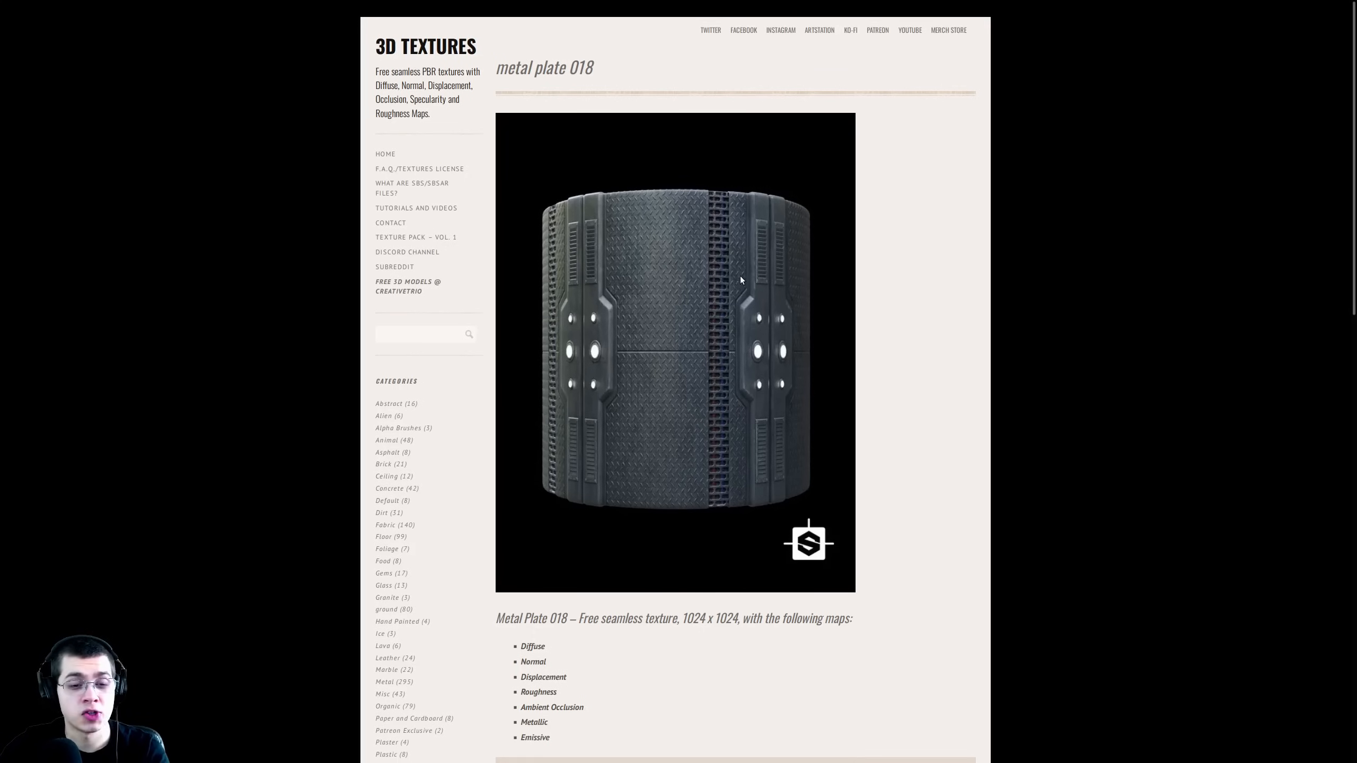
Open the shared download folder containing all the maps of the metal plate 018 texture.
{"action": "scroll", "coordinate": [671, 317], "scroll_direction": "down", "scroll_amount": 4}
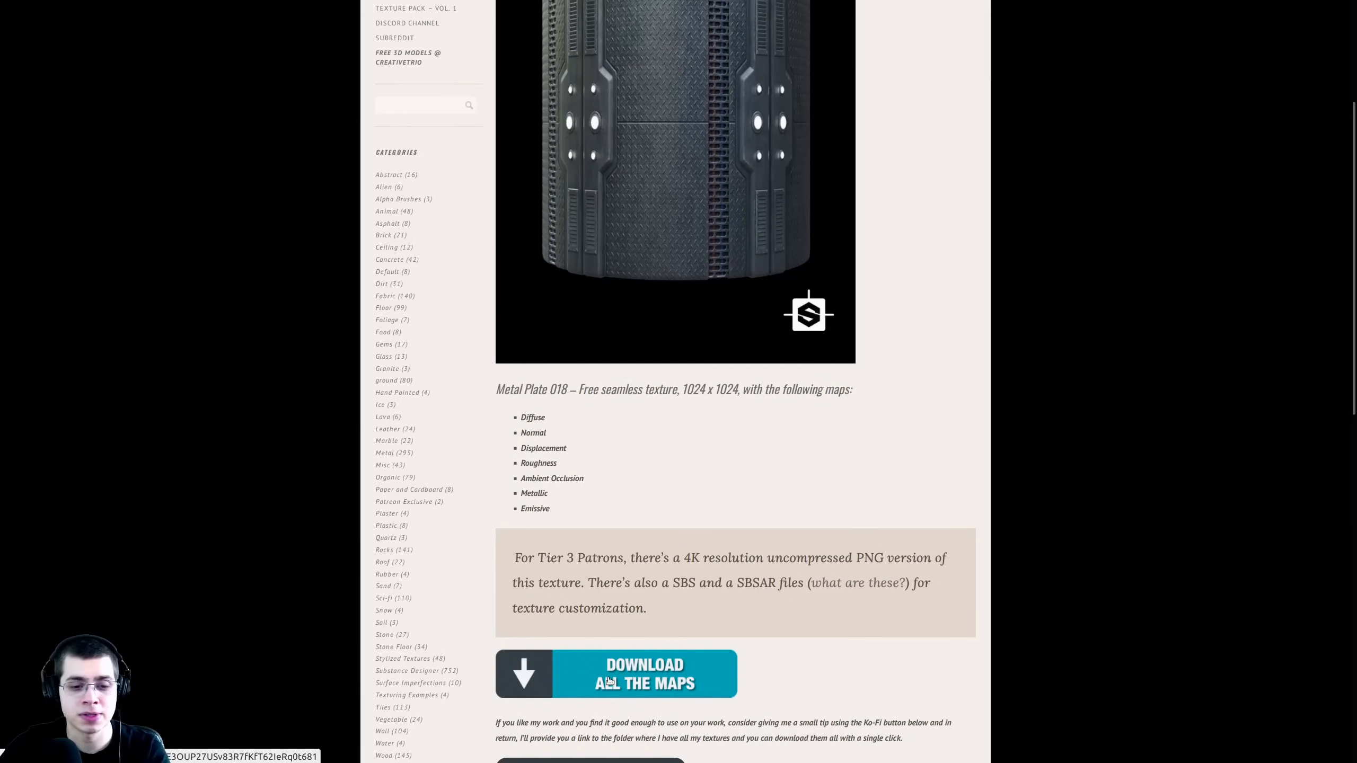
{"action": "left_click", "coordinate": [609, 680]}
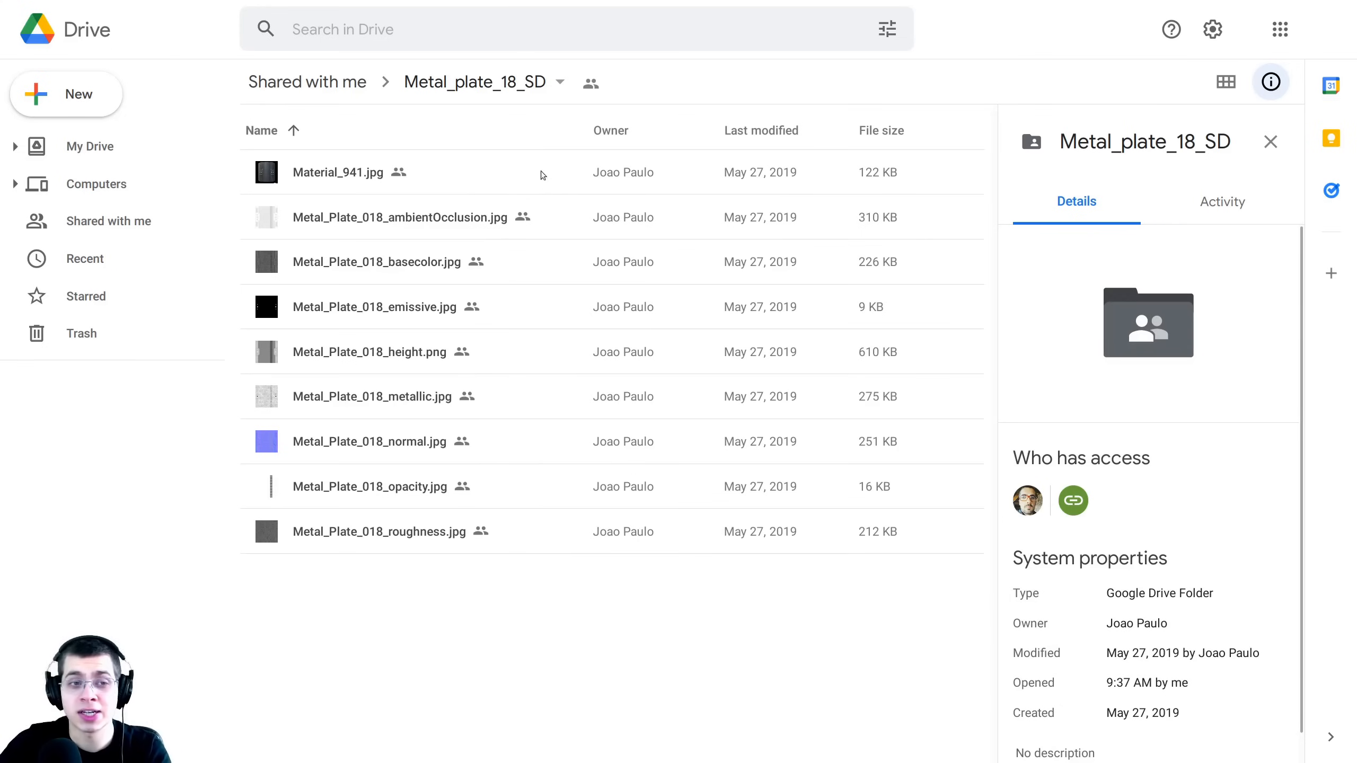
{"action": "left_click", "coordinate": [520, 84]}
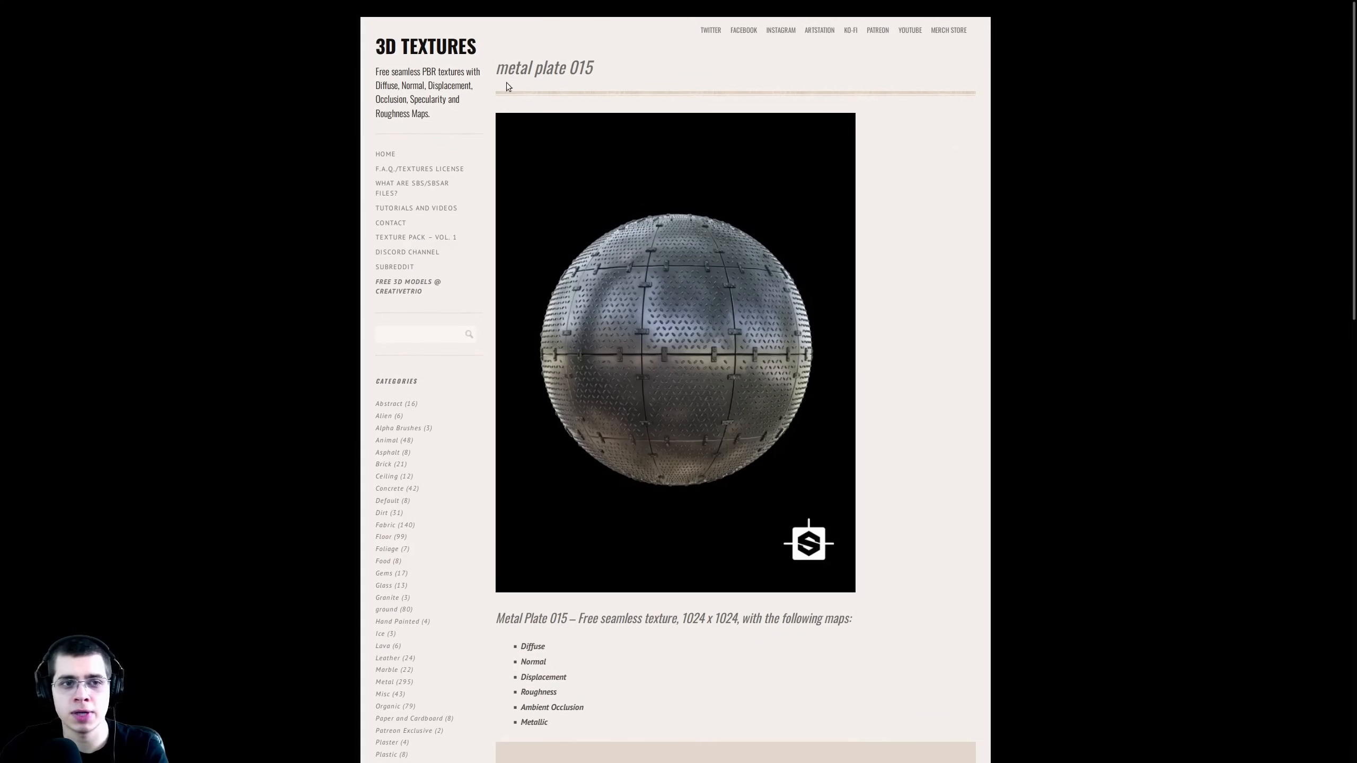
Open the shared download folder containing all the maps of the metal plate 015 texture.
{"action": "left_click_drag", "start_coordinate": [497, 71], "coordinate": [596, 78]}
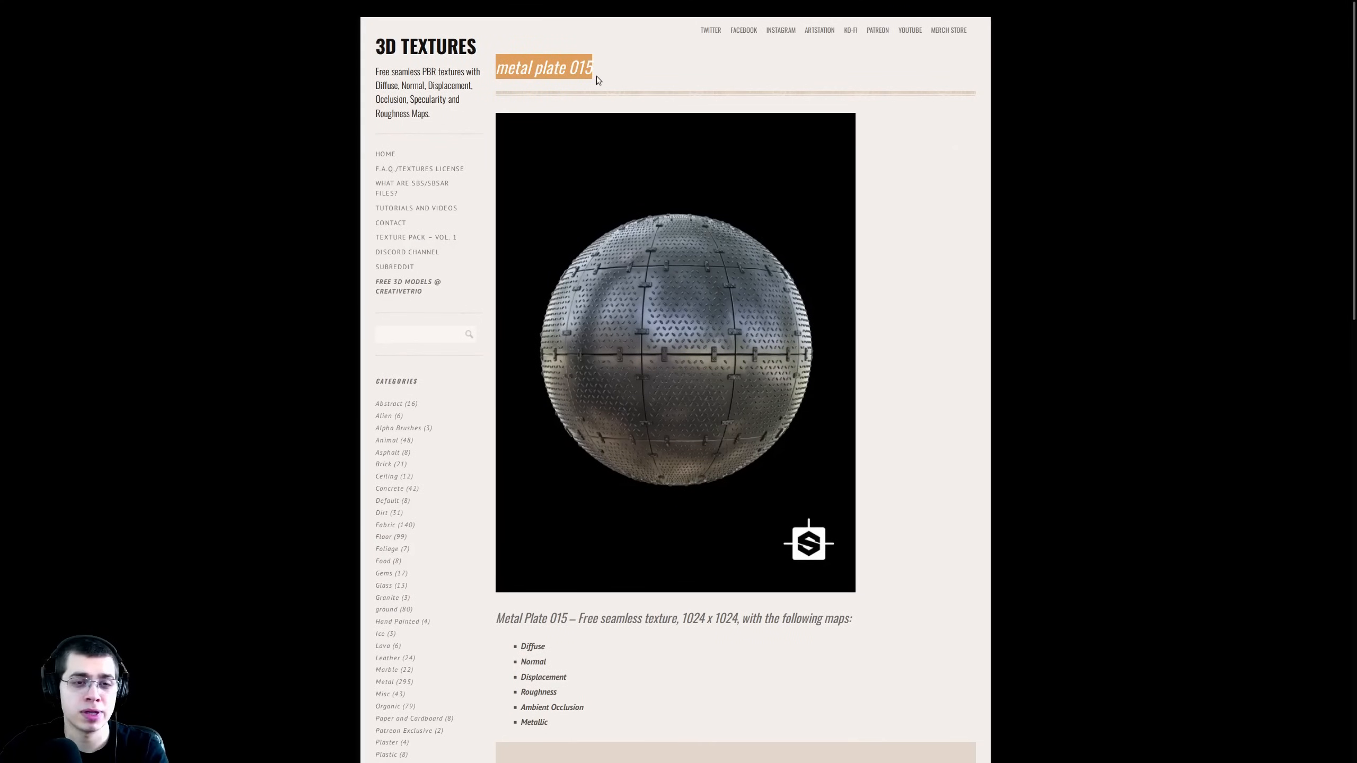
{"action": "left_click", "coordinate": [586, 76]}
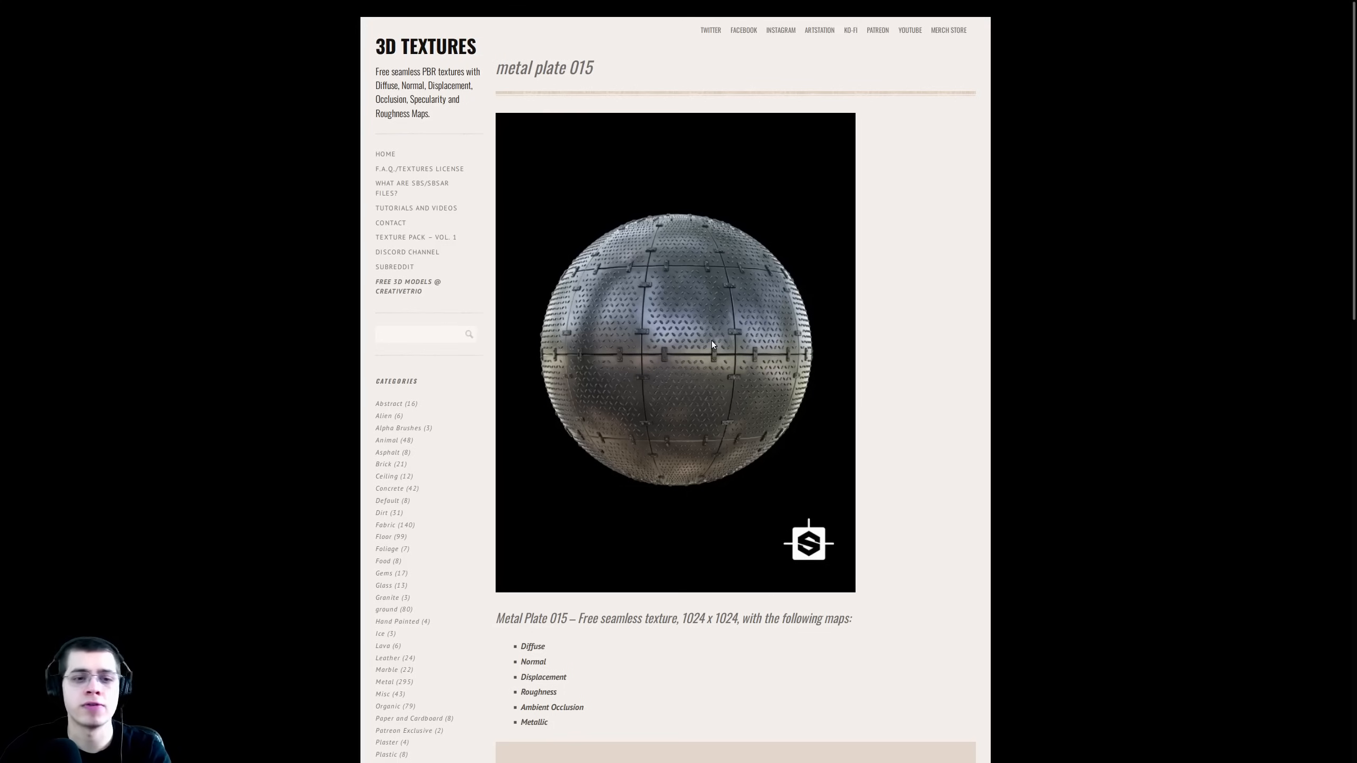
{"action": "scroll", "coordinate": [659, 239], "scroll_direction": "down", "scroll_amount": 7}
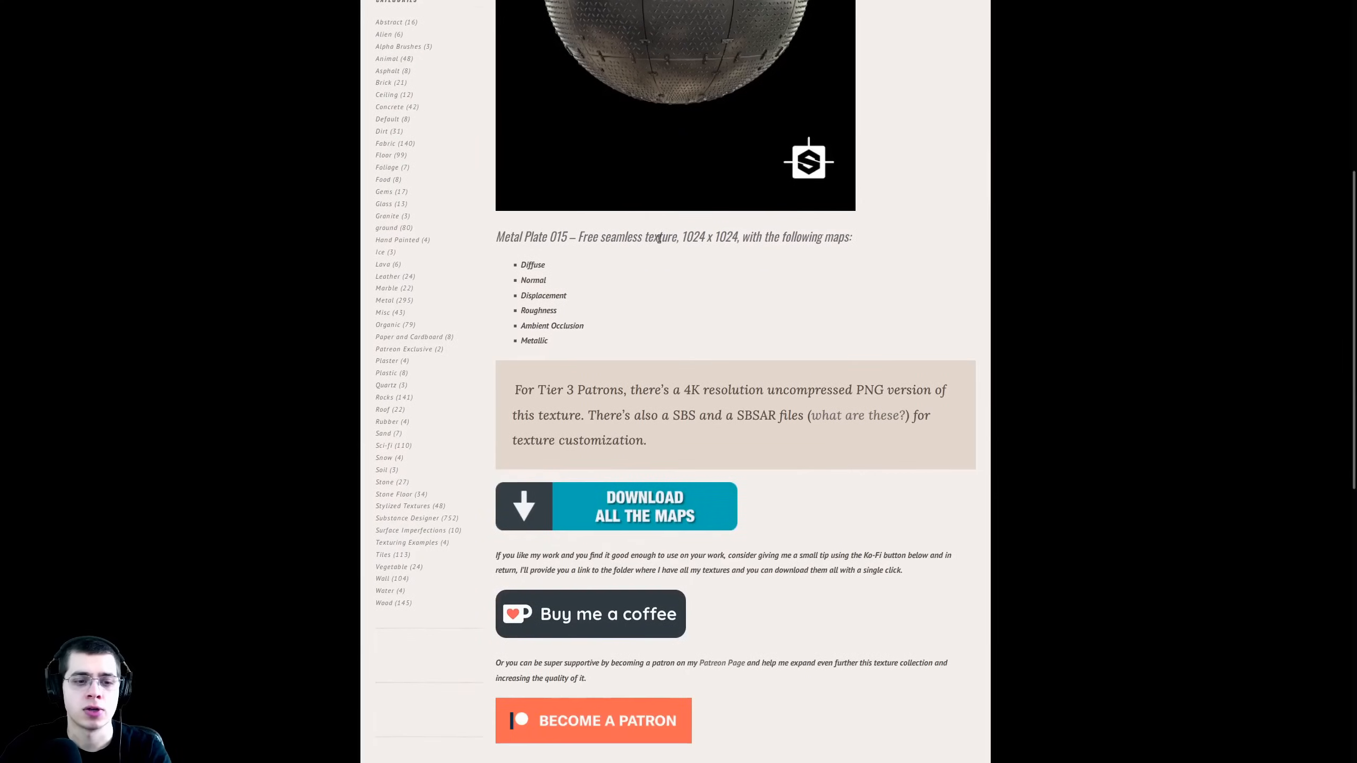
{"action": "left_click", "coordinate": [629, 508]}
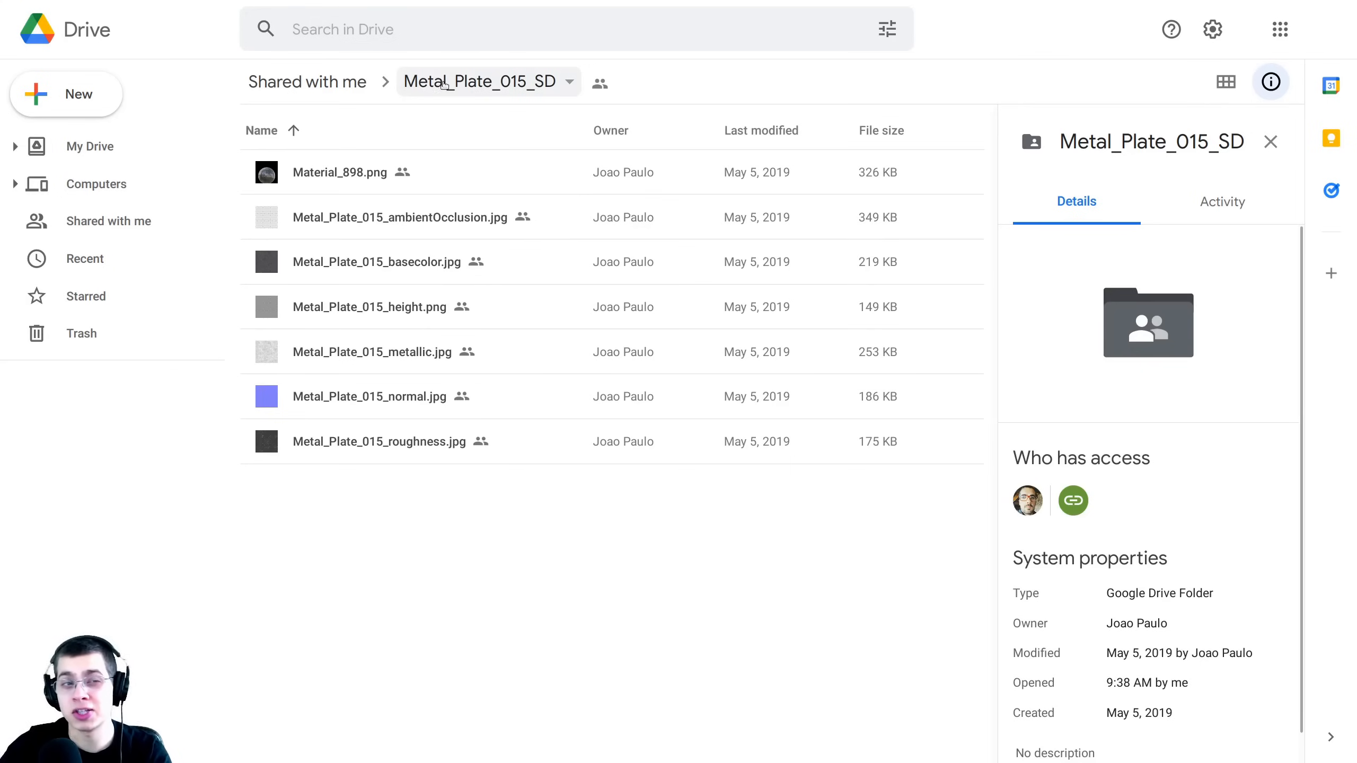
{"action": "left_click", "coordinate": [451, 82]}
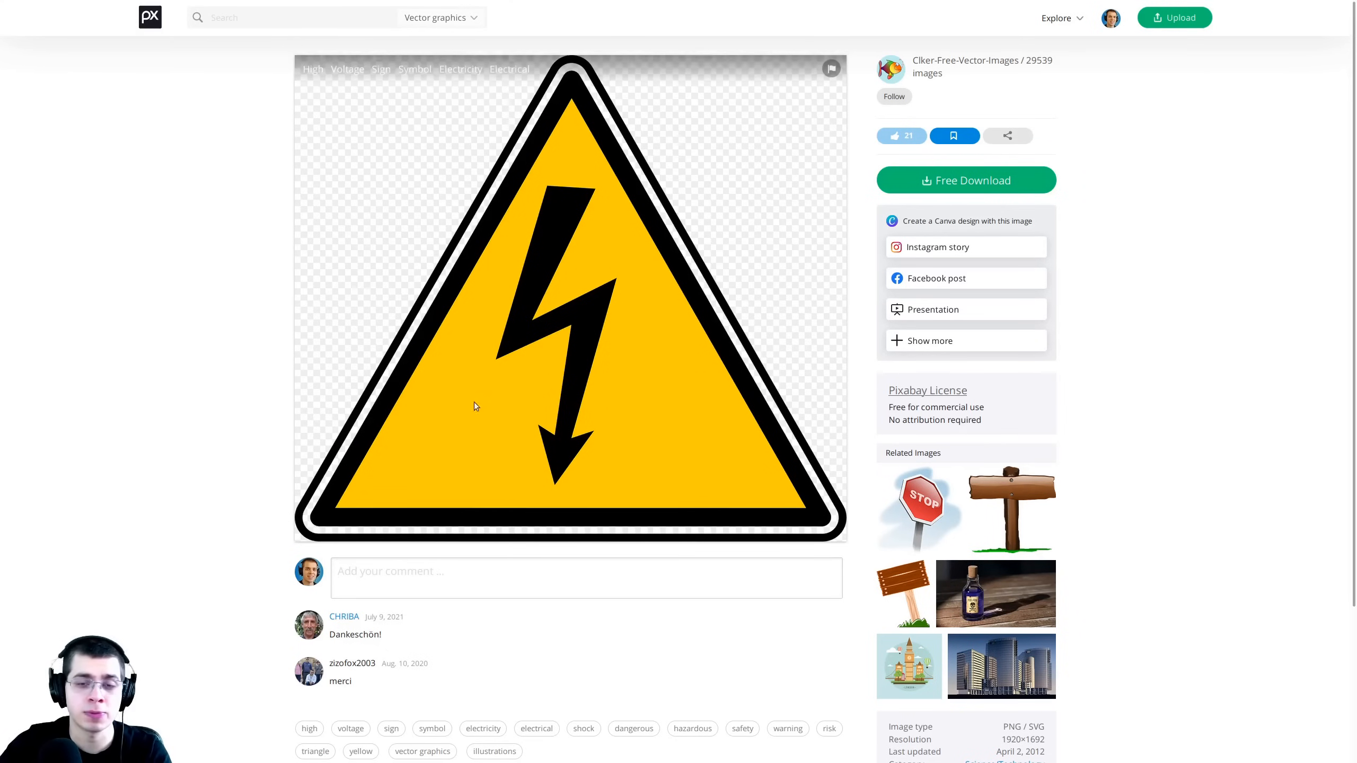
Request the free downloads of the high-voltage warning triangle and the round radiation symbol on Pixabay.
{"action": "left_click", "coordinate": [928, 184]}
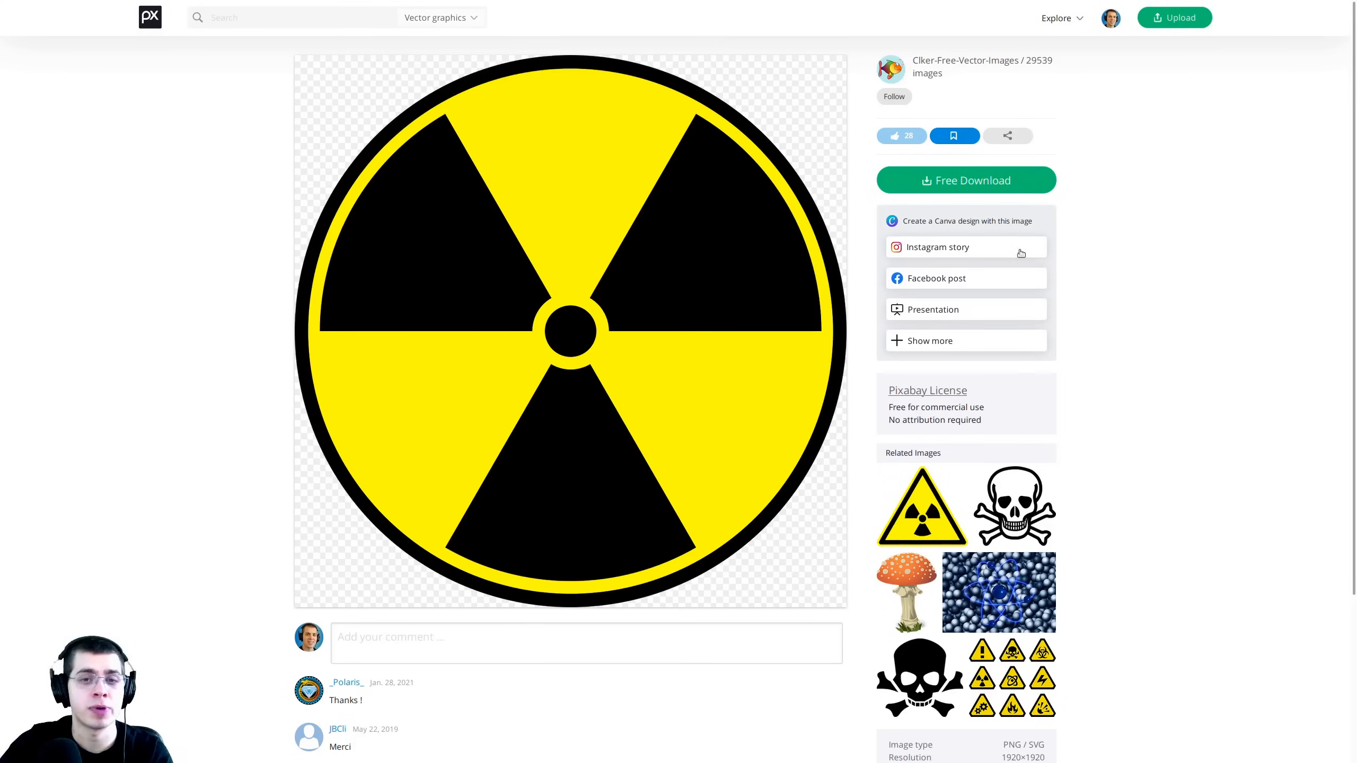
{"action": "left_click", "coordinate": [946, 189]}
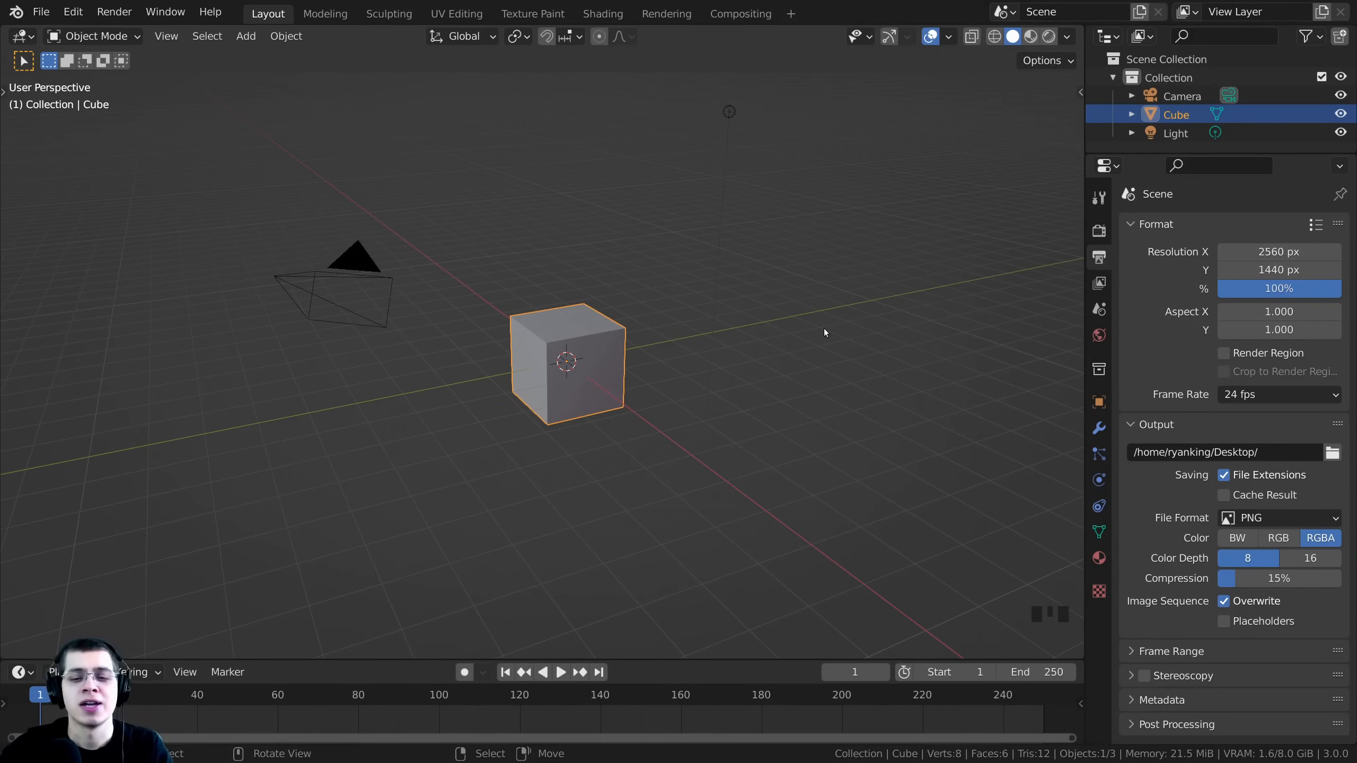
Switch to Blender and delete all default objects from the scene: the camera, the cube and the light.
{"action": "mouse_move", "coordinate": [720, 296]}
{"action": "middle_mouse_down"}
{"action": "mouse_move", "coordinate": [659, 270]}
{"action": "mouse_move", "coordinate": [695, 300]}
{"action": "middle_mouse_up"}
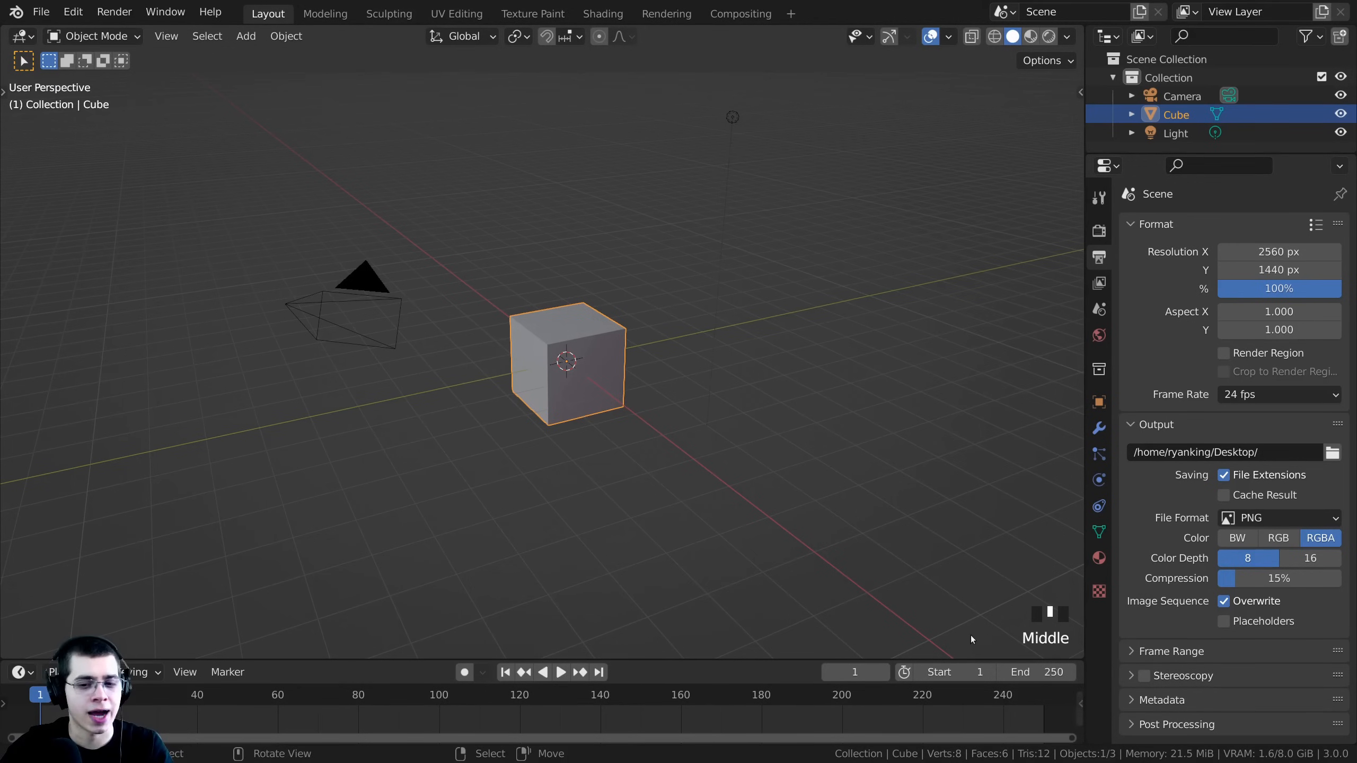
{"action": "middle_click_drag", "start_coordinate": [728, 462], "coordinate": [642, 367]}
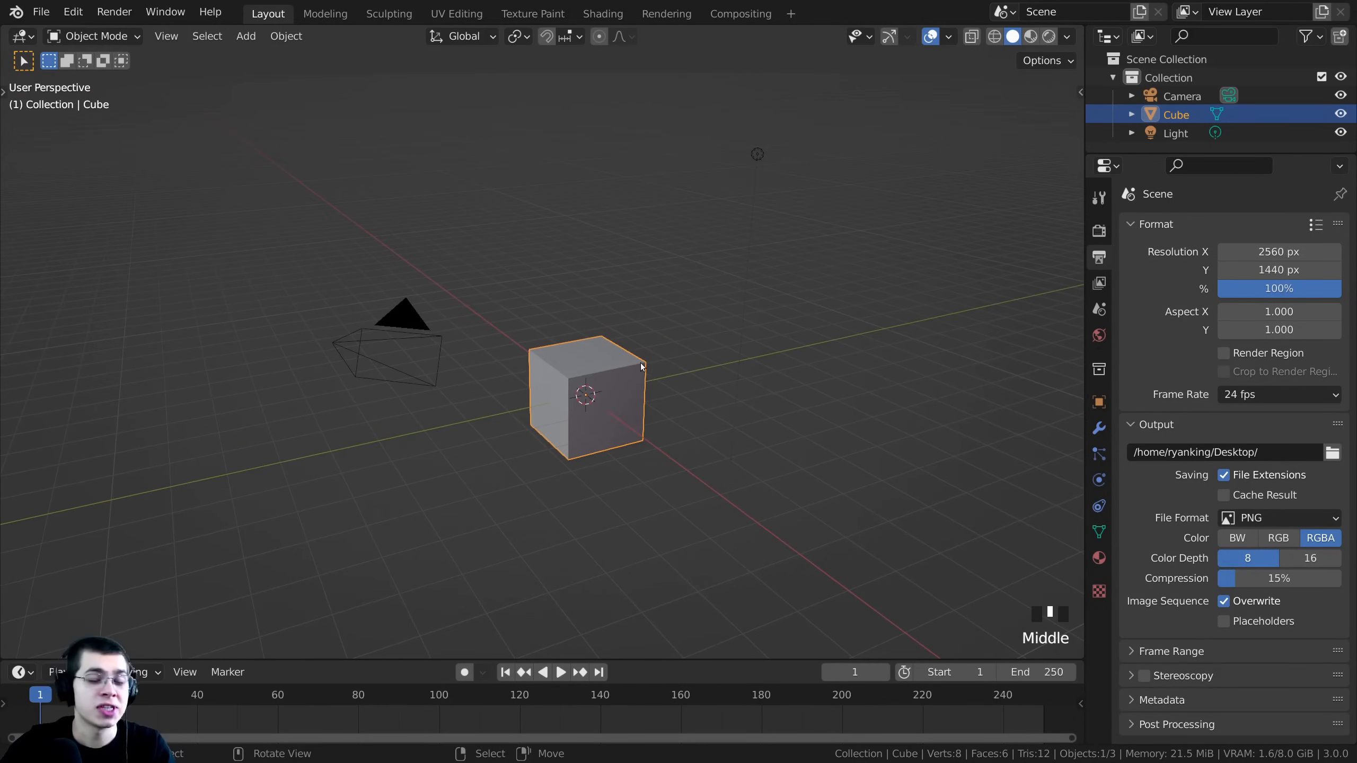
{"action": "middle_click_drag", "start_coordinate": [738, 425], "coordinate": [693, 386], "text": "shift"}
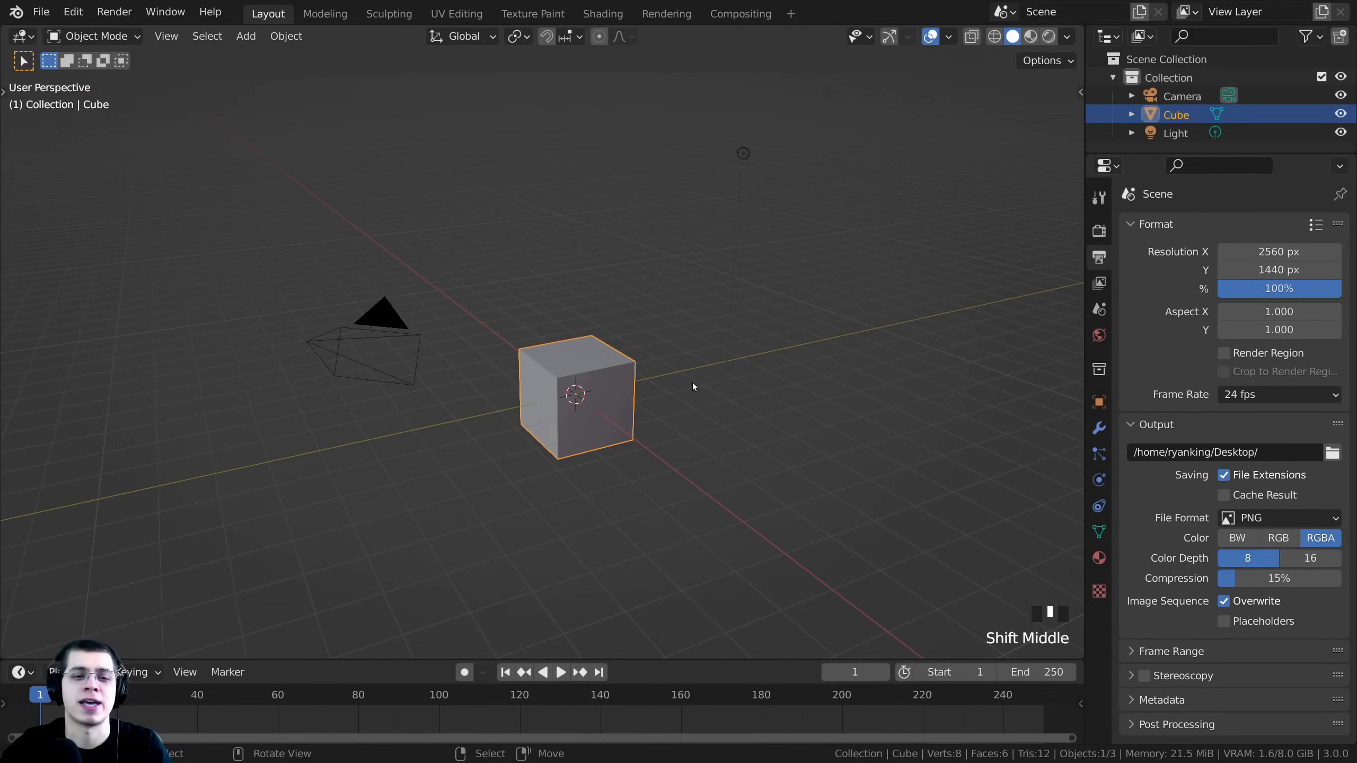
{"action": "key", "text": "a"}
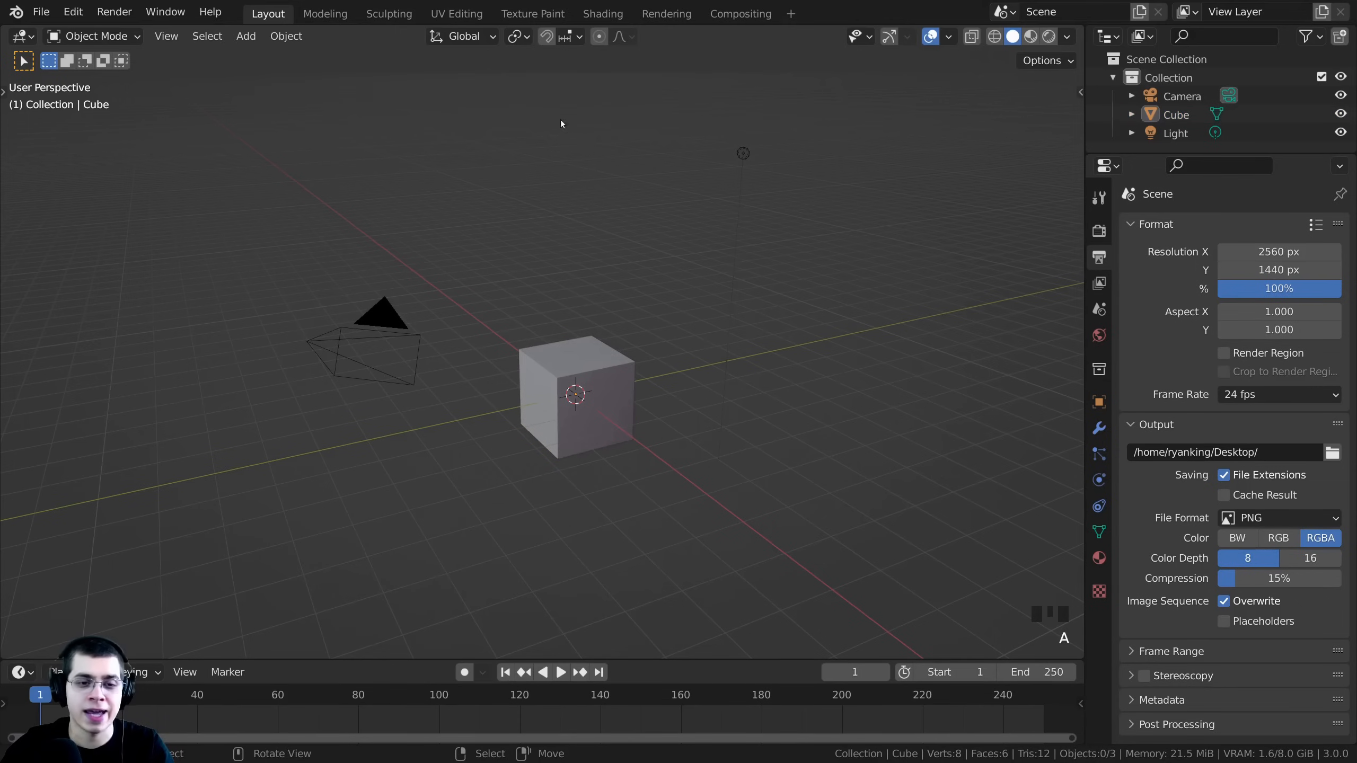
{"action": "key", "text": "a"}
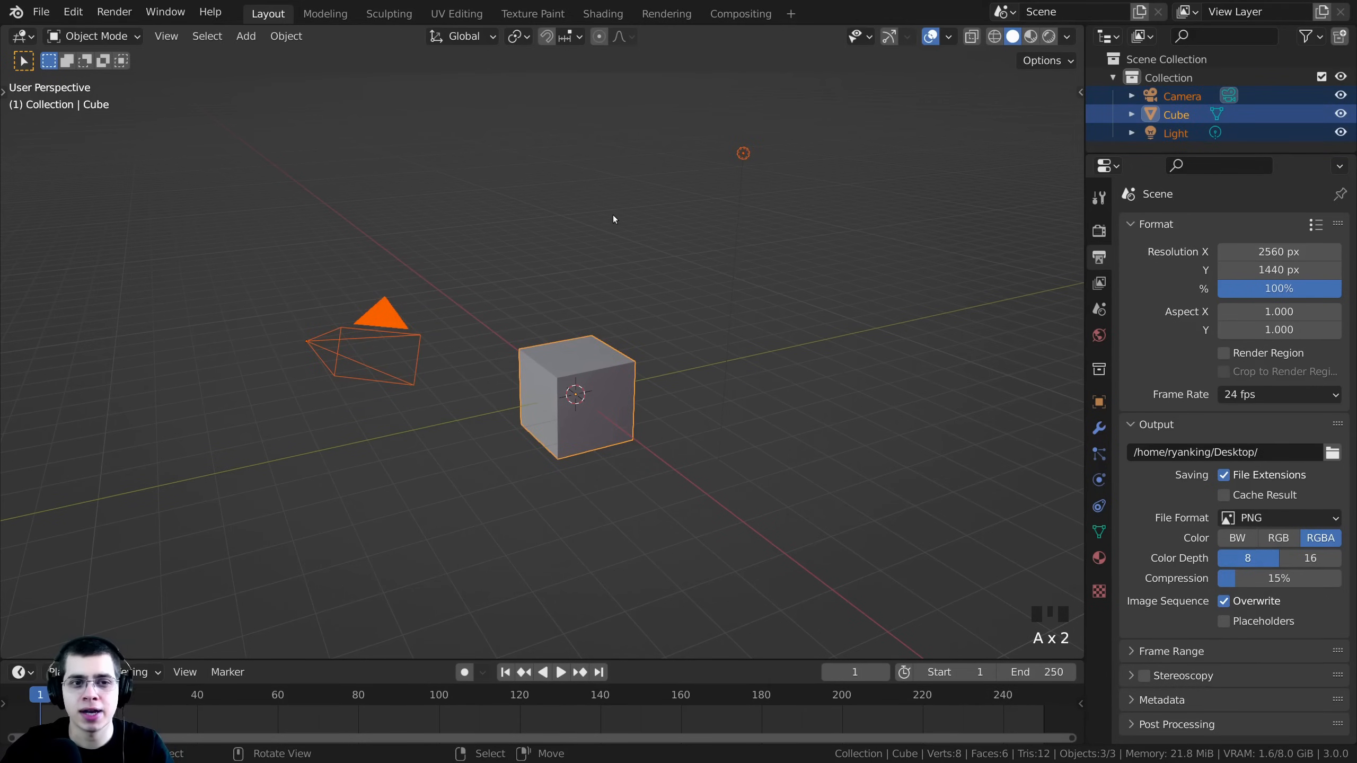
{"action": "key", "text": "x"}
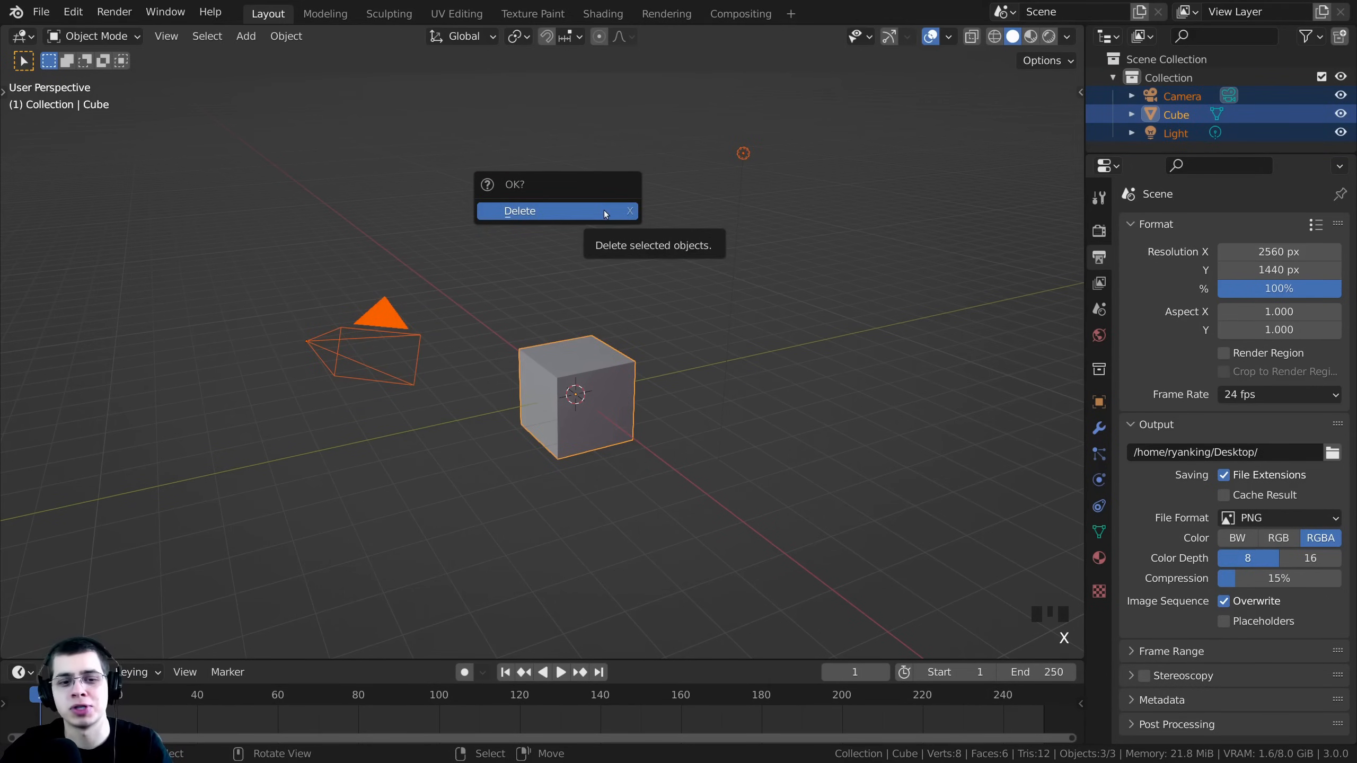
{"action": "left_click", "coordinate": [605, 210]}
Add a new cube mesh to the empty scene and frame it in the viewport.
{"action": "key", "text": "shift+a"}
{"action": "mouse_move", "coordinate": [636, 227]}
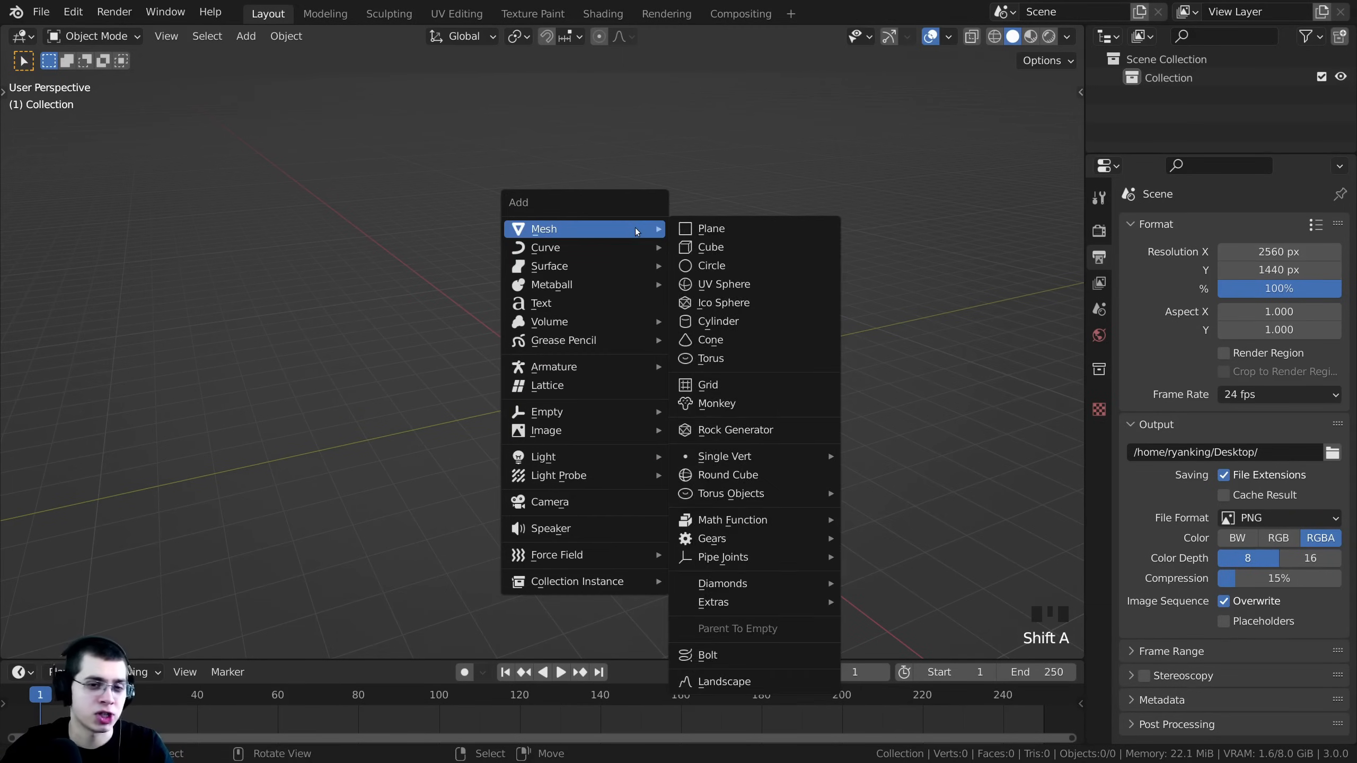
{"action": "left_click", "coordinate": [703, 249]}
{"action": "key", "text": "KP_Decimal"}
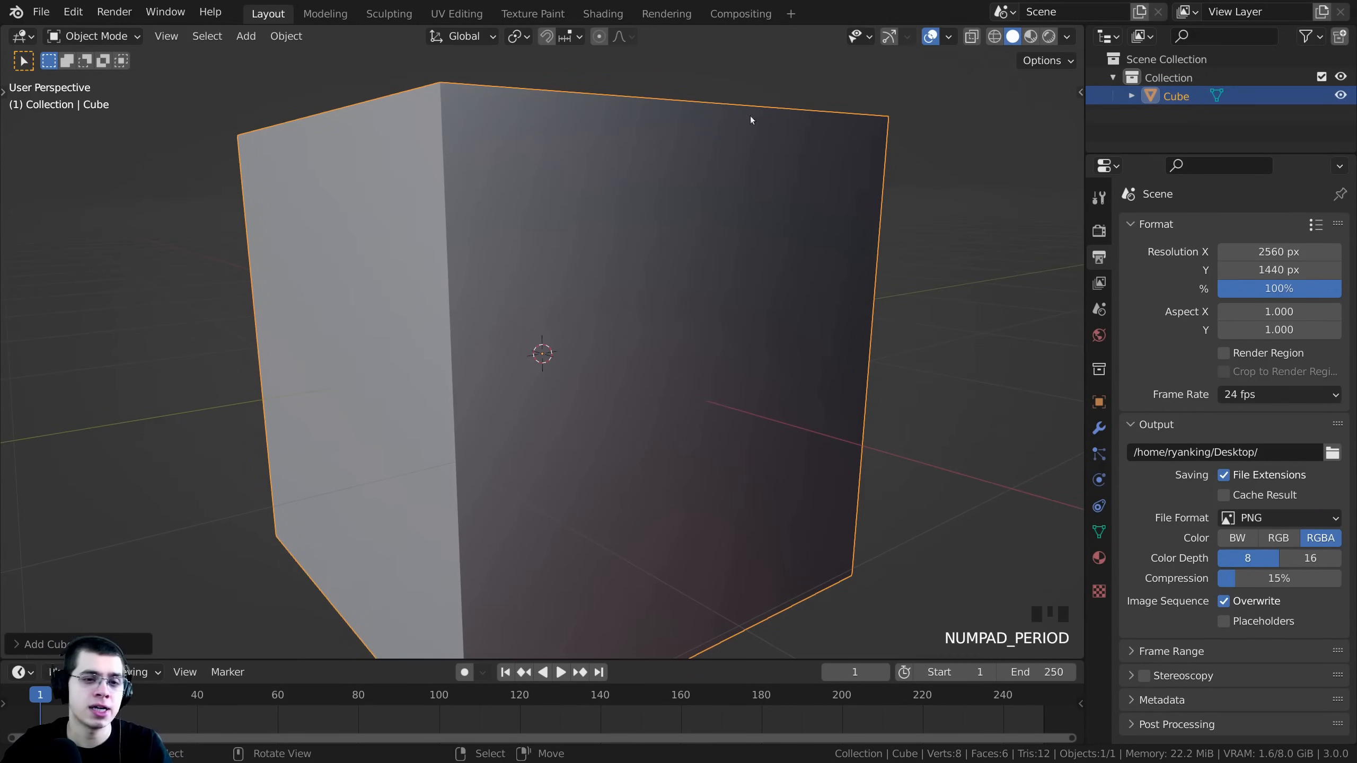
{"action": "scroll", "coordinate": [609, 288], "scroll_direction": "down", "scroll_amount": 2}
{"action": "middle_click_drag", "start_coordinate": [609, 288], "coordinate": [578, 327]}
{"action": "scroll", "coordinate": [570, 339], "scroll_direction": "down", "scroll_amount": 1}
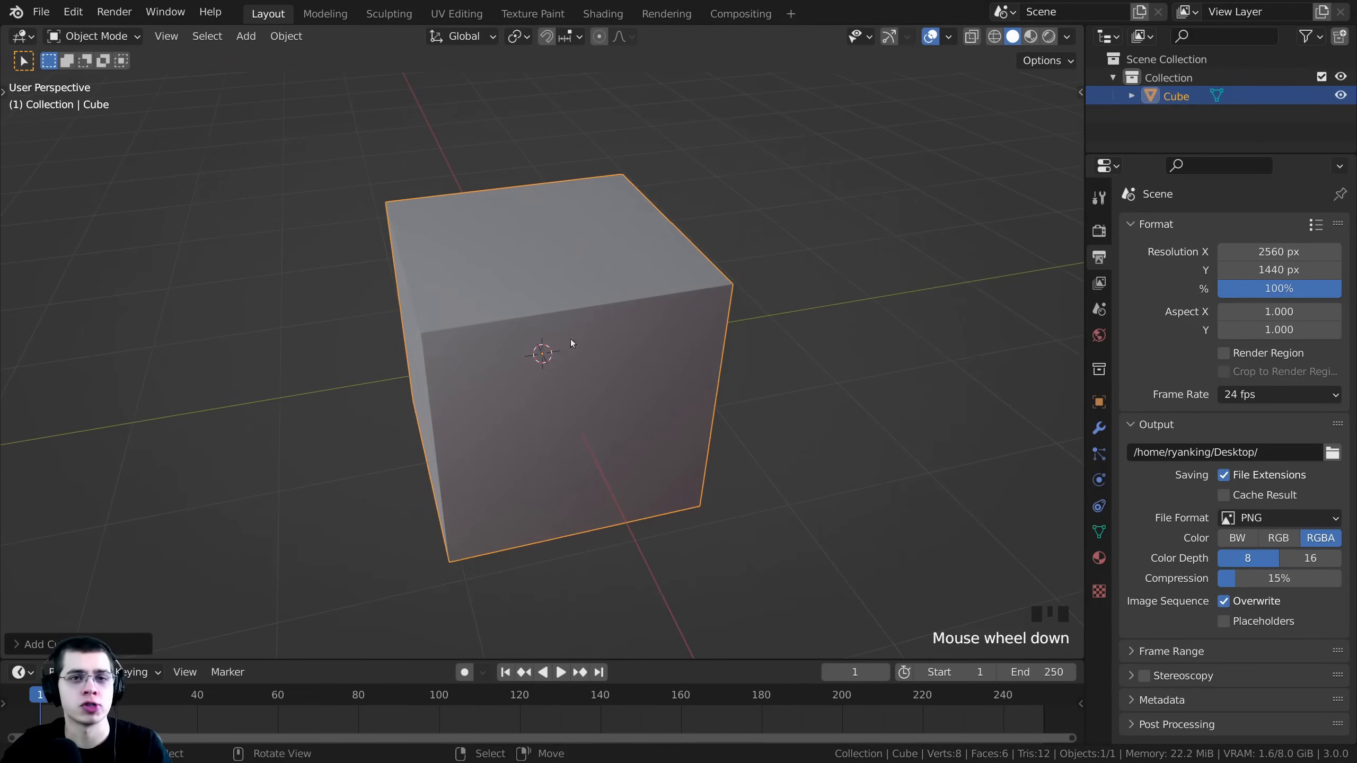
{"action": "middle_click_drag", "start_coordinate": [654, 356], "coordinate": [803, 423]}
{"action": "middle_click_drag", "start_coordinate": [953, 397], "coordinate": [945, 370]}
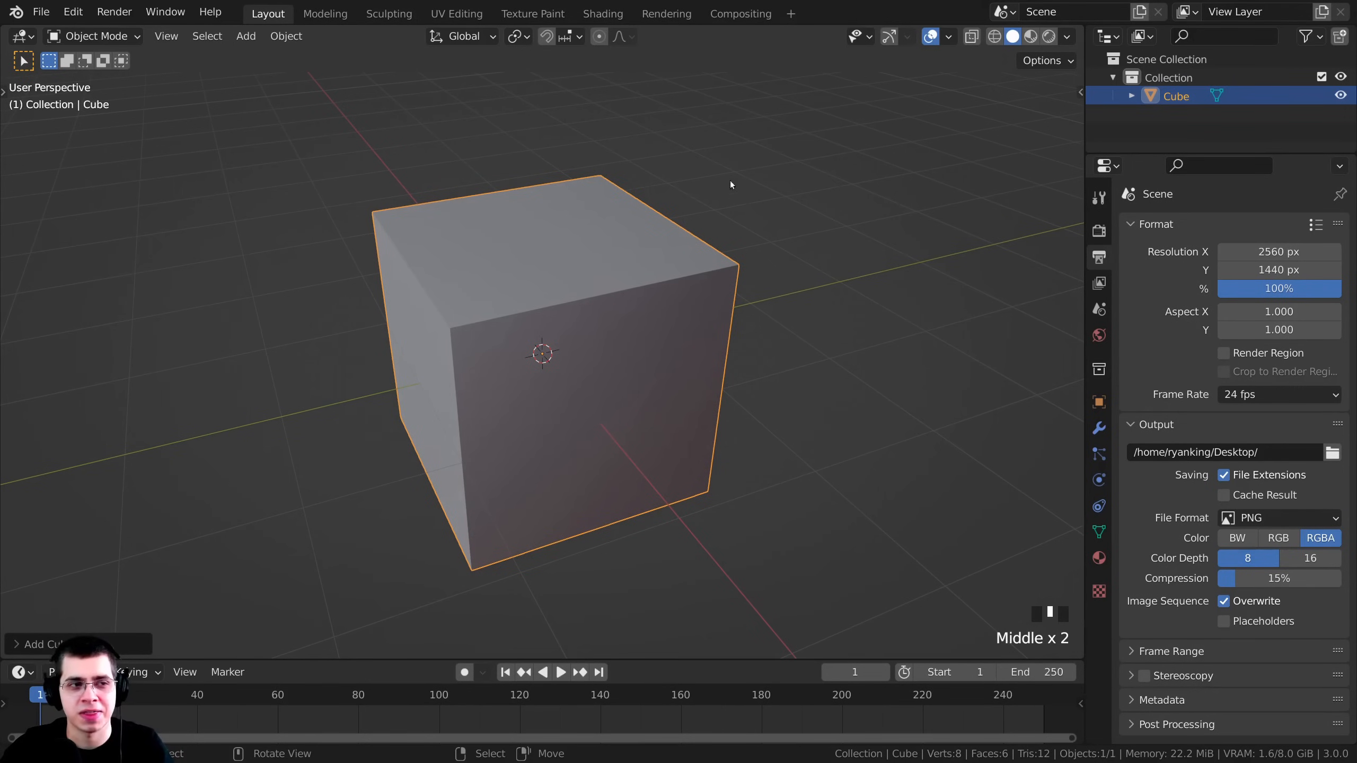
Save the project as Robot Part 1.blend in the Robot/Tutorial folder.
{"action": "left_click", "coordinate": [41, 11]}
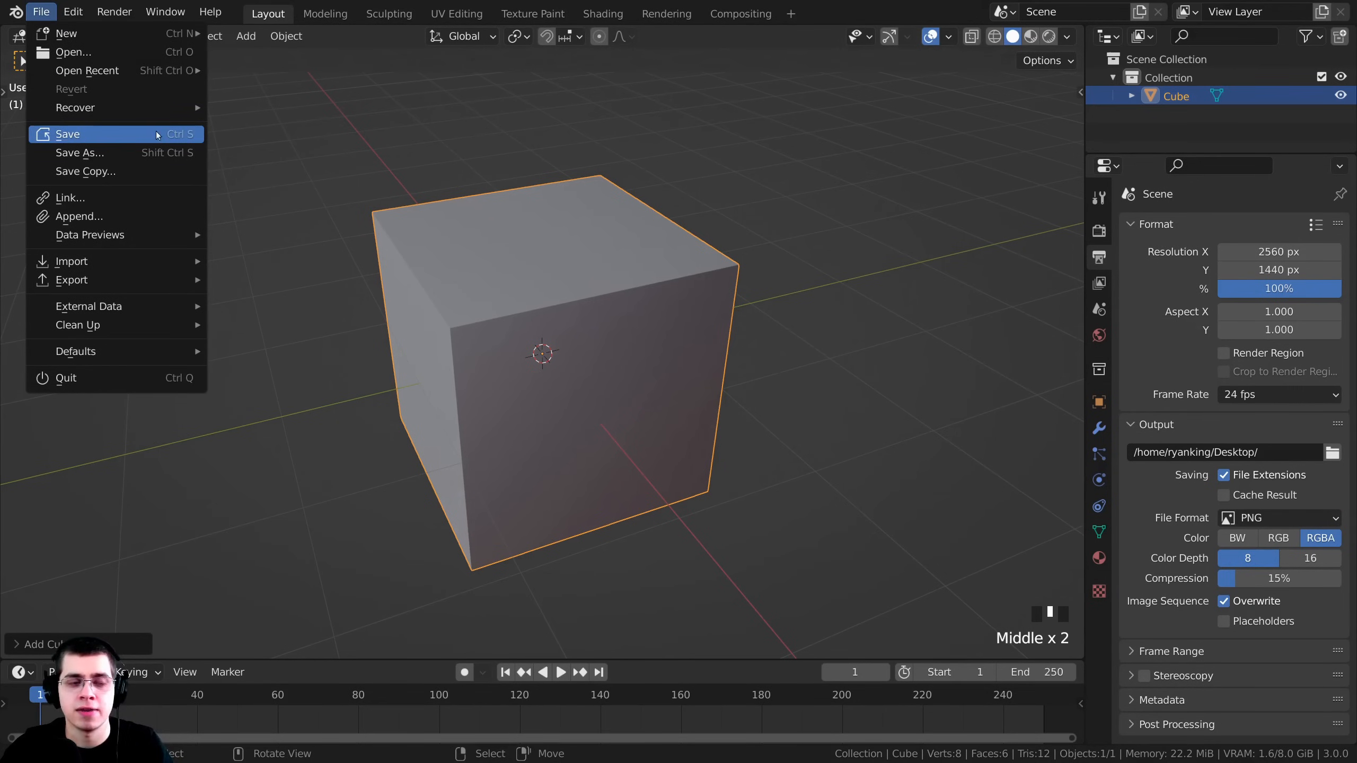
{"action": "left_click", "coordinate": [172, 136]}
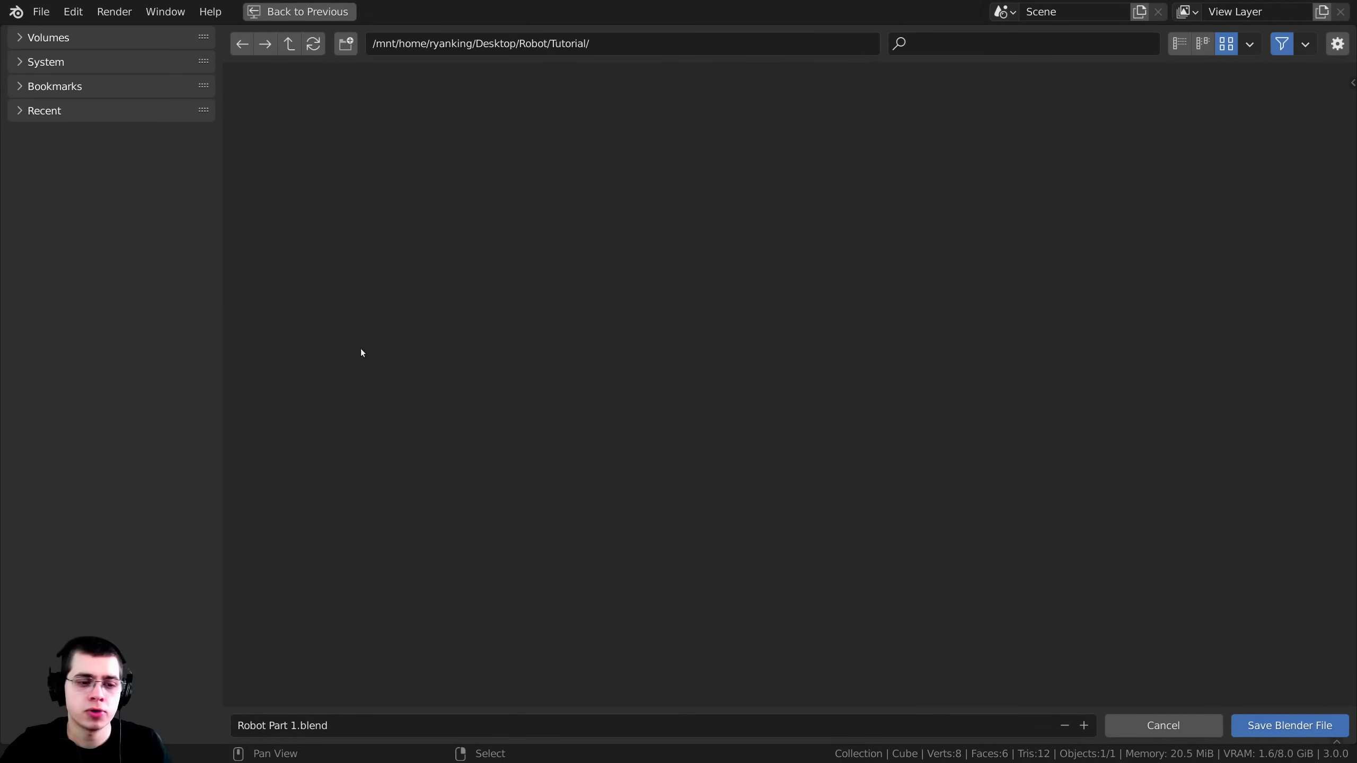
{"action": "left_click", "coordinate": [1283, 724]}
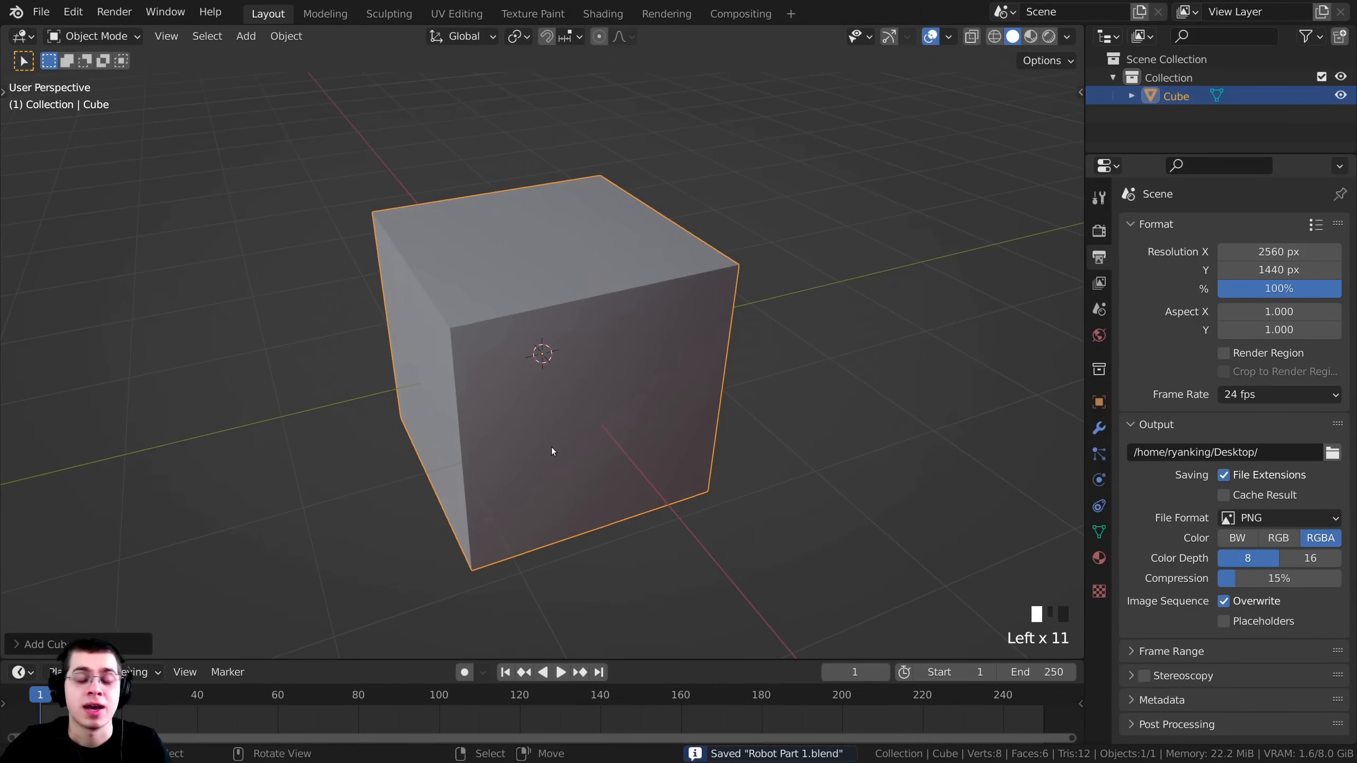
Enter Edit Mode on the cube.
{"action": "middle_click_drag", "start_coordinate": [568, 377], "coordinate": [575, 375]}
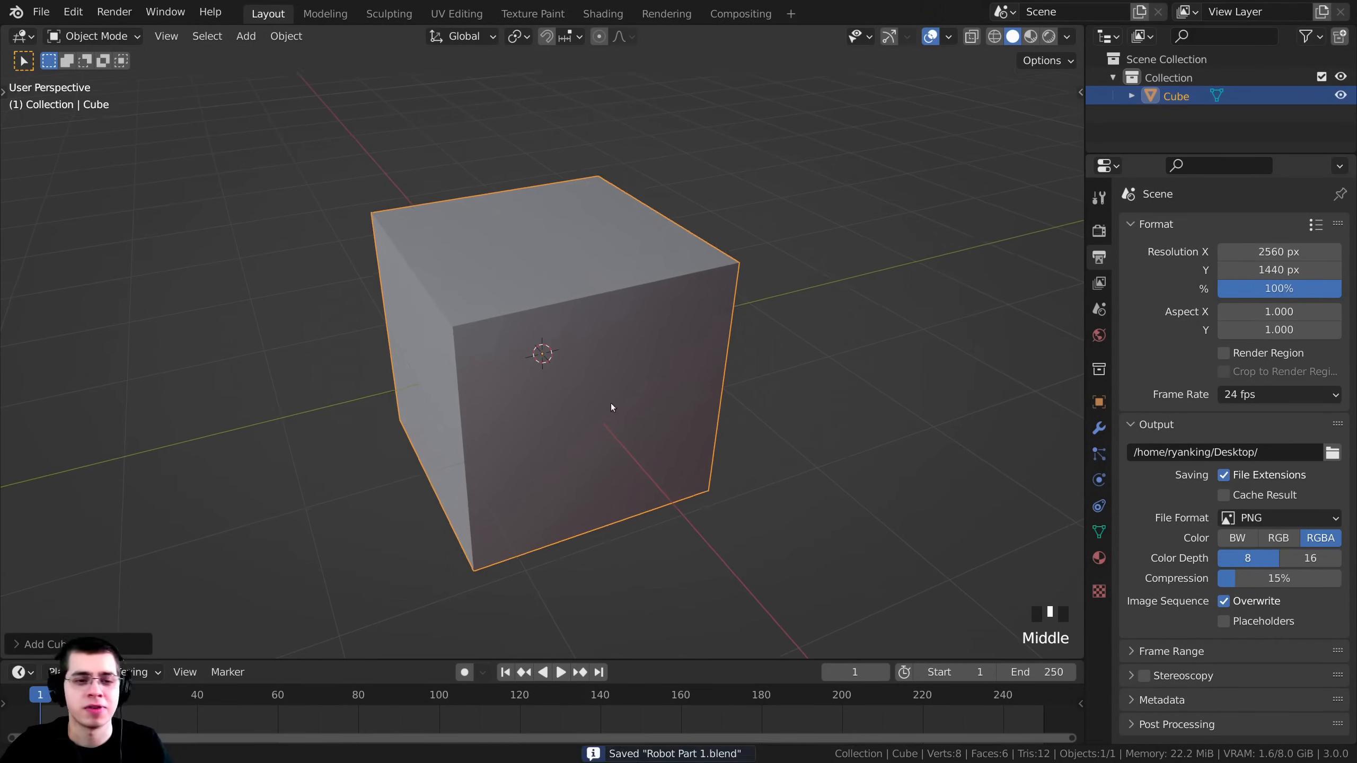
{"action": "middle_click_drag", "start_coordinate": [611, 403], "coordinate": [717, 315]}
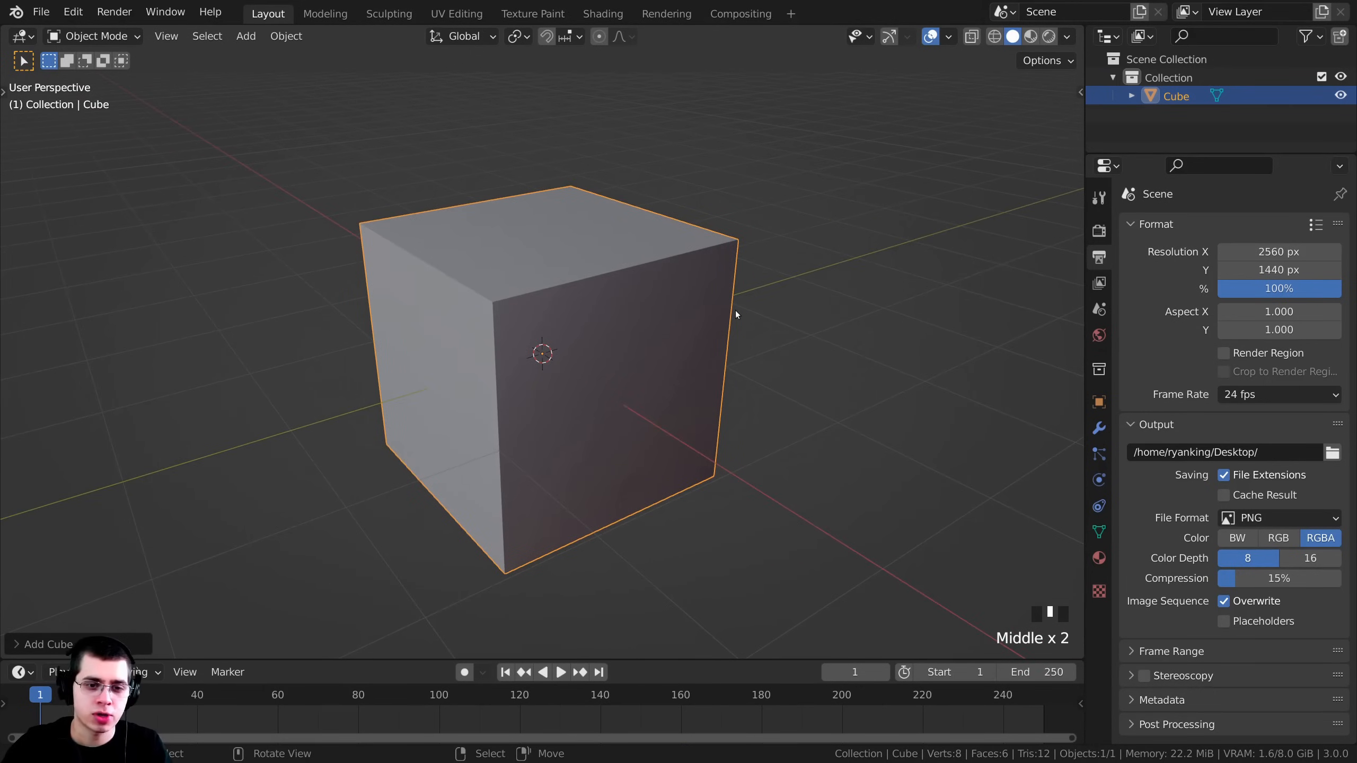
{"action": "key", "text": "Tab"}
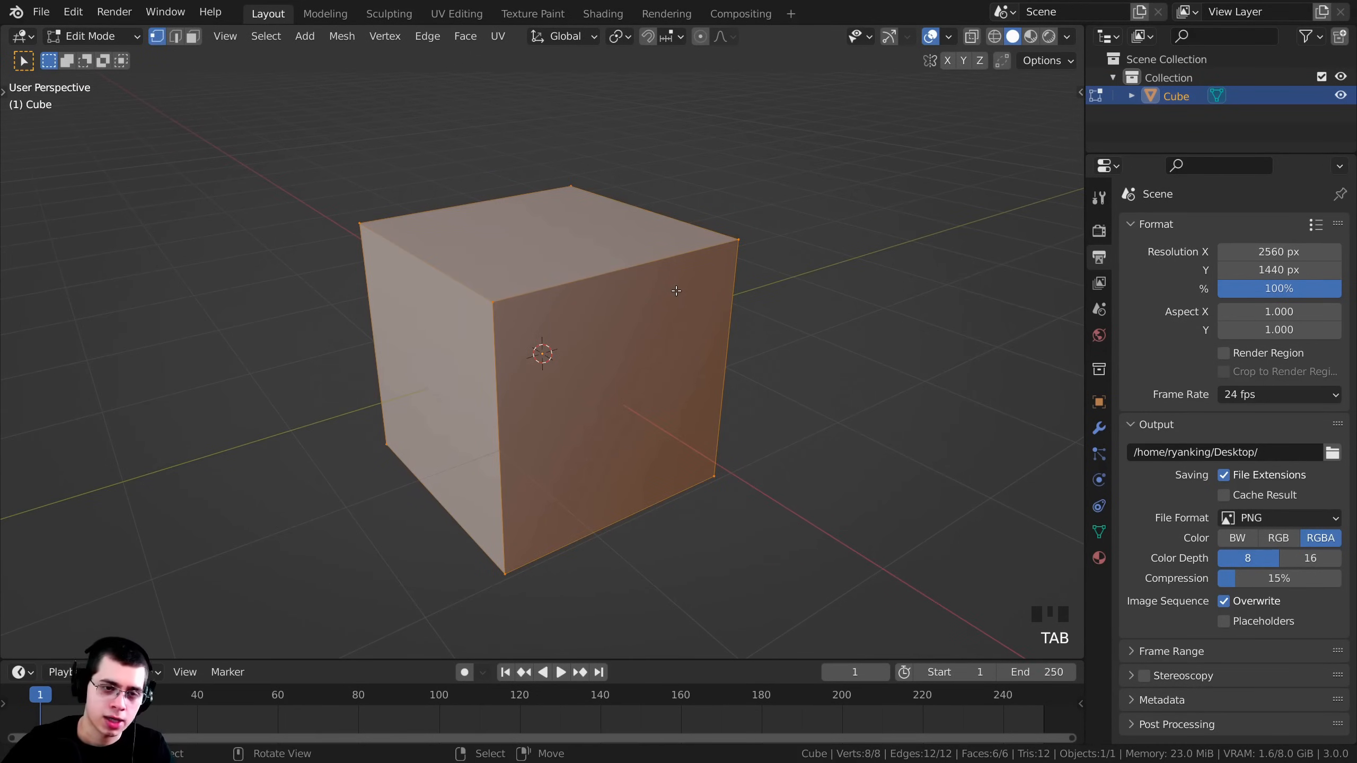
{"action": "middle_click_drag", "start_coordinate": [665, 298], "coordinate": [625, 321]}
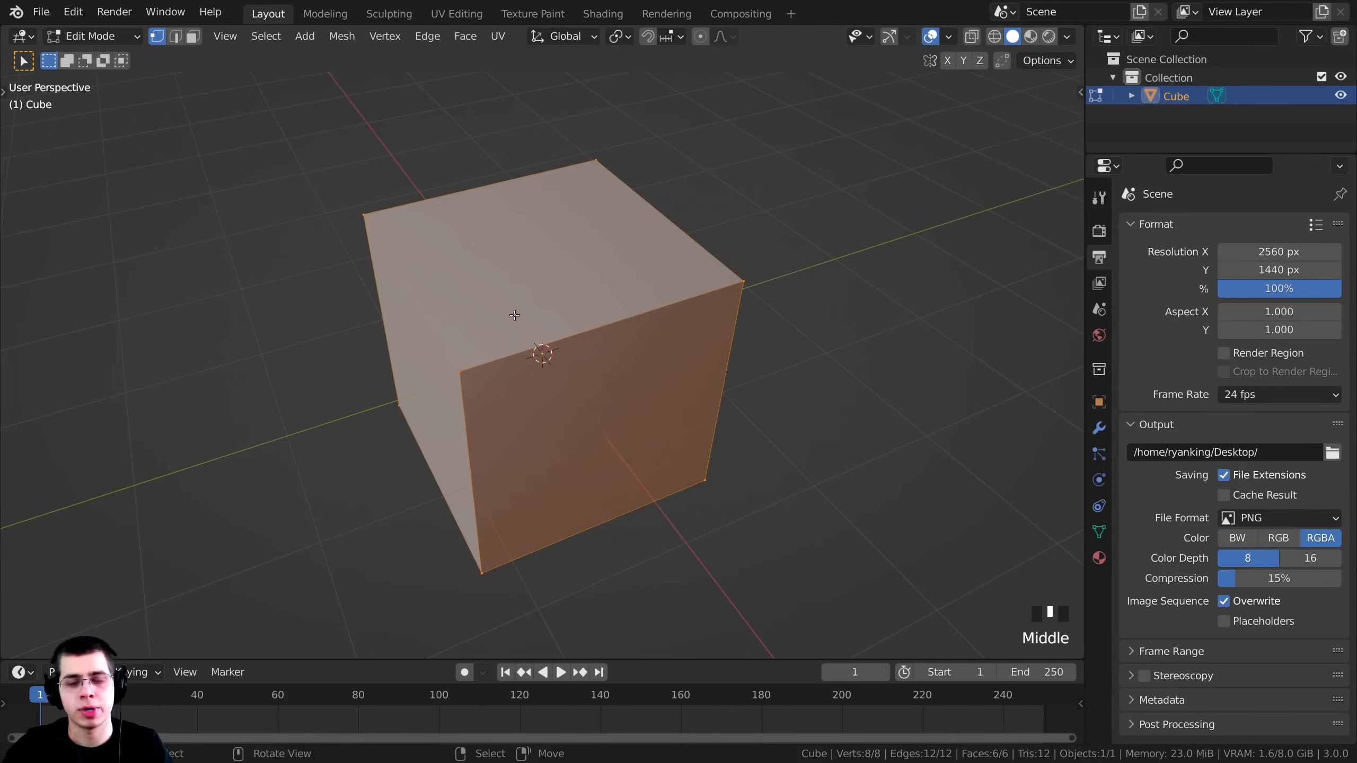
{"action": "middle_click_drag", "start_coordinate": [517, 258], "coordinate": [490, 309]}
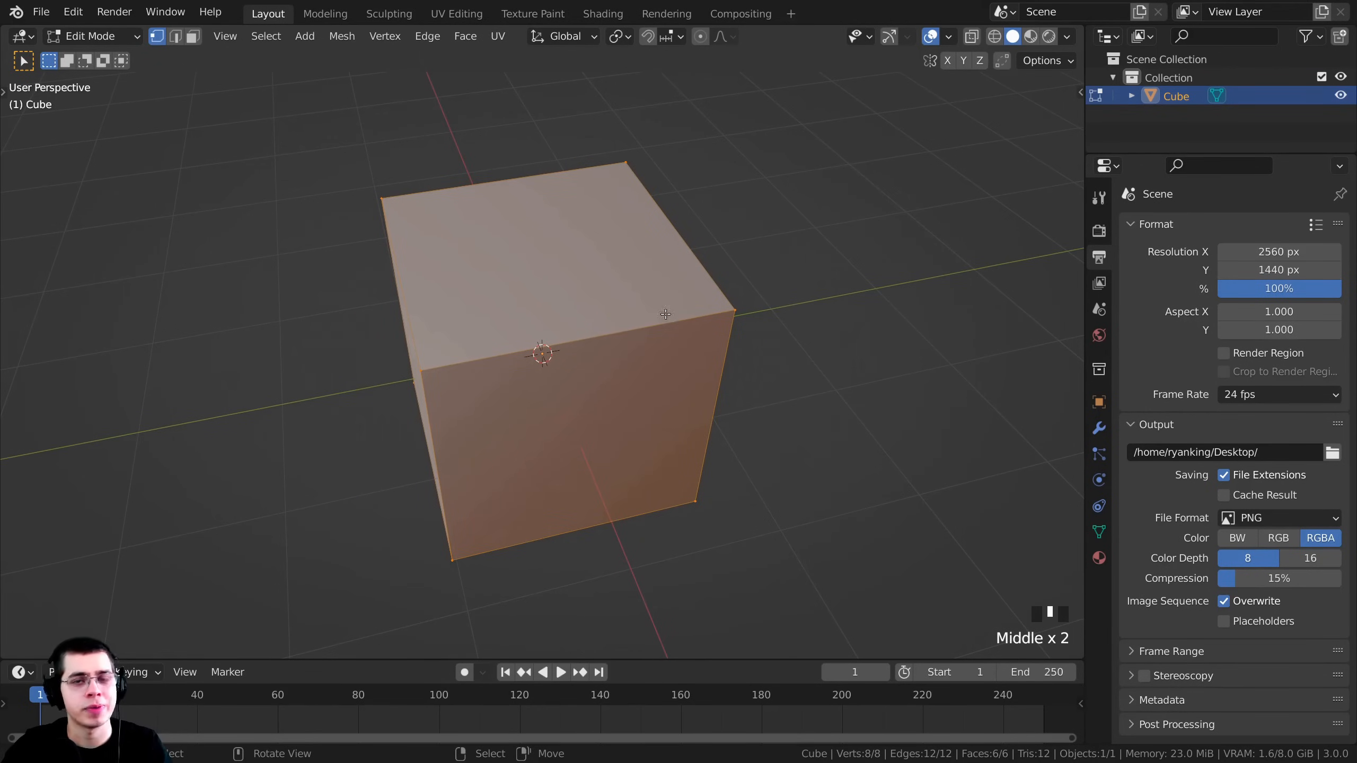
{"action": "middle_click_drag", "start_coordinate": [665, 314], "coordinate": [580, 355]}
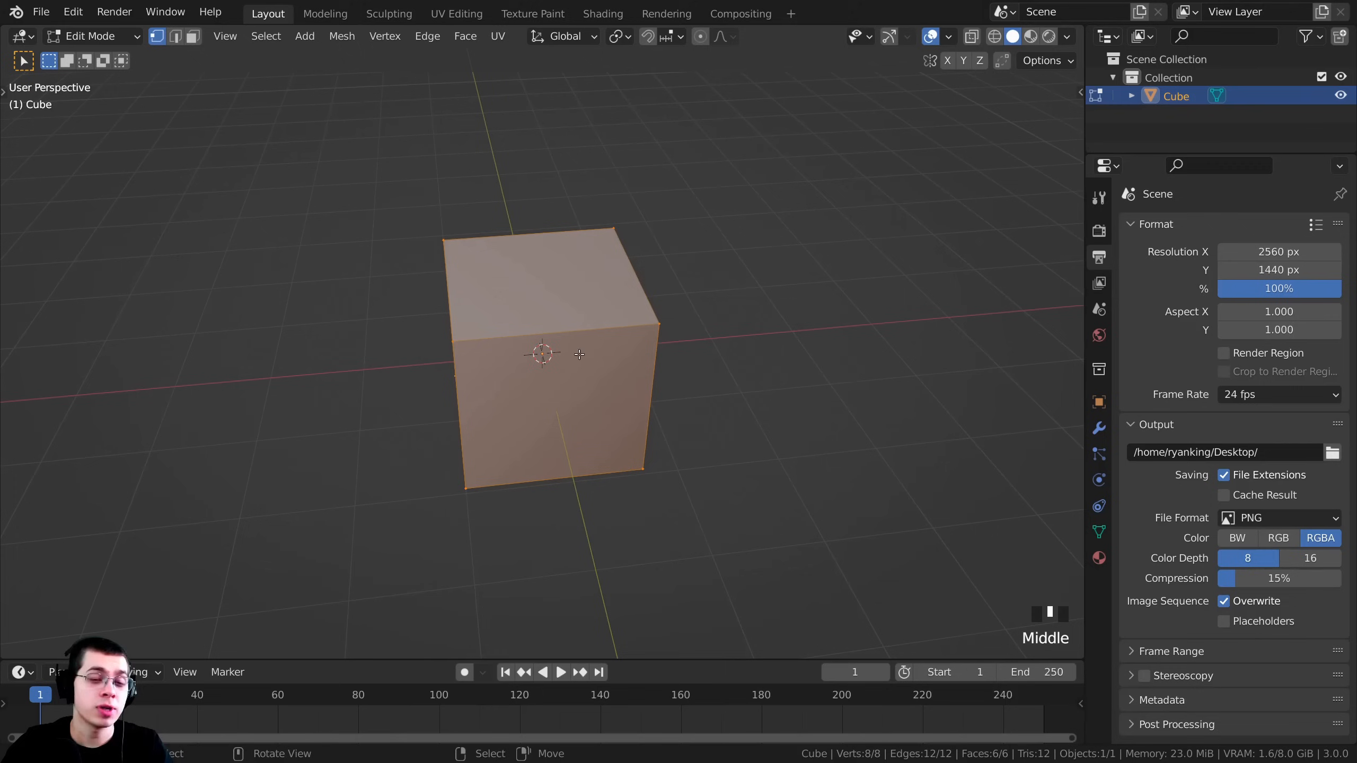
Add one centred vertical loop cut to the cube, dividing it into two equal halves along the X axis.
{"action": "key", "text": "ctrl+r"}
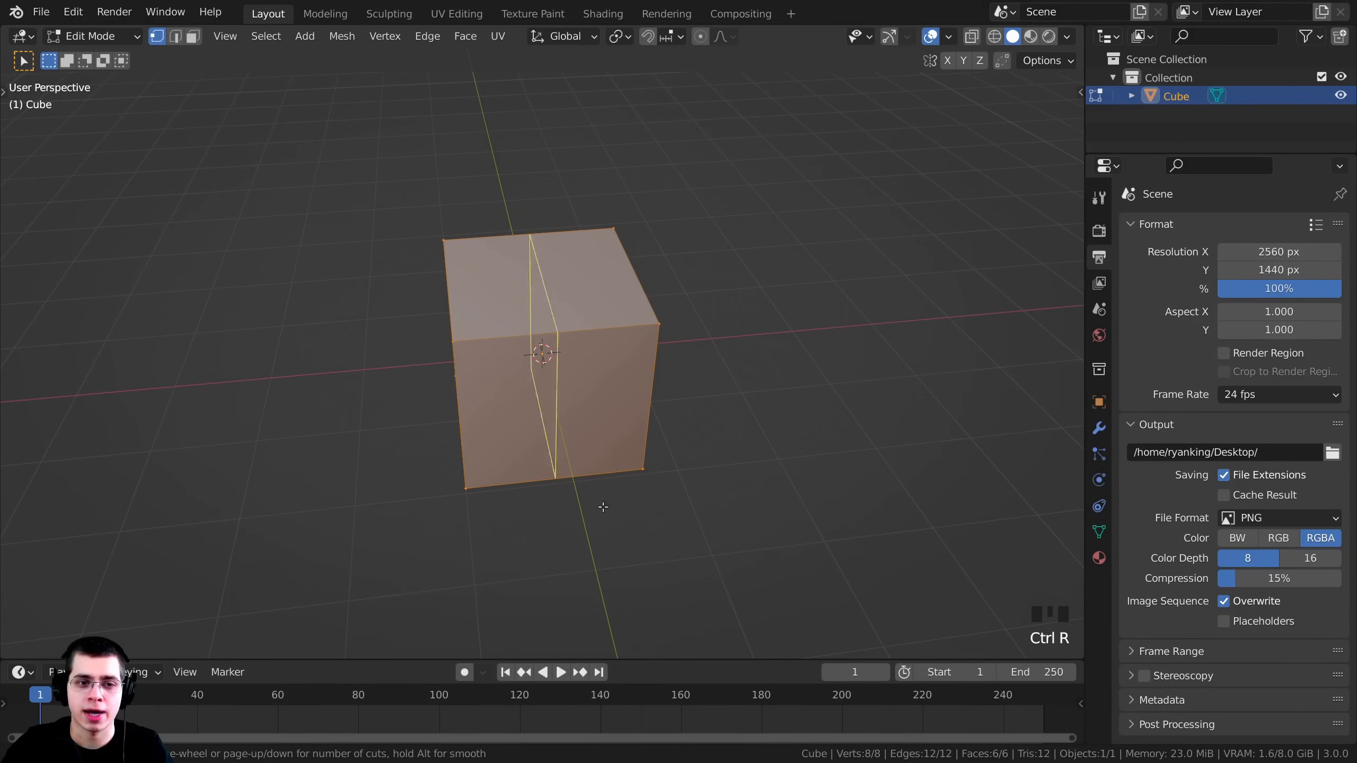
{"action": "key", "text": "Escape"}
{"action": "key", "text": "KP_1"}
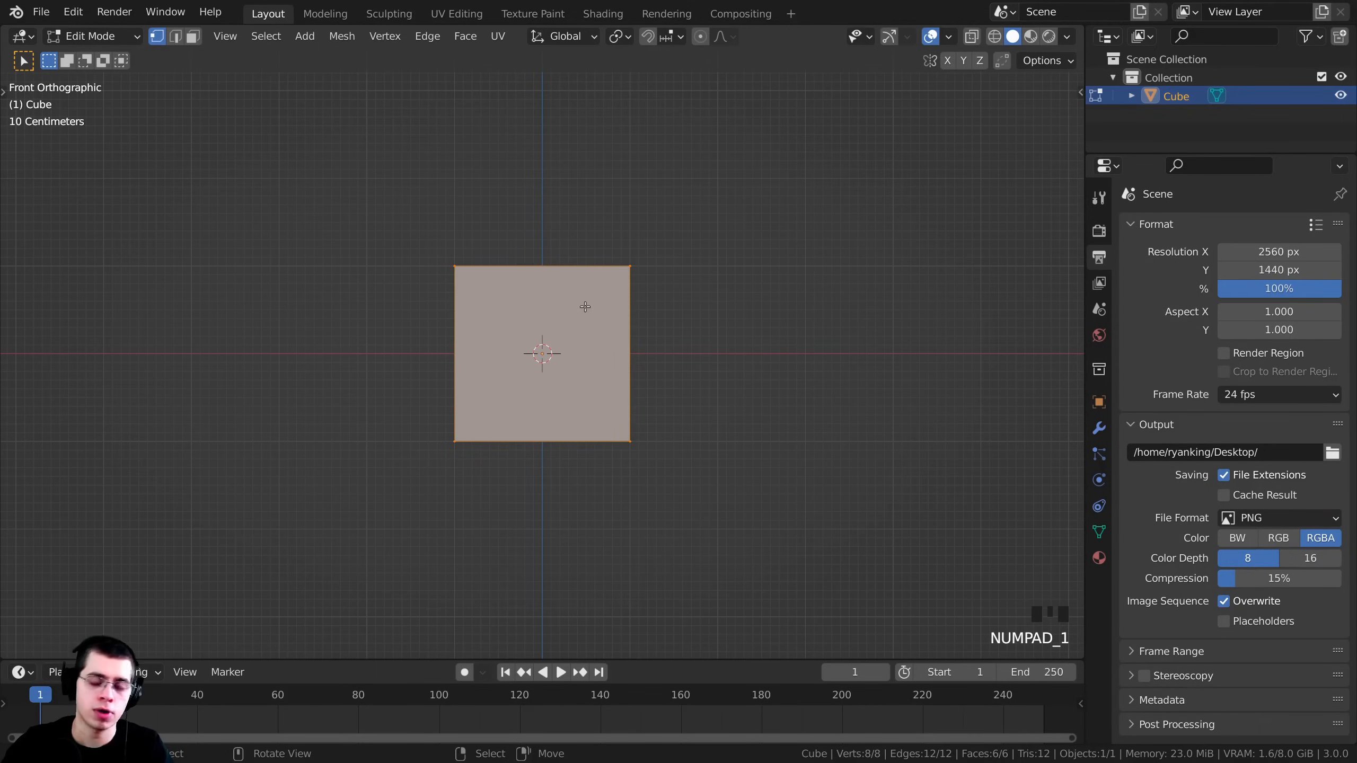
{"action": "key", "text": "KP_3"}
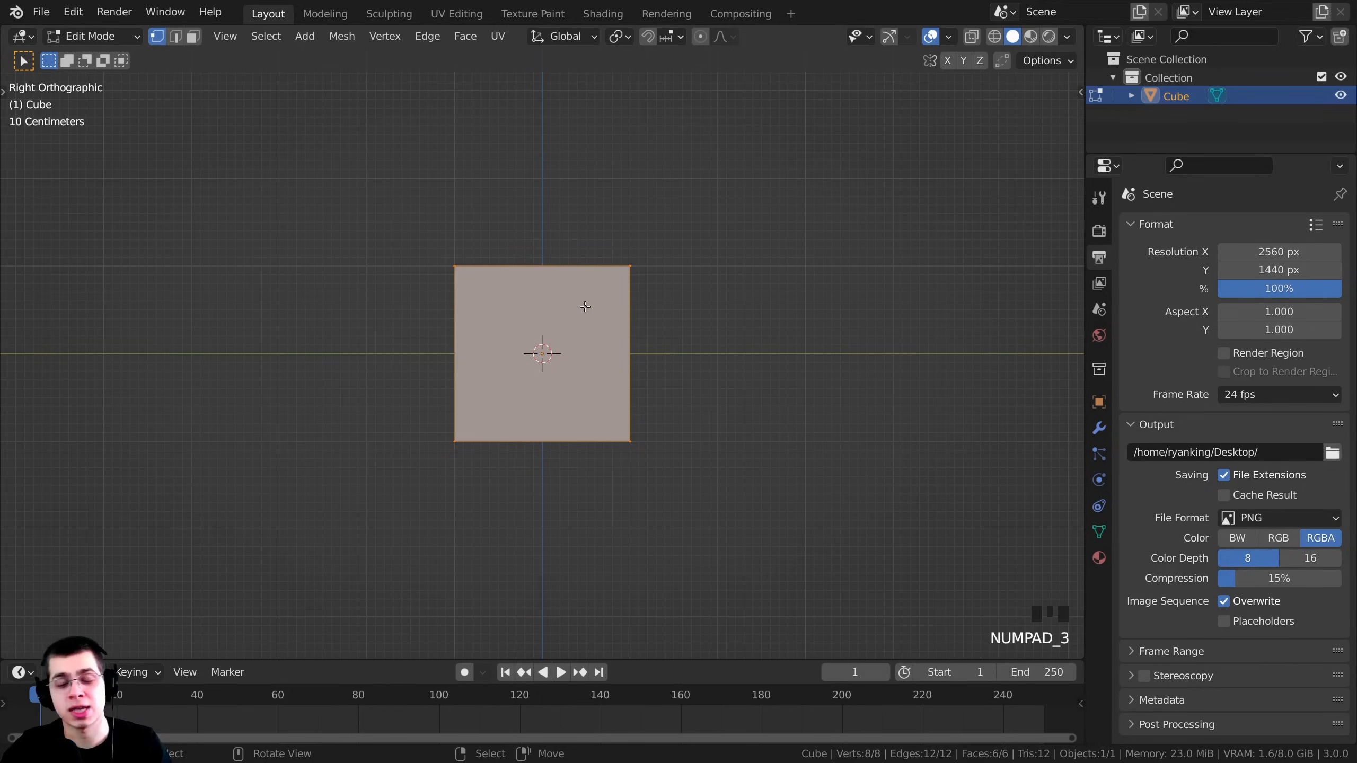
{"action": "middle_click_drag", "start_coordinate": [492, 272], "coordinate": [569, 294]}
{"action": "scroll", "coordinate": [529, 284], "scroll_direction": "down", "scroll_amount": 2}
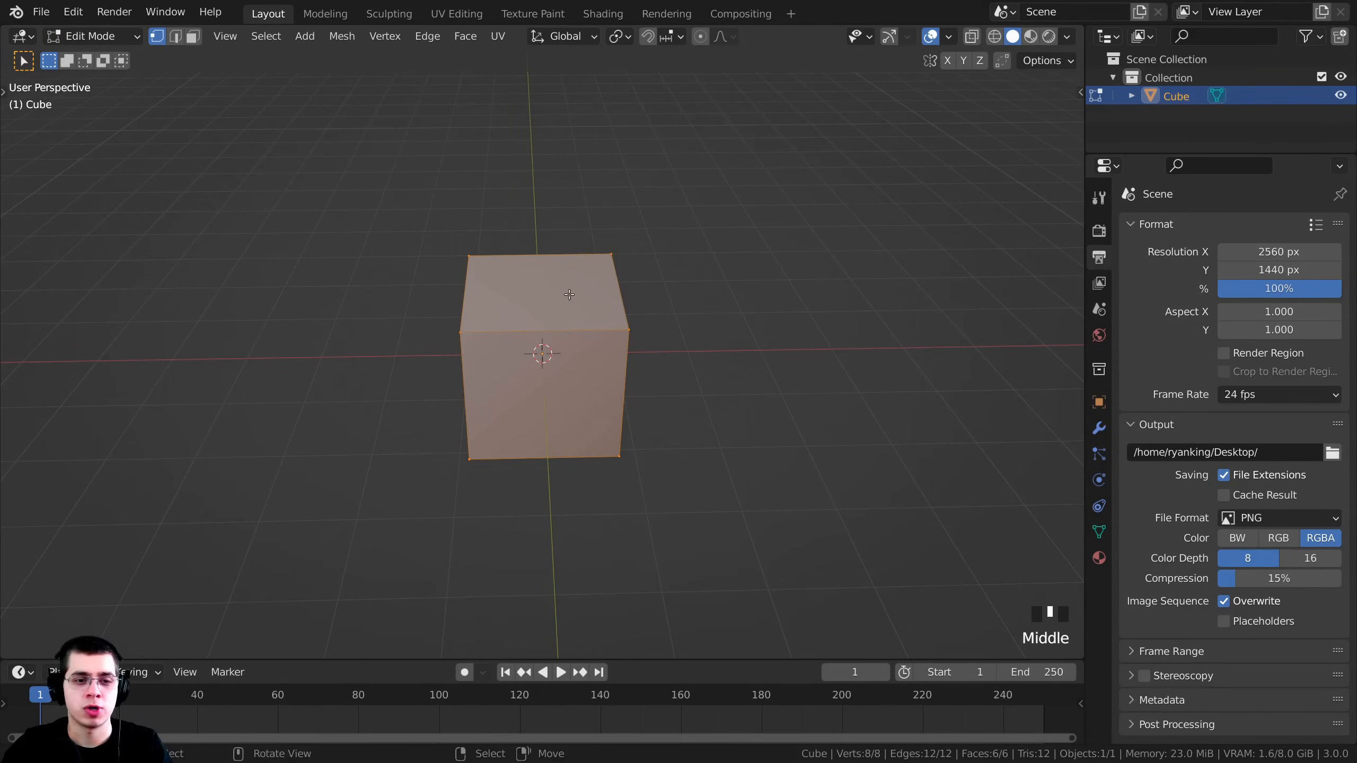
{"action": "key", "text": "ctrl+r"}
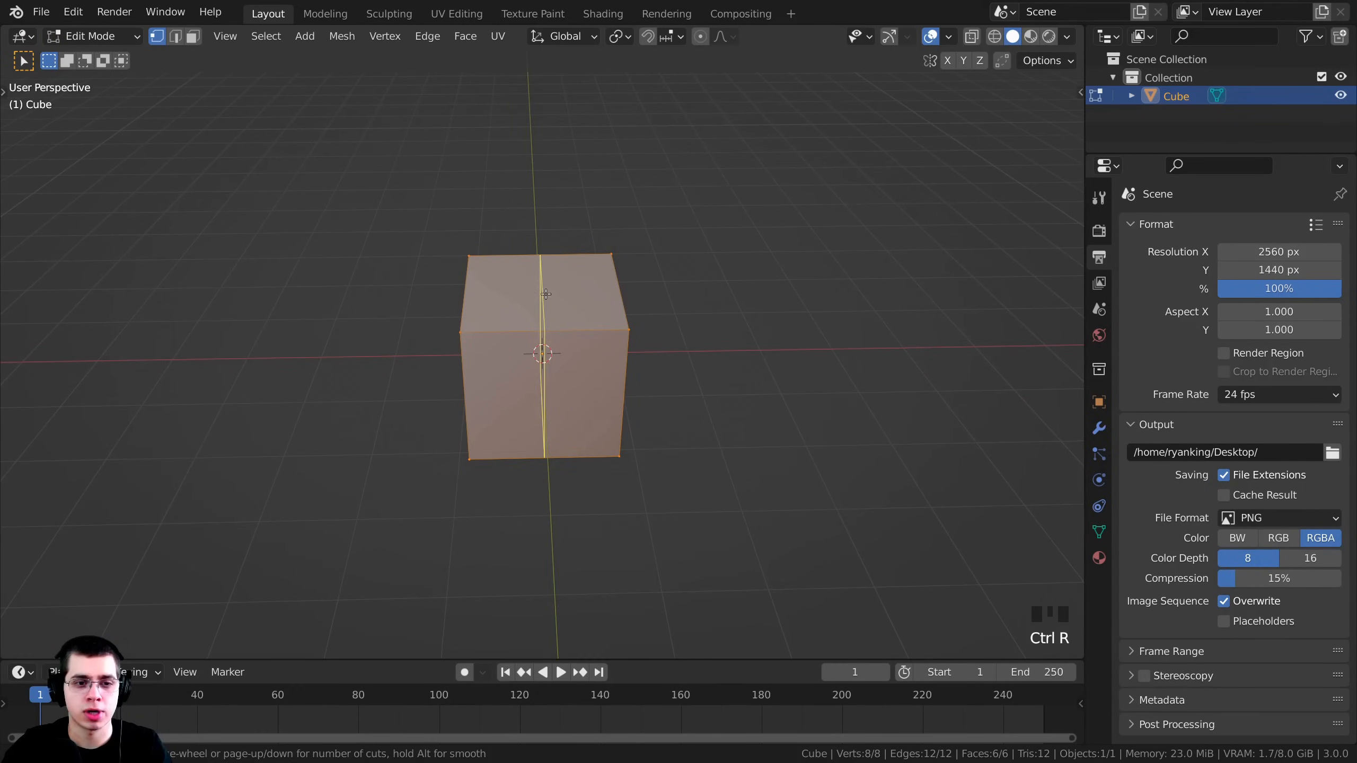
{"action": "left_click", "coordinate": [542, 337]}
{"action": "right_click", "coordinate": [439, 184]}
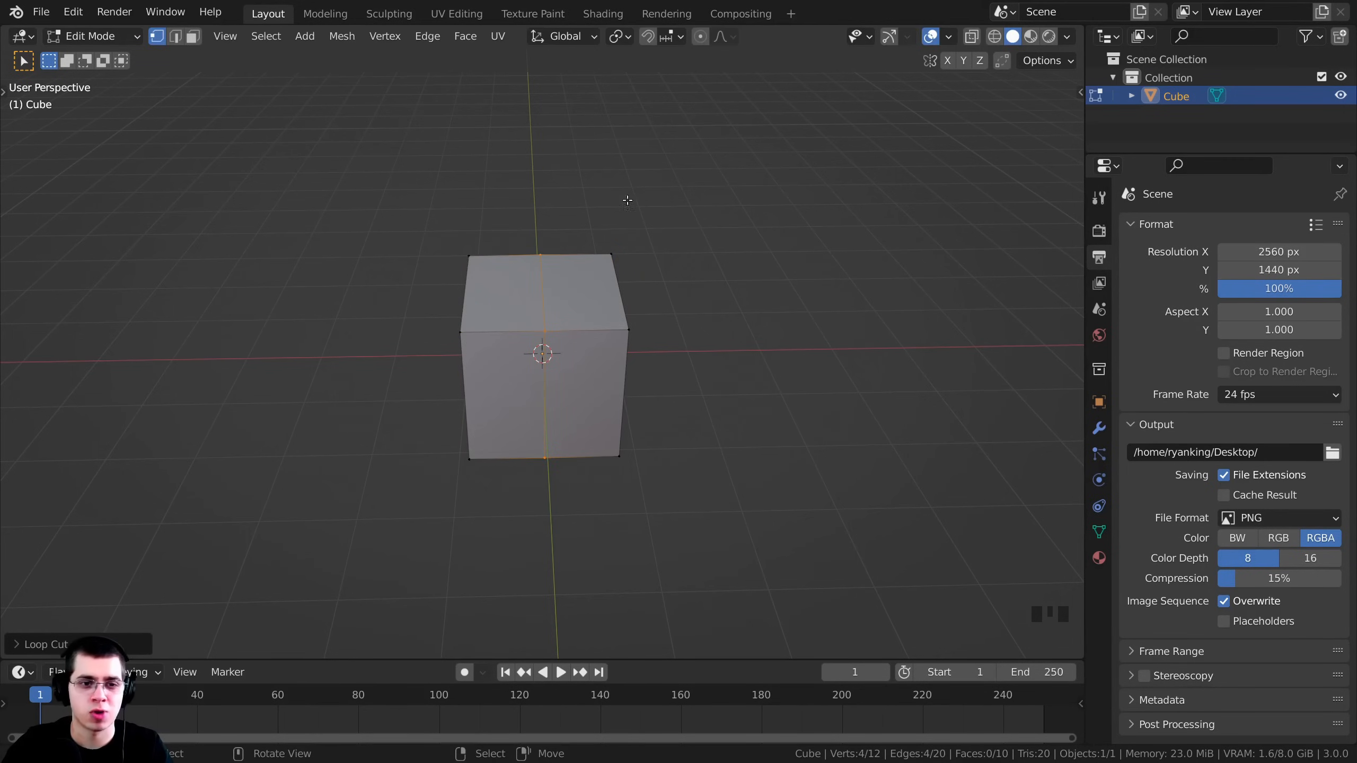
Delete the four corner vertices on the cube's +X side, leaving only the half on the -X side.
{"action": "middle_click_drag", "start_coordinate": [628, 200], "coordinate": [601, 327]}
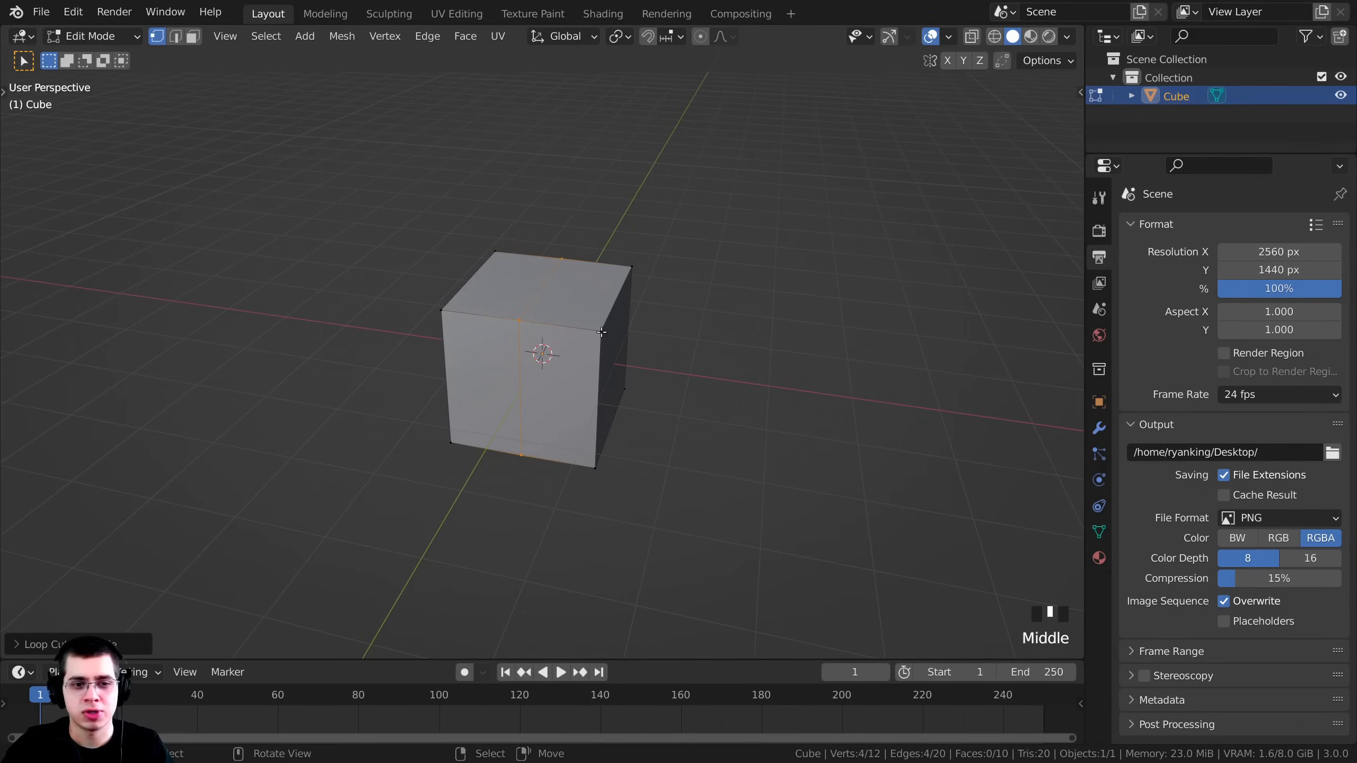
{"action": "left_click", "coordinate": [601, 331]}
{"action": "scroll", "coordinate": [601, 332], "scroll_direction": "up", "scroll_amount": 3}
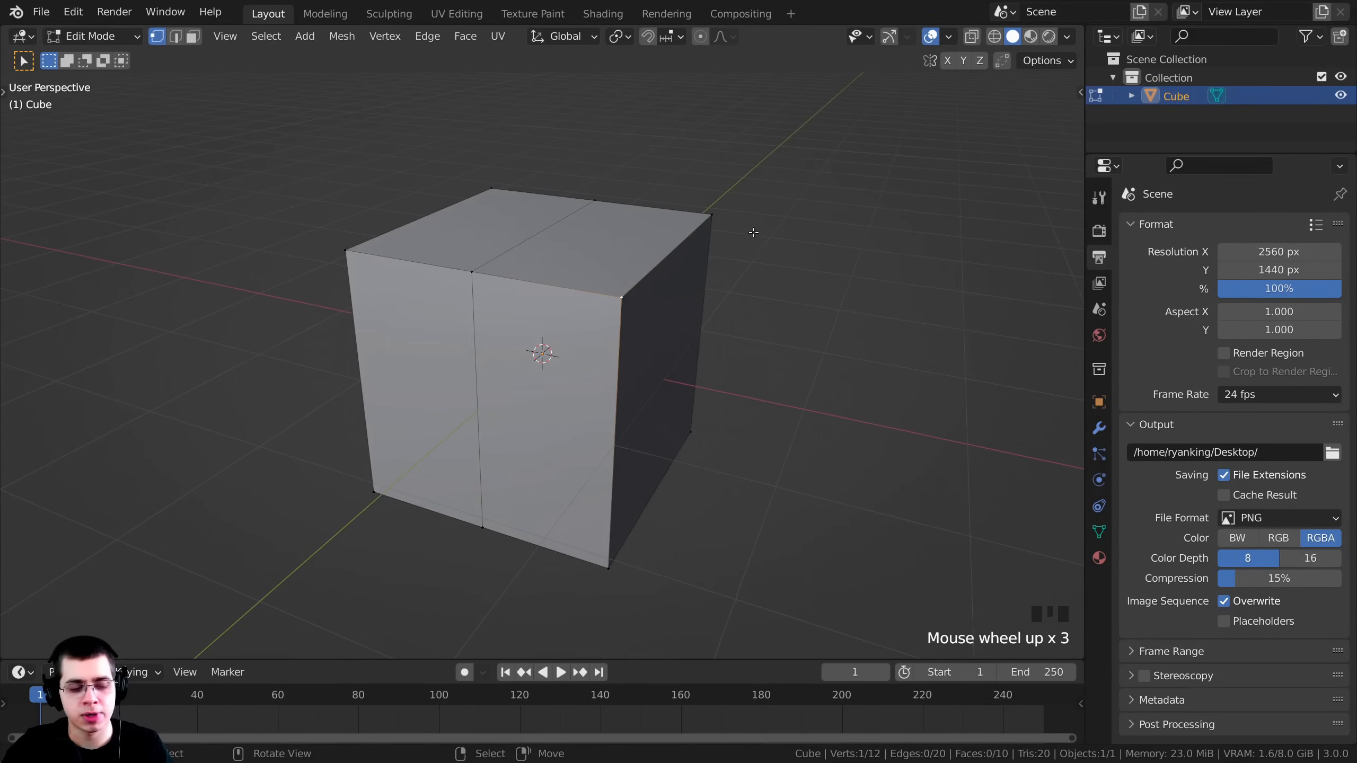
{"action": "right_click", "coordinate": [719, 222], "text": "shift"}
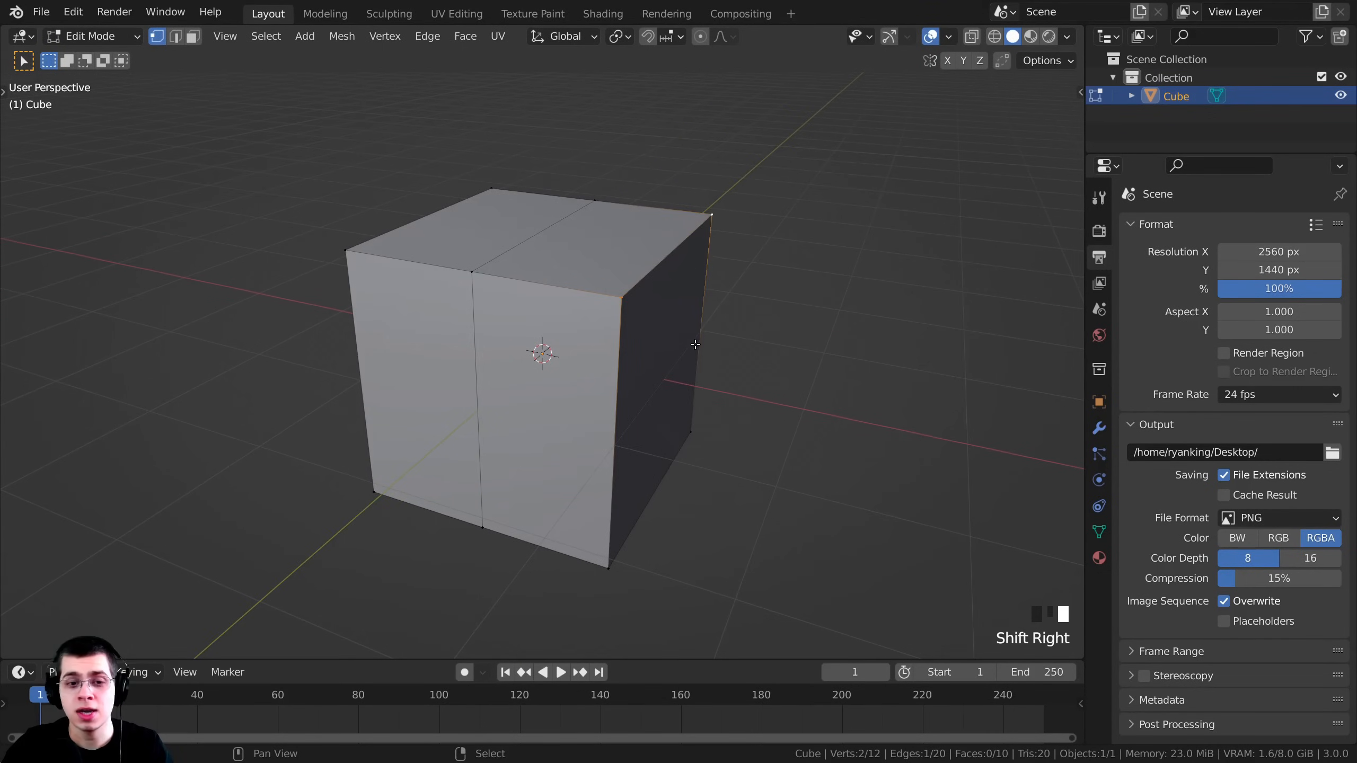
{"action": "right_click", "coordinate": [693, 430], "text": "shift"}
{"action": "right_click", "coordinate": [609, 570], "text": "shift"}
{"action": "middle_click_drag", "start_coordinate": [650, 377], "coordinate": [651, 326]}
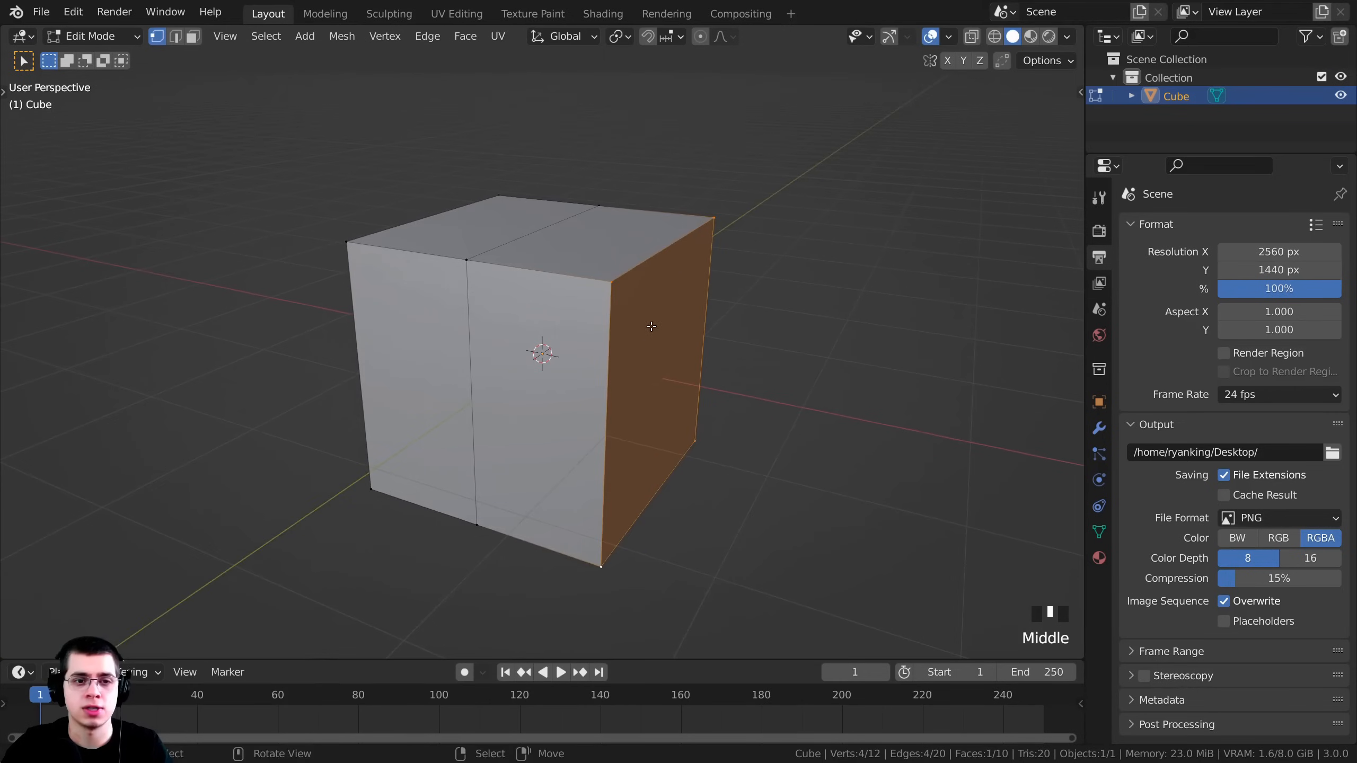
{"action": "key", "text": "x"}
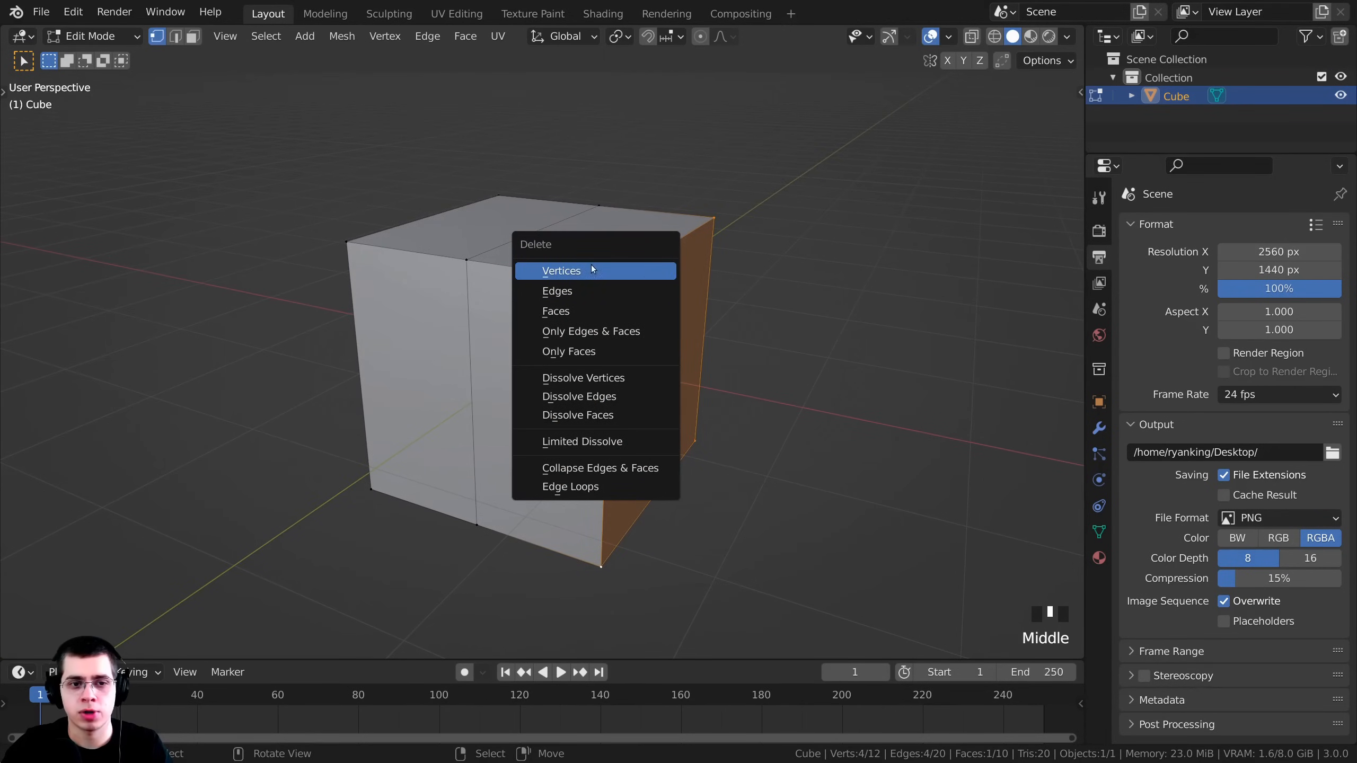
{"action": "left_click", "coordinate": [563, 274]}
{"action": "middle_click_drag", "start_coordinate": [566, 278], "coordinate": [659, 324]}
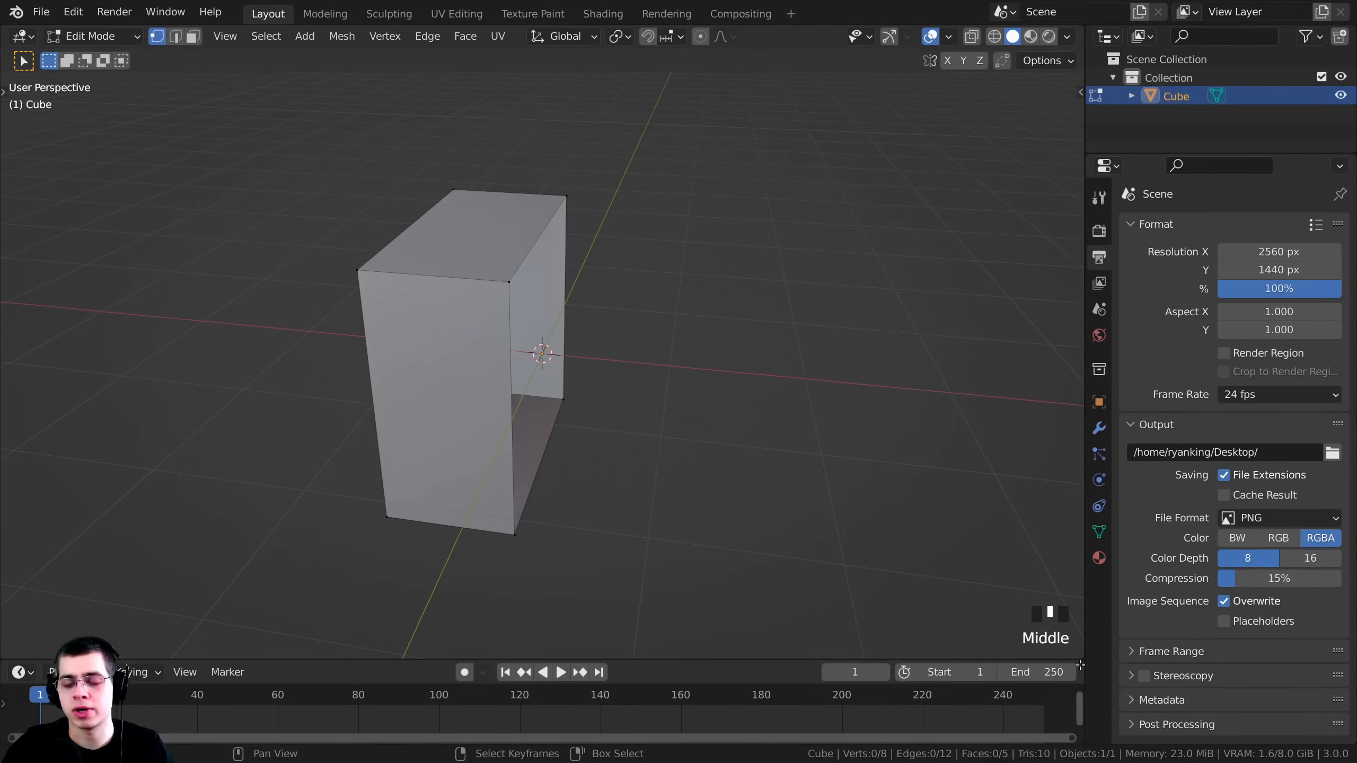
Shrink the timeline area to enlarge the viewport, and add a Mirror modifier on the X axis to the half cube.
{"action": "left_click_drag", "start_coordinate": [1081, 665], "coordinate": [1067, 695]}
{"action": "middle_click_drag", "start_coordinate": [571, 502], "coordinate": [642, 528]}
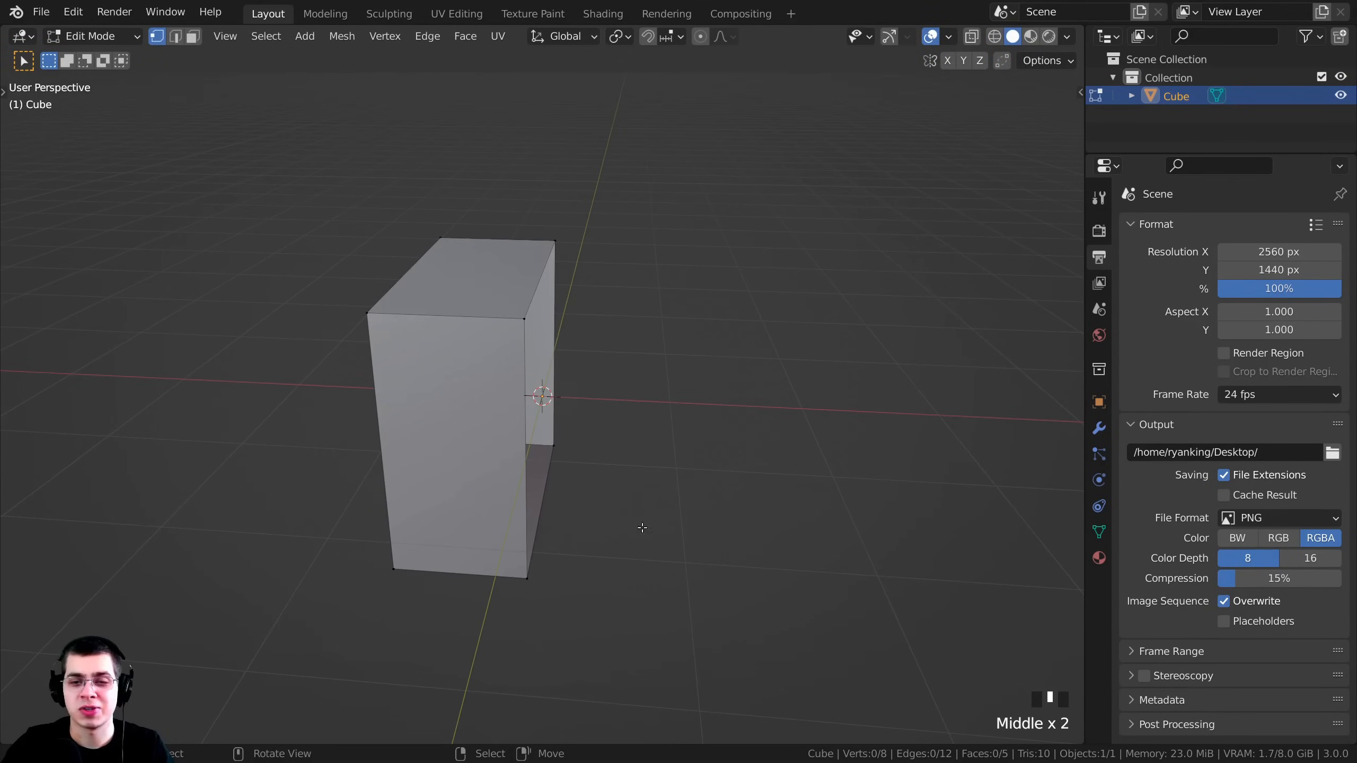
{"action": "left_click", "coordinate": [1100, 430]}
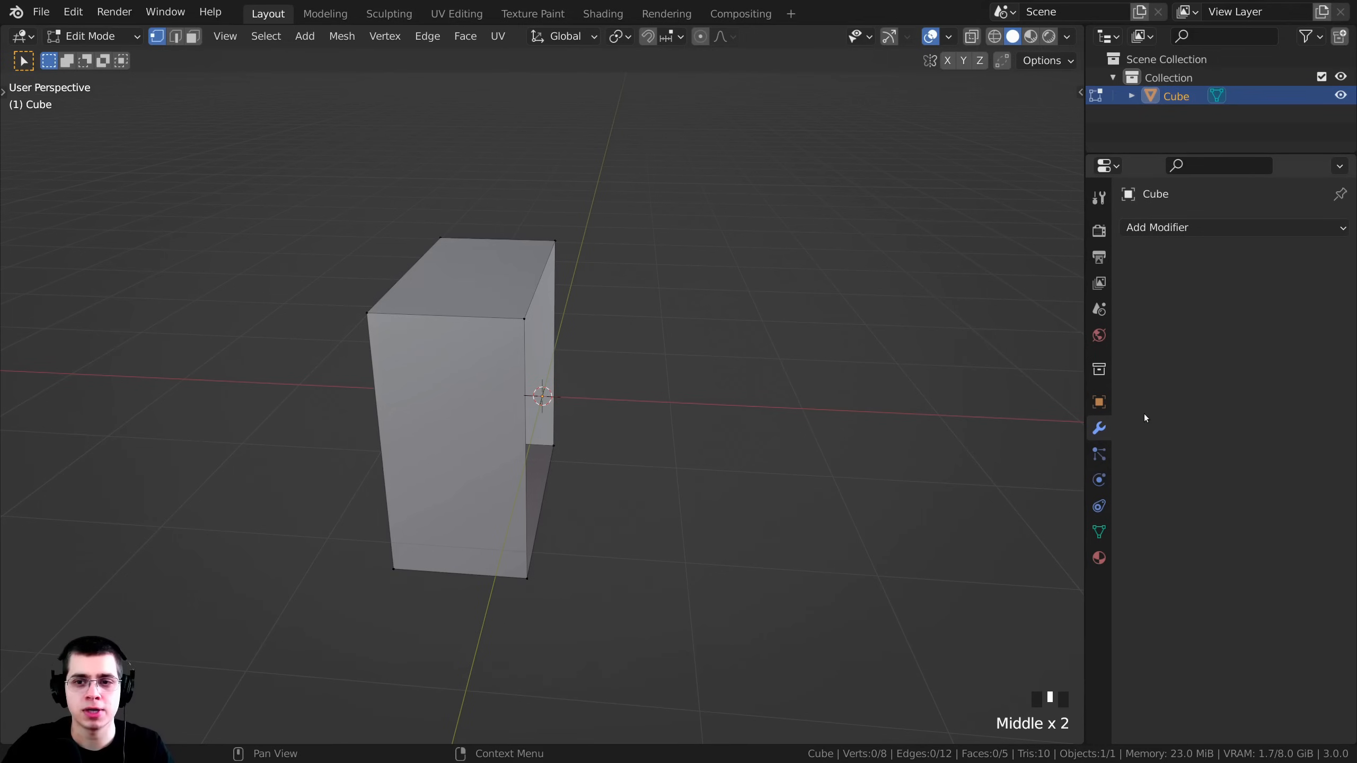
{"action": "left_click", "coordinate": [1159, 229]}
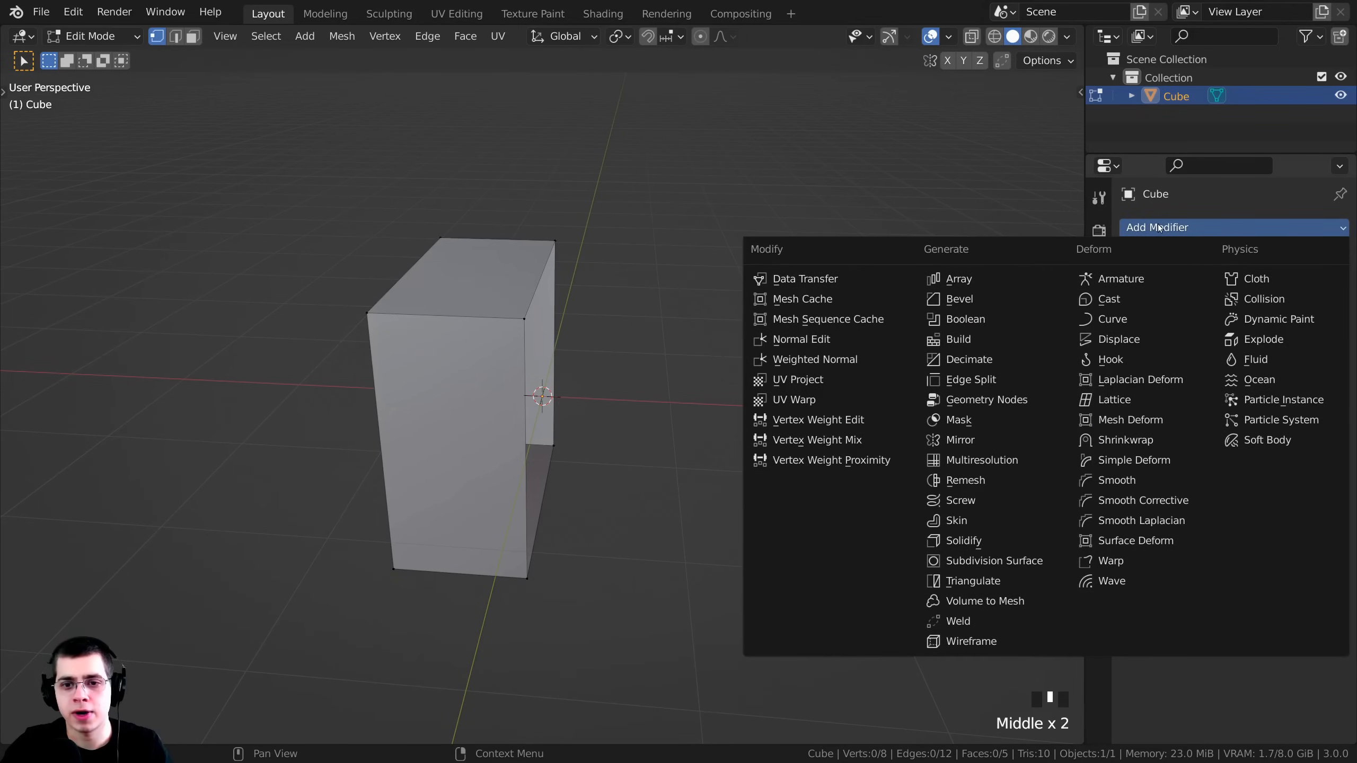
{"action": "left_click", "coordinate": [979, 438]}
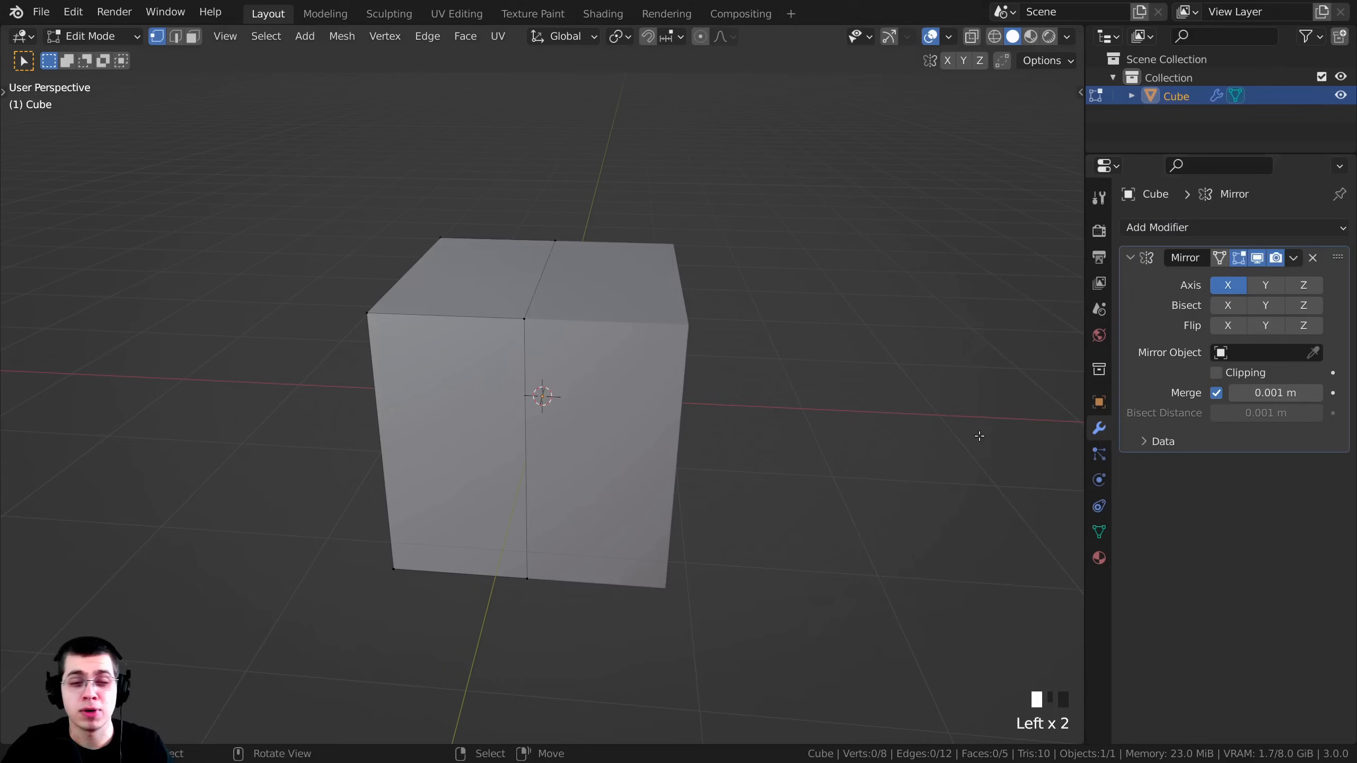
{"action": "middle_click_drag", "start_coordinate": [542, 241], "coordinate": [404, 299]}
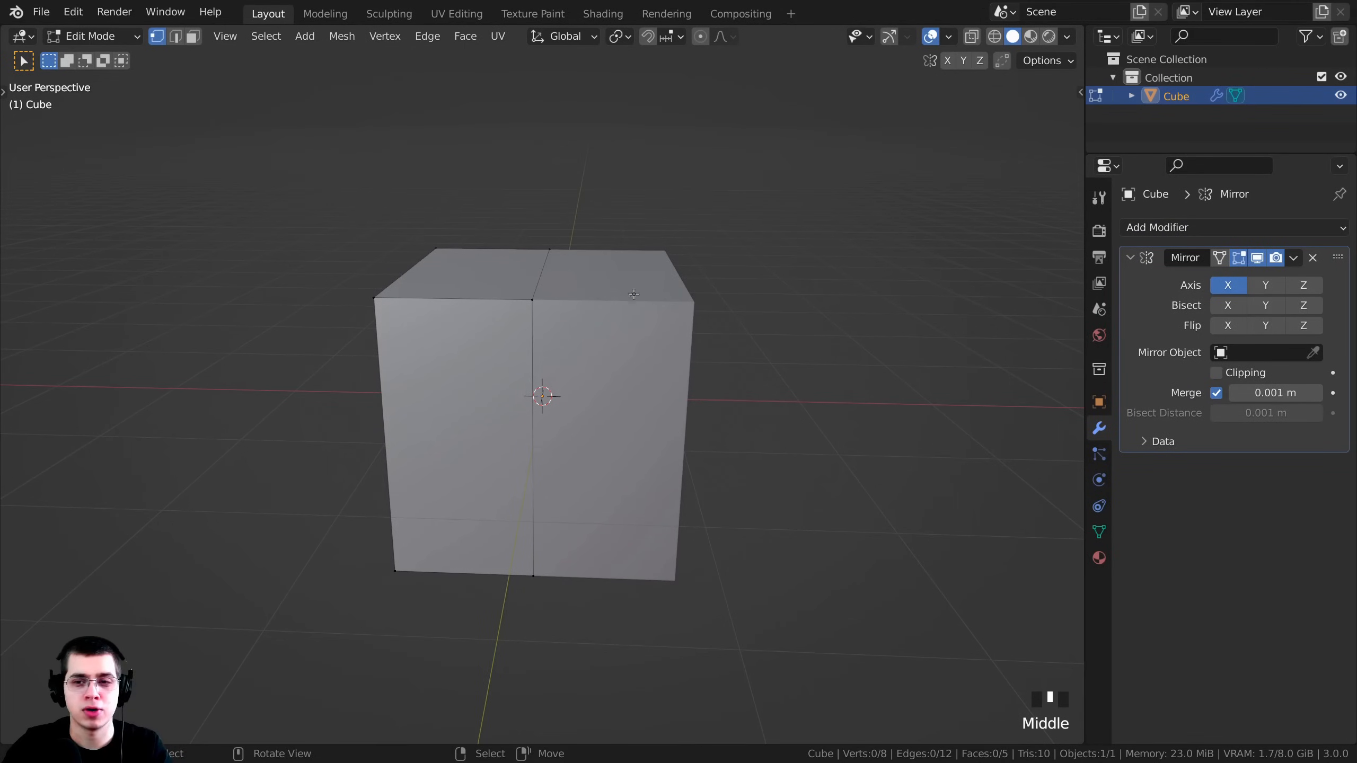
{"action": "middle_click_drag", "start_coordinate": [506, 256], "coordinate": [512, 221]}
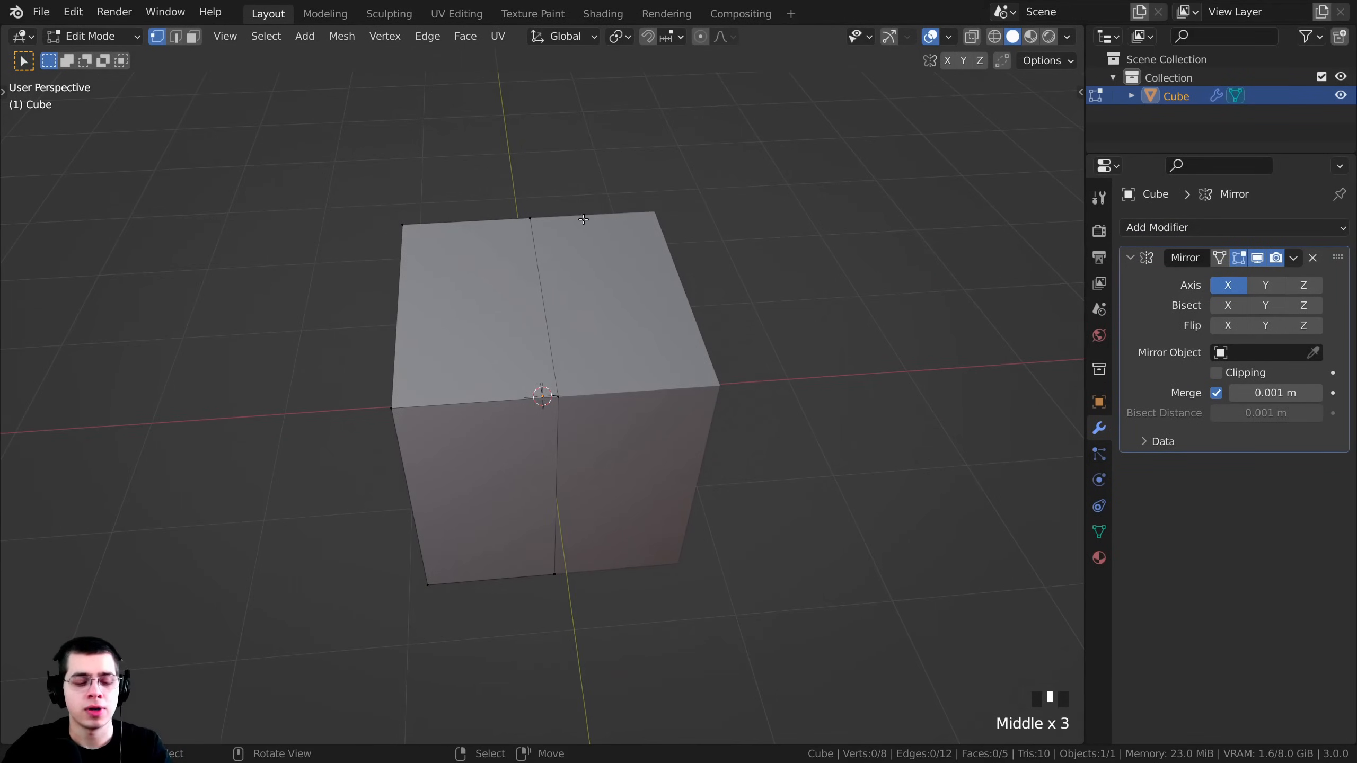
Select the whole half mesh and try moving it away from the mirror plane.
{"action": "key", "text": "a"}
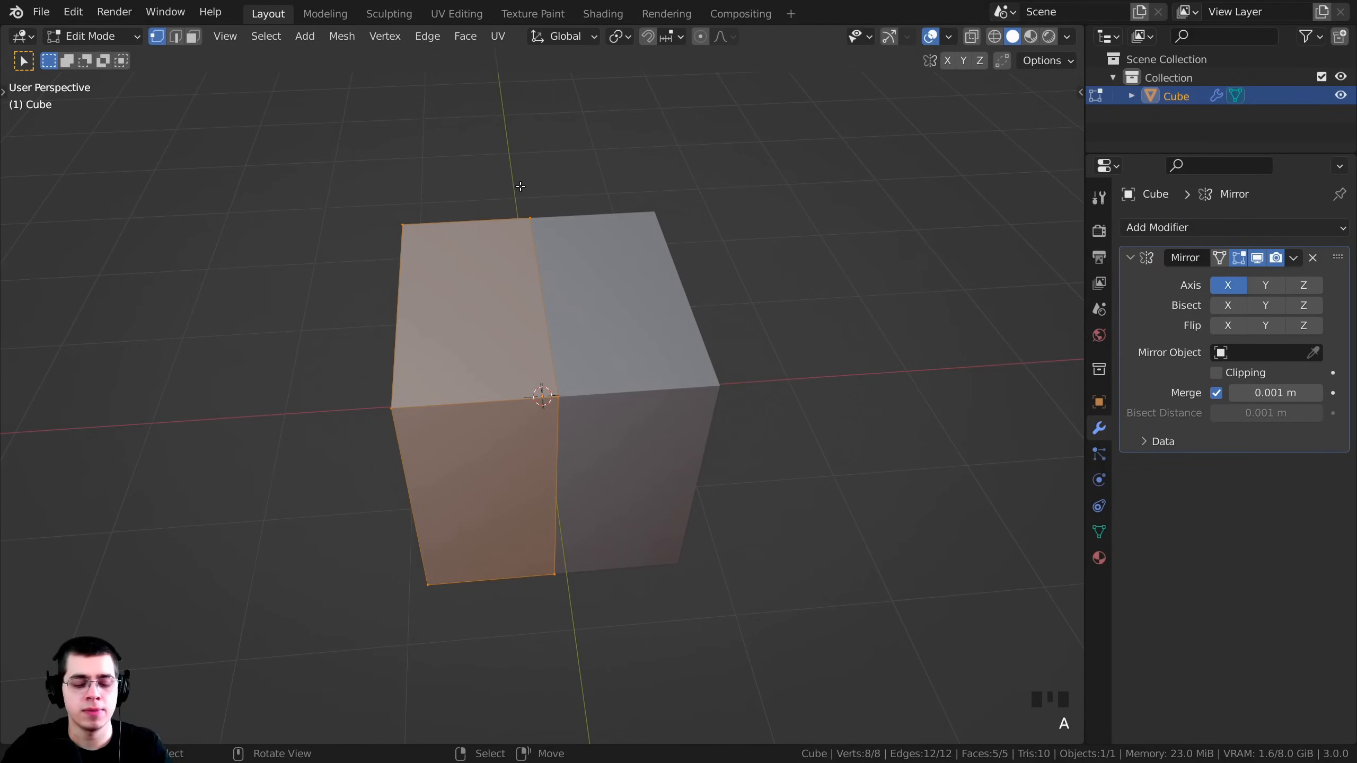
{"action": "middle_click_drag", "start_coordinate": [521, 186], "coordinate": [631, 225]}
{"action": "key", "text": "g"}
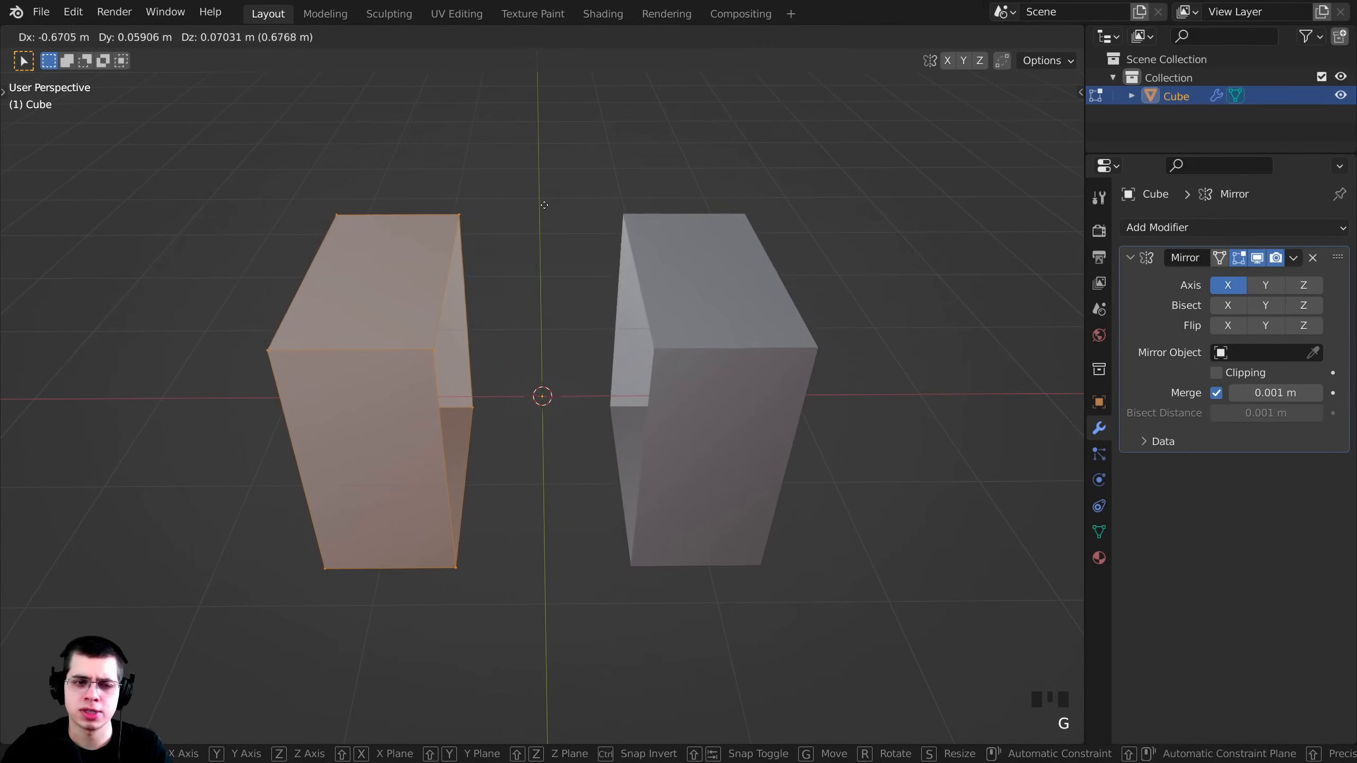
{"action": "left_click", "coordinate": [336, 339]}
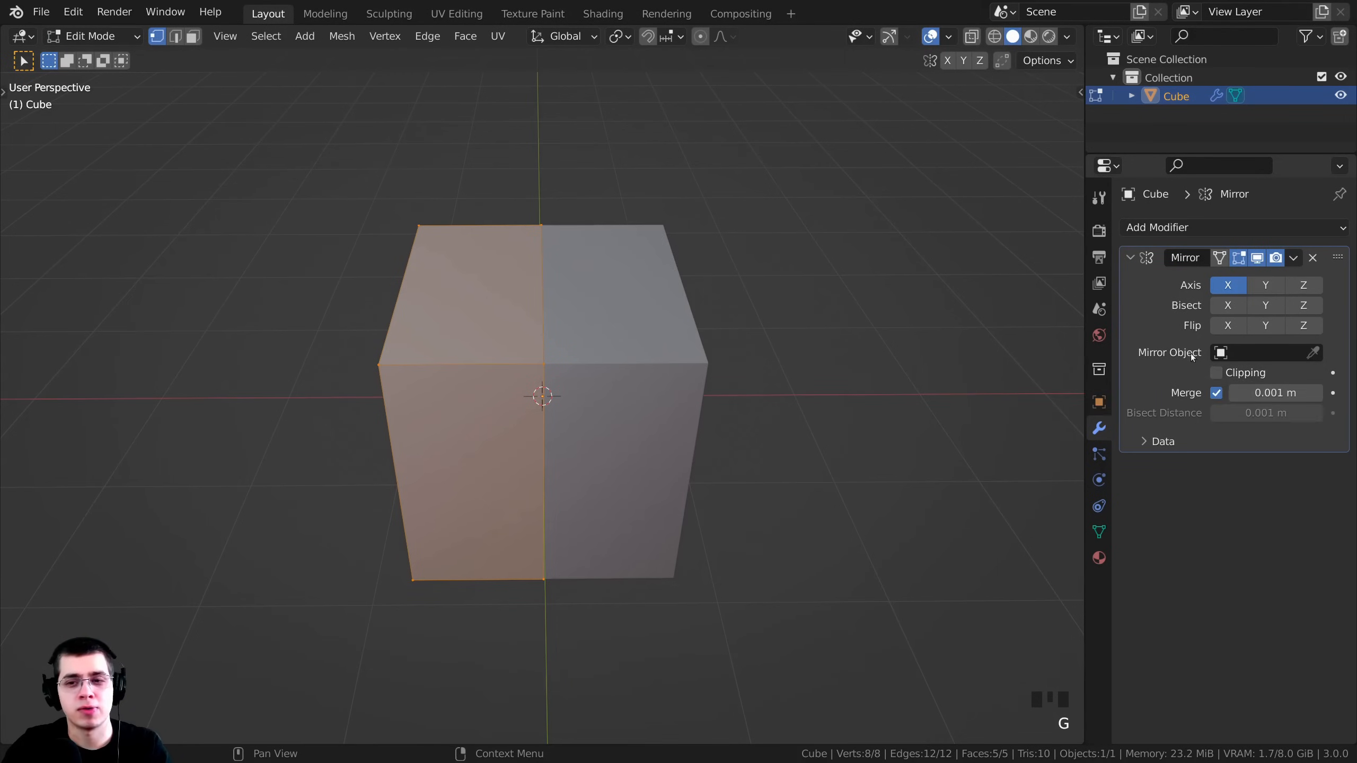
Enable Clipping on the Mirror modifier and test it with trial moves of the half mesh, cancelling each move.
{"action": "left_click", "coordinate": [1218, 374]}
{"action": "key", "text": "g"}
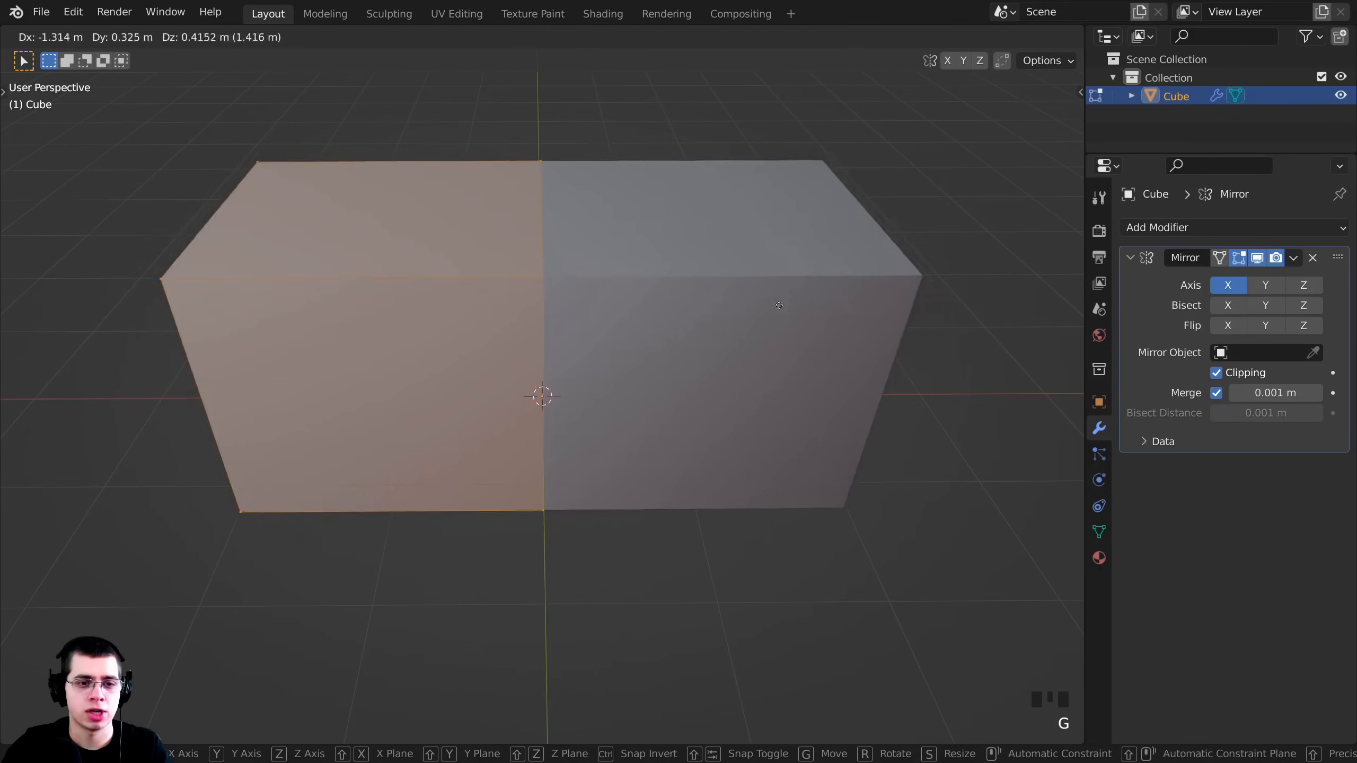
{"action": "right_click", "coordinate": [663, 264]}
{"action": "key", "text": "g"}
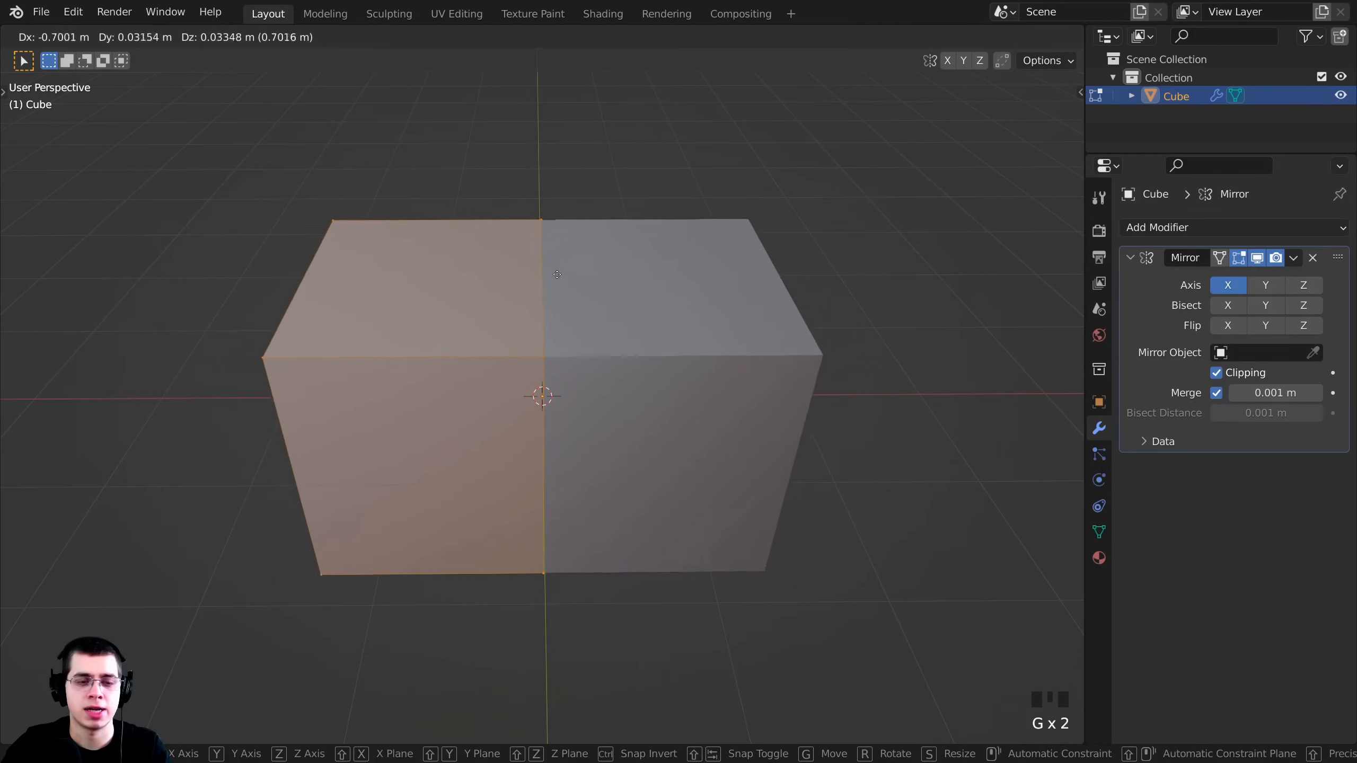
{"action": "right_click", "coordinate": [509, 276]}
Save the project file and remain in Edit Mode on the cube.
{"action": "scroll", "coordinate": [510, 276], "scroll_direction": "down", "scroll_amount": 4}
{"action": "middle_click_drag", "start_coordinate": [509, 276], "coordinate": [524, 246]}
{"action": "scroll", "coordinate": [623, 253], "scroll_direction": "up", "scroll_amount": 3}
{"action": "key", "text": "ctrl+s"}
{"action": "key", "text": "Tab"}
{"action": "key", "text": "Tab"}
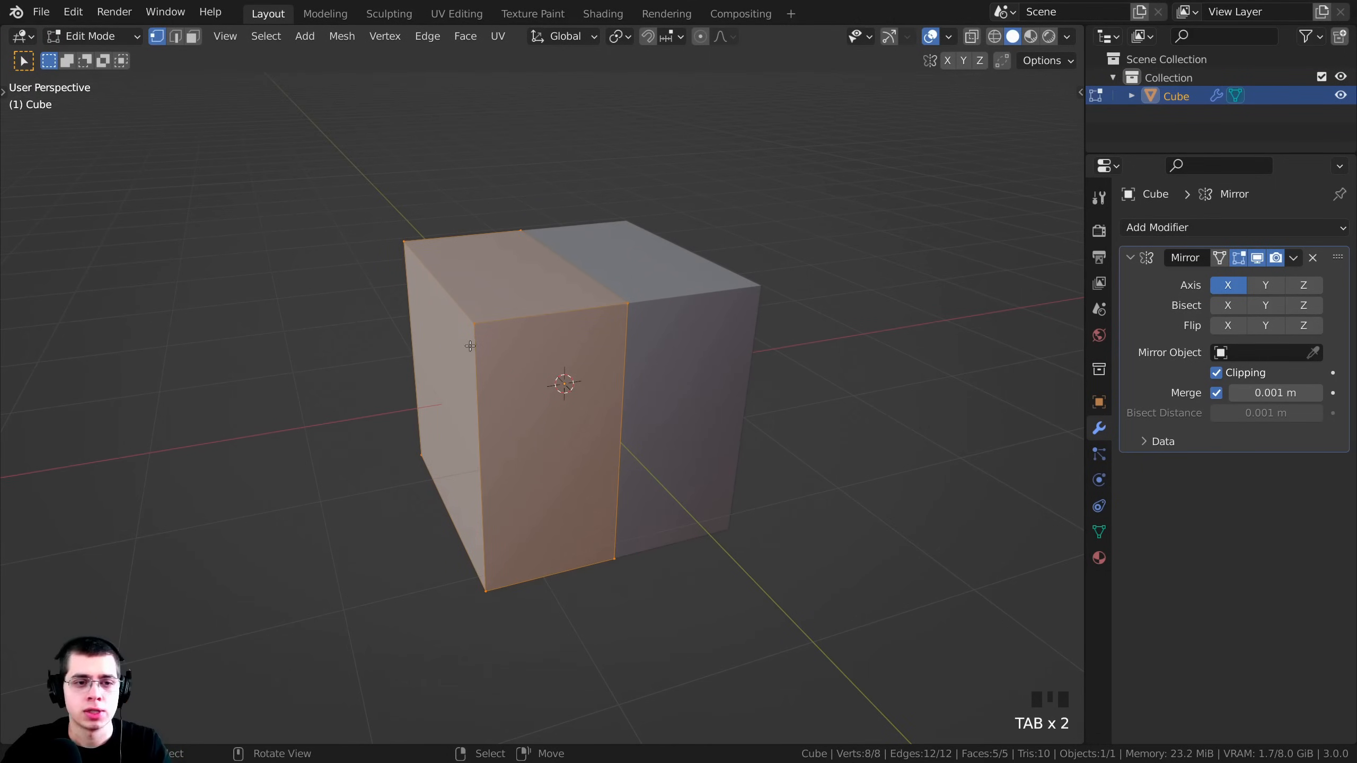
Bevel the upper outer edge of the mirrored half with one segment and a width of about 0.82 m.
{"action": "scroll", "coordinate": [449, 289], "scroll_direction": "down", "scroll_amount": 2}
{"action": "right_click", "coordinate": [433, 274]}
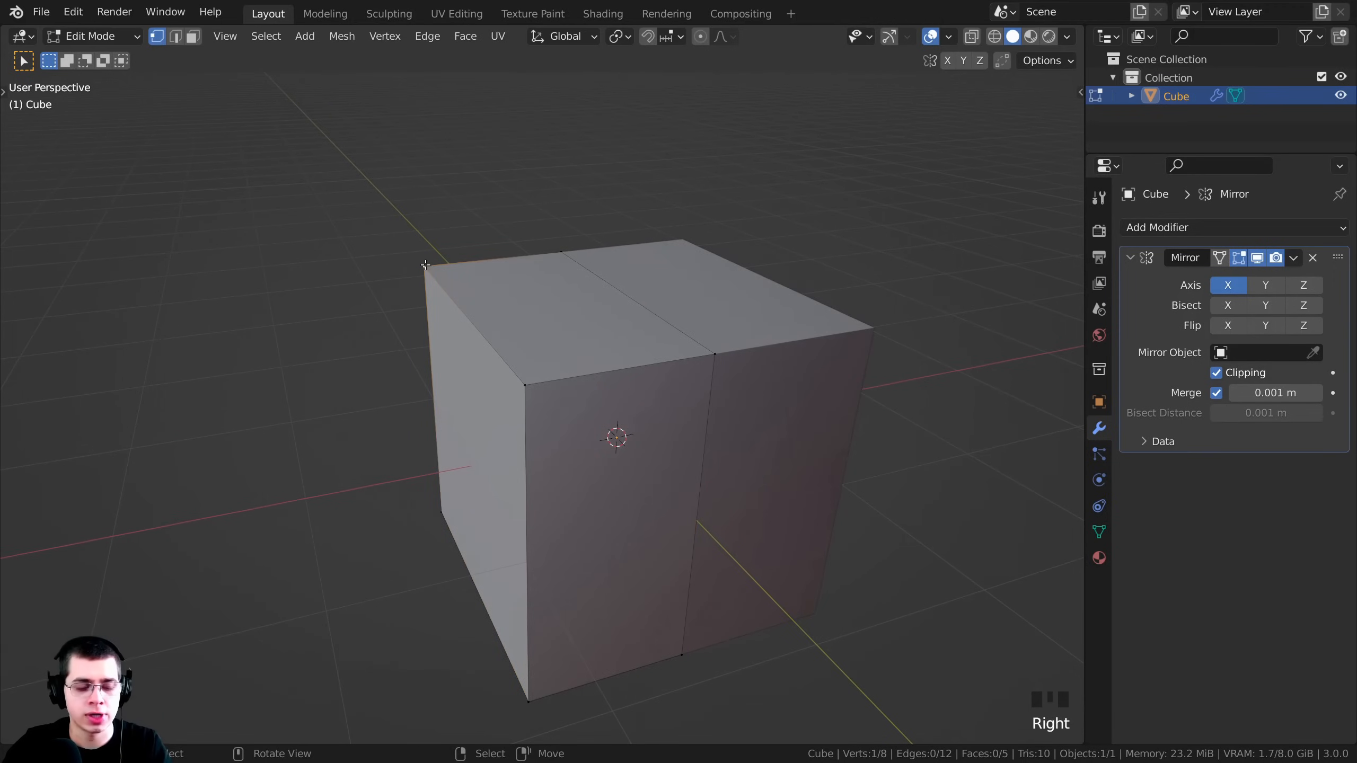
{"action": "right_click", "coordinate": [531, 387], "text": "shift"}
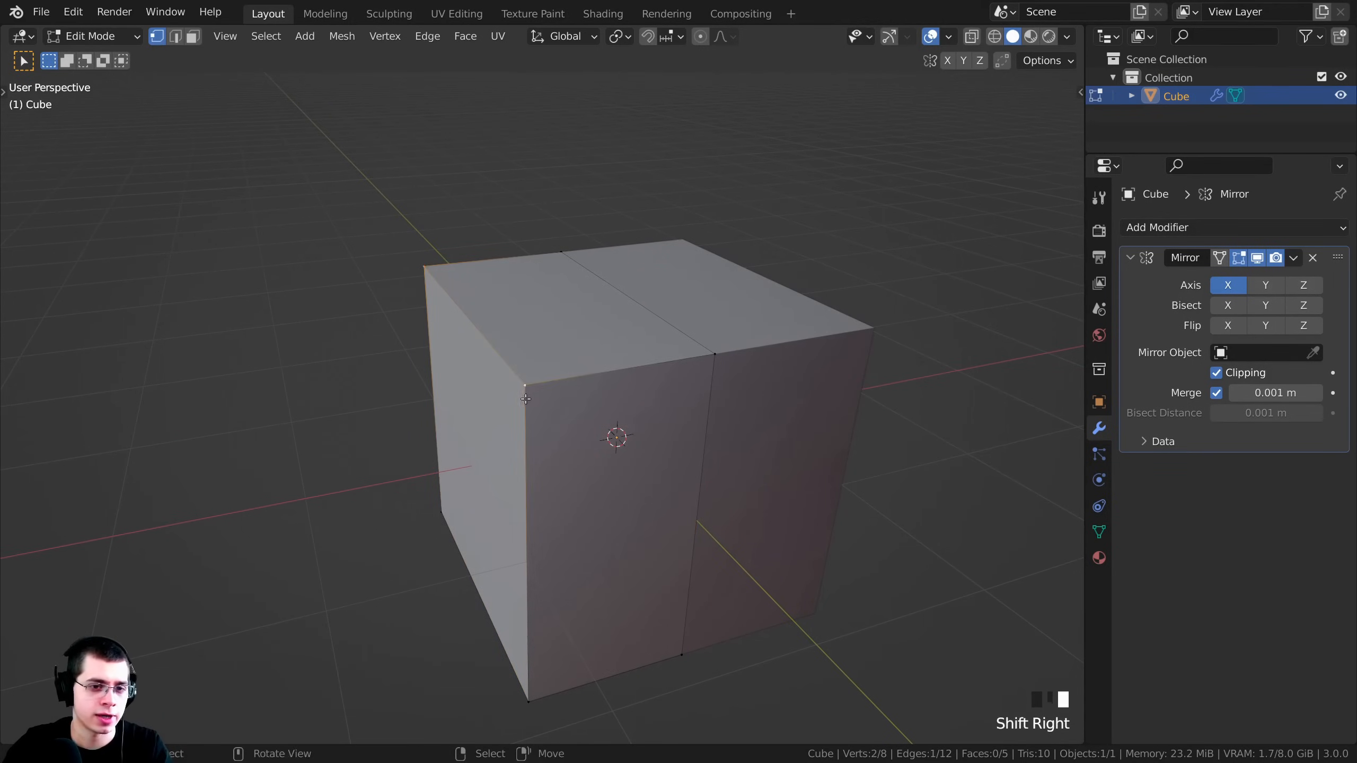
{"action": "middle_click_drag", "start_coordinate": [531, 387], "coordinate": [487, 262], "text": "shift"}
{"action": "scroll", "coordinate": [541, 248], "scroll_direction": "down", "scroll_amount": 2}
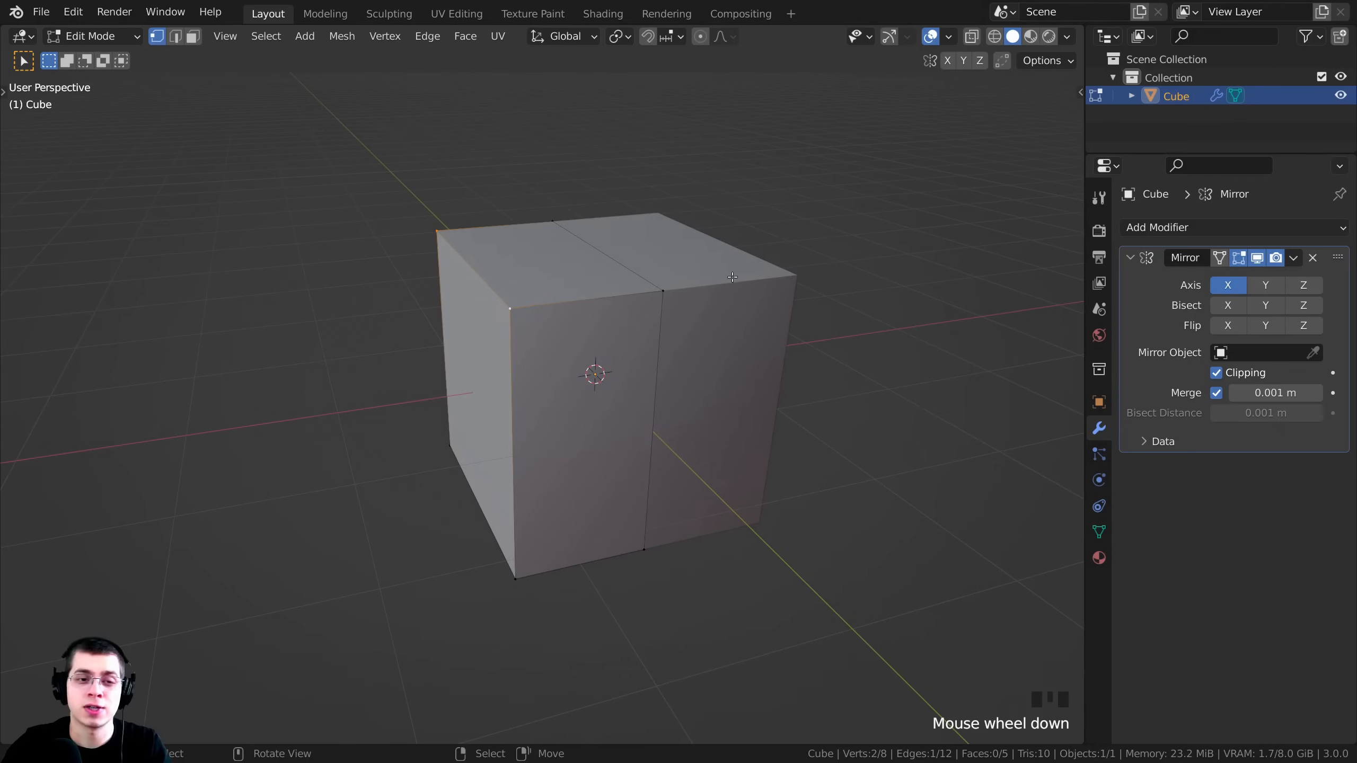
{"action": "key", "text": "ctrl+b"}
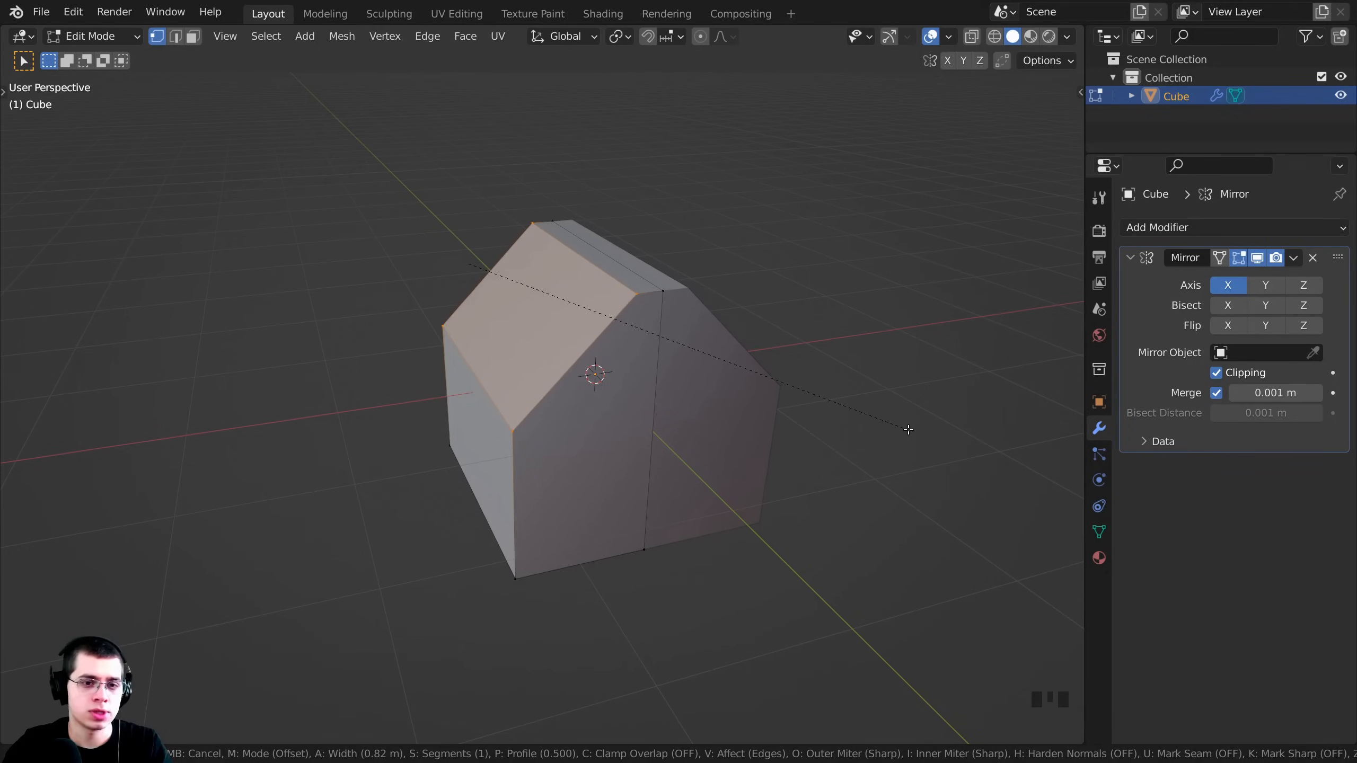
{"action": "left_click", "coordinate": [908, 430]}
{"action": "scroll", "coordinate": [827, 279], "scroll_direction": "down", "scroll_amount": 1}
{"action": "middle_click_drag", "start_coordinate": [724, 188], "coordinate": [700, 167]}
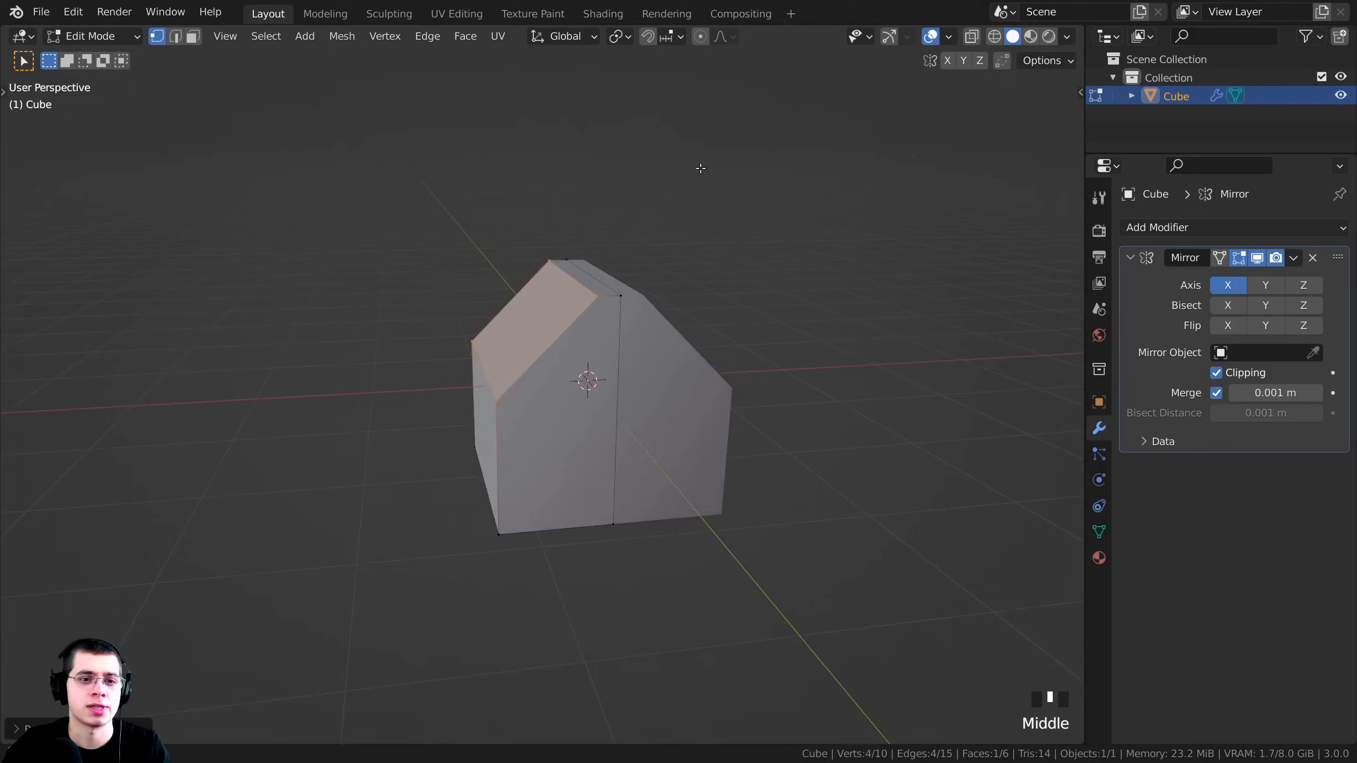
{"action": "scroll", "coordinate": [721, 142], "scroll_direction": "up", "scroll_amount": 3}
{"action": "scroll", "coordinate": [703, 146], "scroll_direction": "down", "scroll_amount": 1}
Scale the entire mesh along the Z axis to about 0.66 of its height.
{"action": "key", "text": "a"}
{"action": "key", "text": "a"}
{"action": "key", "text": "a"}
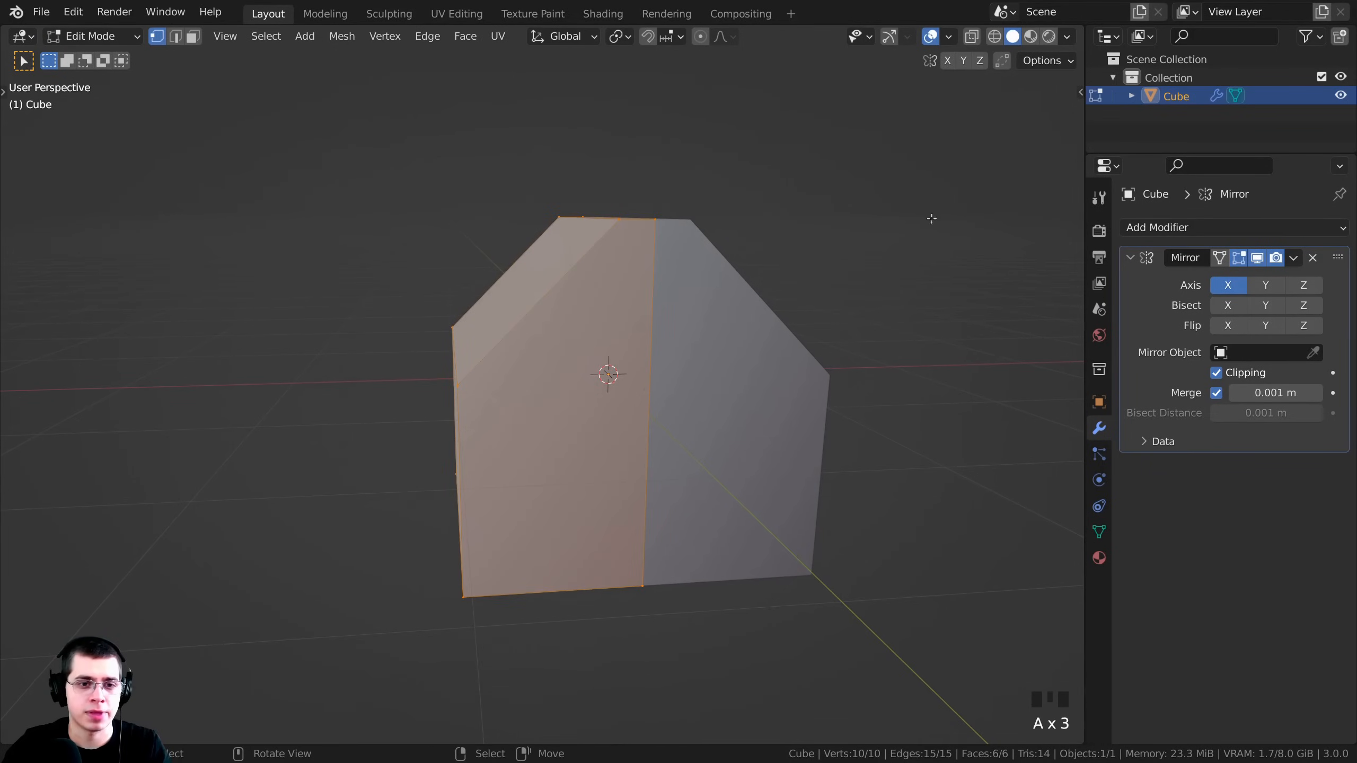
{"action": "middle_click_drag", "start_coordinate": [628, 206], "coordinate": [633, 93]}
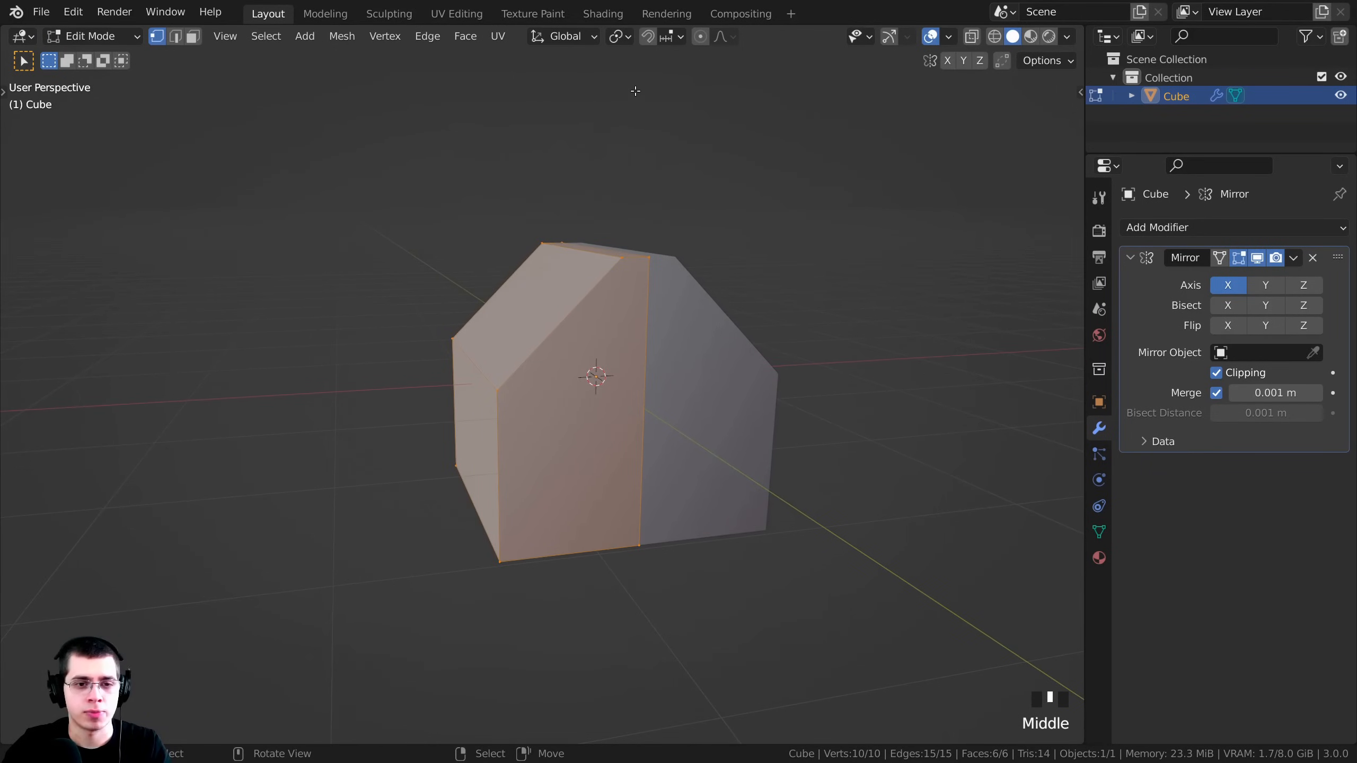
{"action": "key", "text": "s"}
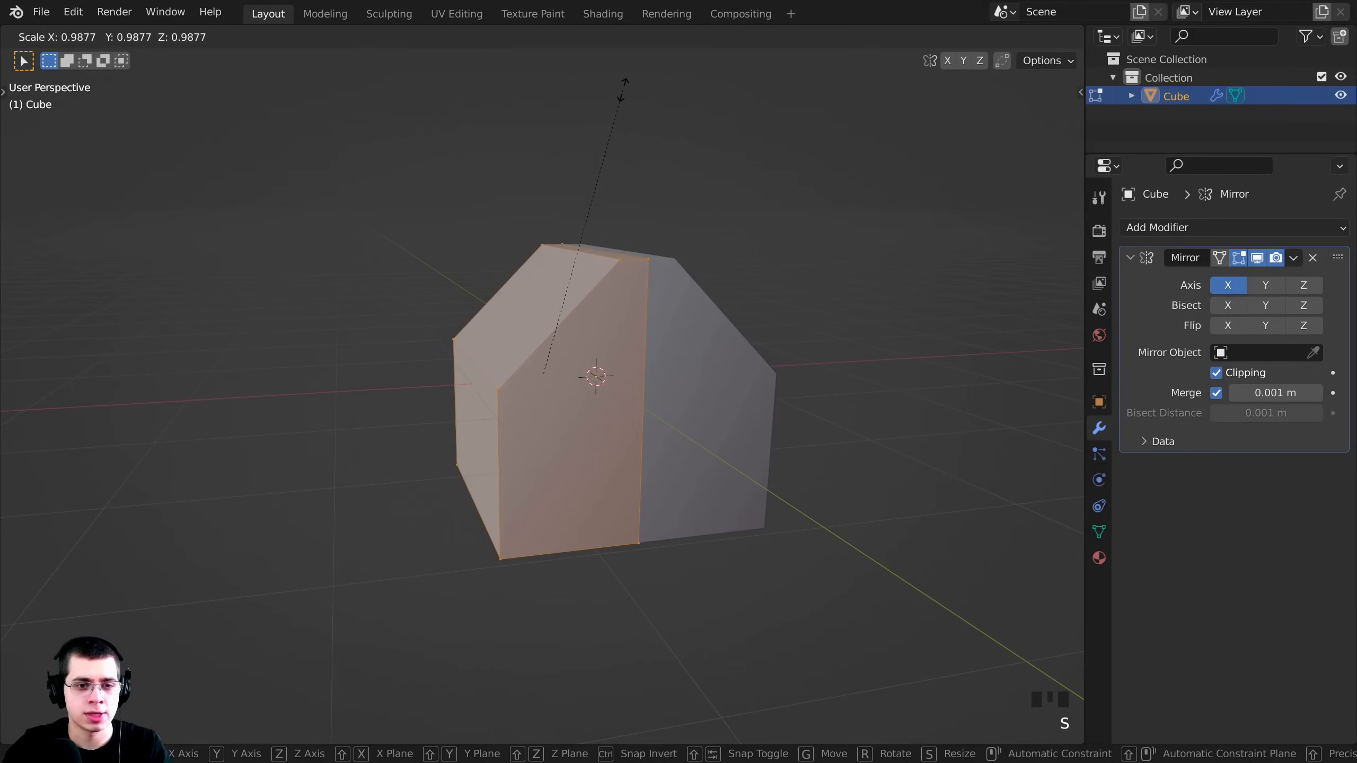
{"action": "key", "text": "z"}
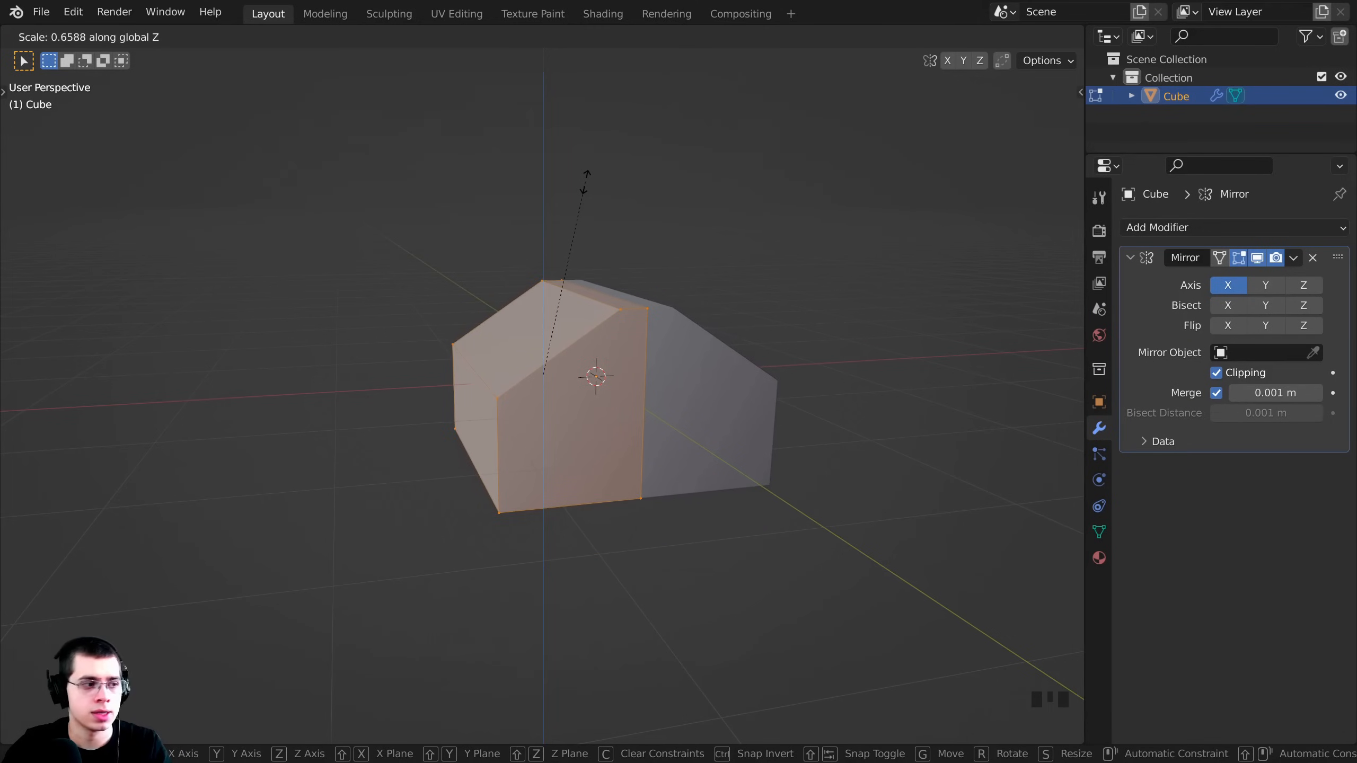
{"action": "left_click", "coordinate": [587, 180]}
{"action": "scroll", "coordinate": [458, 313], "scroll_direction": "up", "scroll_amount": 1}
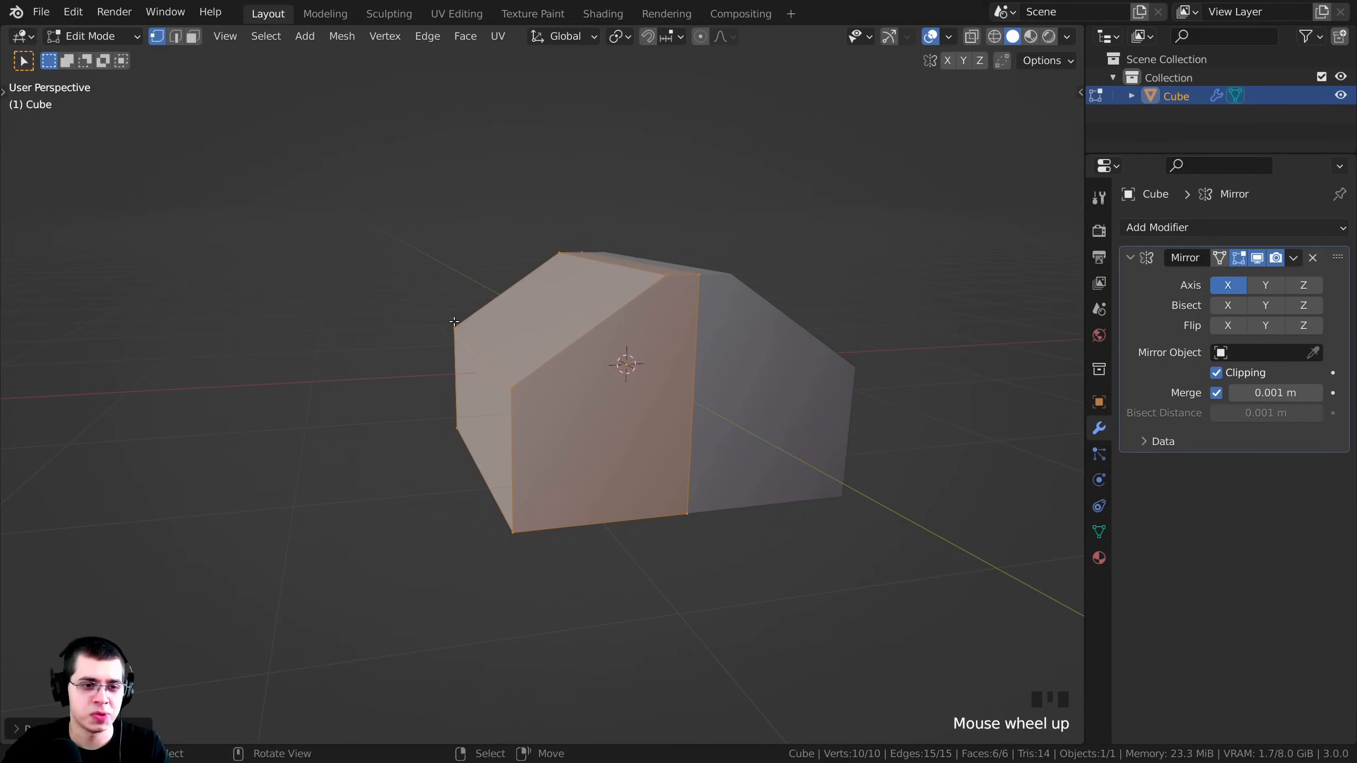
Move the lower edge of the sloped bevel face down along Z by about 0.41 m.
{"action": "right_click", "coordinate": [452, 322]}
{"action": "middle_click_drag", "start_coordinate": [500, 342], "coordinate": [534, 353], "text": "shift"}
{"action": "scroll", "coordinate": [534, 353], "scroll_direction": "up", "scroll_amount": 1, "text": "shift"}
{"action": "right_click", "coordinate": [554, 416], "text": "shift"}
{"action": "middle_click_drag", "start_coordinate": [554, 414], "coordinate": [569, 299]}
{"action": "scroll", "coordinate": [553, 323], "scroll_direction": "down", "scroll_amount": 1}
{"action": "middle_click_drag", "start_coordinate": [570, 297], "coordinate": [573, 264], "text": "shift"}
{"action": "key", "text": "g"}
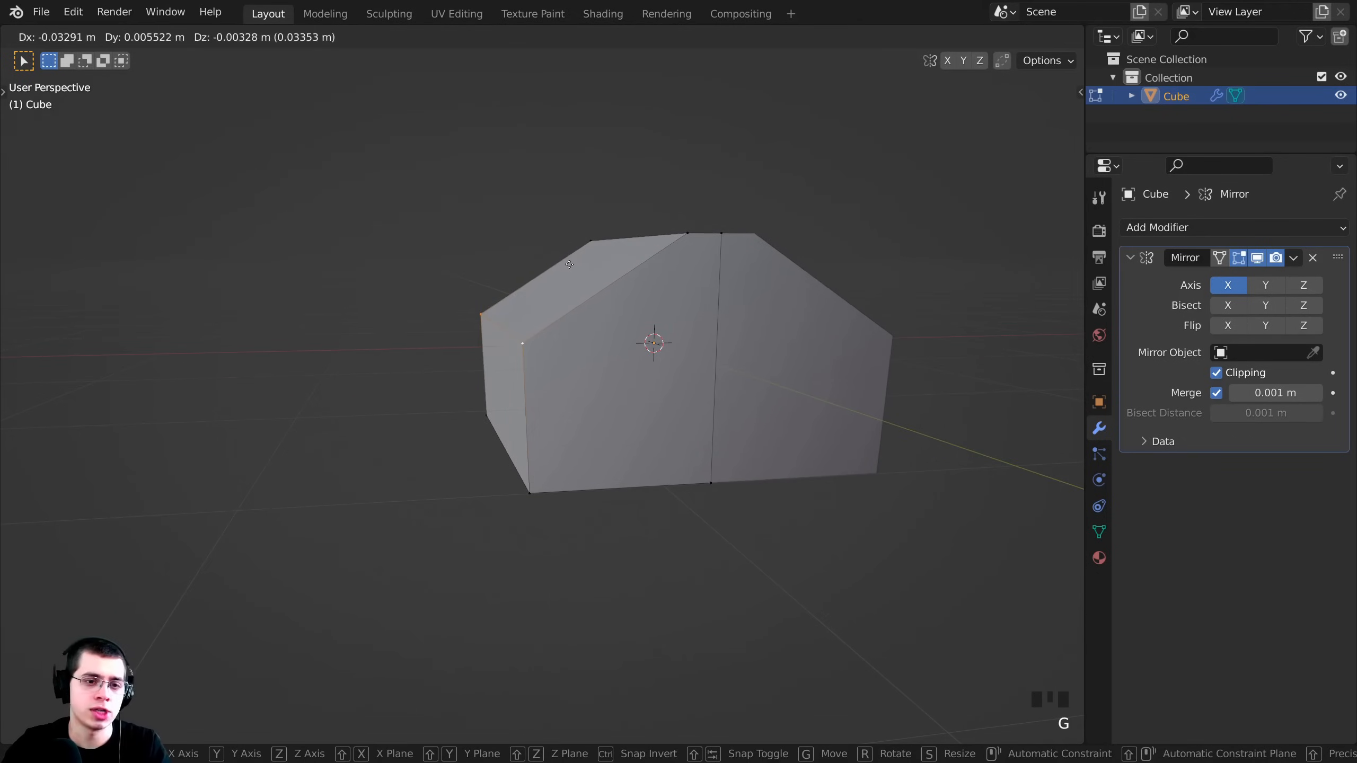
{"action": "key", "text": "z"}
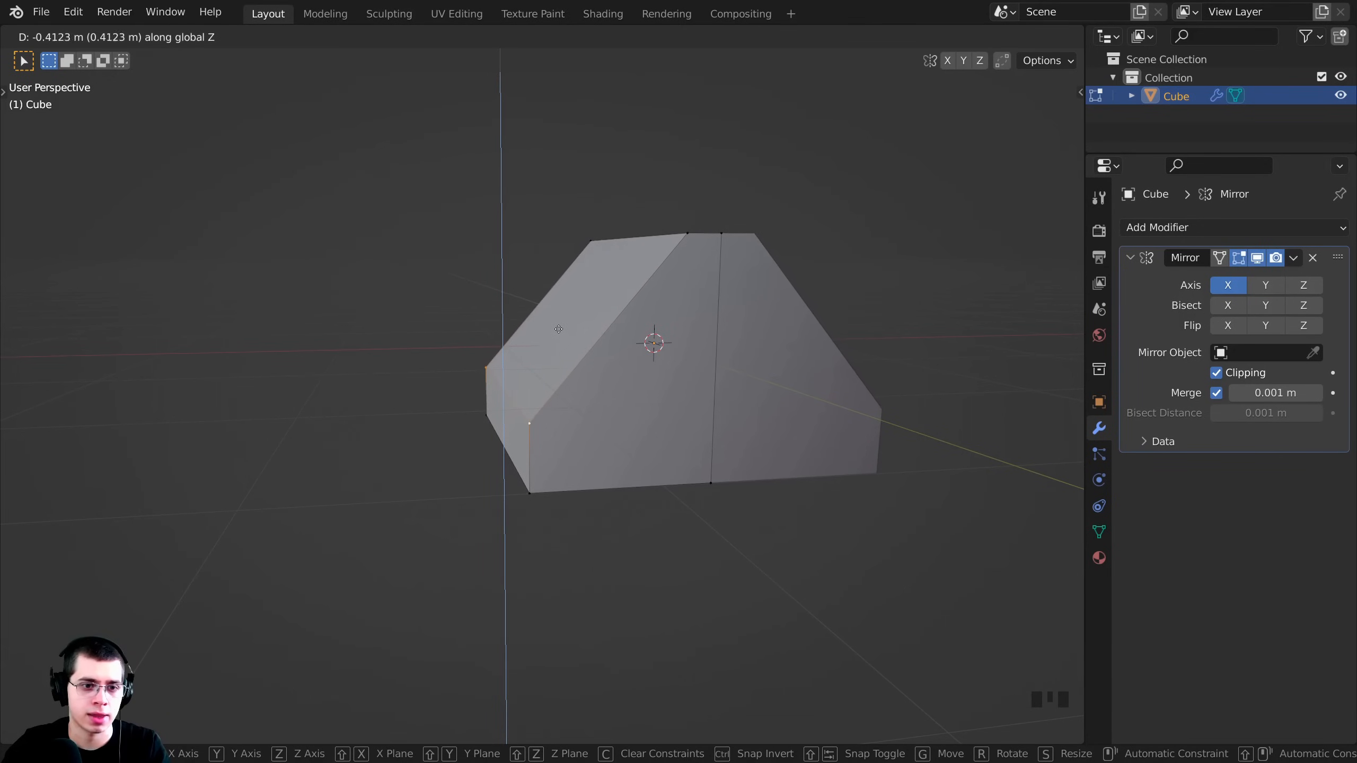
{"action": "left_click", "coordinate": [561, 327]}
{"action": "middle_click_drag", "start_coordinate": [561, 328], "coordinate": [701, 327]}
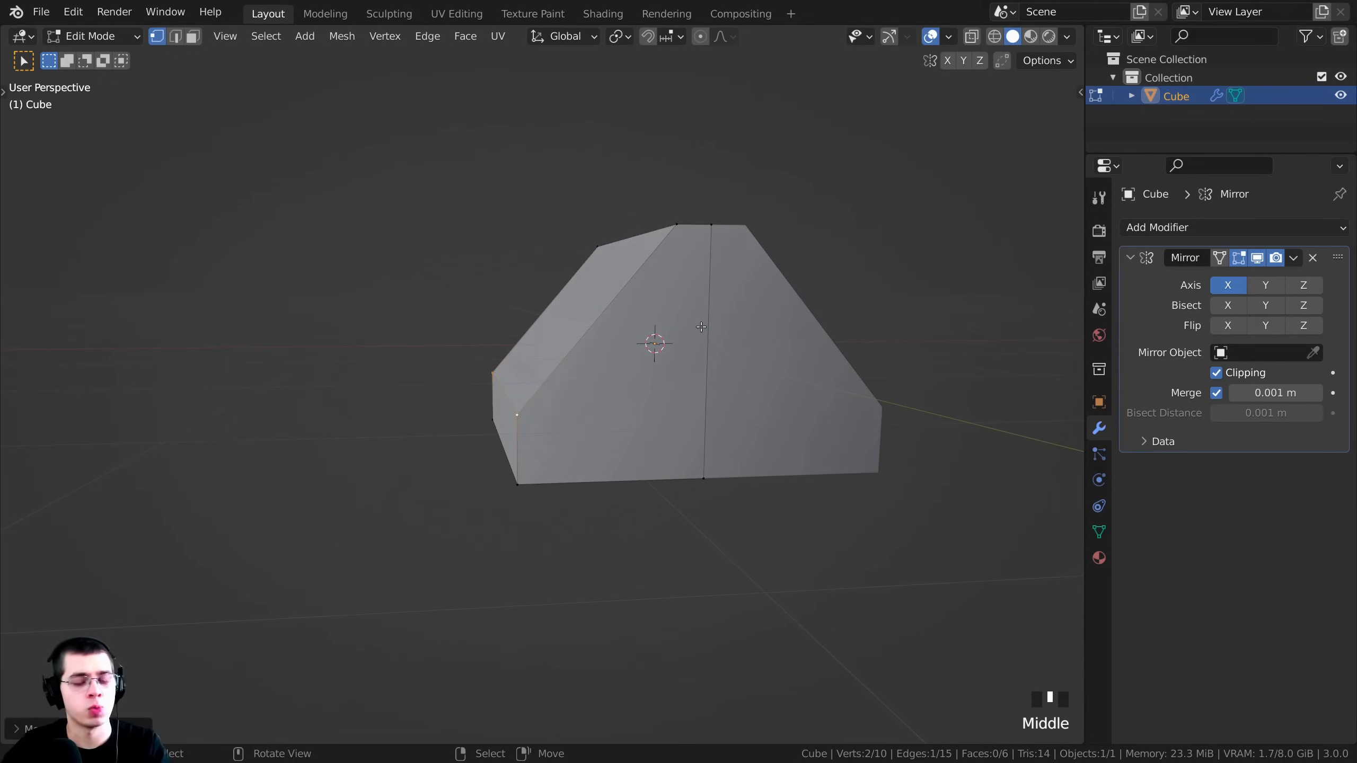
Show the cube's mesh in wireframe shading from the front orthographic view.
{"action": "key", "text": "KP_1"}
{"action": "middle_click_drag", "start_coordinate": [728, 334], "coordinate": [709, 376], "text": "shift"}
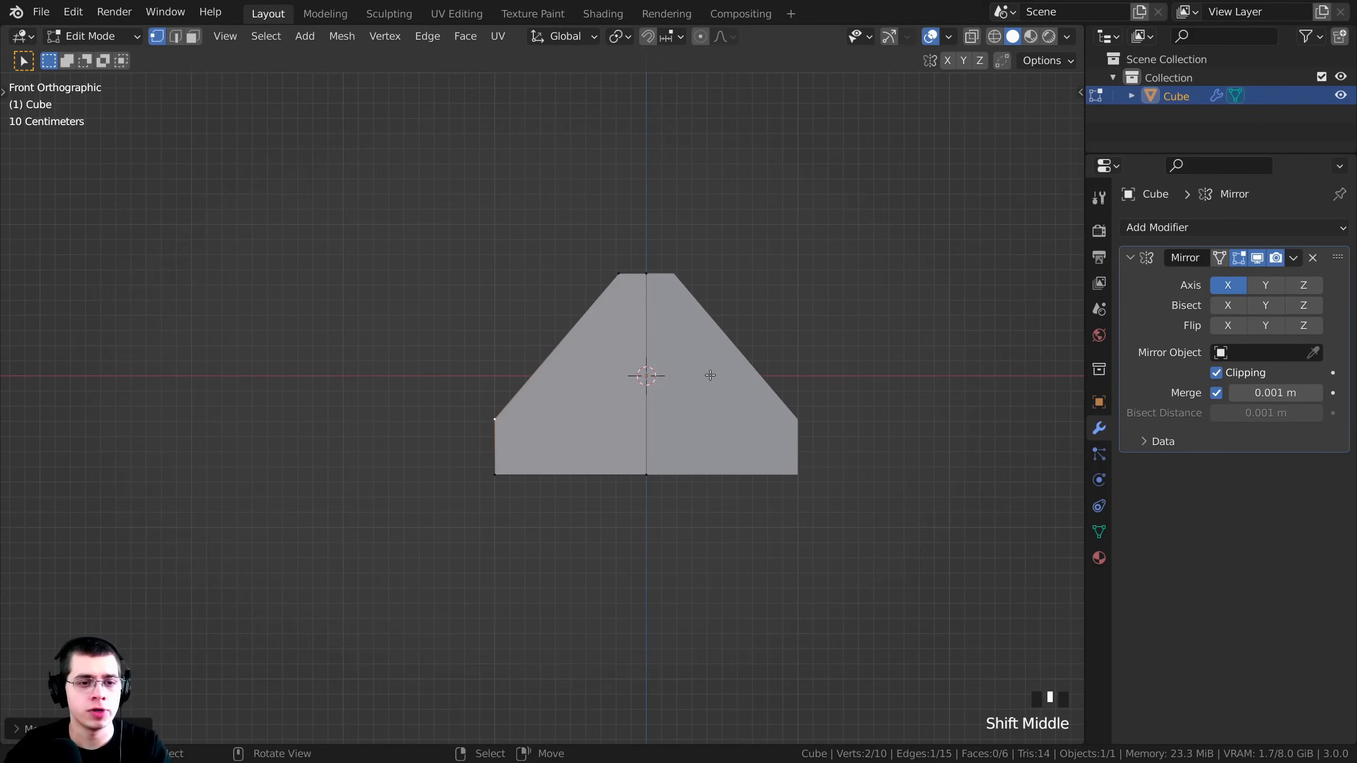
{"action": "scroll", "coordinate": [680, 319], "scroll_direction": "up", "scroll_amount": 1}
{"action": "middle_click_drag", "start_coordinate": [553, 474], "coordinate": [632, 396], "text": "shift"}
{"action": "scroll", "coordinate": [632, 397], "scroll_direction": "up", "scroll_amount": 2}
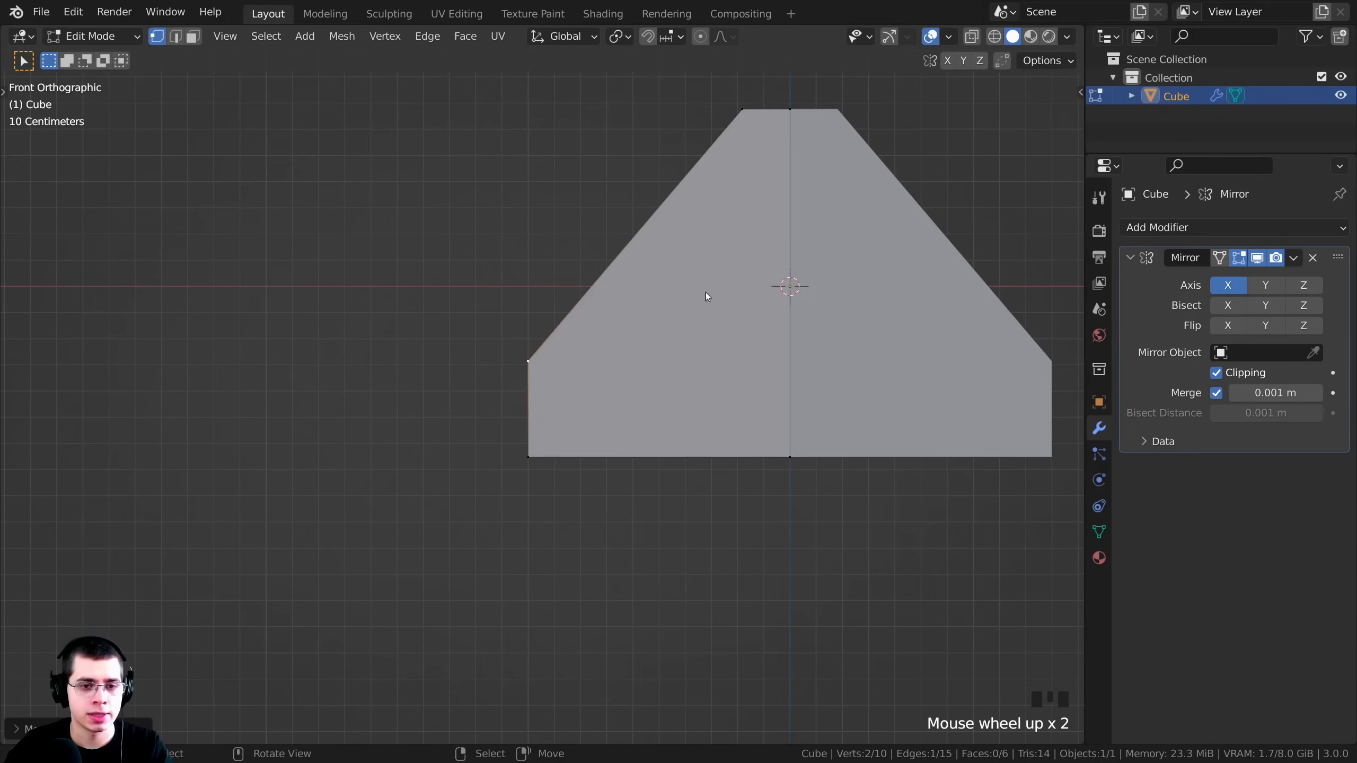
{"action": "key", "text": "z"}
{"action": "left_click", "coordinate": [514, 295]}
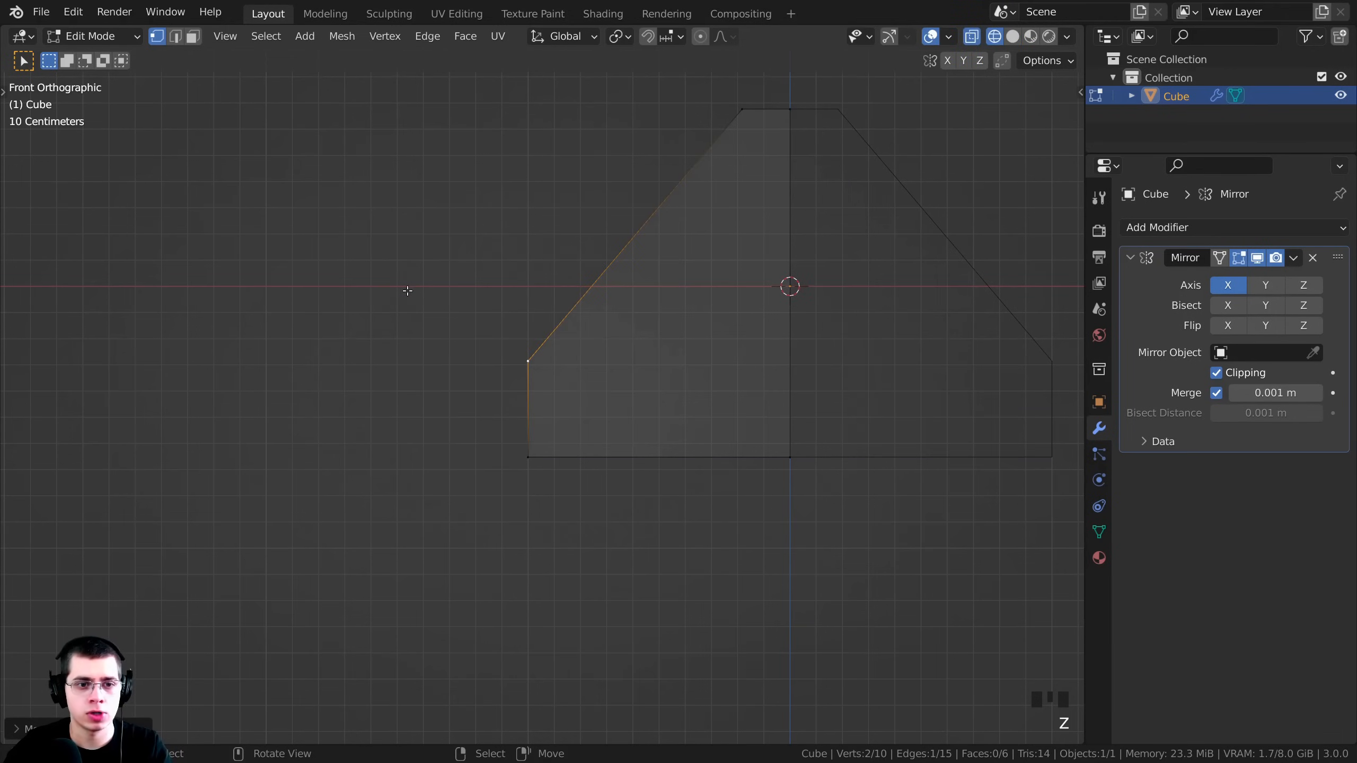
Select only the lower outer vertices of the mirrored half and move them inward along the X axis.
{"action": "key", "text": "alt+a"}
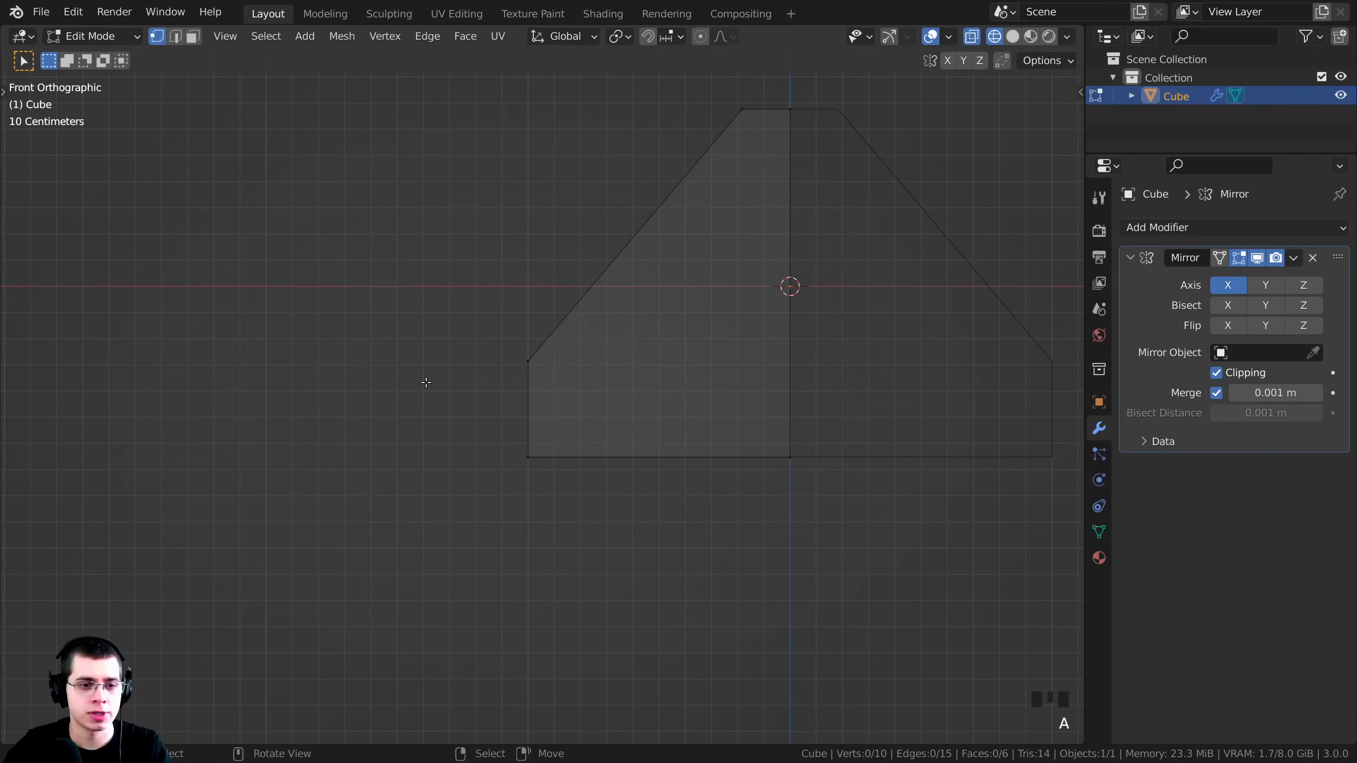
{"action": "key", "text": "b"}
{"action": "left_click_drag", "start_coordinate": [404, 401], "coordinate": [569, 599]}
{"action": "middle_click_drag", "start_coordinate": [487, 494], "coordinate": [540, 484]}
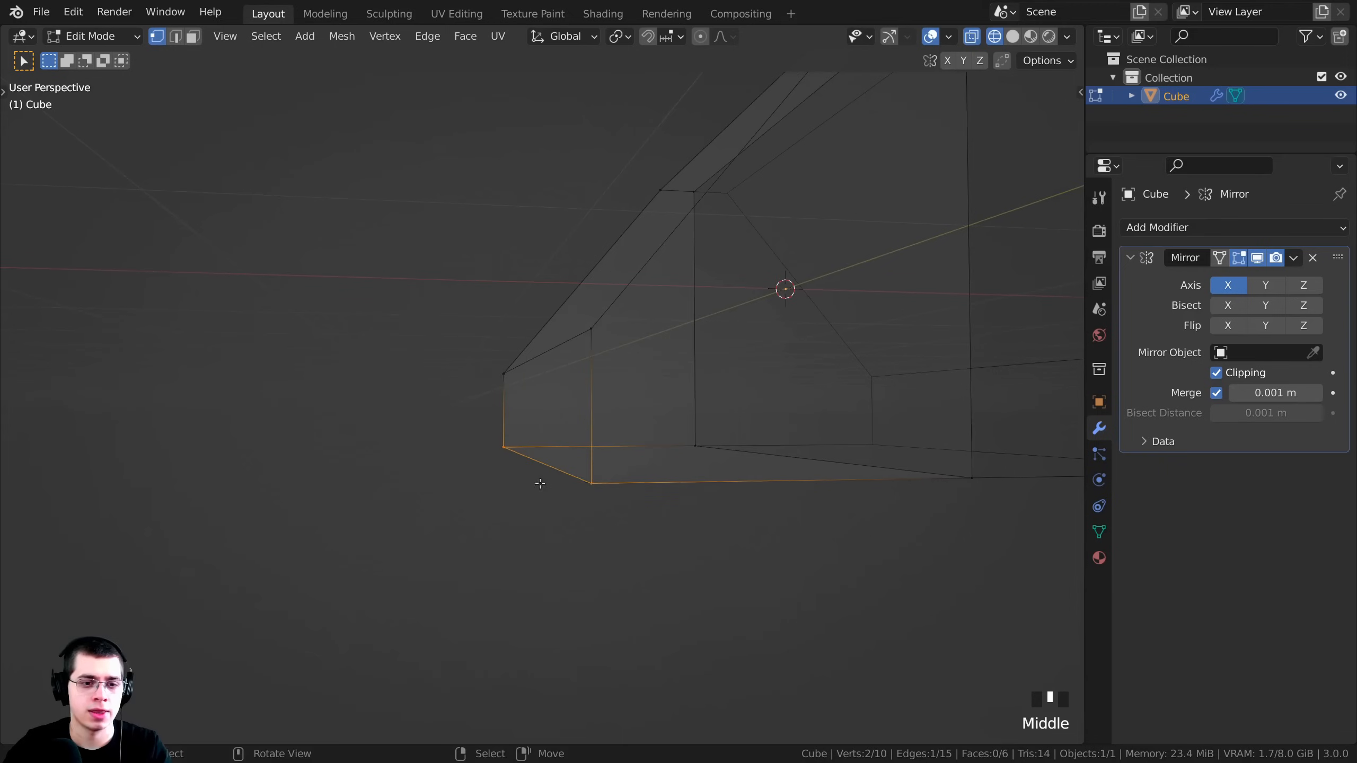
{"action": "key", "text": "KP_1"}
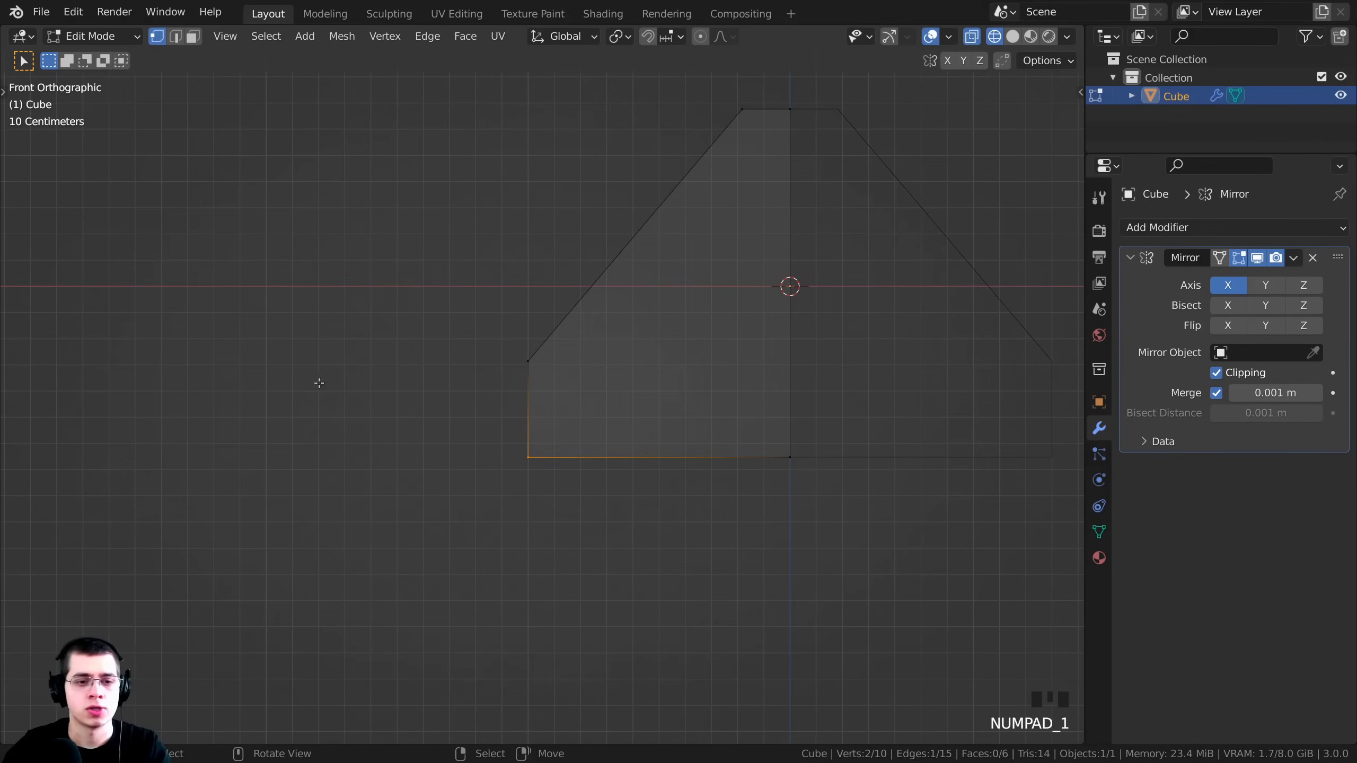
{"action": "scroll", "coordinate": [582, 429], "scroll_direction": "up", "scroll_amount": 1}
{"action": "key", "text": "g"}
{"action": "key", "text": "x"}
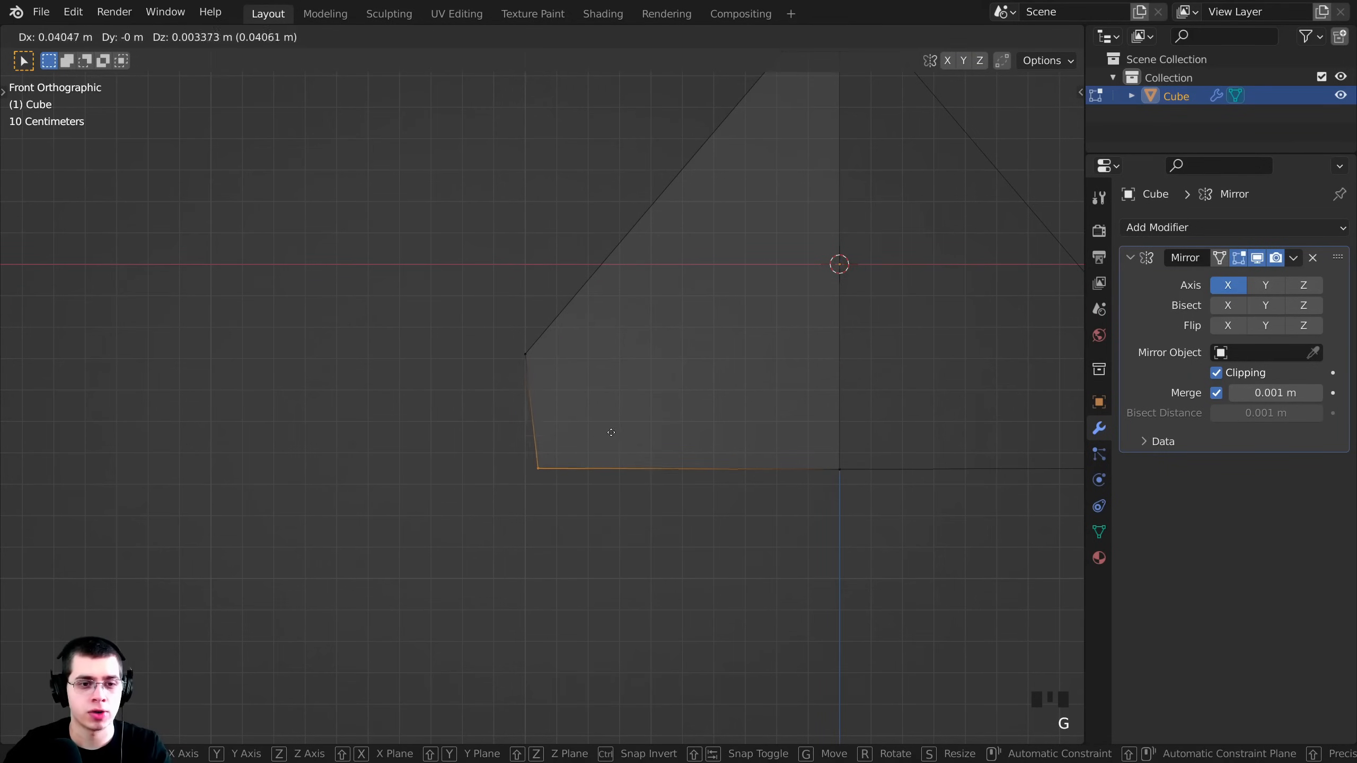
{"action": "left_click", "coordinate": [666, 424]}
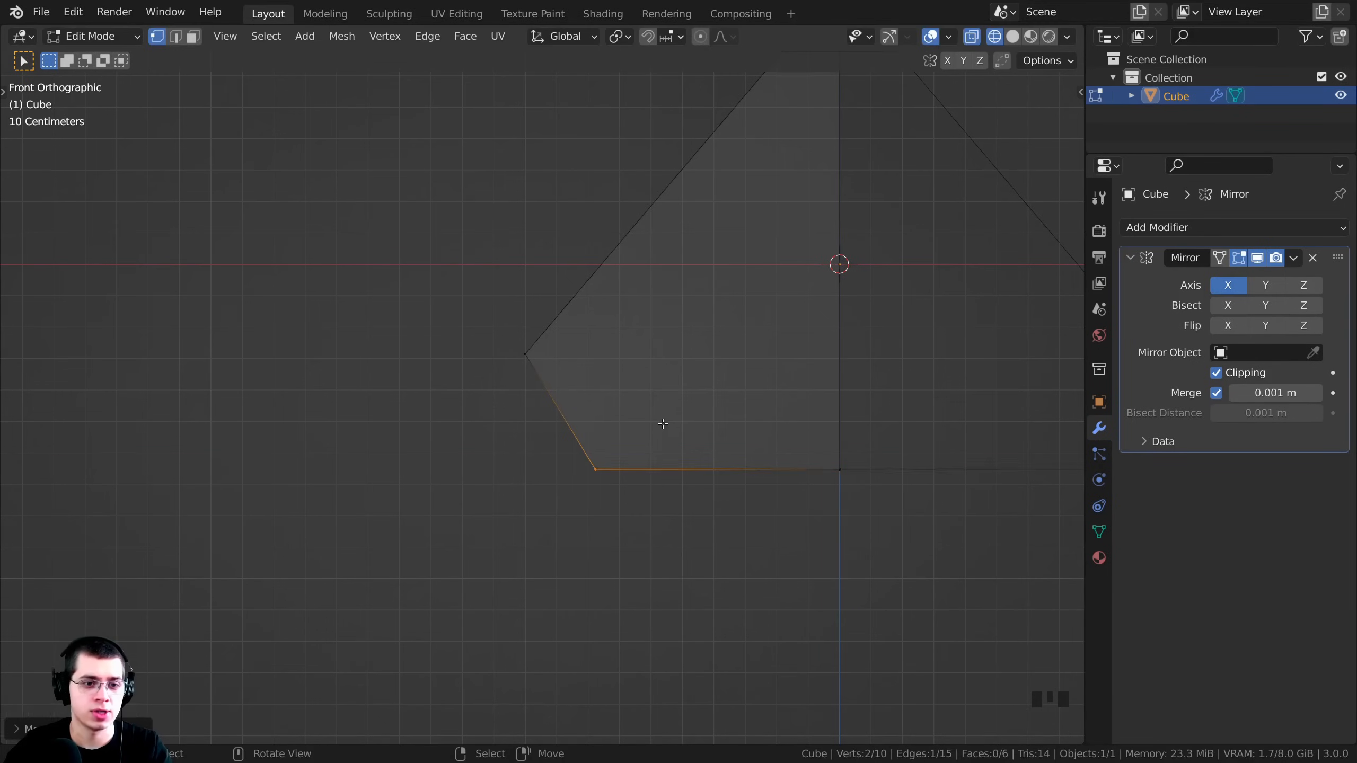
Move the lower outer vertices back outward along the X axis by about 0.10 m.
{"action": "scroll", "coordinate": [607, 437], "scroll_direction": "down", "scroll_amount": 3}
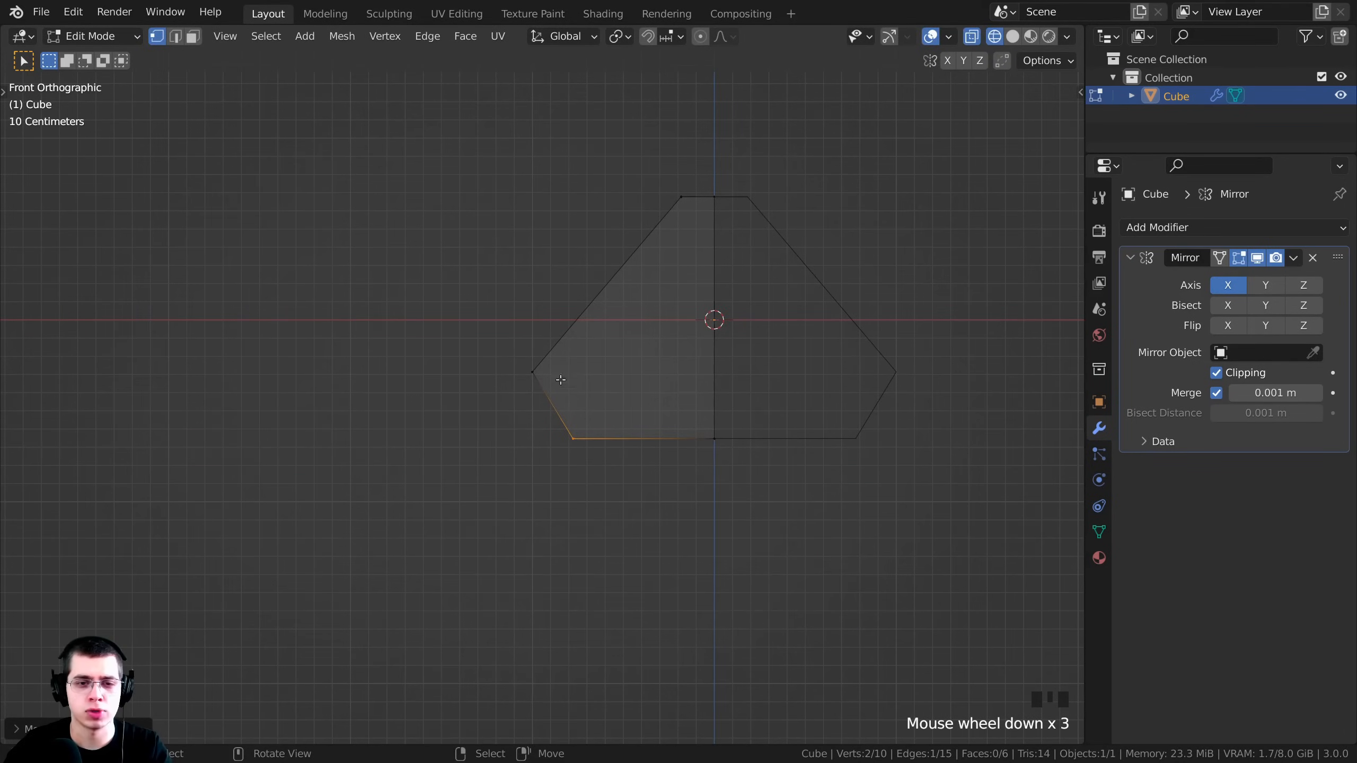
{"action": "middle_click_drag", "start_coordinate": [672, 140], "coordinate": [651, 161], "text": "shift"}
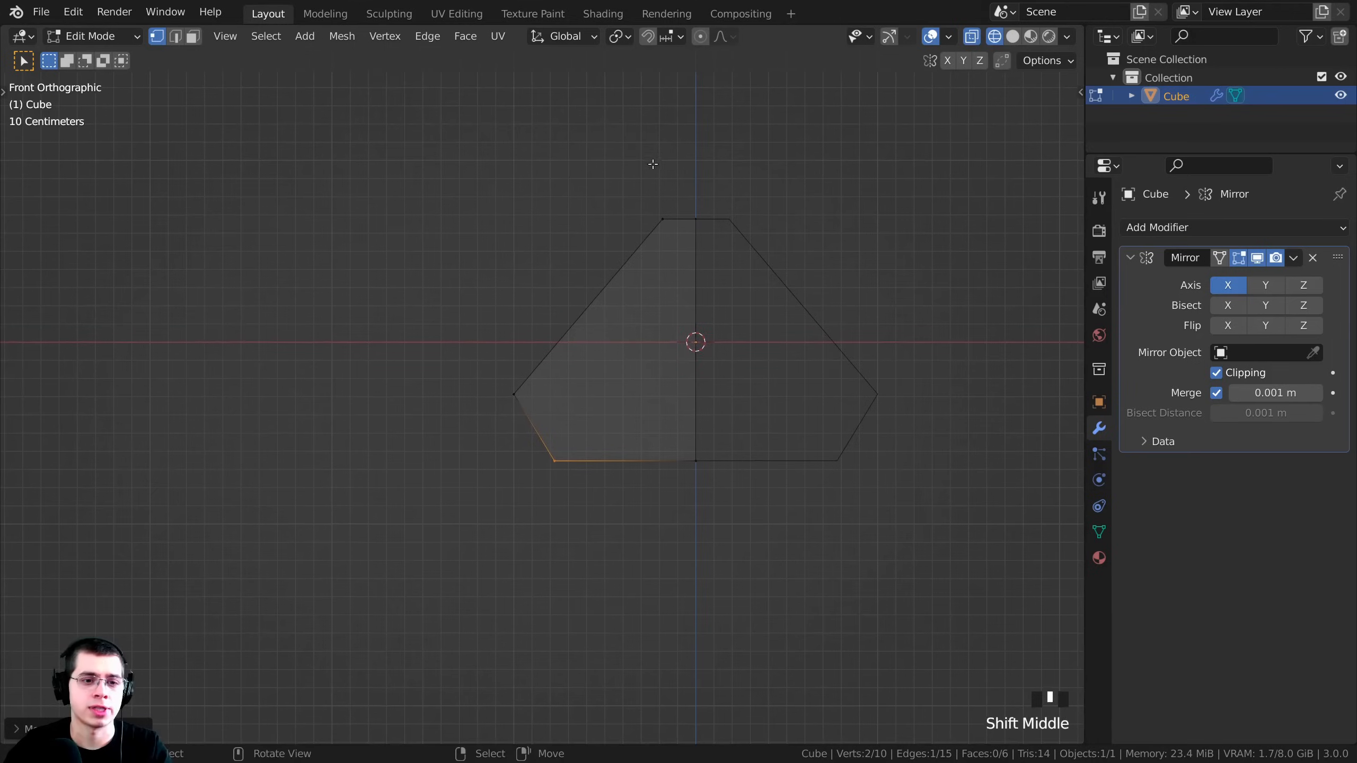
{"action": "scroll", "coordinate": [470, 430], "scroll_direction": "down", "scroll_amount": 2}
{"action": "key", "text": "g"}
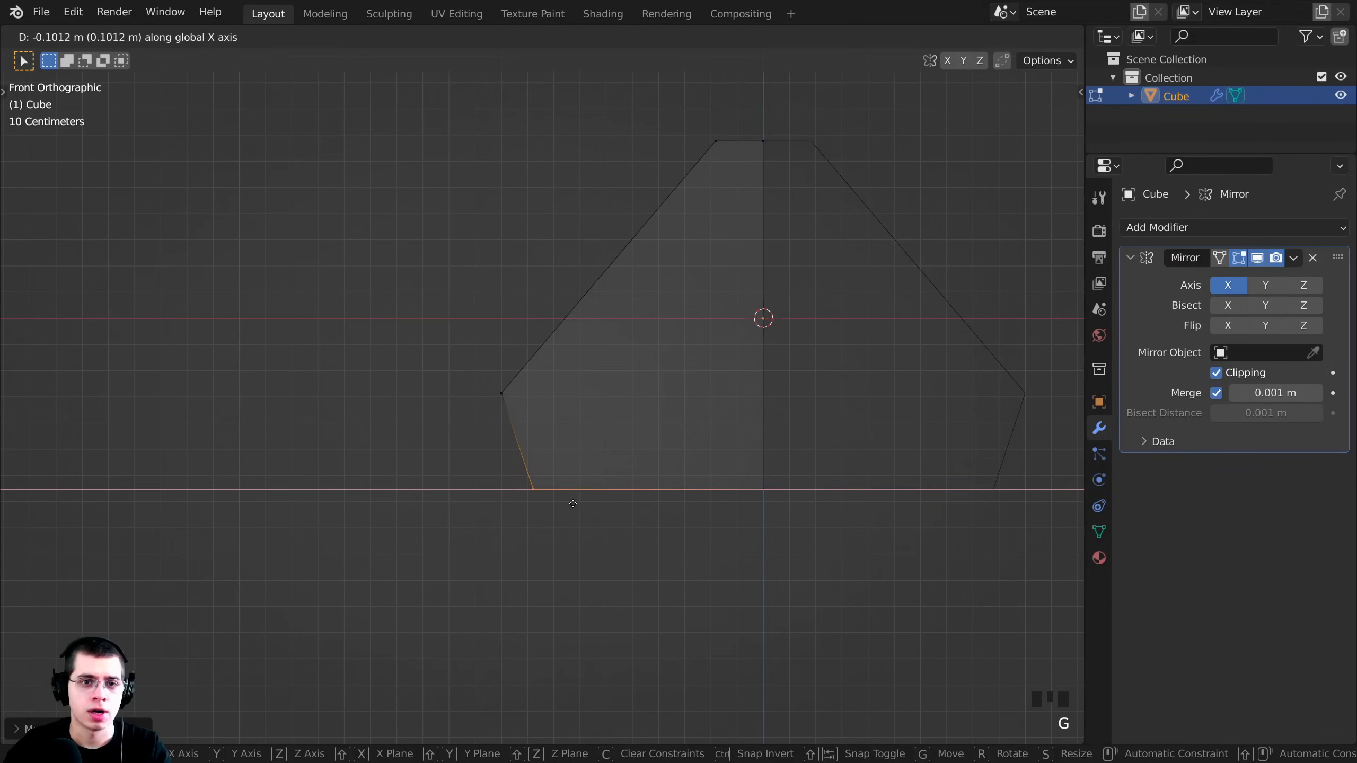
{"action": "left_click", "coordinate": [572, 503]}
Select the entire half mesh and move it outward along X by about 0.3 m to widen the mirrored body.
{"action": "key", "text": "a"}
{"action": "key", "text": "a"}
{"action": "key", "text": "a"}
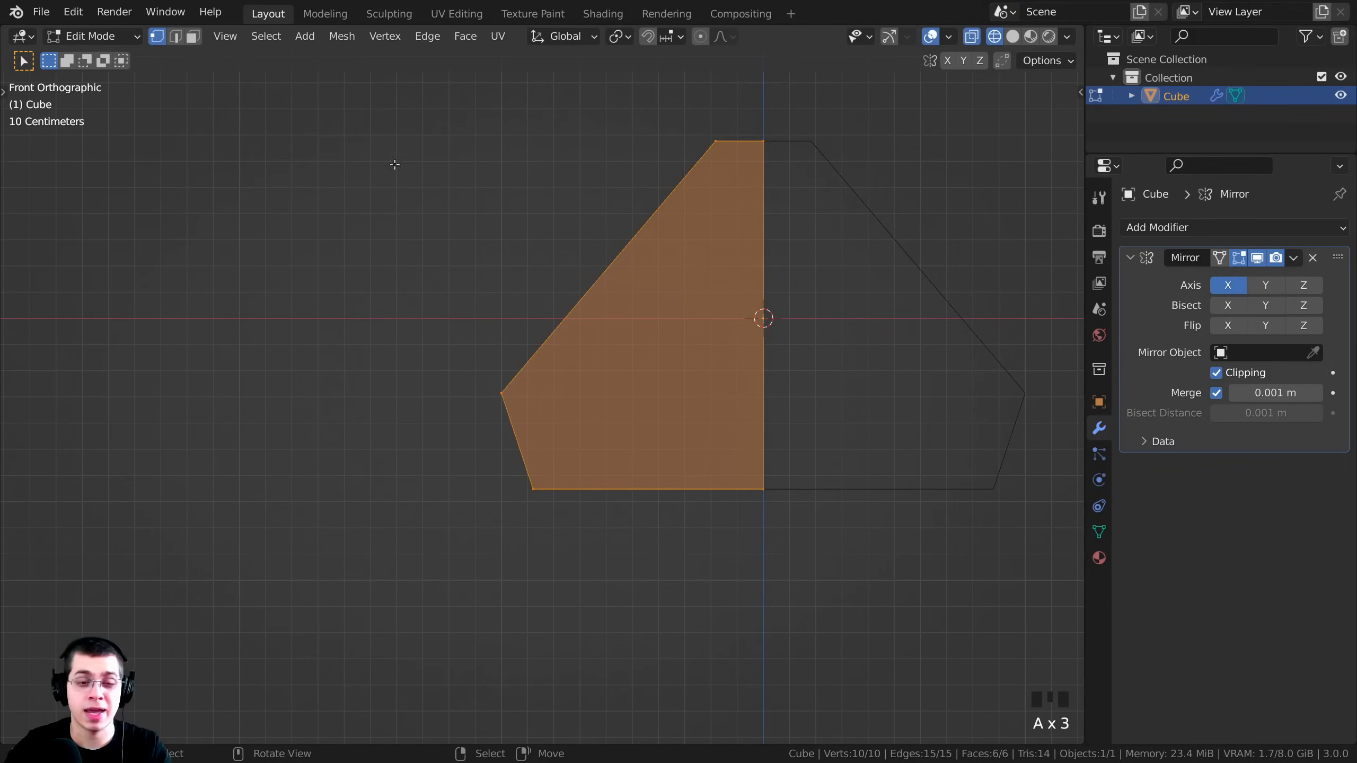
{"action": "middle_click_drag", "start_coordinate": [557, 423], "coordinate": [559, 439], "text": "shift"}
{"action": "scroll", "coordinate": [802, 235], "scroll_direction": "down", "scroll_amount": 2}
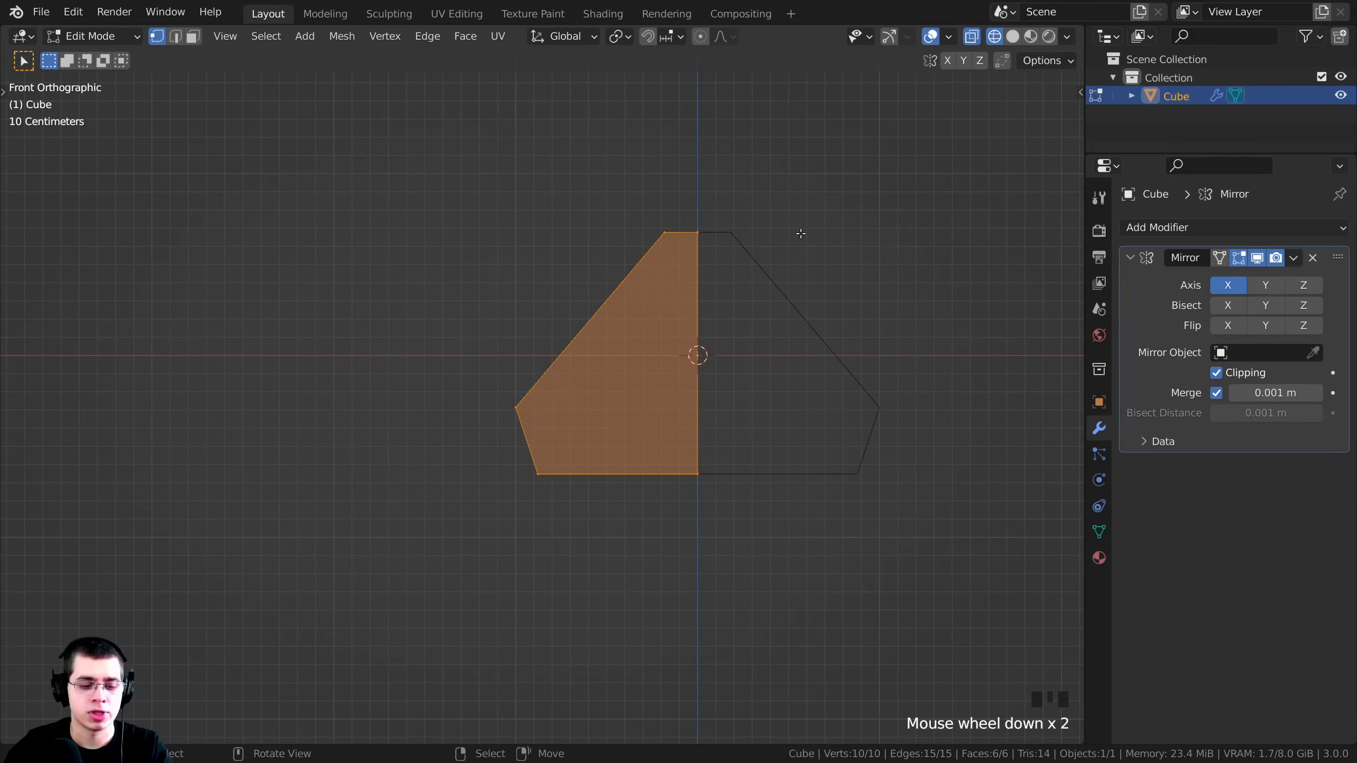
{"action": "key", "text": "g"}
{"action": "key", "text": "x"}
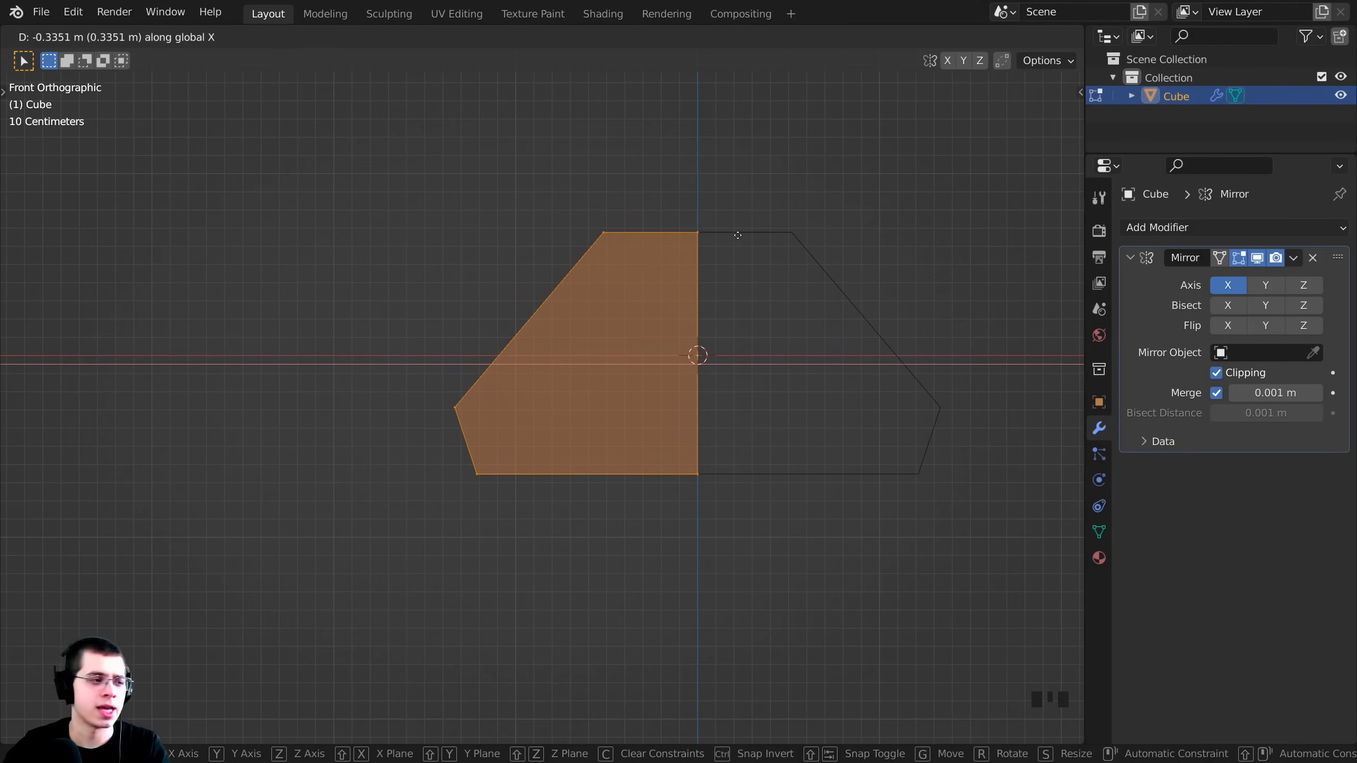
{"action": "left_click", "coordinate": [742, 231]}
{"action": "middle_click_drag", "start_coordinate": [632, 328], "coordinate": [543, 367], "text": "shift"}
{"action": "scroll", "coordinate": [550, 364], "scroll_direction": "down", "scroll_amount": 2}
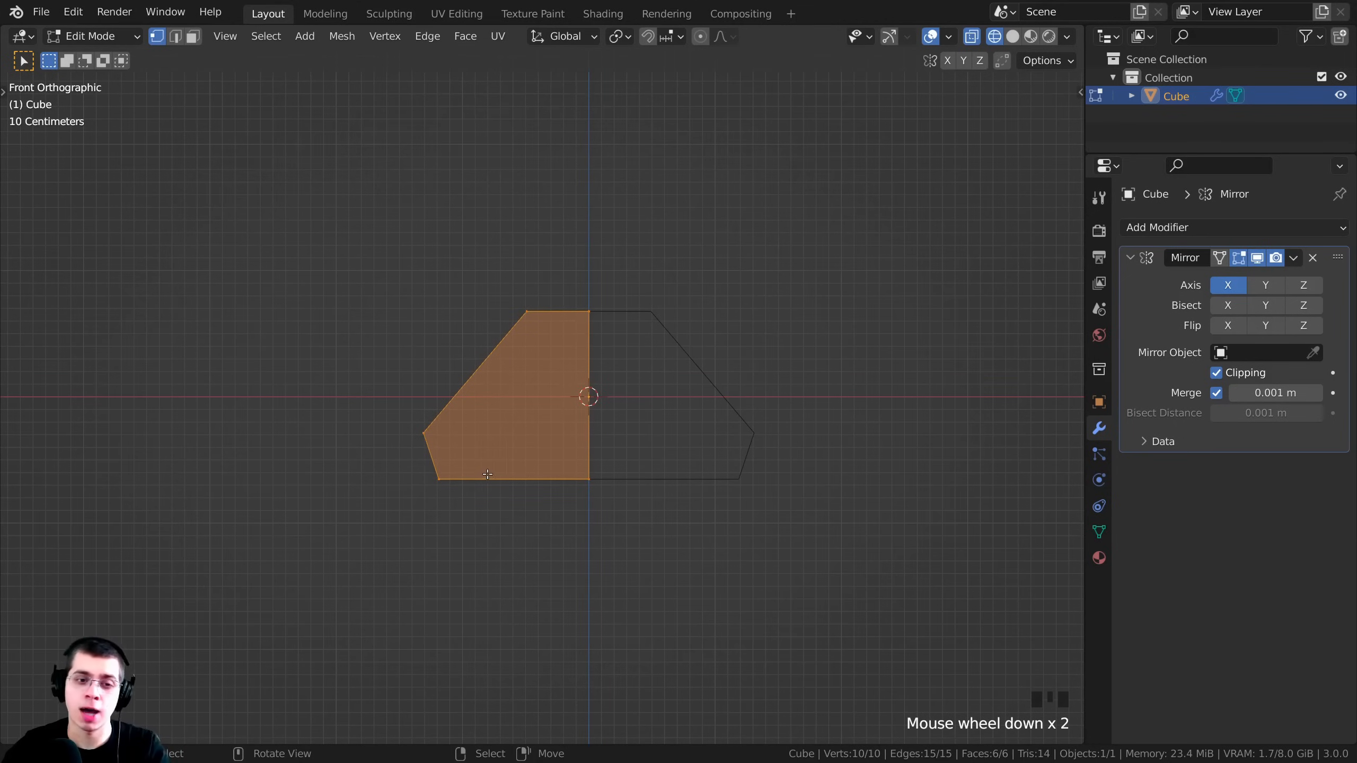
Scale the whole object up uniformly in Object Mode by a factor of about 1.24.
{"action": "key", "text": "Tab"}
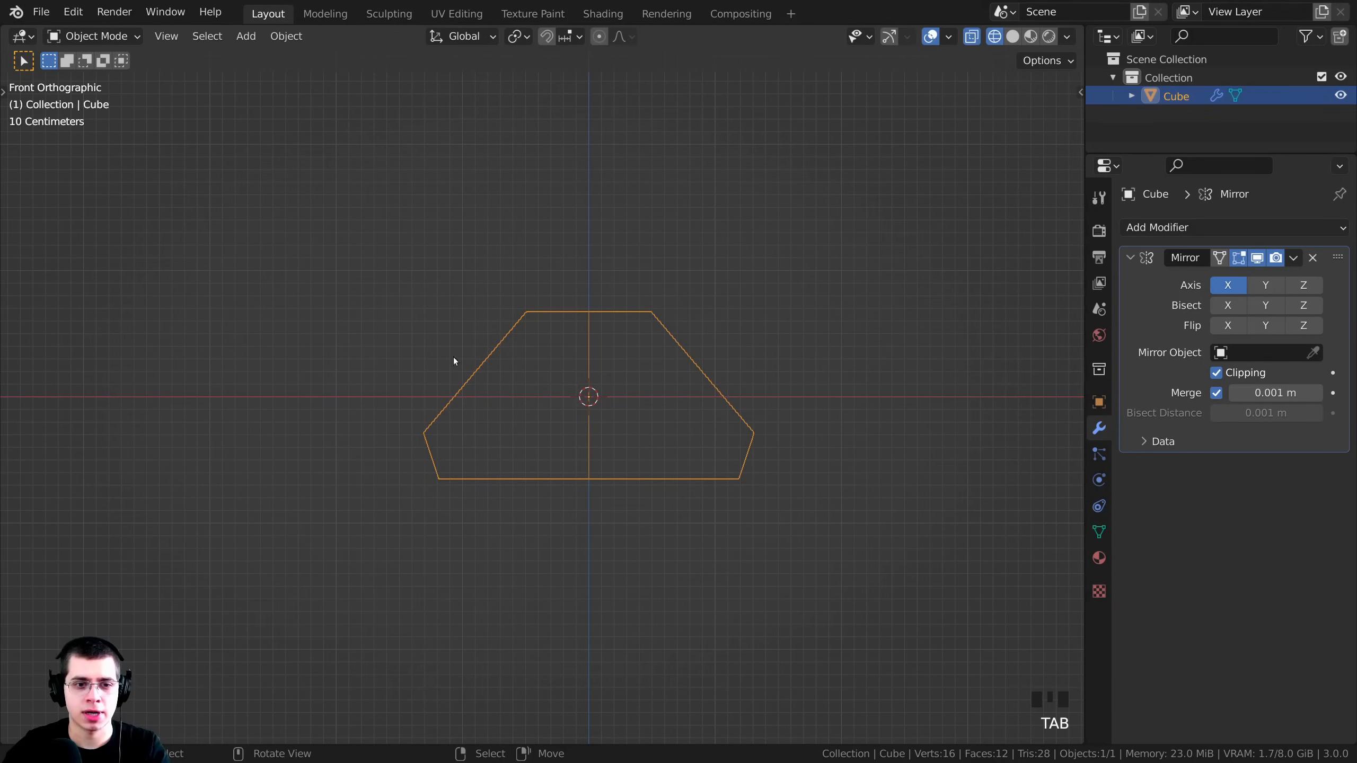
{"action": "key", "text": "s"}
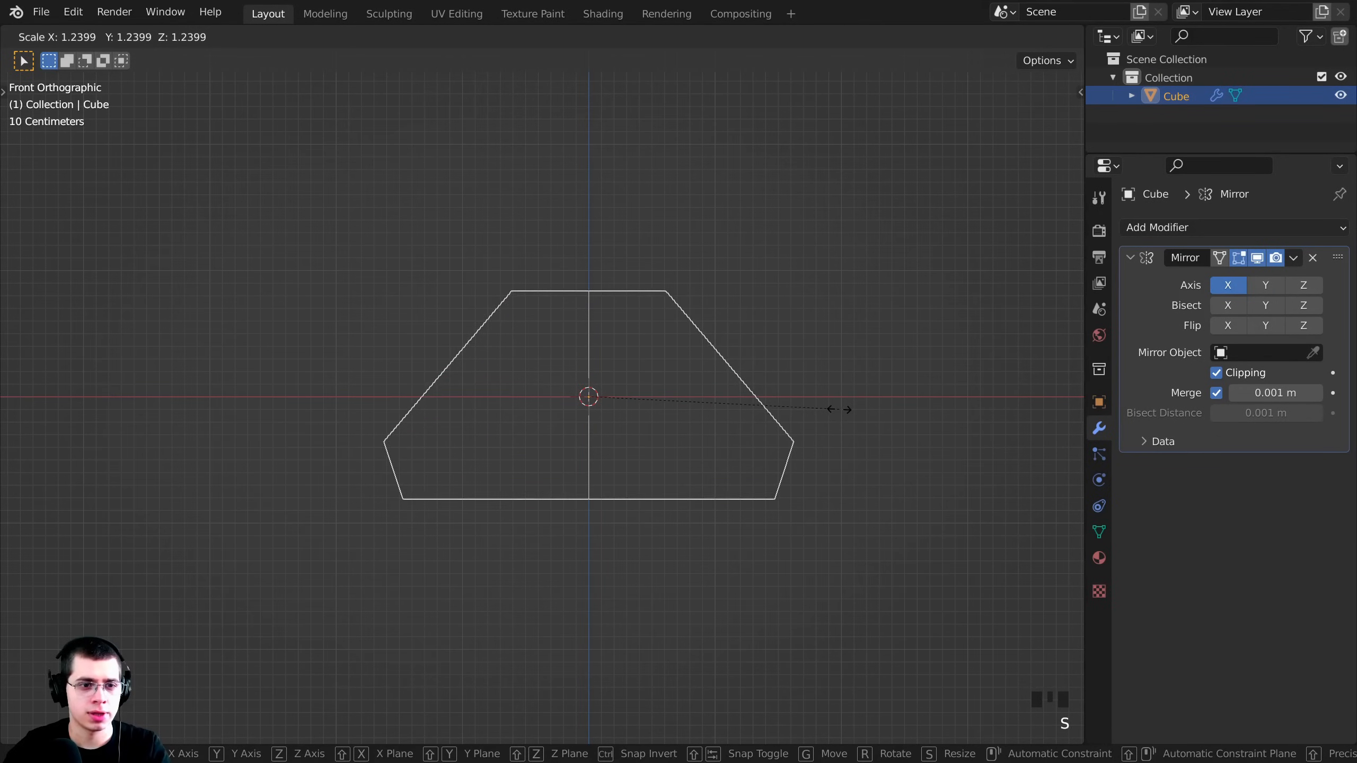
{"action": "left_click", "coordinate": [837, 408]}
{"action": "scroll", "coordinate": [588, 367], "scroll_direction": "down", "scroll_amount": 5}
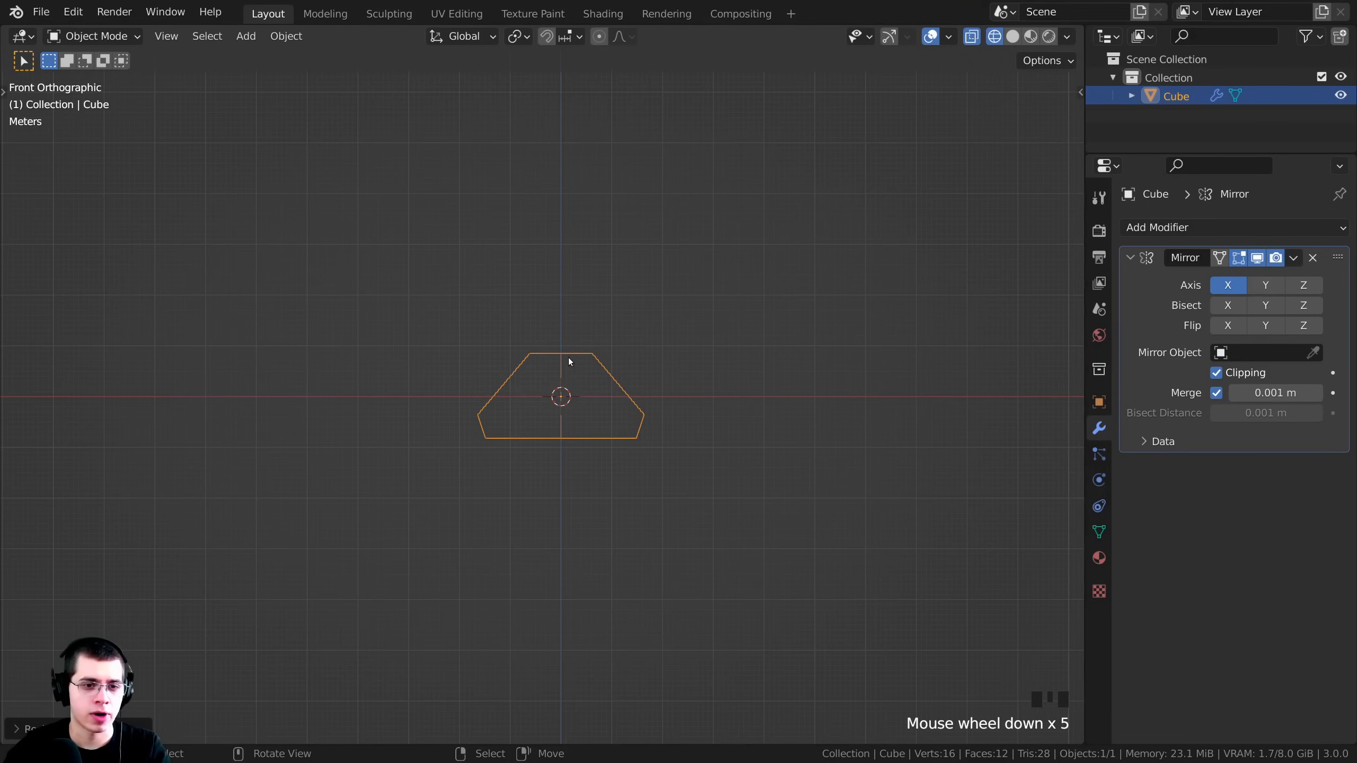
{"action": "scroll", "coordinate": [539, 396], "scroll_direction": "up", "scroll_amount": 1}
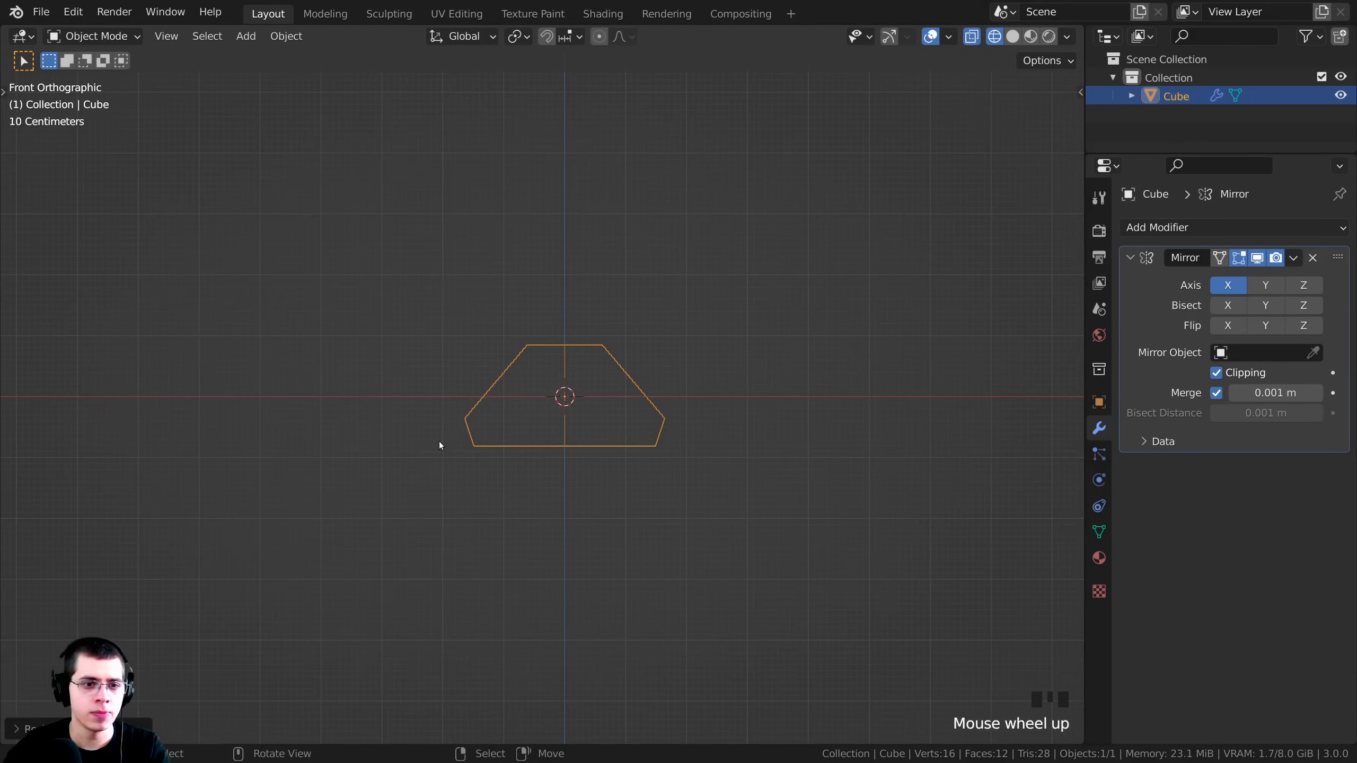
Enlarge the object uniformly by a small additional amount.
{"action": "key", "text": "s"}
{"action": "left_click", "coordinate": [398, 454]}
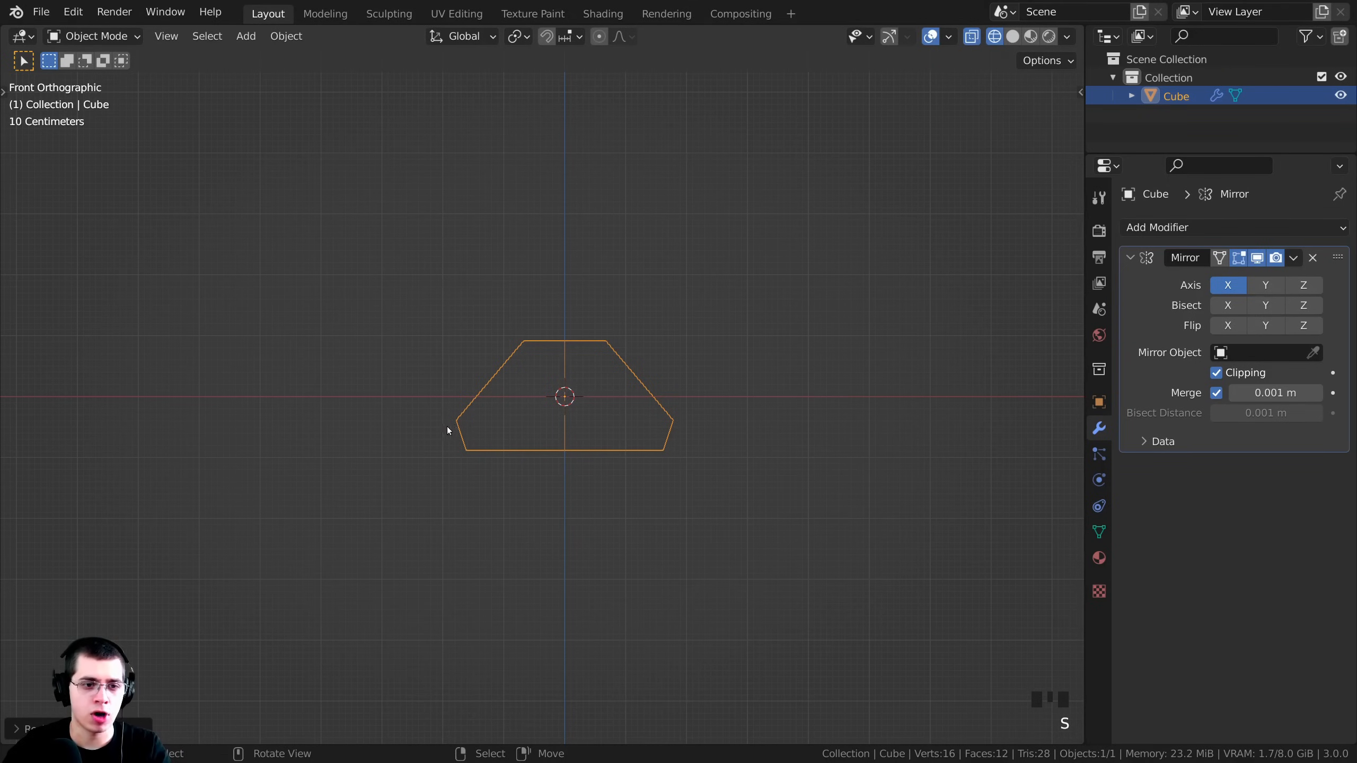
{"action": "scroll", "coordinate": [566, 337], "scroll_direction": "up", "scroll_amount": 2}
{"action": "scroll", "coordinate": [572, 312], "scroll_direction": "down", "scroll_amount": 2}
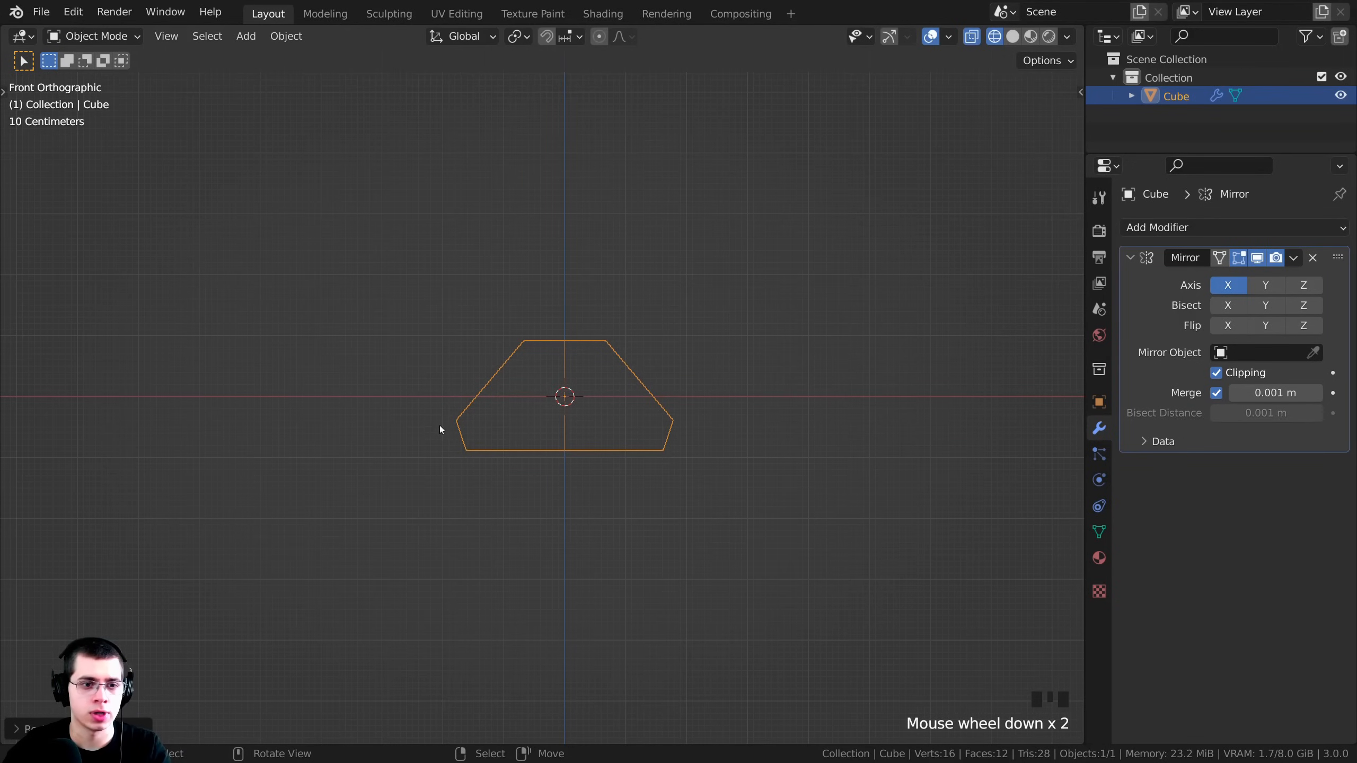
{"action": "key", "text": "s"}
{"action": "left_click", "coordinate": [453, 425]}
{"action": "scroll", "coordinate": [439, 429], "scroll_direction": "up", "scroll_amount": 3}
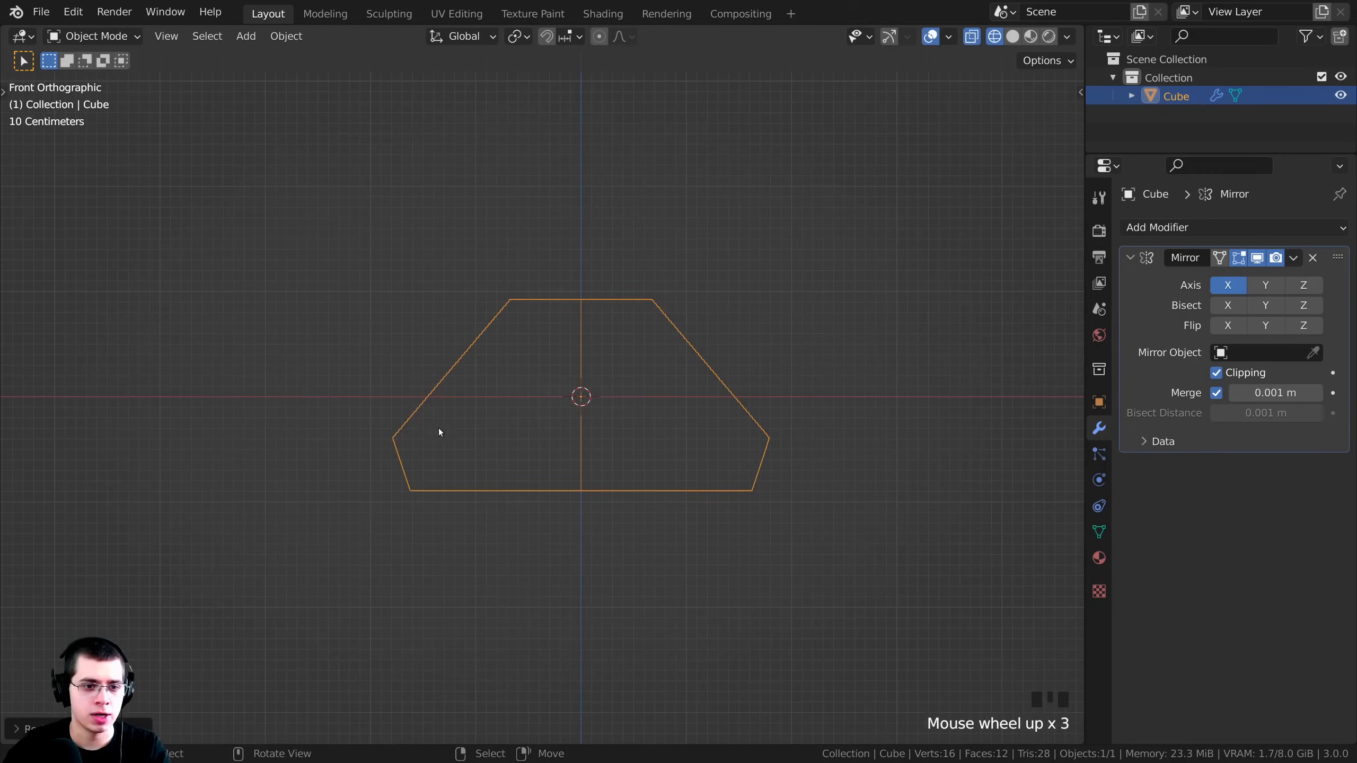
{"action": "scroll", "coordinate": [513, 300], "scroll_direction": "down", "scroll_amount": 3}
{"action": "scroll", "coordinate": [546, 226], "scroll_direction": "up", "scroll_amount": 1}
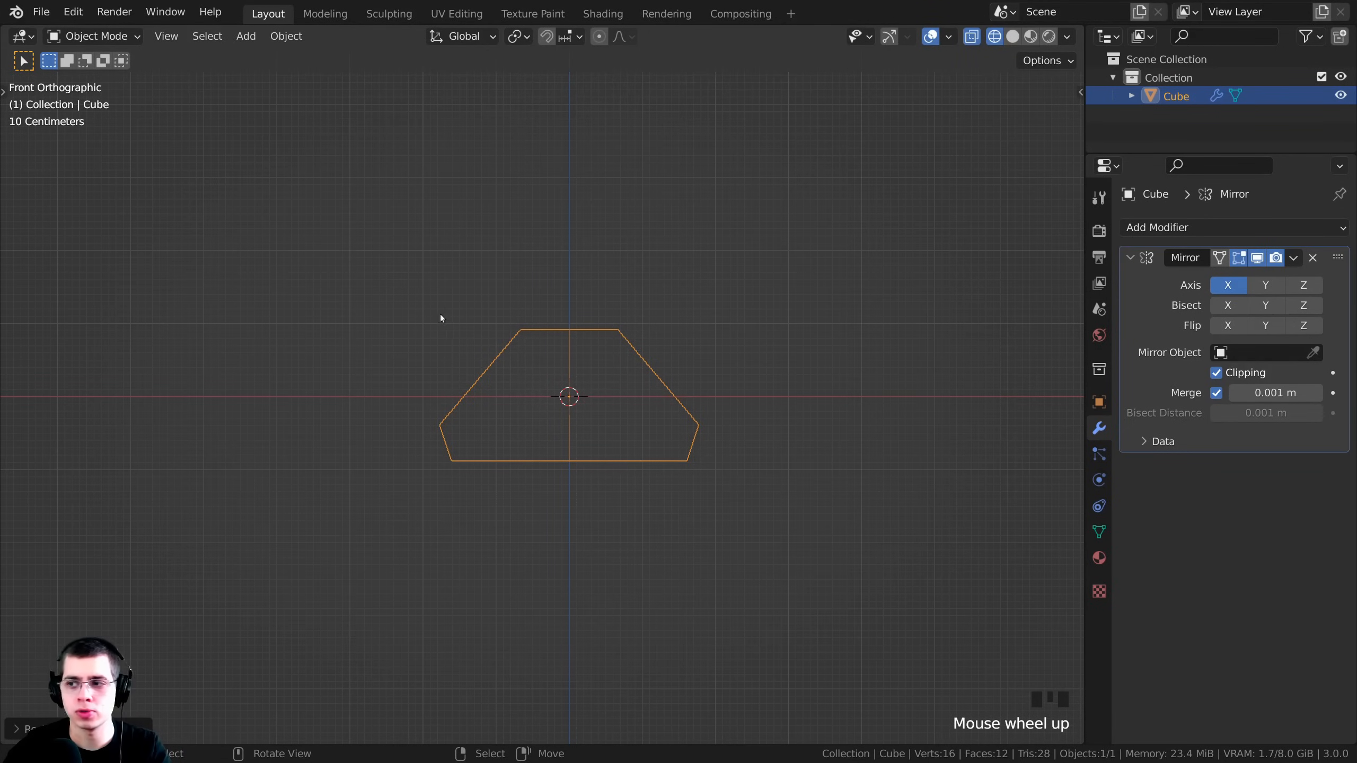
Return to Edit Mode on the cube with wireframe shading.
{"action": "scroll", "coordinate": [639, 149], "scroll_direction": "up", "scroll_amount": 2}
{"action": "key", "text": "Tab"}
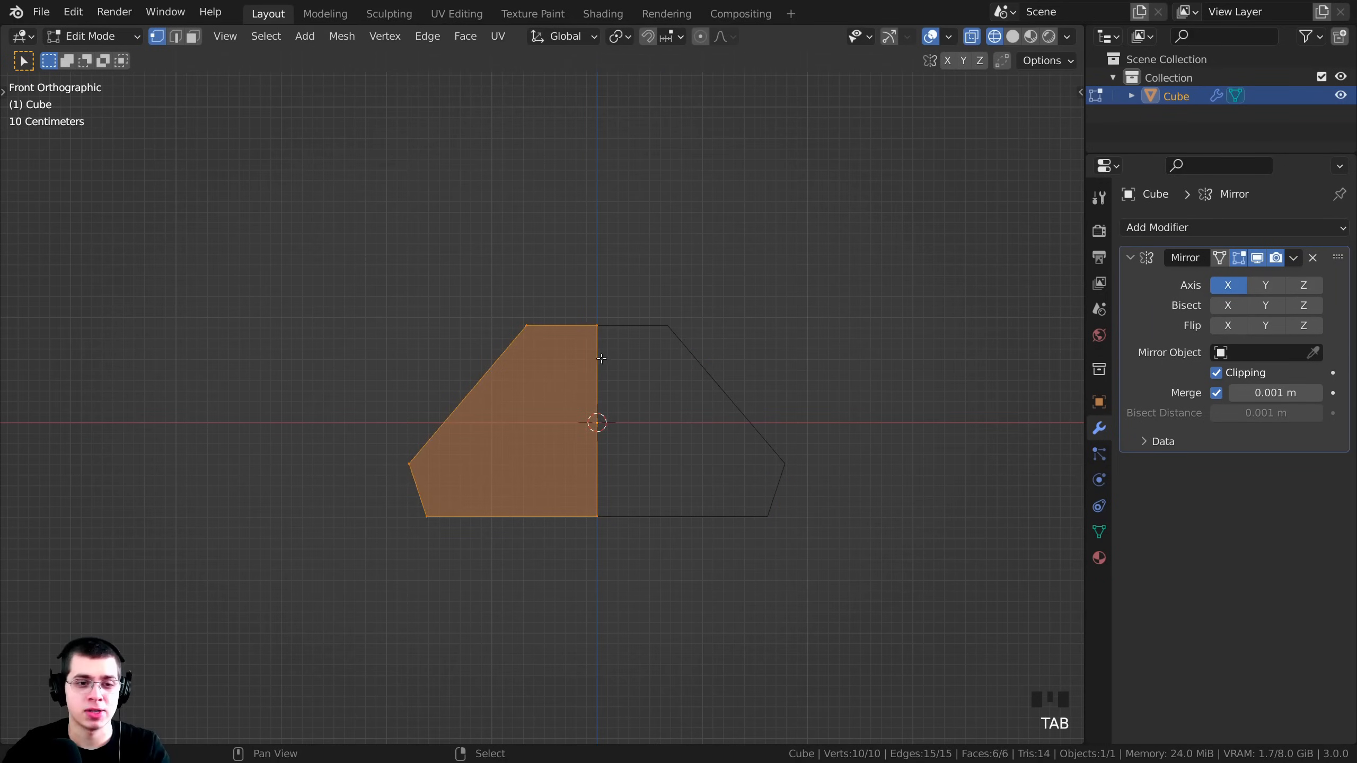
{"action": "middle_click_drag", "start_coordinate": [676, 321], "coordinate": [676, 343], "text": "shift"}
{"action": "key", "text": "z"}
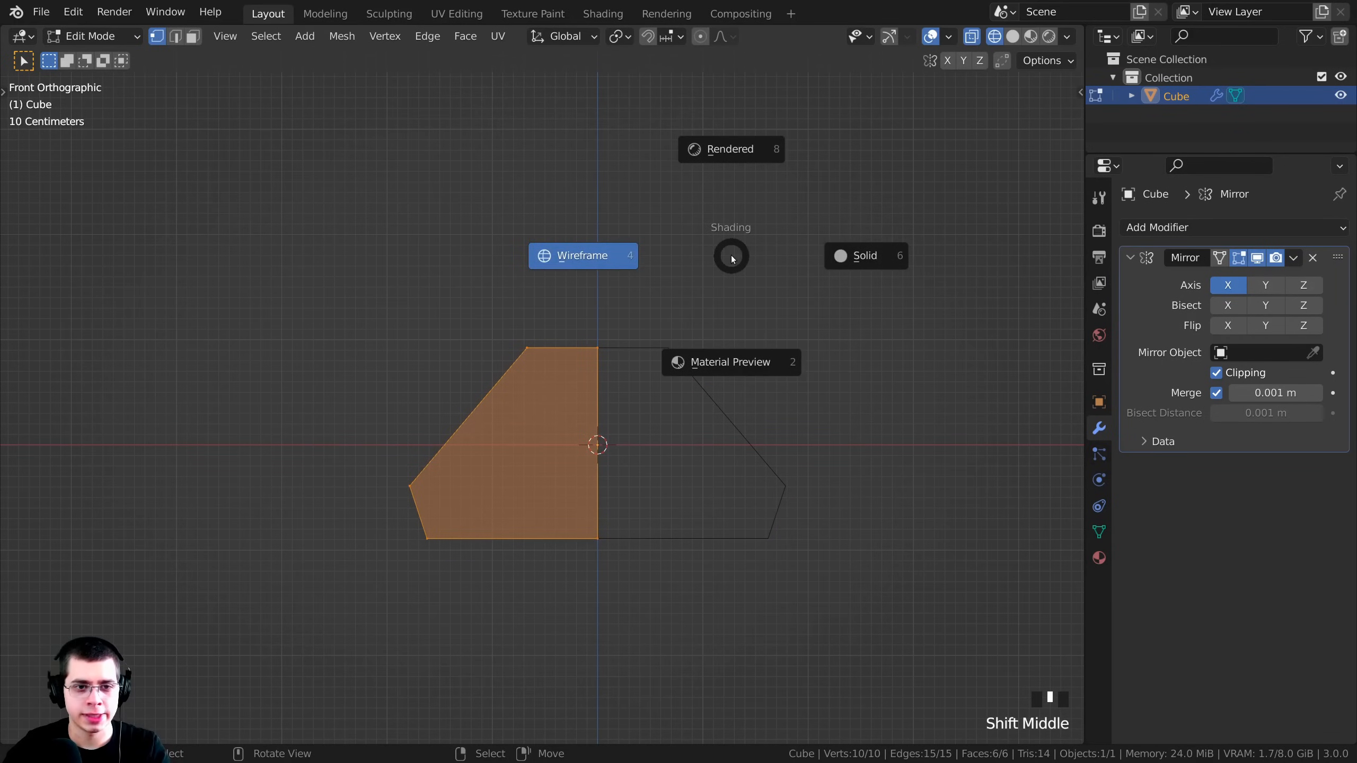
{"action": "left_click", "coordinate": [485, 253]}
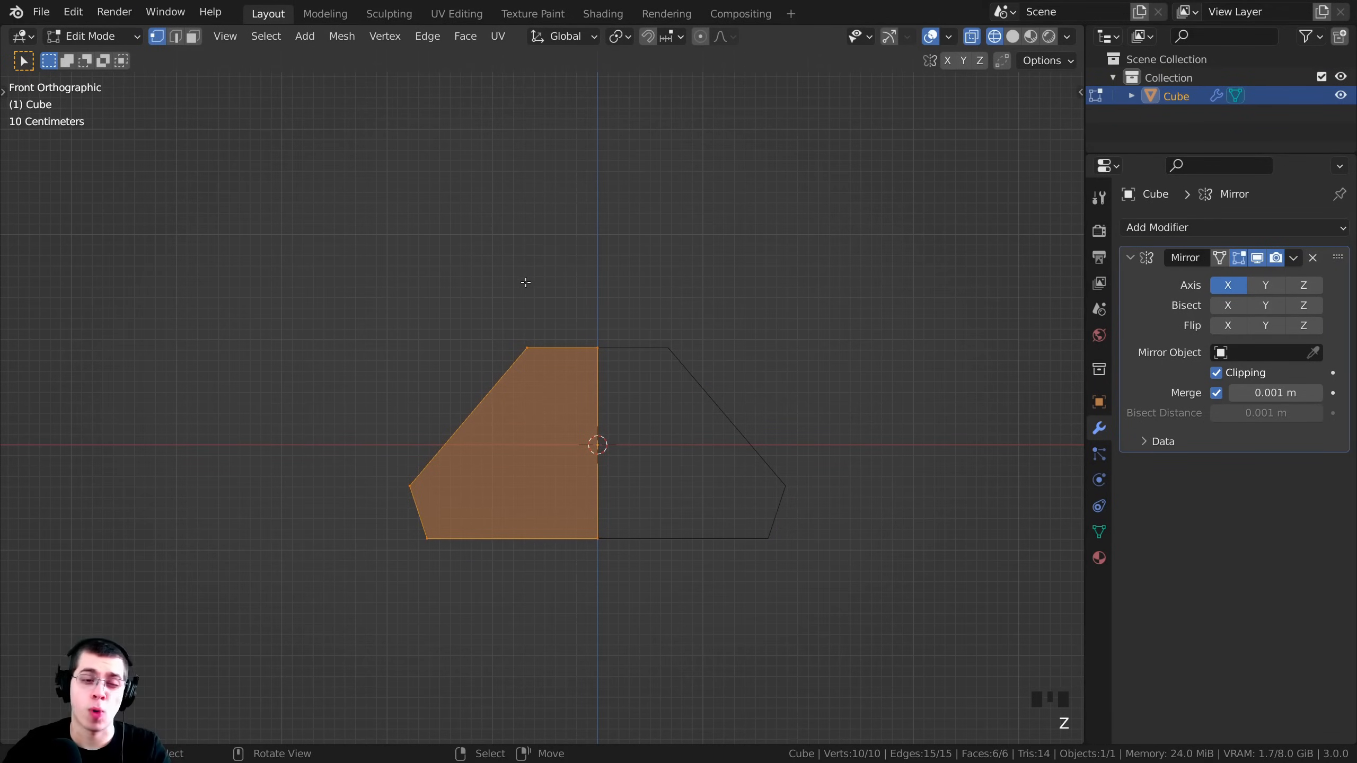
Select only the upper outer vertices and move them outward along the X axis by about 0.16 m.
{"action": "scroll", "coordinate": [524, 283], "scroll_direction": "up", "scroll_amount": 1}
{"action": "key", "text": "a"}
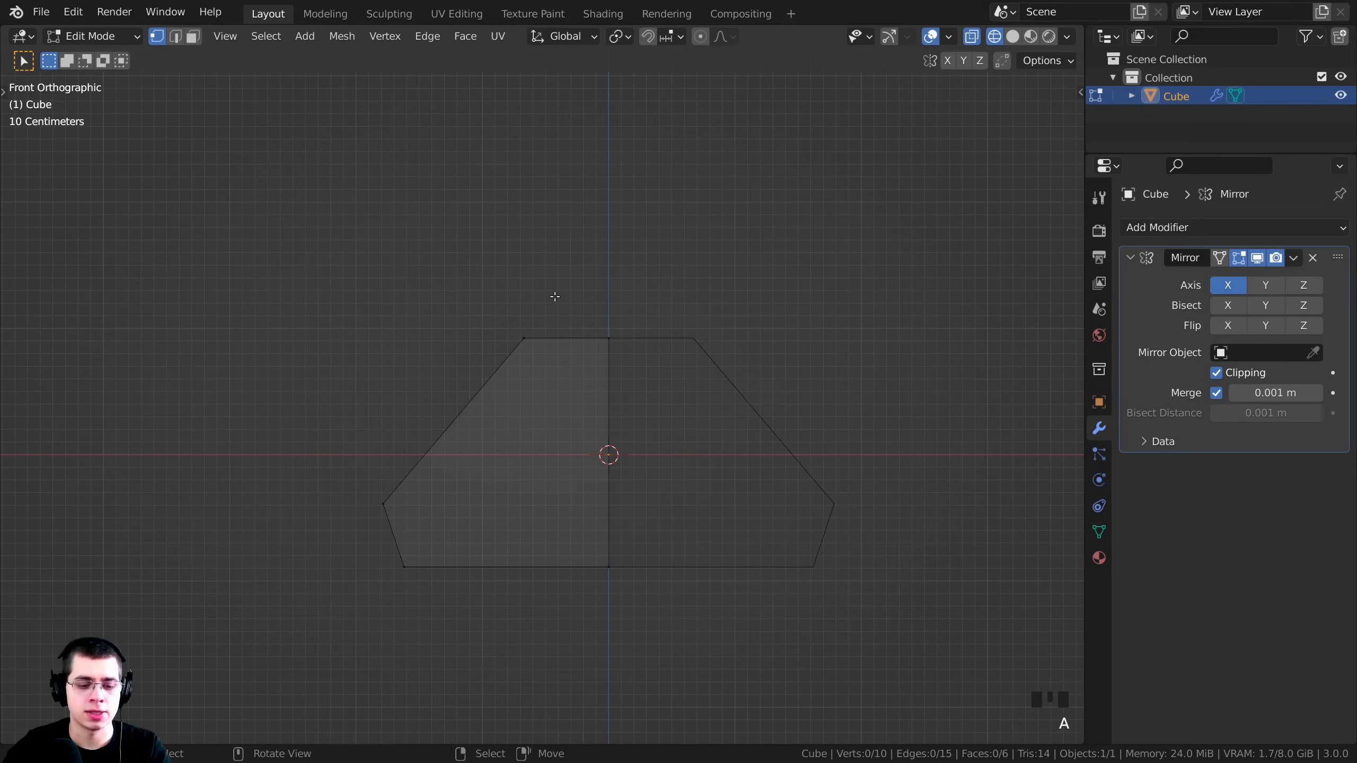
{"action": "scroll", "coordinate": [524, 273], "scroll_direction": "up", "scroll_amount": 1}
{"action": "key", "text": "b"}
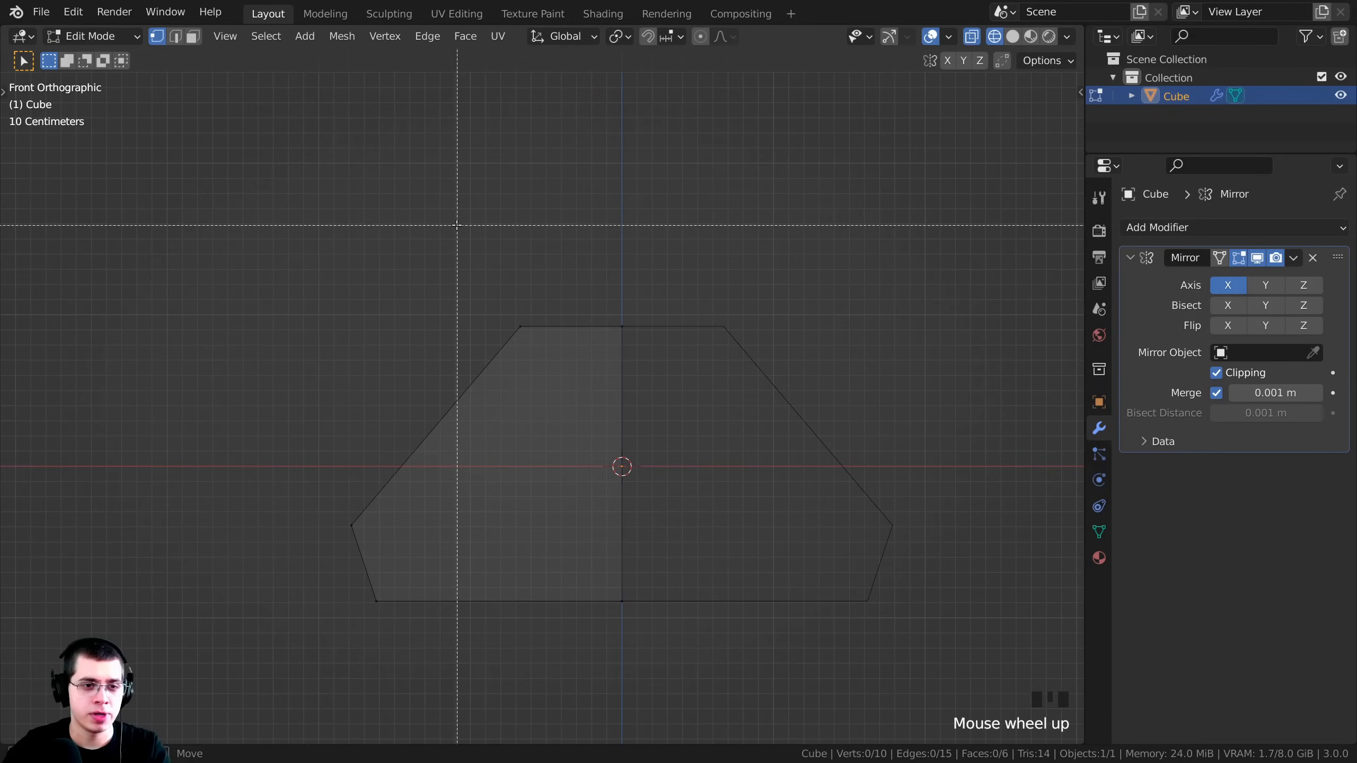
{"action": "left_click_drag", "start_coordinate": [456, 225], "coordinate": [545, 354]}
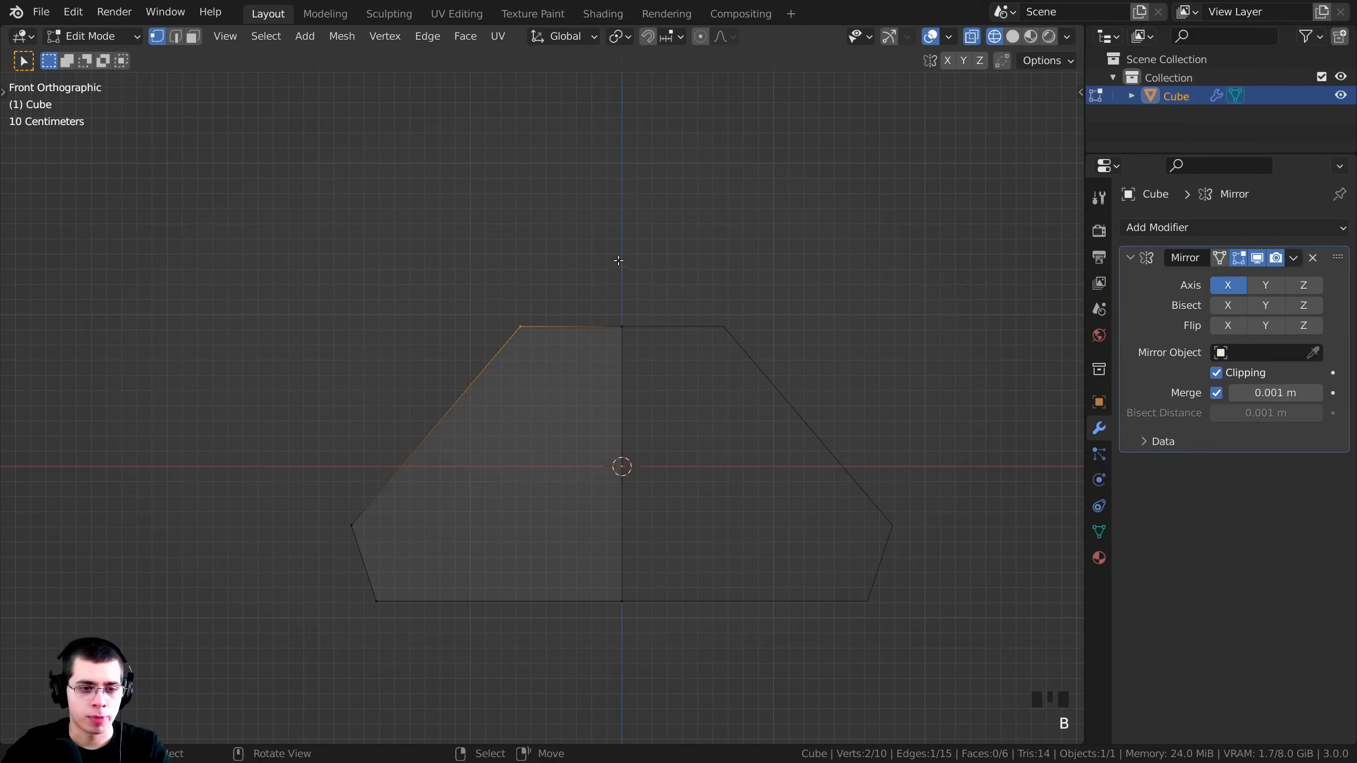
{"action": "key", "text": "g"}
{"action": "key", "text": "x"}
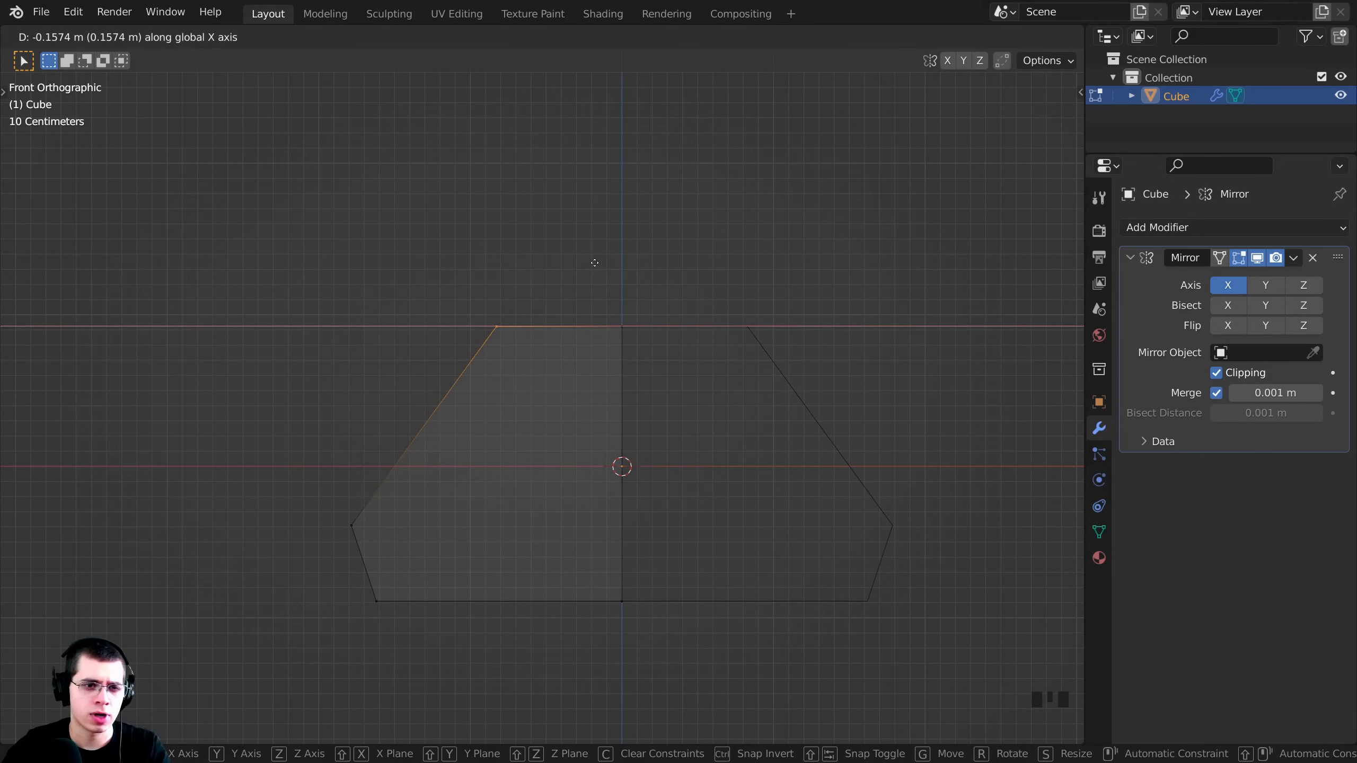
{"action": "left_click", "coordinate": [594, 263]}
Display the body in solid shading, check it in Object Mode from an angled view, and return to Edit Mode.
{"action": "key", "text": "Tab"}
{"action": "scroll", "coordinate": [526, 299], "scroll_direction": "down", "scroll_amount": 4}
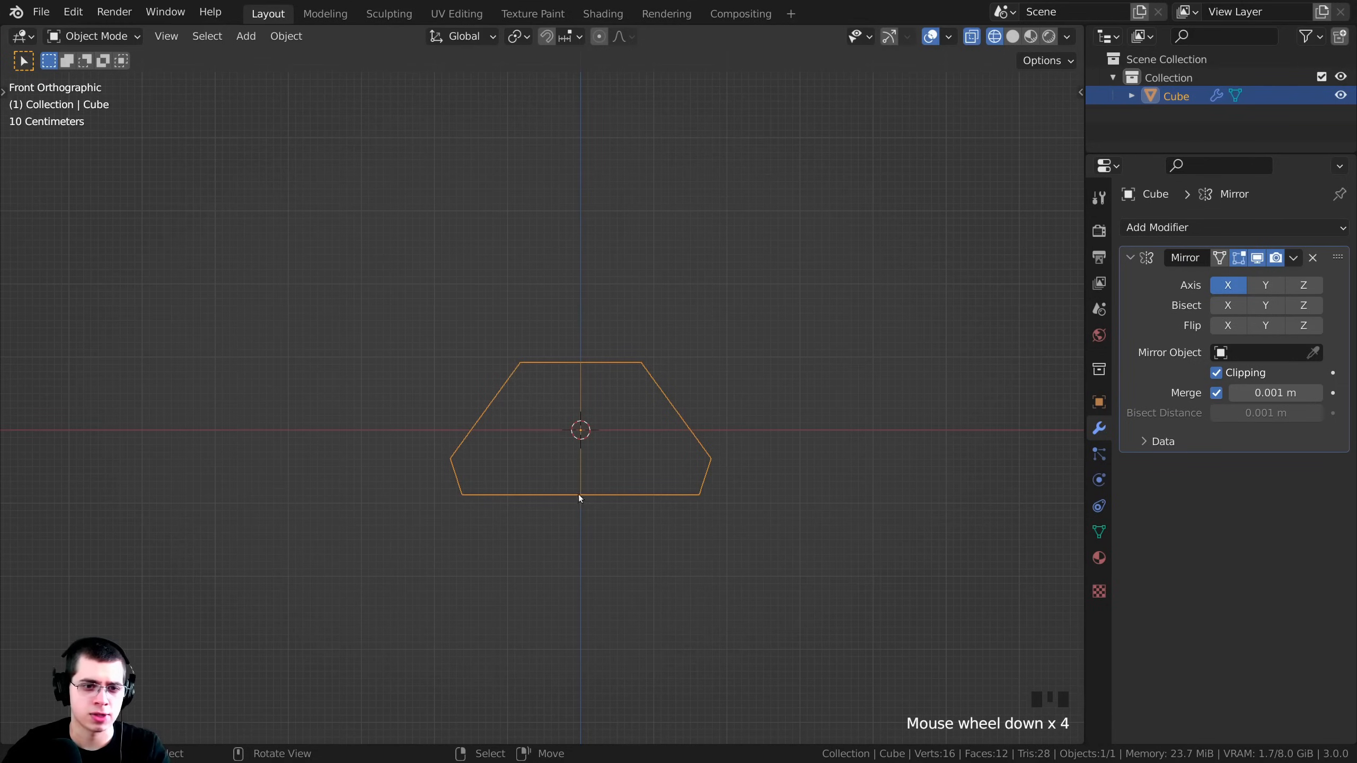
{"action": "mouse_move", "coordinate": [512, 420]}
{"action": "middle_mouse_down"}
{"action": "mouse_move", "coordinate": [530, 457]}
{"action": "mouse_move", "coordinate": [539, 449]}
{"action": "mouse_move", "coordinate": [516, 401]}
{"action": "middle_mouse_up"}
{"action": "key", "text": "z"}
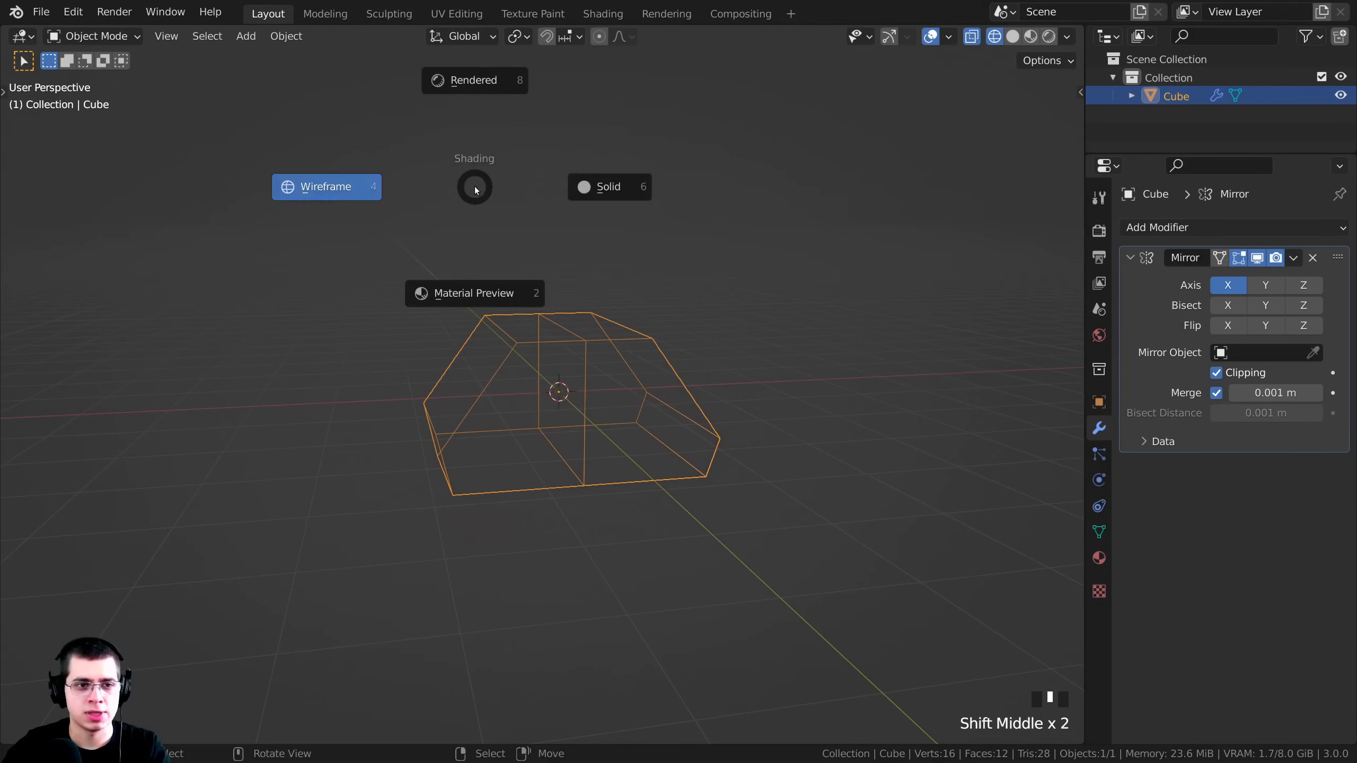
{"action": "left_click", "coordinate": [657, 183]}
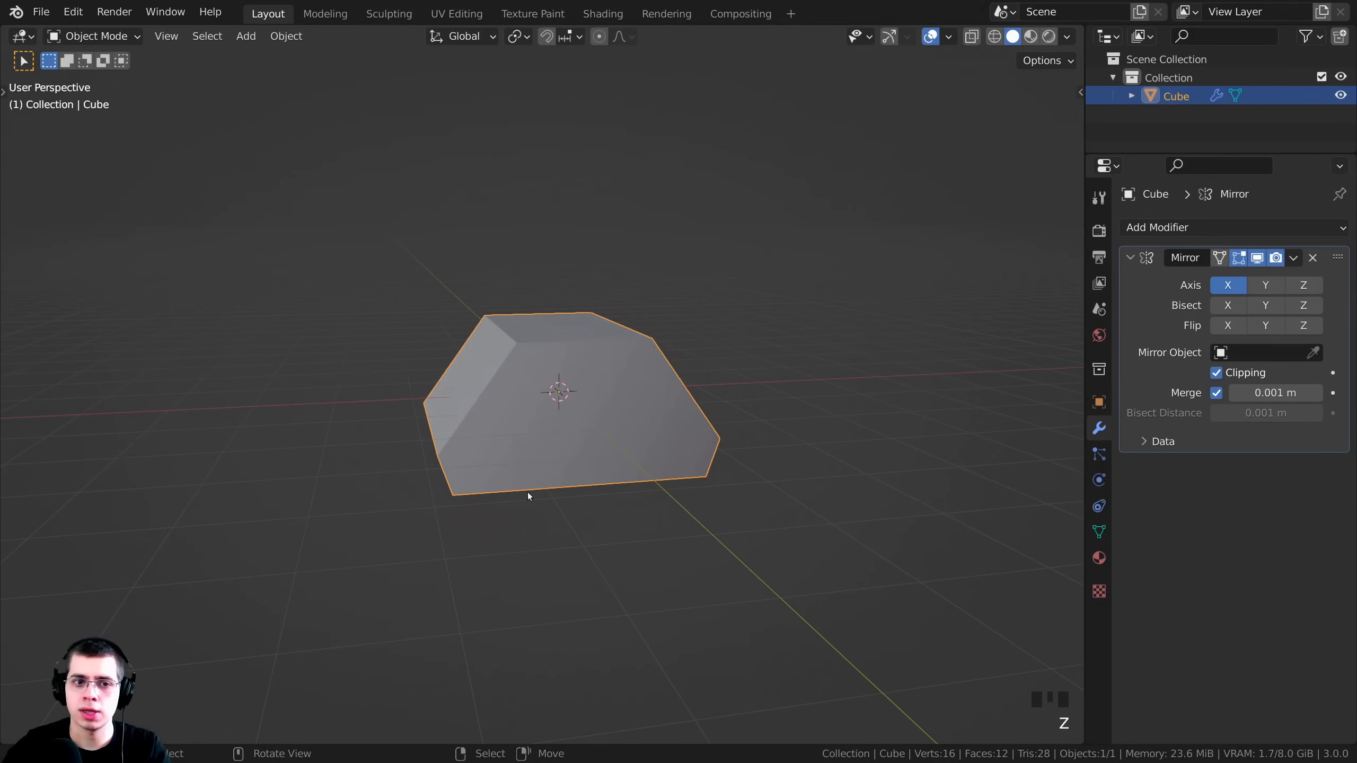
{"action": "mouse_move", "coordinate": [528, 492]}
{"action": "middle_mouse_down"}
{"action": "mouse_move", "coordinate": [883, 440]}
{"action": "mouse_move", "coordinate": [913, 420]}
{"action": "mouse_move", "coordinate": [418, 173]}
{"action": "middle_mouse_up"}
{"action": "scroll", "coordinate": [418, 173], "scroll_direction": "up", "scroll_amount": 2}
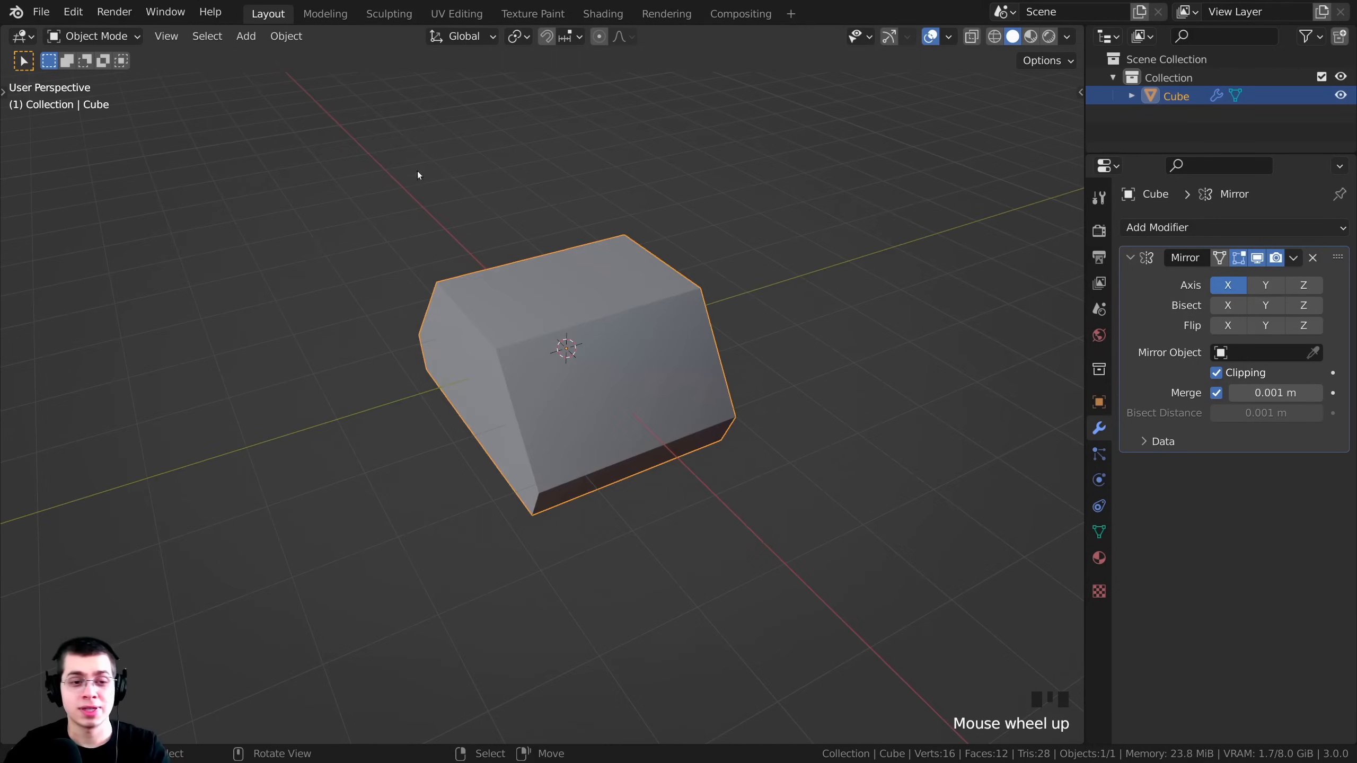
{"action": "key", "text": "Tab"}
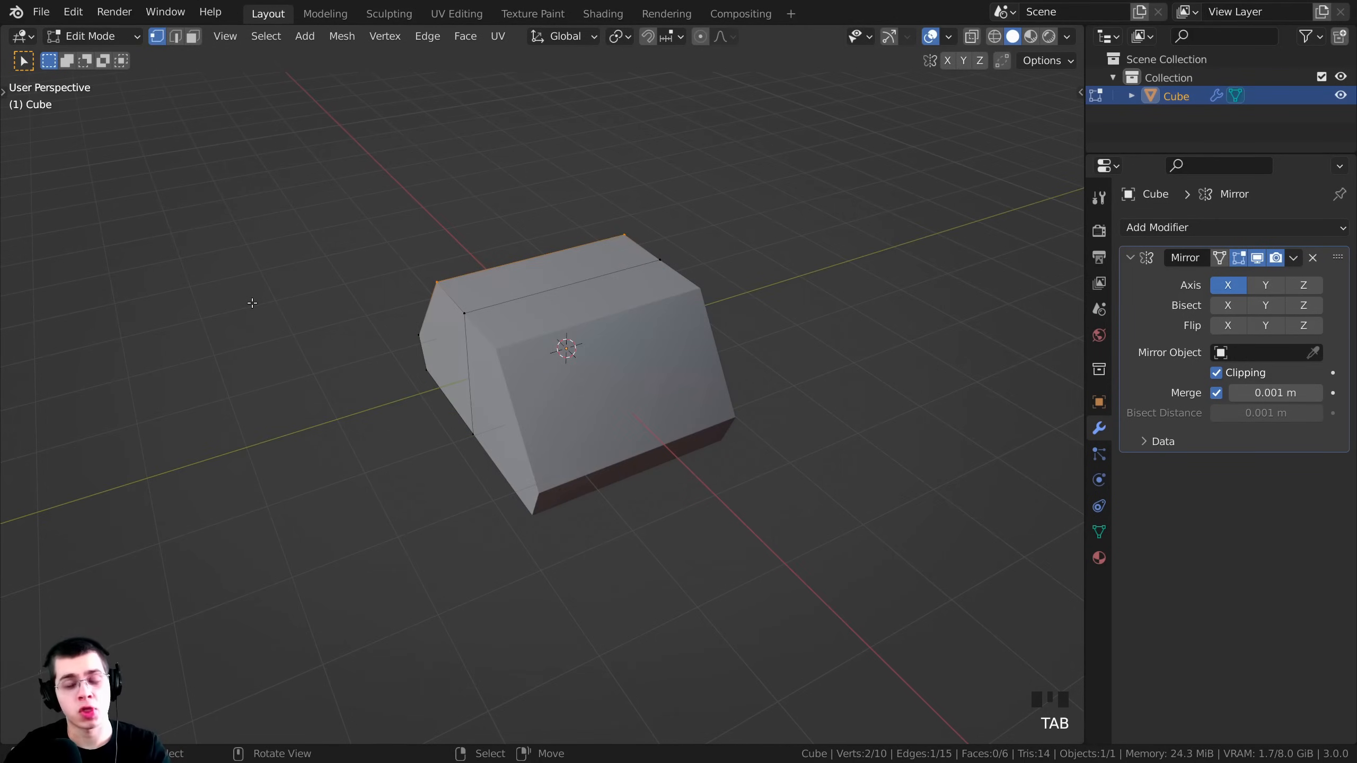
Examine the body's profile from the right side view and its shape from angled front views.
{"action": "key", "text": "KP_3"}
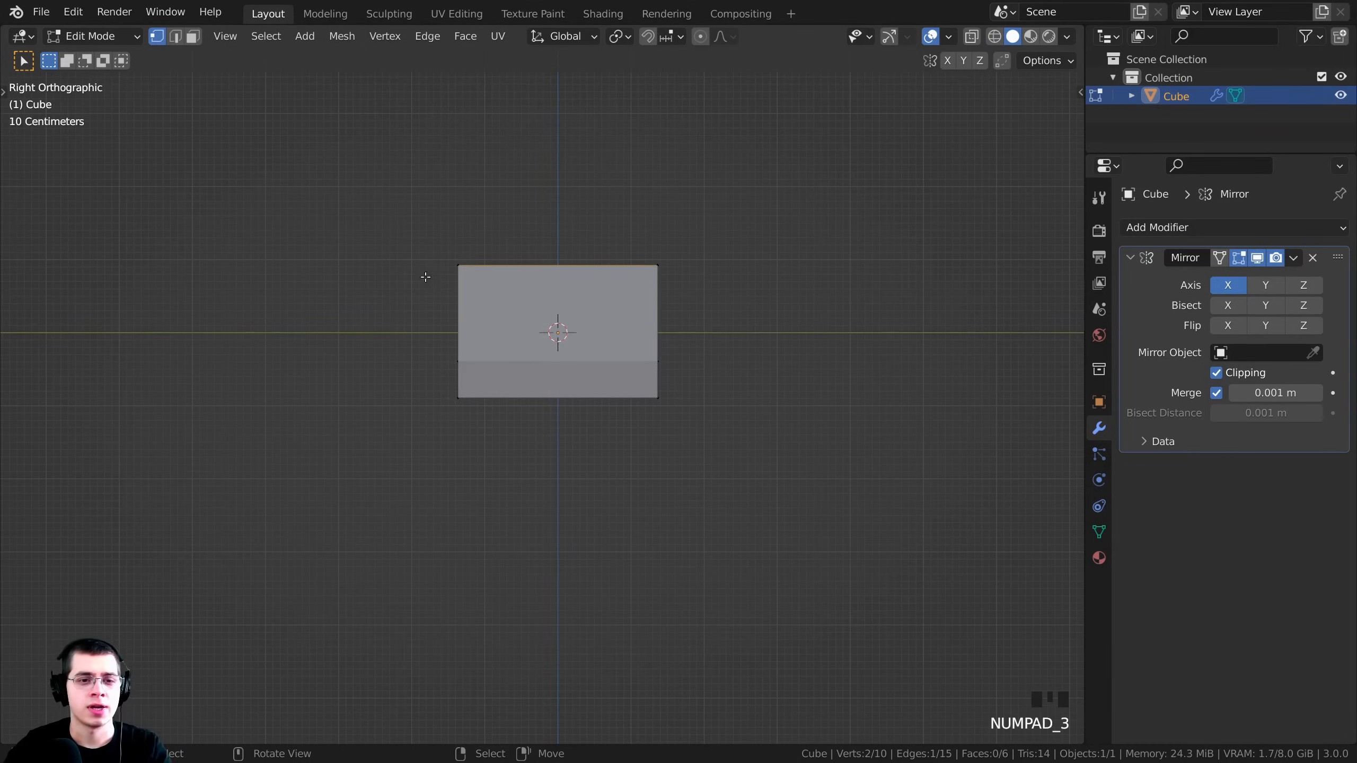
{"action": "middle_click_drag", "start_coordinate": [424, 276], "coordinate": [618, 342]}
{"action": "key", "text": "KP_3"}
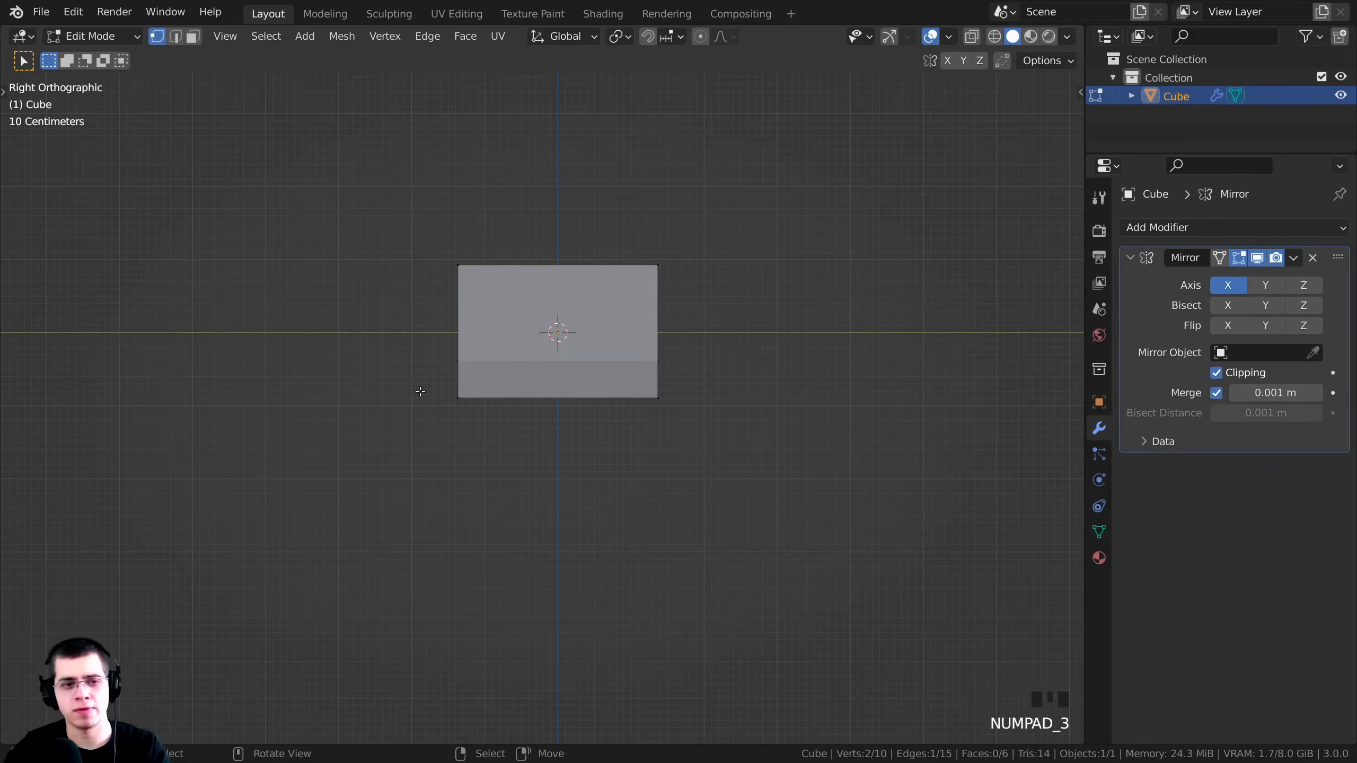
{"action": "scroll", "coordinate": [723, 250], "scroll_direction": "up", "scroll_amount": 2}
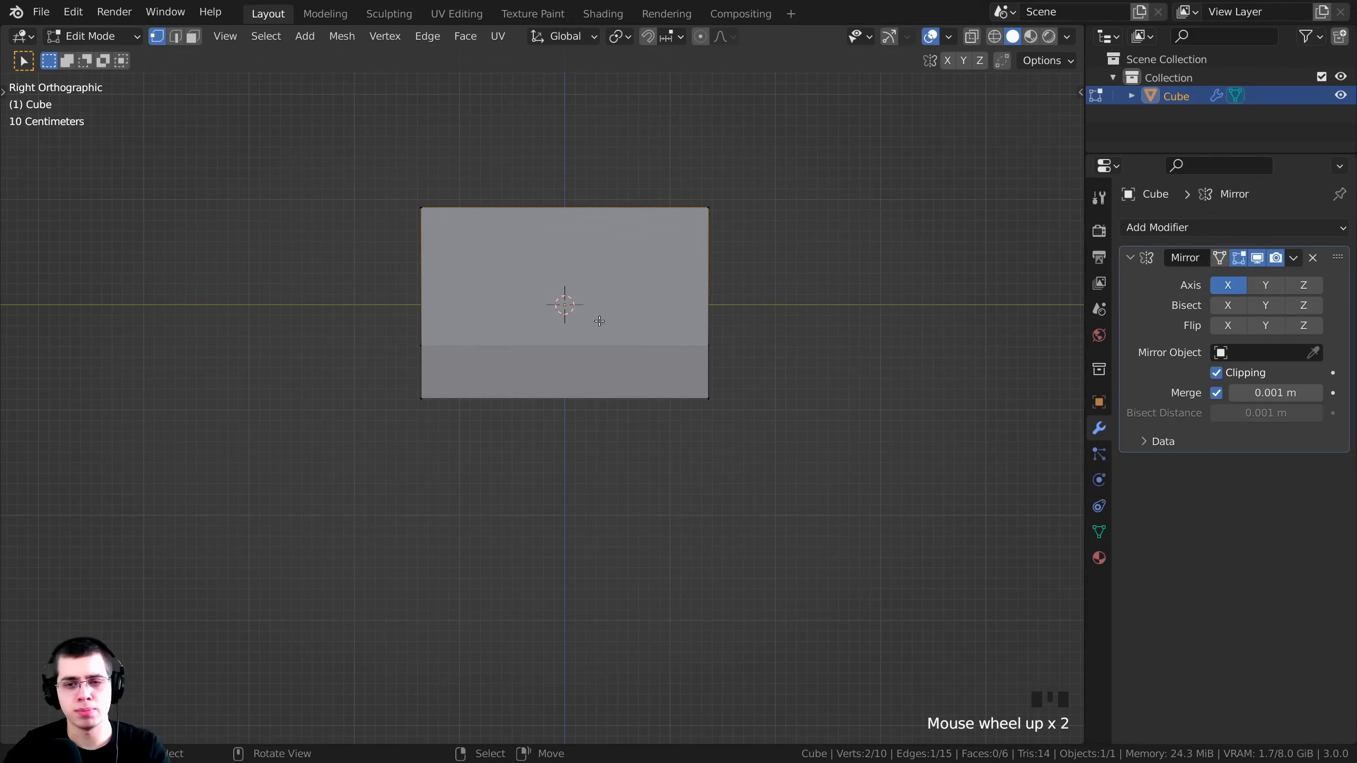
{"action": "middle_click_drag", "start_coordinate": [513, 308], "coordinate": [715, 371]}
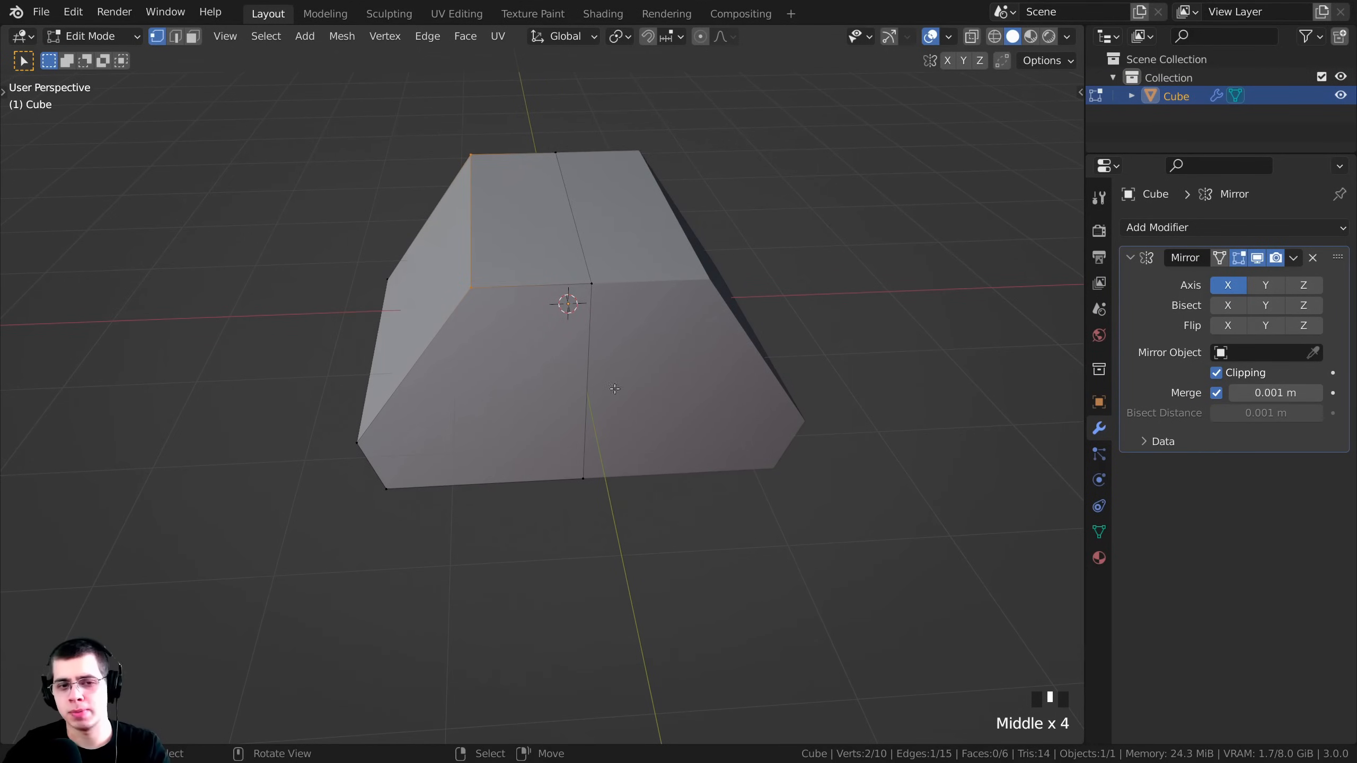
{"action": "middle_click_drag", "start_coordinate": [673, 257], "coordinate": [679, 154]}
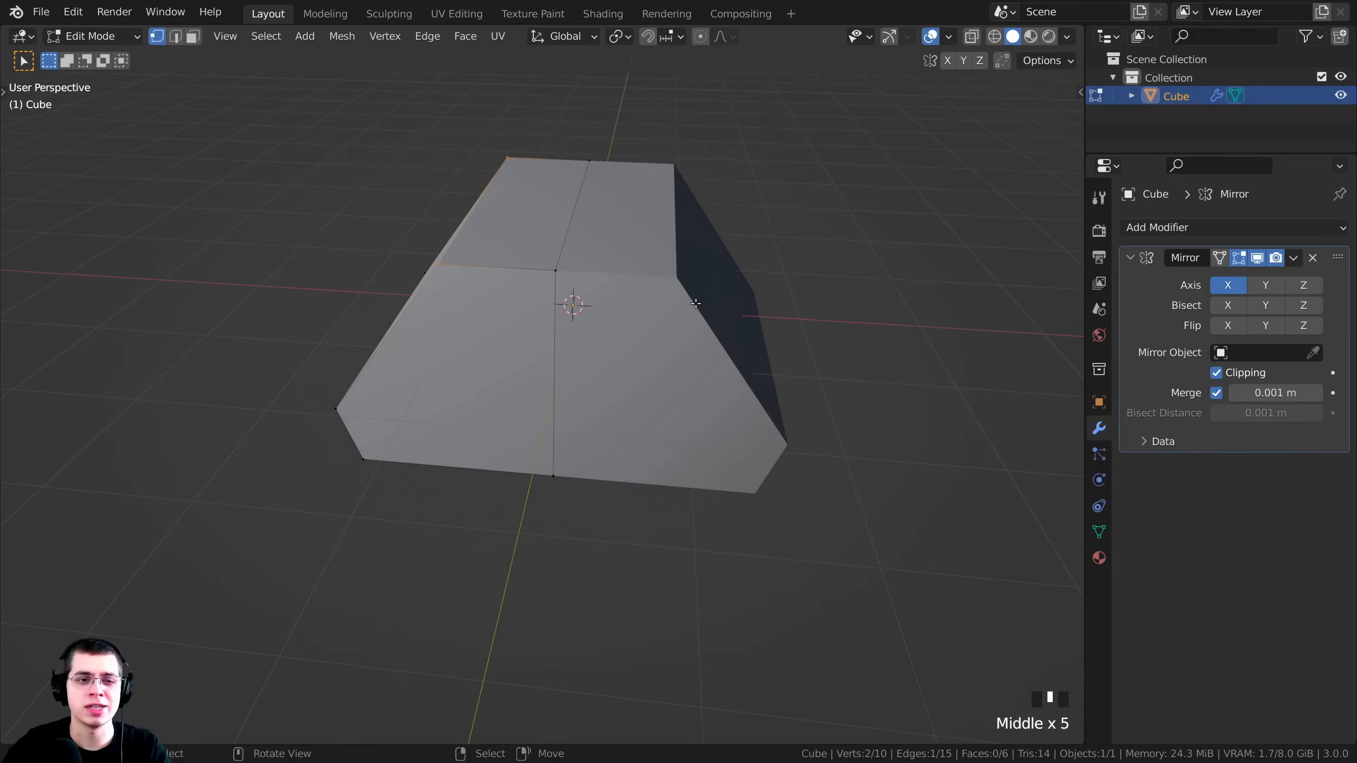
{"action": "middle_click_drag", "start_coordinate": [695, 288], "coordinate": [695, 255]}
Switch to Object Mode and apply the cube's Mirror modifier.
{"action": "key", "text": "Tab"}
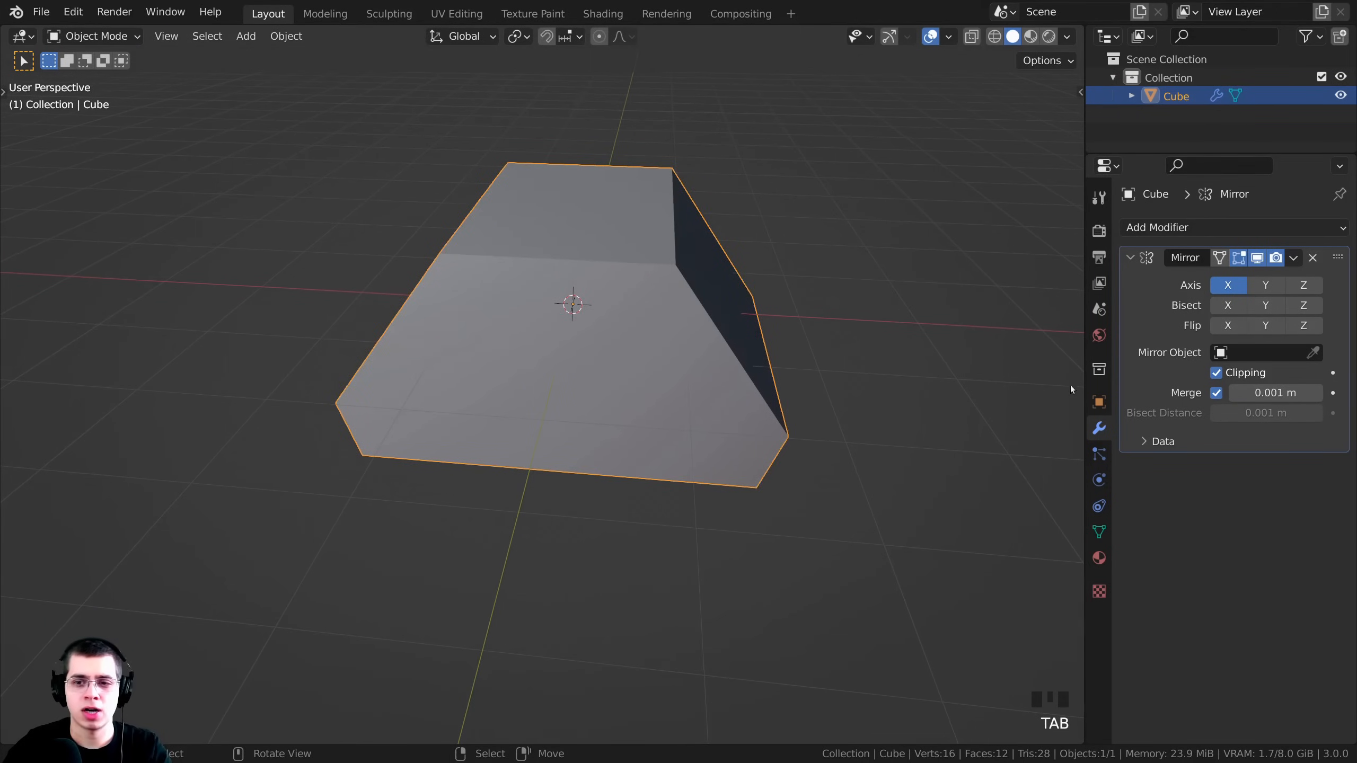
{"action": "left_click", "coordinate": [1169, 294]}
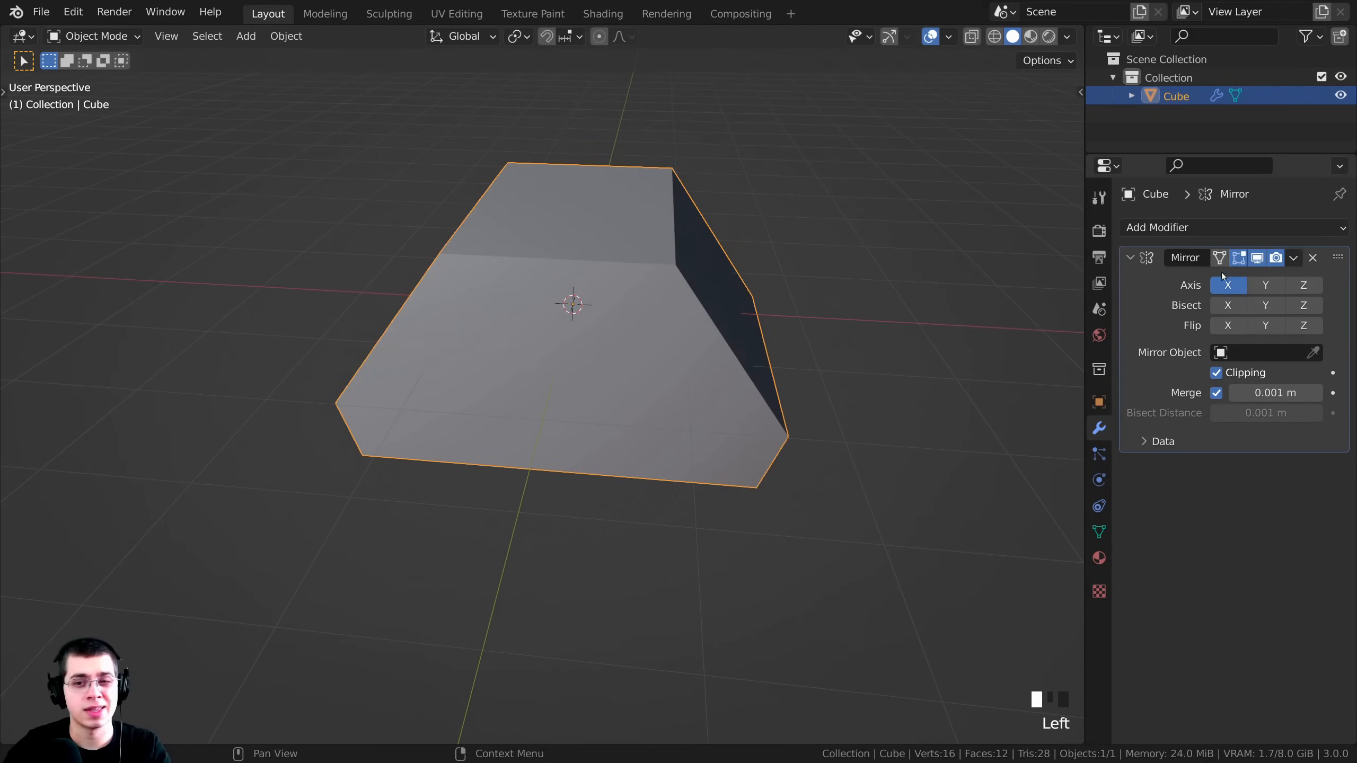
{"action": "left_click", "coordinate": [1183, 287]}
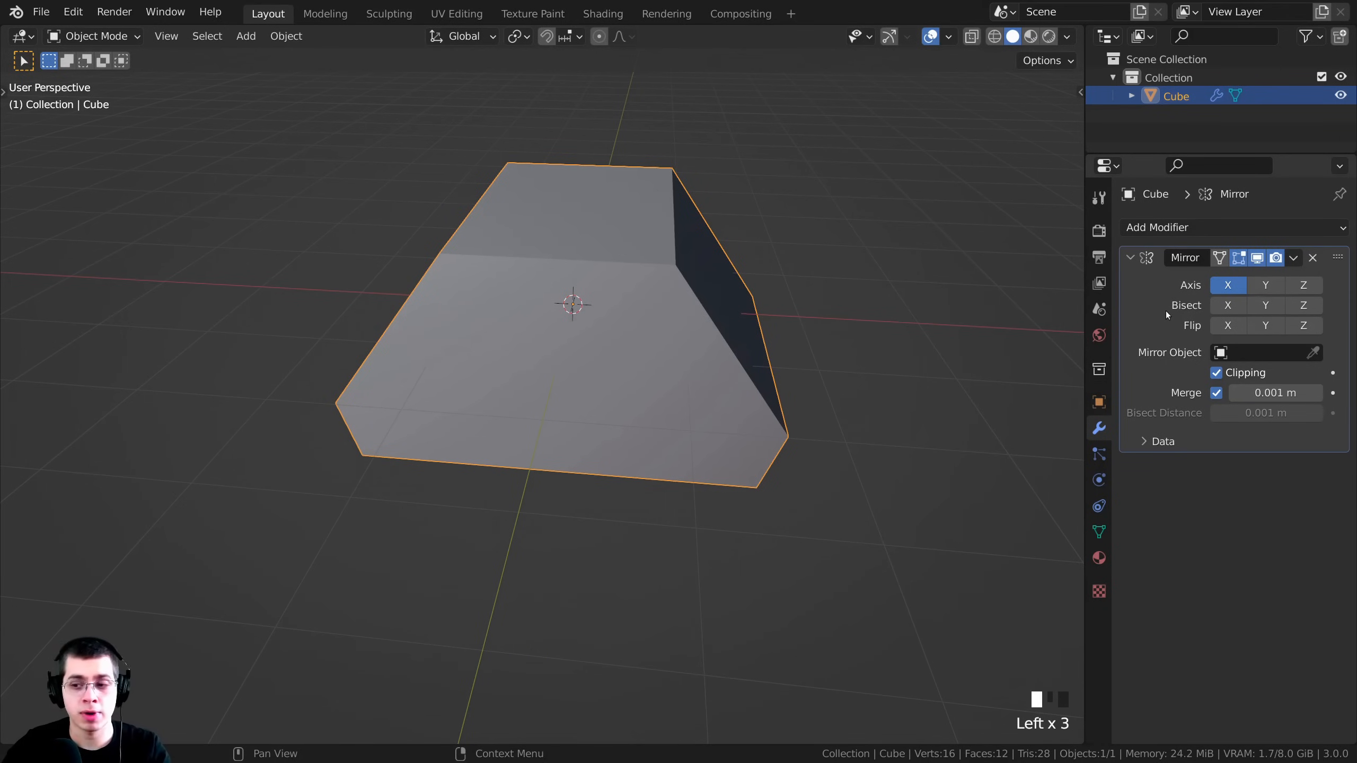
{"action": "key", "text": "ctrl+a"}
{"action": "middle_click_drag", "start_coordinate": [679, 377], "coordinate": [705, 379]}
{"action": "scroll", "coordinate": [676, 312], "scroll_direction": "down", "scroll_amount": 2}
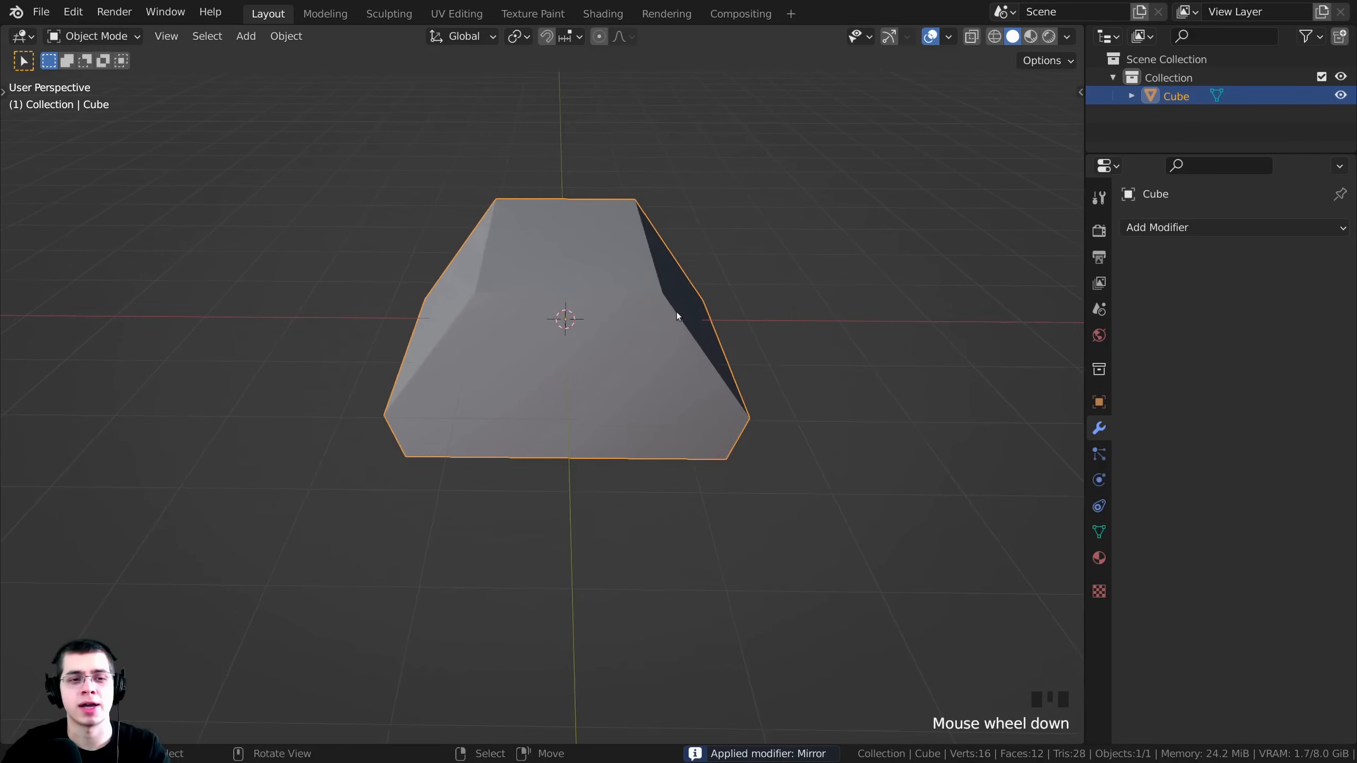
In Edit Mode, select all outer vertices on the negative X half of the body and delete them.
{"action": "middle_click_drag", "start_coordinate": [677, 312], "coordinate": [620, 219]}
{"action": "key", "text": "Tab"}
{"action": "key", "text": "a"}
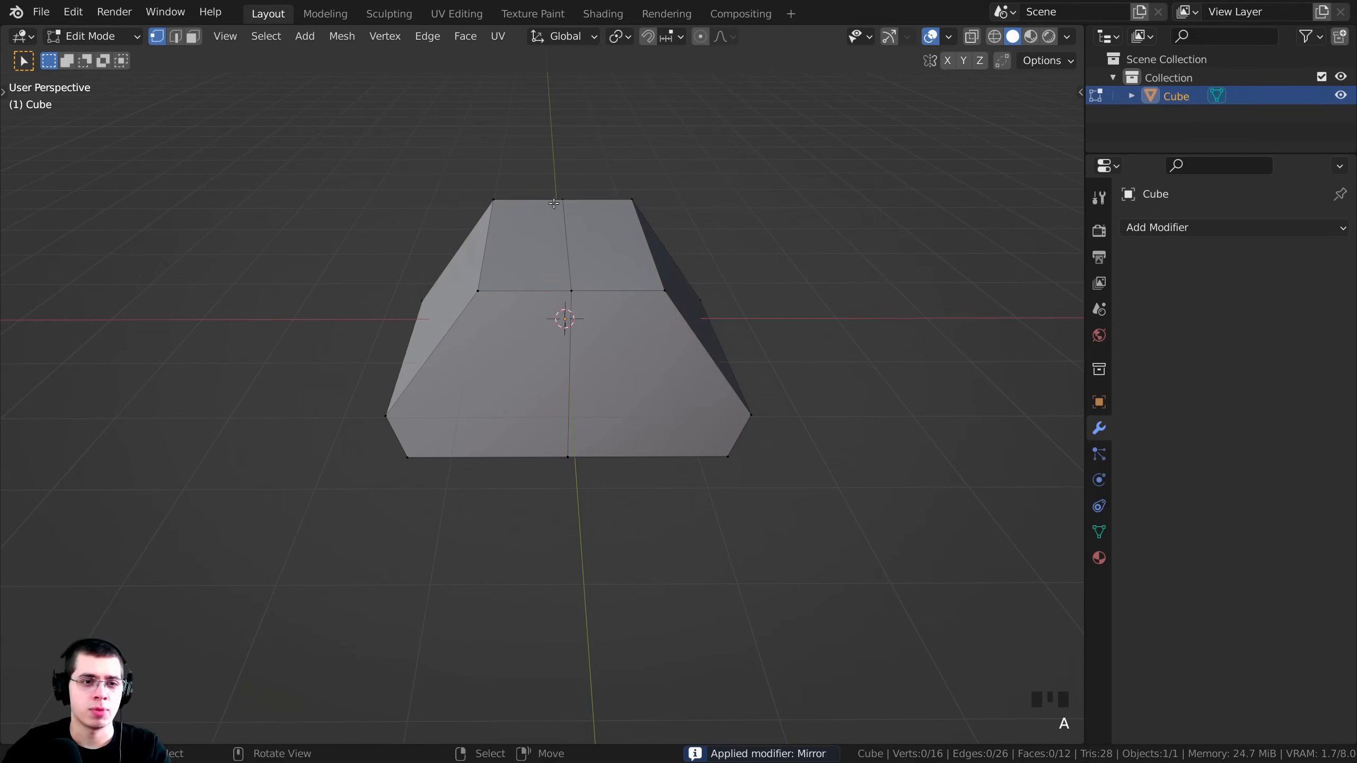
{"action": "middle_click_drag", "start_coordinate": [527, 176], "coordinate": [540, 175]}
{"action": "key", "text": "b"}
{"action": "left_click_drag", "start_coordinate": [530, 162], "coordinate": [289, 583]}
{"action": "middle_click_drag", "start_coordinate": [392, 527], "coordinate": [473, 262]}
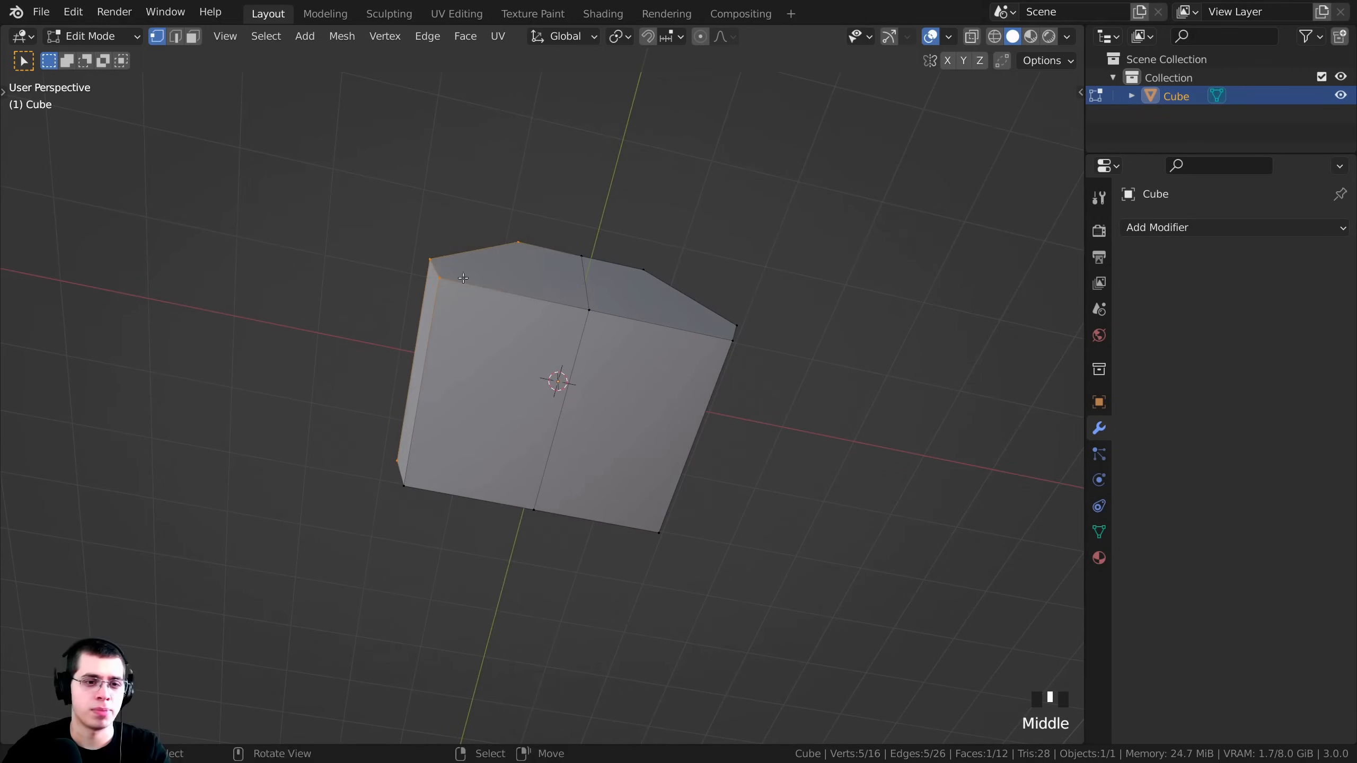
{"action": "key", "text": "b"}
{"action": "left_click_drag", "start_coordinate": [468, 251], "coordinate": [295, 591]}
{"action": "middle_click_drag", "start_coordinate": [465, 417], "coordinate": [516, 585]}
{"action": "key", "text": "x"}
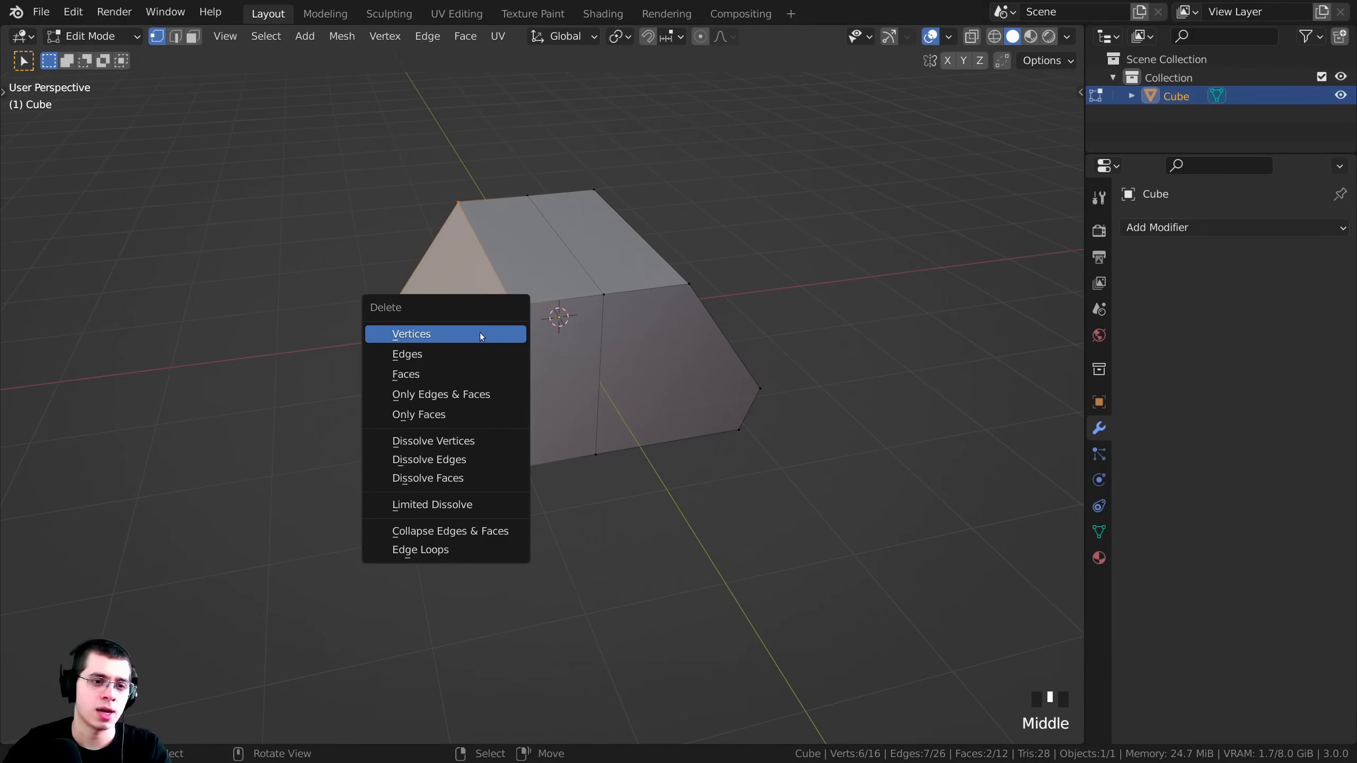
{"action": "left_click", "coordinate": [479, 333]}
Add a new Mirror modifier to the remaining half of the cube.
{"action": "middle_click_drag", "start_coordinate": [480, 333], "coordinate": [660, 315]}
{"action": "scroll", "coordinate": [1049, 285], "scroll_direction": "up", "scroll_amount": 2}
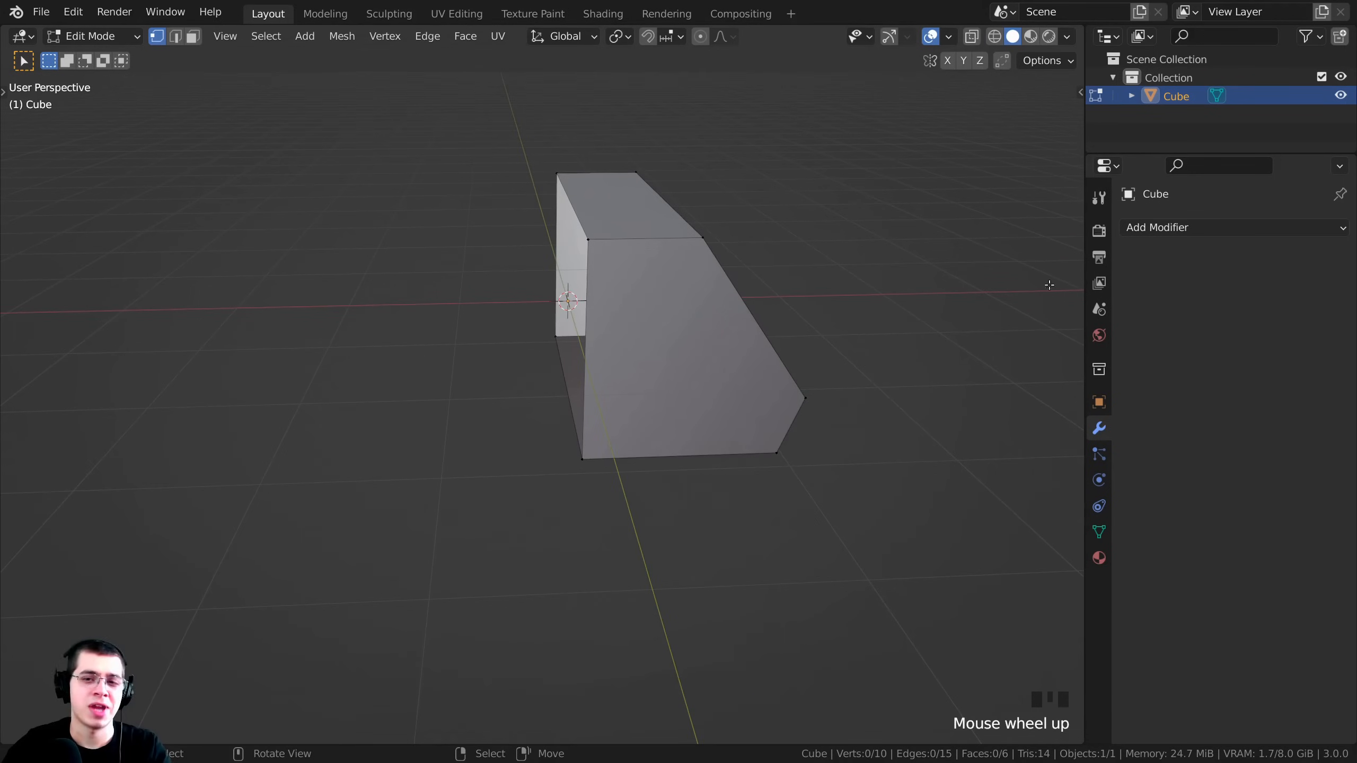
{"action": "left_click", "coordinate": [1167, 229]}
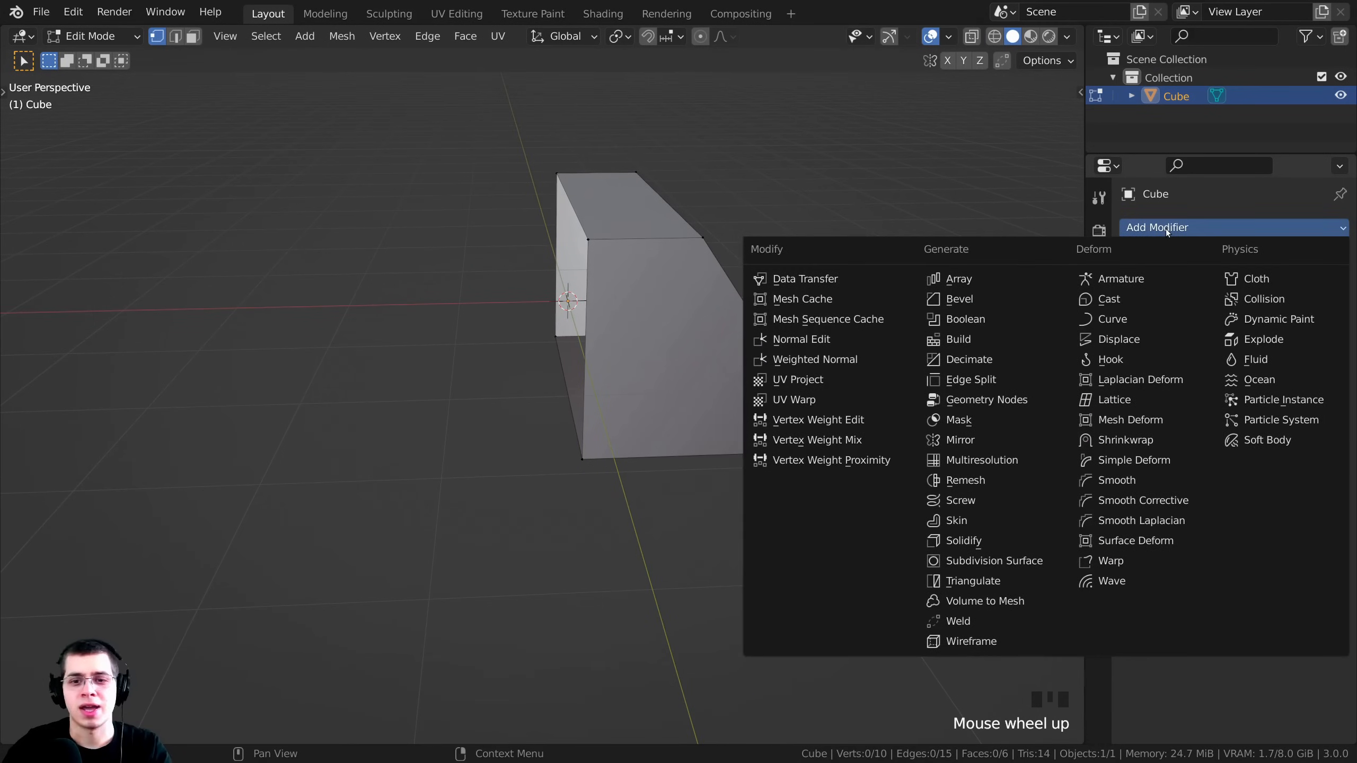
{"action": "left_click", "coordinate": [954, 422]}
Try moving an upper outer vertex freely to test the mirroring, then cancel the move.
{"action": "middle_click_drag", "start_coordinate": [650, 309], "coordinate": [687, 264]}
{"action": "key", "text": "a"}
{"action": "key", "text": "g"}
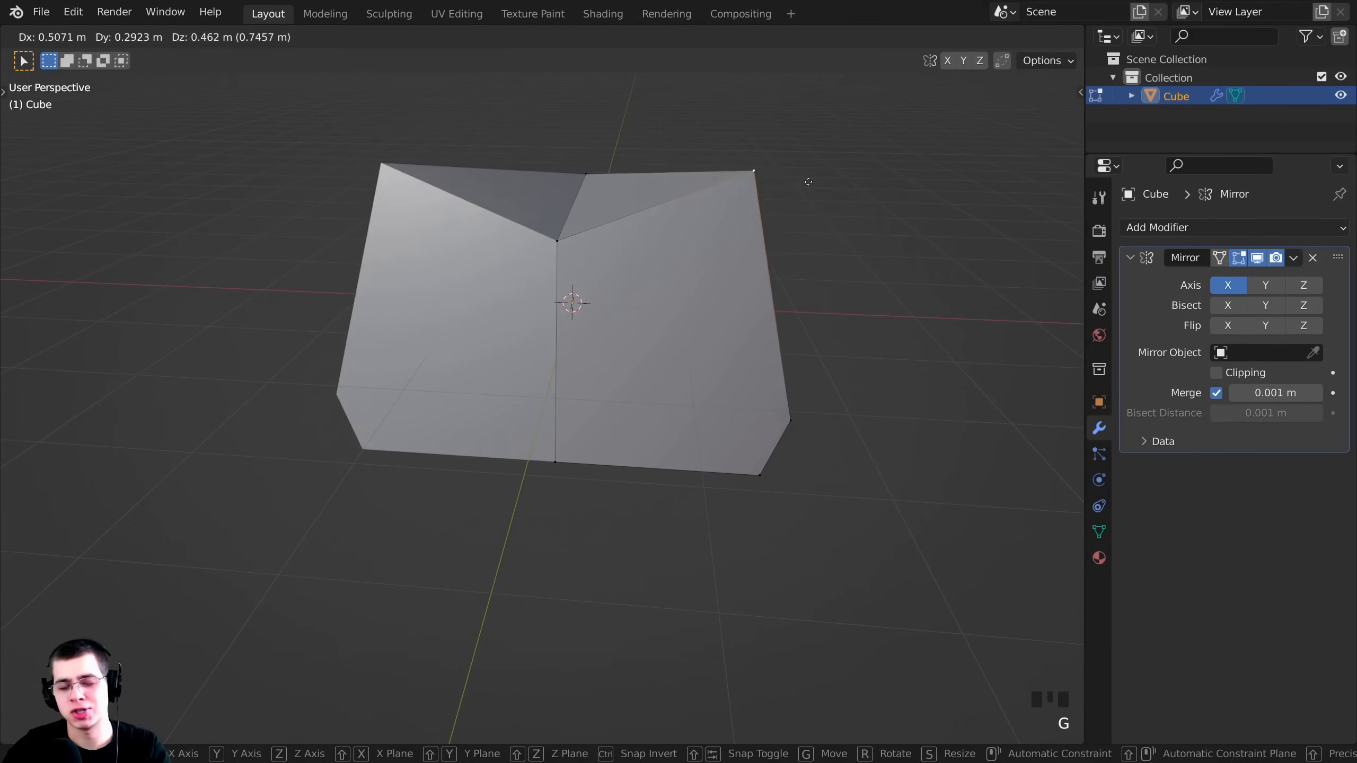
{"action": "right_click", "coordinate": [833, 218]}
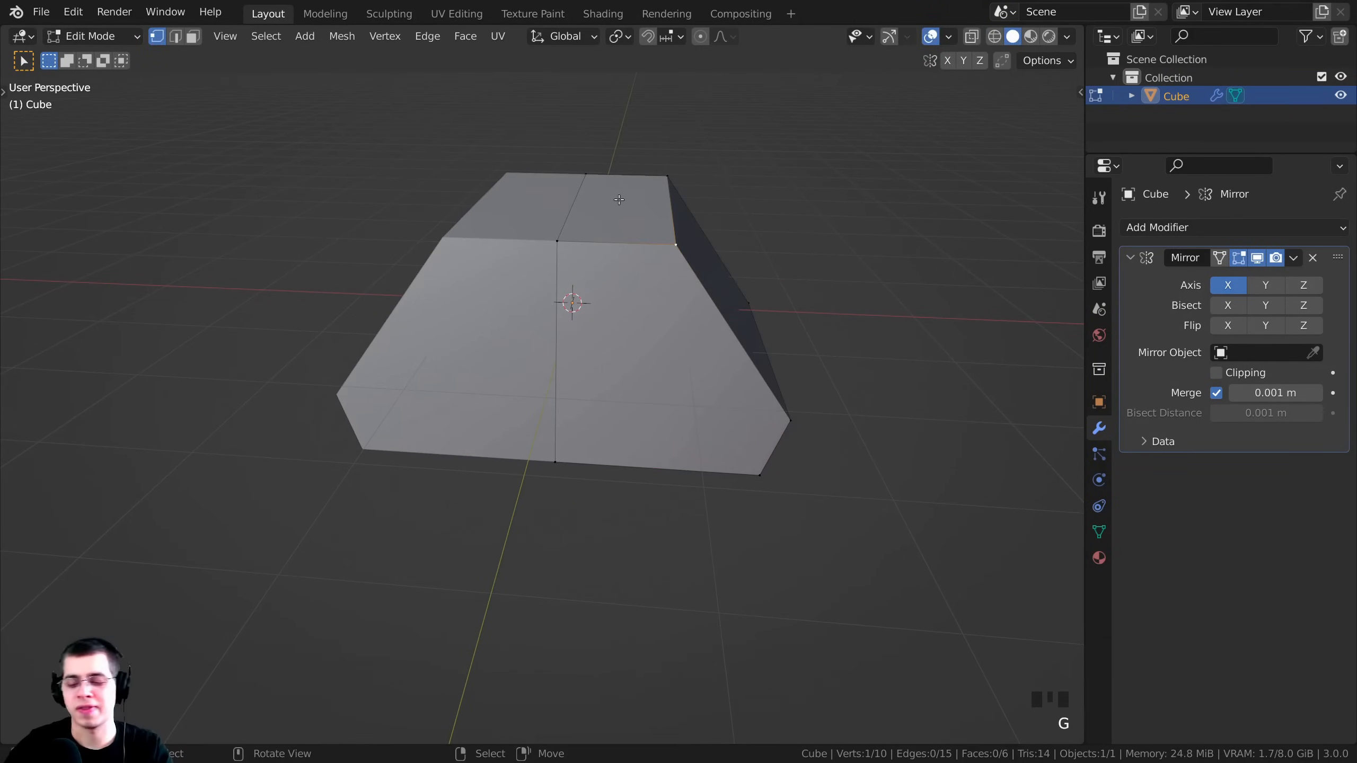
Examine the mirrored body from the side and in Object Mode from an angled view, and return to Edit Mode.
{"action": "key", "text": "KP_3"}
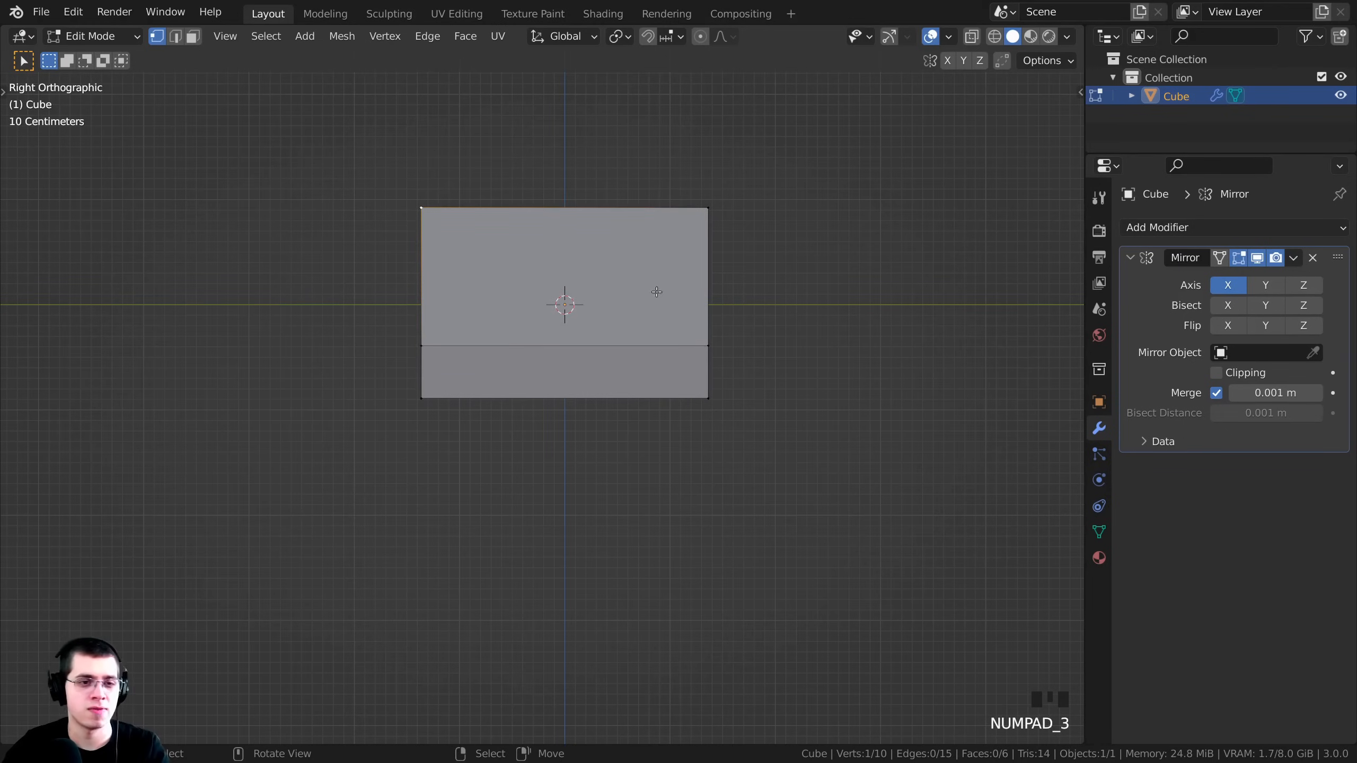
{"action": "key", "text": "a"}
{"action": "middle_click_drag", "start_coordinate": [619, 202], "coordinate": [626, 249], "text": "shift"}
{"action": "key", "text": "a"}
{"action": "key", "text": "a"}
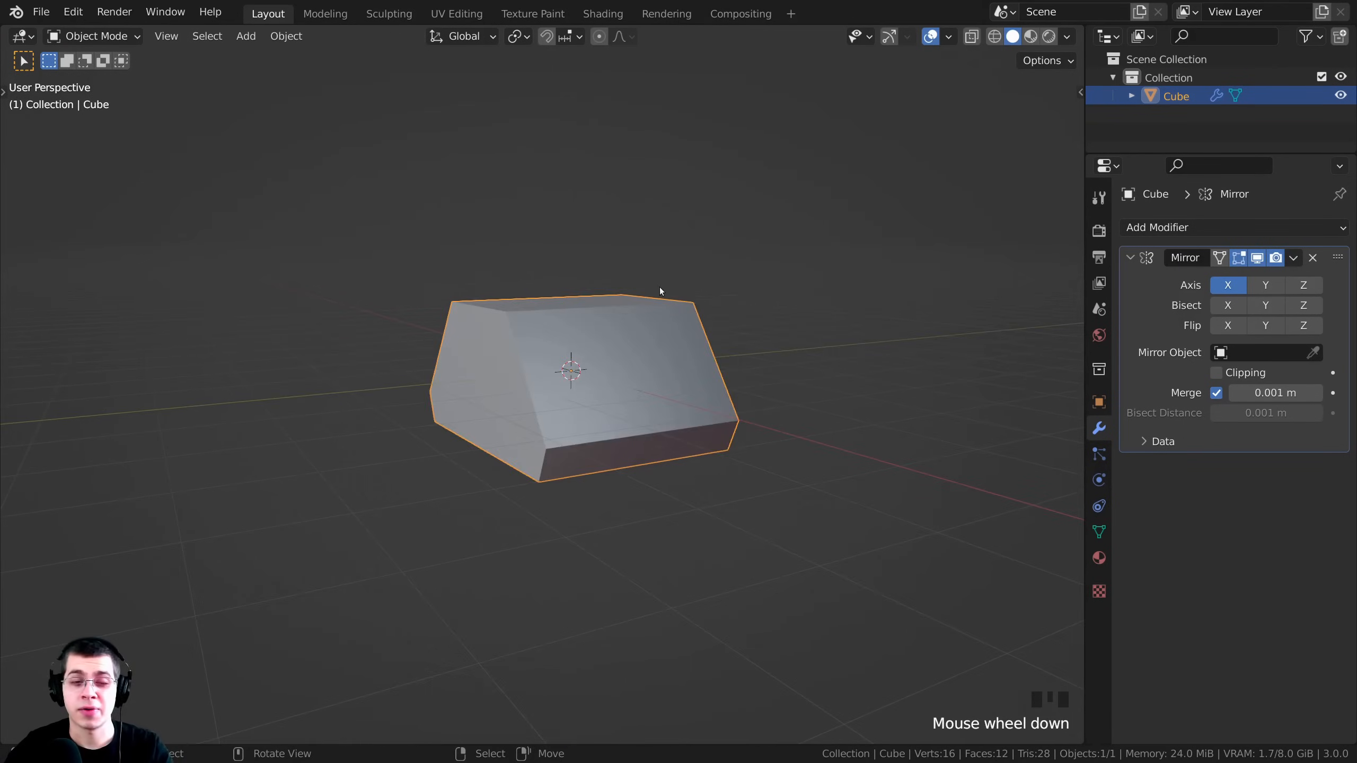
{"action": "middle_click_drag", "start_coordinate": [660, 286], "coordinate": [585, 227]}
{"action": "key", "text": "Tab"}
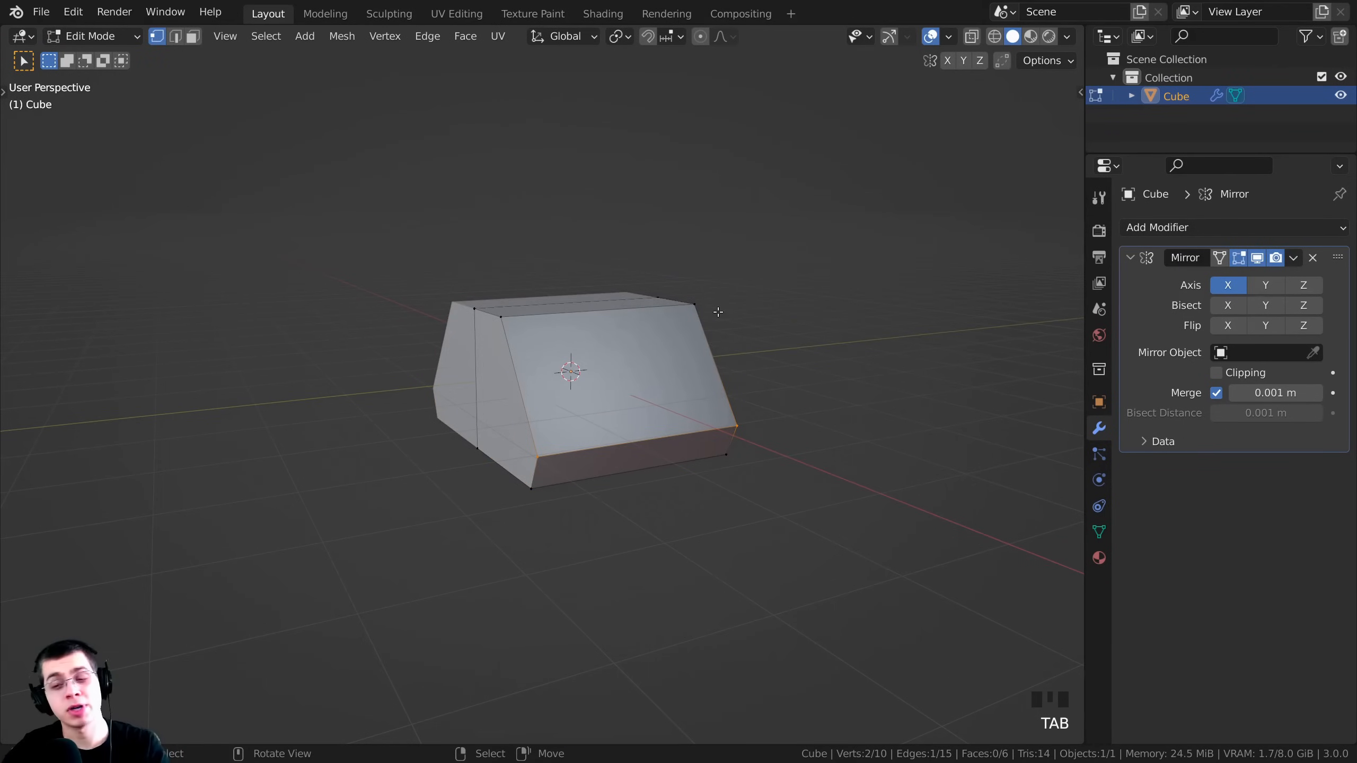
Show the body in the right orthographic view with wireframe shading.
{"action": "key", "text": "KP_3"}
{"action": "middle_click_drag", "start_coordinate": [690, 310], "coordinate": [672, 320], "text": "shift"}
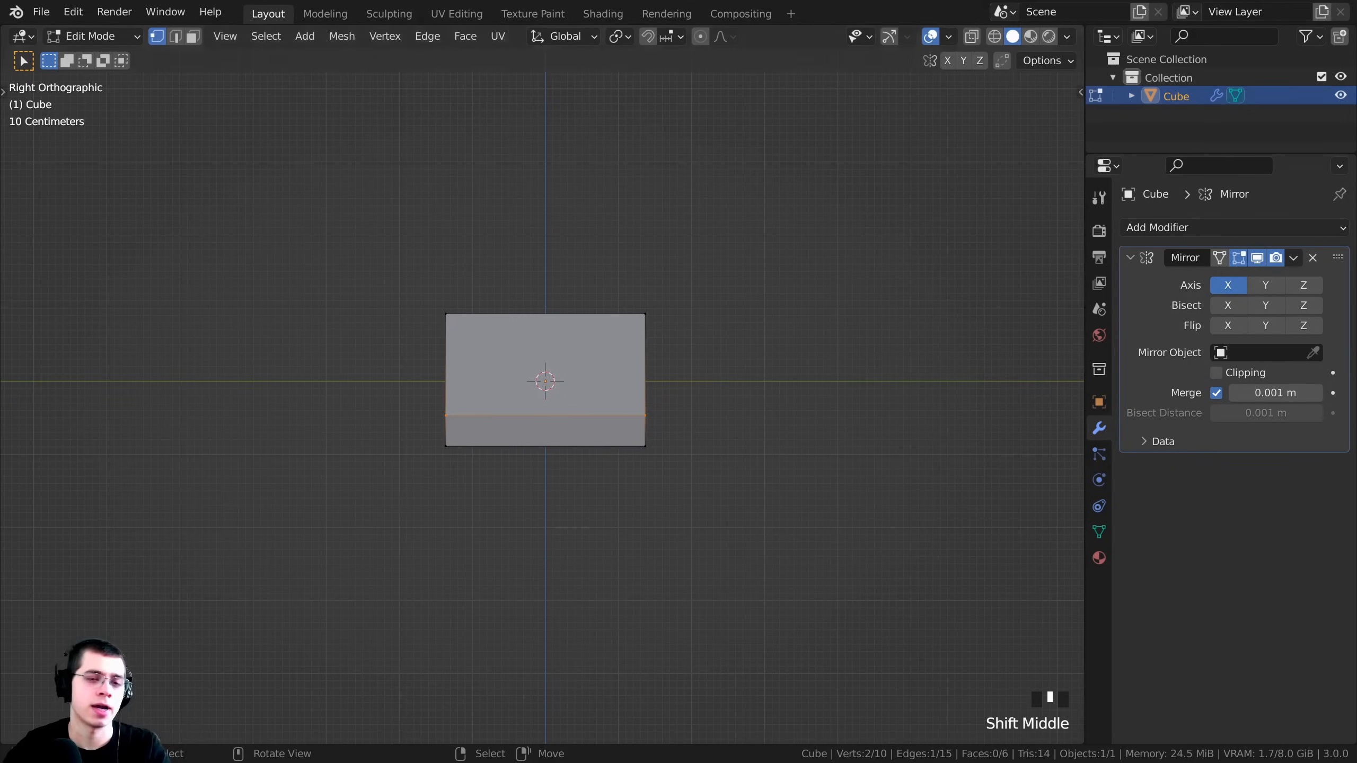
{"action": "key", "text": "z"}
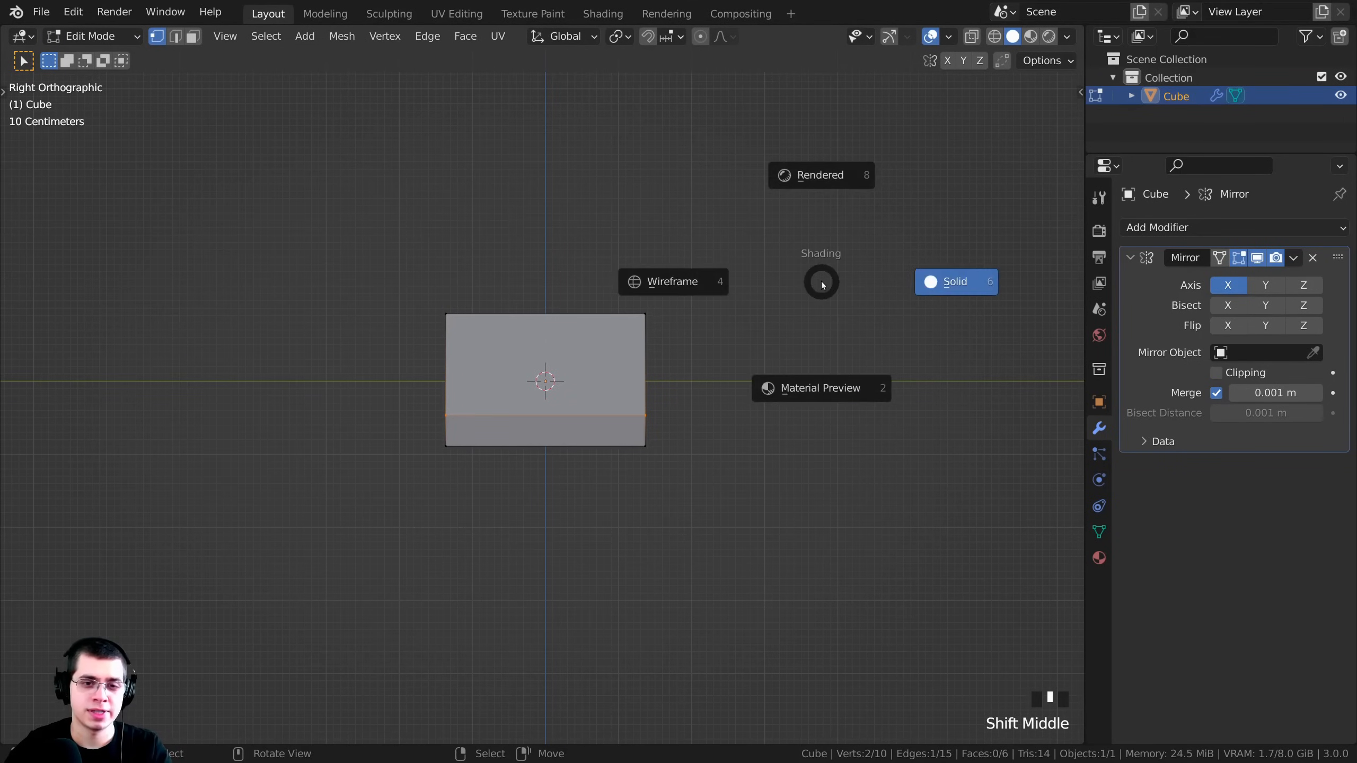
{"action": "left_click", "coordinate": [652, 283]}
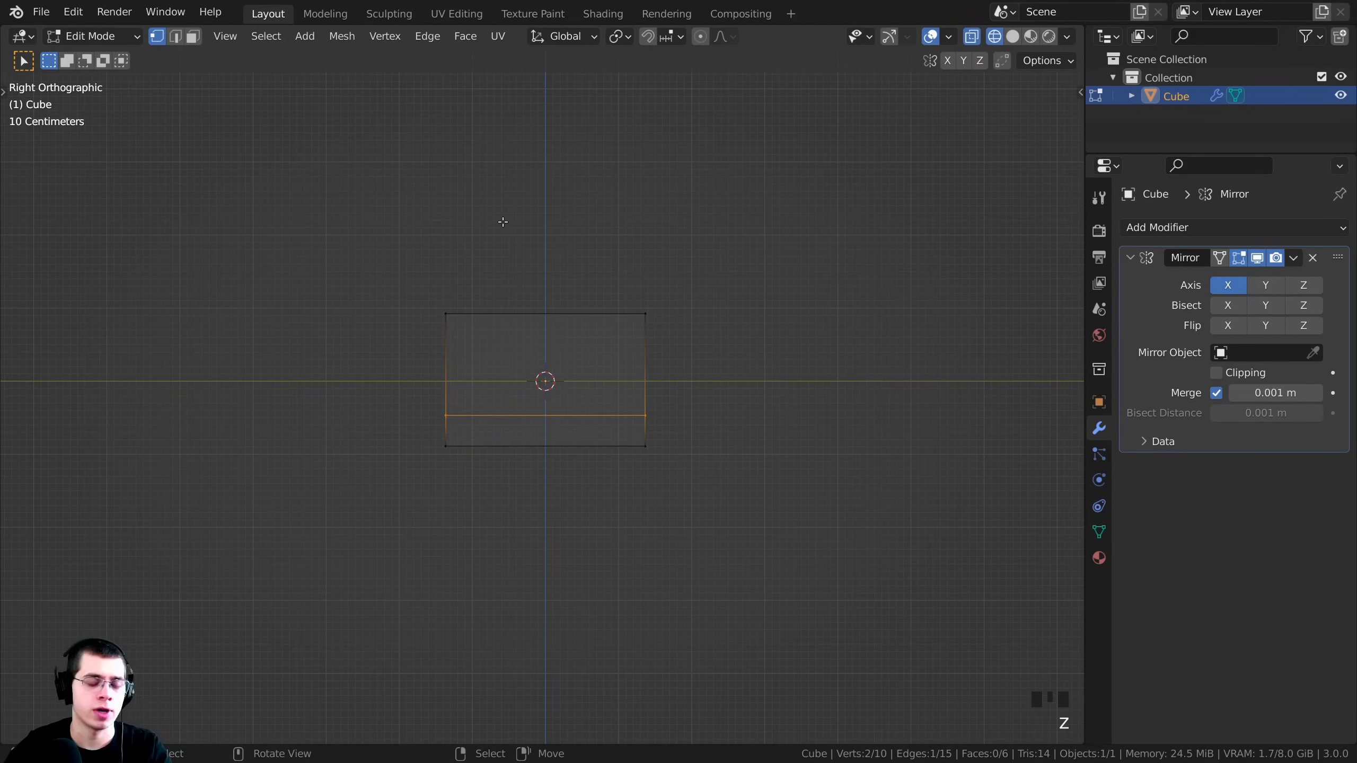
Select only the vertices at the body's front, negative Y end and move them outward along the Y axis.
{"action": "key", "text": "alt+a"}
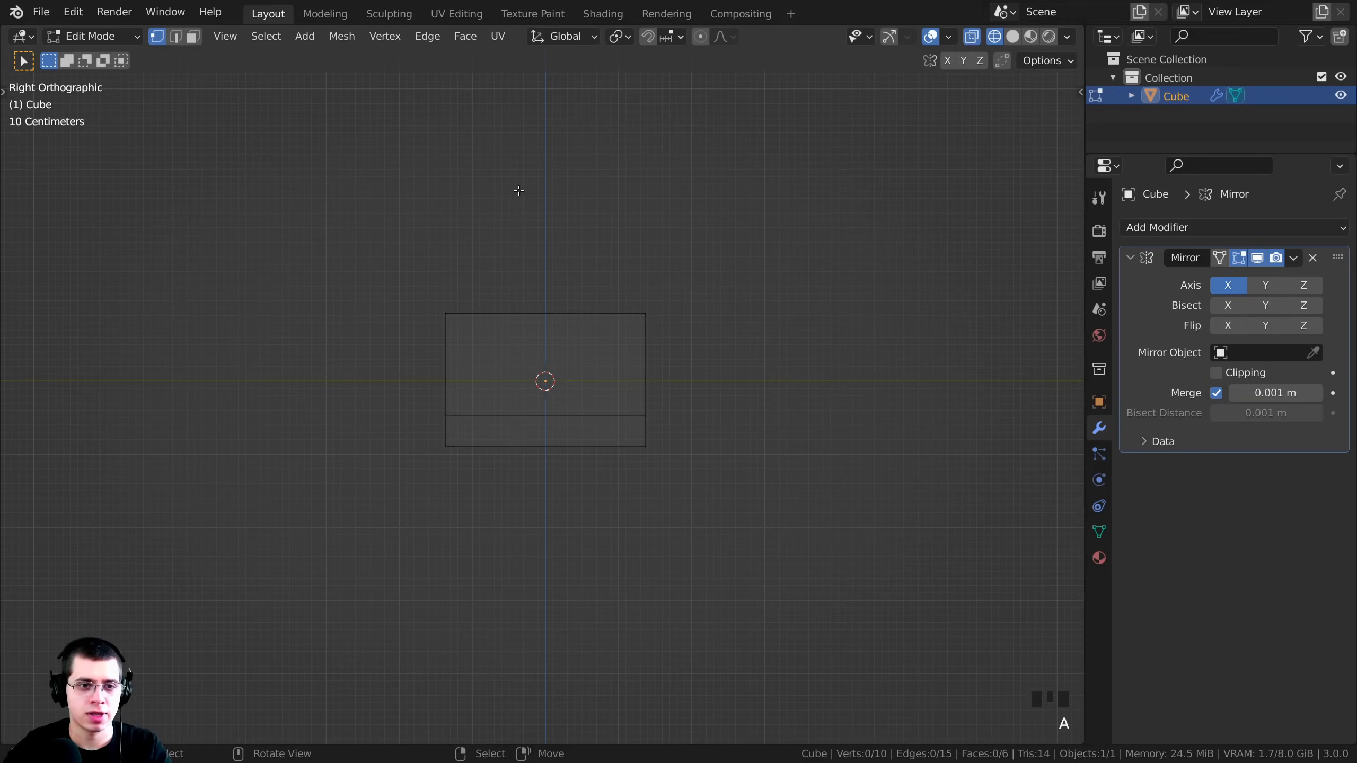
{"action": "left_click_drag", "start_coordinate": [519, 191], "coordinate": [404, 536]}
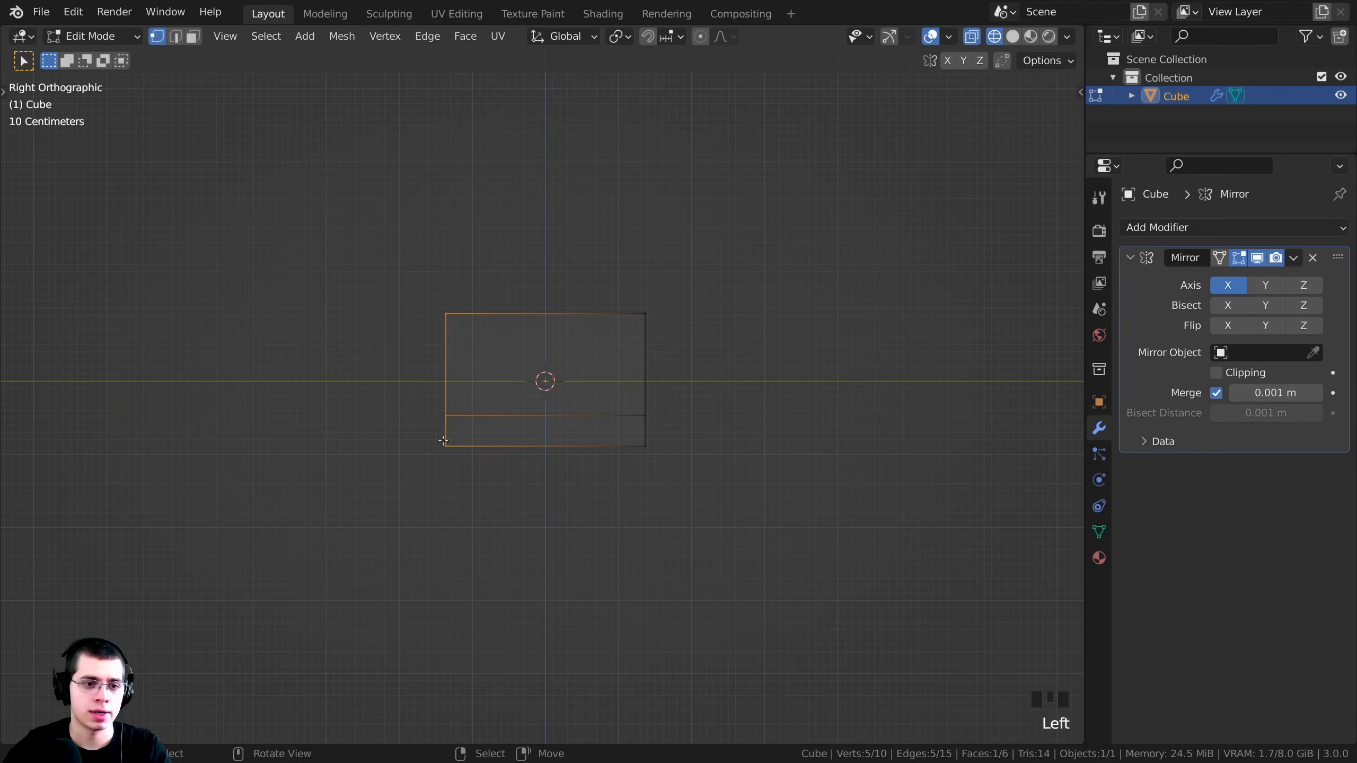
{"action": "middle_click_drag", "start_coordinate": [580, 195], "coordinate": [608, 224], "text": "shift"}
{"action": "scroll", "coordinate": [608, 223], "scroll_direction": "up", "scroll_amount": 1}
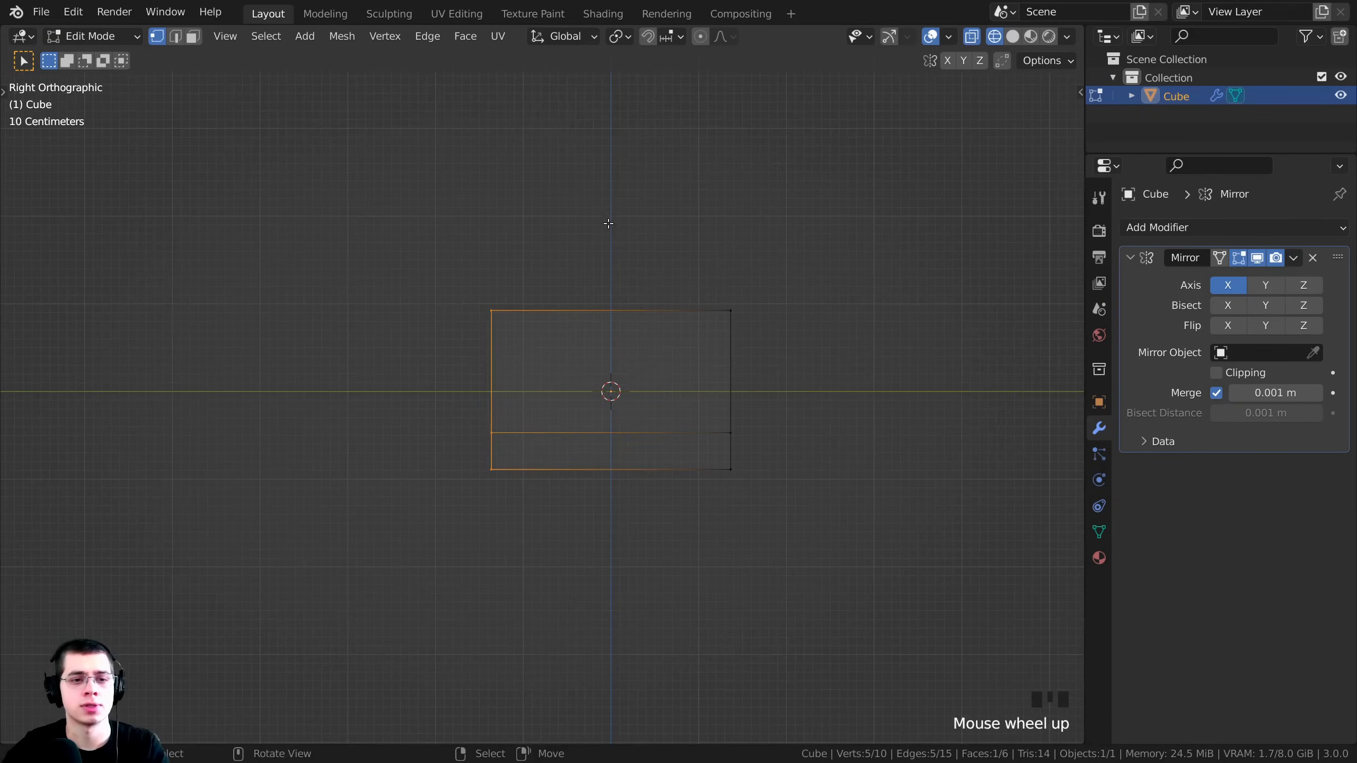
{"action": "key", "text": "g"}
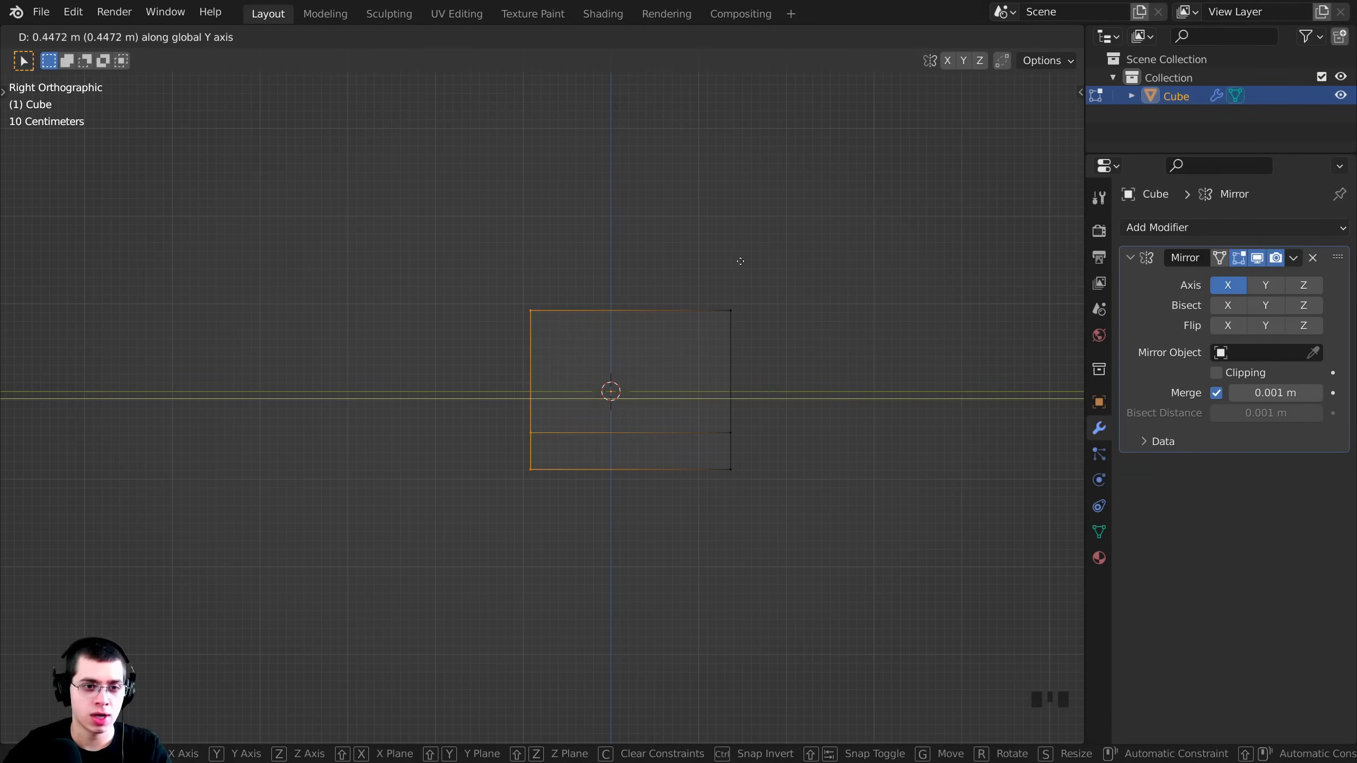
{"action": "left_click", "coordinate": [645, 257]}
{"action": "scroll", "coordinate": [539, 358], "scroll_direction": "down", "scroll_amount": 2}
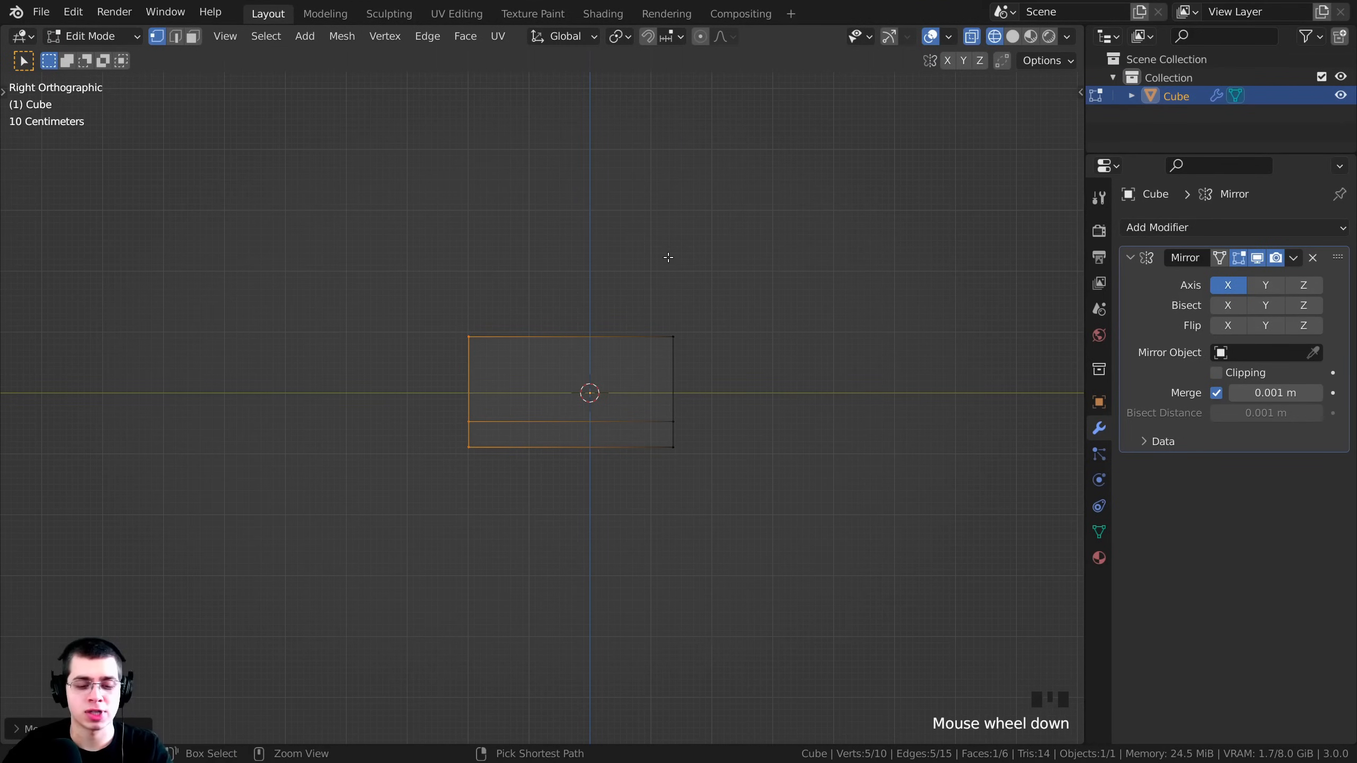
Invert the selection to the rear end's vertices and move them outward along the Y axis by about 1.65 m.
{"action": "key", "text": "ctrl+i"}
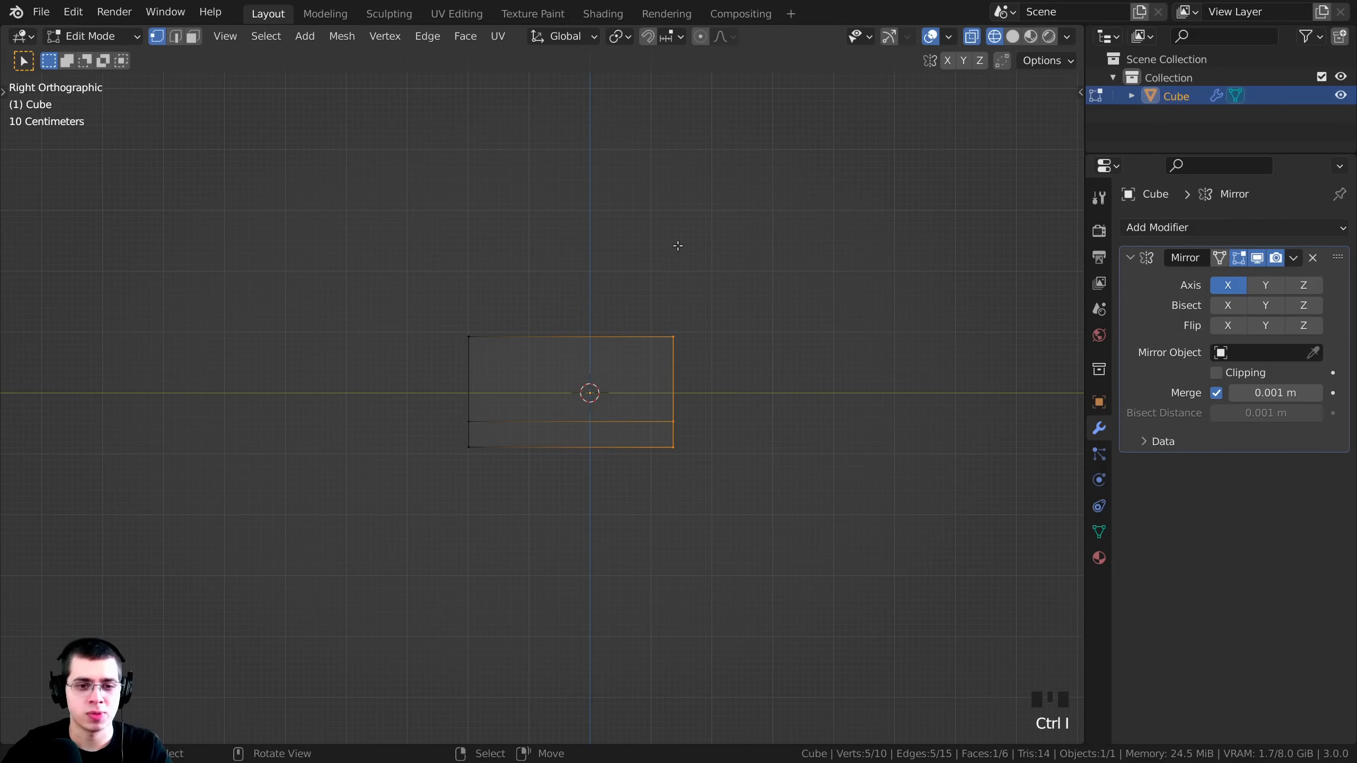
{"action": "key", "text": "g"}
{"action": "key", "text": "y"}
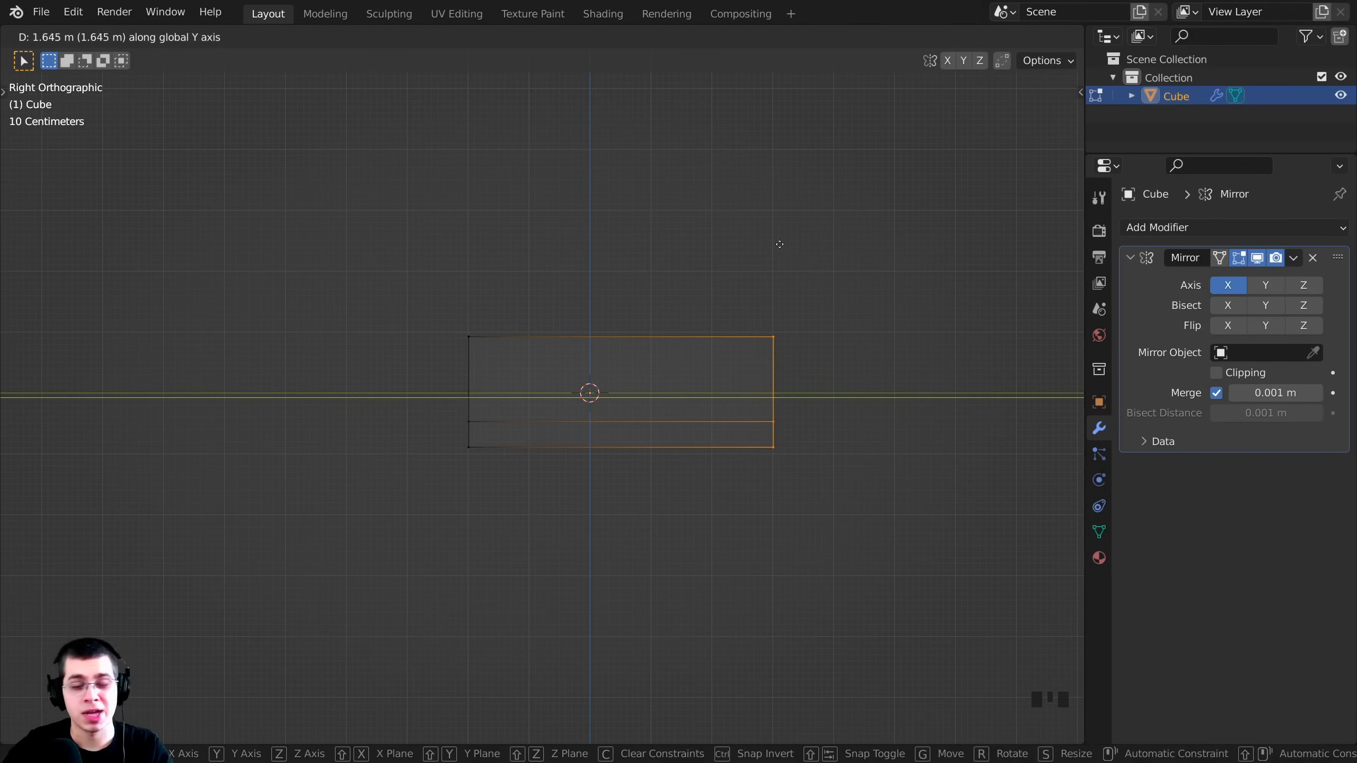
{"action": "left_click", "coordinate": [779, 244]}
Add one vertical loop cut across the body's length, slide it toward the rear end by about 0.39, and clear the selection.
{"action": "scroll", "coordinate": [649, 323], "scroll_direction": "up", "scroll_amount": 1}
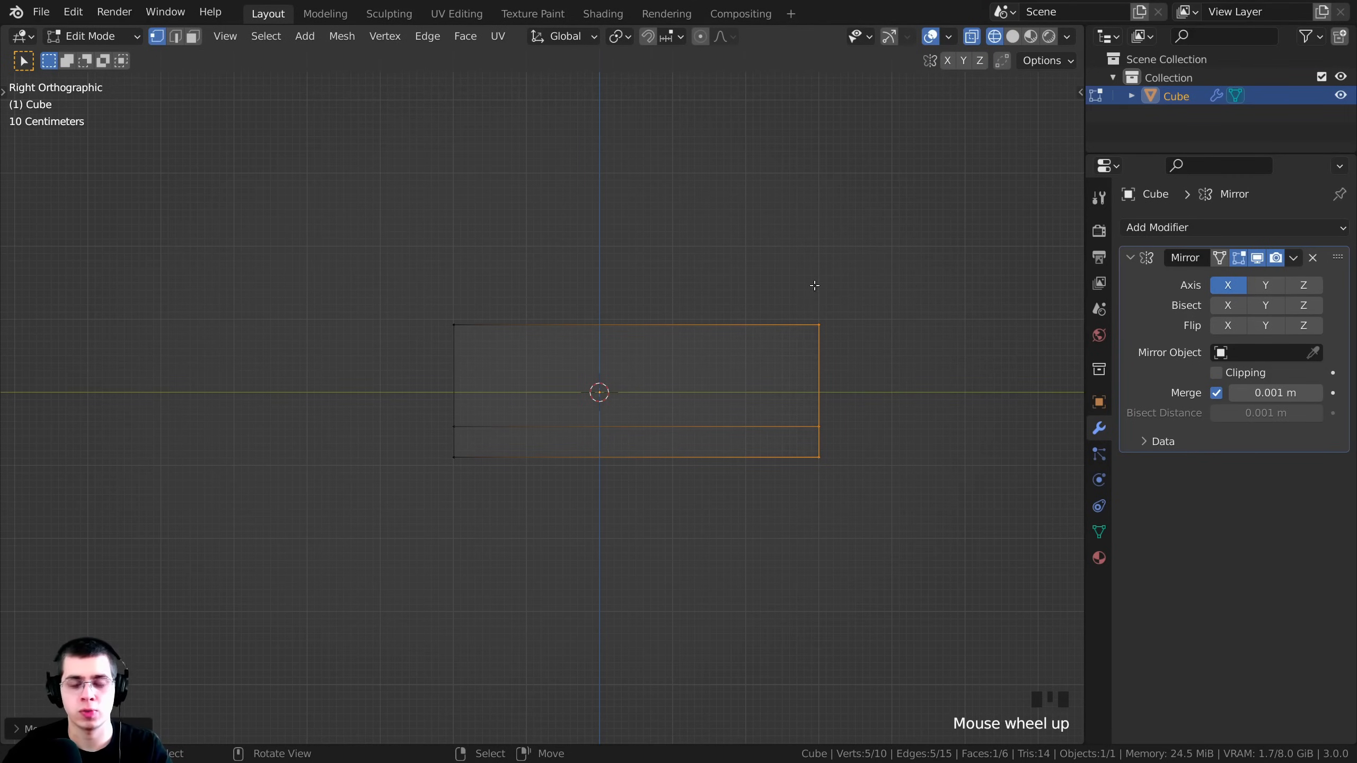
{"action": "middle_click_drag", "start_coordinate": [632, 274], "coordinate": [630, 272], "text": "shift"}
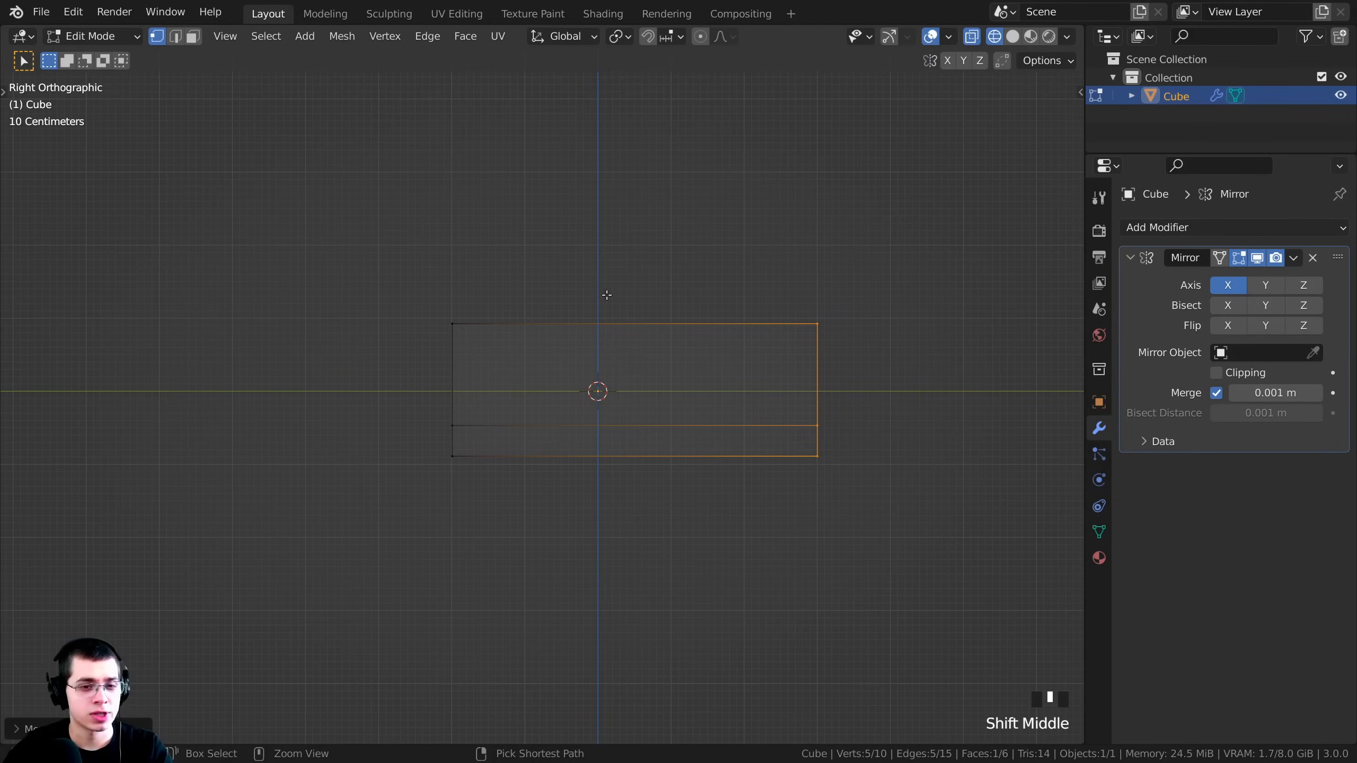
{"action": "key", "text": "ctrl+r"}
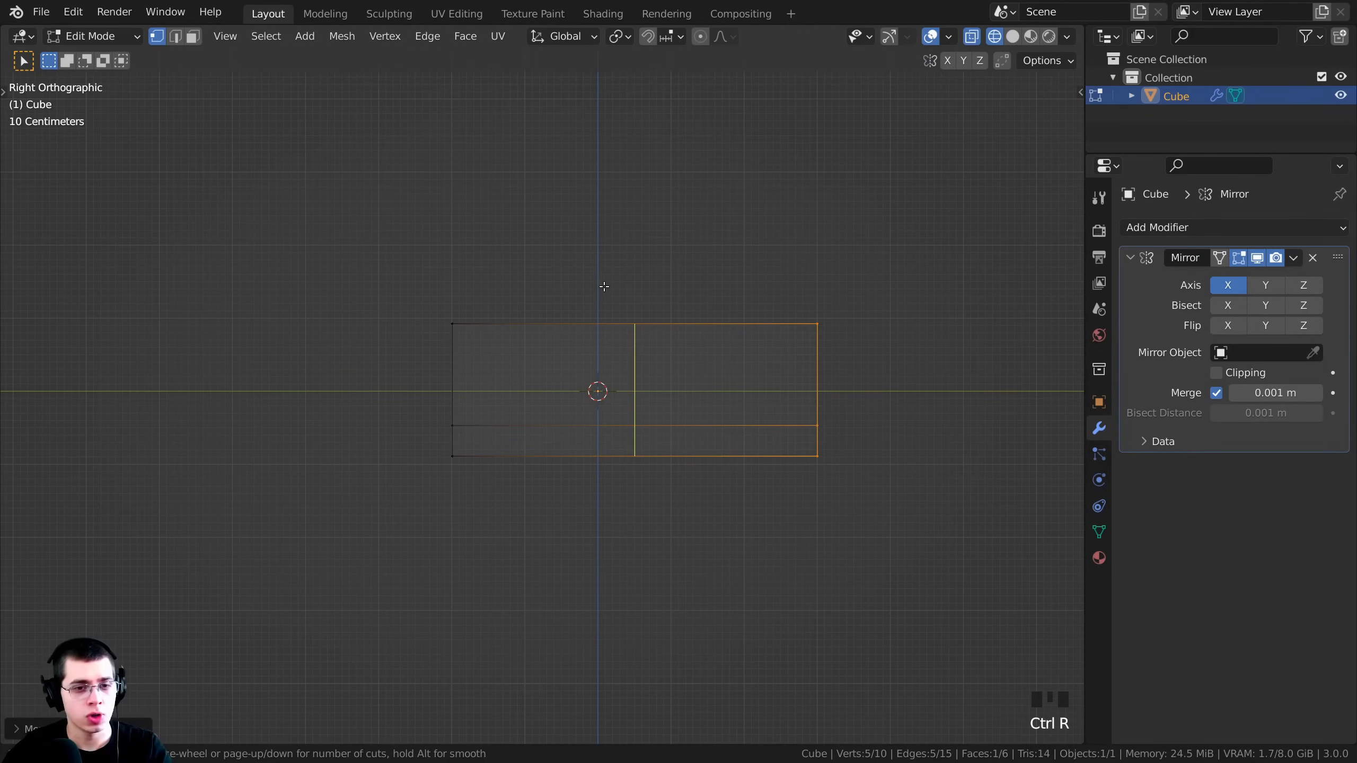
{"action": "left_click", "coordinate": [631, 346]}
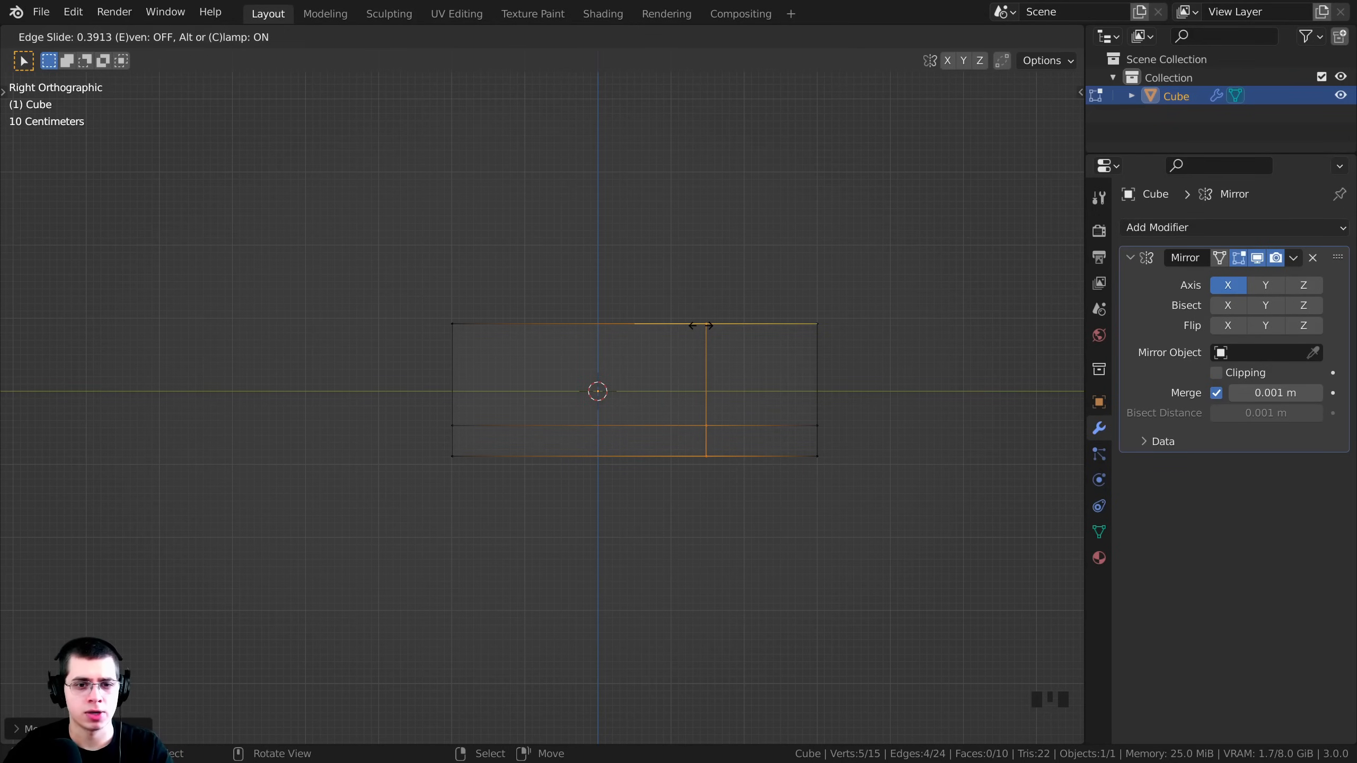
{"action": "left_click", "coordinate": [705, 324]}
{"action": "middle_click_drag", "start_coordinate": [767, 437], "coordinate": [763, 430], "text": "shift"}
{"action": "key", "text": "b"}
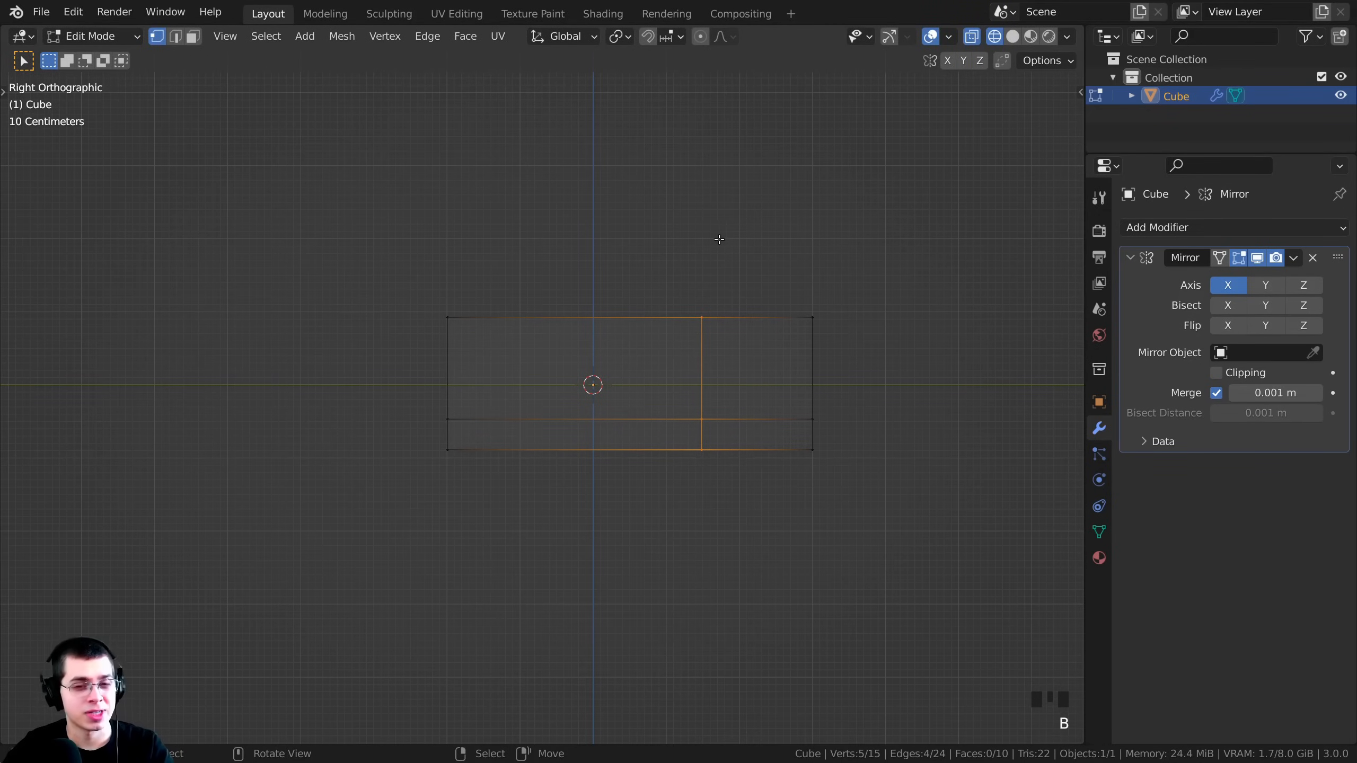
{"action": "key", "text": "a"}
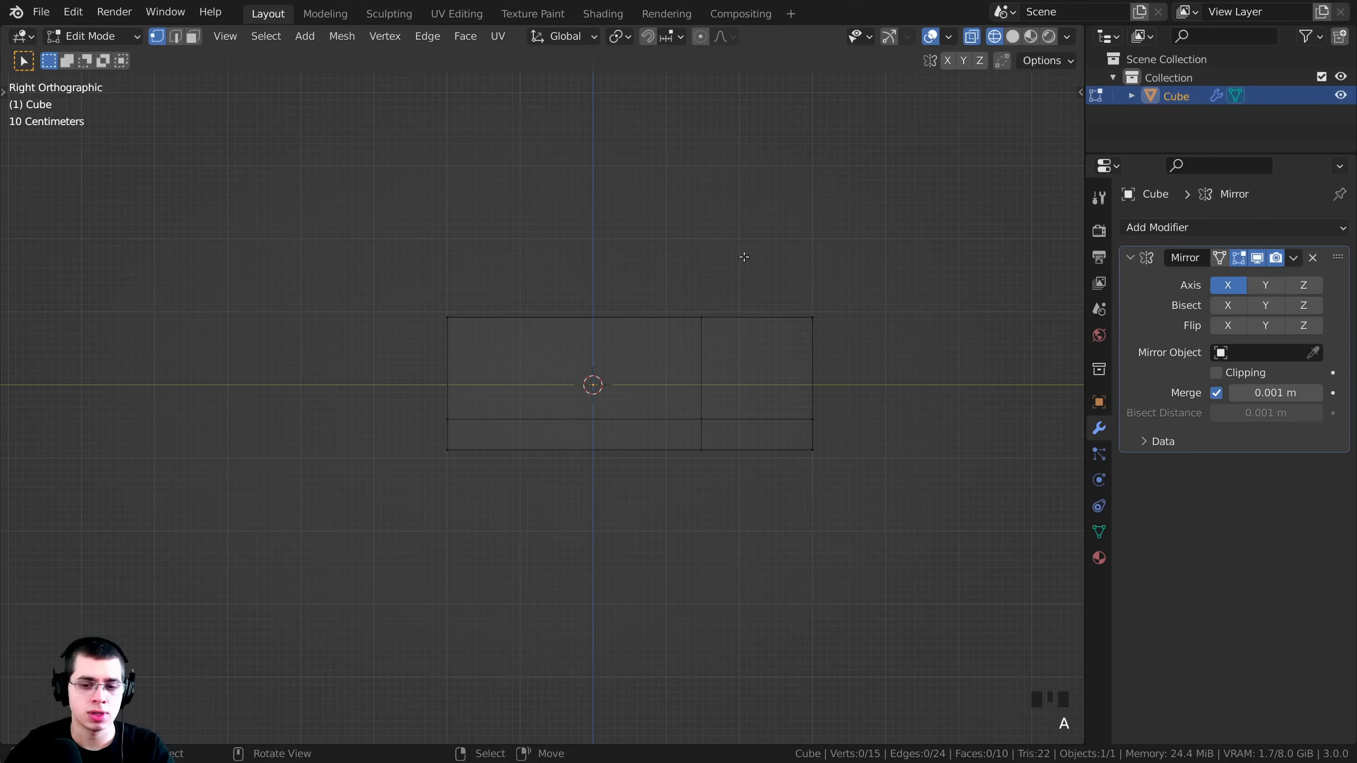
{"action": "key", "text": "b"}
{"action": "left_click_drag", "start_coordinate": [744, 236], "coordinate": [887, 542]}
{"action": "key", "text": "b"}
{"action": "left_click_drag", "start_coordinate": [748, 514], "coordinate": [678, 235]}
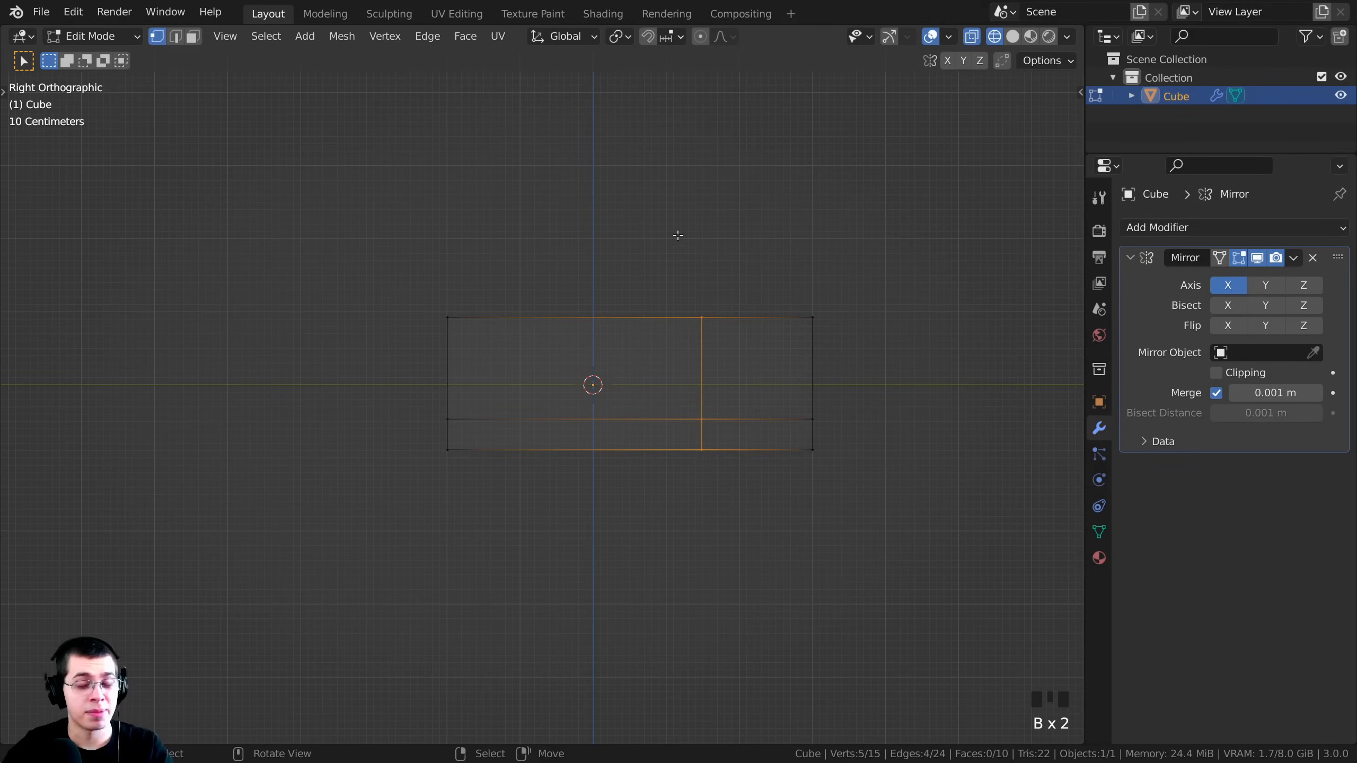
{"action": "left_click", "coordinate": [678, 236]}
Select the three lower vertices at the body's rear end and raise them along the Z axis until they straddle the Y axis line.
{"action": "scroll", "coordinate": [748, 374], "scroll_direction": "up", "scroll_amount": 2}
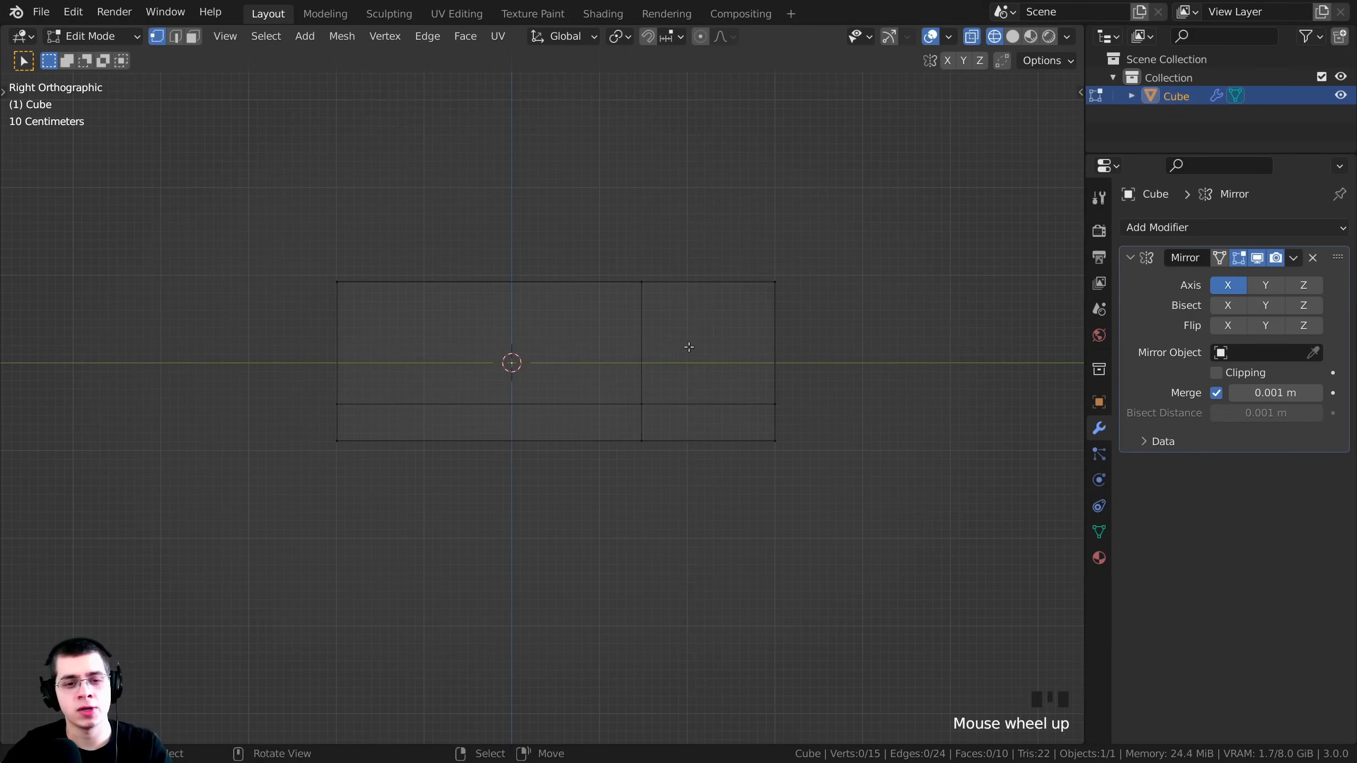
{"action": "left_click_drag", "start_coordinate": [726, 364], "coordinate": [839, 514]}
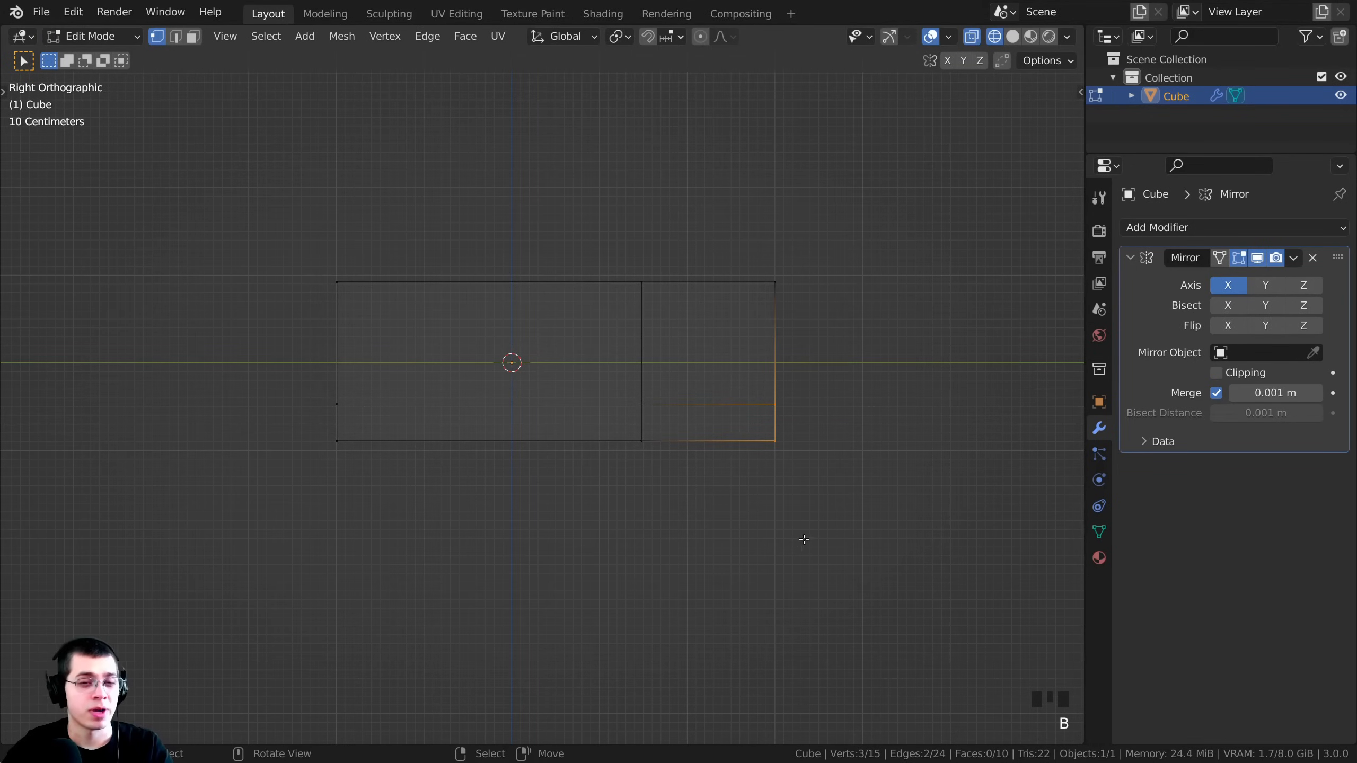
{"action": "key", "text": "g"}
{"action": "key", "text": "z"}
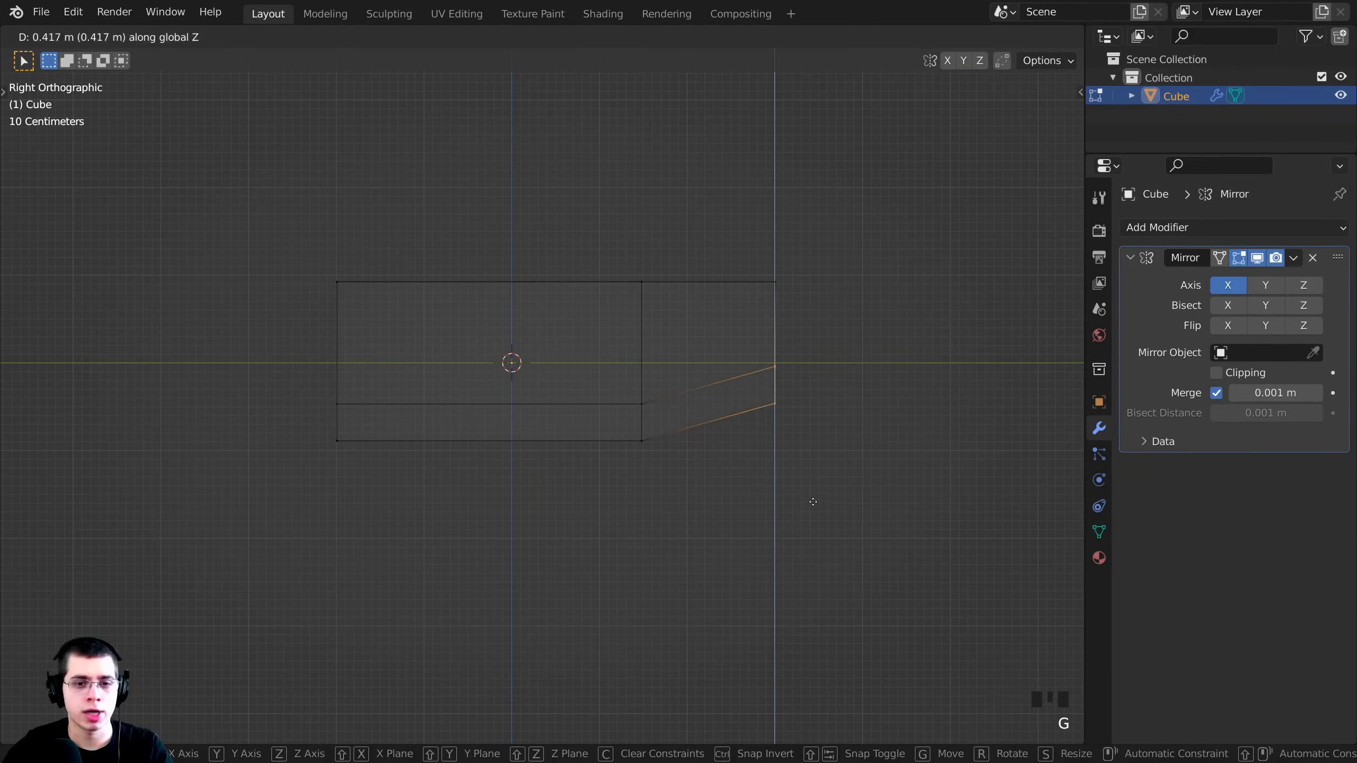
{"action": "left_click", "coordinate": [814, 472]}
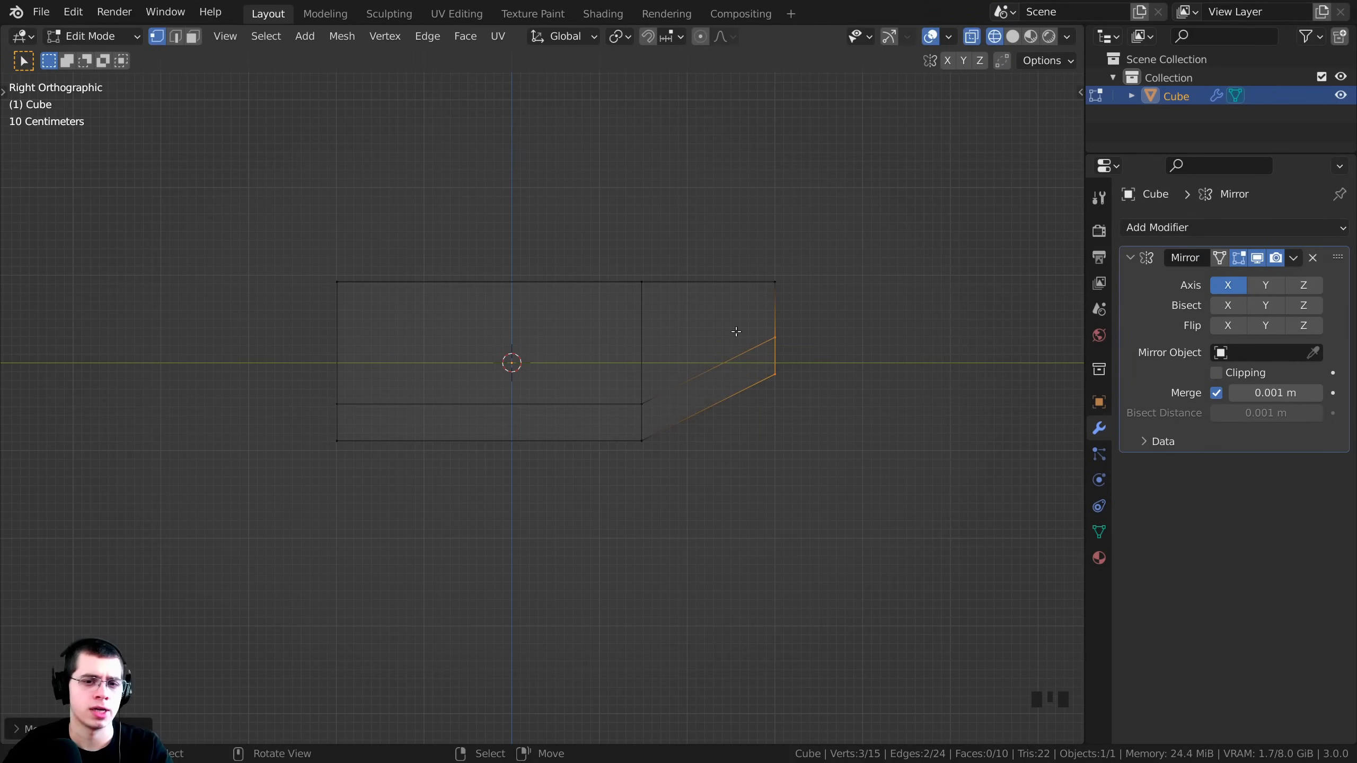
Select all vertices at the body's rear end and move them inward along the Y axis to shorten the sloped rear section.
{"action": "key", "text": "b"}
{"action": "left_click_drag", "start_coordinate": [743, 168], "coordinate": [832, 457]}
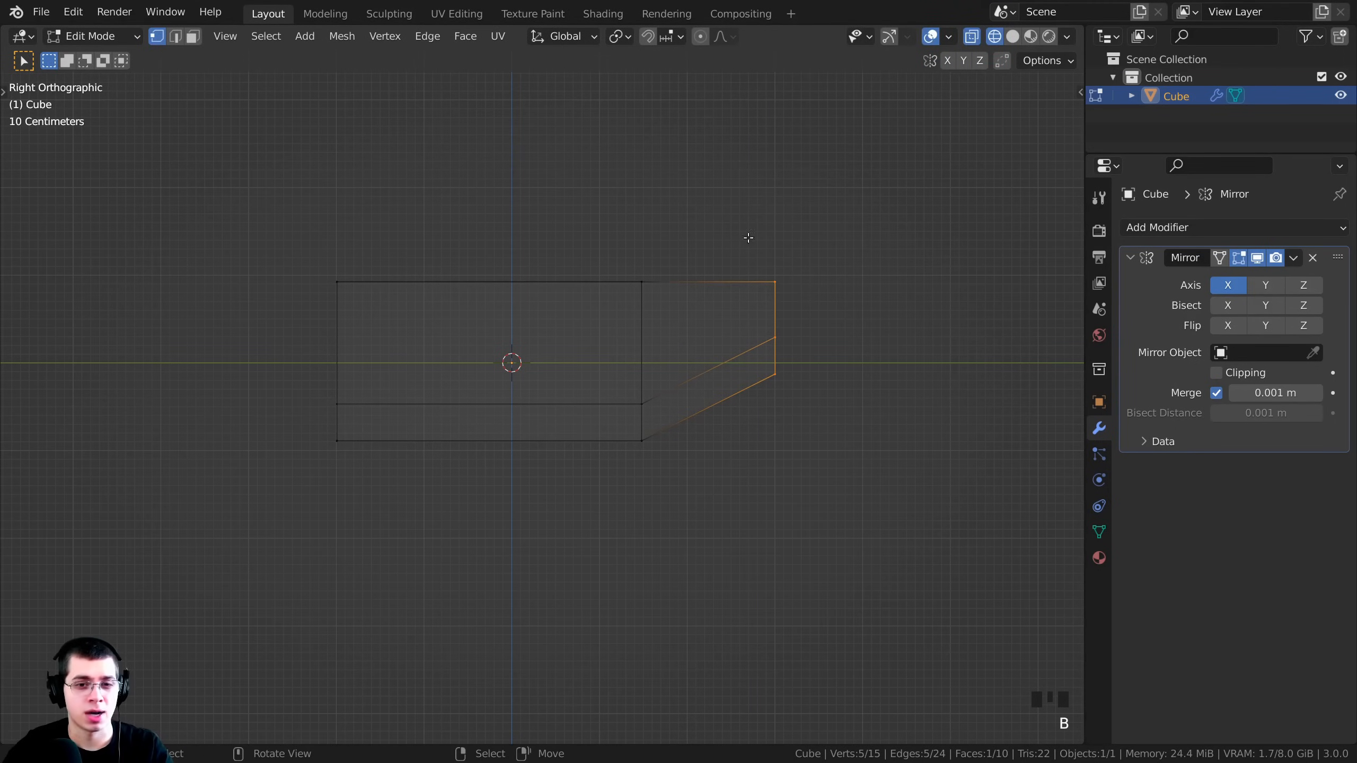
{"action": "key", "text": "g"}
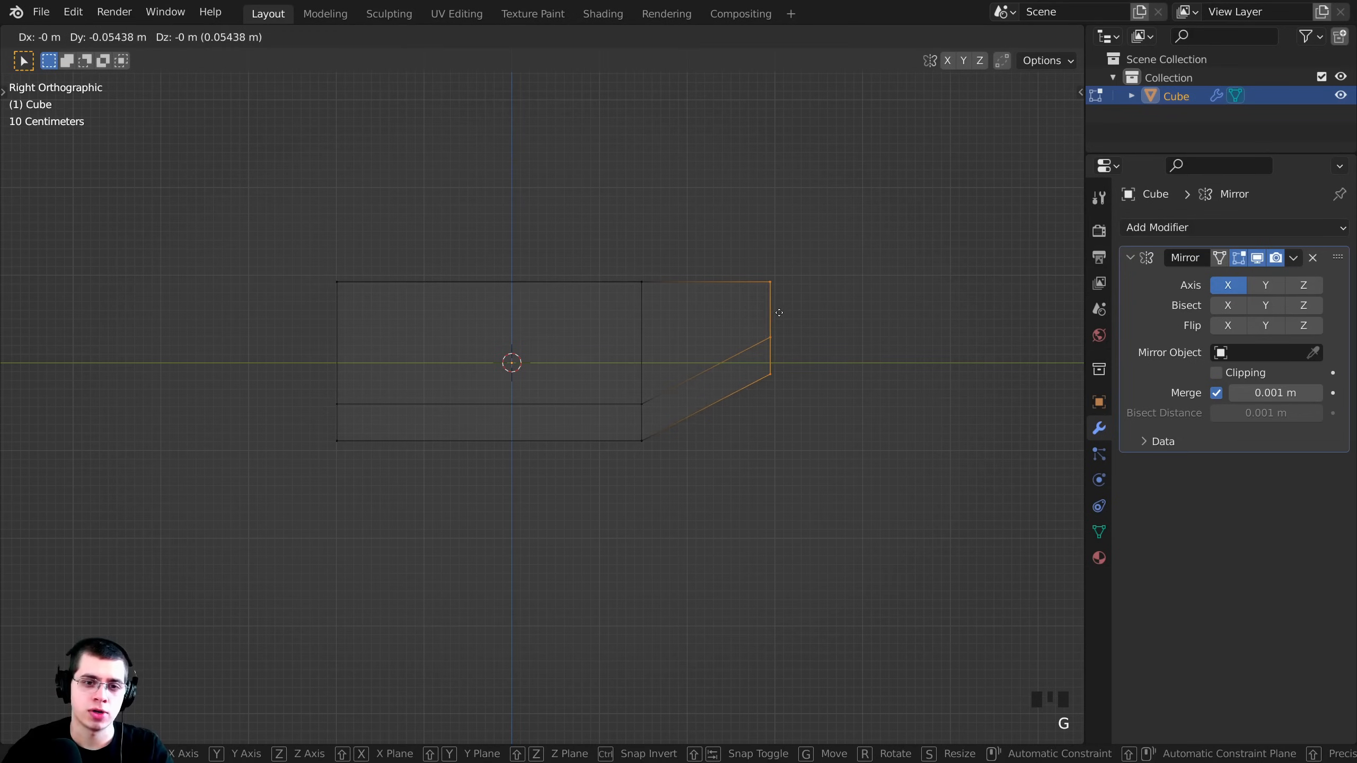
{"action": "key", "text": "y"}
{"action": "left_click", "coordinate": [733, 308]}
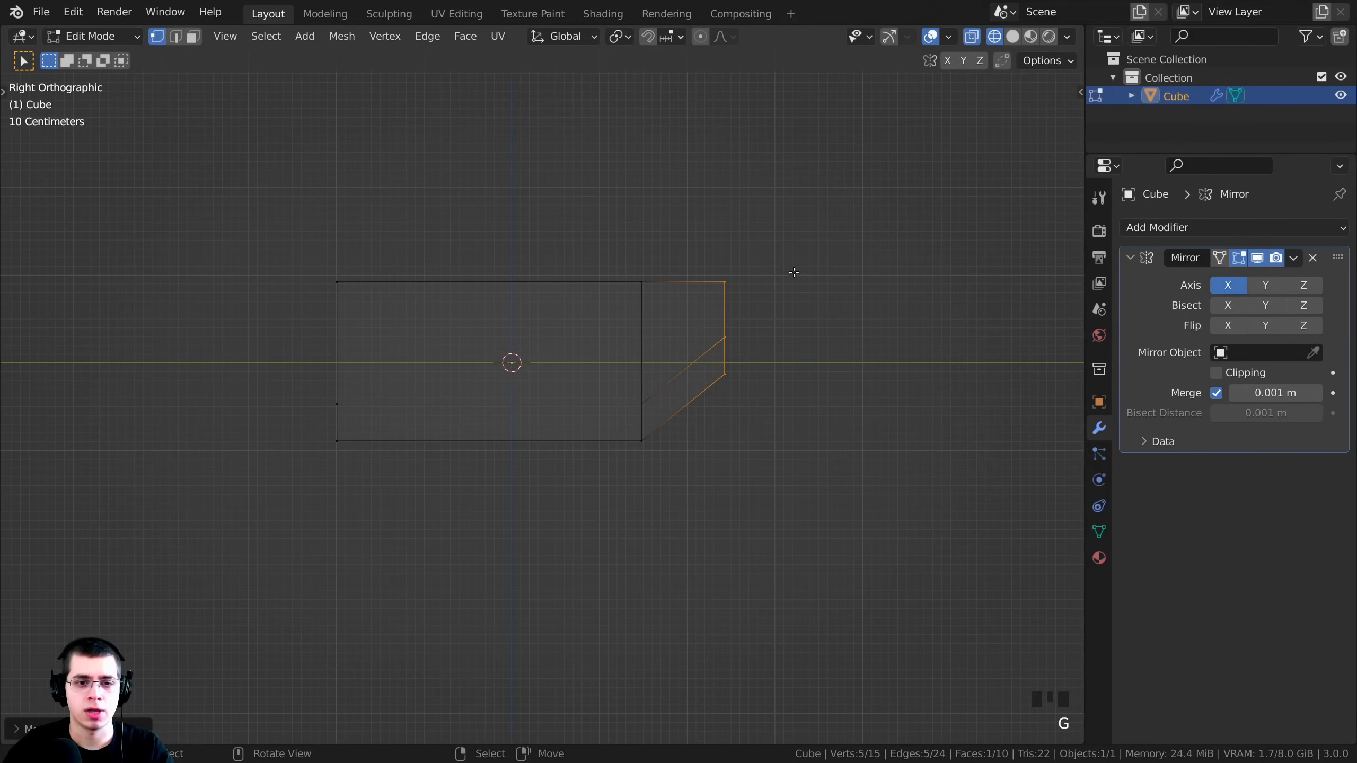
Deselect the two upper vertices of the rear end so that only its three lower vertices stay selected.
{"action": "mouse_move", "coordinate": [736, 334]}
{"action": "middle_mouse_down"}
{"action": "mouse_move", "coordinate": [663, 342]}
{"action": "mouse_move", "coordinate": [794, 348]}
{"action": "mouse_move", "coordinate": [708, 381]}
{"action": "mouse_move", "coordinate": [578, 333]}
{"action": "mouse_move", "coordinate": [545, 420]}
{"action": "middle_mouse_up"}
{"action": "scroll", "coordinate": [707, 382], "scroll_direction": "down", "scroll_amount": 1}
{"action": "middle_click_drag", "start_coordinate": [545, 420], "coordinate": [567, 482], "text": "shift"}
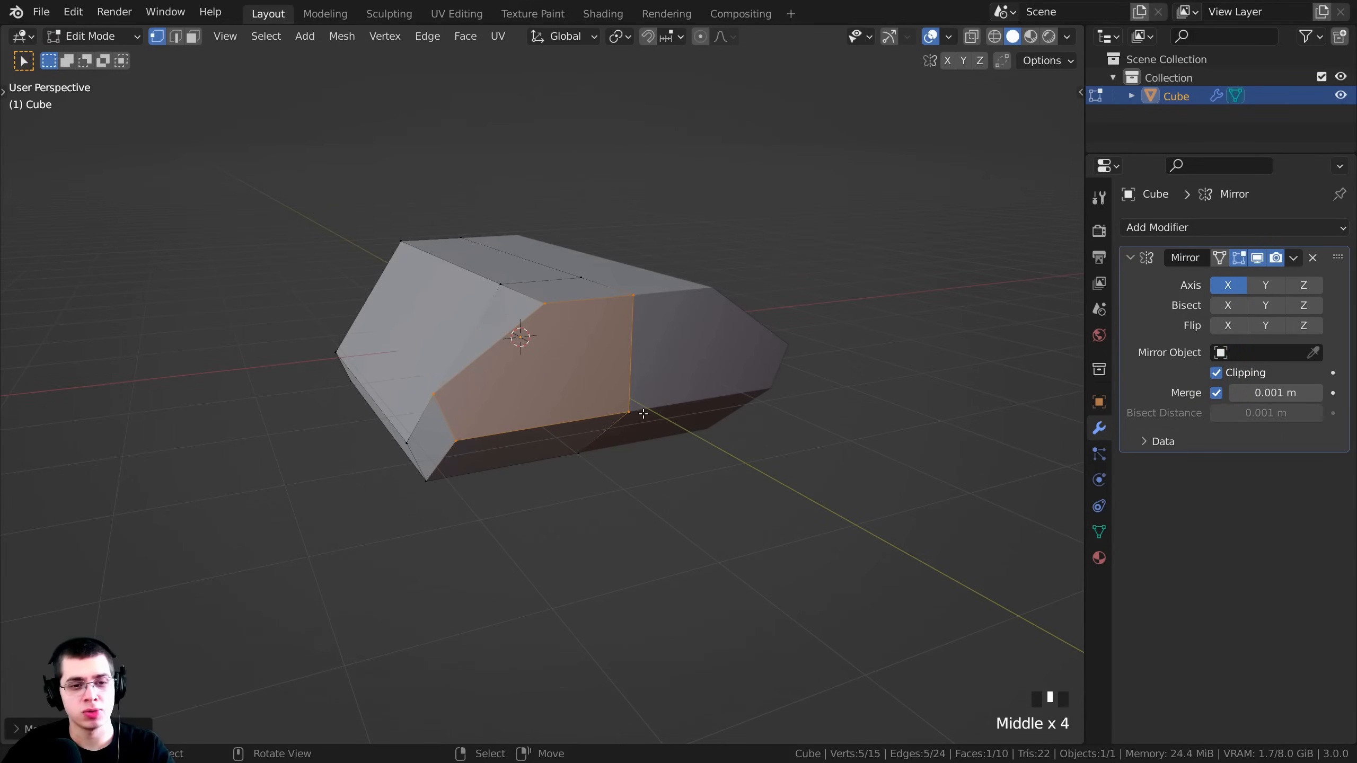
{"action": "middle_click_drag", "start_coordinate": [646, 378], "coordinate": [534, 337]}
{"action": "scroll", "coordinate": [507, 321], "scroll_direction": "up", "scroll_amount": 1}
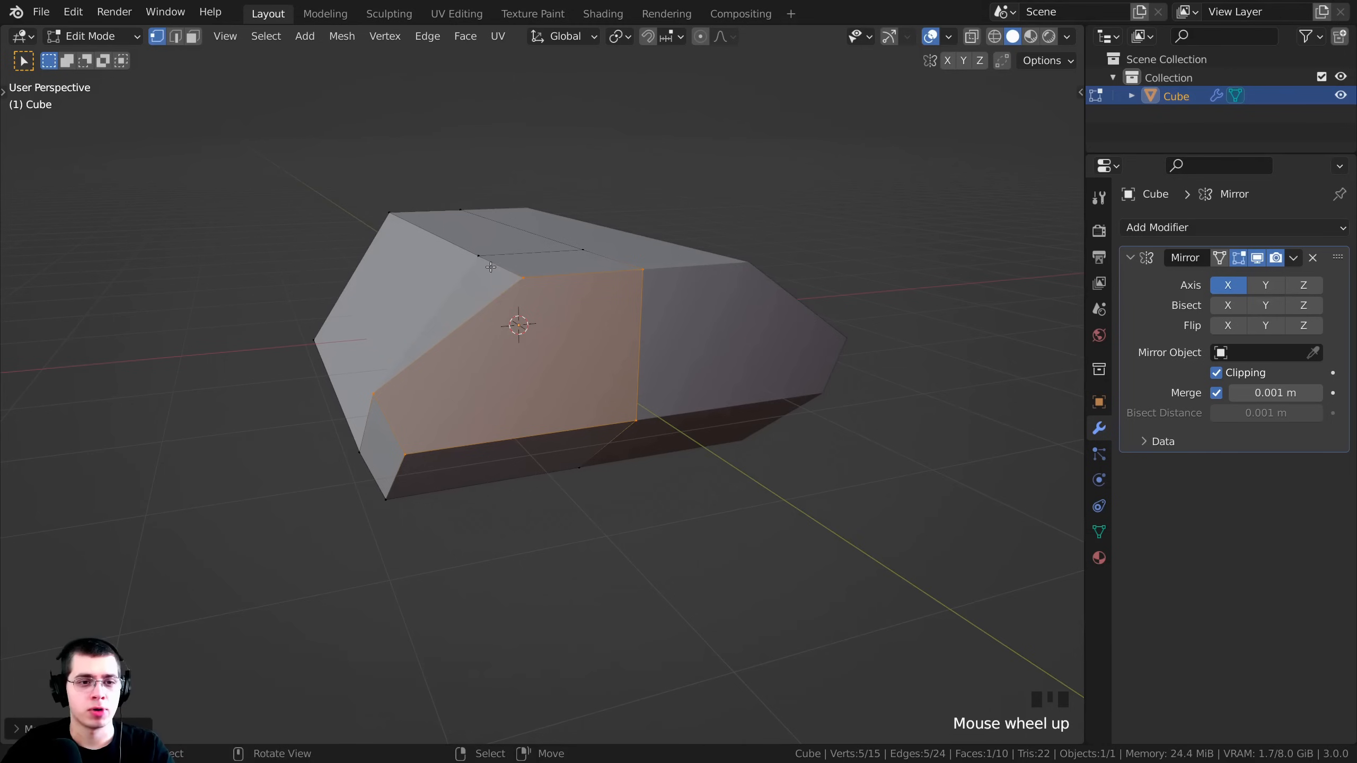
{"action": "right_click", "coordinate": [522, 277], "text": "shift"}
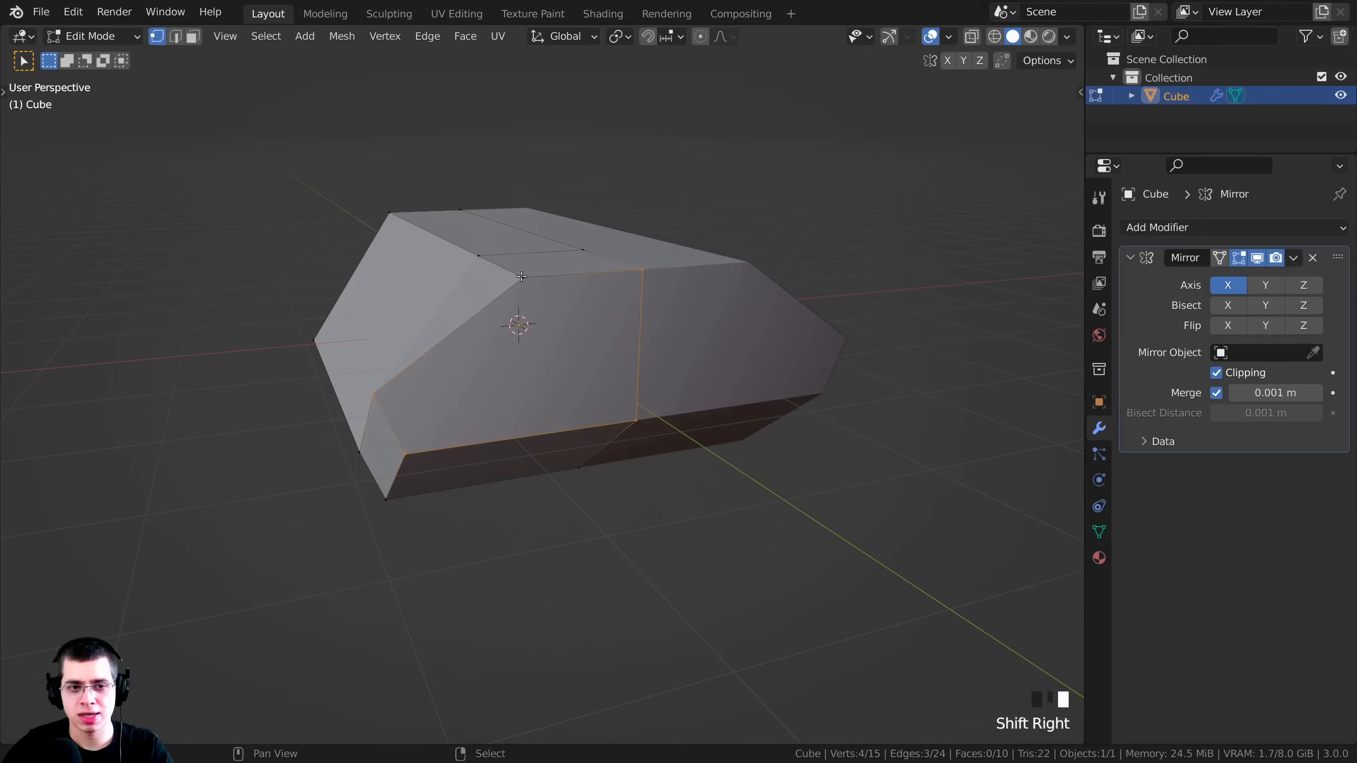
{"action": "right_click", "coordinate": [647, 271], "text": "shift"}
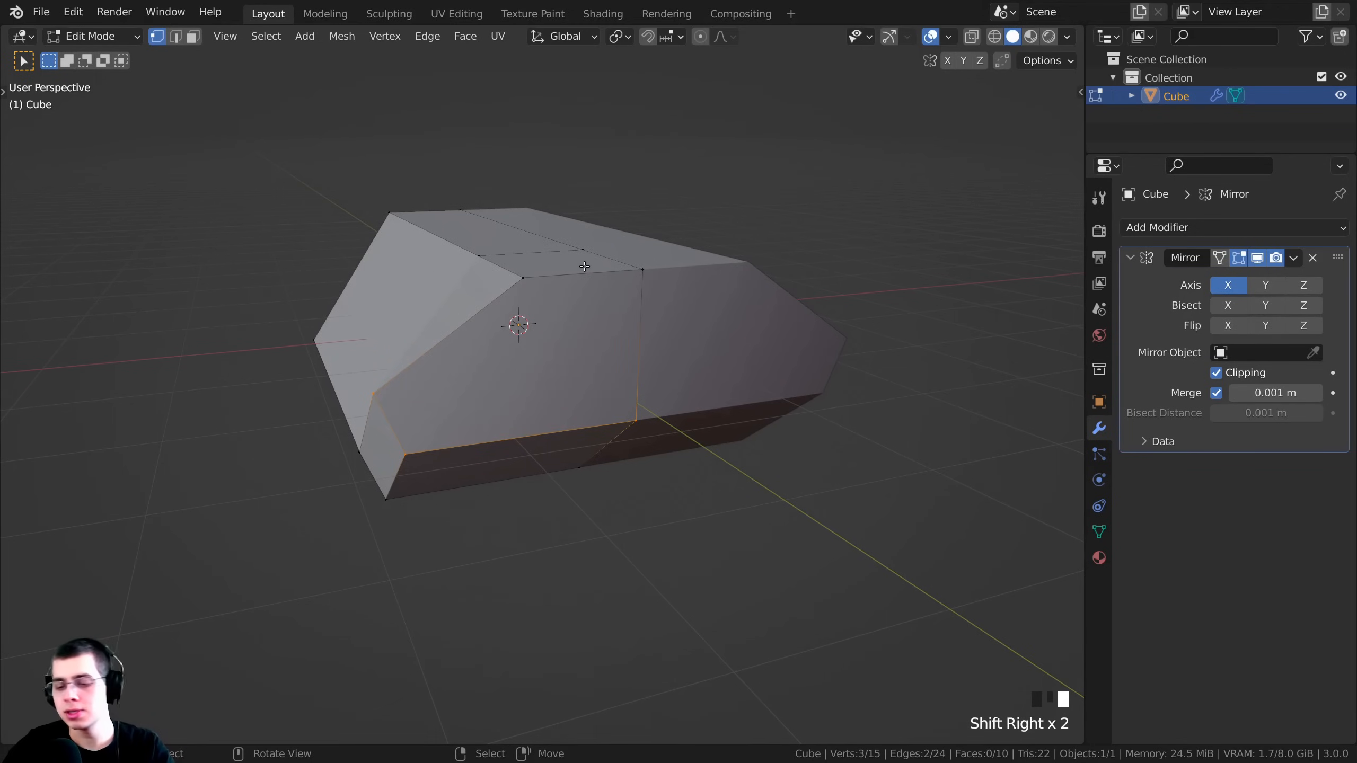
In the top view, move the lower rear vertices inward along the X axis to taper the rear, keeping the Mirror modifier's clipping on.
{"action": "key", "text": "KP_7"}
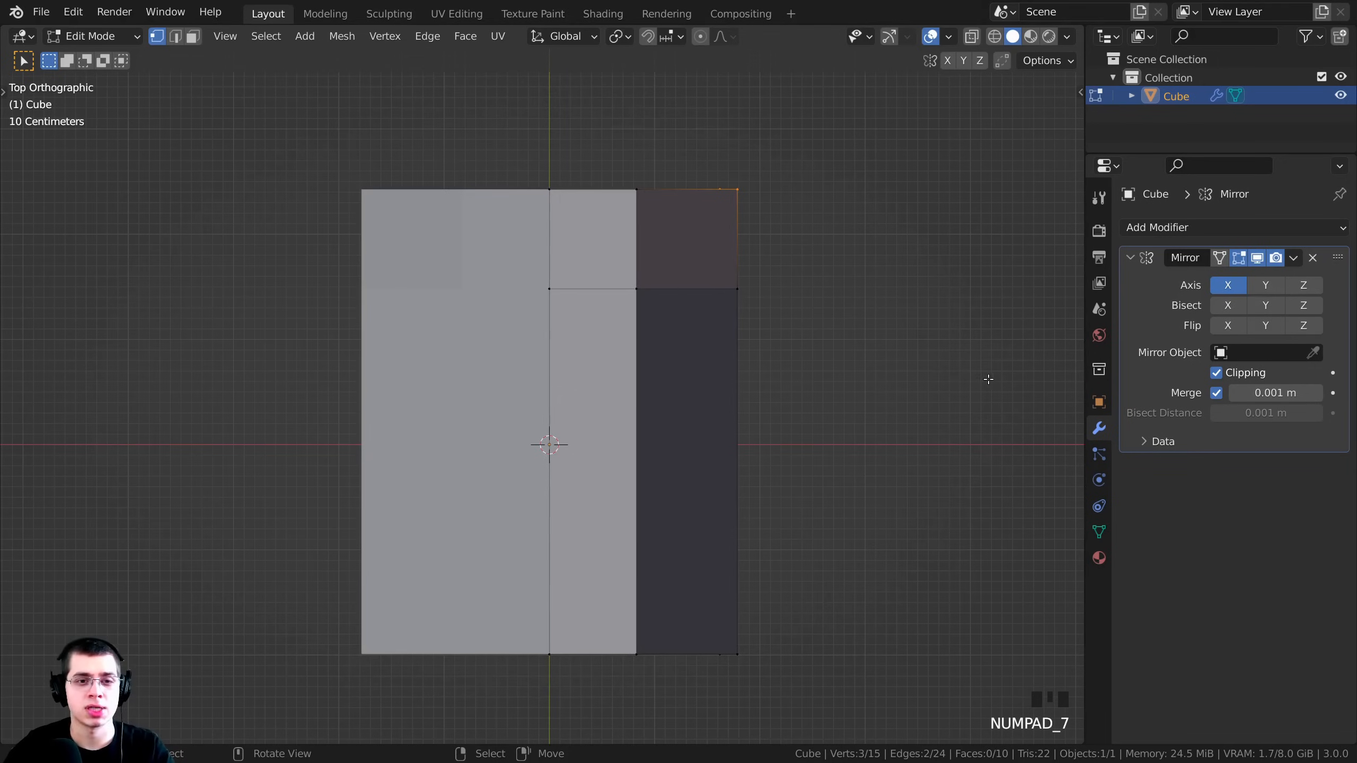
{"action": "middle_click_drag", "start_coordinate": [843, 170], "coordinate": [852, 240], "text": "shift"}
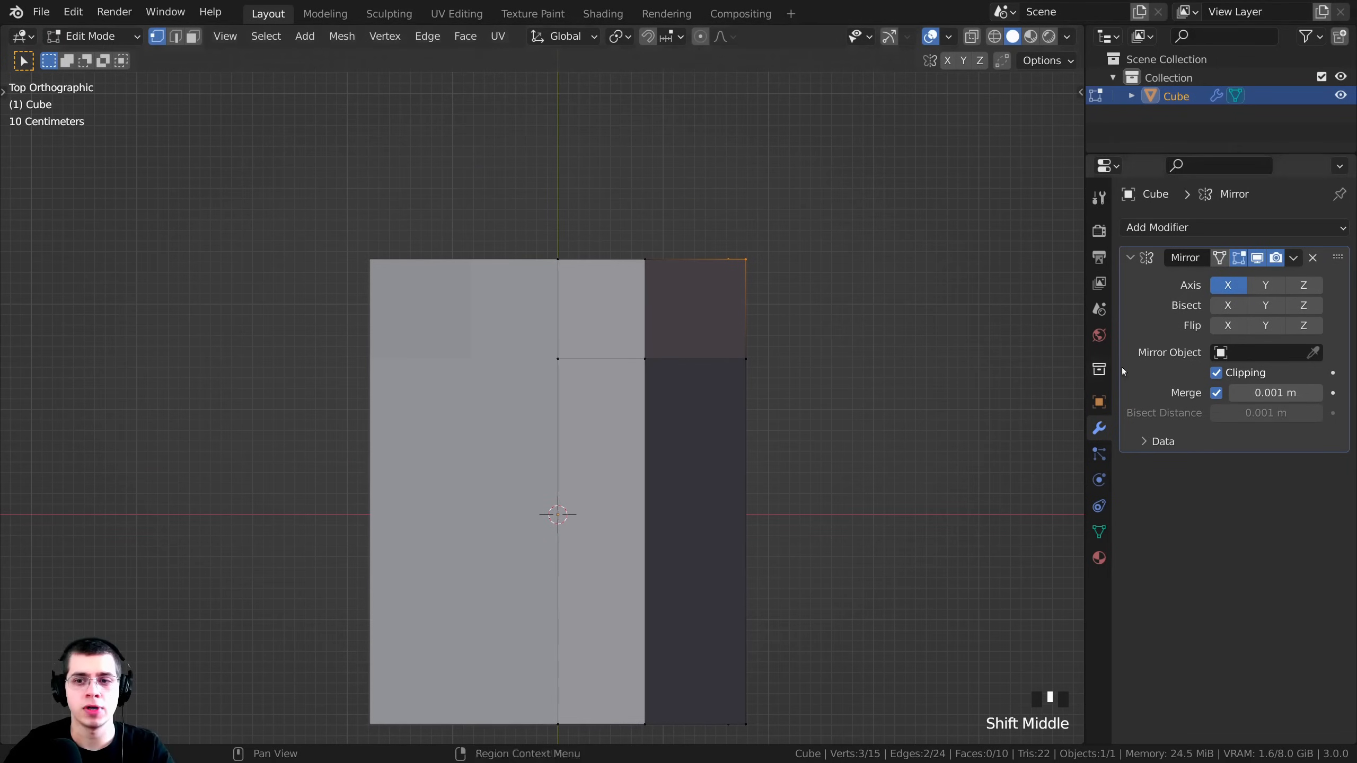
{"action": "left_click", "coordinate": [1217, 372]}
{"action": "left_click", "coordinate": [1217, 373]}
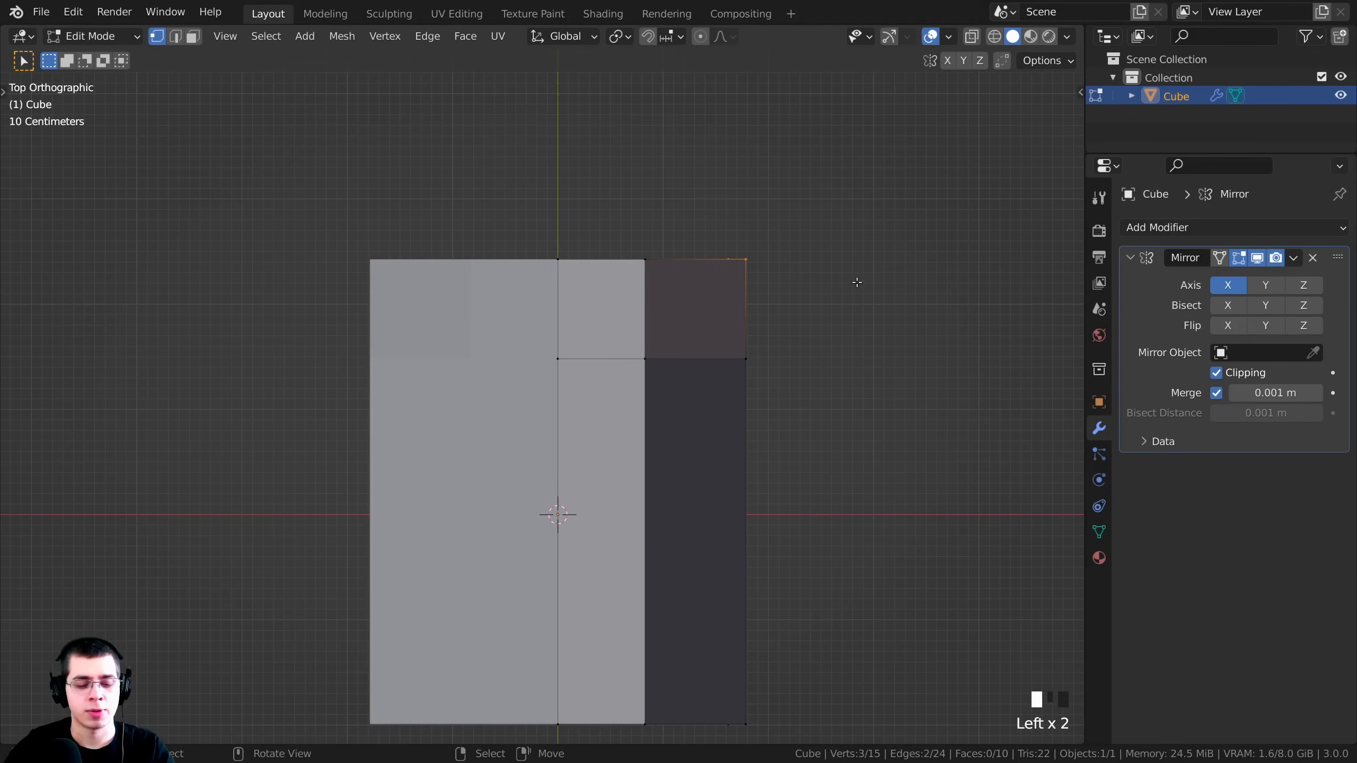
{"action": "key", "text": "g"}
{"action": "key", "text": "x"}
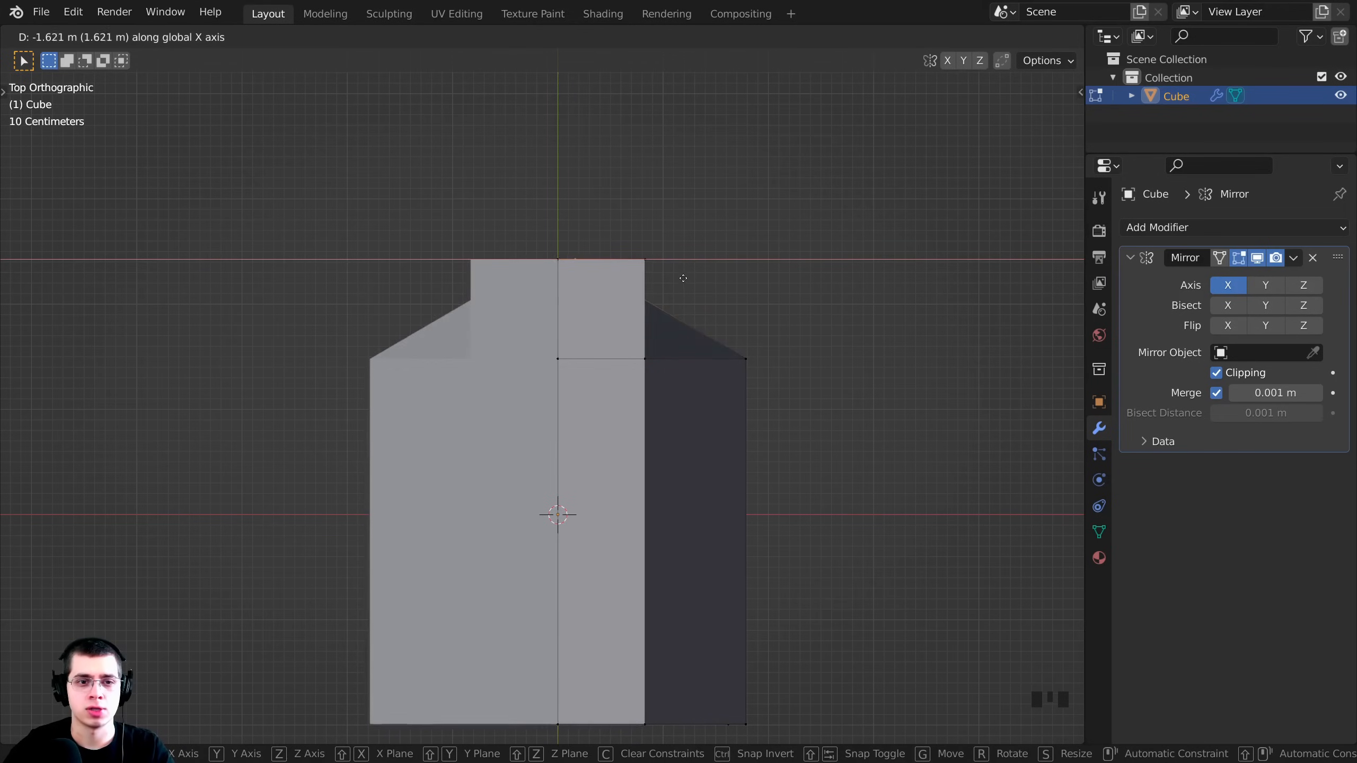
{"action": "left_click", "coordinate": [769, 257]}
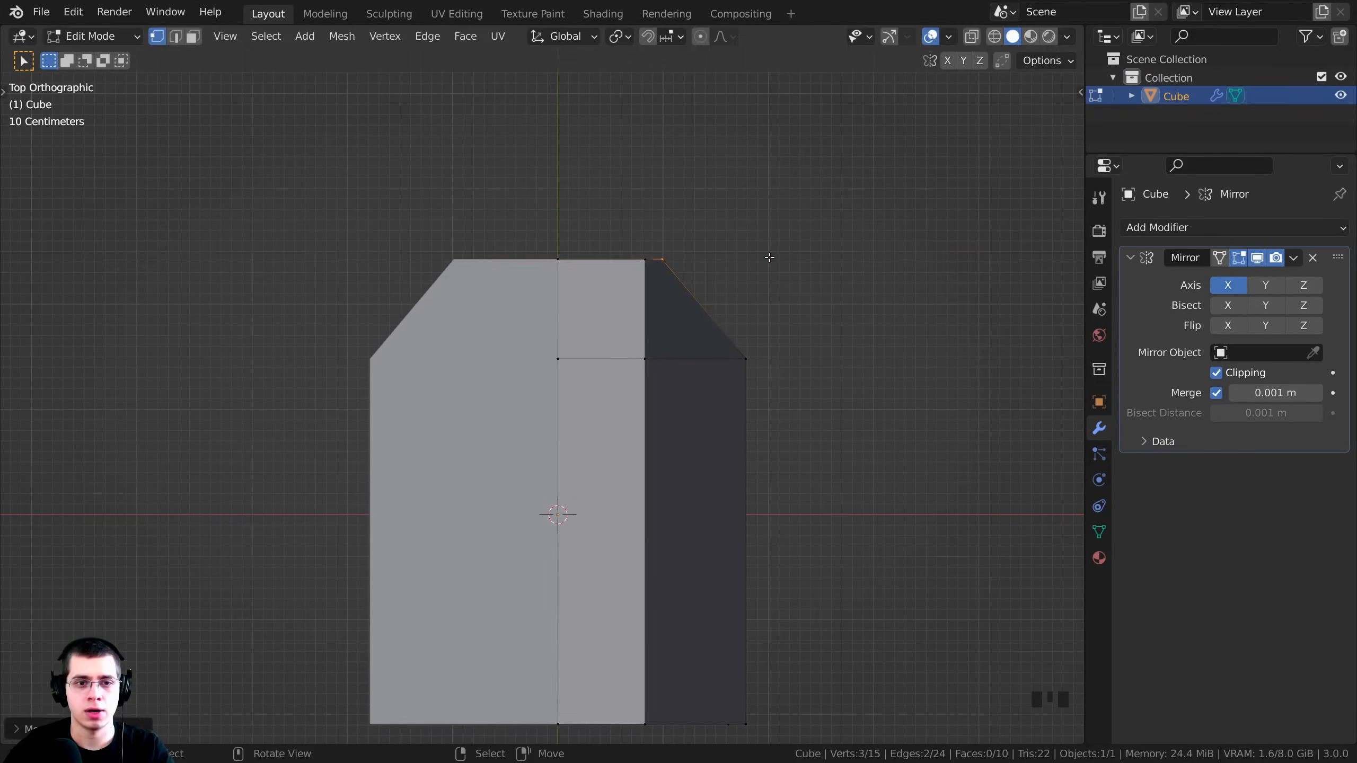
Select all five vertices of the body's narrowed rear end face.
{"action": "scroll", "coordinate": [770, 257], "scroll_direction": "down", "scroll_amount": 5}
{"action": "middle_click_drag", "start_coordinate": [759, 390], "coordinate": [612, 291]}
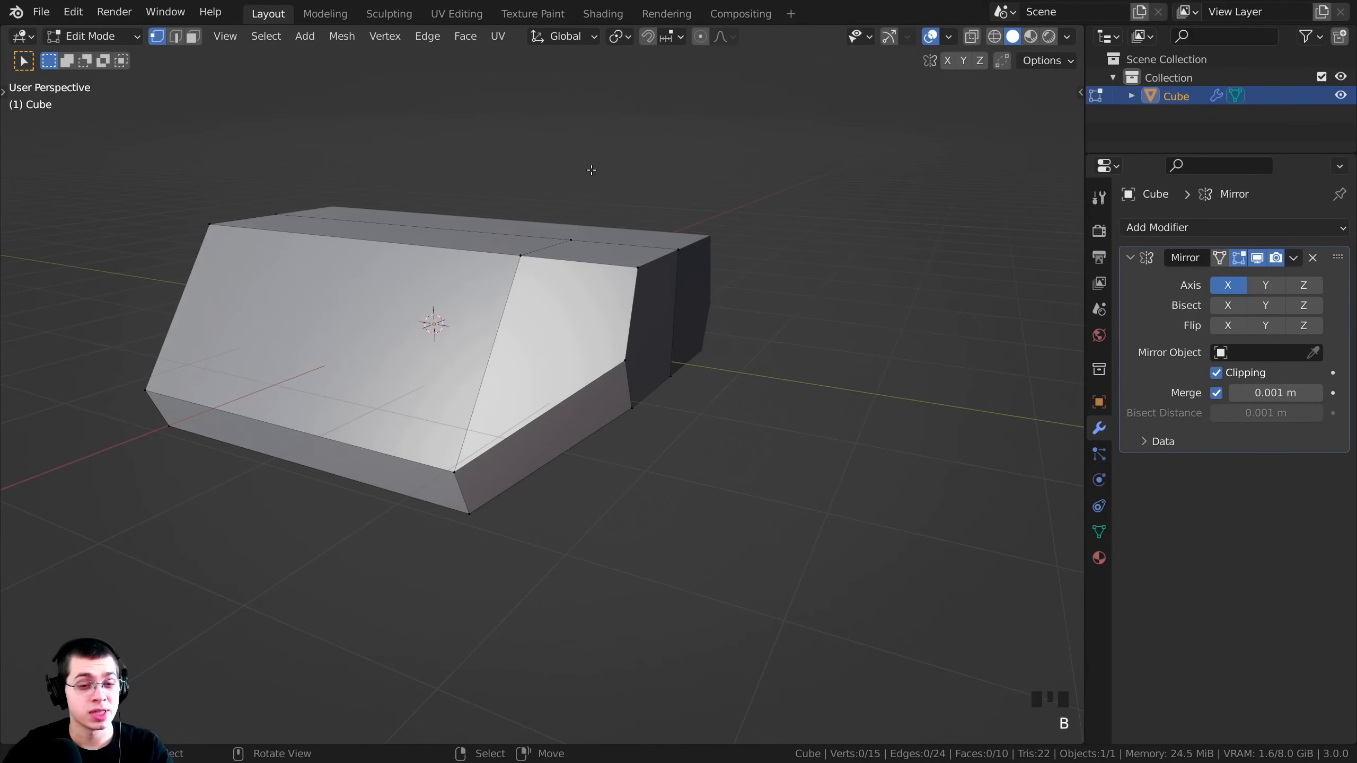
{"action": "key", "text": "b"}
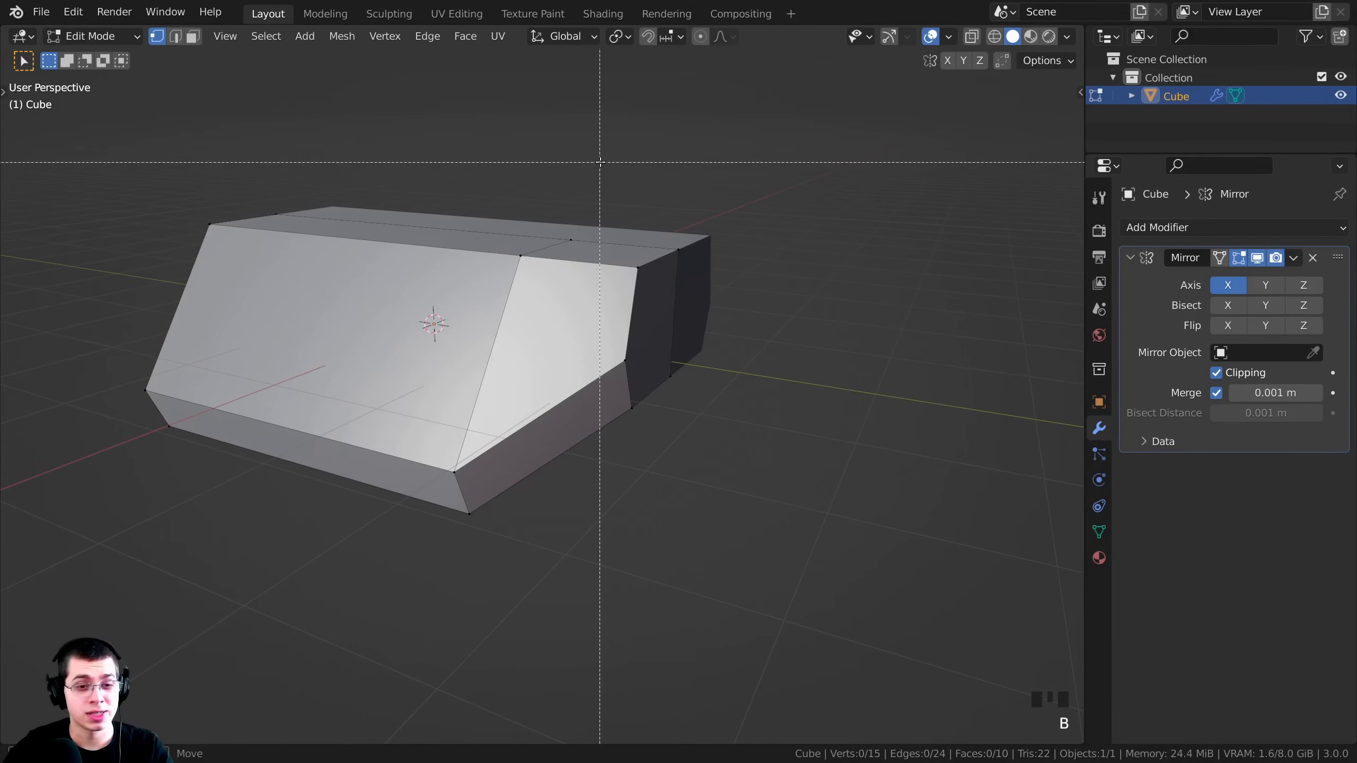
{"action": "left_click_drag", "start_coordinate": [600, 161], "coordinate": [733, 491]}
{"action": "middle_click_drag", "start_coordinate": [733, 491], "coordinate": [689, 282]}
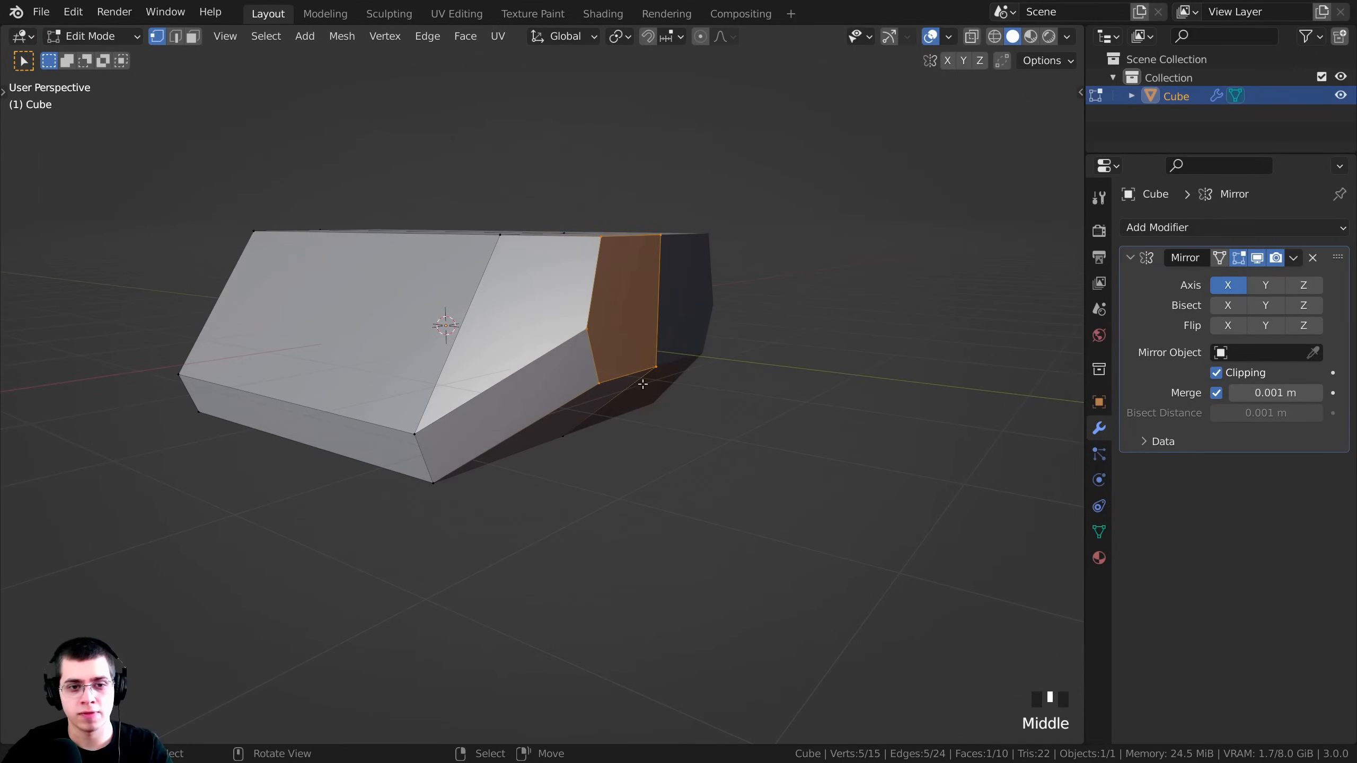
{"action": "middle_click_drag", "start_coordinate": [642, 384], "coordinate": [605, 351]}
In the right orthographic view, extrude the rear face outward about 0.55 m and move it about 0.05 m farther along the Y axis.
{"action": "key", "text": "KP_3"}
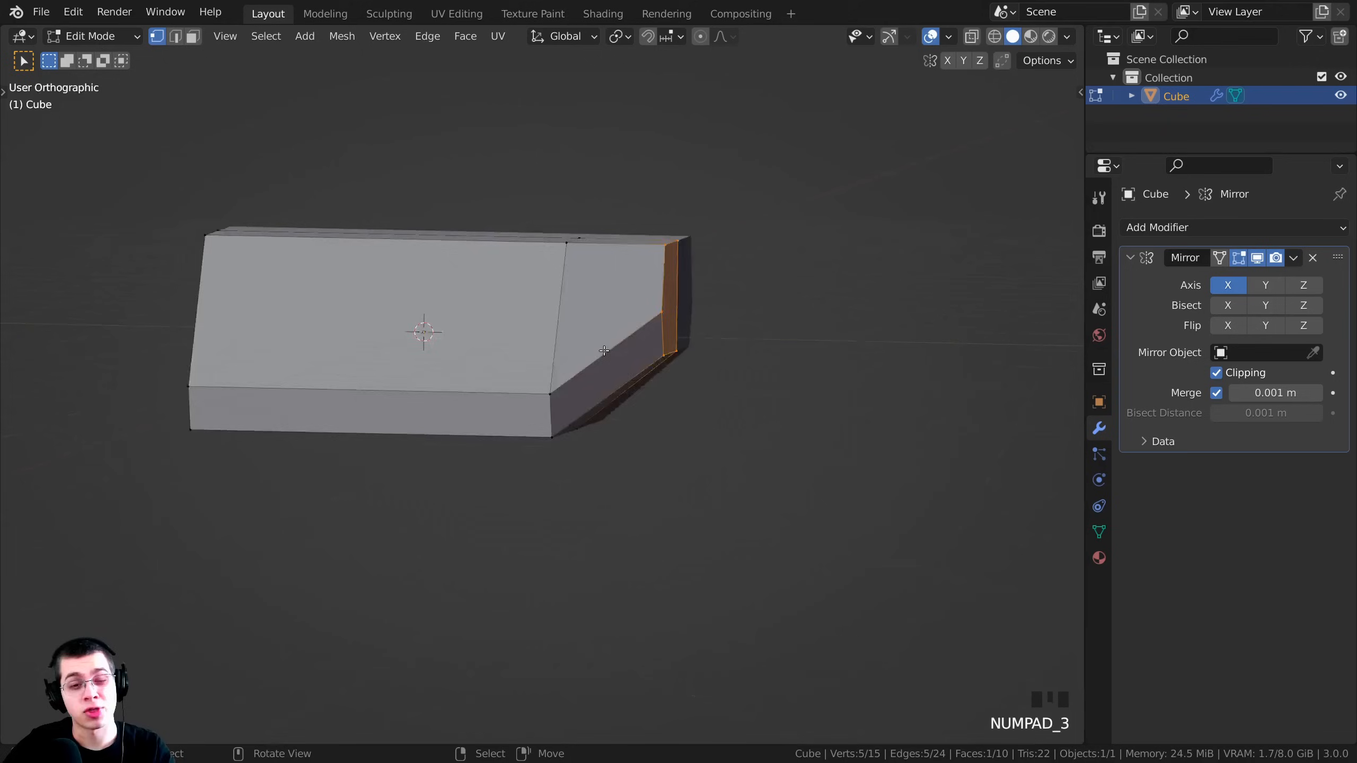
{"action": "middle_click_drag", "start_coordinate": [933, 303], "coordinate": [839, 278], "text": "shift"}
{"action": "scroll", "coordinate": [750, 294], "scroll_direction": "up", "scroll_amount": 1}
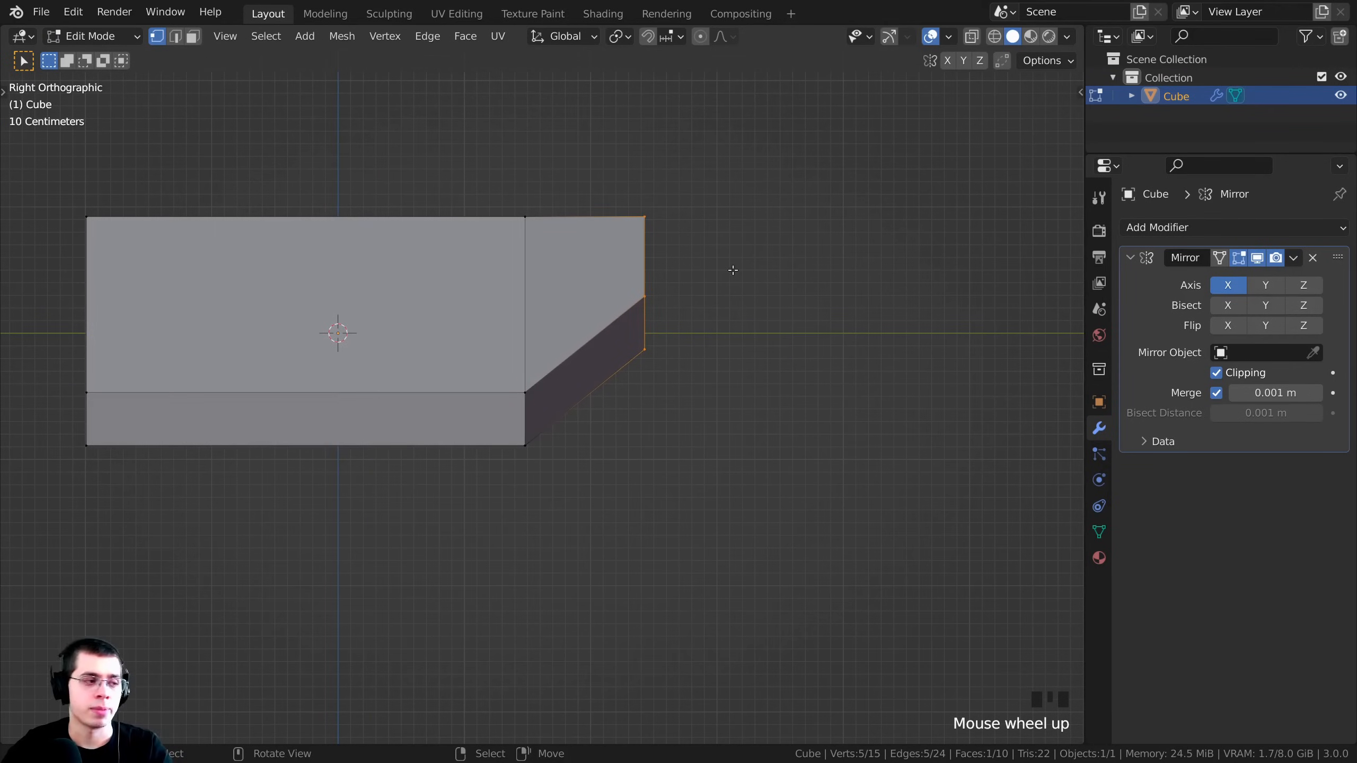
{"action": "key", "text": "e"}
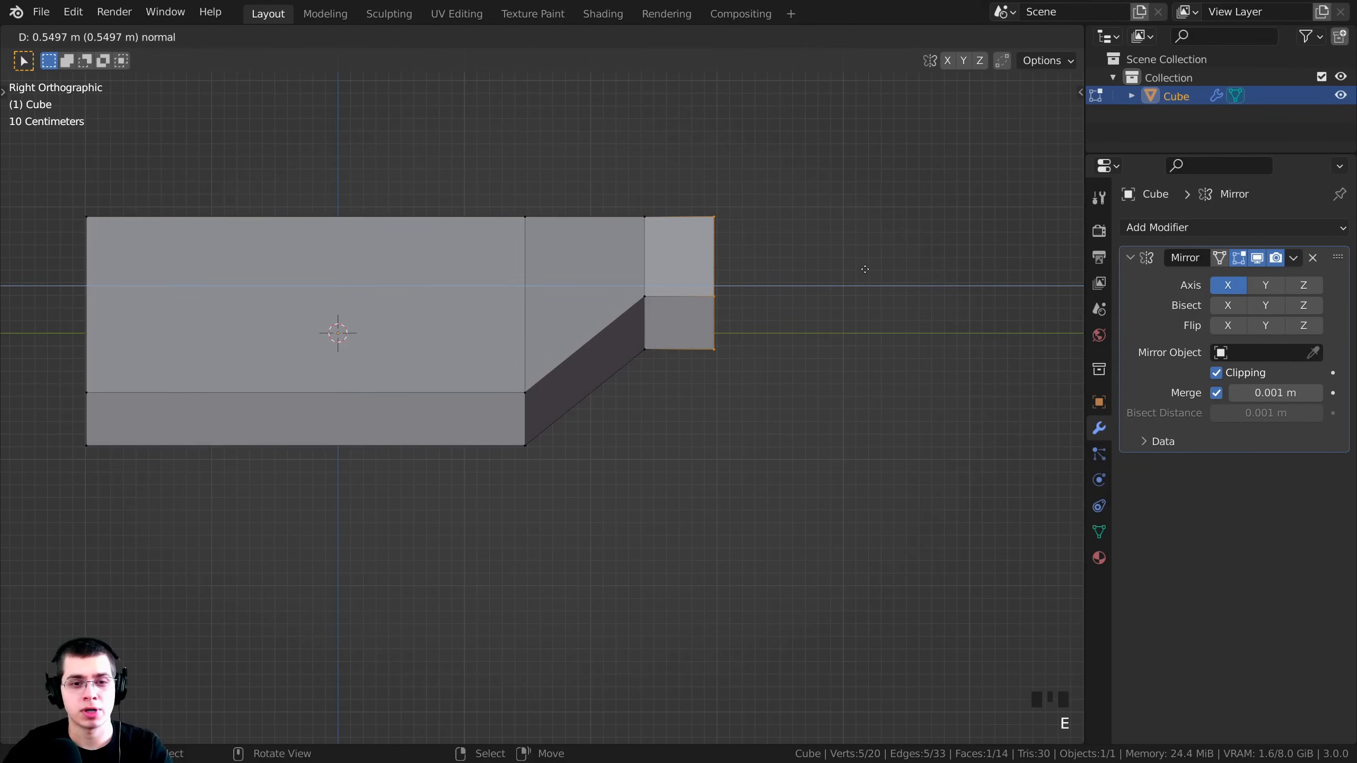
{"action": "left_click", "coordinate": [870, 273]}
{"action": "scroll", "coordinate": [609, 333], "scroll_direction": "down", "scroll_amount": 3}
{"action": "key", "text": "g"}
{"action": "key", "text": "y"}
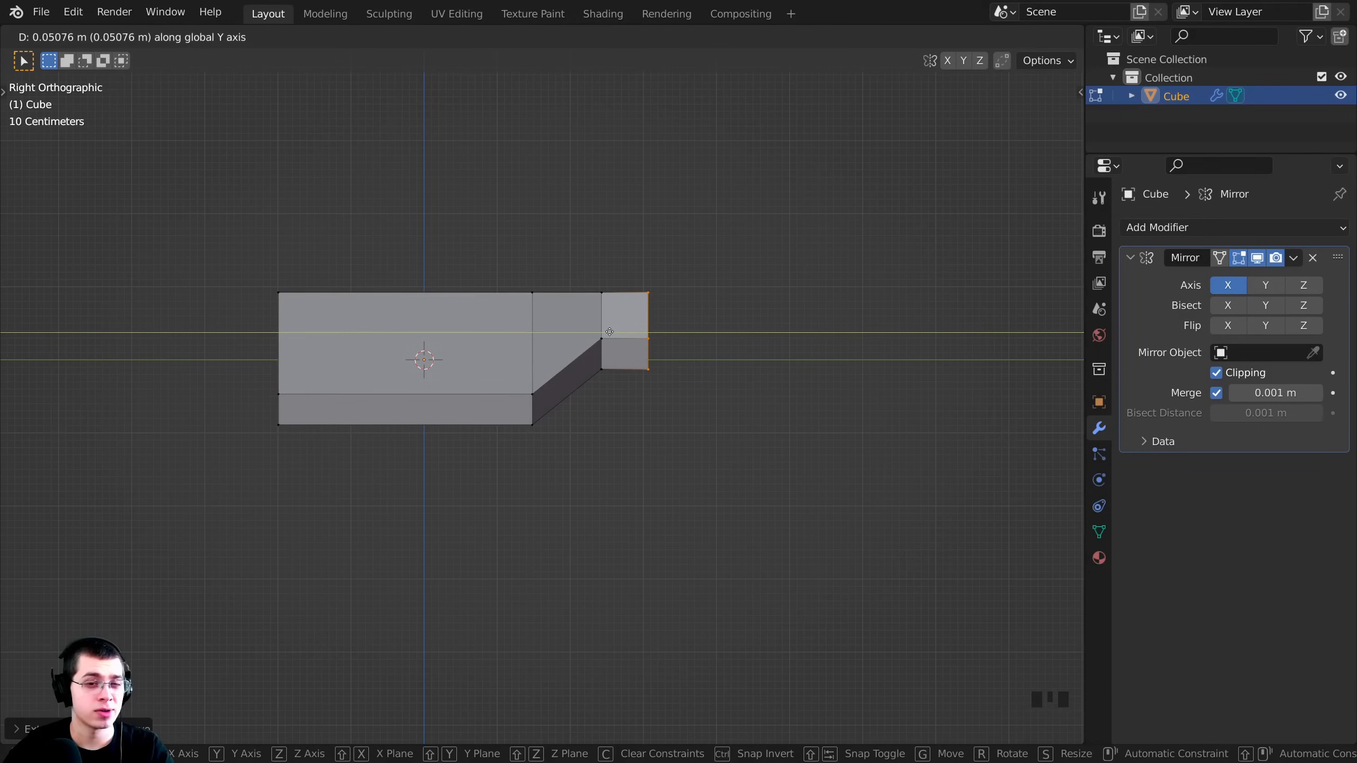
{"action": "left_click", "coordinate": [610, 332]}
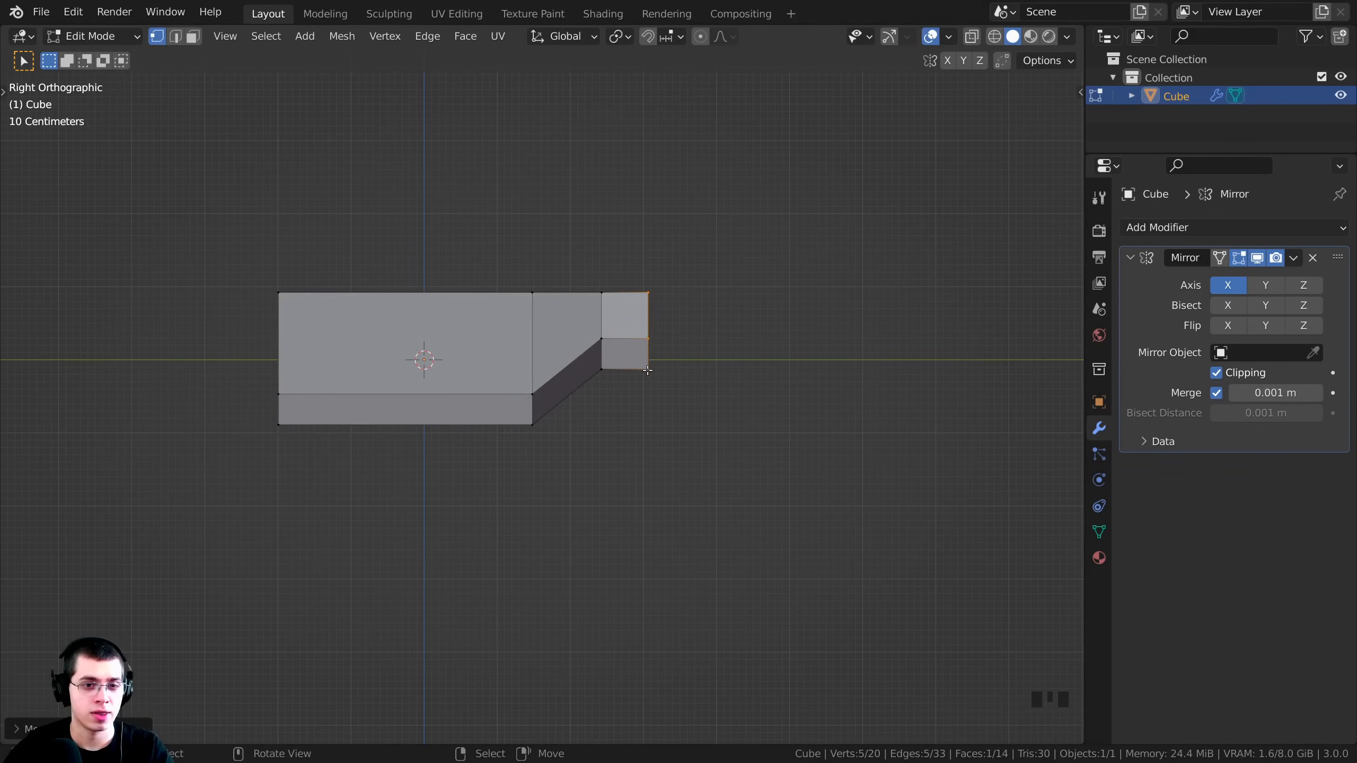
{"action": "scroll", "coordinate": [540, 336], "scroll_direction": "down", "scroll_amount": 1}
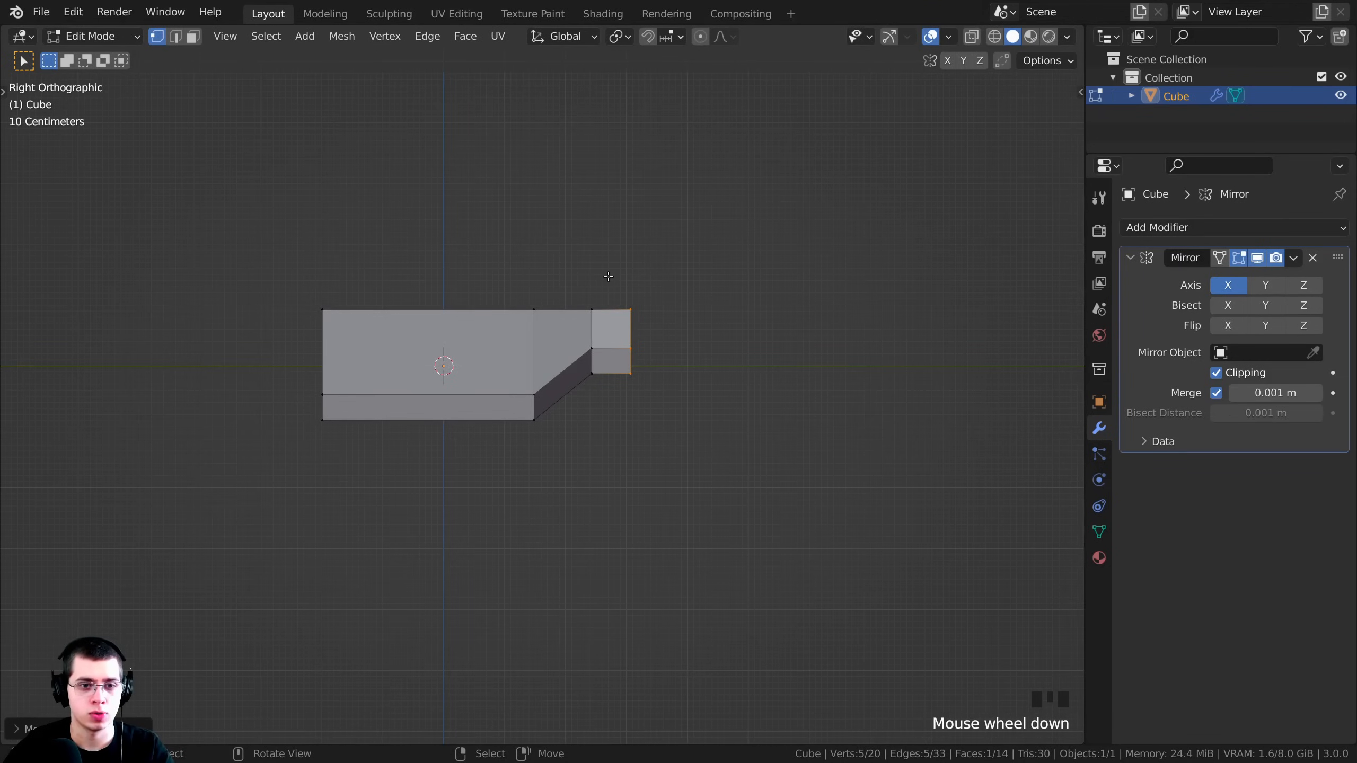
{"action": "scroll", "coordinate": [608, 276], "scroll_direction": "up", "scroll_amount": 1}
{"action": "middle_click_drag", "start_coordinate": [609, 278], "coordinate": [609, 287], "text": "shift"}
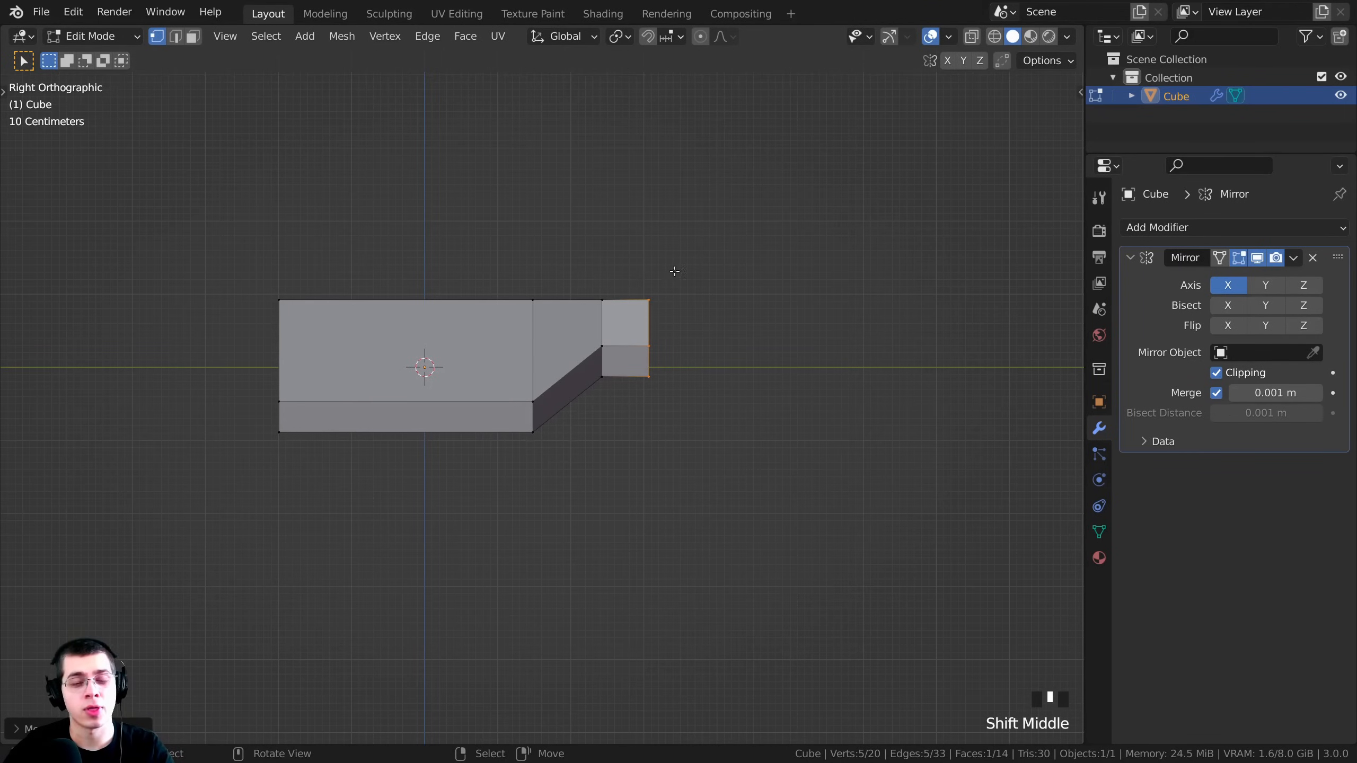
Bevel the upper rear edge of the extruded section with one segment about 0.36 m wide, and clear the selection.
{"action": "key", "text": "KP_3"}
{"action": "middle_click_drag", "start_coordinate": [897, 188], "coordinate": [803, 282]}
{"action": "scroll", "coordinate": [712, 305], "scroll_direction": "up", "scroll_amount": 2}
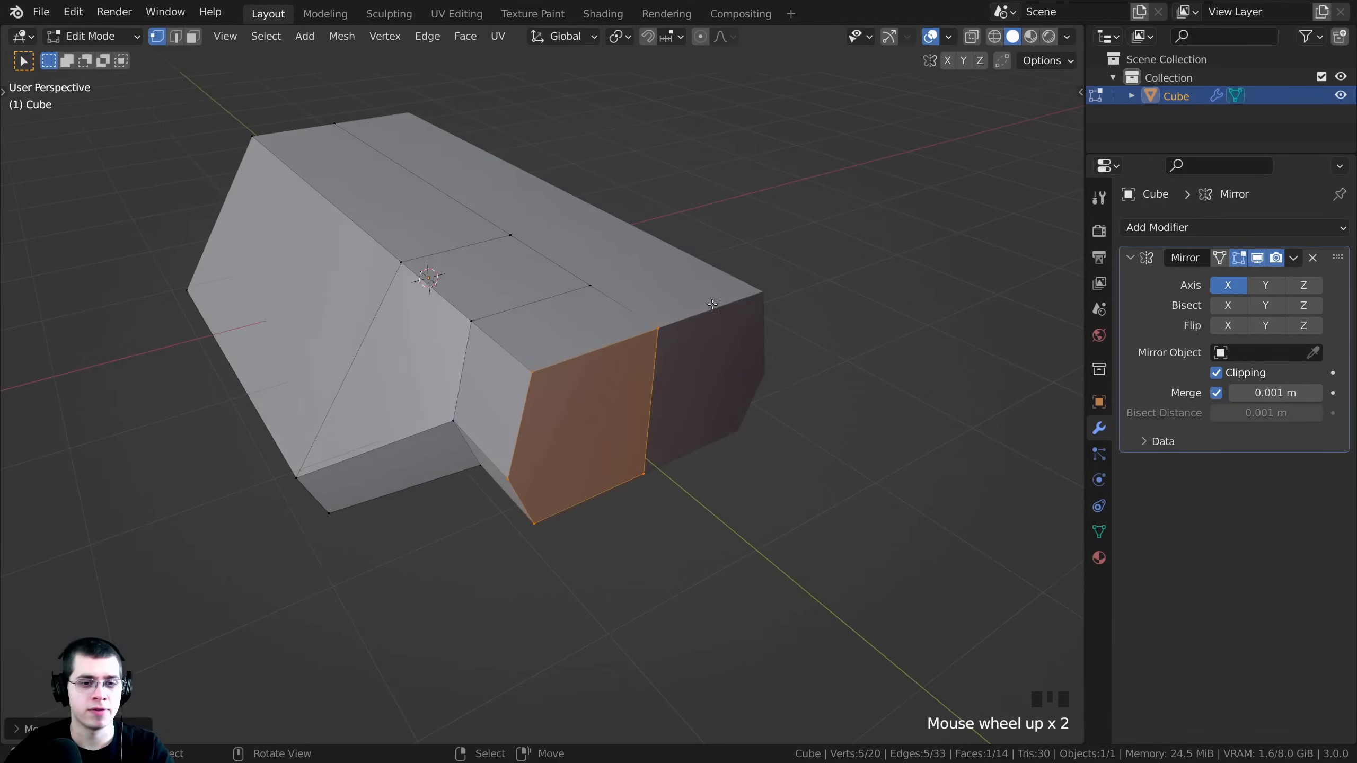
{"action": "right_click", "coordinate": [652, 327]}
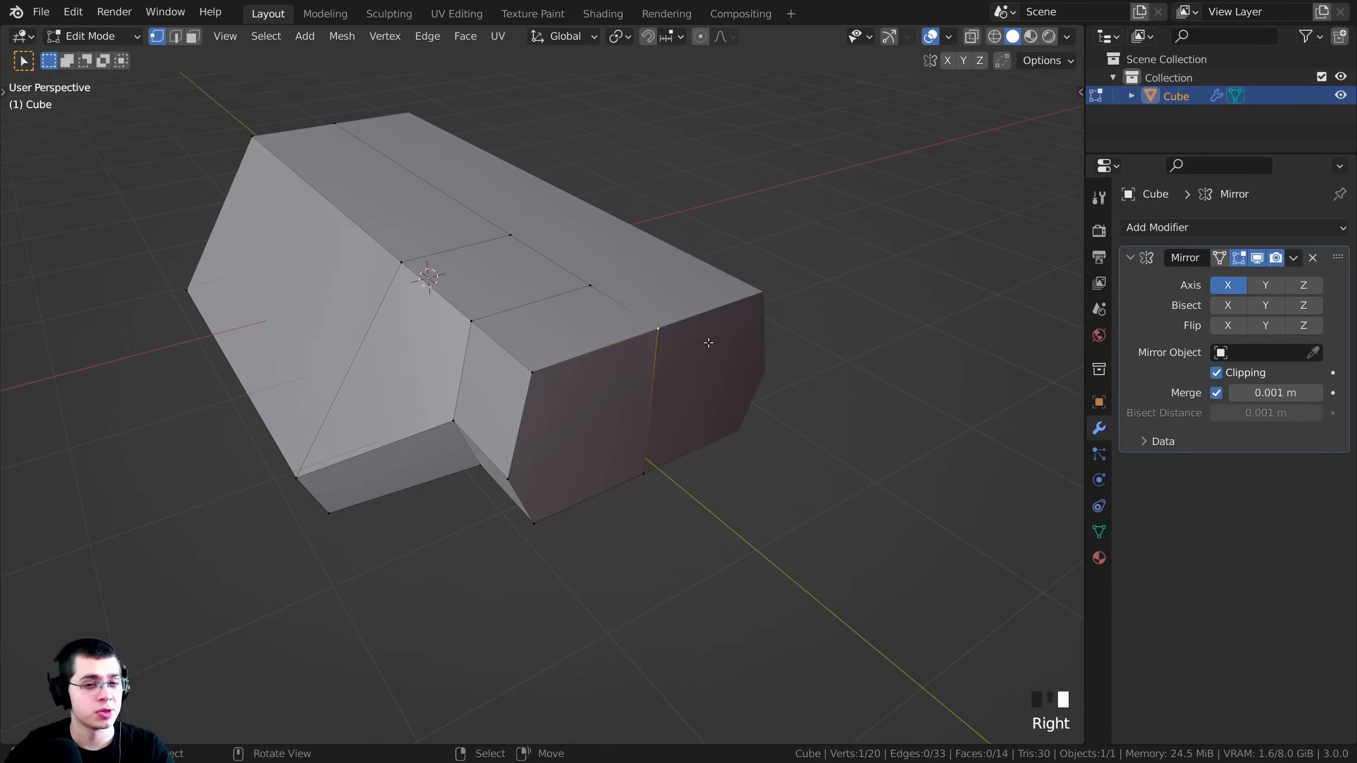
{"action": "right_click", "coordinate": [537, 372], "text": "shift"}
{"action": "middle_click_drag", "start_coordinate": [537, 373], "coordinate": [837, 372]}
{"action": "key", "text": "ctrl+b"}
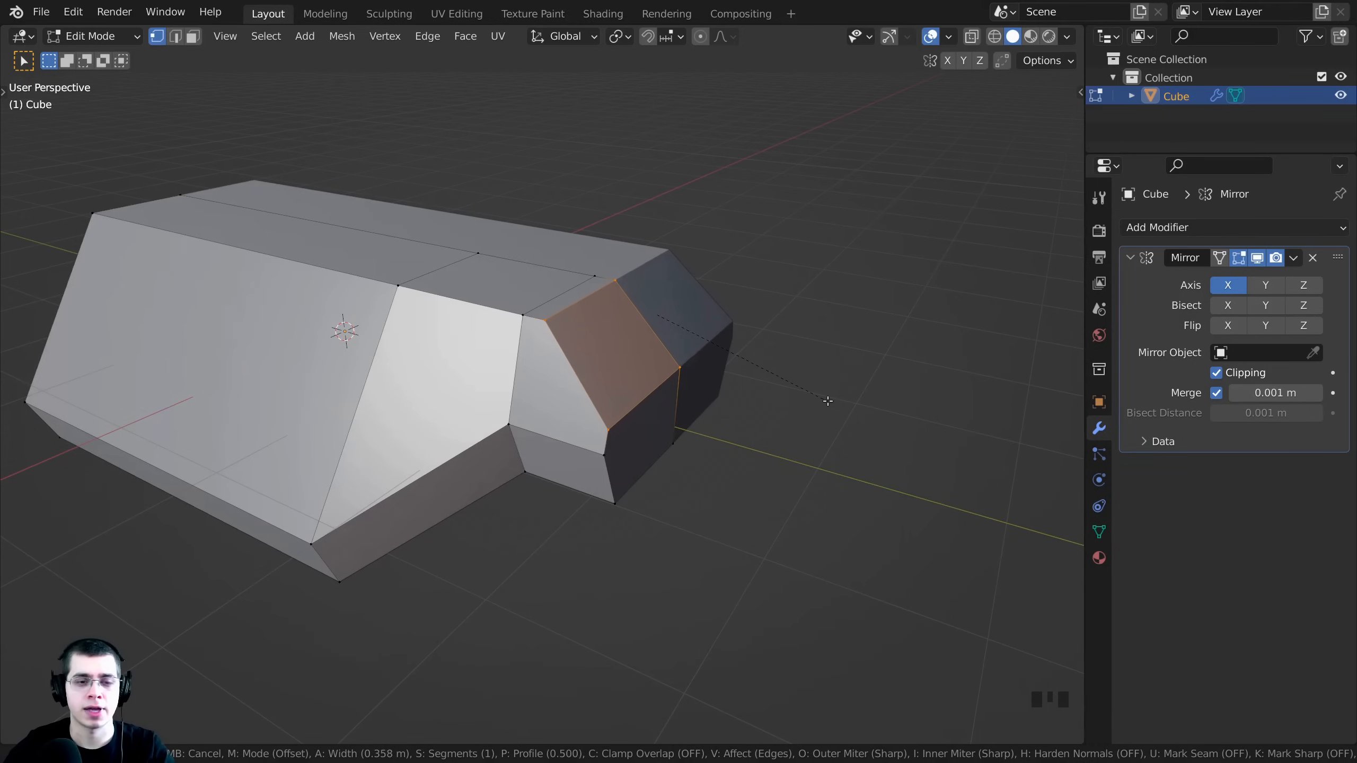
{"action": "left_click", "coordinate": [824, 400]}
{"action": "middle_click_drag", "start_coordinate": [582, 427], "coordinate": [601, 397]}
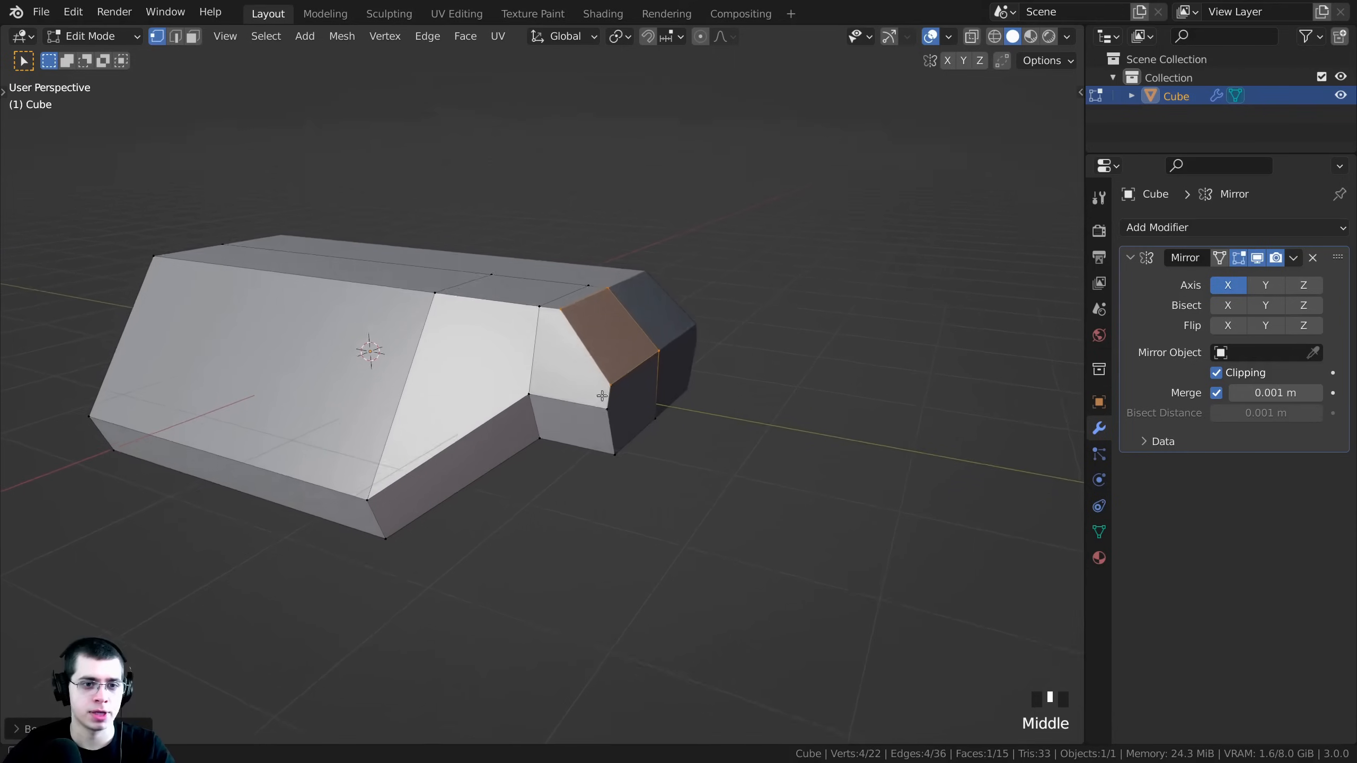
{"action": "key", "text": "alt+a"}
Examine the body from its rear round to its flat front end and switch to face selection.
{"action": "scroll", "coordinate": [609, 390], "scroll_direction": "up", "scroll_amount": 2}
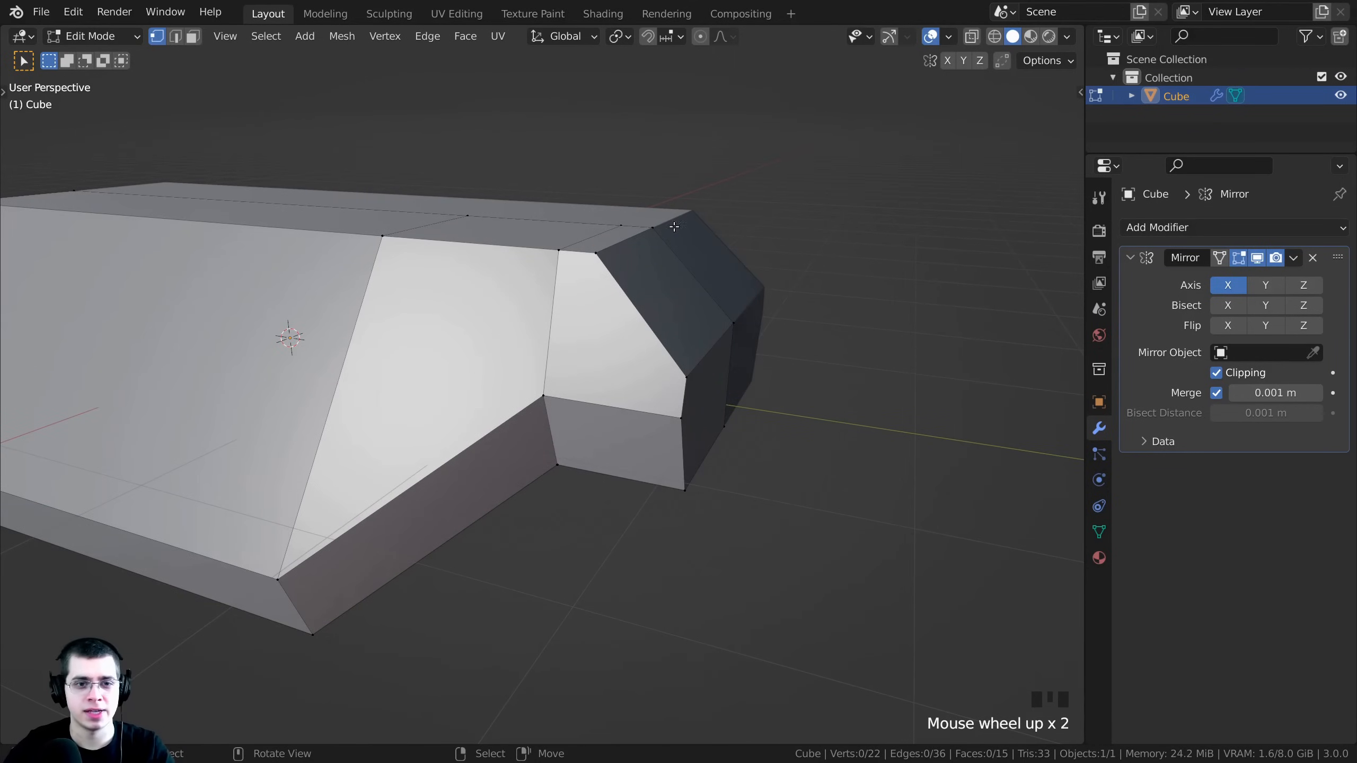
{"action": "middle_click_drag", "start_coordinate": [638, 263], "coordinate": [797, 331]}
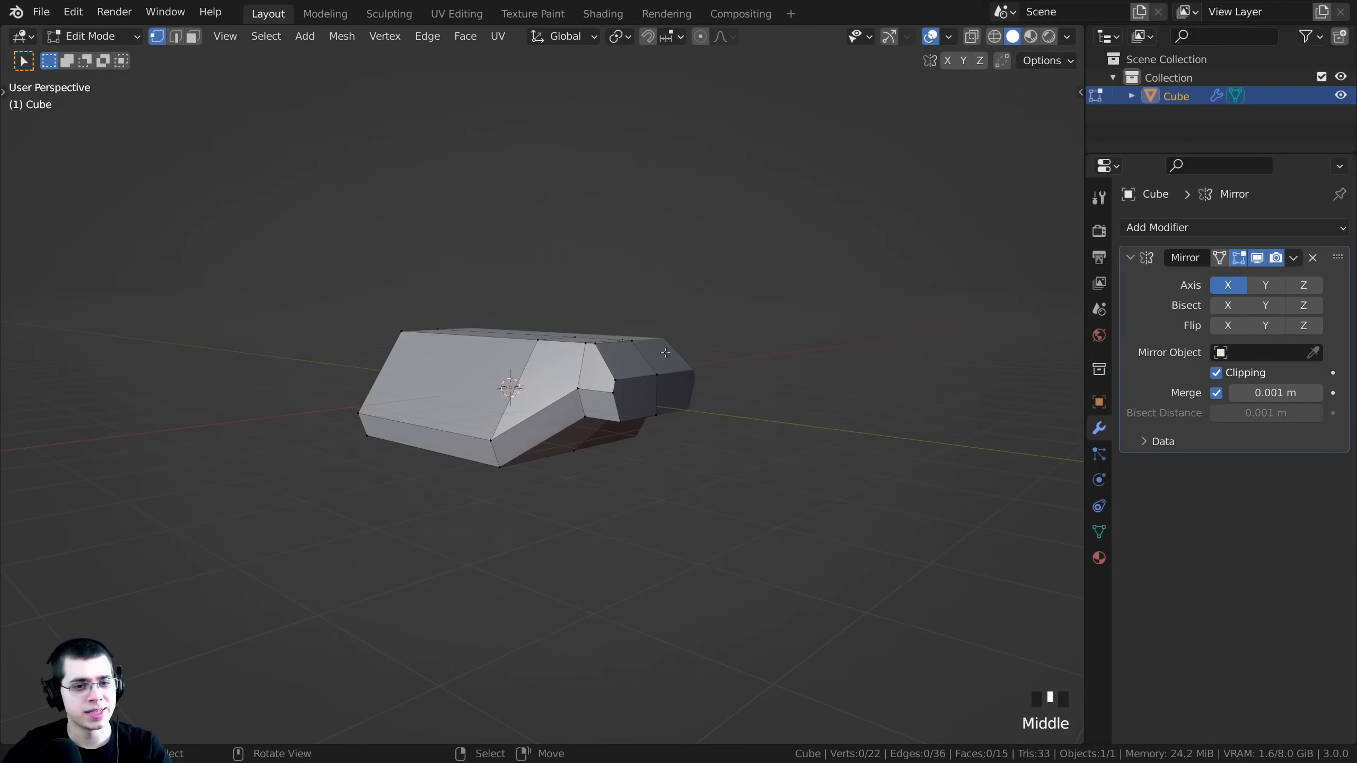
{"action": "scroll", "coordinate": [627, 451], "scroll_direction": "up", "scroll_amount": 1}
{"action": "middle_click_drag", "start_coordinate": [656, 484], "coordinate": [667, 449]}
{"action": "middle_click_drag", "start_coordinate": [668, 450], "coordinate": [828, 455]}
{"action": "scroll", "coordinate": [543, 494], "scroll_direction": "up", "scroll_amount": 1}
{"action": "middle_click_drag", "start_coordinate": [513, 465], "coordinate": [462, 505]}
{"action": "scroll", "coordinate": [565, 435], "scroll_direction": "up", "scroll_amount": 1}
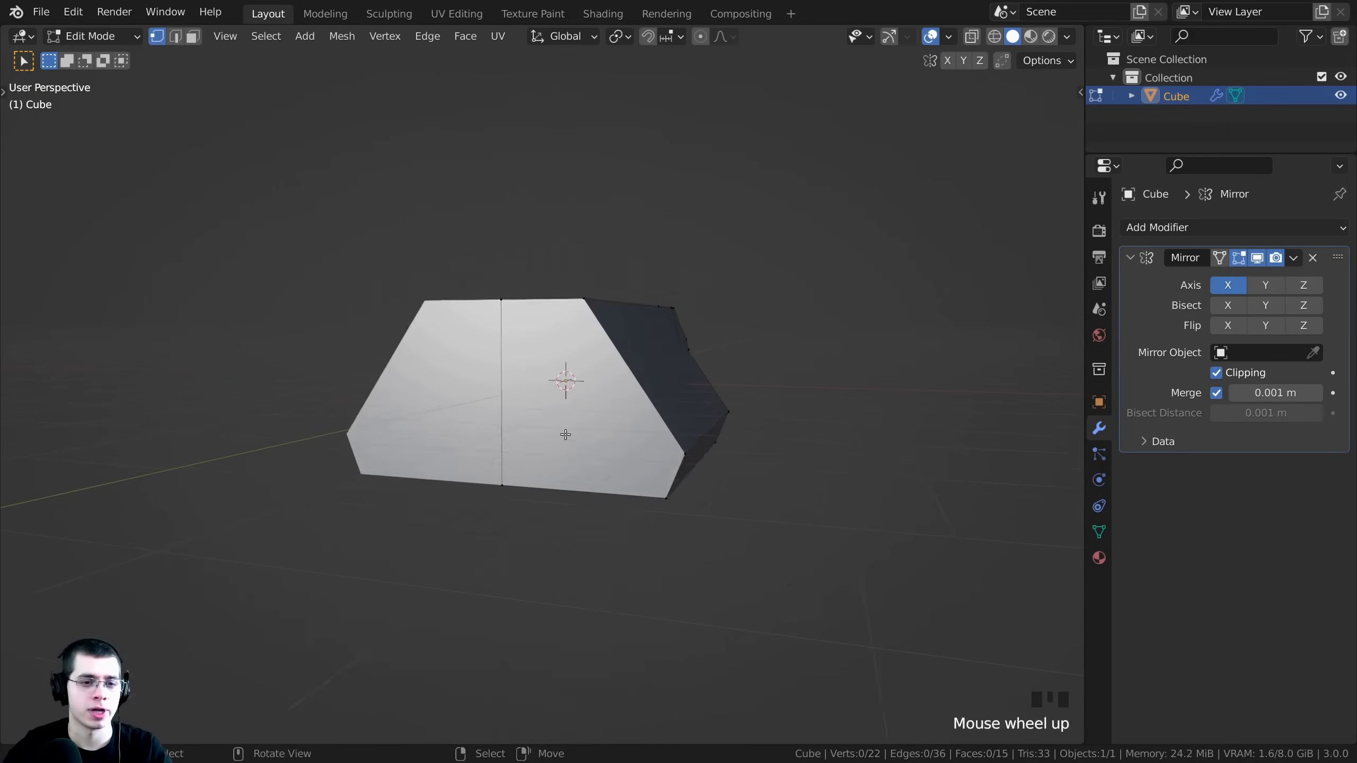
{"action": "scroll", "coordinate": [565, 434], "scroll_direction": "up", "scroll_amount": 1}
{"action": "middle_click_drag", "start_coordinate": [520, 305], "coordinate": [583, 284]}
{"action": "key", "text": "3"}
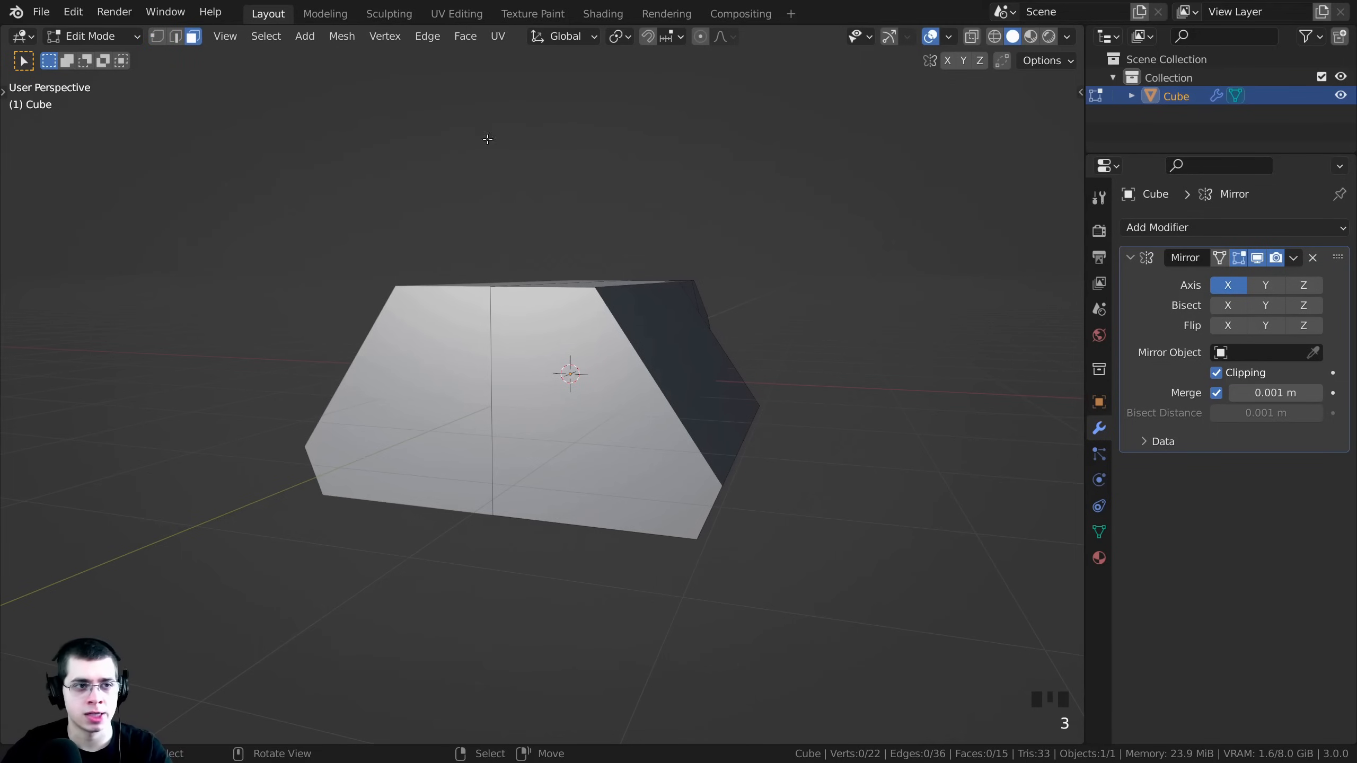
Select the flat front end face of the body and inset it with Boundary turned off so it stays joined at the mirror seam.
{"action": "left_click", "coordinate": [193, 36]}
{"action": "middle_click_drag", "start_coordinate": [562, 334], "coordinate": [653, 265], "text": "shift"}
{"action": "scroll", "coordinate": [573, 289], "scroll_direction": "up", "scroll_amount": 1}
{"action": "right_click", "coordinate": [556, 240]}
{"action": "scroll", "coordinate": [585, 266], "scroll_direction": "up", "scroll_amount": 1}
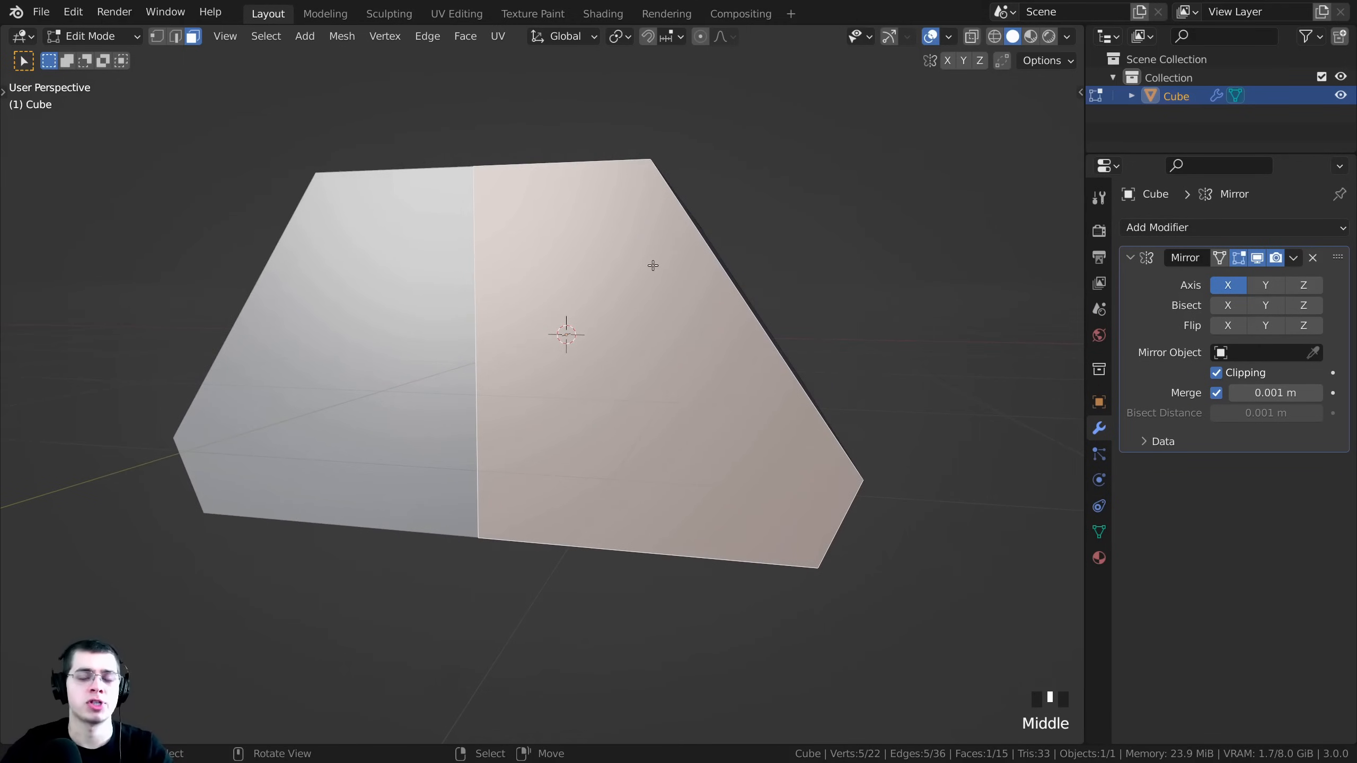
{"action": "scroll", "coordinate": [614, 244], "scroll_direction": "down", "scroll_amount": 1}
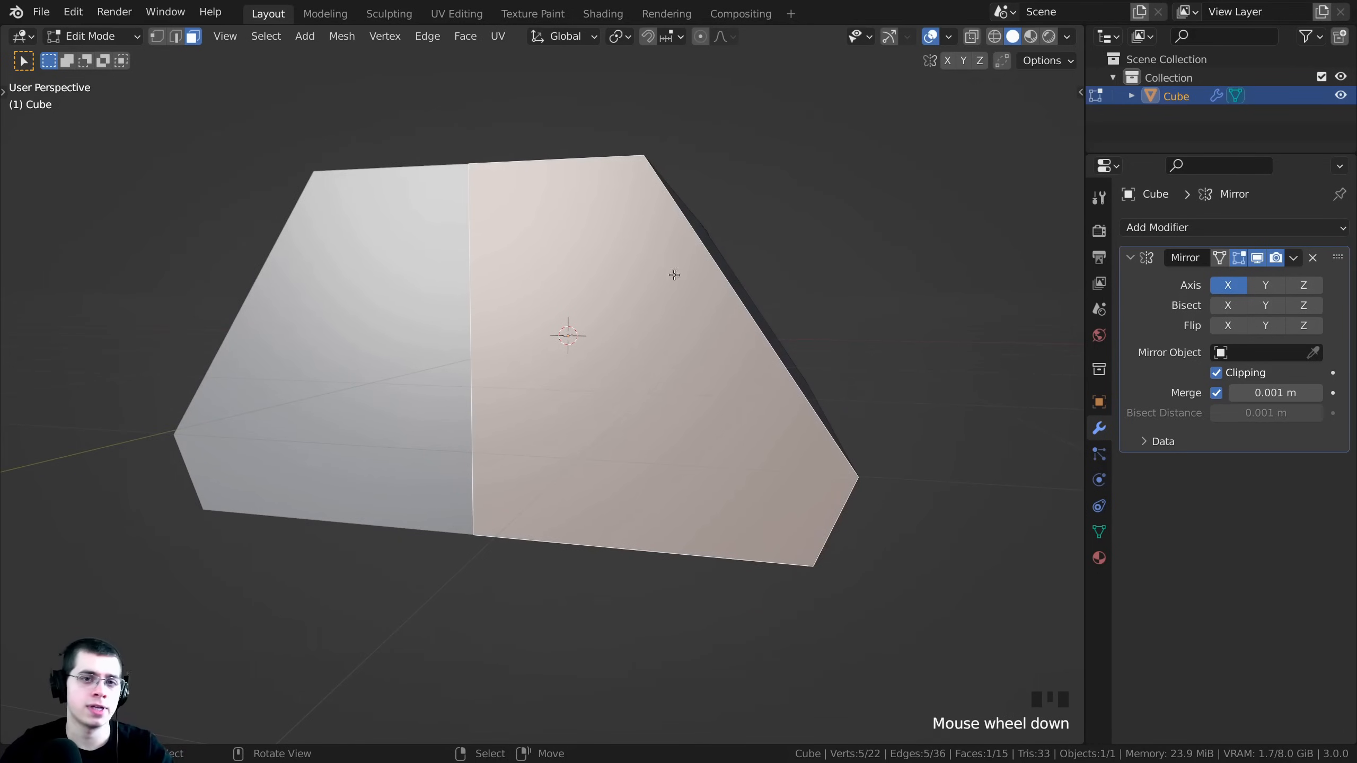
{"action": "middle_click_drag", "start_coordinate": [691, 288], "coordinate": [874, 241]}
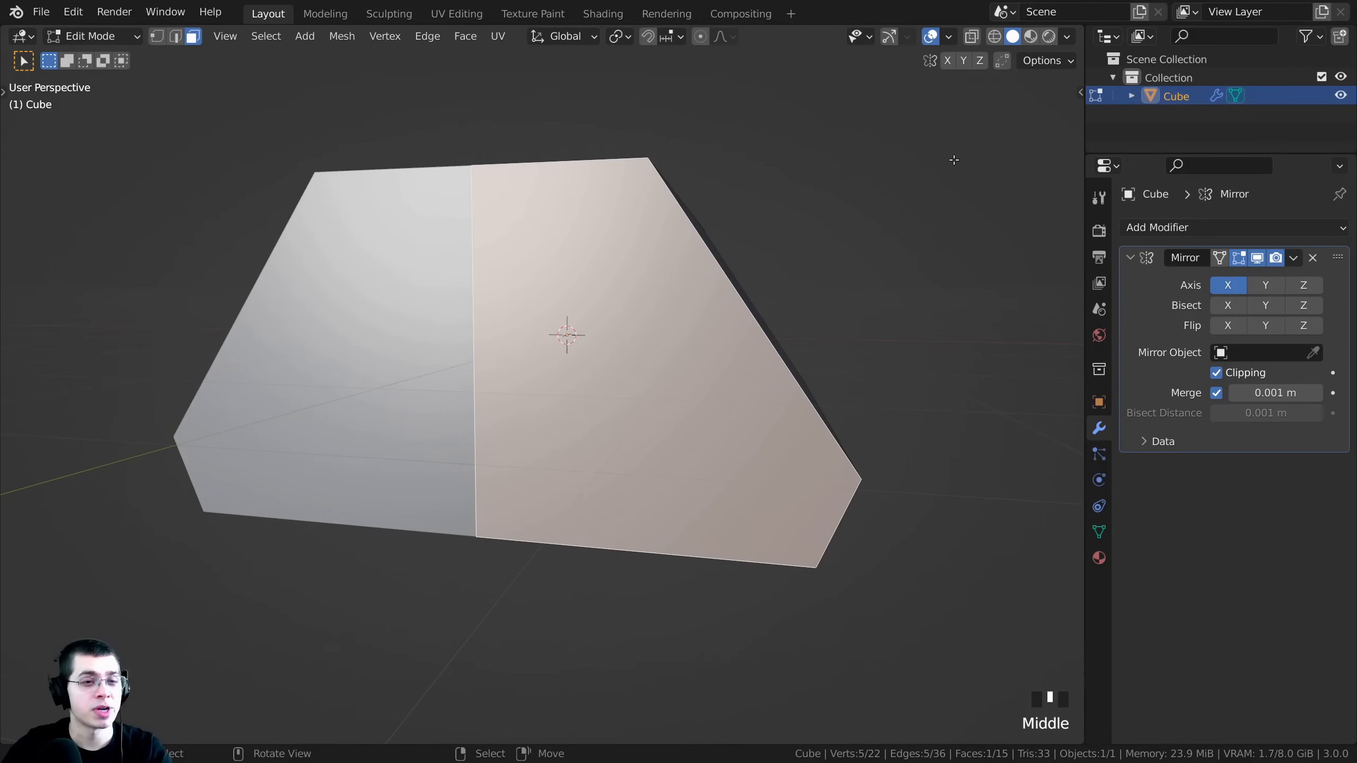
{"action": "key", "text": "i"}
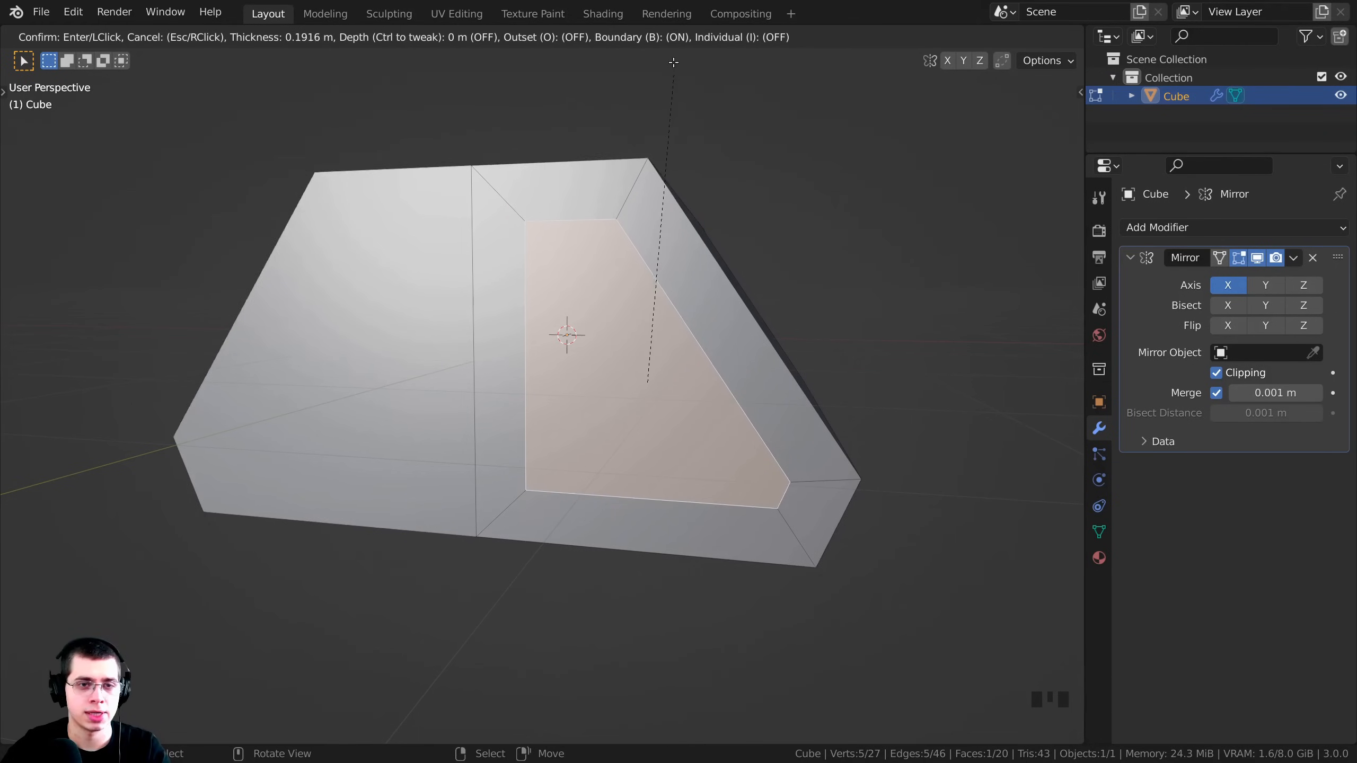
{"action": "key", "text": "b"}
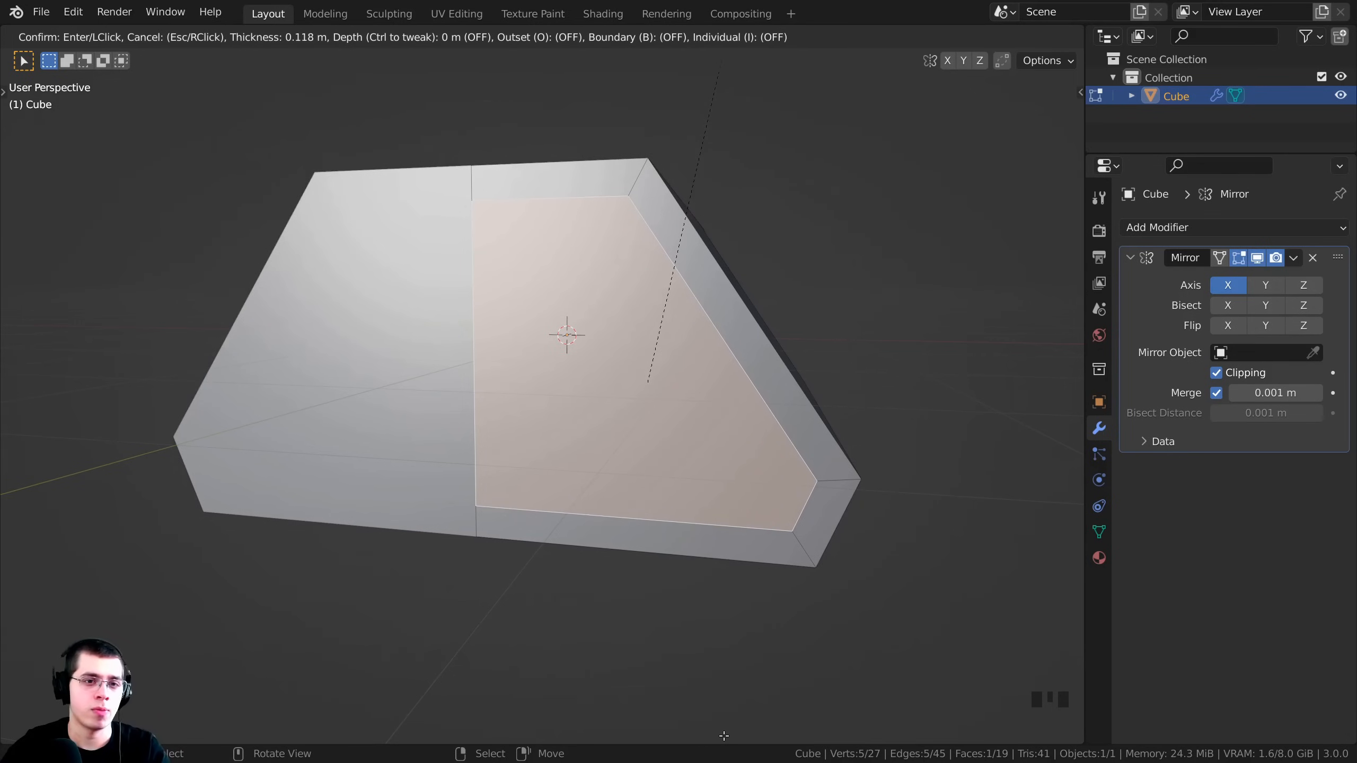
{"action": "key", "text": "b"}
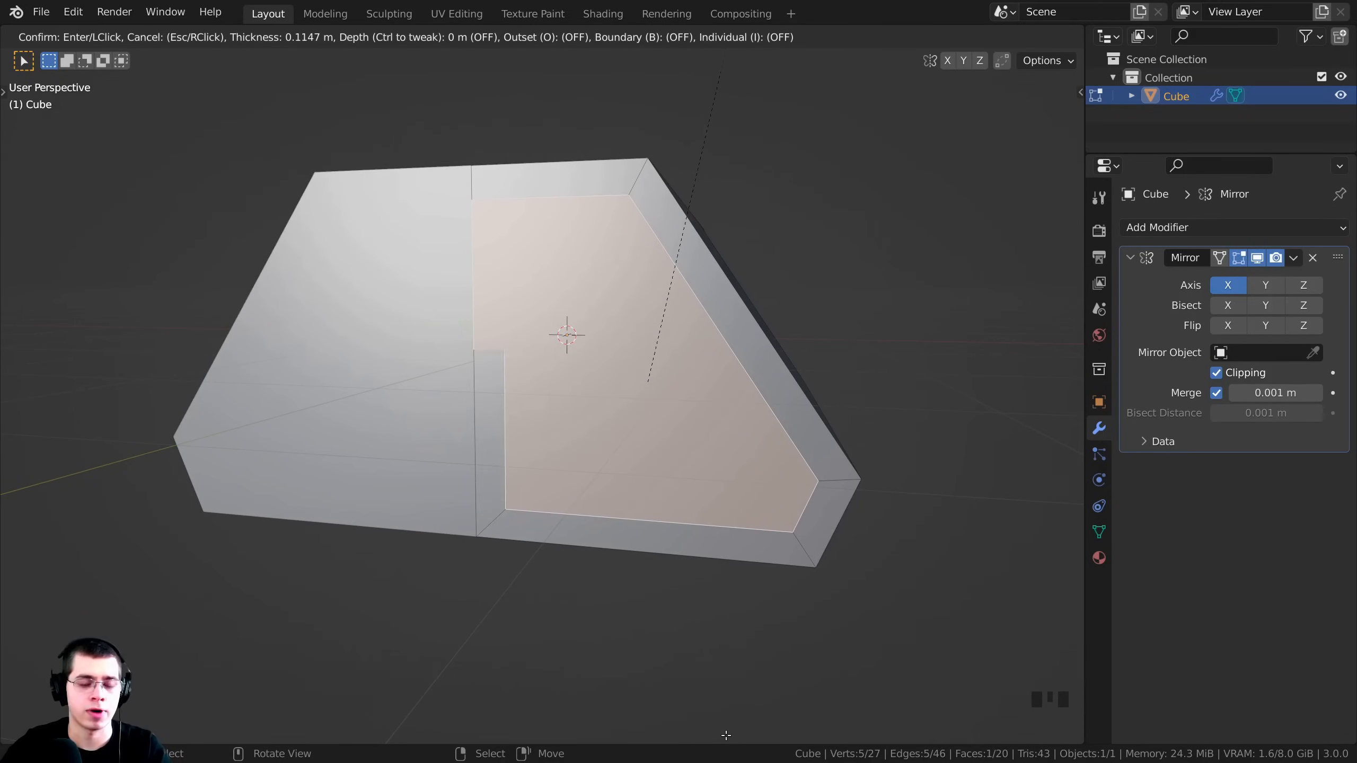
{"action": "key", "text": "b"}
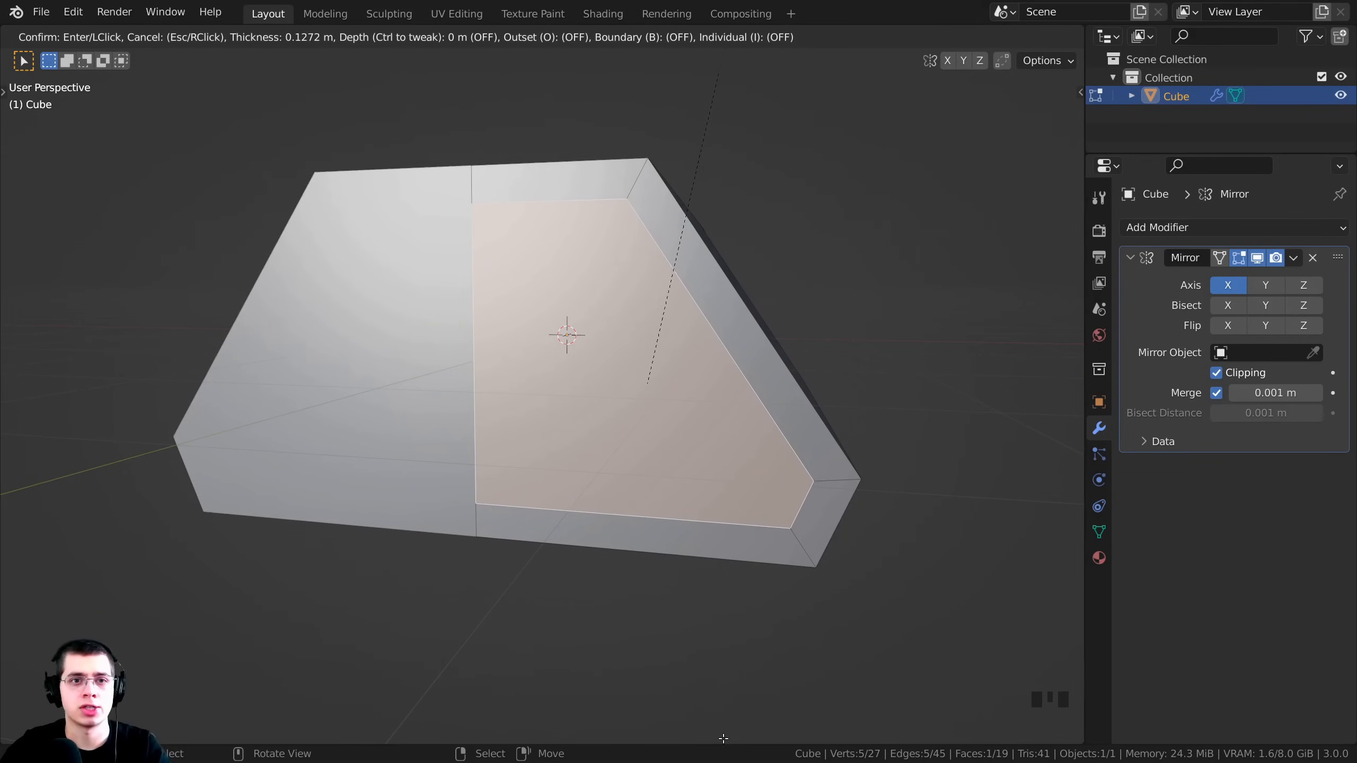
{"action": "left_click", "coordinate": [852, 234]}
Extrude the inset front face inward about 0.16 m to recess the front end.
{"action": "scroll", "coordinate": [748, 321], "scroll_direction": "down", "scroll_amount": 3}
{"action": "middle_click_drag", "start_coordinate": [641, 369], "coordinate": [678, 321]}
{"action": "scroll", "coordinate": [611, 248], "scroll_direction": "up", "scroll_amount": 3}
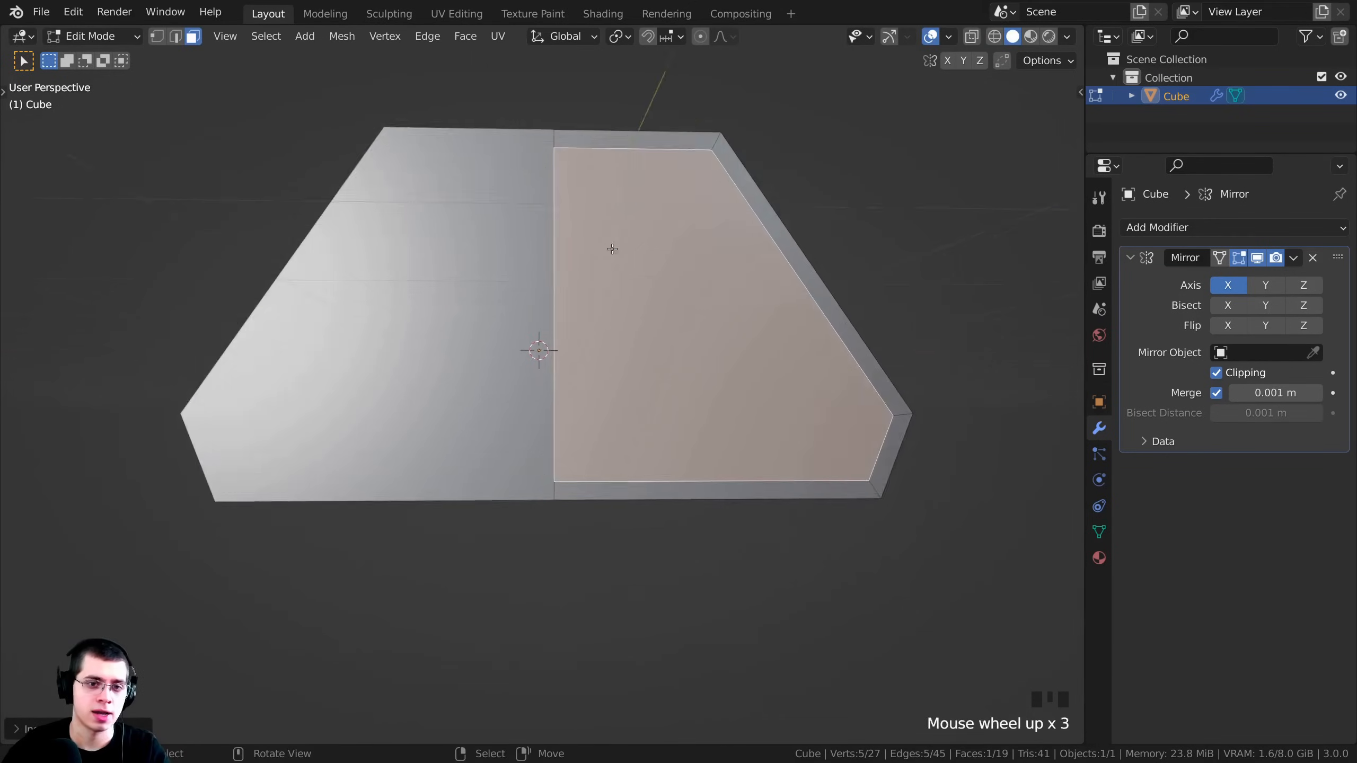
{"action": "middle_click_drag", "start_coordinate": [612, 249], "coordinate": [556, 251]}
{"action": "right_click", "coordinate": [704, 298]}
{"action": "key", "text": "KP_Decimal"}
{"action": "middle_click_drag", "start_coordinate": [699, 300], "coordinate": [733, 381]}
{"action": "scroll", "coordinate": [733, 381], "scroll_direction": "up", "scroll_amount": 2}
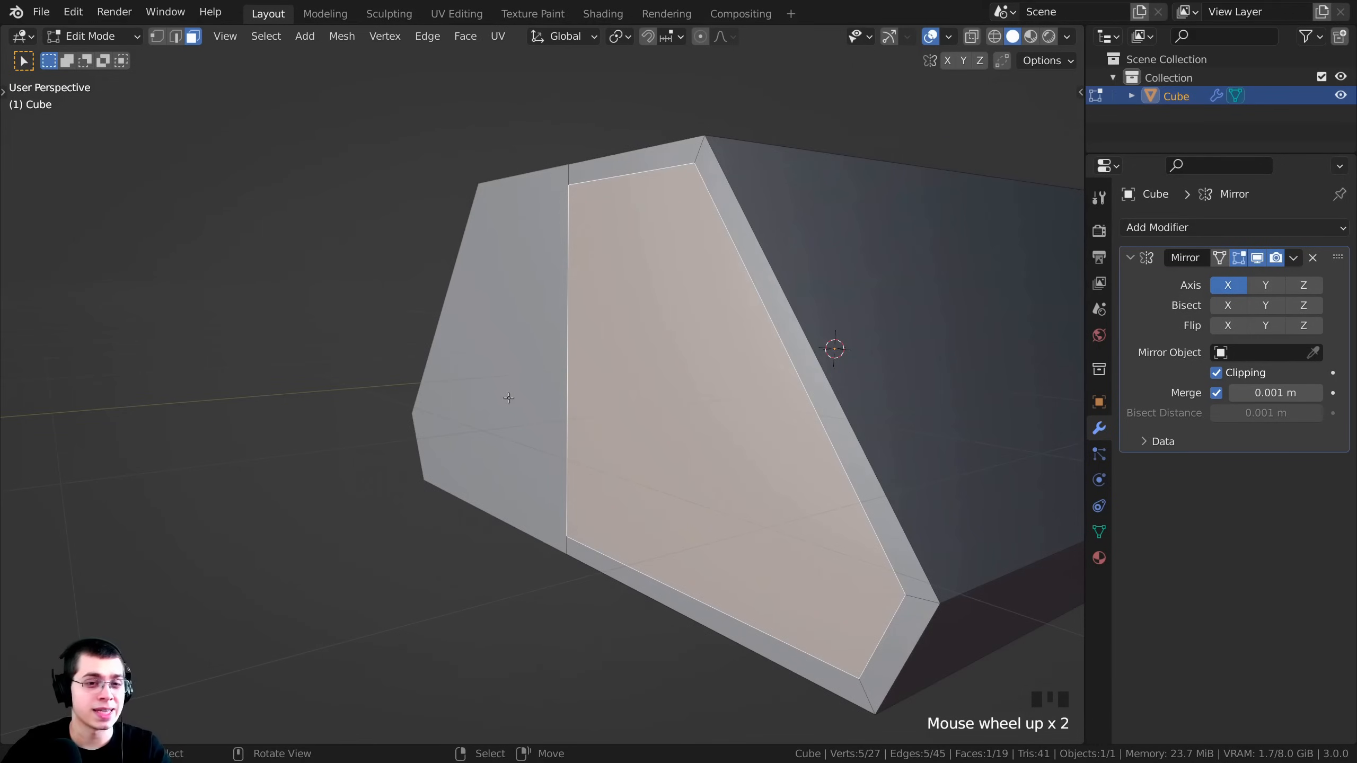
{"action": "key", "text": "e"}
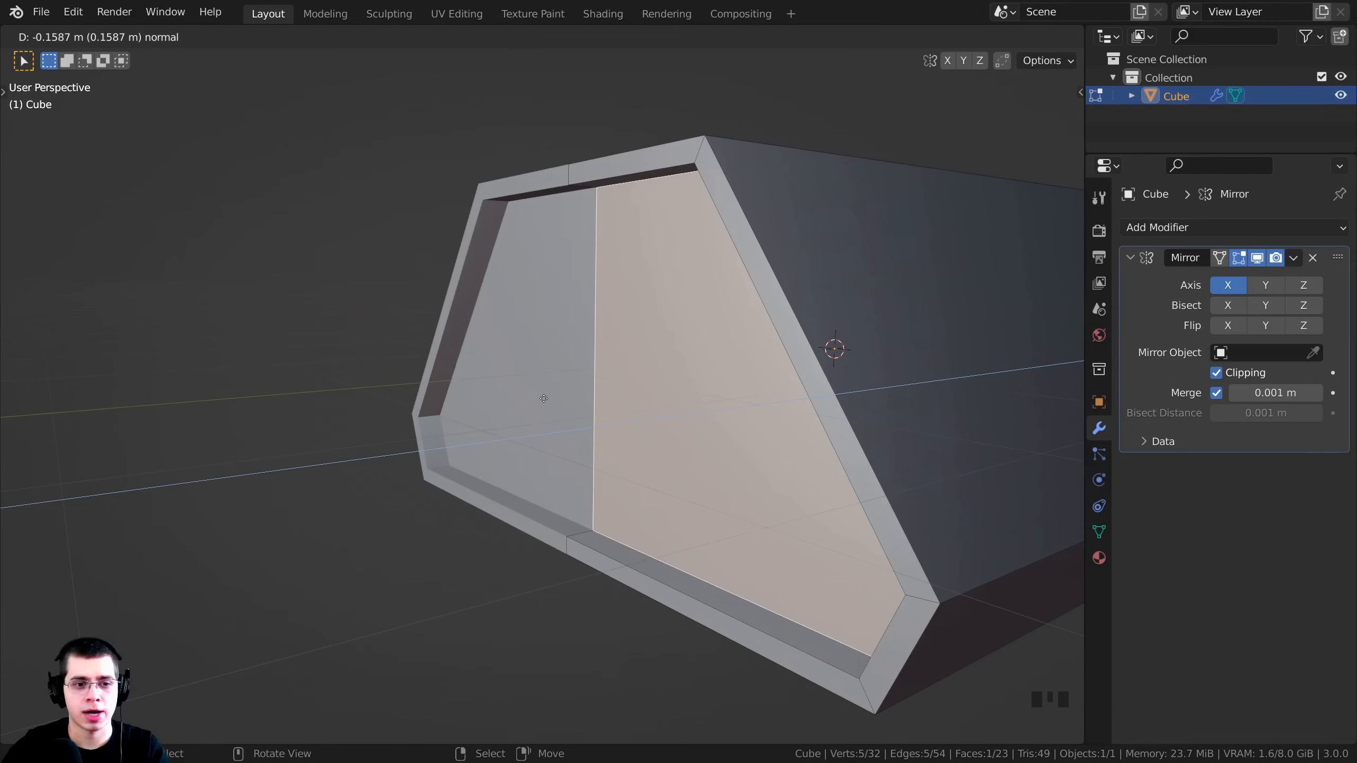
{"action": "left_click", "coordinate": [542, 399]}
Add two crosswise loop cuts around the body, one slid about 0.15 toward the front and one slid about 0.52 toward the first.
{"action": "middle_click_drag", "start_coordinate": [368, 371], "coordinate": [632, 338]}
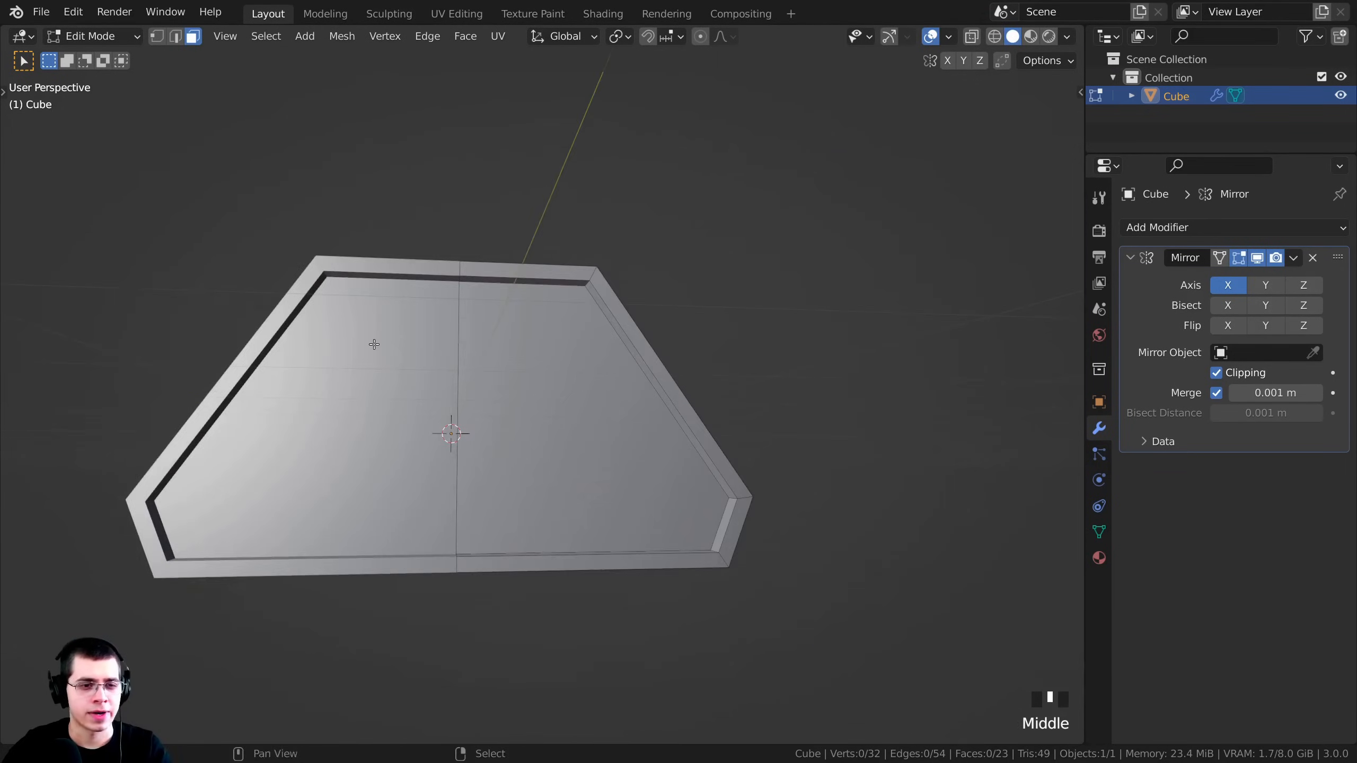
{"action": "key", "text": "ctrl+r"}
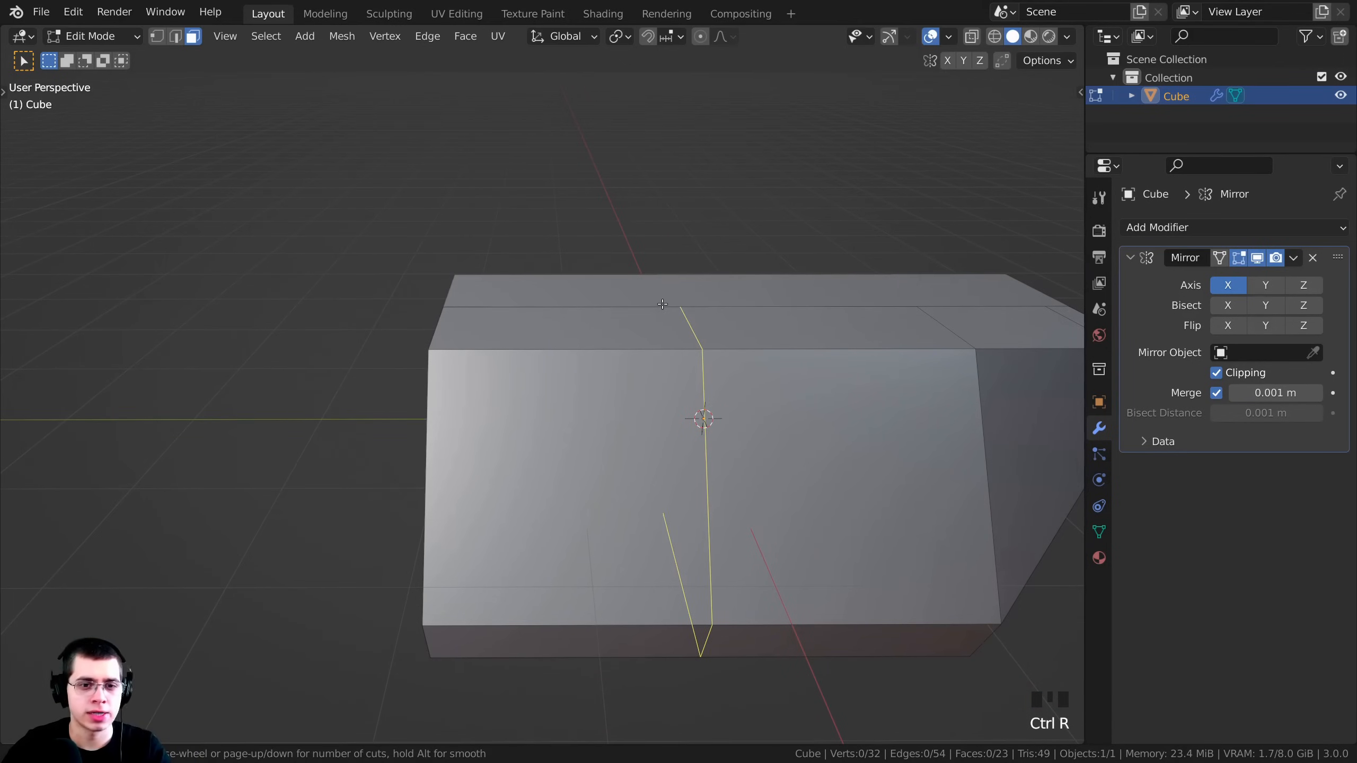
{"action": "left_click", "coordinate": [686, 319]}
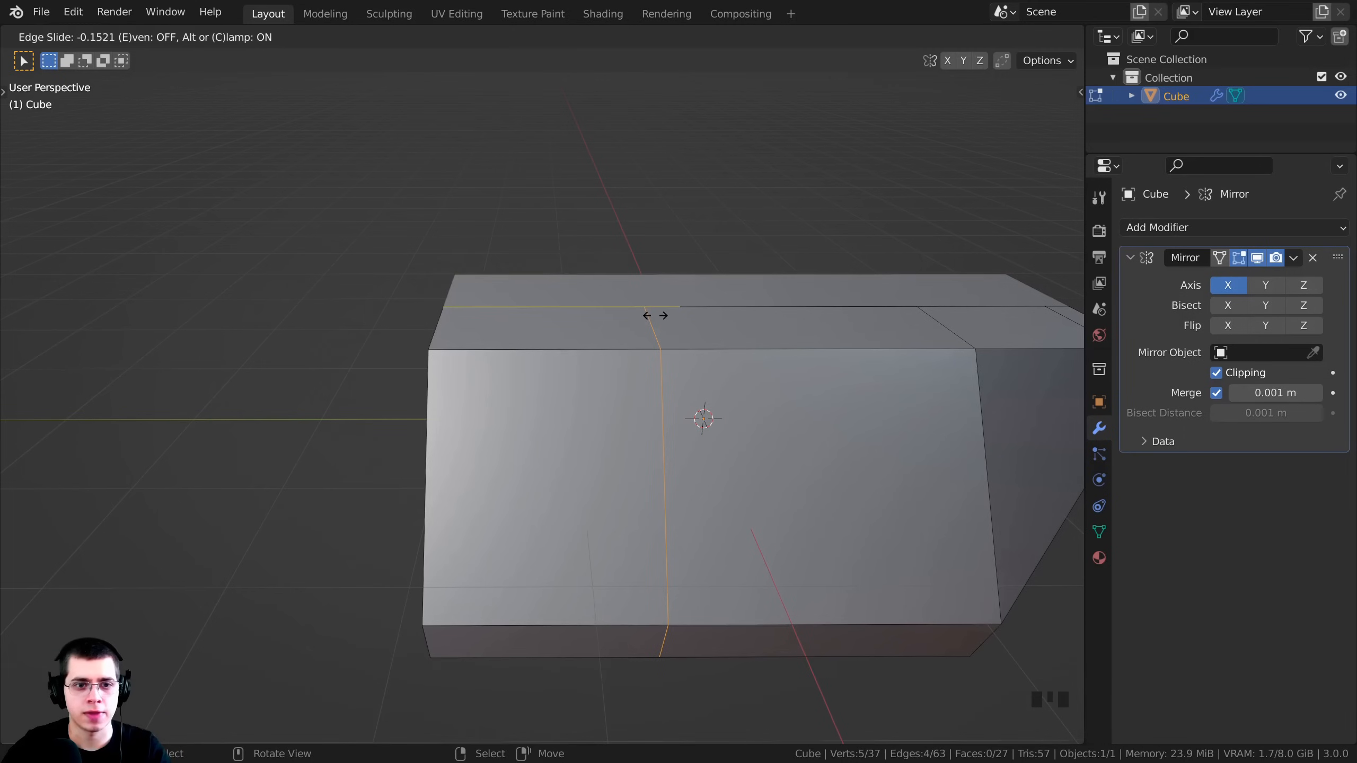
{"action": "left_click", "coordinate": [655, 316]}
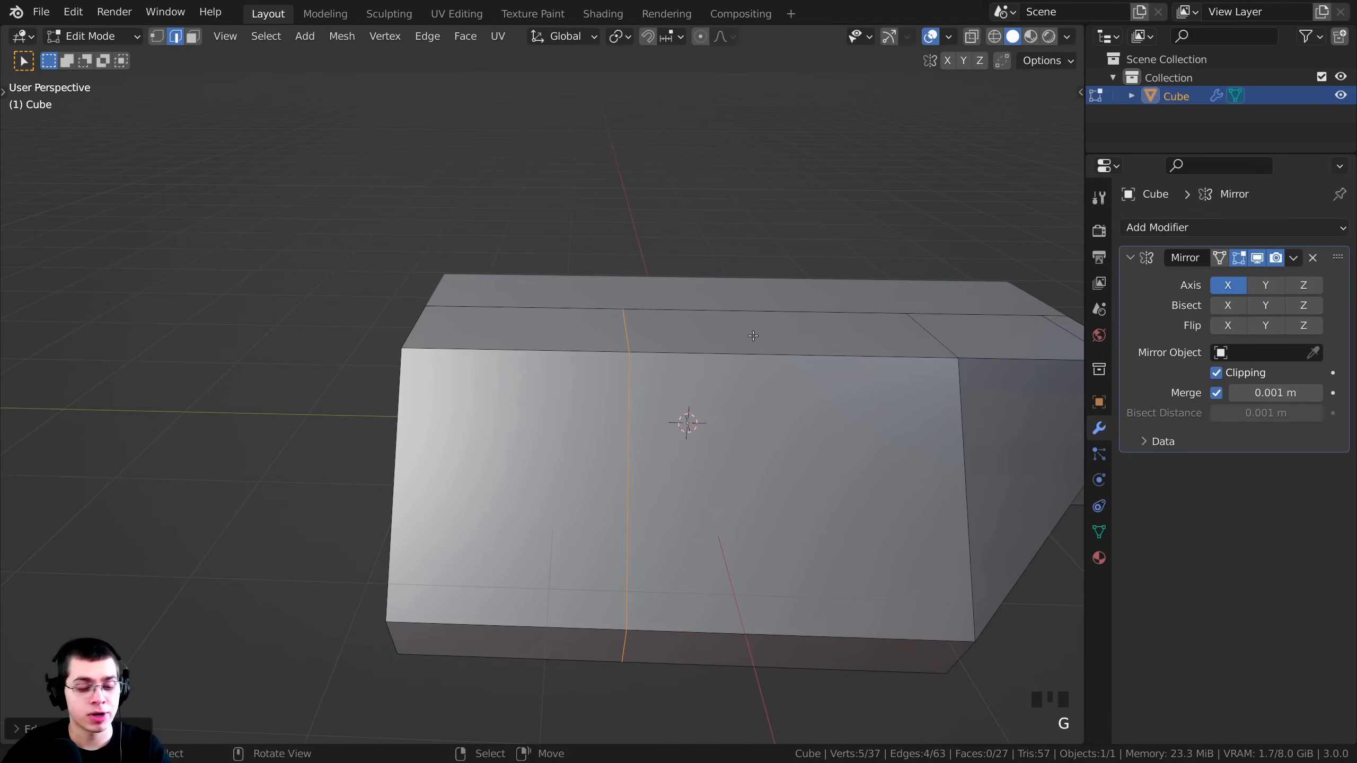
{"action": "key", "text": "ctrl+r"}
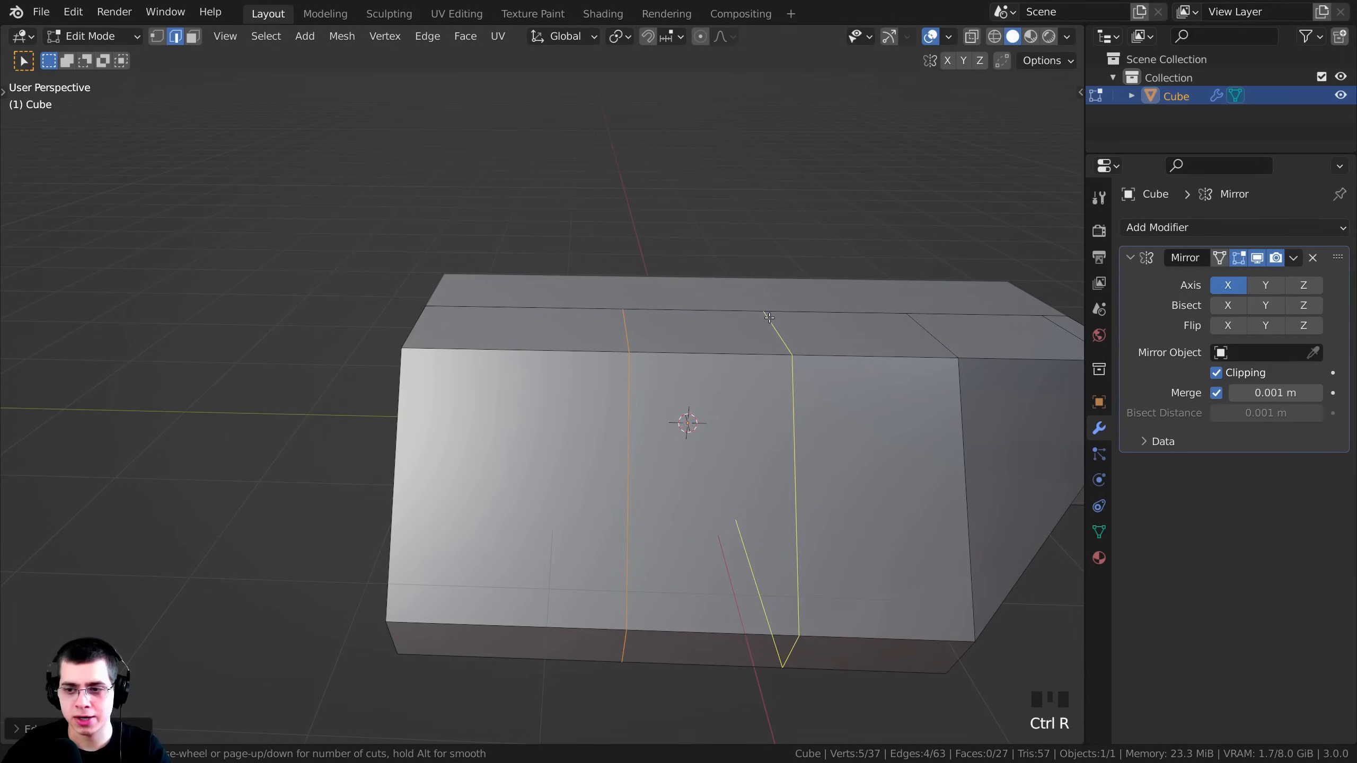
{"action": "left_click", "coordinate": [777, 328]}
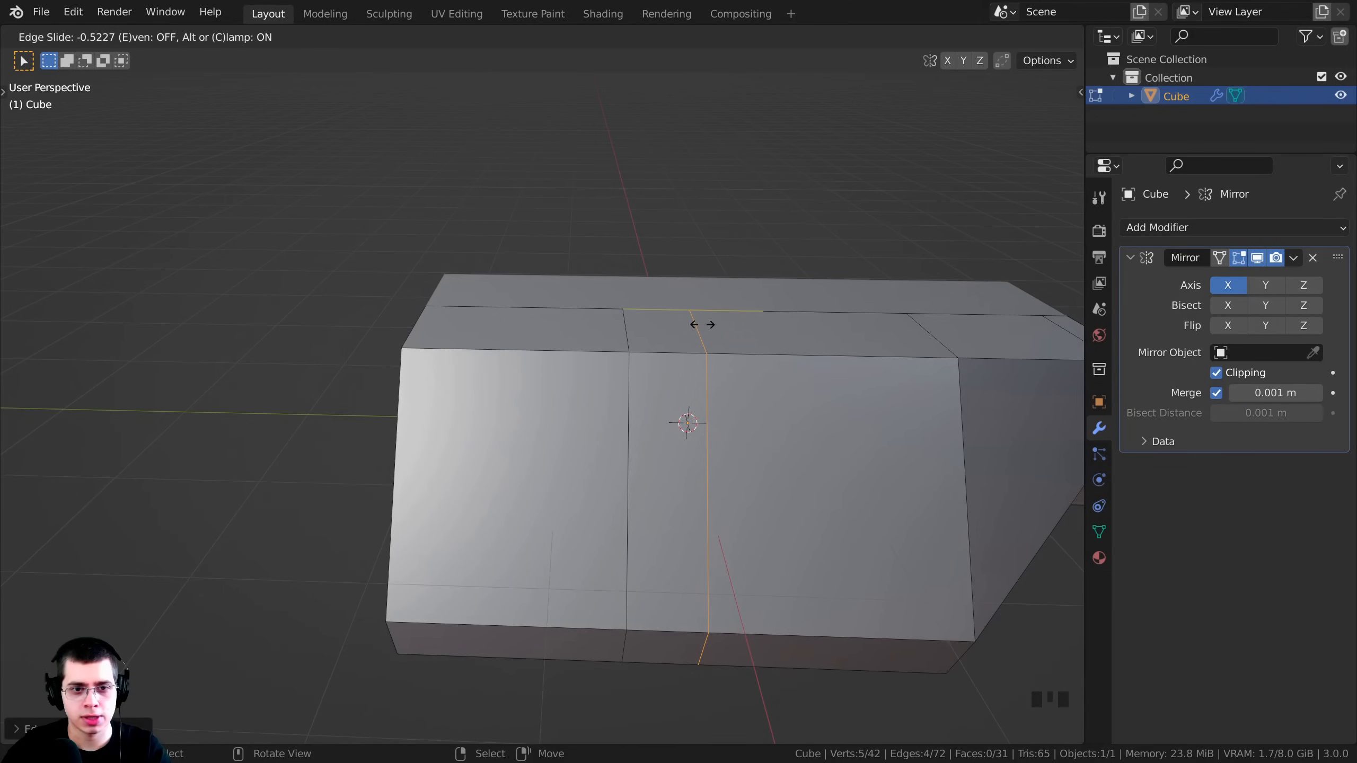
{"action": "left_click", "coordinate": [702, 324]}
Add four evenly spaced loop cuts between the two crosswise cuts, leaving them centred.
{"action": "scroll", "coordinate": [642, 389], "scroll_direction": "up", "scroll_amount": 1}
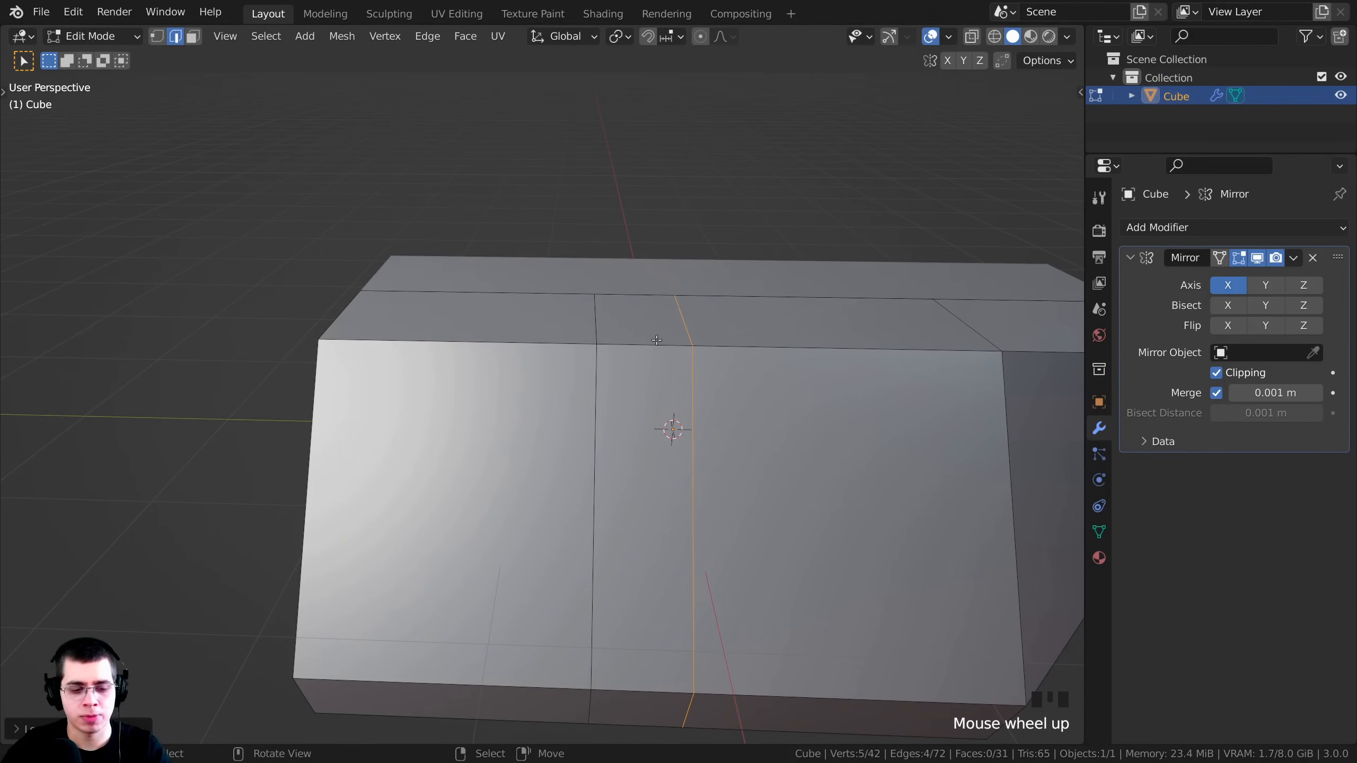
{"action": "key", "text": "ctrl+r"}
{"action": "scroll", "coordinate": [656, 341], "scroll_direction": "up", "scroll_amount": 1}
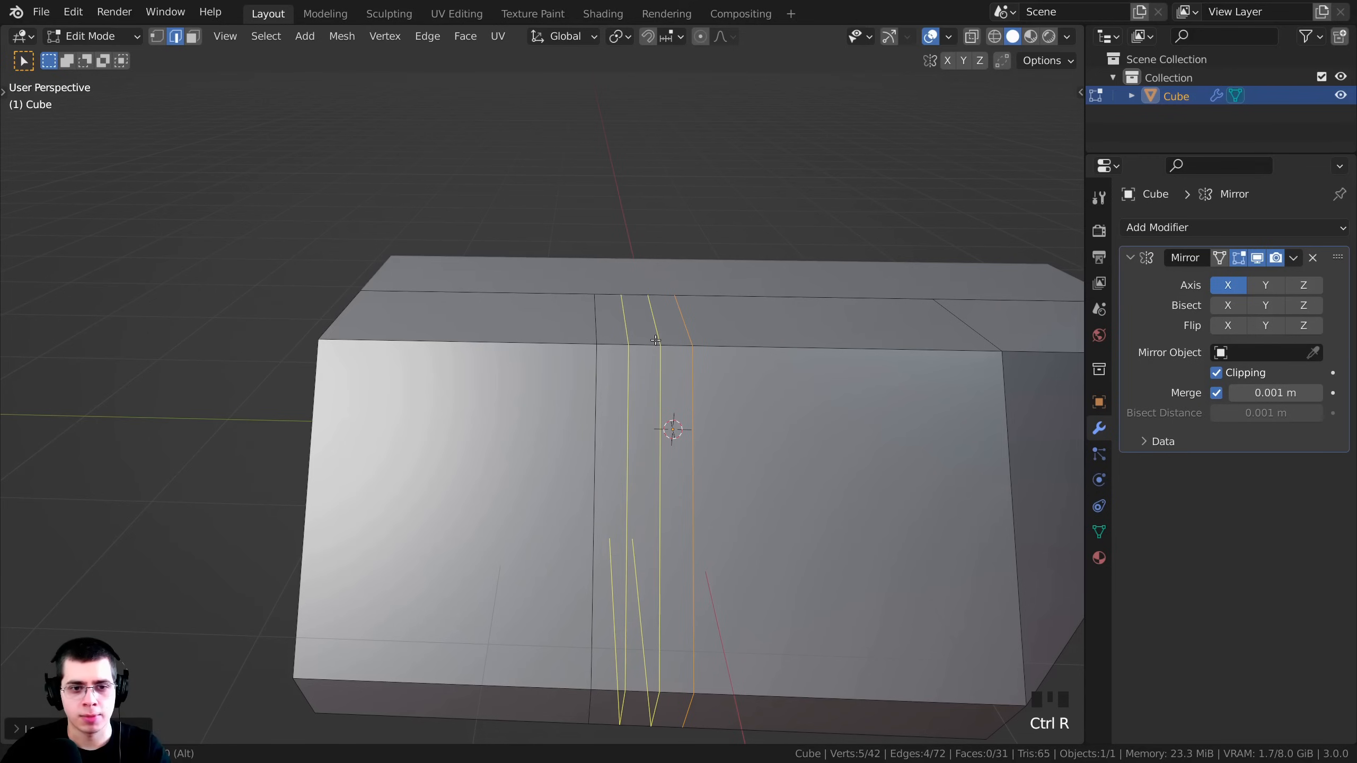
{"action": "scroll", "coordinate": [656, 340], "scroll_direction": "up", "scroll_amount": 2}
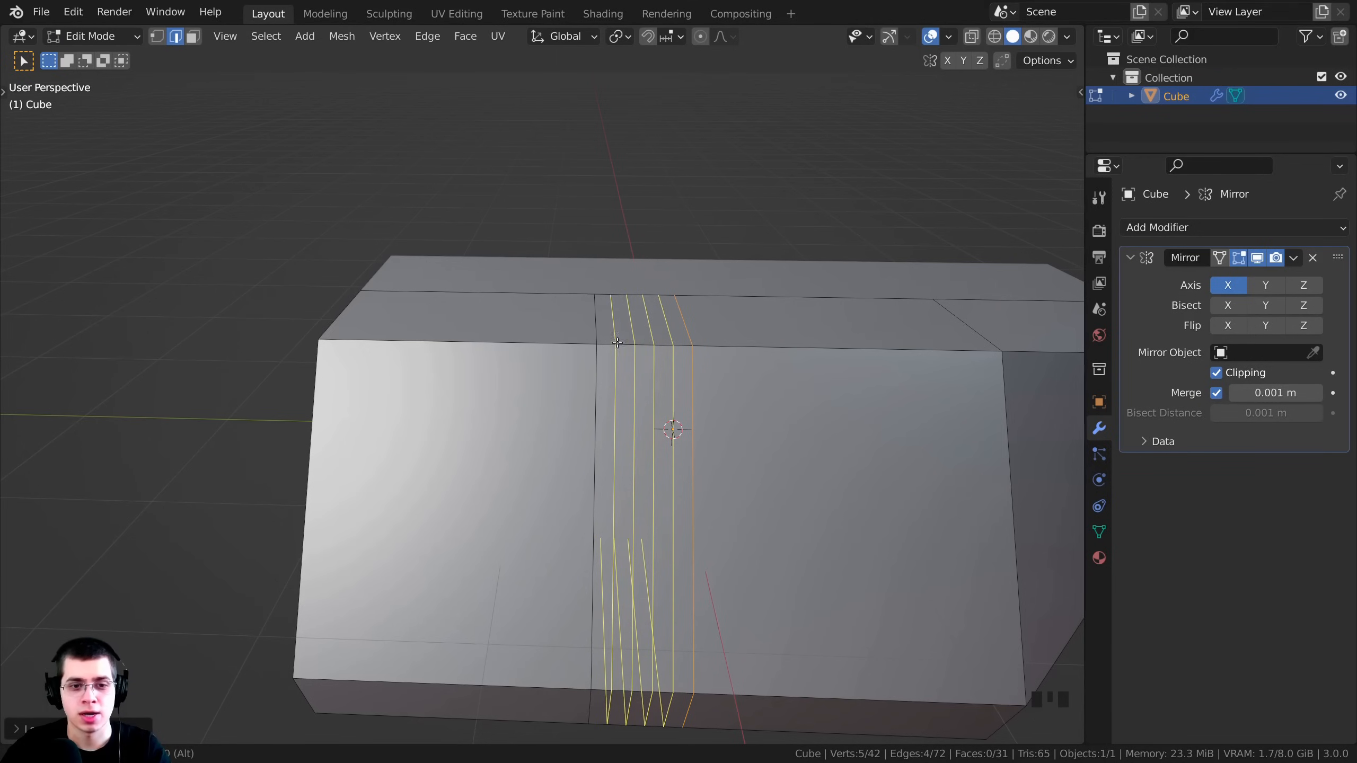
{"action": "left_click", "coordinate": [655, 348]}
{"action": "right_click", "coordinate": [623, 349]}
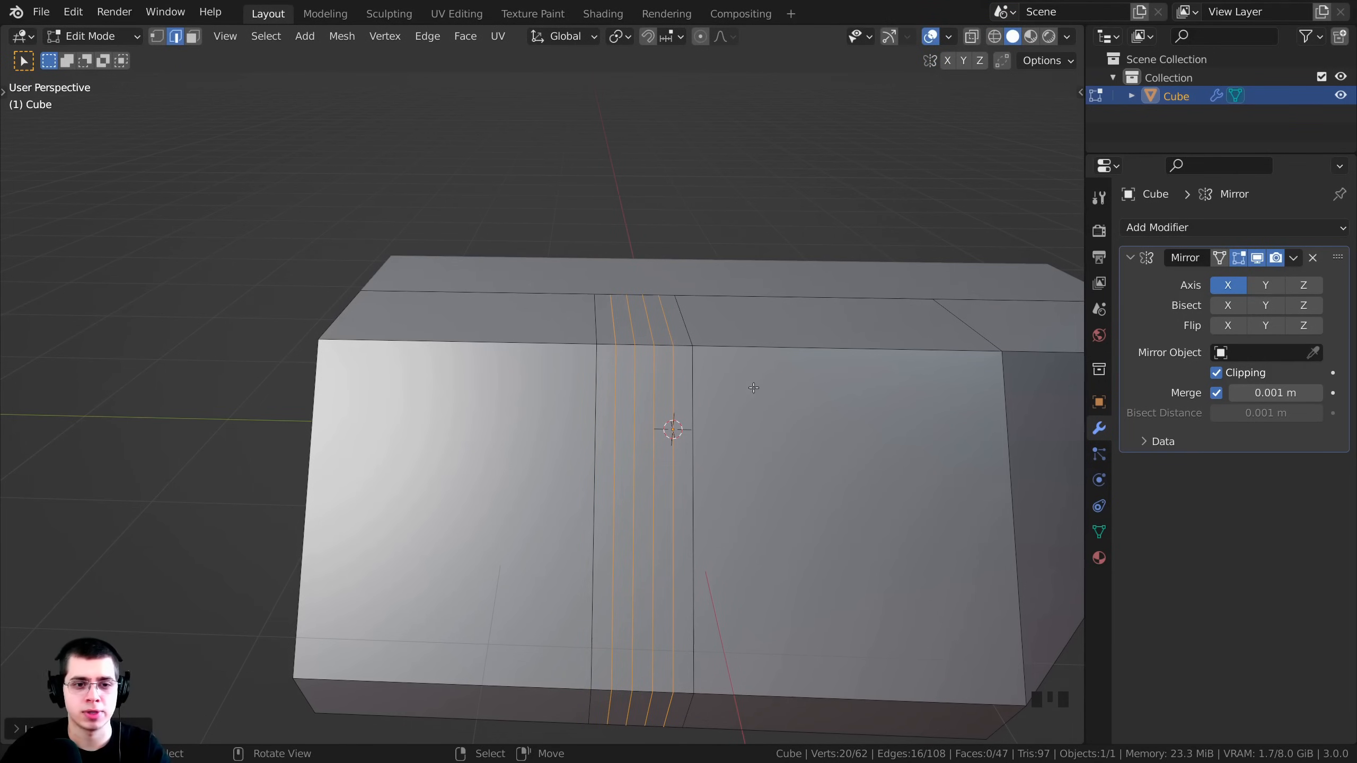
Add two lengthwise loop cuts along the sloped side, one near its upper edge and one slid about 0.08 below the middle.
{"action": "middle_click_drag", "start_coordinate": [753, 388], "coordinate": [439, 424]}
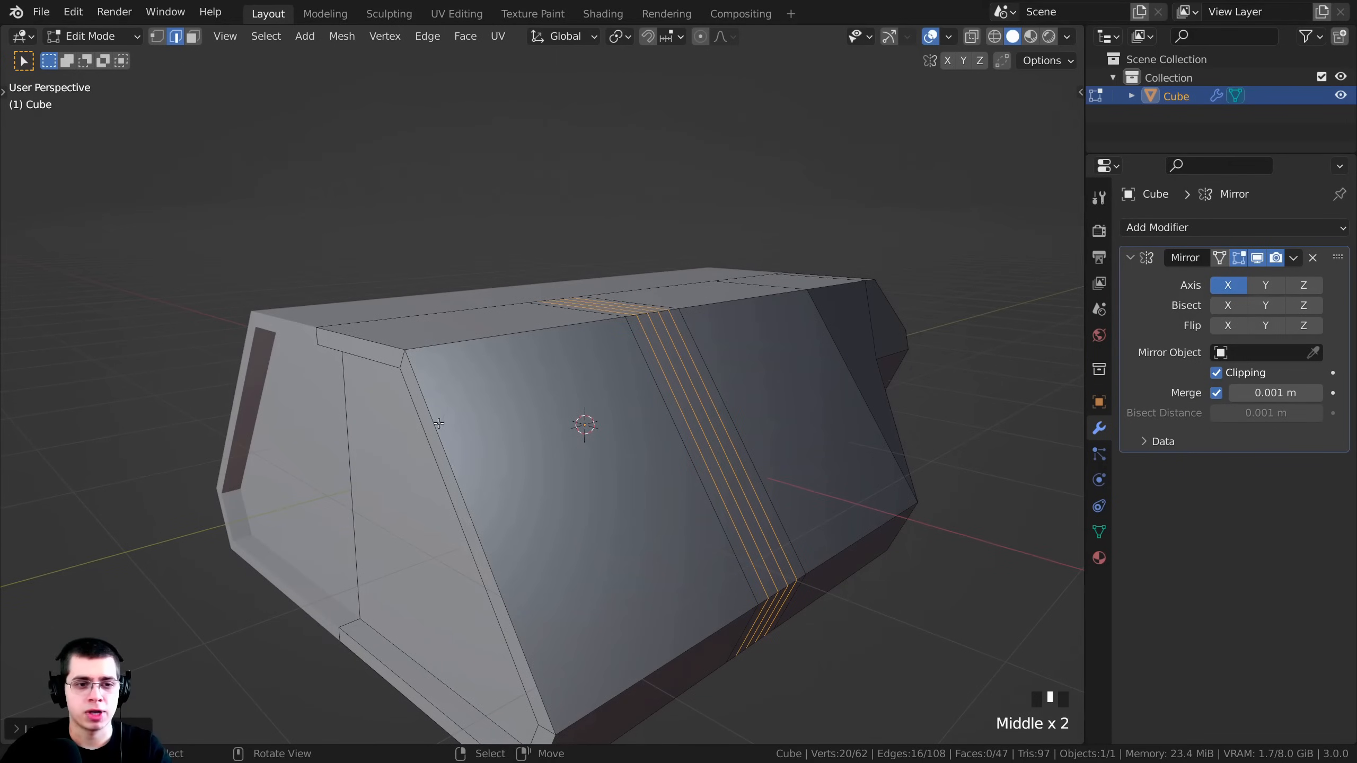
{"action": "key", "text": "ctrl+r"}
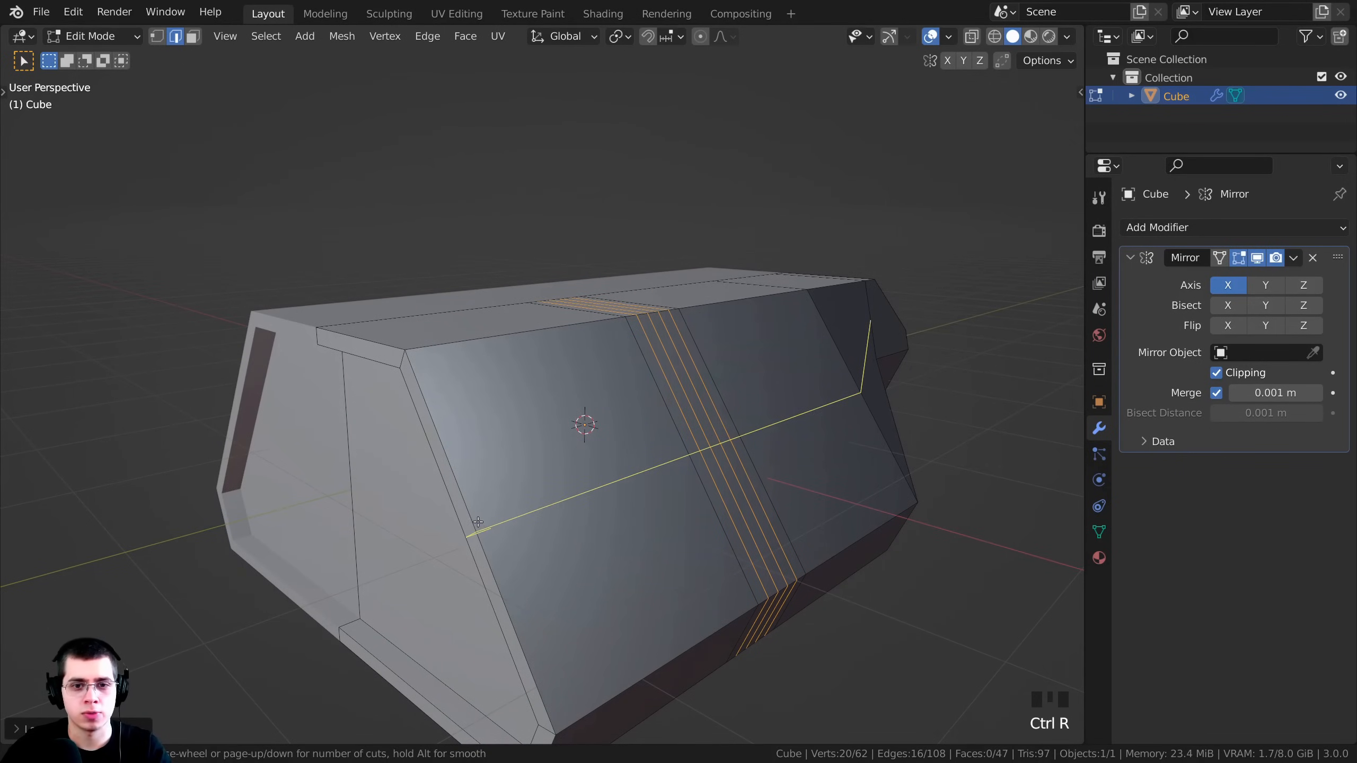
{"action": "left_click", "coordinate": [478, 522]}
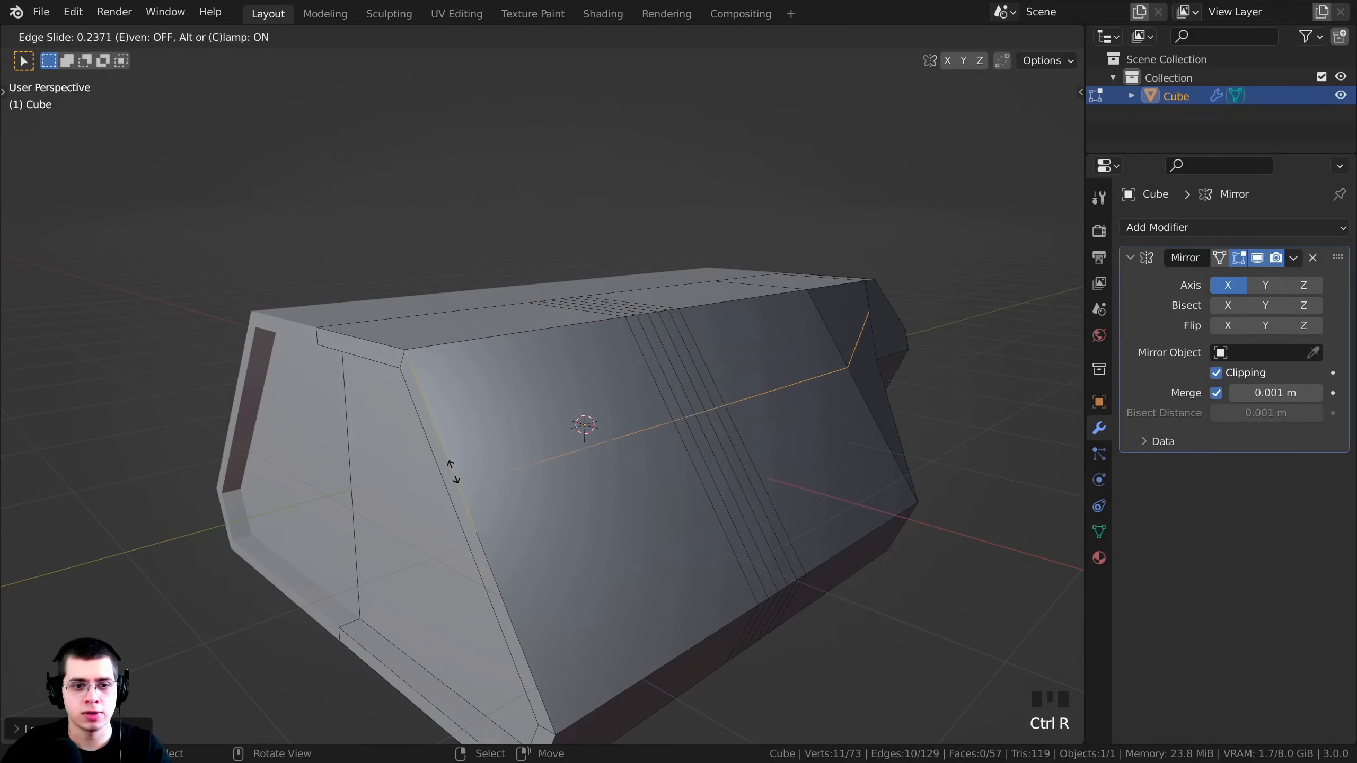
{"action": "left_click", "coordinate": [418, 369]}
{"action": "key", "text": "ctrl+r"}
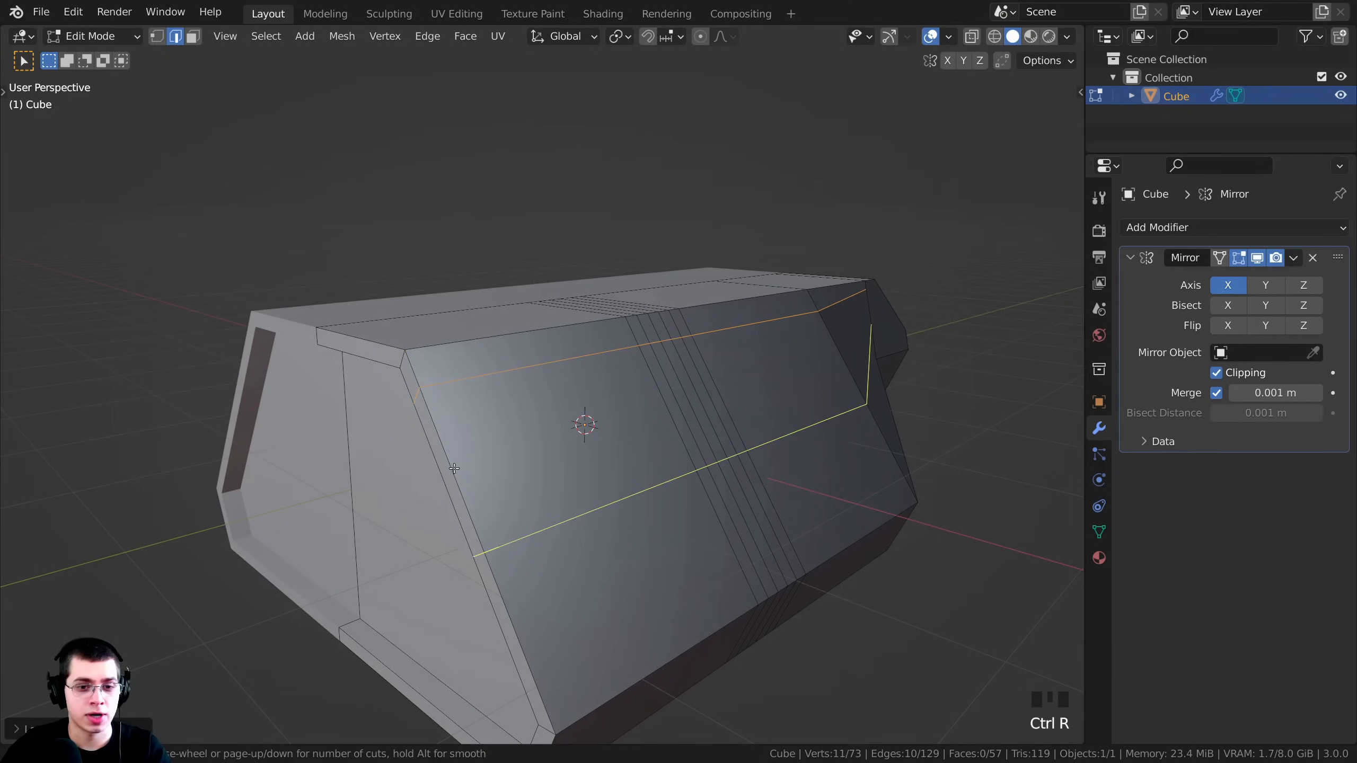
{"action": "left_click", "coordinate": [453, 461]}
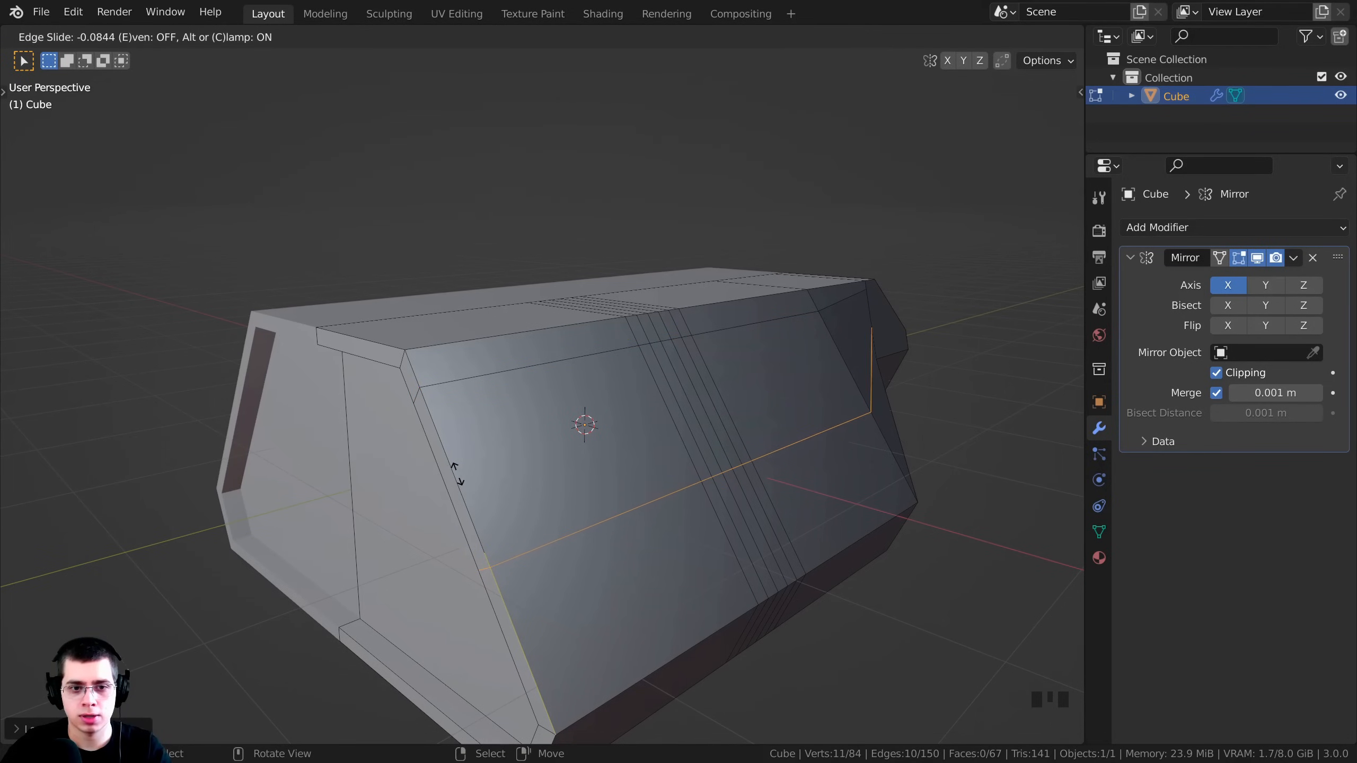
{"action": "left_click", "coordinate": [456, 473]}
Select three alternating narrow faces between the lengthwise cuts on the sloped side and extrude them inward about 0.09 m as slots.
{"action": "middle_click_drag", "start_coordinate": [456, 473], "coordinate": [499, 464]}
{"action": "scroll", "coordinate": [606, 435], "scroll_direction": "up", "scroll_amount": 2}
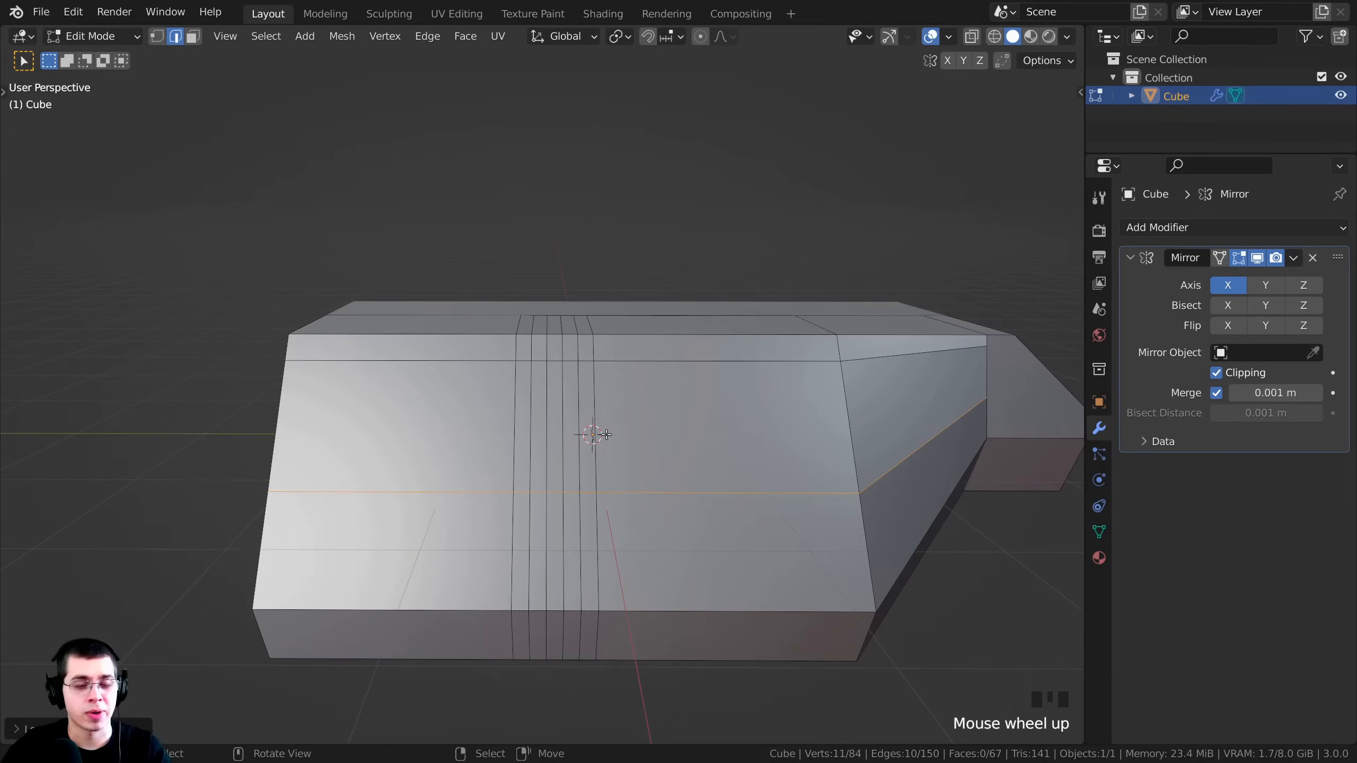
{"action": "key", "text": "3"}
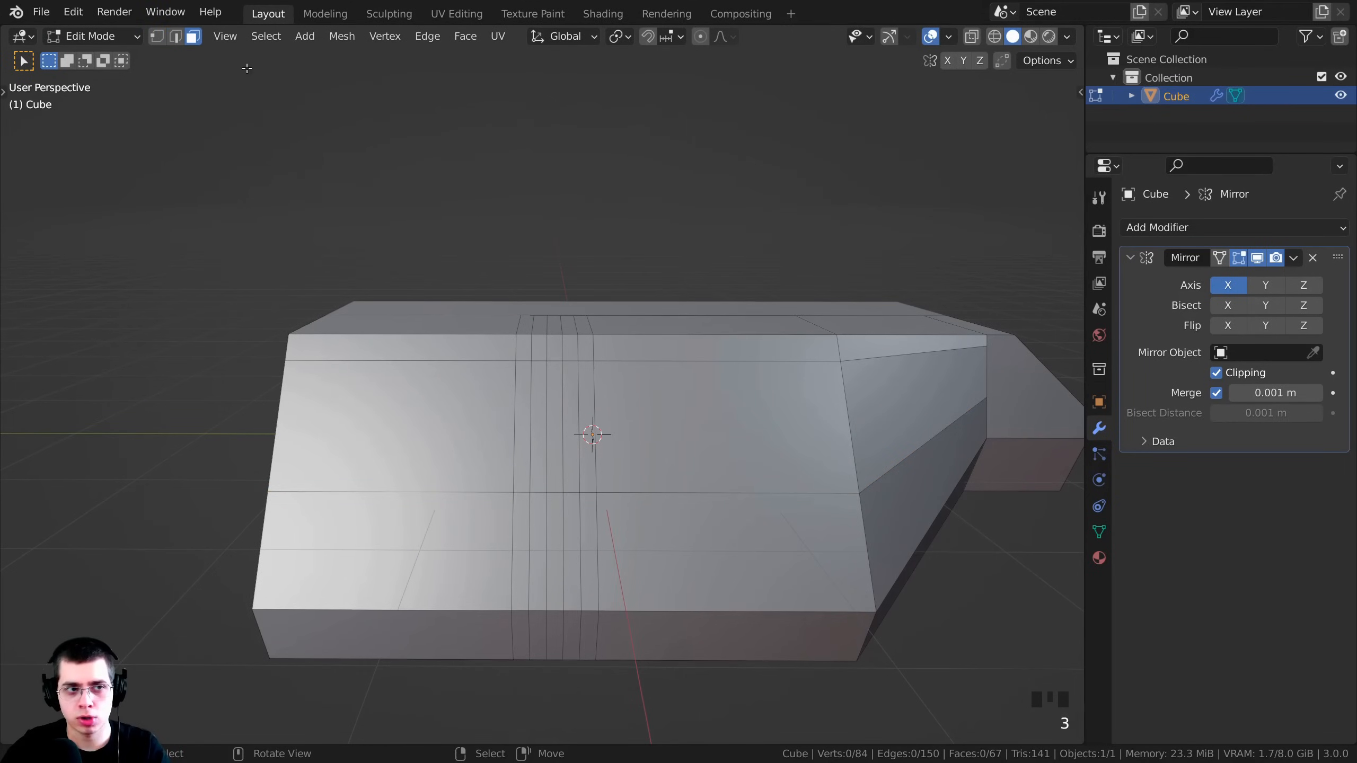
{"action": "left_click", "coordinate": [476, 254]}
{"action": "scroll", "coordinate": [597, 352], "scroll_direction": "up", "scroll_amount": 3}
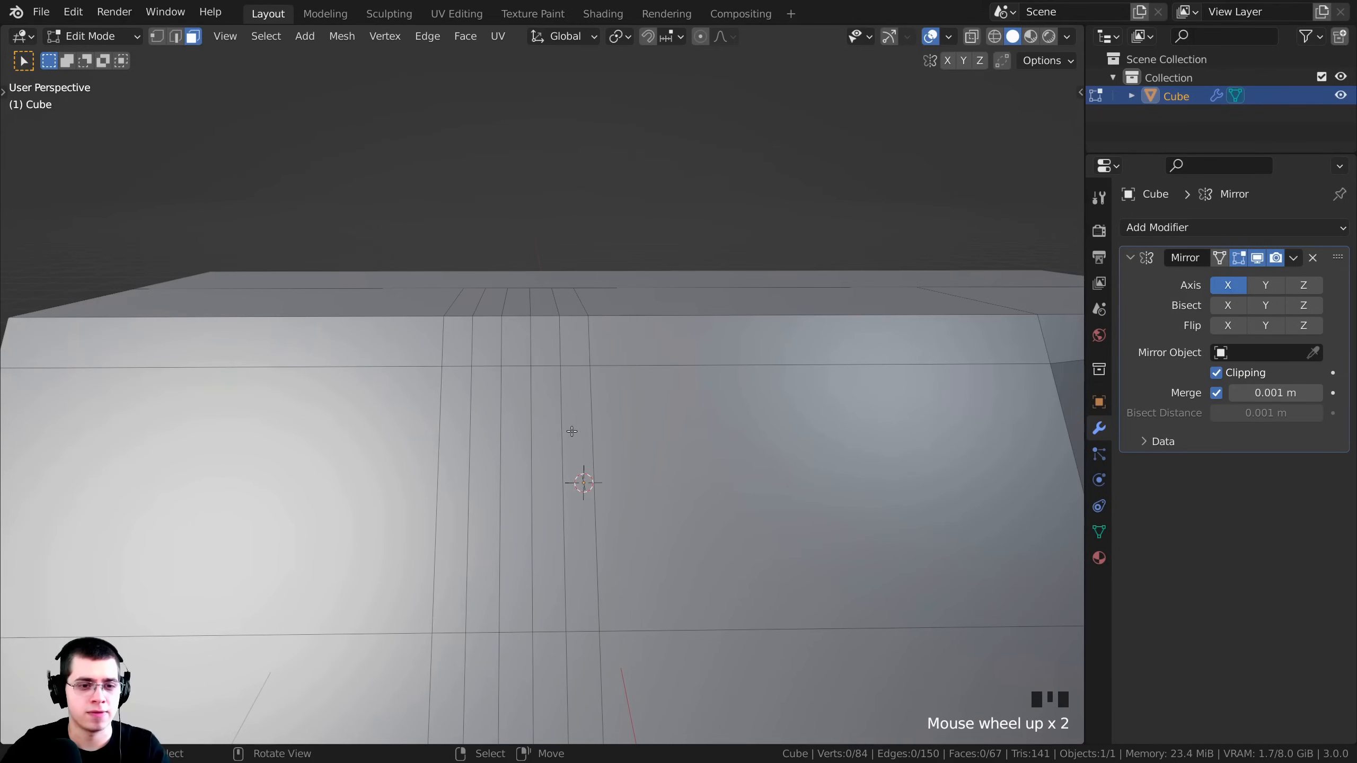
{"action": "middle_click_drag", "start_coordinate": [449, 366], "coordinate": [460, 361], "text": "shift"}
{"action": "middle_click_drag", "start_coordinate": [555, 408], "coordinate": [461, 371]}
{"action": "right_click", "coordinate": [464, 366]}
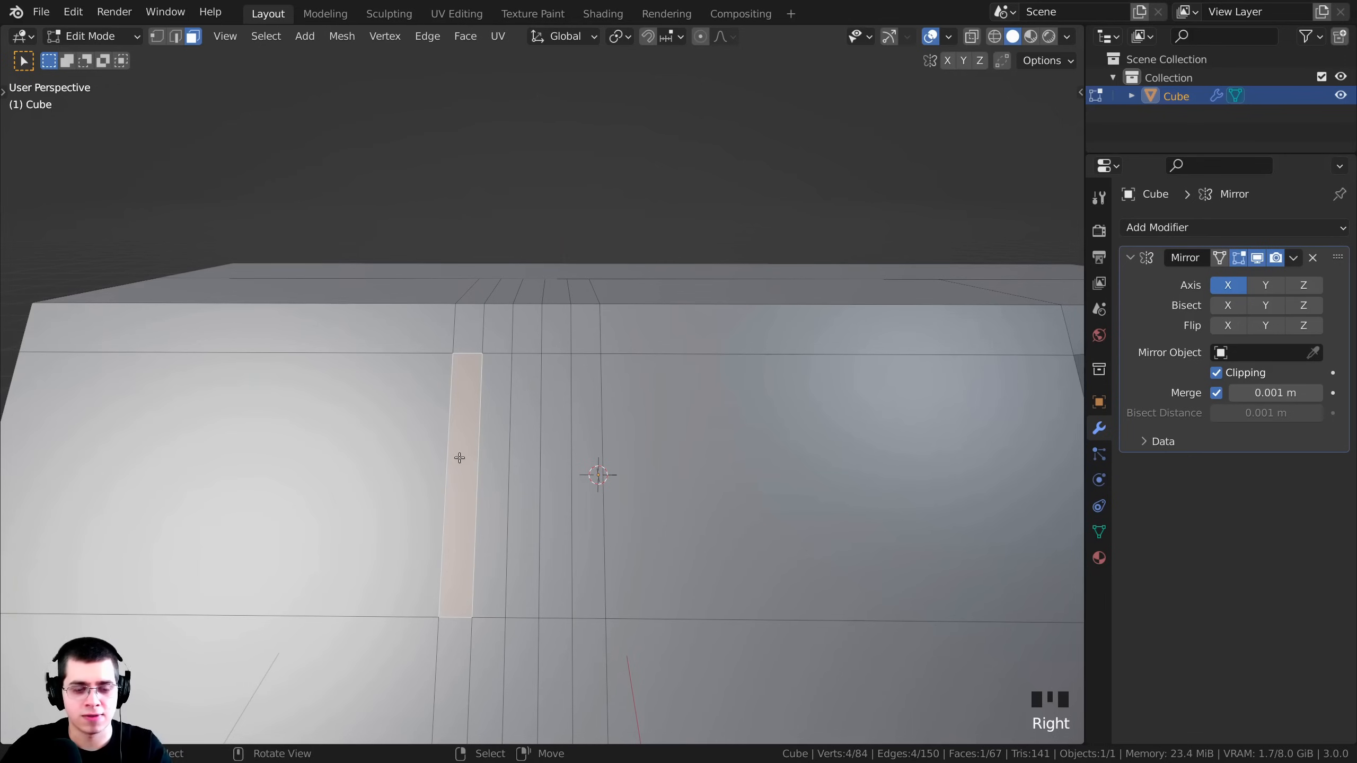
{"action": "right_click", "coordinate": [523, 389], "text": "shift"}
{"action": "right_click", "coordinate": [601, 398], "text": "shift"}
{"action": "middle_click_drag", "start_coordinate": [600, 398], "coordinate": [791, 342]}
{"action": "key", "text": "e"}
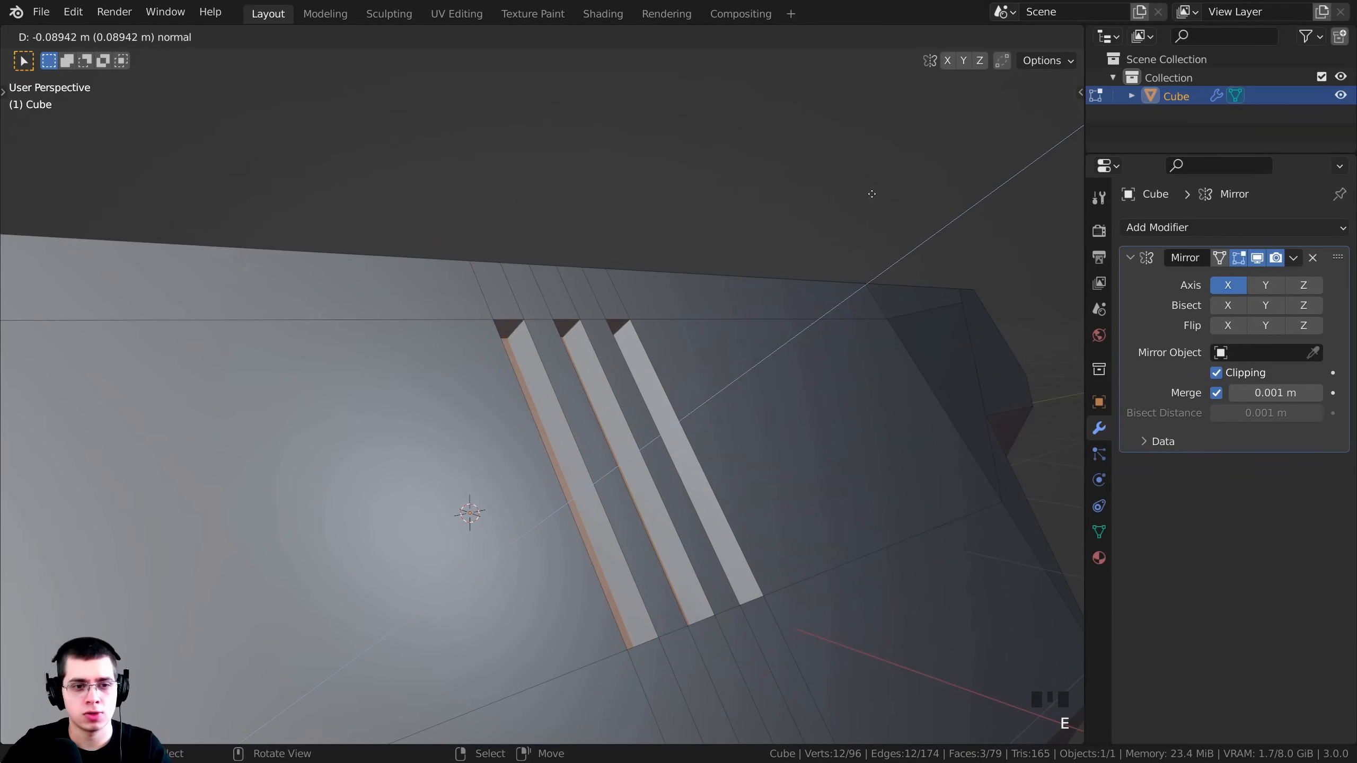
{"action": "left_click", "coordinate": [869, 195]}
Switch to Object Mode and examine the body and the three recessed side slots from a distance and up close.
{"action": "key", "text": "Tab"}
{"action": "scroll", "coordinate": [802, 342], "scroll_direction": "down", "scroll_amount": 6}
{"action": "middle_click_drag", "start_coordinate": [746, 463], "coordinate": [590, 388]}
{"action": "scroll", "coordinate": [600, 506], "scroll_direction": "down", "scroll_amount": 1}
{"action": "scroll", "coordinate": [600, 506], "scroll_direction": "up", "scroll_amount": 2}
{"action": "key", "text": "Tab"}
{"action": "scroll", "coordinate": [683, 406], "scroll_direction": "down", "scroll_amount": 2}
{"action": "key", "text": "Tab"}
{"action": "scroll", "coordinate": [590, 389], "scroll_direction": "up", "scroll_amount": 7}
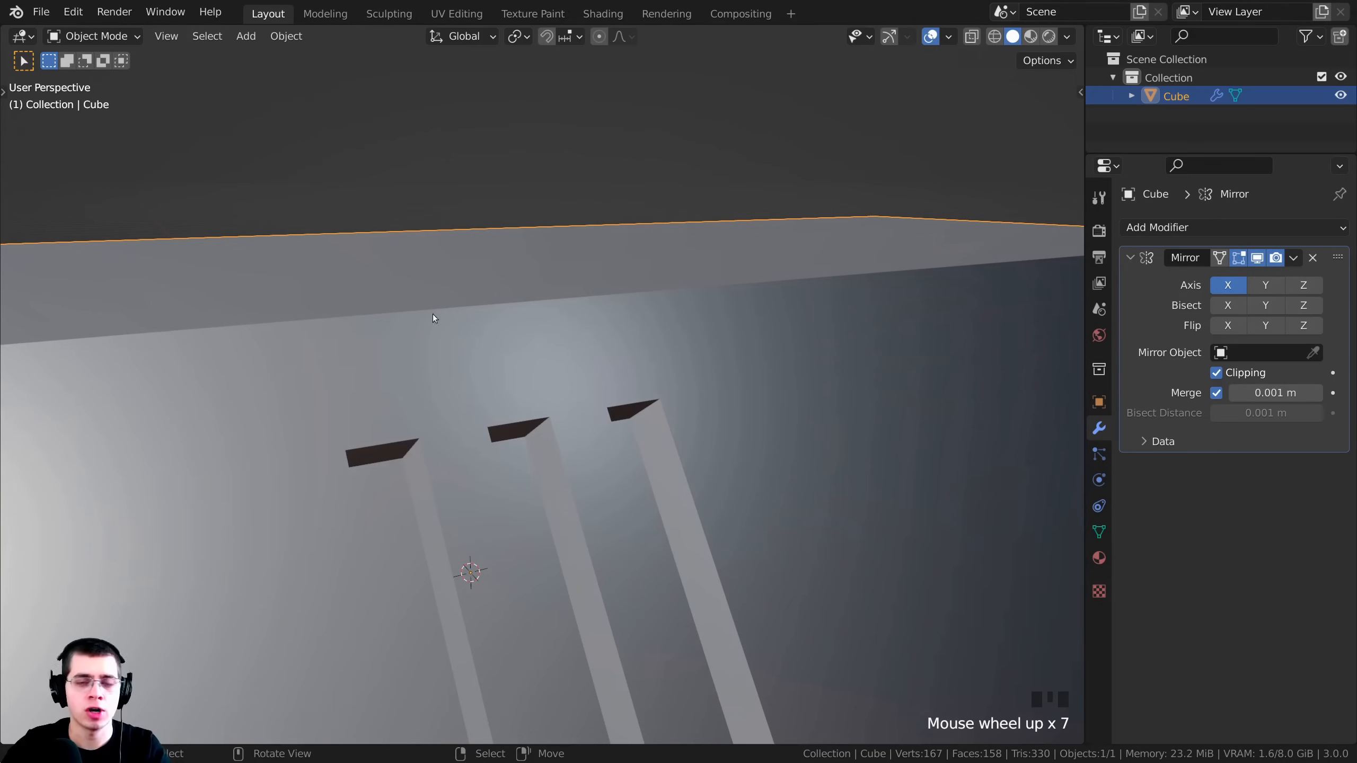
Add a Bevel modifier to the body and set its segments to 4.
{"action": "left_click", "coordinate": [1163, 230]}
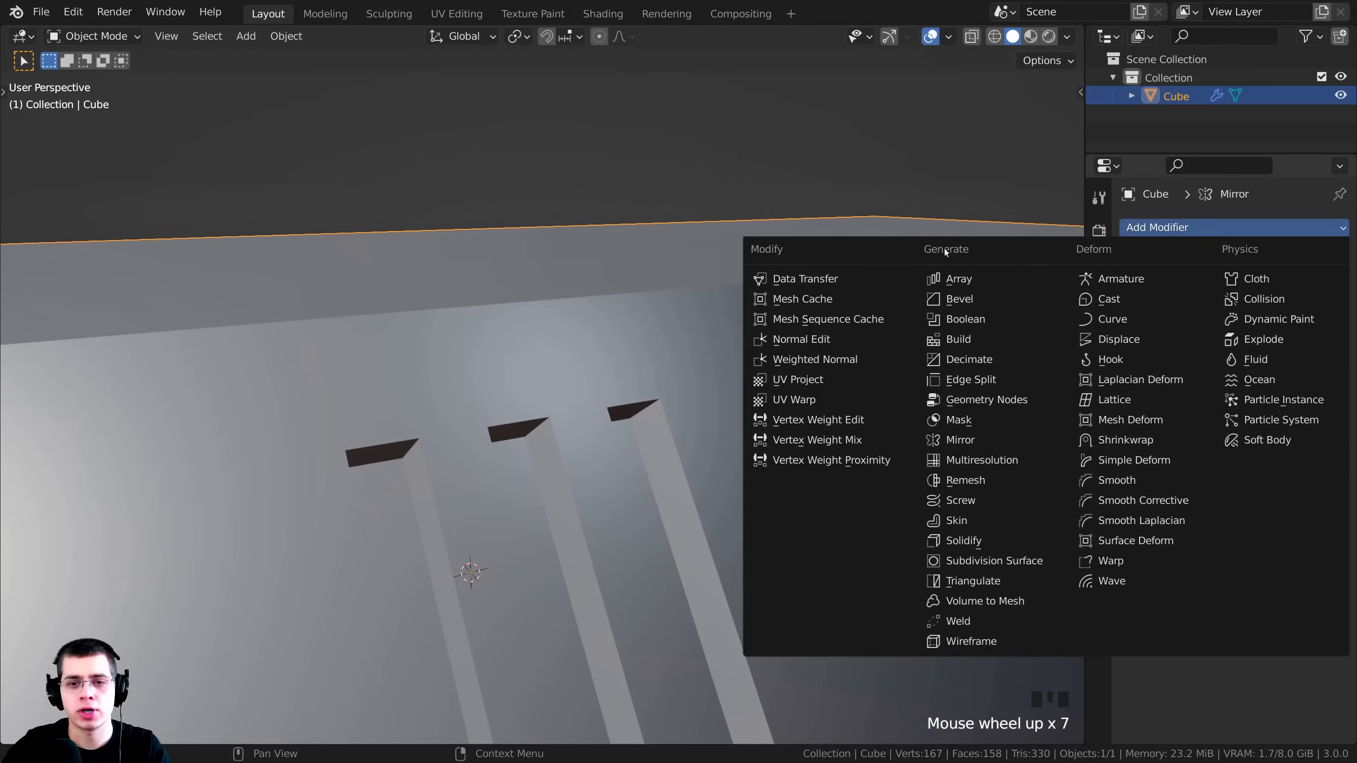
{"action": "left_click", "coordinate": [955, 300]}
{"action": "middle_click_drag", "start_coordinate": [771, 342], "coordinate": [779, 365], "text": "shift"}
{"action": "scroll", "coordinate": [780, 365], "scroll_direction": "up", "scroll_amount": 1}
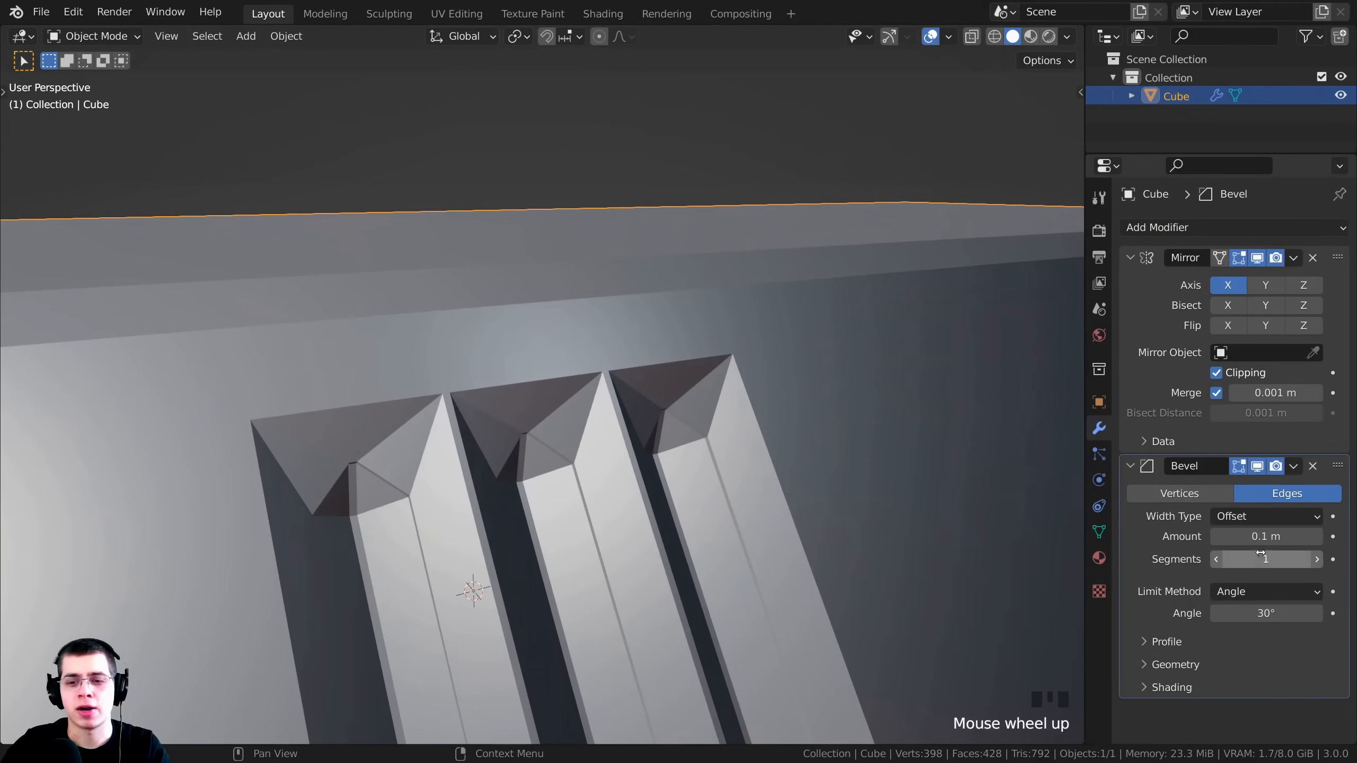
{"action": "left_click", "coordinate": [1318, 559]}
{"action": "left_click", "coordinate": [1317, 559]}
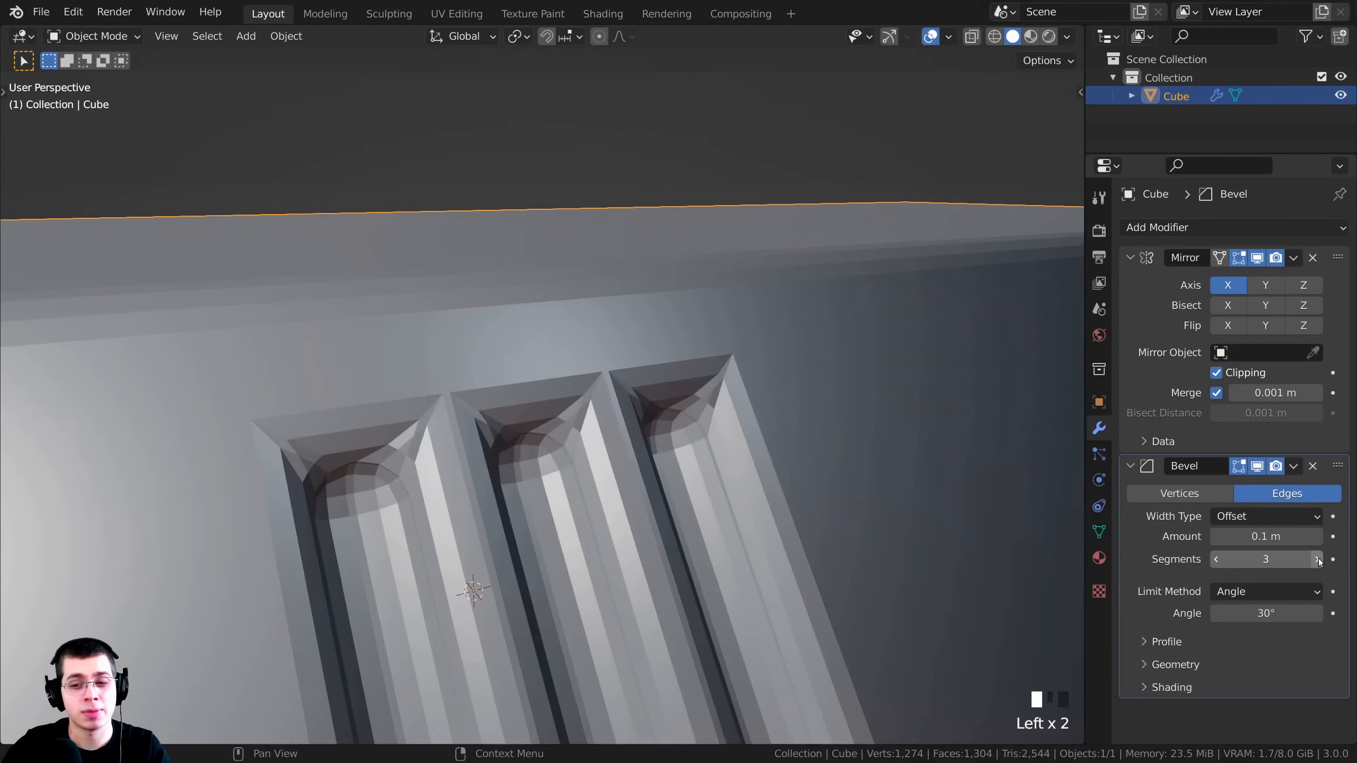
{"action": "left_click", "coordinate": [1317, 559]}
{"action": "scroll", "coordinate": [617, 458], "scroll_direction": "down", "scroll_amount": 3}
{"action": "middle_click_drag", "start_coordinate": [647, 384], "coordinate": [499, 278]}
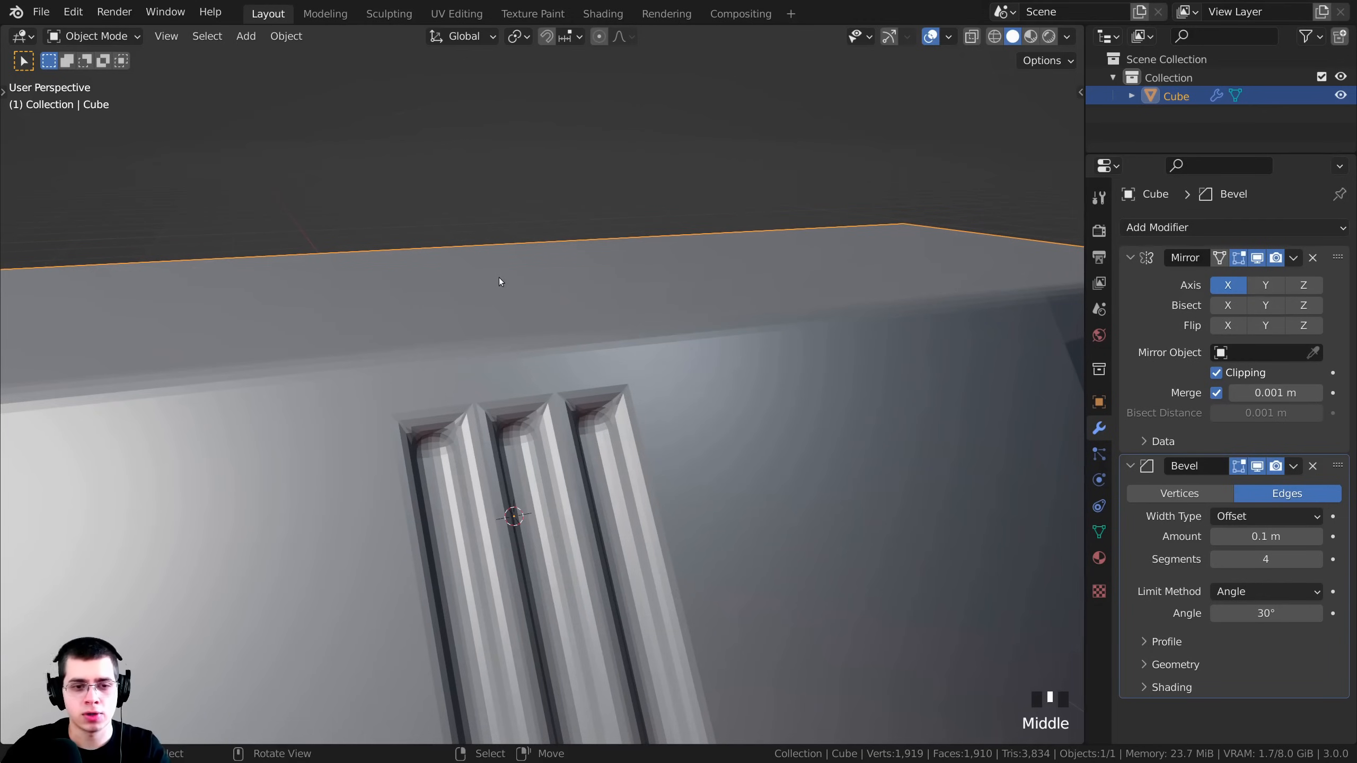
Apply smooth shading to the body.
{"action": "right_click", "coordinate": [500, 281]}
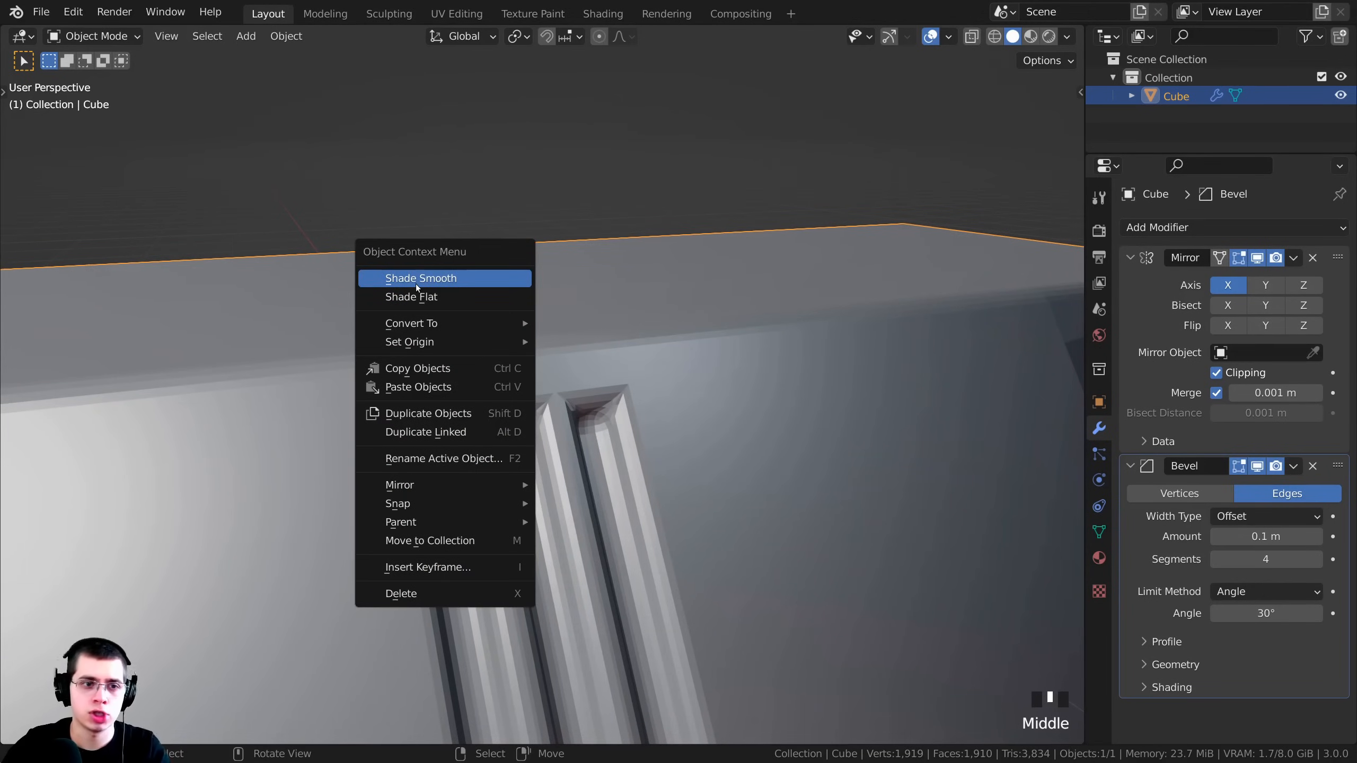
{"action": "left_click", "coordinate": [417, 278]}
{"action": "middle_click_drag", "start_coordinate": [661, 369], "coordinate": [562, 390]}
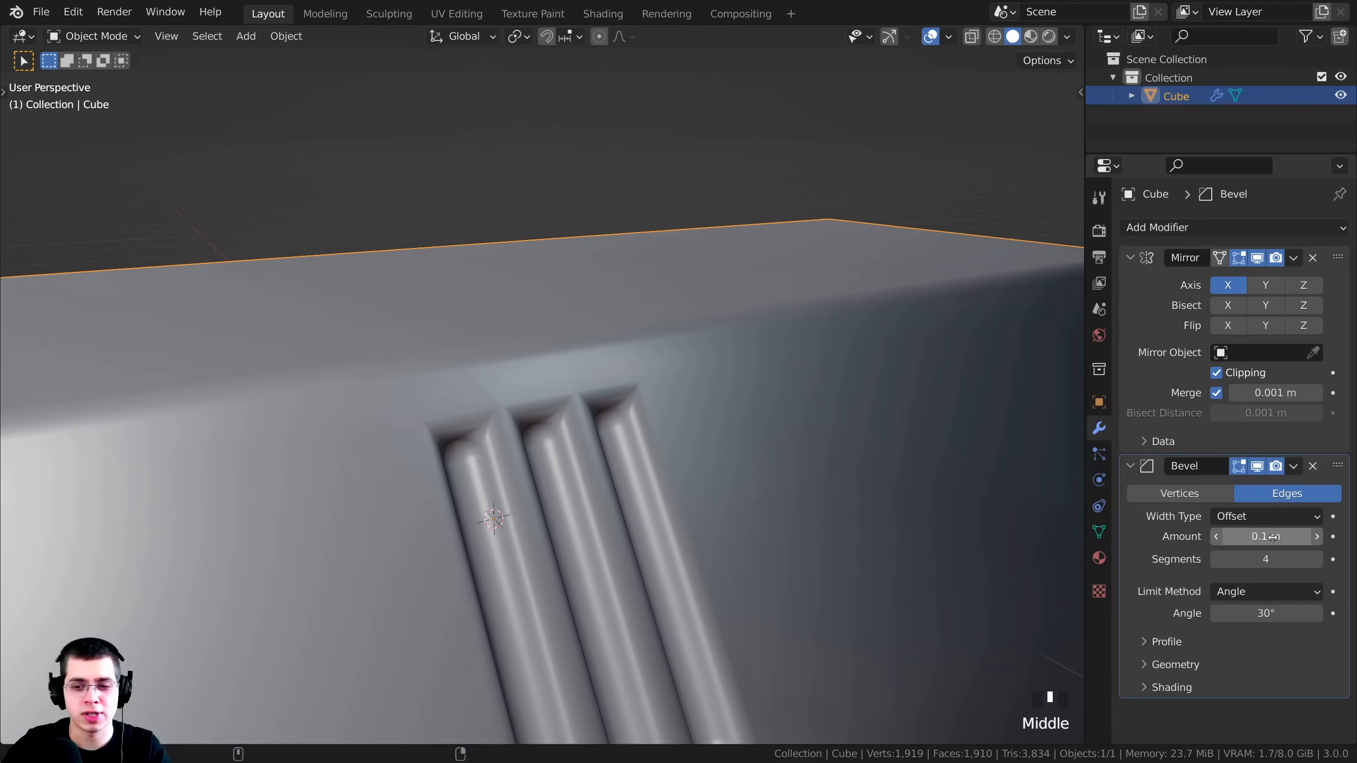
Reduce the body's bevel amount to 0.006 m and save the file.
{"action": "left_click_drag", "start_coordinate": [1273, 536], "coordinate": [1233, 536], "text": "shift"}
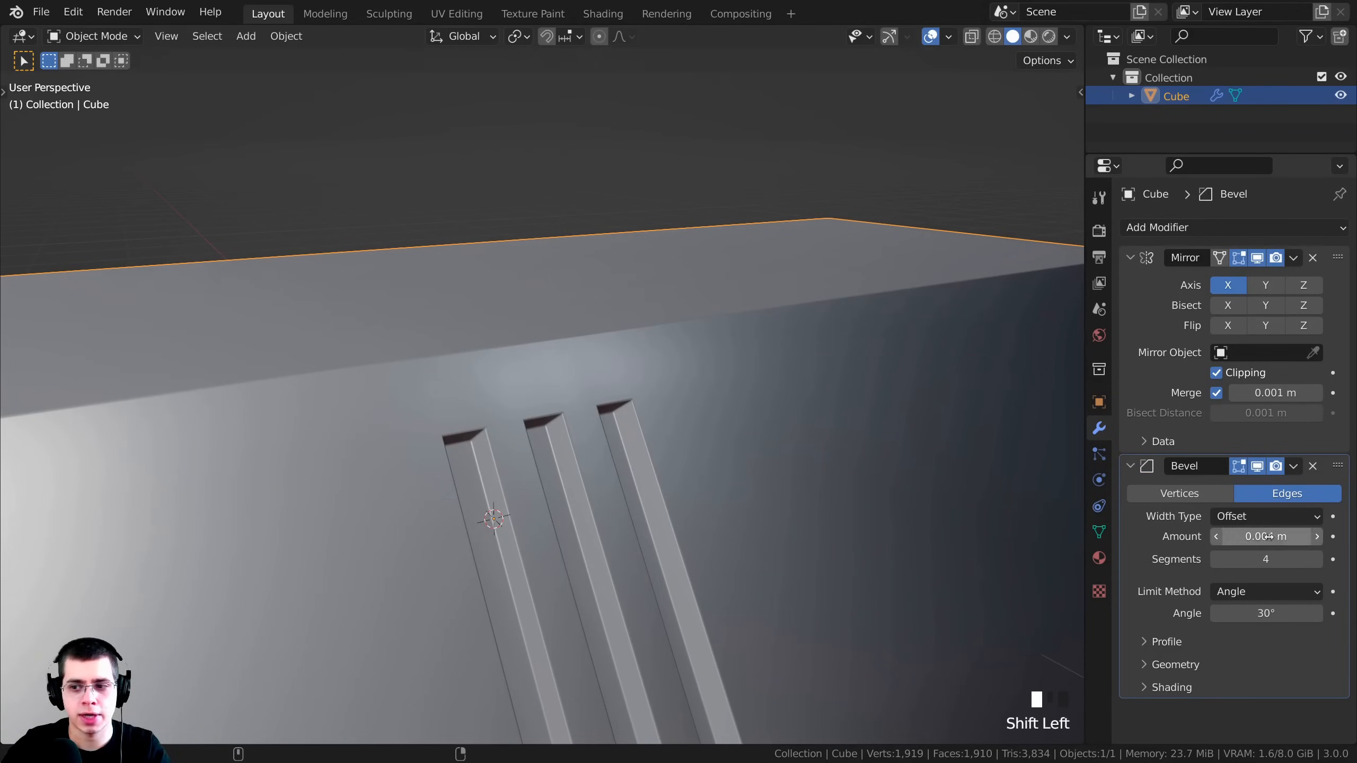
{"action": "middle_click_drag", "start_coordinate": [668, 342], "coordinate": [675, 340]}
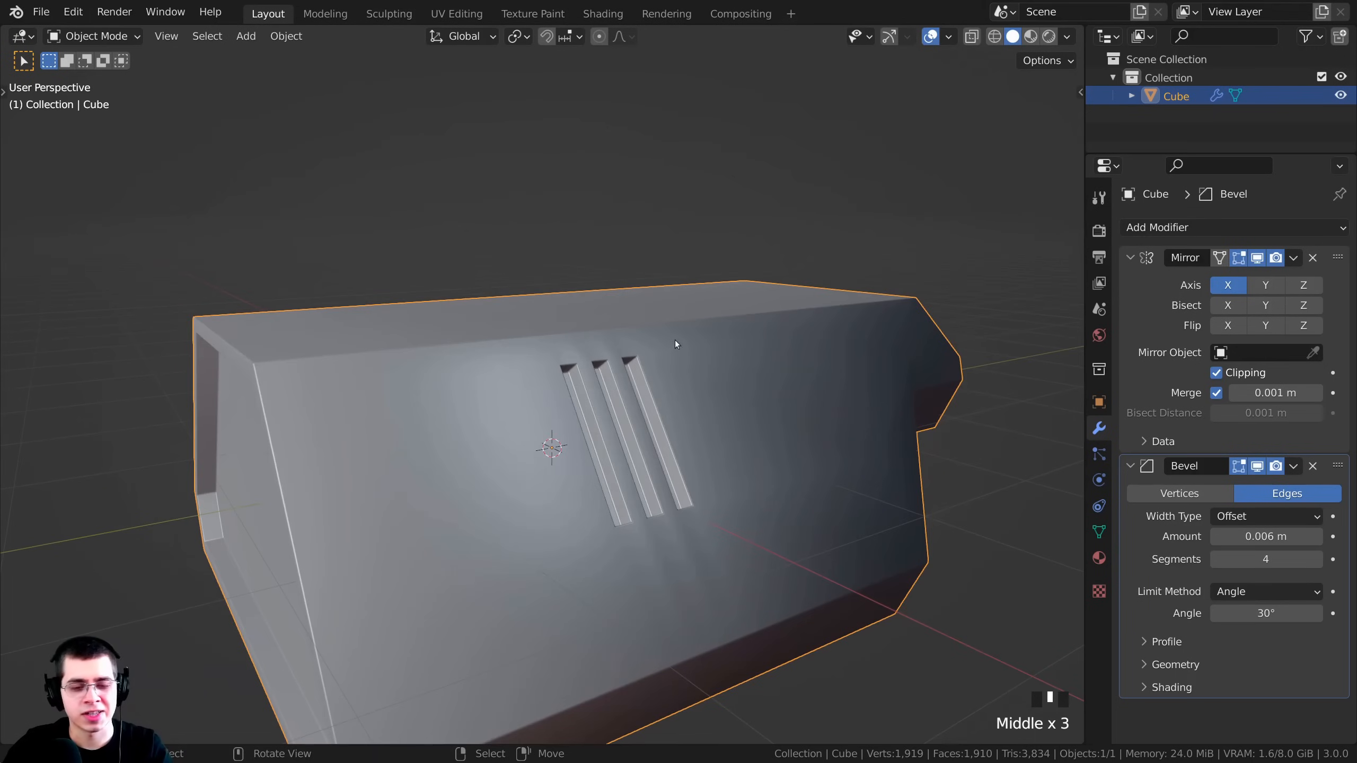
{"action": "key", "text": "ctrl+s"}
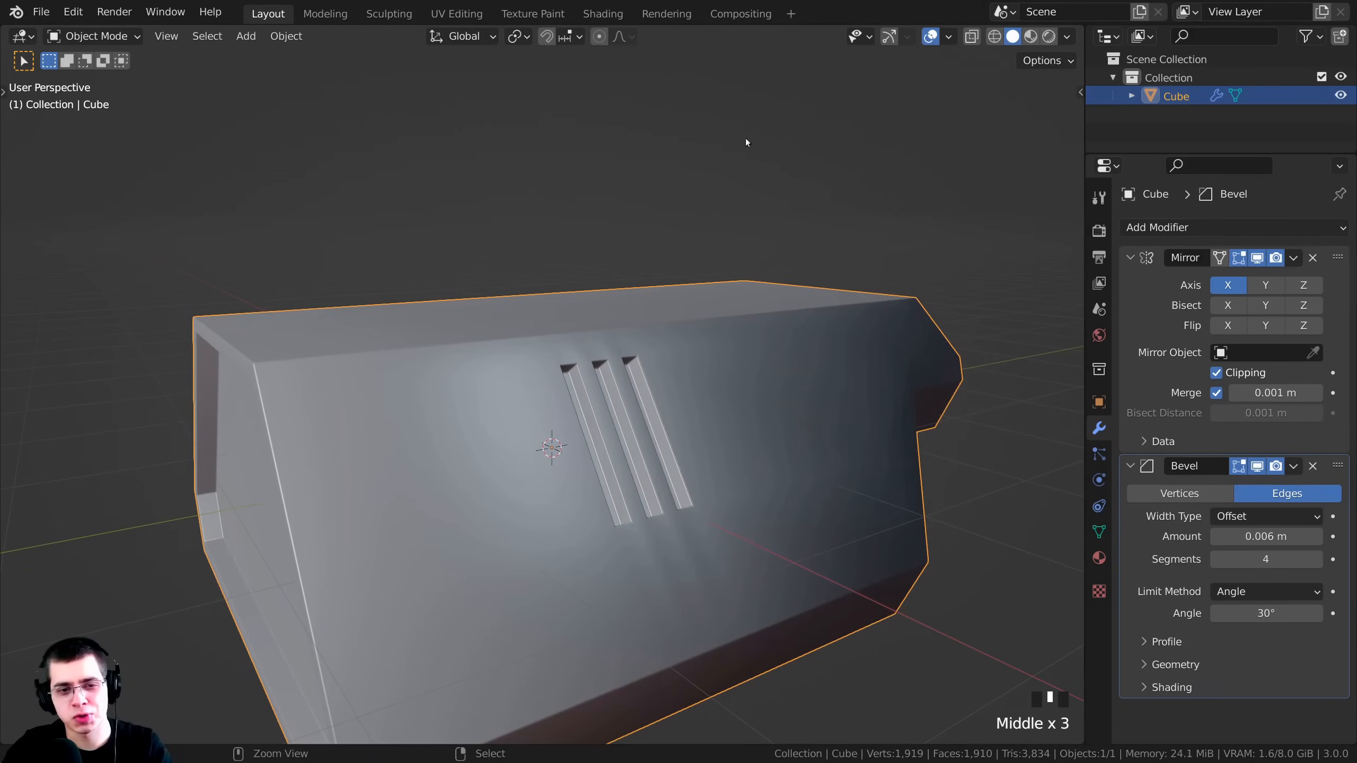
Examine the shading and edge layout around the notched end of the body in both Edit Mode and Object Mode.
{"action": "scroll", "coordinate": [739, 398], "scroll_direction": "down", "scroll_amount": 3}
{"action": "middle_click_drag", "start_coordinate": [739, 399], "coordinate": [715, 346], "text": "shift"}
{"action": "scroll", "coordinate": [817, 325], "scroll_direction": "down", "scroll_amount": 1}
{"action": "scroll", "coordinate": [591, 357], "scroll_direction": "up", "scroll_amount": 3}
{"action": "middle_click_drag", "start_coordinate": [591, 353], "coordinate": [311, 355], "text": "shift"}
{"action": "key", "text": "Tab"}
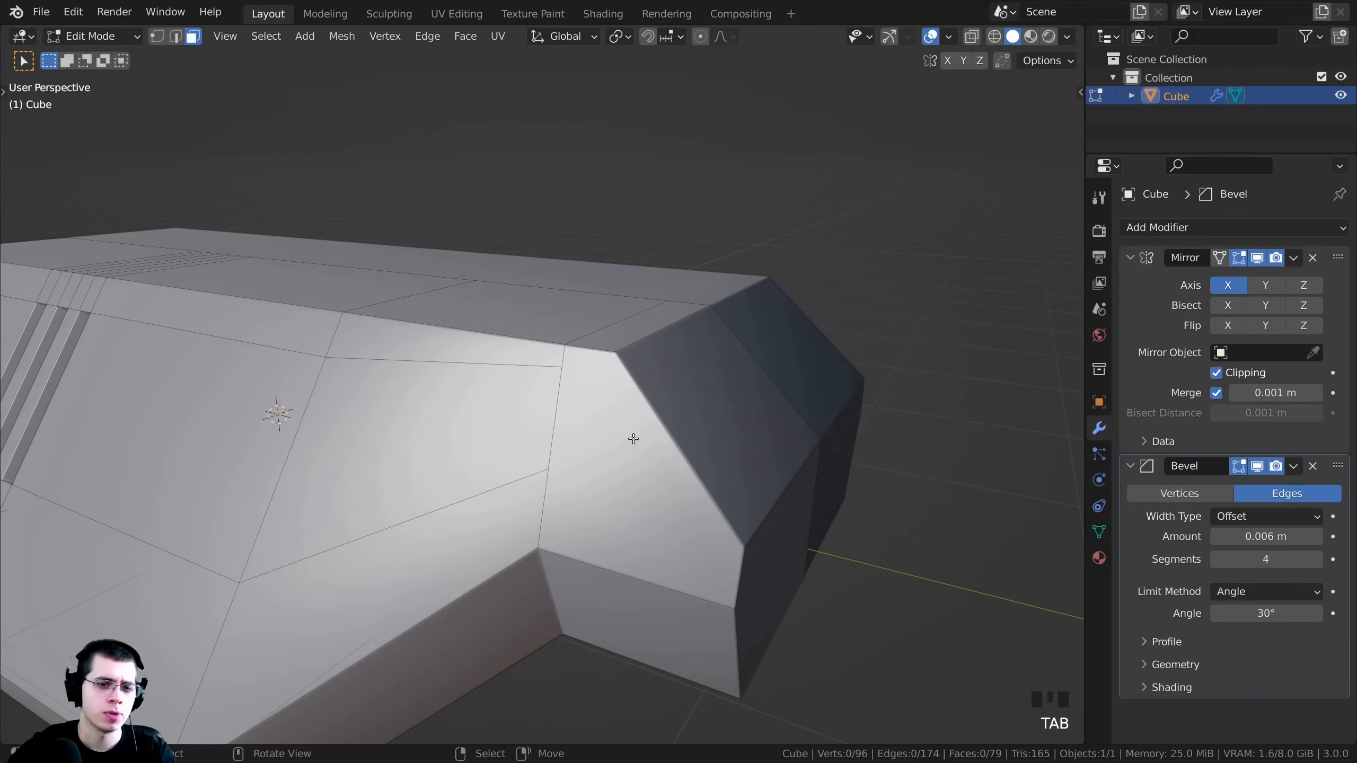
{"action": "scroll", "coordinate": [627, 441], "scroll_direction": "up", "scroll_amount": 1}
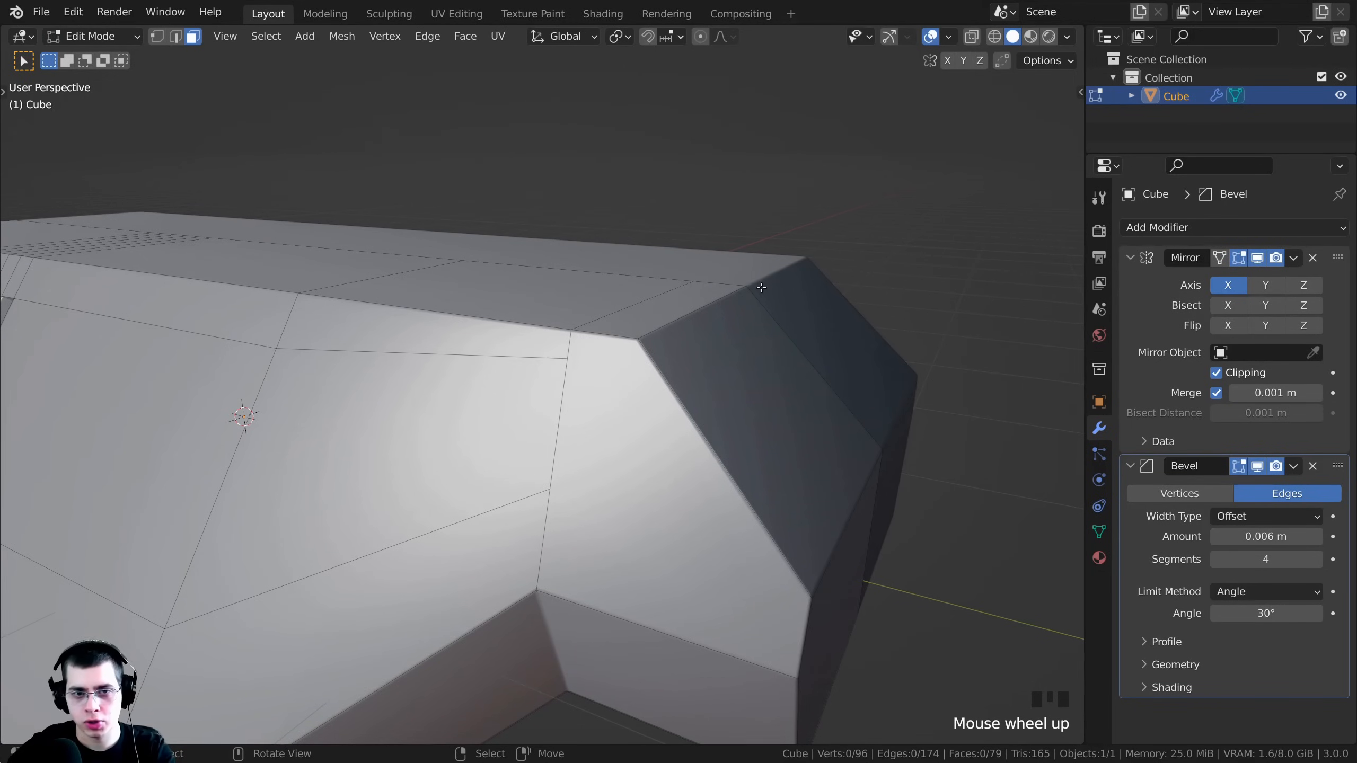
{"action": "middle_click_drag", "start_coordinate": [742, 320], "coordinate": [539, 518]}
{"action": "key", "text": "Tab"}
{"action": "key", "text": "Tab"}
{"action": "scroll", "coordinate": [599, 379], "scroll_direction": "up", "scroll_amount": 2}
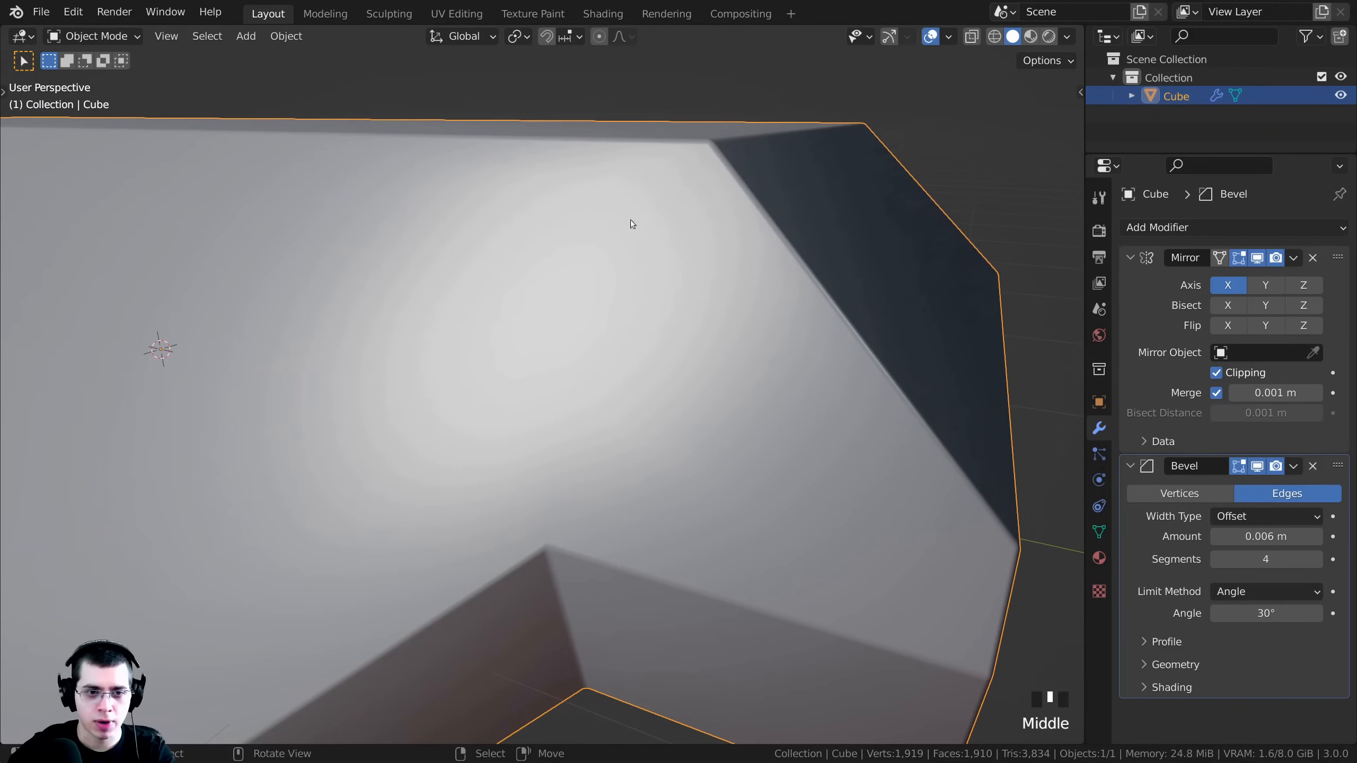
{"action": "middle_click_drag", "start_coordinate": [630, 219], "coordinate": [703, 386]}
{"action": "scroll", "coordinate": [594, 444], "scroll_direction": "up", "scroll_amount": 2}
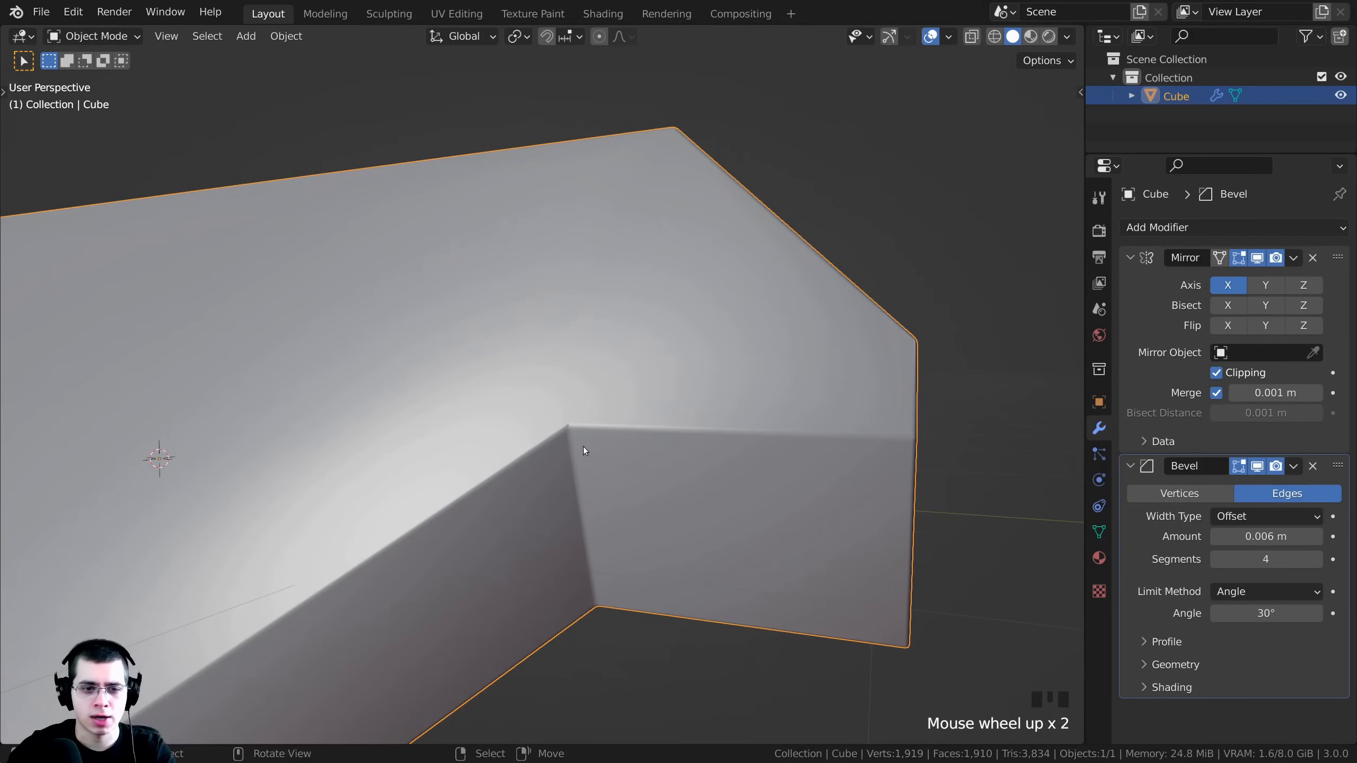
{"action": "middle_click_drag", "start_coordinate": [584, 242], "coordinate": [609, 327]}
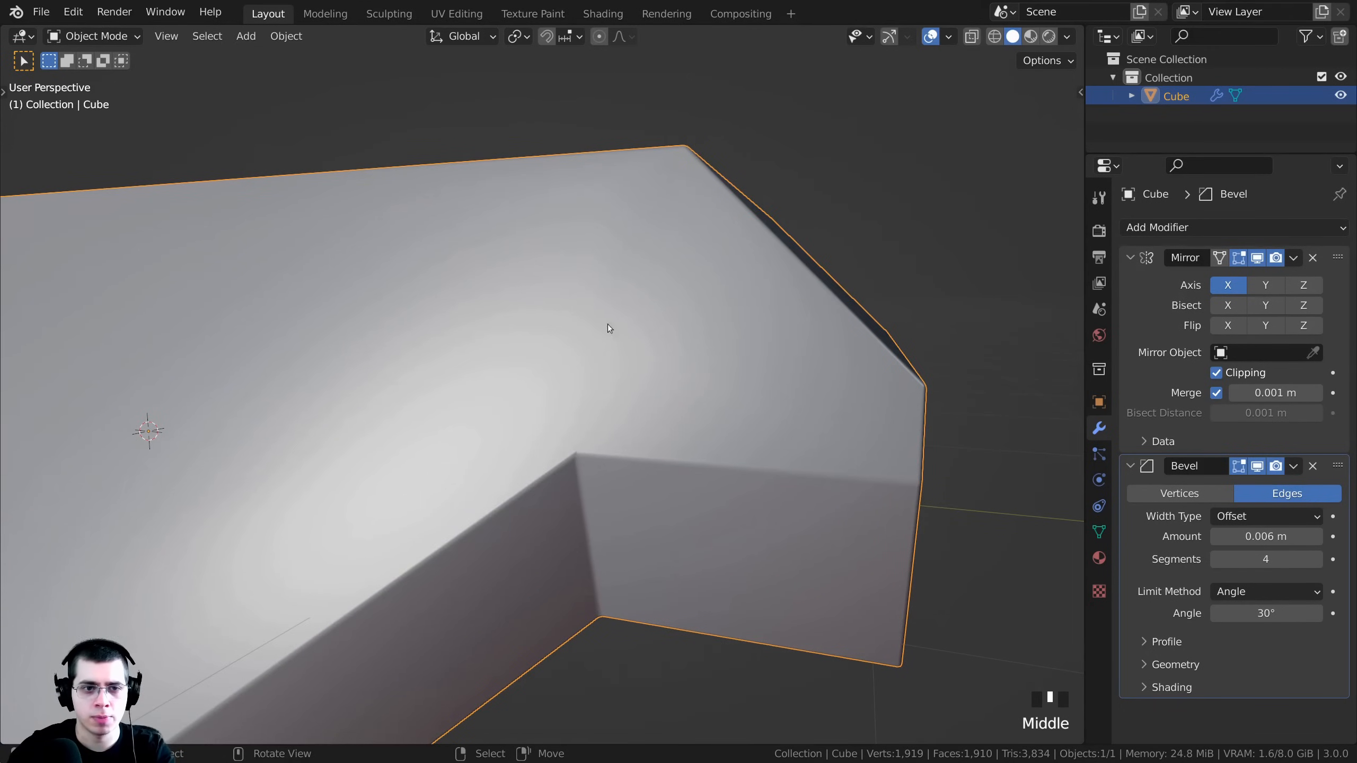
{"action": "middle_click_drag", "start_coordinate": [618, 381], "coordinate": [641, 216]}
In Edit Mode, add two loop cuts across the sloped end face, one slid about 0.8 towards its upper edge and one below the middle.
{"action": "key", "text": "Tab"}
{"action": "scroll", "coordinate": [568, 543], "scroll_direction": "down", "scroll_amount": 3}
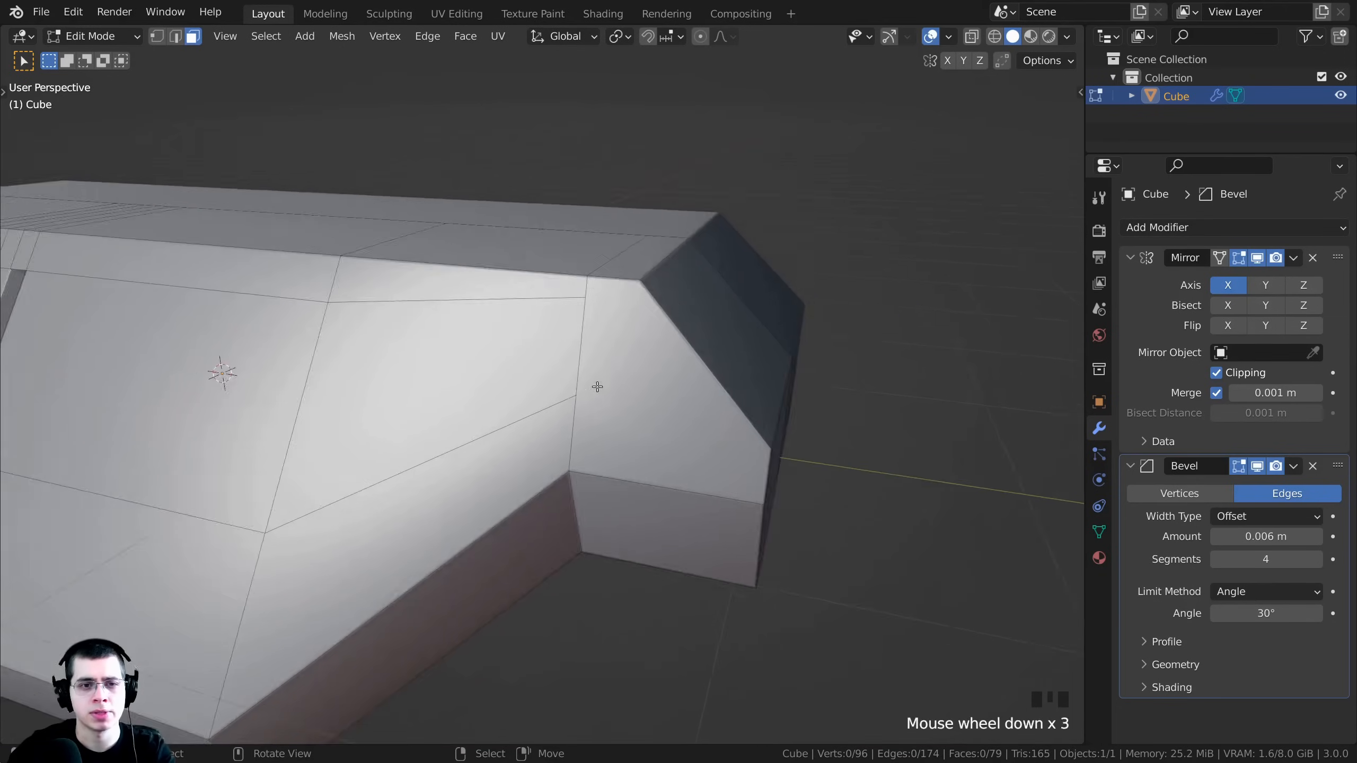
{"action": "middle_click_drag", "start_coordinate": [597, 385], "coordinate": [403, 390], "text": "shift"}
{"action": "scroll", "coordinate": [582, 343], "scroll_direction": "up", "scroll_amount": 1}
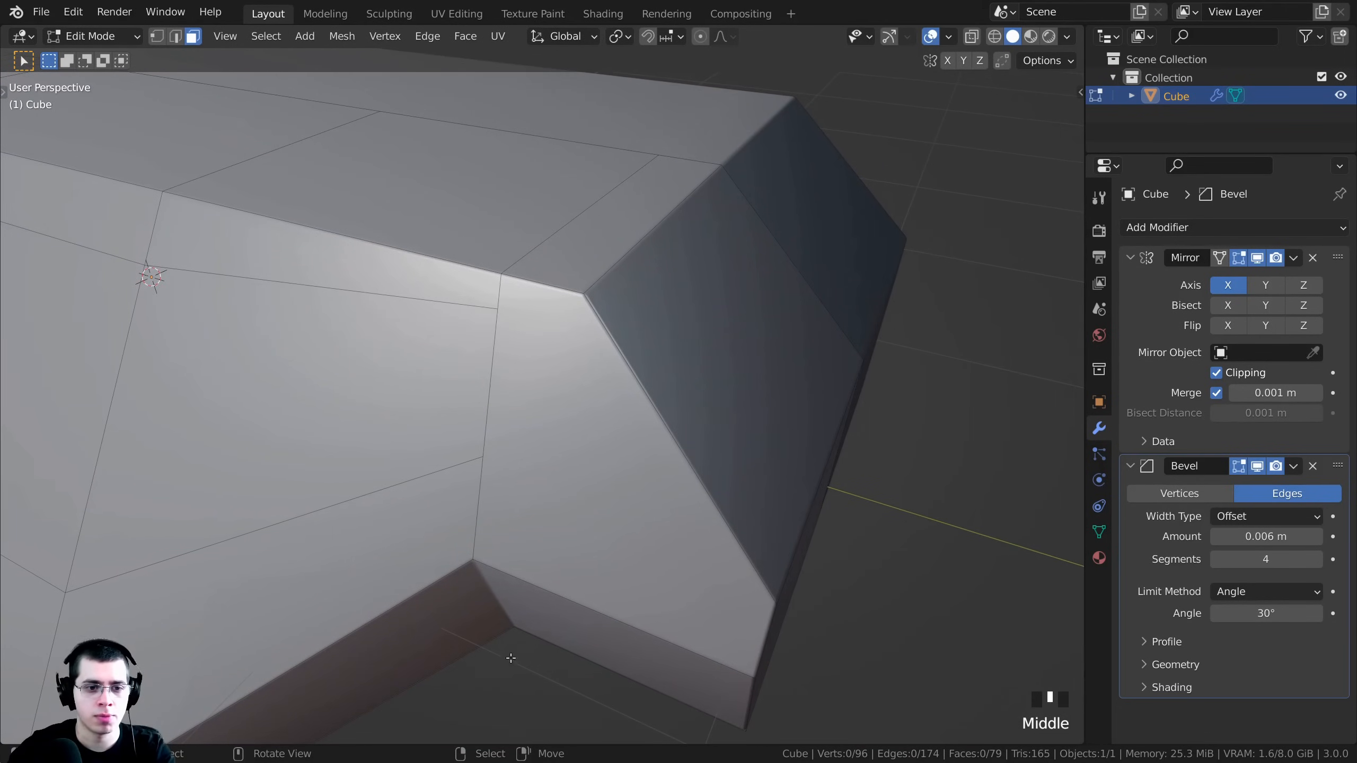
{"action": "middle_click_drag", "start_coordinate": [627, 455], "coordinate": [657, 353]}
{"action": "scroll", "coordinate": [659, 347], "scroll_direction": "down", "scroll_amount": 1}
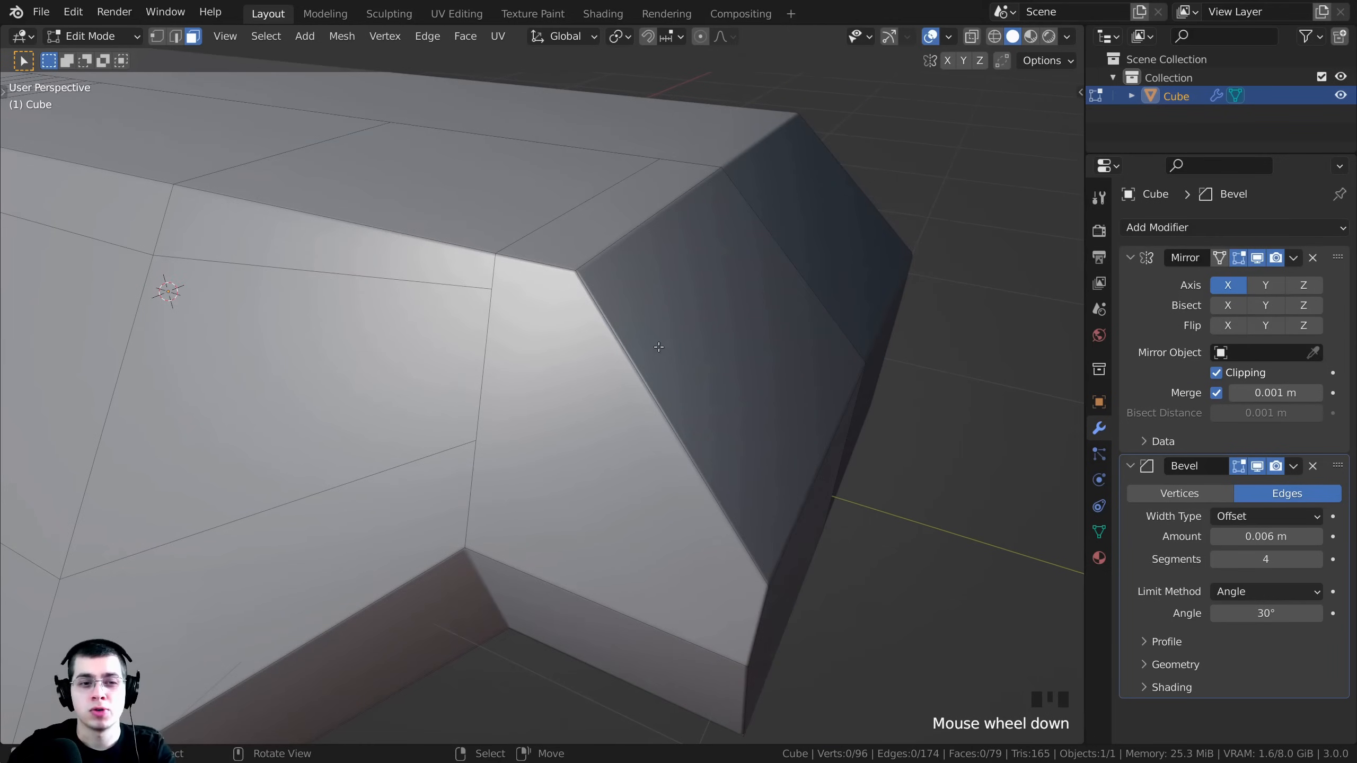
{"action": "key", "text": "ctrl+r"}
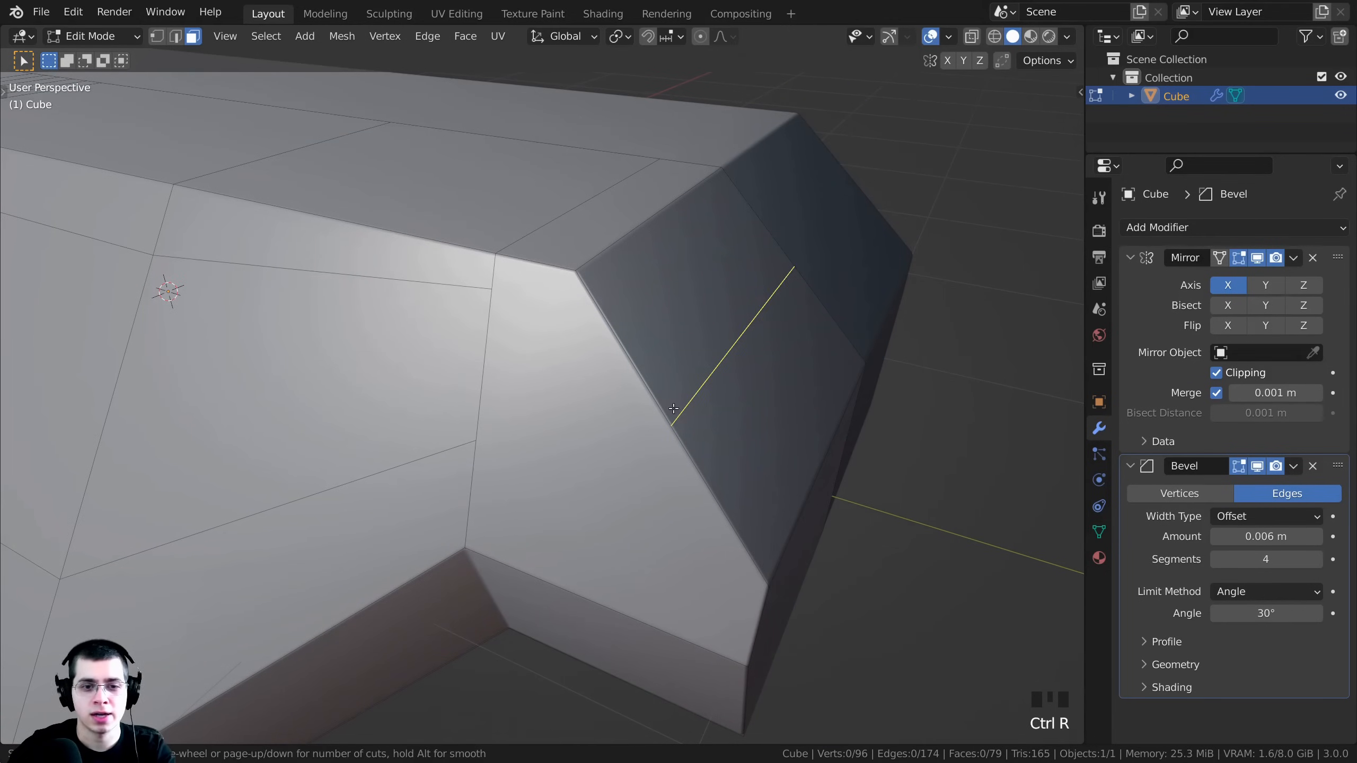
{"action": "left_click", "coordinate": [673, 409]}
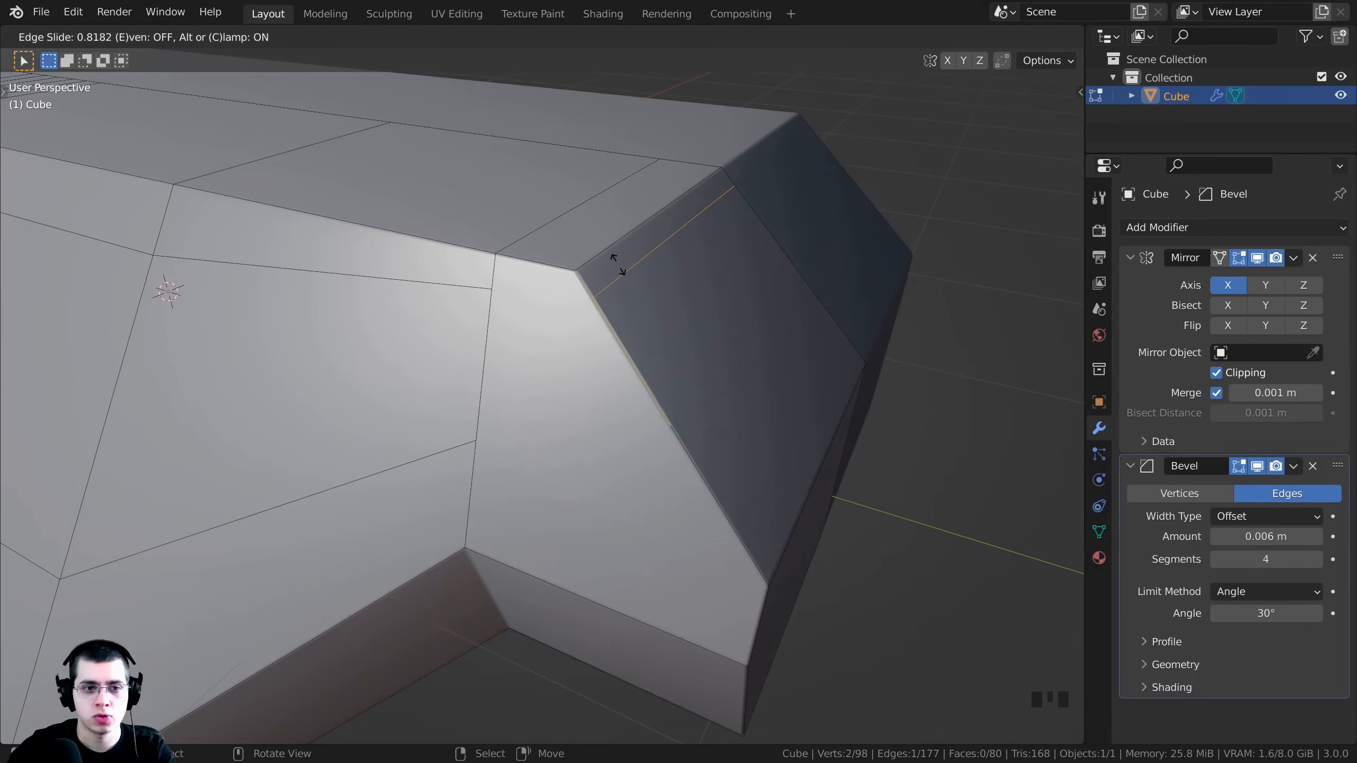
{"action": "left_click", "coordinate": [621, 267]}
{"action": "key", "text": "ctrl+r"}
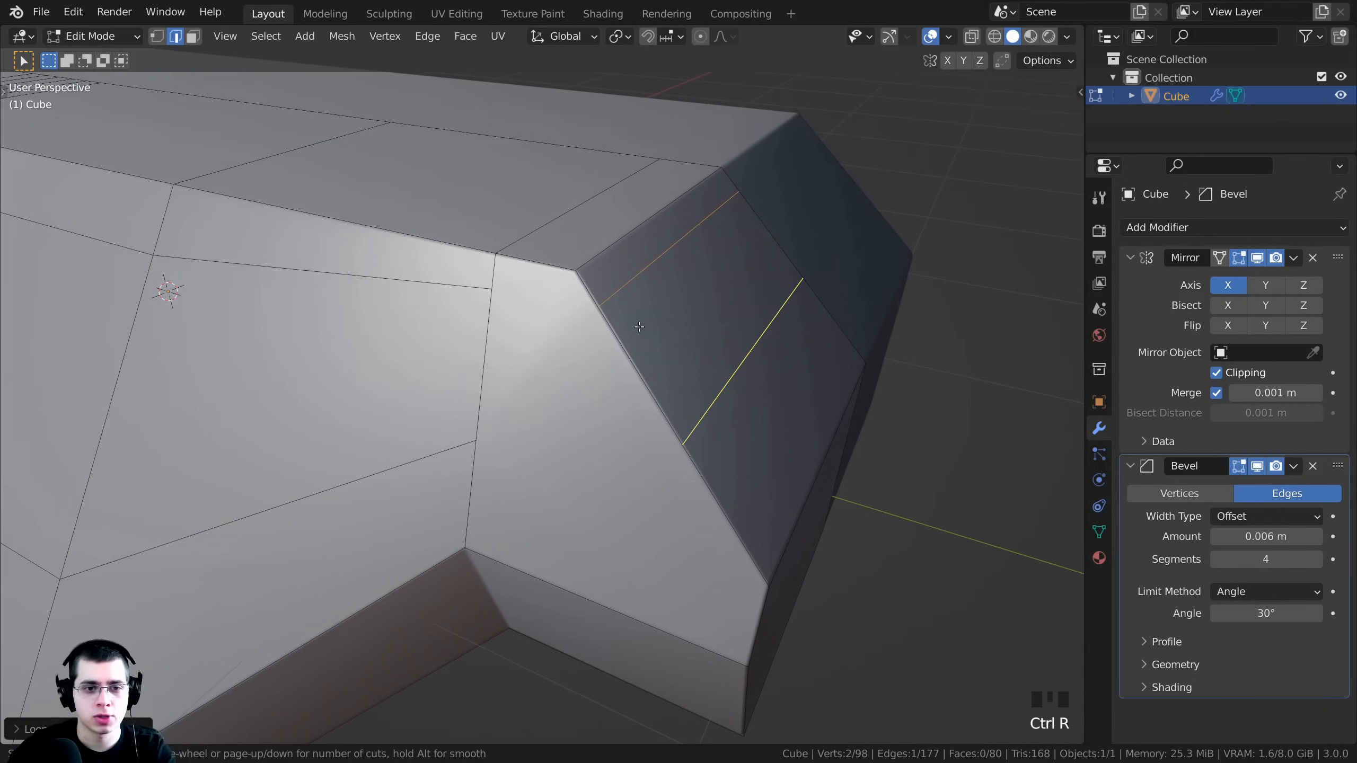
{"action": "left_click", "coordinate": [654, 386]}
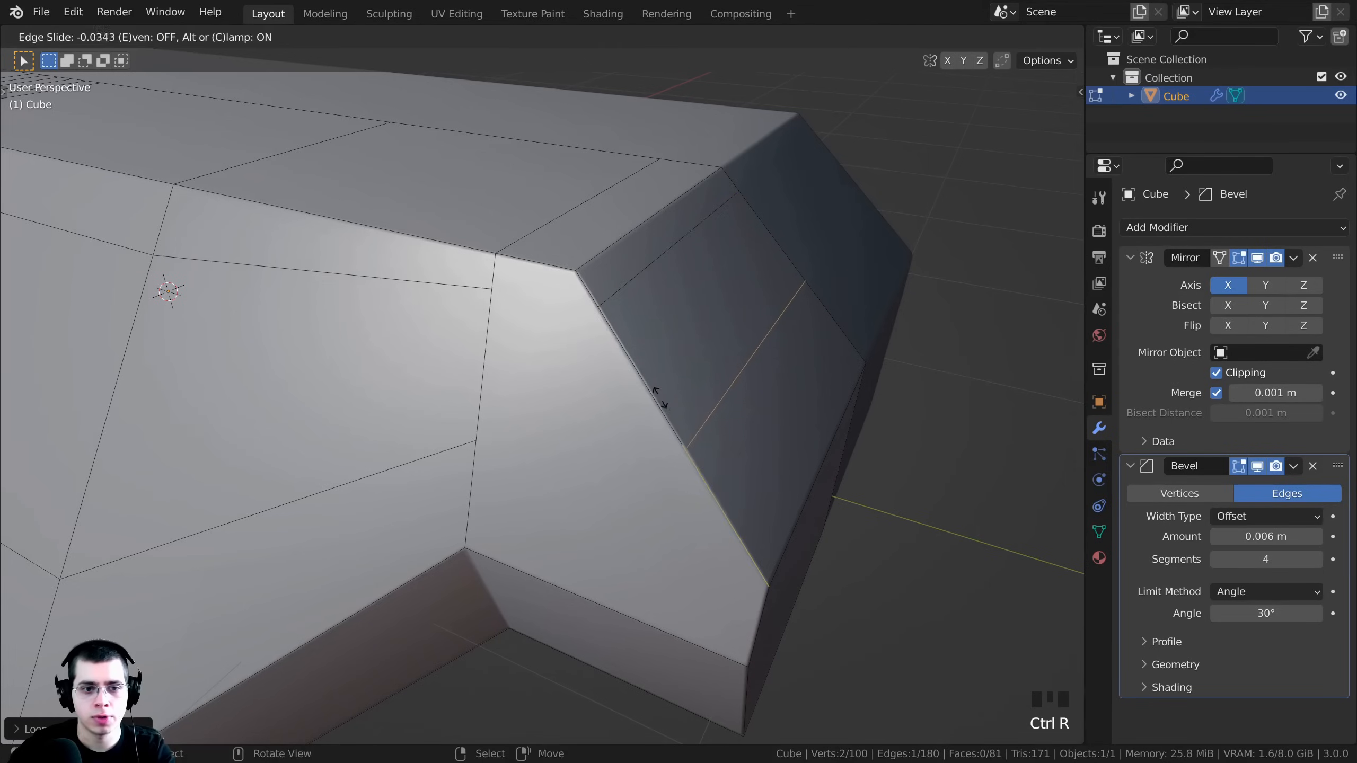
{"action": "left_click", "coordinate": [693, 425]}
Knife-cut an edge across the side face from the end face's upper loop cut to the upper lengthwise edge's end vertex, then deselect everything.
{"action": "middle_click_drag", "start_coordinate": [693, 425], "coordinate": [594, 454]}
{"action": "scroll", "coordinate": [561, 374], "scroll_direction": "up", "scroll_amount": 2}
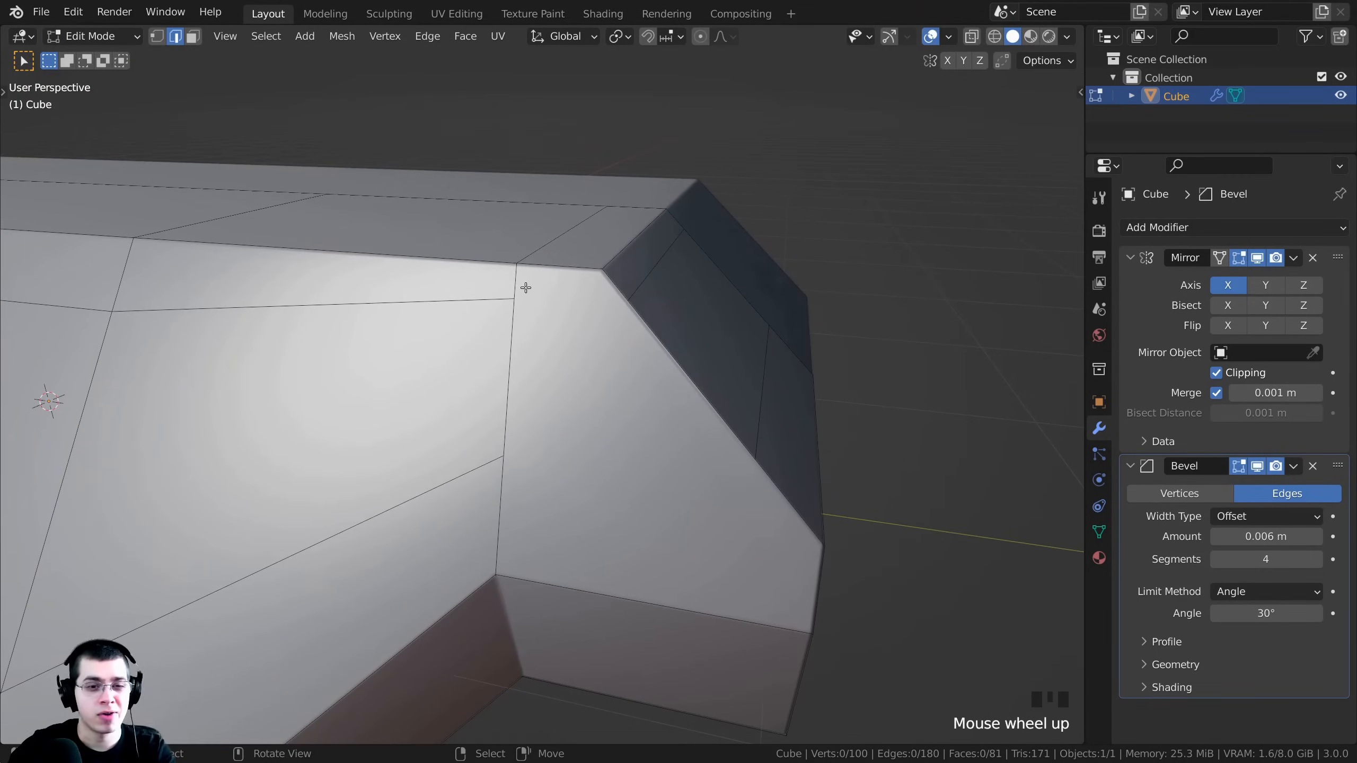
{"action": "scroll", "coordinate": [647, 338], "scroll_direction": "up", "scroll_amount": 2}
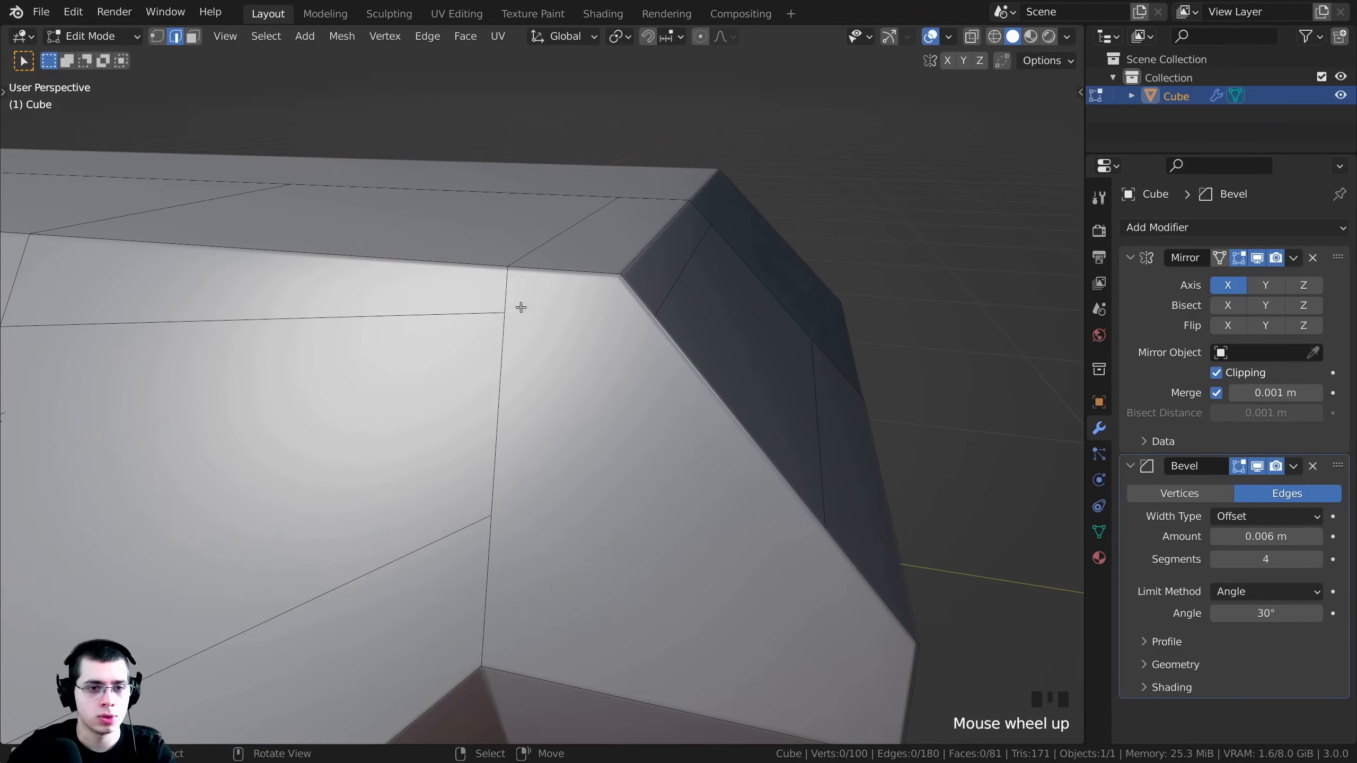
{"action": "middle_click_drag", "start_coordinate": [689, 364], "coordinate": [681, 362]}
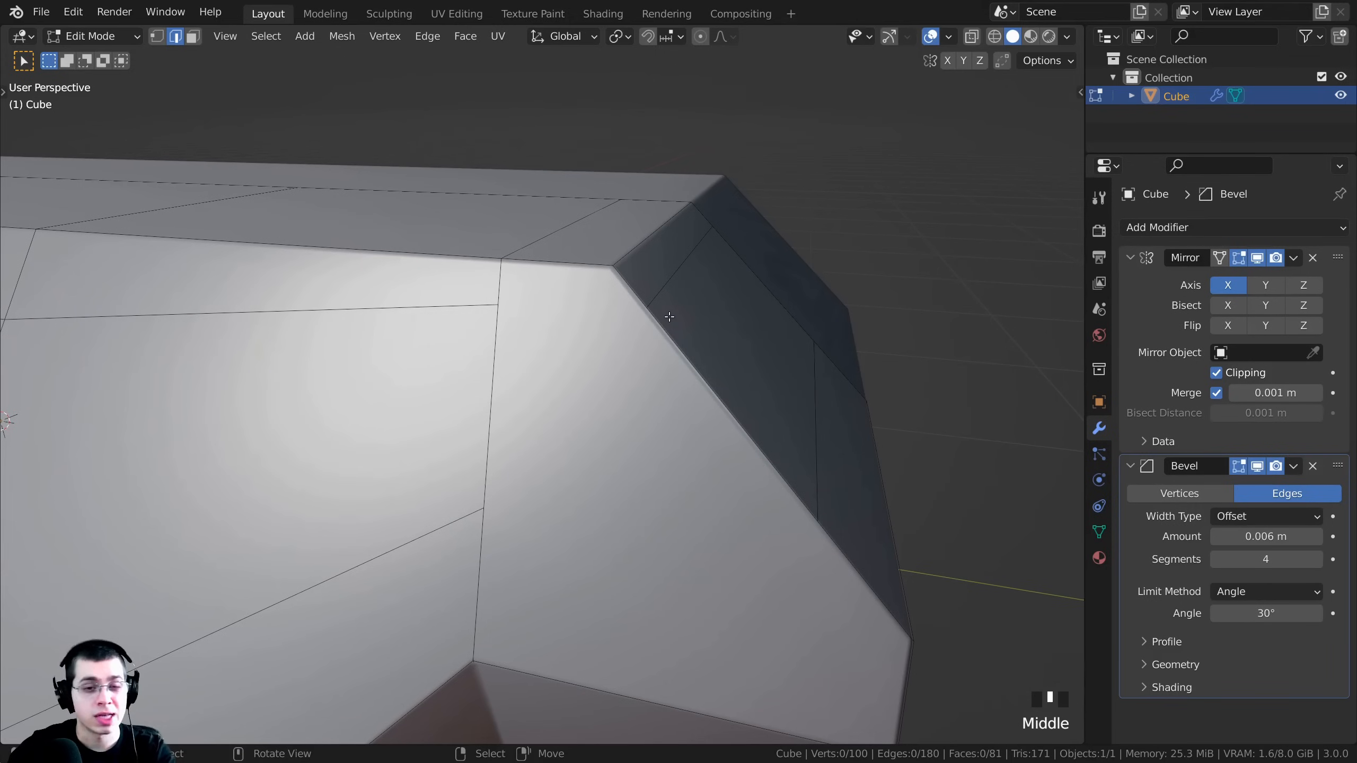
{"action": "key", "text": "k"}
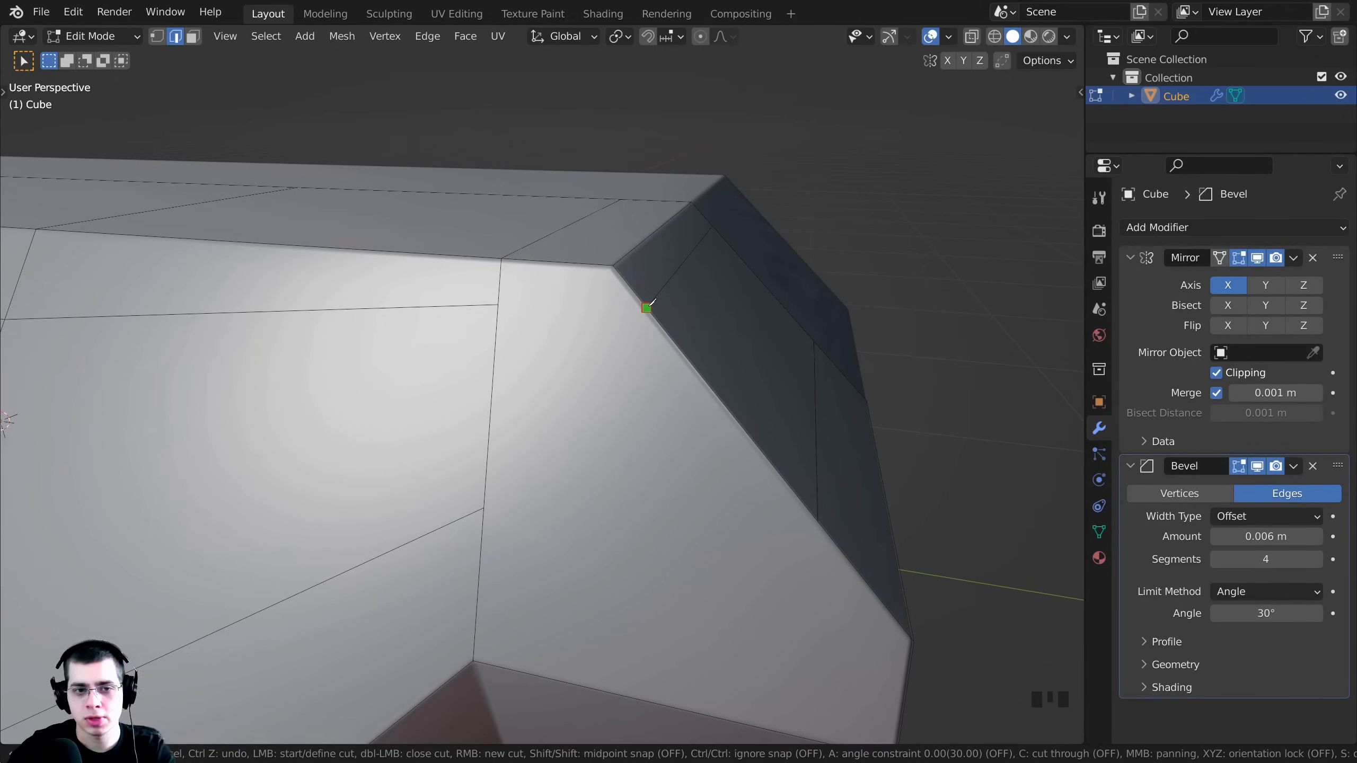
{"action": "left_click", "coordinate": [647, 308]}
{"action": "left_click", "coordinate": [497, 305]}
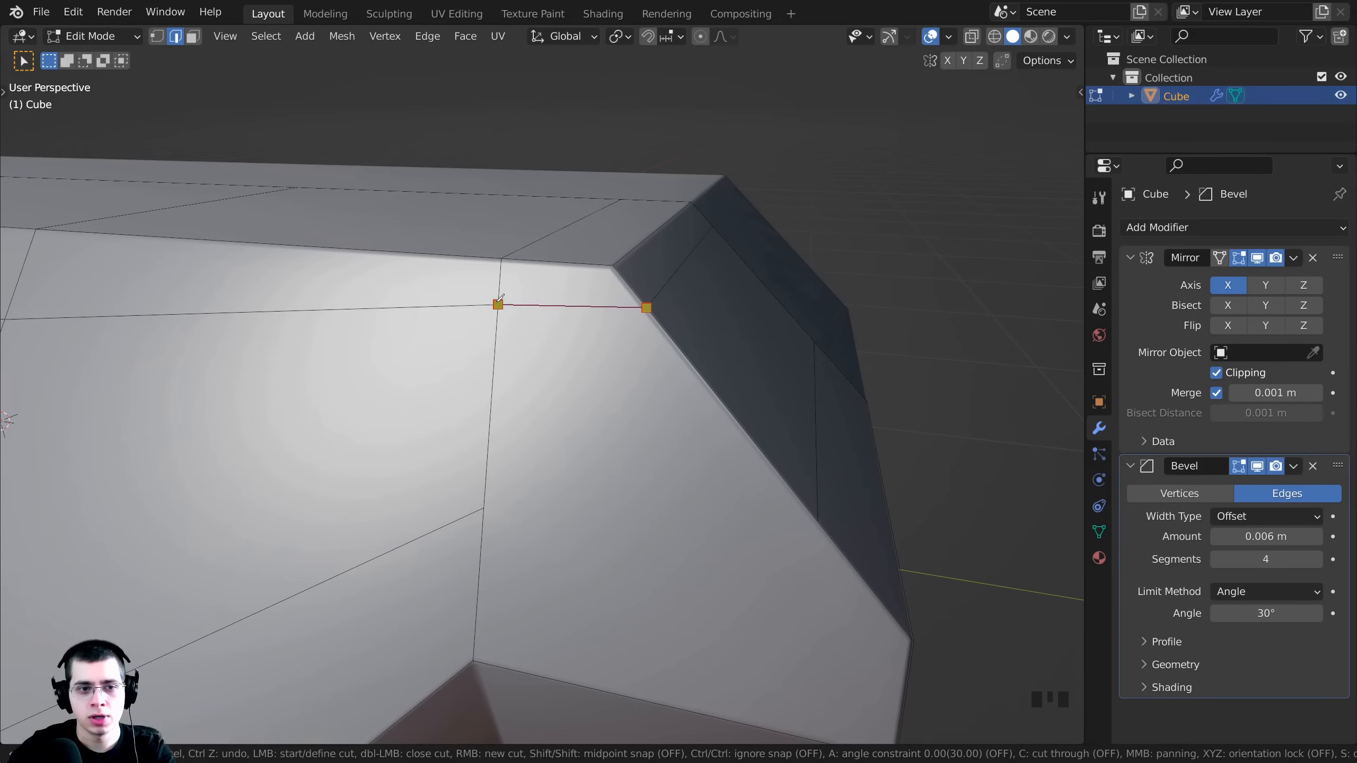
{"action": "left_click", "coordinate": [498, 303]}
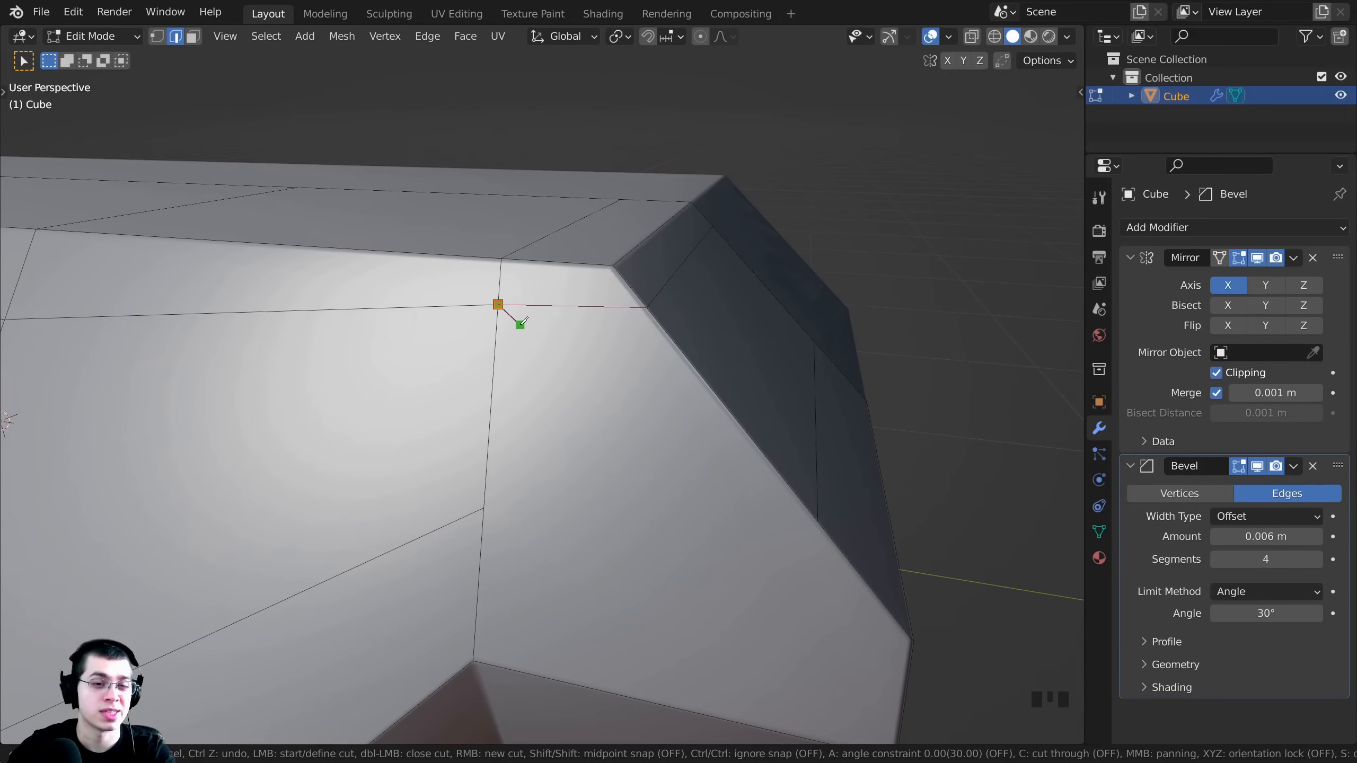
{"action": "key", "text": "Return"}
{"action": "middle_click_drag", "start_coordinate": [621, 379], "coordinate": [499, 294], "text": "shift"}
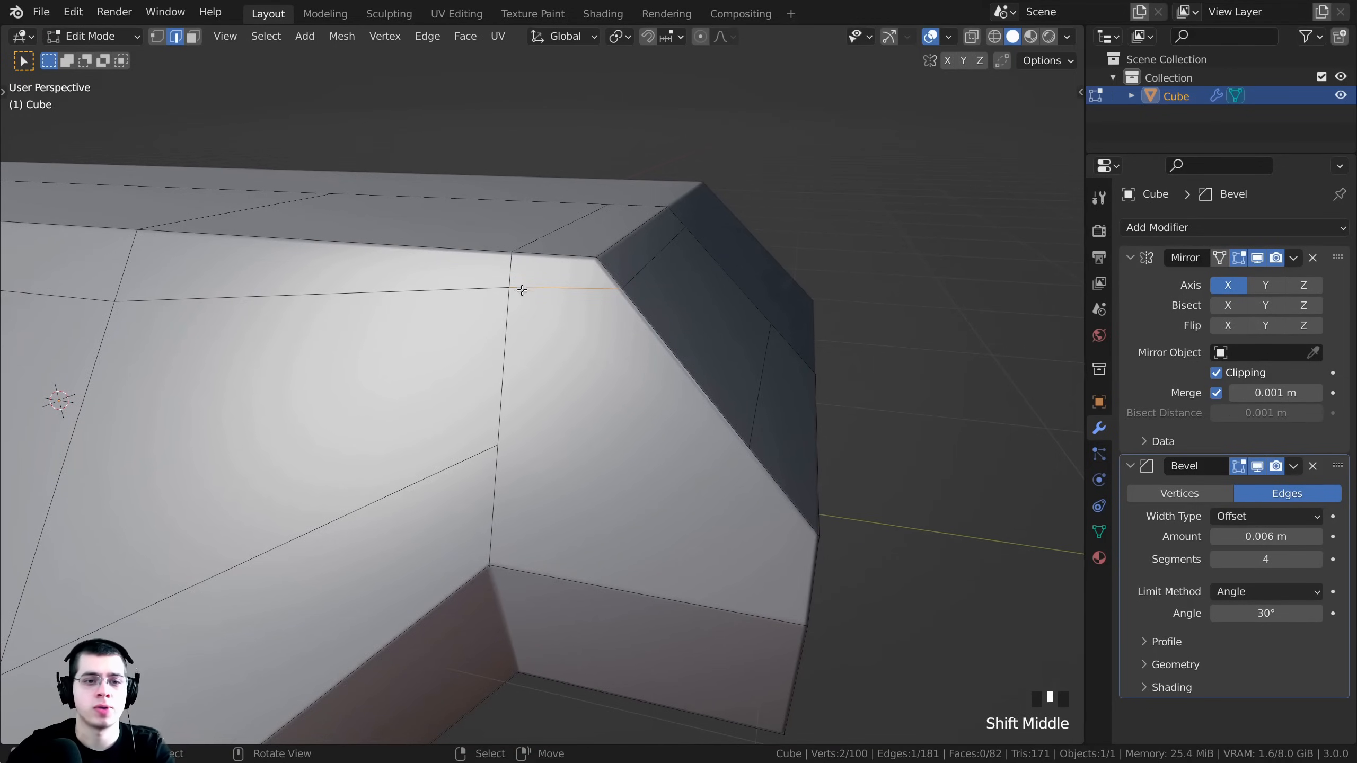
{"action": "key", "text": "alt+a"}
Knife-cut a second edge across the side face from the end face's lower loop cut to the lower lengthwise edge's end vertex.
{"action": "scroll", "coordinate": [641, 375], "scroll_direction": "up", "scroll_amount": 2}
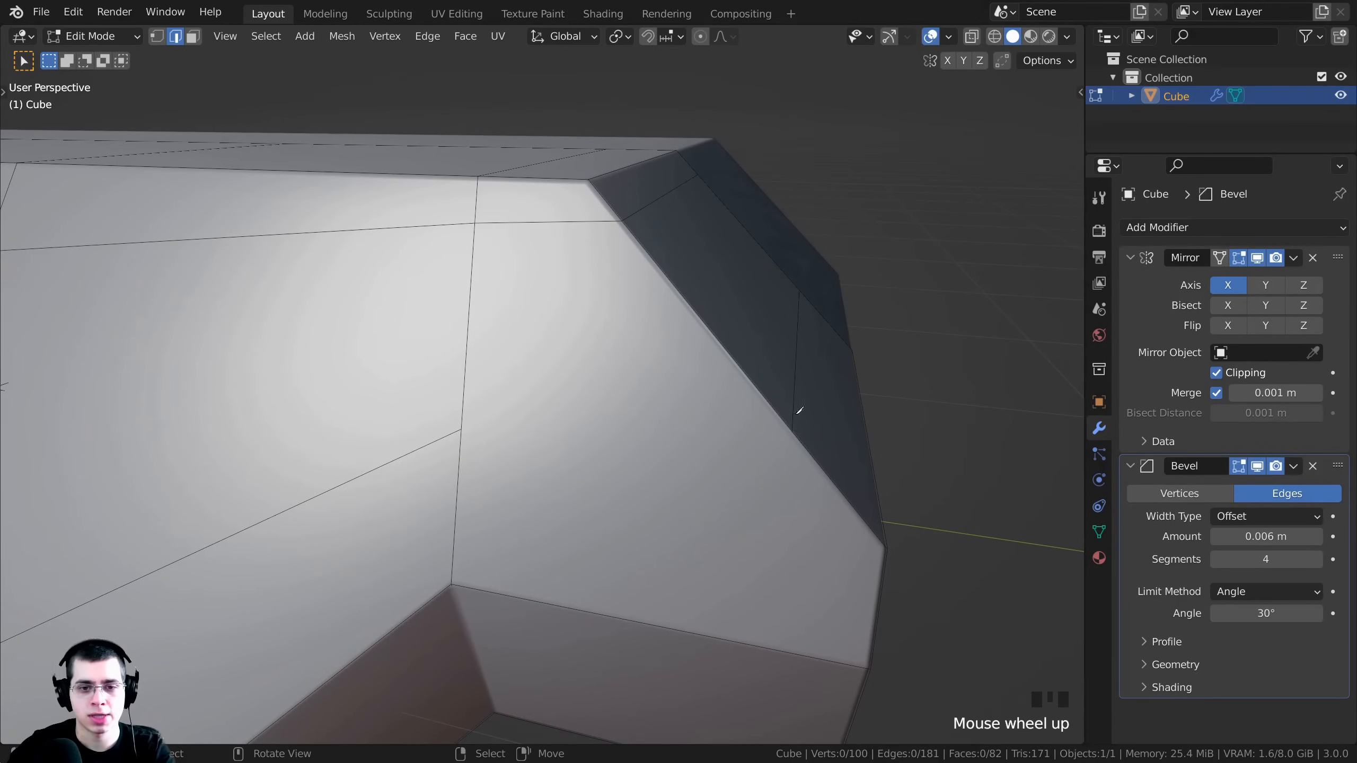
{"action": "key", "text": "k"}
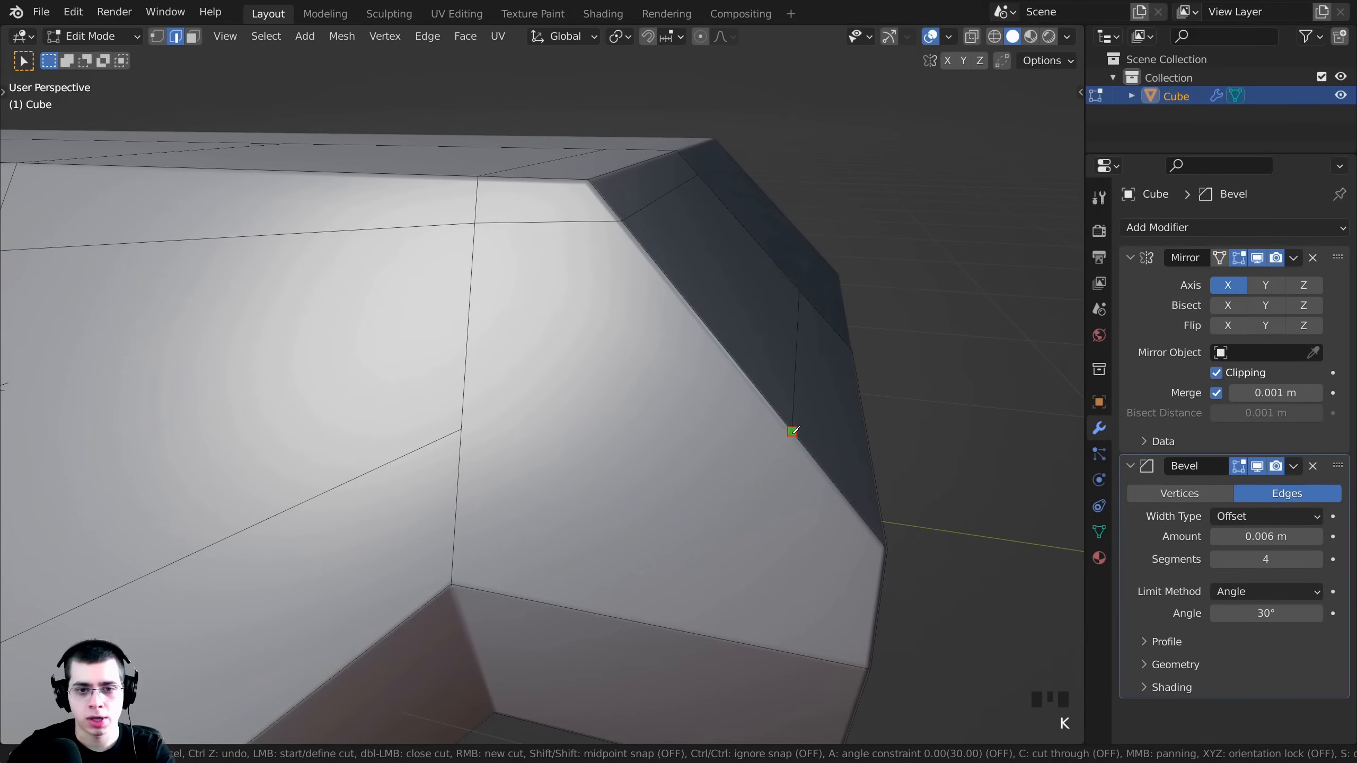
{"action": "left_click", "coordinate": [793, 431]}
{"action": "left_click", "coordinate": [461, 429]}
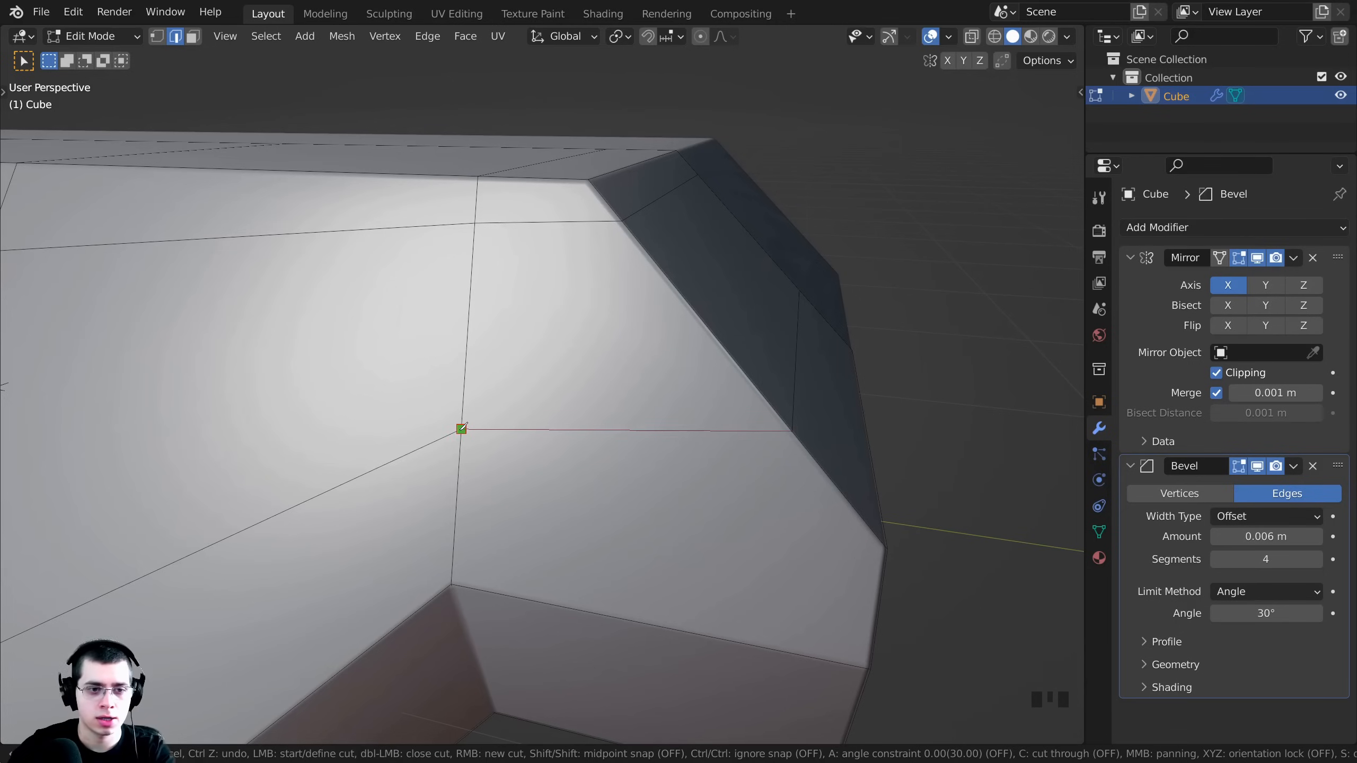
{"action": "key", "text": "Return"}
{"action": "middle_click_drag", "start_coordinate": [507, 368], "coordinate": [592, 399]}
{"action": "scroll", "coordinate": [239, 346], "scroll_direction": "down", "scroll_amount": 2}
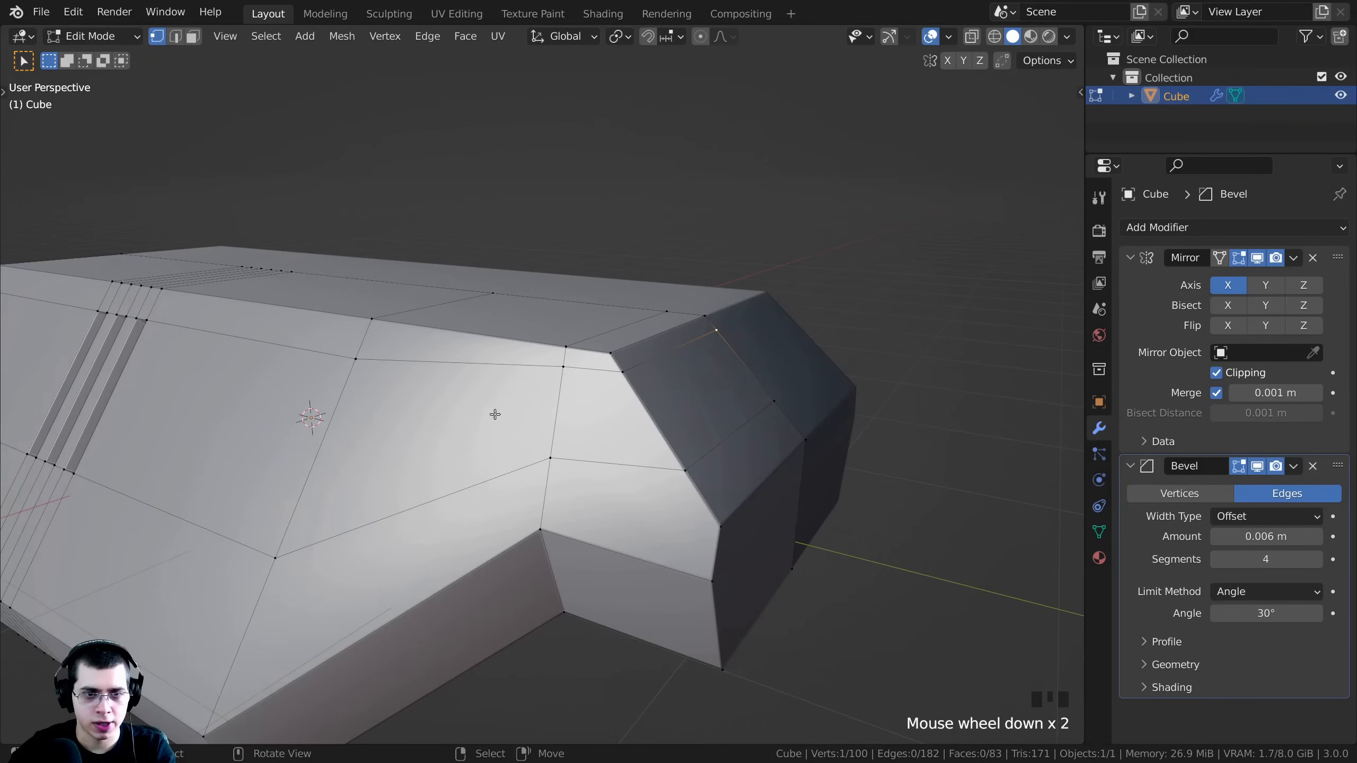
Examine the shading around the notched corner and along the slotted side, comparing Object Mode with the edge layout in Edit Mode.
{"action": "scroll", "coordinate": [317, 359], "scroll_direction": "up", "scroll_amount": 1}
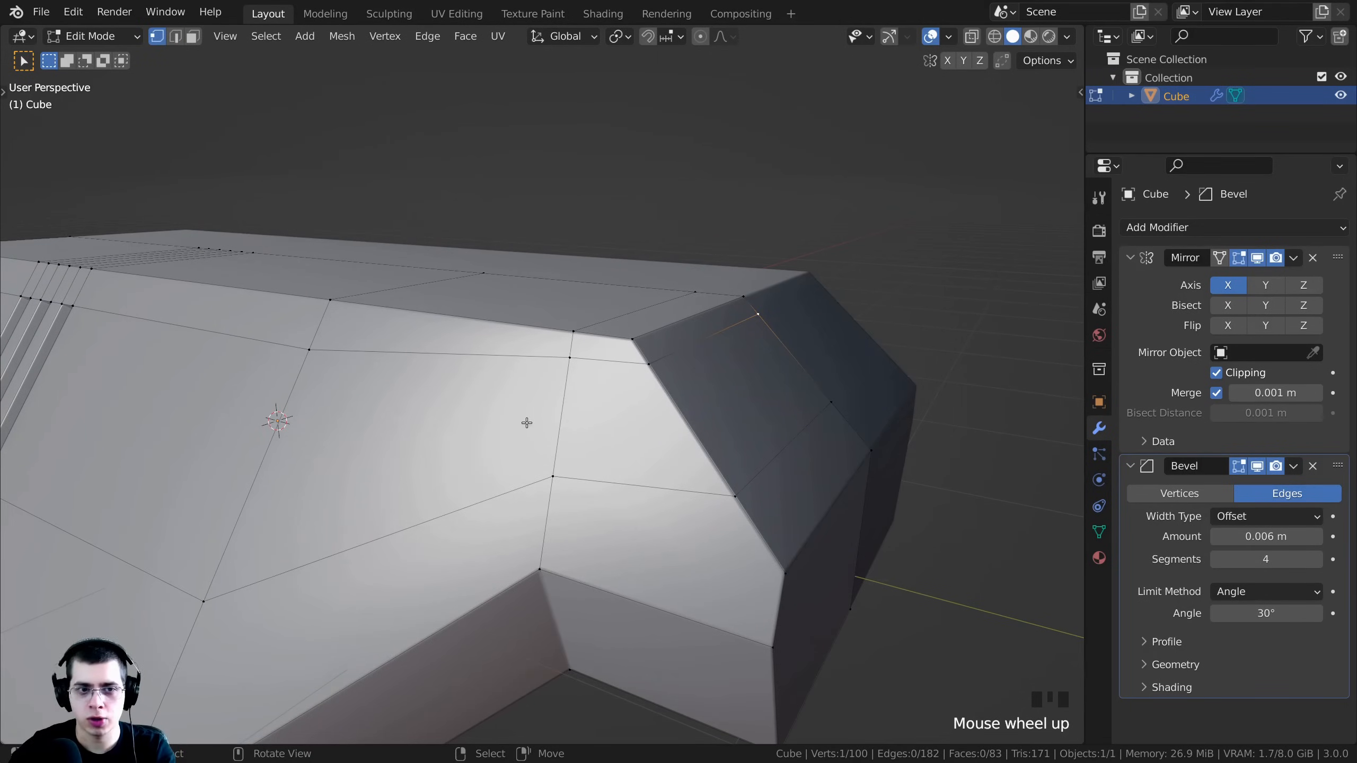
{"action": "middle_click_drag", "start_coordinate": [526, 424], "coordinate": [613, 491]}
{"action": "key", "text": "Tab"}
{"action": "scroll", "coordinate": [636, 390], "scroll_direction": "up", "scroll_amount": 2}
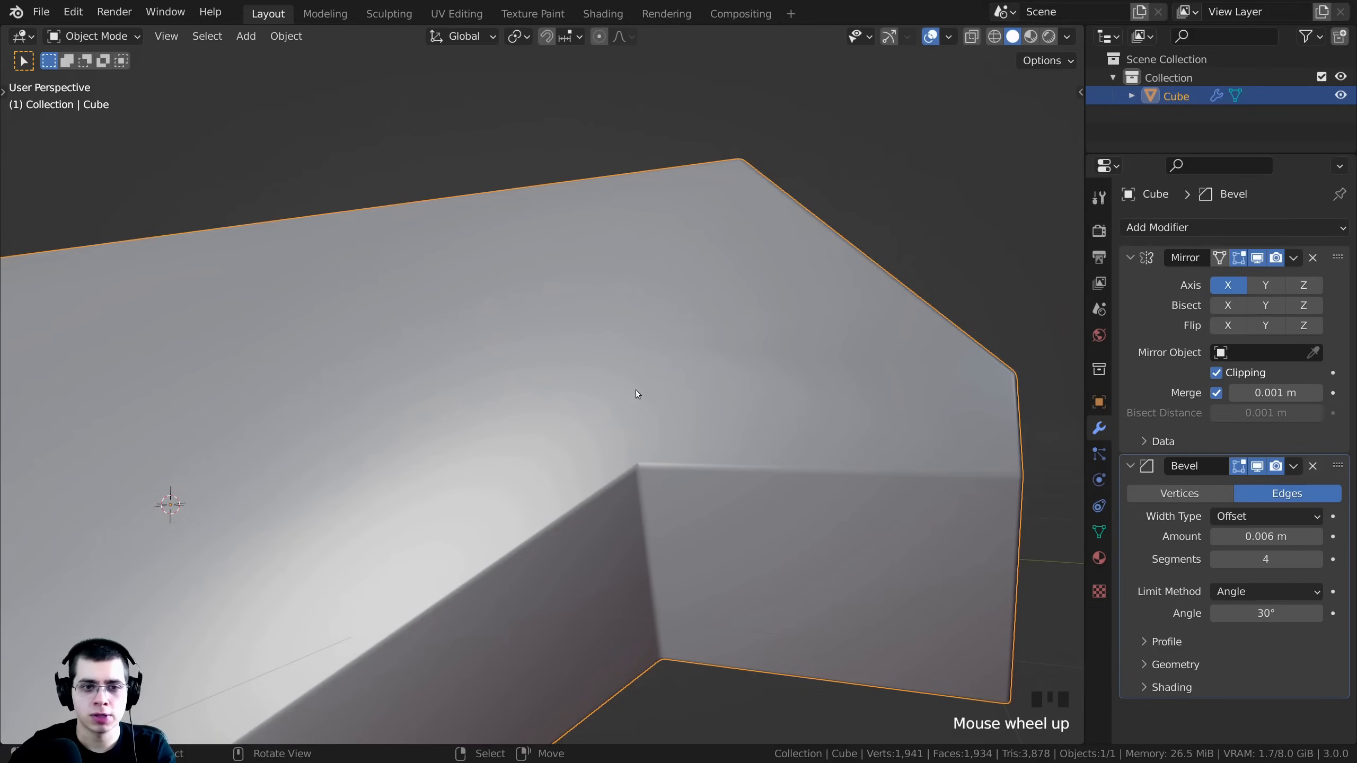
{"action": "scroll", "coordinate": [533, 548], "scroll_direction": "down", "scroll_amount": 2}
{"action": "scroll", "coordinate": [608, 412], "scroll_direction": "up", "scroll_amount": 1}
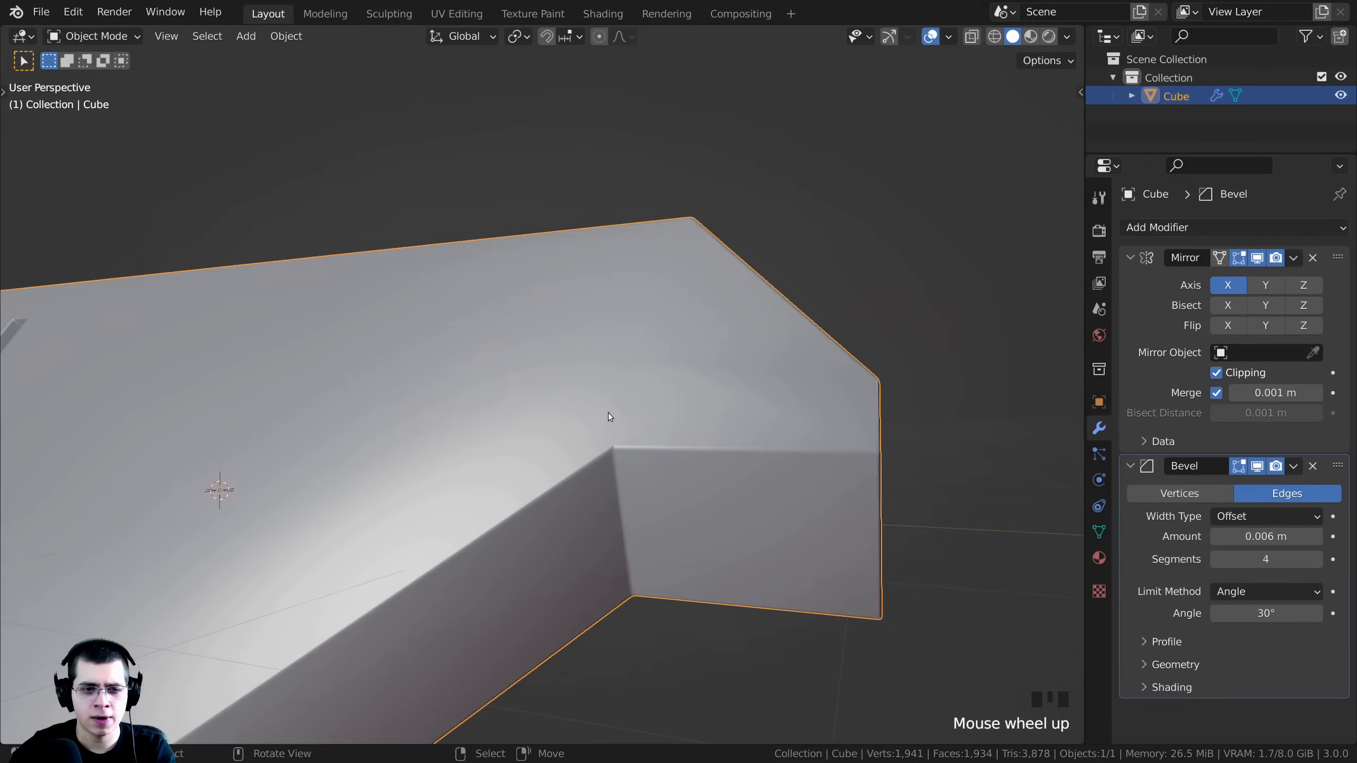
{"action": "scroll", "coordinate": [636, 278], "scroll_direction": "down", "scroll_amount": 2}
{"action": "middle_click_drag", "start_coordinate": [453, 573], "coordinate": [697, 384]}
{"action": "key", "text": "Tab"}
{"action": "scroll", "coordinate": [510, 463], "scroll_direction": "up", "scroll_amount": 1, "text": "shift"}
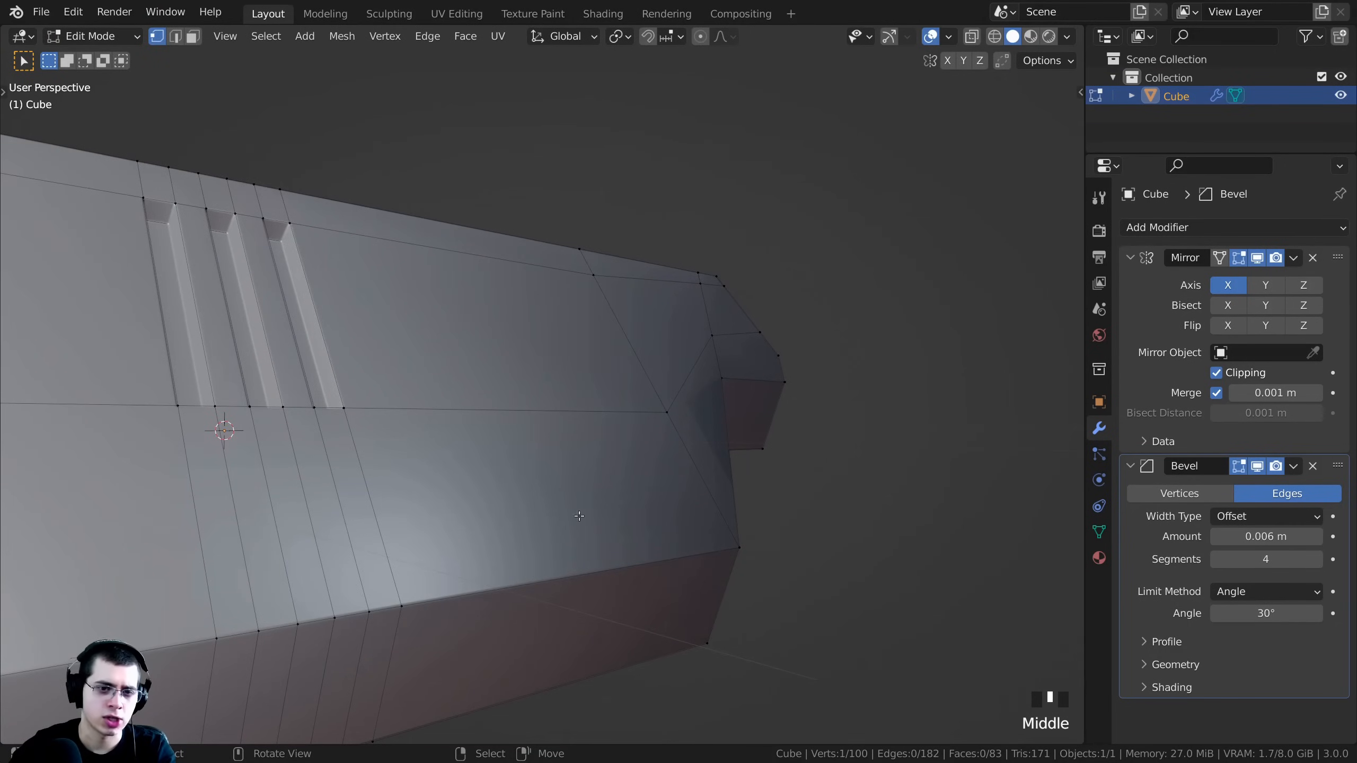
{"action": "middle_click_drag", "start_coordinate": [579, 516], "coordinate": [599, 490]}
{"action": "key", "text": "Tab"}
{"action": "scroll", "coordinate": [658, 449], "scroll_direction": "up", "scroll_amount": 1}
{"action": "middle_click_drag", "start_coordinate": [657, 449], "coordinate": [710, 296]}
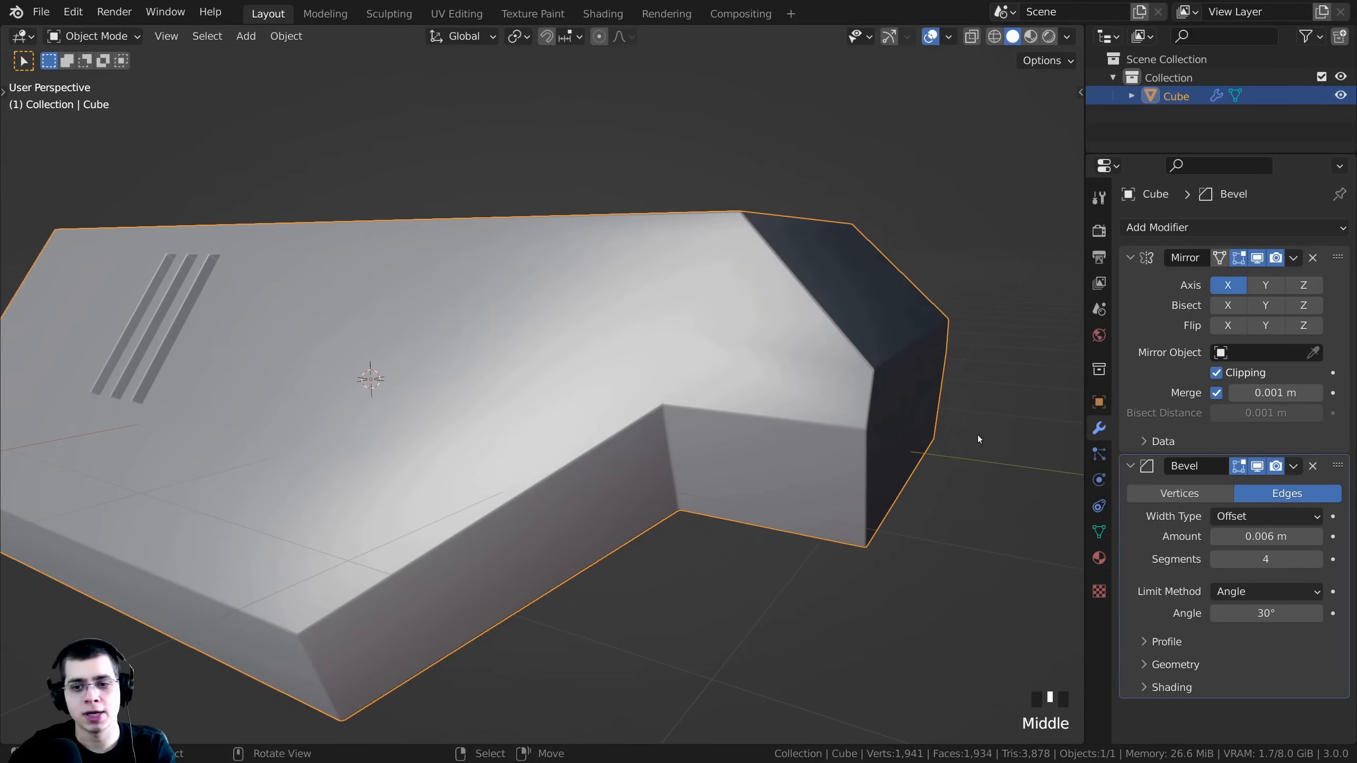
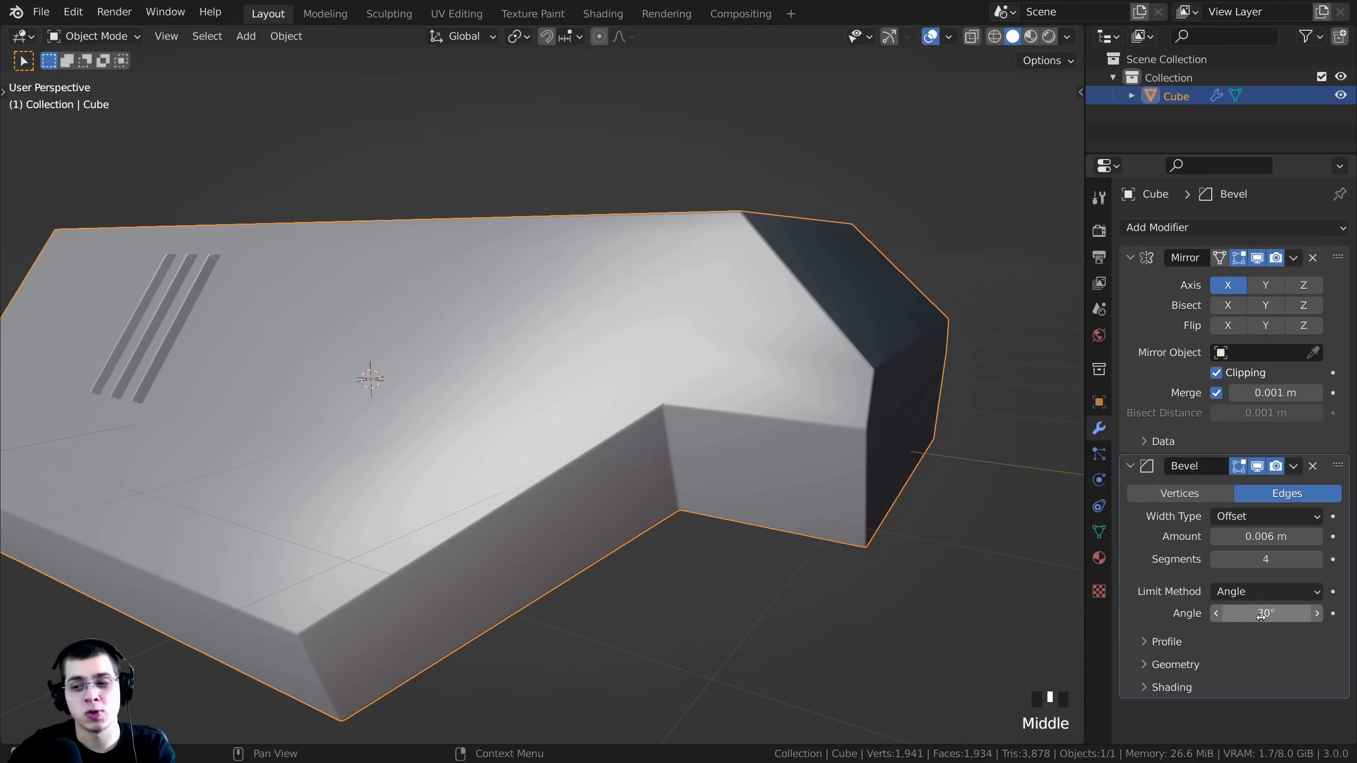
{"action": "middle_click_drag", "start_coordinate": [614, 481], "coordinate": [521, 445]}
{"action": "scroll", "coordinate": [1027, 602], "scroll_direction": "down", "scroll_amount": 2}
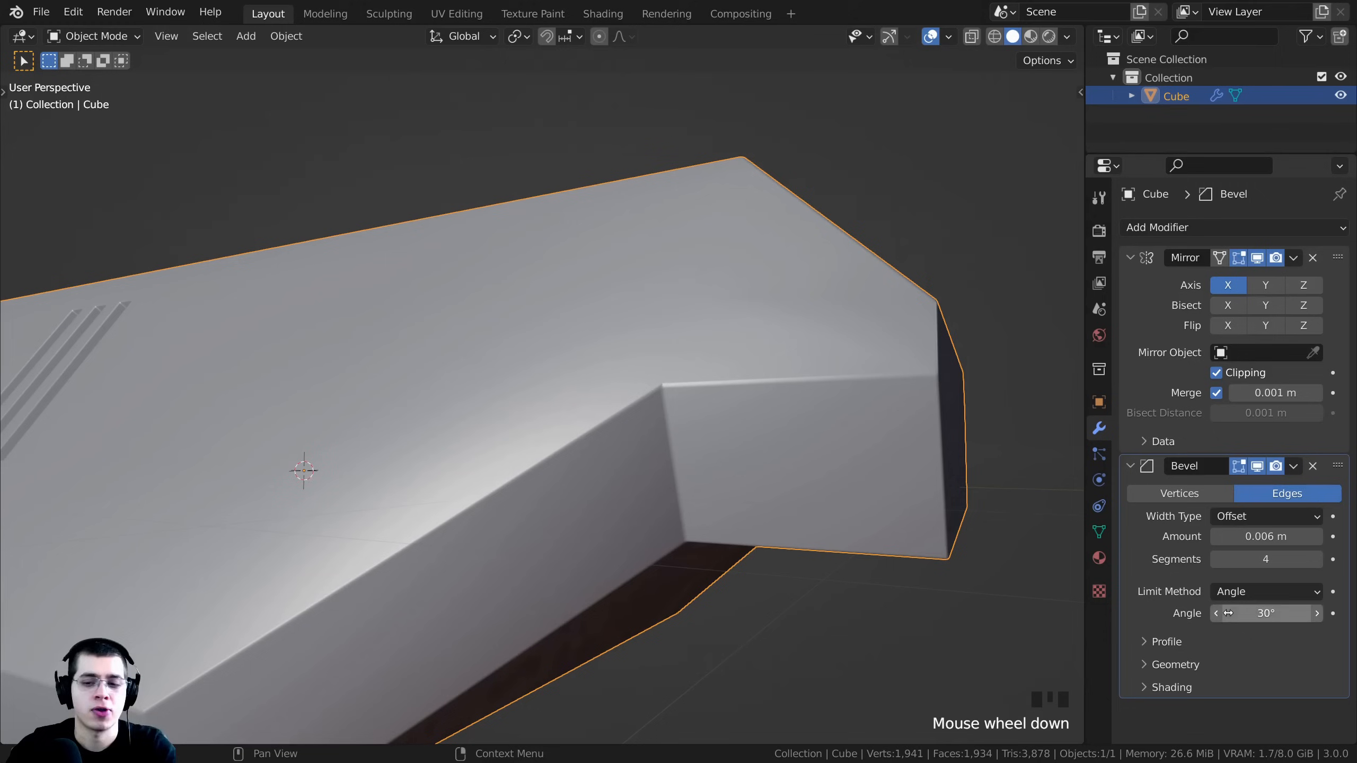
Set the Bevel modifier's angle limit to 12° and check the resulting edges along the body's side.
{"action": "left_click", "coordinate": [1267, 615]}
{"action": "type", "text": "12"}
{"action": "key", "text": "Return"}
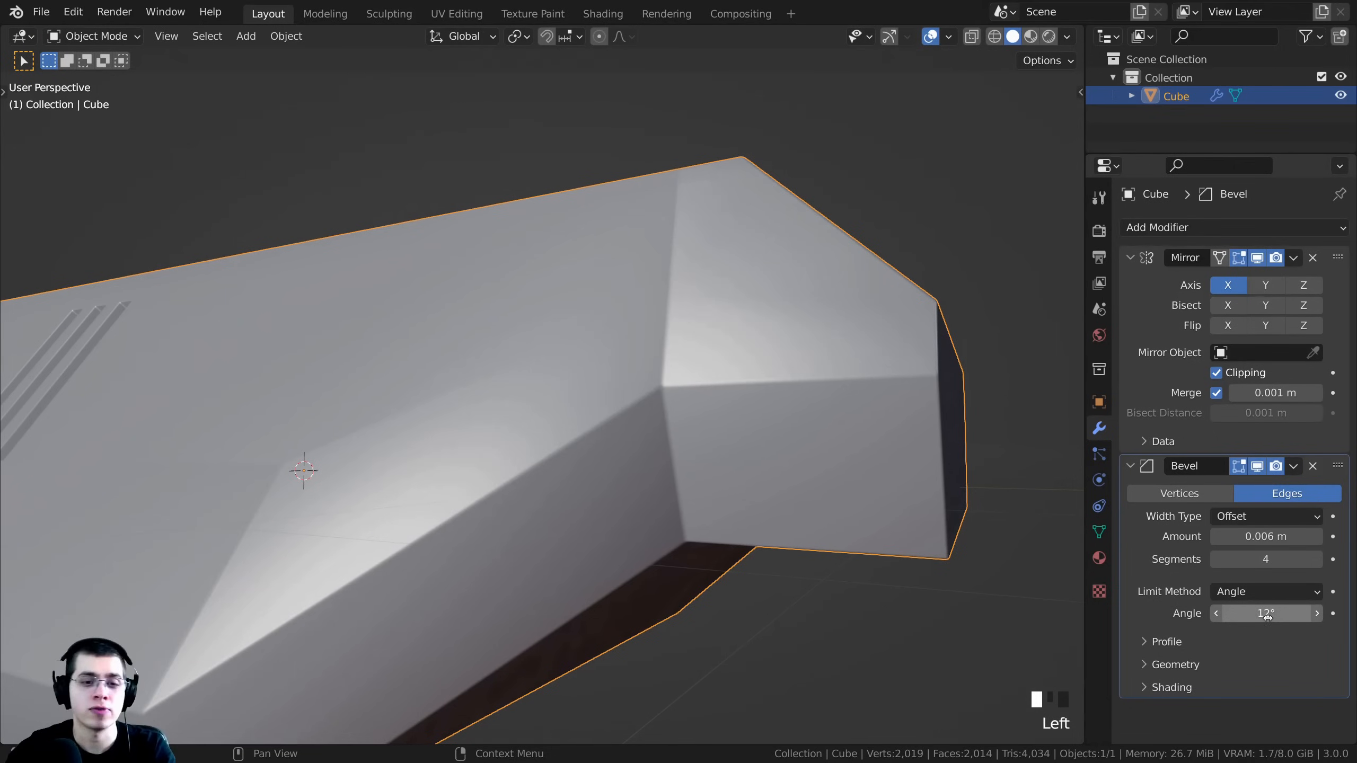
{"action": "middle_click_drag", "start_coordinate": [390, 590], "coordinate": [757, 430]}
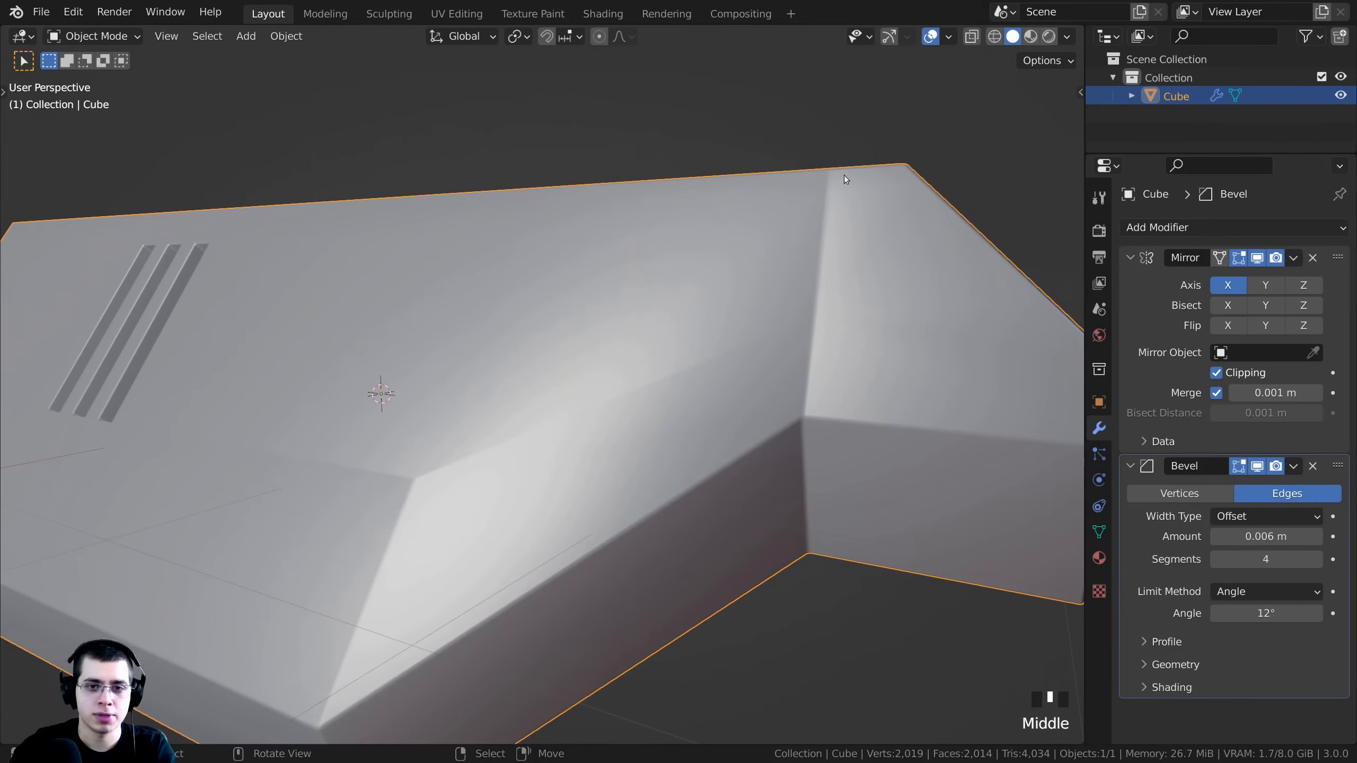
{"action": "middle_click_drag", "start_coordinate": [827, 332], "coordinate": [885, 283]}
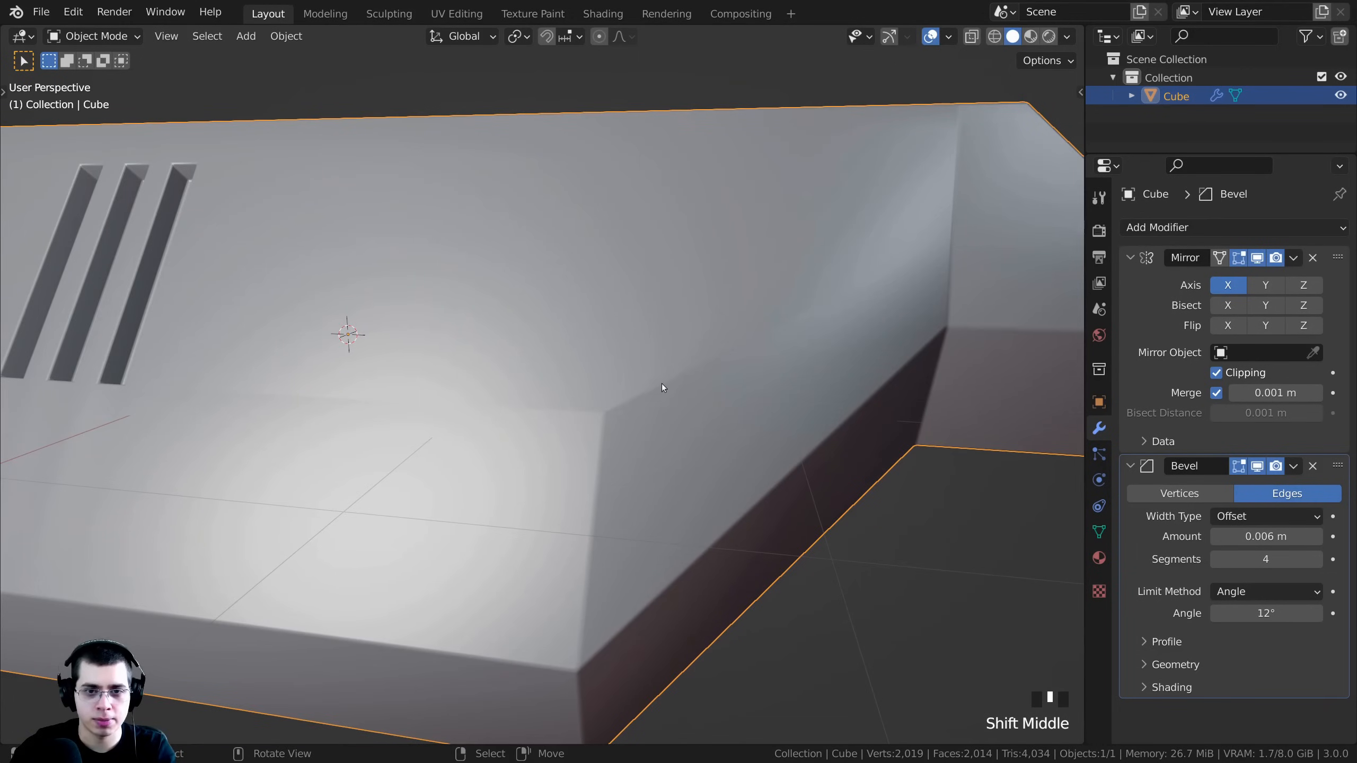
{"action": "scroll", "coordinate": [622, 422], "scroll_direction": "down", "scroll_amount": 5}
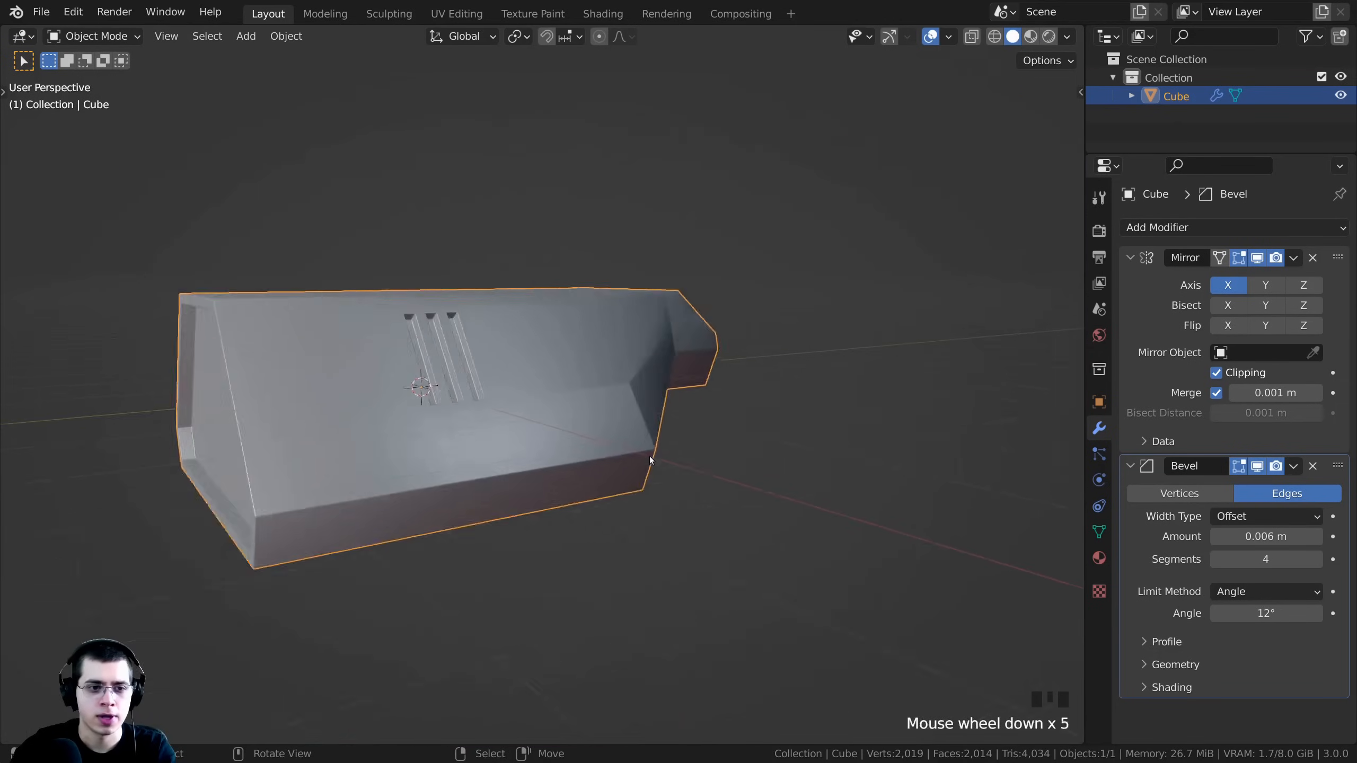
{"action": "middle_click_drag", "start_coordinate": [649, 456], "coordinate": [489, 337]}
In Edit Mode, select the whole band of slot vertices through the mesh in wireframe and scale it along Y to about 0.73.
{"action": "key", "text": "Tab"}
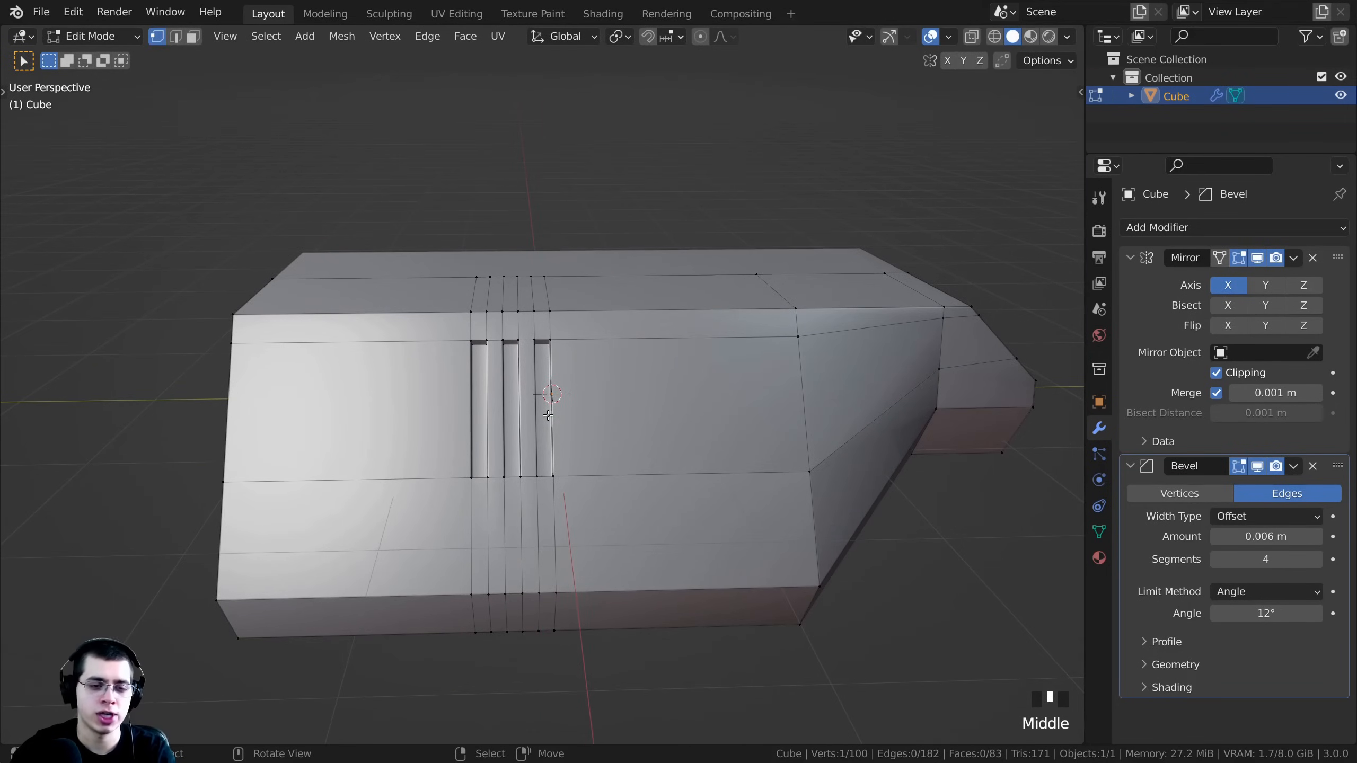
{"action": "middle_click_drag", "start_coordinate": [558, 420], "coordinate": [549, 323], "text": "shift"}
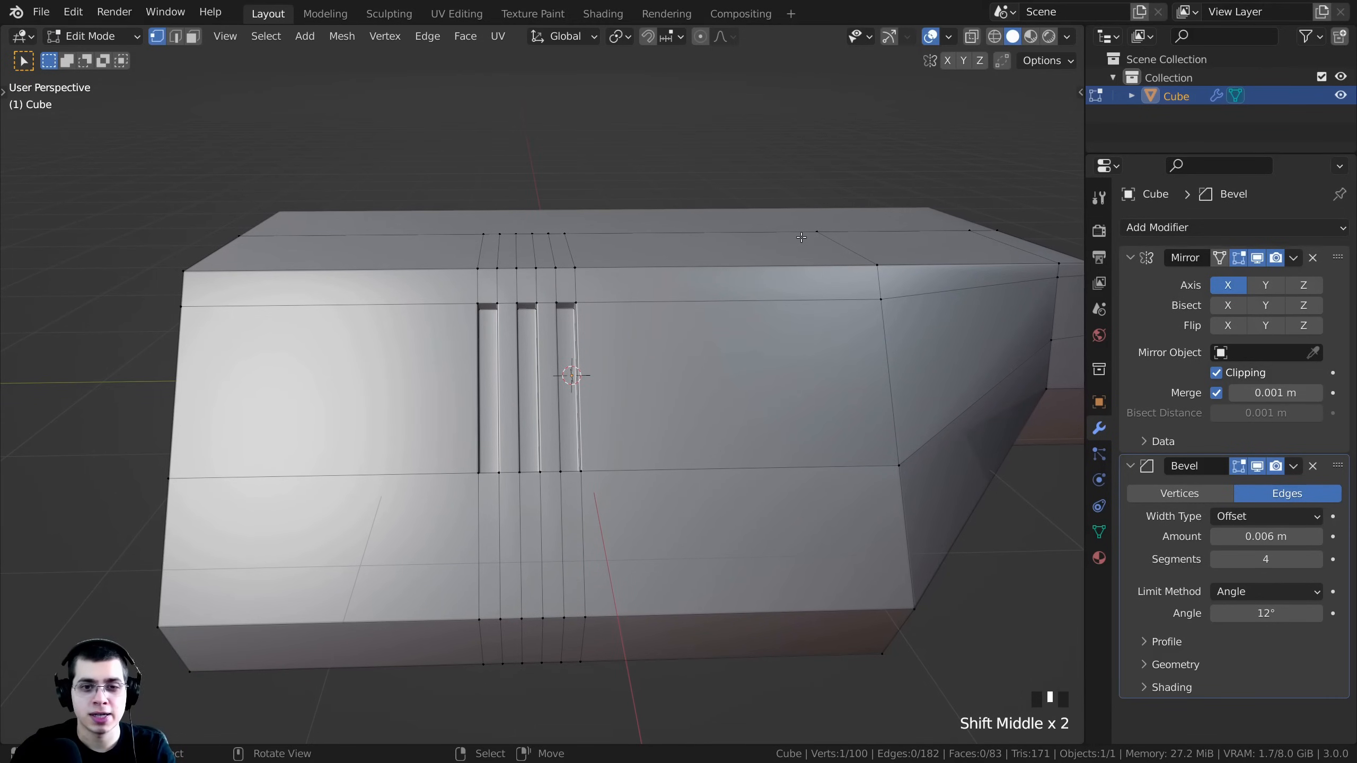
{"action": "key", "text": "z"}
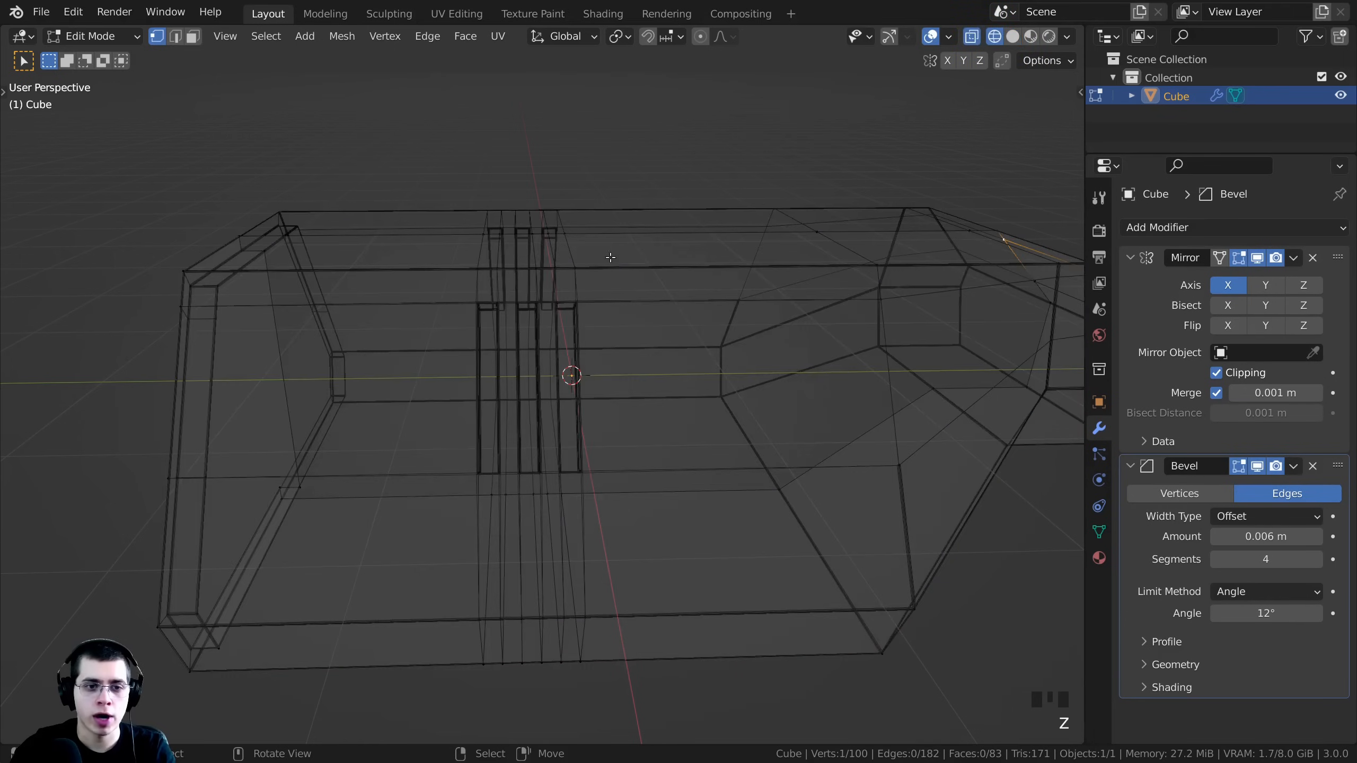
{"action": "key", "text": "b"}
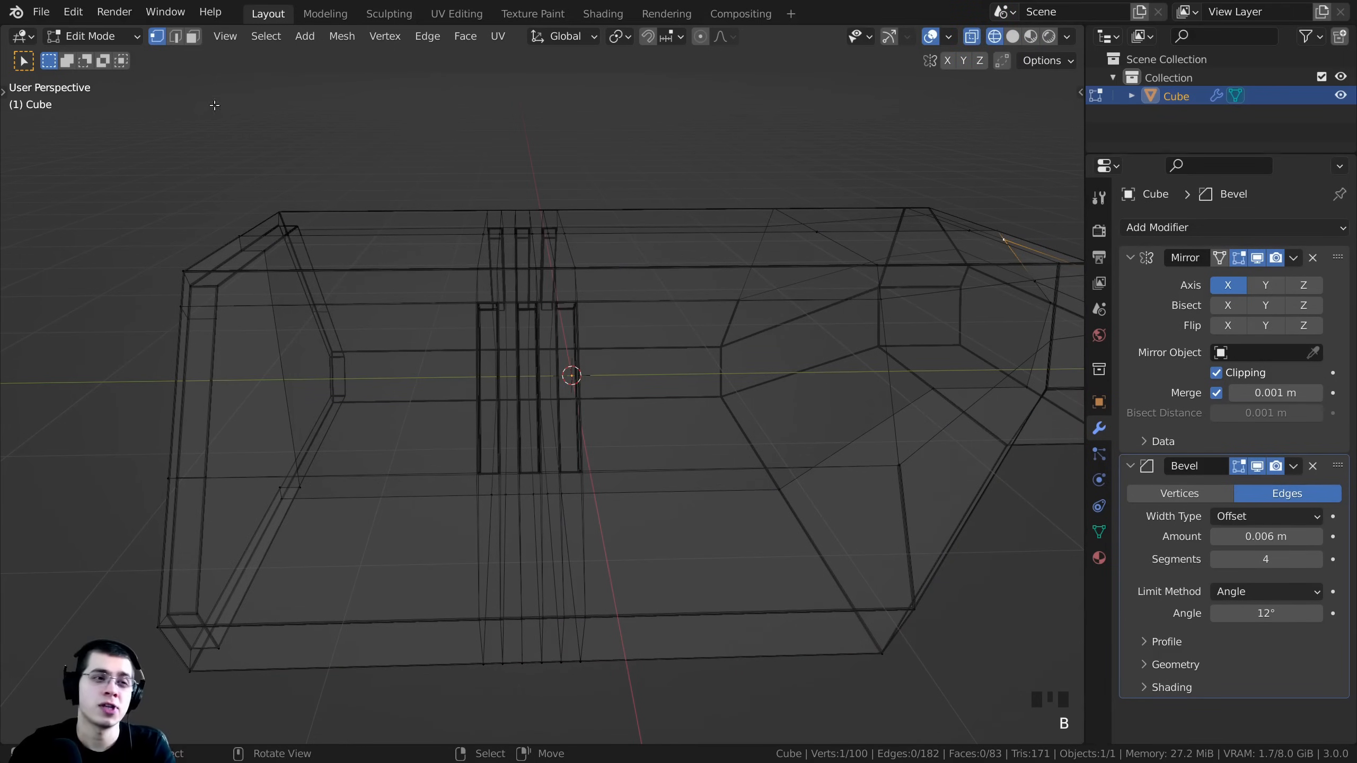
{"action": "left_click", "coordinate": [158, 36]}
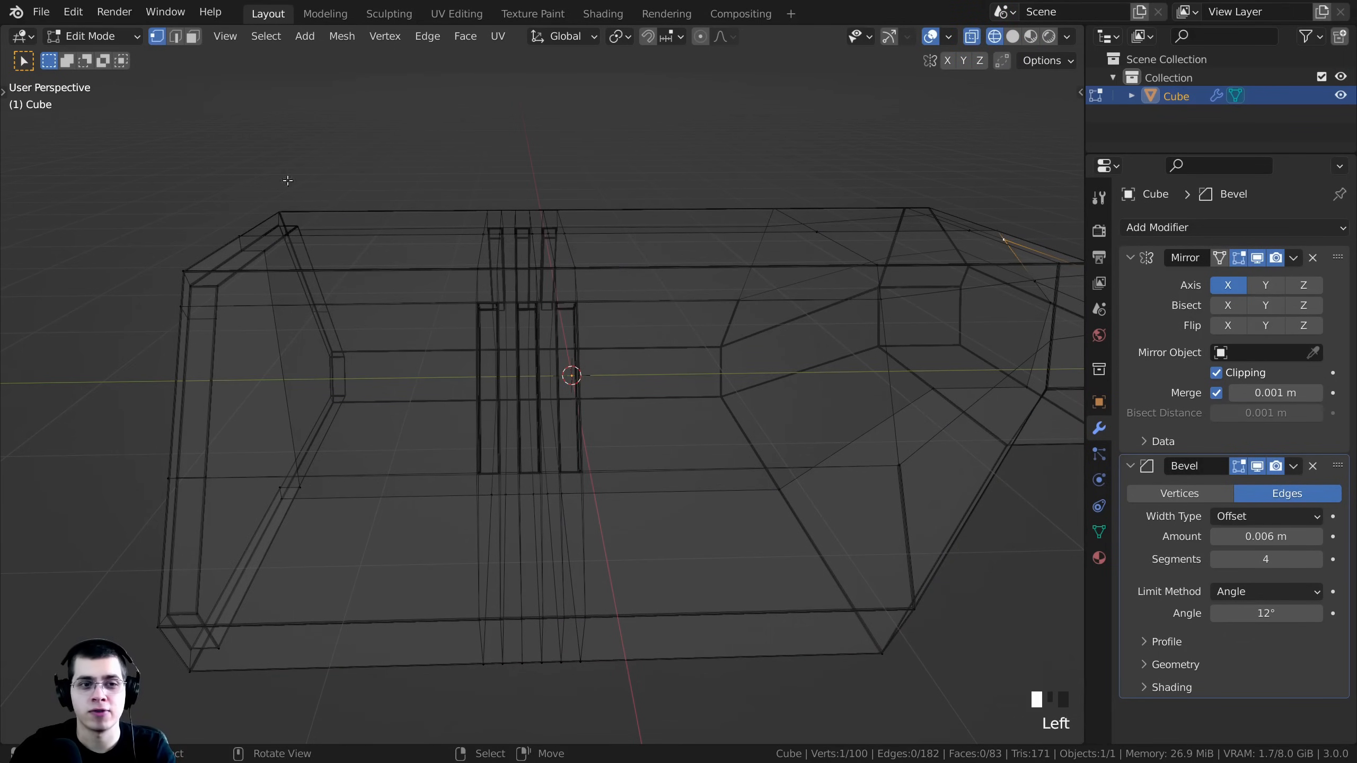
{"action": "key", "text": "b"}
{"action": "left_click_drag", "start_coordinate": [421, 133], "coordinate": [655, 741]}
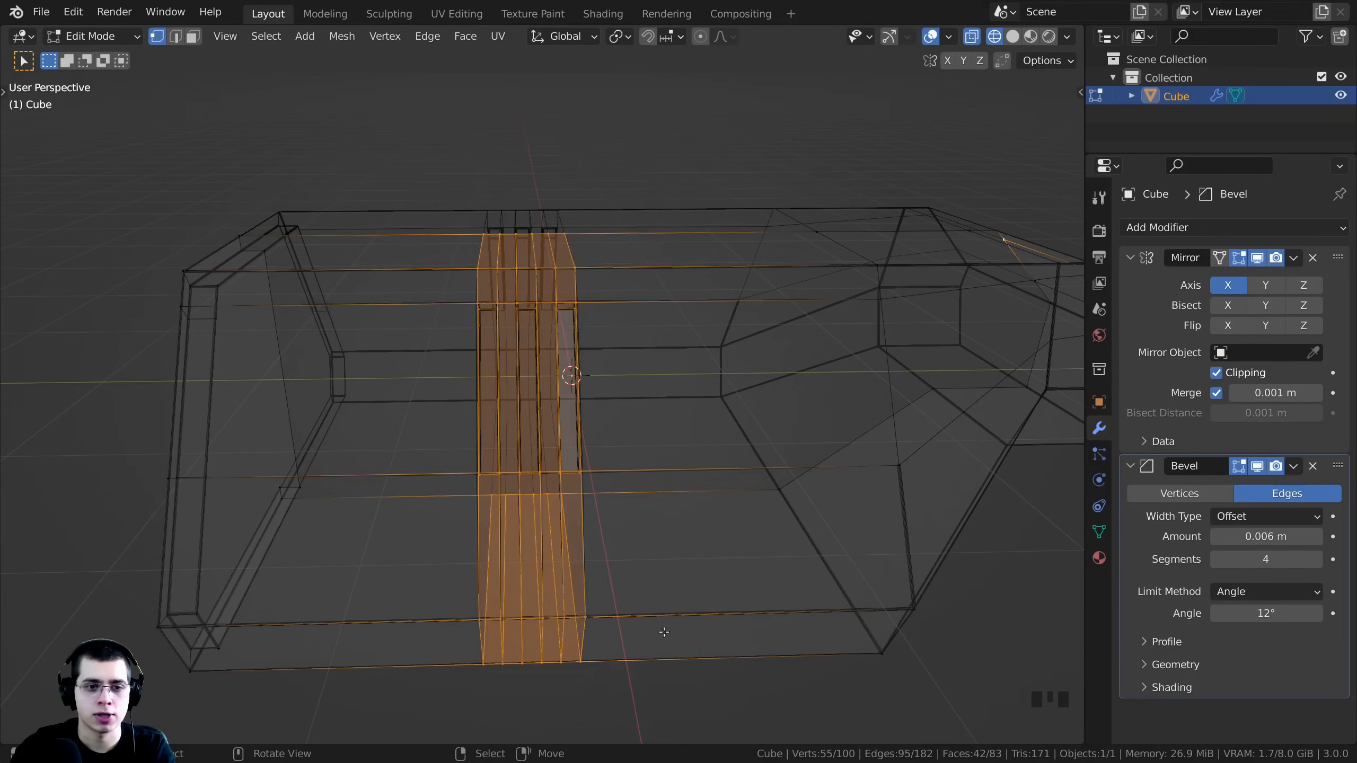
{"action": "key", "text": "z"}
{"action": "left_click", "coordinate": [293, 347]}
{"action": "mouse_move", "coordinate": [467, 543]}
{"action": "middle_mouse_down"}
{"action": "mouse_move", "coordinate": [475, 393]}
{"action": "mouse_move", "coordinate": [759, 369]}
{"action": "middle_mouse_up"}
{"action": "scroll", "coordinate": [761, 366], "scroll_direction": "up", "scroll_amount": 3}
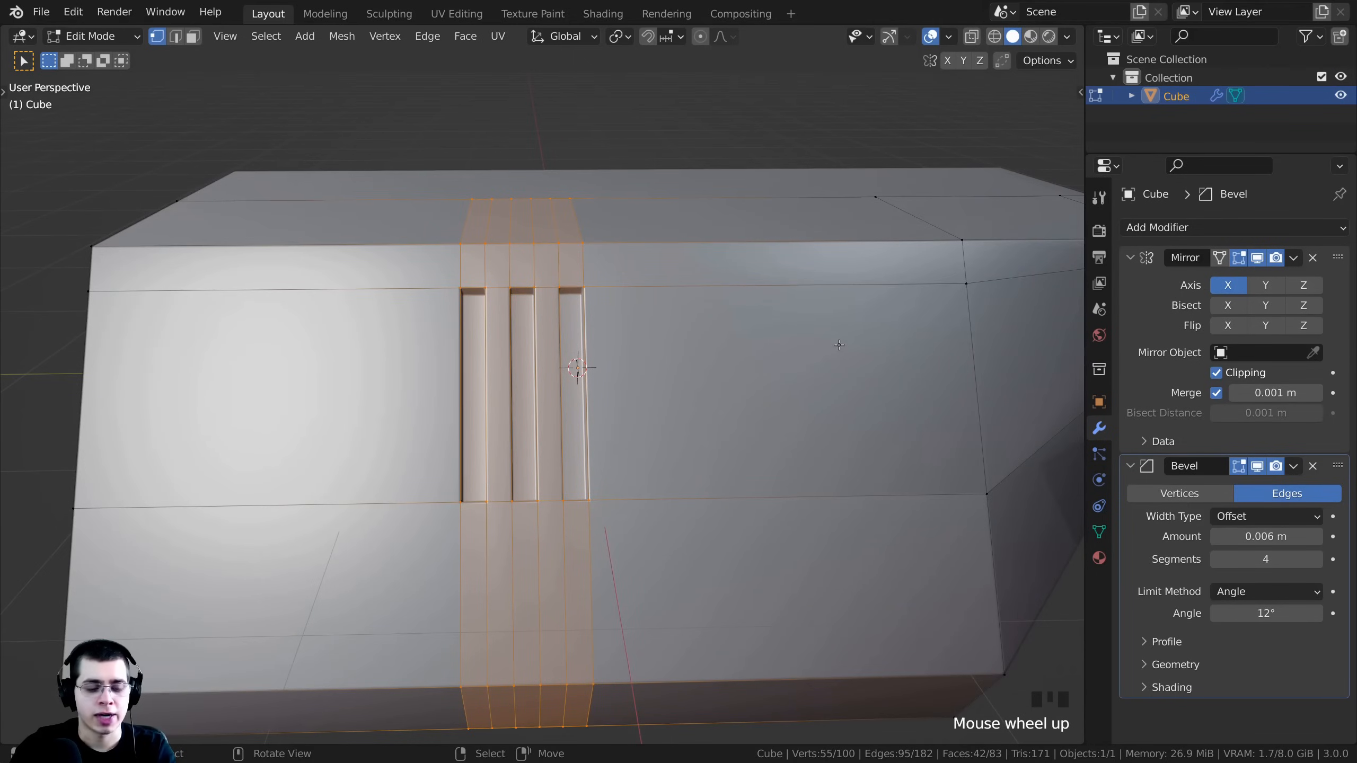
{"action": "key", "text": "s"}
{"action": "key", "text": "x"}
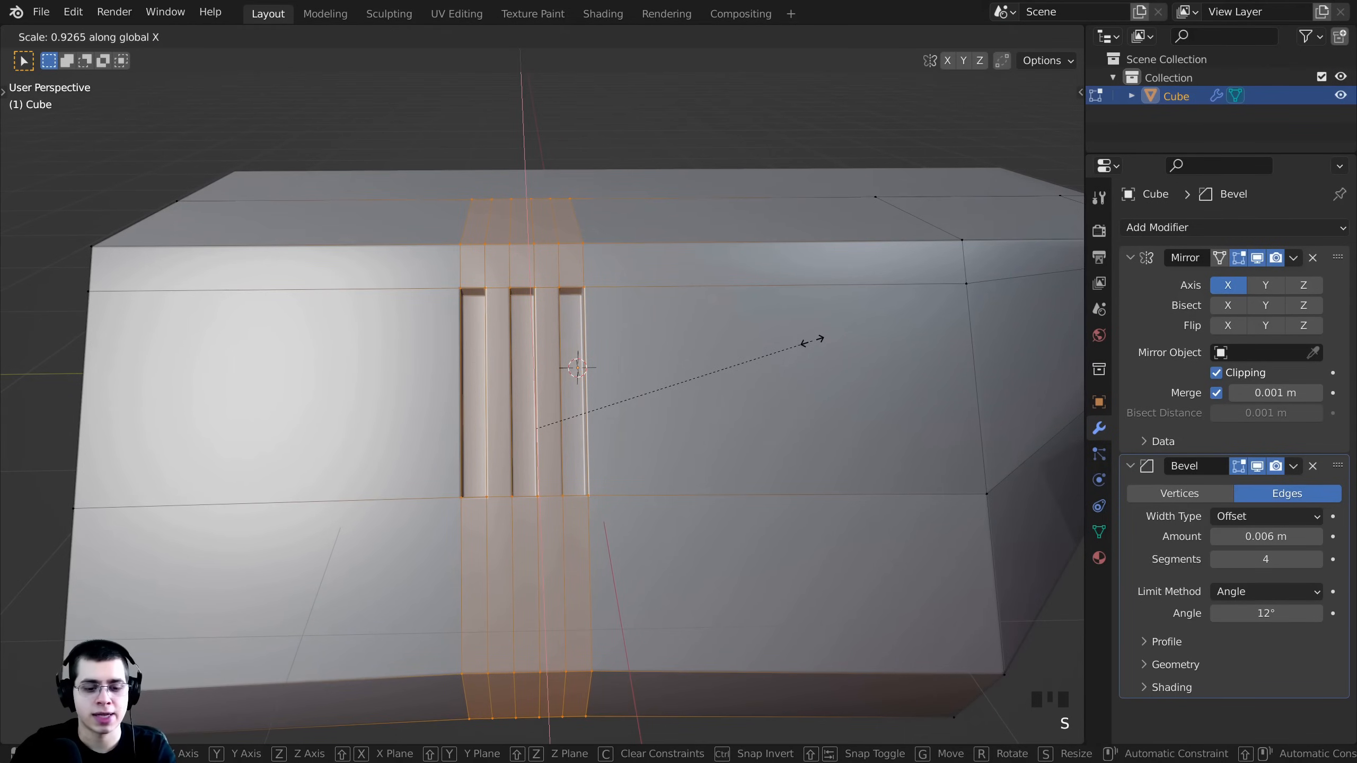
{"action": "key", "text": "y"}
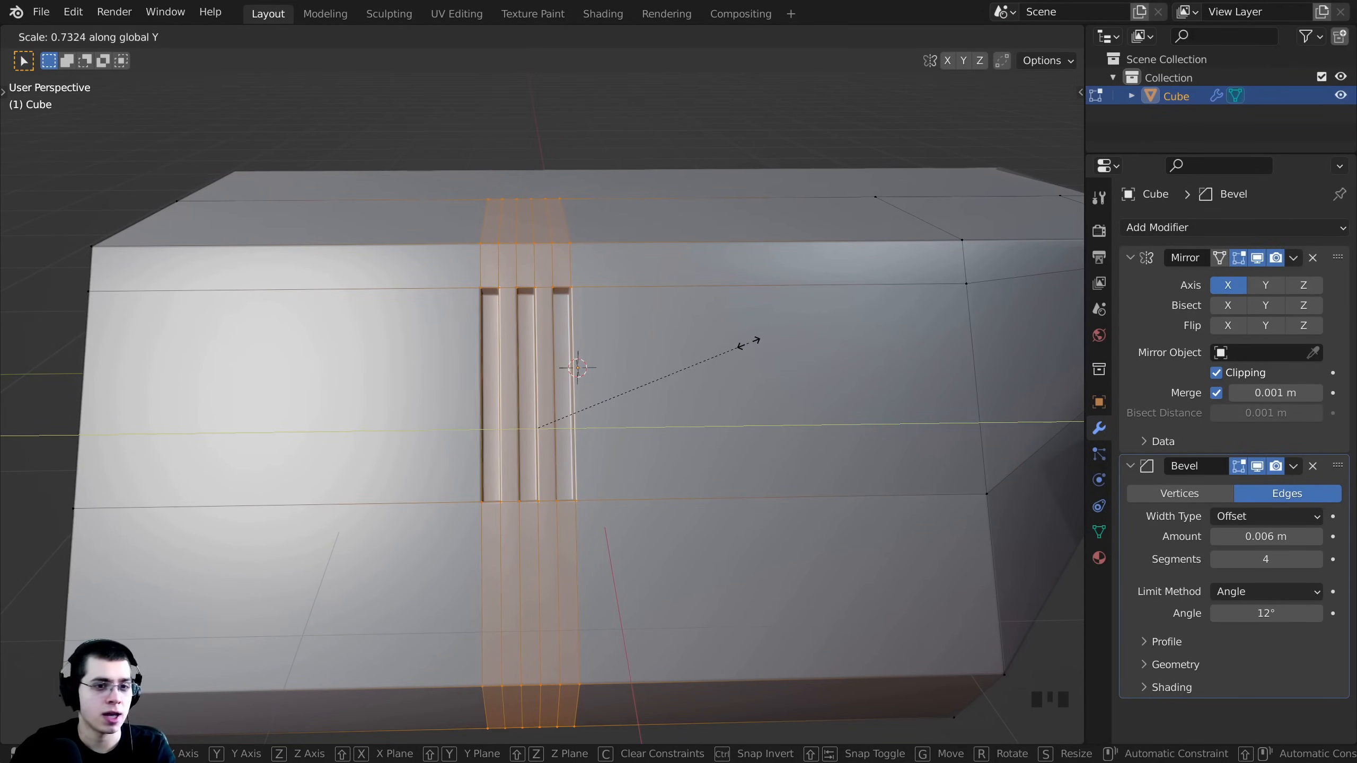
{"action": "left_click", "coordinate": [748, 342]}
Move the selected slot band about 0.15 m along negative Y, then inspect the body in Object Mode.
{"action": "key", "text": "Tab"}
{"action": "scroll", "coordinate": [663, 331], "scroll_direction": "down", "scroll_amount": 4}
{"action": "mouse_move", "coordinate": [694, 342]}
{"action": "middle_mouse_down"}
{"action": "mouse_move", "coordinate": [663, 331]}
{"action": "mouse_move", "coordinate": [649, 304]}
{"action": "mouse_move", "coordinate": [721, 329]}
{"action": "mouse_move", "coordinate": [688, 328]}
{"action": "middle_mouse_up"}
{"action": "key", "text": "Tab"}
{"action": "scroll", "coordinate": [640, 344], "scroll_direction": "up", "scroll_amount": 2}
{"action": "key", "text": "g"}
{"action": "key", "text": "y"}
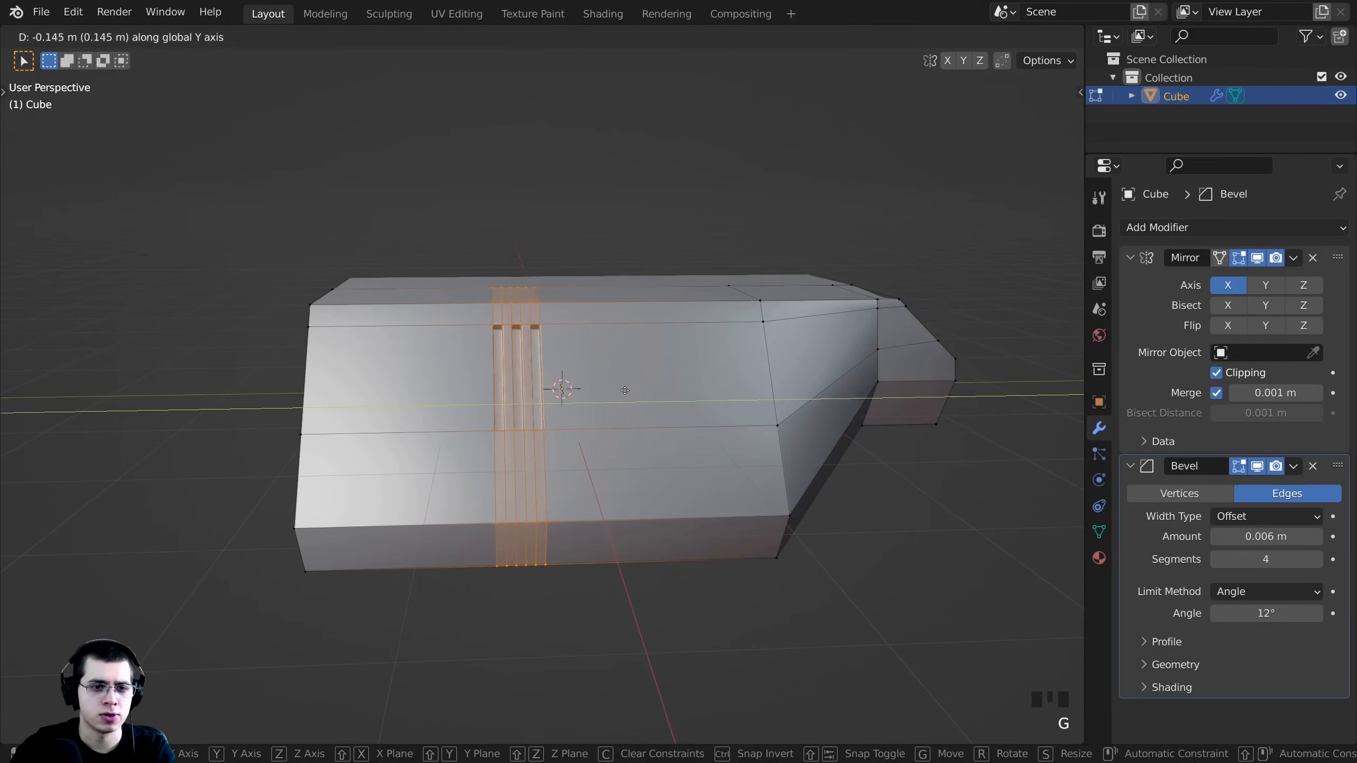
{"action": "left_click", "coordinate": [614, 389]}
{"action": "scroll", "coordinate": [710, 365], "scroll_direction": "up", "scroll_amount": 2}
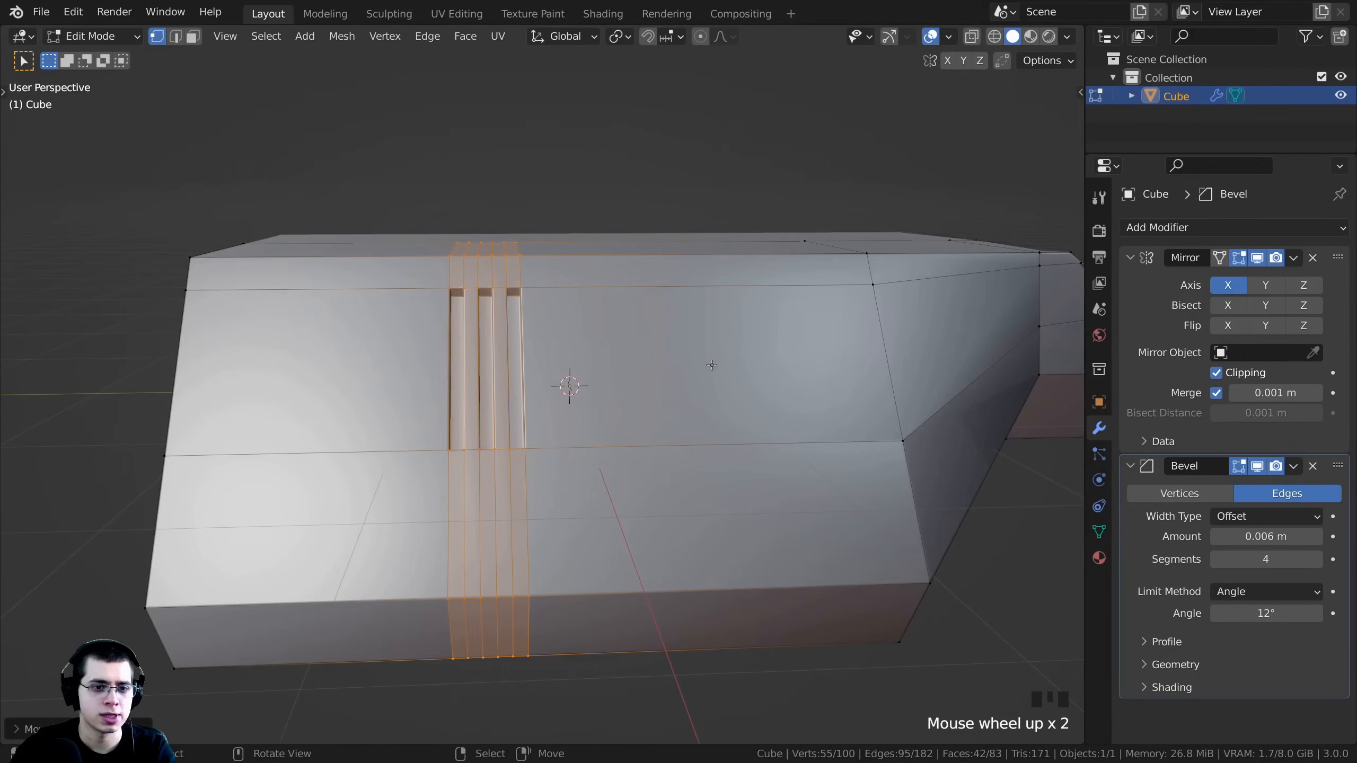
{"action": "middle_click_drag", "start_coordinate": [710, 364], "coordinate": [704, 389]}
{"action": "key", "text": "s"}
{"action": "middle_click_drag", "start_coordinate": [481, 308], "coordinate": [552, 285]}
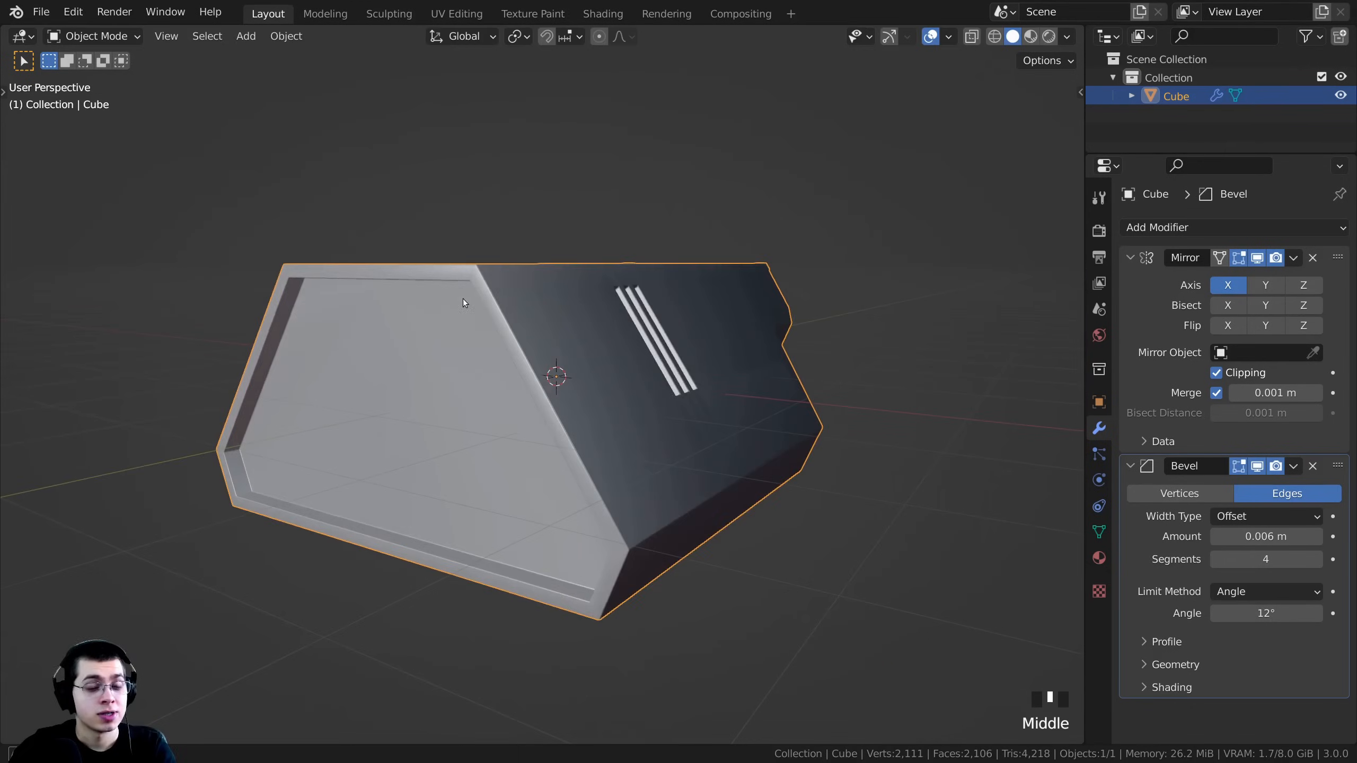
In Edit Mode, deselect everything and examine the individual vertices along the sloped side of the recessed end panel and its rim.
{"action": "key", "text": "Tab"}
{"action": "key", "text": "a"}
{"action": "key", "text": "a"}
{"action": "scroll", "coordinate": [552, 285], "scroll_direction": "up", "scroll_amount": 3}
{"action": "middle_click_drag", "start_coordinate": [644, 215], "coordinate": [673, 195]}
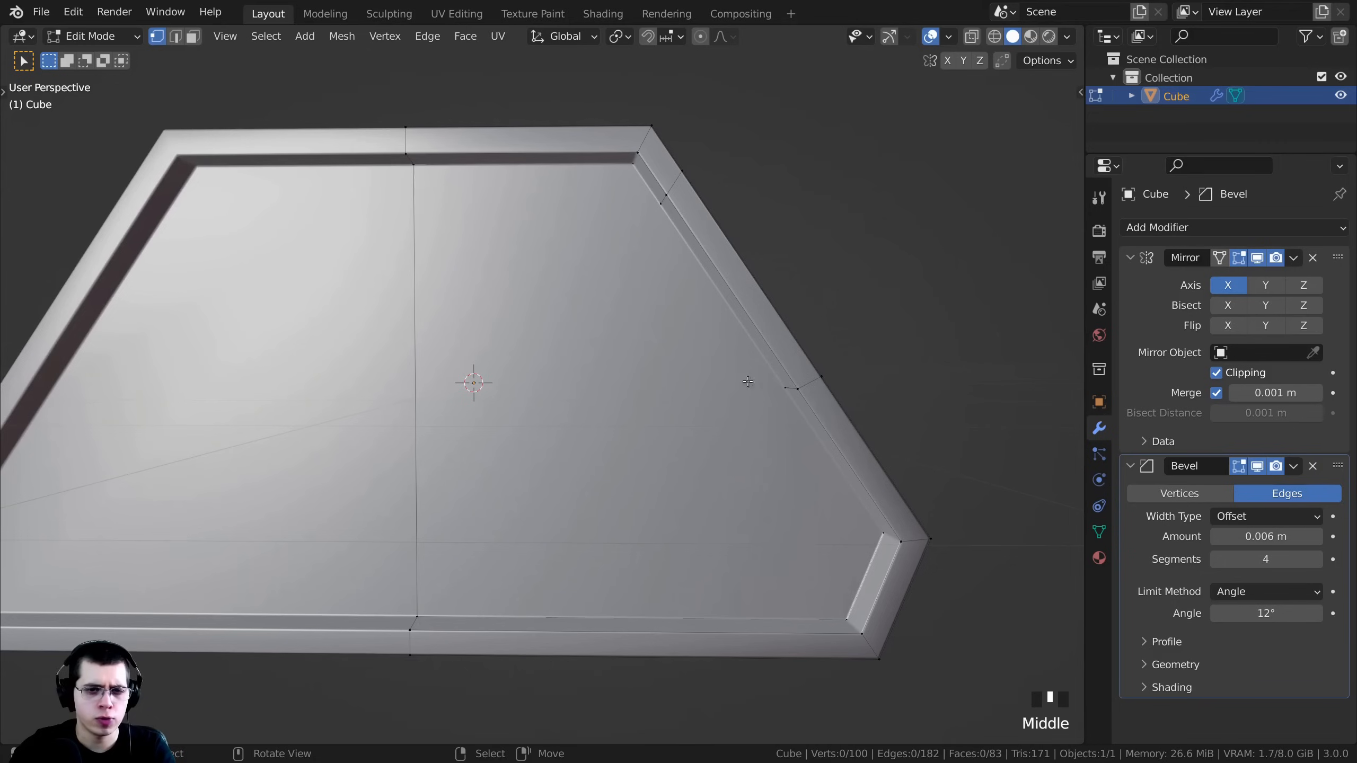
{"action": "middle_click_drag", "start_coordinate": [640, 349], "coordinate": [656, 343]}
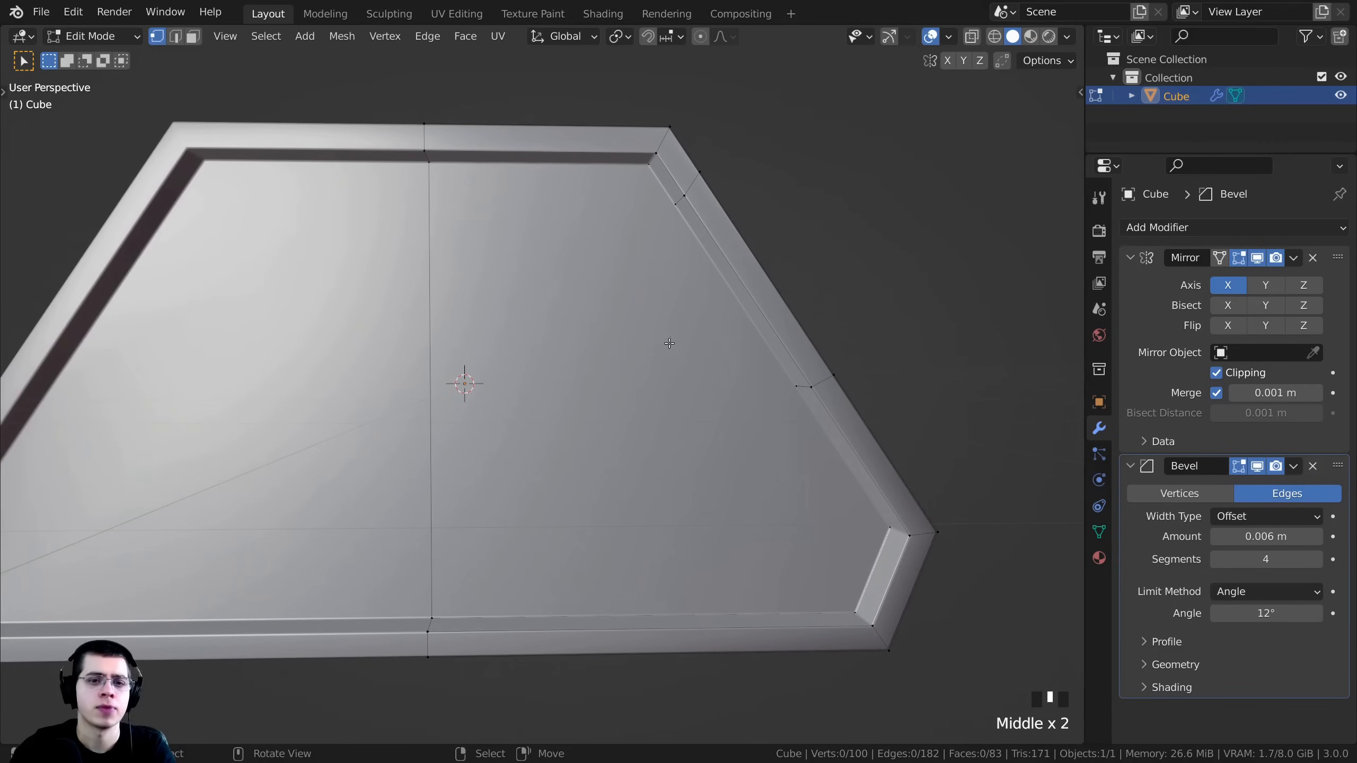
{"action": "right_click", "coordinate": [805, 381]}
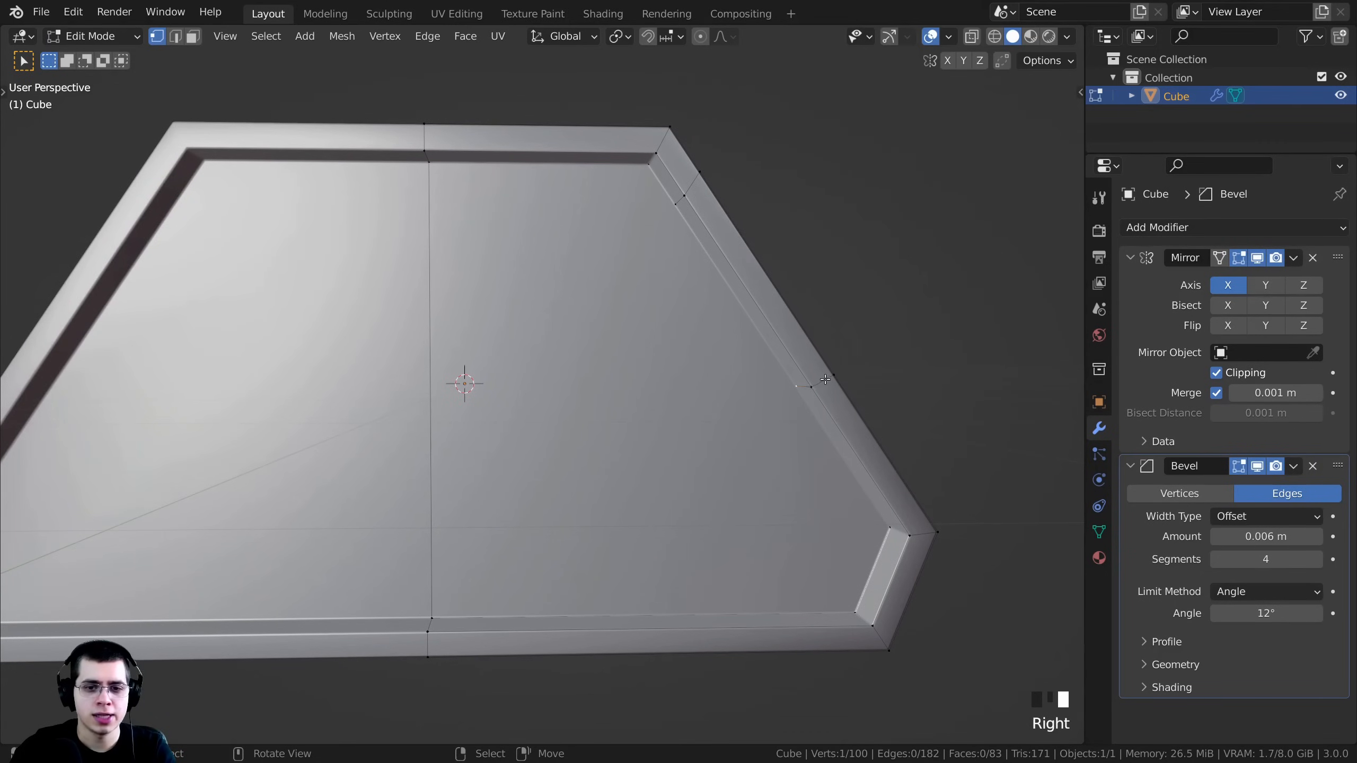
{"action": "right_click", "coordinate": [825, 379]}
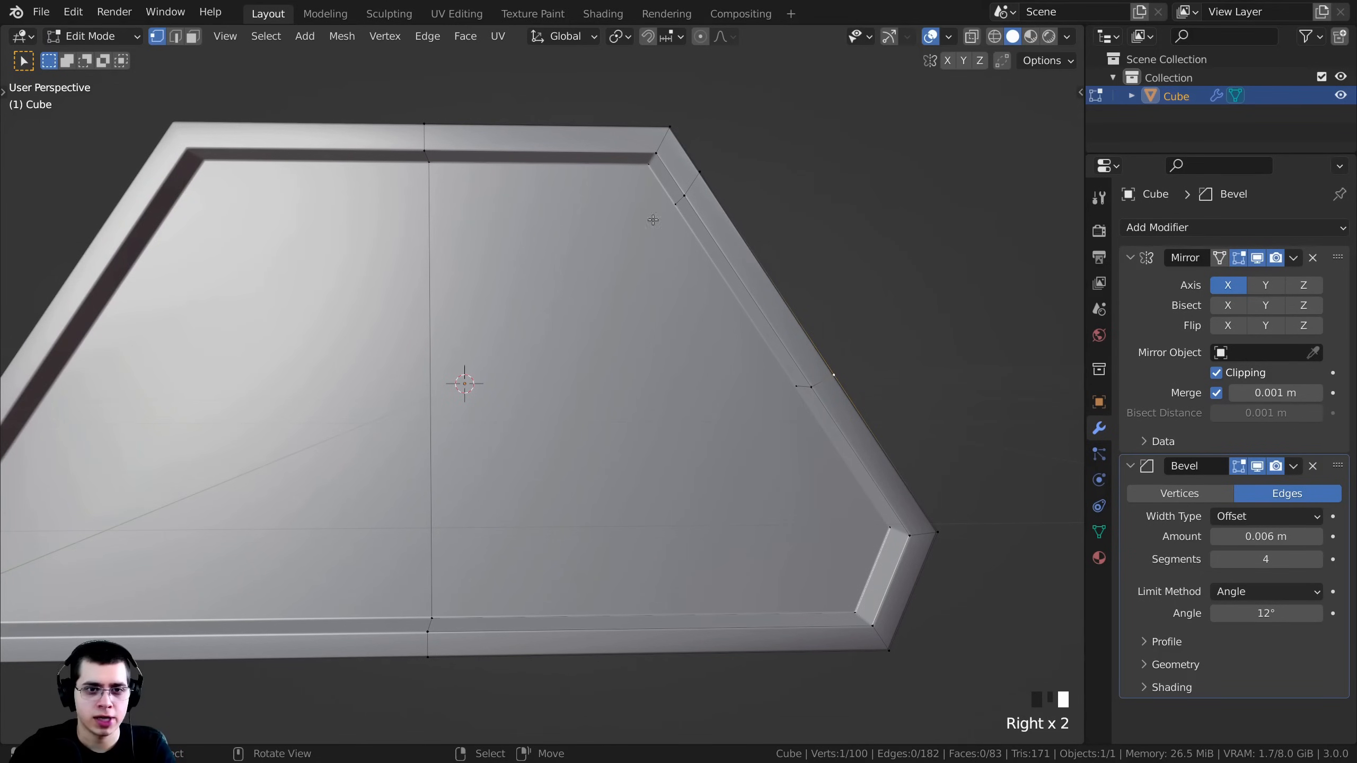
{"action": "scroll", "coordinate": [425, 224], "scroll_direction": "down", "scroll_amount": 2}
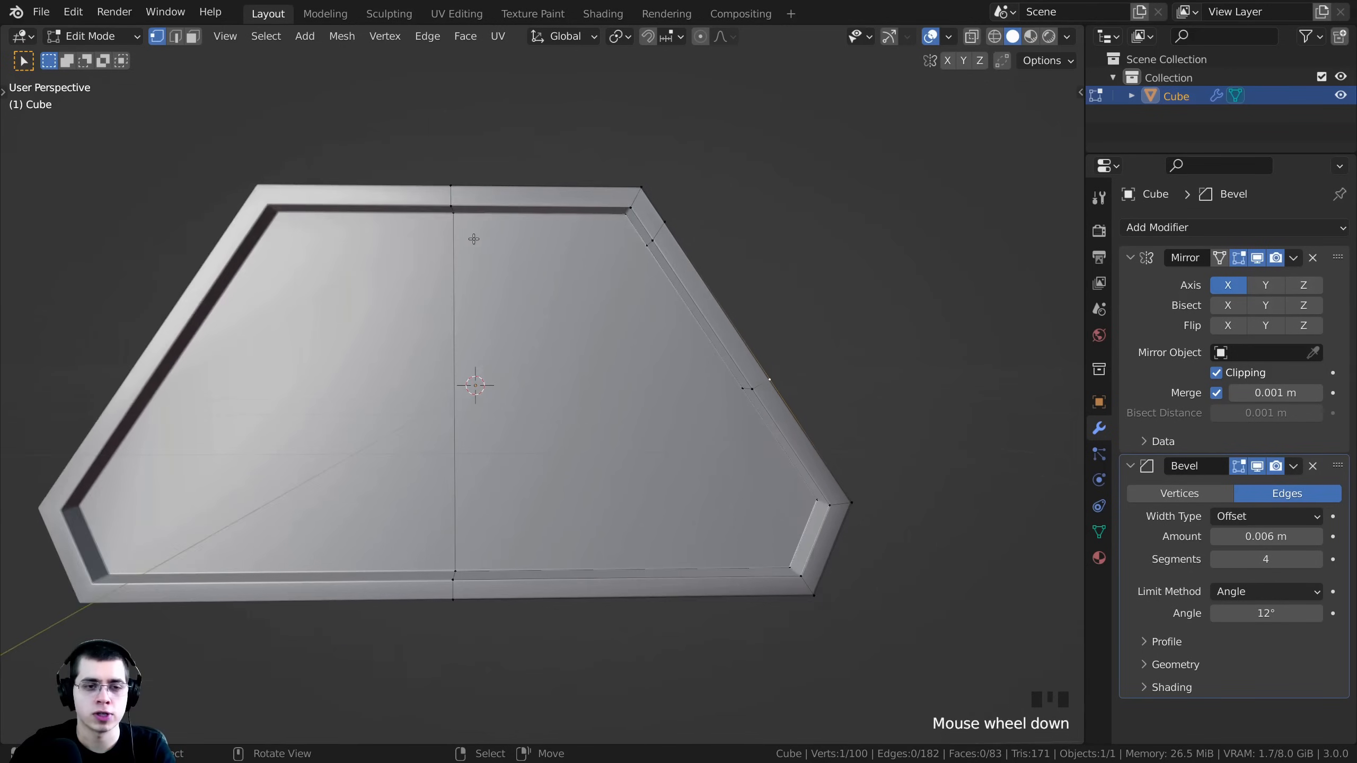
{"action": "middle_click_drag", "start_coordinate": [424, 224], "coordinate": [533, 316]}
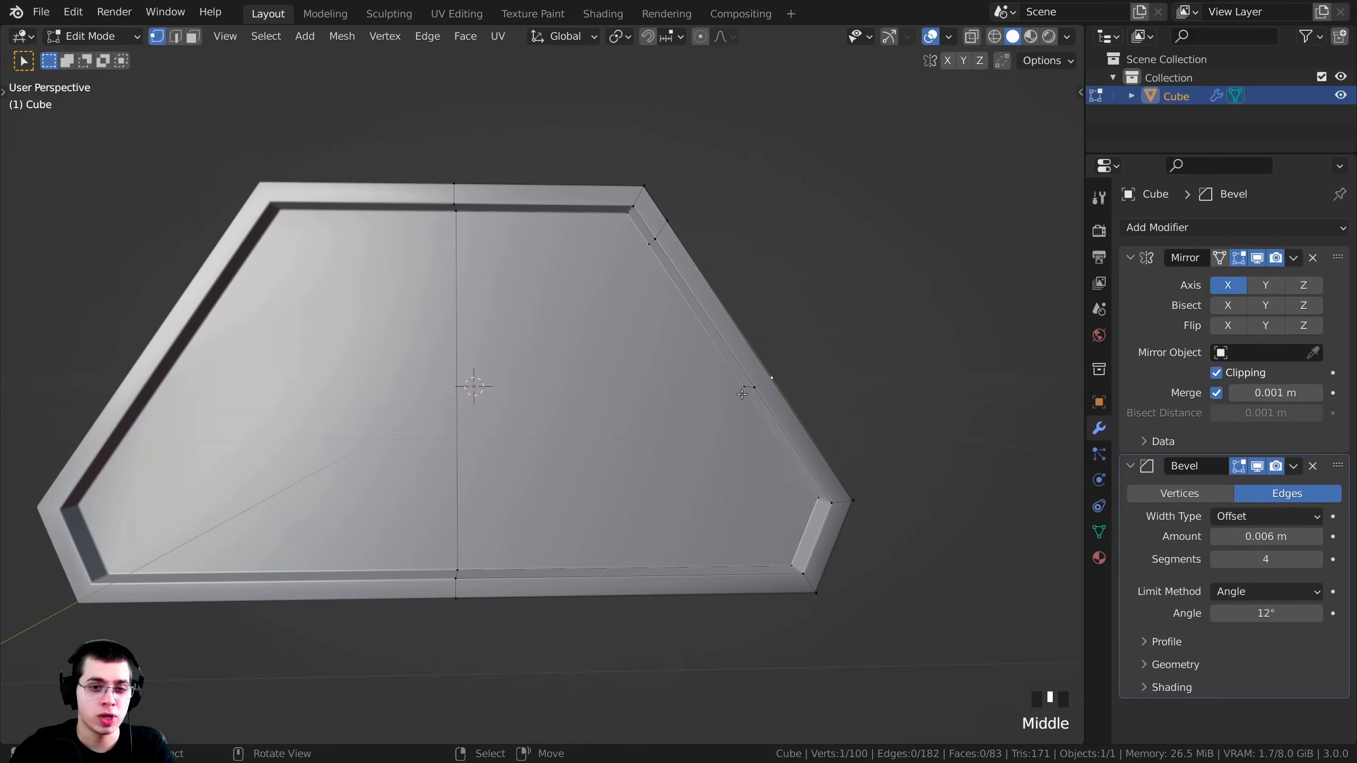
{"action": "middle_click_drag", "start_coordinate": [655, 409], "coordinate": [694, 200]}
{"action": "right_click", "coordinate": [683, 195]}
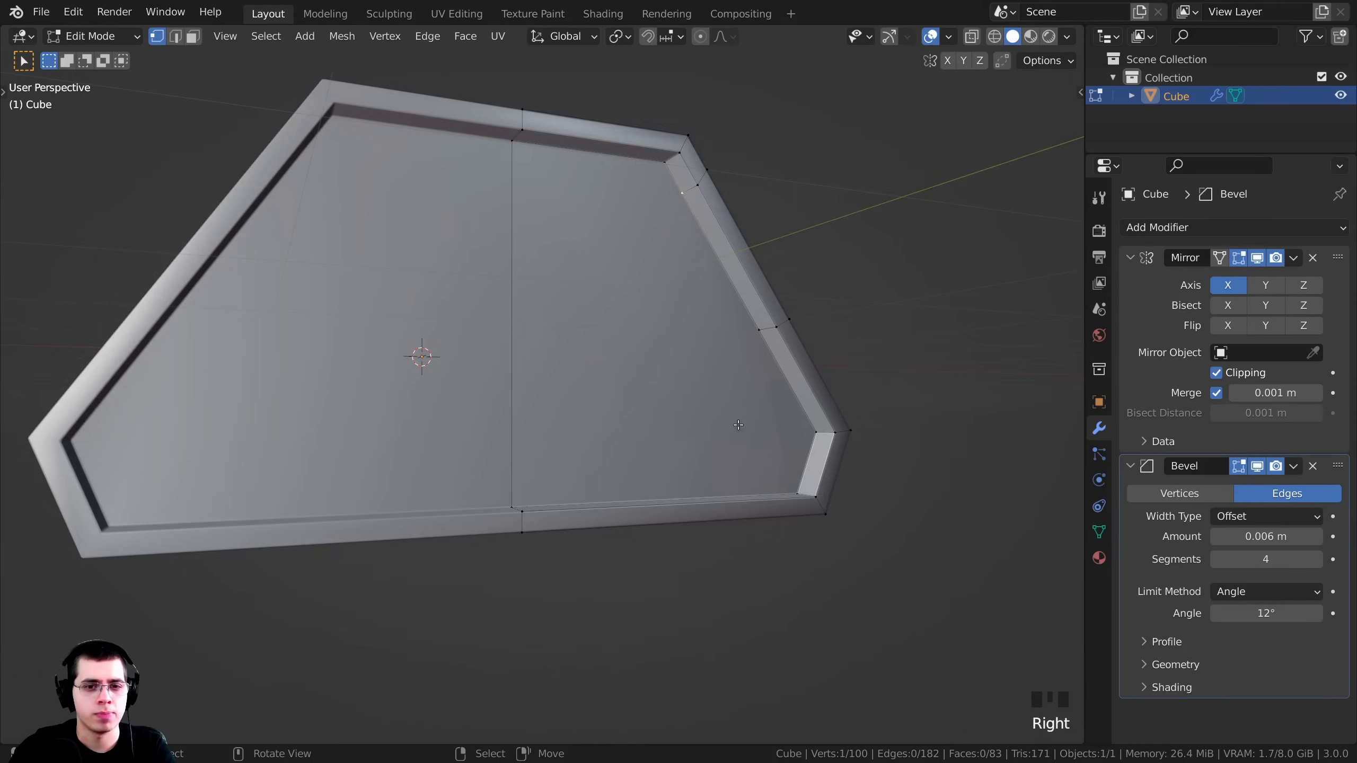
{"action": "scroll", "coordinate": [739, 425], "scroll_direction": "up", "scroll_amount": 2}
{"action": "right_click", "coordinate": [833, 307]}
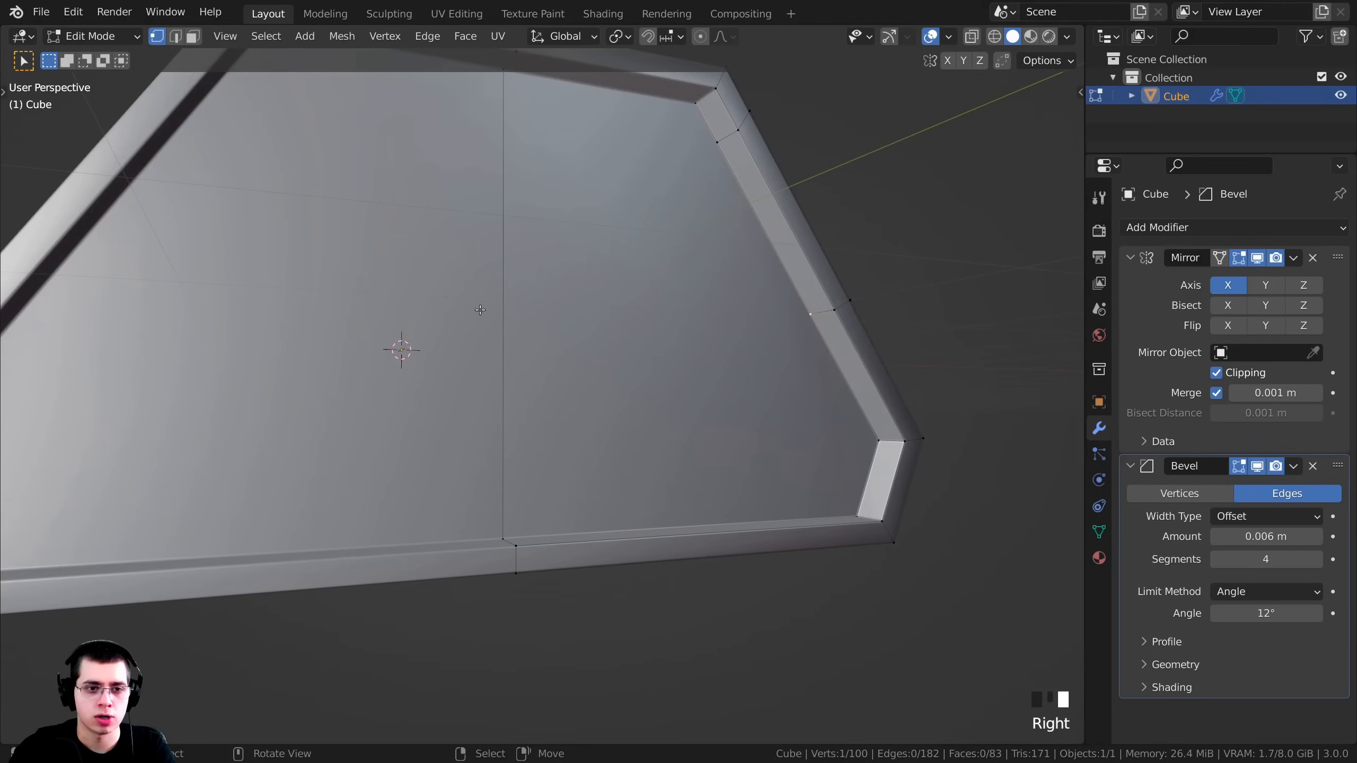
{"action": "scroll", "coordinate": [544, 389], "scroll_direction": "down", "scroll_amount": 3}
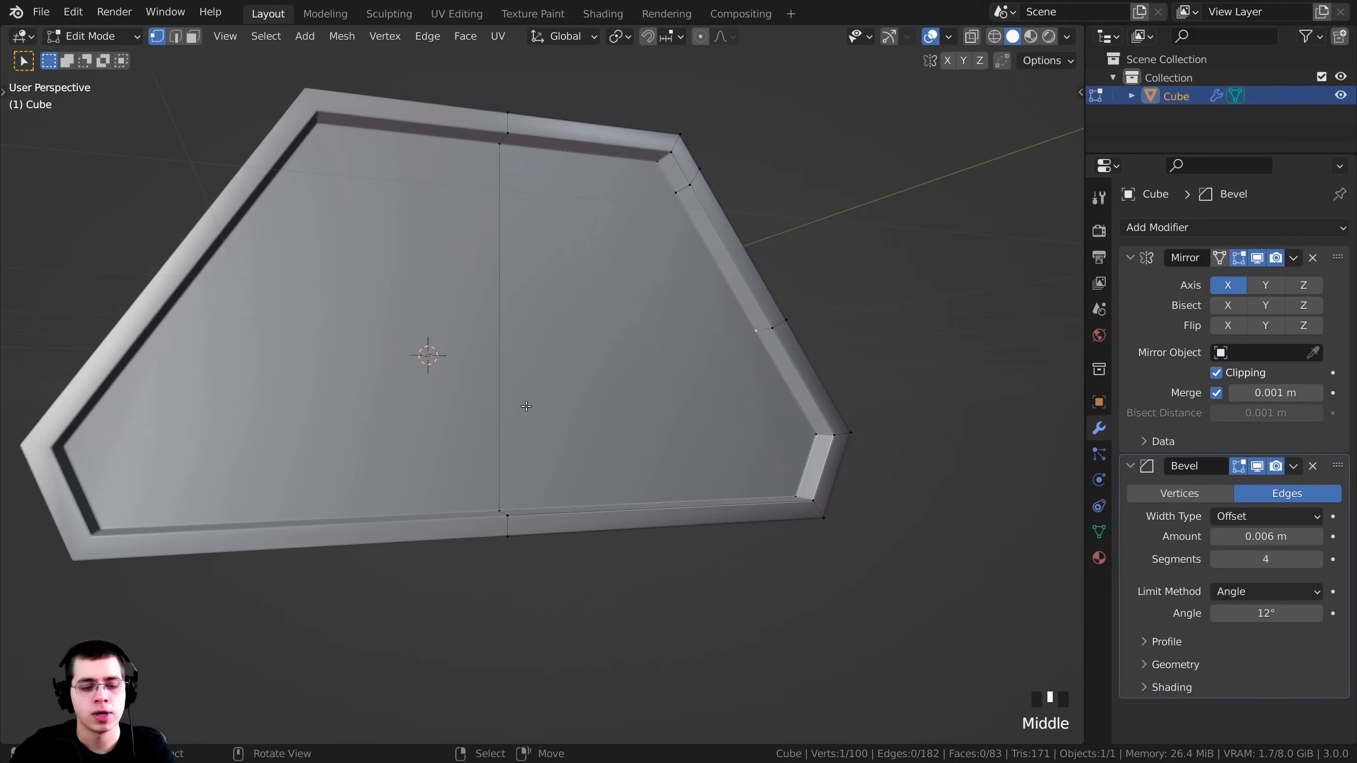
Select the large recessed end face in face mode and delete it to open up the body.
{"action": "scroll", "coordinate": [629, 265], "scroll_direction": "up", "scroll_amount": 3}
{"action": "key", "text": "3"}
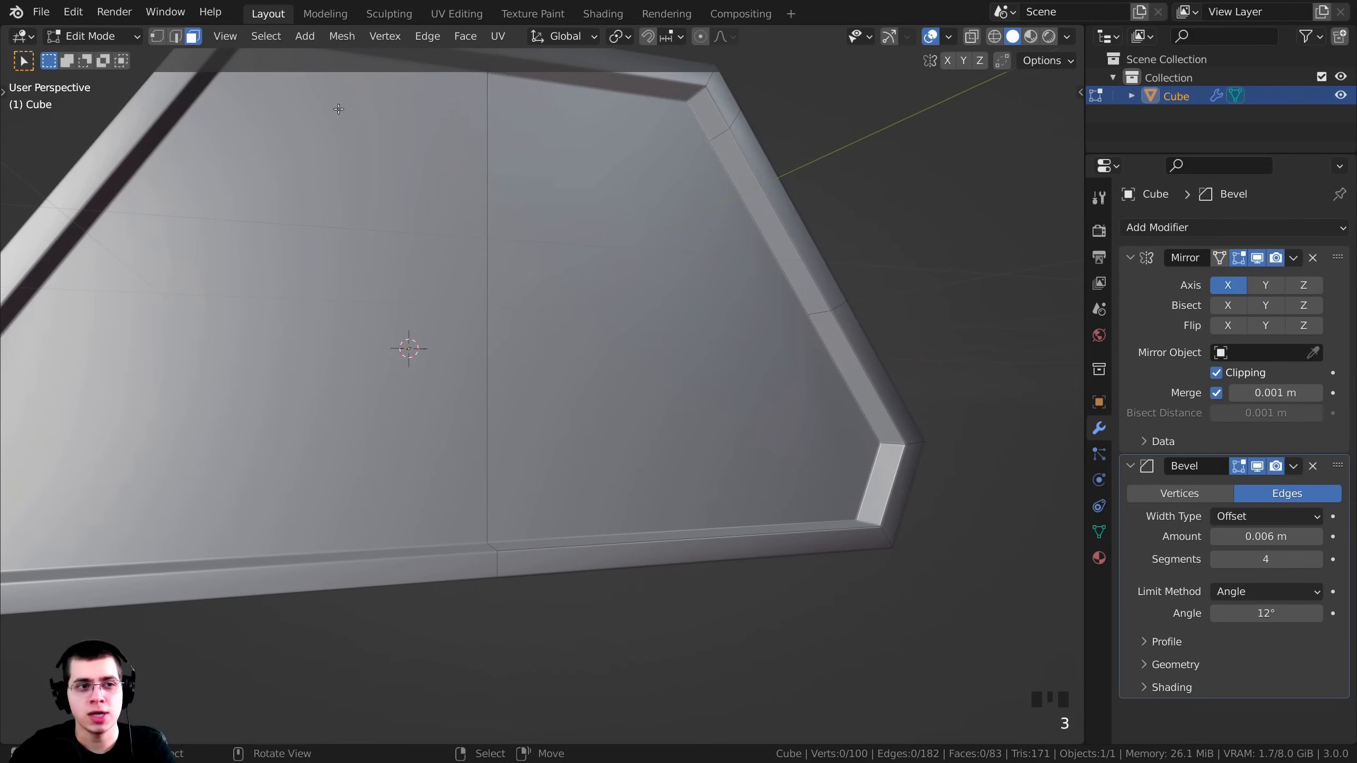
{"action": "right_click", "coordinate": [587, 216]}
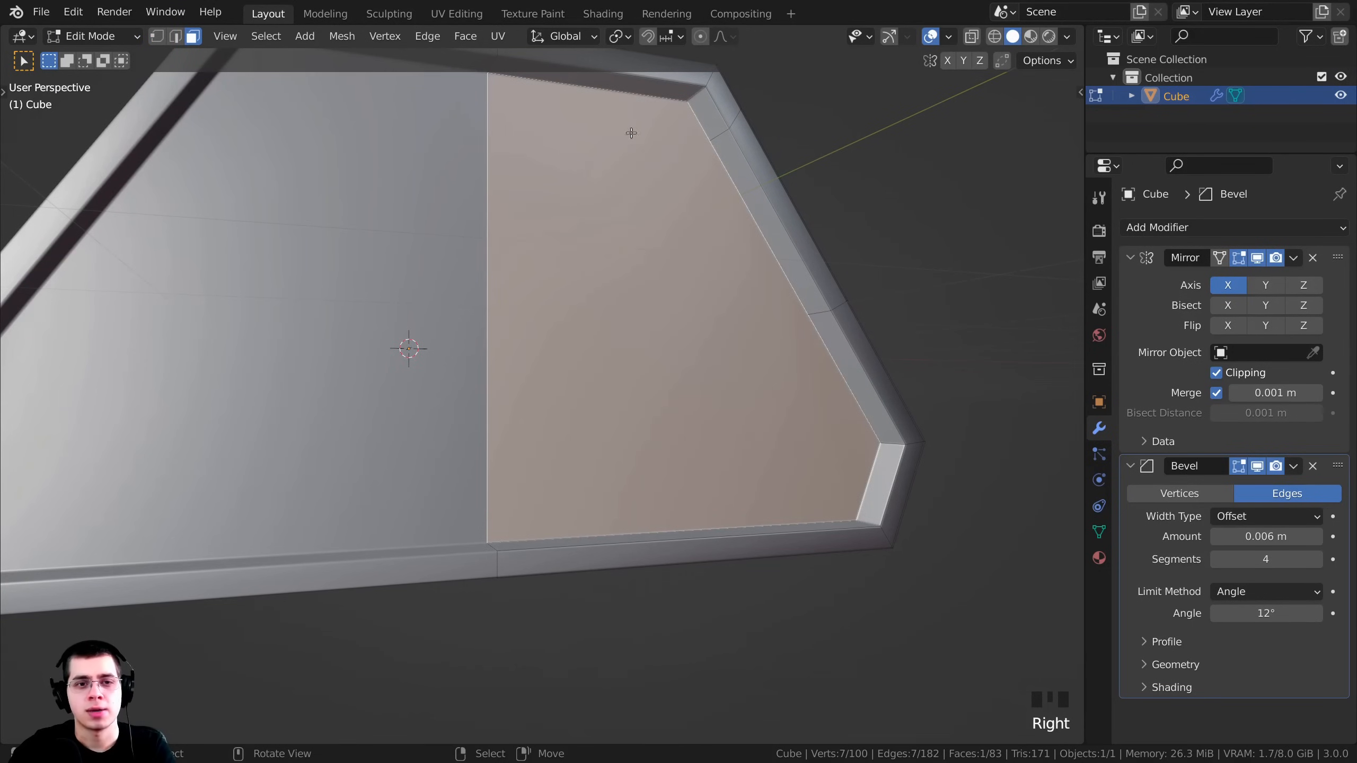
{"action": "middle_click_drag", "start_coordinate": [623, 426], "coordinate": [568, 270]}
{"action": "key", "text": "x"}
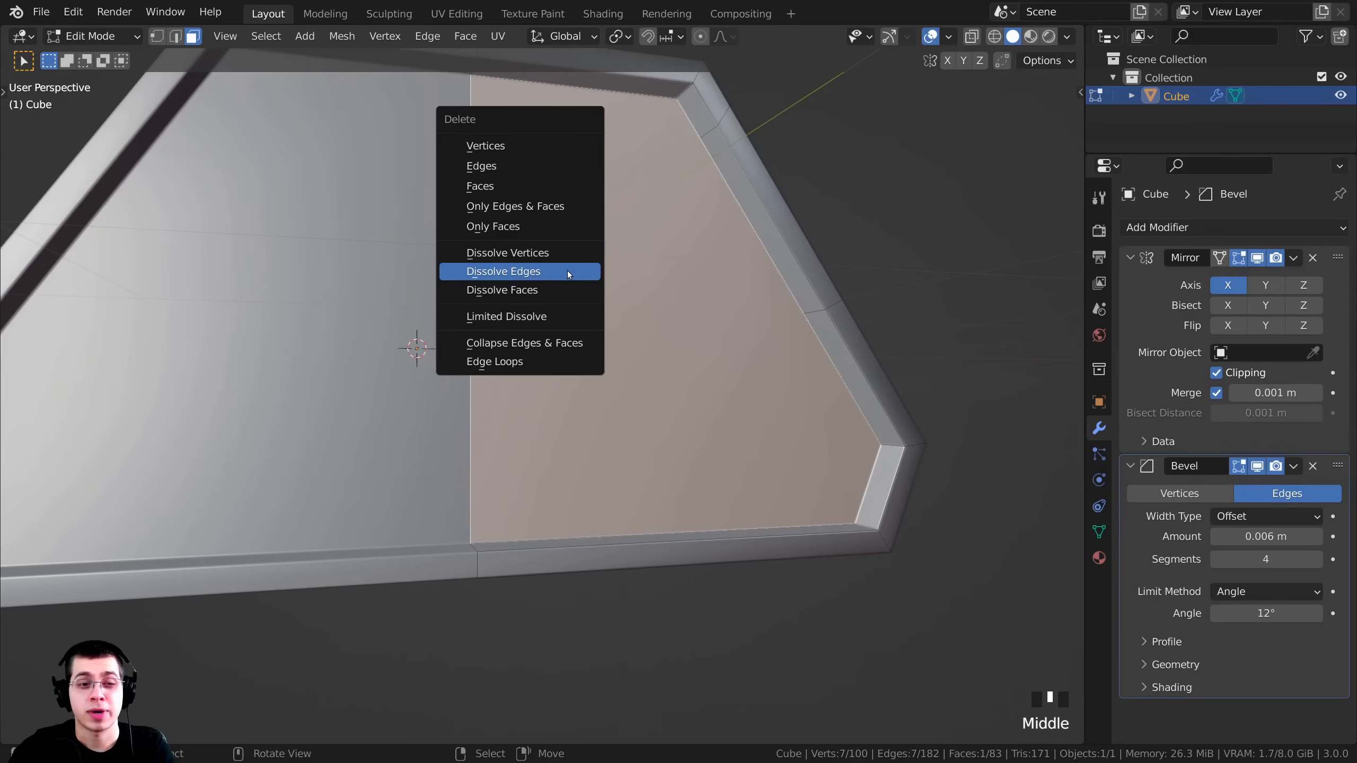
{"action": "left_click", "coordinate": [512, 188]}
{"action": "middle_click_drag", "start_coordinate": [660, 213], "coordinate": [661, 209]}
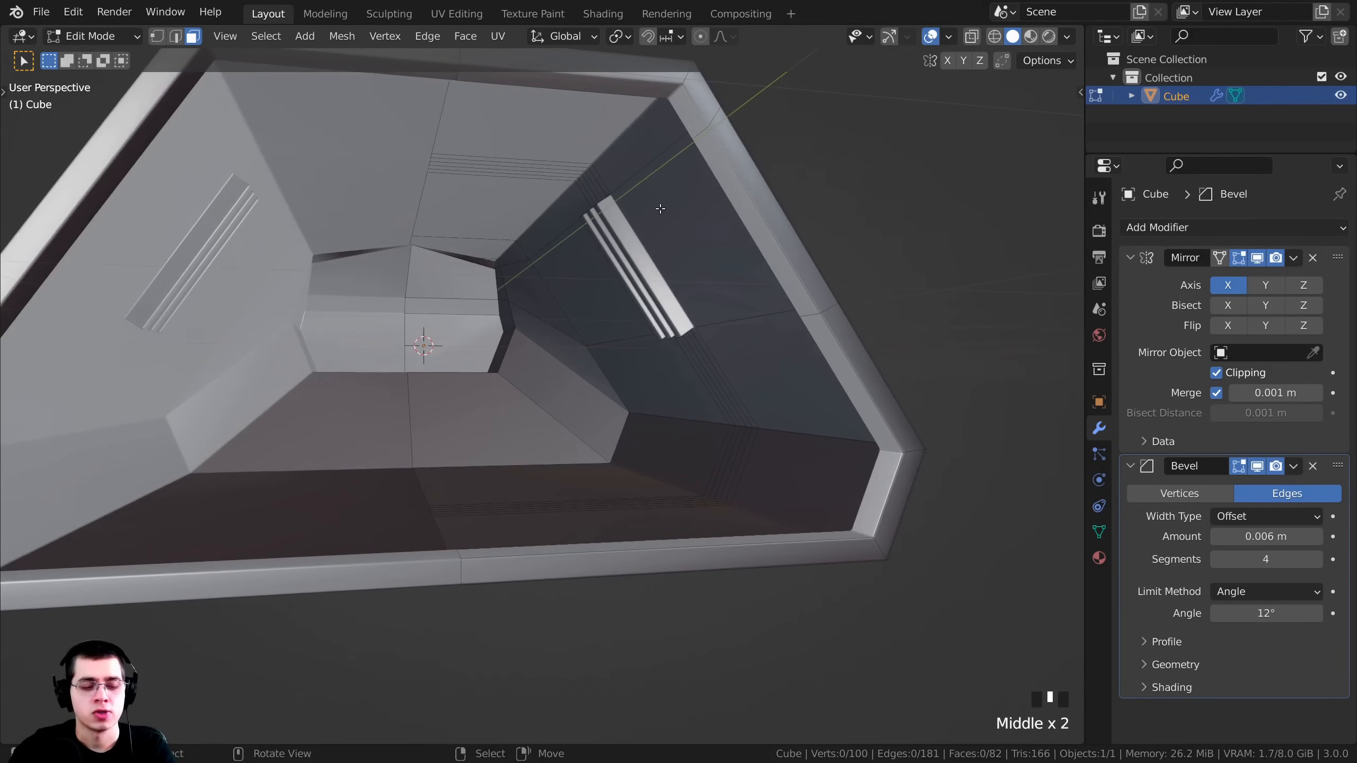
Select the two middle vertices on the opening's sloped inner edge and extrude the edge between them along X to the mirror centre.
{"action": "key", "text": "1"}
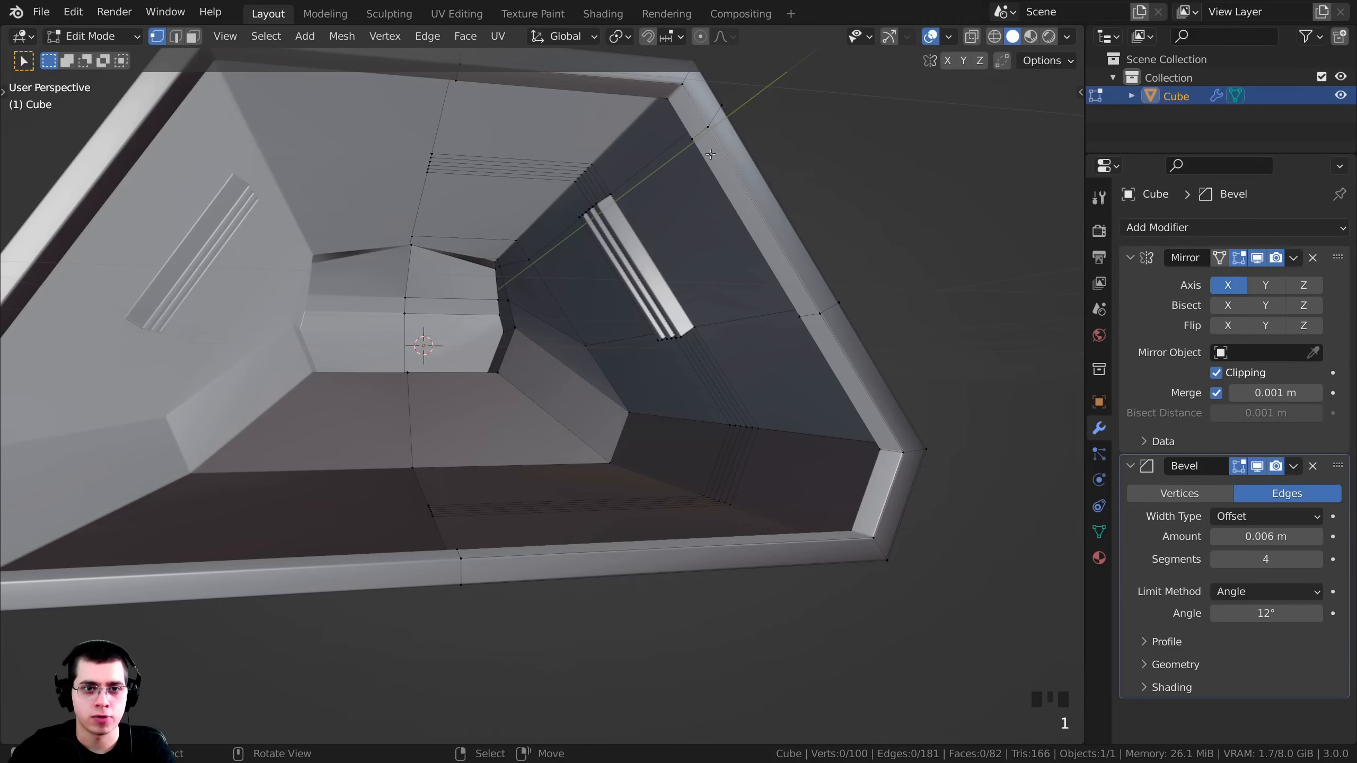
{"action": "right_click", "coordinate": [692, 137]}
{"action": "middle_click_drag", "start_coordinate": [689, 170], "coordinate": [745, 279]}
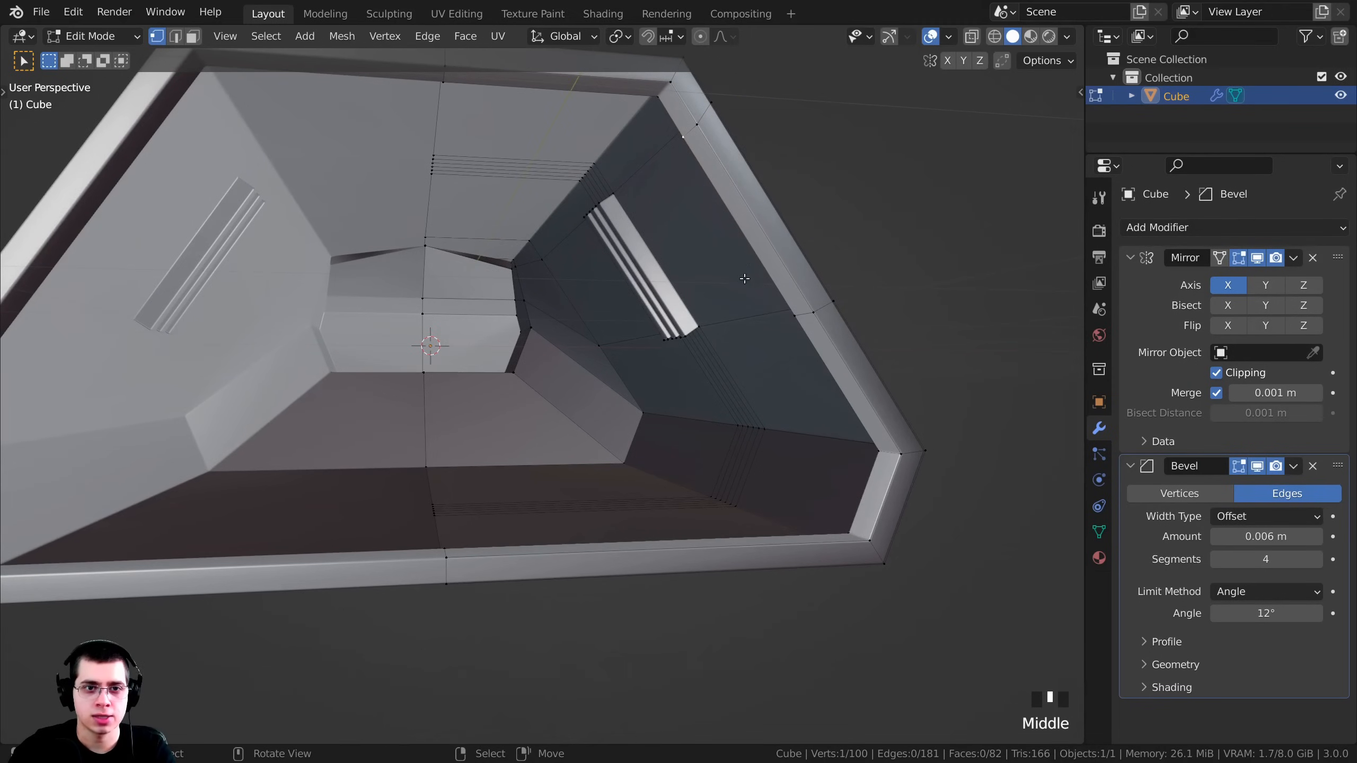
{"action": "right_click", "coordinate": [800, 315], "text": "shift"}
{"action": "middle_click_drag", "start_coordinate": [800, 315], "coordinate": [855, 266], "text": "shift"}
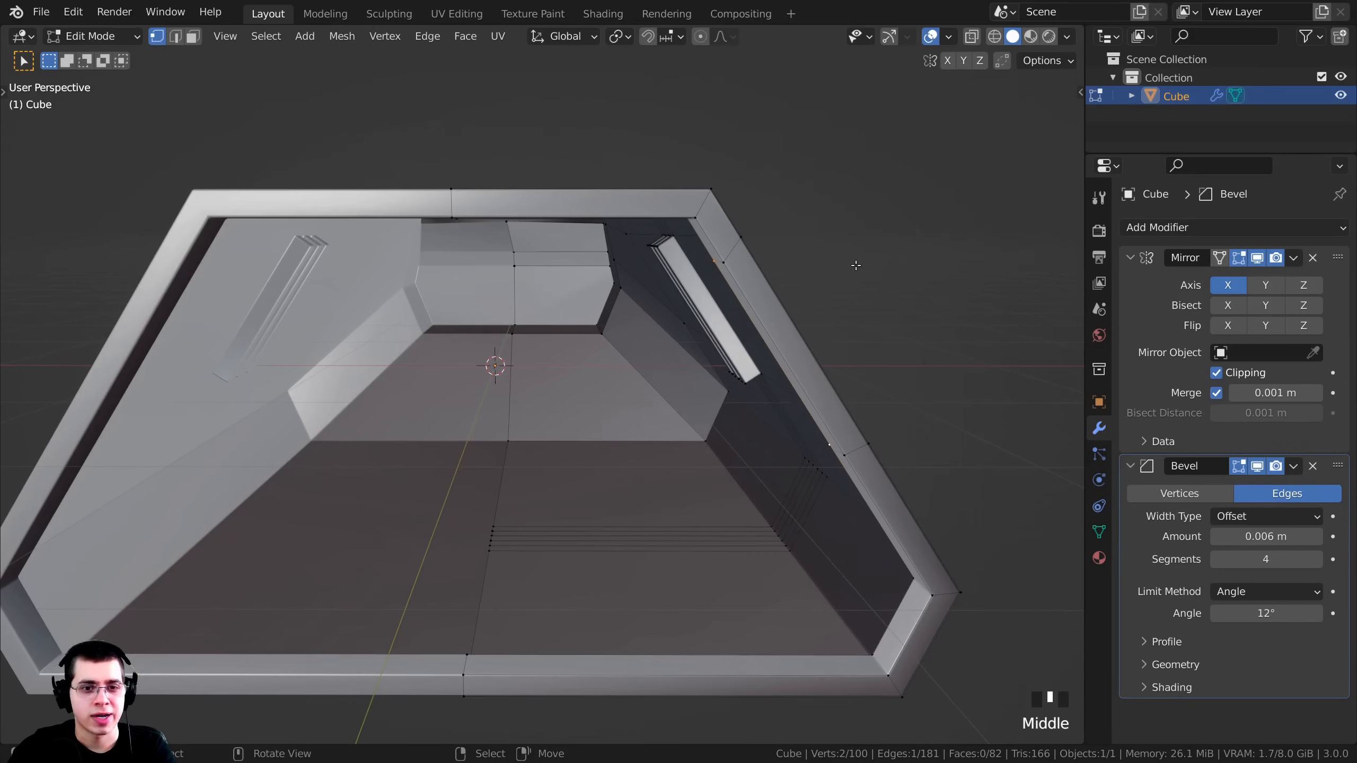
{"action": "key", "text": "e"}
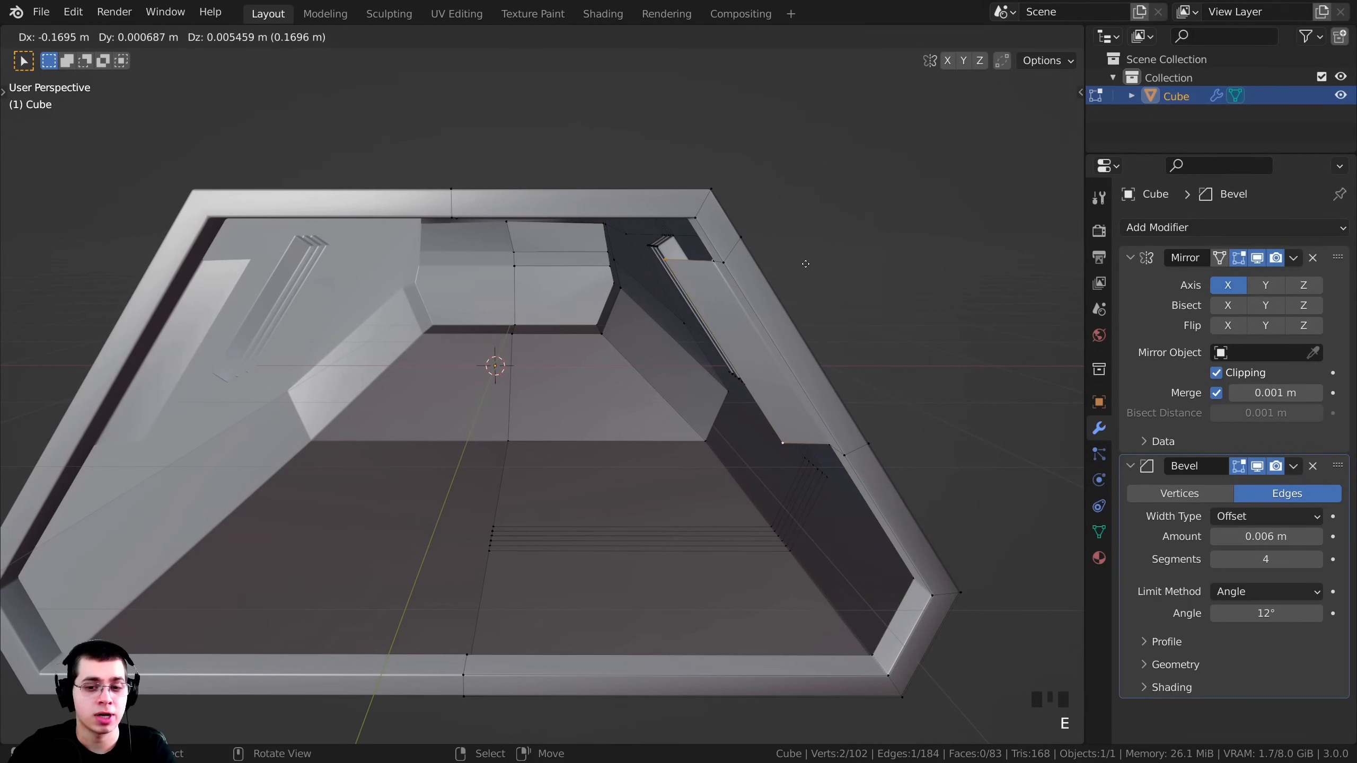
{"action": "key", "text": "x"}
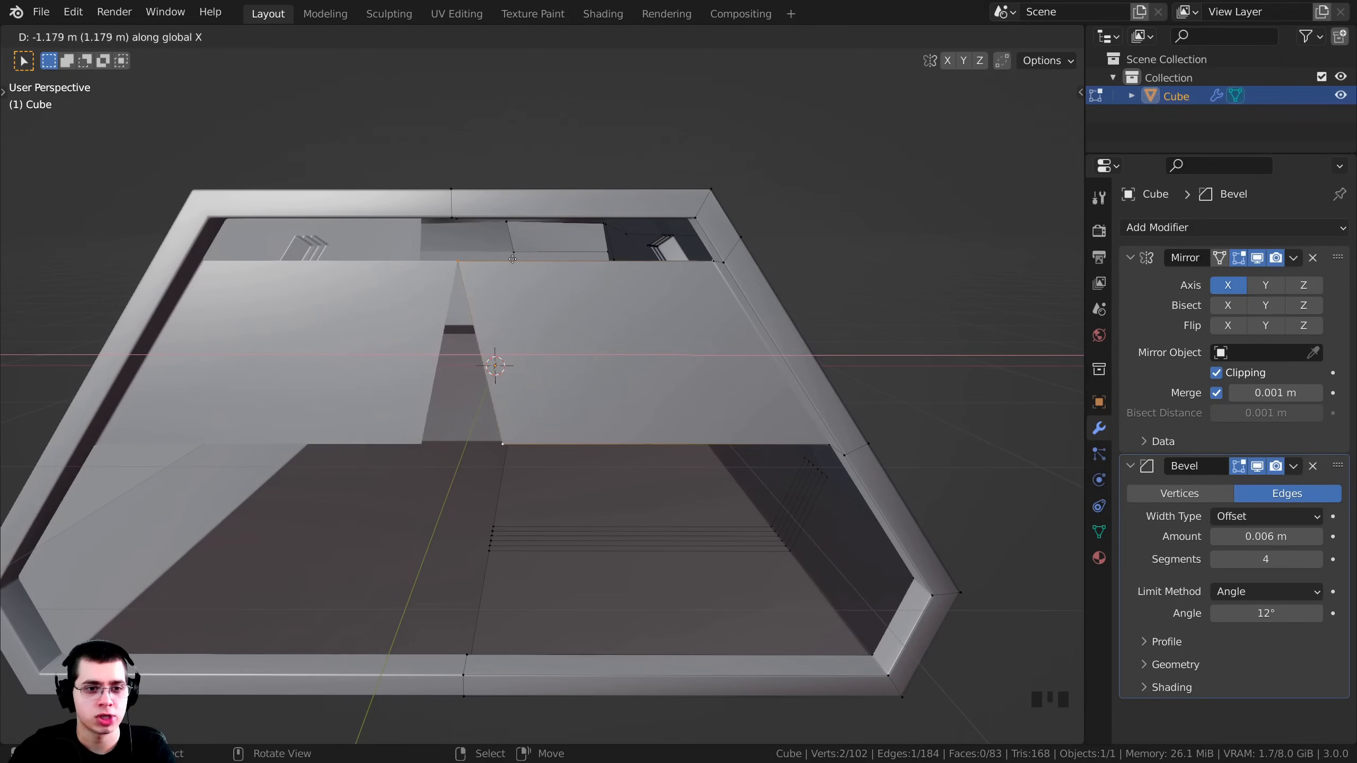
{"action": "left_click", "coordinate": [401, 258]}
{"action": "scroll", "coordinate": [401, 257], "scroll_direction": "down", "scroll_amount": 1}
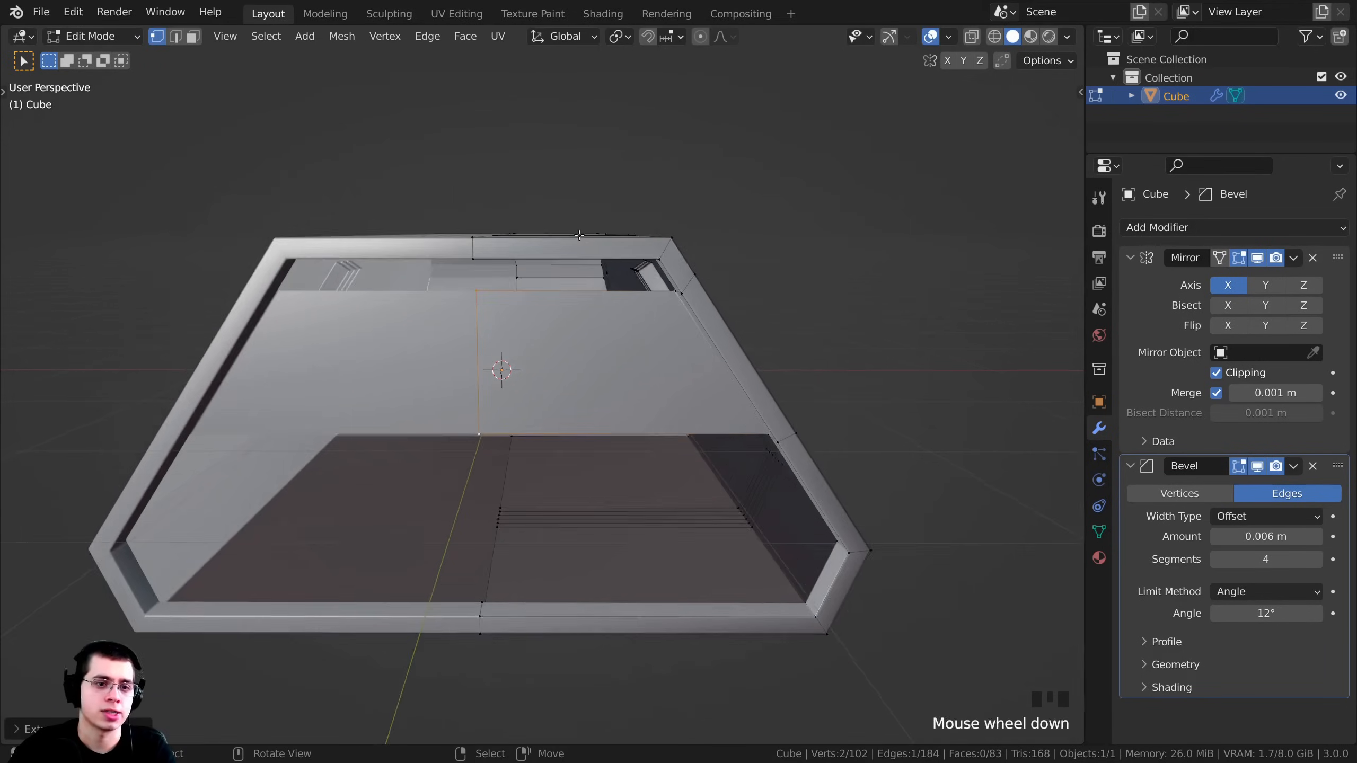
Select the free edge nearest the opening's upper rim and fill the narrow strip between it and the rim, then deselect everything.
{"action": "middle_click_drag", "start_coordinate": [402, 257], "coordinate": [699, 136]}
{"action": "scroll", "coordinate": [643, 152], "scroll_direction": "up", "scroll_amount": 2}
{"action": "scroll", "coordinate": [643, 152], "scroll_direction": "down", "scroll_amount": 1}
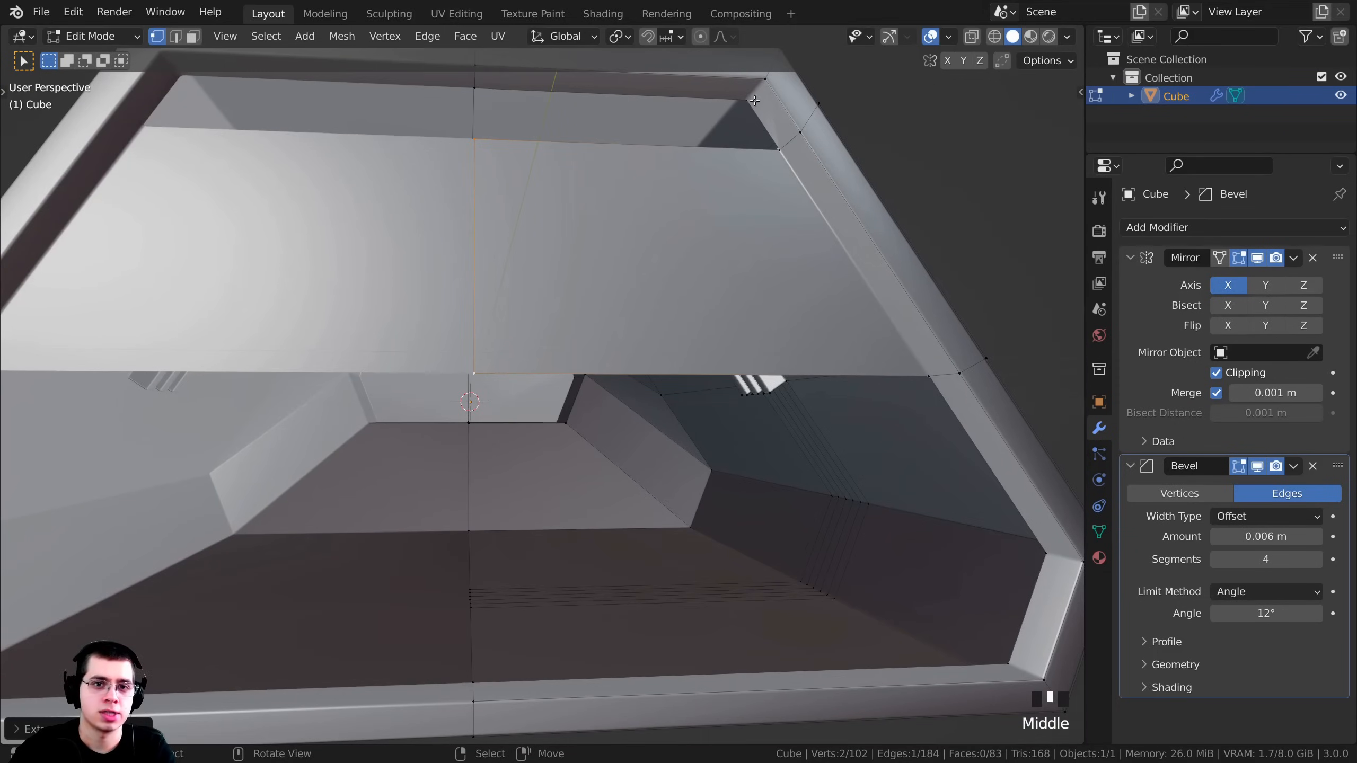
{"action": "right_click", "coordinate": [757, 101]}
{"action": "middle_click_drag", "start_coordinate": [757, 101], "coordinate": [722, 227], "text": "shift"}
{"action": "scroll", "coordinate": [738, 228], "scroll_direction": "up", "scroll_amount": 1}
{"action": "right_click", "coordinate": [787, 245], "text": "shift"}
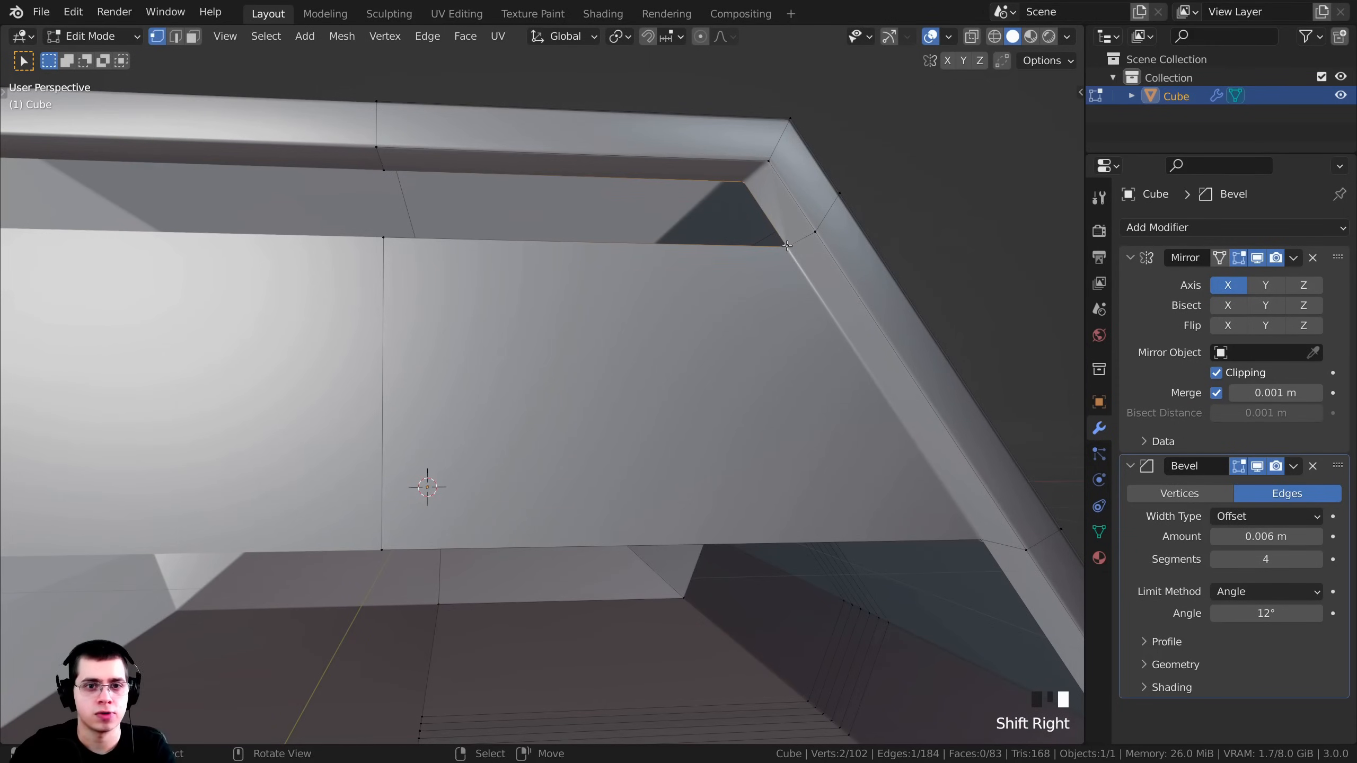
{"action": "key", "text": "j"}
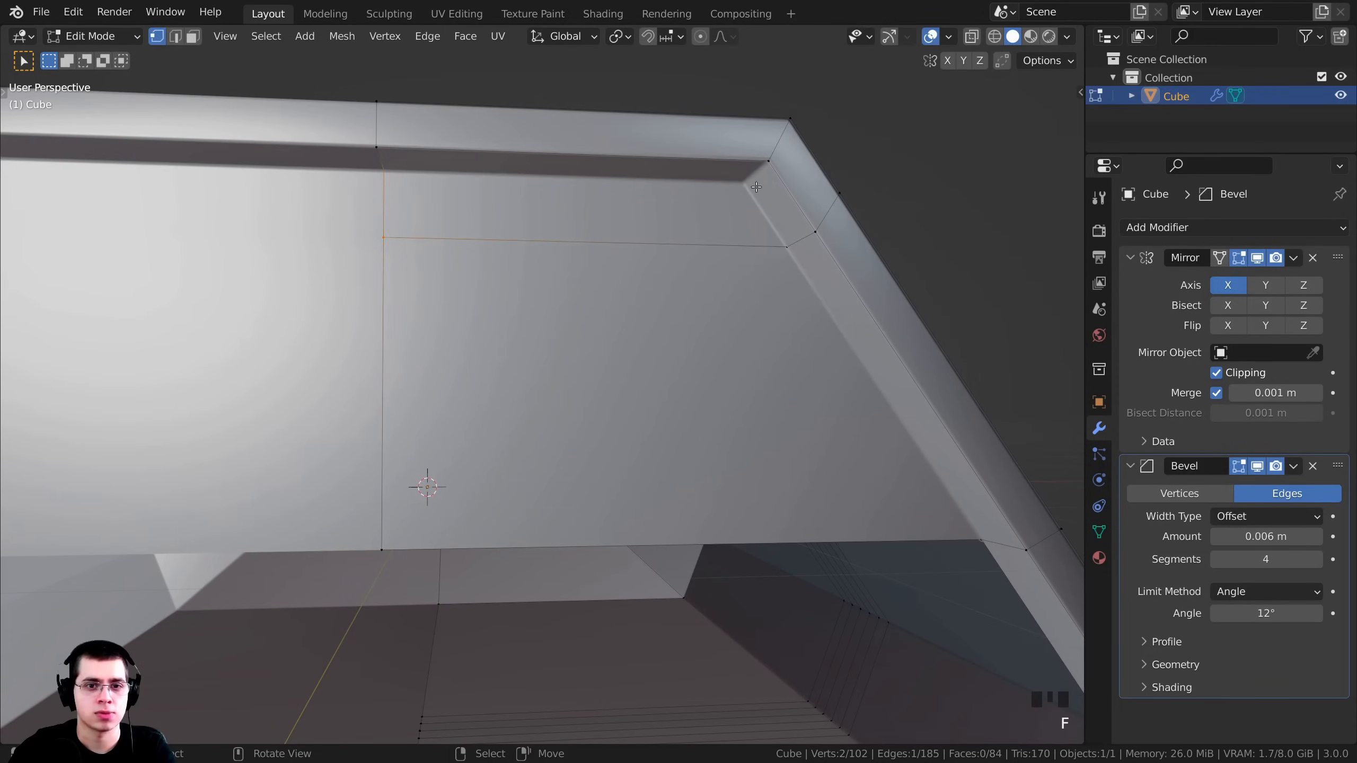
{"action": "scroll", "coordinate": [531, 187], "scroll_direction": "down", "scroll_amount": 2}
{"action": "middle_click_drag", "start_coordinate": [531, 187], "coordinate": [675, 236], "text": "shift"}
{"action": "key", "text": "alt+a"}
{"action": "scroll", "coordinate": [662, 247], "scroll_direction": "down", "scroll_amount": 1}
{"action": "scroll", "coordinate": [877, 457], "scroll_direction": "down", "scroll_amount": 1}
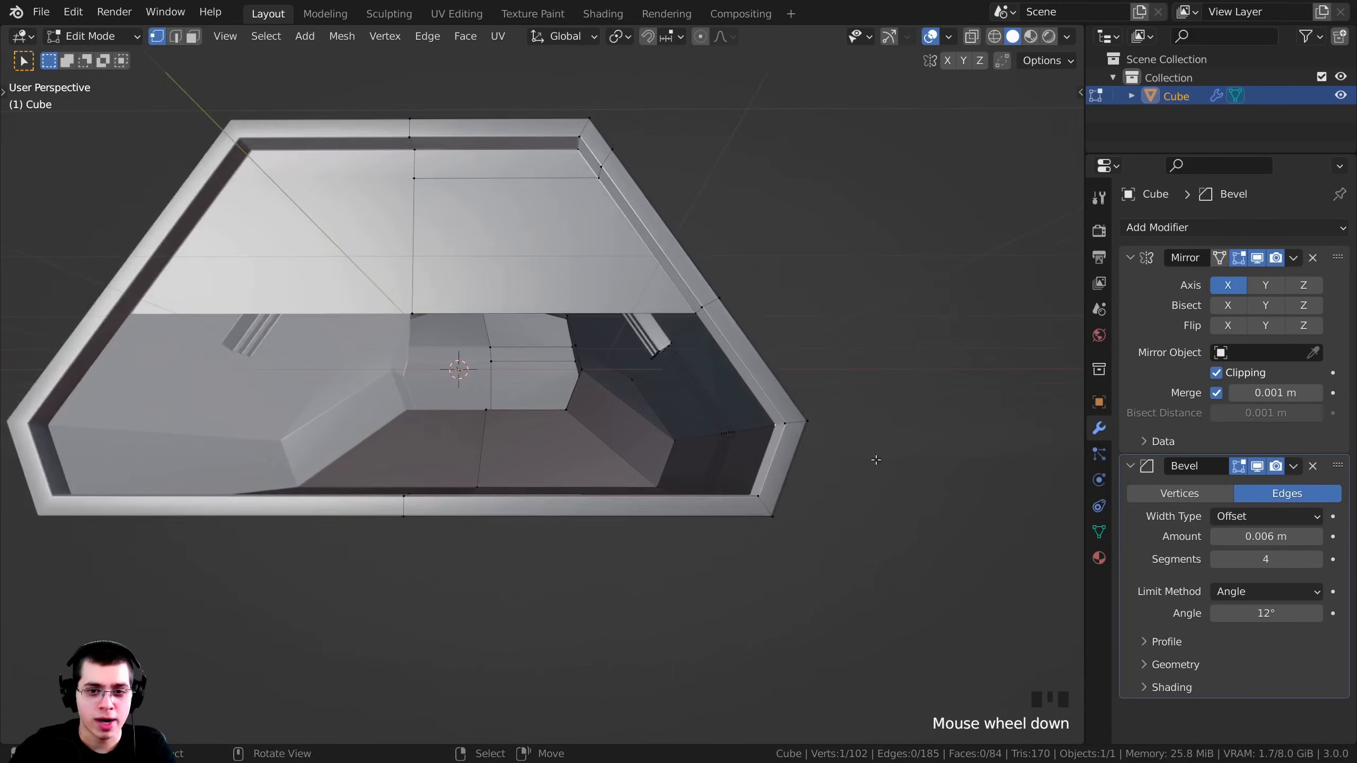
Select the vertex at the opening's inner side corner above the lower rim and extrude it along X to the mirror centre.
{"action": "scroll", "coordinate": [884, 454], "scroll_direction": "up", "scroll_amount": 2}
{"action": "right_click", "coordinate": [921, 447]}
{"action": "middle_click_drag", "start_coordinate": [923, 452], "coordinate": [945, 466]}
{"action": "key", "text": "e"}
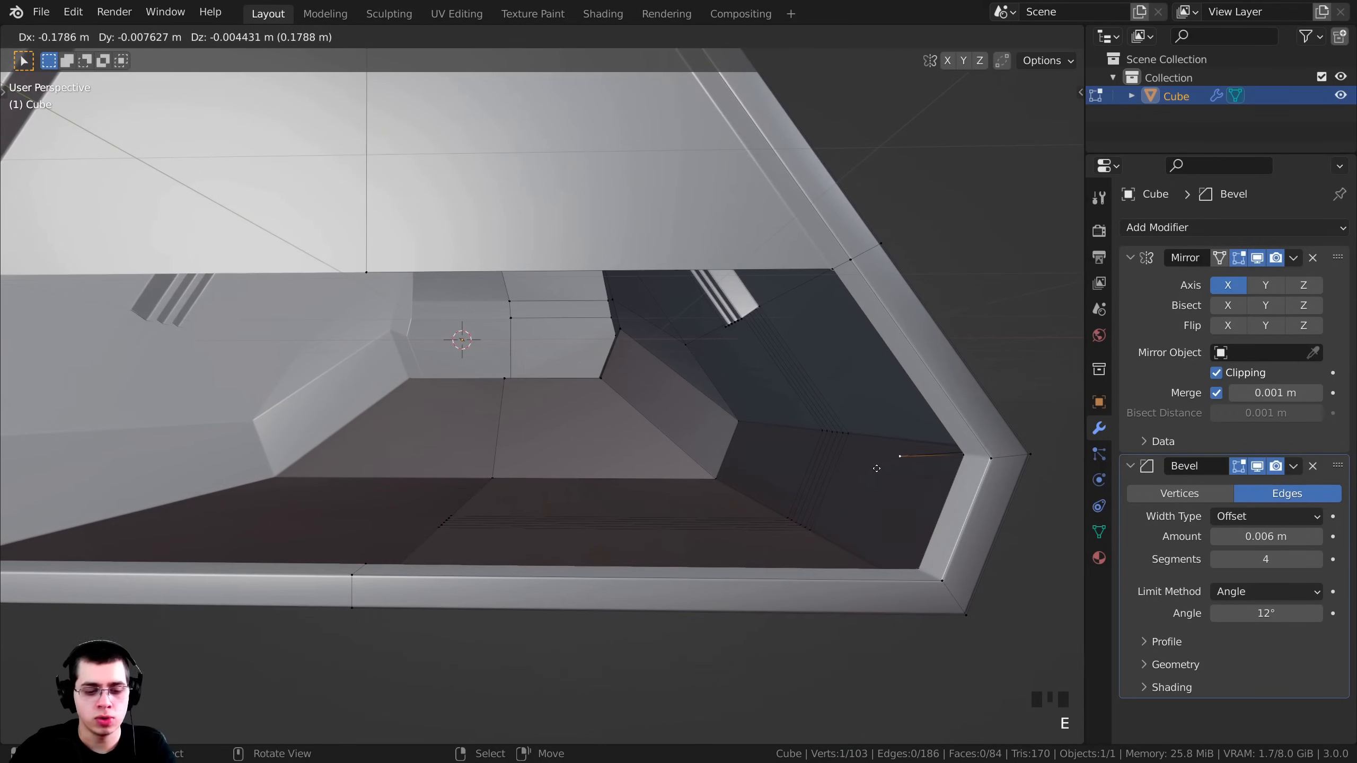
{"action": "key", "text": "x"}
{"action": "left_click", "coordinate": [335, 447]}
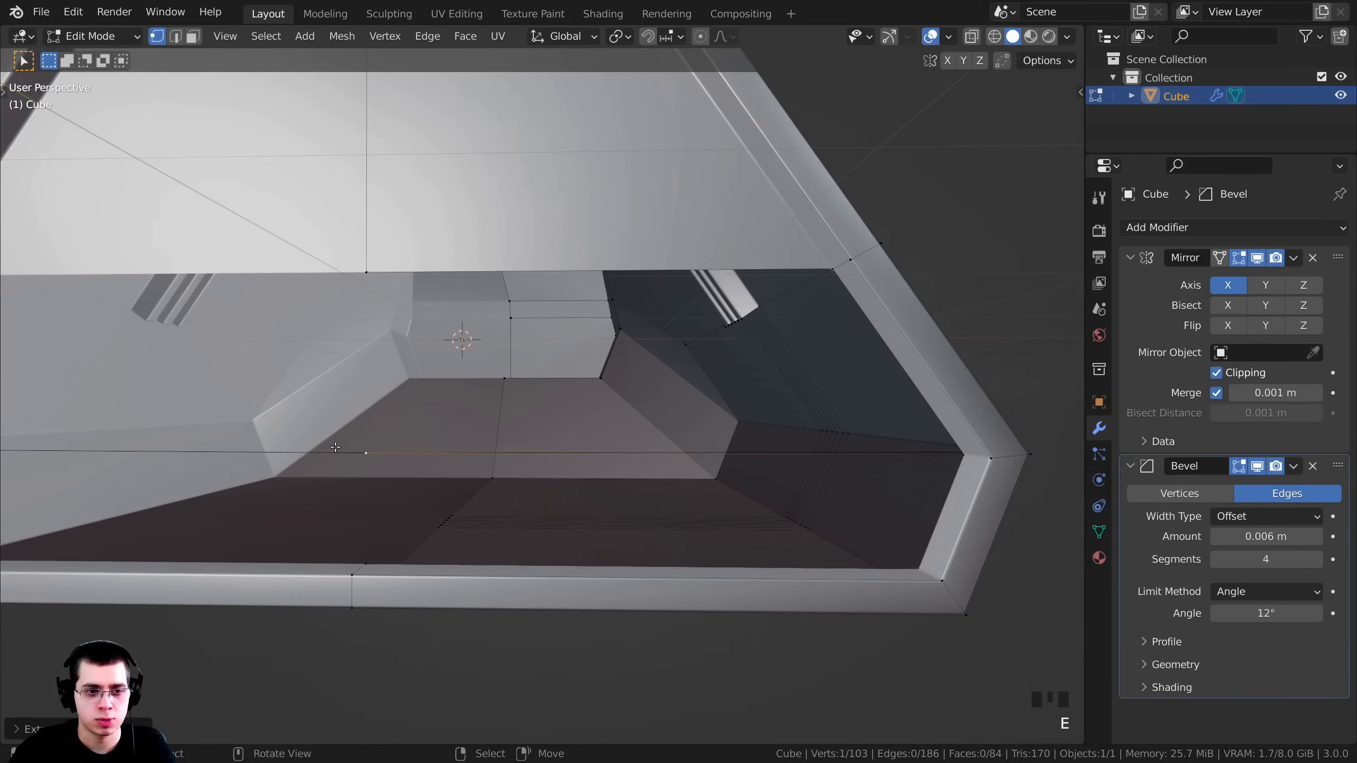
Select the four vertices of the middle edge and the new lower edge and fill a face between them.
{"action": "right_click", "coordinate": [813, 267], "text": "shift"}
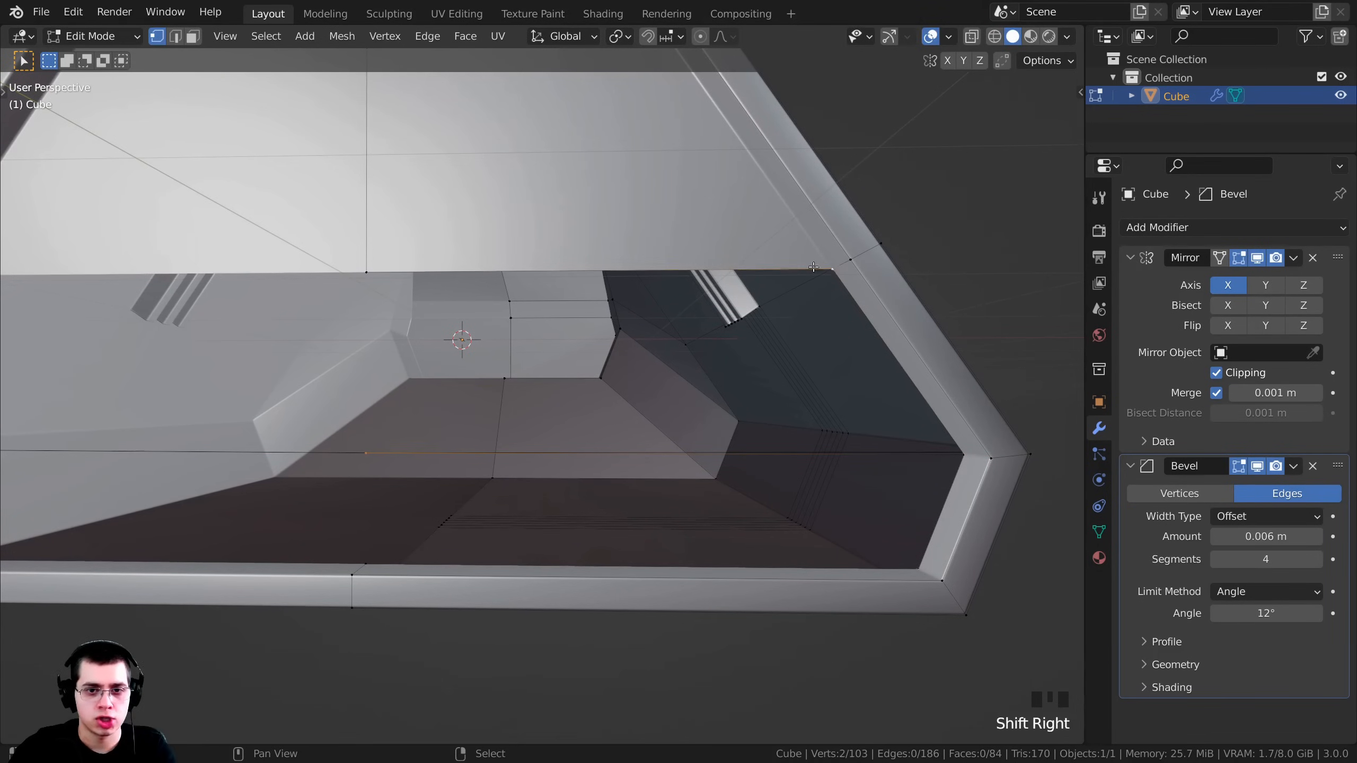
{"action": "right_click", "coordinate": [368, 265], "text": "shift"}
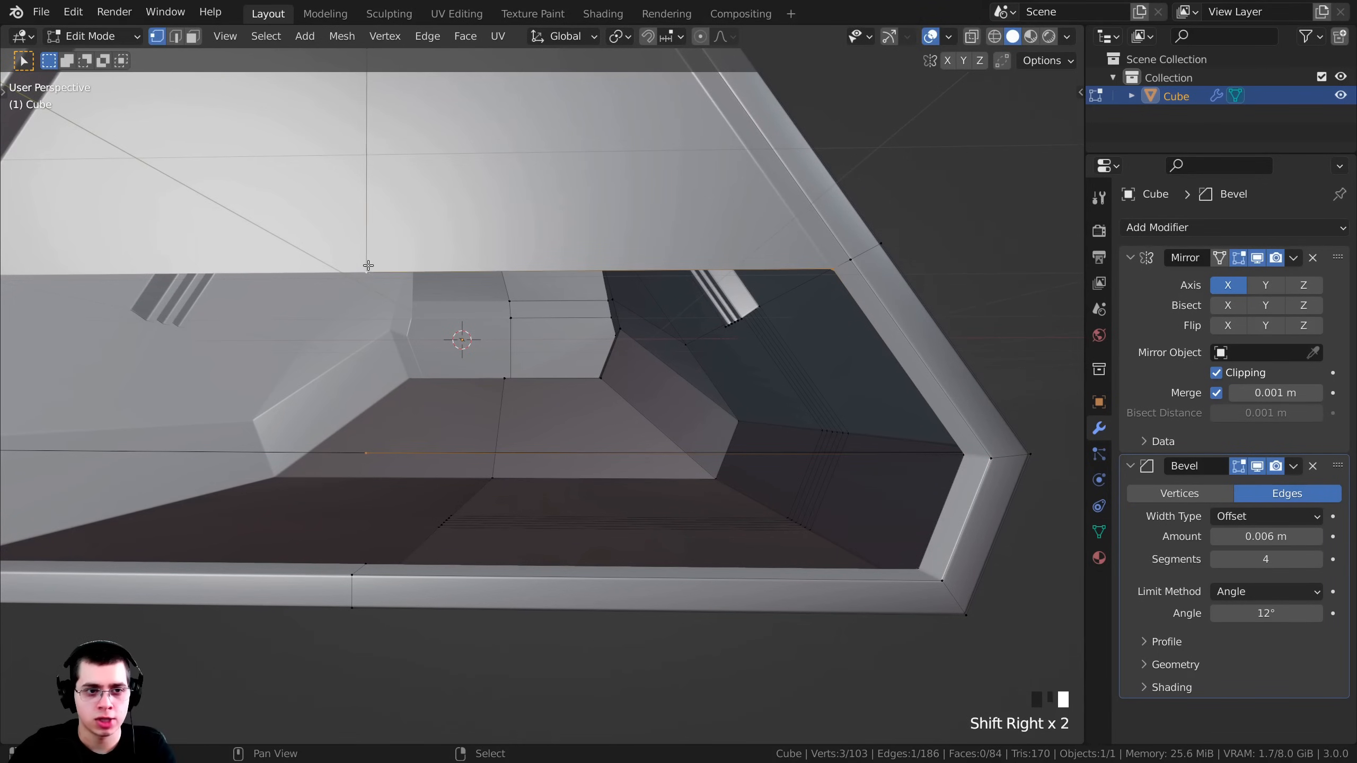
{"action": "right_click", "coordinate": [969, 455], "text": "shift"}
{"action": "middle_click_drag", "start_coordinate": [969, 455], "coordinate": [938, 286]}
{"action": "key", "text": "g"}
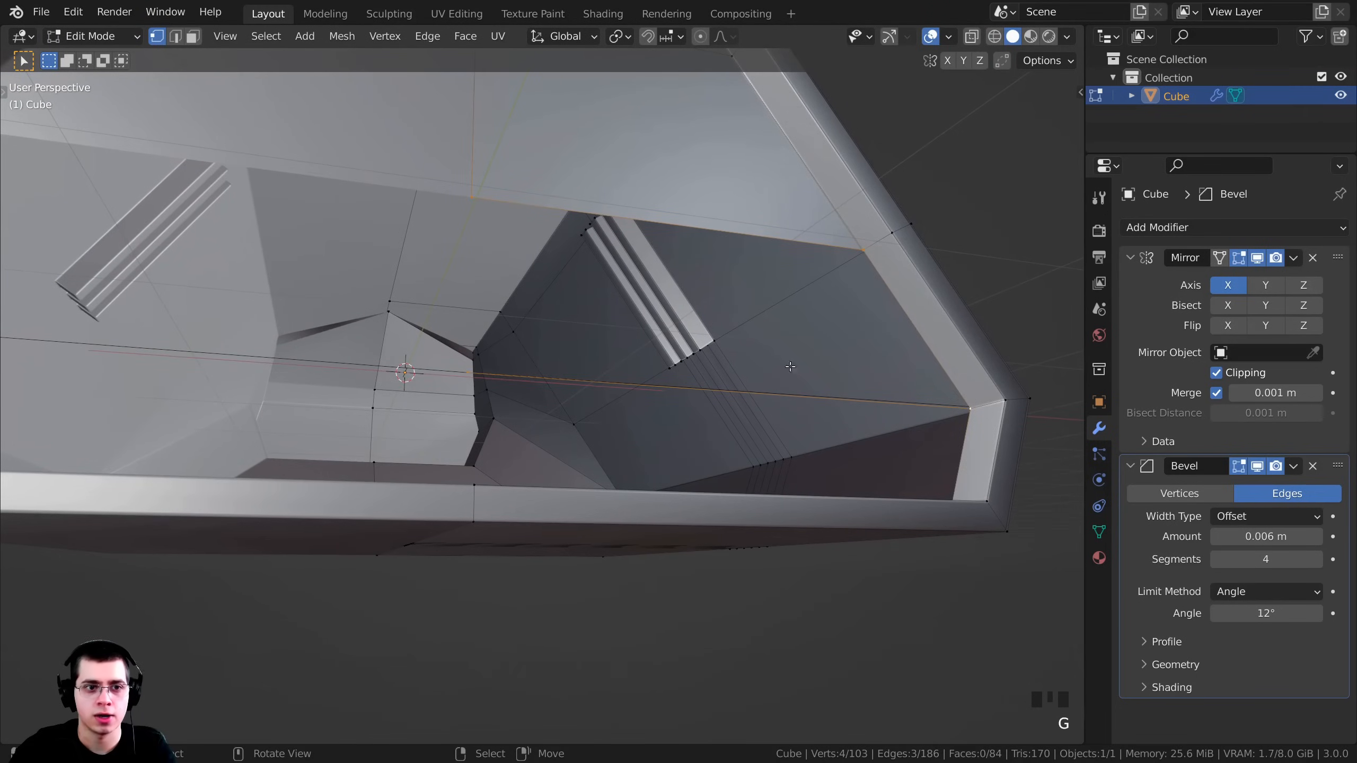
{"action": "middle_click_drag", "start_coordinate": [790, 366], "coordinate": [756, 366]}
{"action": "key", "text": "f"}
{"action": "middle_click_drag", "start_coordinate": [486, 326], "coordinate": [701, 383]}
{"action": "middle_click_drag", "start_coordinate": [986, 478], "coordinate": [926, 465]}
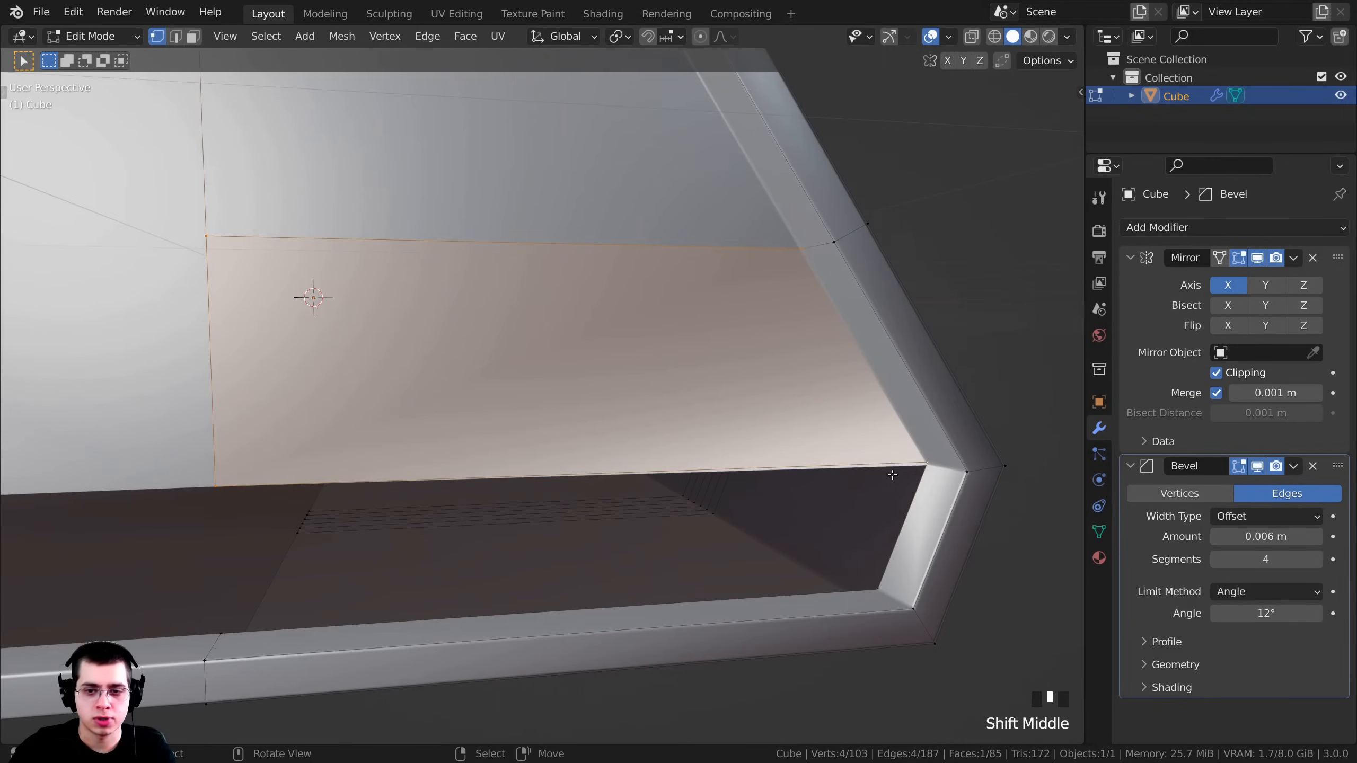
Fill the remaining gap between the new lower edge and the opening's bottom rim, and check the closed panel in Object Mode.
{"action": "right_click", "coordinate": [926, 464]}
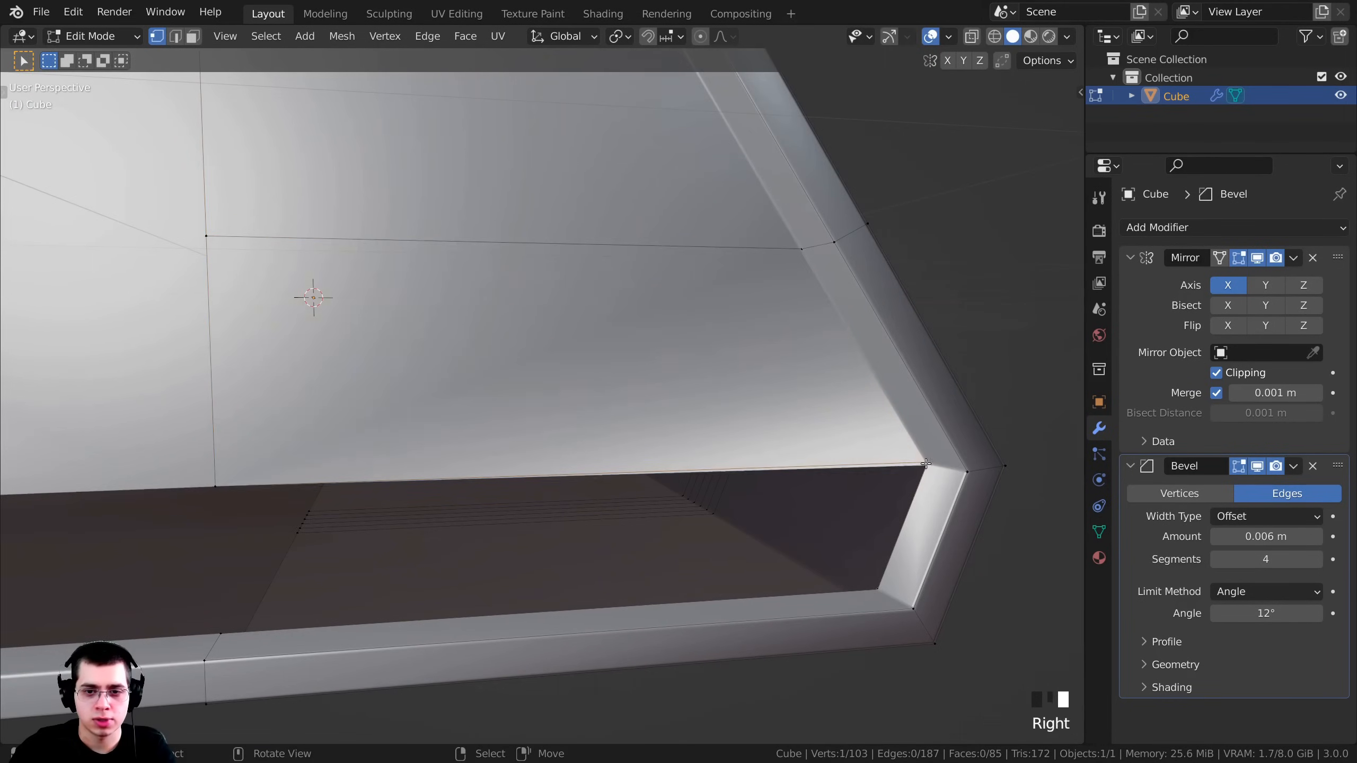
{"action": "right_click", "coordinate": [883, 588], "text": "shift"}
{"action": "middle_click_drag", "start_coordinate": [883, 587], "coordinate": [360, 315]}
{"action": "scroll", "coordinate": [710, 433], "scroll_direction": "down", "scroll_amount": 3}
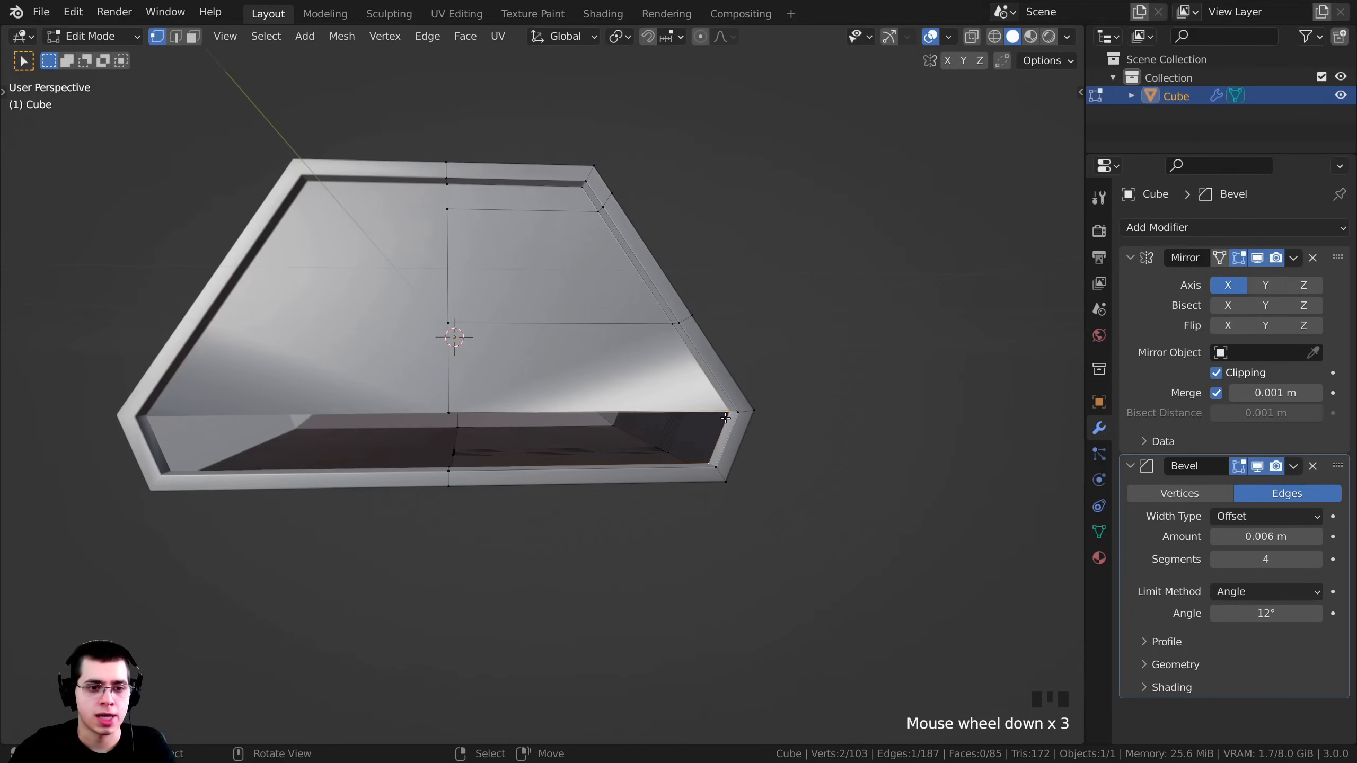
{"action": "key", "text": "f"}
{"action": "middle_click_drag", "start_coordinate": [726, 418], "coordinate": [770, 420]}
{"action": "key", "text": "Tab"}
{"action": "middle_click_drag", "start_coordinate": [651, 407], "coordinate": [729, 468], "text": "shift"}
{"action": "key", "text": "Tab"}
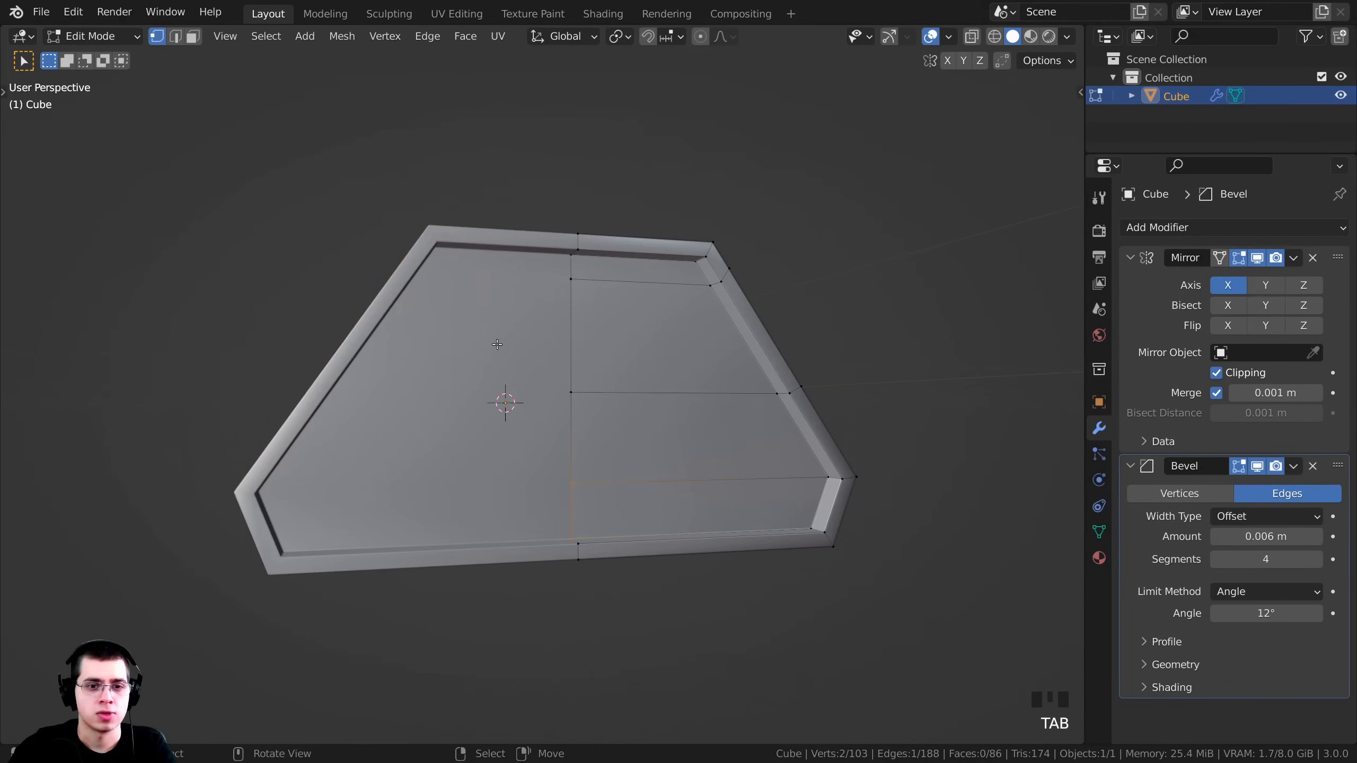
{"action": "middle_click_drag", "start_coordinate": [496, 344], "coordinate": [899, 407]}
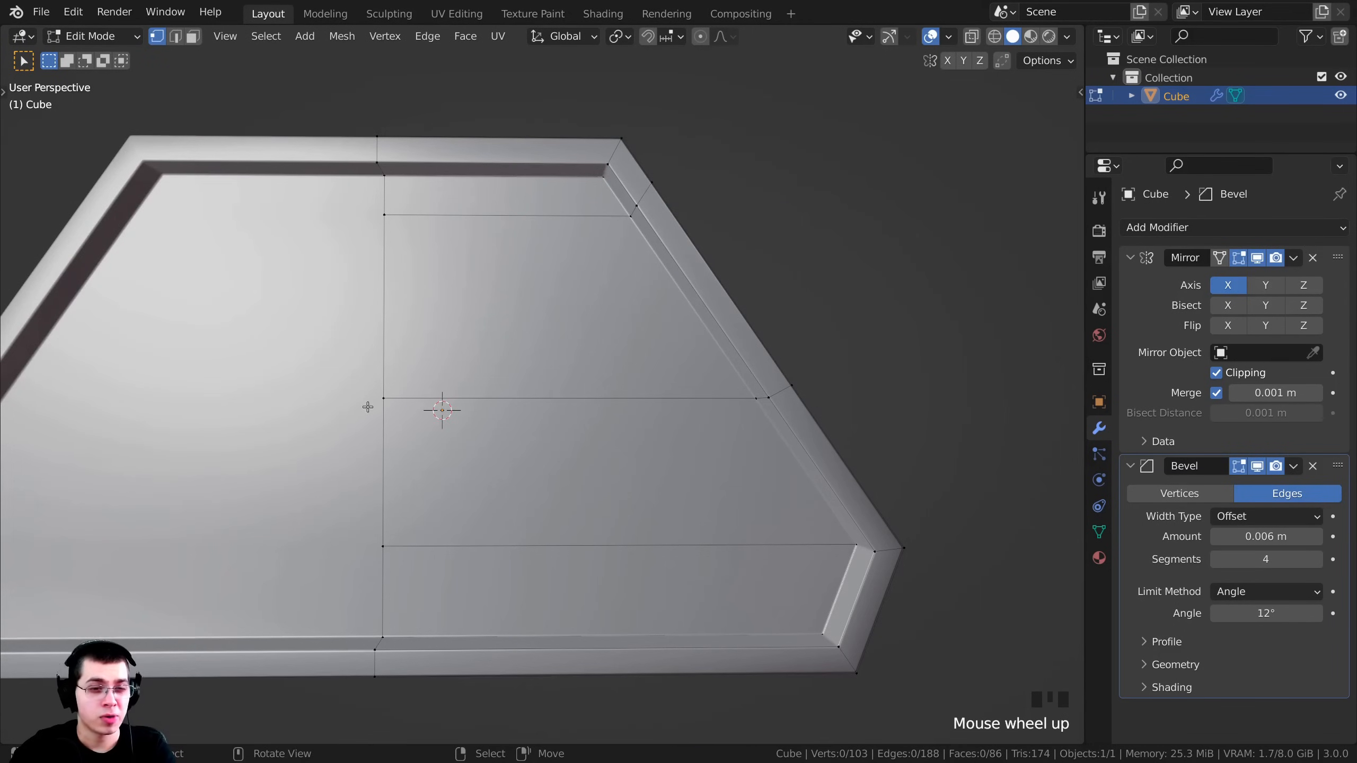
Select the end panel's middle horizontal edge with its rim vertex and edge-slide it downward by a factor of about 0.11.
{"action": "right_click", "coordinate": [381, 402]}
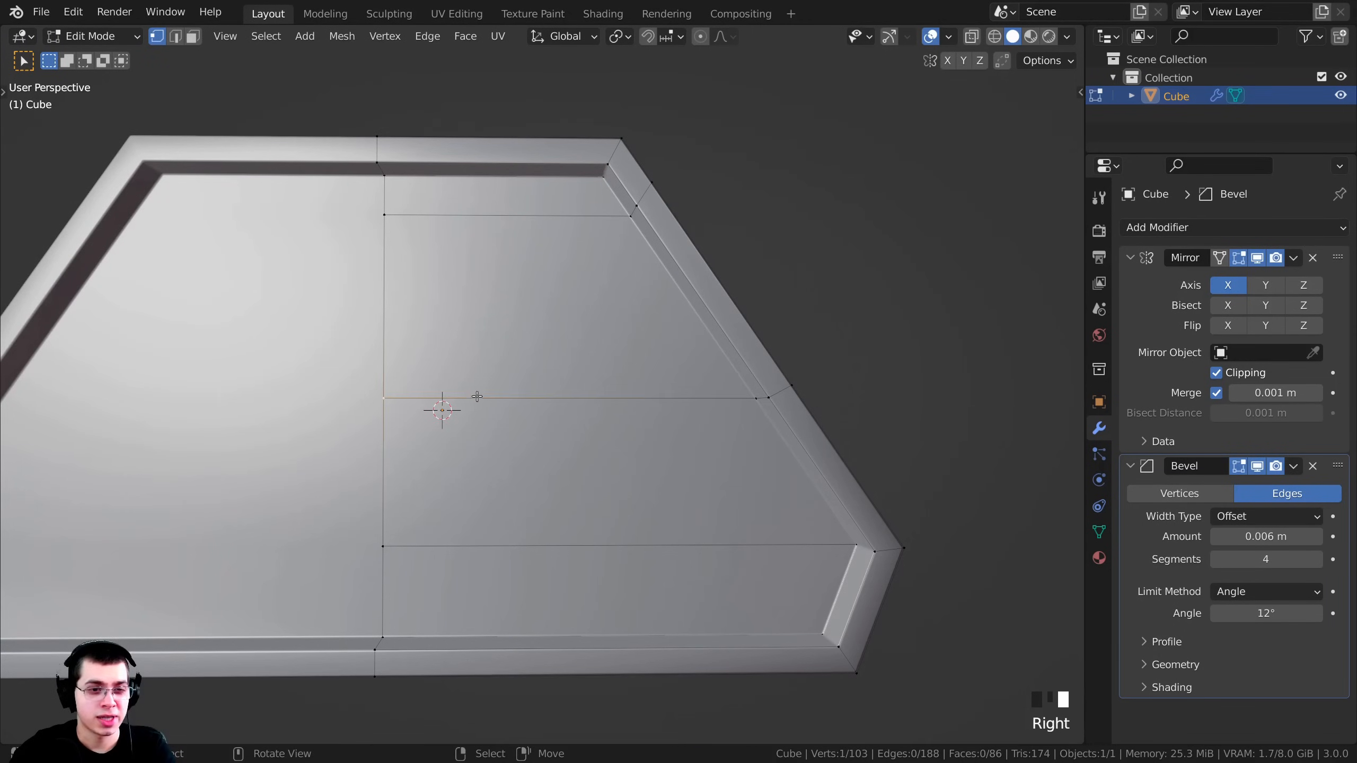
{"action": "right_click", "coordinate": [769, 398], "text": "shift"}
{"action": "right_click", "coordinate": [754, 398], "text": "shift"}
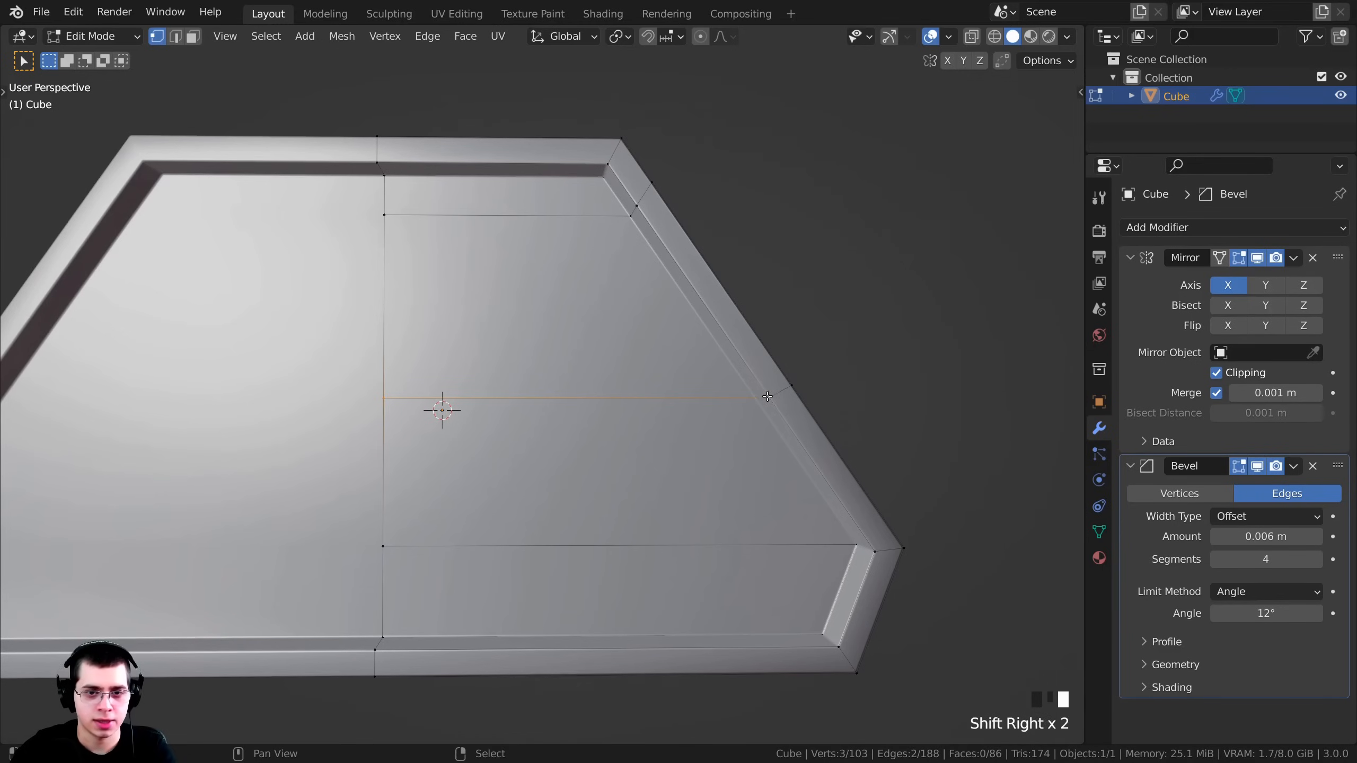
{"action": "middle_click_drag", "start_coordinate": [753, 398], "coordinate": [742, 387]}
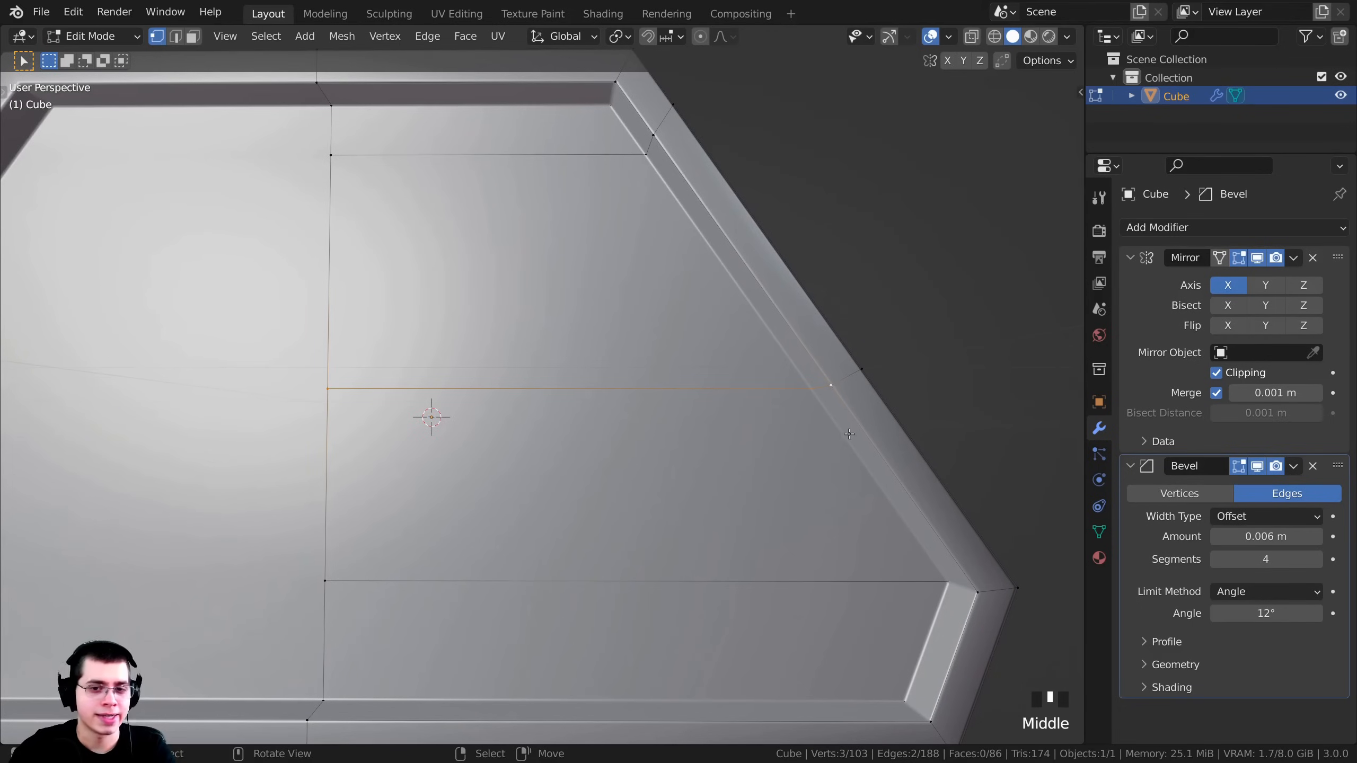
{"action": "key", "text": "g"}
{"action": "key", "text": "g"}
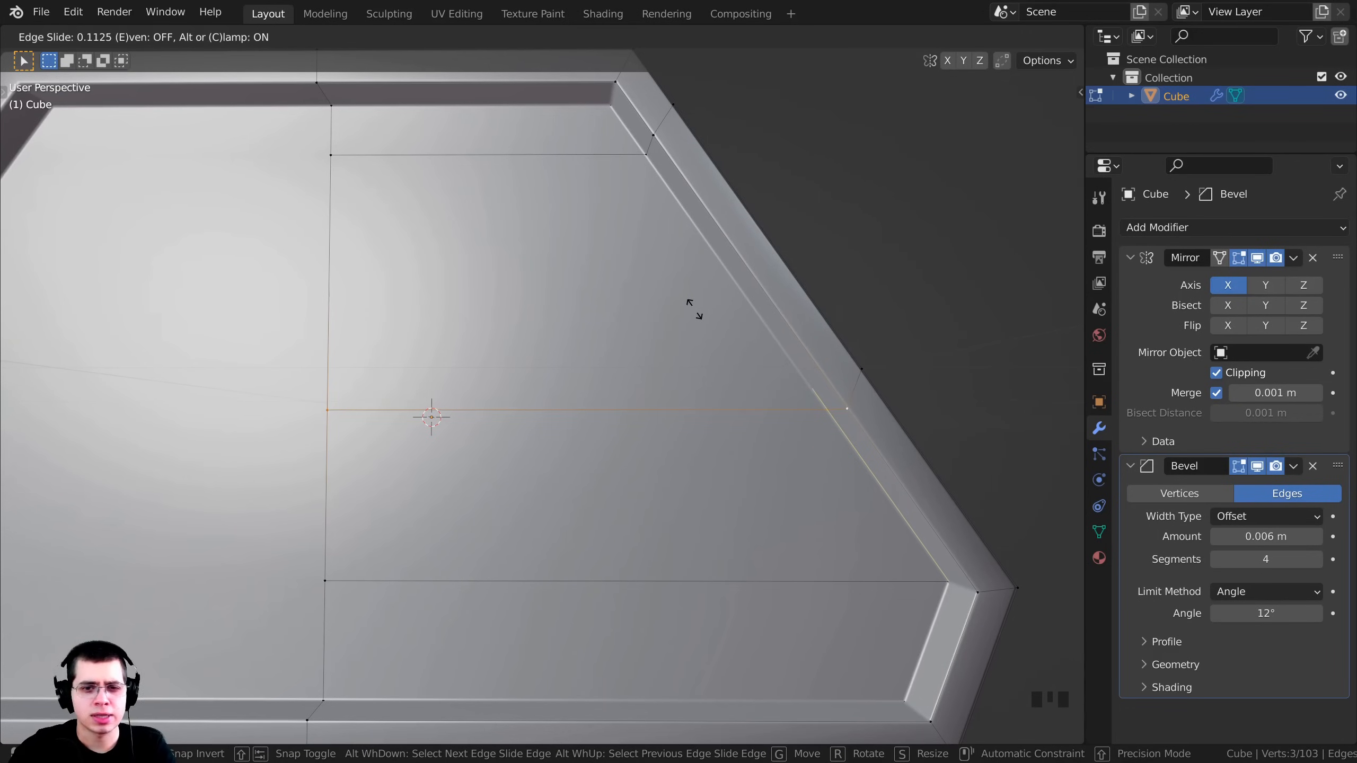
{"action": "left_click", "coordinate": [693, 311]}
{"action": "scroll", "coordinate": [663, 316], "scroll_direction": "down", "scroll_amount": 2}
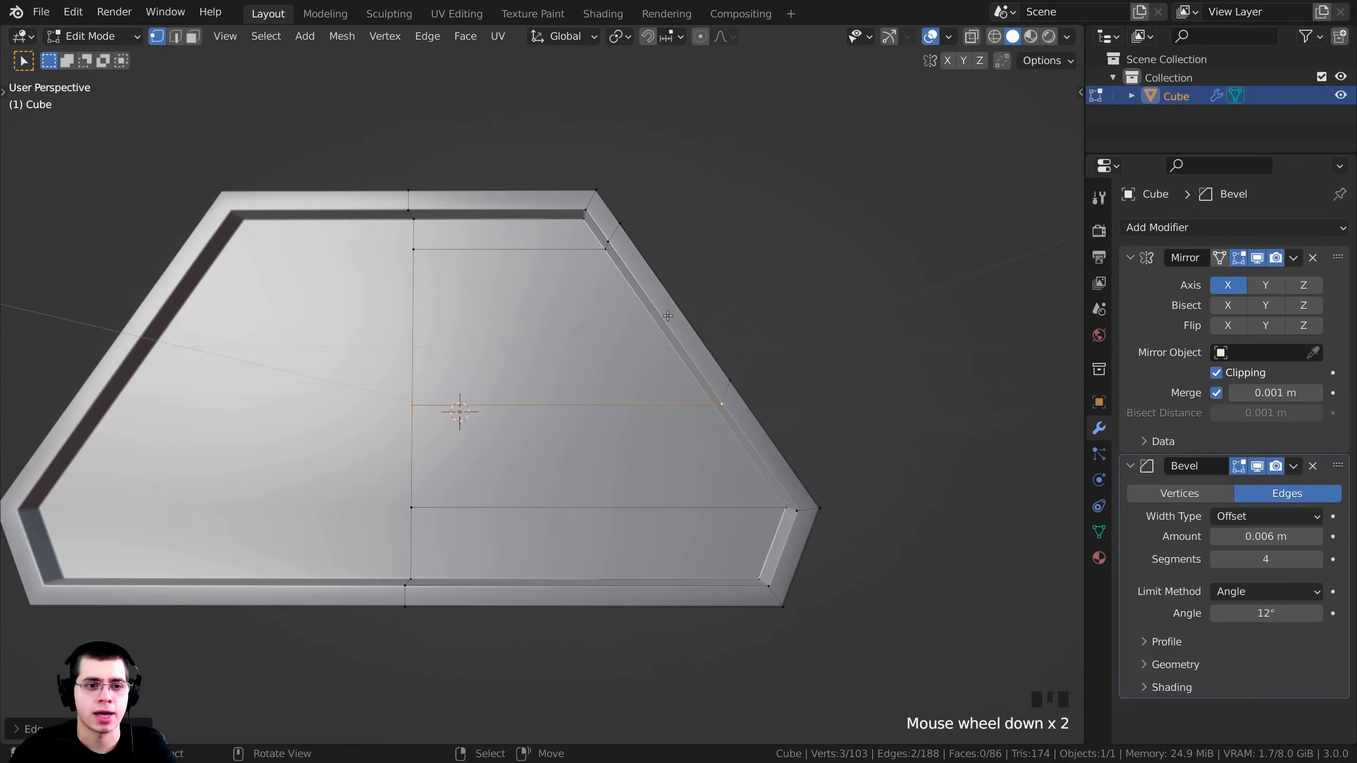
Select the end panel's upper horizontal edge with its rim vertex and edge-slide it slightly up toward the top rim.
{"action": "scroll", "coordinate": [663, 314], "scroll_direction": "up", "scroll_amount": 1}
{"action": "middle_click_drag", "start_coordinate": [594, 216], "coordinate": [584, 272], "text": "shift"}
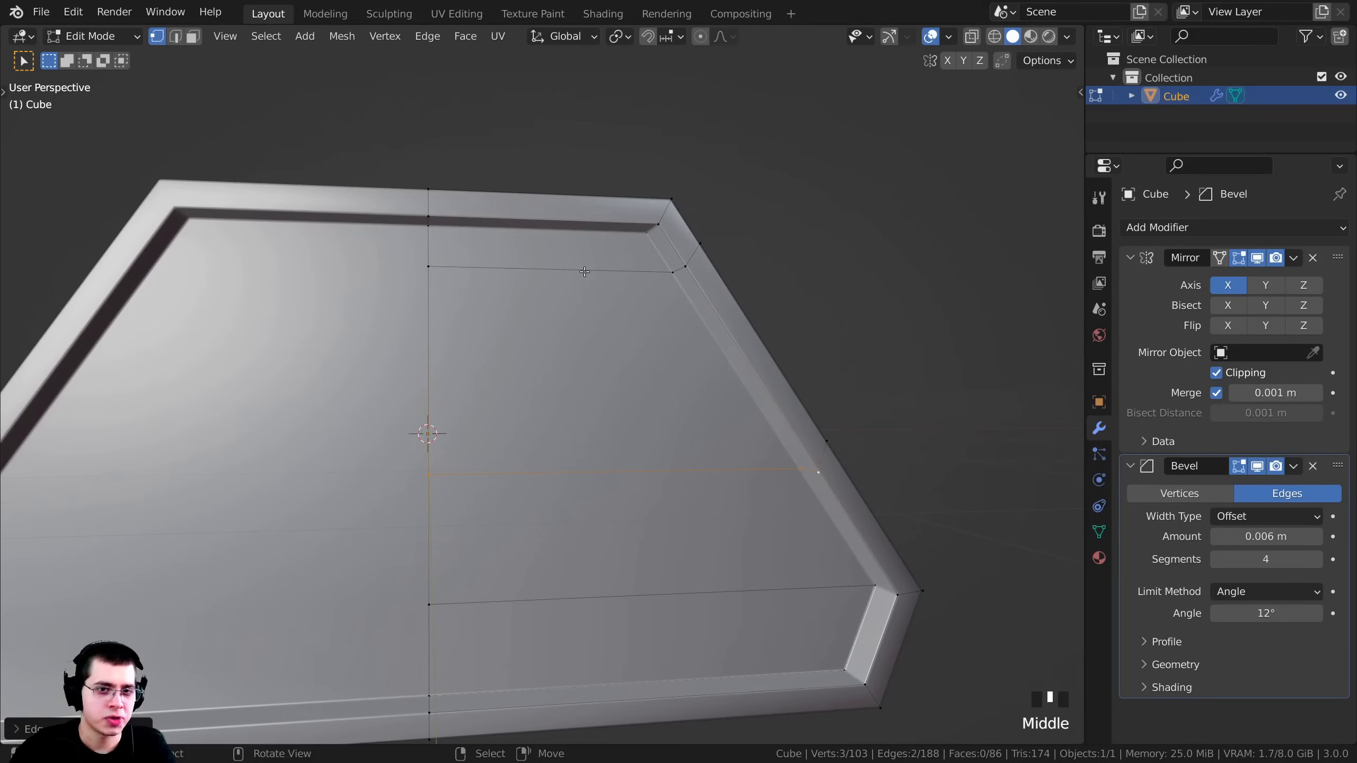
{"action": "right_click", "coordinate": [686, 265]}
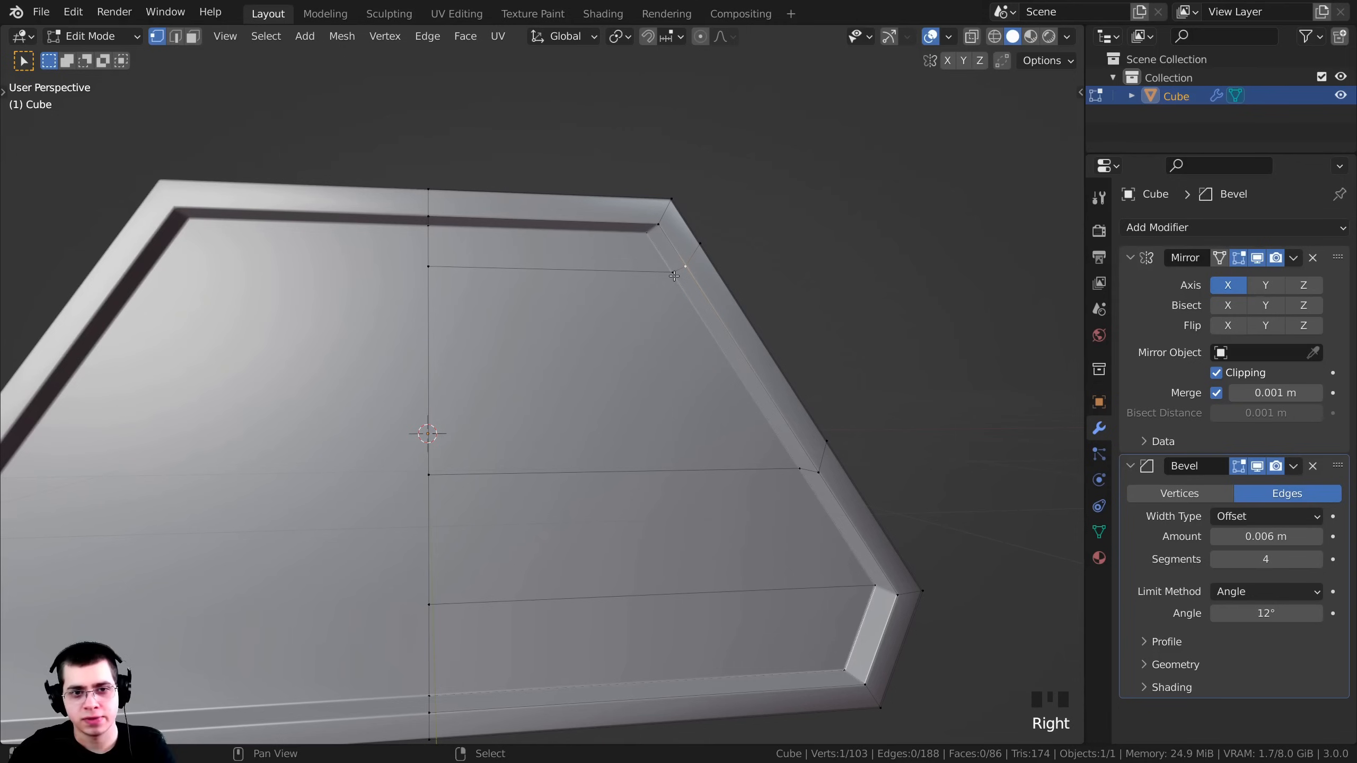
{"action": "right_click", "coordinate": [674, 273], "text": "shift"}
{"action": "right_click", "coordinate": [428, 266], "text": "shift"}
{"action": "scroll", "coordinate": [455, 330], "scroll_direction": "up", "scroll_amount": 2, "text": "shift"}
{"action": "scroll", "coordinate": [455, 330], "scroll_direction": "up", "scroll_amount": 1}
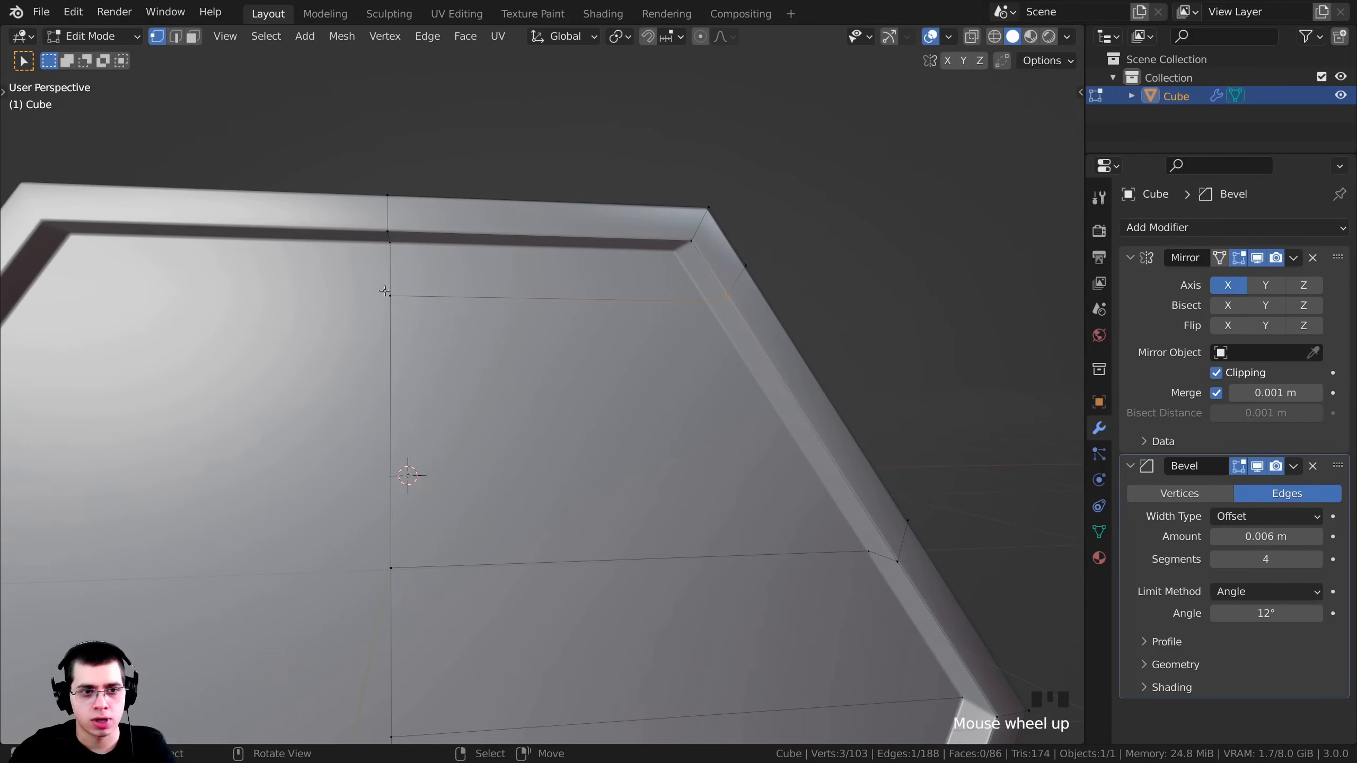
{"action": "right_click", "coordinate": [388, 291], "text": "shift"}
{"action": "middle_click_drag", "start_coordinate": [388, 292], "coordinate": [413, 306]}
{"action": "scroll", "coordinate": [526, 311], "scroll_direction": "down", "scroll_amount": 1}
{"action": "scroll", "coordinate": [531, 312], "scroll_direction": "down", "scroll_amount": 1}
{"action": "middle_click_drag", "start_coordinate": [532, 311], "coordinate": [481, 315]}
{"action": "mouse_move", "coordinate": [481, 315]}
{"action": "middle_mouse_down", "text": "shift"}
{"action": "mouse_move", "coordinate": [476, 230]}
{"action": "mouse_move", "coordinate": [615, 289]}
{"action": "mouse_move", "coordinate": [491, 328]}
{"action": "middle_mouse_up", "text": "shift"}
{"action": "right_click", "coordinate": [480, 216], "text": "shift"}
{"action": "scroll", "coordinate": [638, 301], "scroll_direction": "up", "scroll_amount": 4}
{"action": "middle_click_drag", "start_coordinate": [752, 319], "coordinate": [759, 298], "text": "shift"}
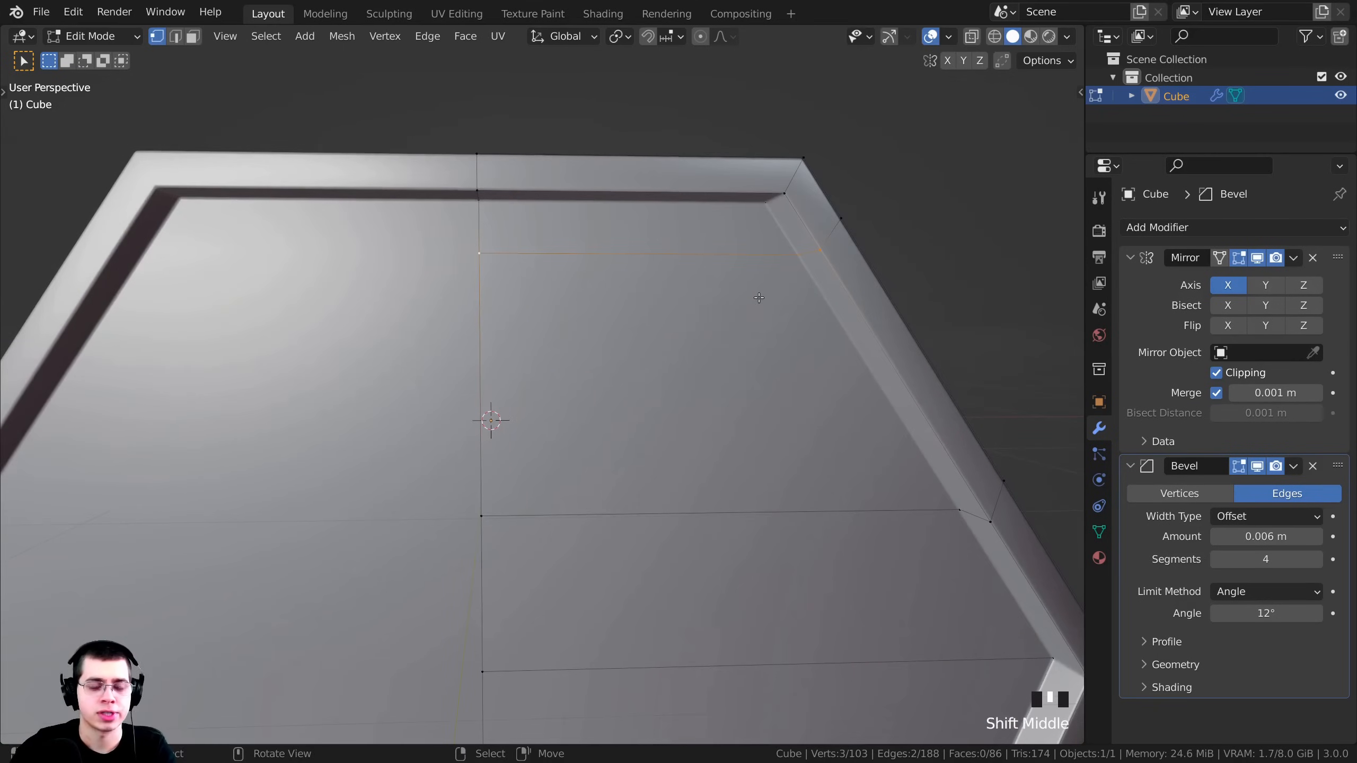
{"action": "key", "text": "g"}
{"action": "key", "text": "g"}
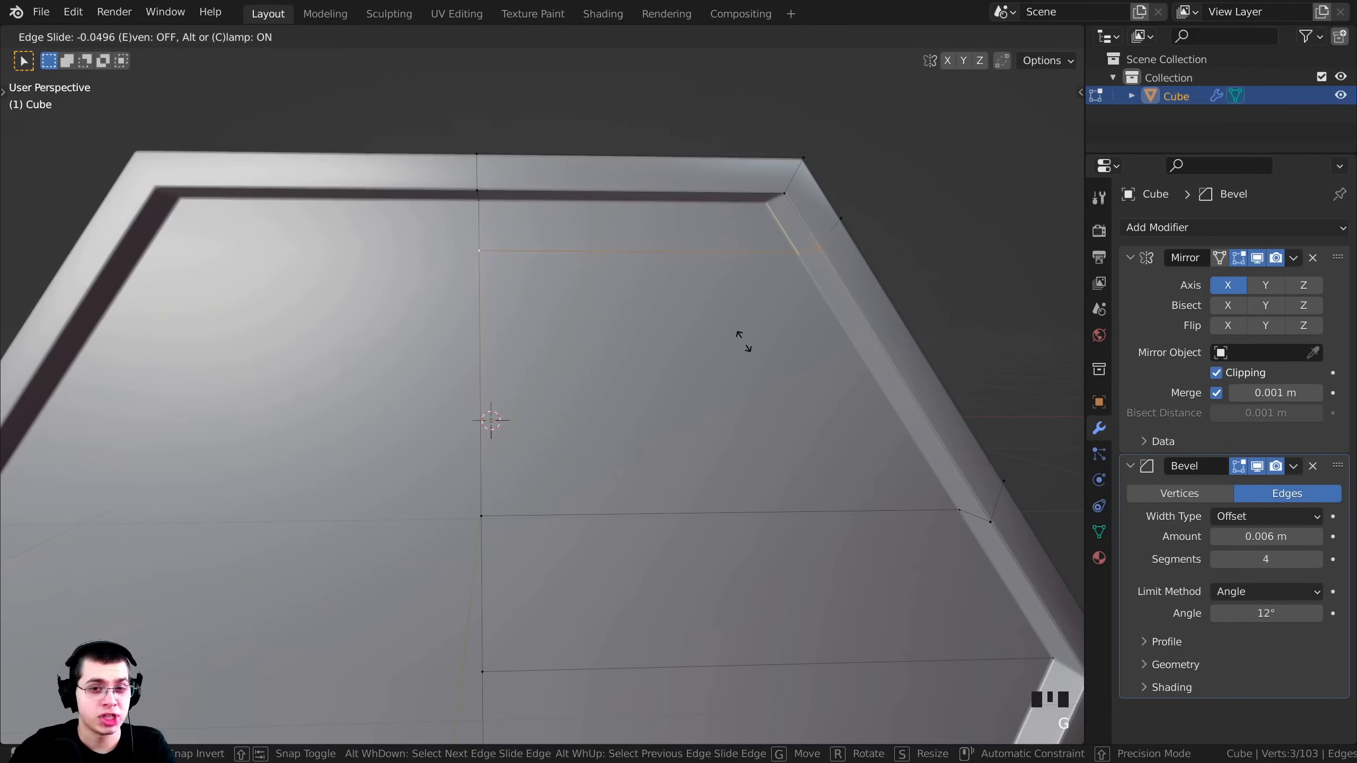
{"action": "left_click", "coordinate": [704, 304]}
{"action": "scroll", "coordinate": [702, 312], "scroll_direction": "down", "scroll_amount": 2}
{"action": "middle_click_drag", "start_coordinate": [703, 312], "coordinate": [678, 308]}
{"action": "middle_click_drag", "start_coordinate": [678, 308], "coordinate": [685, 342], "text": "shift"}
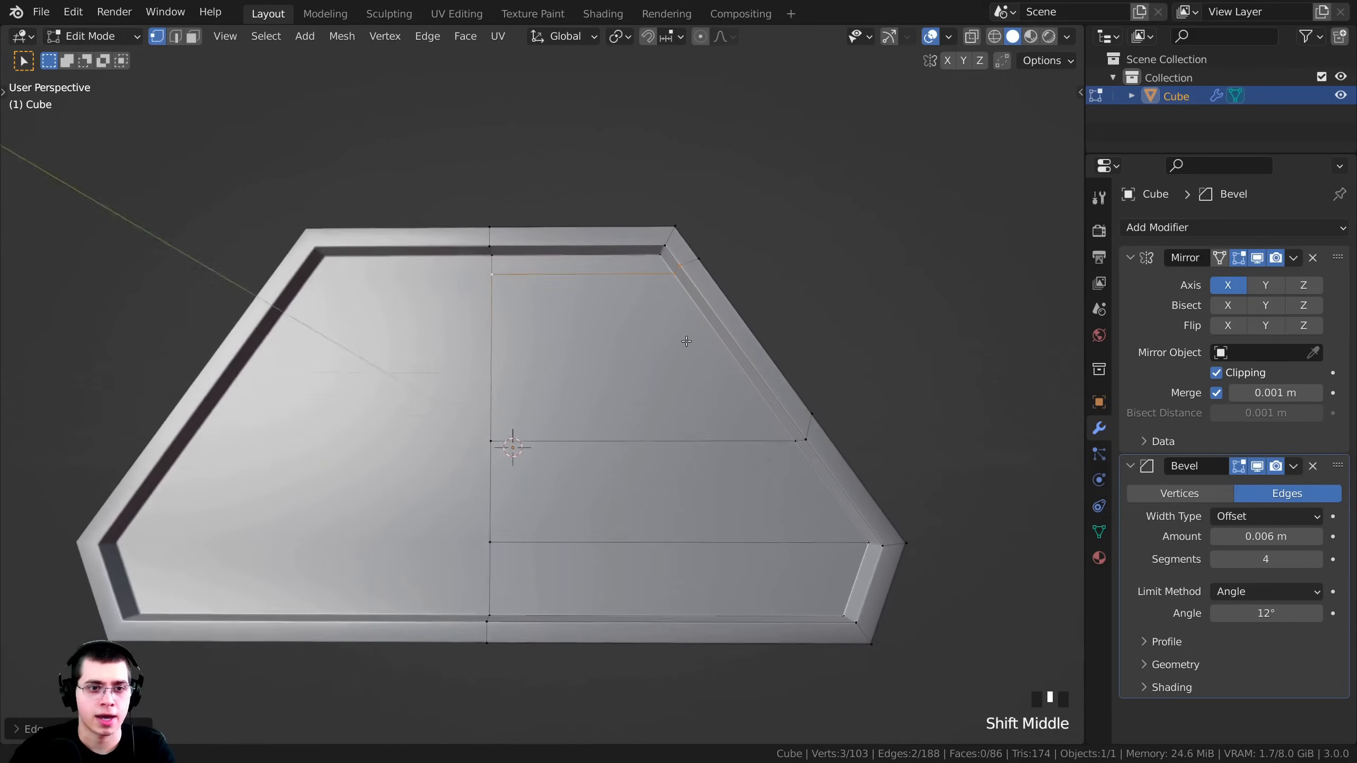
In face mode, extrude the large upper face of the end panel about 0.052 m inward and inspect the body in Object Mode.
{"action": "scroll", "coordinate": [678, 343], "scroll_direction": "up", "scroll_amount": 2}
{"action": "key", "text": "3"}
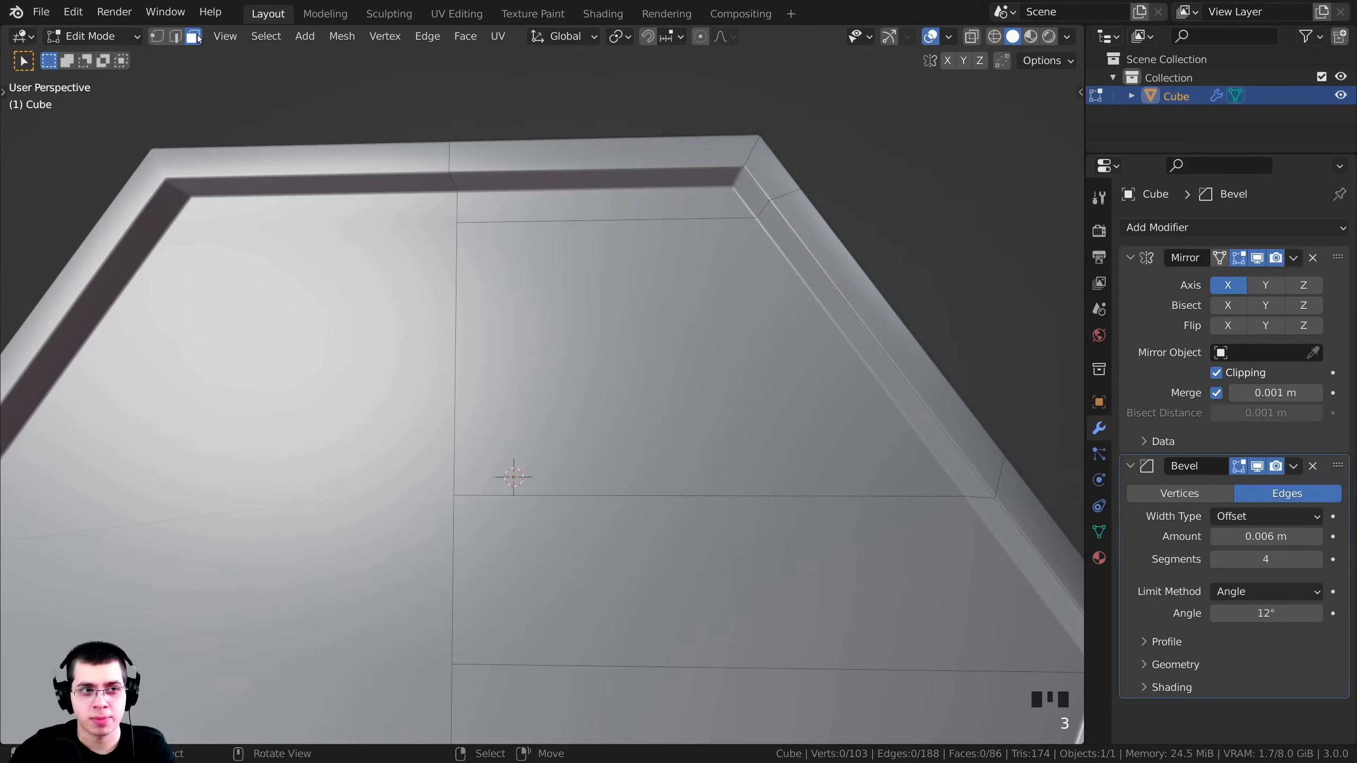
{"action": "triple_click", "coordinate": [198, 35]}
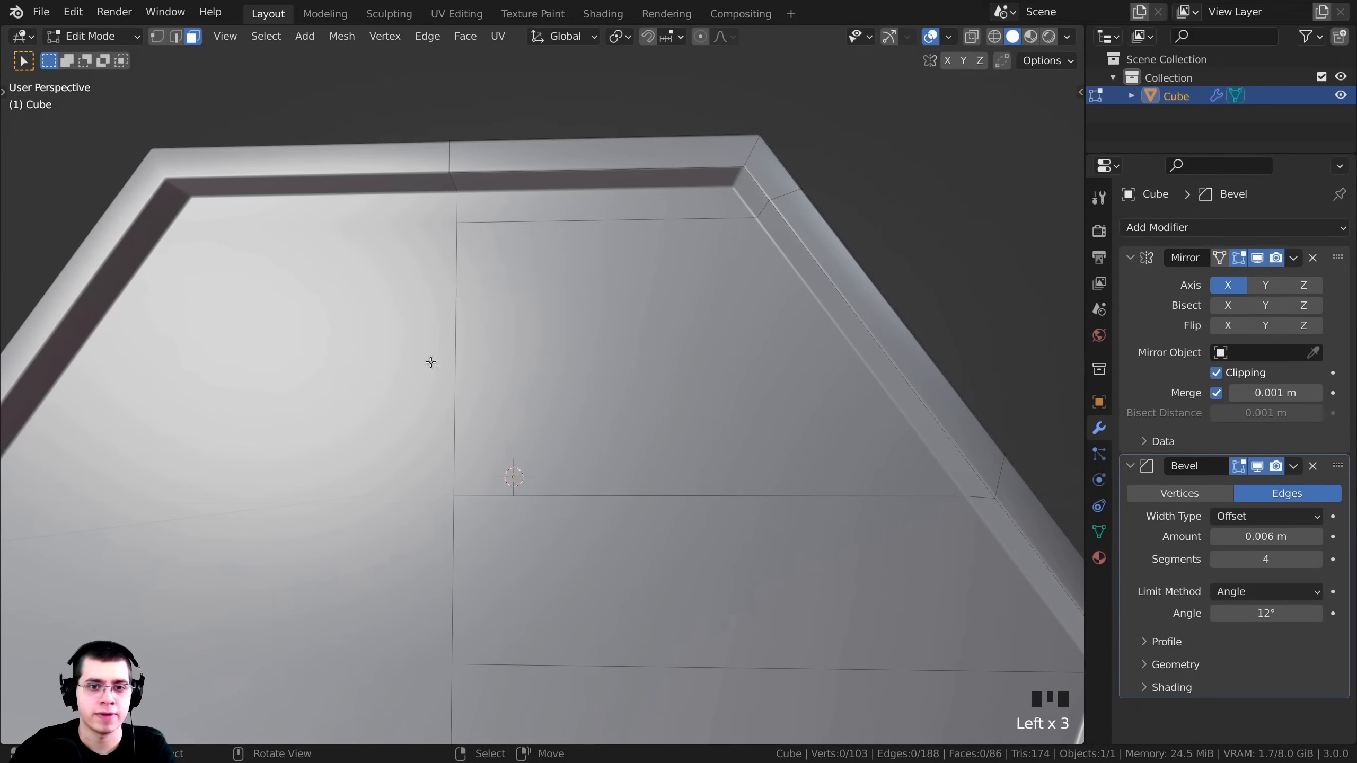
{"action": "left_click", "coordinate": [604, 363]}
{"action": "scroll", "coordinate": [601, 374], "scroll_direction": "down", "scroll_amount": 2}
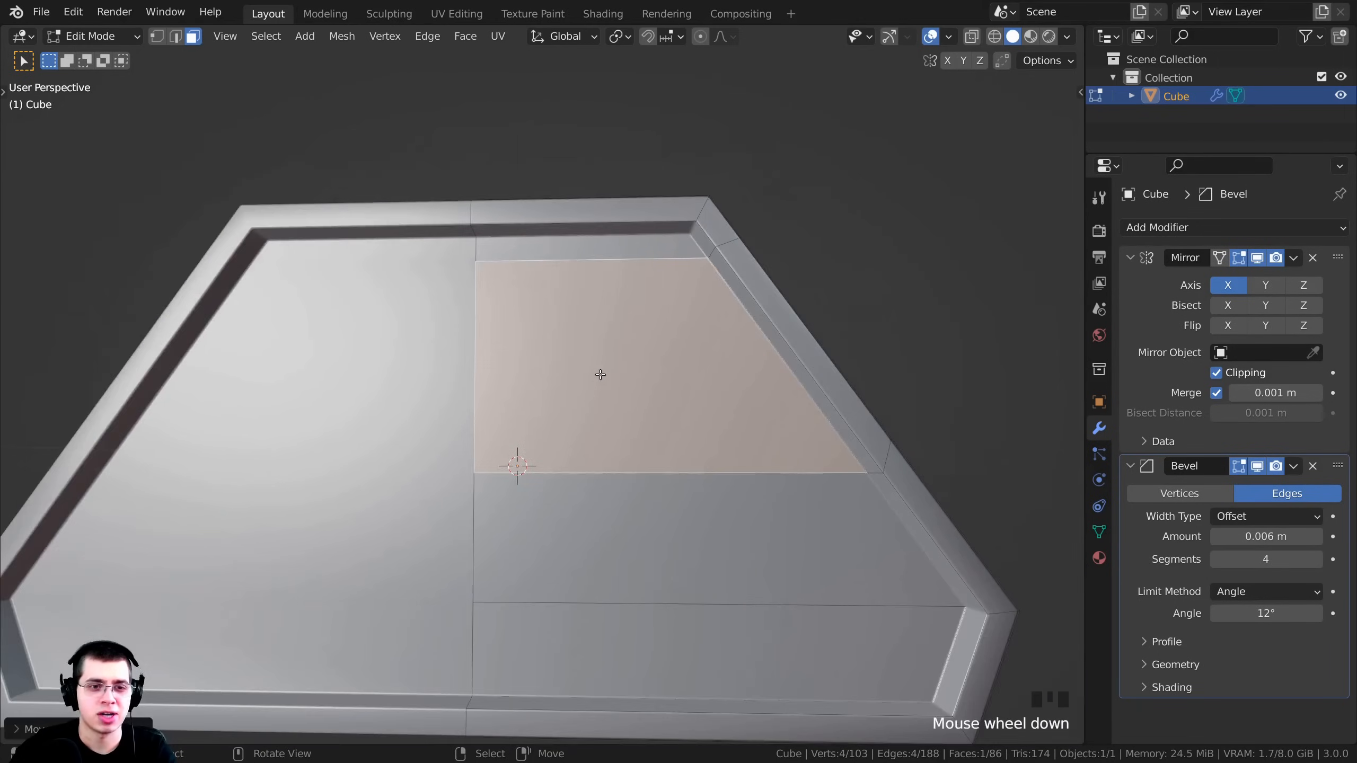
{"action": "middle_click_drag", "start_coordinate": [600, 375], "coordinate": [461, 275]}
{"action": "right_click", "coordinate": [503, 263]}
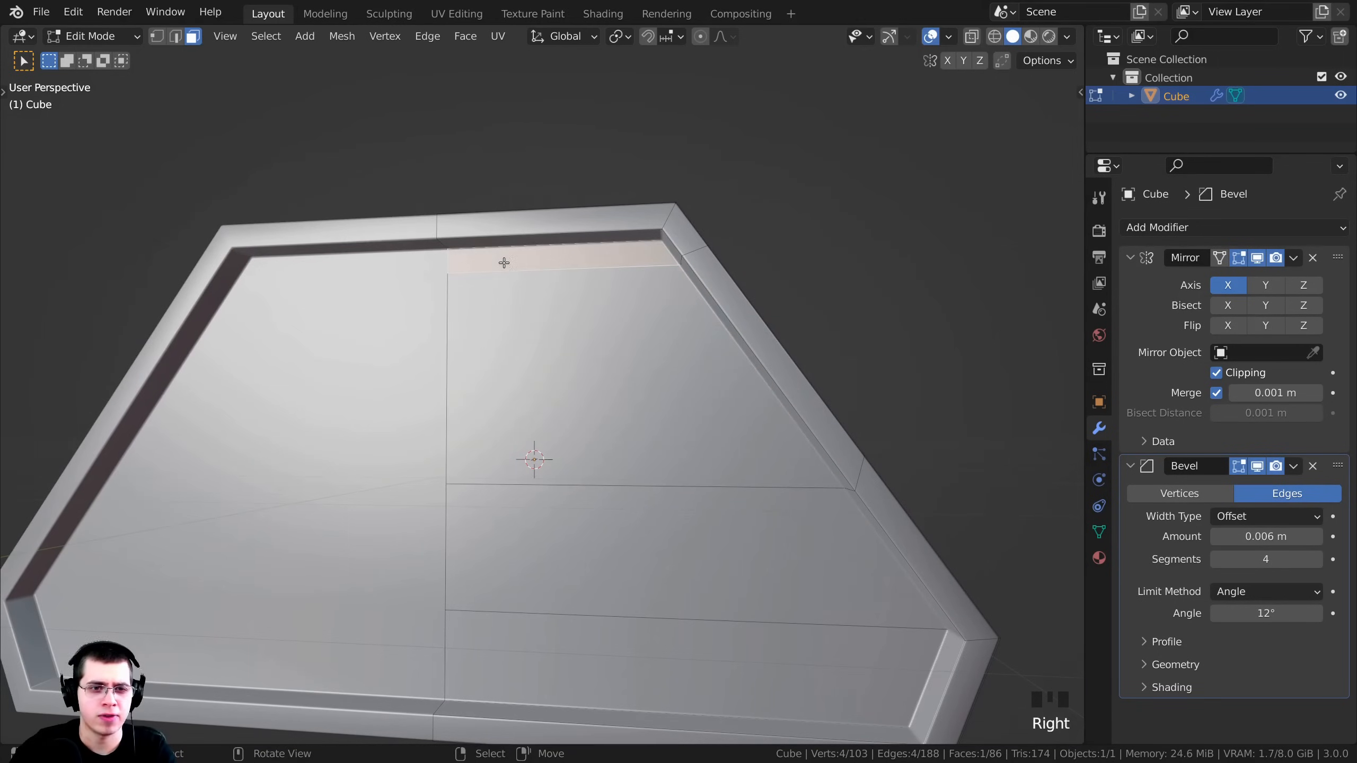
{"action": "right_click", "coordinate": [667, 407]}
{"action": "middle_click_drag", "start_coordinate": [640, 398], "coordinate": [369, 406], "text": "shift"}
{"action": "key", "text": "e"}
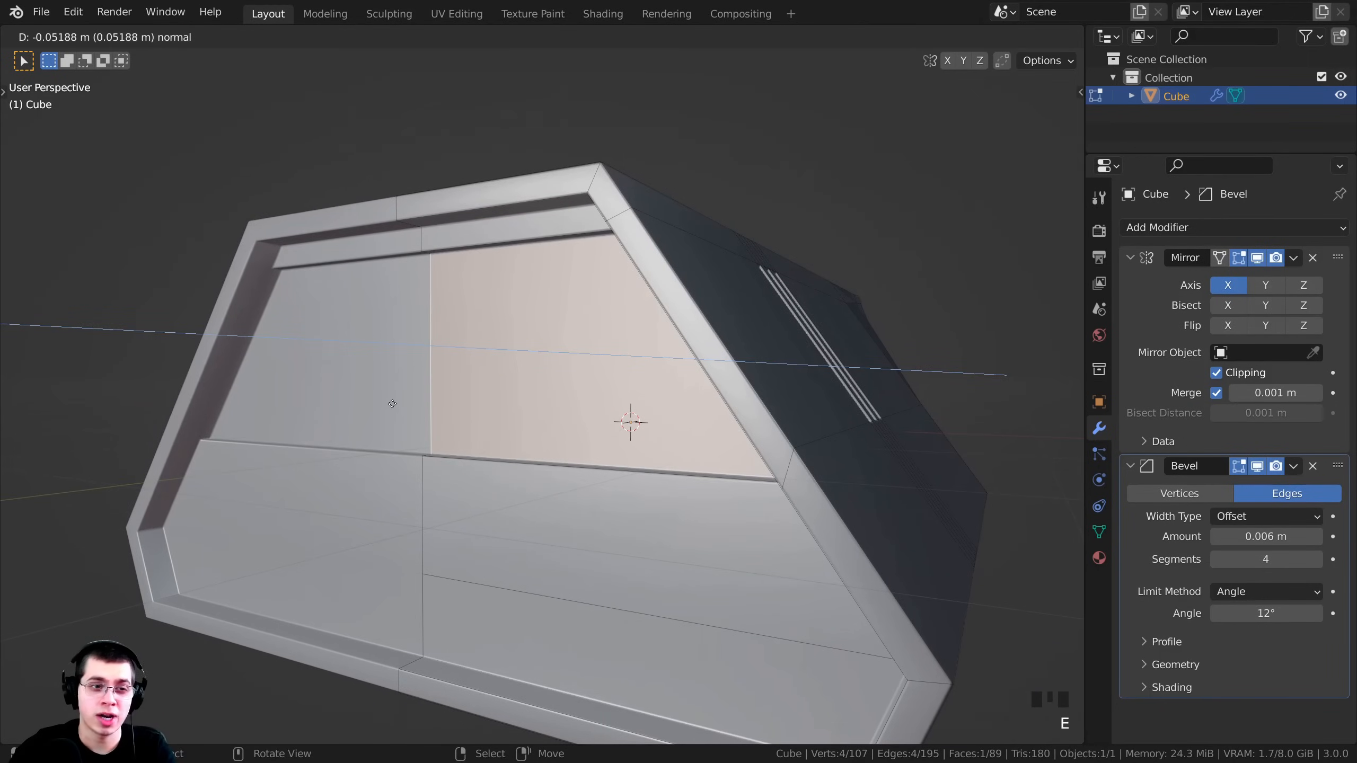
{"action": "left_click", "coordinate": [392, 403]}
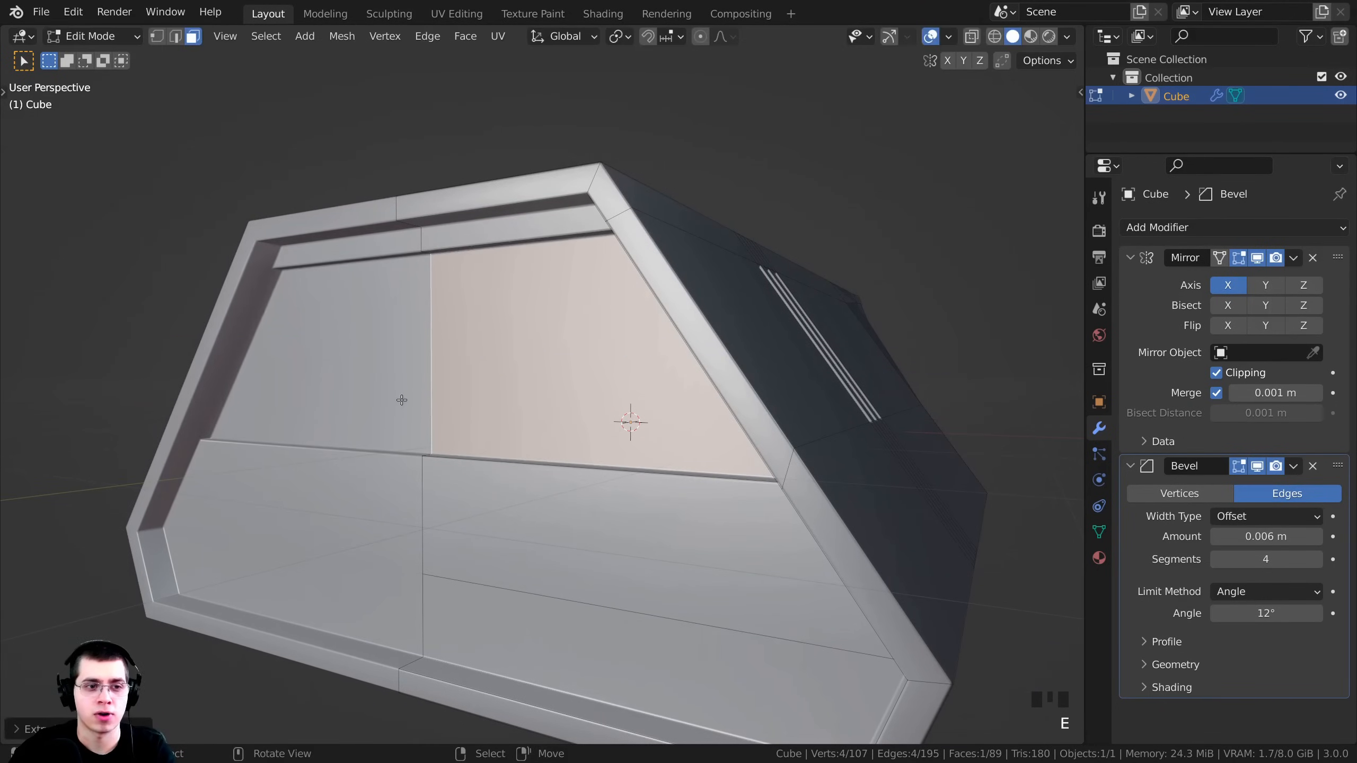
{"action": "scroll", "coordinate": [554, 402], "scroll_direction": "up", "scroll_amount": 4}
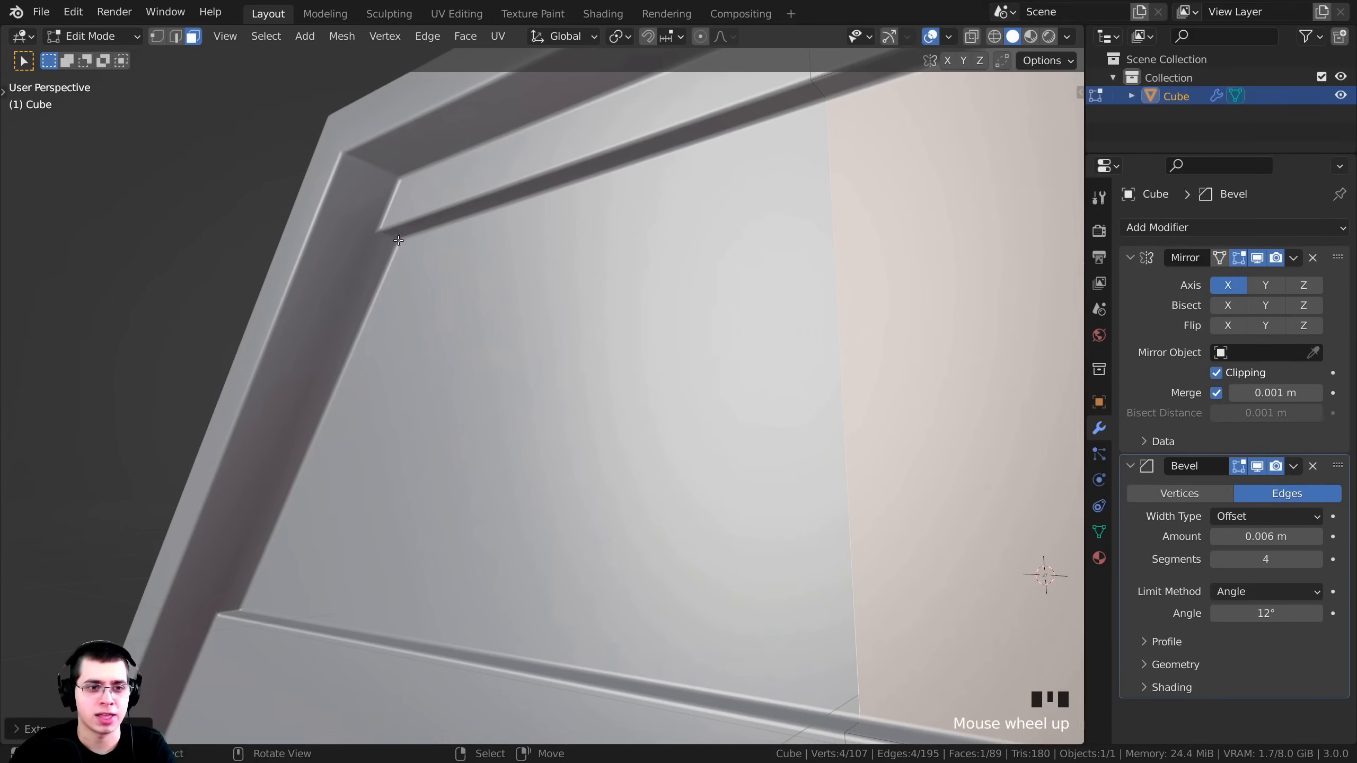
{"action": "scroll", "coordinate": [860, 506], "scroll_direction": "down", "scroll_amount": 8}
{"action": "key", "text": "Tab"}
{"action": "middle_click_drag", "start_coordinate": [899, 527], "coordinate": [679, 342]}
{"action": "key", "text": "Tab"}
Select the long narrow side face beside the slot loops and inset it by about 0.09 m.
{"action": "middle_click_drag", "start_coordinate": [678, 342], "coordinate": [477, 394]}
{"action": "right_click", "coordinate": [759, 397]}
{"action": "middle_click_drag", "start_coordinate": [758, 396], "coordinate": [687, 406], "text": "shift"}
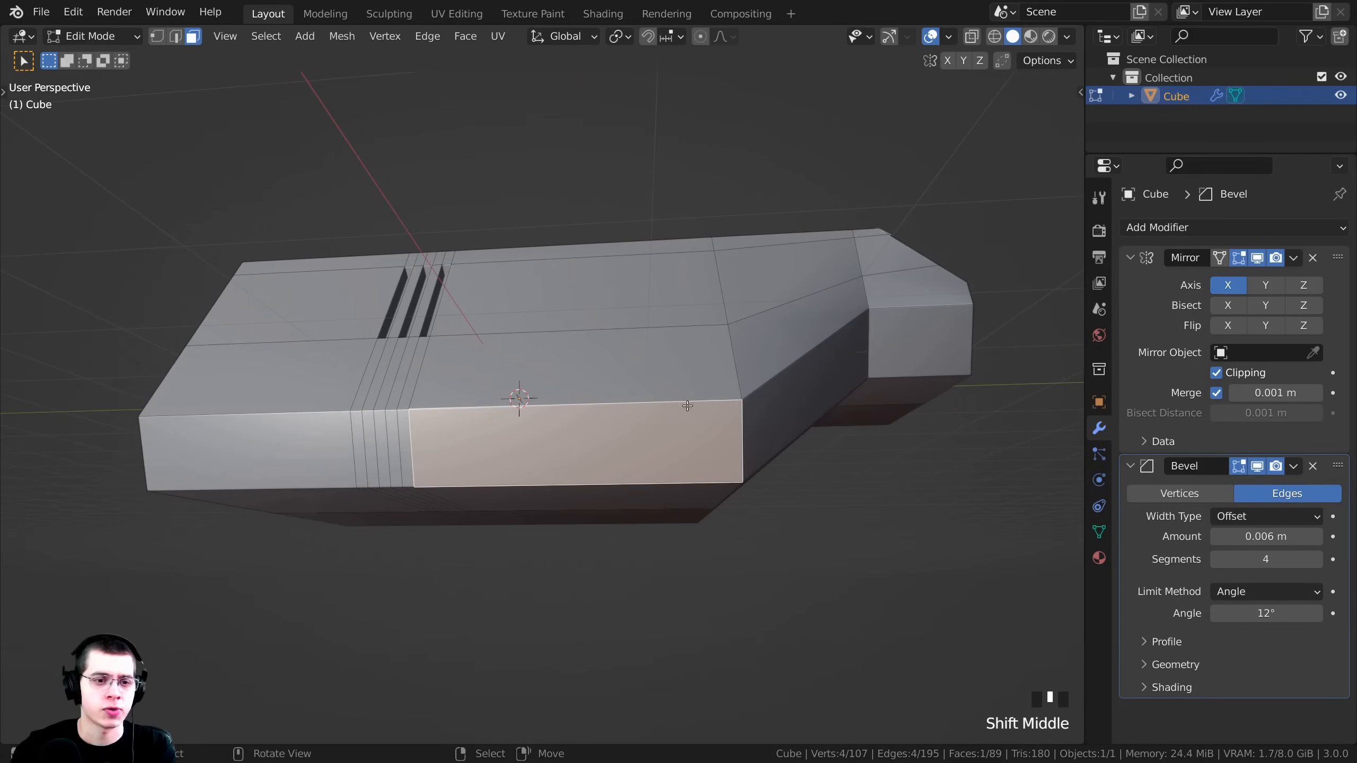
{"action": "scroll", "coordinate": [816, 388], "scroll_direction": "up", "scroll_amount": 2}
{"action": "key", "text": "i"}
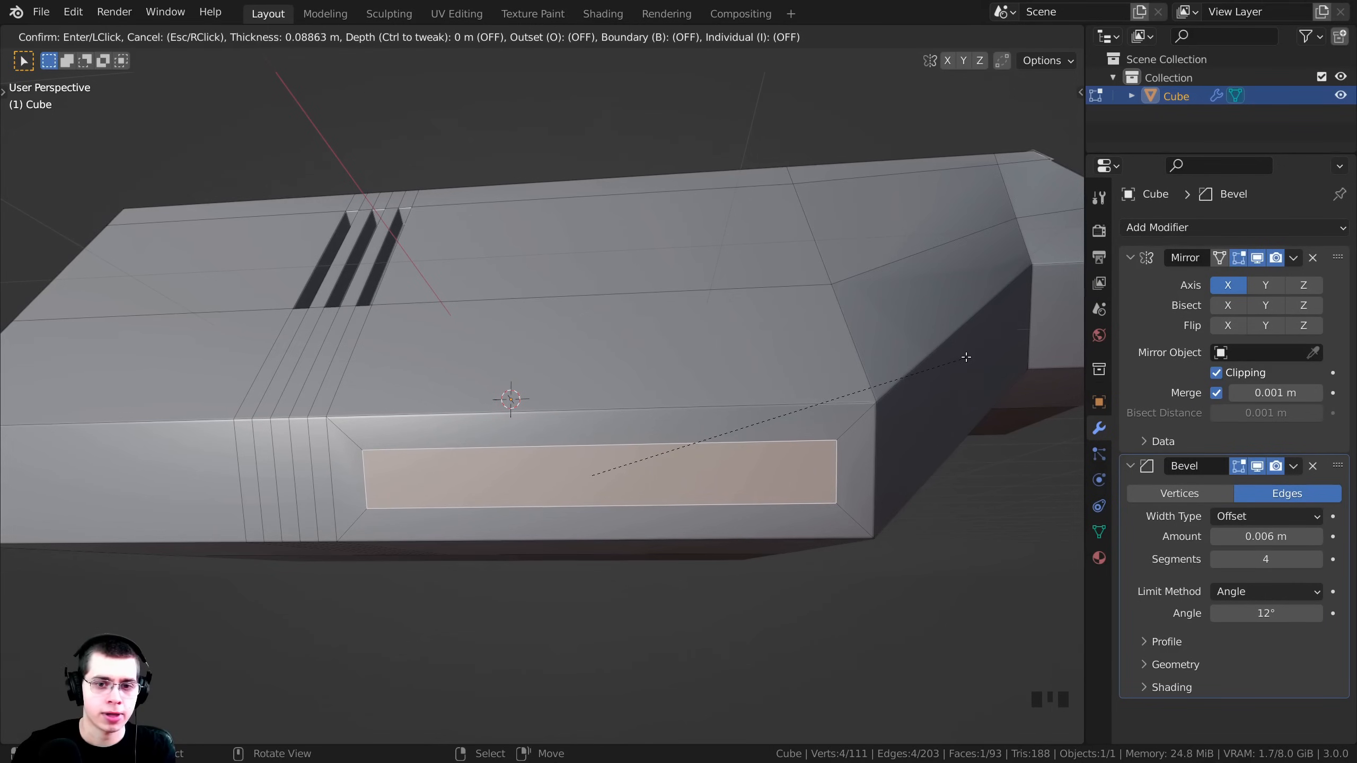
{"action": "left_click", "coordinate": [753, 352]}
{"action": "middle_click_drag", "start_coordinate": [797, 348], "coordinate": [788, 347], "text": "shift"}
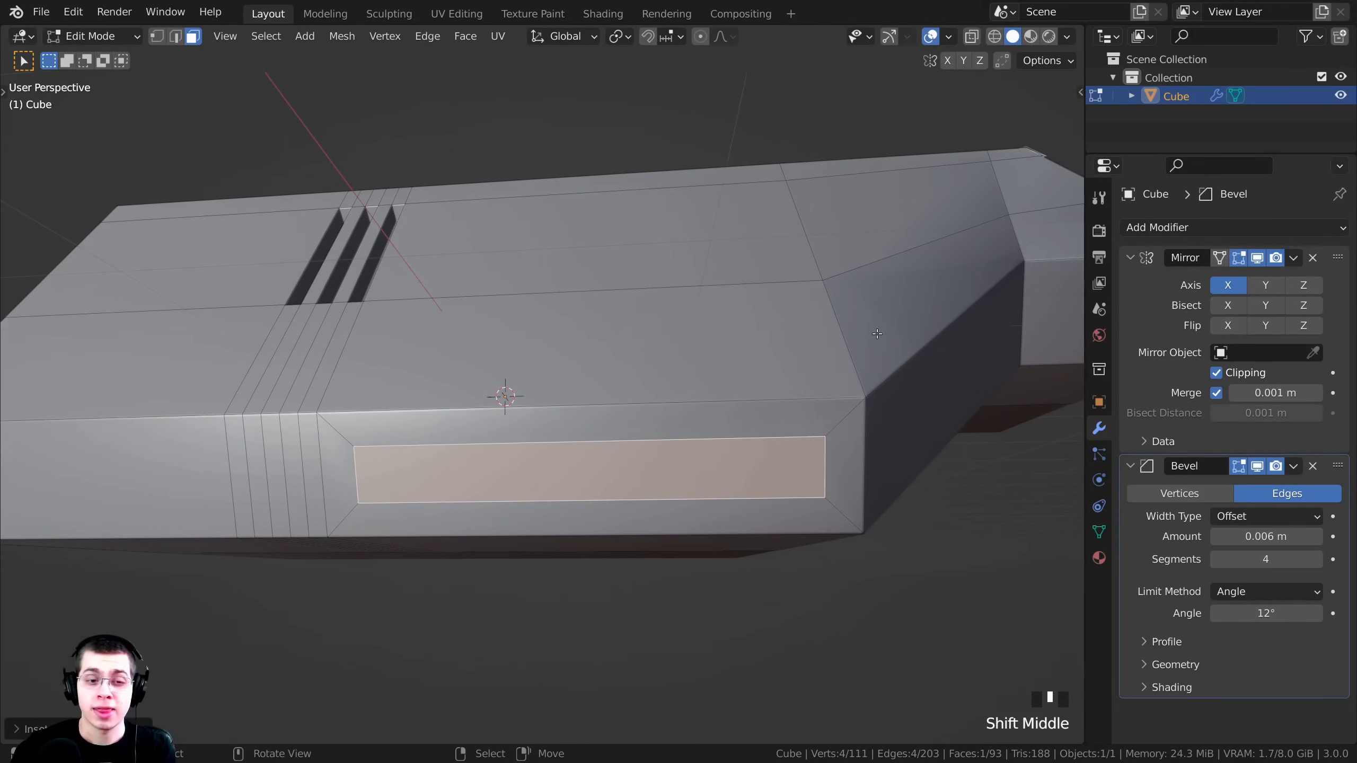
Scale the inset face on the body's narrow side slightly down along Y, to a factor of roughly 0.95.
{"action": "key", "text": "s"}
{"action": "key", "text": "y"}
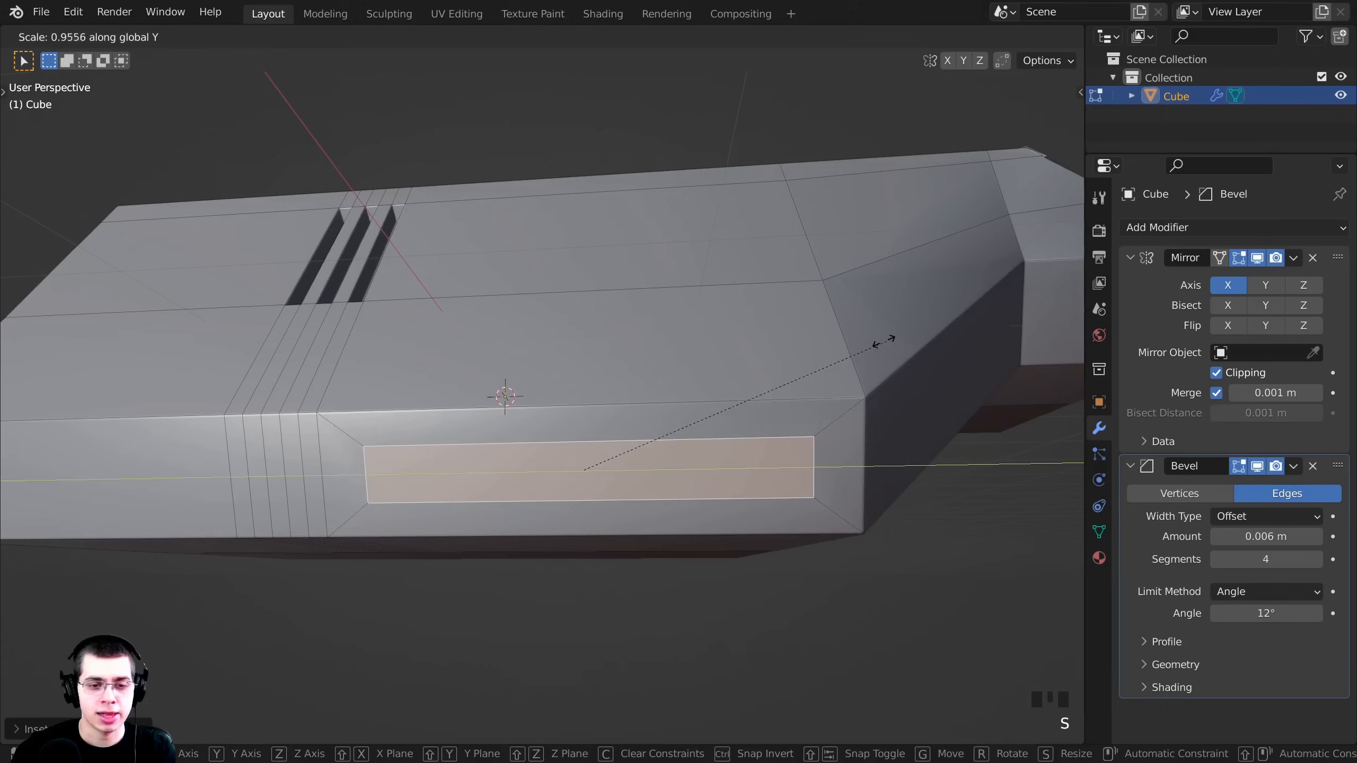
{"action": "left_click", "coordinate": [834, 328]}
Extrude the inset side face about 0.05 m inward and inspect the body in Object Mode.
{"action": "middle_click_drag", "start_coordinate": [834, 328], "coordinate": [555, 342]}
{"action": "scroll", "coordinate": [539, 343], "scroll_direction": "up", "scroll_amount": 3}
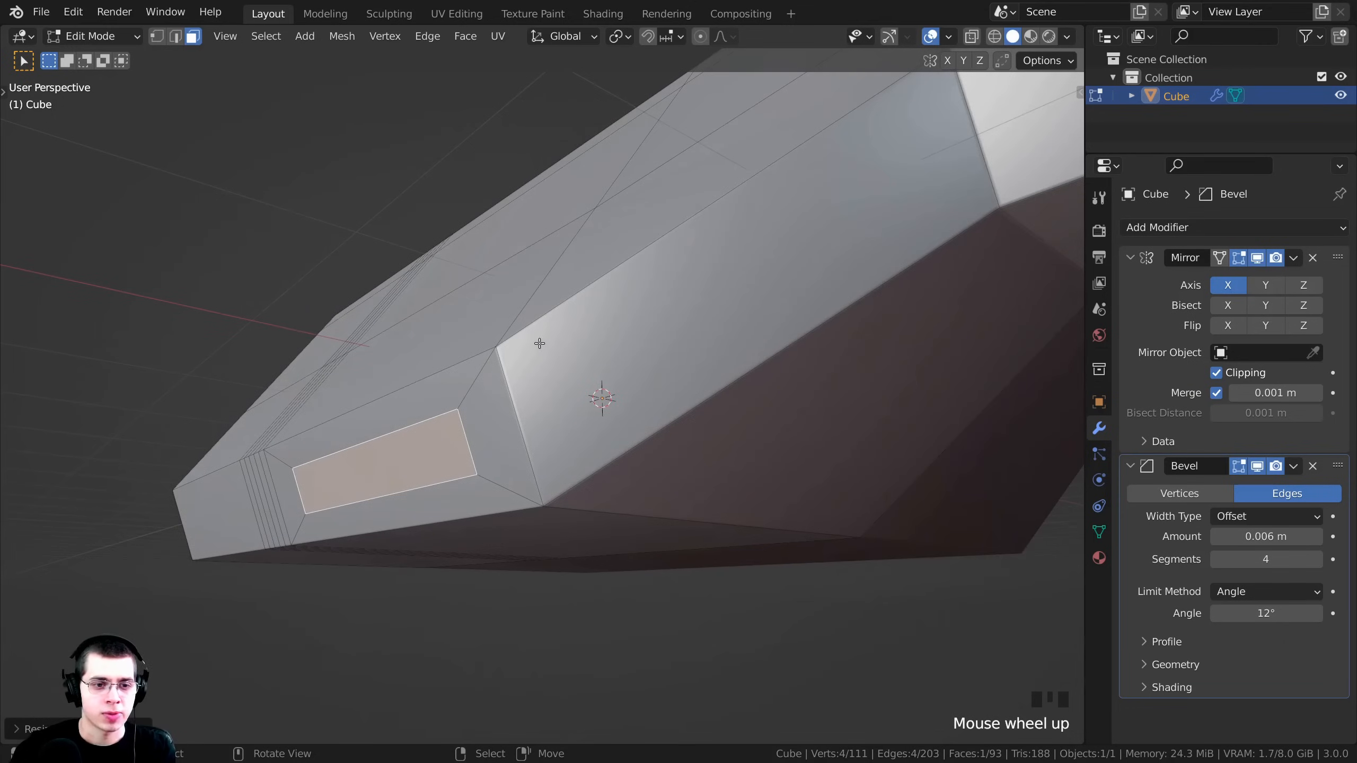
{"action": "key", "text": "e"}
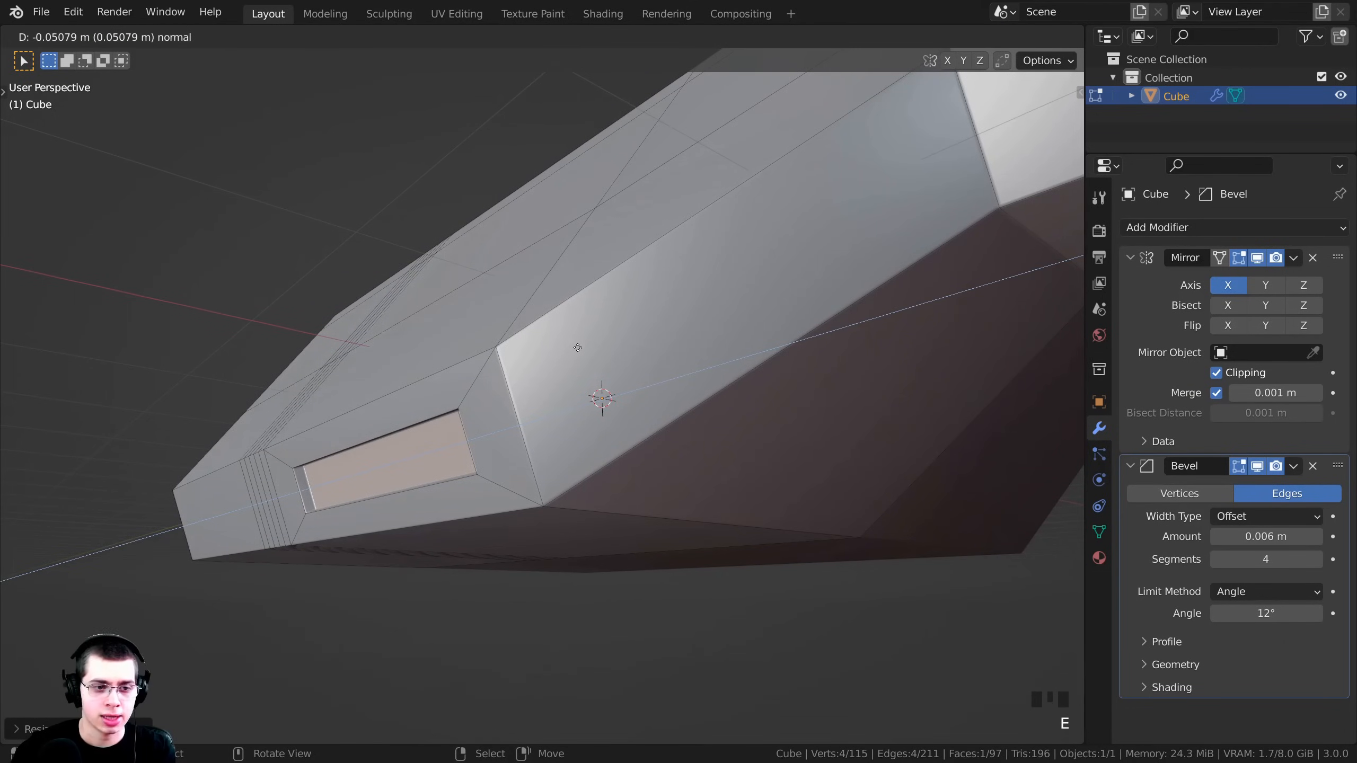
{"action": "left_click", "coordinate": [575, 346]}
{"action": "key", "text": "Tab"}
{"action": "scroll", "coordinate": [576, 347], "scroll_direction": "down", "scroll_amount": 4}
{"action": "middle_click_drag", "start_coordinate": [576, 346], "coordinate": [673, 485]}
{"action": "scroll", "coordinate": [601, 372], "scroll_direction": "down", "scroll_amount": 2}
{"action": "scroll", "coordinate": [690, 441], "scroll_direction": "up", "scroll_amount": 3}
{"action": "middle_click_drag", "start_coordinate": [690, 441], "coordinate": [596, 348]}
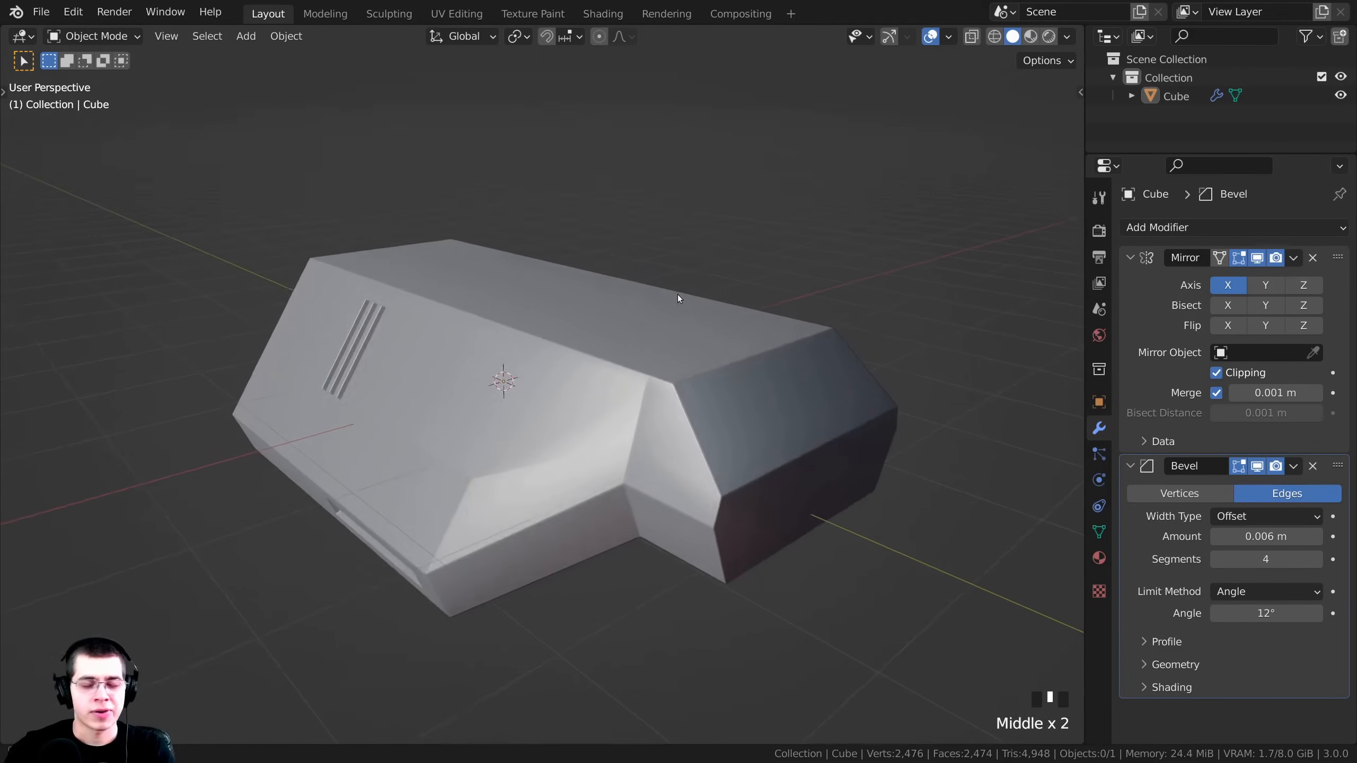
{"action": "scroll", "coordinate": [665, 273], "scroll_direction": "down", "scroll_amount": 1}
{"action": "middle_click_drag", "start_coordinate": [494, 391], "coordinate": [608, 358]}
Select the body and examine its upper mesh in Edit Mode, then the whole shape in Object Mode.
{"action": "right_click", "coordinate": [561, 324]}
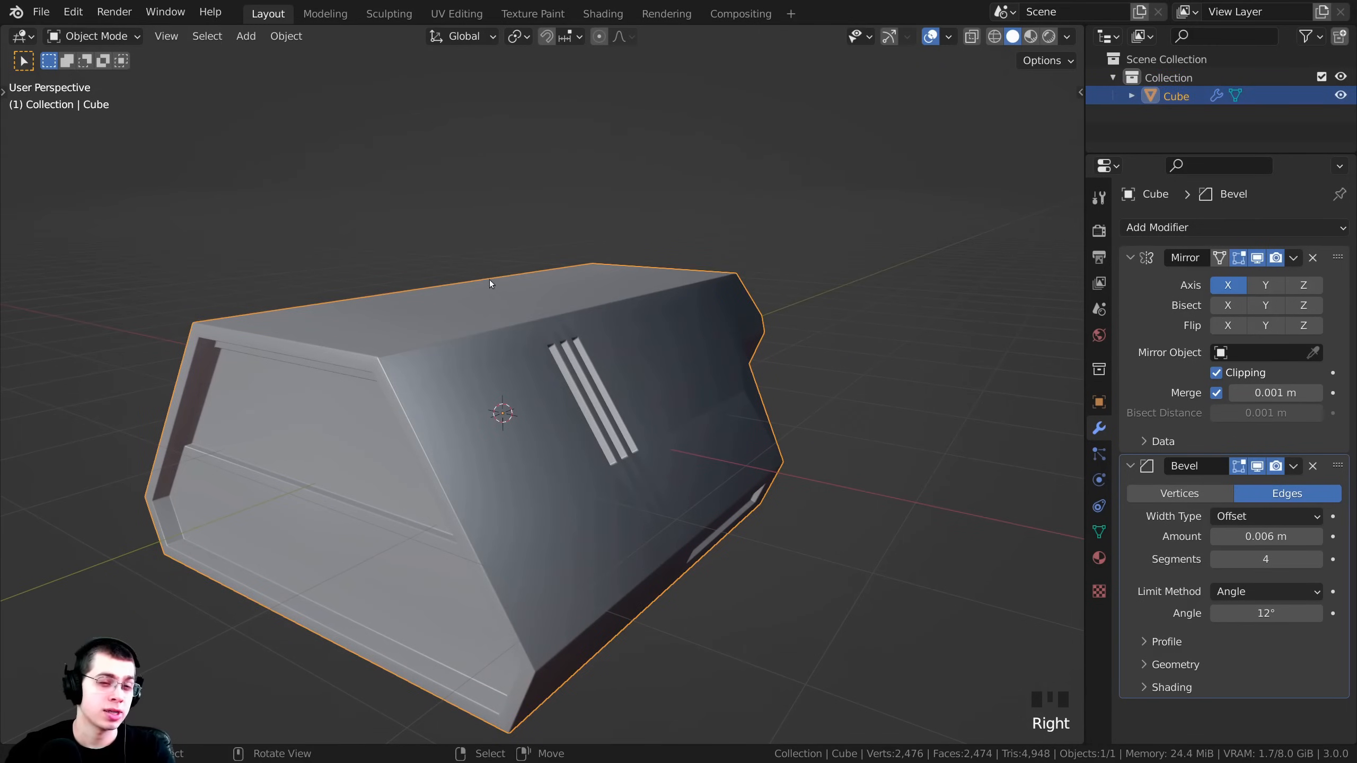
{"action": "key", "text": "Tab"}
{"action": "middle_click_drag", "start_coordinate": [490, 283], "coordinate": [515, 341]}
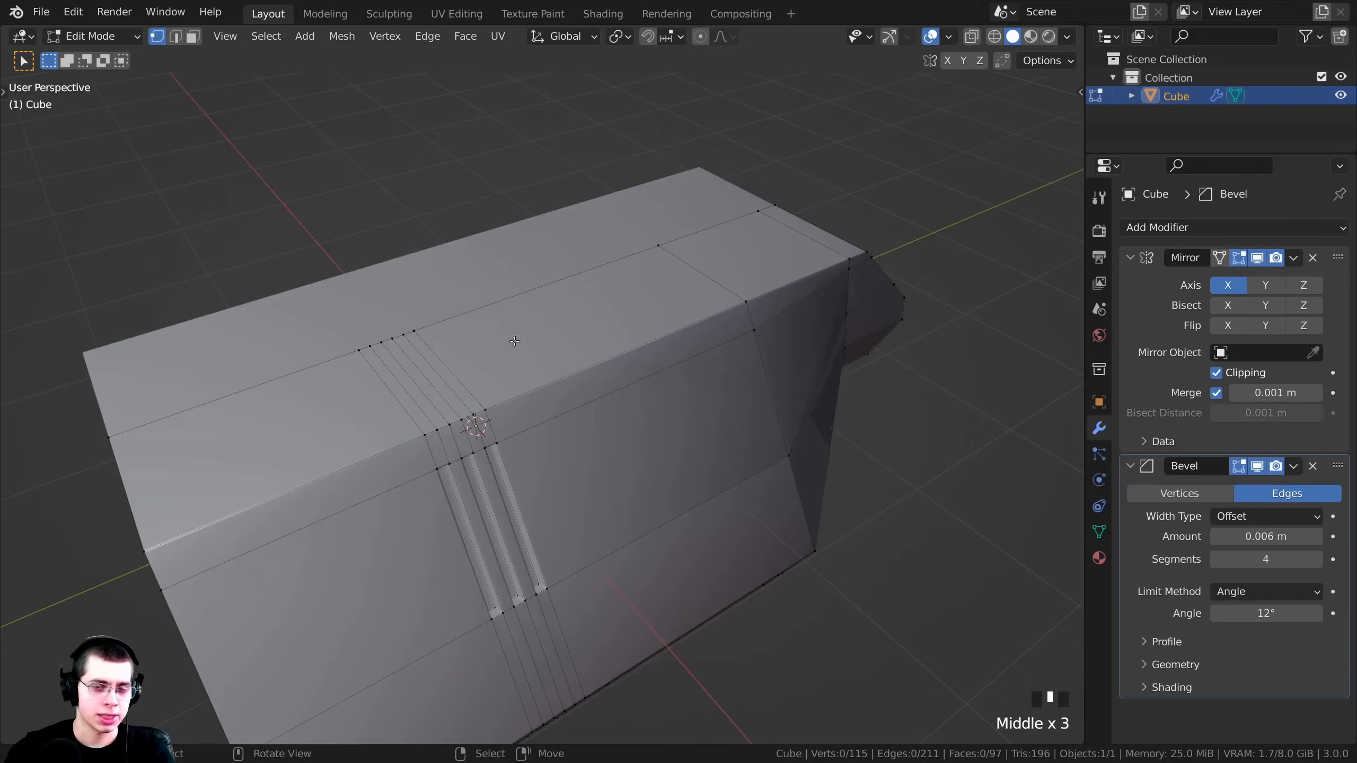
{"action": "middle_click_drag", "start_coordinate": [678, 297], "coordinate": [750, 350]}
{"action": "mouse_move", "coordinate": [614, 290]}
{"action": "middle_mouse_down", "text": "shift"}
{"action": "mouse_move", "coordinate": [601, 309]}
{"action": "mouse_move", "coordinate": [677, 388]}
{"action": "mouse_move", "coordinate": [660, 397]}
{"action": "mouse_move", "coordinate": [623, 268]}
{"action": "middle_mouse_up", "text": "shift"}
{"action": "scroll", "coordinate": [601, 309], "scroll_direction": "down", "scroll_amount": 3}
{"action": "key", "text": "Tab"}
{"action": "middle_click_drag", "start_coordinate": [623, 268], "coordinate": [376, 180]}
Reset the 3D cursor to the world origin.
{"action": "key", "text": "shift+c"}
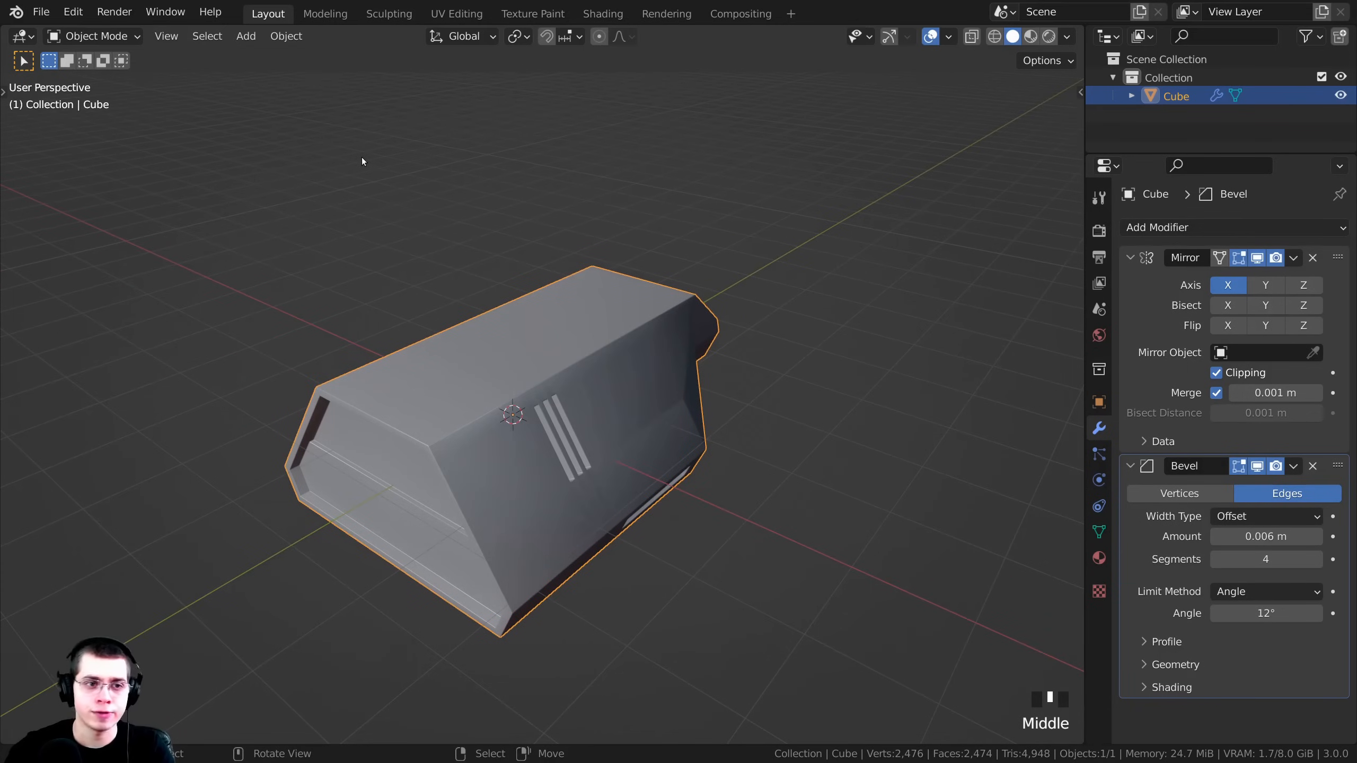
{"action": "left_click", "coordinate": [361, 157]}
{"action": "left_click", "coordinate": [463, 160]}
{"action": "left_click", "coordinate": [598, 161]}
{"action": "key", "text": "shift+c"}
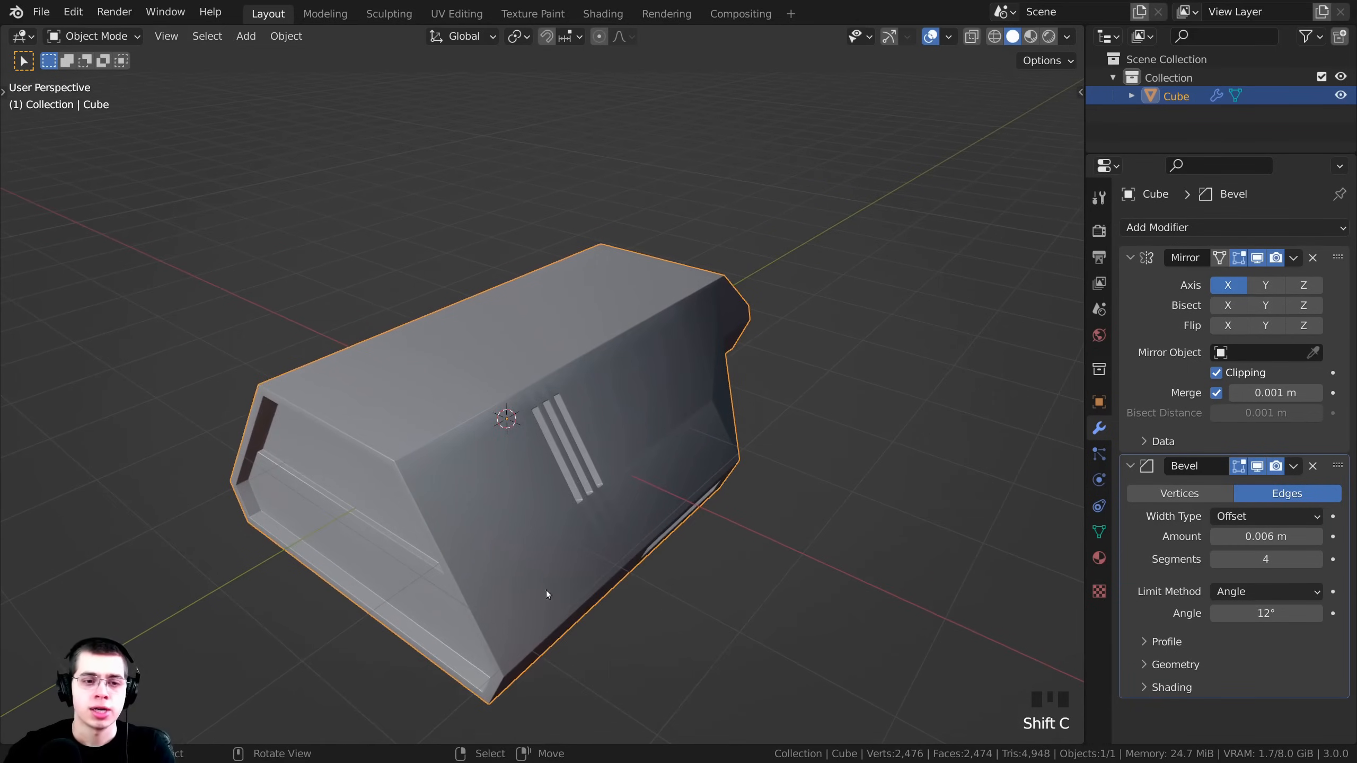
Add a cube mesh as a new object and move it up along Z until it sits above the body.
{"action": "middle_click_drag", "start_coordinate": [546, 590], "coordinate": [552, 443]}
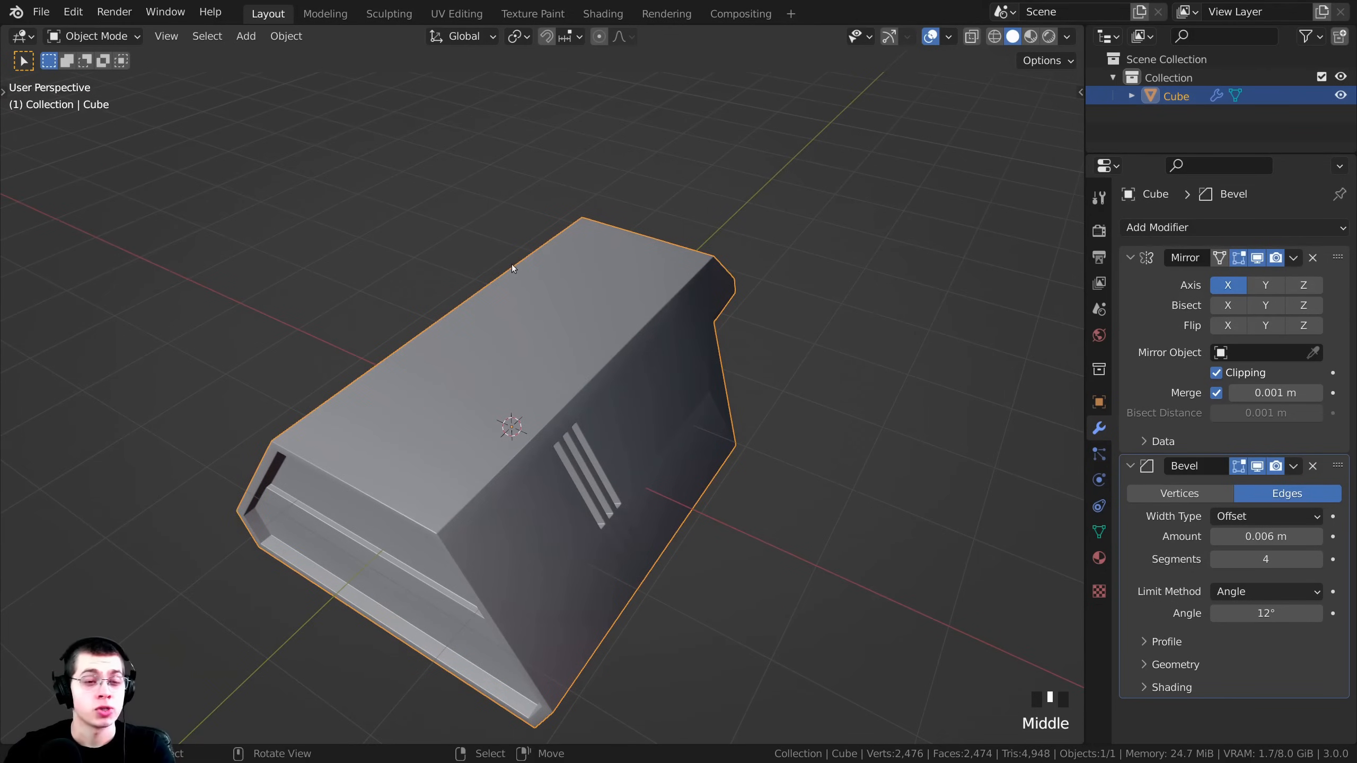
{"action": "key", "text": "shift+a"}
{"action": "mouse_move", "coordinate": [512, 265]}
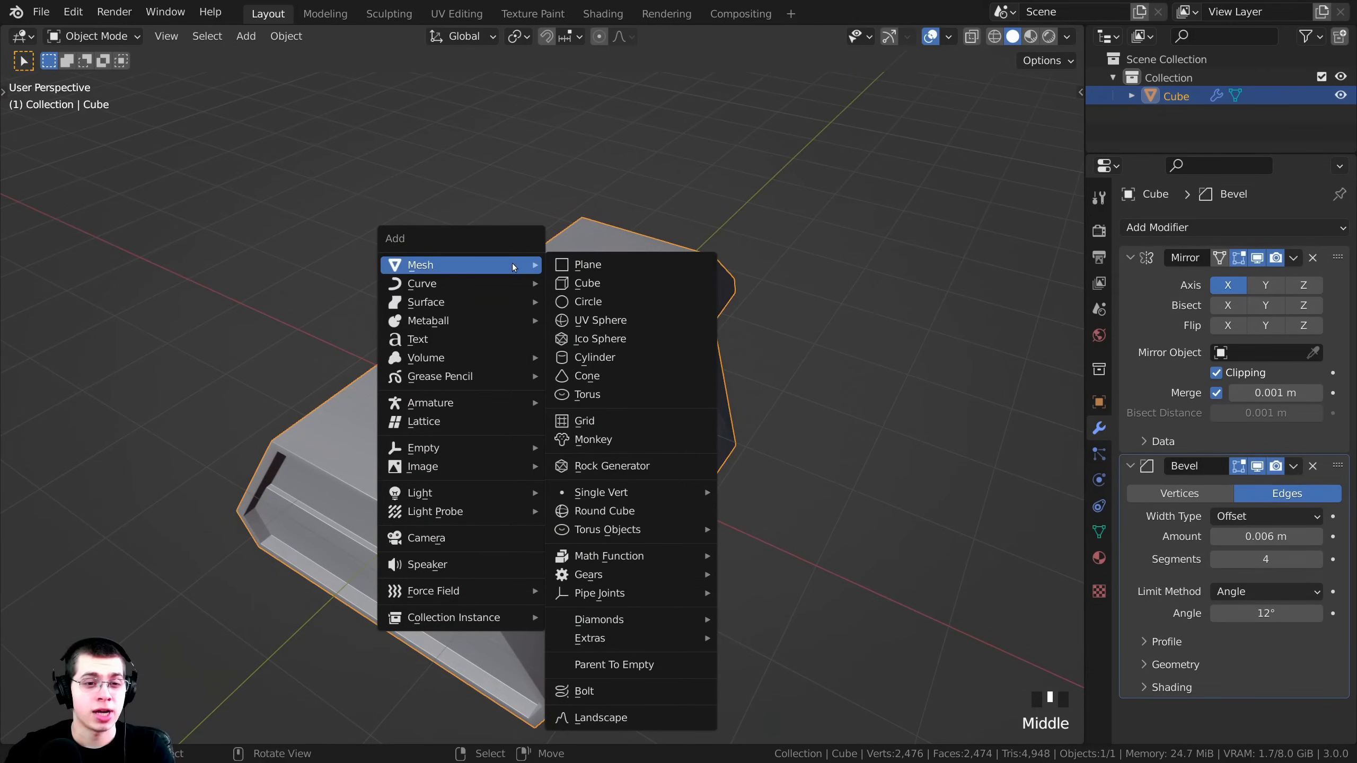
{"action": "left_click", "coordinate": [587, 283]}
{"action": "middle_click_drag", "start_coordinate": [630, 427], "coordinate": [664, 366]}
{"action": "key", "text": "g"}
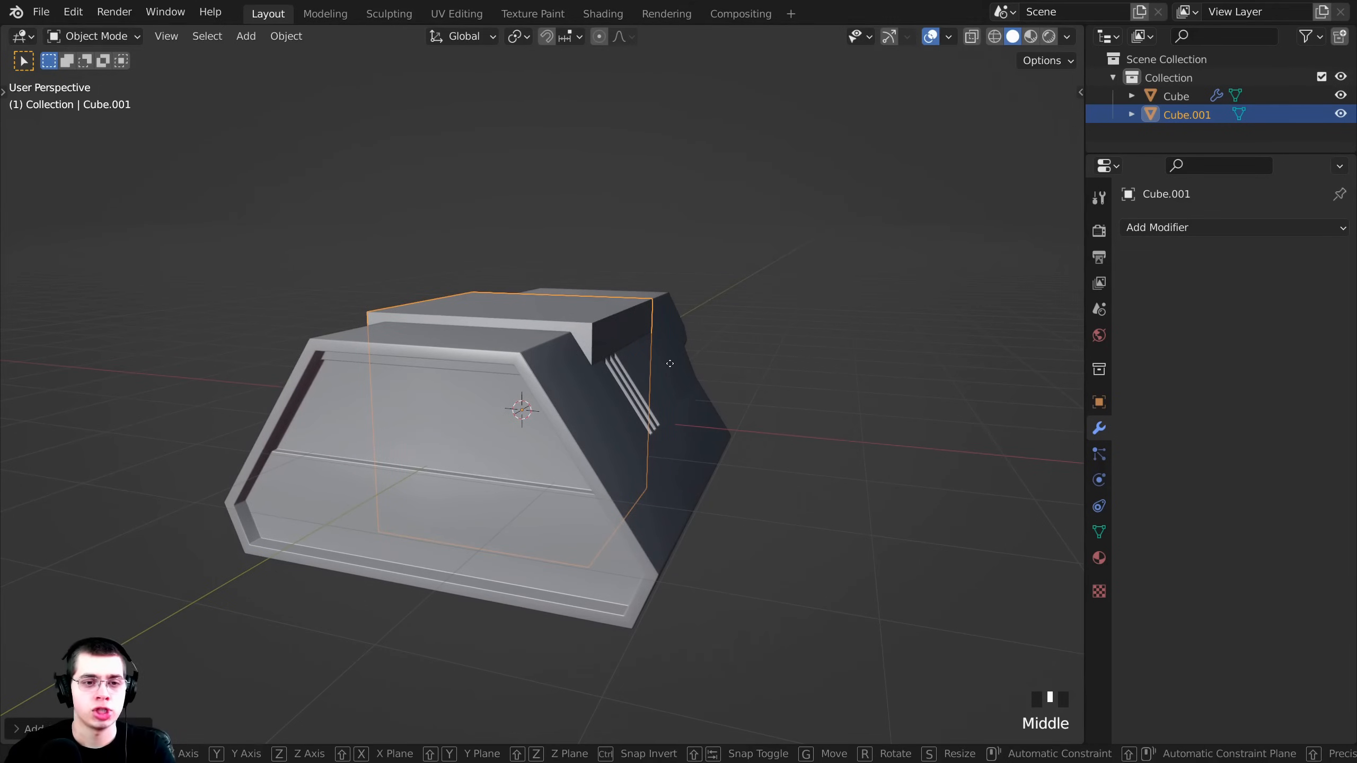
{"action": "key", "text": "z"}
{"action": "left_click", "coordinate": [673, 161]}
{"action": "middle_click_drag", "start_coordinate": [674, 163], "coordinate": [706, 264], "text": "shift"}
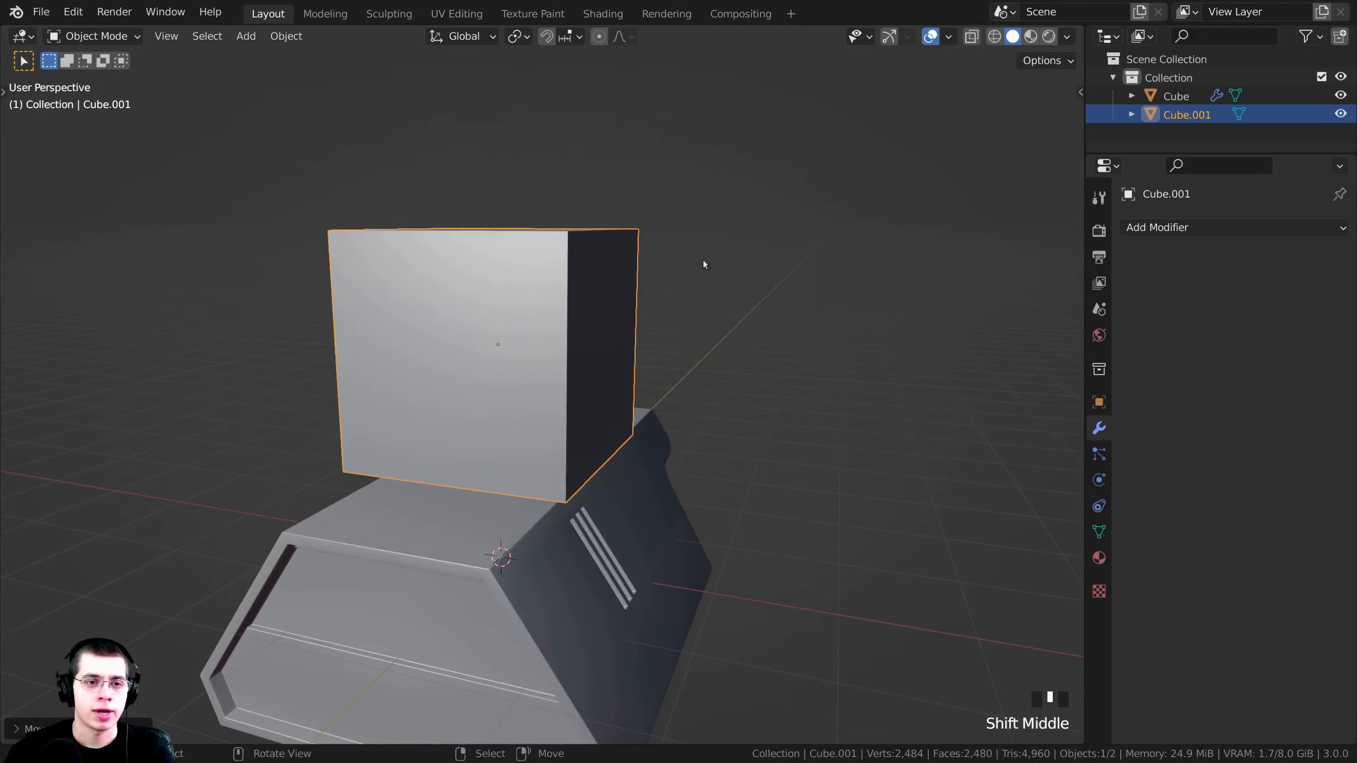
In Edit Mode, flatten the new cube into a thin slab by scaling it along Z to about 0.06.
{"action": "key", "text": "Tab"}
{"action": "scroll", "coordinate": [881, 310], "scroll_direction": "up", "scroll_amount": 2}
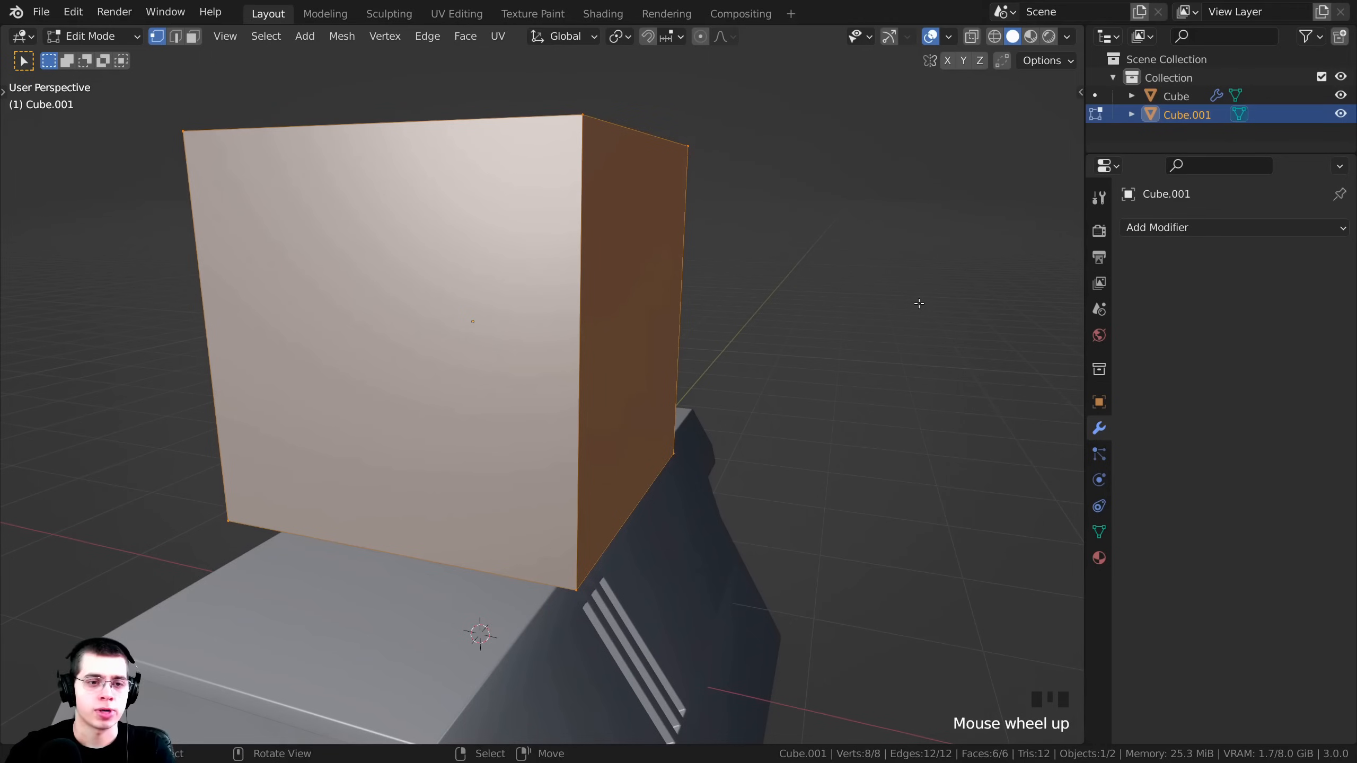
{"action": "key", "text": "s"}
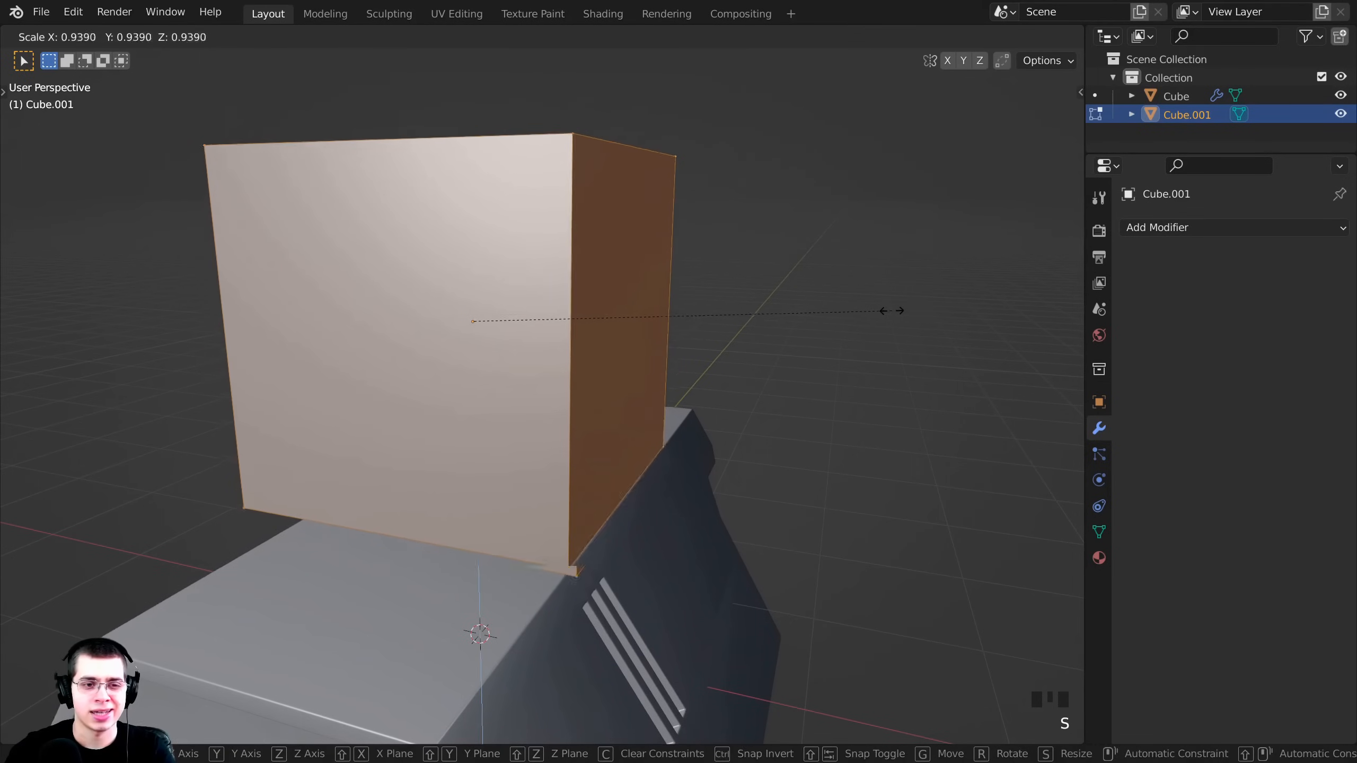
{"action": "key", "text": "z"}
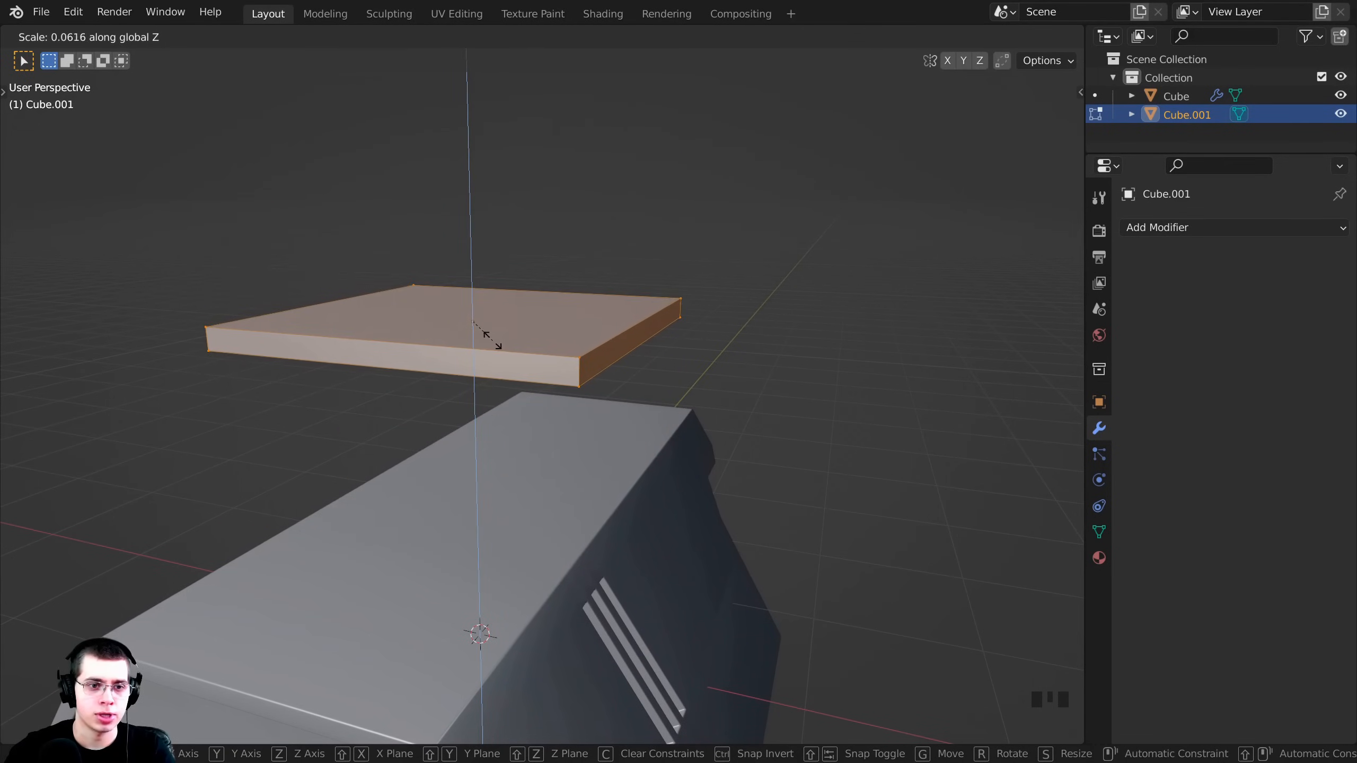
{"action": "left_click", "coordinate": [489, 338]}
{"action": "middle_click_drag", "start_coordinate": [489, 338], "coordinate": [539, 386]}
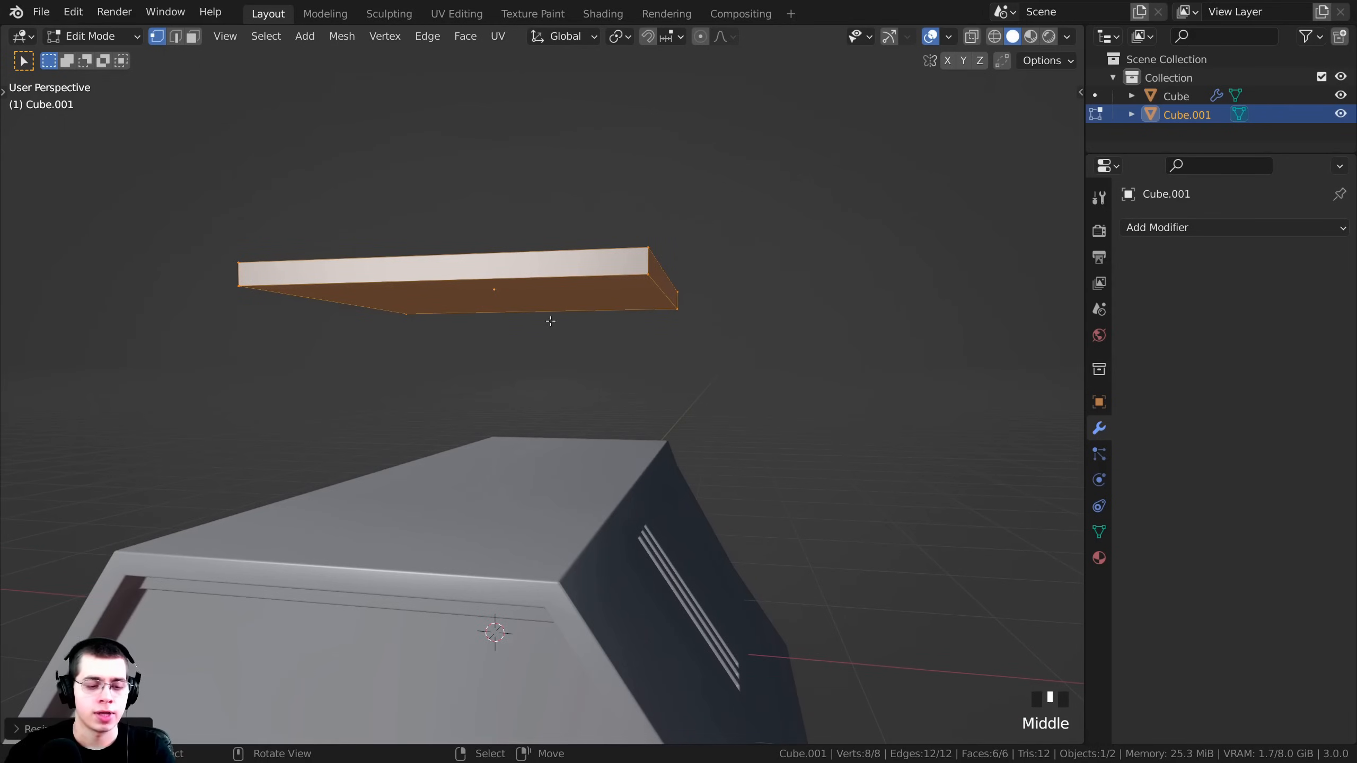
In face mode, delete the slab's large underside face.
{"action": "middle_click_drag", "start_coordinate": [550, 321], "coordinate": [553, 305]}
{"action": "key", "text": "3"}
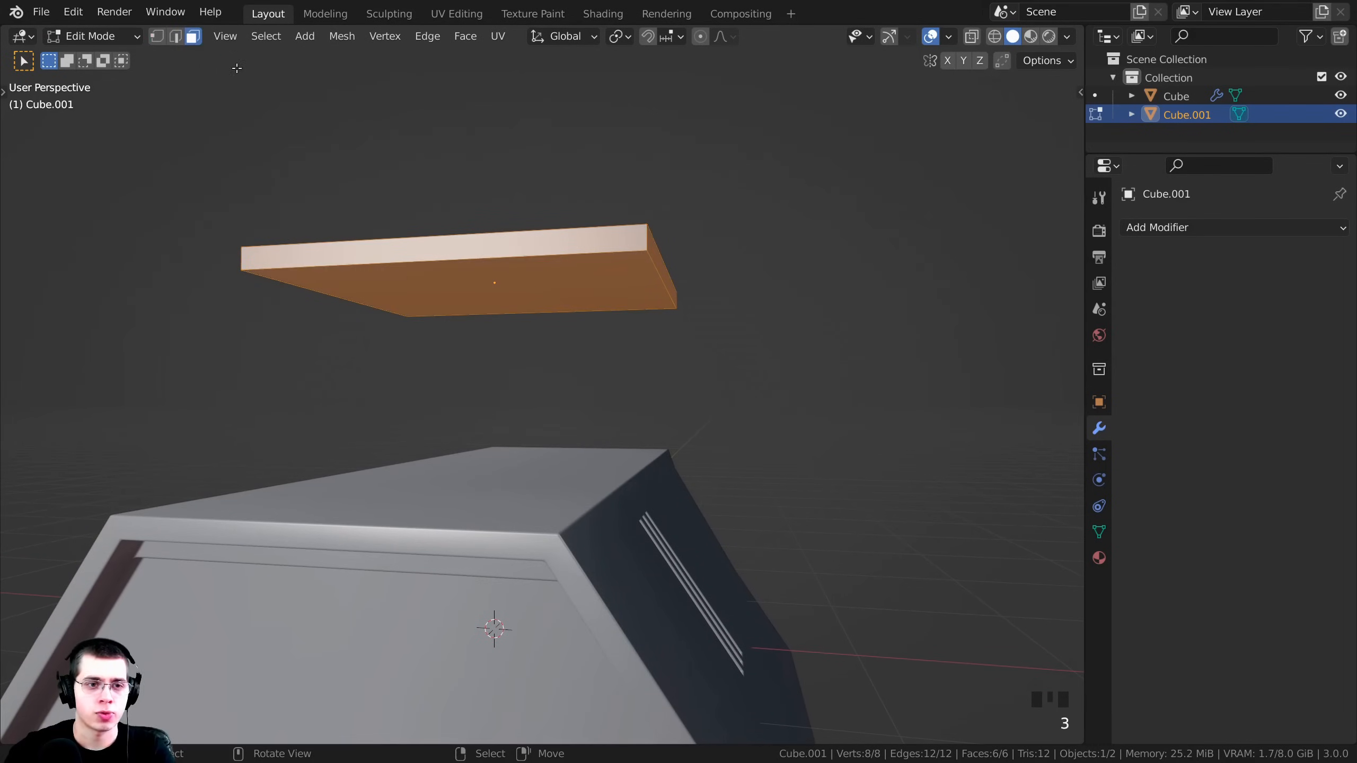
{"action": "left_click", "coordinate": [486, 271]}
{"action": "middle_click_drag", "start_coordinate": [487, 270], "coordinate": [444, 304]}
{"action": "key", "text": "x"}
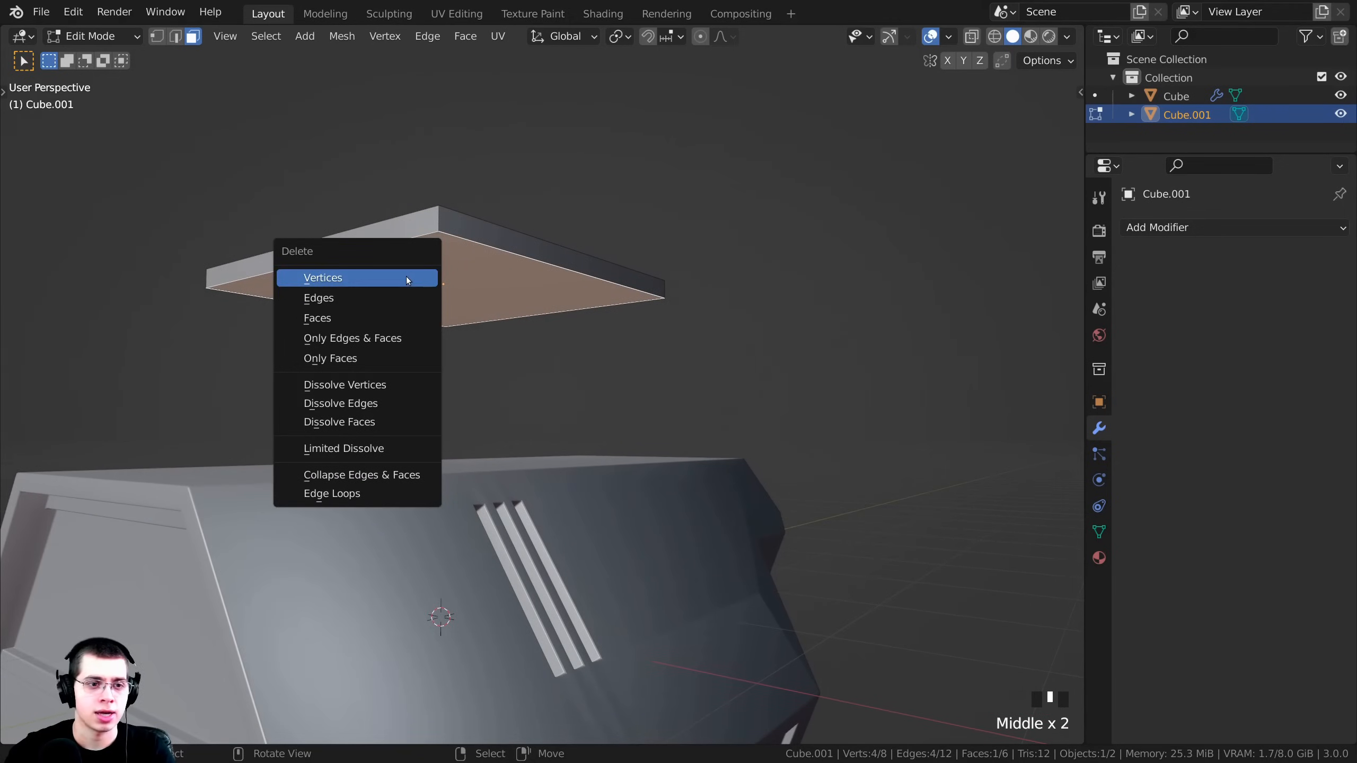
{"action": "left_click", "coordinate": [373, 316]}
{"action": "middle_click_drag", "start_coordinate": [520, 306], "coordinate": [547, 356]}
{"action": "scroll", "coordinate": [548, 357], "scroll_direction": "down", "scroll_amount": 3}
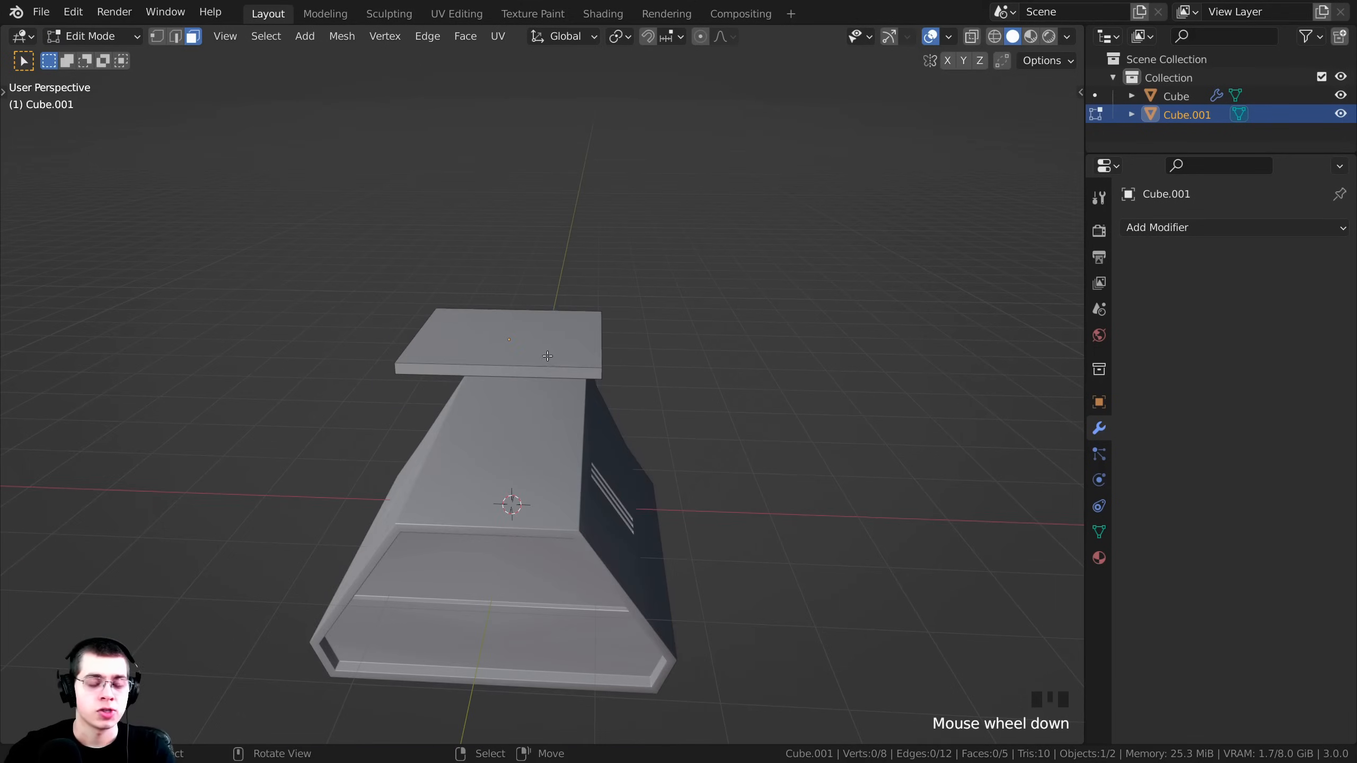
Add two evenly spaced loop cuts across the slab, running along its Y direction.
{"action": "key", "text": "ctrl+r"}
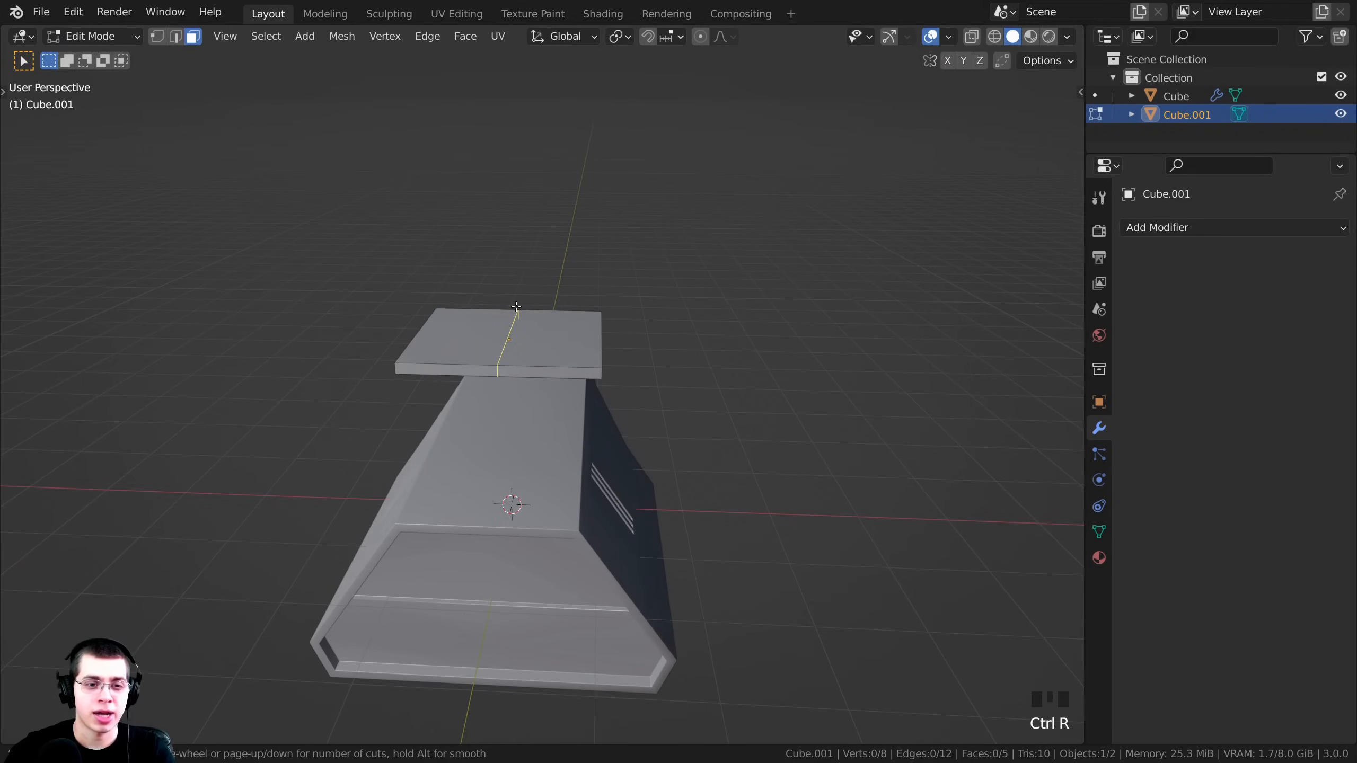
{"action": "scroll", "coordinate": [520, 313], "scroll_direction": "up", "scroll_amount": 1}
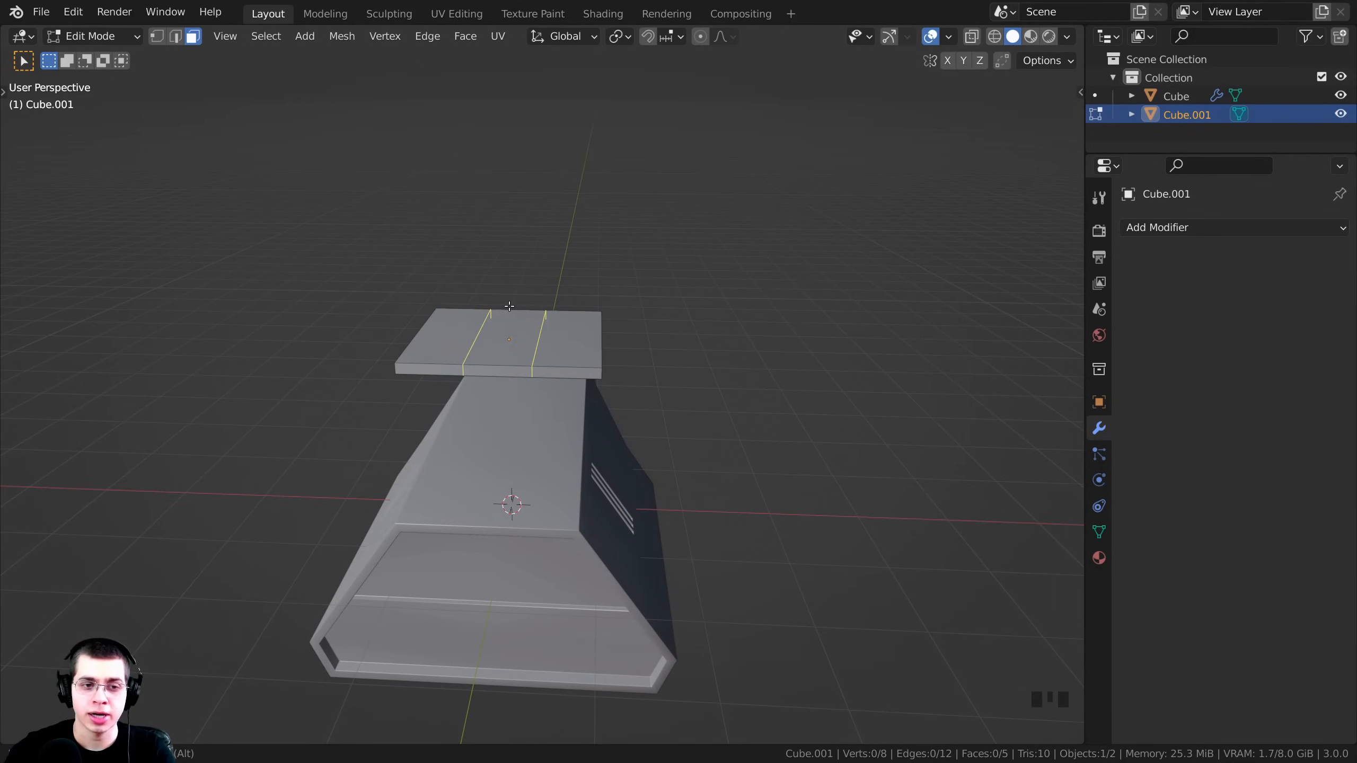
{"action": "left_click", "coordinate": [507, 305]}
{"action": "right_click", "coordinate": [463, 221]}
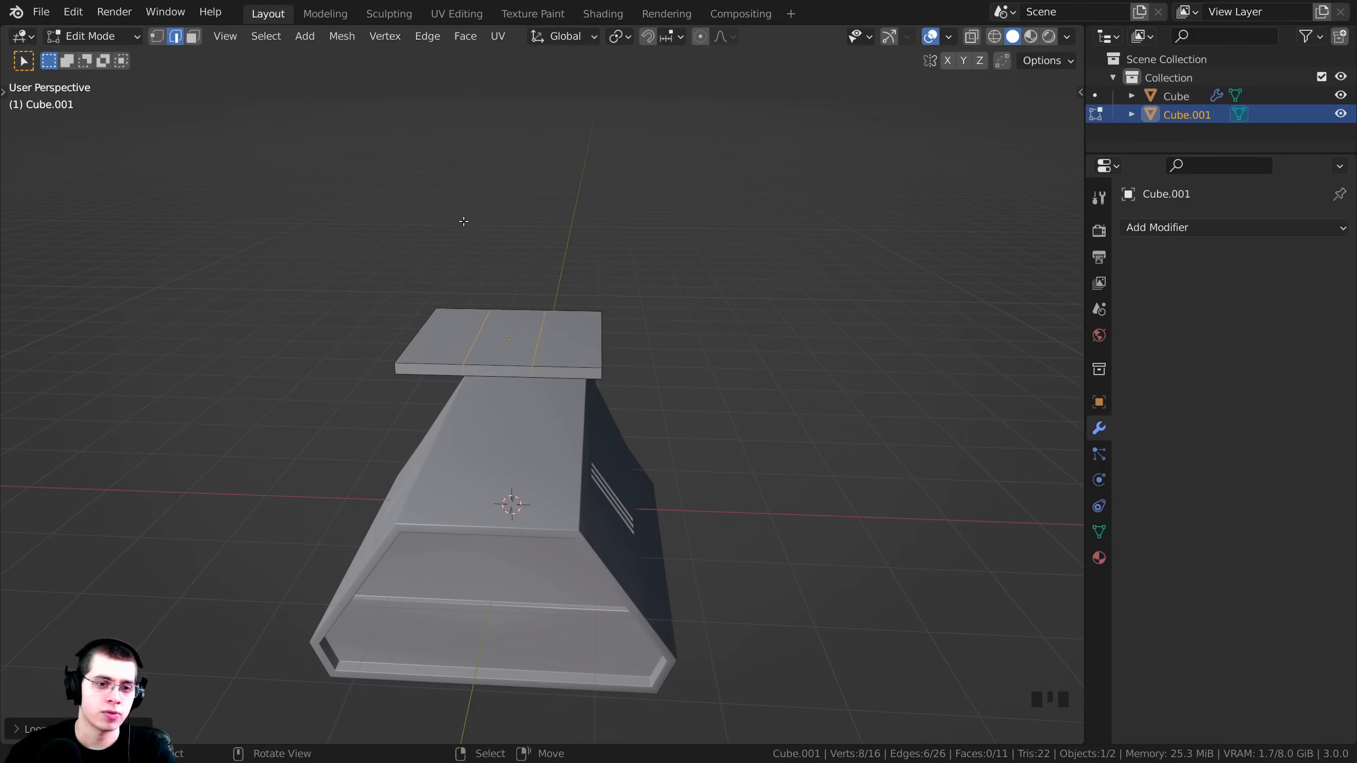
Spread the two slab loops apart along X by a factor of about 2.2, close to the side edges.
{"action": "middle_click_drag", "start_coordinate": [716, 415], "coordinate": [666, 378]}
{"action": "scroll", "coordinate": [709, 419], "scroll_direction": "up", "scroll_amount": 1}
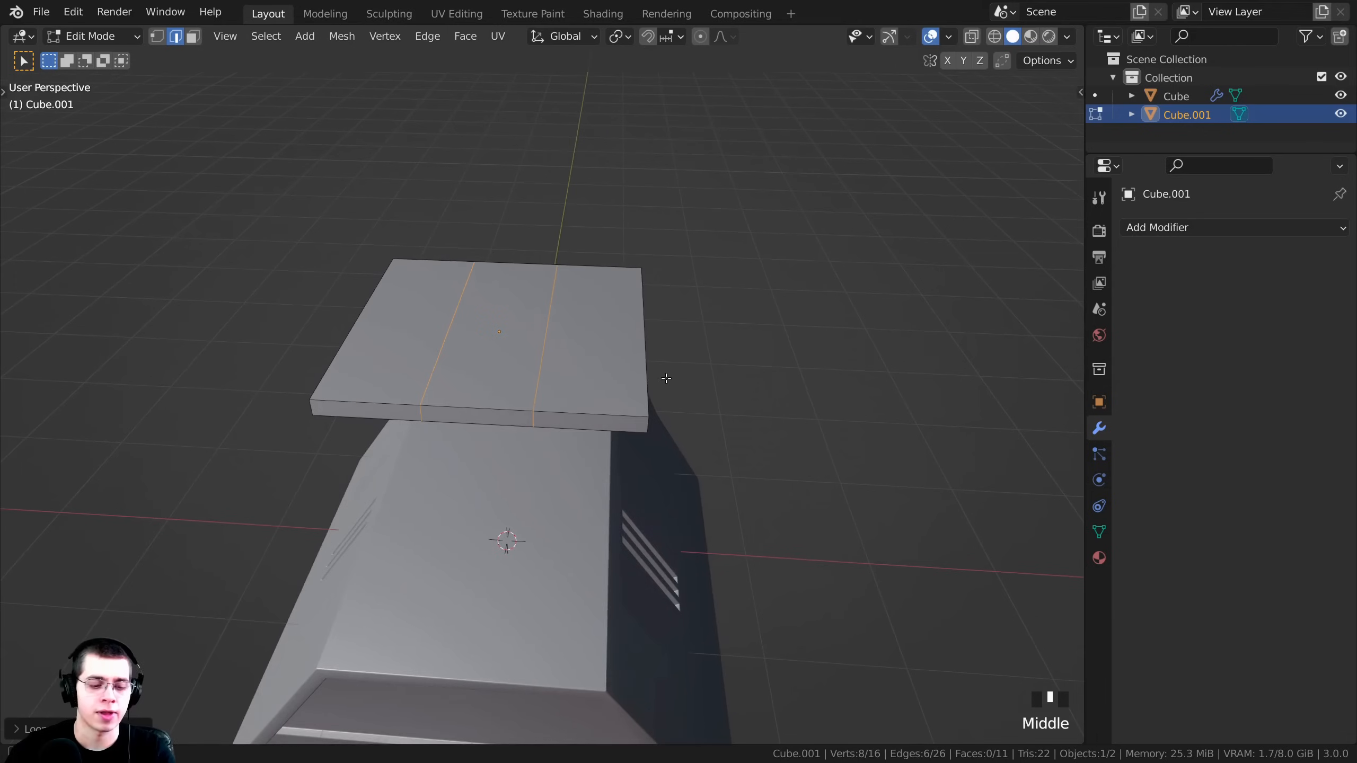
{"action": "key", "text": "s"}
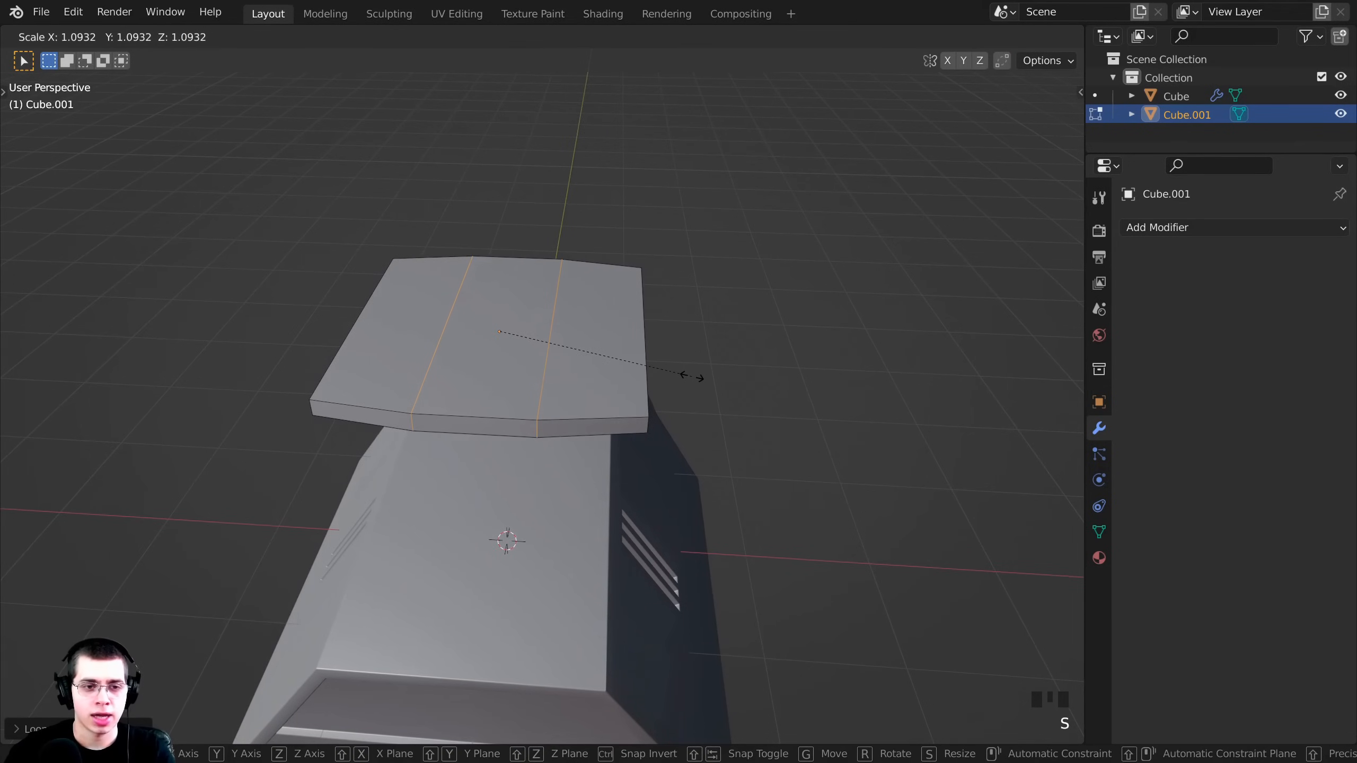
{"action": "key", "text": "x"}
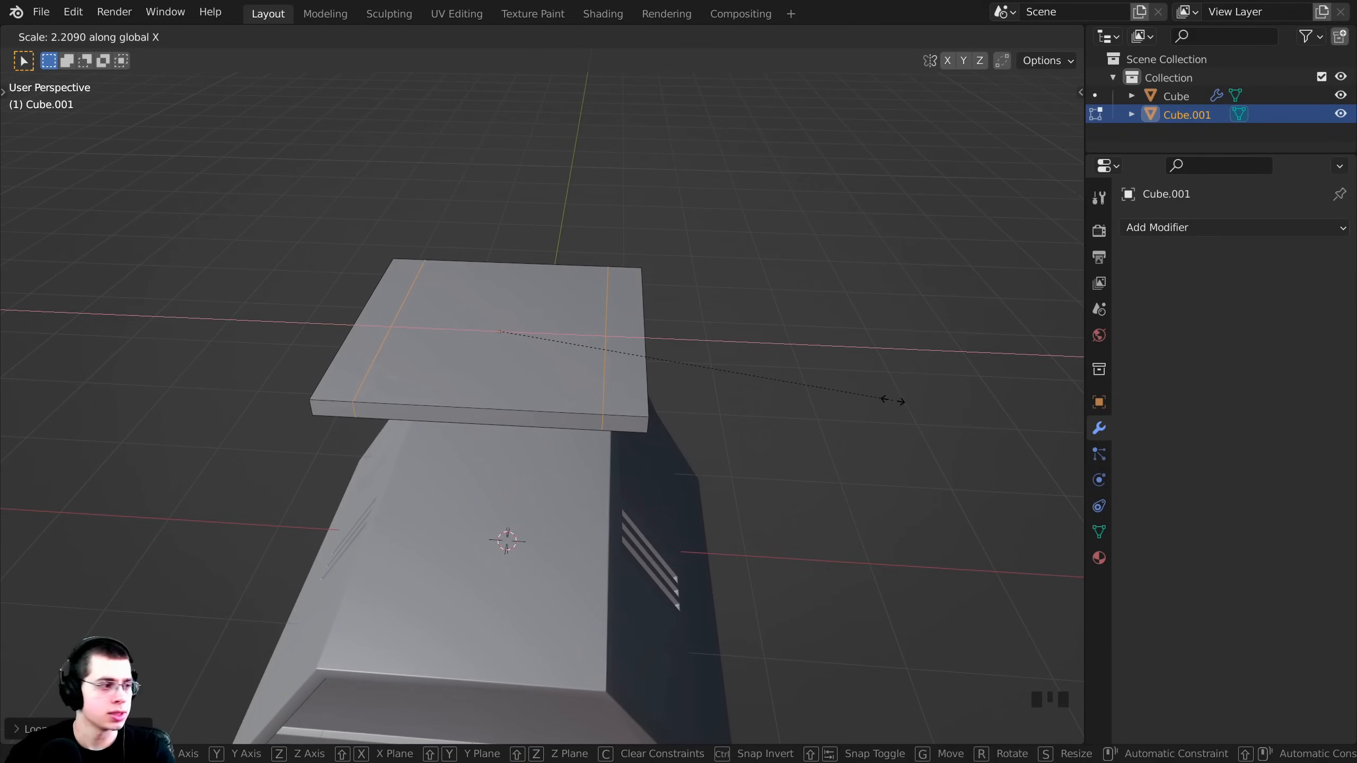
{"action": "left_click", "coordinate": [907, 403]}
Scale the two slab loops along Y by about 1.16 so that the slab's four corners are chamfered.
{"action": "middle_click_drag", "start_coordinate": [863, 298], "coordinate": [703, 339]}
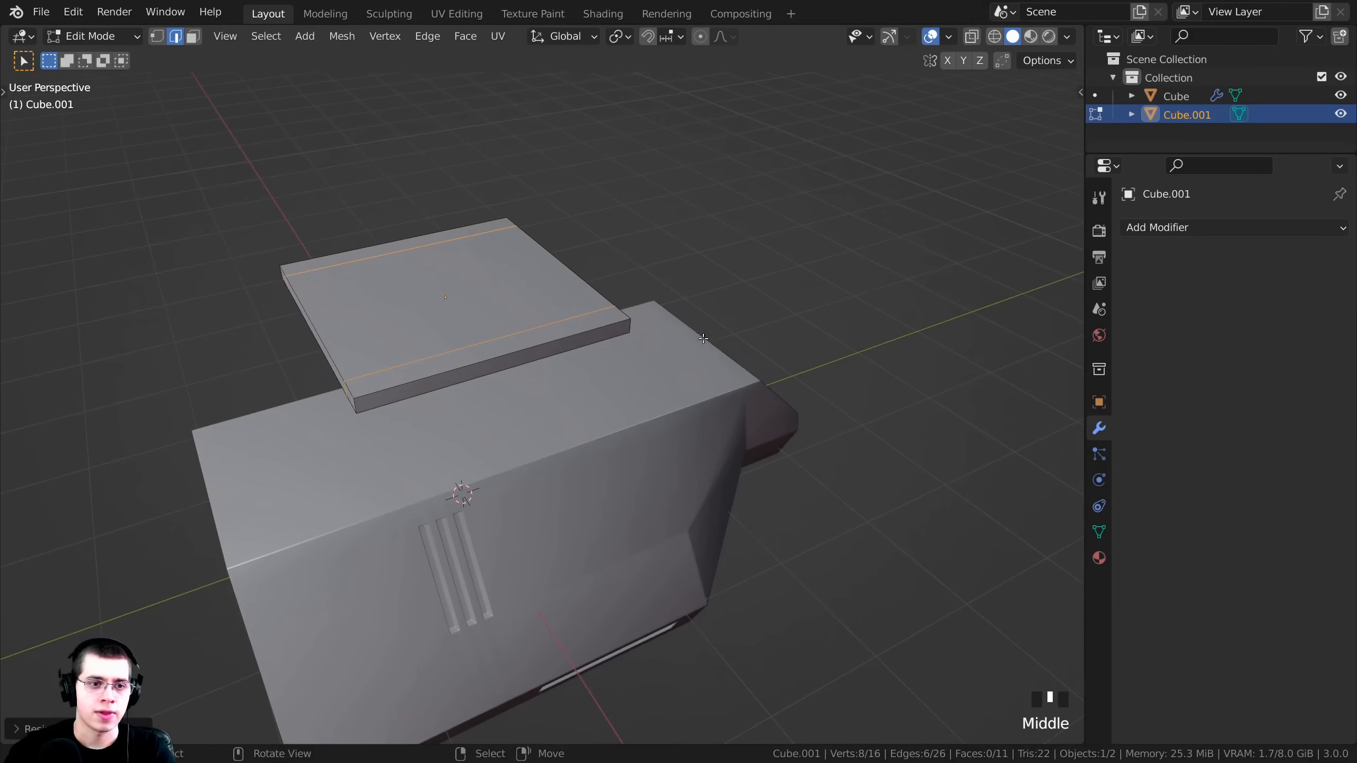
{"action": "key", "text": "s"}
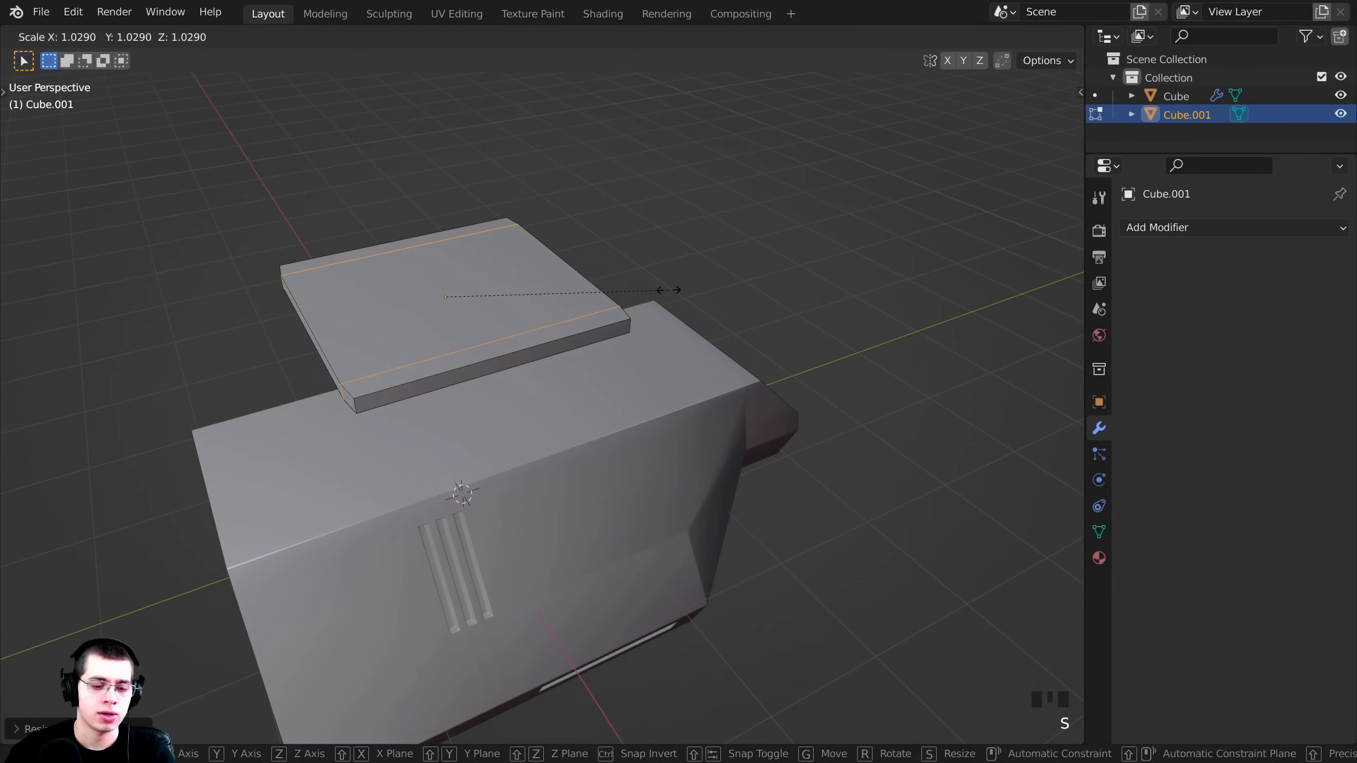
{"action": "key", "text": "x"}
{"action": "key", "text": "y"}
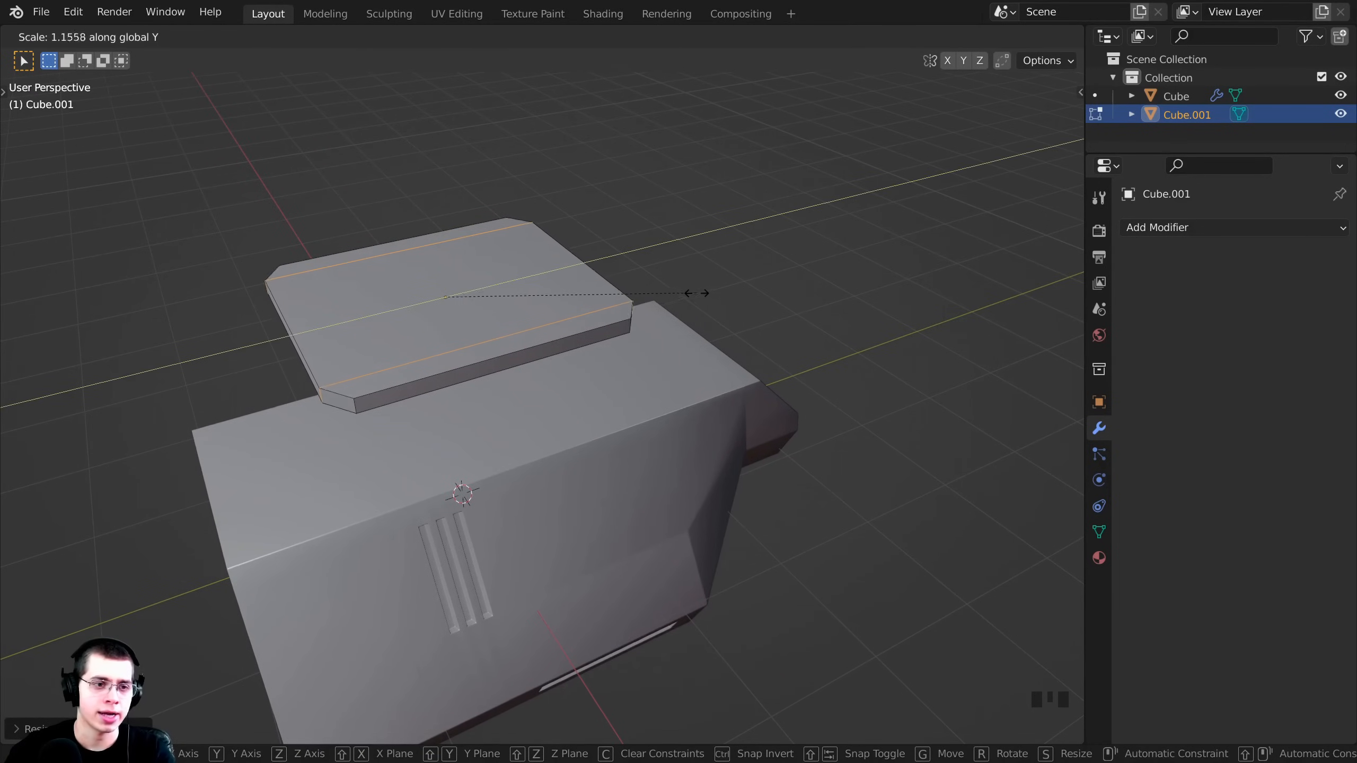
{"action": "left_click", "coordinate": [695, 293]}
Select the whole slab mesh and narrow it along X to a factor of about 0.7.
{"action": "middle_click_drag", "start_coordinate": [695, 292], "coordinate": [636, 281]}
{"action": "scroll", "coordinate": [660, 267], "scroll_direction": "down", "scroll_amount": 1}
{"action": "middle_click_drag", "start_coordinate": [817, 201], "coordinate": [722, 258]}
{"action": "key", "text": "a"}
{"action": "key", "text": "a"}
{"action": "key", "text": "a"}
{"action": "middle_click_drag", "start_coordinate": [455, 468], "coordinate": [807, 262]}
{"action": "key", "text": "s"}
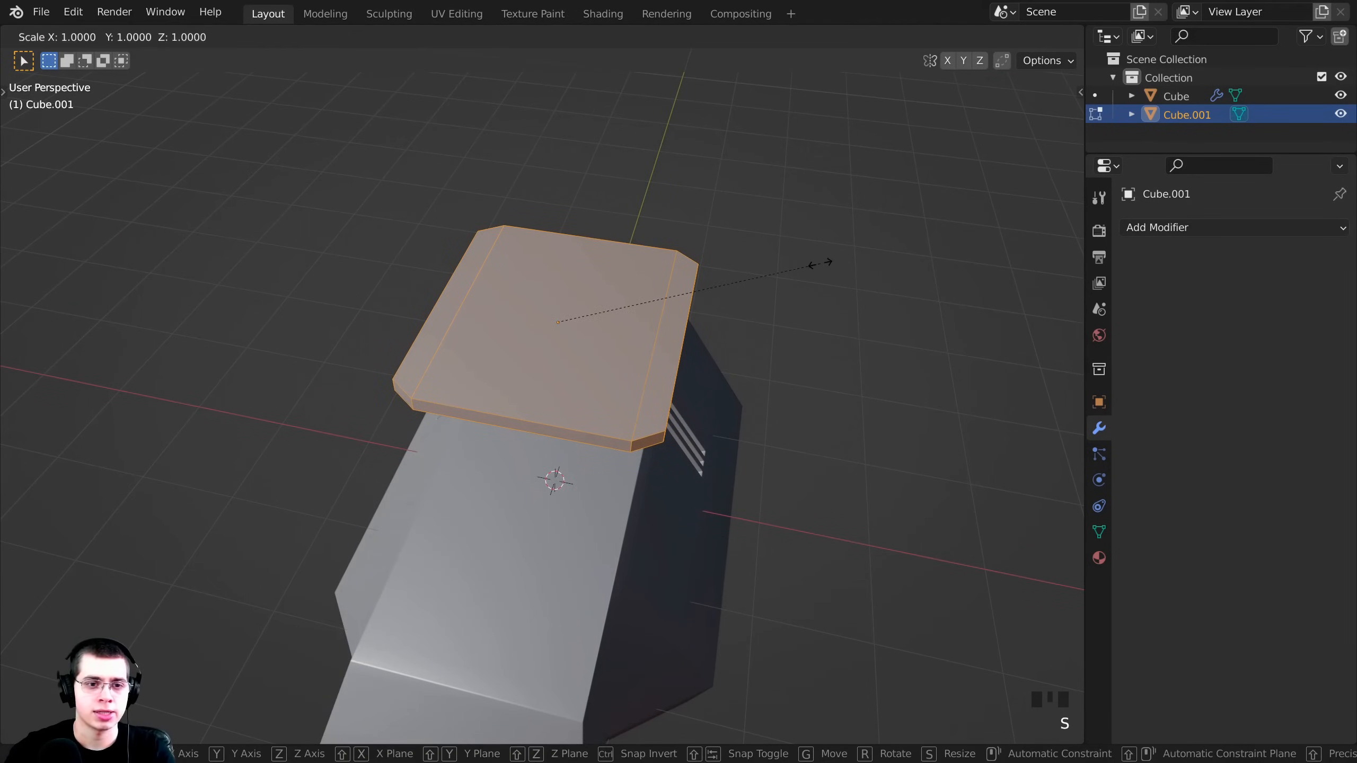
{"action": "key", "text": "x"}
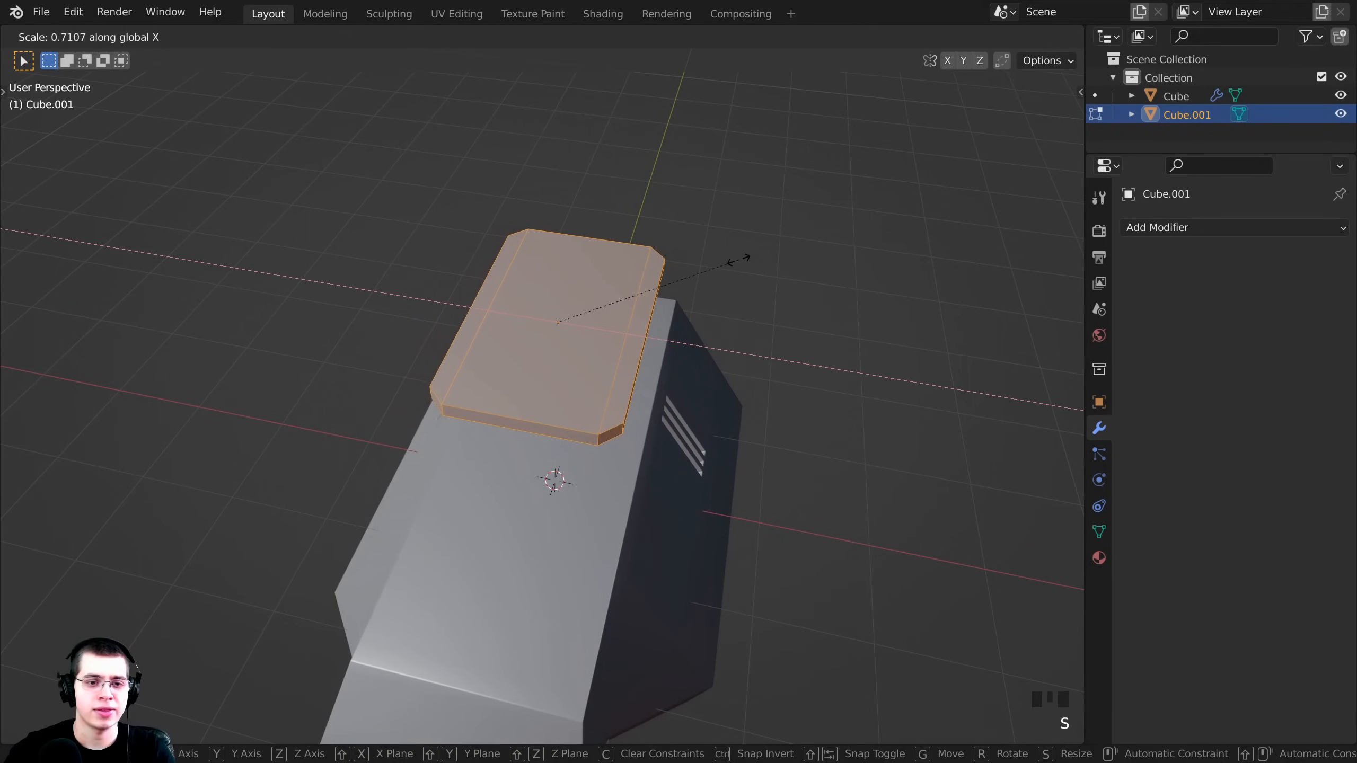
{"action": "left_click", "coordinate": [733, 258]}
Lengthen the slab slightly along Y by a factor of about 1.03 and check it in Object Mode.
{"action": "middle_click_drag", "start_coordinate": [734, 258], "coordinate": [726, 332]}
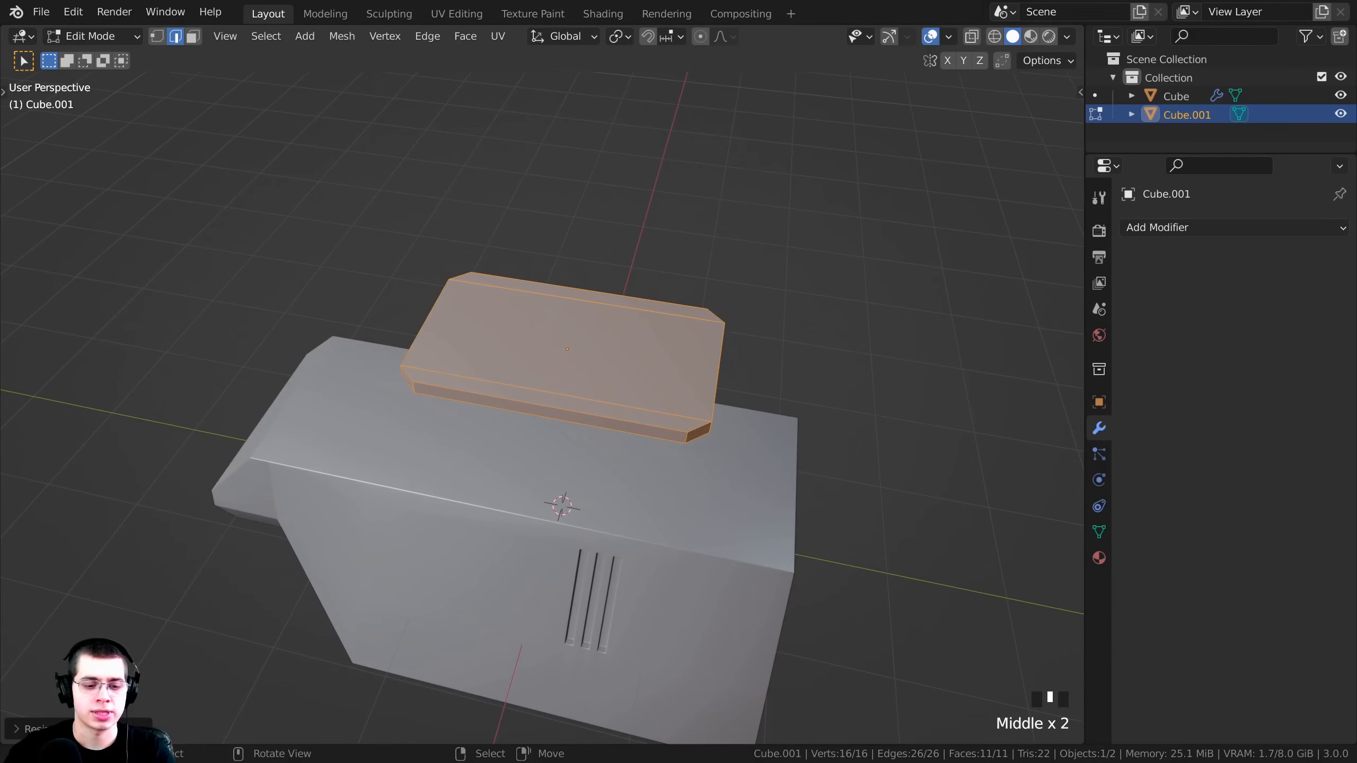
{"action": "key", "text": "s"}
{"action": "key", "text": "y"}
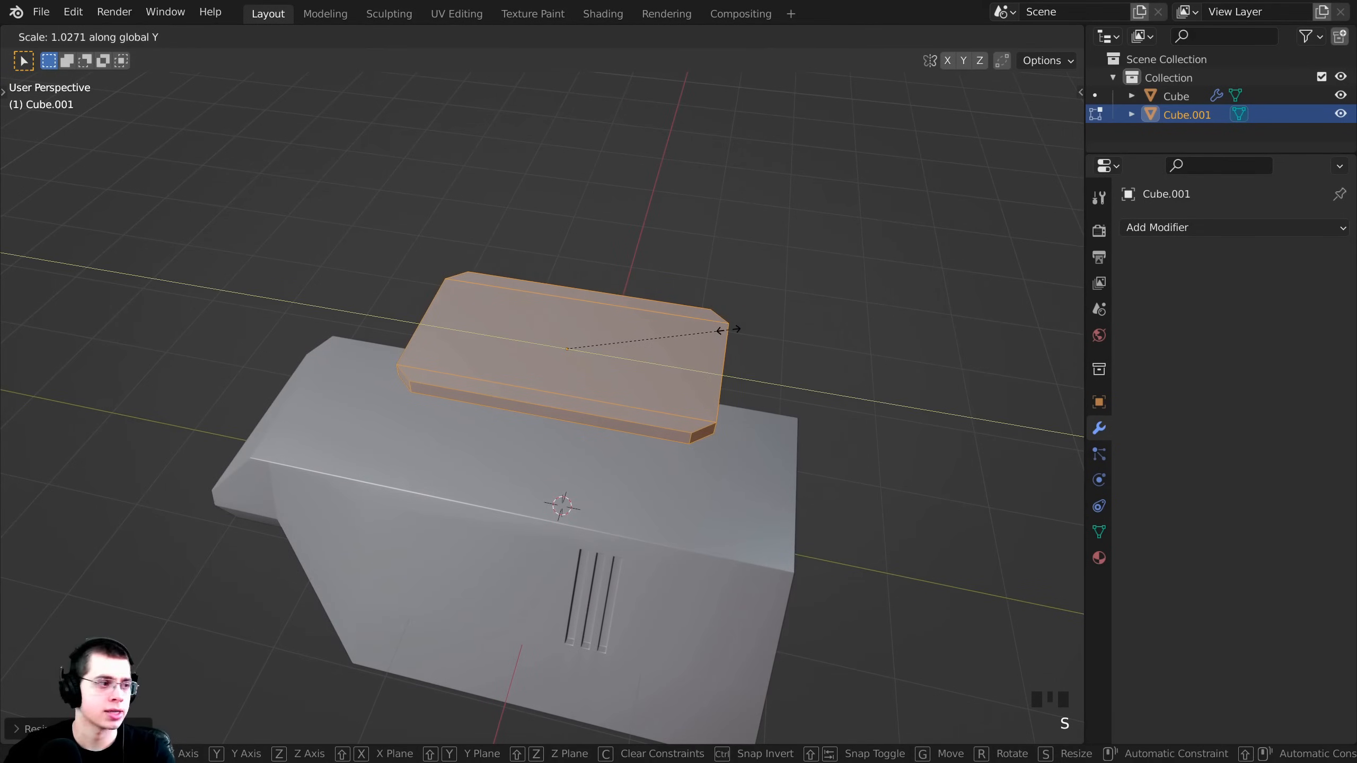
{"action": "left_click", "coordinate": [728, 329]}
{"action": "key", "text": "Tab"}
{"action": "middle_click_drag", "start_coordinate": [727, 332], "coordinate": [395, 300]}
Select the slab's two lengthwise edge loops and scale them along X by about 0.95 to widen the corner chamfers.
{"action": "key", "text": "Tab"}
{"action": "key", "text": "1"}
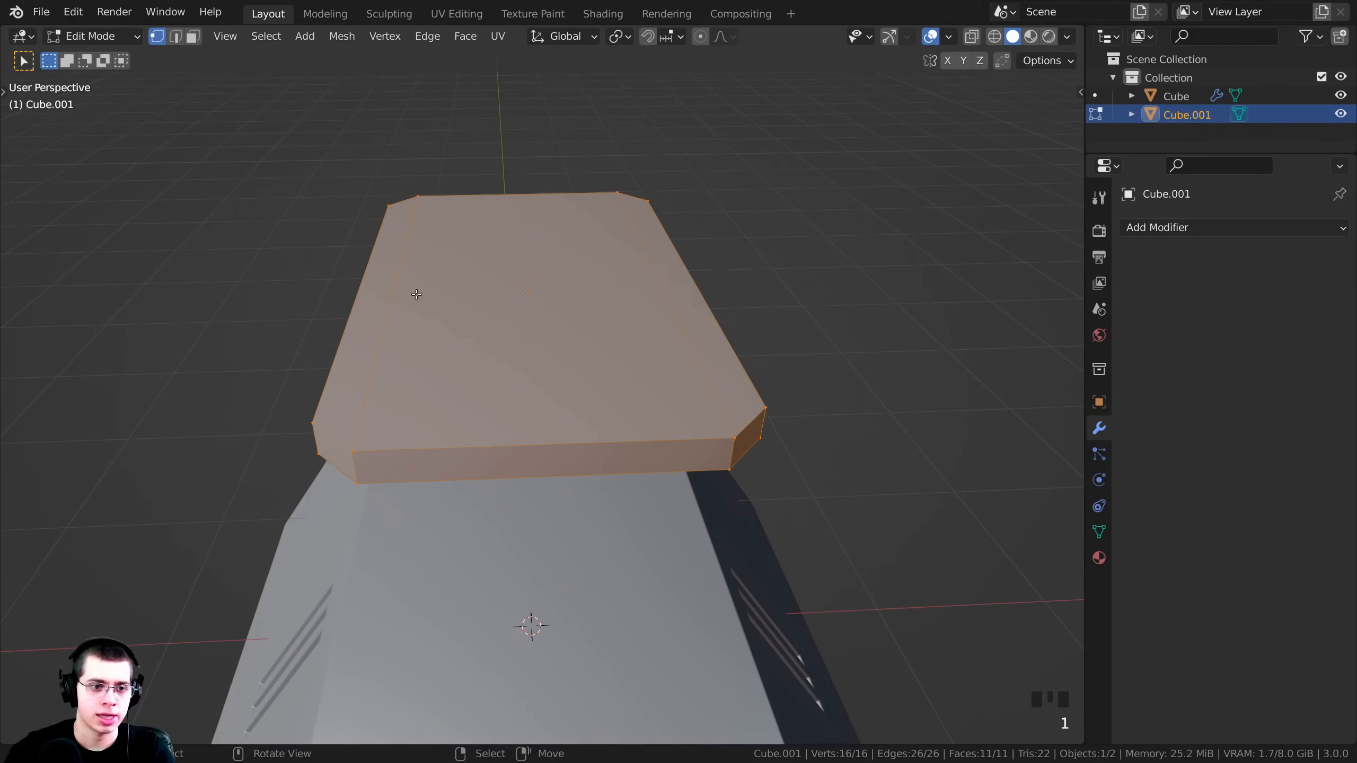
{"action": "middle_click_drag", "start_coordinate": [416, 295], "coordinate": [441, 293]}
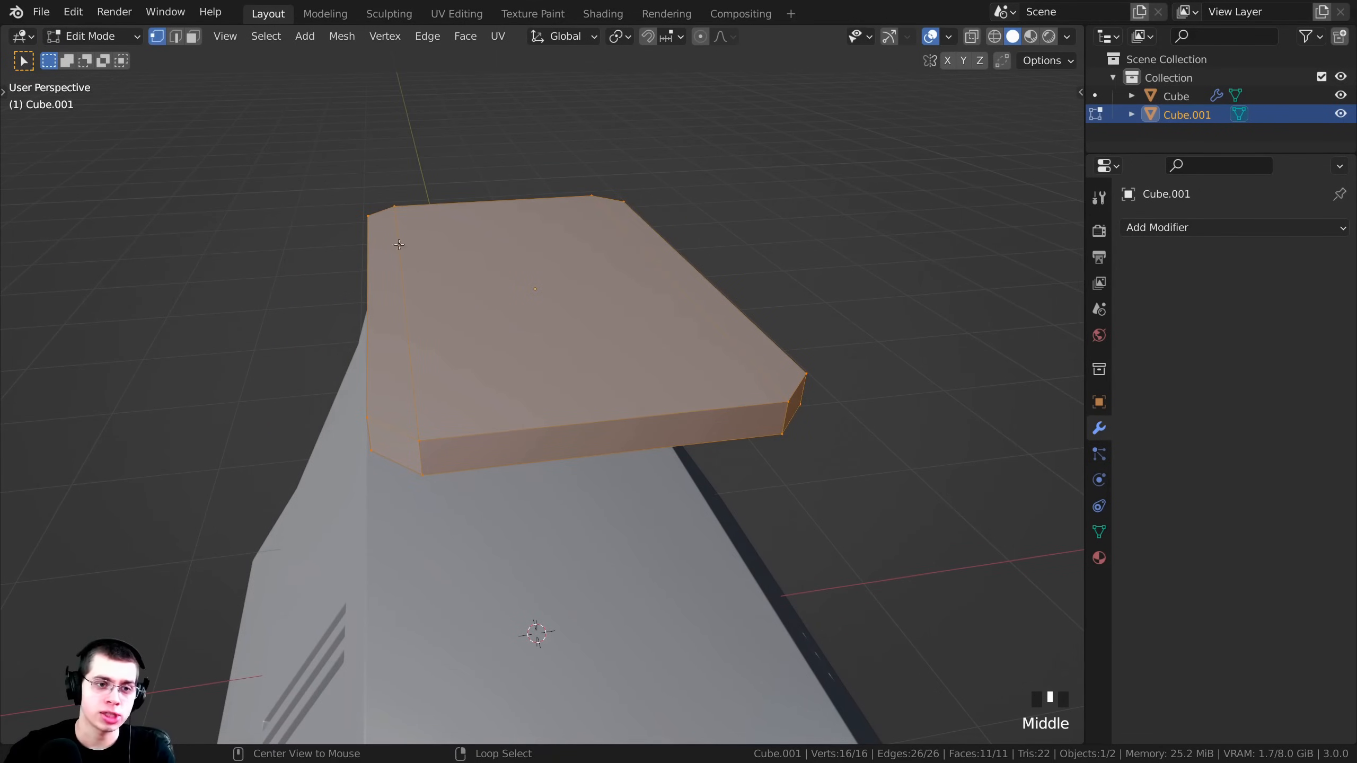
{"action": "right_click", "coordinate": [415, 351], "text": "alt"}
{"action": "middle_click_drag", "start_coordinate": [414, 467], "coordinate": [620, 364]}
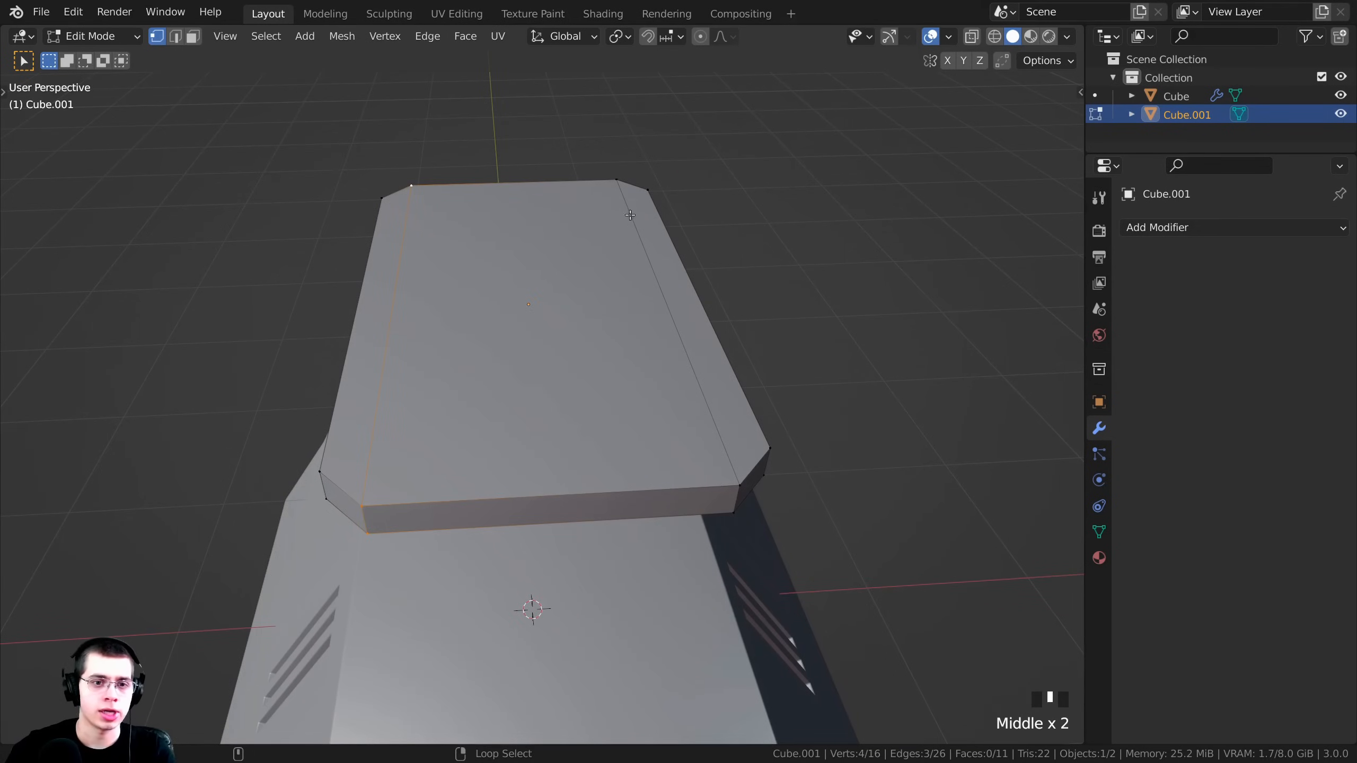
{"action": "right_click", "coordinate": [683, 351], "text": "alt+shift"}
{"action": "middle_click_drag", "start_coordinate": [683, 351], "coordinate": [799, 351]}
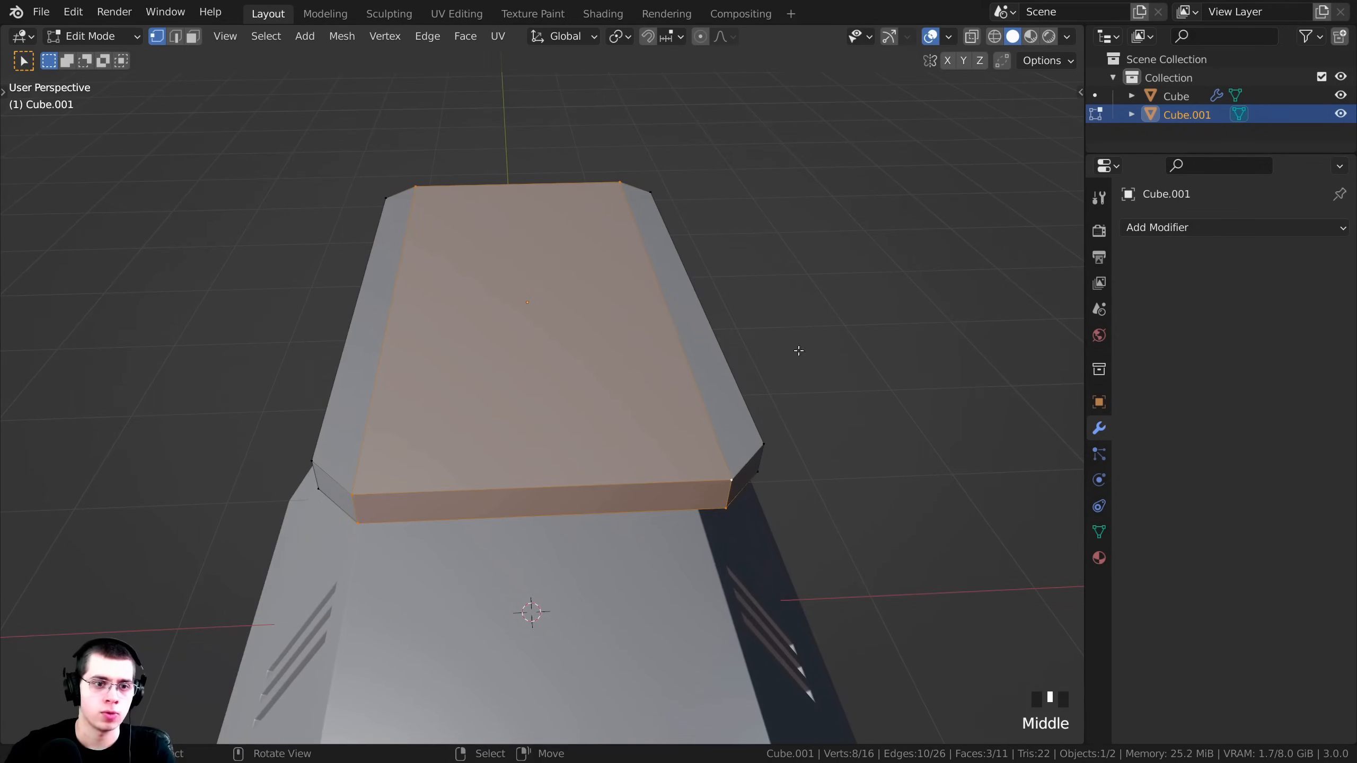
{"action": "key", "text": "s"}
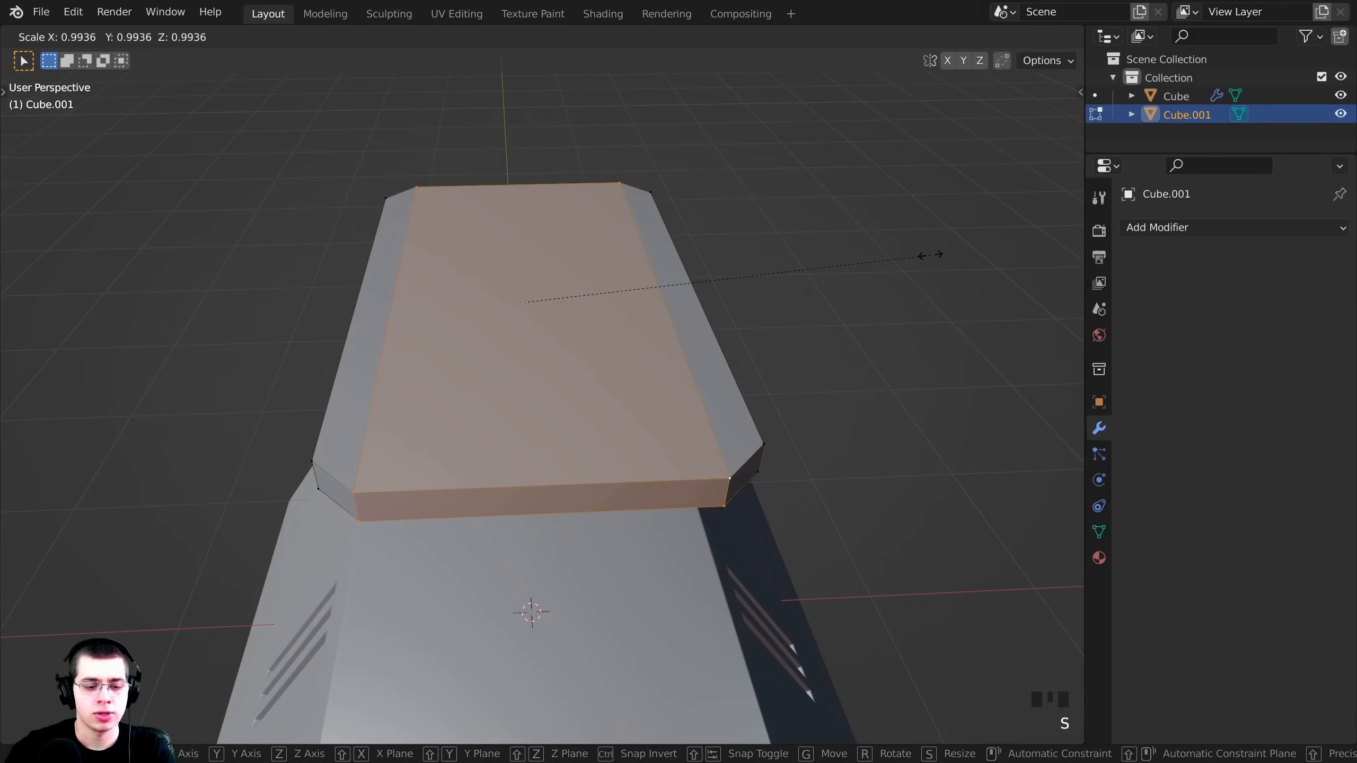
{"action": "key", "text": "x"}
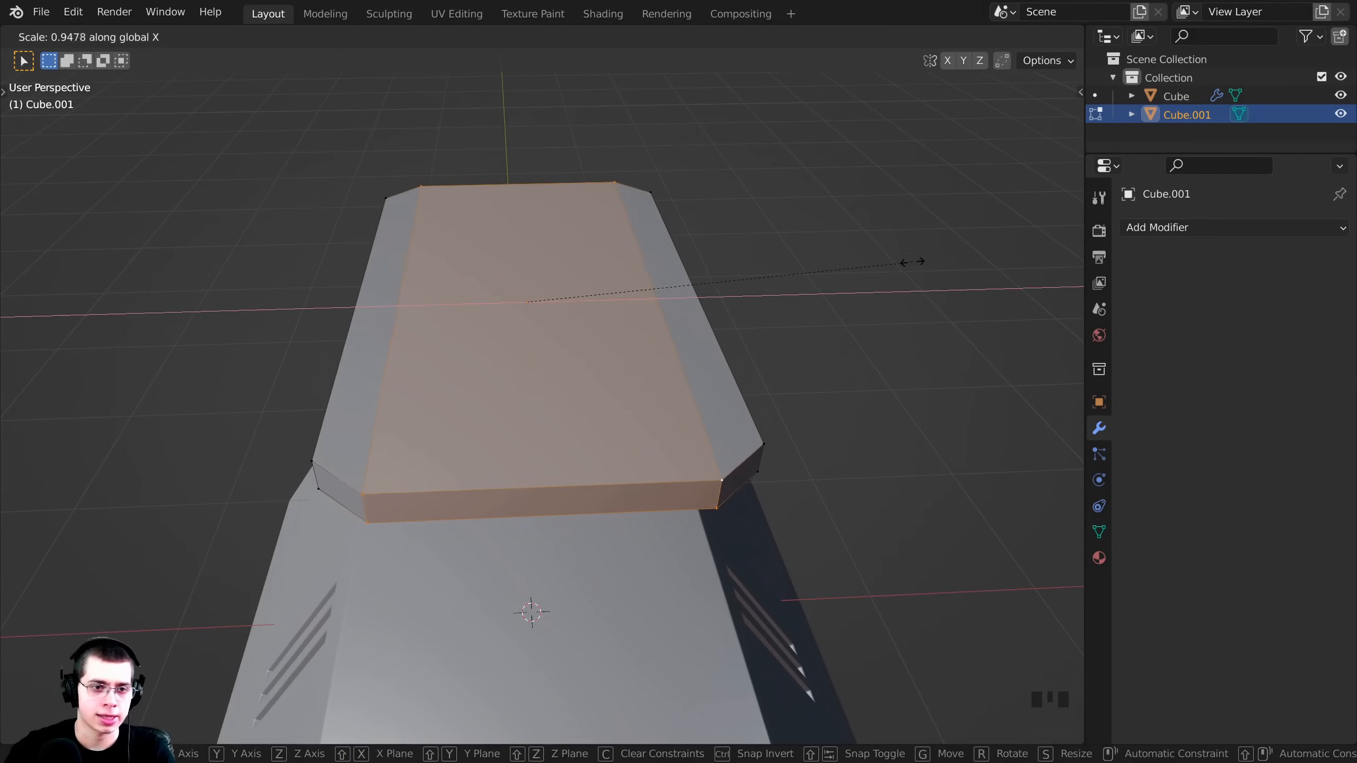
{"action": "left_click", "coordinate": [924, 273]}
{"action": "key", "text": "Tab"}
{"action": "scroll", "coordinate": [672, 406], "scroll_direction": "down", "scroll_amount": 2}
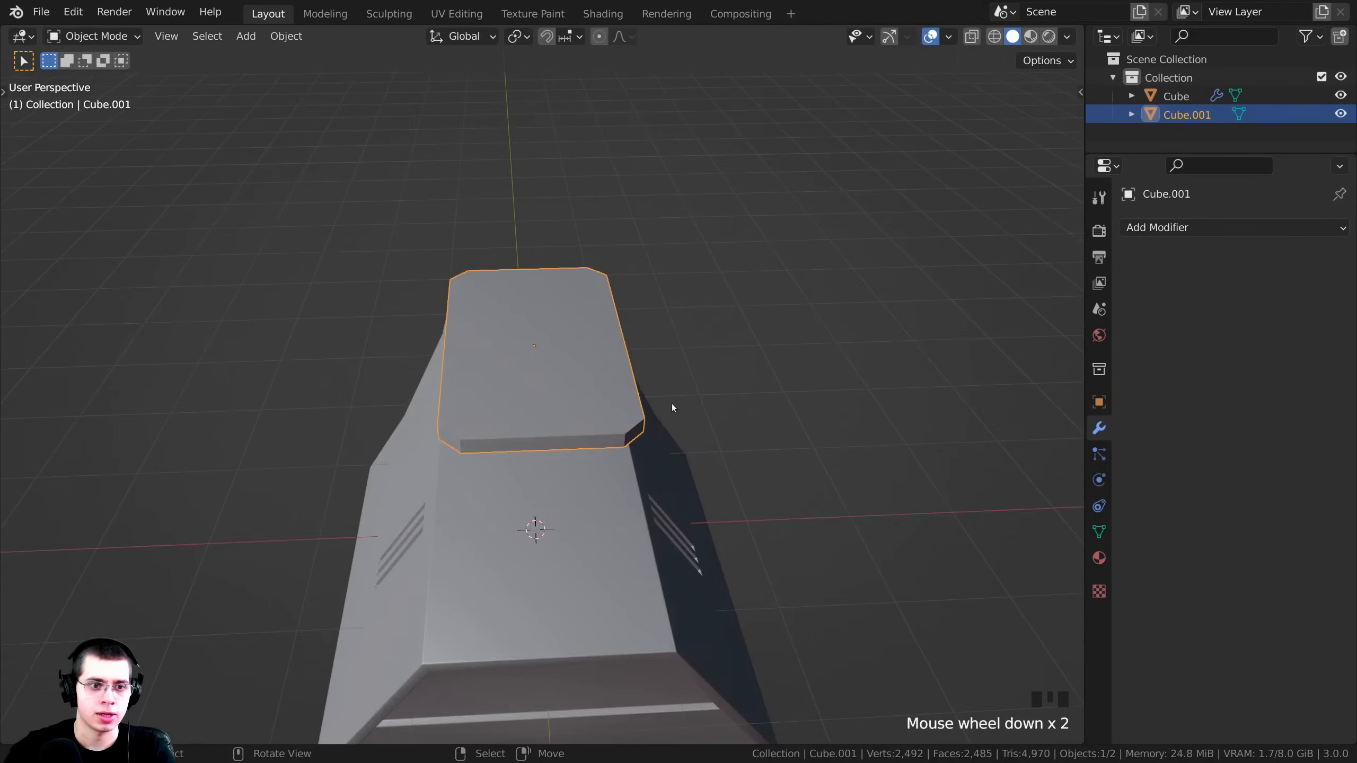
Shrink the whole slab object uniformly to well under half its size above the body.
{"action": "middle_click_drag", "start_coordinate": [673, 406], "coordinate": [728, 323]}
{"action": "scroll", "coordinate": [874, 256], "scroll_direction": "up", "scroll_amount": 3}
{"action": "key", "text": "s"}
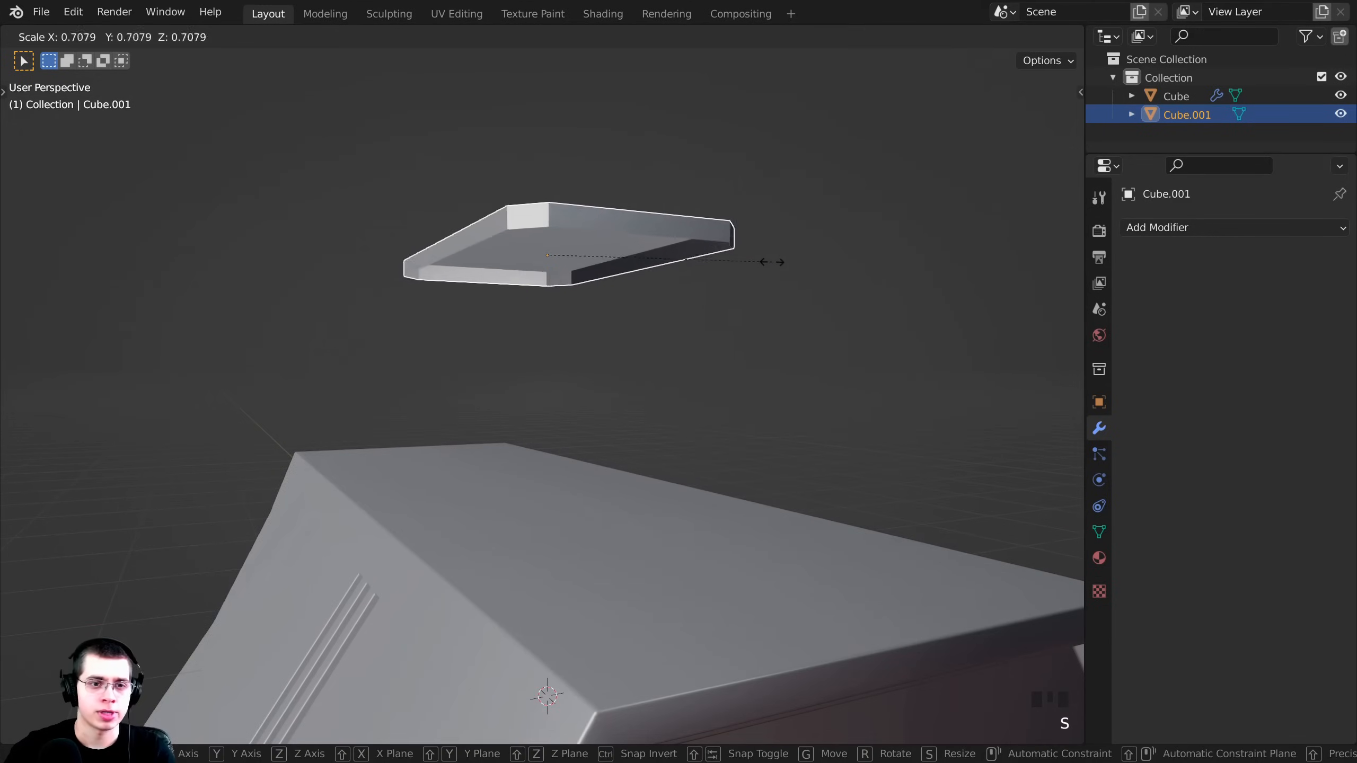
{"action": "left_click", "coordinate": [665, 267]}
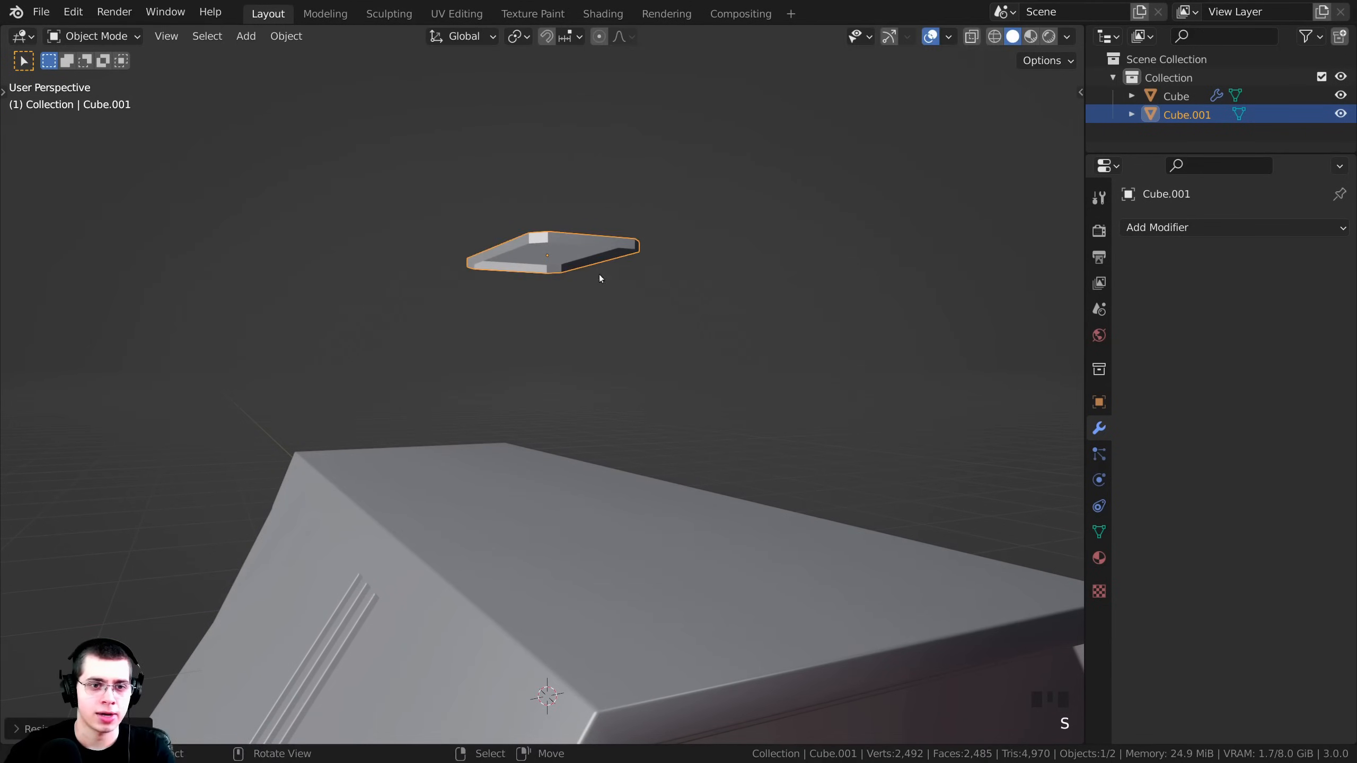
Lower the slab along Z by about 1 m so it rests slightly sunk into the body's top face.
{"action": "middle_click_drag", "start_coordinate": [600, 276], "coordinate": [676, 280]}
{"action": "key", "text": "g"}
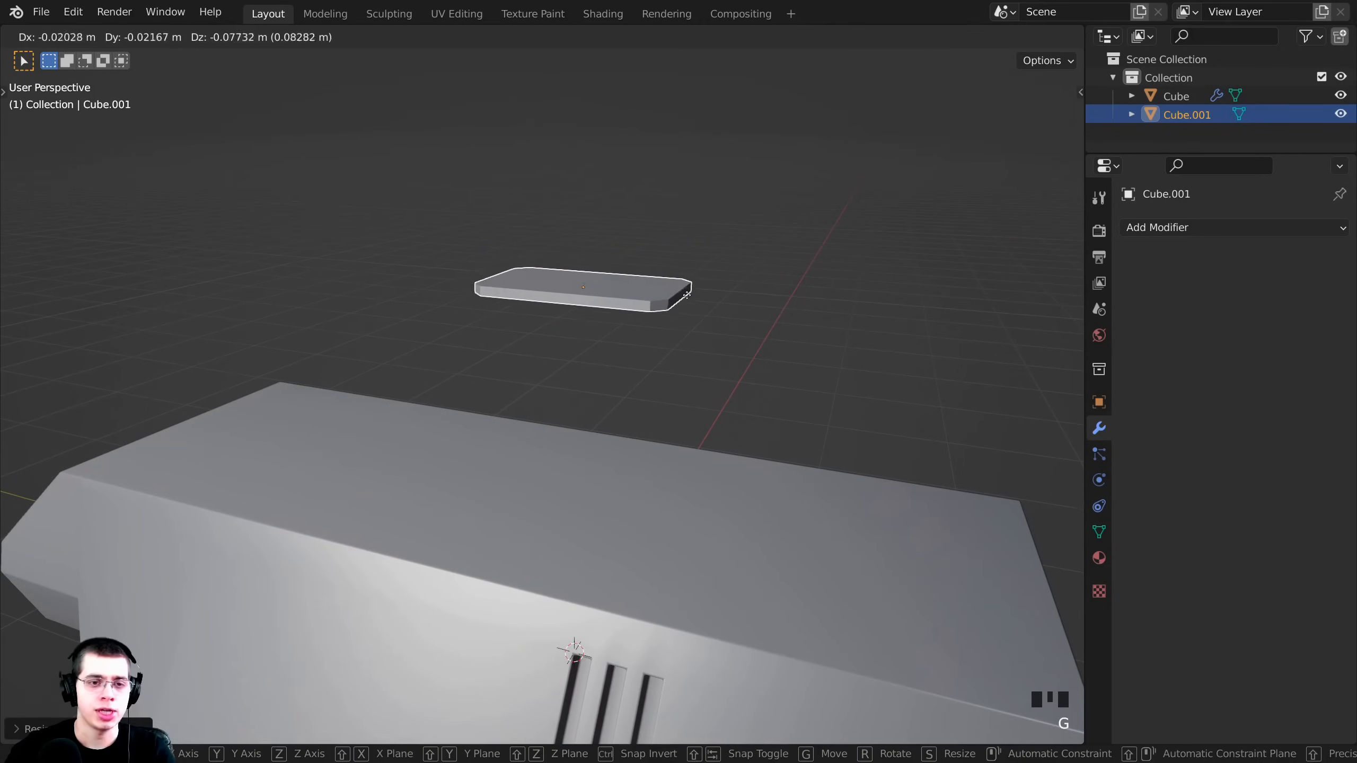
{"action": "key", "text": "z"}
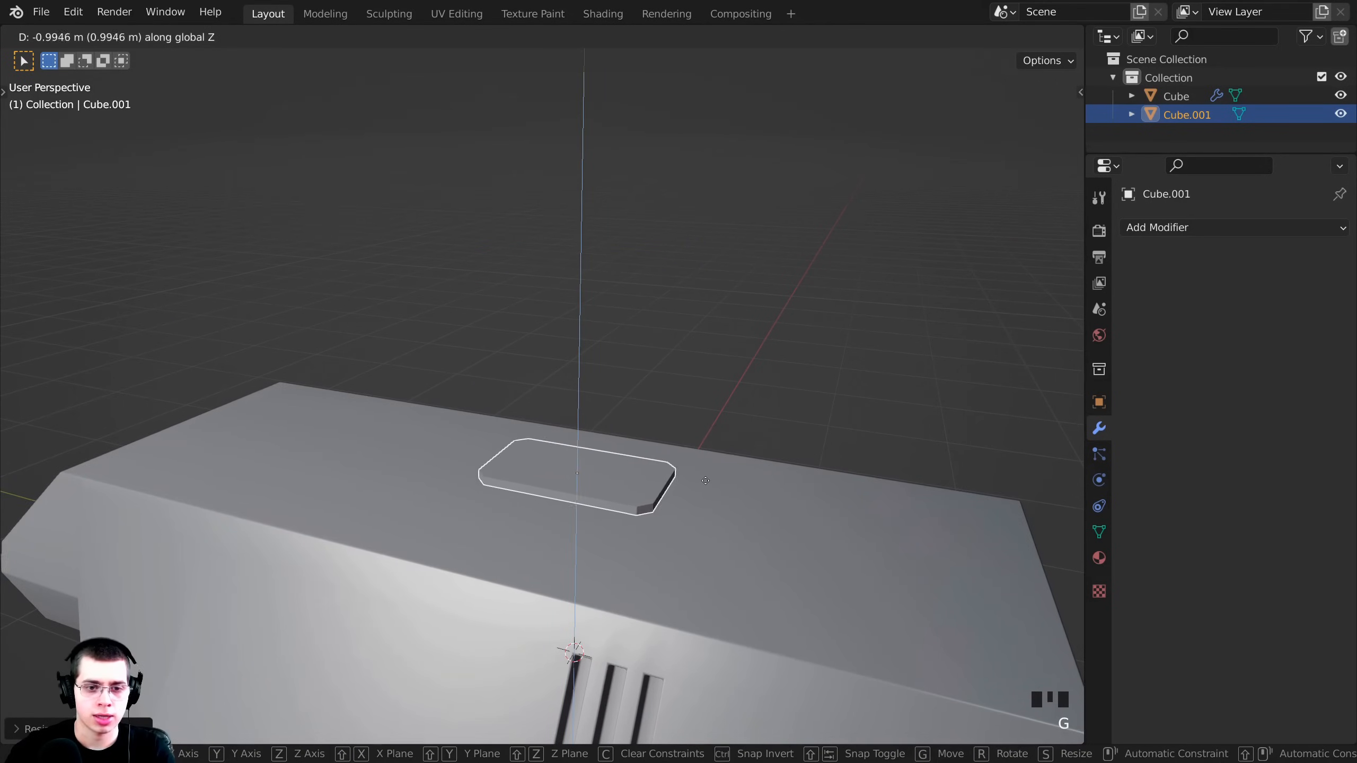
{"action": "left_click", "coordinate": [710, 490]}
{"action": "scroll", "coordinate": [732, 437], "scroll_direction": "up", "scroll_amount": 3}
{"action": "key", "text": "g"}
{"action": "key", "text": "z"}
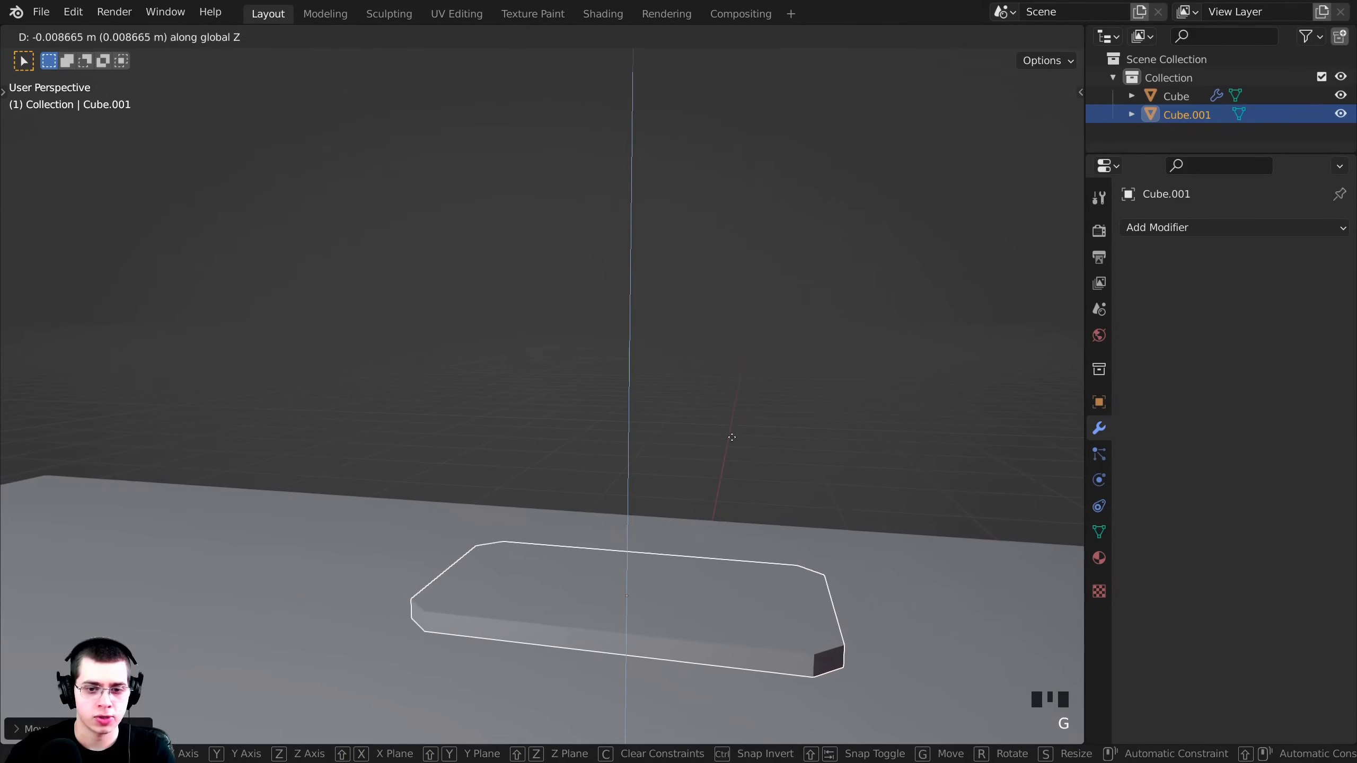
{"action": "left_click", "coordinate": [710, 478]}
Slide the slab along Y across the body's top face toward the end with the protruding nose.
{"action": "middle_click_drag", "start_coordinate": [711, 478], "coordinate": [700, 418]}
{"action": "scroll", "coordinate": [700, 419], "scroll_direction": "up", "scroll_amount": 3}
{"action": "key", "text": "g"}
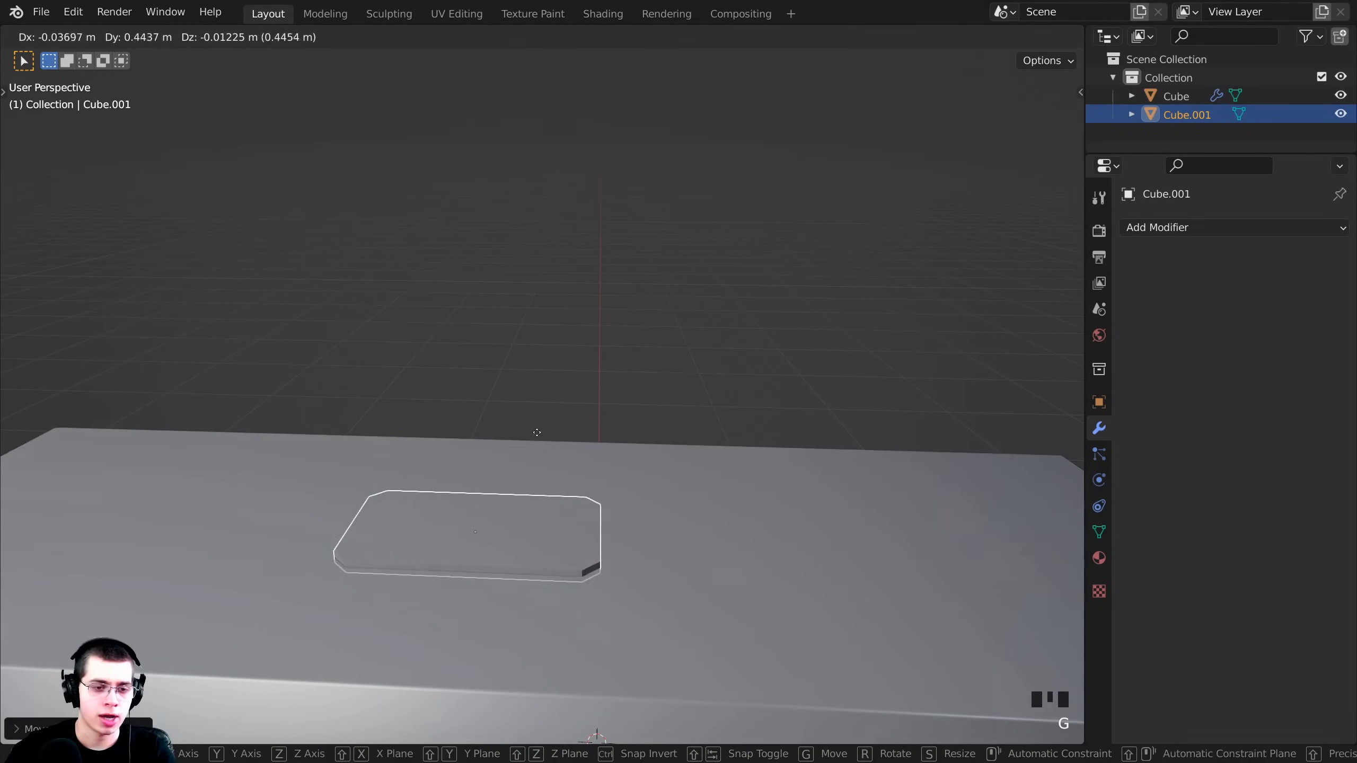
{"action": "key", "text": "y"}
{"action": "left_click", "coordinate": [365, 437]}
Shift the slab along X by about 0.38 m toward one long edge of the body's top face.
{"action": "middle_click_drag", "start_coordinate": [355, 427], "coordinate": [140, 433], "text": "shift"}
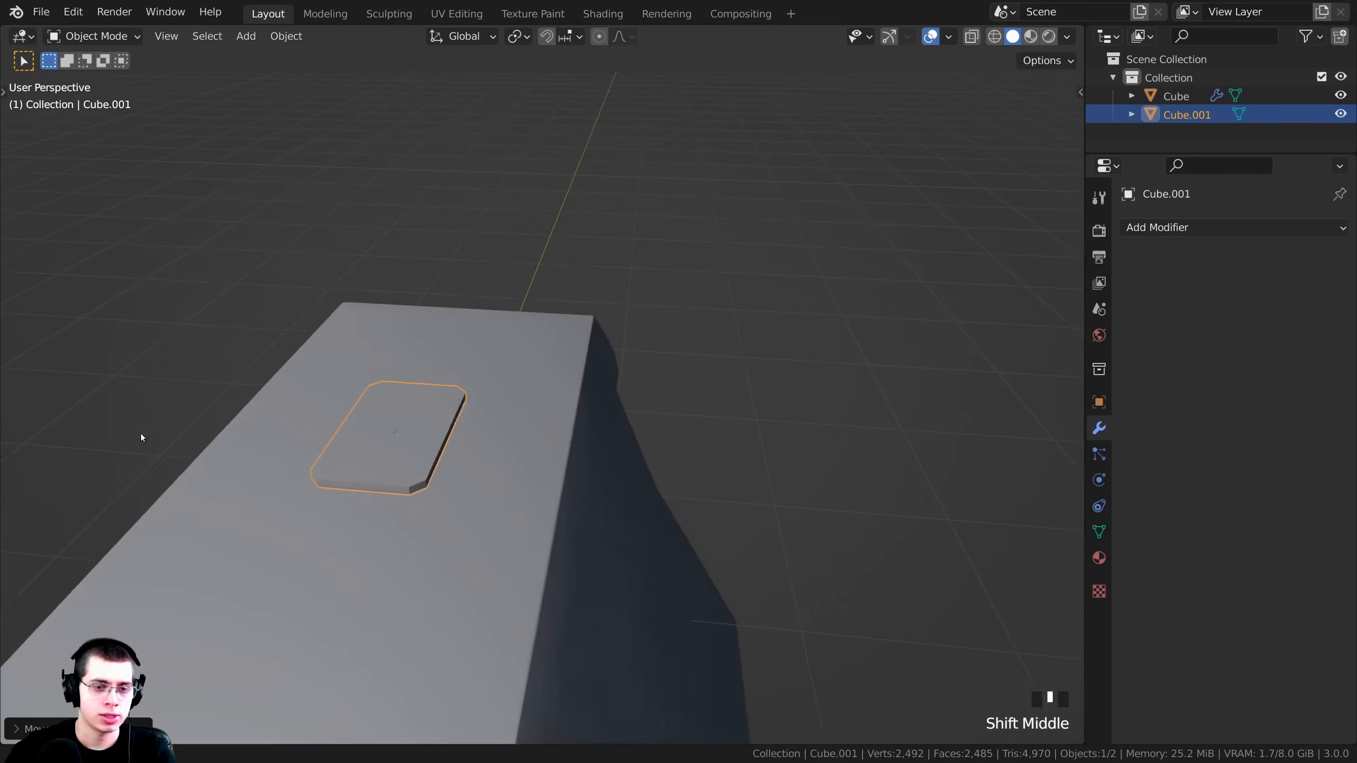
{"action": "scroll", "coordinate": [366, 383], "scroll_direction": "up", "scroll_amount": 2}
{"action": "key", "text": "g"}
{"action": "key", "text": "x"}
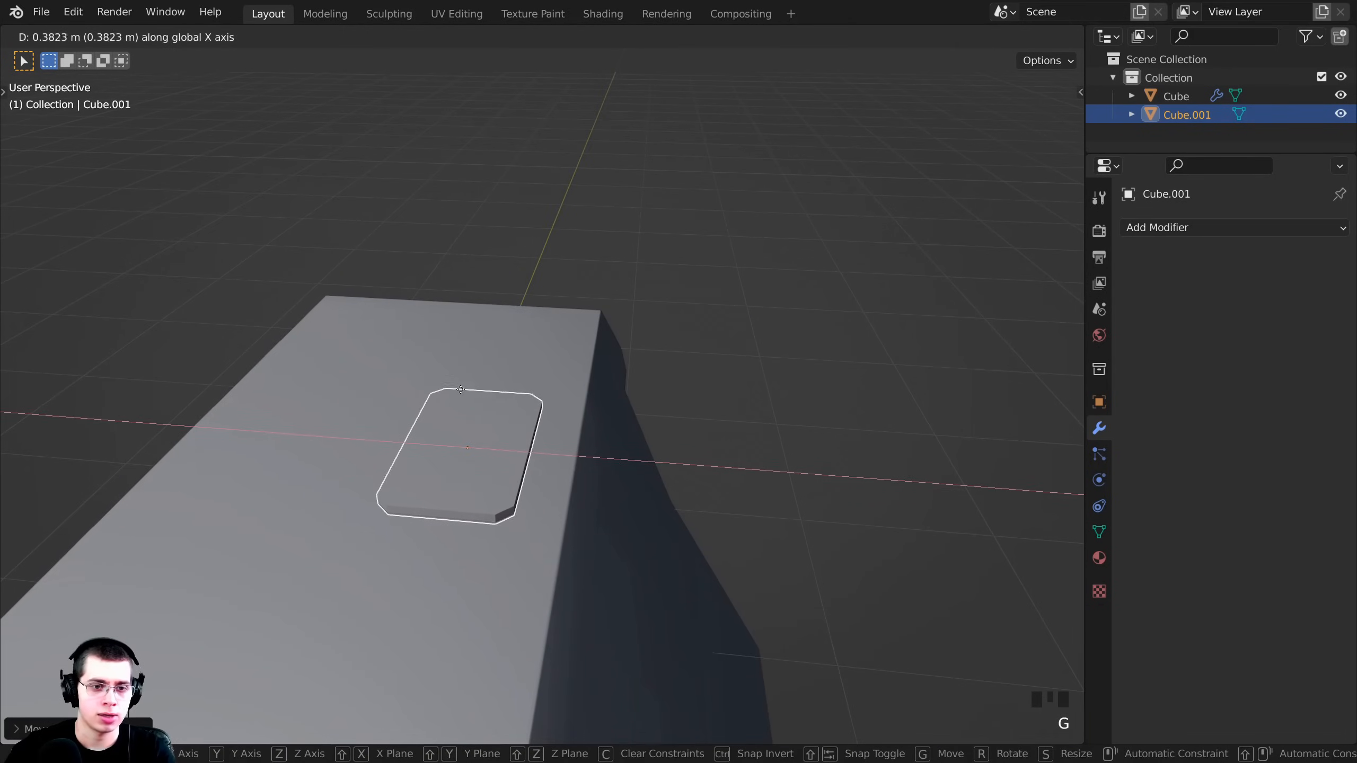
{"action": "left_click", "coordinate": [447, 389]}
Enlarge the slab uniformly by roughly a third on the body's top face.
{"action": "middle_click_drag", "start_coordinate": [671, 387], "coordinate": [753, 307]}
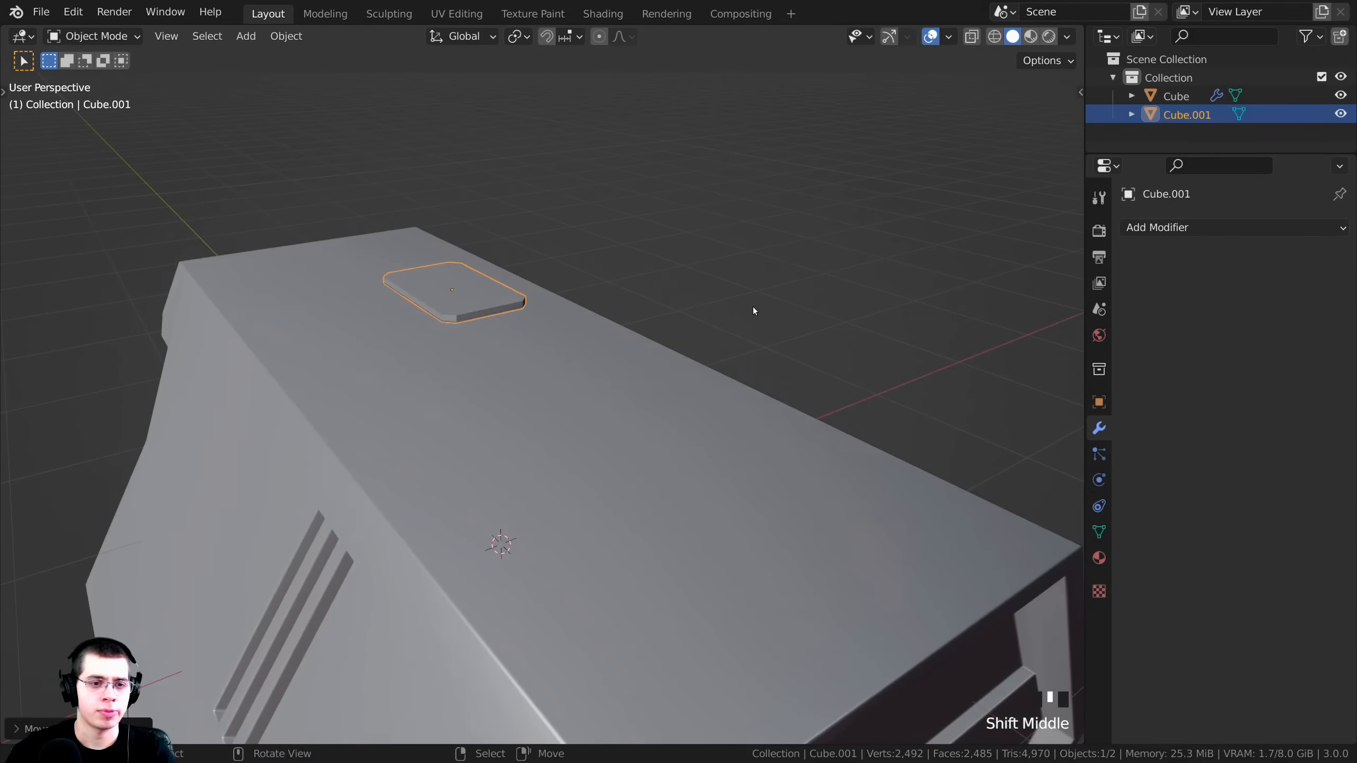
{"action": "key", "text": "s"}
{"action": "left_click", "coordinate": [865, 316]}
{"action": "scroll", "coordinate": [715, 386], "scroll_direction": "down", "scroll_amount": 5}
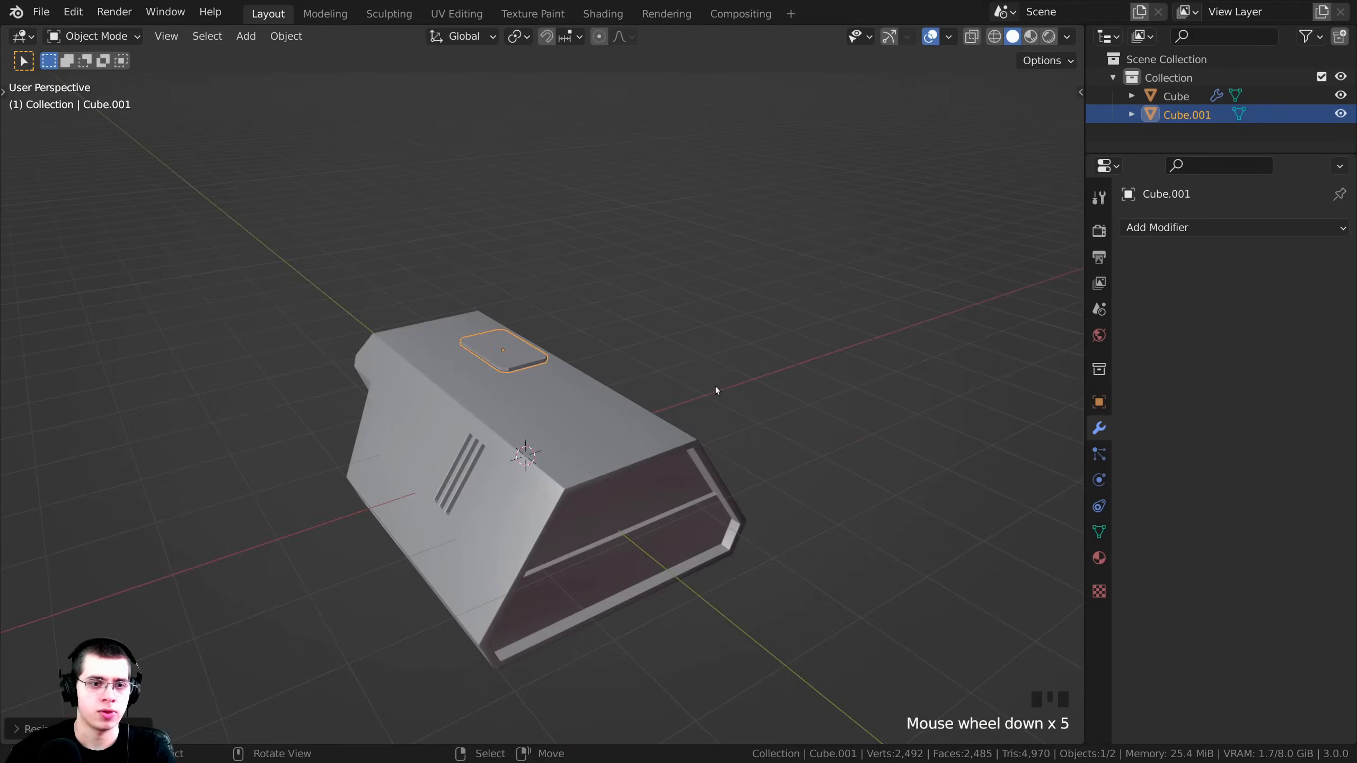
Move the slab about 0.1 m along negative Y, away from the nose end, and deselect it.
{"action": "middle_click_drag", "start_coordinate": [714, 386], "coordinate": [657, 357]}
{"action": "scroll", "coordinate": [798, 364], "scroll_direction": "up", "scroll_amount": 5}
{"action": "key", "text": "g"}
{"action": "key", "text": "y"}
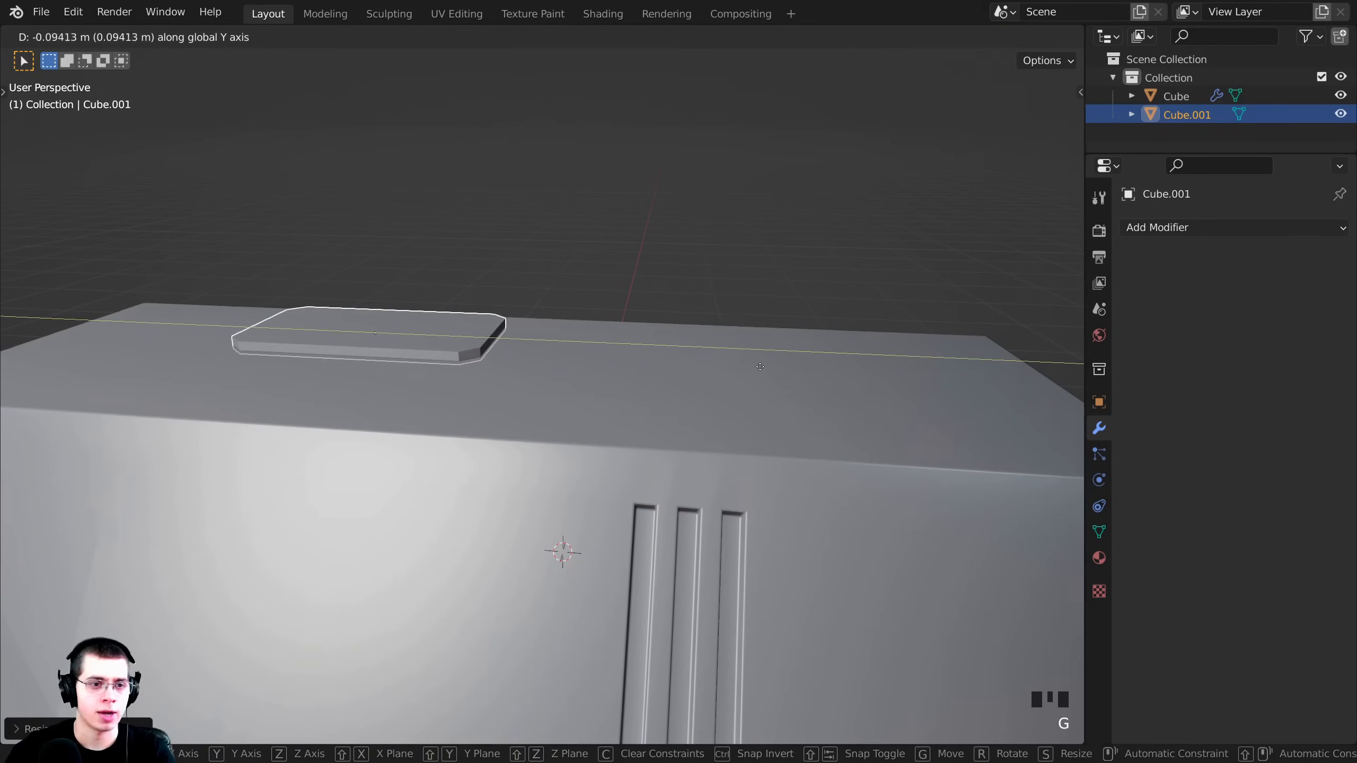
{"action": "left_click", "coordinate": [790, 369]}
{"action": "scroll", "coordinate": [812, 401], "scroll_direction": "down", "scroll_amount": 6}
{"action": "left_click", "coordinate": [819, 410]}
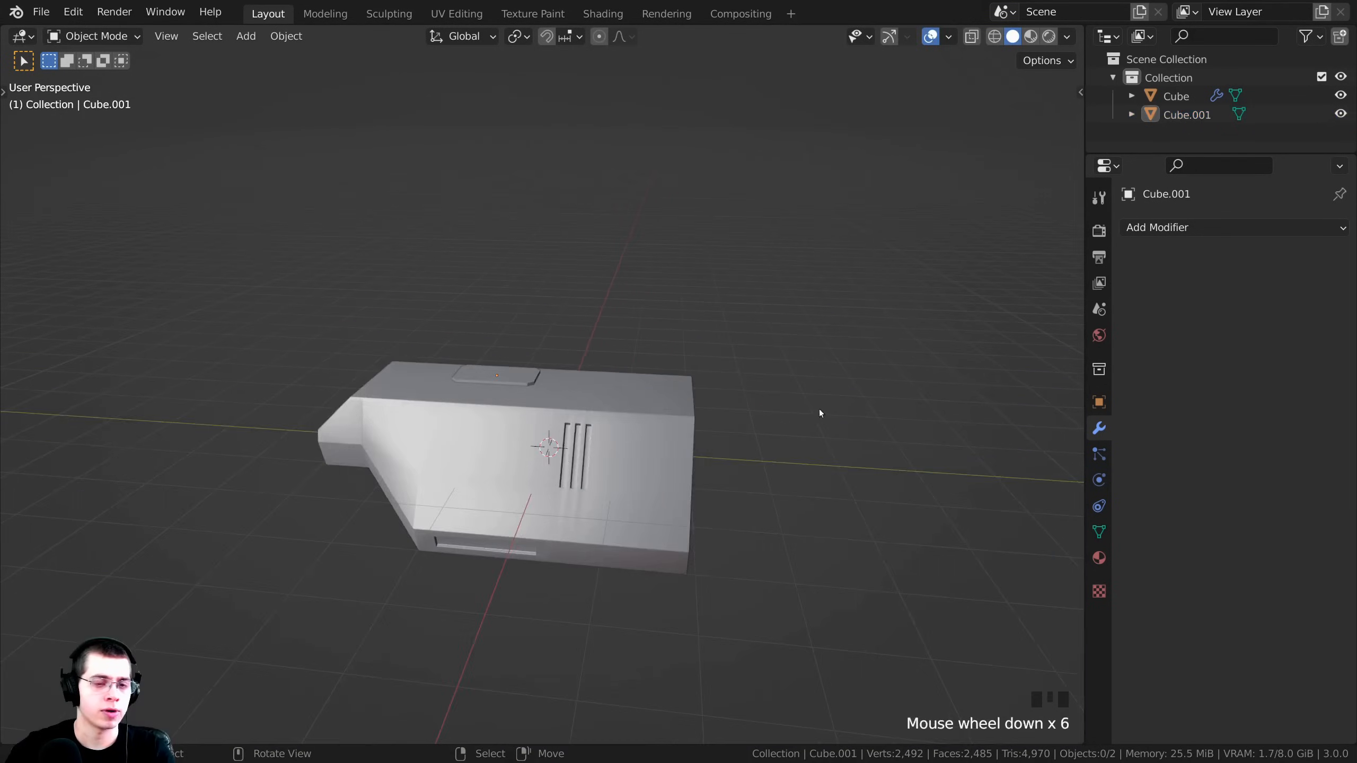
Reselect the slab on the body's top and open the choice of modifiers to add to it.
{"action": "middle_click_drag", "start_coordinate": [819, 410], "coordinate": [662, 391]}
{"action": "scroll", "coordinate": [714, 397], "scroll_direction": "up", "scroll_amount": 3}
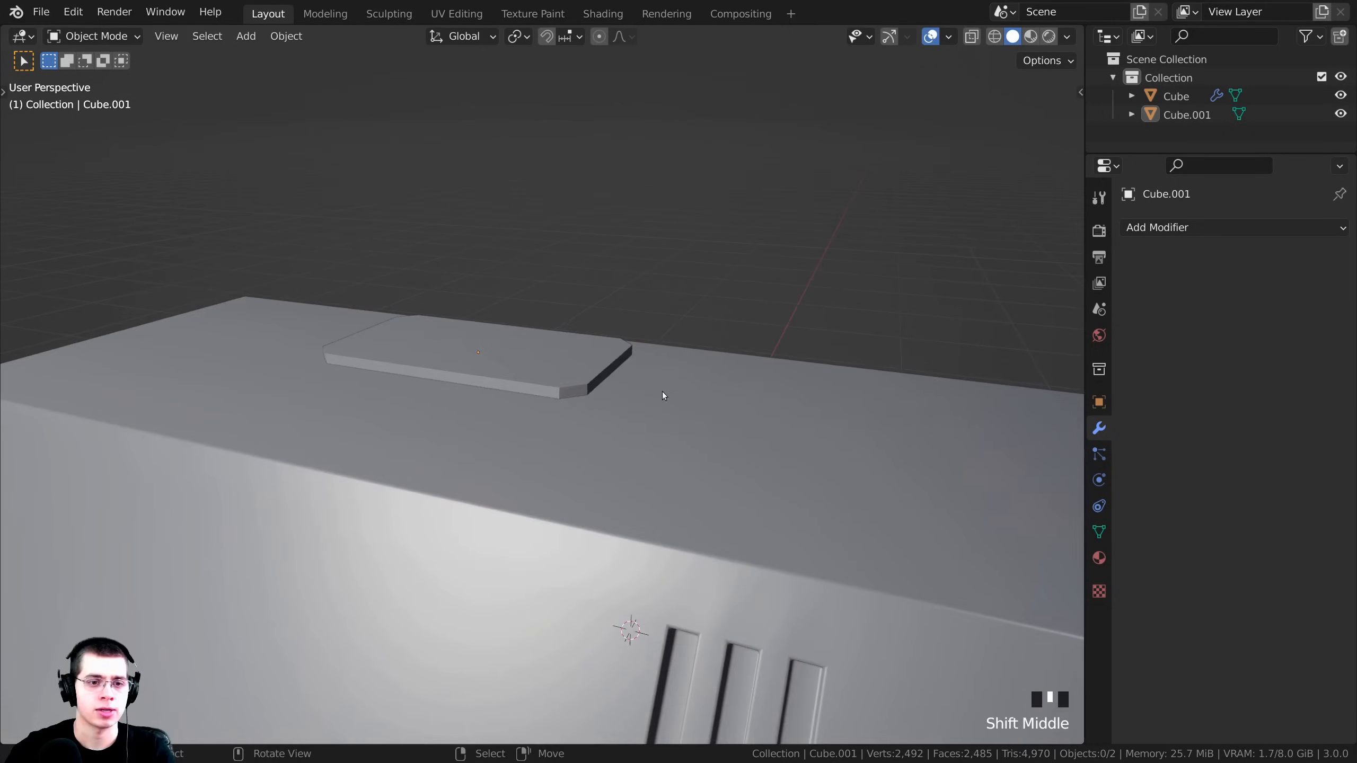
{"action": "scroll", "coordinate": [662, 392], "scroll_direction": "up", "scroll_amount": 7}
{"action": "right_click", "coordinate": [642, 356]}
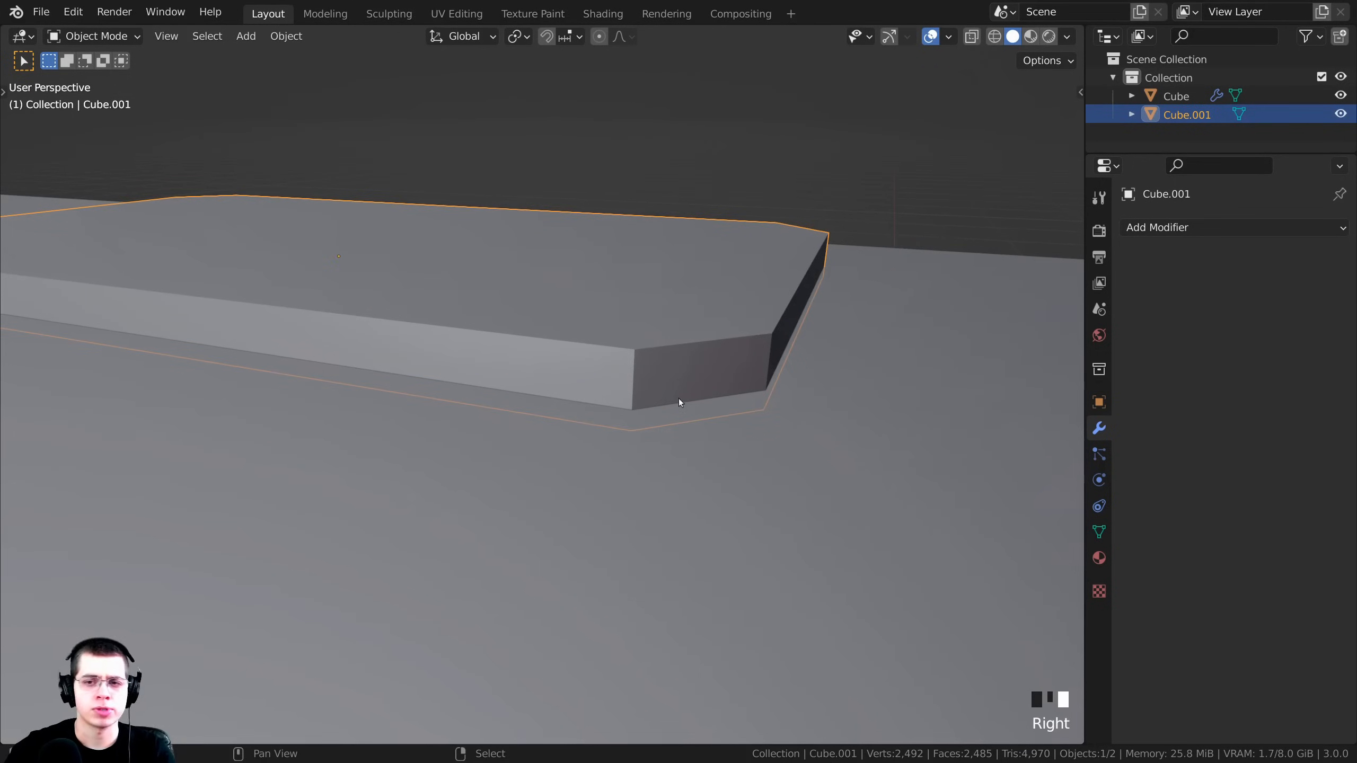
{"action": "left_click", "coordinate": [1167, 228]}
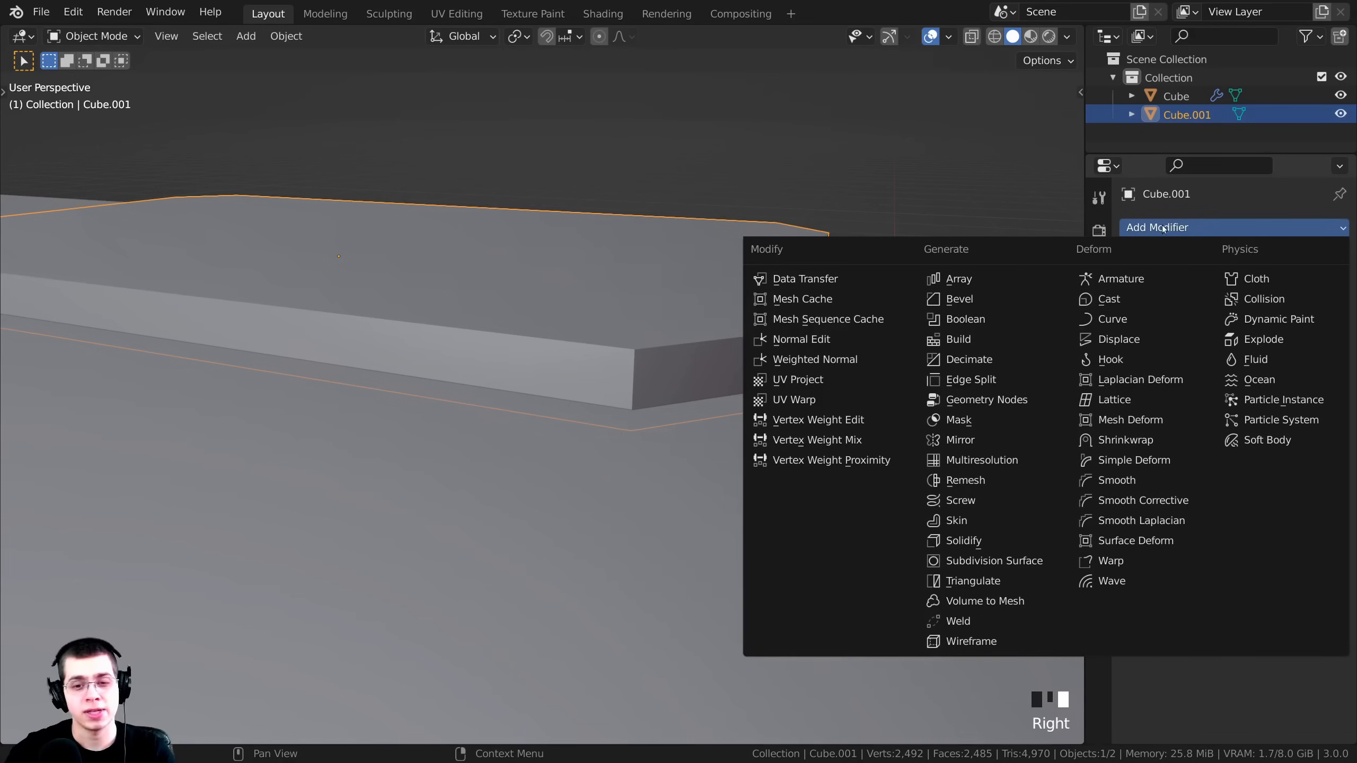
Add a Bevel modifier with 4 segments to the raised plate on top of the hull.
{"action": "left_click", "coordinate": [959, 299]}
{"action": "scroll", "coordinate": [768, 474], "scroll_direction": "up", "scroll_amount": 2}
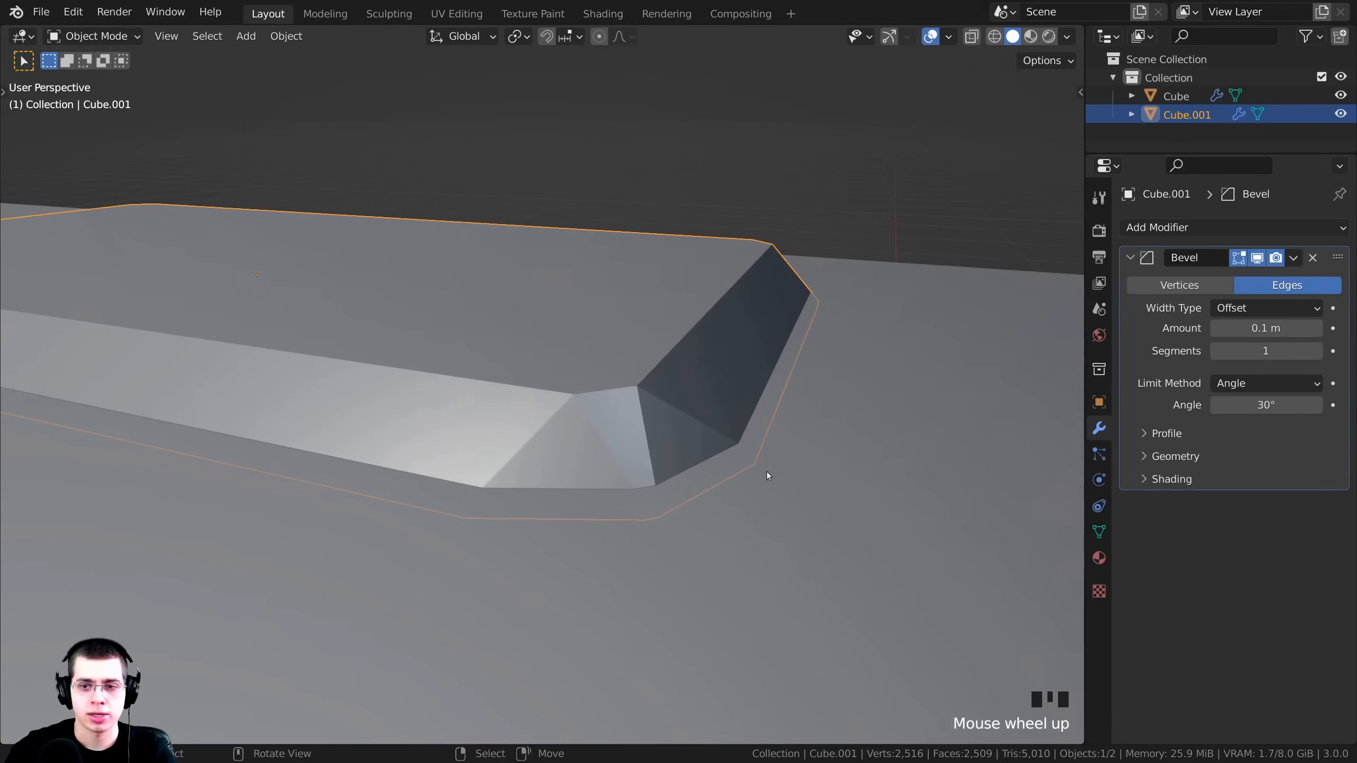
{"action": "left_click", "coordinate": [1323, 351]}
{"action": "left_click", "coordinate": [1323, 351]}
{"action": "left_click", "coordinate": [1323, 352]}
{"action": "left_click", "coordinate": [1323, 352]}
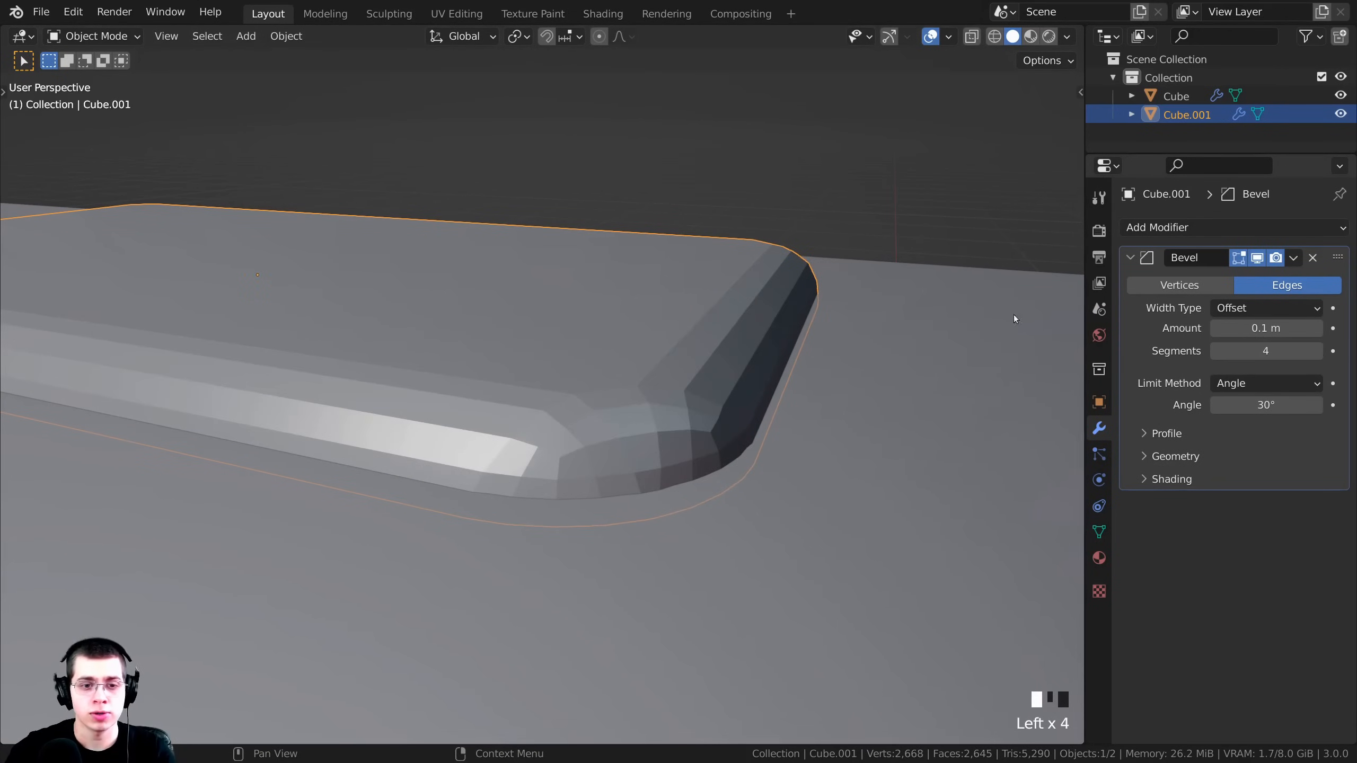
Apply smooth shading to the bevelled plate.
{"action": "scroll", "coordinate": [624, 445], "scroll_direction": "down", "scroll_amount": 1}
{"action": "middle_click_drag", "start_coordinate": [619, 406], "coordinate": [613, 333]}
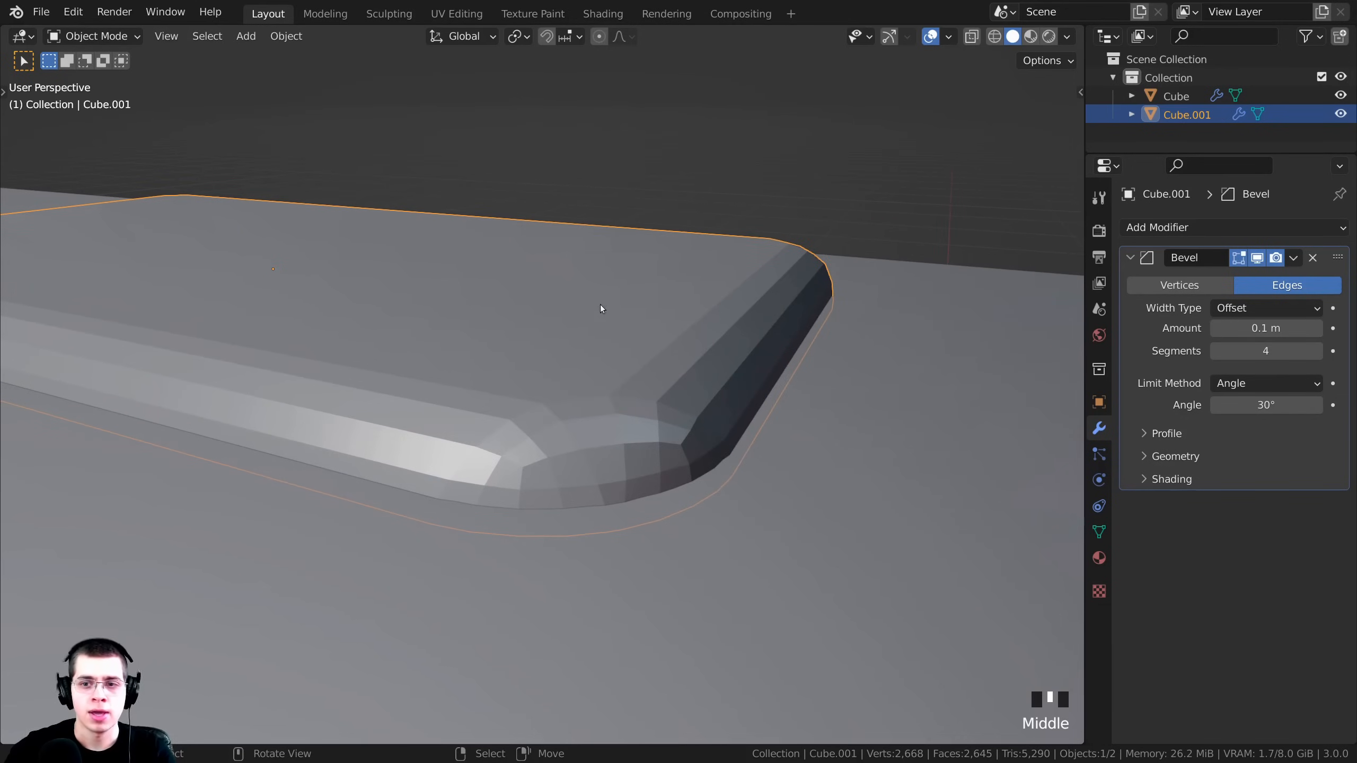
{"action": "right_click", "coordinate": [520, 295]}
{"action": "left_click", "coordinate": [530, 293]}
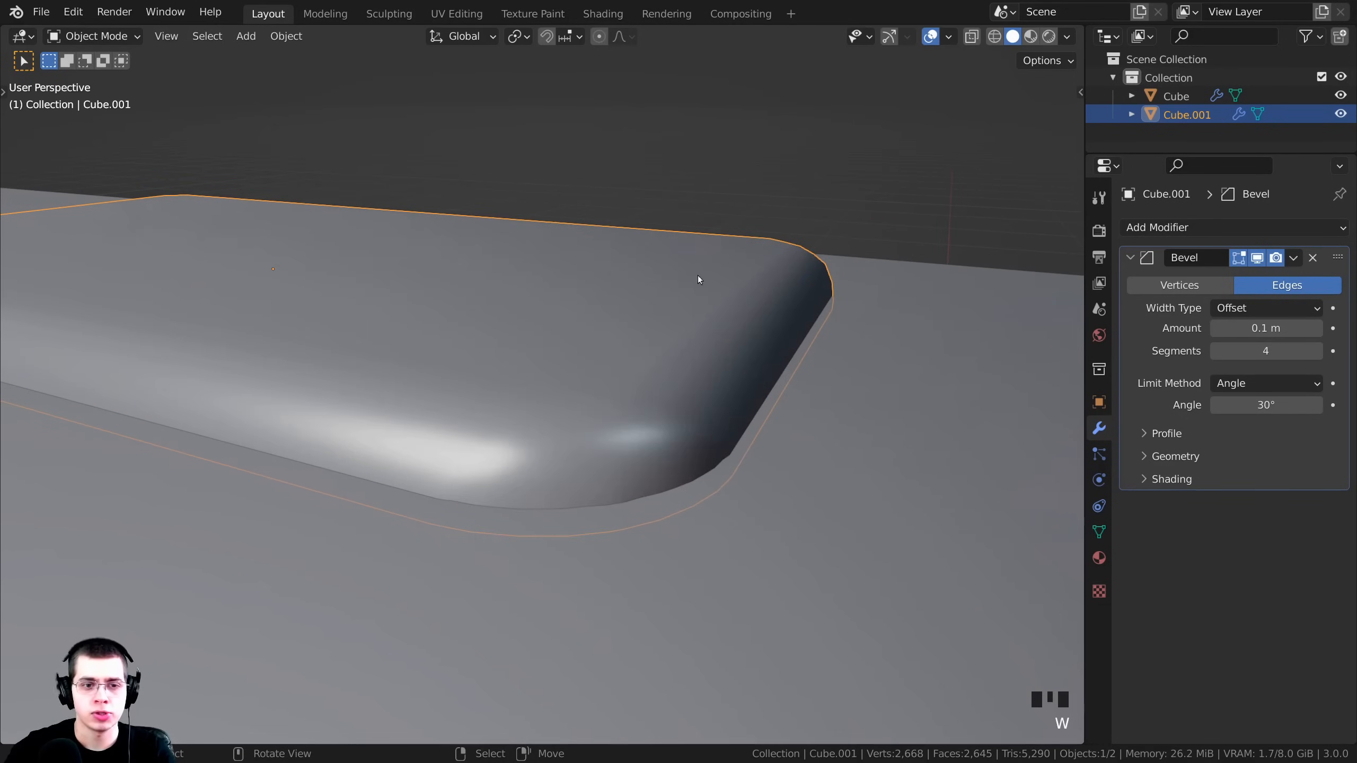
Reduce the plate's bevel amount to 0.008 m so that only its edges are slightly rounded.
{"action": "scroll", "coordinate": [694, 343], "scroll_direction": "down", "scroll_amount": 3}
{"action": "middle_click_drag", "start_coordinate": [694, 342], "coordinate": [580, 410]}
{"action": "scroll", "coordinate": [539, 367], "scroll_direction": "up", "scroll_amount": 2}
{"action": "middle_click_drag", "start_coordinate": [696, 444], "coordinate": [731, 431]}
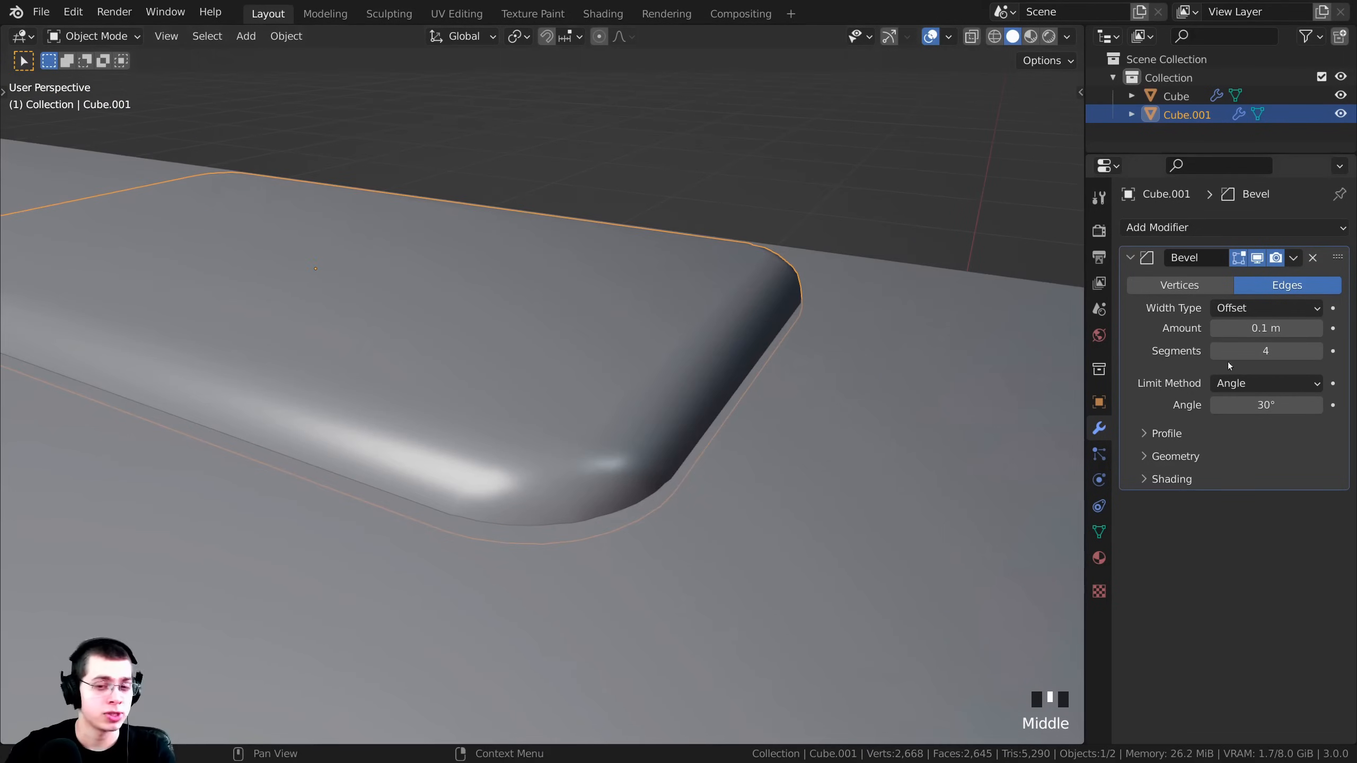
{"action": "left_click_drag", "start_coordinate": [1085, 313], "coordinate": [1057, 315]}
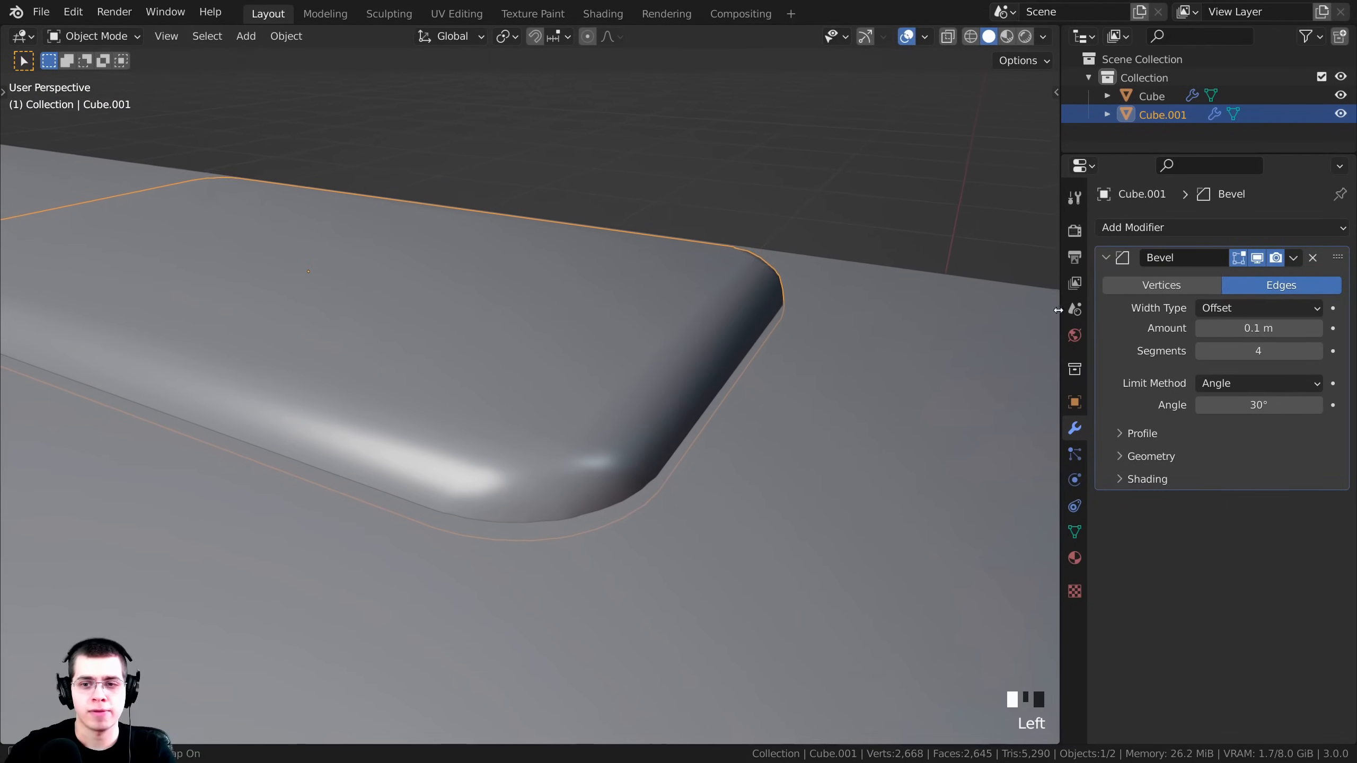
{"action": "left_click_drag", "start_coordinate": [1258, 328], "coordinate": [1224, 329], "text": "shift"}
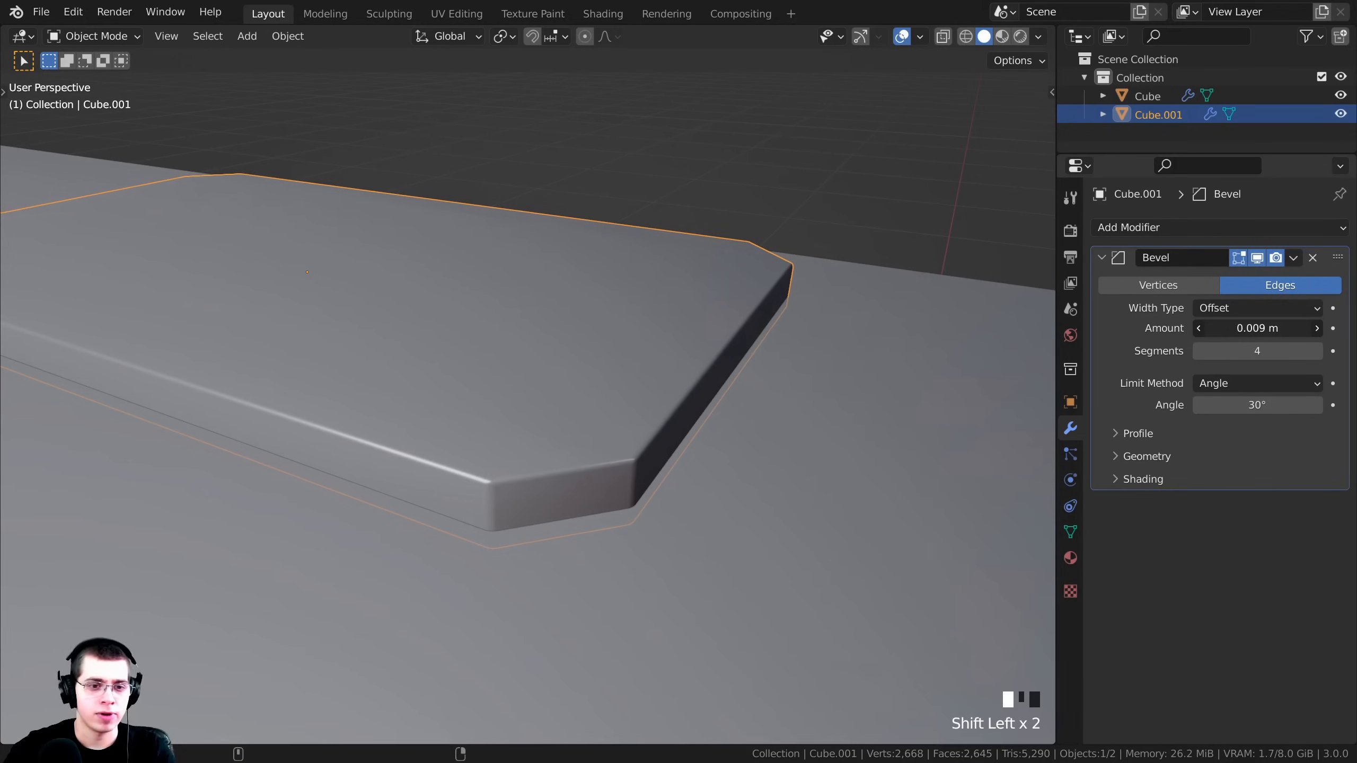
Deselect the plate and examine its fine bevel on the hull from several angles and distances.
{"action": "scroll", "coordinate": [708, 342], "scroll_direction": "down", "scroll_amount": 3}
{"action": "middle_click_drag", "start_coordinate": [707, 342], "coordinate": [534, 357]}
{"action": "scroll", "coordinate": [672, 344], "scroll_direction": "up", "scroll_amount": 2}
{"action": "scroll", "coordinate": [672, 344], "scroll_direction": "down", "scroll_amount": 8}
{"action": "left_click", "coordinate": [533, 357]}
{"action": "scroll", "coordinate": [573, 415], "scroll_direction": "down", "scroll_amount": 5}
{"action": "middle_click_drag", "start_coordinate": [574, 416], "coordinate": [526, 285]}
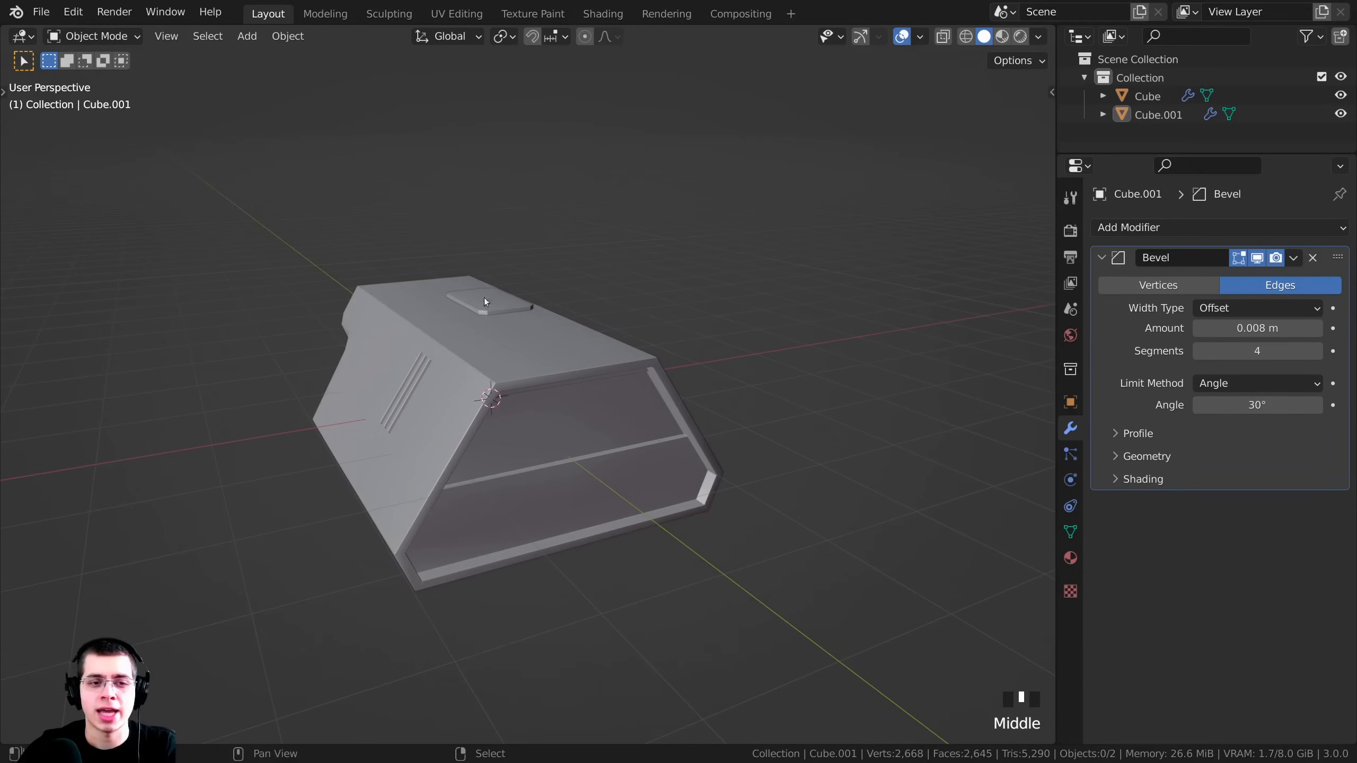
{"action": "scroll", "coordinate": [537, 479], "scroll_direction": "up", "scroll_amount": 5}
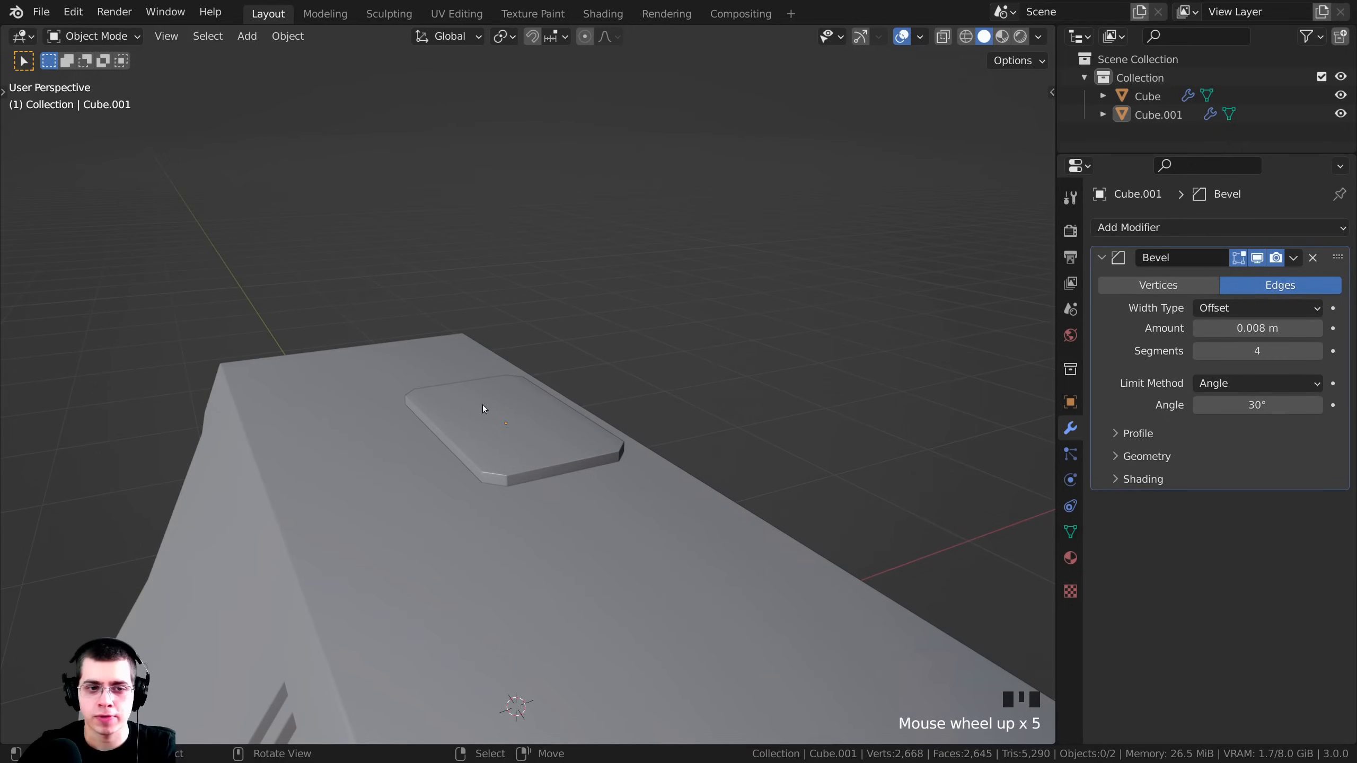
{"action": "middle_click_drag", "start_coordinate": [483, 405], "coordinate": [546, 425]}
{"action": "scroll", "coordinate": [561, 384], "scroll_direction": "down", "scroll_amount": 4}
Reset the 3D cursor to the world origin and add a cylinder mesh there.
{"action": "left_click", "coordinate": [575, 131]}
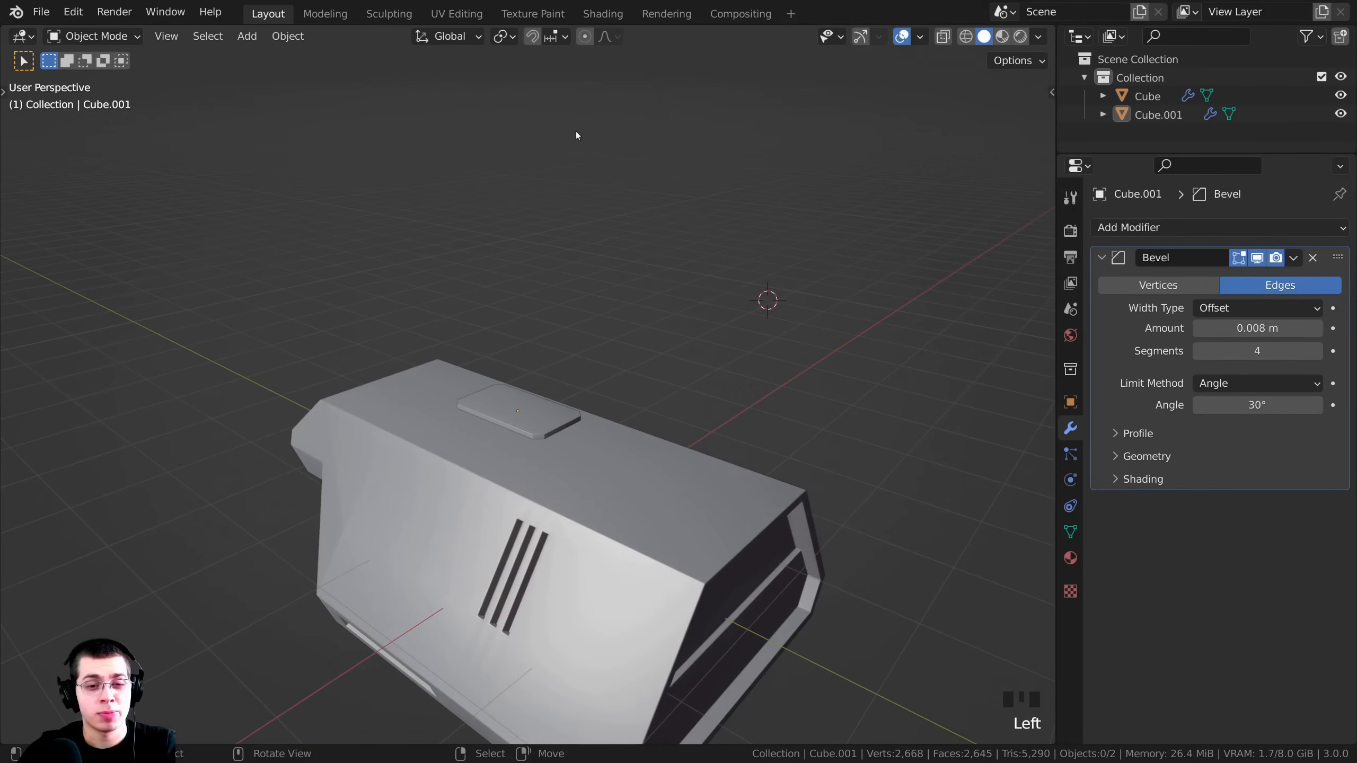
{"action": "key", "text": "shift+c"}
{"action": "middle_click_drag", "start_coordinate": [540, 335], "coordinate": [433, 320]}
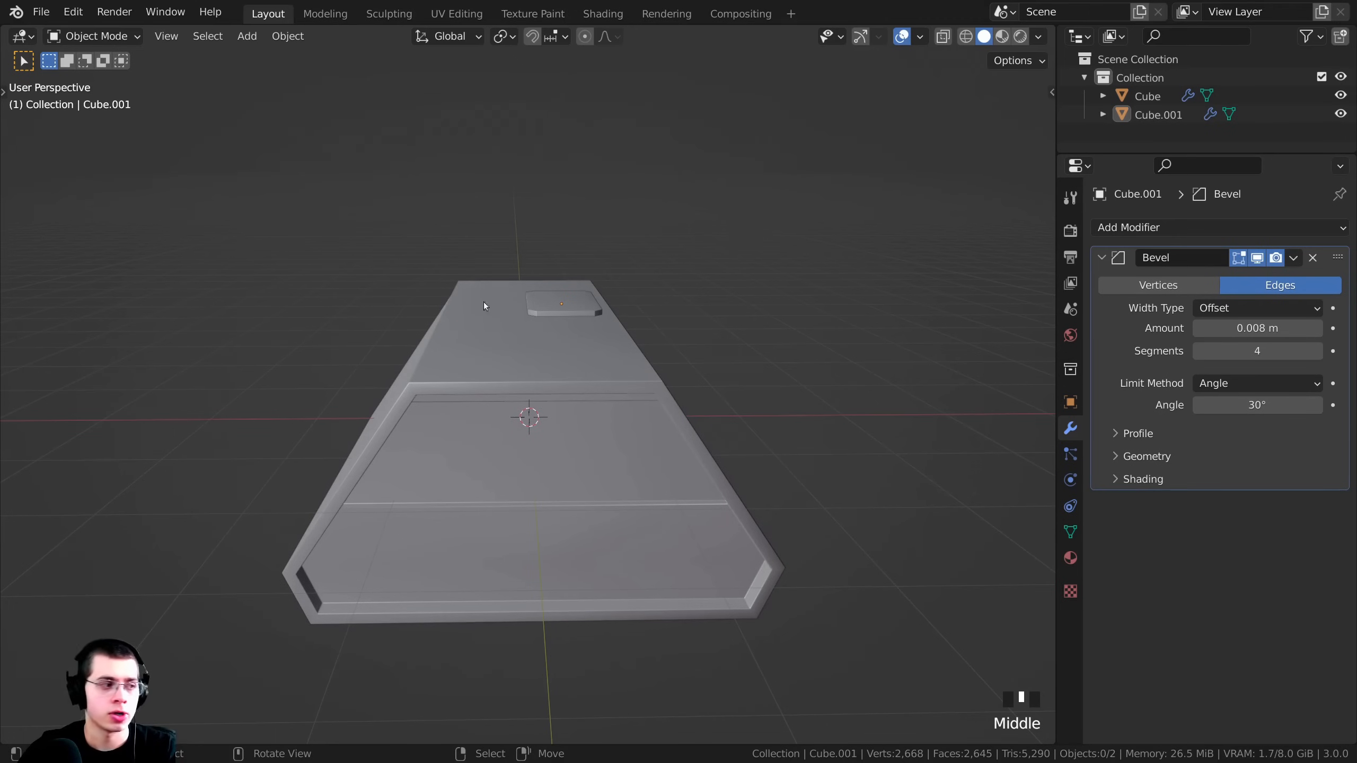
{"action": "key", "text": "shift+a"}
{"action": "mouse_move", "coordinate": [541, 227]}
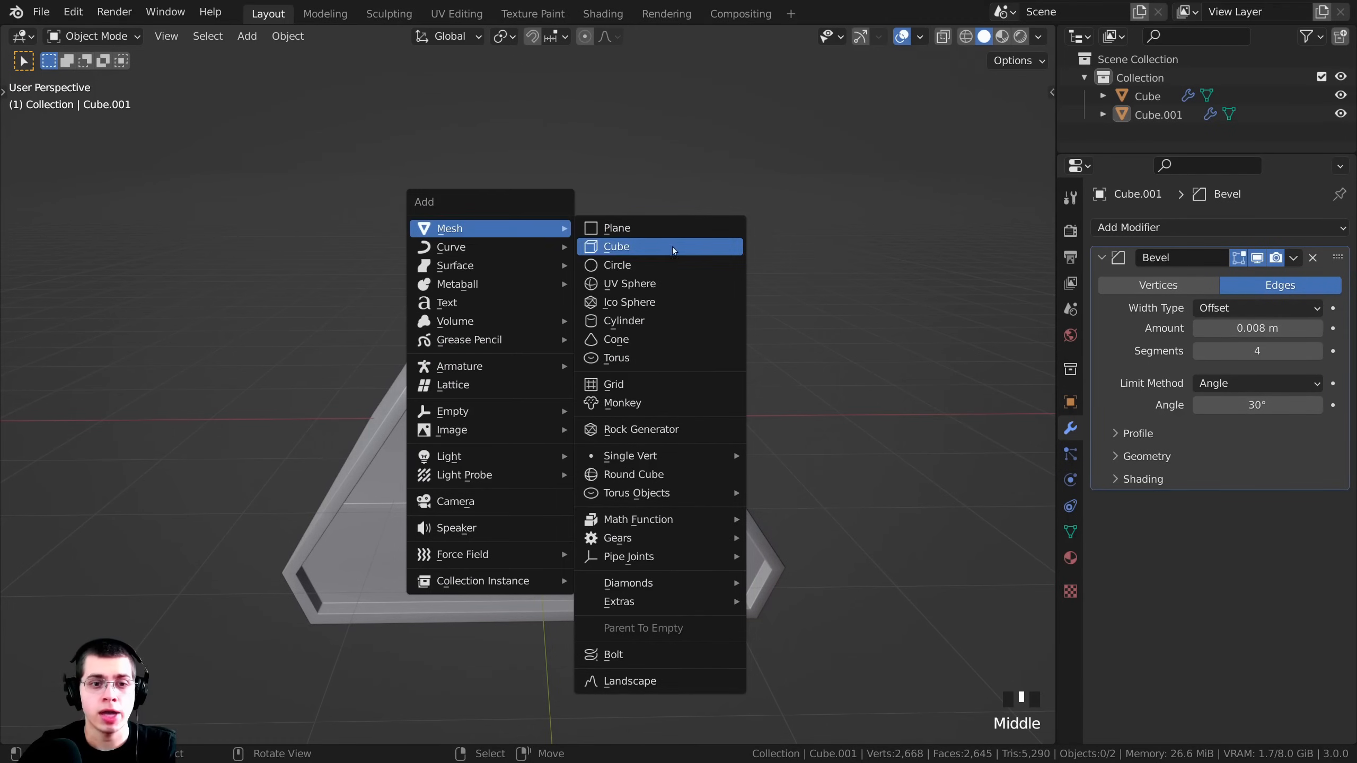
{"action": "left_click", "coordinate": [658, 321]}
{"action": "middle_click_drag", "start_coordinate": [657, 321], "coordinate": [522, 300]}
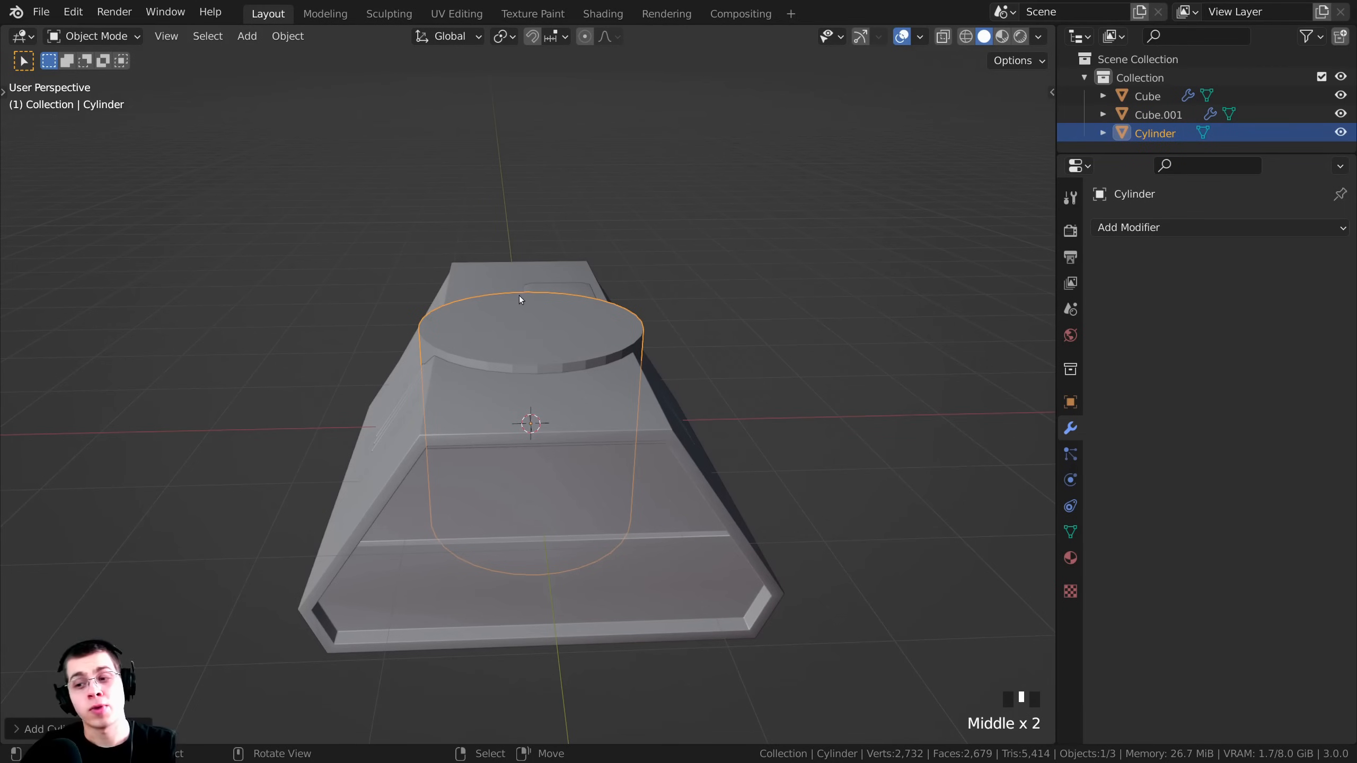
Set the new cylinder's vertex count to 12.
{"action": "left_click", "coordinate": [35, 728]}
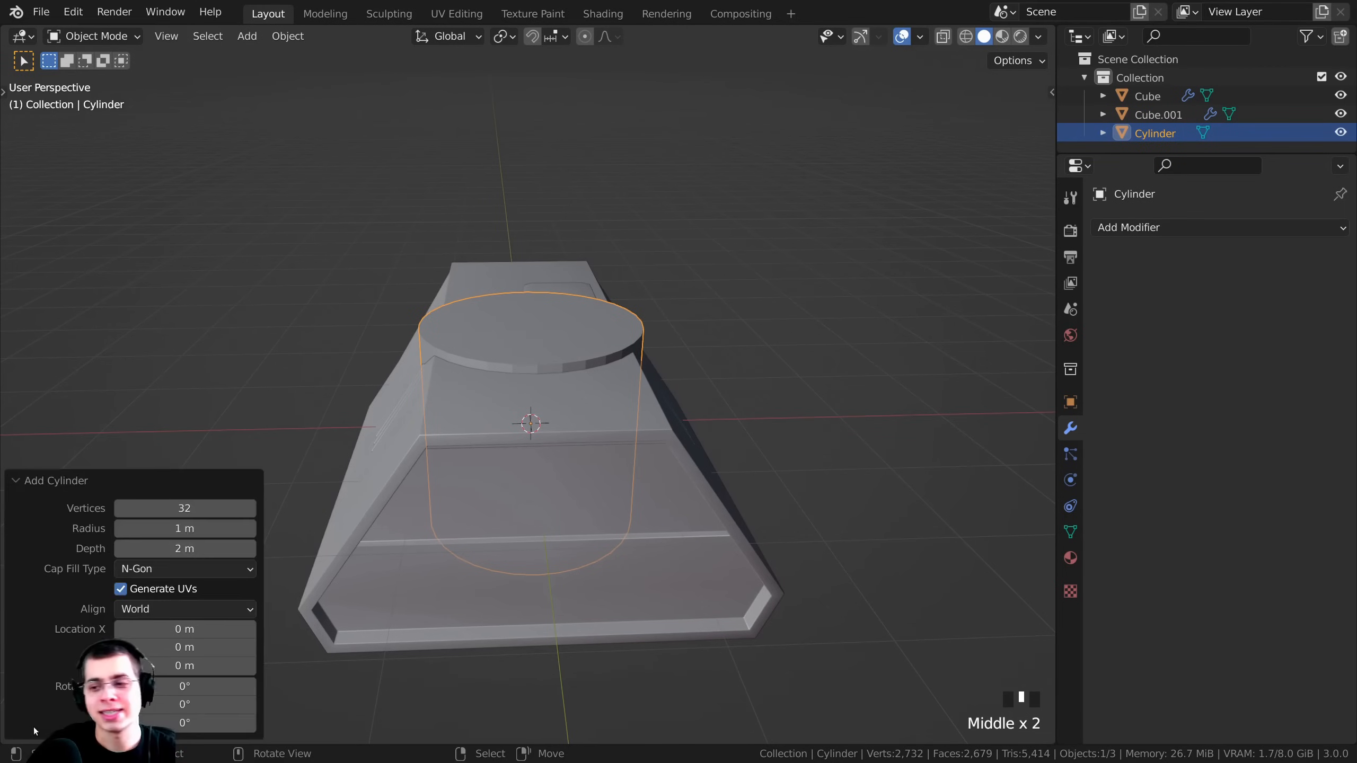
{"action": "double_click", "coordinate": [168, 504]}
{"action": "type", "text": "12"}
{"action": "key", "text": "Return"}
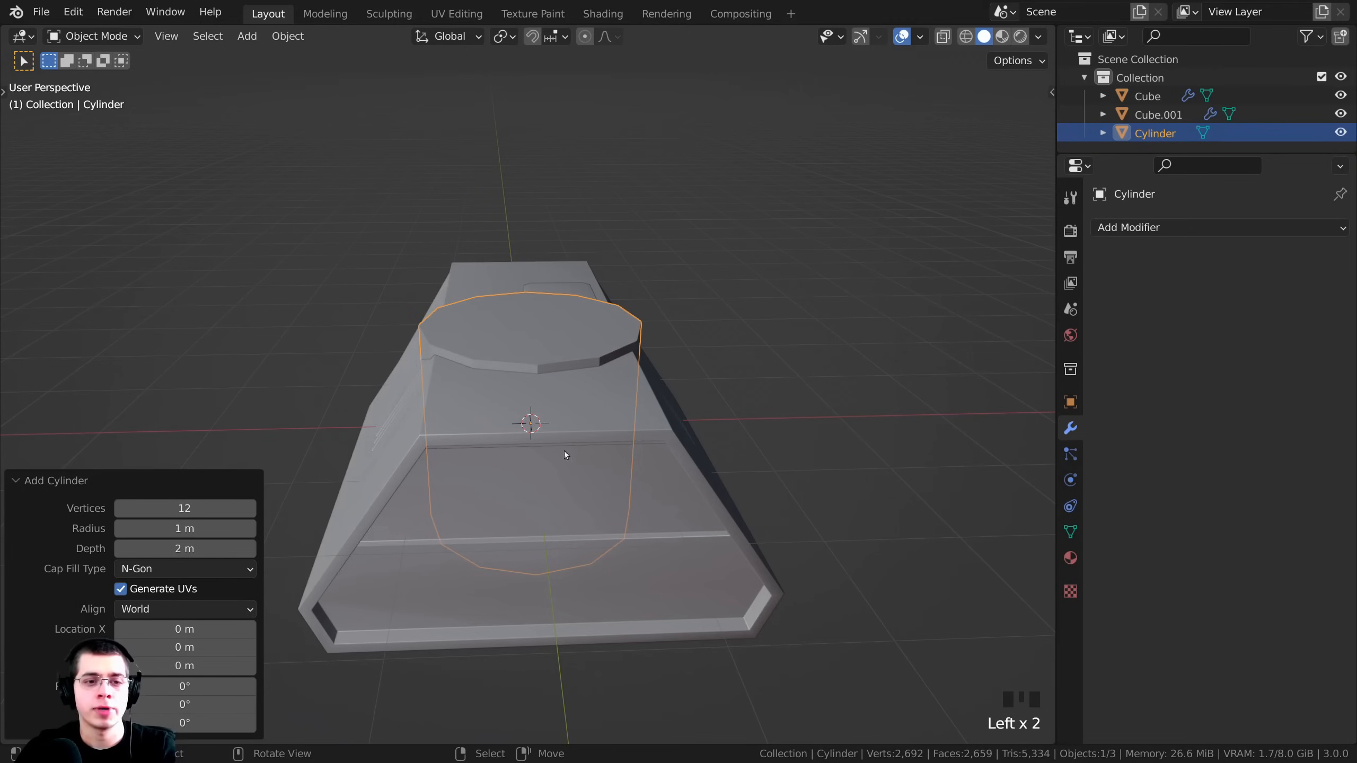
{"action": "left_click", "coordinate": [22, 480]}
Raise the cylinder along the Z axis until it stands above the hull's top surface.
{"action": "middle_click_drag", "start_coordinate": [39, 470], "coordinate": [644, 387]}
{"action": "key", "text": "g"}
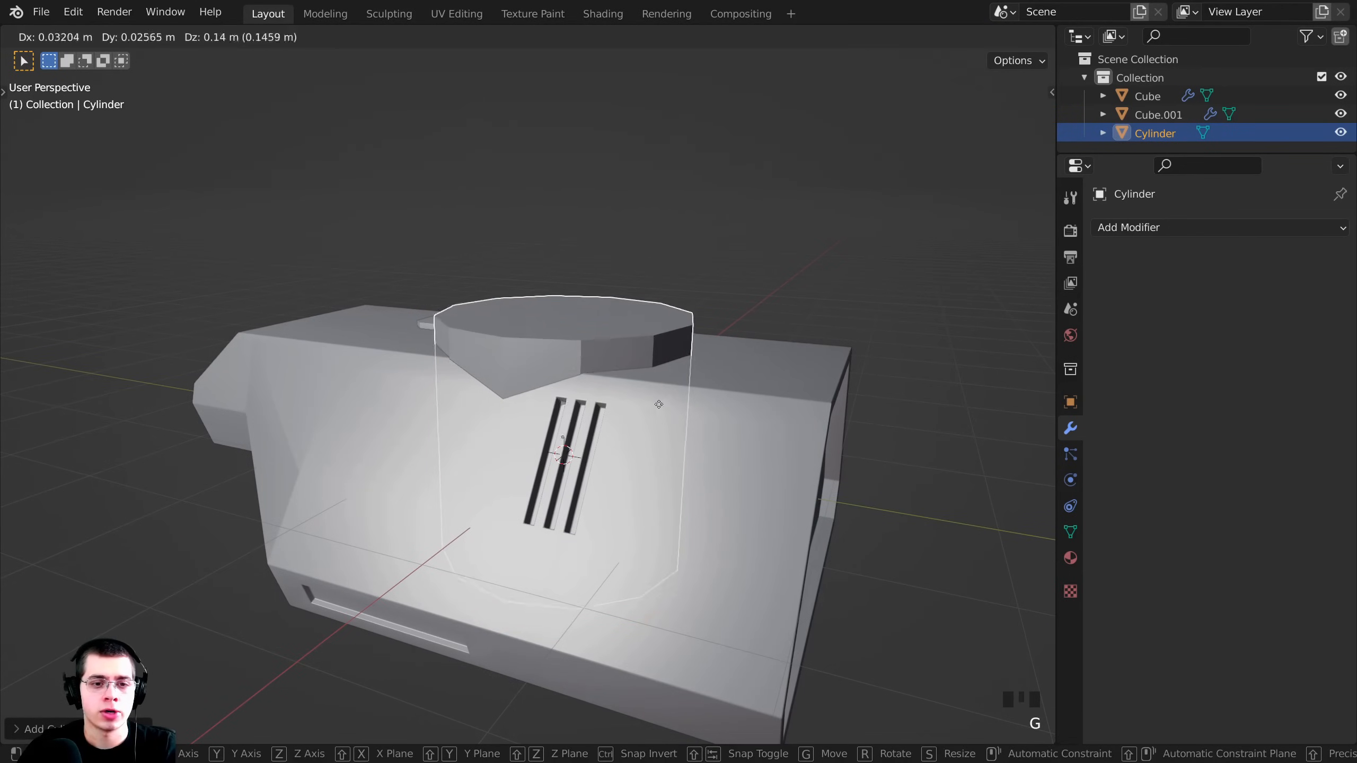
{"action": "key", "text": "z"}
{"action": "left_click", "coordinate": [748, 306]}
{"action": "middle_click_drag", "start_coordinate": [748, 307], "coordinate": [861, 381], "text": "shift"}
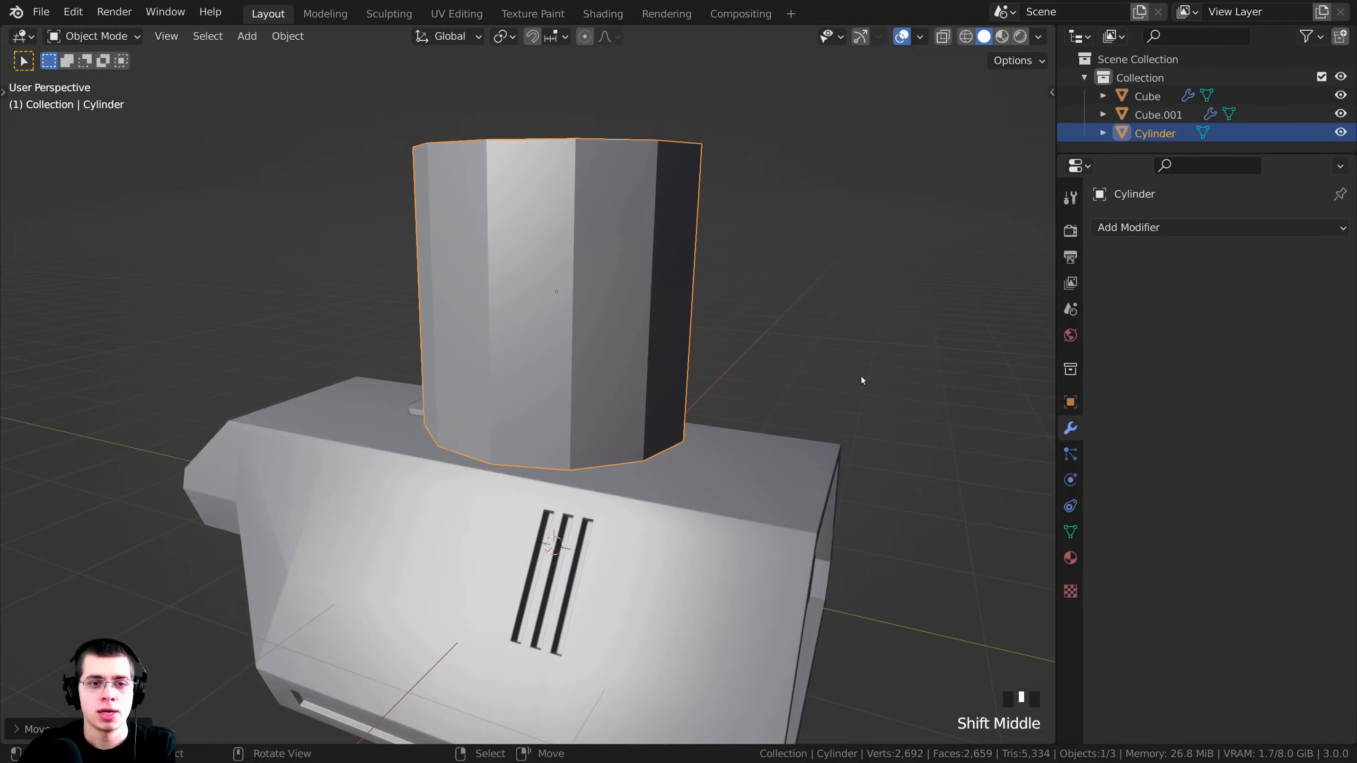
Scale the cylinder down to a small stub and move it close above the raised plate.
{"action": "key", "text": "s"}
{"action": "left_click", "coordinate": [577, 298]}
{"action": "middle_click_drag", "start_coordinate": [577, 298], "coordinate": [803, 209]}
{"action": "key", "text": "g"}
{"action": "left_click", "coordinate": [678, 339]}
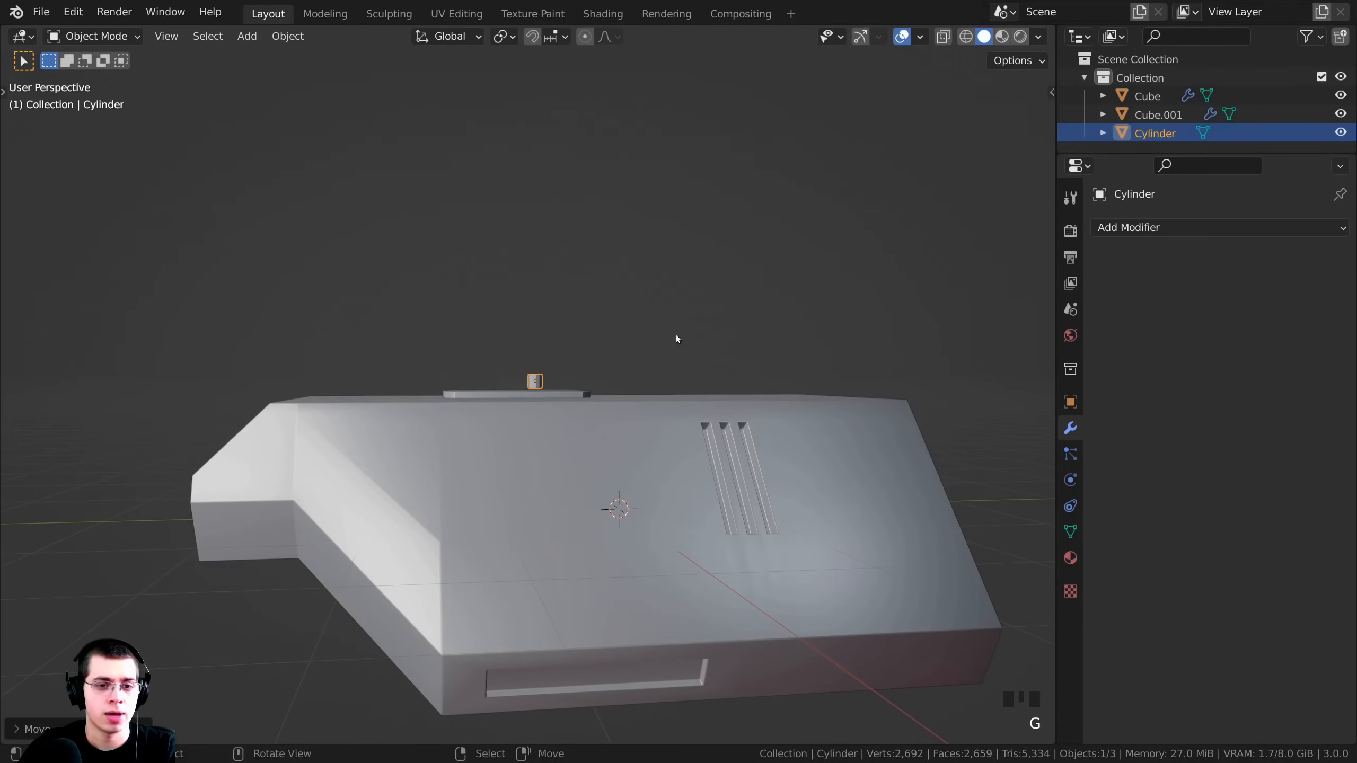
Position the small cylinder on the raised plate, off-centre, with its base sunk slightly into the surface.
{"action": "middle_click_drag", "start_coordinate": [677, 340], "coordinate": [849, 334]}
{"action": "key", "text": "g"}
{"action": "scroll", "coordinate": [712, 409], "scroll_direction": "up", "scroll_amount": 6}
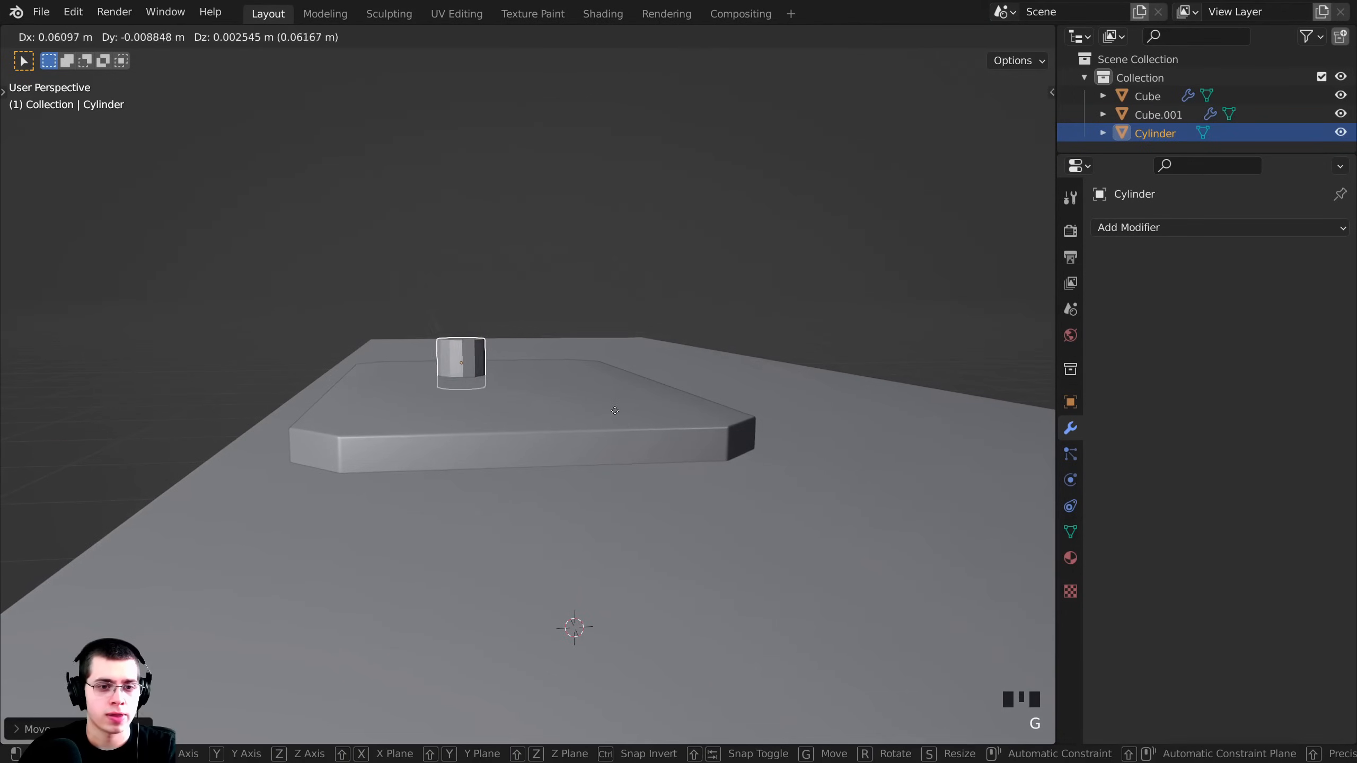
{"action": "left_click", "coordinate": [588, 416]}
{"action": "middle_click_drag", "start_coordinate": [588, 416], "coordinate": [724, 399]}
{"action": "scroll", "coordinate": [624, 418], "scroll_direction": "up", "scroll_amount": 3}
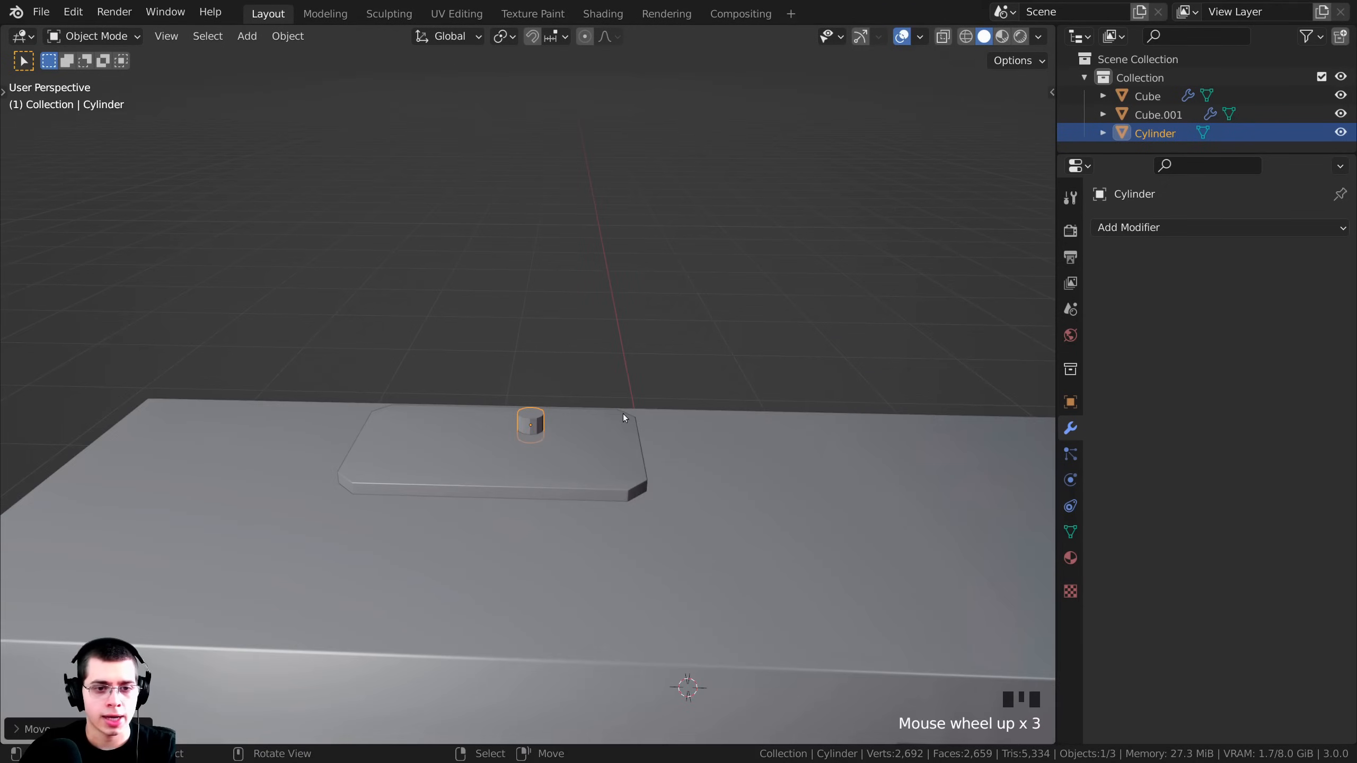
{"action": "key", "text": "g"}
{"action": "middle_click_drag", "start_coordinate": [624, 418], "coordinate": [634, 415]}
{"action": "left_click", "coordinate": [649, 418]}
{"action": "scroll", "coordinate": [614, 385], "scroll_direction": "up", "scroll_amount": 3}
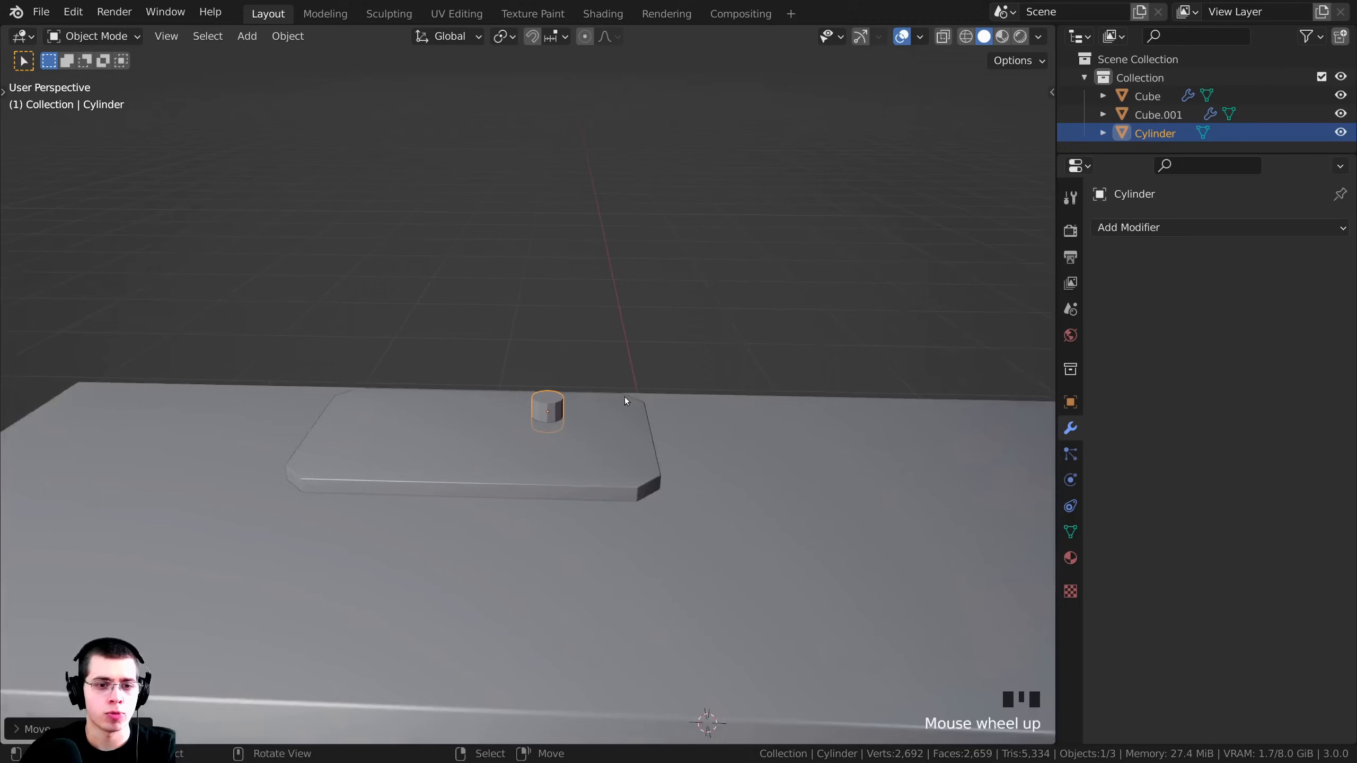
Stretch the small cylinder into a tall thin pole by moving only its top face up along Z.
{"action": "key", "text": "Tab"}
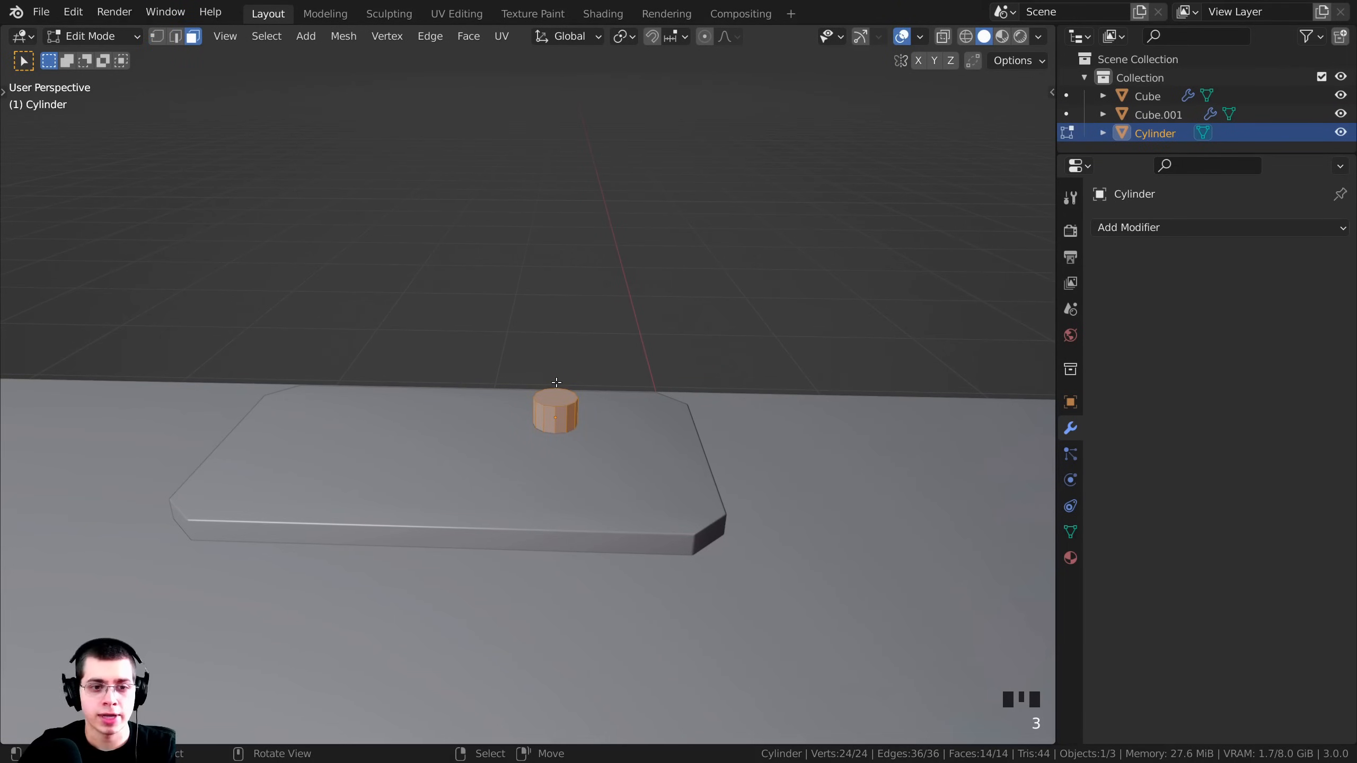
{"action": "right_click", "coordinate": [558, 395]}
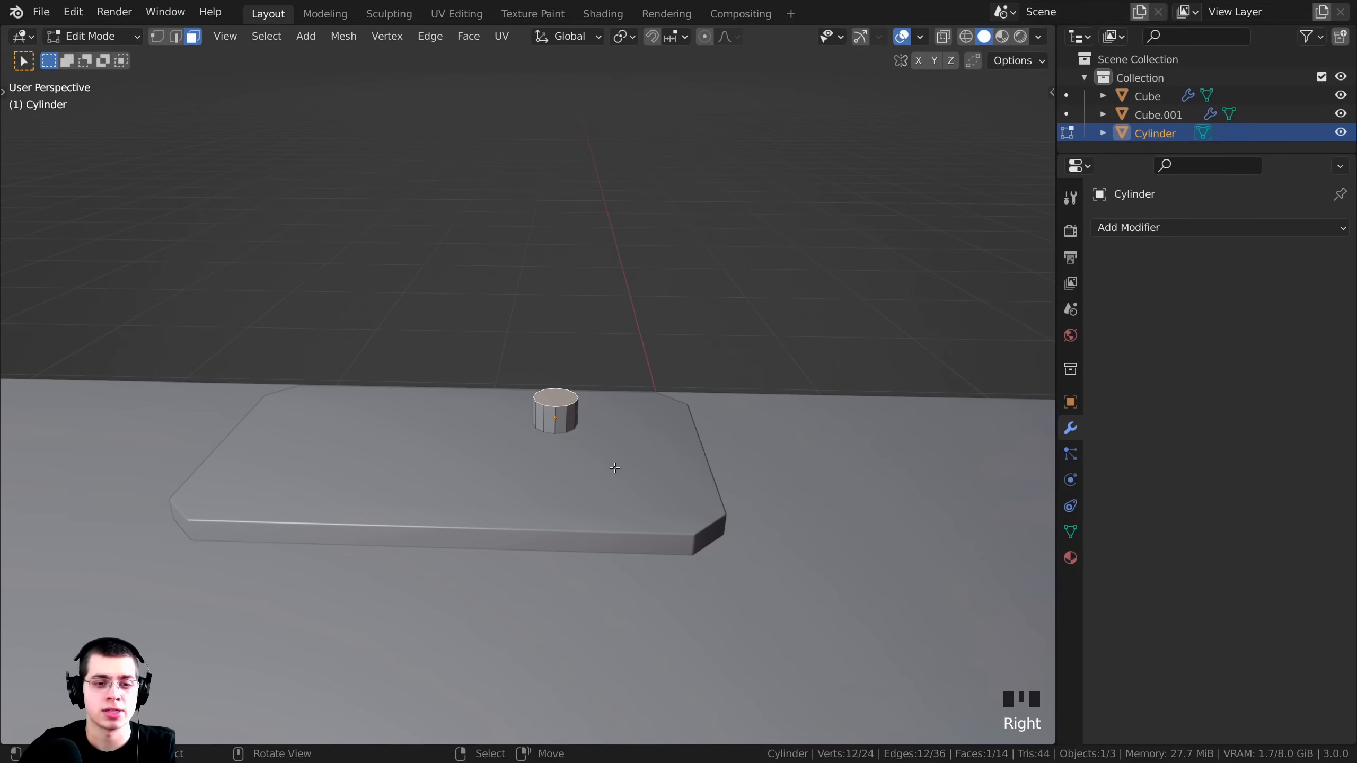
{"action": "key", "text": "g"}
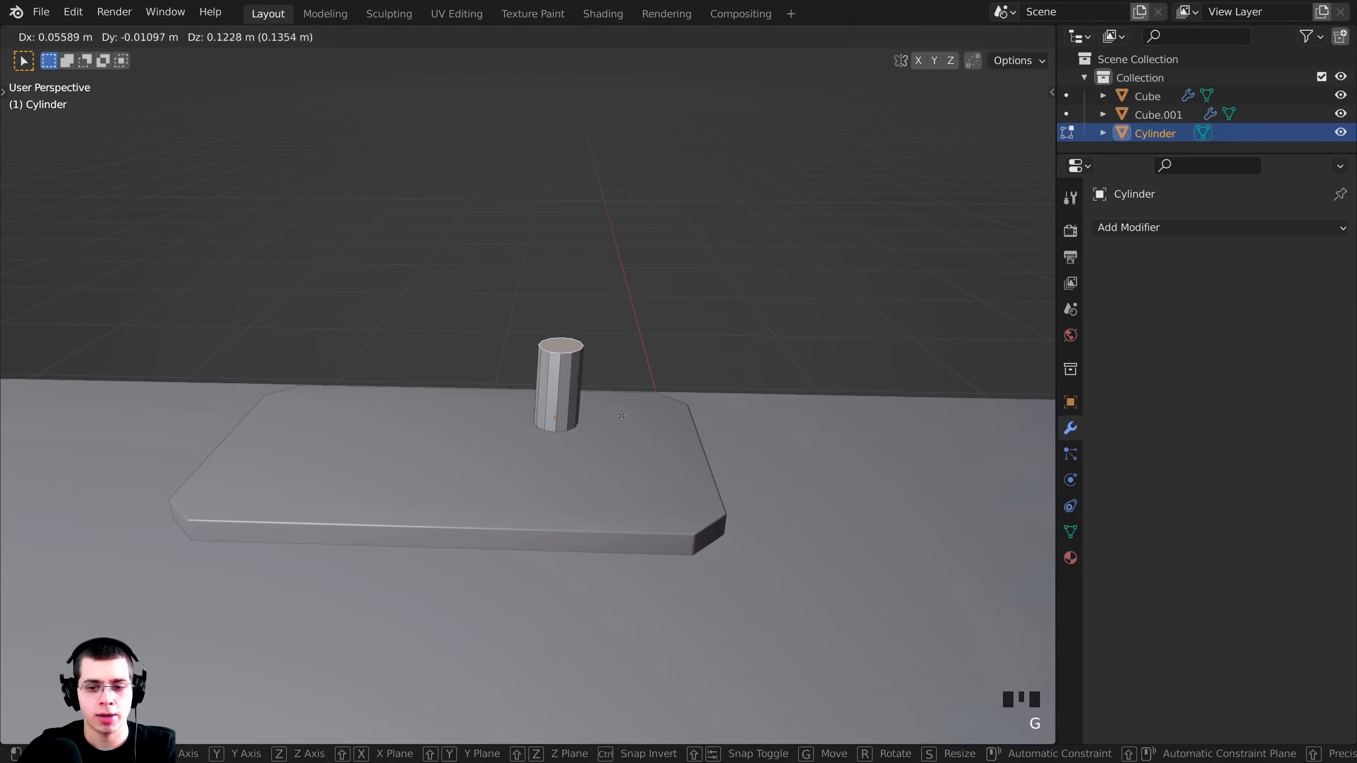
{"action": "key", "text": "z"}
{"action": "scroll", "coordinate": [704, 320], "scroll_direction": "down", "scroll_amount": 2}
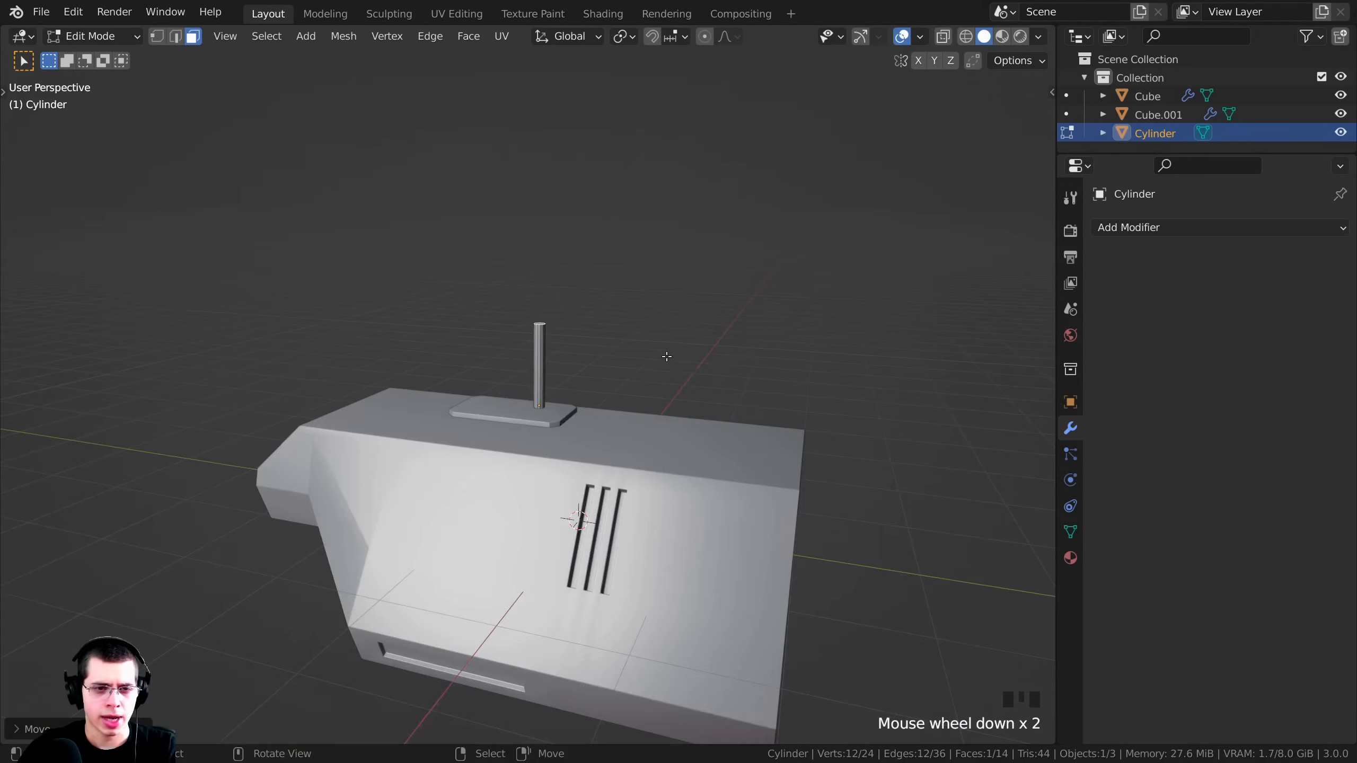
{"action": "middle_click_drag", "start_coordinate": [704, 321], "coordinate": [703, 350]}
{"action": "left_click", "coordinate": [707, 338]}
{"action": "scroll", "coordinate": [706, 338], "scroll_direction": "up", "scroll_amount": 3}
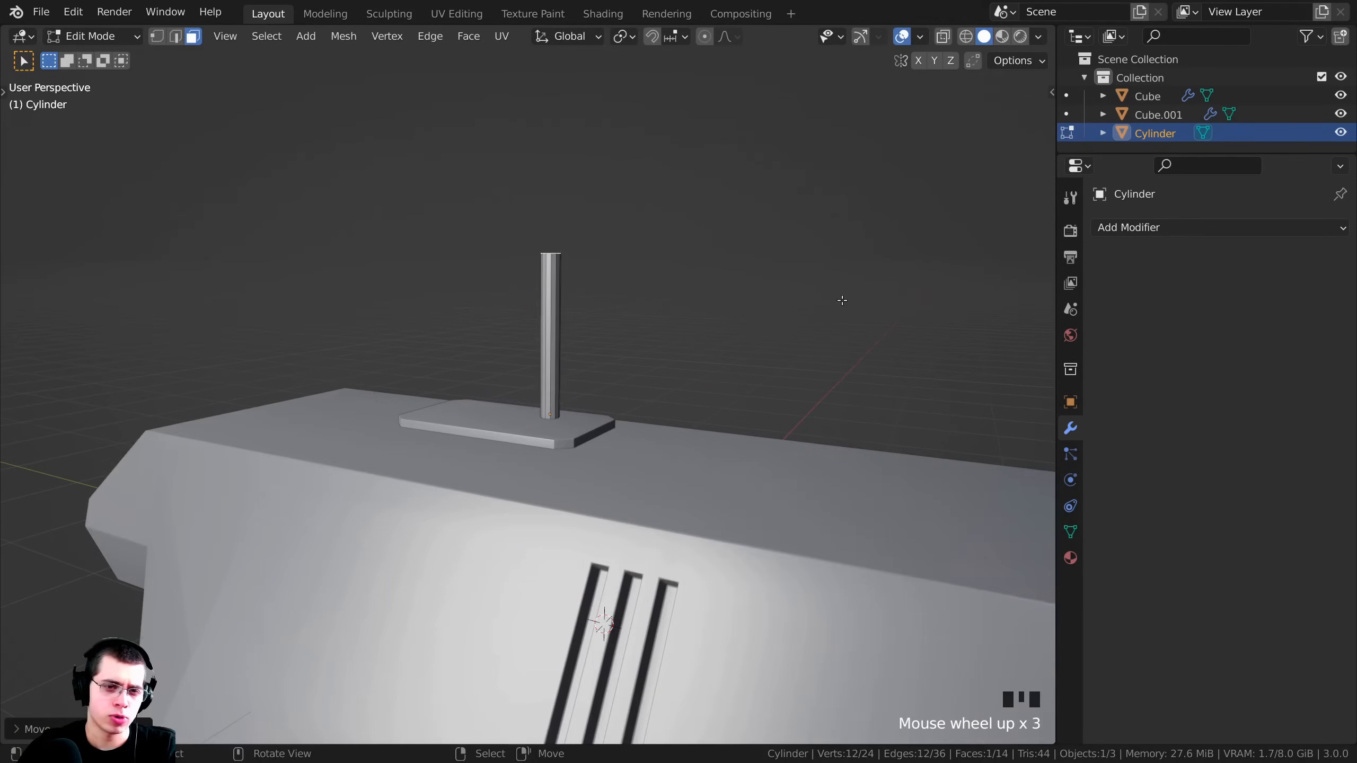
Try to taper the pole by scaling its top face to about 0.42.
{"action": "key", "text": "s"}
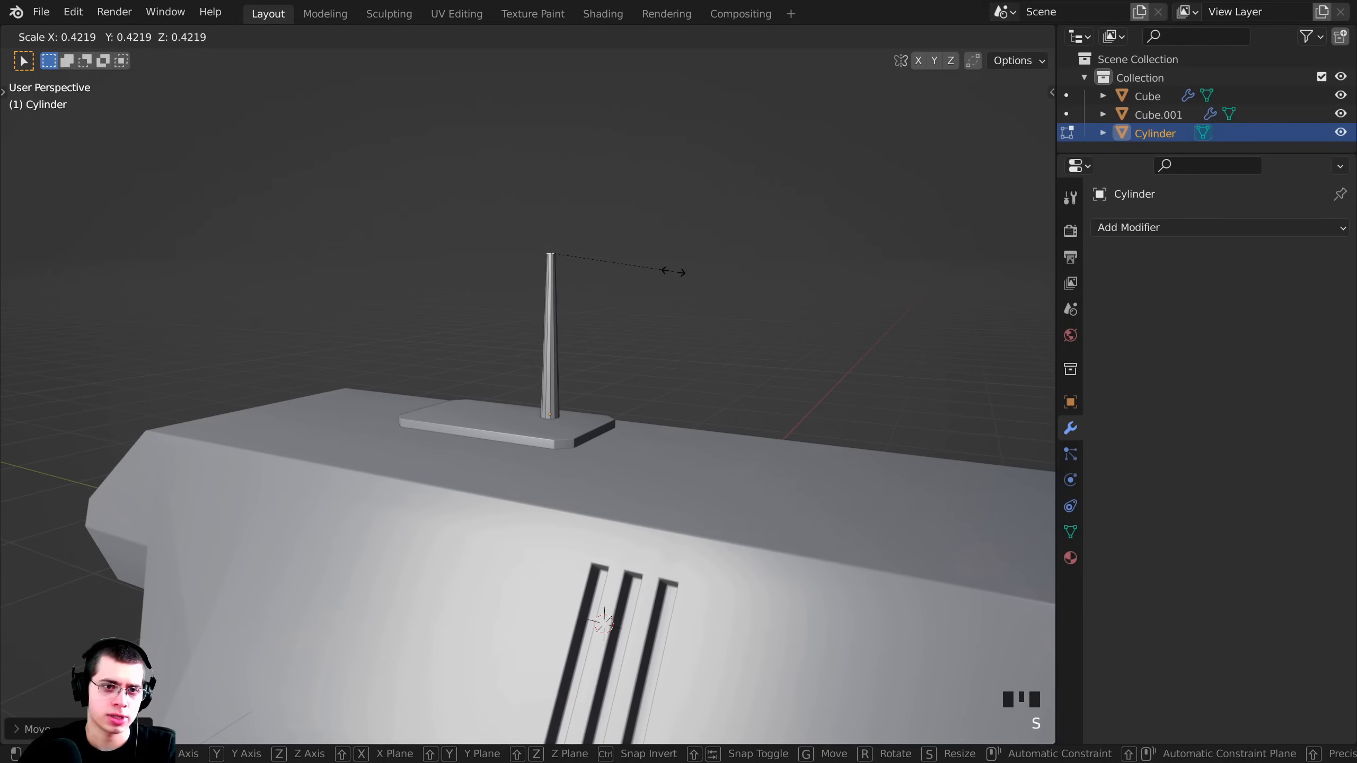
{"action": "left_click", "coordinate": [673, 272]}
{"action": "middle_click_drag", "start_coordinate": [670, 276], "coordinate": [577, 299]}
Adjust the pole's height by moving its top face along the Z axis.
{"action": "key", "text": "g"}
{"action": "key", "text": "z"}
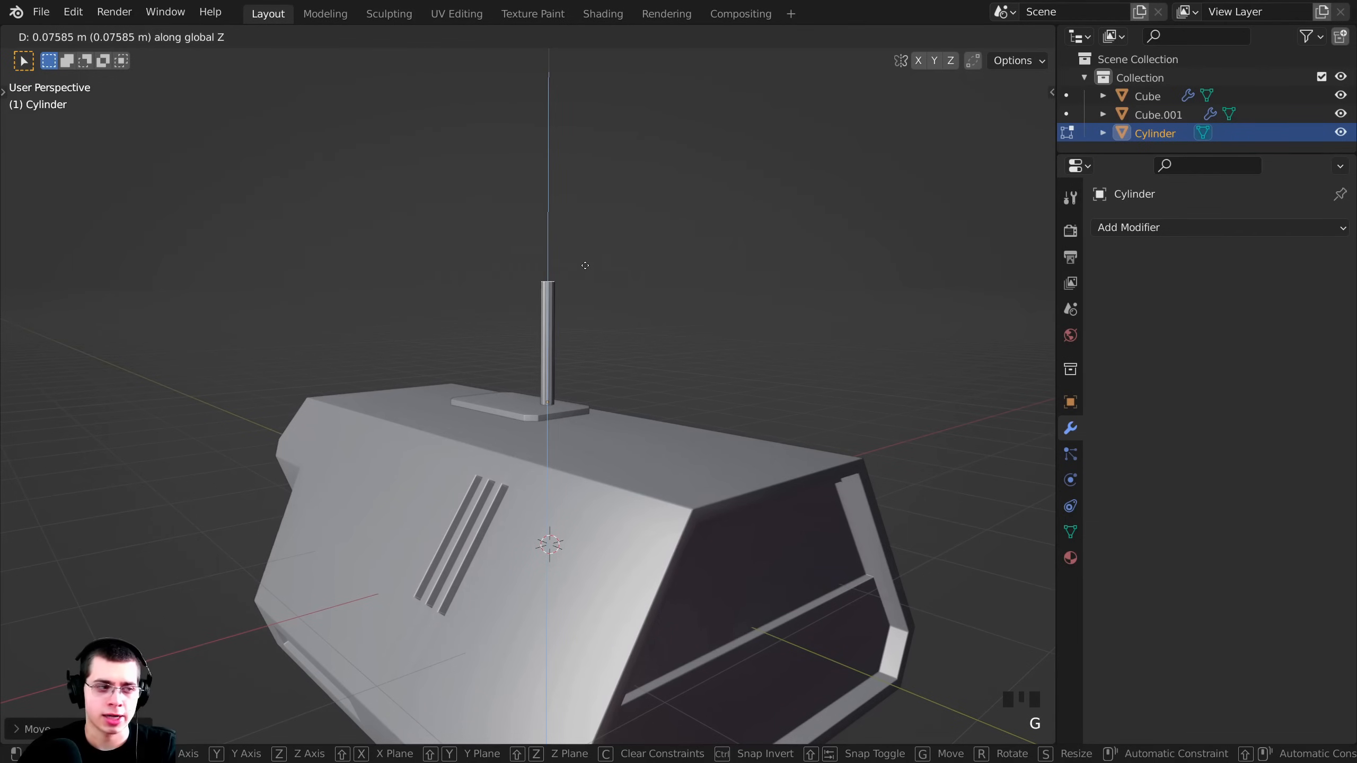
{"action": "left_click", "coordinate": [595, 382]}
{"action": "scroll", "coordinate": [620, 374], "scroll_direction": "up", "scroll_amount": 4}
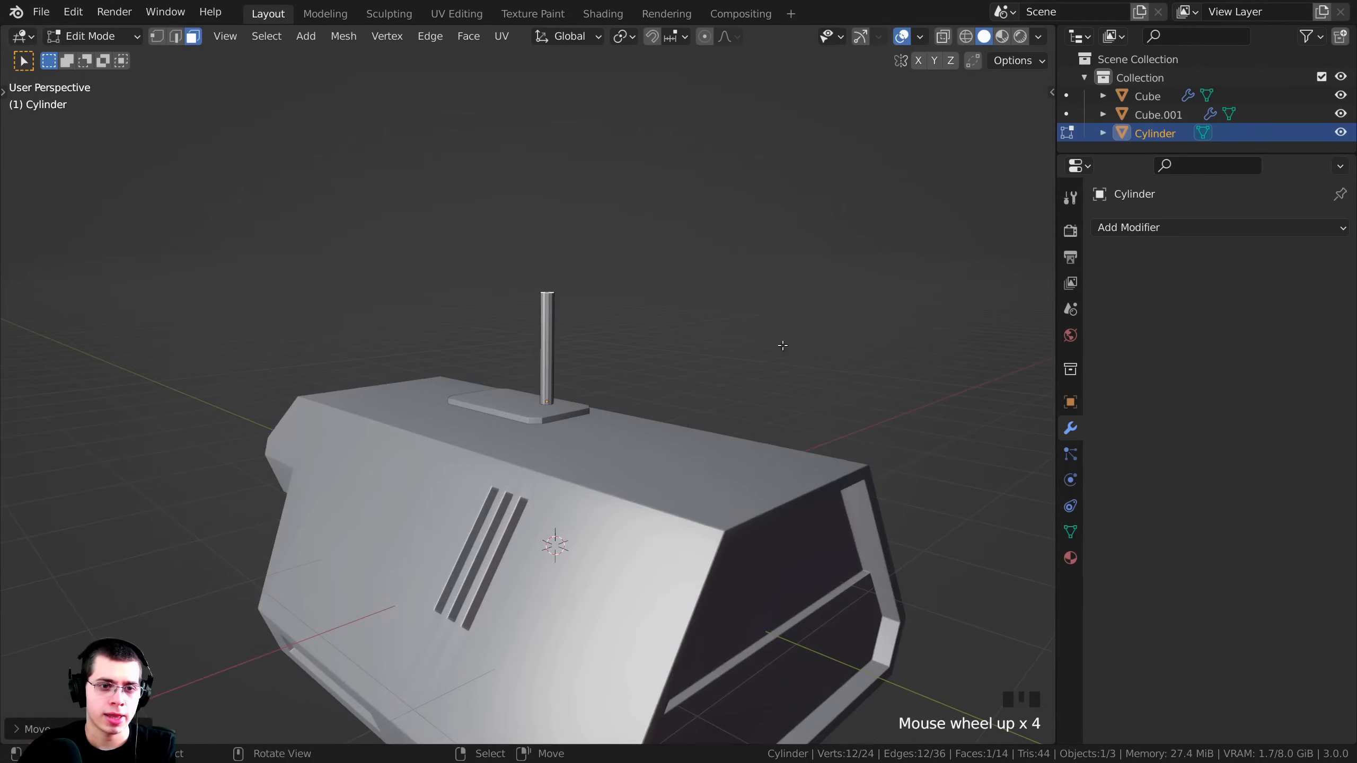
Taper the pole into an antenna by scaling its top face to less than half its width.
{"action": "key", "text": "s"}
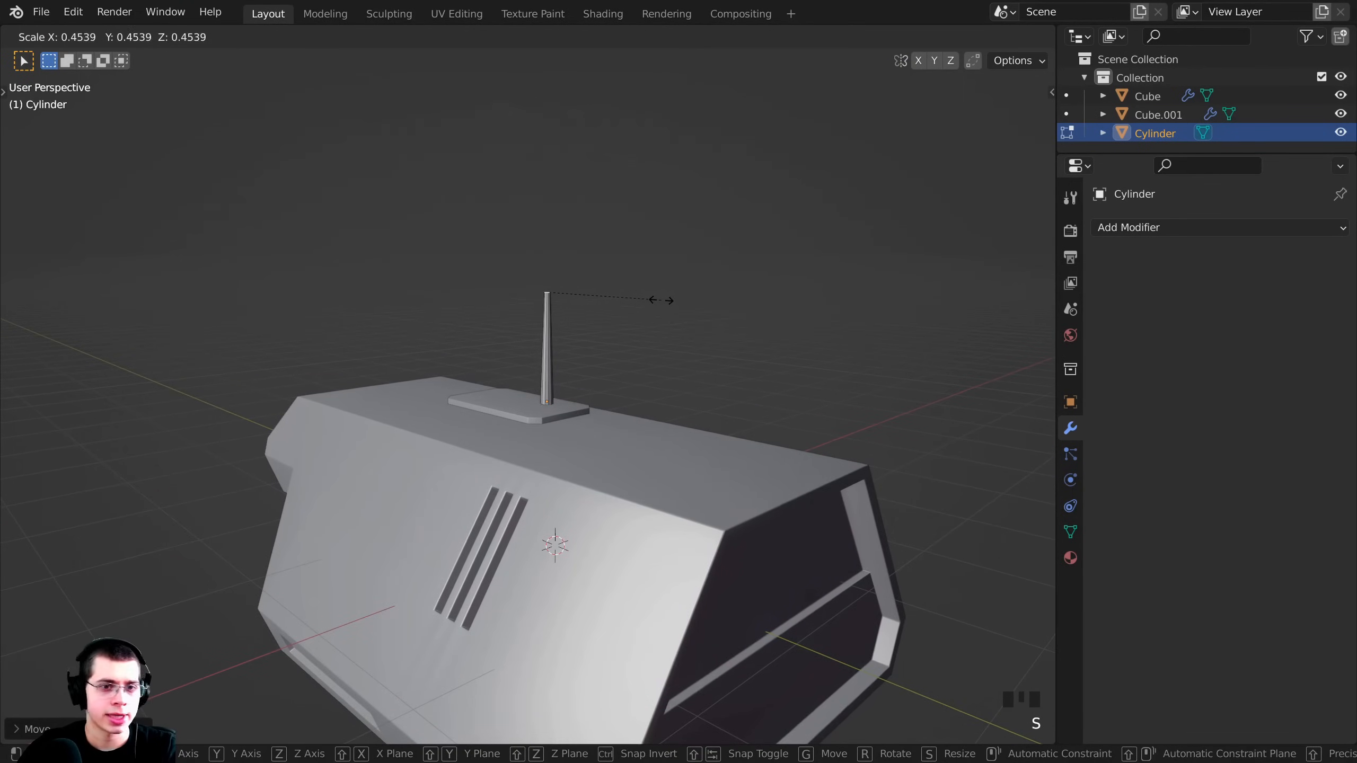
{"action": "left_click", "coordinate": [656, 299]}
{"action": "key", "text": "Tab"}
{"action": "middle_click_drag", "start_coordinate": [654, 305], "coordinate": [678, 417]}
{"action": "scroll", "coordinate": [722, 359], "scroll_direction": "up", "scroll_amount": 3}
{"action": "key", "text": "Tab"}
{"action": "key", "text": "s"}
{"action": "left_click", "coordinate": [700, 298]}
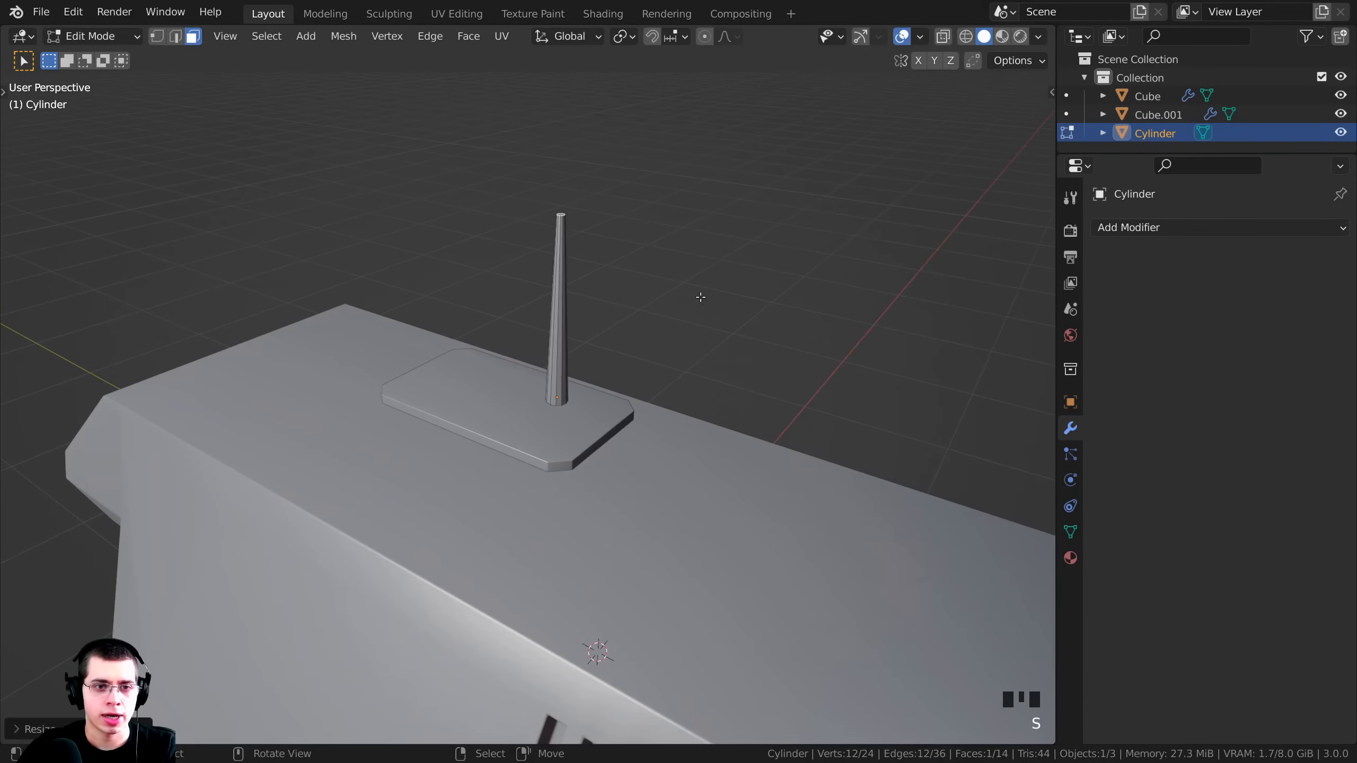
Return to Object Mode and apply smooth shading to the tapered antenna pole.
{"action": "key", "text": "Tab"}
{"action": "middle_click_drag", "start_coordinate": [605, 316], "coordinate": [572, 331]}
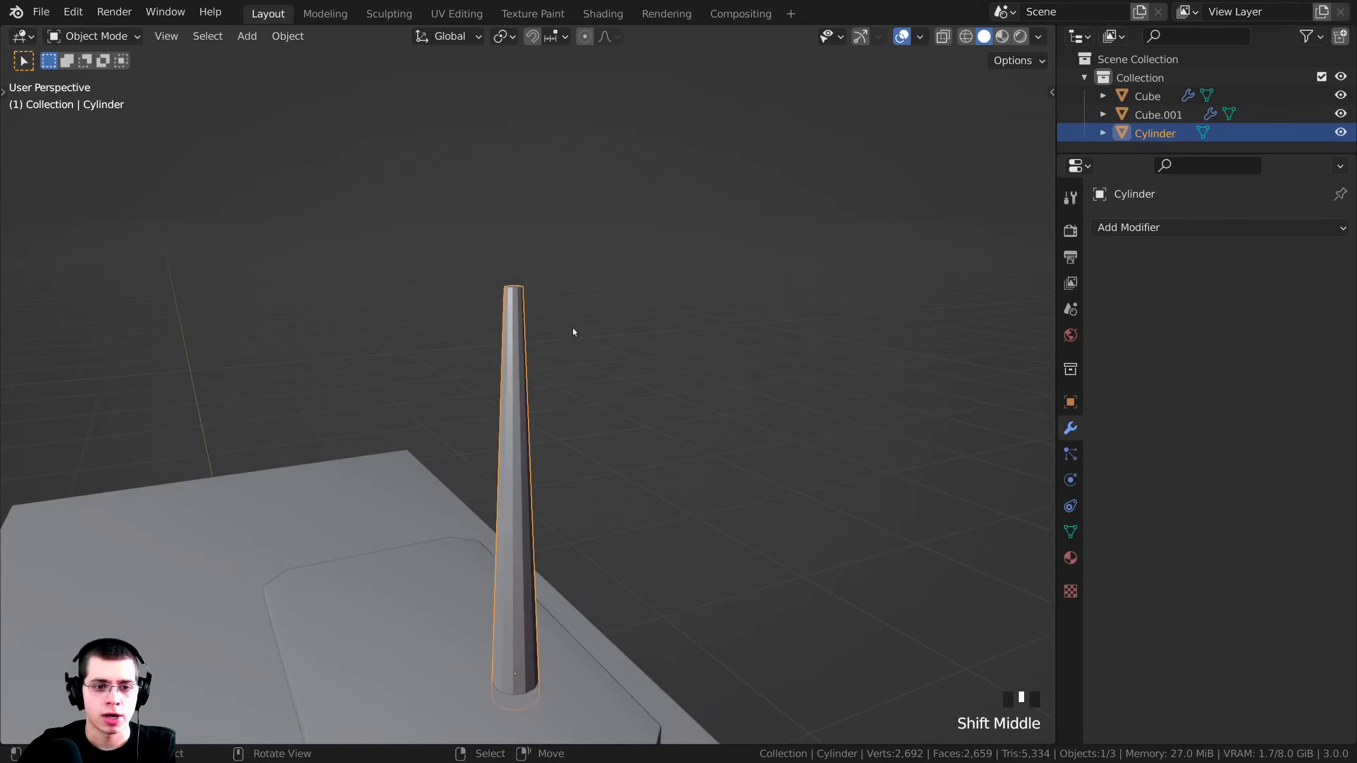
{"action": "scroll", "coordinate": [574, 268], "scroll_direction": "up", "scroll_amount": 3}
{"action": "right_click", "coordinate": [579, 188]}
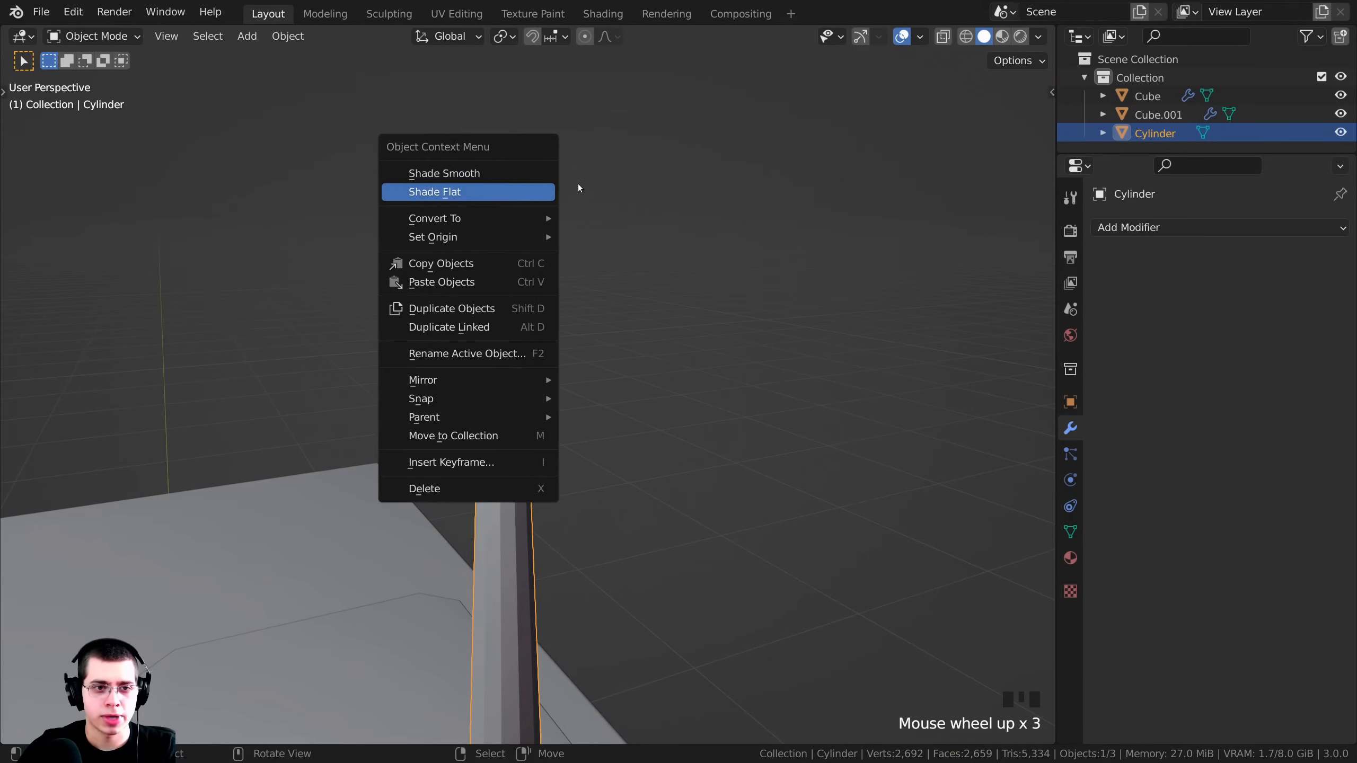
{"action": "left_click", "coordinate": [468, 173]}
{"action": "middle_click_drag", "start_coordinate": [503, 454], "coordinate": [524, 410]}
{"action": "scroll", "coordinate": [532, 398], "scroll_direction": "down", "scroll_amount": 3}
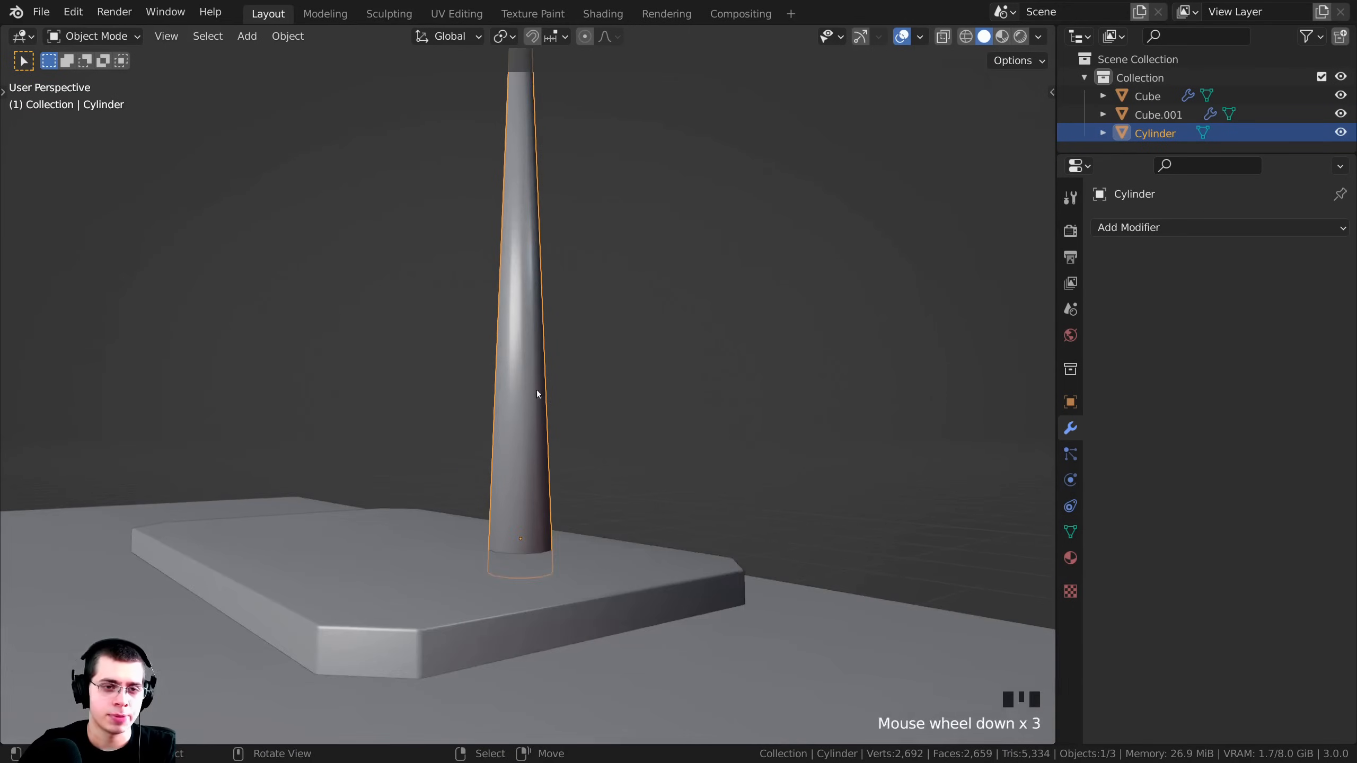
Bevel the rim of the antenna's top face with three segments and a width of about 0.058 m.
{"action": "scroll", "coordinate": [535, 298], "scroll_direction": "up", "scroll_amount": 5}
{"action": "middle_click_drag", "start_coordinate": [558, 293], "coordinate": [533, 358], "text": "shift"}
{"action": "scroll", "coordinate": [531, 395], "scroll_direction": "down", "scroll_amount": 2}
{"action": "scroll", "coordinate": [552, 298], "scroll_direction": "up", "scroll_amount": 2}
{"action": "key", "text": "Tab"}
{"action": "scroll", "coordinate": [532, 364], "scroll_direction": "up", "scroll_amount": 2}
{"action": "scroll", "coordinate": [532, 363], "scroll_direction": "up", "scroll_amount": 1}
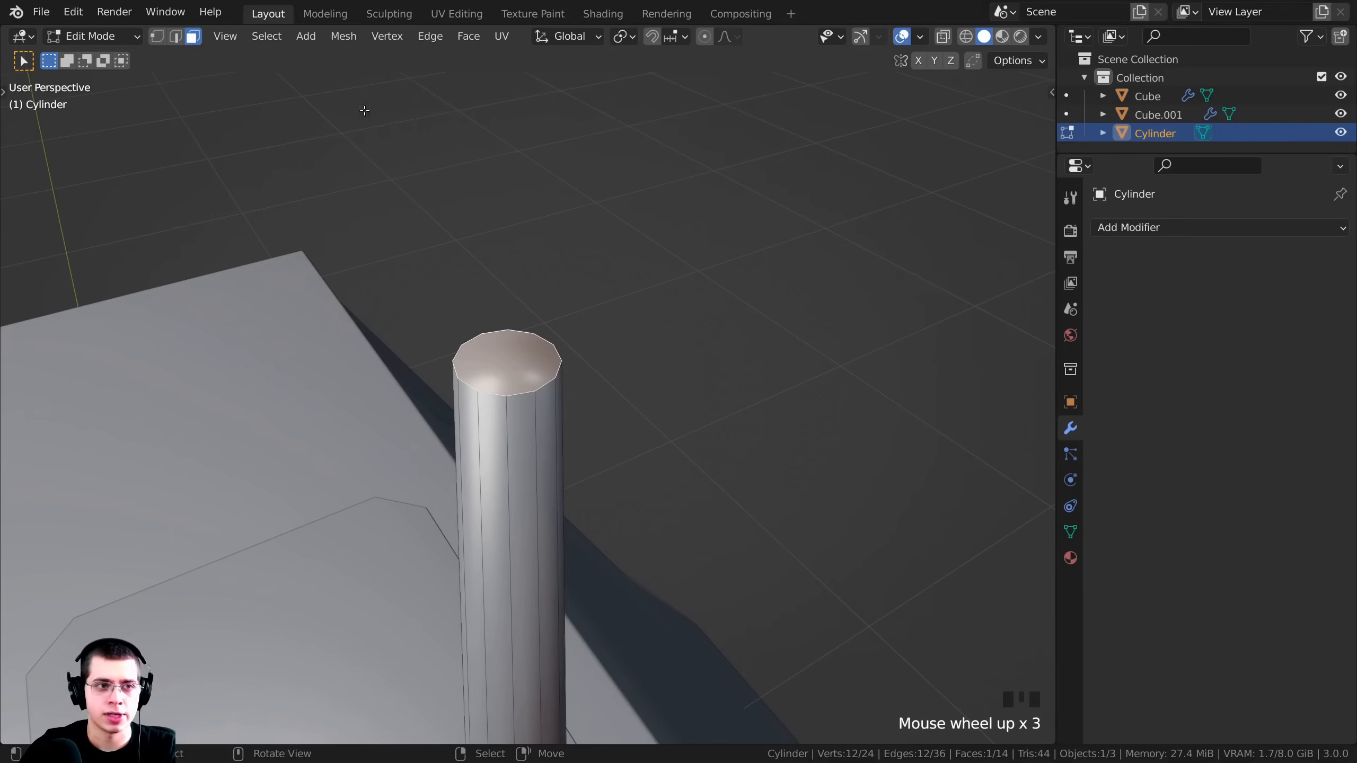
{"action": "left_click", "coordinate": [158, 36]}
{"action": "middle_click_drag", "start_coordinate": [592, 365], "coordinate": [687, 361]}
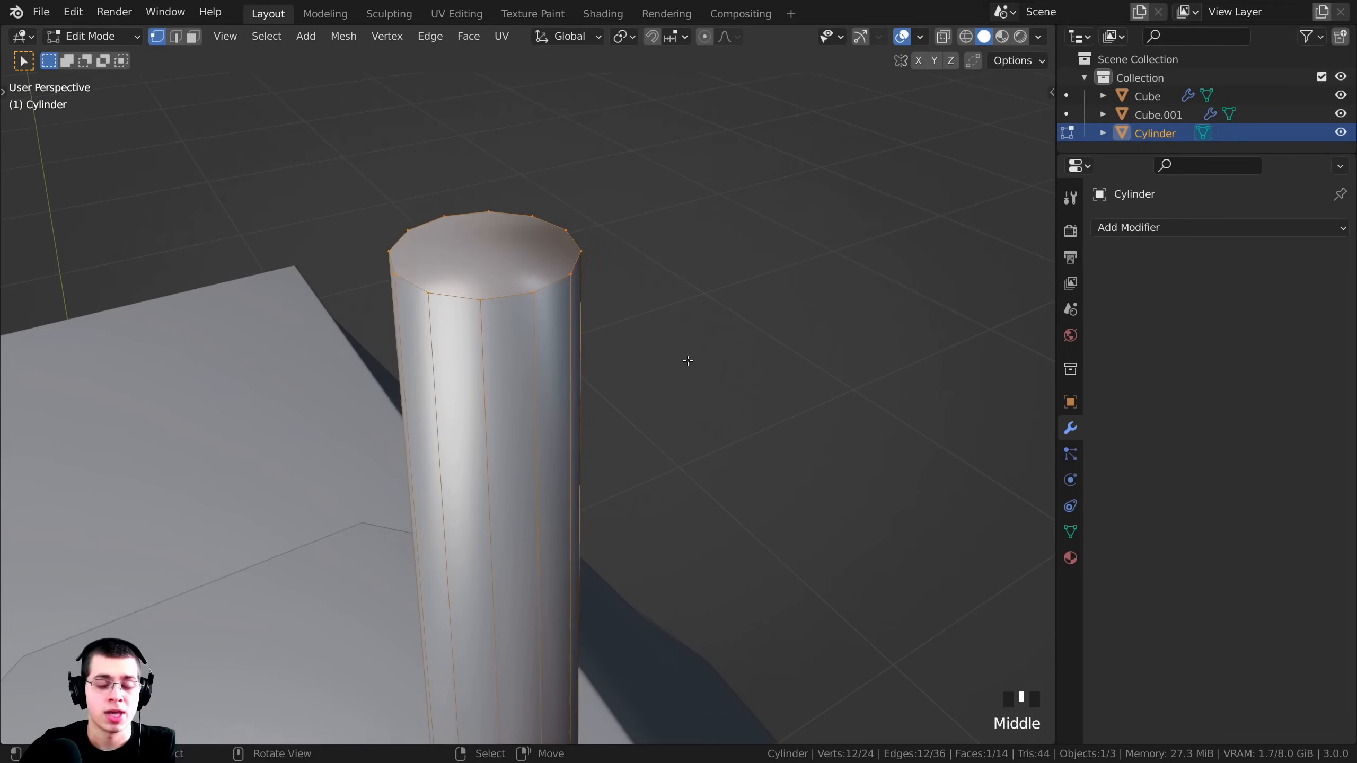
{"action": "key", "text": "ctrl+b"}
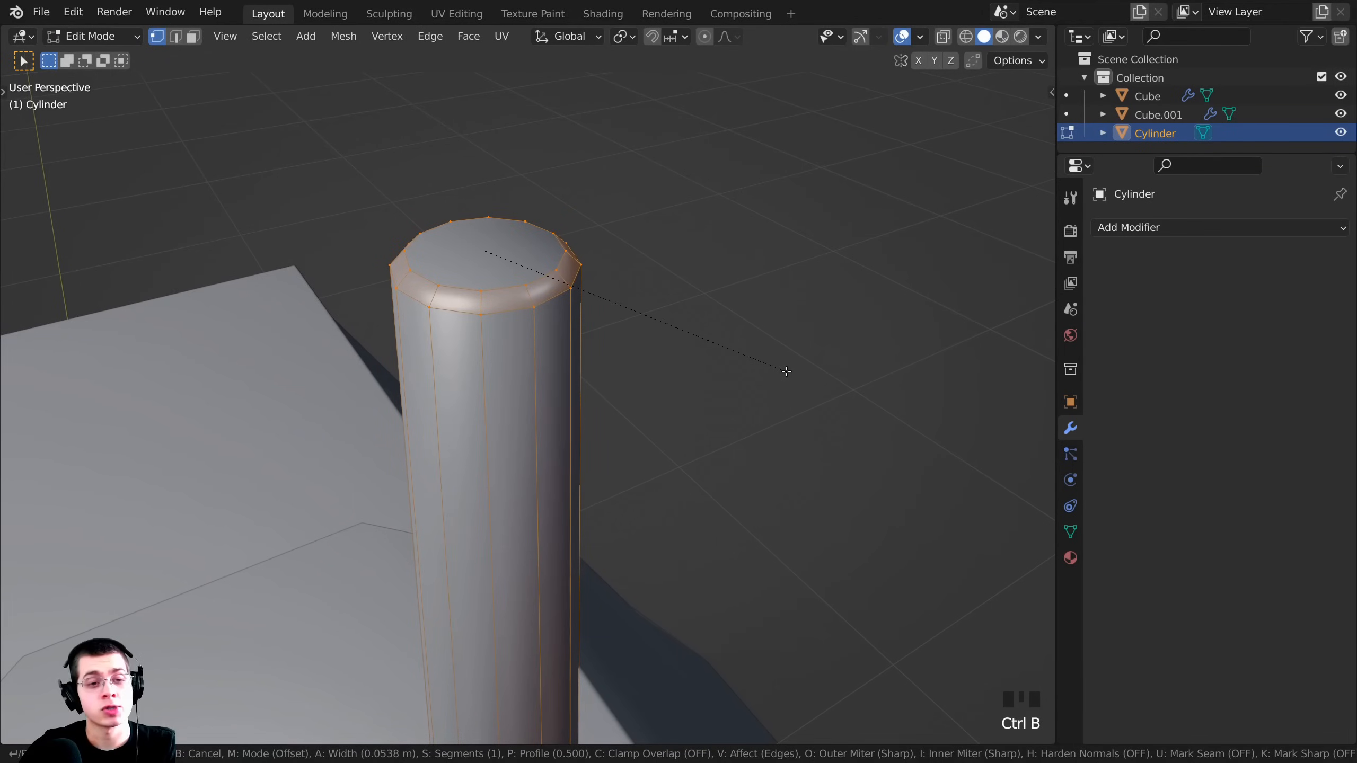
{"action": "scroll", "coordinate": [786, 371], "scroll_direction": "up", "scroll_amount": 2}
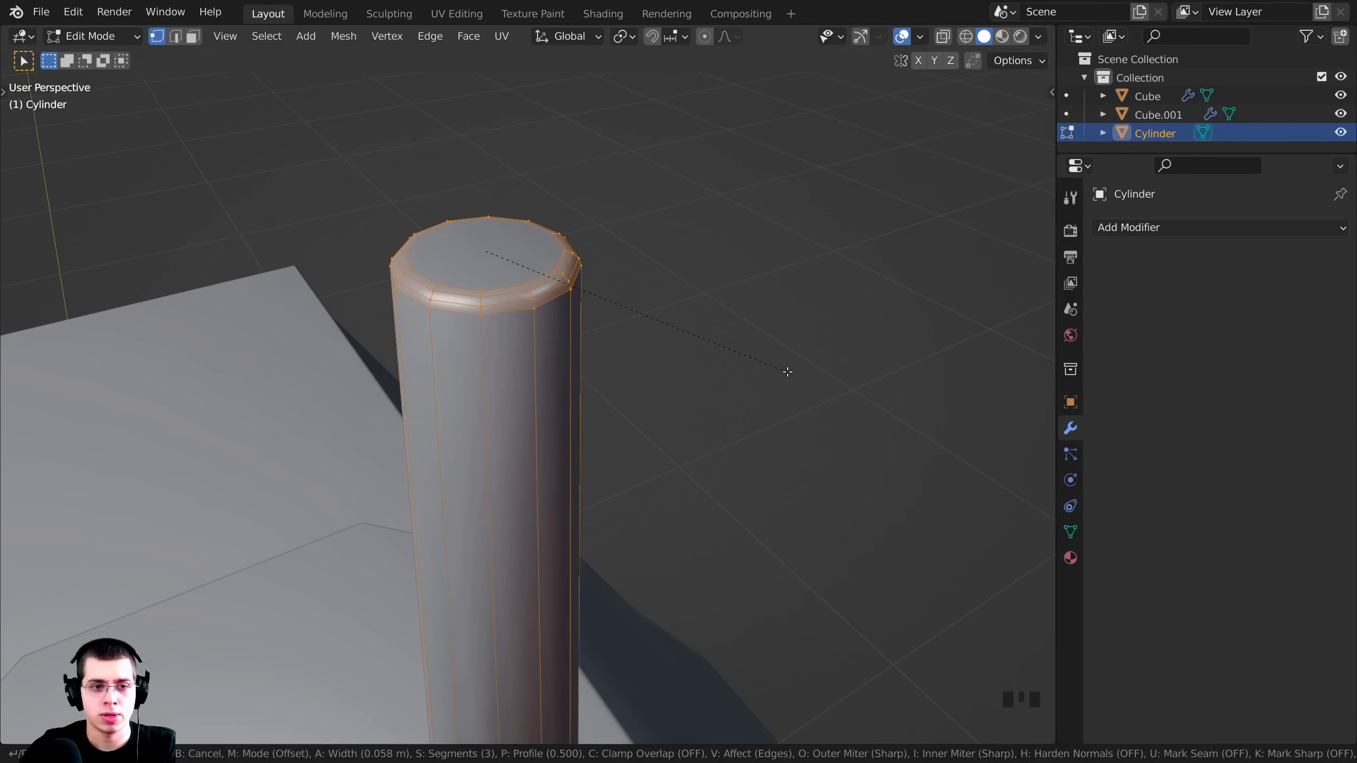
{"action": "left_click", "coordinate": [789, 373]}
{"action": "scroll", "coordinate": [788, 373], "scroll_direction": "down", "scroll_amount": 4}
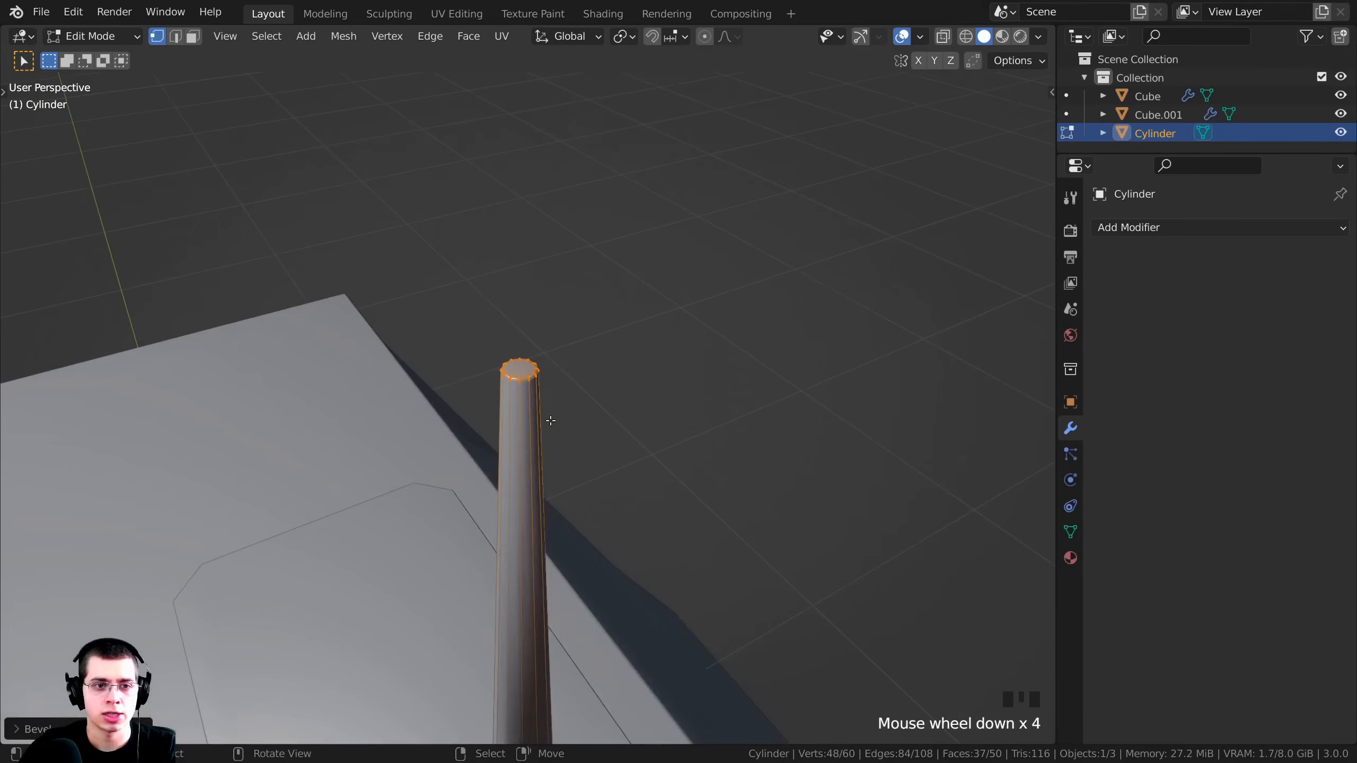
{"action": "key", "text": "Tab"}
Raise the antenna about 0.26 m along the Z axis so its base clears the plate.
{"action": "middle_click_drag", "start_coordinate": [789, 373], "coordinate": [564, 371]}
{"action": "scroll", "coordinate": [529, 203], "scroll_direction": "up", "scroll_amount": 2}
{"action": "scroll", "coordinate": [537, 295], "scroll_direction": "down", "scroll_amount": 2}
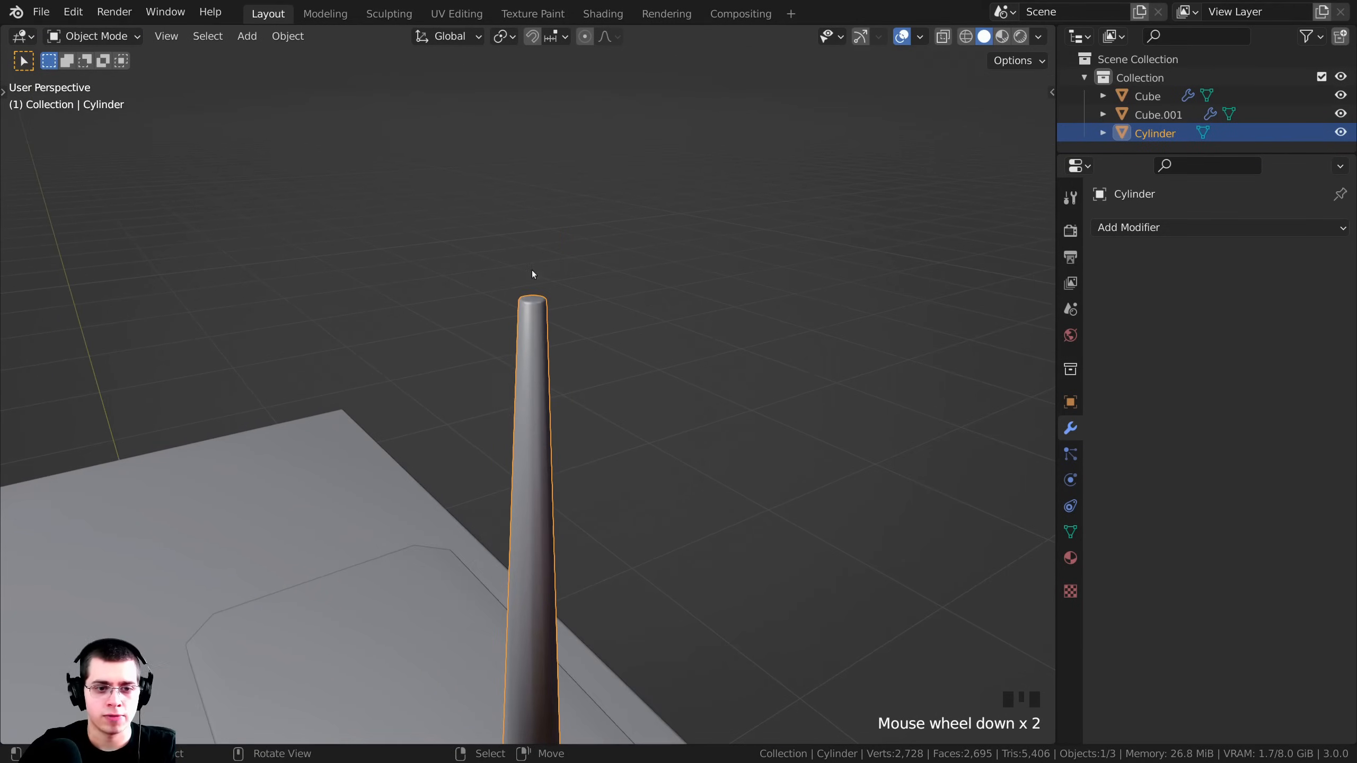
{"action": "middle_click_drag", "start_coordinate": [536, 490], "coordinate": [549, 546], "text": "shift"}
{"action": "scroll", "coordinate": [515, 455], "scroll_direction": "up", "scroll_amount": 2}
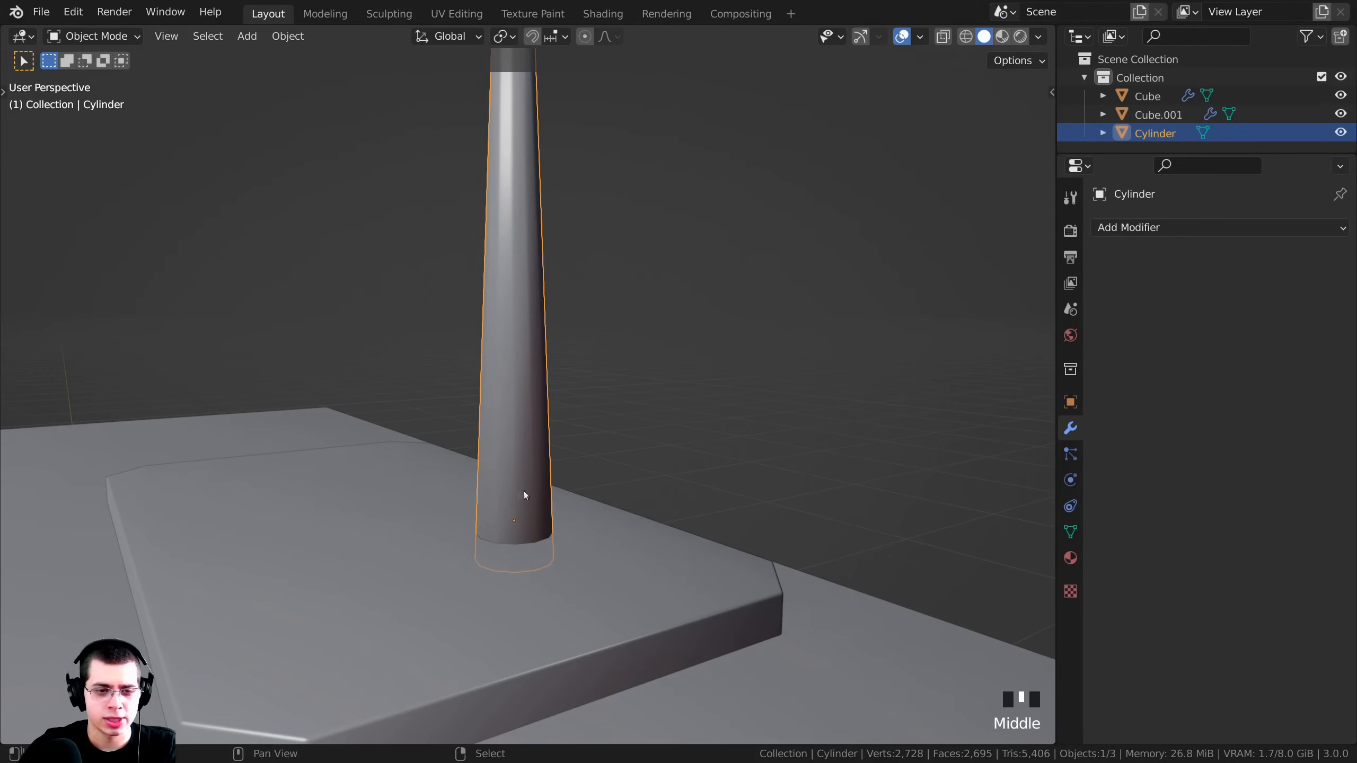
{"action": "middle_click_drag", "start_coordinate": [523, 492], "coordinate": [594, 427], "text": "shift"}
{"action": "scroll", "coordinate": [546, 423], "scroll_direction": "up", "scroll_amount": 2}
{"action": "key", "text": "Tab"}
{"action": "key", "text": "Tab"}
{"action": "key", "text": "g"}
{"action": "key", "text": "z"}
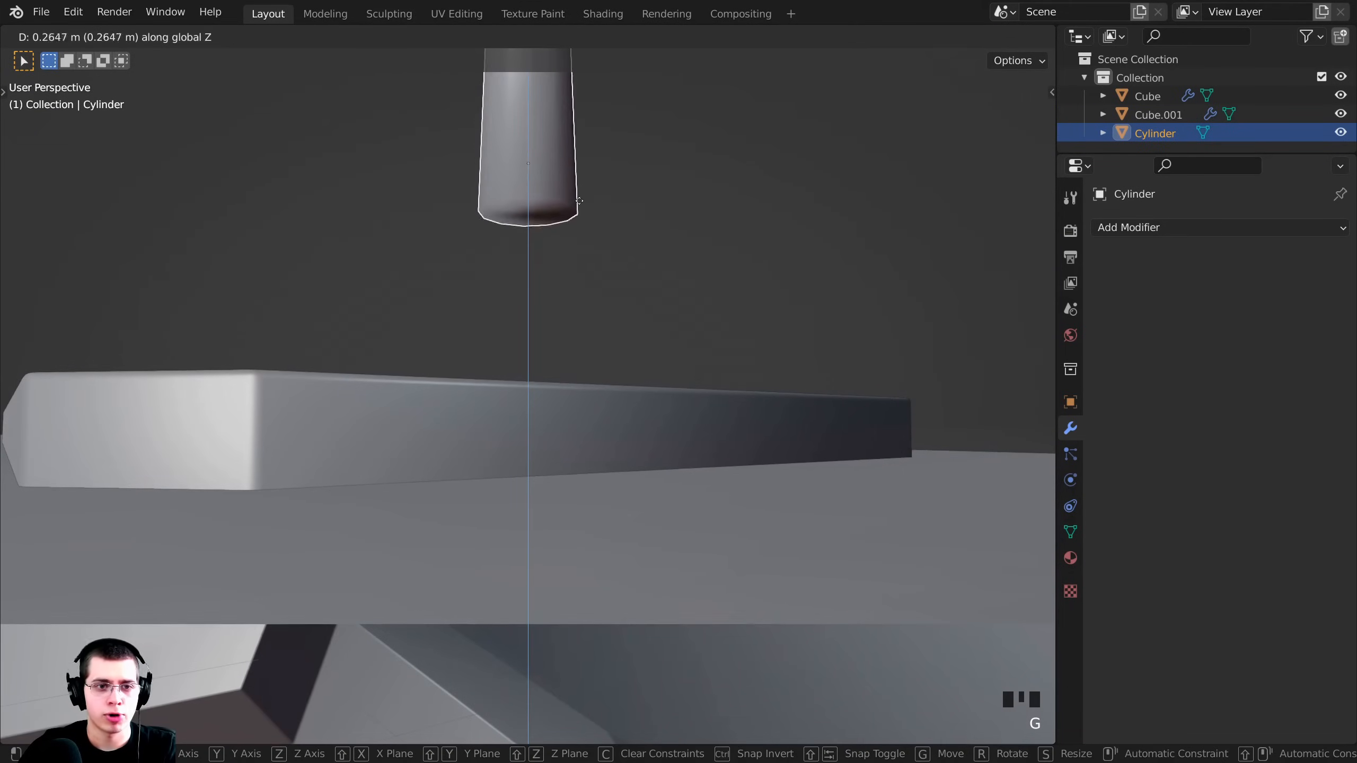
{"action": "left_click", "coordinate": [580, 201]}
Delete the bottom face of the antenna and return to Object Mode.
{"action": "middle_click_drag", "start_coordinate": [579, 201], "coordinate": [561, 353], "text": "shift"}
{"action": "key", "text": "Tab"}
{"action": "scroll", "coordinate": [436, 338], "scroll_direction": "up", "scroll_amount": 2}
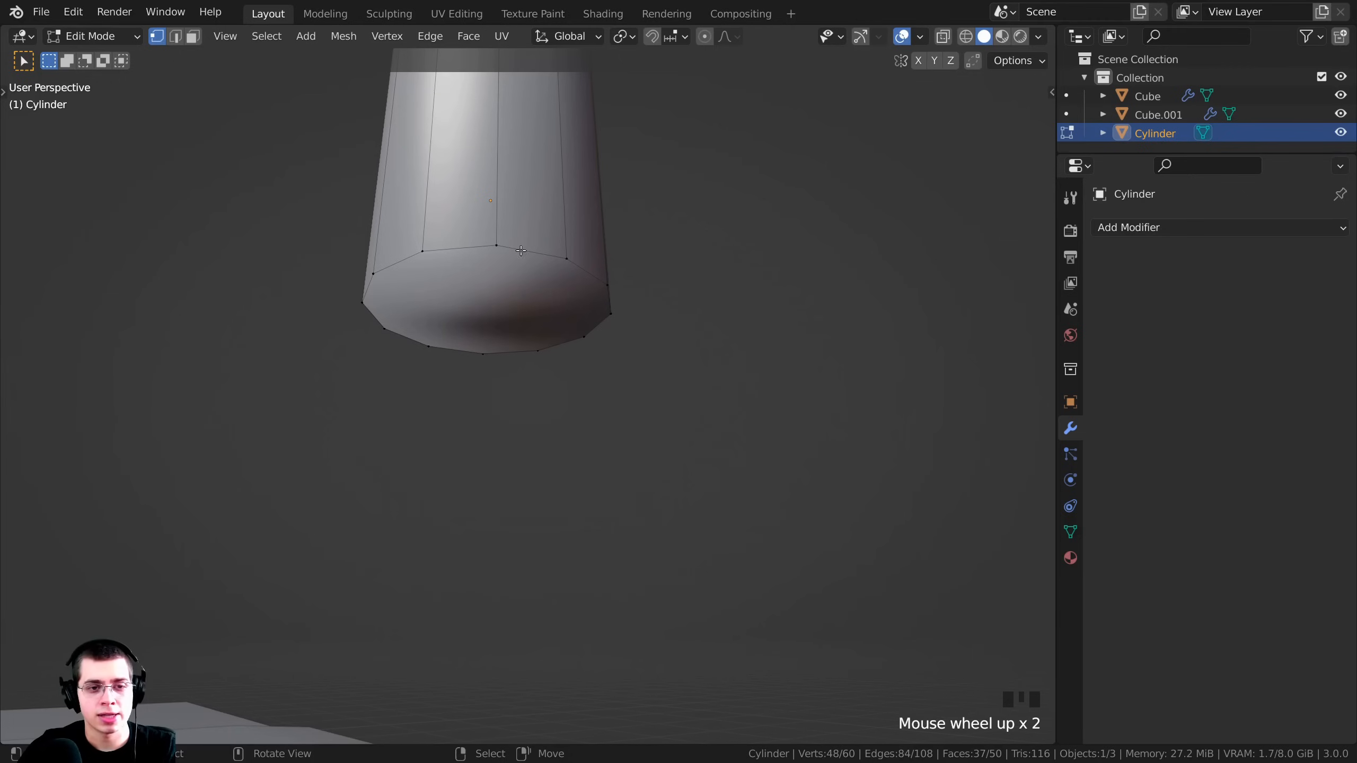
{"action": "key", "text": "3"}
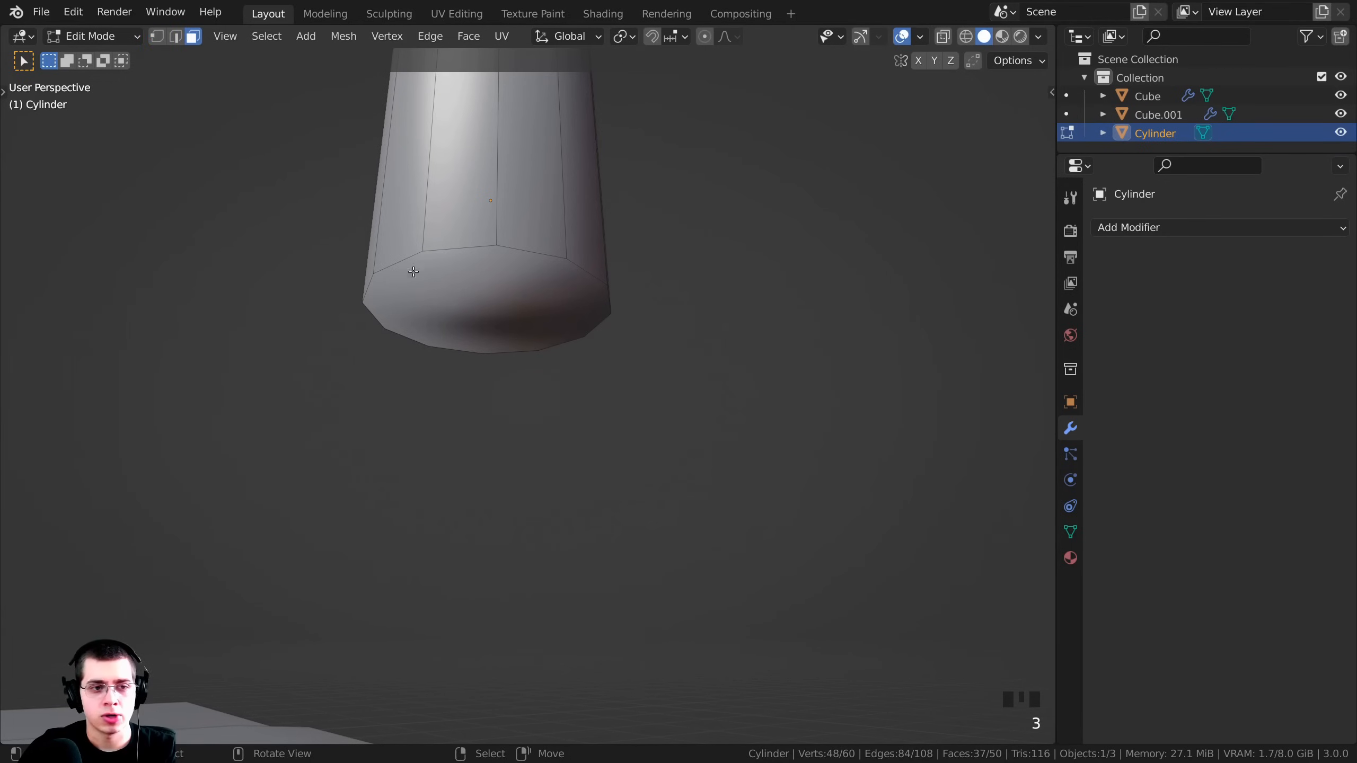
{"action": "left_click", "coordinate": [198, 58]}
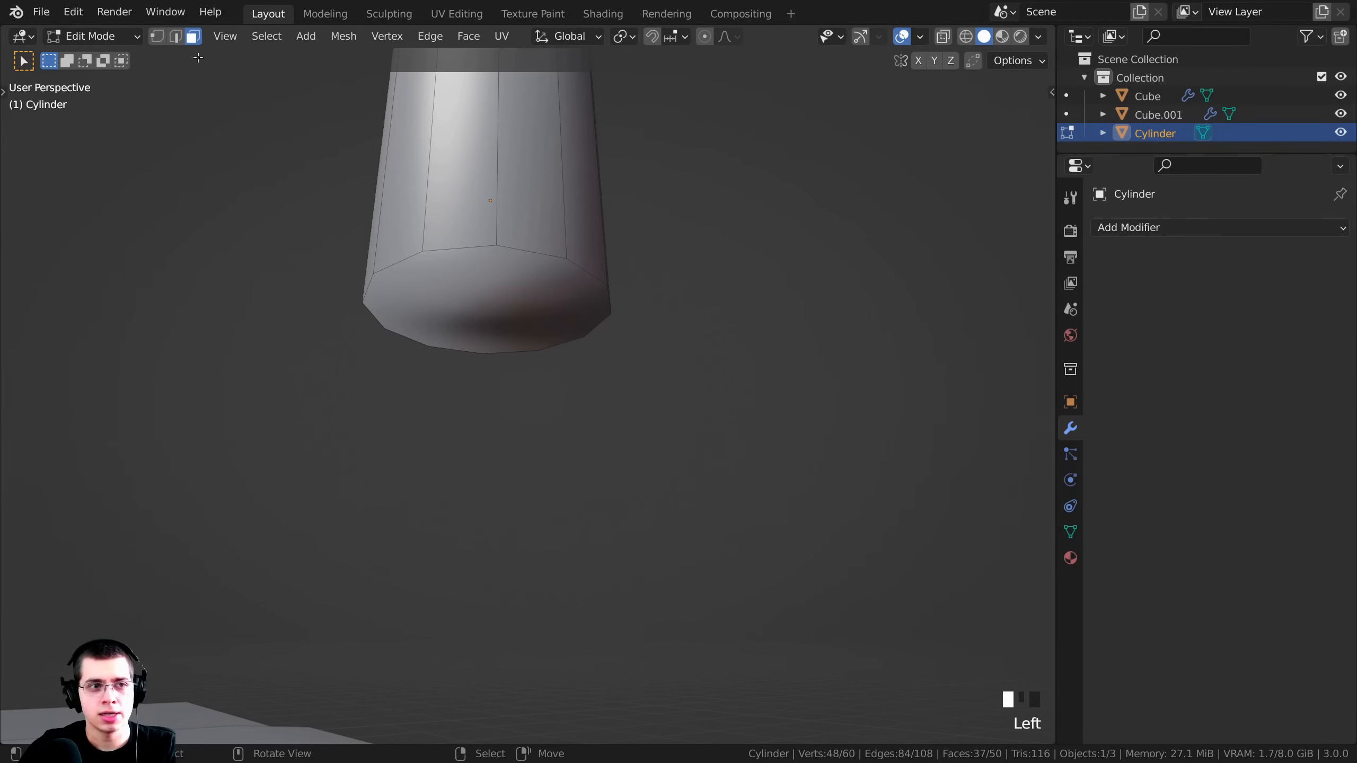
{"action": "right_click", "coordinate": [494, 292]}
{"action": "key", "text": "x"}
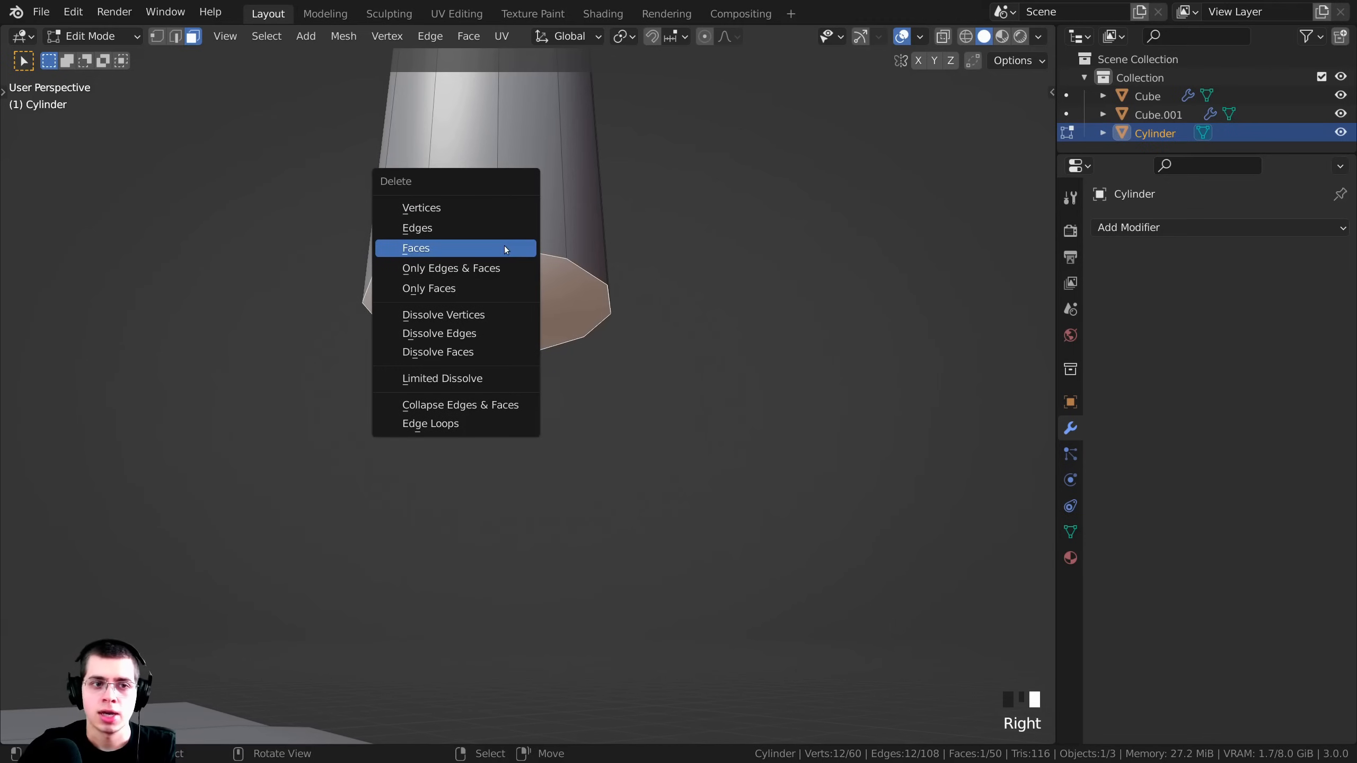
{"action": "left_click", "coordinate": [503, 247]}
{"action": "scroll", "coordinate": [499, 255], "scroll_direction": "down", "scroll_amount": 6}
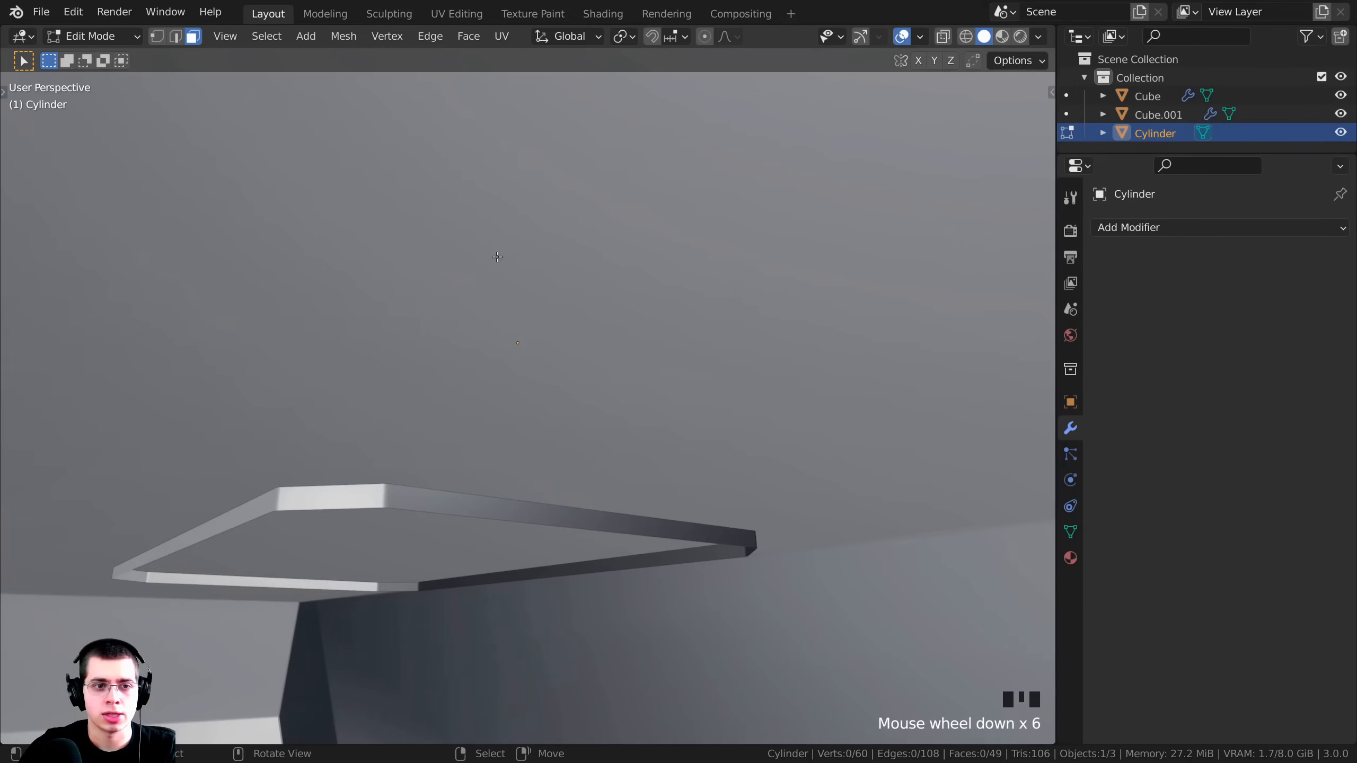
{"action": "middle_click_drag", "start_coordinate": [499, 255], "coordinate": [508, 221]}
{"action": "key", "text": "Tab"}
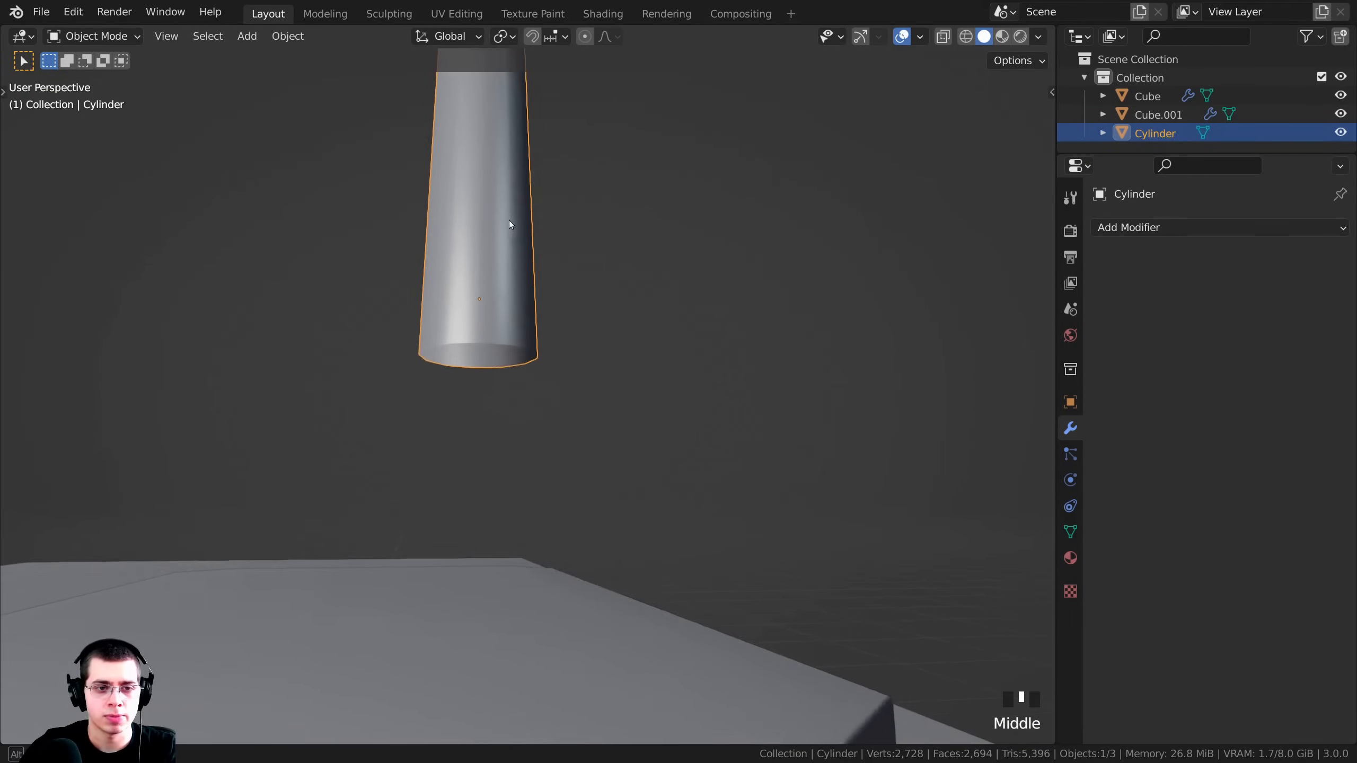
Lower the antenna about 0.29 m along the Z axis onto the plate and deselect it.
{"action": "scroll", "coordinate": [533, 219], "scroll_direction": "down", "scroll_amount": 2}
{"action": "key", "text": "g"}
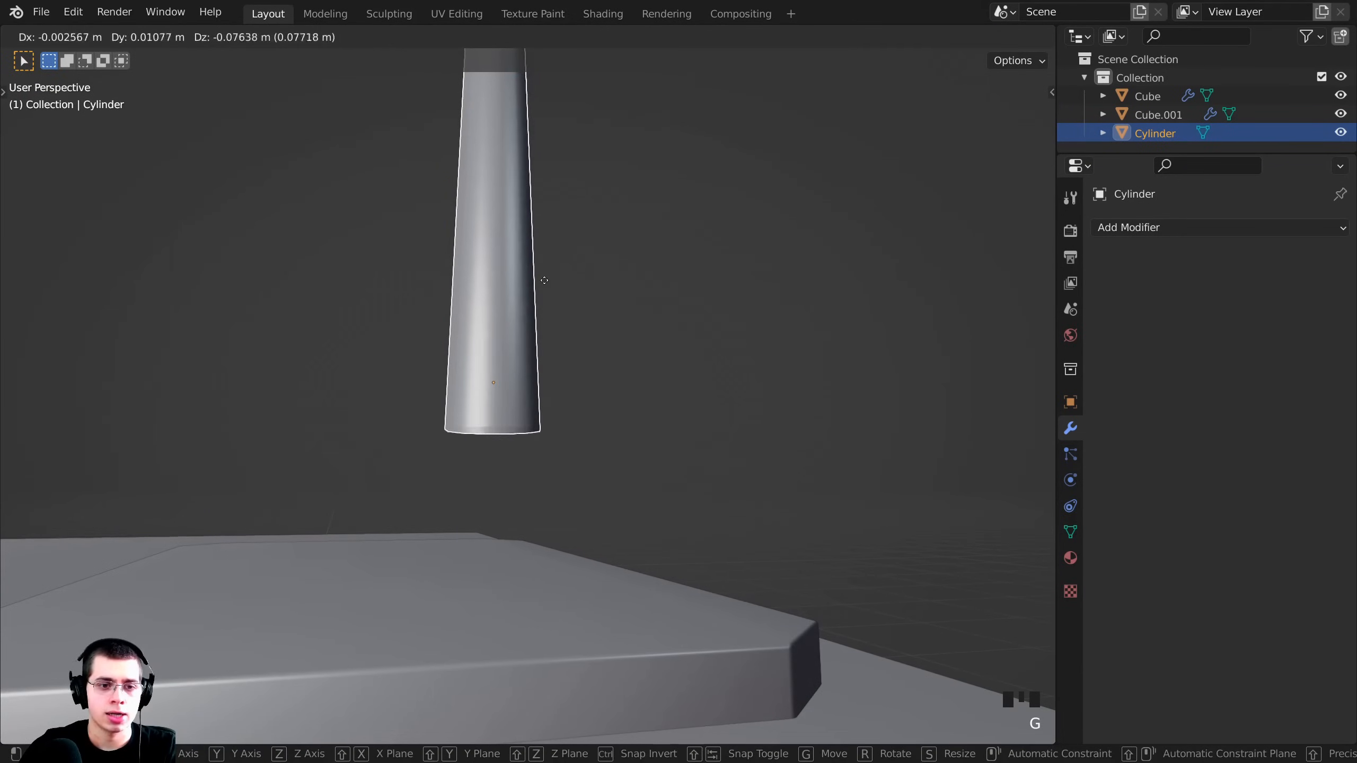
{"action": "key", "text": "z"}
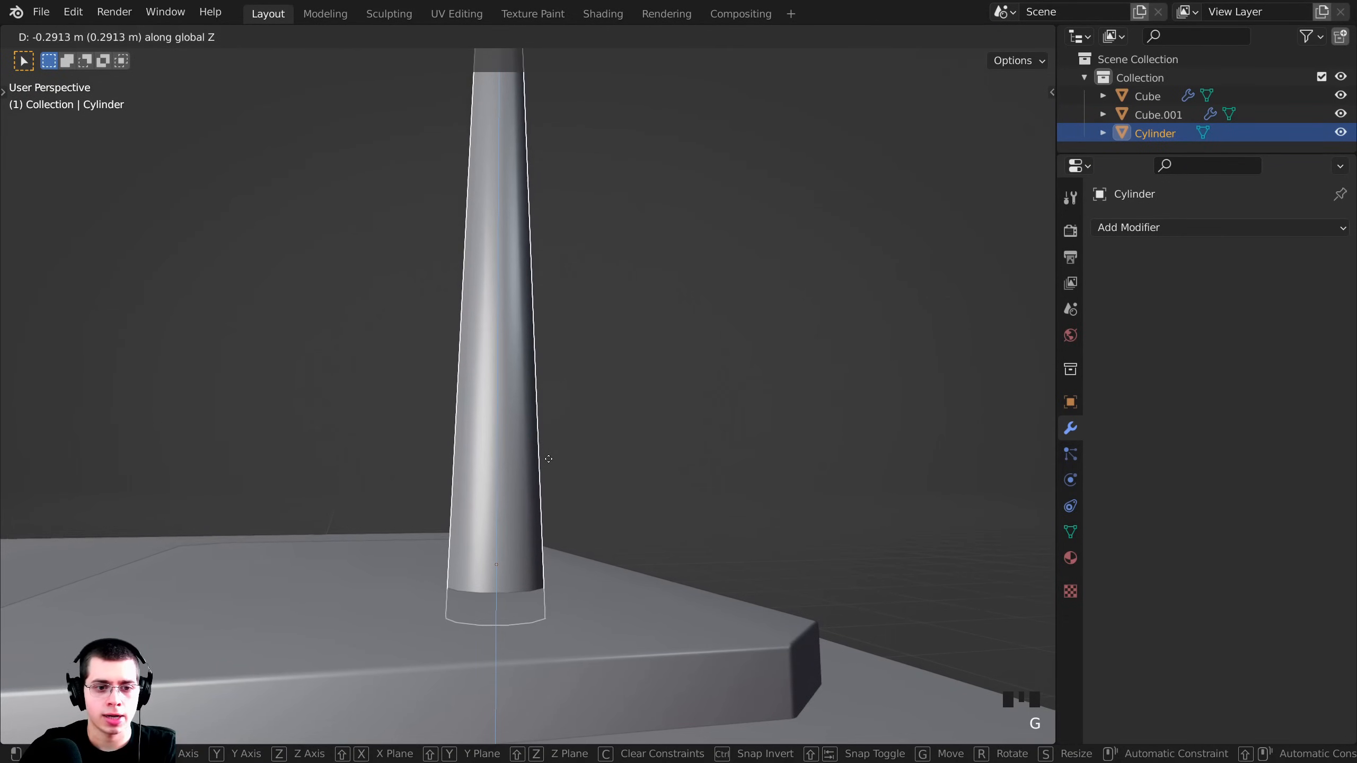
{"action": "left_click", "coordinate": [548, 461]}
{"action": "key", "text": "alt+a"}
{"action": "scroll", "coordinate": [539, 440], "scroll_direction": "down", "scroll_amount": 6}
{"action": "middle_click_drag", "start_coordinate": [539, 439], "coordinate": [598, 471]}
{"action": "scroll", "coordinate": [562, 405], "scroll_direction": "up", "scroll_amount": 4}
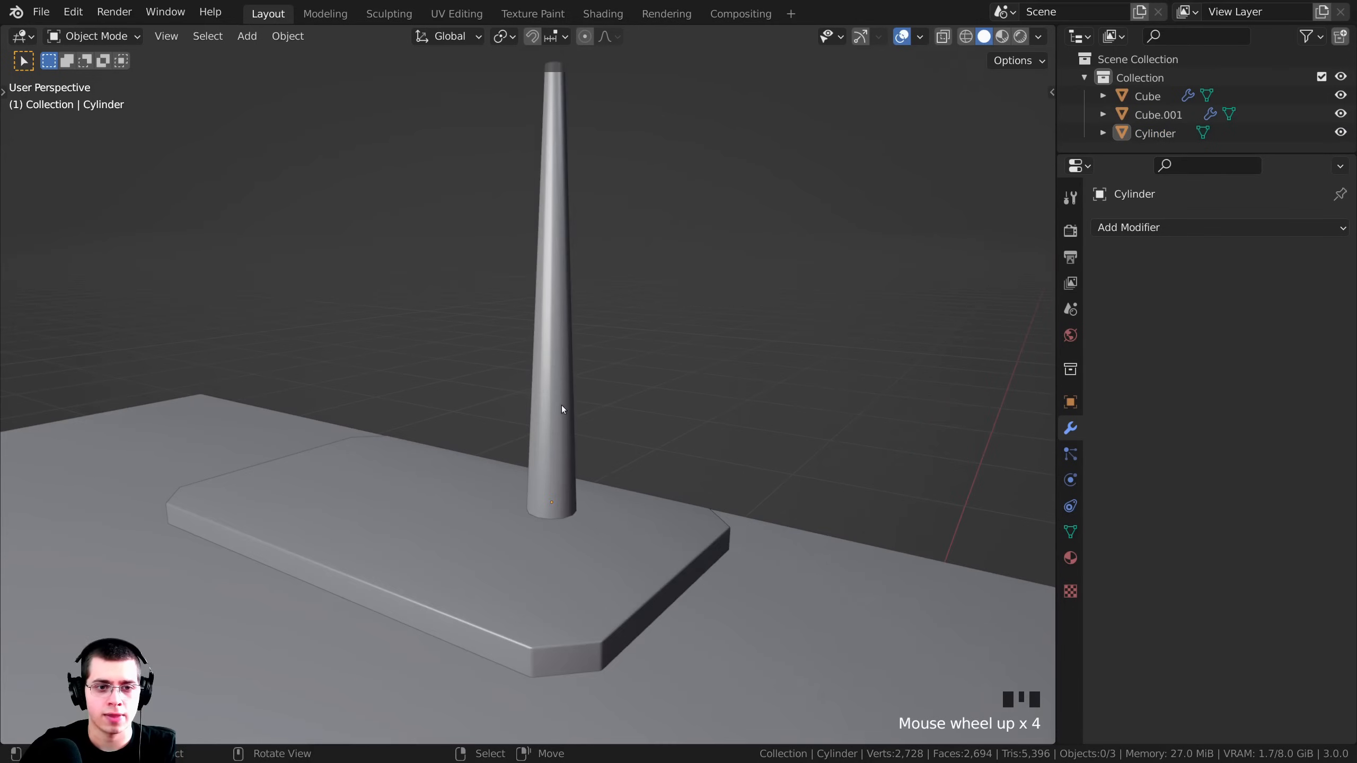
{"action": "scroll", "coordinate": [562, 405], "scroll_direction": "down", "scroll_amount": 4}
{"action": "middle_click_drag", "start_coordinate": [562, 405], "coordinate": [710, 411]}
{"action": "scroll", "coordinate": [565, 325], "scroll_direction": "up", "scroll_amount": 2}
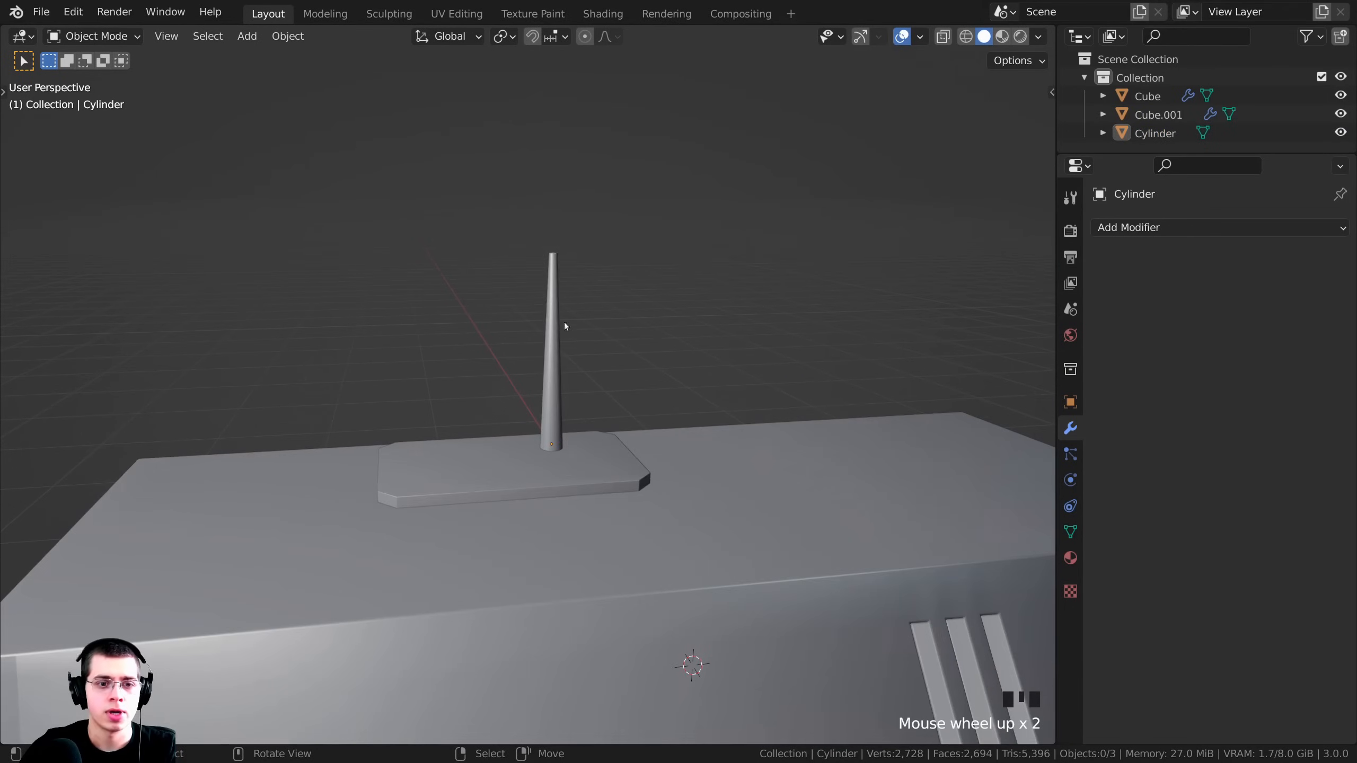
Duplicate the antenna and place the copy about 0.54 m along the Y axis on the same plate.
{"action": "left_click", "coordinate": [560, 293]}
{"action": "middle_click_drag", "start_coordinate": [530, 191], "coordinate": [599, 425]}
{"action": "scroll", "coordinate": [600, 426], "scroll_direction": "up", "scroll_amount": 3}
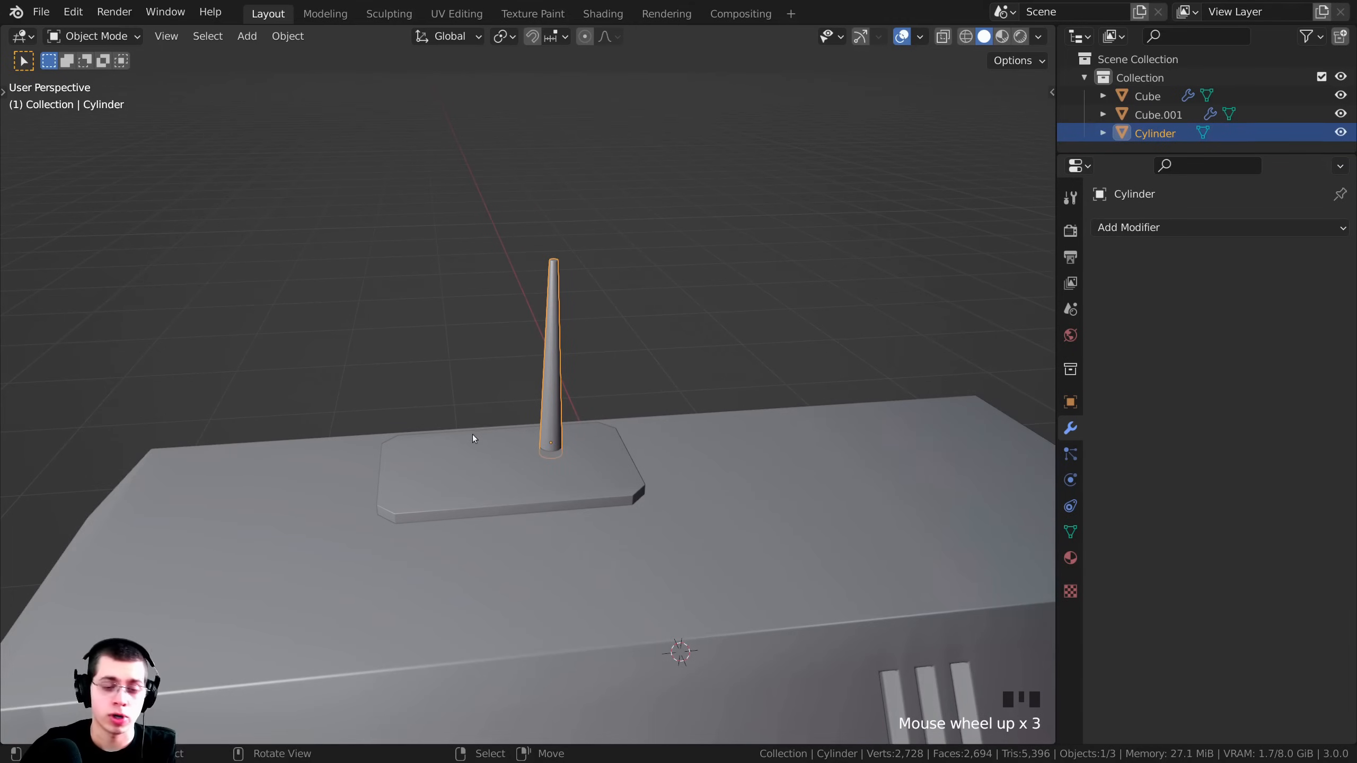
{"action": "scroll", "coordinate": [653, 360], "scroll_direction": "up", "scroll_amount": 2}
{"action": "key", "text": "shift+d"}
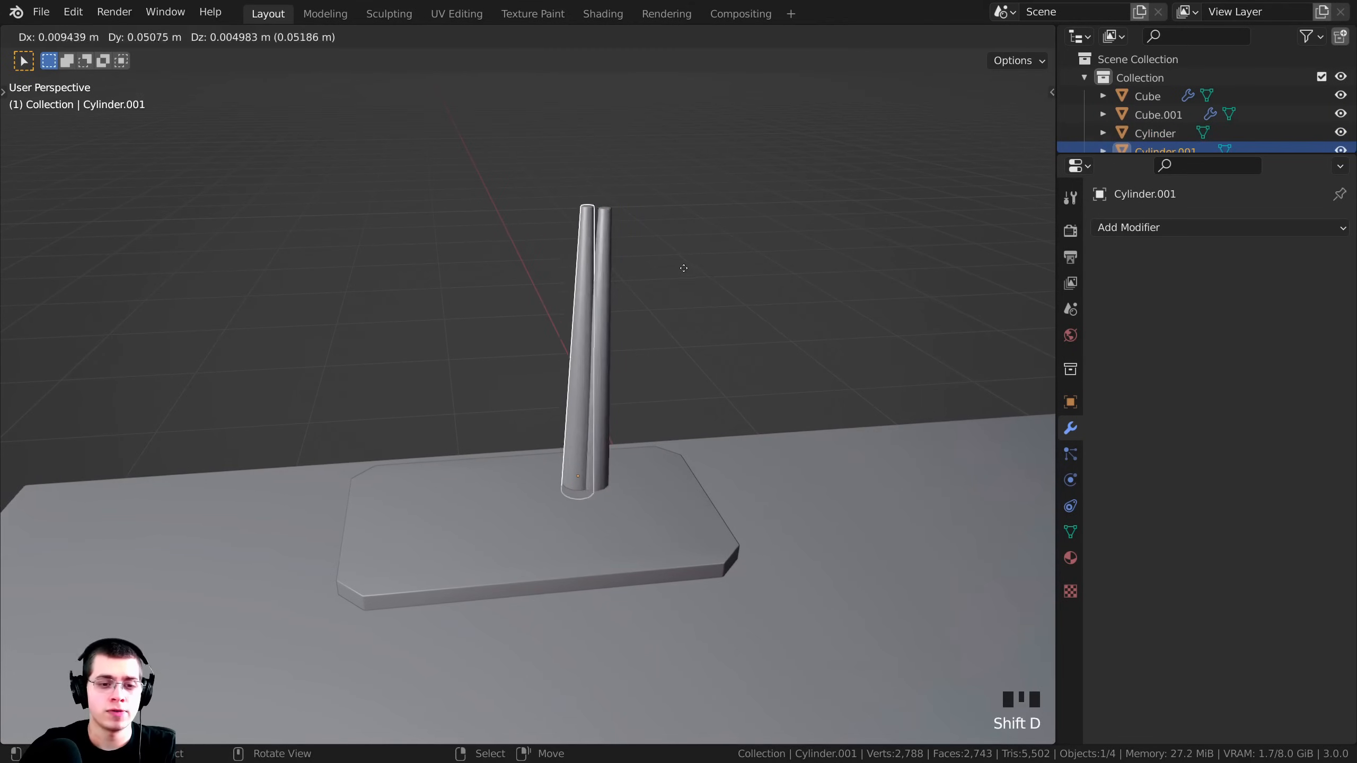
{"action": "key", "text": "y"}
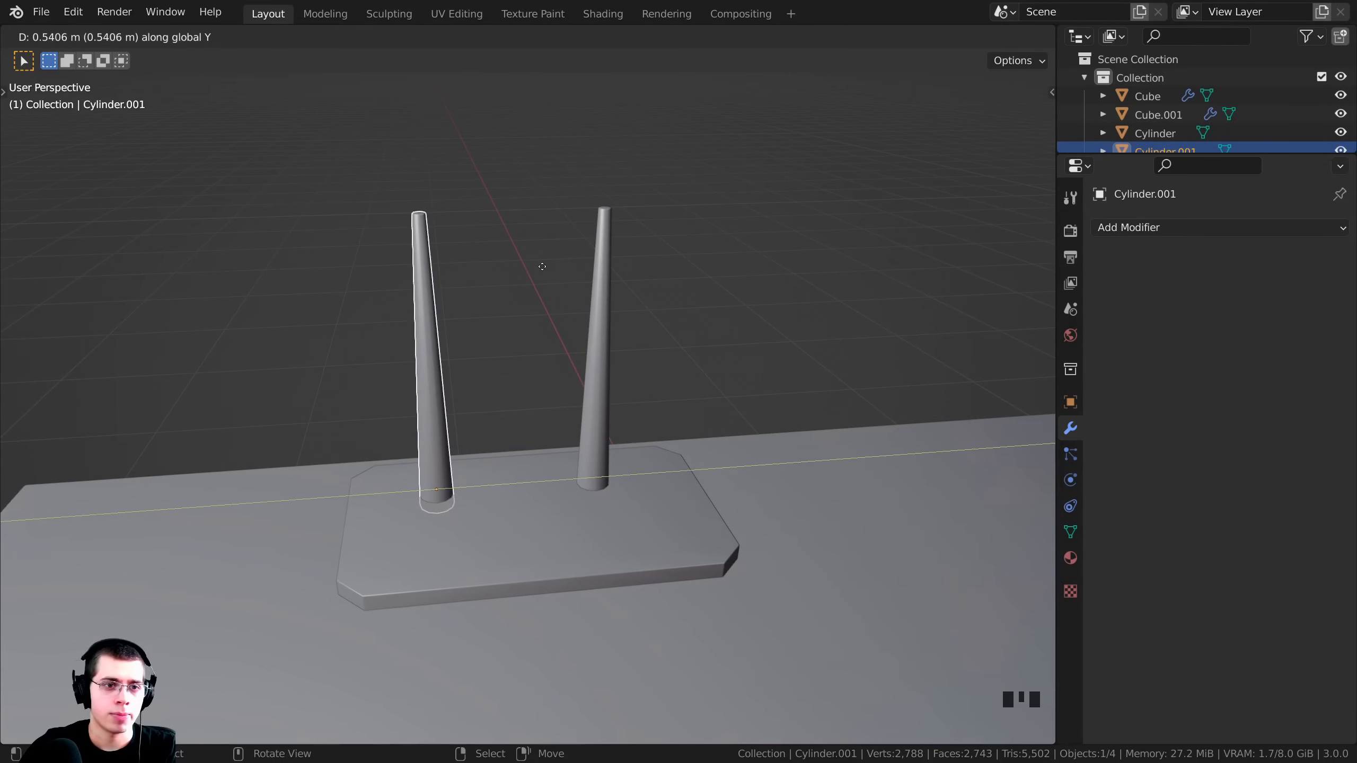
{"action": "left_click", "coordinate": [542, 266]}
Delete all the bevelled top vertices of the duplicated antenna, keeping only its base ring of vertices.
{"action": "middle_click_drag", "start_coordinate": [409, 231], "coordinate": [426, 254], "text": "shift"}
{"action": "scroll", "coordinate": [427, 254], "scroll_direction": "down", "scroll_amount": 1}
{"action": "middle_click_drag", "start_coordinate": [566, 179], "coordinate": [653, 200], "text": "shift"}
{"action": "scroll", "coordinate": [654, 200], "scroll_direction": "up", "scroll_amount": 1}
{"action": "key", "text": "Tab"}
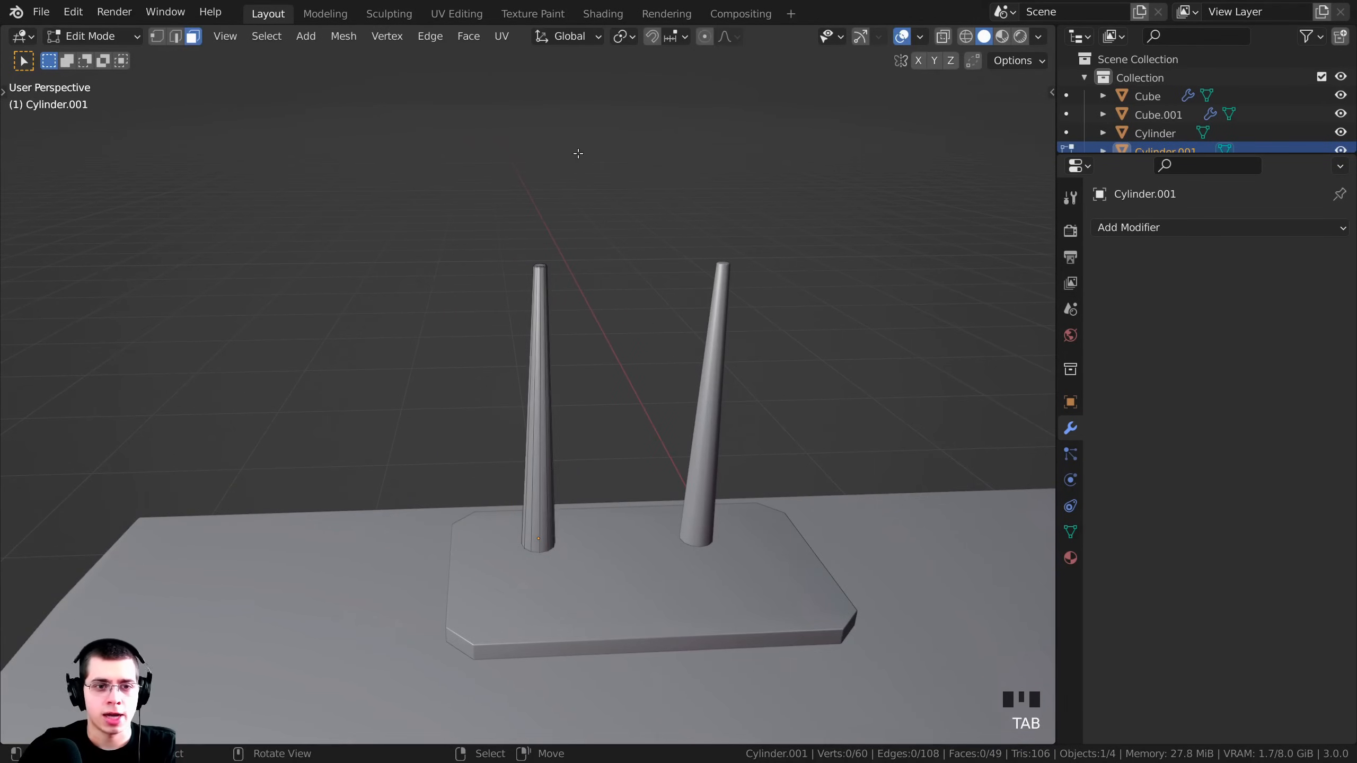
{"action": "scroll", "coordinate": [530, 289], "scroll_direction": "up", "scroll_amount": 5}
{"action": "middle_click_drag", "start_coordinate": [522, 292], "coordinate": [503, 302]}
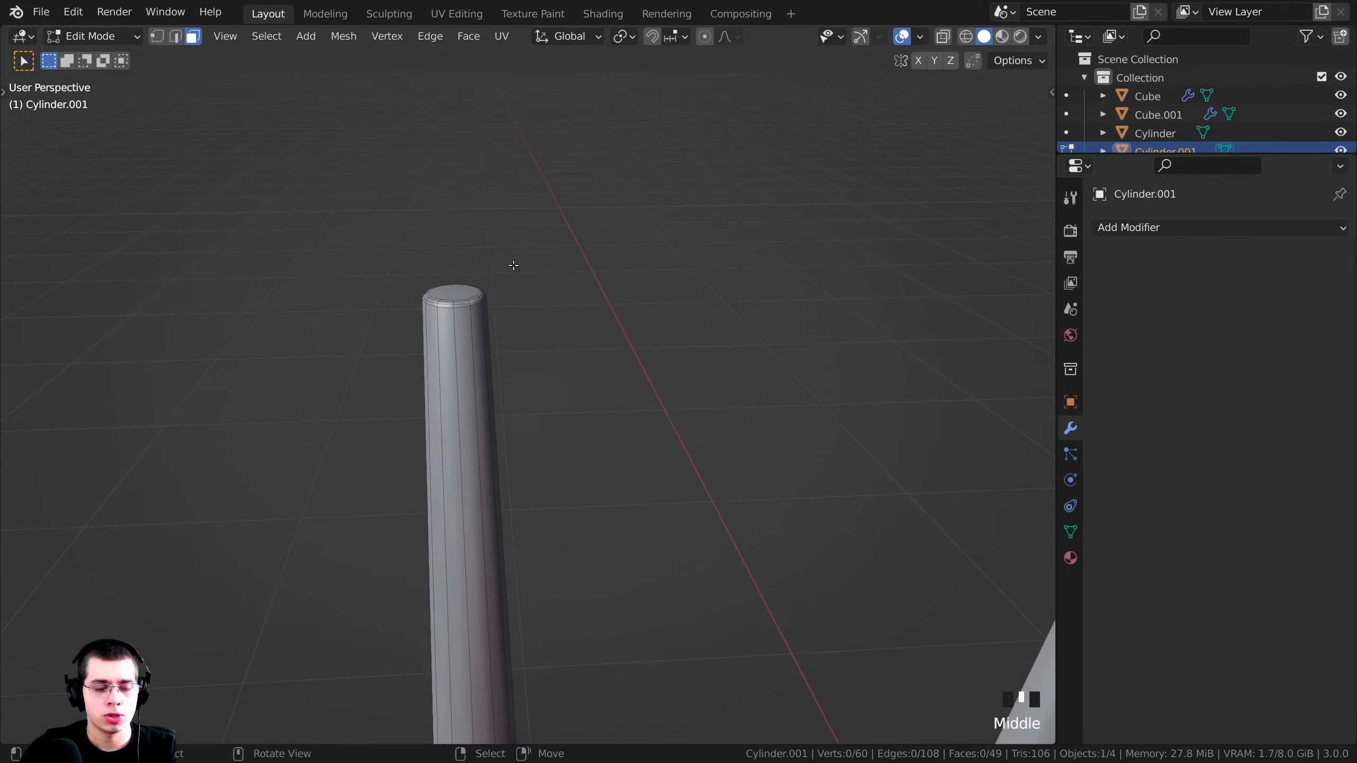
{"action": "key", "text": "1"}
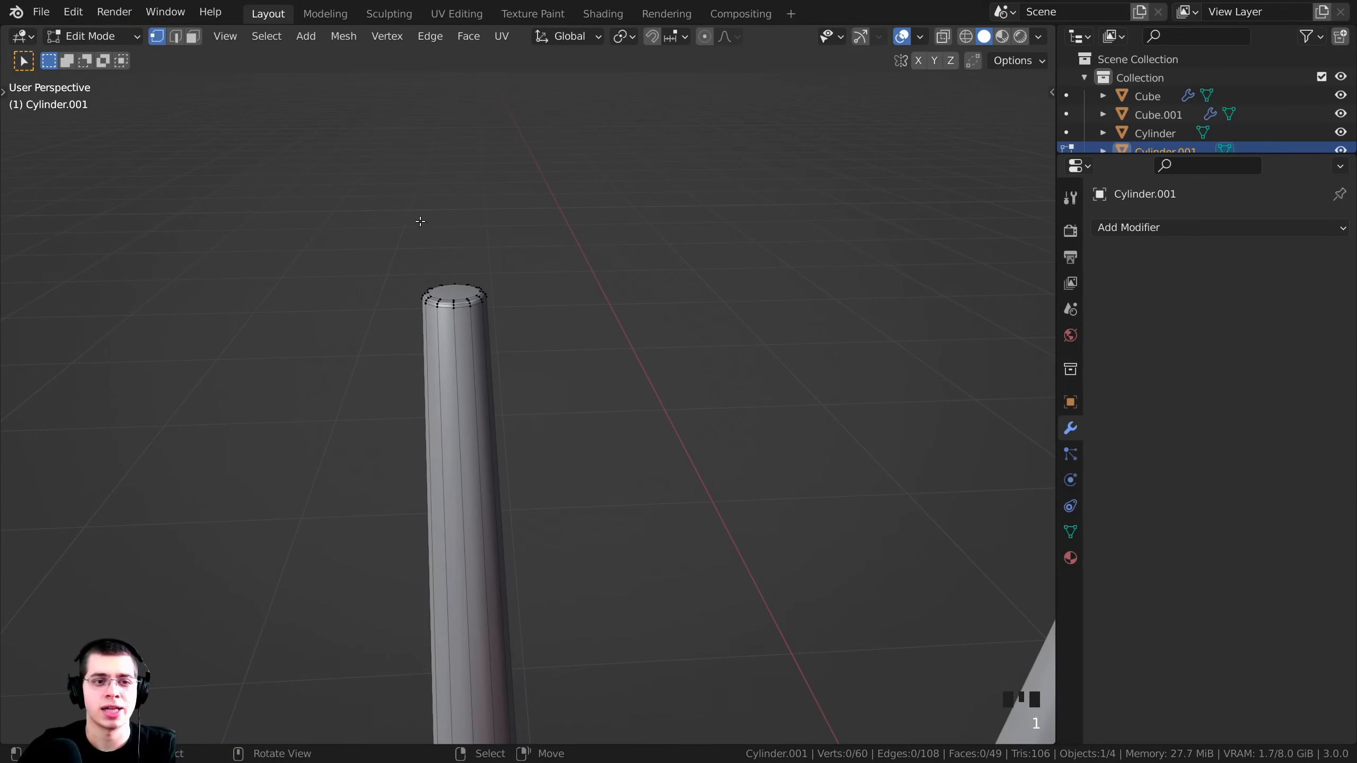
{"action": "scroll", "coordinate": [609, 275], "scroll_direction": "down", "scroll_amount": 3}
{"action": "left_click_drag", "start_coordinate": [358, 193], "coordinate": [529, 375]}
{"action": "middle_click_drag", "start_coordinate": [585, 397], "coordinate": [848, 442]}
{"action": "scroll", "coordinate": [848, 442], "scroll_direction": "up", "scroll_amount": 2}
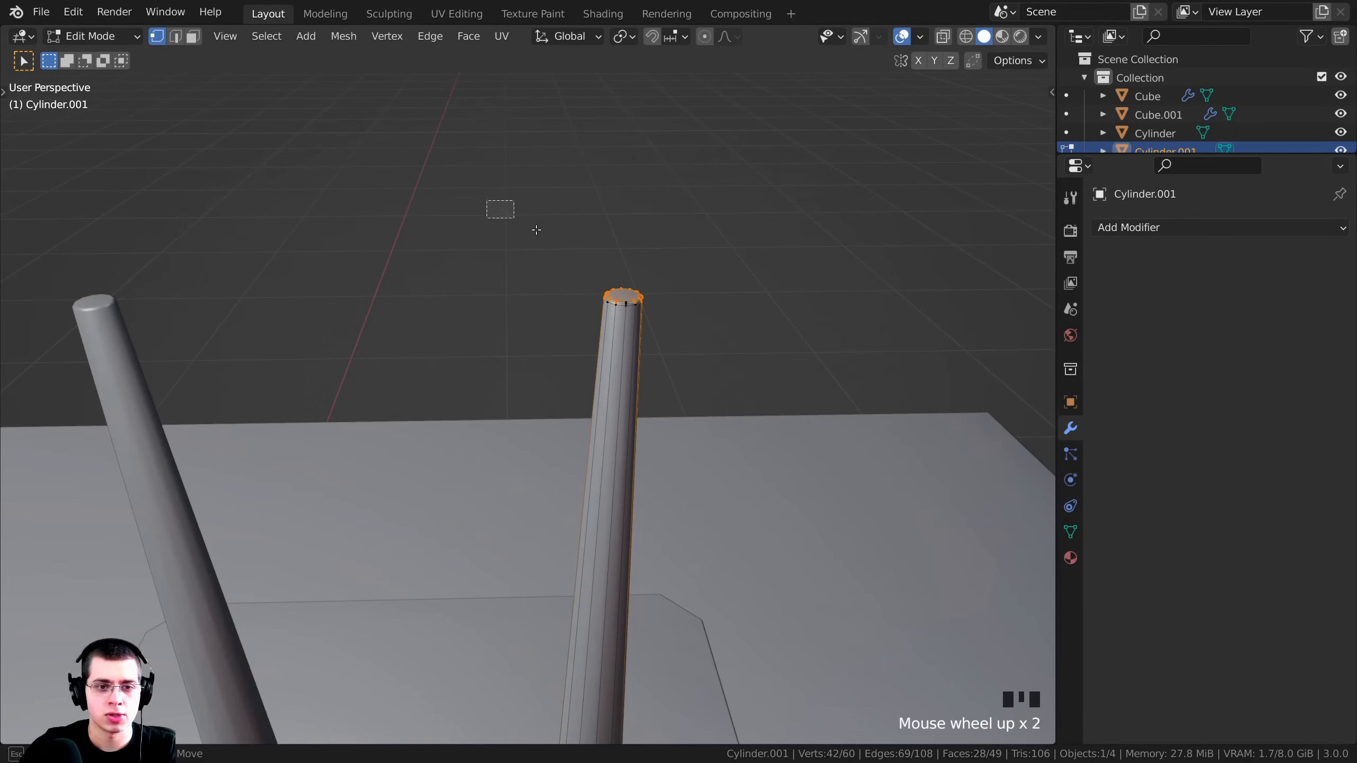
{"action": "middle_click_drag", "start_coordinate": [715, 358], "coordinate": [492, 280], "text": "shift"}
{"action": "scroll", "coordinate": [628, 115], "scroll_direction": "down", "scroll_amount": 3}
{"action": "scroll", "coordinate": [491, 280], "scroll_direction": "up", "scroll_amount": 2}
{"action": "key", "text": "x"}
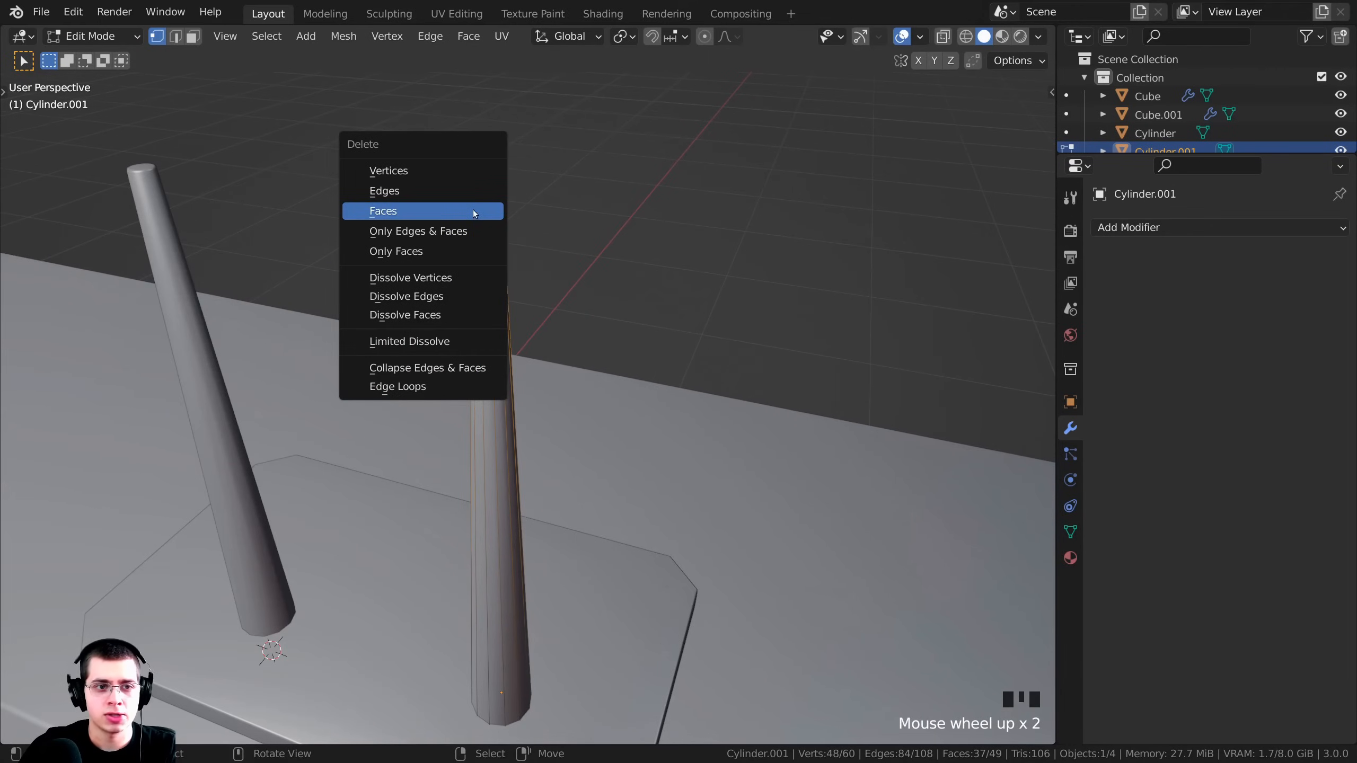
{"action": "left_click", "coordinate": [425, 171]}
{"action": "scroll", "coordinate": [621, 418], "scroll_direction": "down", "scroll_amount": 6}
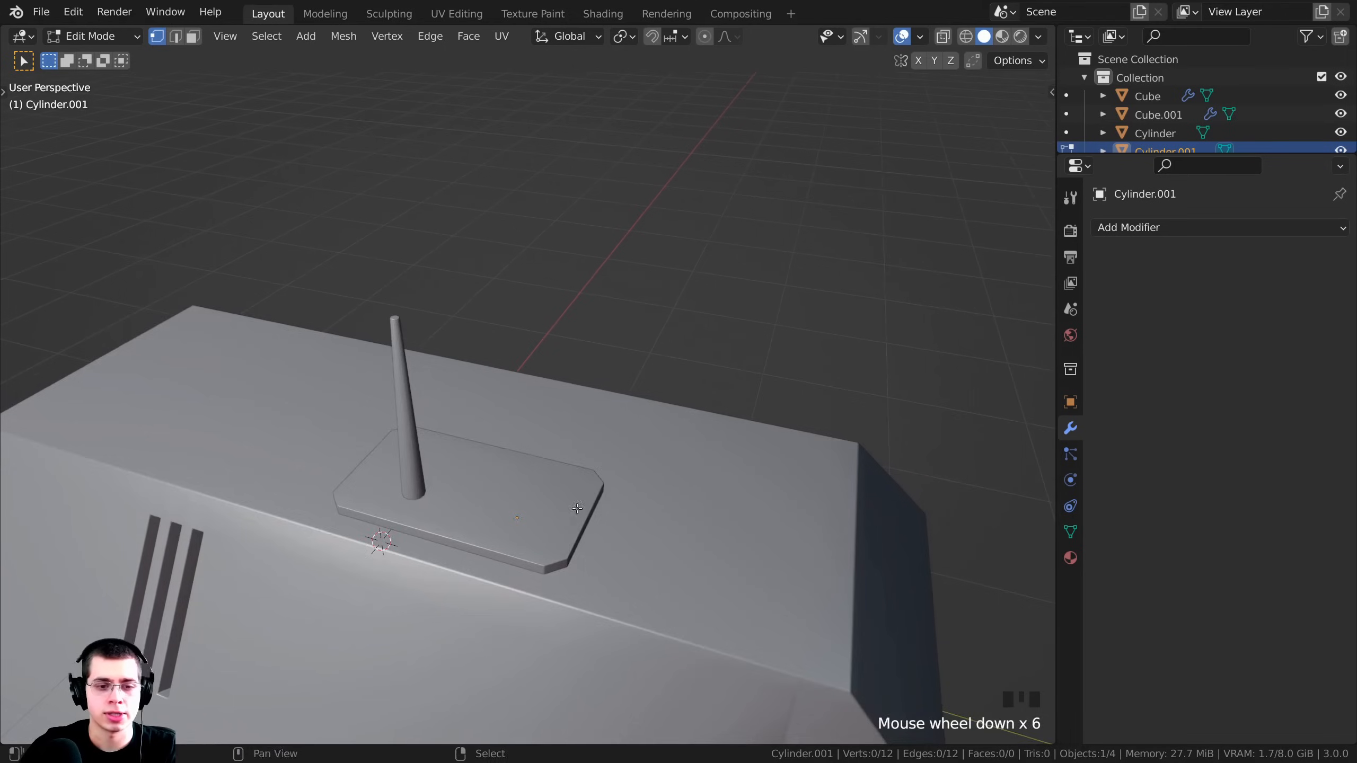
Show the scene in wireframe and extrude the whole base ring upward along Z into a tube taller than the antenna.
{"action": "scroll", "coordinate": [620, 418], "scroll_direction": "up", "scroll_amount": 4}
{"action": "key", "text": "z"}
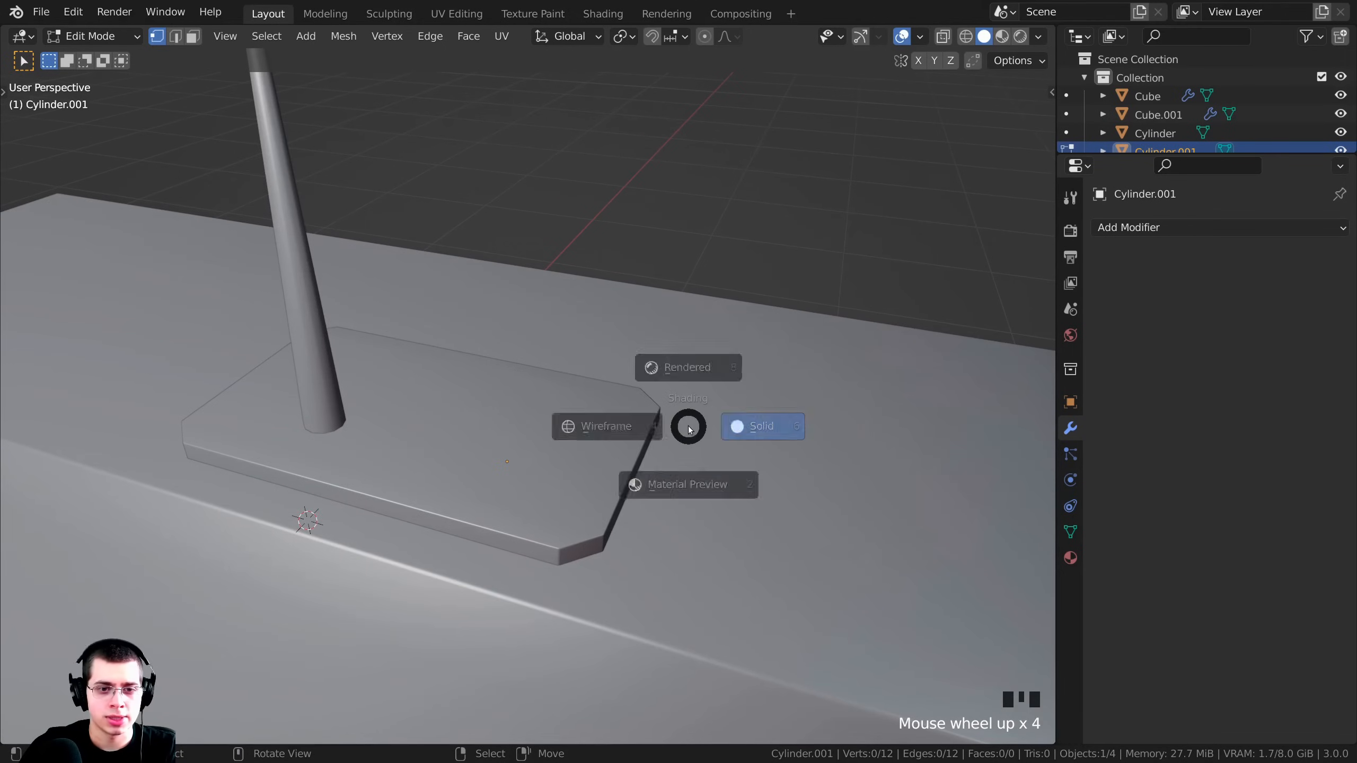
{"action": "left_click", "coordinate": [518, 428]}
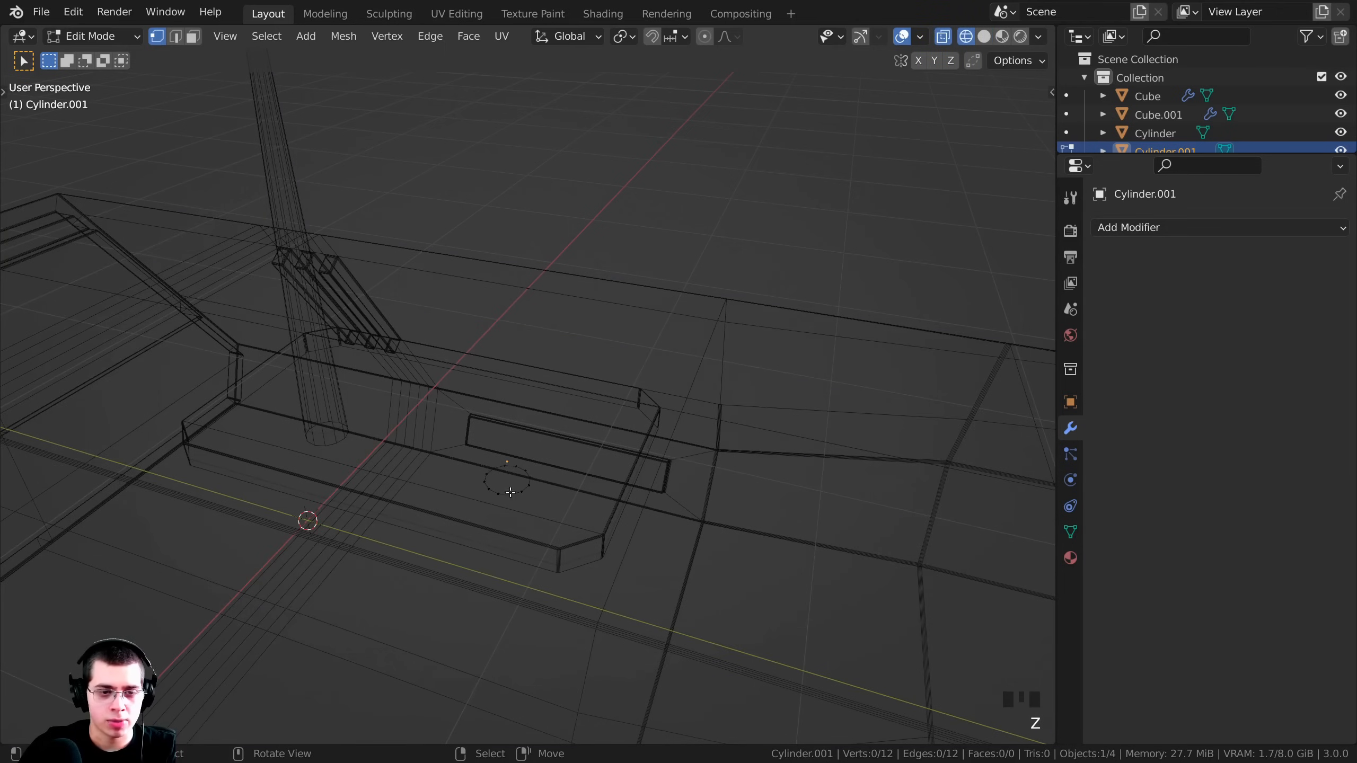
{"action": "key", "text": "a"}
{"action": "scroll", "coordinate": [542, 449], "scroll_direction": "down", "scroll_amount": 5}
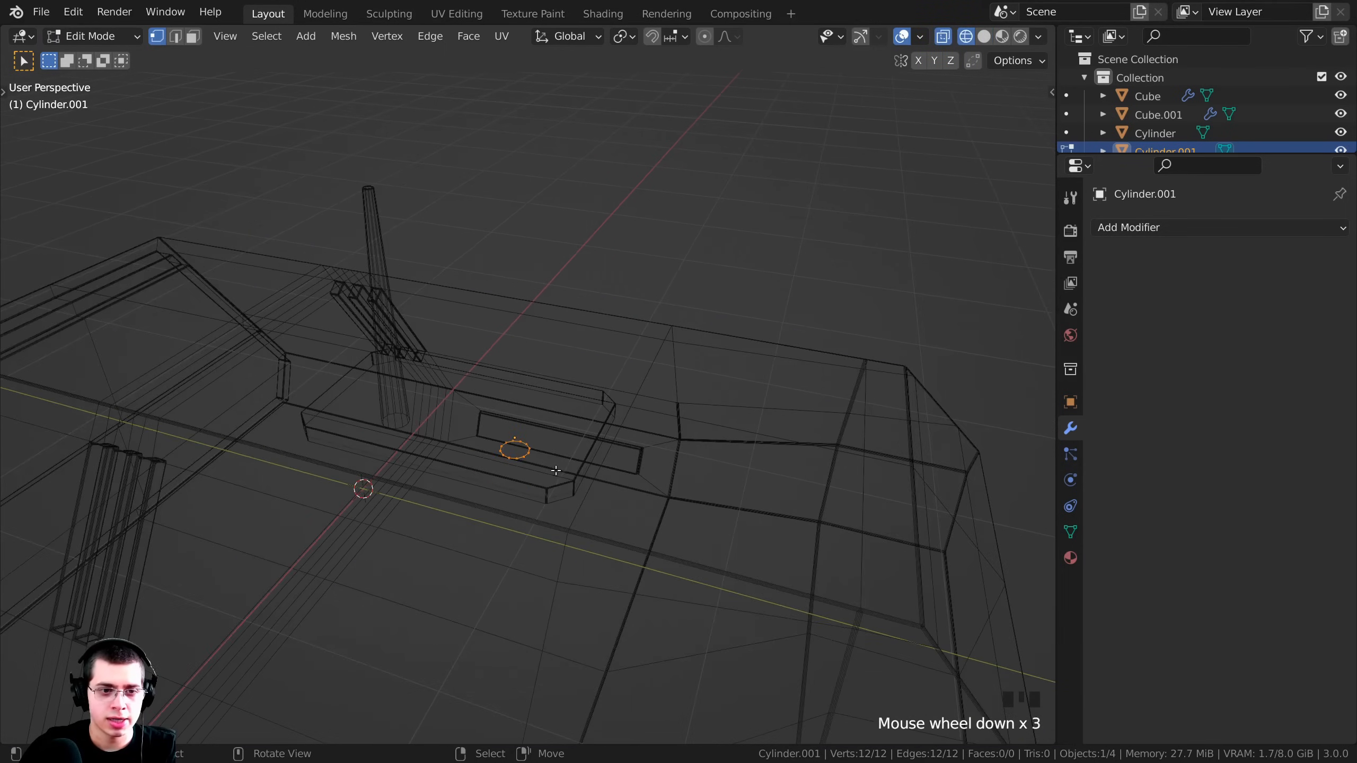
{"action": "middle_click_drag", "start_coordinate": [566, 497], "coordinate": [585, 533]}
{"action": "key", "text": "e"}
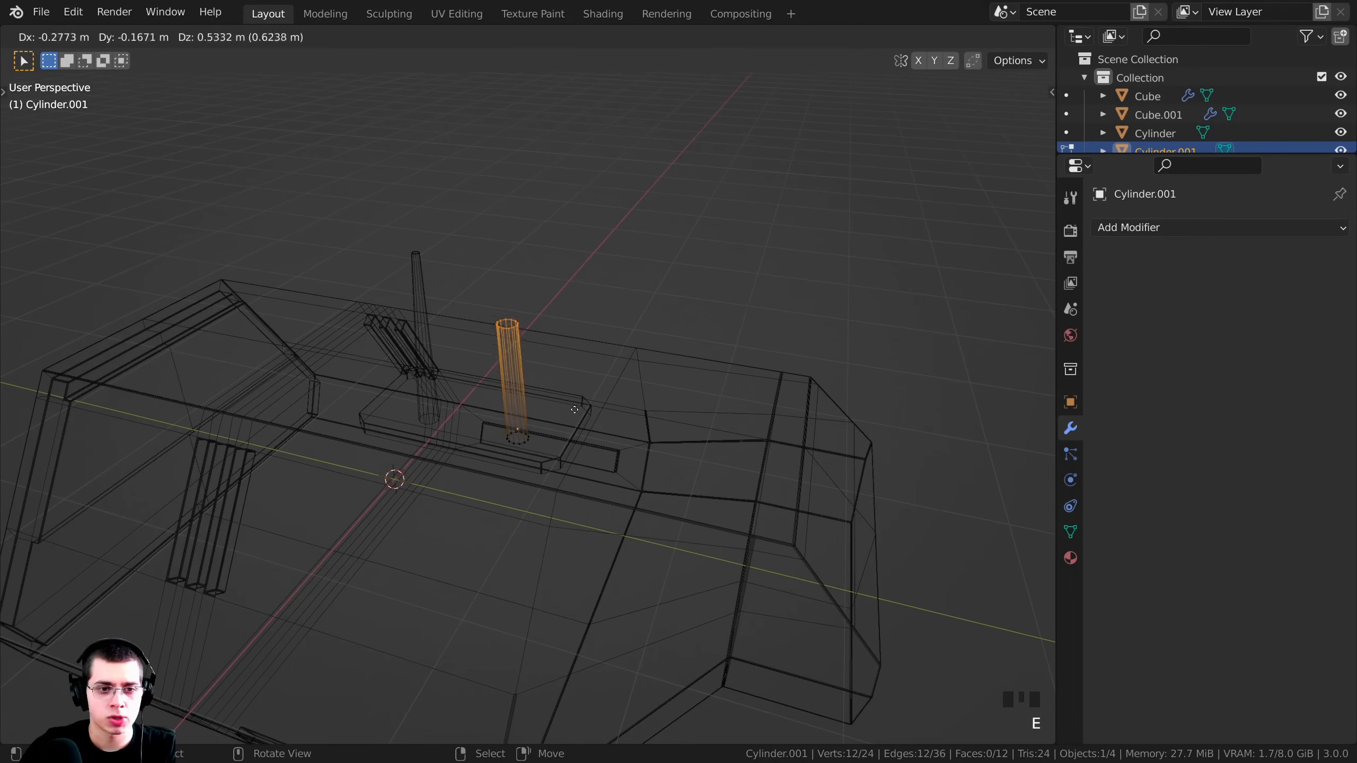
{"action": "key", "text": "z"}
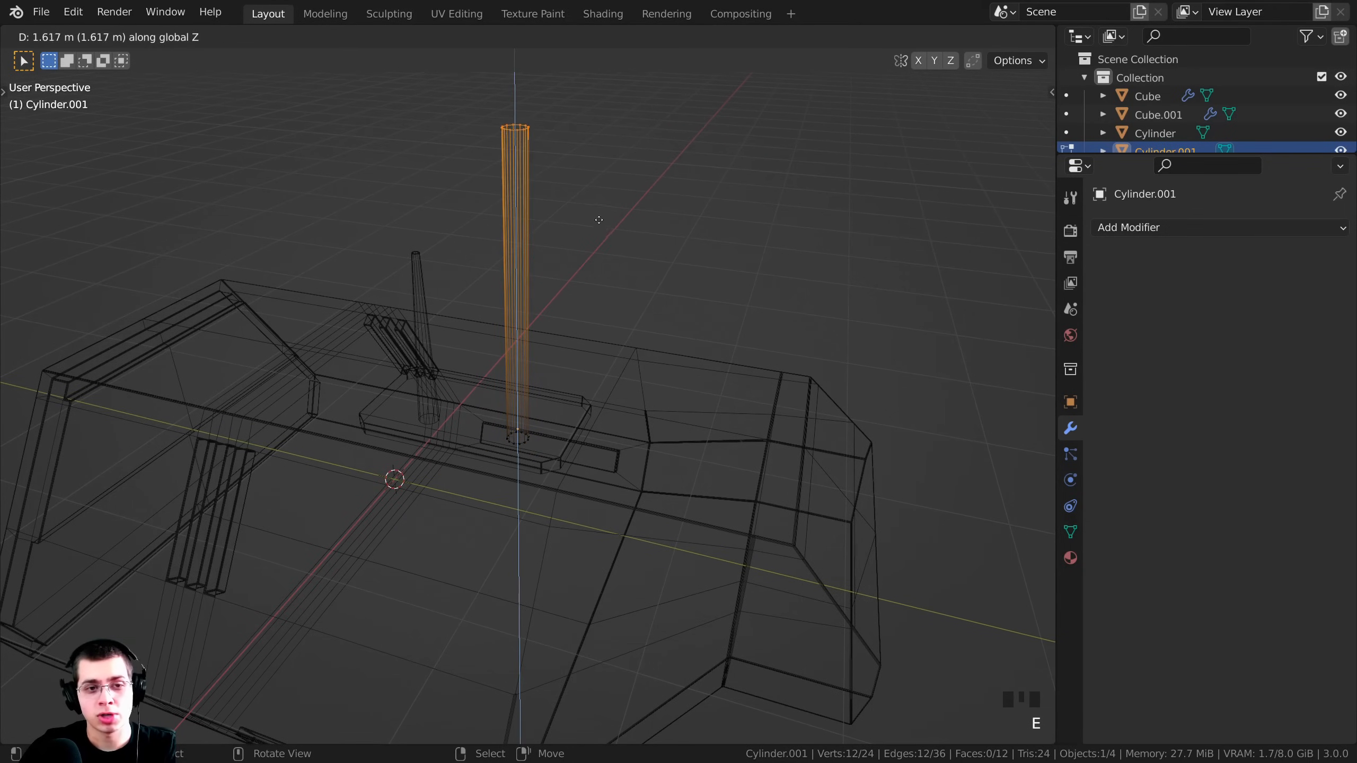
{"action": "left_click", "coordinate": [595, 255]}
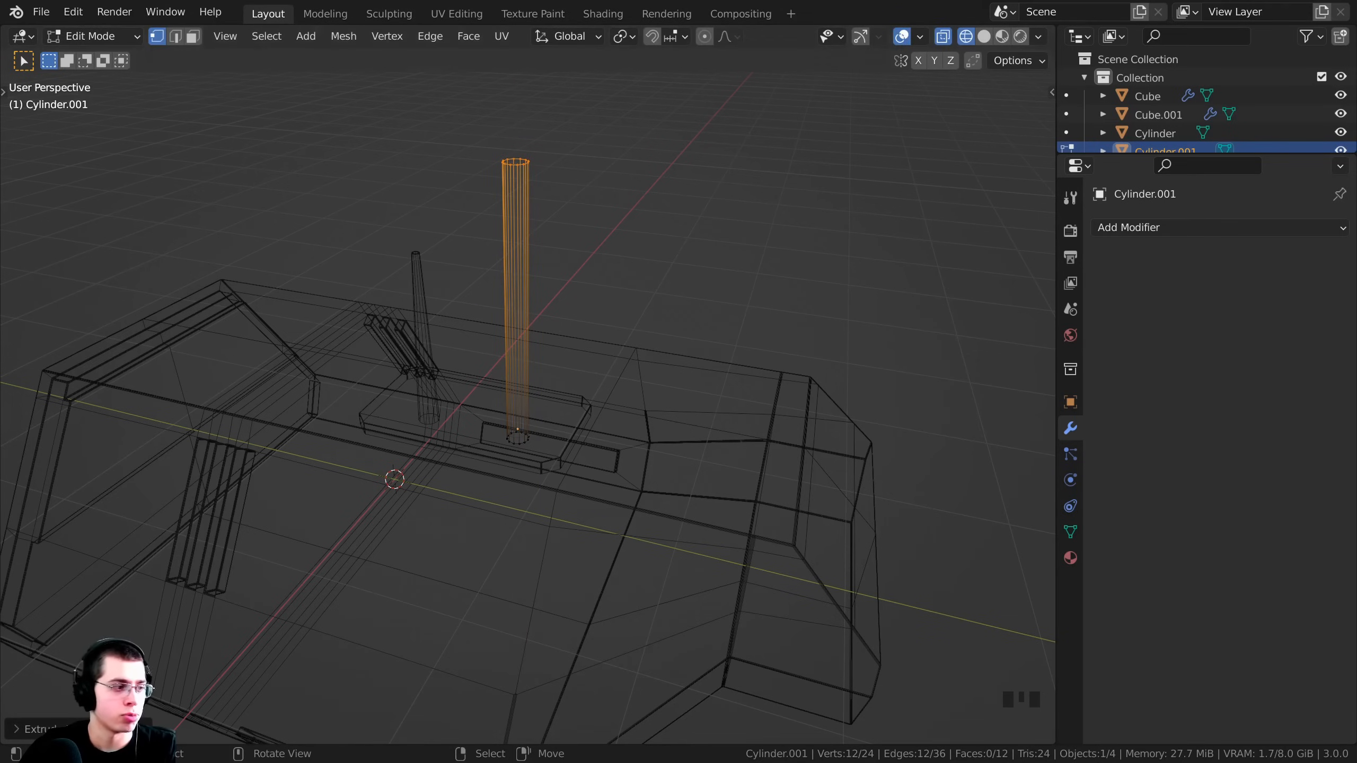
Return the scene to solid shading and make the whole tube thinner by scaling it in X and Y only.
{"action": "middle_click_drag", "start_coordinate": [420, 481], "coordinate": [379, 479]}
{"action": "key", "text": "shift+z"}
{"action": "middle_click_drag", "start_coordinate": [668, 454], "coordinate": [490, 389]}
{"action": "scroll", "coordinate": [494, 374], "scroll_direction": "up", "scroll_amount": 1}
{"action": "middle_click_drag", "start_coordinate": [503, 334], "coordinate": [520, 316]}
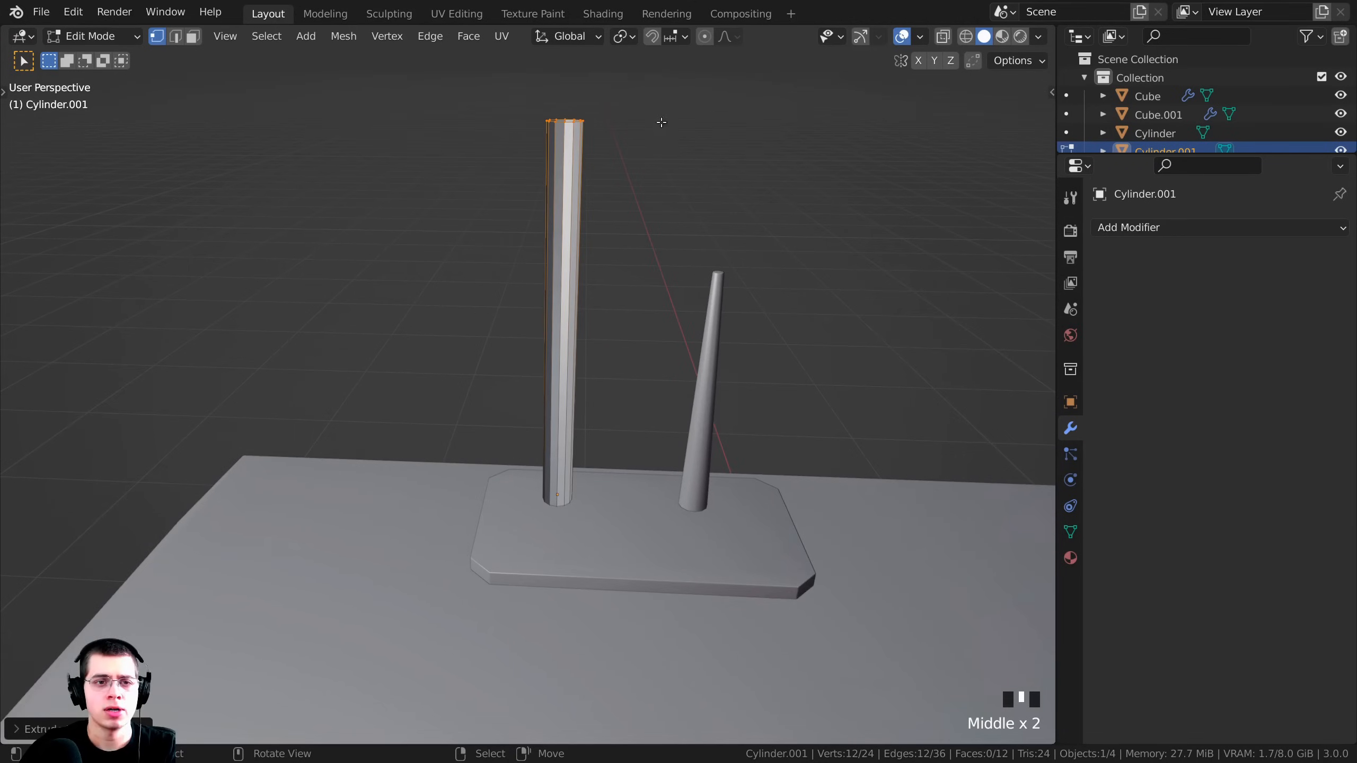
{"action": "key", "text": "a"}
{"action": "key", "text": "a"}
{"action": "key", "text": "a"}
{"action": "middle_click_drag", "start_coordinate": [554, 410], "coordinate": [694, 518]}
{"action": "scroll", "coordinate": [614, 481], "scroll_direction": "up", "scroll_amount": 1}
{"action": "scroll", "coordinate": [659, 527], "scroll_direction": "down", "scroll_amount": 2}
{"action": "key", "text": "s"}
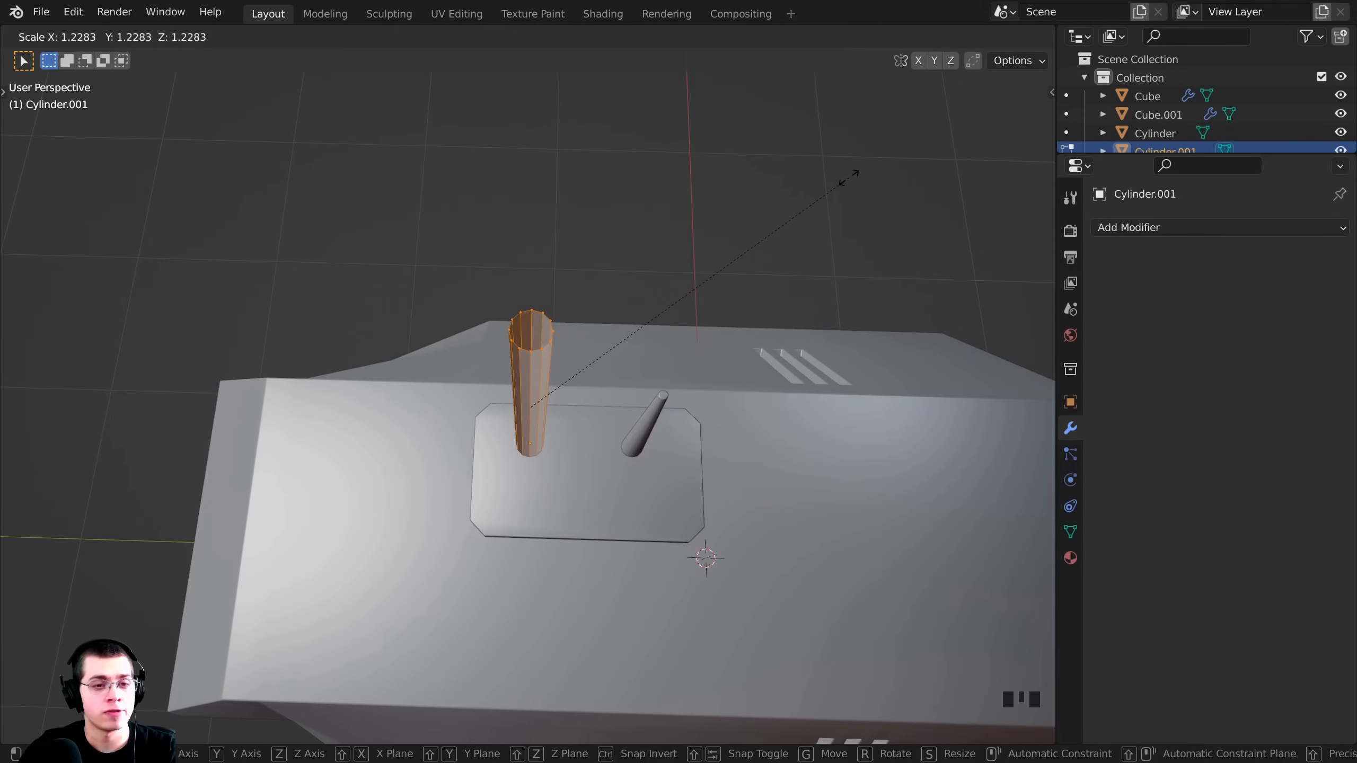
{"action": "key", "text": "shift+z"}
{"action": "left_click", "coordinate": [663, 310]}
Extrude the tube's top edge ring in place and scale it outward by a factor of about 1.7 into a flat flange.
{"action": "scroll", "coordinate": [655, 331], "scroll_direction": "down", "scroll_amount": 1}
{"action": "middle_click_drag", "start_coordinate": [648, 348], "coordinate": [679, 305]}
{"action": "scroll", "coordinate": [649, 206], "scroll_direction": "up", "scroll_amount": 1}
{"action": "middle_click_drag", "start_coordinate": [678, 305], "coordinate": [624, 439], "text": "shift"}
{"action": "scroll", "coordinate": [736, 449], "scroll_direction": "up", "scroll_amount": 5}
{"action": "scroll", "coordinate": [621, 434], "scroll_direction": "up", "scroll_amount": 1}
{"action": "scroll", "coordinate": [594, 414], "scroll_direction": "up", "scroll_amount": 2}
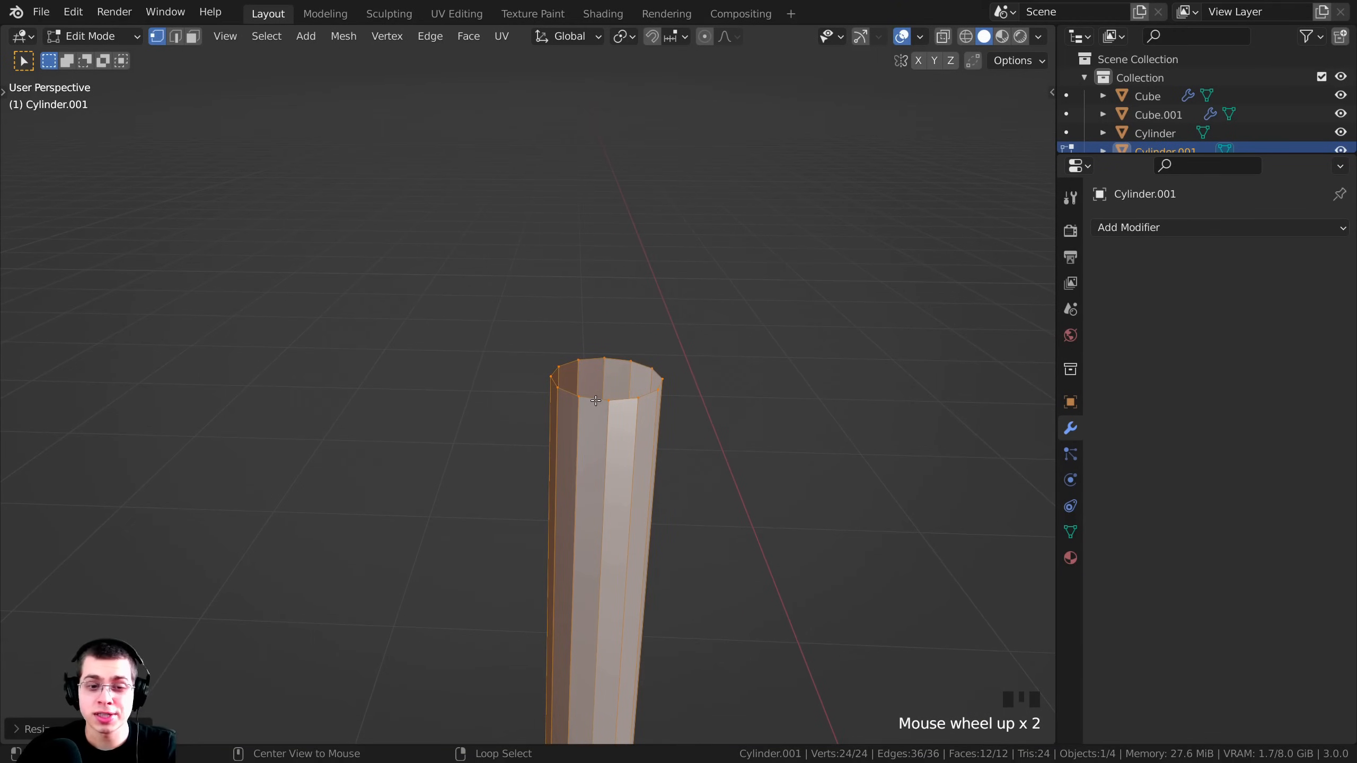
{"action": "left_click", "coordinate": [595, 399], "text": "alt"}
{"action": "scroll", "coordinate": [655, 476], "scroll_direction": "down", "scroll_amount": 4}
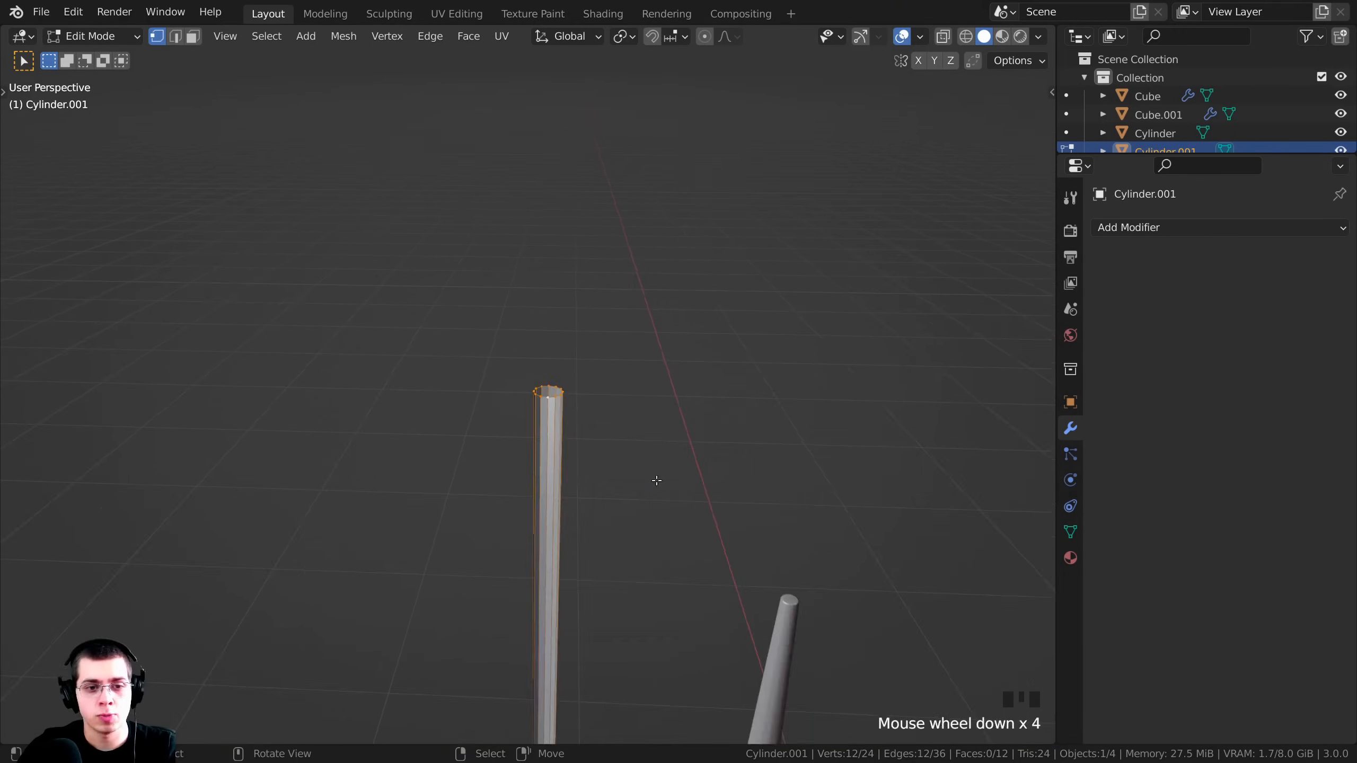
{"action": "middle_click_drag", "start_coordinate": [655, 475], "coordinate": [659, 444]}
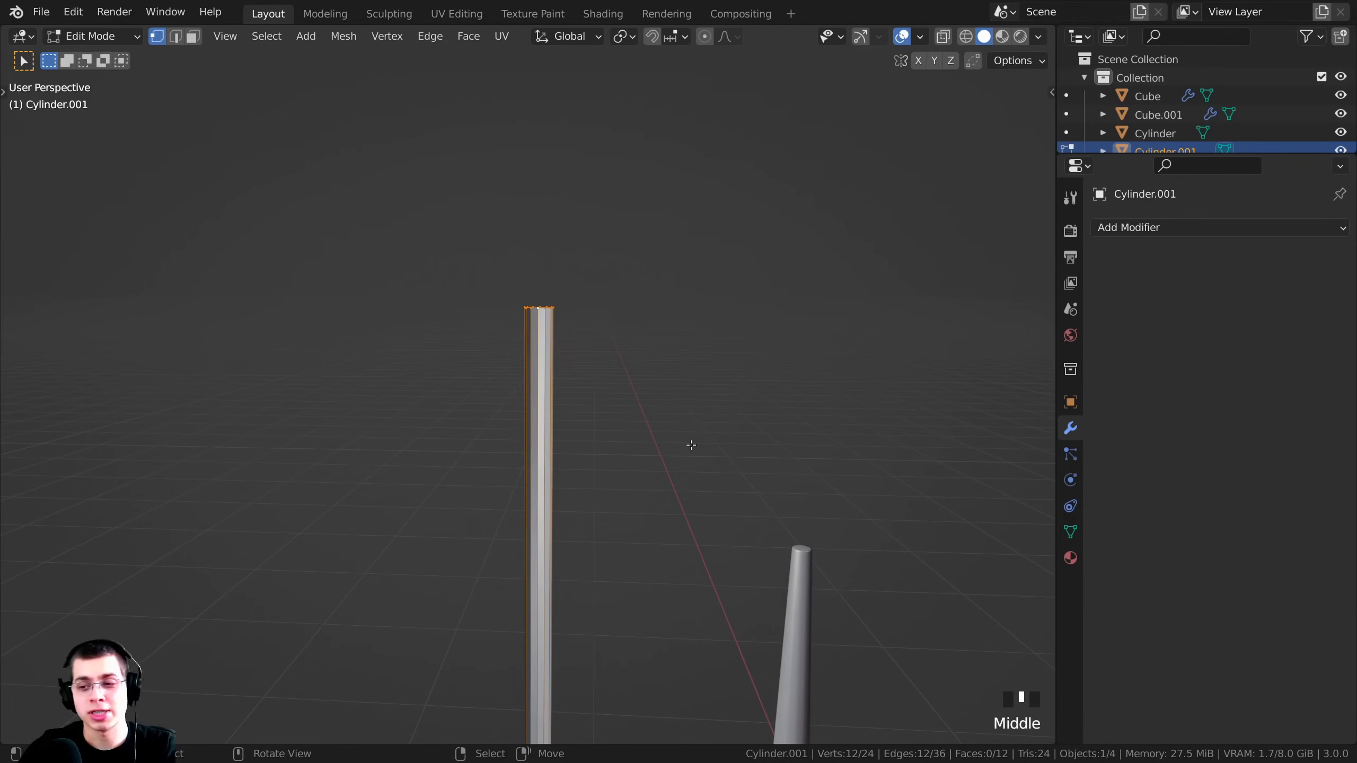
{"action": "key", "text": "KP_Decimal"}
{"action": "scroll", "coordinate": [689, 445], "scroll_direction": "down", "scroll_amount": 6}
{"action": "middle_click_drag", "start_coordinate": [770, 449], "coordinate": [712, 419]}
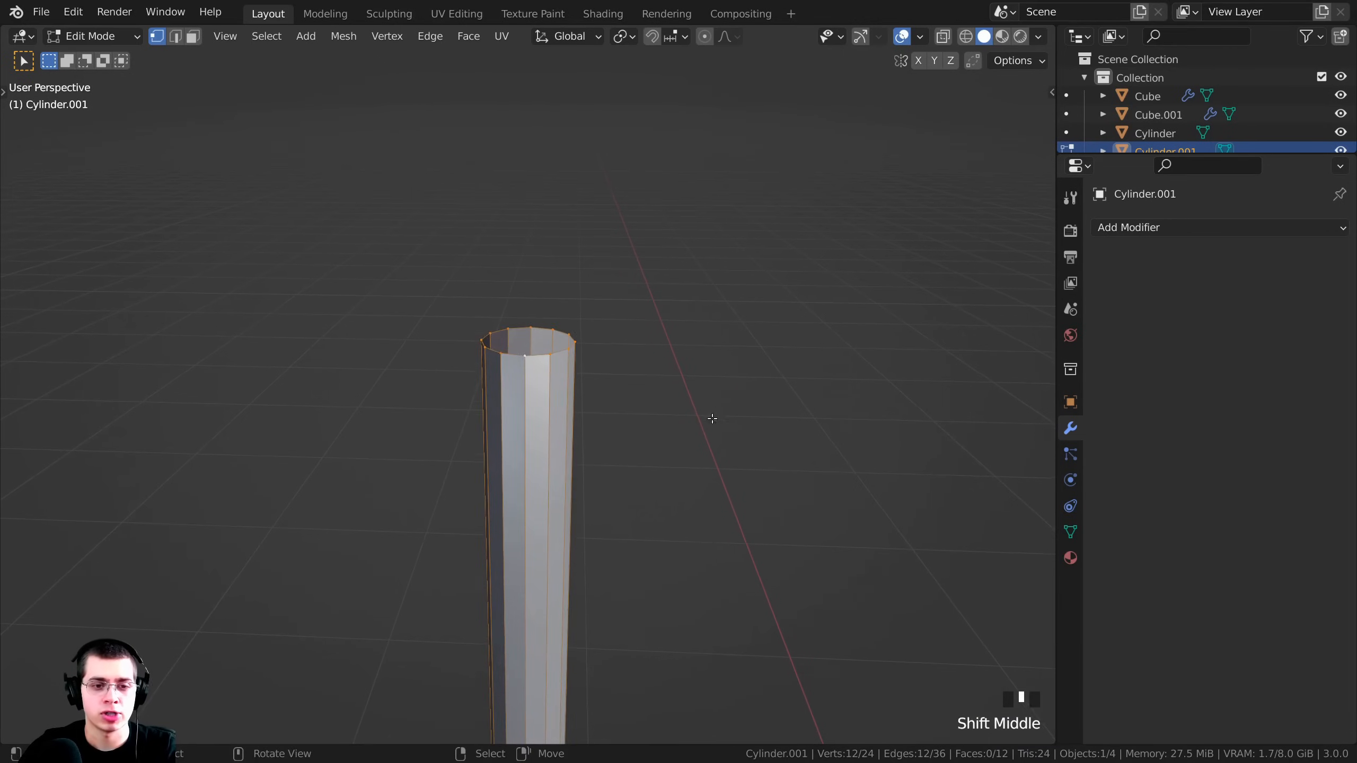
{"action": "scroll", "coordinate": [669, 389], "scroll_direction": "down", "scroll_amount": 1}
{"action": "key", "text": "e"}
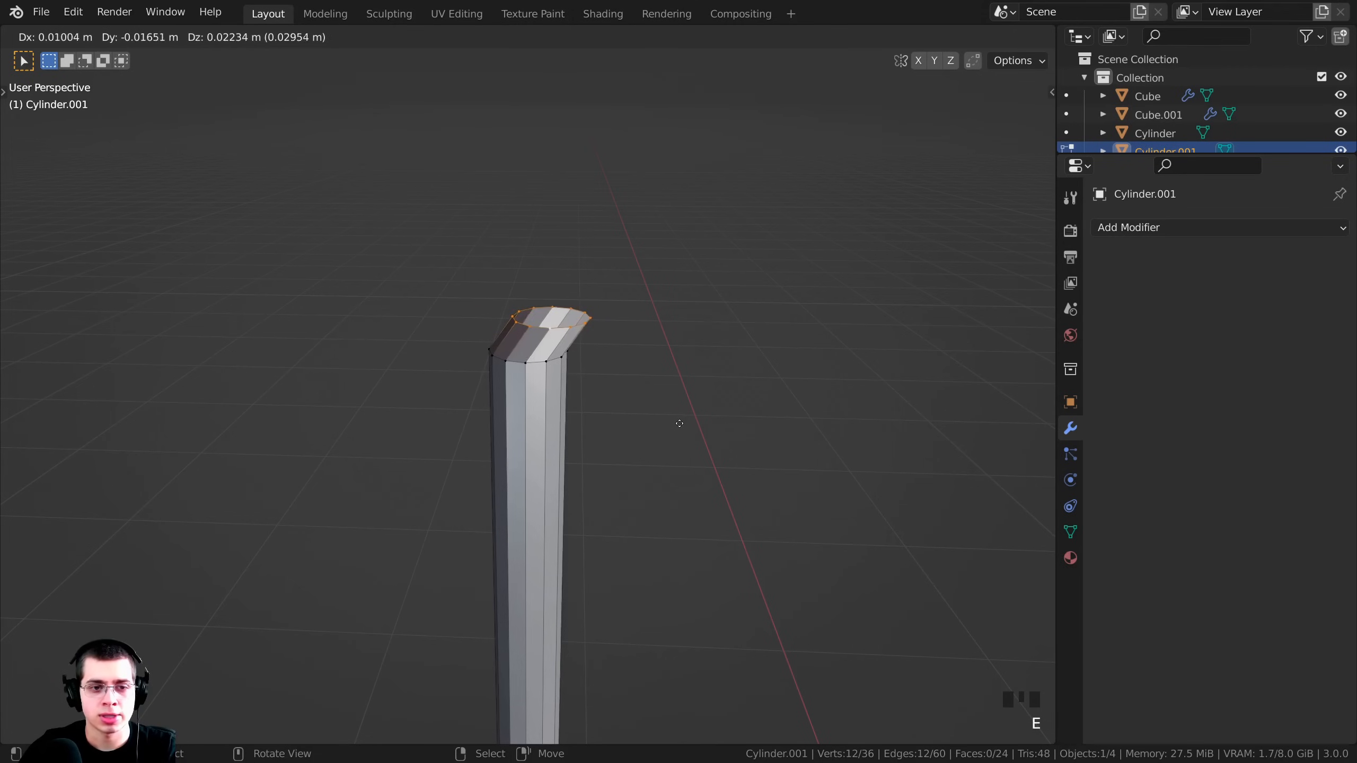
{"action": "right_click", "coordinate": [676, 425]}
{"action": "key", "text": "s"}
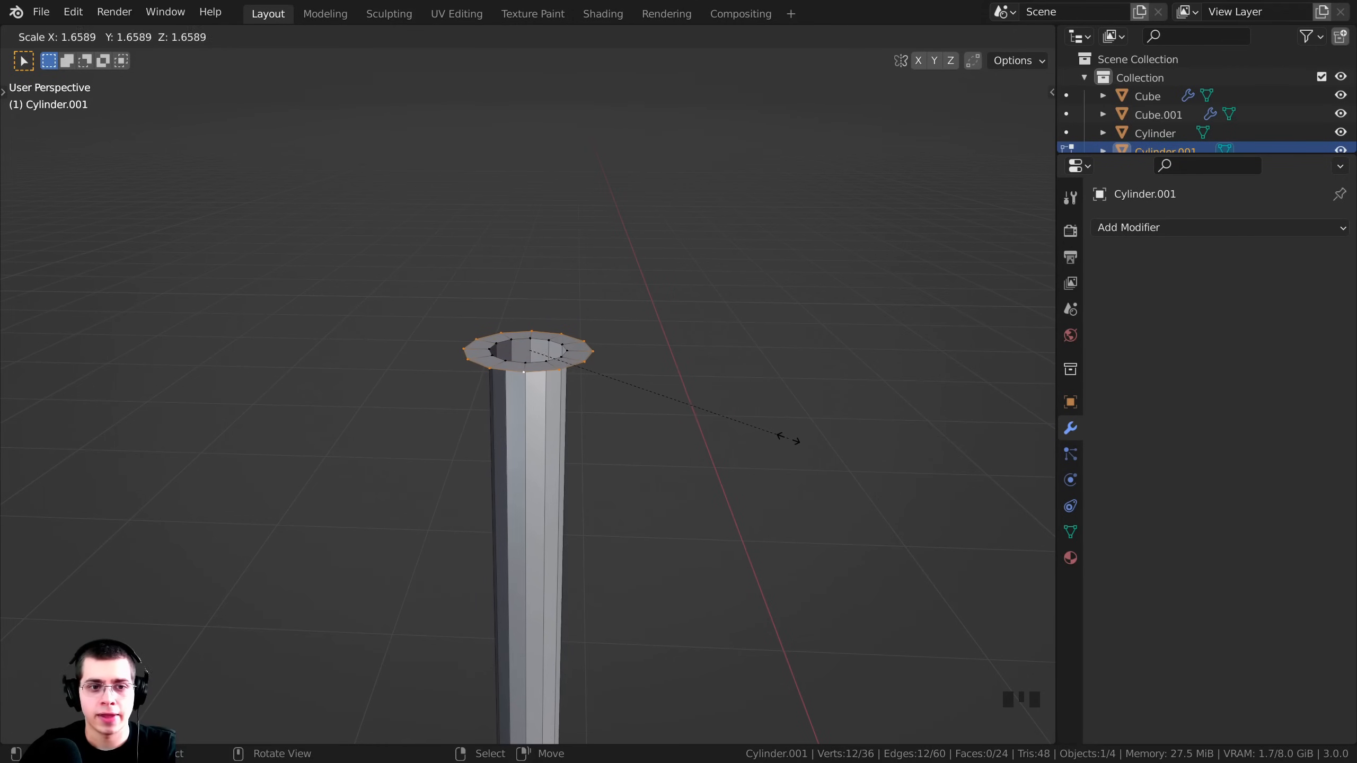
{"action": "left_click", "coordinate": [792, 439]}
Extrude the flange's outer ring about 0.21 m upward along Z into a head and fill its open top with a face.
{"action": "scroll", "coordinate": [727, 485], "scroll_direction": "down", "scroll_amount": 1}
{"action": "middle_click_drag", "start_coordinate": [727, 486], "coordinate": [682, 470]}
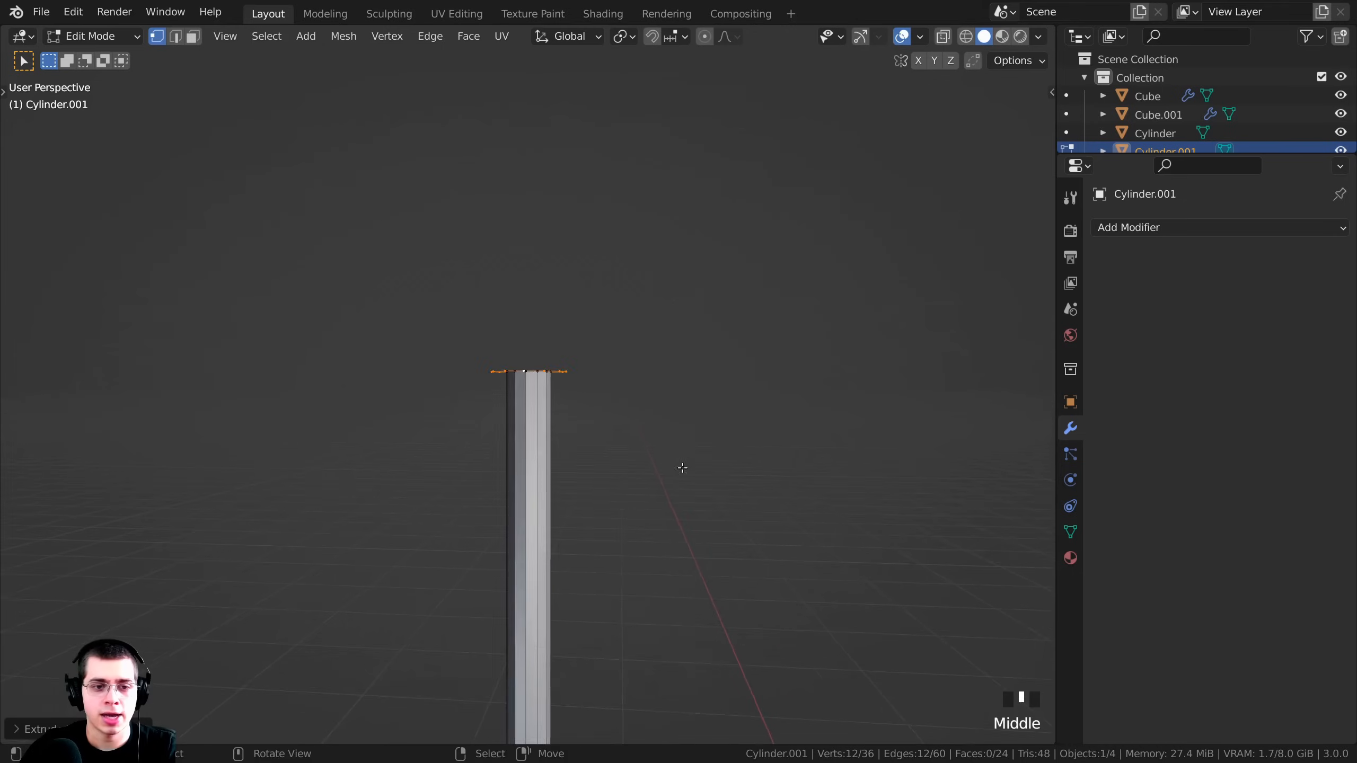
{"action": "scroll", "coordinate": [679, 521], "scroll_direction": "down", "scroll_amount": 4}
{"action": "middle_click_drag", "start_coordinate": [679, 521], "coordinate": [685, 536]}
{"action": "key", "text": "e"}
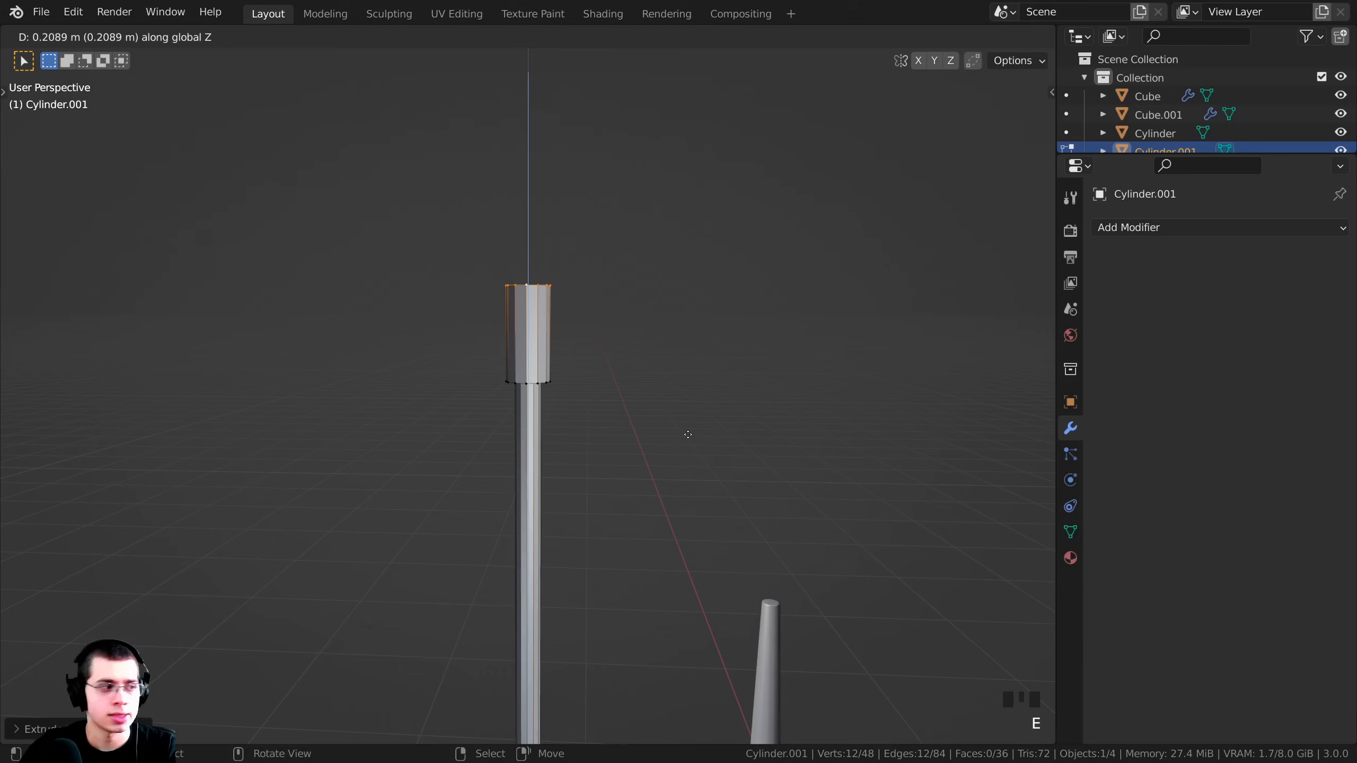
{"action": "left_click", "coordinate": [689, 436]}
{"action": "scroll", "coordinate": [691, 428], "scroll_direction": "up", "scroll_amount": 5}
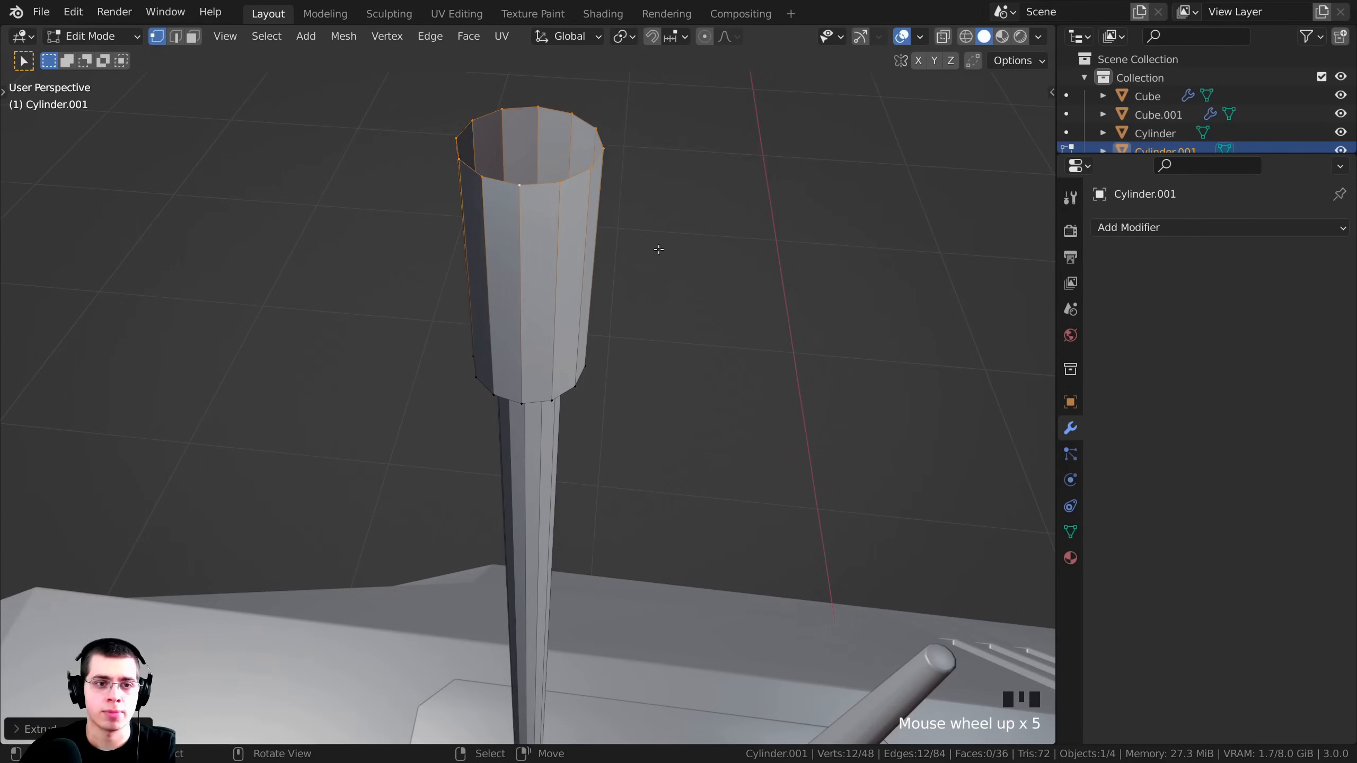
{"action": "key", "text": "f"}
Leave mesh editing and apply Shade Smooth to the tall antenna.
{"action": "middle_click_drag", "start_coordinate": [501, 202], "coordinate": [557, 337]}
{"action": "key", "text": "Tab"}
{"action": "scroll", "coordinate": [576, 243], "scroll_direction": "up", "scroll_amount": 3}
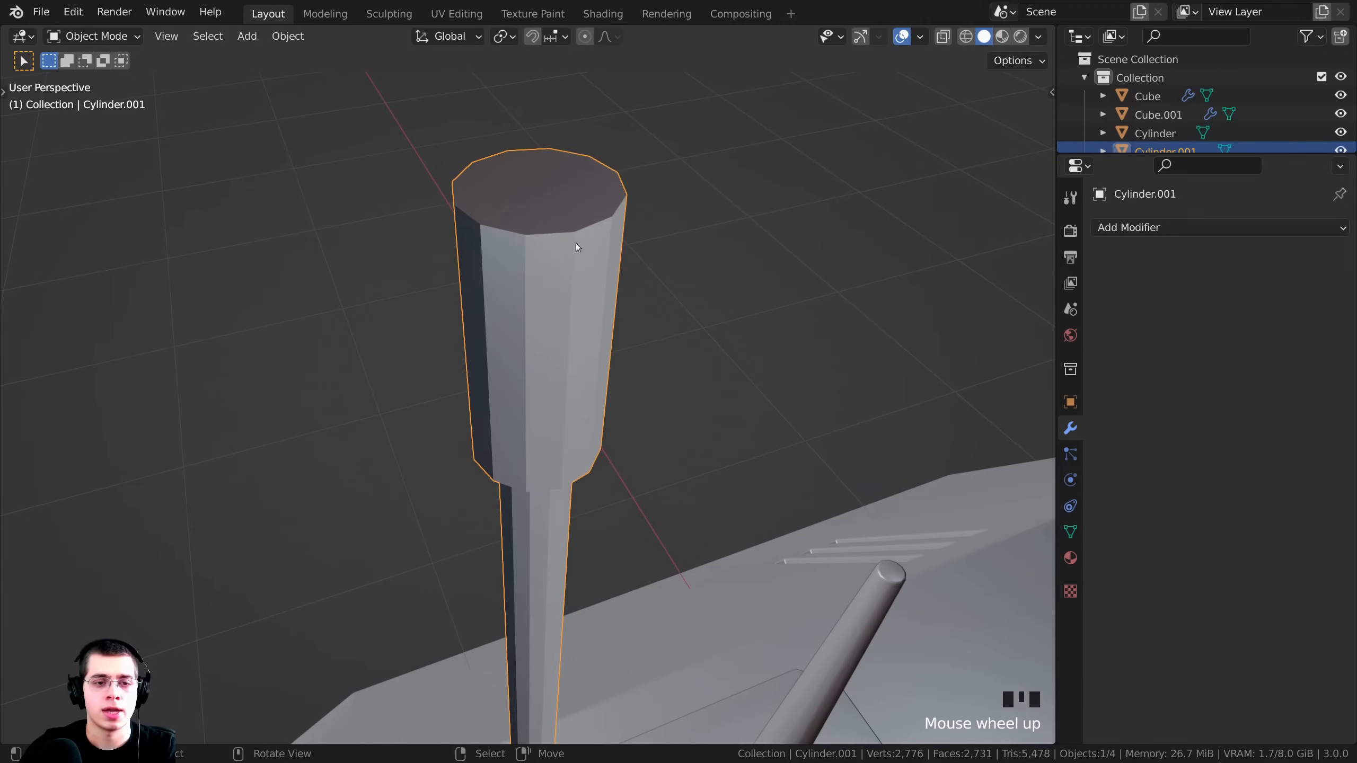
{"action": "right_click", "coordinate": [509, 233]}
{"action": "left_click", "coordinate": [502, 227]}
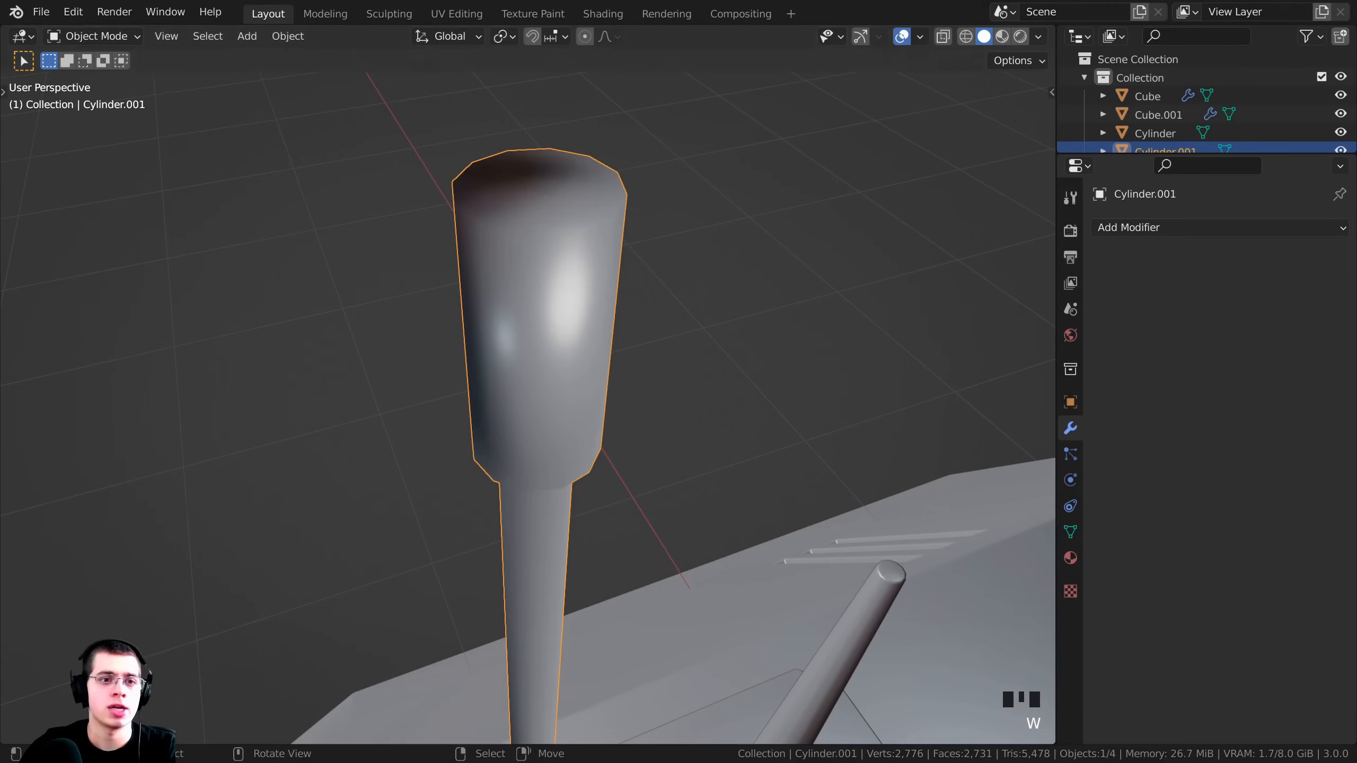
Bevel the top rim of the antenna's head with two segments and a width of about 0.052 m.
{"action": "scroll", "coordinate": [538, 277], "scroll_direction": "down", "scroll_amount": 2}
{"action": "middle_click_drag", "start_coordinate": [538, 278], "coordinate": [492, 282]}
{"action": "scroll", "coordinate": [525, 329], "scroll_direction": "up", "scroll_amount": 3}
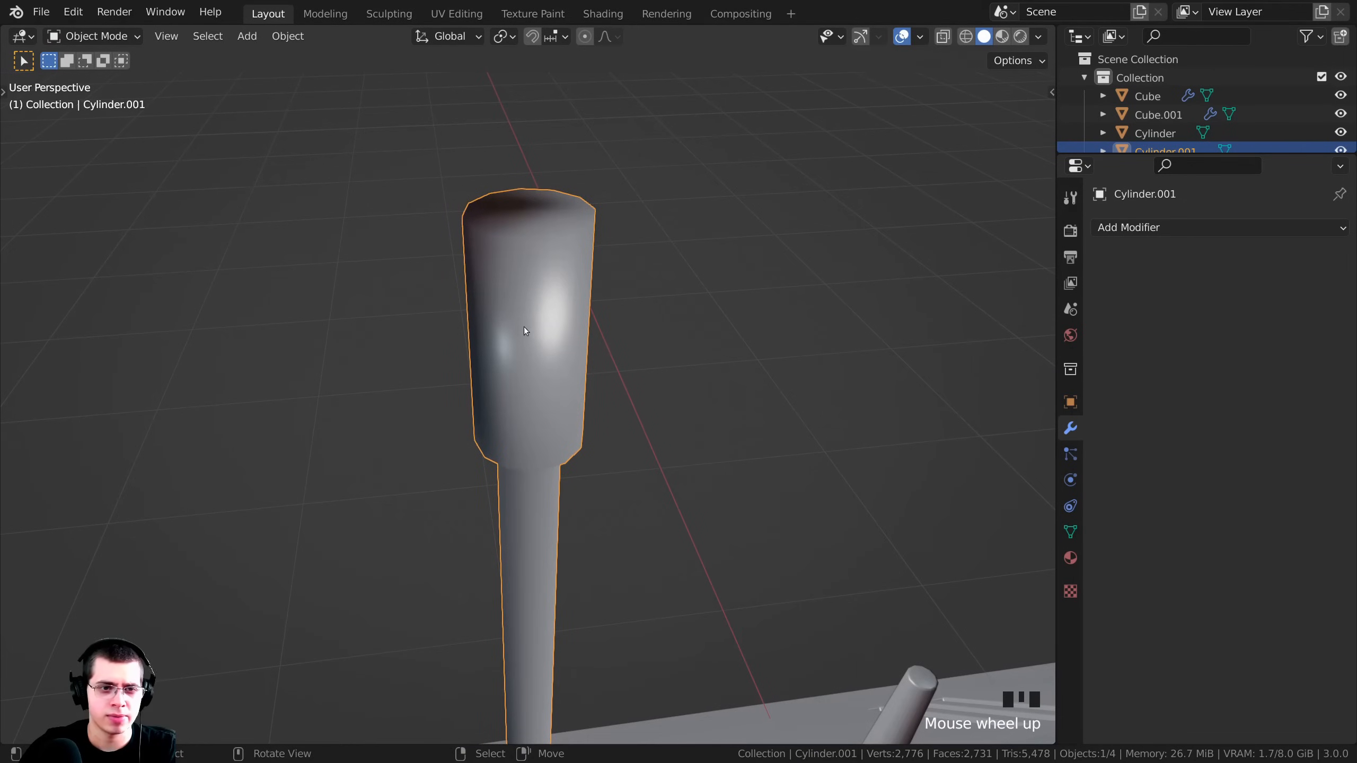
{"action": "key", "text": "Tab"}
{"action": "middle_click_drag", "start_coordinate": [487, 243], "coordinate": [680, 375], "text": "shift"}
{"action": "scroll", "coordinate": [494, 316], "scroll_direction": "up", "scroll_amount": 2}
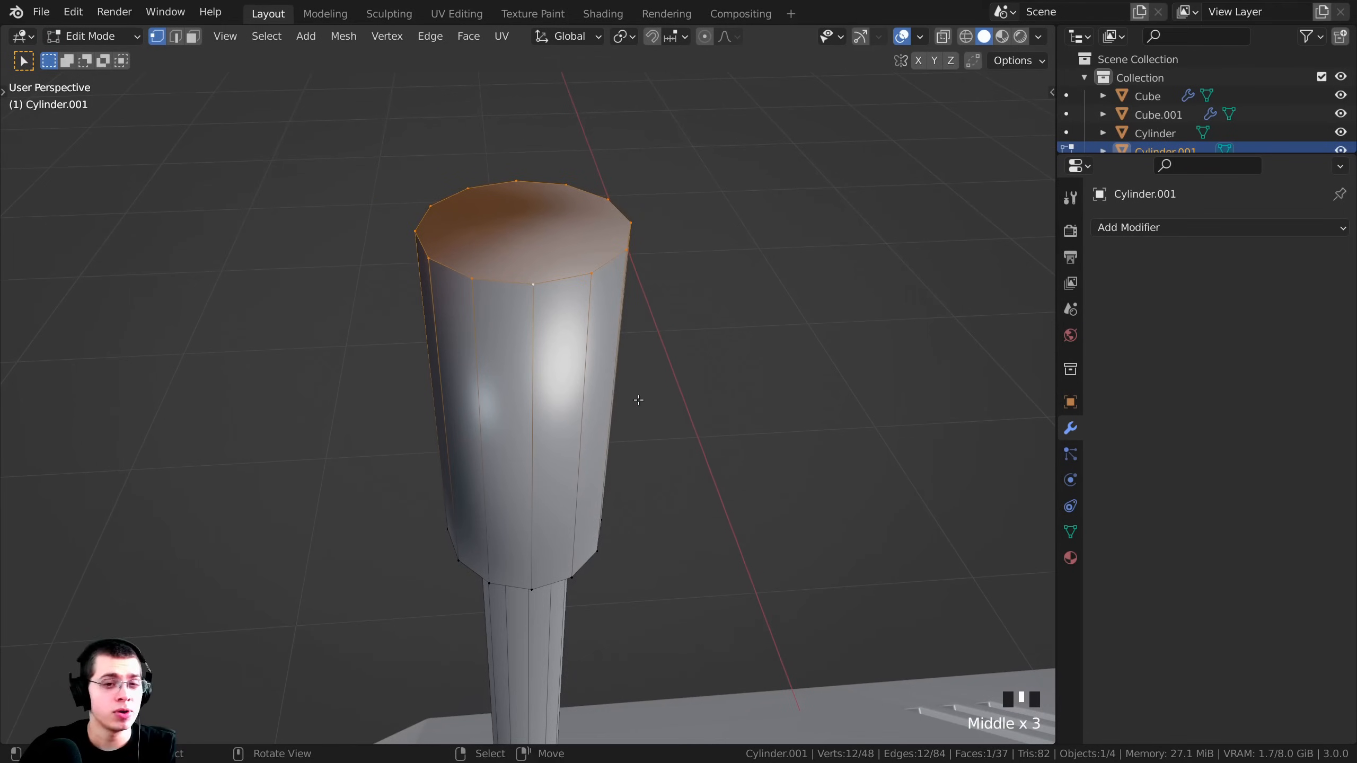
{"action": "key", "text": "ctrl+b"}
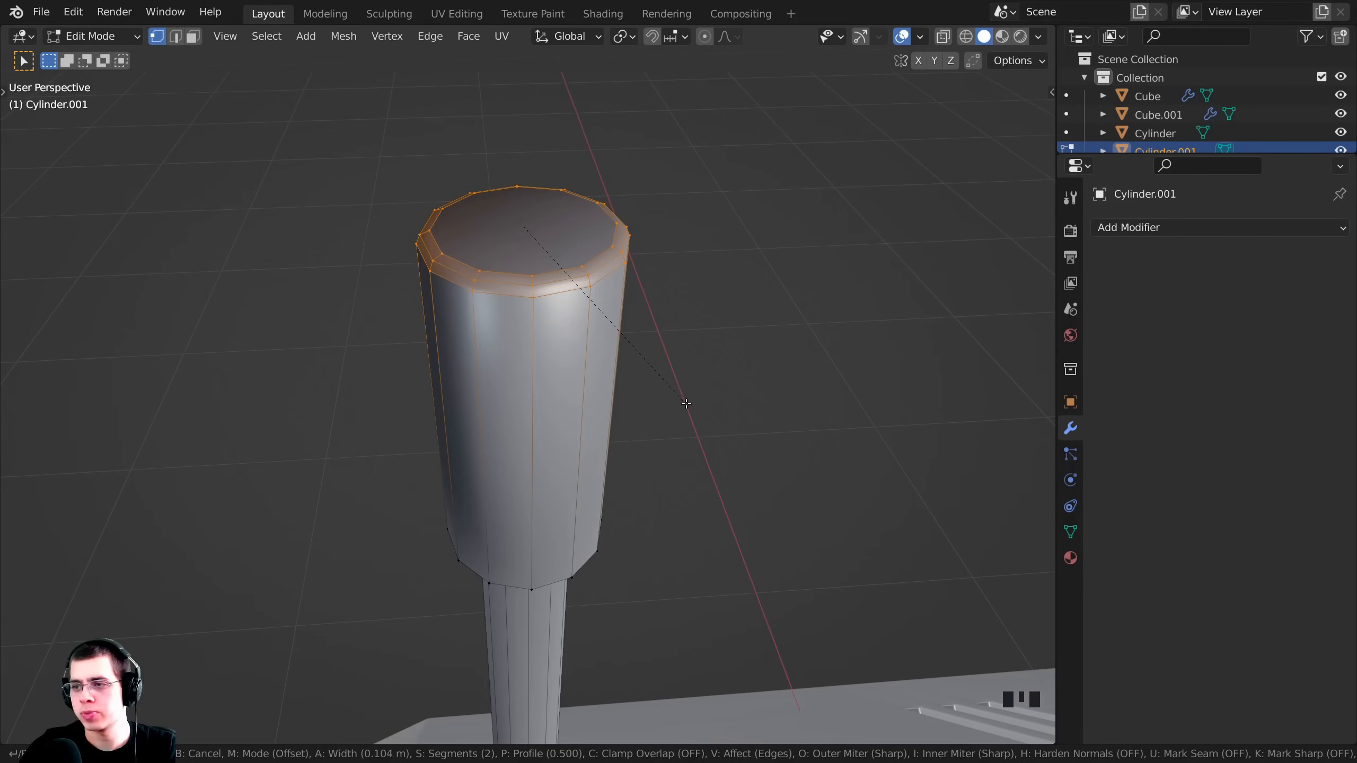
{"action": "scroll", "coordinate": [684, 401], "scroll_direction": "down", "scroll_amount": 2}
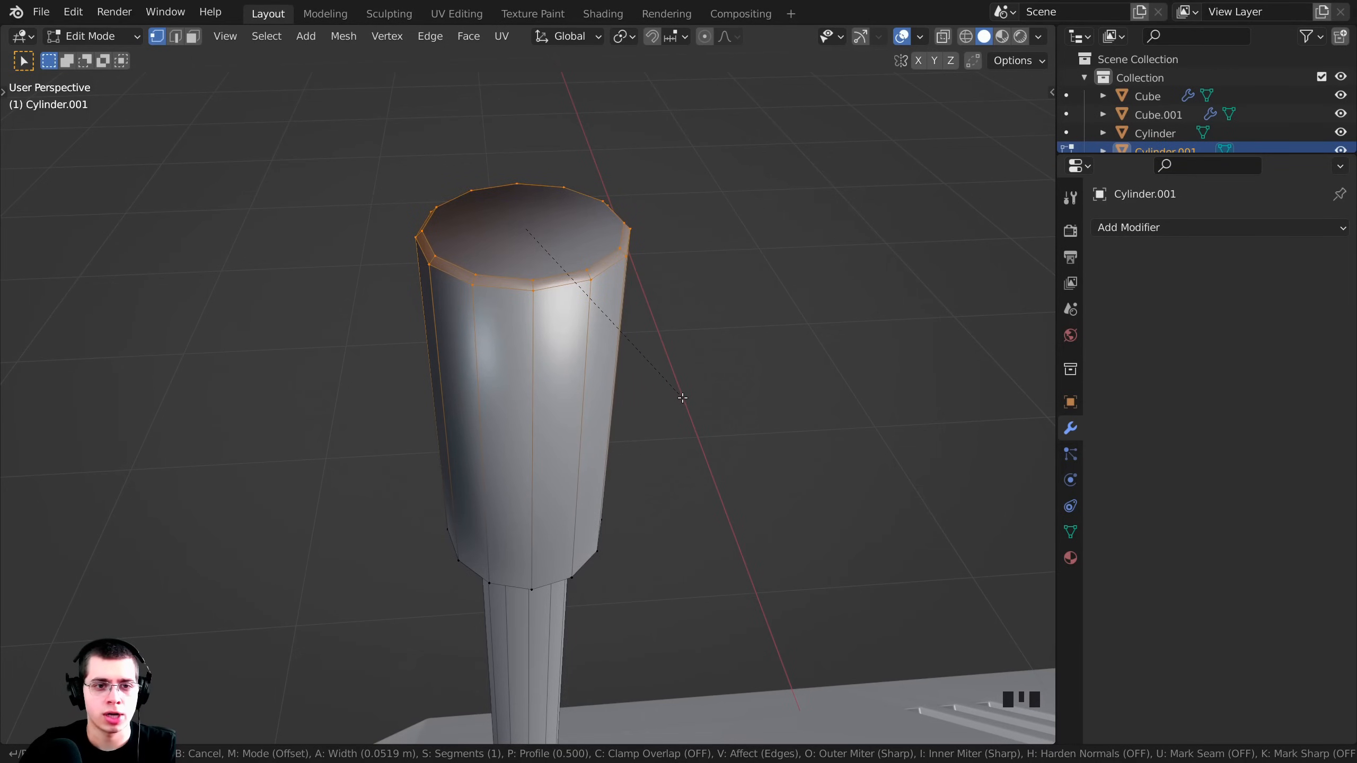
{"action": "scroll", "coordinate": [683, 398], "scroll_direction": "up", "scroll_amount": 1}
{"action": "left_click", "coordinate": [682, 398]}
{"action": "scroll", "coordinate": [631, 388], "scroll_direction": "down", "scroll_amount": 2}
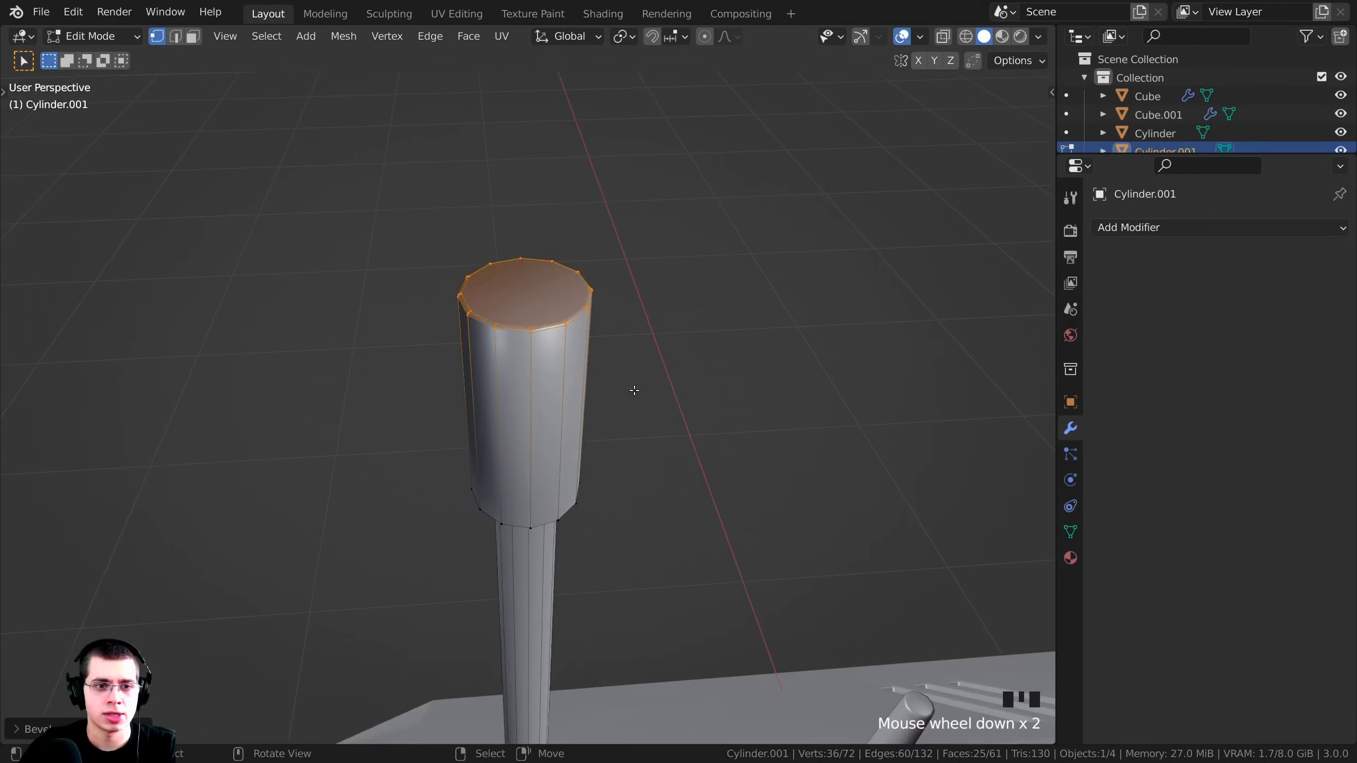
Bevel the outer edge loop on the underside of the head with two segments, about 0.04 m wide.
{"action": "middle_click_drag", "start_coordinate": [630, 388], "coordinate": [586, 303]}
{"action": "scroll", "coordinate": [586, 303], "scroll_direction": "up", "scroll_amount": 3}
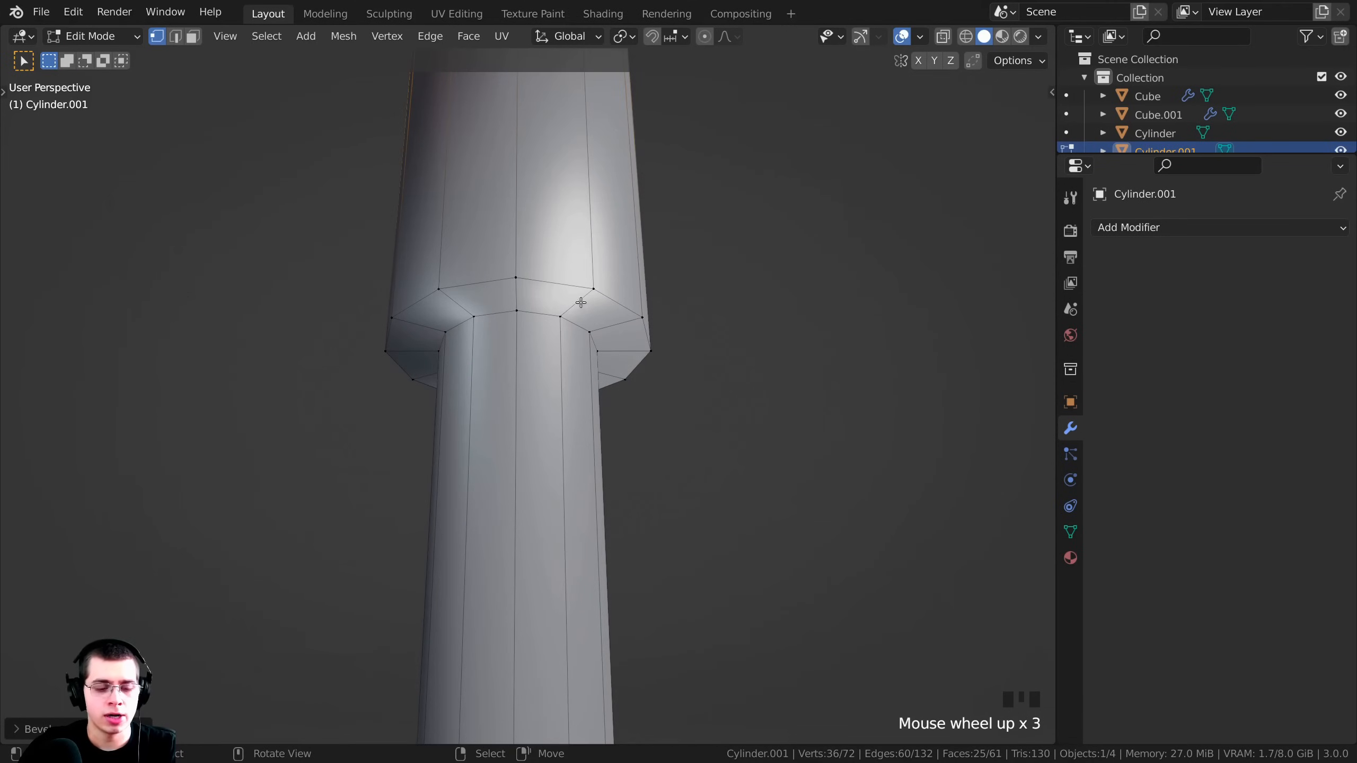
{"action": "right_click", "coordinate": [556, 282], "text": "alt"}
{"action": "middle_click_drag", "start_coordinate": [679, 297], "coordinate": [770, 321]}
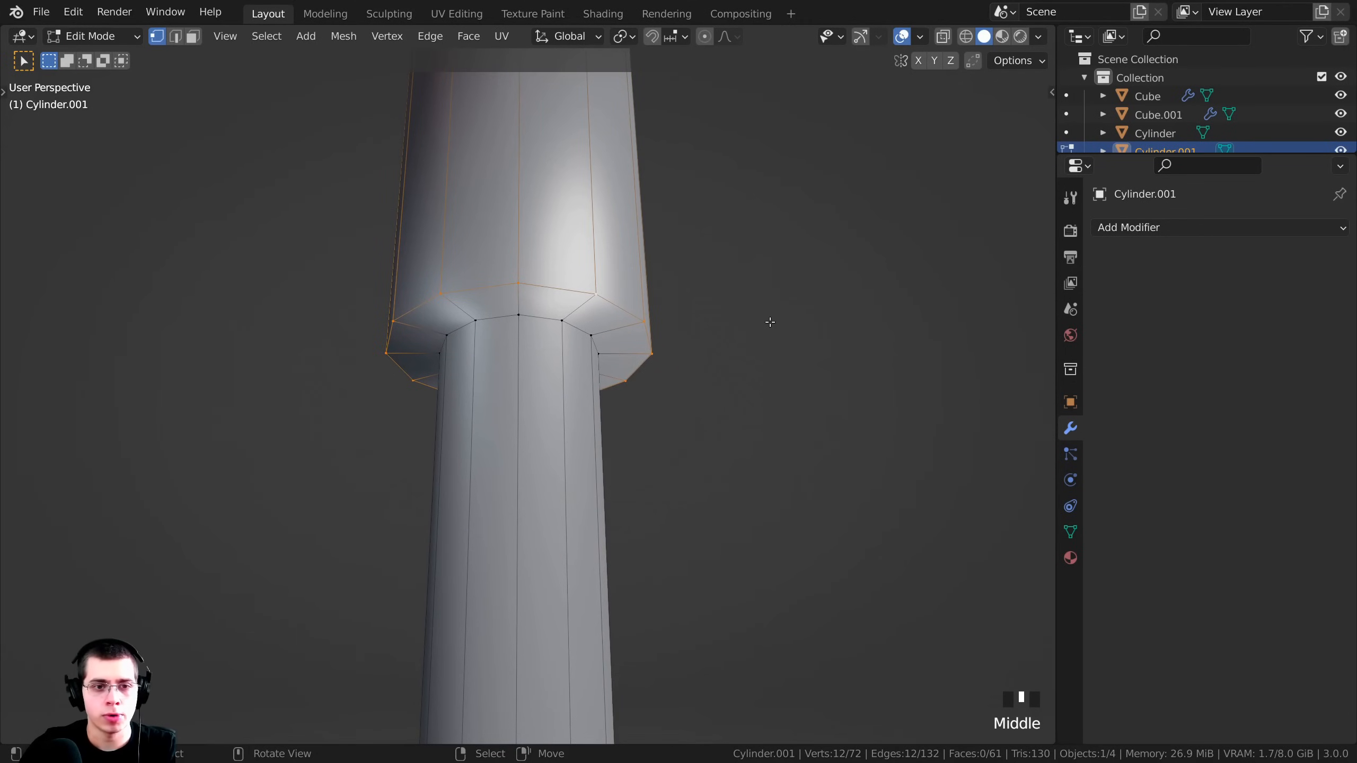
{"action": "key", "text": "ctrl+b"}
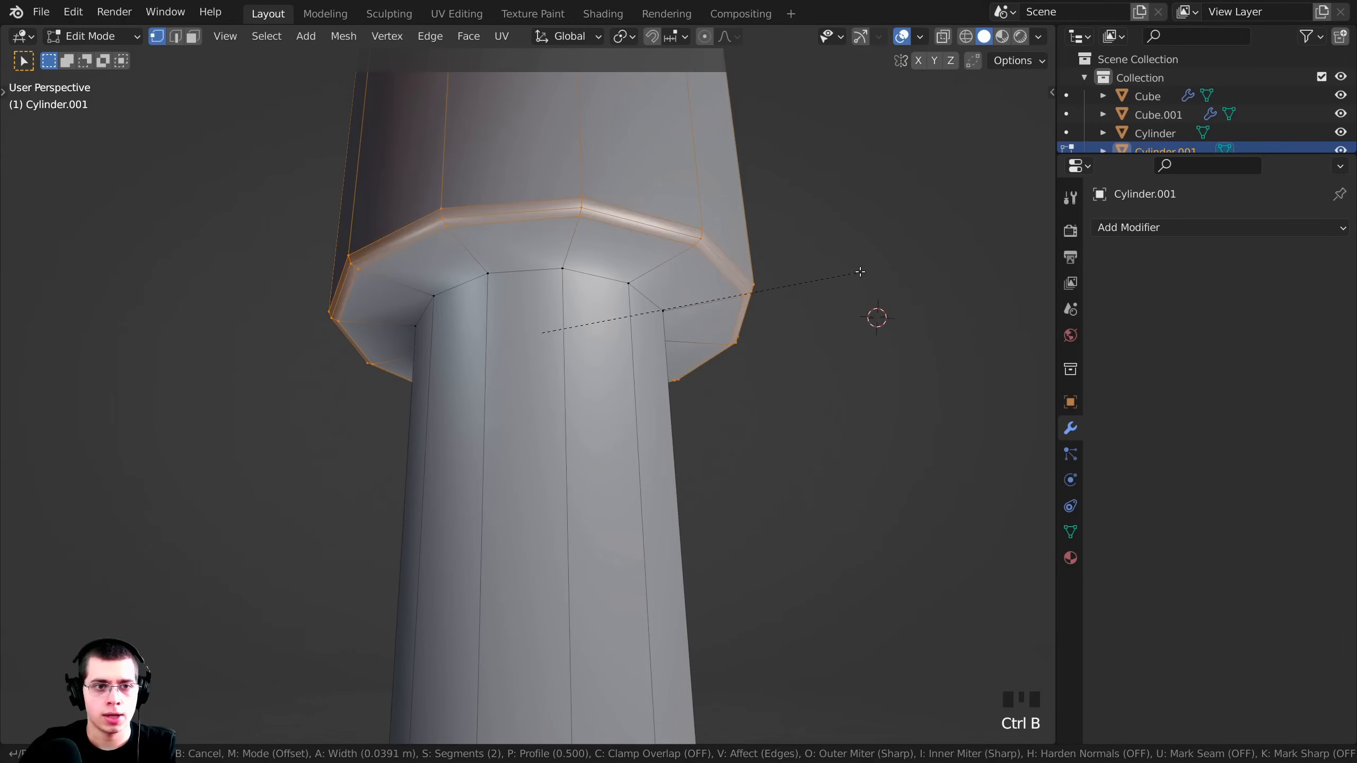
{"action": "left_click", "coordinate": [855, 272]}
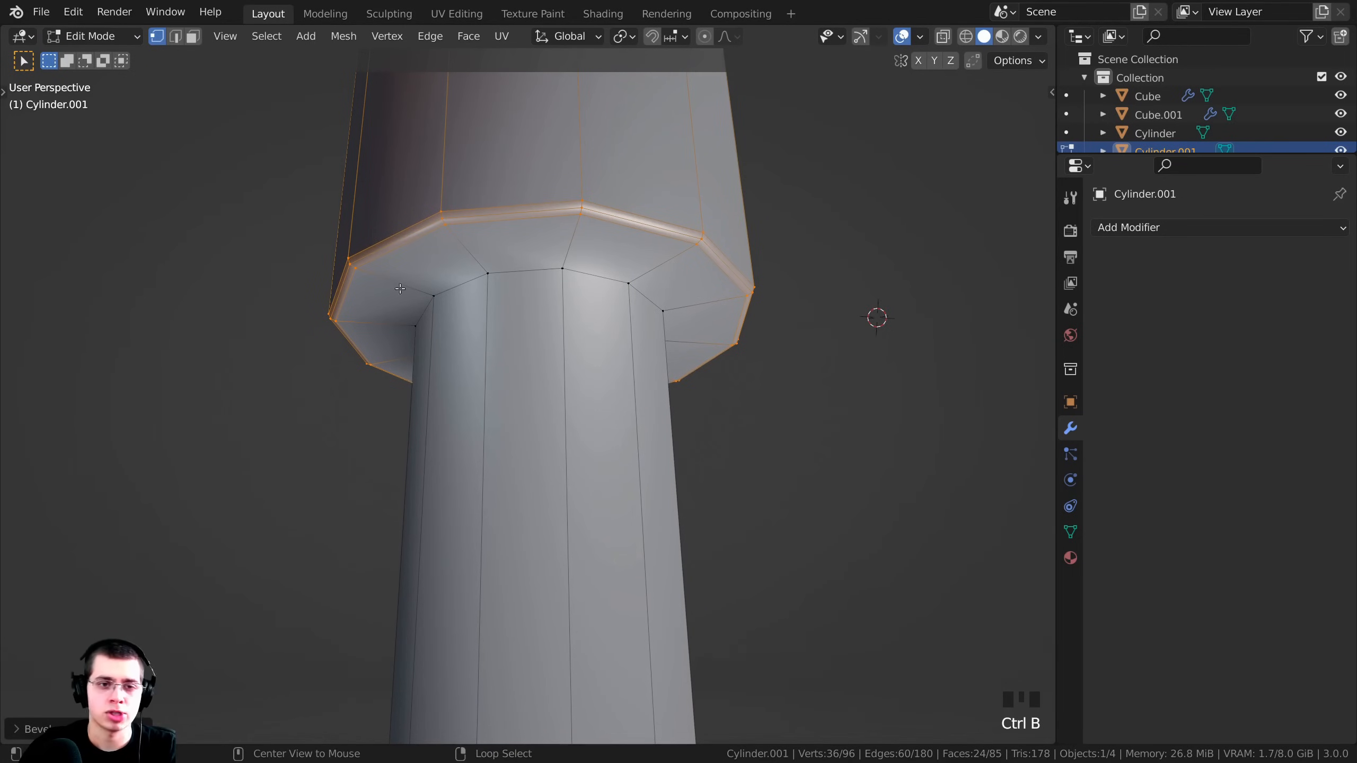
Bevel the edge loop where the pole meets the head with two segments, about 0.013 m wide, and leave mesh editing.
{"action": "right_click", "coordinate": [609, 293], "text": "alt"}
{"action": "scroll", "coordinate": [870, 363], "scroll_direction": "down", "scroll_amount": 2}
{"action": "key", "text": "ctrl+b"}
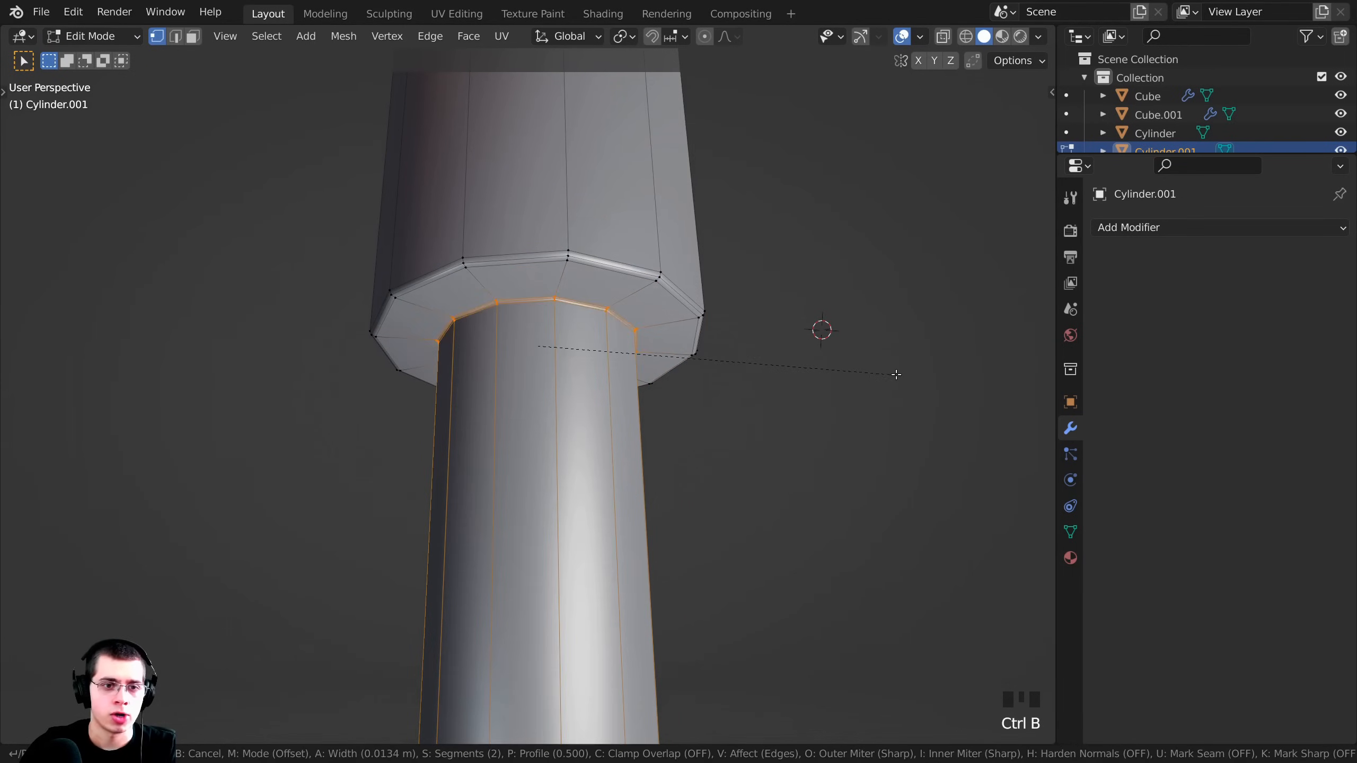
{"action": "left_click", "coordinate": [897, 376]}
{"action": "key", "text": "Tab"}
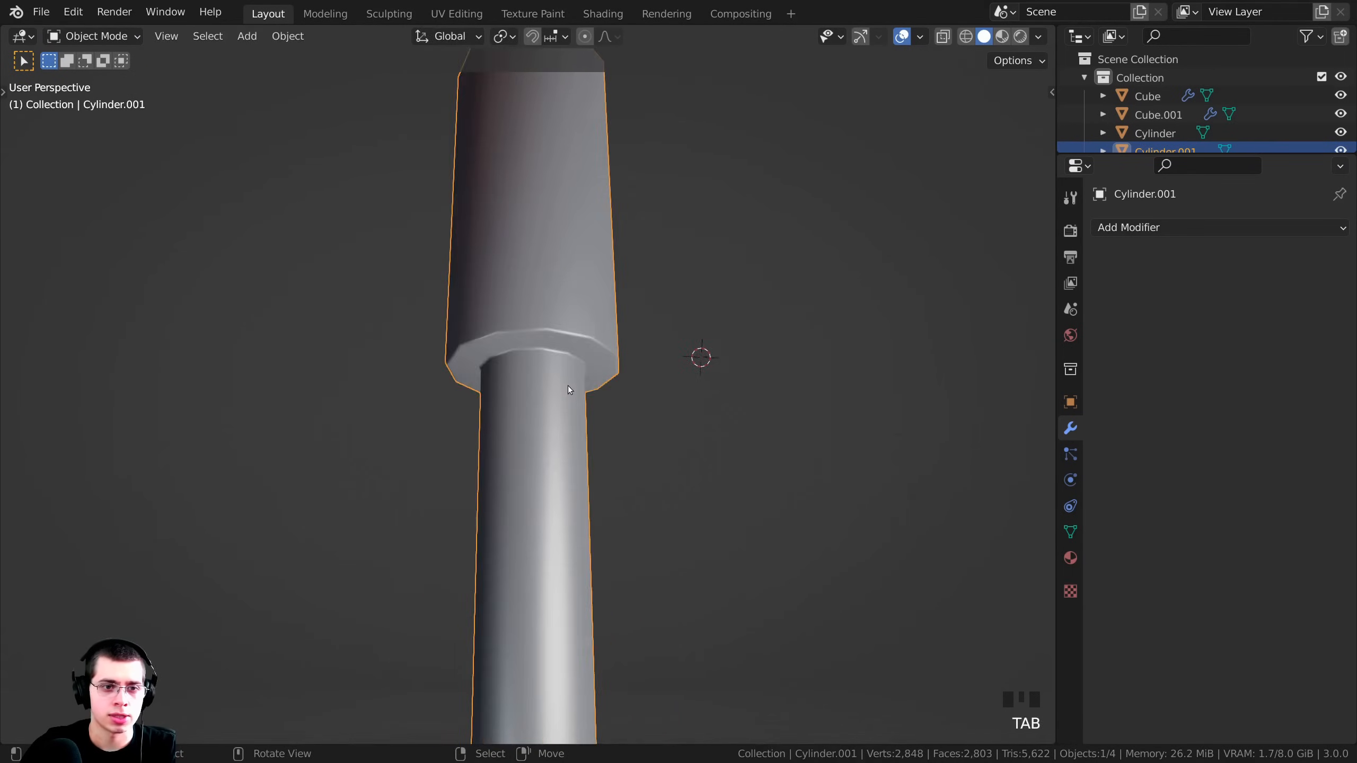
Examine the smooth shading and bevelled edges of the tall antenna from several distances and angles.
{"action": "scroll", "coordinate": [583, 326], "scroll_direction": "down", "scroll_amount": 10}
{"action": "scroll", "coordinate": [582, 473], "scroll_direction": "down", "scroll_amount": 4}
{"action": "middle_click_drag", "start_coordinate": [582, 473], "coordinate": [562, 364]}
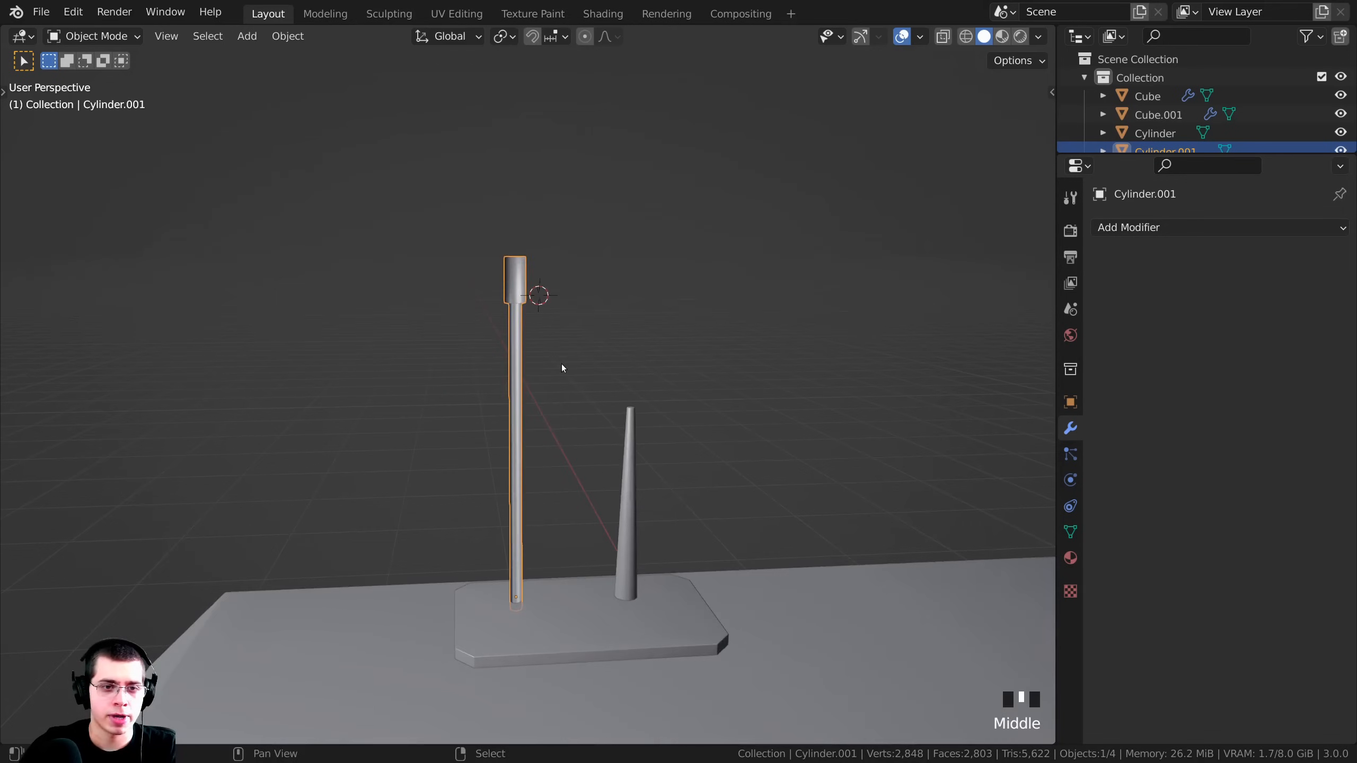
{"action": "scroll", "coordinate": [544, 293], "scroll_direction": "up", "scroll_amount": 2}
{"action": "middle_click_drag", "start_coordinate": [544, 293], "coordinate": [562, 314], "text": "shift"}
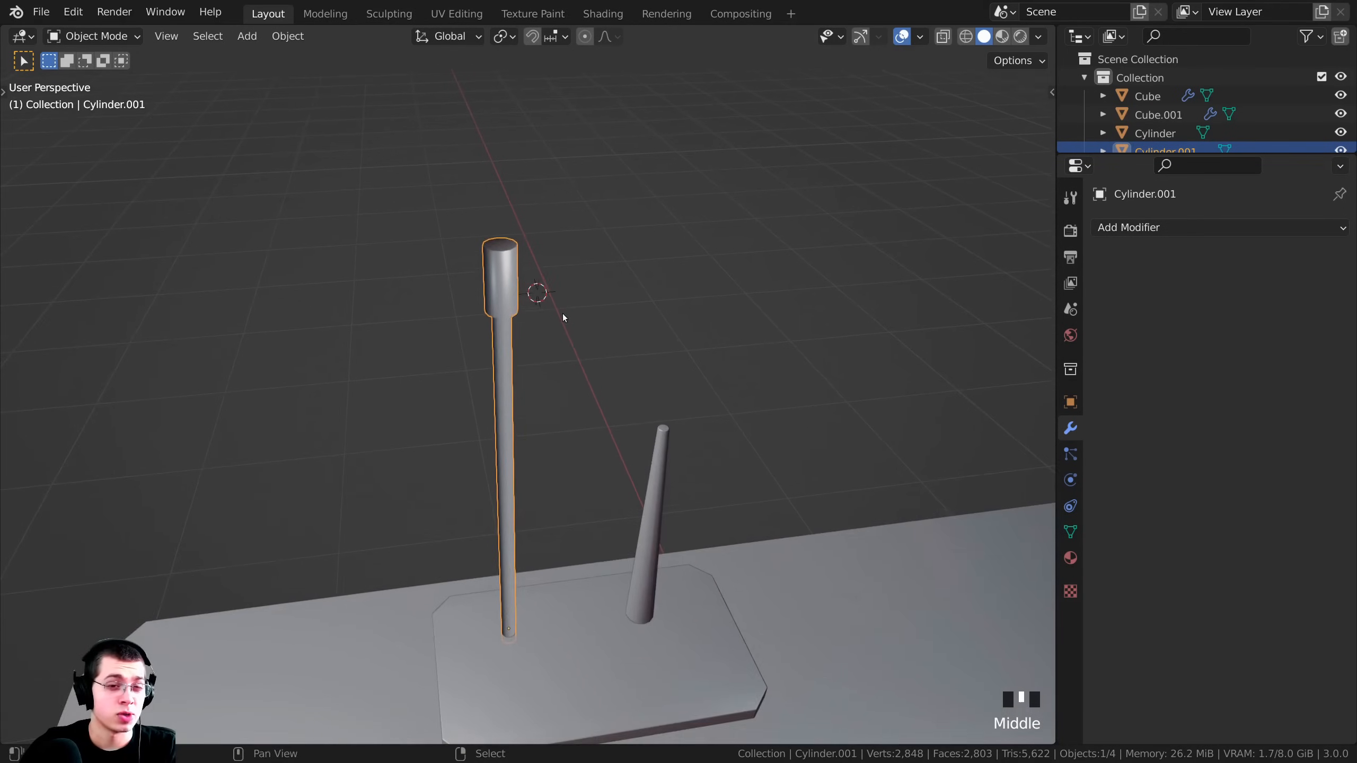
{"action": "scroll", "coordinate": [549, 293], "scroll_direction": "up", "scroll_amount": 3}
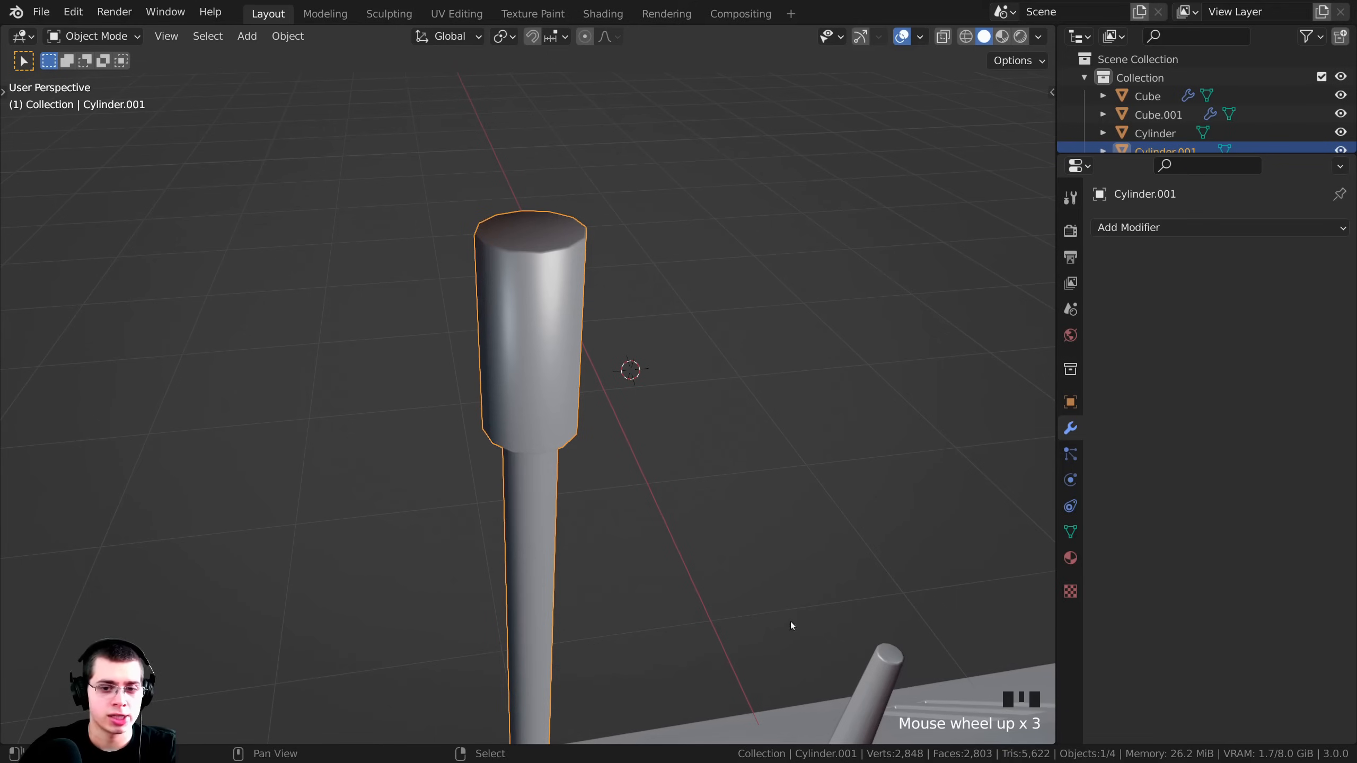
{"action": "middle_click_drag", "start_coordinate": [791, 622], "coordinate": [594, 238], "text": "shift"}
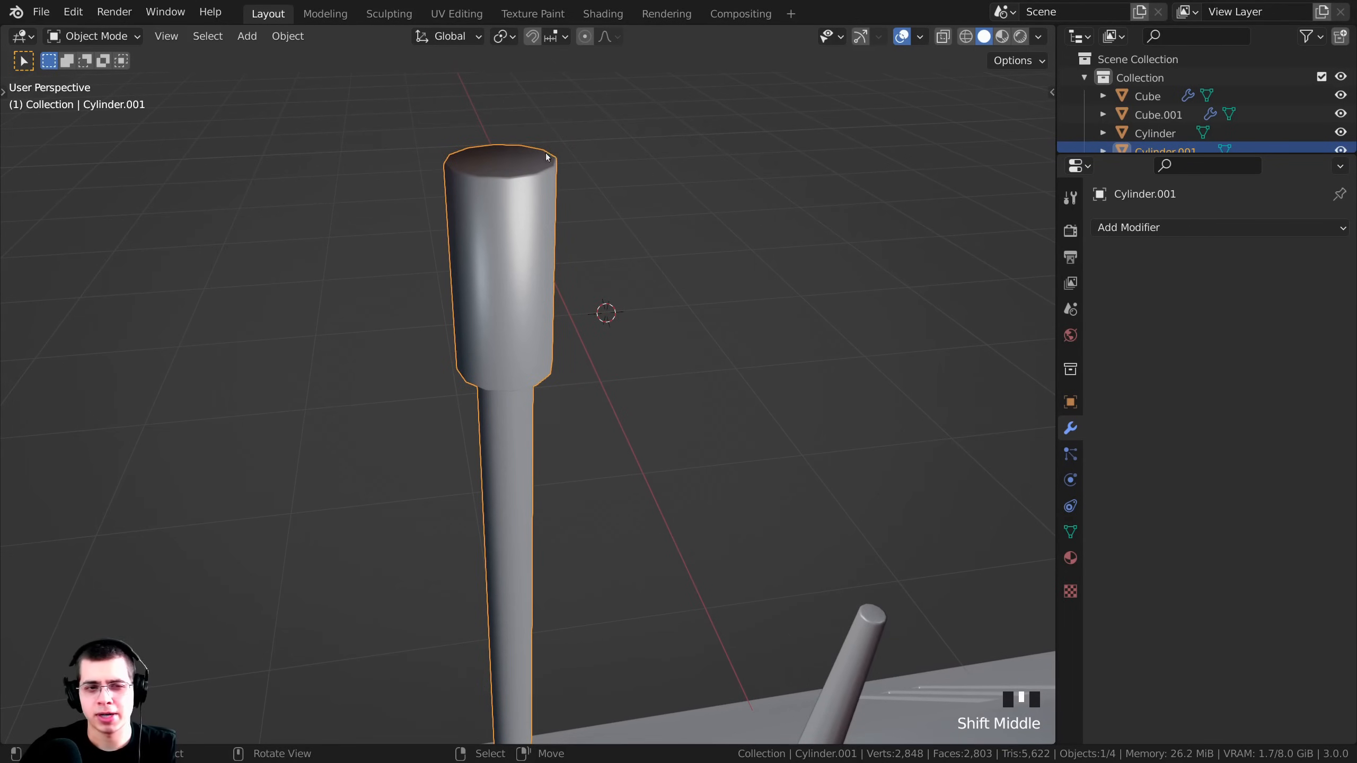
{"action": "scroll", "coordinate": [557, 370], "scroll_direction": "down", "scroll_amount": 1}
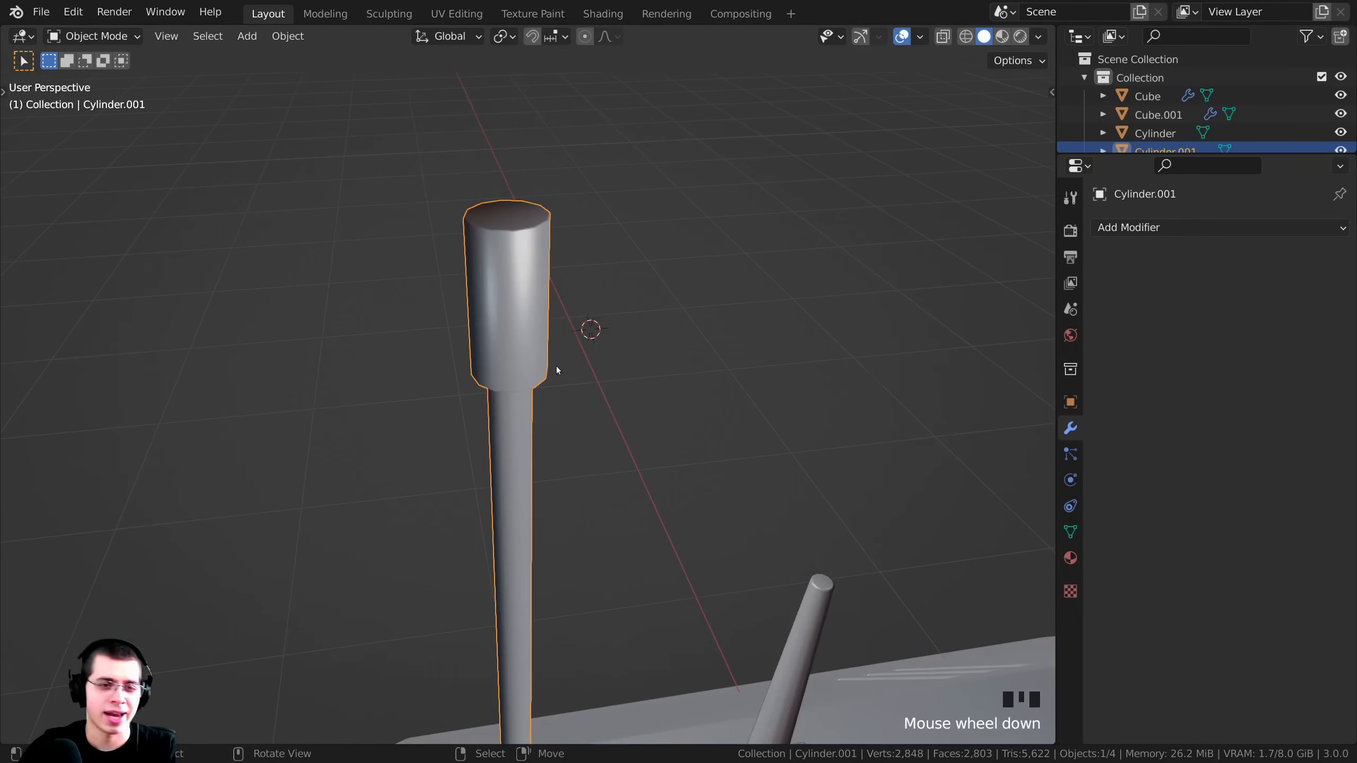
Recalculate the normals of the tall antenna's entire mesh to face outward and return to object mode.
{"action": "key", "text": "Tab"}
{"action": "scroll", "coordinate": [629, 179], "scroll_direction": "down", "scroll_amount": 2}
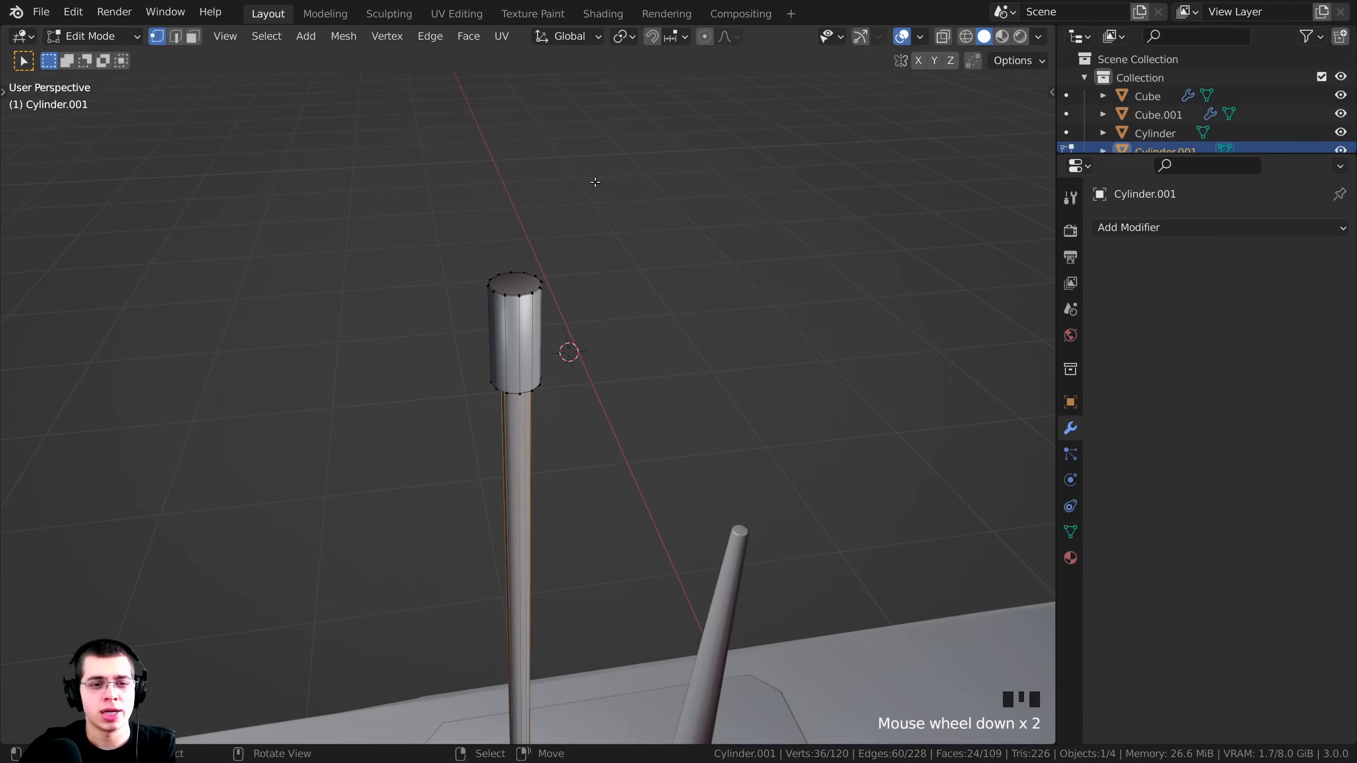
{"action": "key", "text": "a"}
{"action": "middle_click_drag", "start_coordinate": [771, 398], "coordinate": [745, 376]}
{"action": "scroll", "coordinate": [409, 518], "scroll_direction": "up", "scroll_amount": 2}
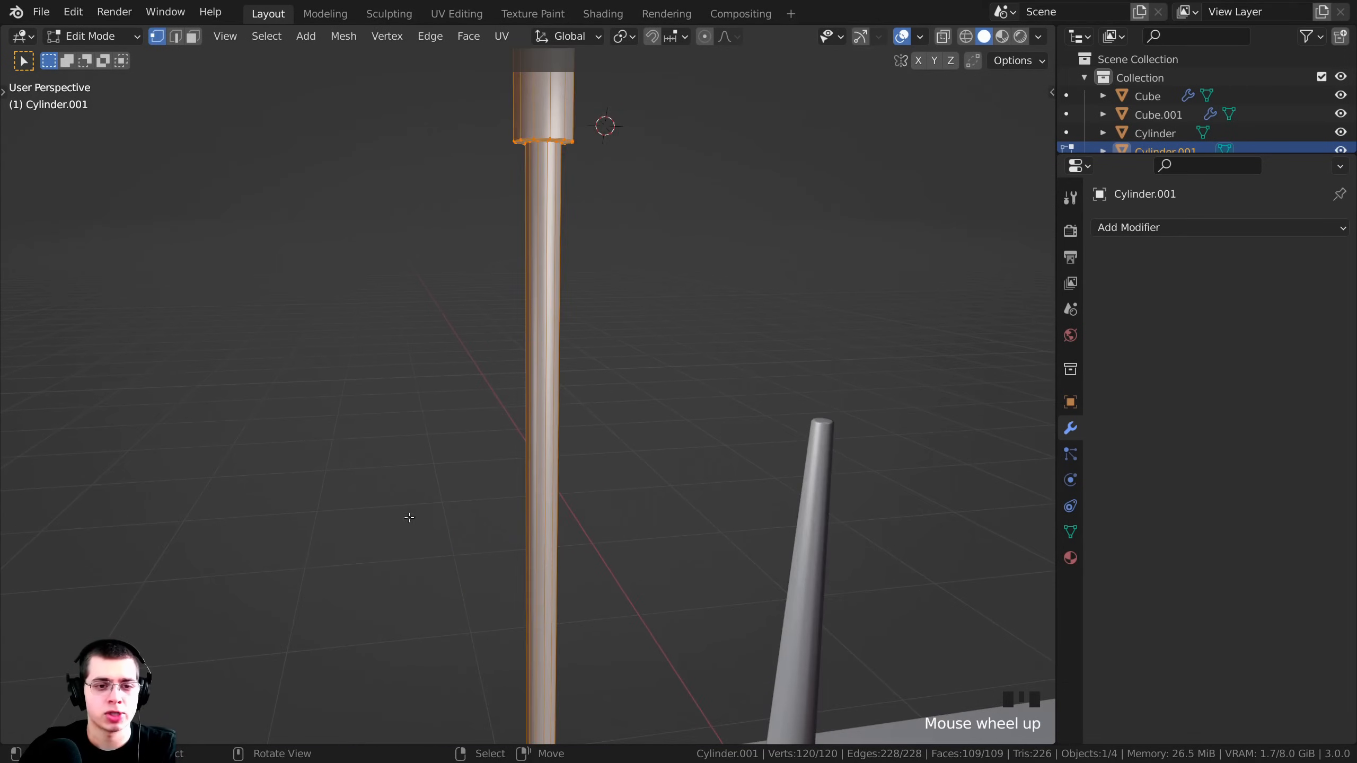
{"action": "middle_click_drag", "start_coordinate": [409, 518], "coordinate": [625, 562]}
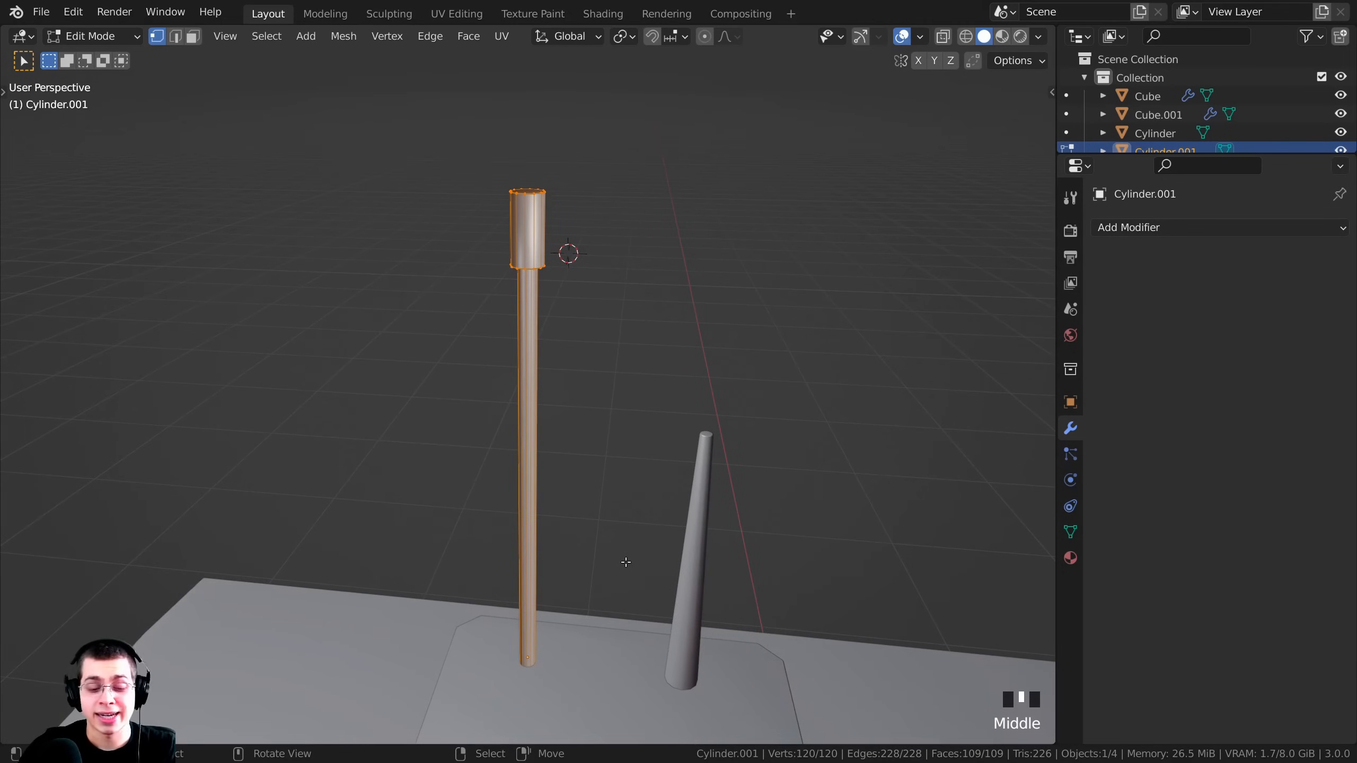
{"action": "key", "text": "shift+n"}
{"action": "middle_click_drag", "start_coordinate": [537, 412], "coordinate": [535, 272]}
{"action": "key", "text": "Tab"}
Inspect both antennas up close and in place on the hull plate, and clear the selection.
{"action": "scroll", "coordinate": [541, 175], "scroll_direction": "up", "scroll_amount": 2}
{"action": "middle_click_drag", "start_coordinate": [541, 171], "coordinate": [550, 254], "text": "shift"}
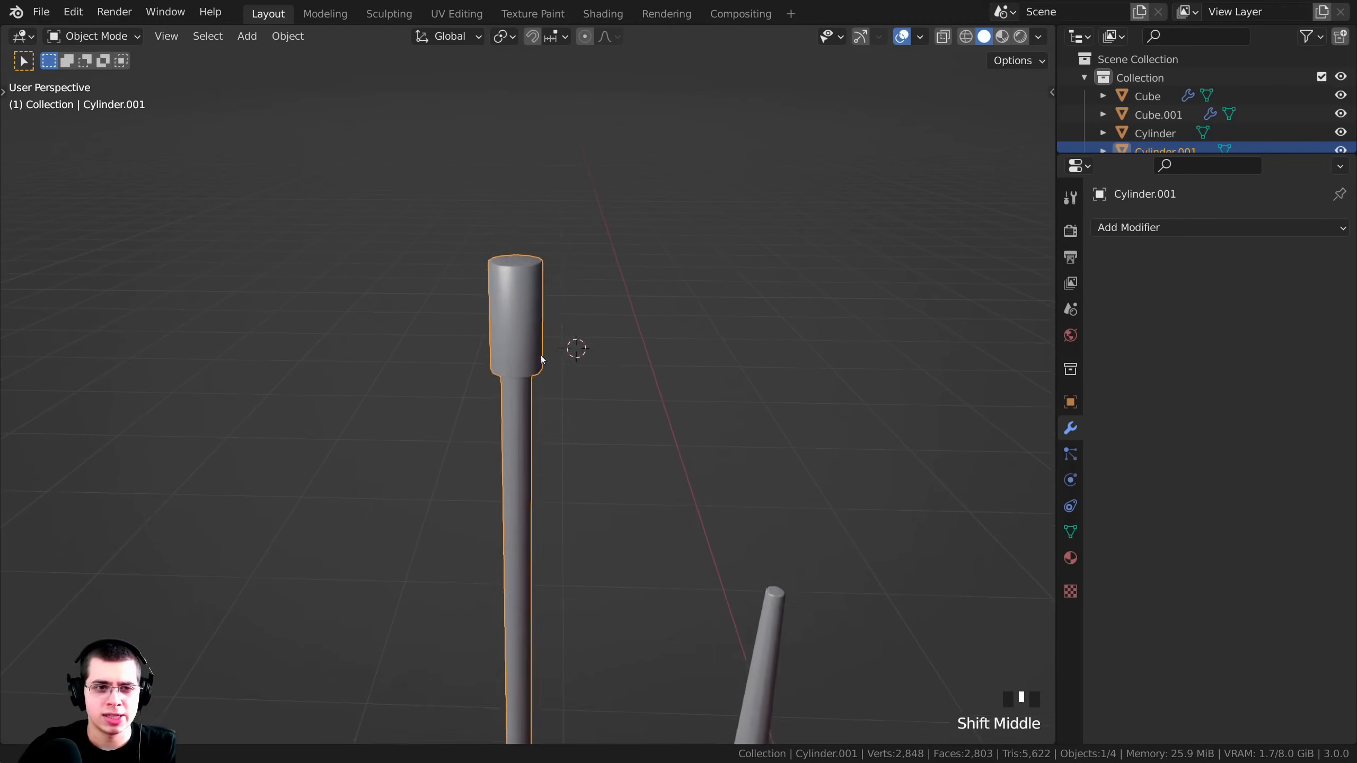
{"action": "scroll", "coordinate": [567, 172], "scroll_direction": "up", "scroll_amount": 3}
{"action": "scroll", "coordinate": [726, 466], "scroll_direction": "down", "scroll_amount": 5}
{"action": "middle_click_drag", "start_coordinate": [726, 466], "coordinate": [649, 556], "text": "shift"}
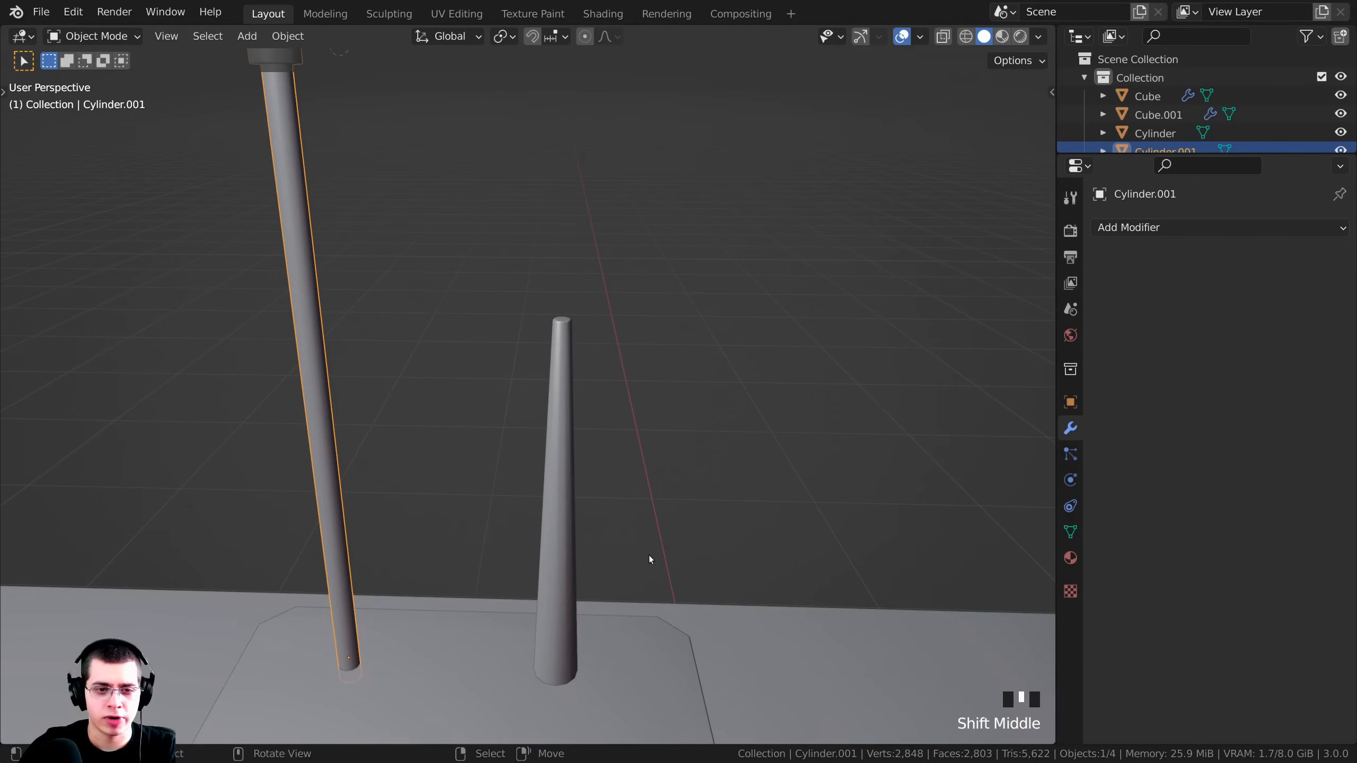
{"action": "scroll", "coordinate": [649, 556], "scroll_direction": "down", "scroll_amount": 3}
{"action": "middle_click_drag", "start_coordinate": [598, 616], "coordinate": [595, 458], "text": "shift"}
{"action": "middle_click_drag", "start_coordinate": [518, 353], "coordinate": [463, 373], "text": "shift"}
{"action": "key", "text": "alt+a"}
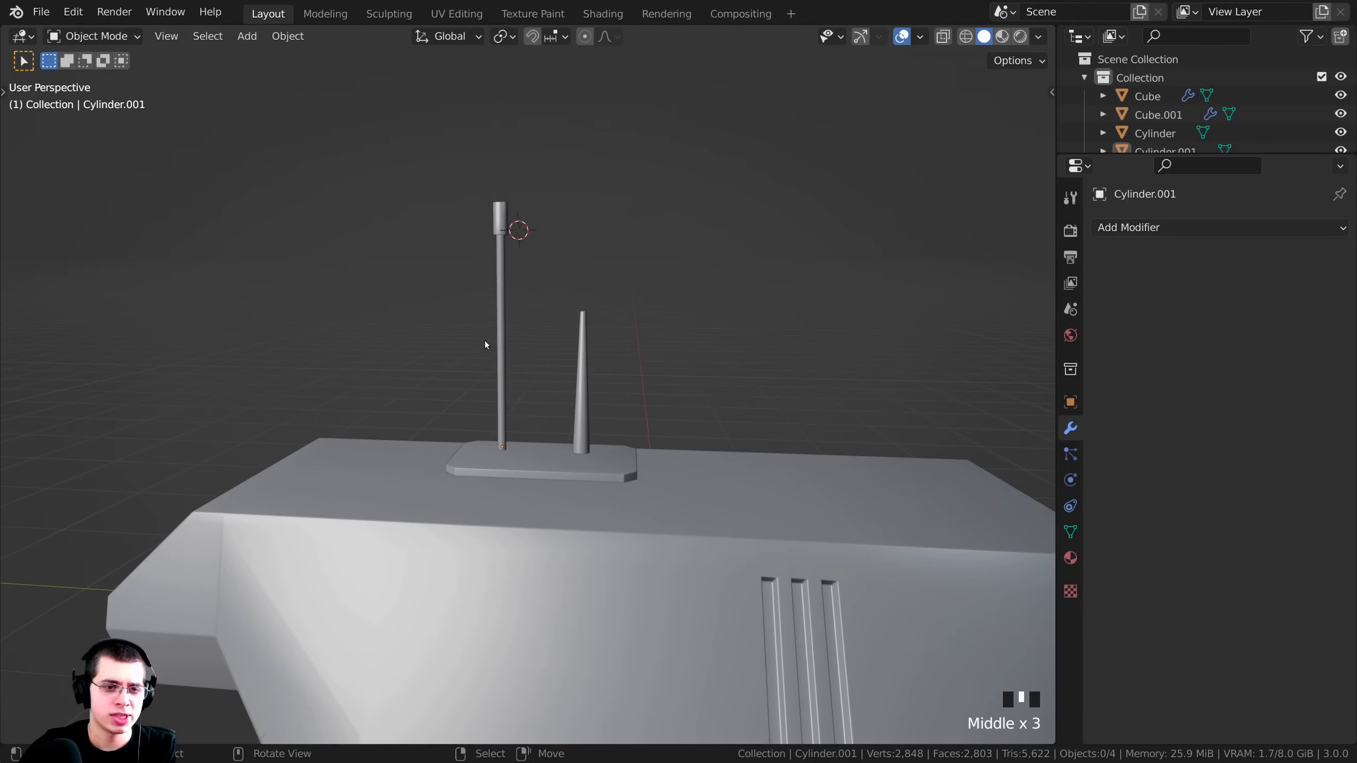
Lower the tall antenna slightly along Z, shift it about 0.04 m in negative Y on its plate, and clear the selection.
{"action": "left_click", "coordinate": [499, 331]}
{"action": "scroll", "coordinate": [515, 317], "scroll_direction": "up", "scroll_amount": 3}
{"action": "scroll", "coordinate": [538, 250], "scroll_direction": "down", "scroll_amount": 2}
{"action": "key", "text": "g"}
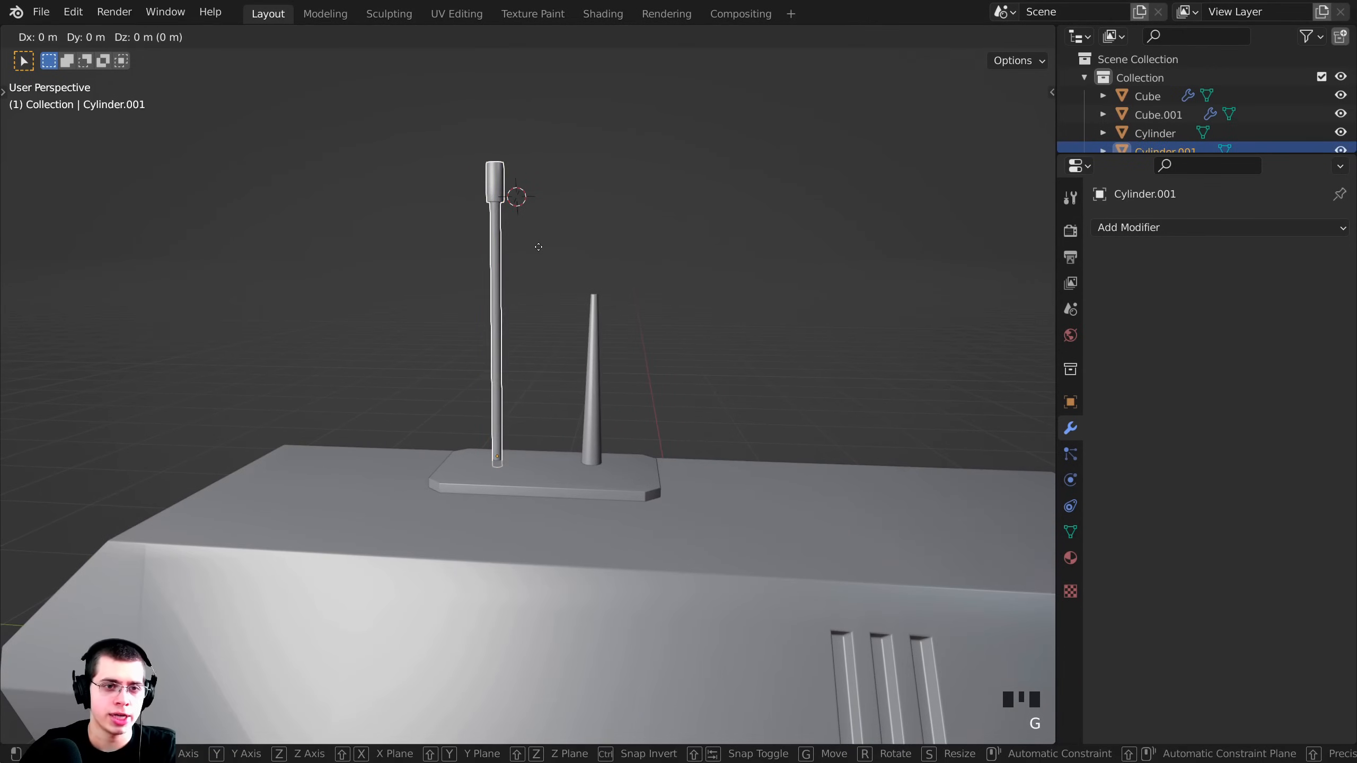
{"action": "key", "text": "z"}
{"action": "left_click", "coordinate": [539, 283]}
{"action": "middle_click_drag", "start_coordinate": [548, 291], "coordinate": [567, 310]}
{"action": "key", "text": "g"}
{"action": "key", "text": "y"}
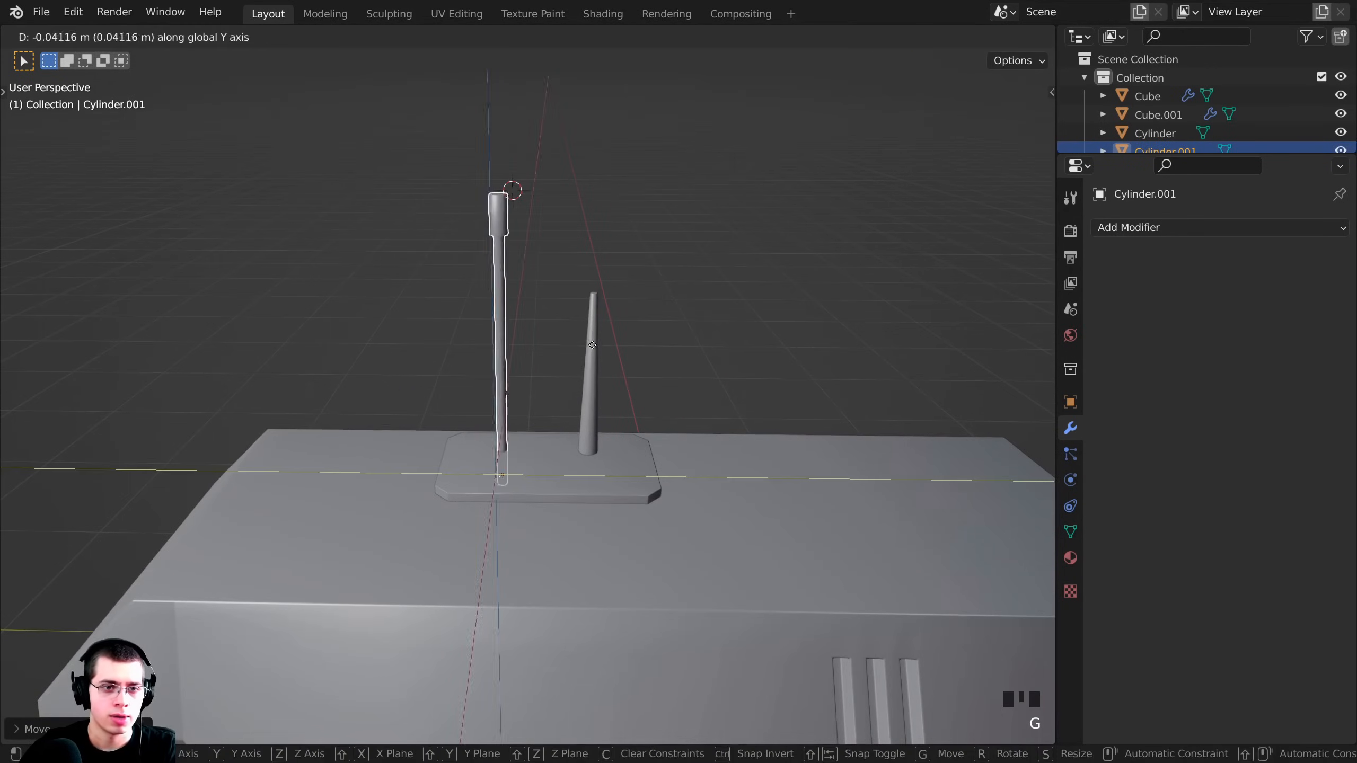
{"action": "left_click", "coordinate": [602, 348]}
{"action": "key", "text": "alt+a"}
Adjust the tapered antenna's height slightly along Z so it sits on the plate, clear the selection and save the file.
{"action": "scroll", "coordinate": [632, 404], "scroll_direction": "down", "scroll_amount": 4}
{"action": "middle_click_drag", "start_coordinate": [632, 406], "coordinate": [560, 380]}
{"action": "left_click", "coordinate": [556, 369]}
{"action": "key", "text": "g"}
{"action": "key", "text": "z"}
{"action": "left_click", "coordinate": [561, 375]}
{"action": "key", "text": "alt+a"}
{"action": "scroll", "coordinate": [560, 380], "scroll_direction": "down", "scroll_amount": 3}
{"action": "mouse_move", "coordinate": [558, 381]}
{"action": "middle_mouse_down"}
{"action": "mouse_move", "coordinate": [507, 399]}
{"action": "mouse_move", "coordinate": [496, 386]}
{"action": "mouse_move", "coordinate": [444, 433]}
{"action": "mouse_move", "coordinate": [558, 401]}
{"action": "middle_mouse_up"}
{"action": "key", "text": "shift+c"}
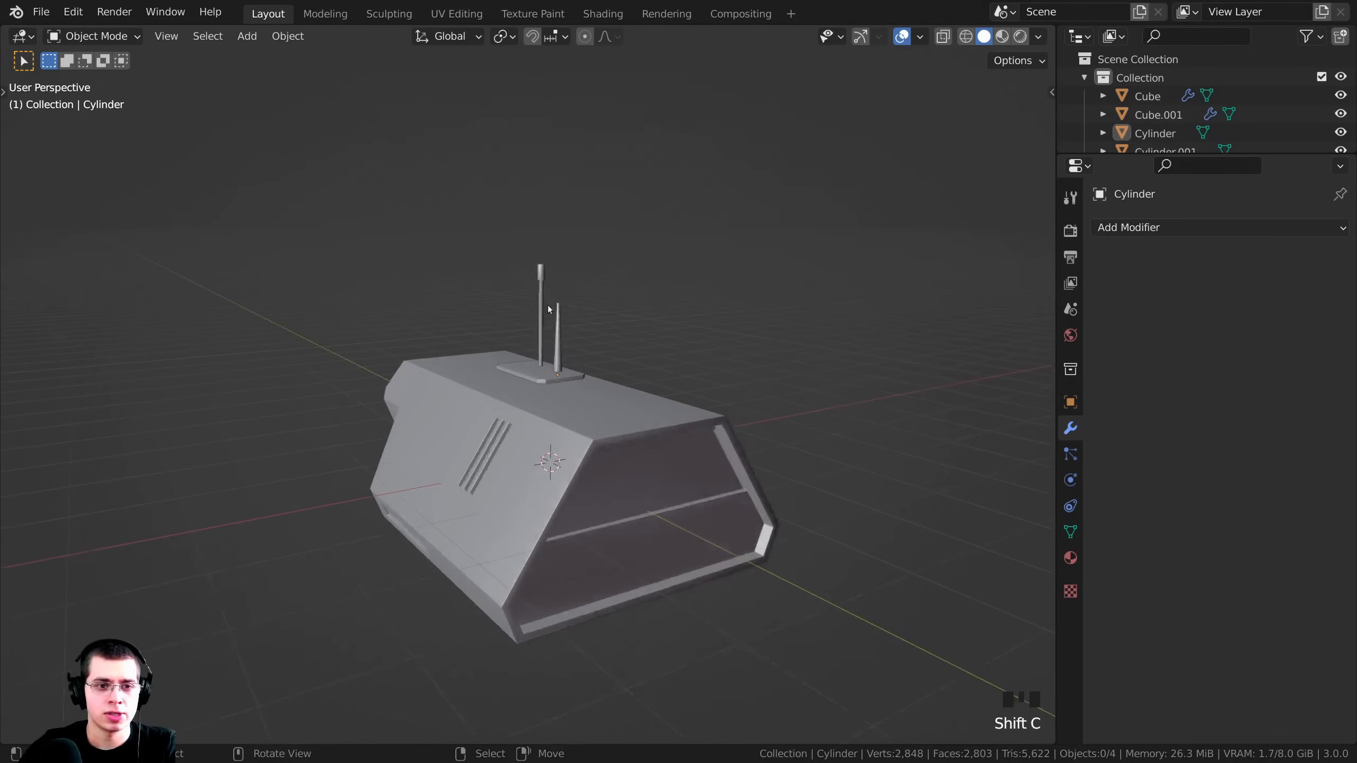
{"action": "key", "text": "ctrl+s"}
Inset the hull's flat underside face nearest the recessed end by about 0.22 m with the Boundary option off.
{"action": "middle_click_drag", "start_coordinate": [593, 522], "coordinate": [701, 334], "text": "shift"}
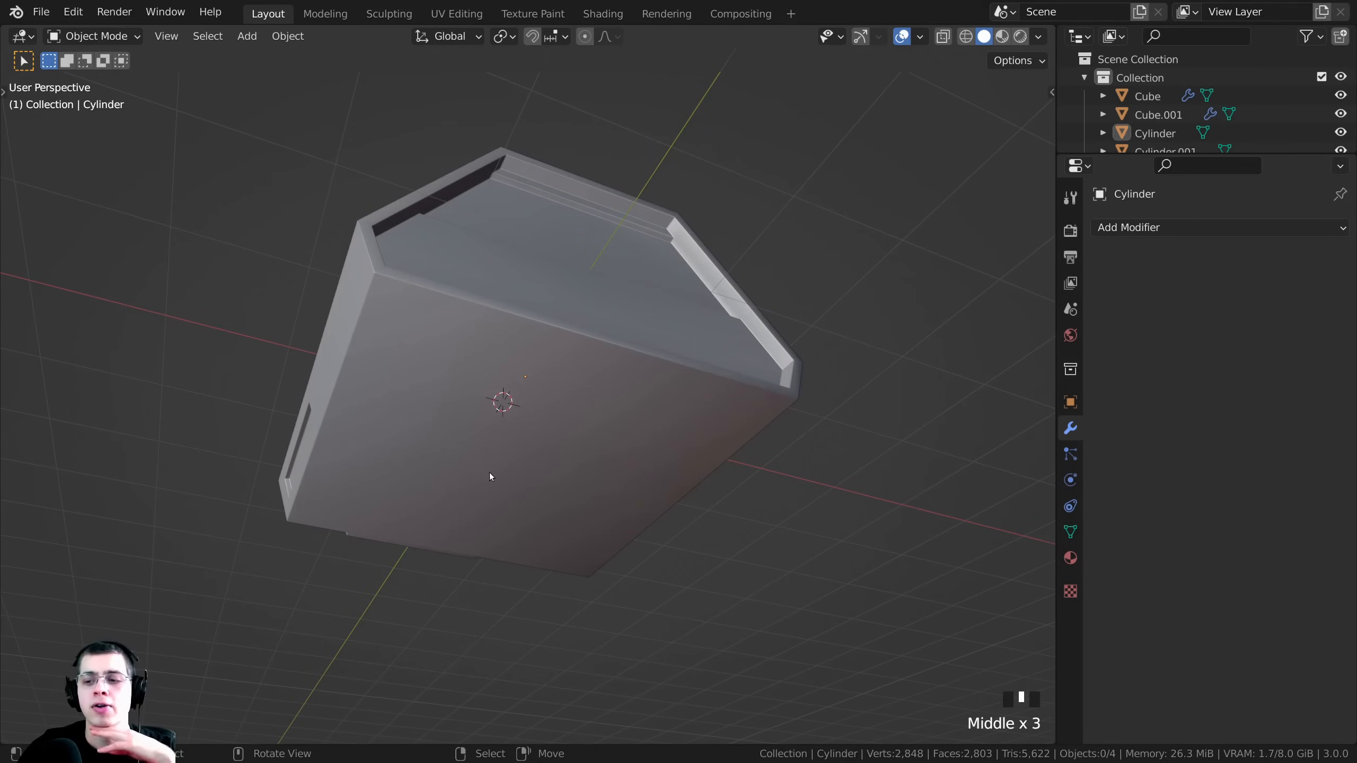
{"action": "right_click", "coordinate": [439, 304]}
{"action": "key", "text": "Tab"}
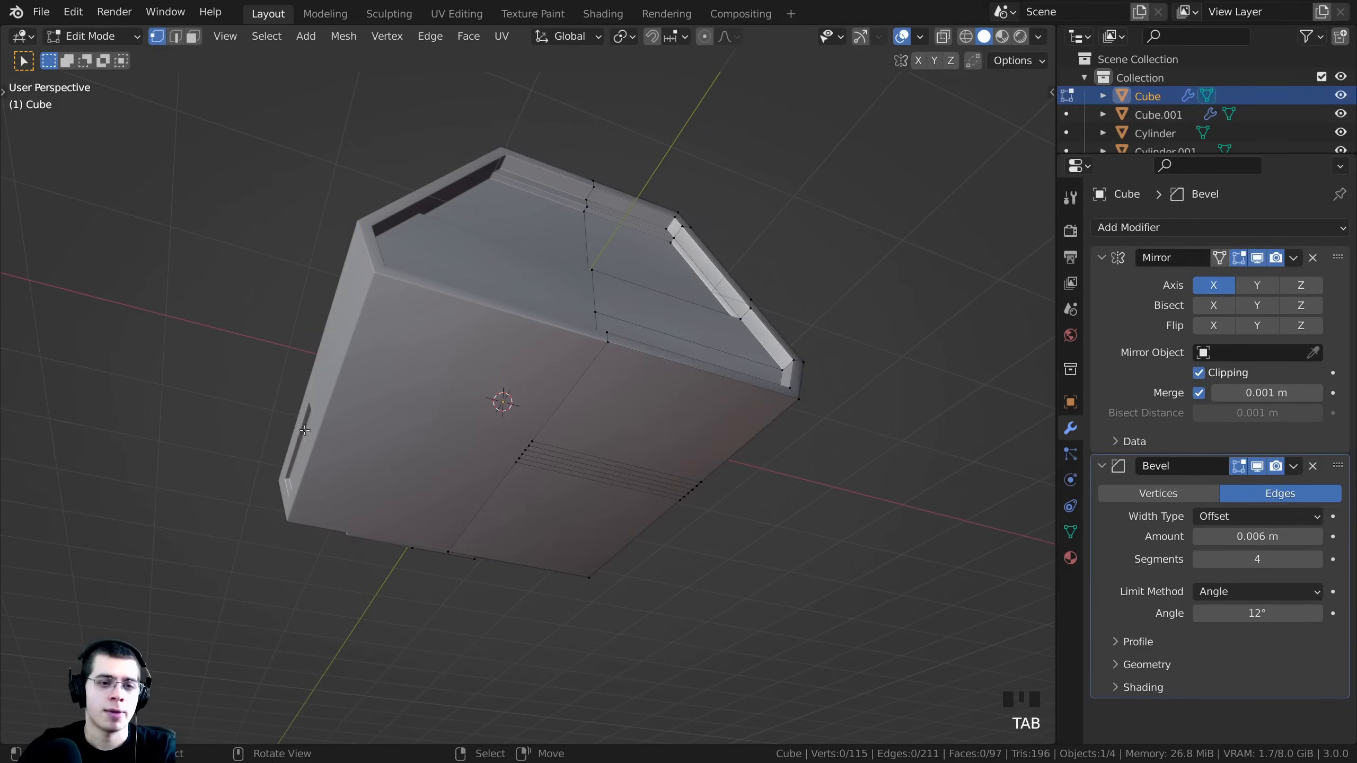
{"action": "middle_click_drag", "start_coordinate": [439, 304], "coordinate": [494, 347]}
{"action": "scroll", "coordinate": [553, 394], "scroll_direction": "up", "scroll_amount": 2}
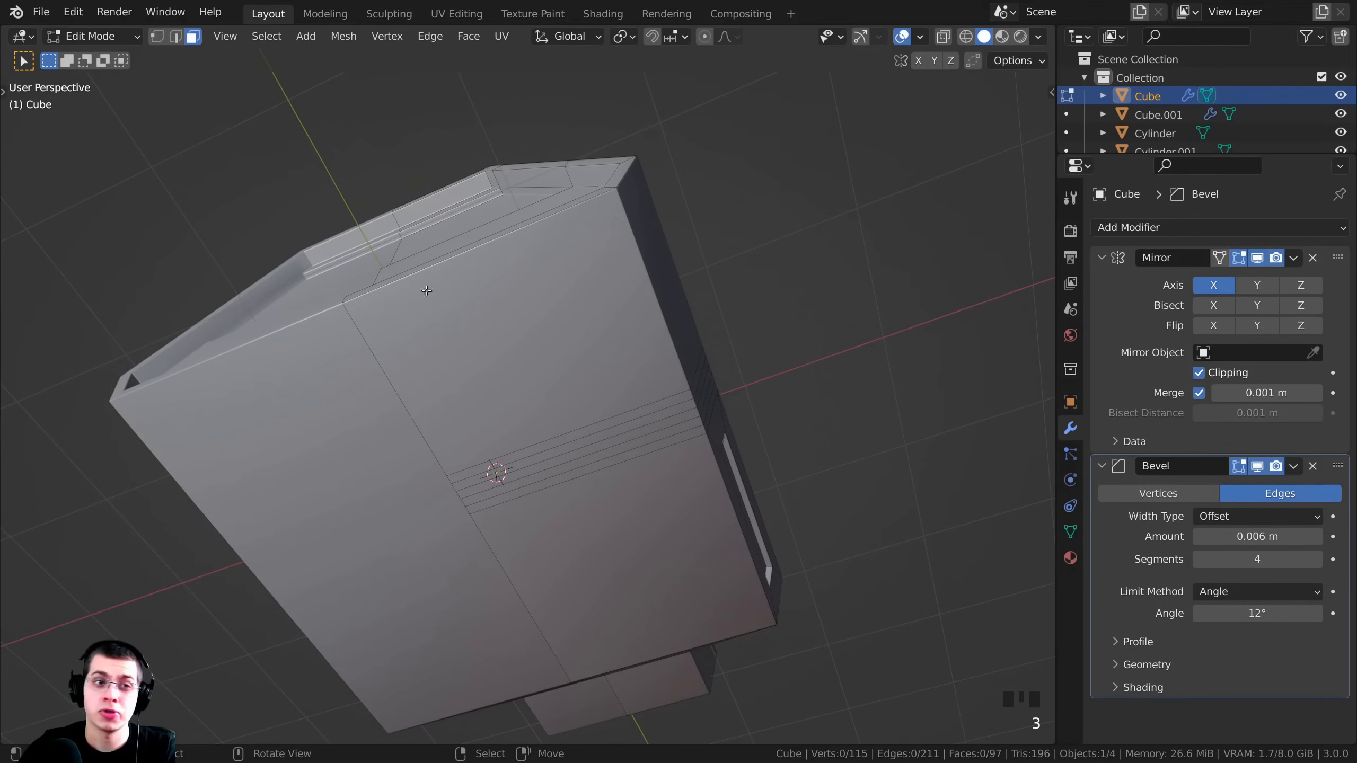
{"action": "right_click", "coordinate": [475, 325]}
{"action": "middle_click_drag", "start_coordinate": [475, 325], "coordinate": [617, 301]}
{"action": "scroll", "coordinate": [617, 301], "scroll_direction": "up", "scroll_amount": 2}
{"action": "key", "text": "i"}
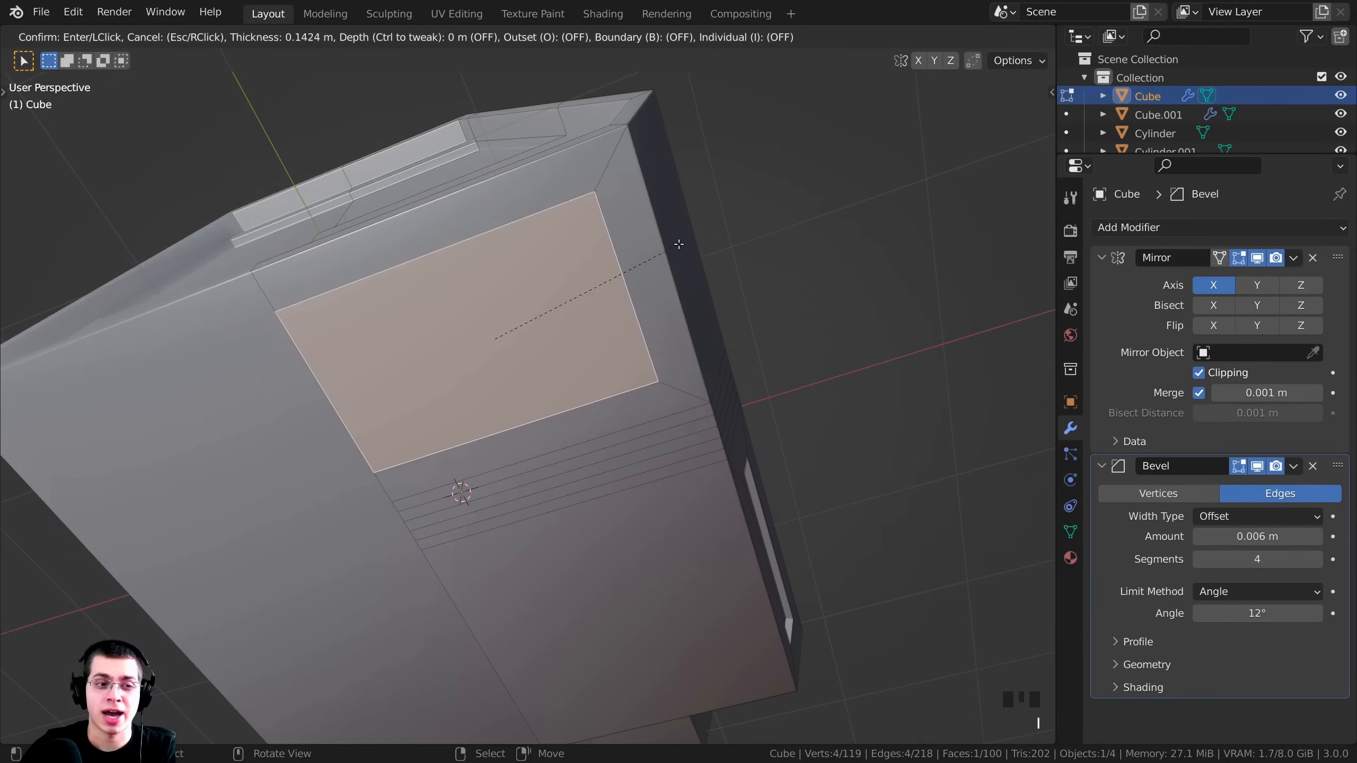
{"action": "key", "text": "b"}
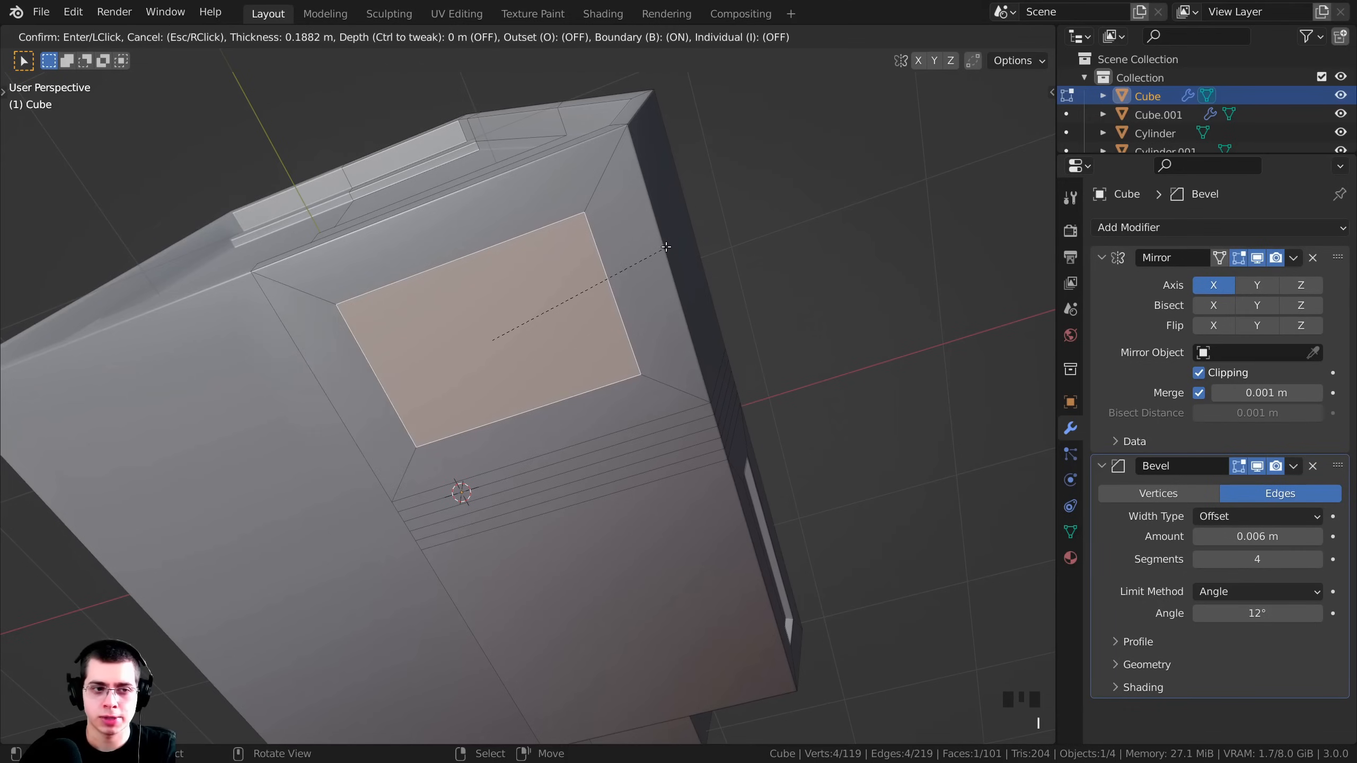
{"action": "key", "text": "b"}
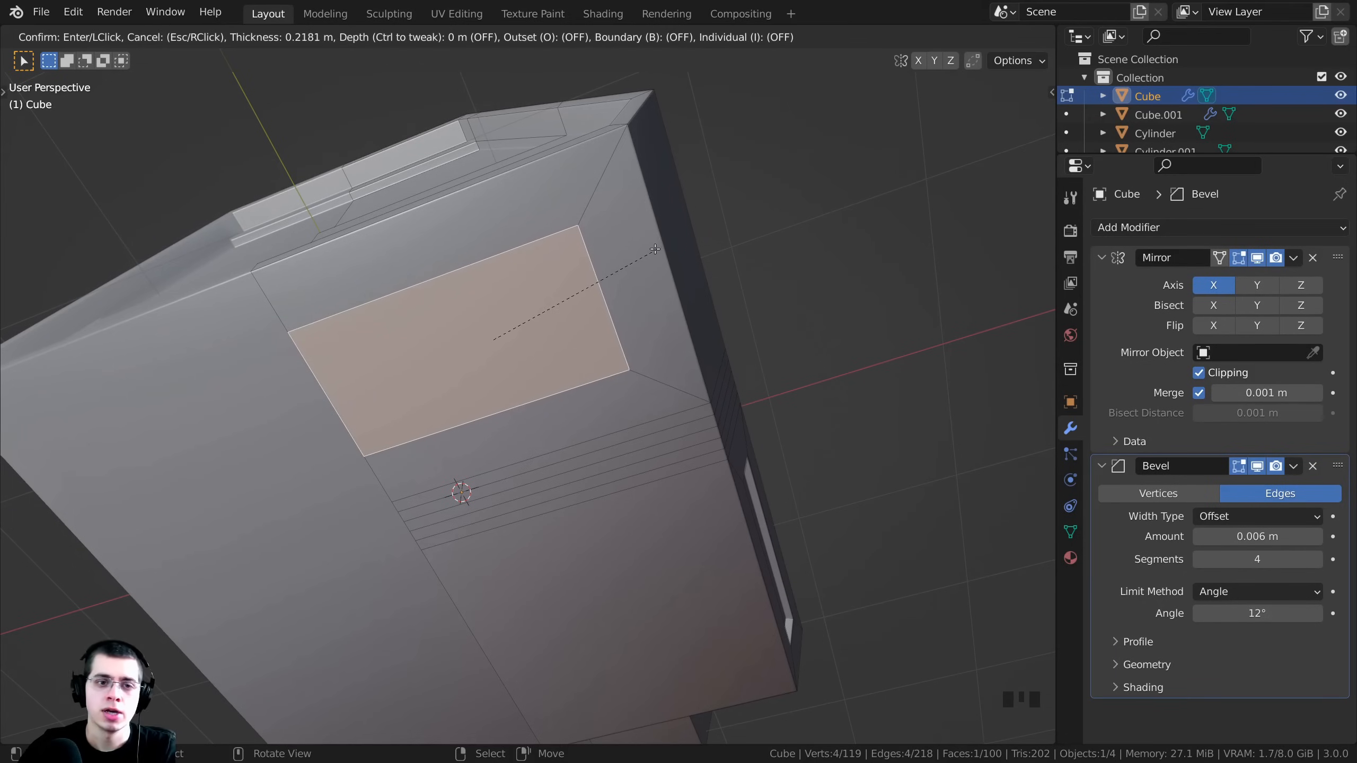
{"action": "left_click", "coordinate": [638, 227]}
Narrow the inset underside face along Y and move it about 0.17 m in the negative X direction toward the centre line.
{"action": "middle_click_drag", "start_coordinate": [638, 226], "coordinate": [787, 249]}
{"action": "scroll", "coordinate": [786, 249], "scroll_direction": "up", "scroll_amount": 2}
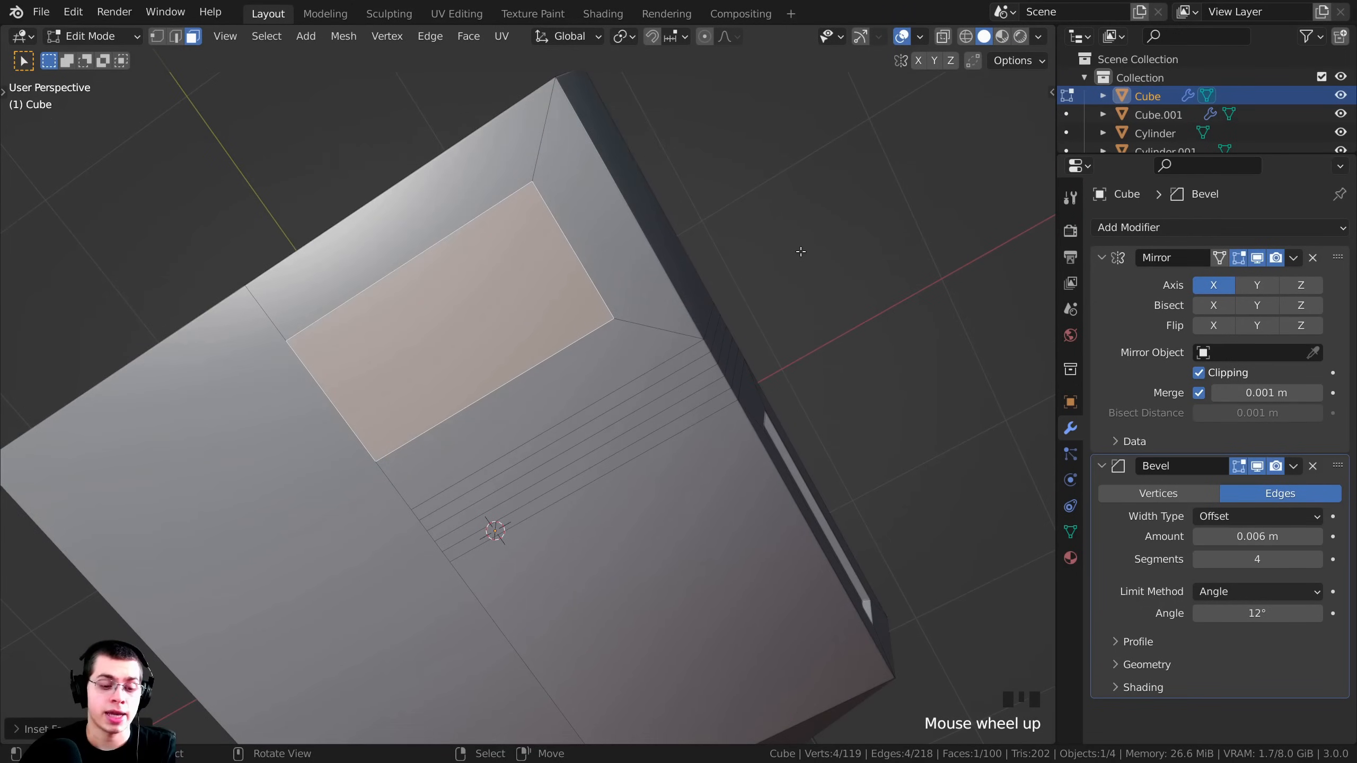
{"action": "key", "text": "s"}
{"action": "key", "text": "x"}
{"action": "key", "text": "y"}
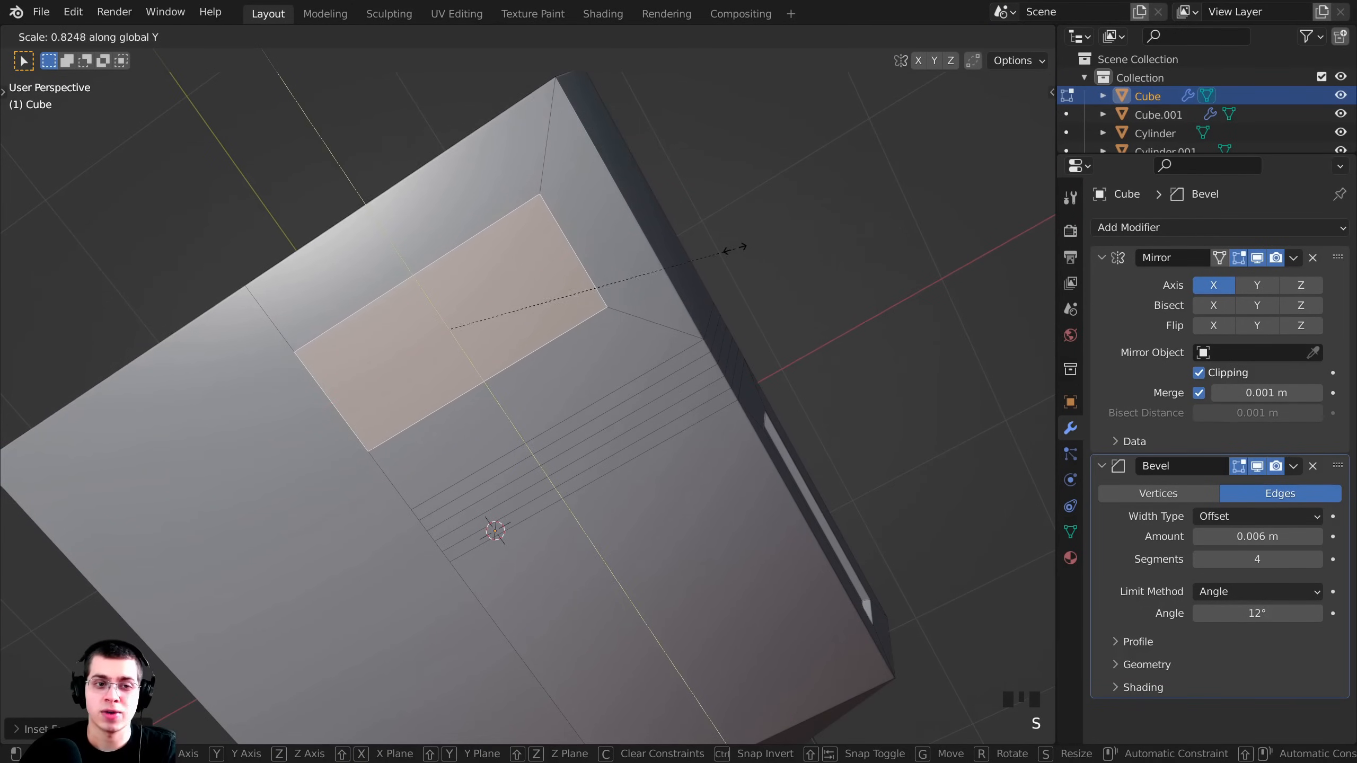
{"action": "left_click", "coordinate": [631, 245]}
{"action": "middle_click_drag", "start_coordinate": [631, 244], "coordinate": [746, 229], "text": "shift"}
{"action": "key", "text": "g"}
{"action": "key", "text": "x"}
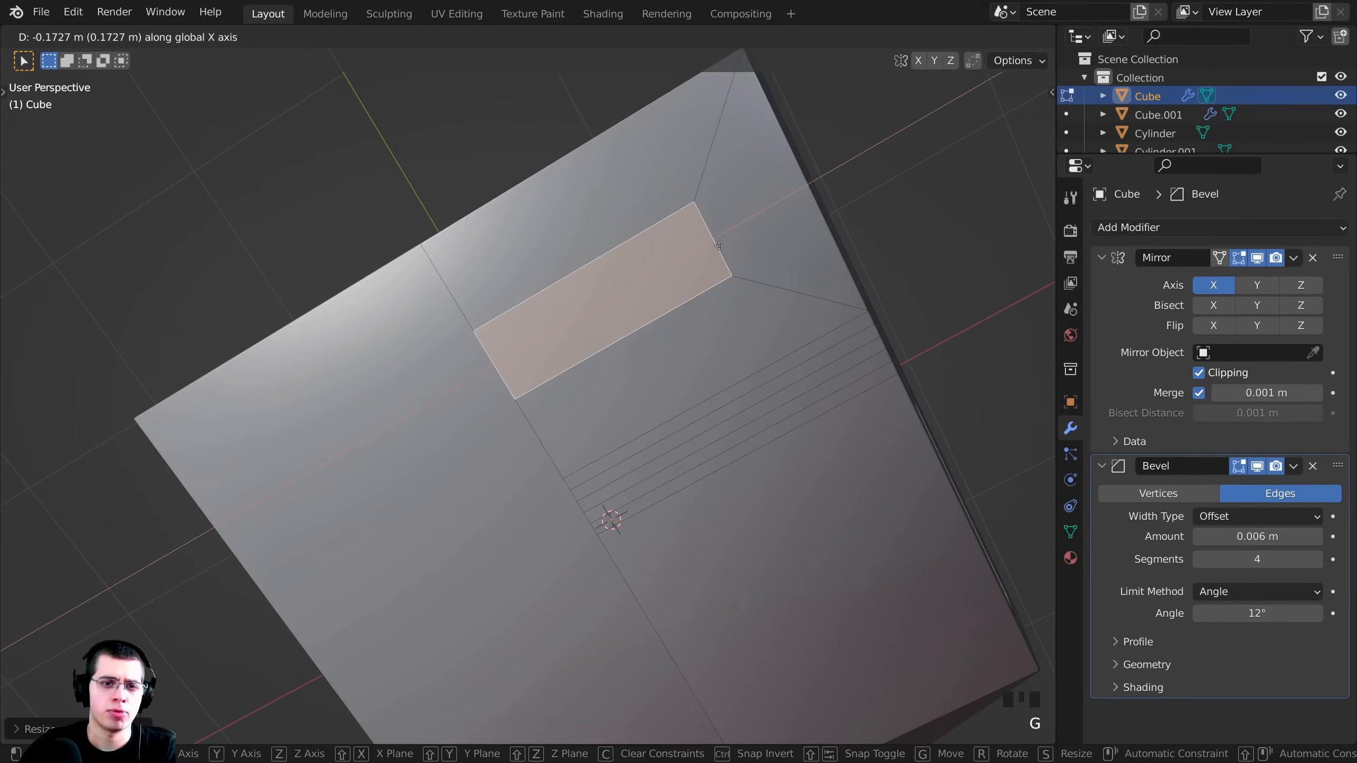
{"action": "left_click", "coordinate": [722, 244]}
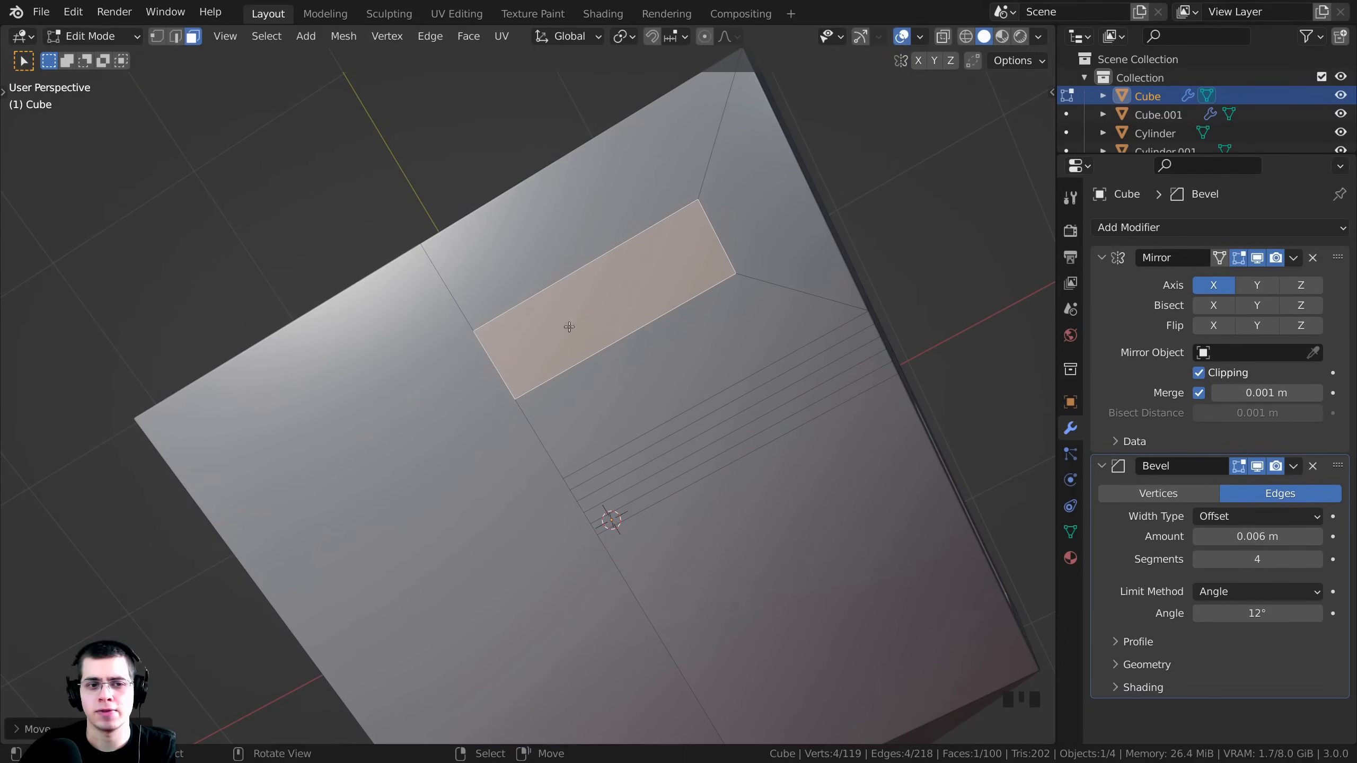
Move the narrow underside face along Y closer to the hull's recessed end.
{"action": "middle_click_drag", "start_coordinate": [514, 425], "coordinate": [642, 511]}
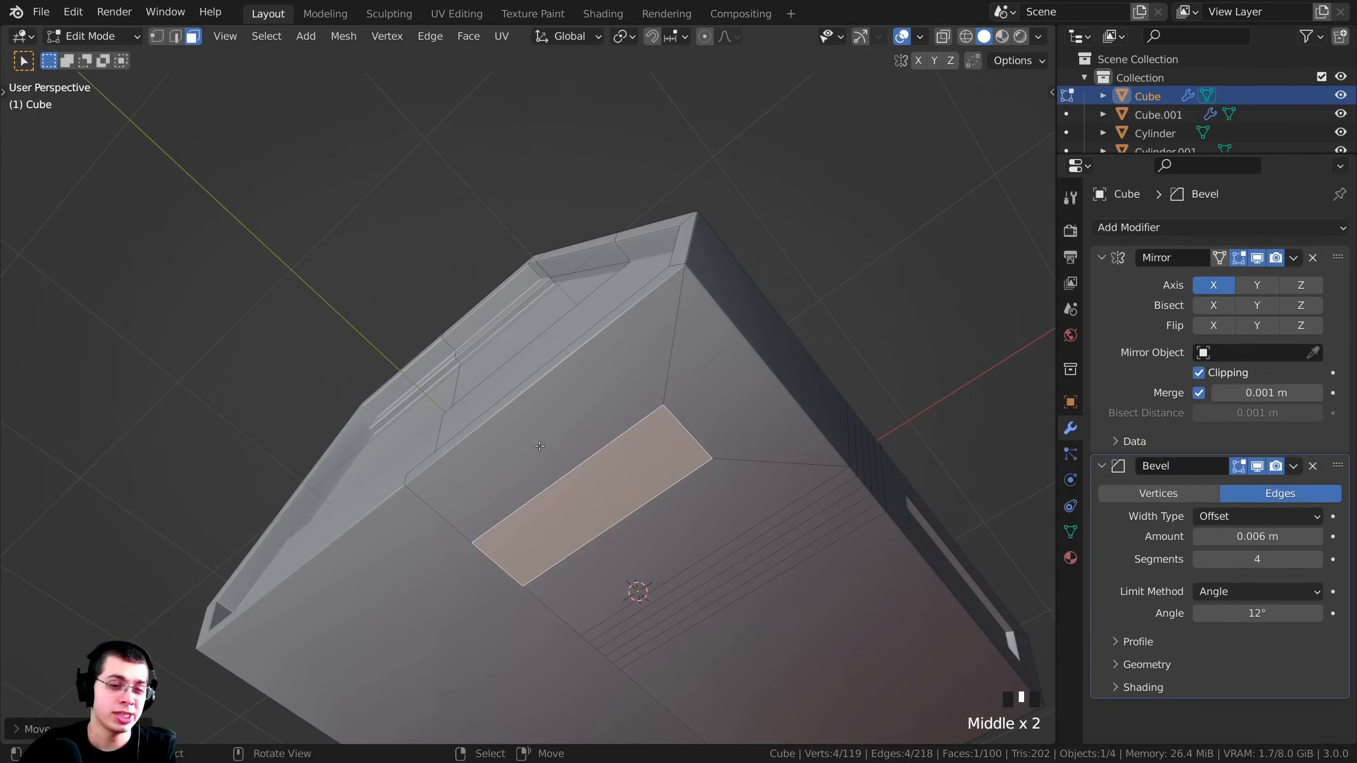
{"action": "middle_click_drag", "start_coordinate": [507, 461], "coordinate": [556, 473]}
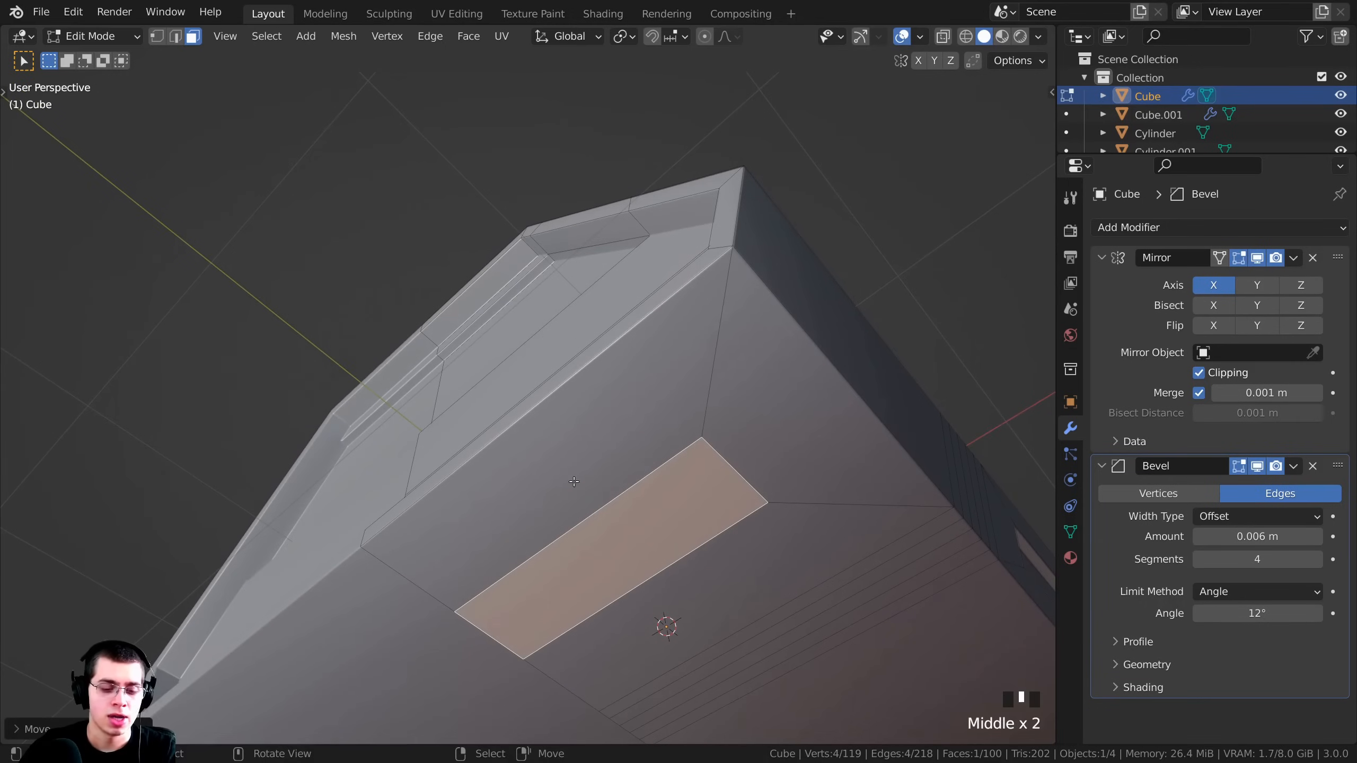
{"action": "key", "text": "g"}
{"action": "key", "text": "x"}
{"action": "key", "text": "y"}
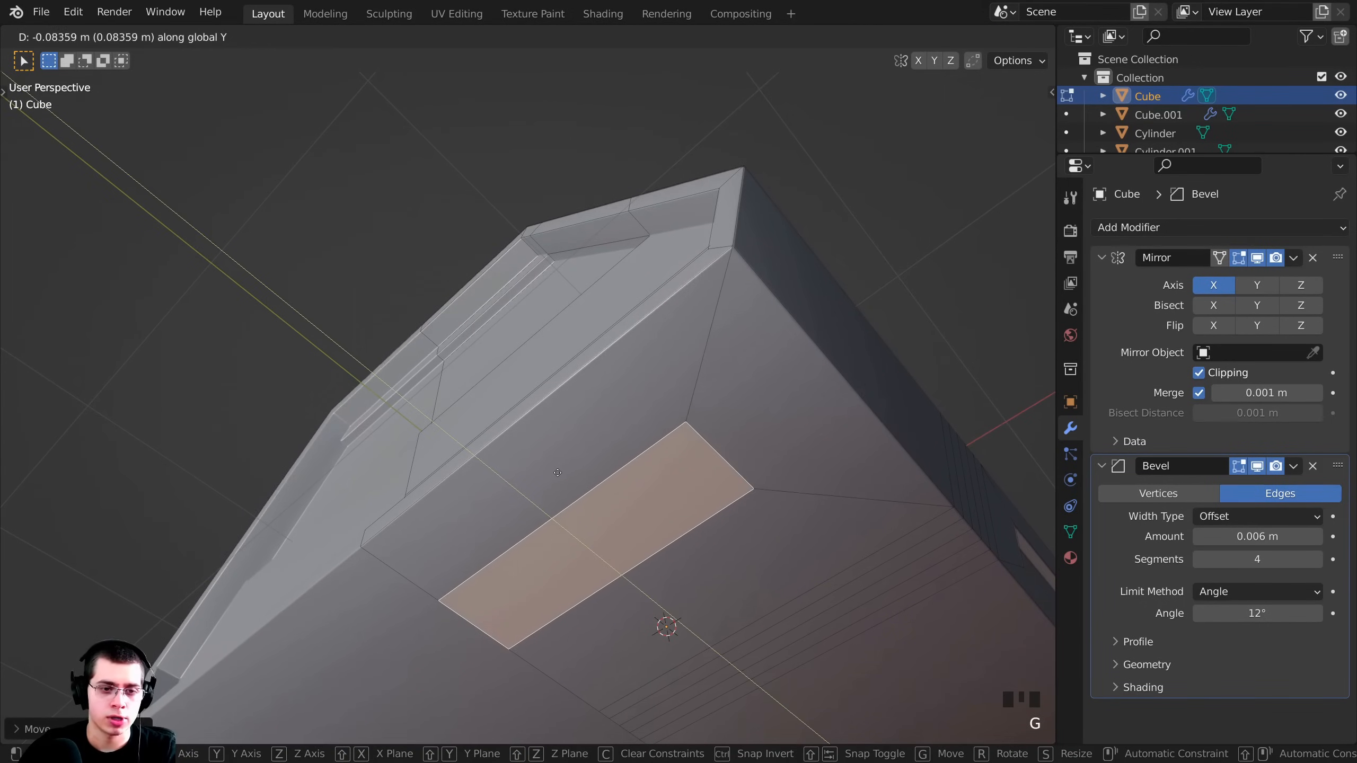
{"action": "left_click", "coordinate": [549, 461]}
Extrude the narrow underside face about 0.04 m into the hull to form a shallow recess, and leave mesh editing.
{"action": "scroll", "coordinate": [549, 460], "scroll_direction": "down", "scroll_amount": 3}
{"action": "middle_click_drag", "start_coordinate": [550, 460], "coordinate": [536, 490], "text": "shift"}
{"action": "scroll", "coordinate": [536, 490], "scroll_direction": "up", "scroll_amount": 4}
{"action": "scroll", "coordinate": [629, 471], "scroll_direction": "up", "scroll_amount": 1}
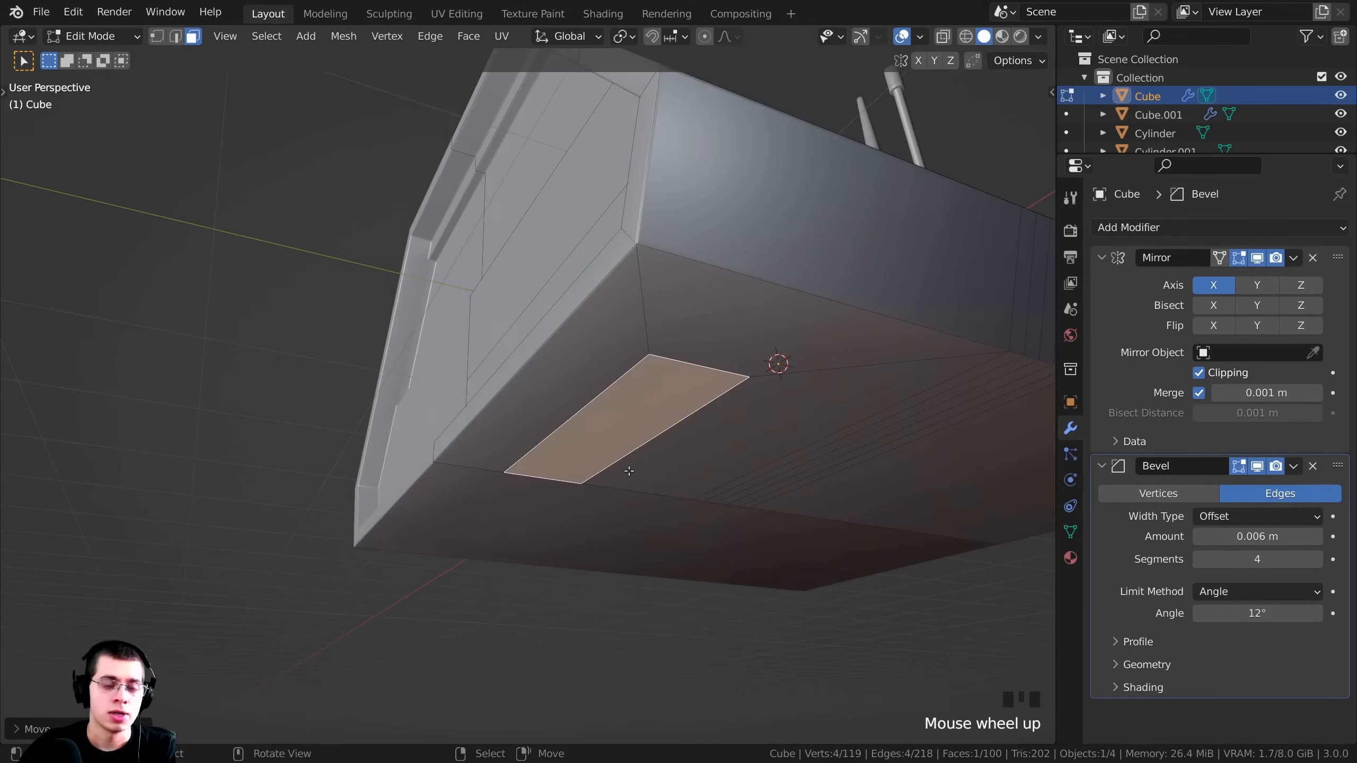
{"action": "key", "text": "e"}
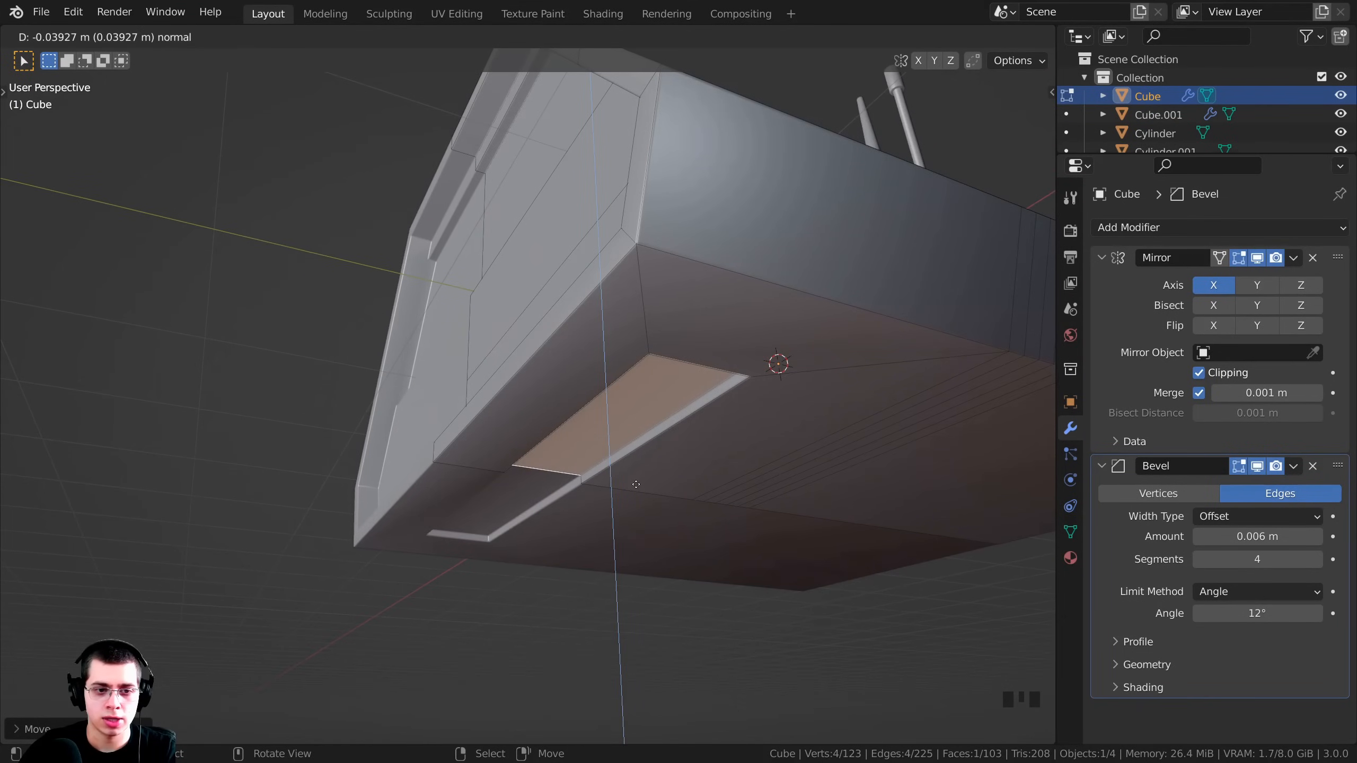
{"action": "left_click", "coordinate": [635, 484]}
{"action": "key", "text": "Tab"}
Inset the large sloped underside face at the hull's opposite end by about 0.09 m.
{"action": "scroll", "coordinate": [587, 452], "scroll_direction": "down", "scroll_amount": 5}
{"action": "middle_click_drag", "start_coordinate": [588, 451], "coordinate": [456, 315]}
{"action": "scroll", "coordinate": [627, 536], "scroll_direction": "up", "scroll_amount": 1}
{"action": "scroll", "coordinate": [504, 374], "scroll_direction": "up", "scroll_amount": 1}
{"action": "middle_click_drag", "start_coordinate": [503, 374], "coordinate": [559, 283], "text": "shift"}
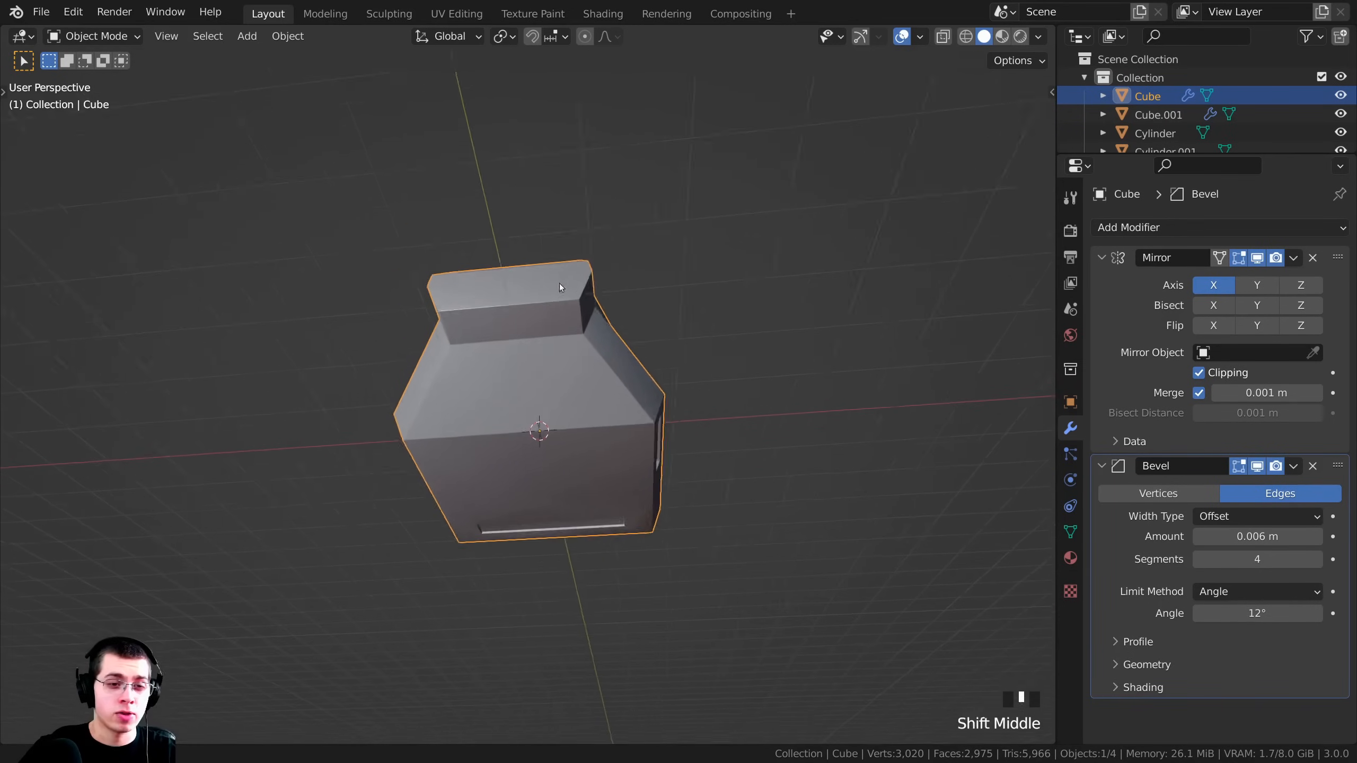
{"action": "scroll", "coordinate": [566, 272], "scroll_direction": "up", "scroll_amount": 6}
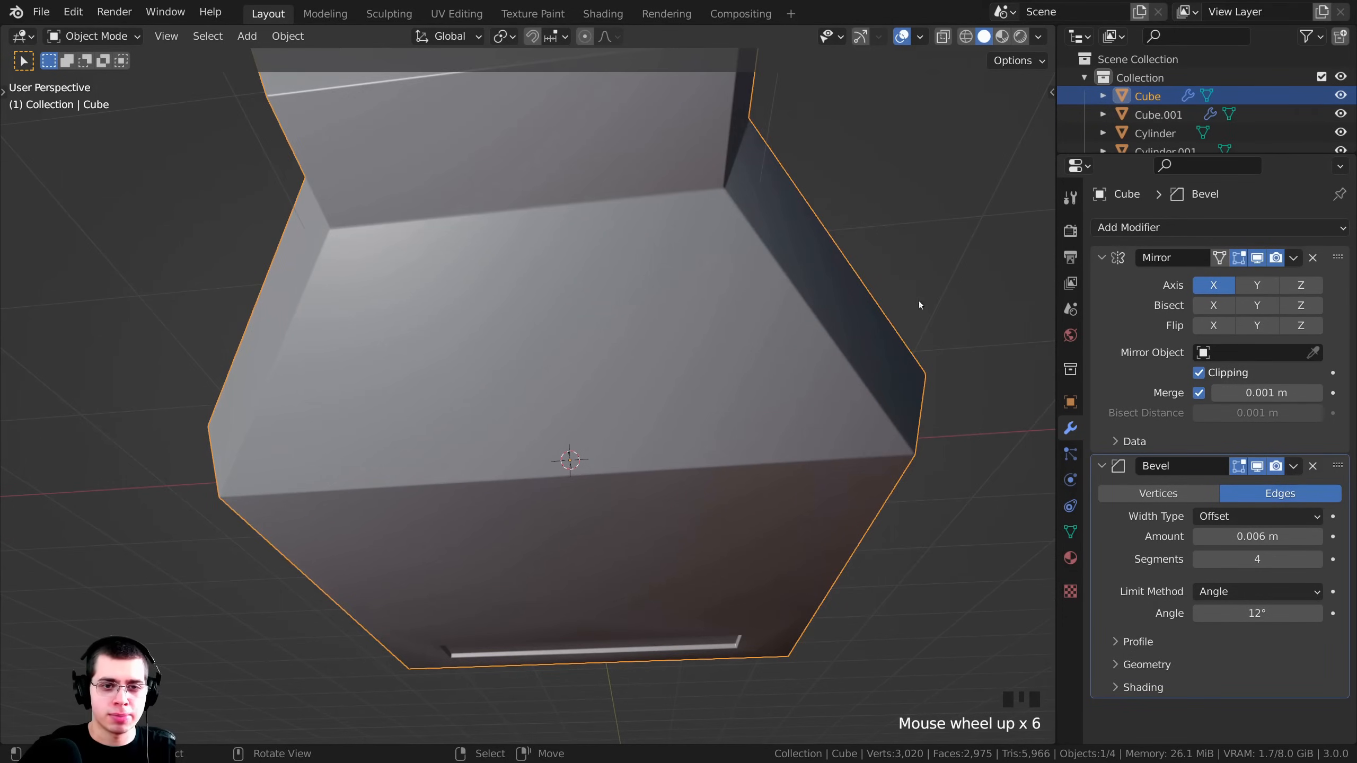
{"action": "middle_click_drag", "start_coordinate": [919, 301], "coordinate": [685, 323]}
{"action": "middle_click_drag", "start_coordinate": [639, 399], "coordinate": [480, 341], "text": "shift"}
{"action": "key", "text": "Tab"}
{"action": "scroll", "coordinate": [611, 366], "scroll_direction": "down", "scroll_amount": 2}
{"action": "right_click", "coordinate": [437, 403]}
{"action": "middle_click_drag", "start_coordinate": [437, 402], "coordinate": [756, 371]}
{"action": "key", "text": "i"}
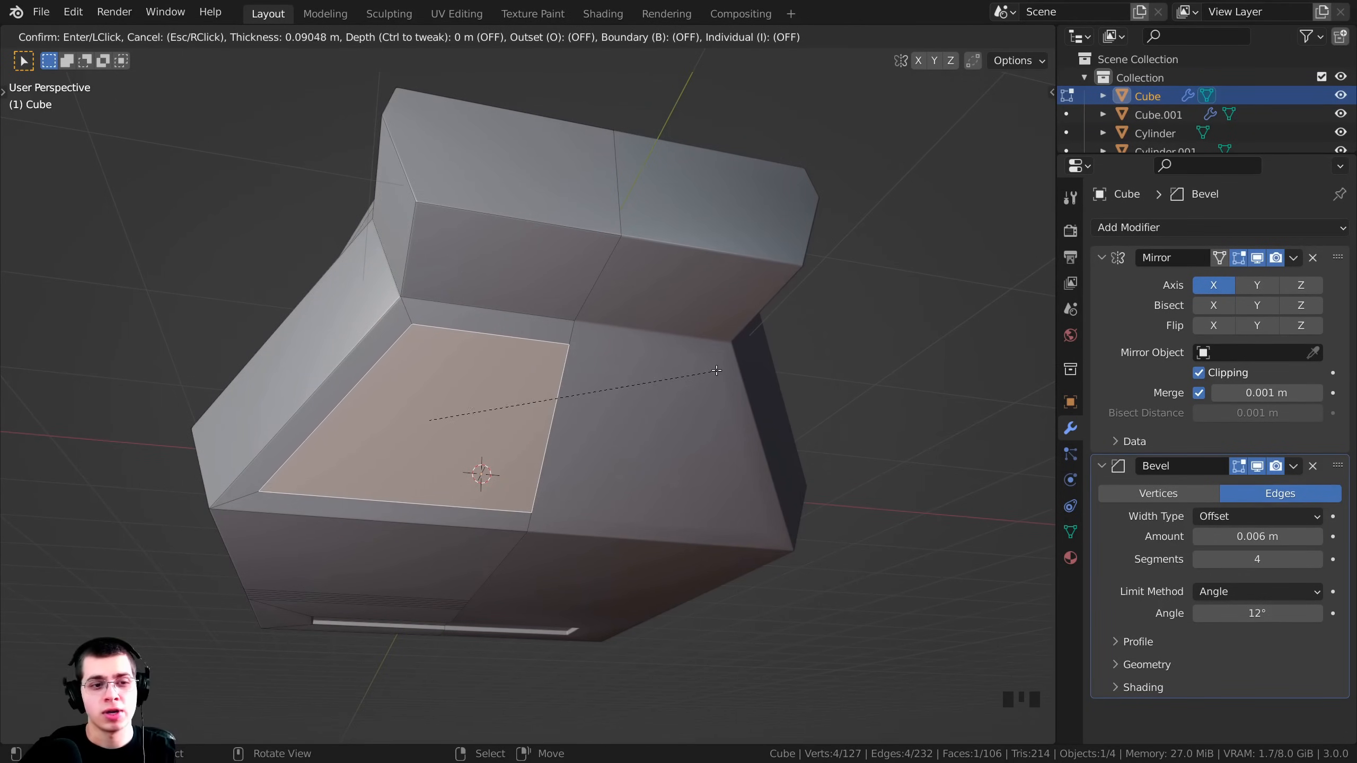
{"action": "left_click", "coordinate": [716, 370]}
Extrude the inset sloped face into the hull along the global Y axis to form a deep recess.
{"action": "middle_click_drag", "start_coordinate": [717, 370], "coordinate": [860, 366]}
{"action": "key", "text": "e"}
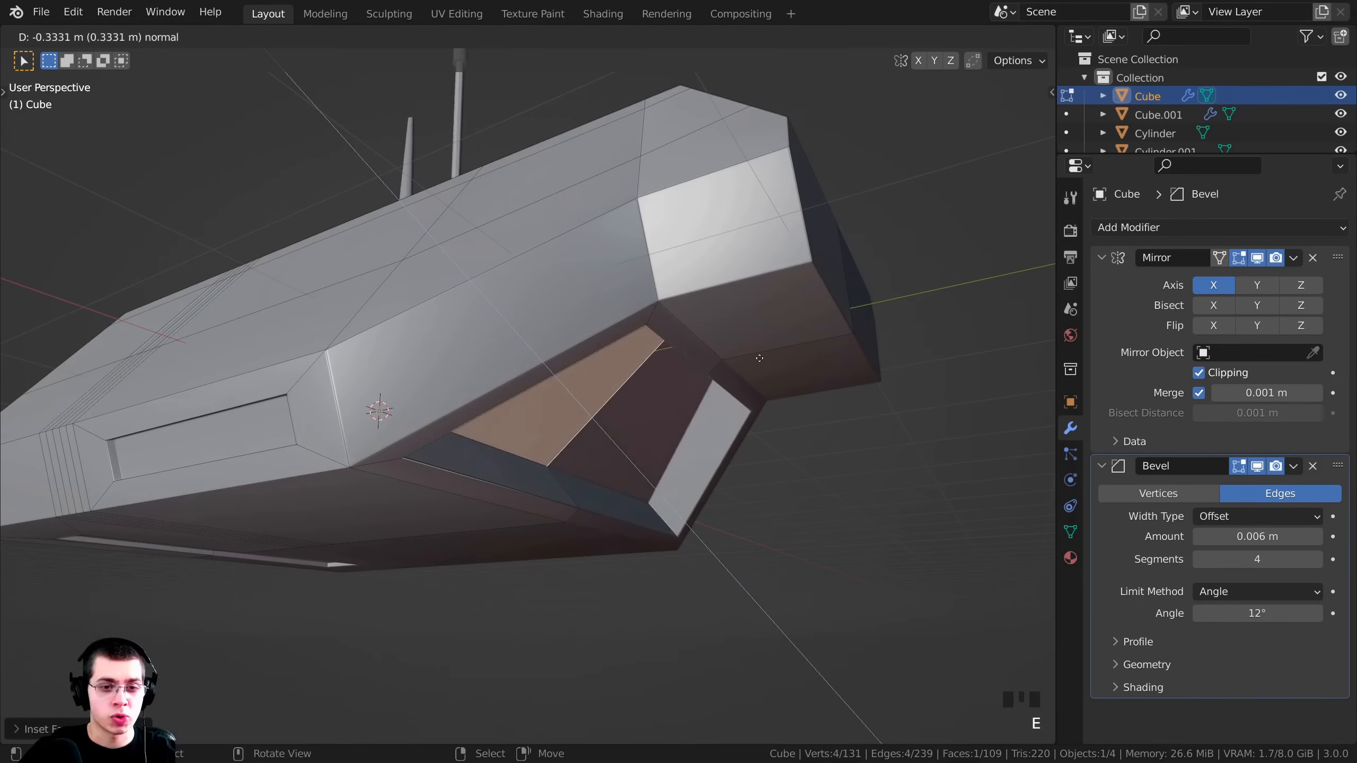
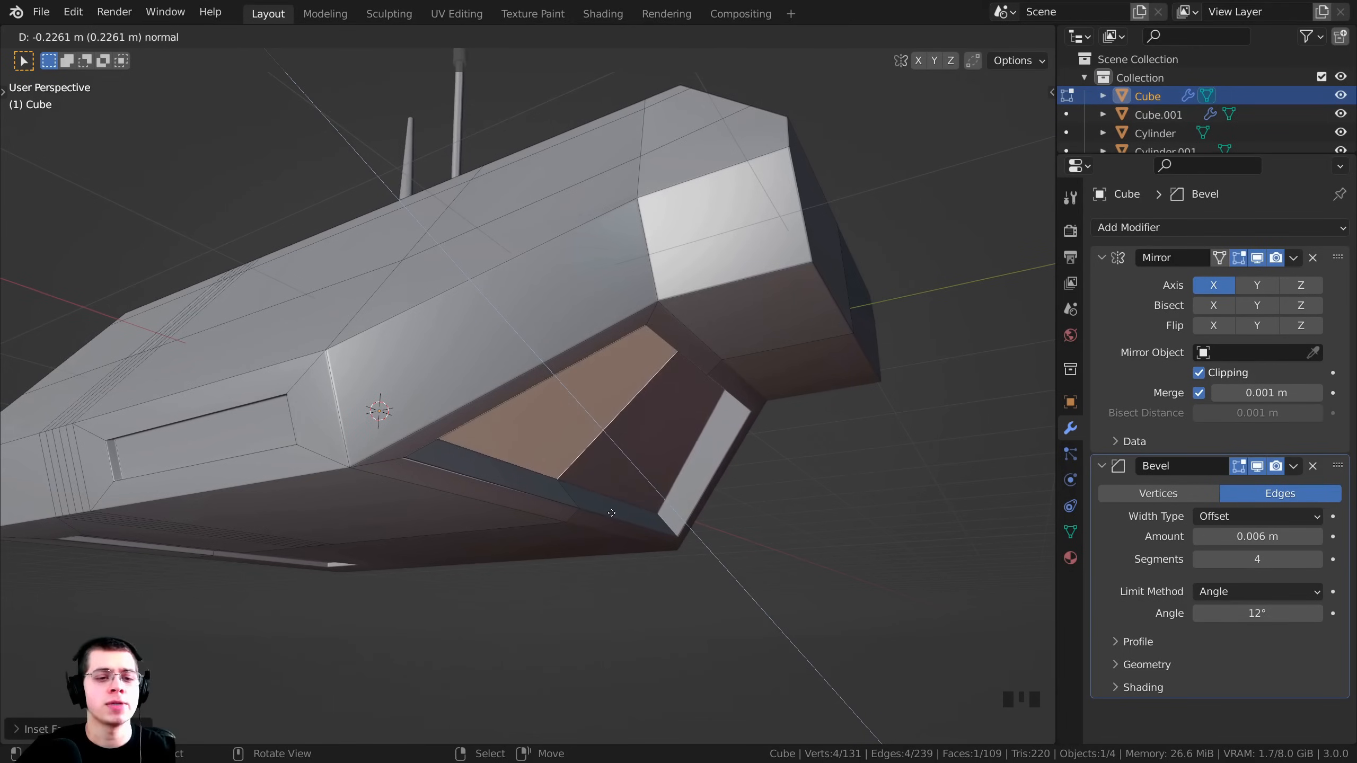
{"action": "key", "text": "y"}
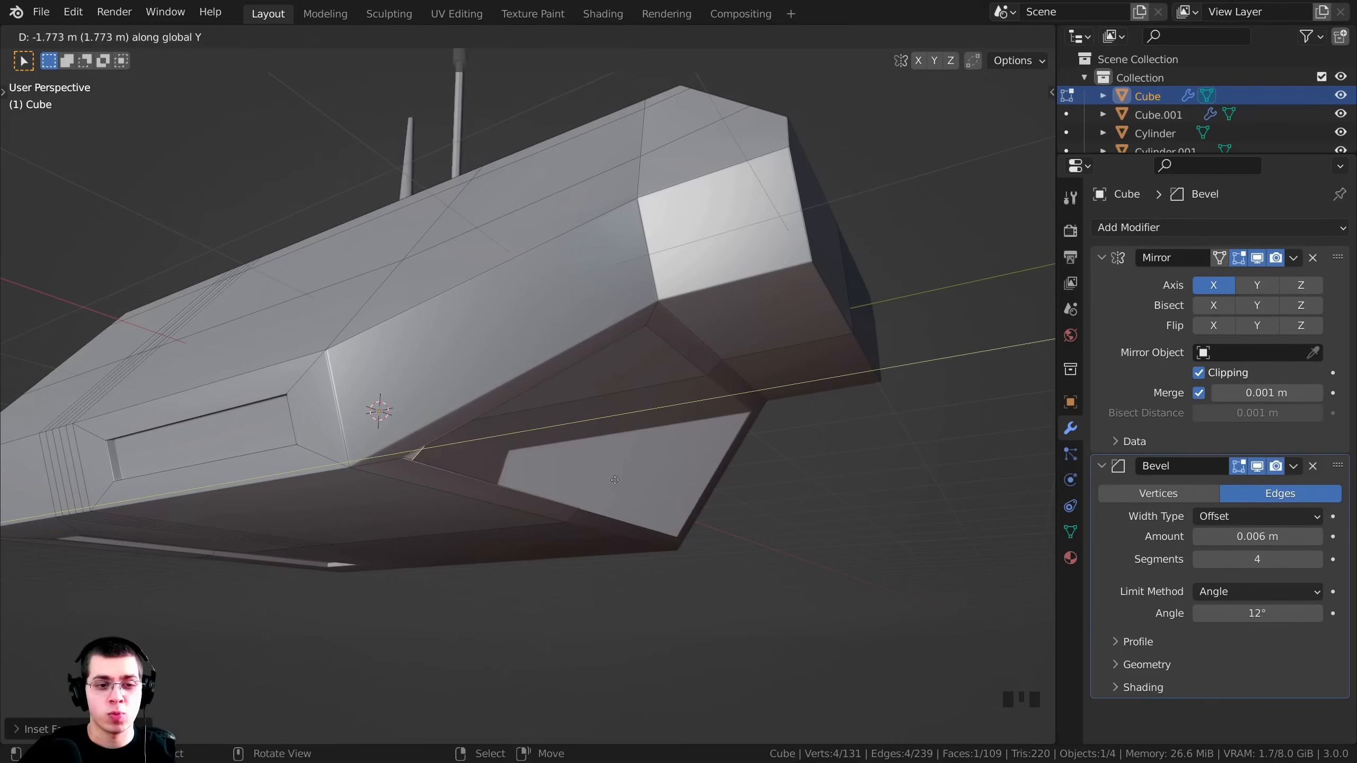
{"action": "left_click", "coordinate": [732, 472]}
{"action": "middle_click_drag", "start_coordinate": [728, 470], "coordinate": [414, 529]}
{"action": "scroll", "coordinate": [588, 434], "scroll_direction": "up", "scroll_amount": 2}
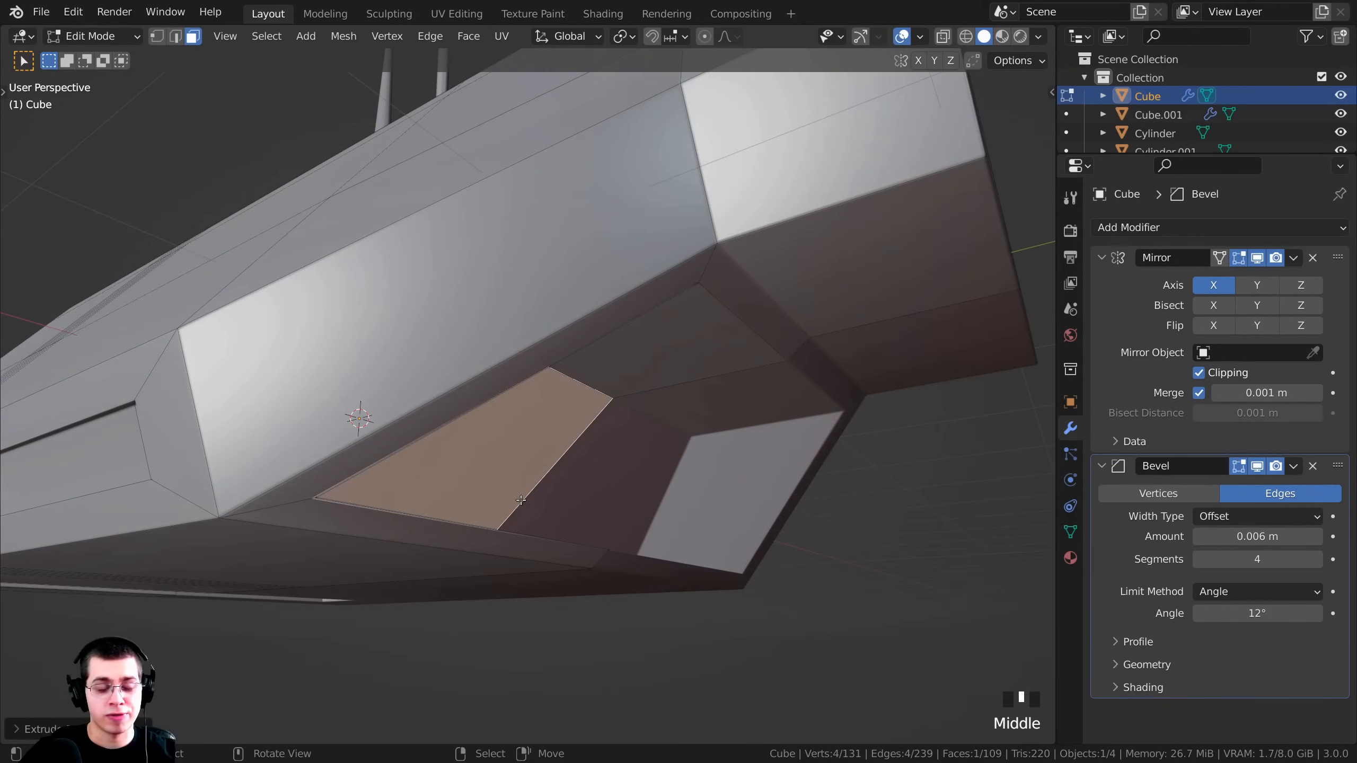
Flatten the back face of the deep recess by scaling it to 0 along Y.
{"action": "middle_click_drag", "start_coordinate": [521, 500], "coordinate": [658, 485]}
{"action": "key", "text": "s"}
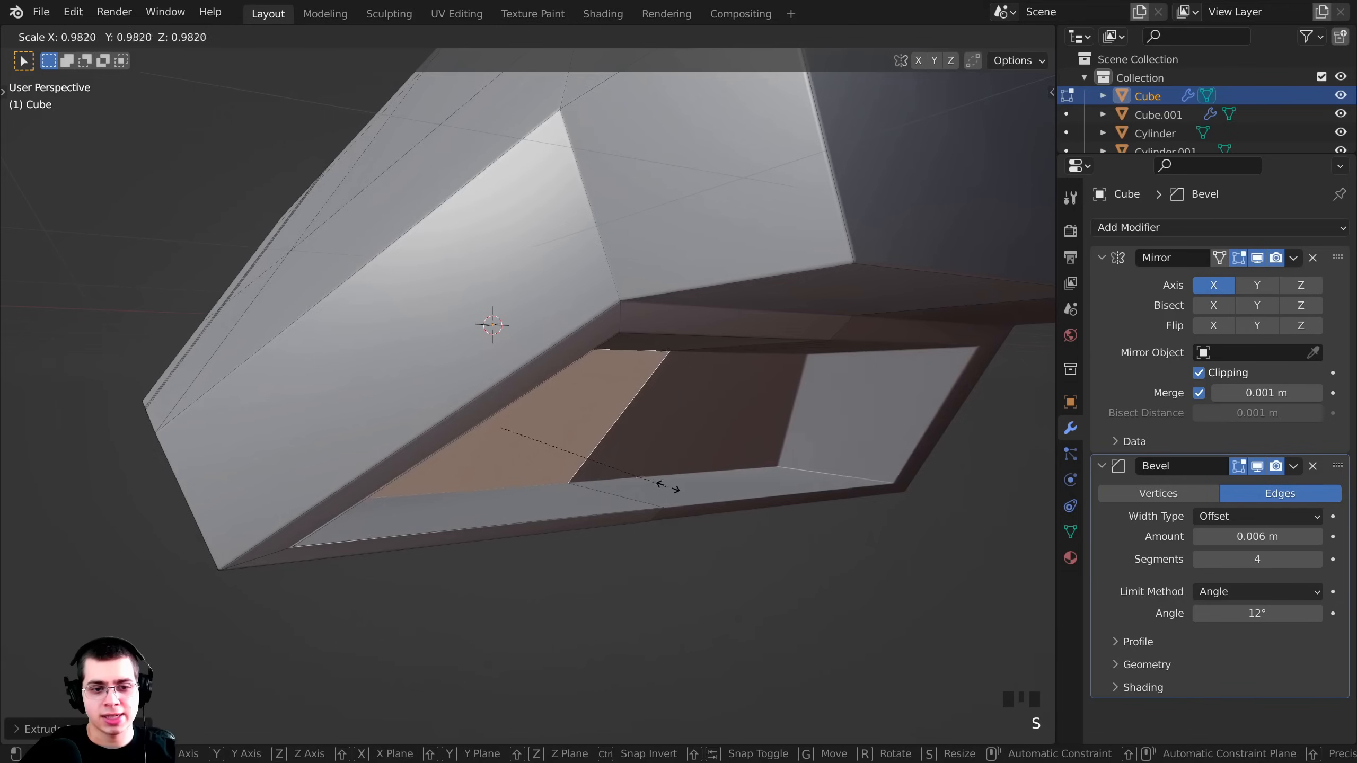
{"action": "key", "text": "y"}
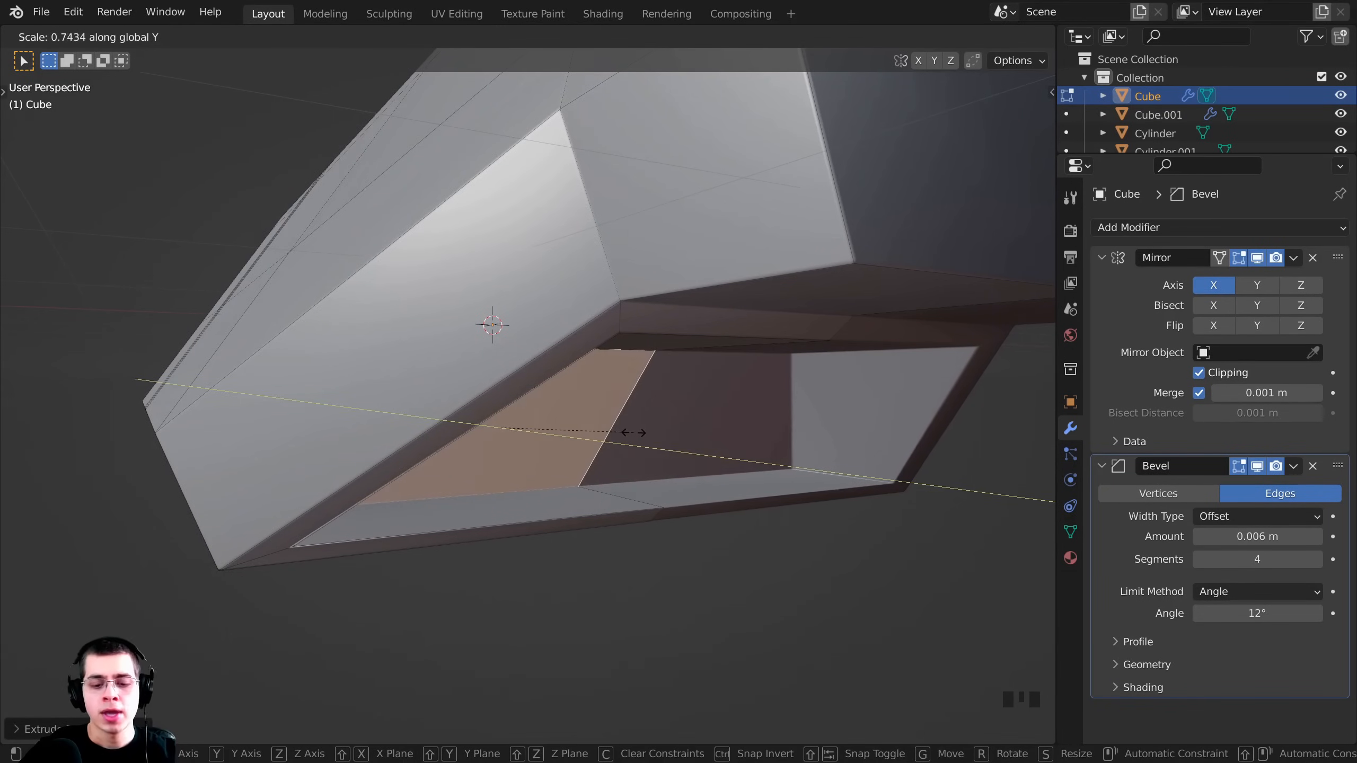
{"action": "type", "text": "0"}
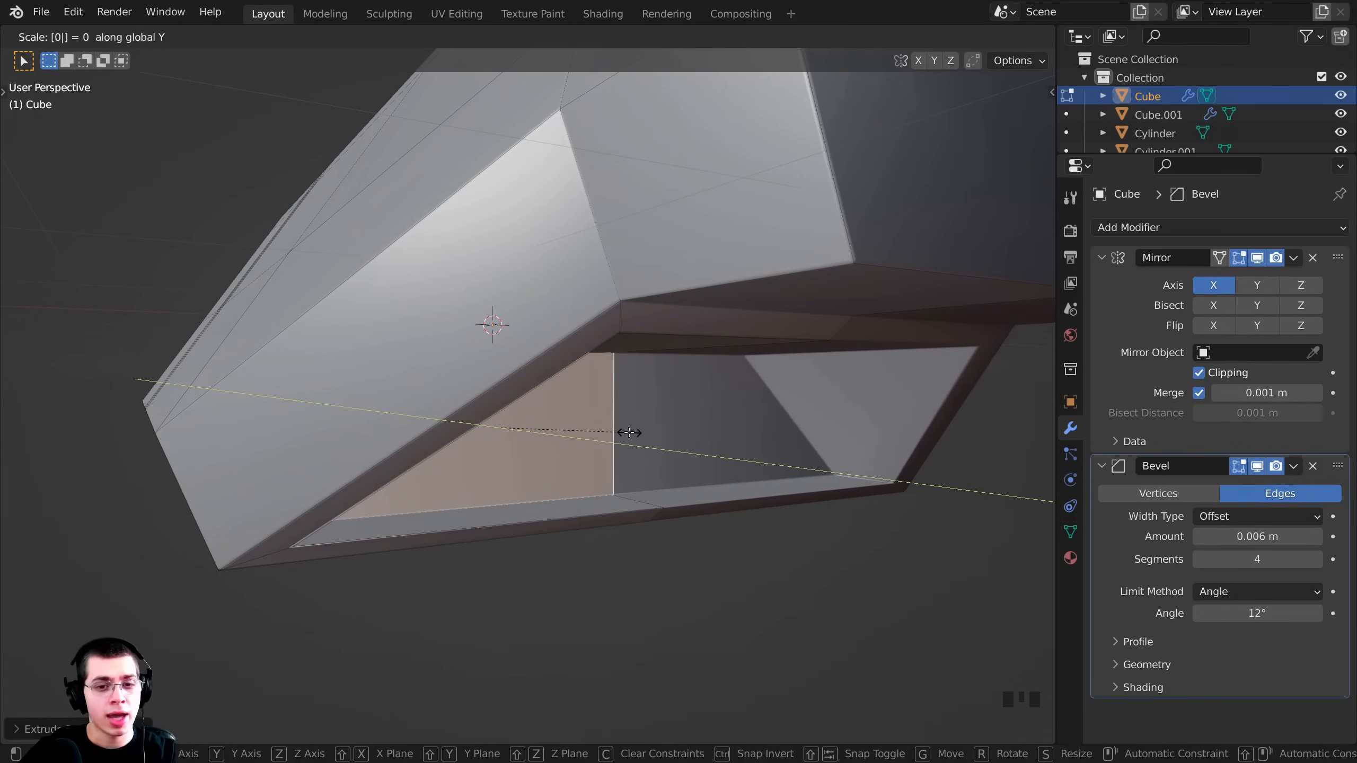
{"action": "key", "text": "Return"}
Move the back face of the recess about 0.07 m in negative Y and check the result in object mode.
{"action": "middle_click_drag", "start_coordinate": [629, 432], "coordinate": [537, 396]}
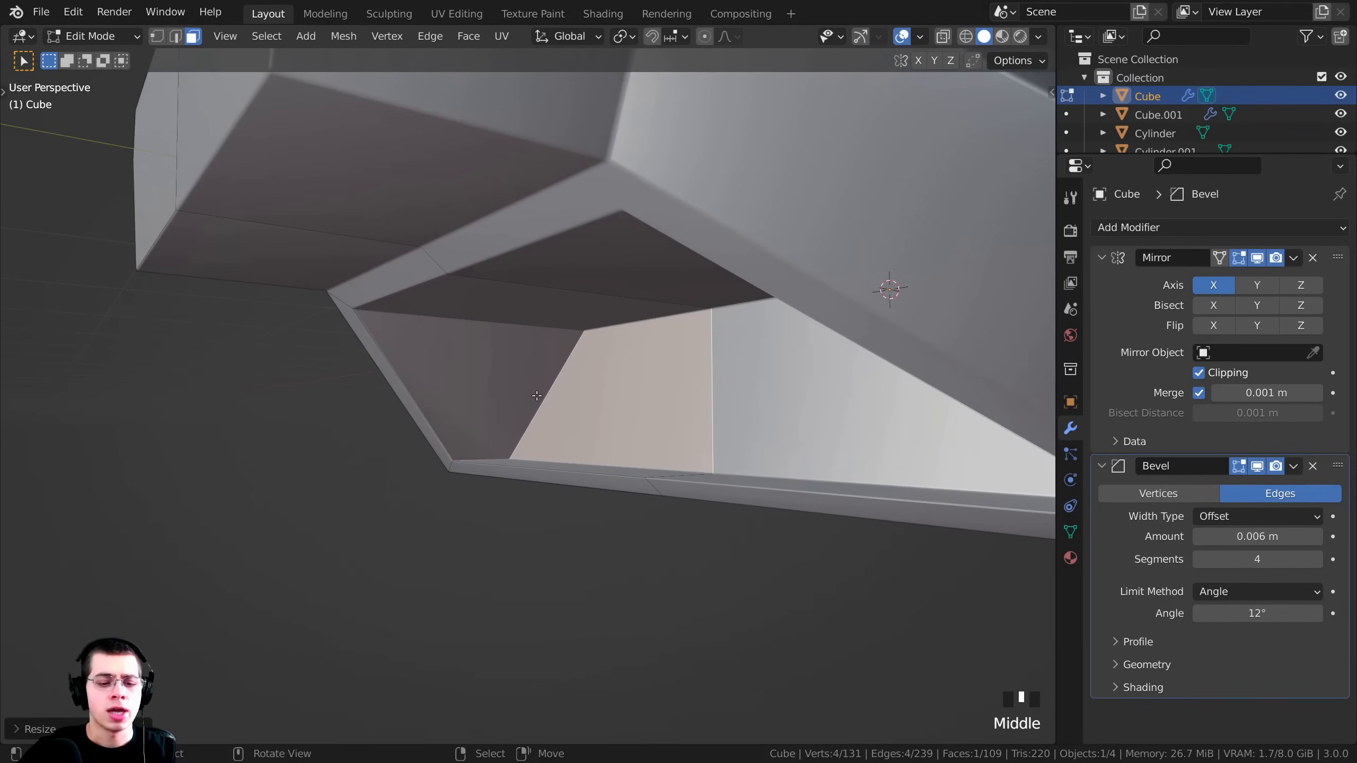
{"action": "key", "text": "g"}
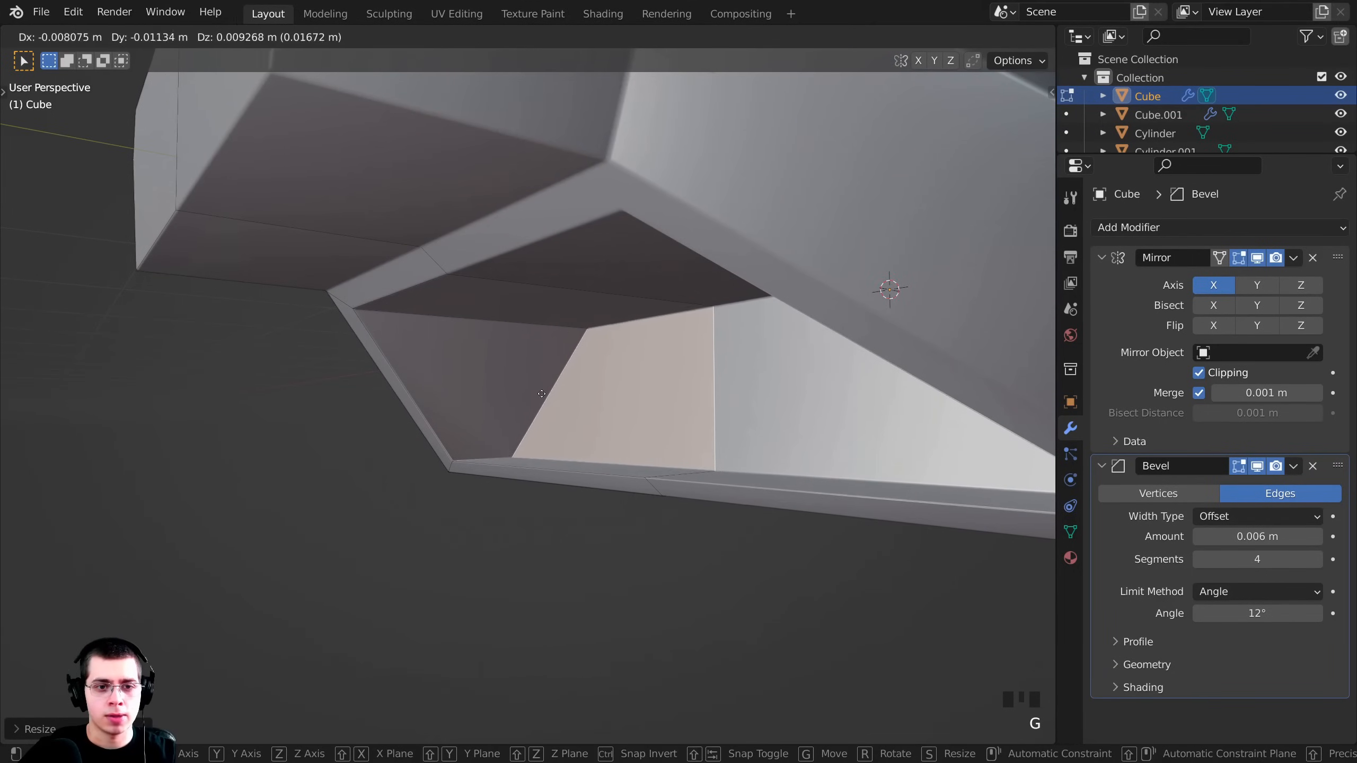
{"action": "key", "text": "y"}
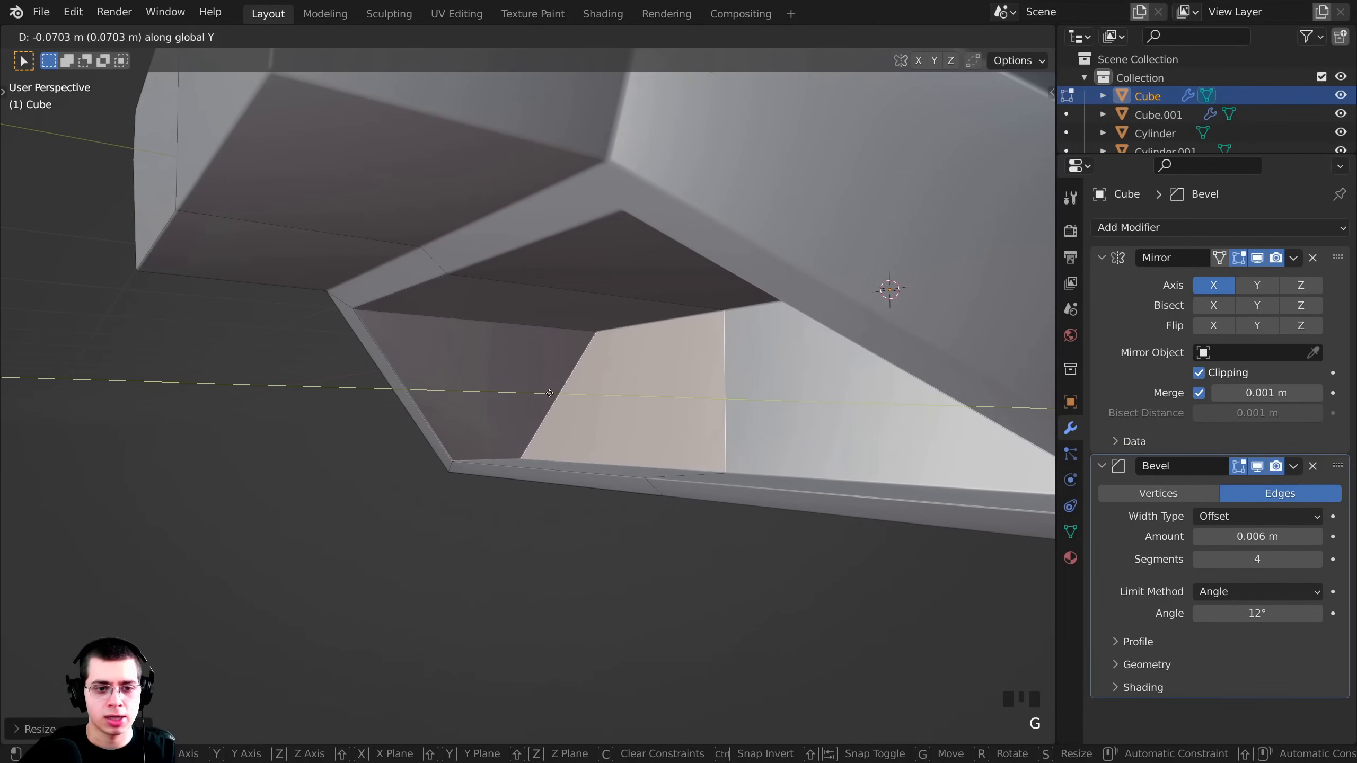
{"action": "left_click", "coordinate": [550, 394]}
{"action": "key", "text": "Tab"}
{"action": "mouse_move", "coordinate": [550, 393]}
{"action": "middle_mouse_down"}
{"action": "mouse_move", "coordinate": [581, 449]}
{"action": "mouse_move", "coordinate": [736, 409]}
{"action": "mouse_move", "coordinate": [676, 278]}
{"action": "mouse_move", "coordinate": [776, 336]}
{"action": "mouse_move", "coordinate": [575, 393]}
{"action": "middle_mouse_up"}
{"action": "scroll", "coordinate": [677, 278], "scroll_direction": "down", "scroll_amount": 5}
{"action": "scroll", "coordinate": [676, 277], "scroll_direction": "up", "scroll_amount": 1}
{"action": "scroll", "coordinate": [545, 234], "scroll_direction": "up", "scroll_amount": 2}
Duplicate the ceiling face of the deep recess and place the copy inside the recess.
{"action": "key", "text": "Tab"}
{"action": "middle_click_drag", "start_coordinate": [545, 234], "coordinate": [540, 314]}
{"action": "scroll", "coordinate": [540, 313], "scroll_direction": "up", "scroll_amount": 1}
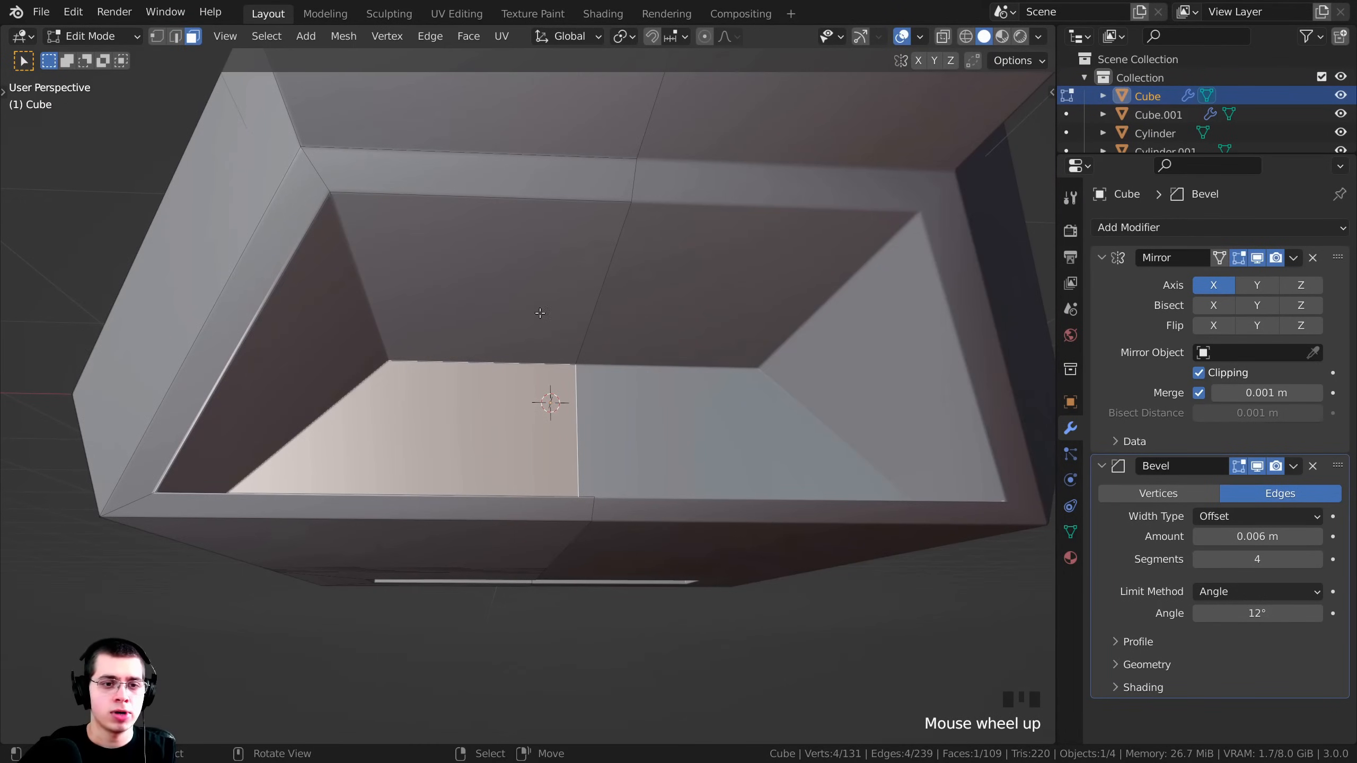
{"action": "right_click", "coordinate": [495, 240]}
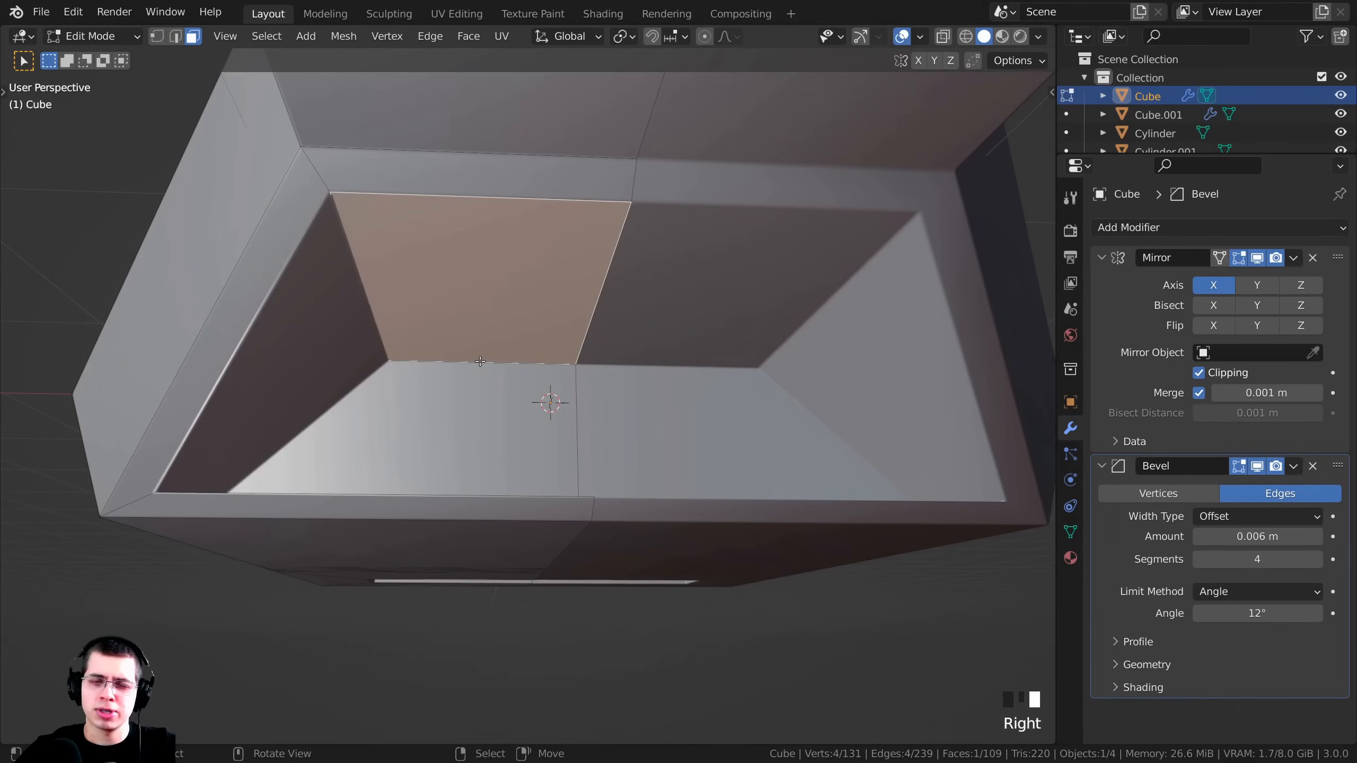
{"action": "middle_click_drag", "start_coordinate": [492, 393], "coordinate": [551, 385]}
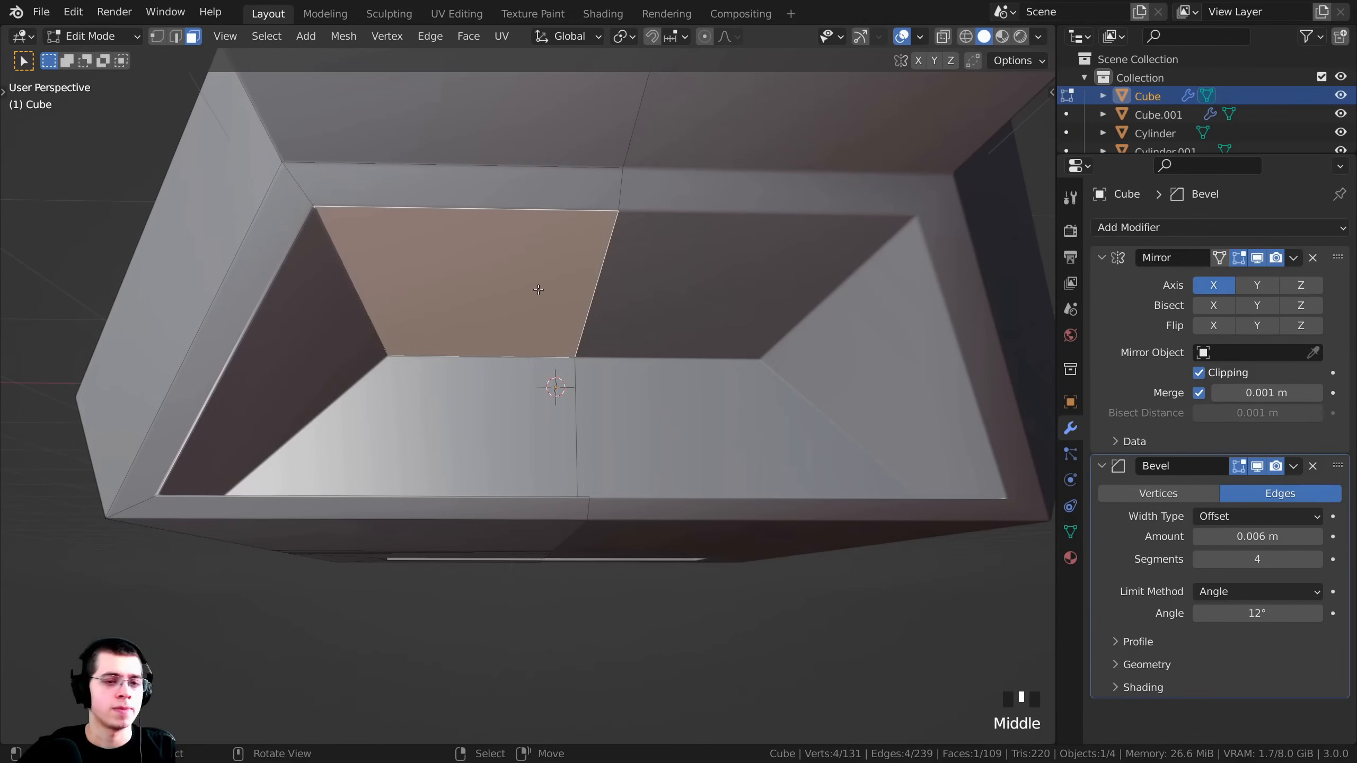
{"action": "key", "text": "shift+d"}
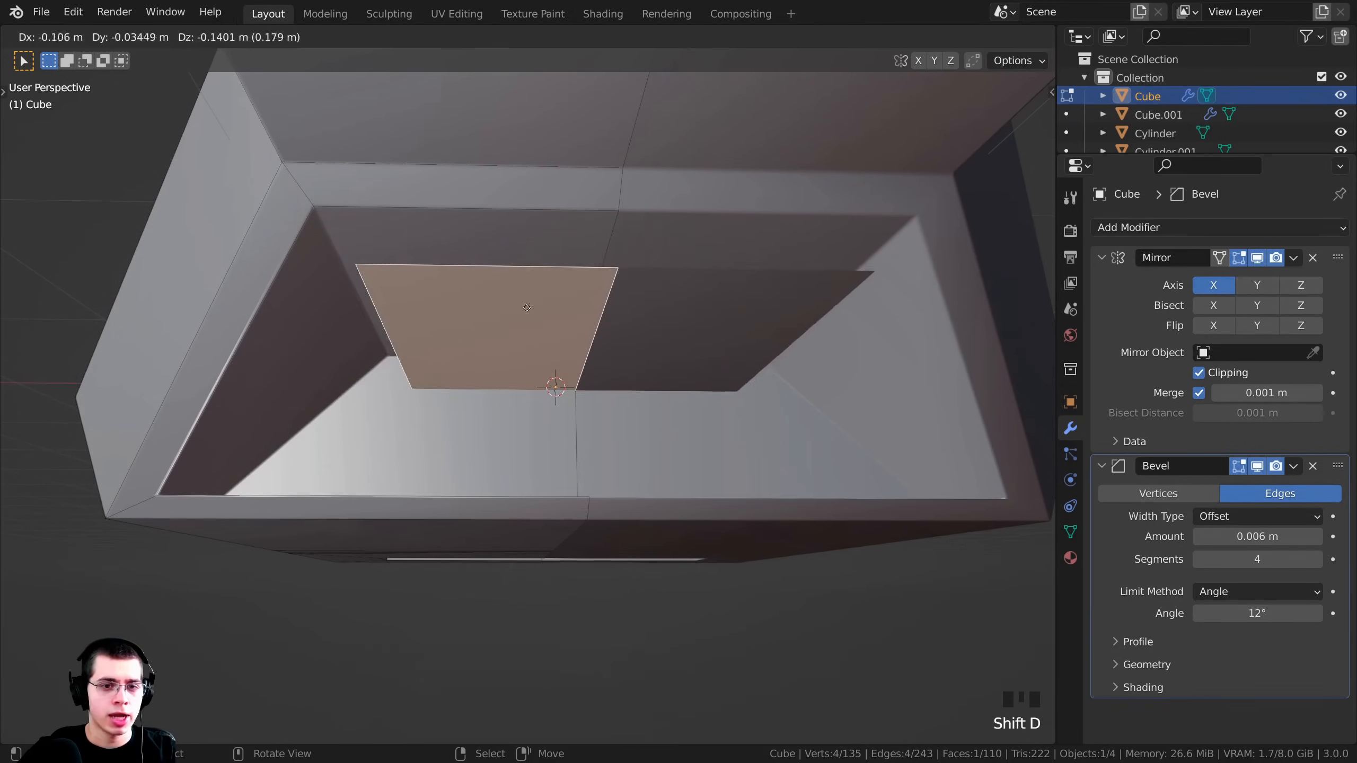
{"action": "left_click", "coordinate": [540, 358]}
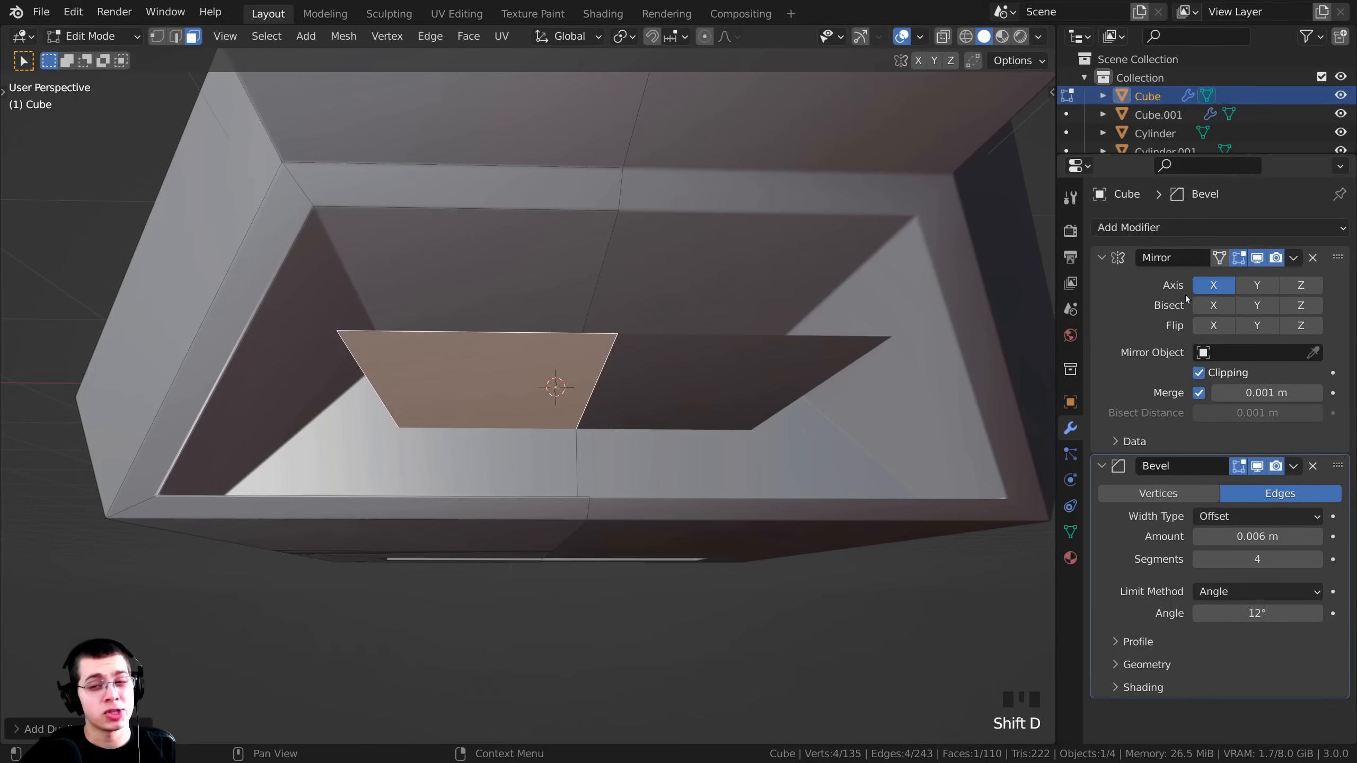
With the Mirror modifier's Clipping turned off, move the copied face about 0.145 m away from the mirror line, then re-enable Clipping.
{"action": "key", "text": "g"}
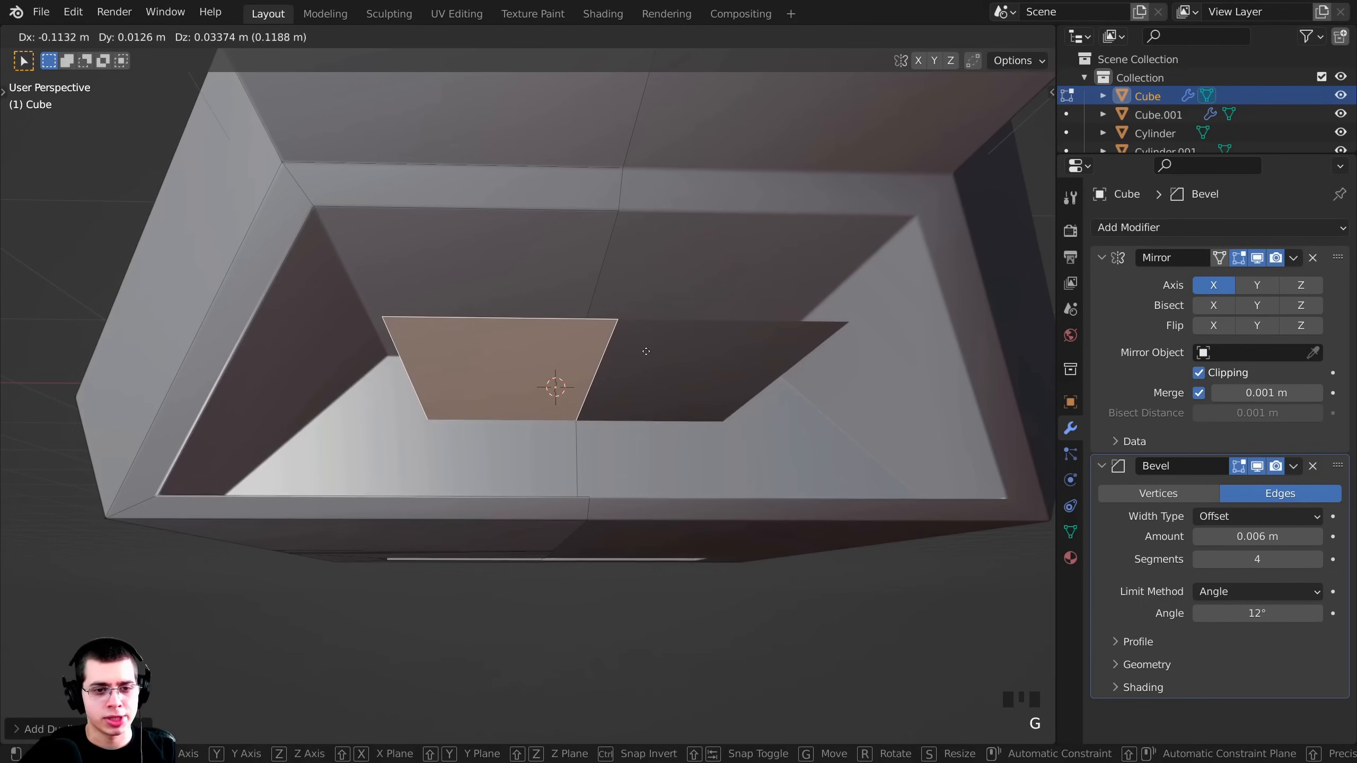
{"action": "left_click", "coordinate": [589, 396]}
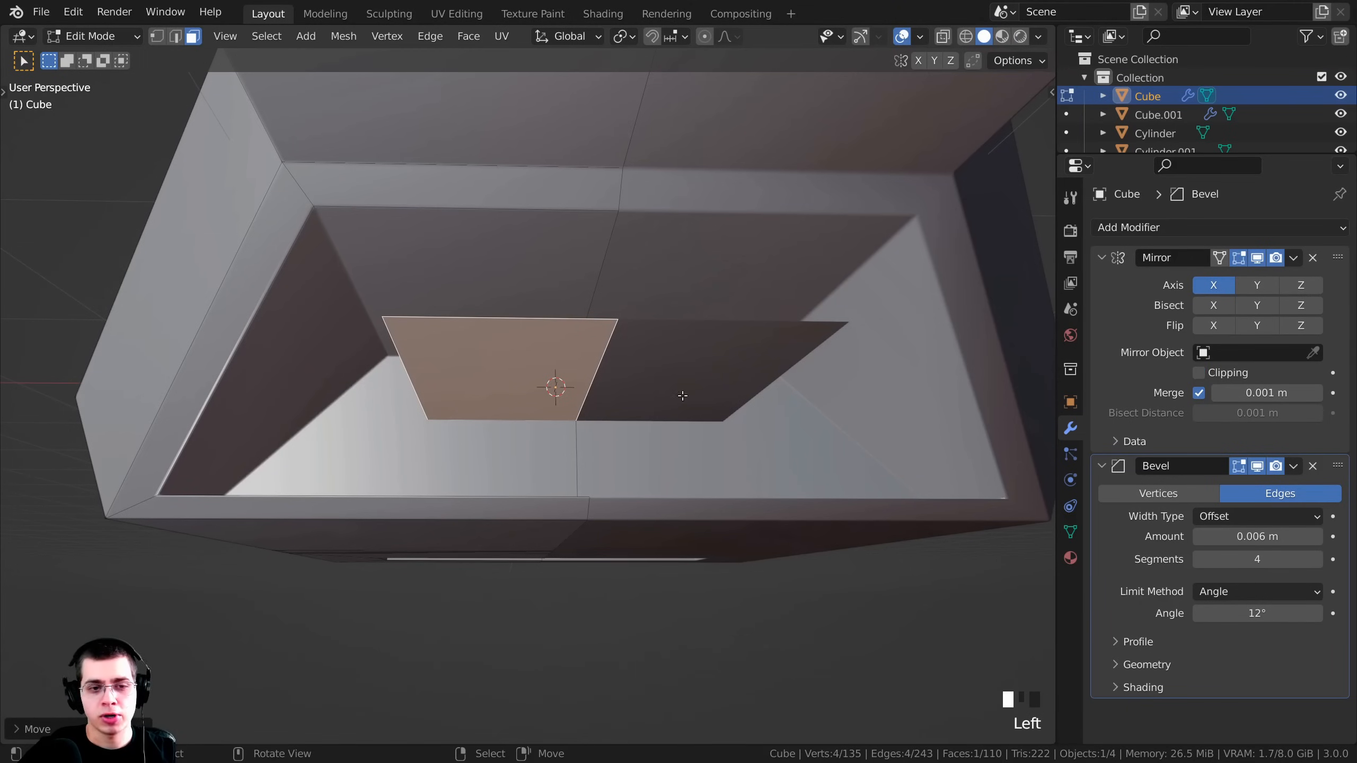
{"action": "key", "text": "g"}
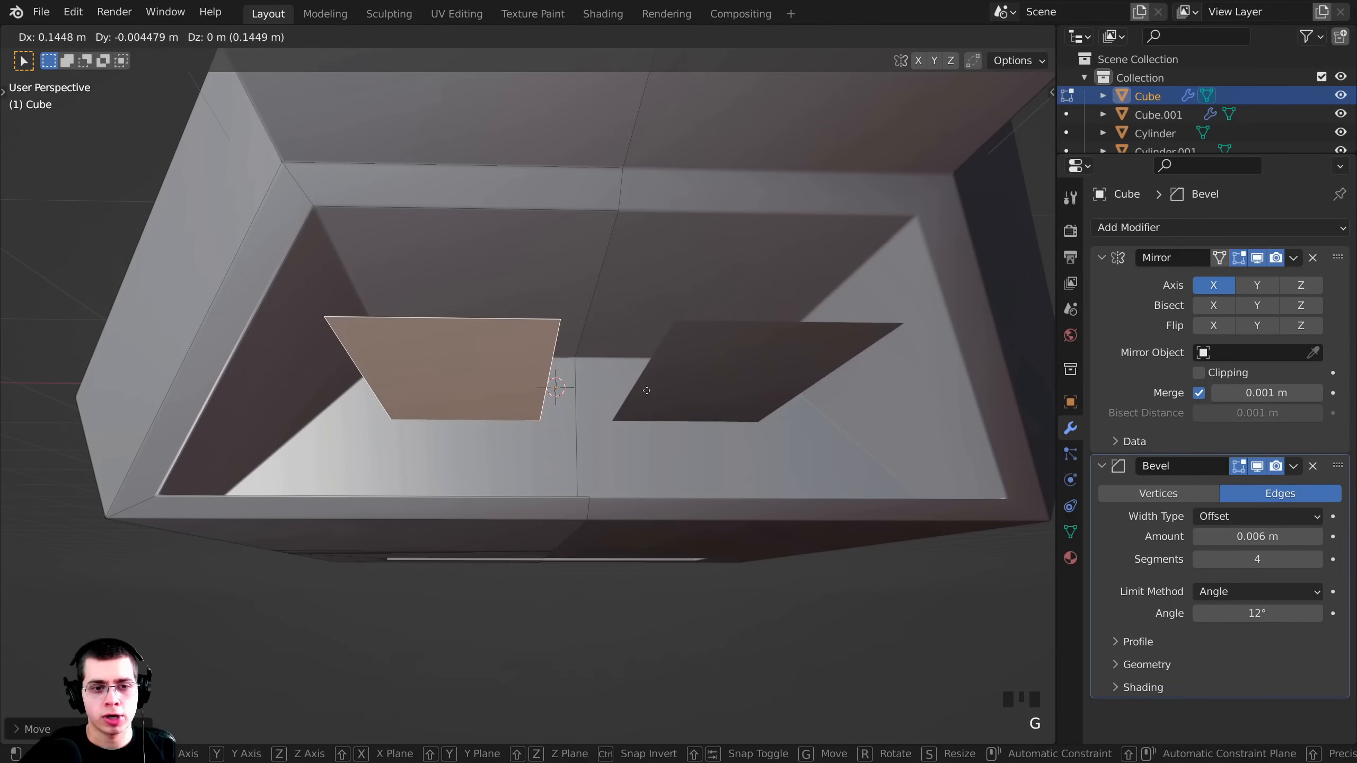
{"action": "left_click", "coordinate": [646, 390]}
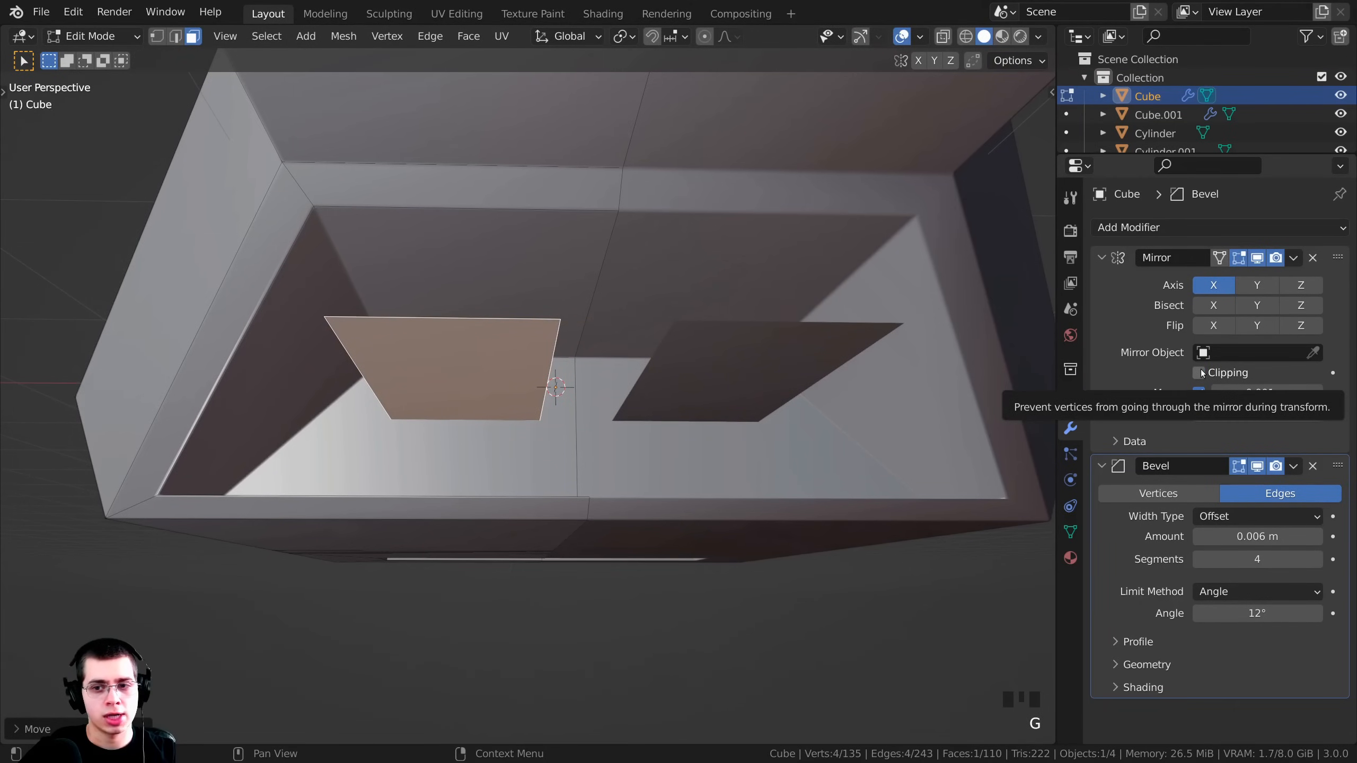
{"action": "left_click", "coordinate": [1200, 373]}
Scale the copied face to about 0.61 and stretch it by about 1.59 along the global Y axis.
{"action": "middle_click_drag", "start_coordinate": [779, 381], "coordinate": [689, 339]}
{"action": "scroll", "coordinate": [687, 336], "scroll_direction": "up", "scroll_amount": 2}
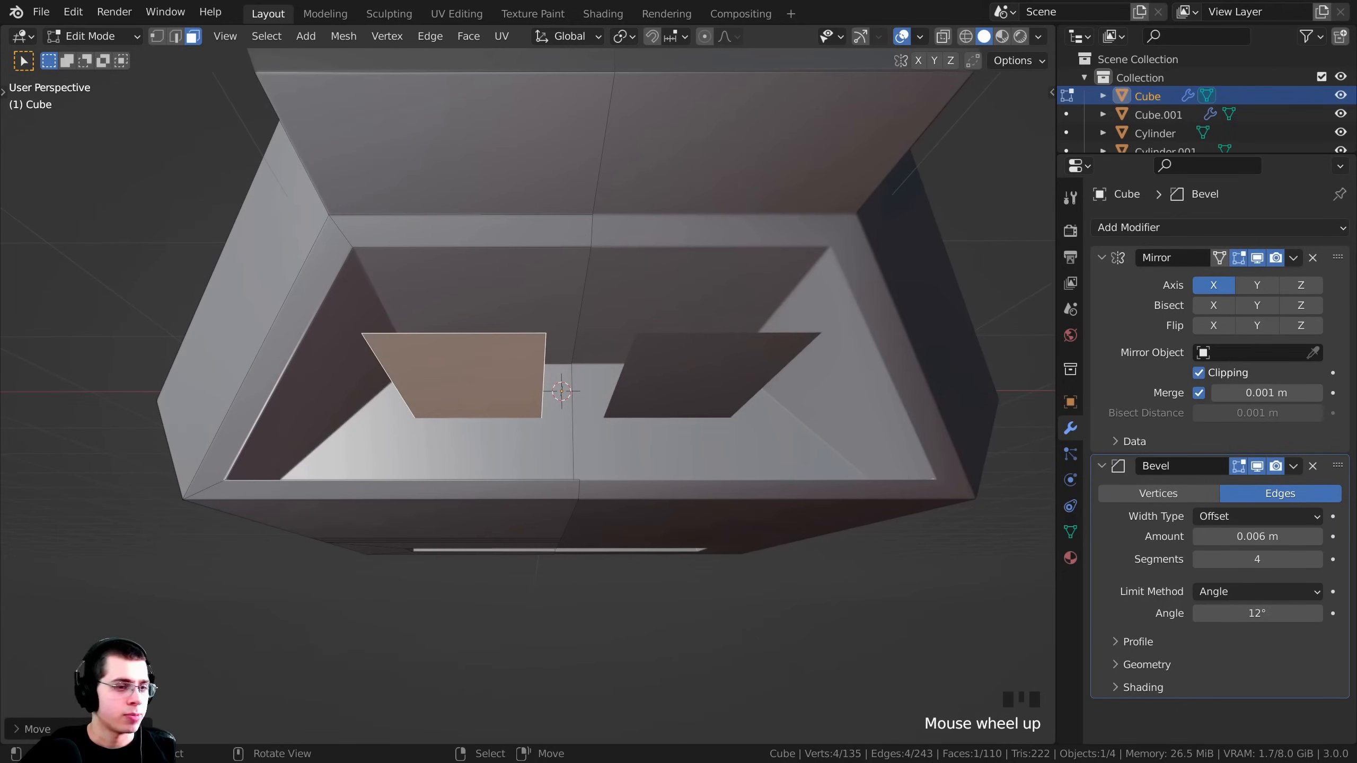
{"action": "key", "text": "s"}
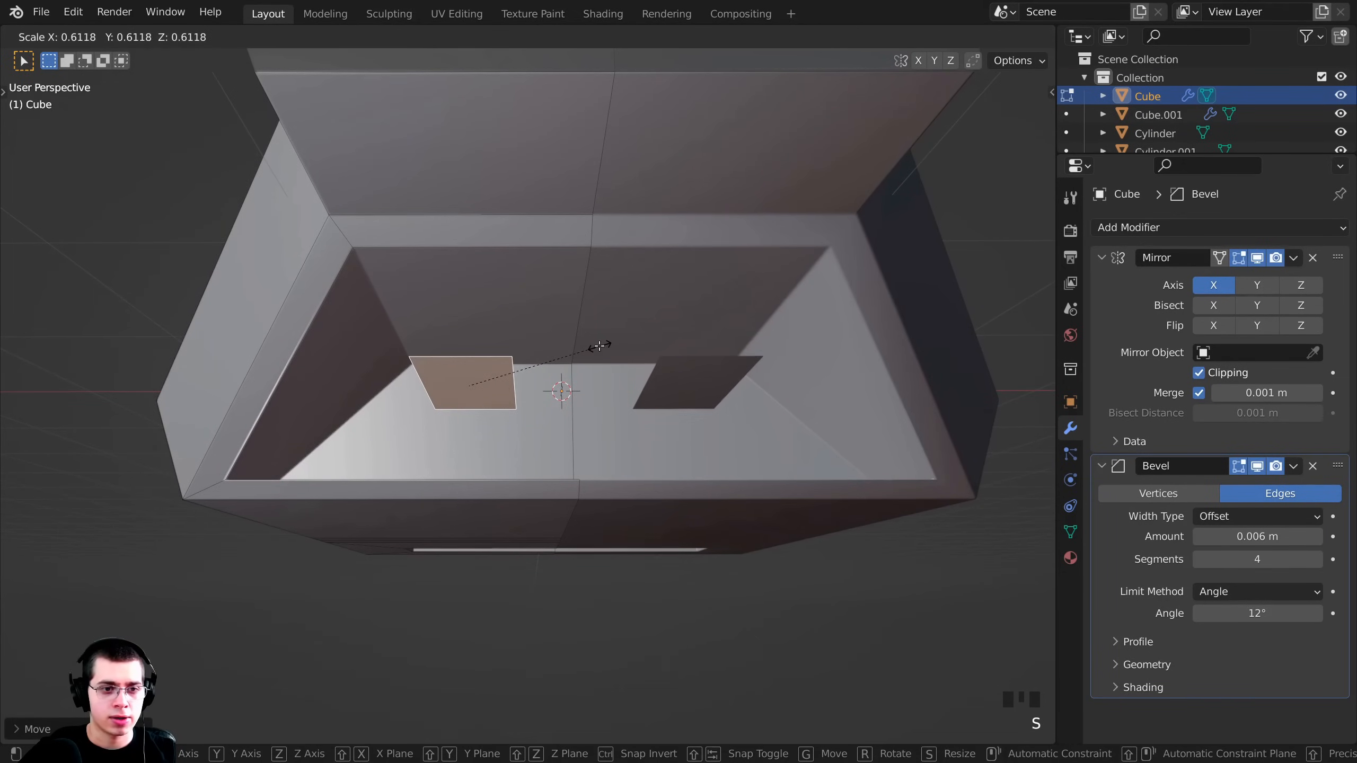
{"action": "left_click", "coordinate": [599, 346]}
{"action": "middle_click_drag", "start_coordinate": [600, 346], "coordinate": [554, 355]}
{"action": "key", "text": "s"}
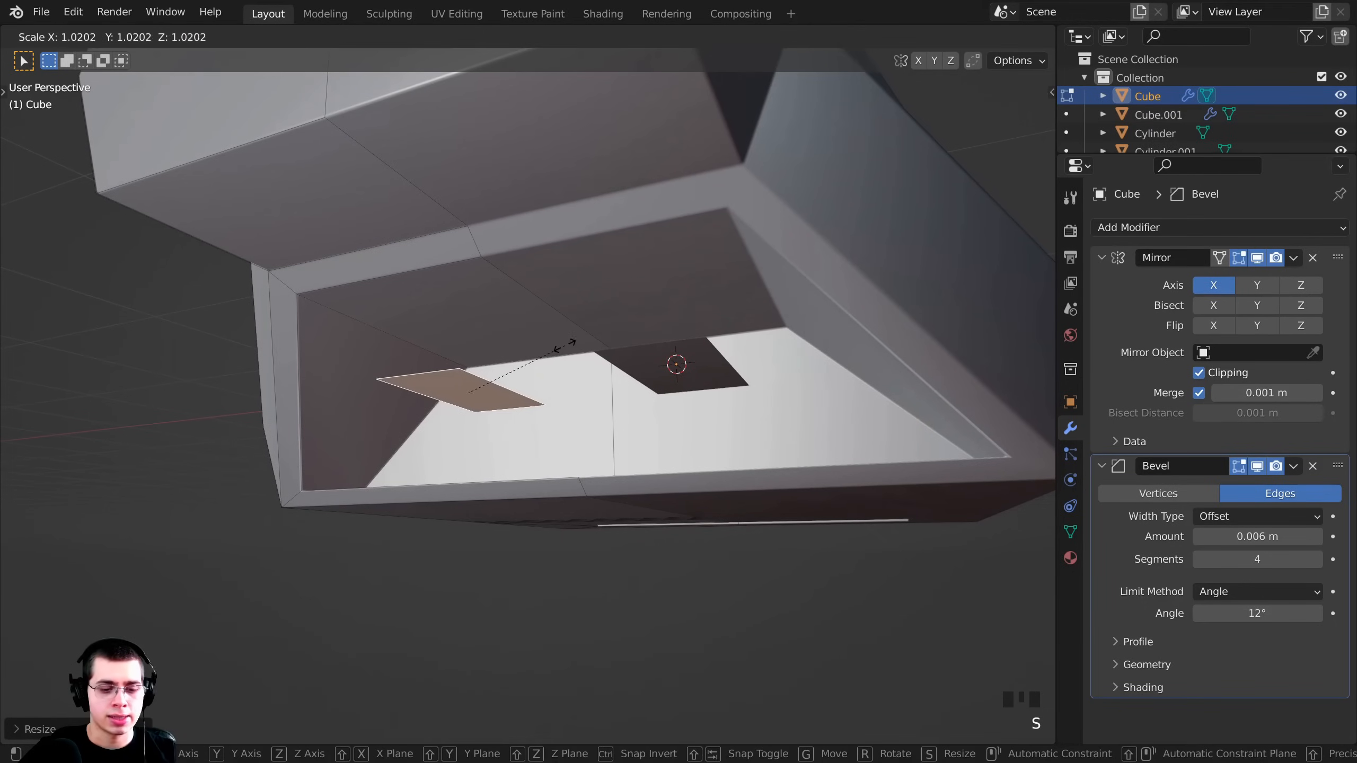
{"action": "key", "text": "y"}
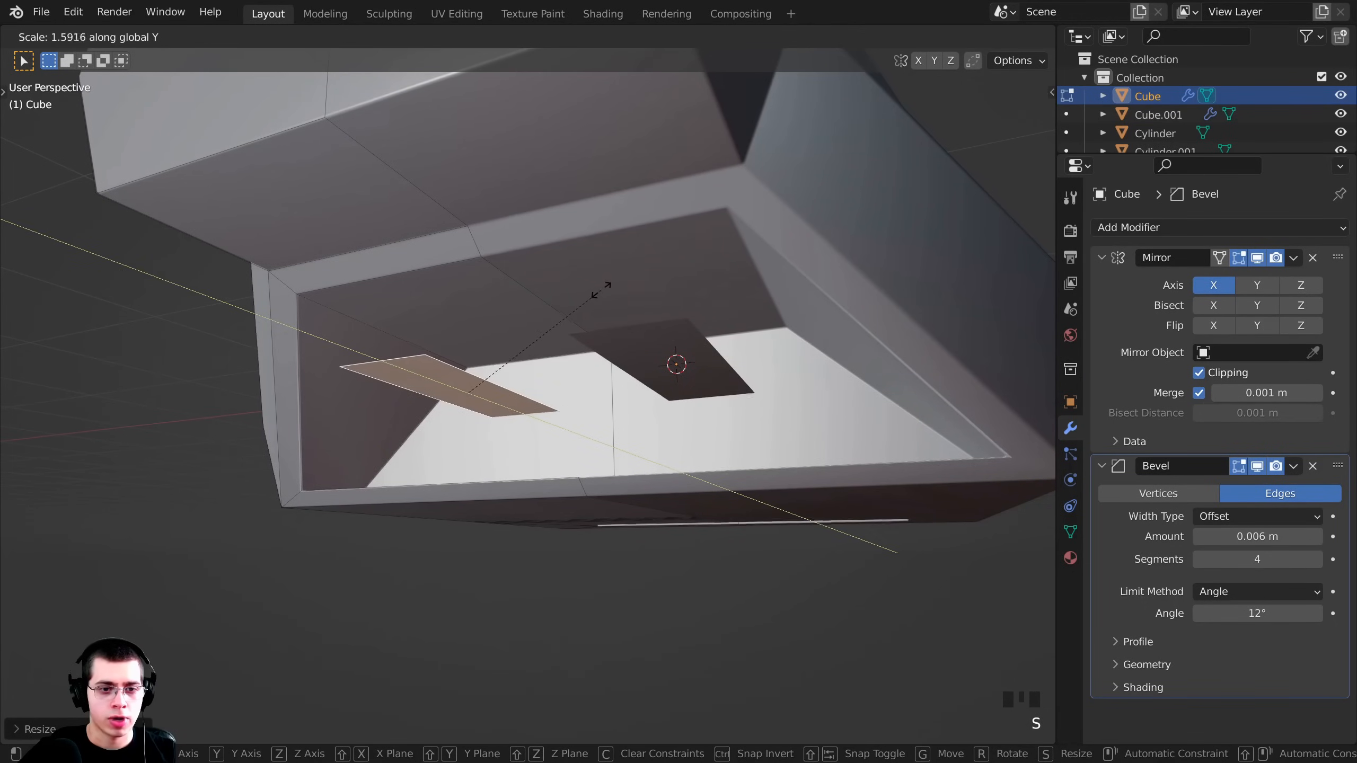
{"action": "left_click", "coordinate": [601, 292]}
Reposition the copied face within the recess and narrow it along the global X axis.
{"action": "middle_click_drag", "start_coordinate": [601, 291], "coordinate": [556, 300]}
{"action": "key", "text": "g"}
{"action": "left_click", "coordinate": [510, 253]}
{"action": "key", "text": "s"}
{"action": "key", "text": "x"}
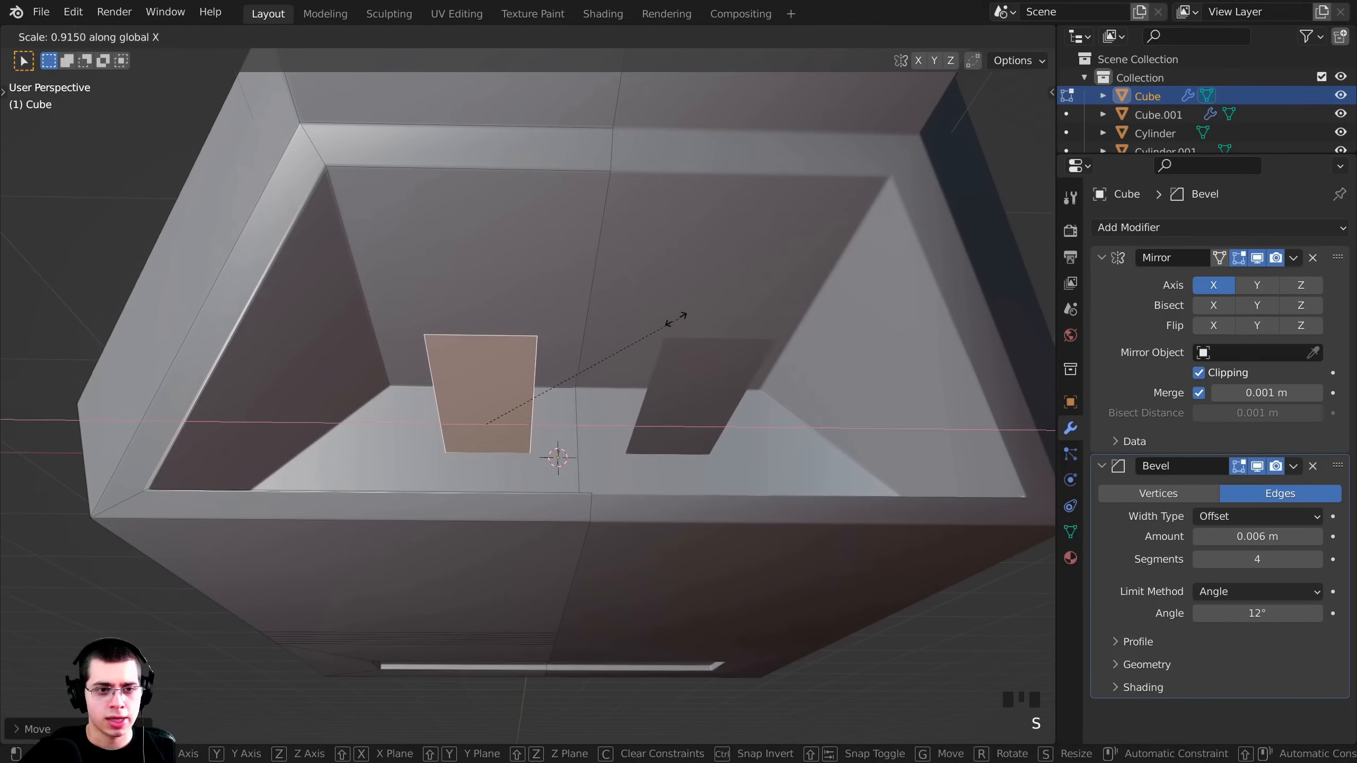
{"action": "left_click", "coordinate": [592, 332]}
{"action": "middle_click_drag", "start_coordinate": [592, 332], "coordinate": [627, 412]}
{"action": "key", "text": "g"}
{"action": "left_click", "coordinate": [612, 410]}
Extrude the copied face into a rectangular block and shift the block's end face along the global Y axis.
{"action": "key", "text": "e"}
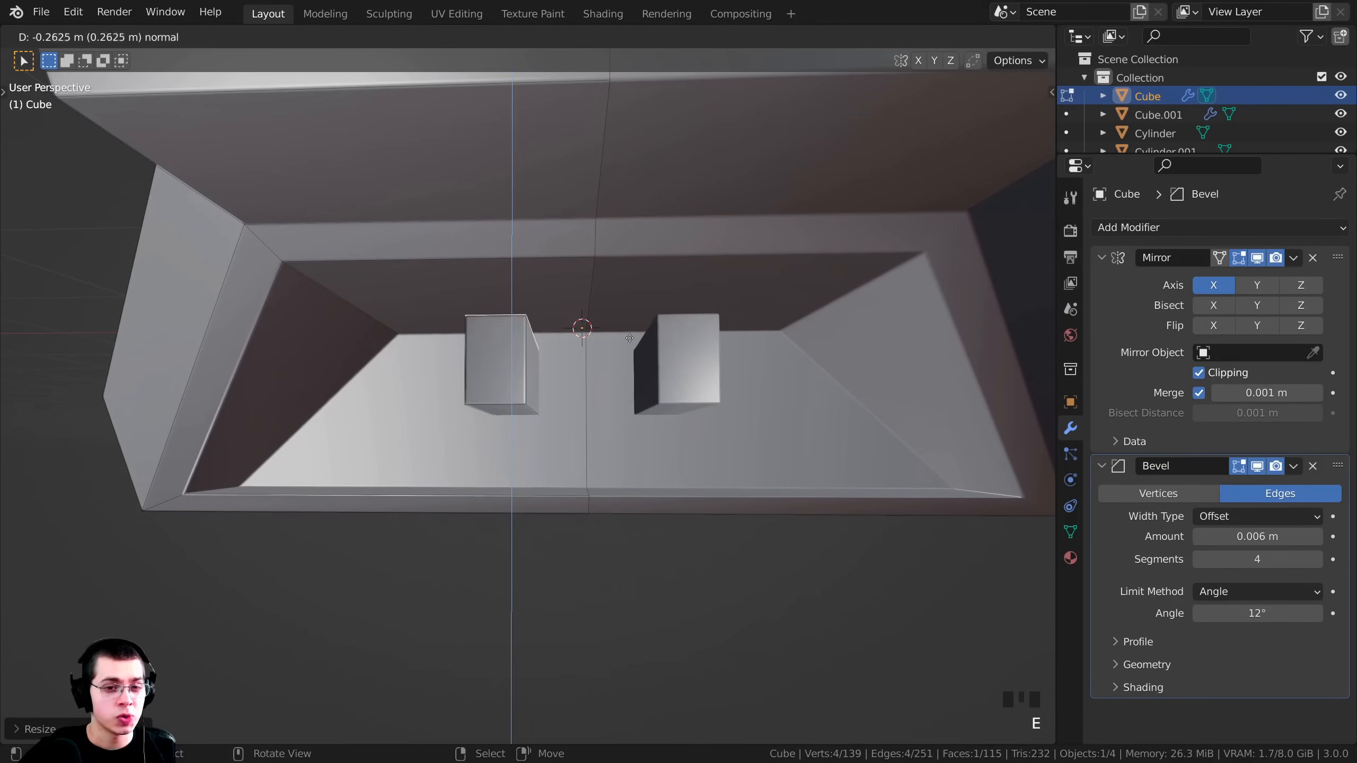
{"action": "left_click", "coordinate": [636, 282]}
{"action": "middle_click_drag", "start_coordinate": [637, 282], "coordinate": [493, 334]}
{"action": "key", "text": "g"}
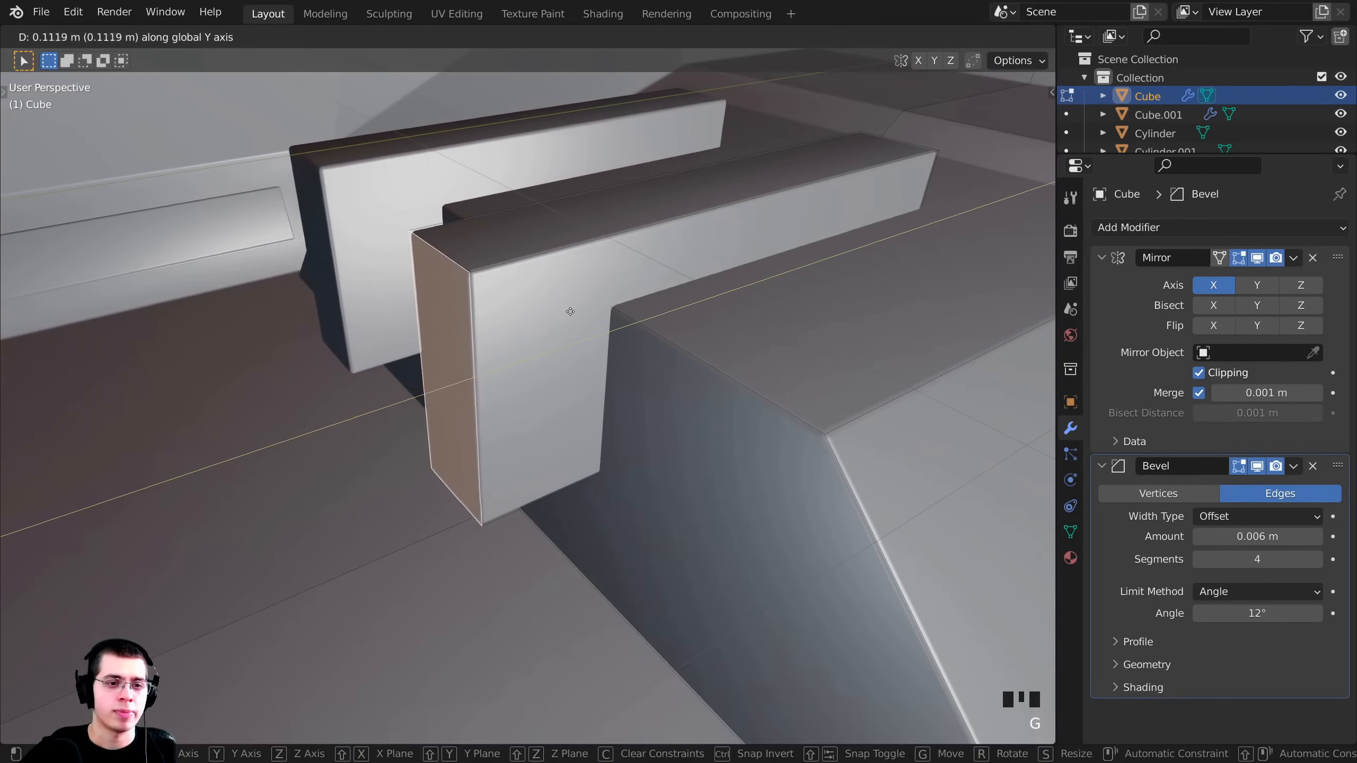
{"action": "left_click", "coordinate": [603, 309]}
Delete the block's end face and its adjoining top face, which are hidden inside the hull.
{"action": "right_click", "coordinate": [527, 217]}
{"action": "right_click", "coordinate": [475, 292]}
{"action": "right_click", "coordinate": [521, 216]}
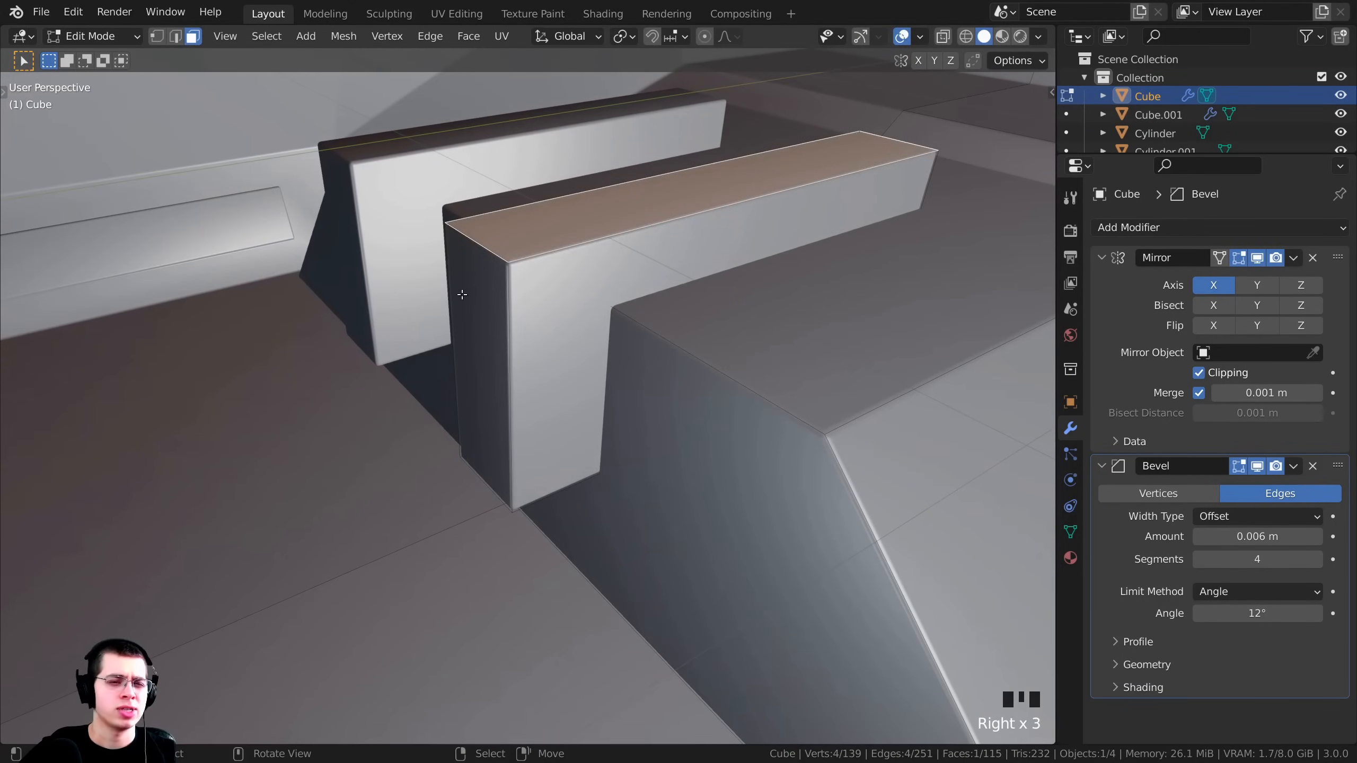
{"action": "right_click", "coordinate": [463, 295]}
{"action": "mouse_move", "coordinate": [524, 291]}
{"action": "middle_mouse_down", "text": "shift"}
{"action": "mouse_move", "coordinate": [525, 345]}
{"action": "mouse_move", "coordinate": [539, 303]}
{"action": "middle_mouse_up", "text": "shift"}
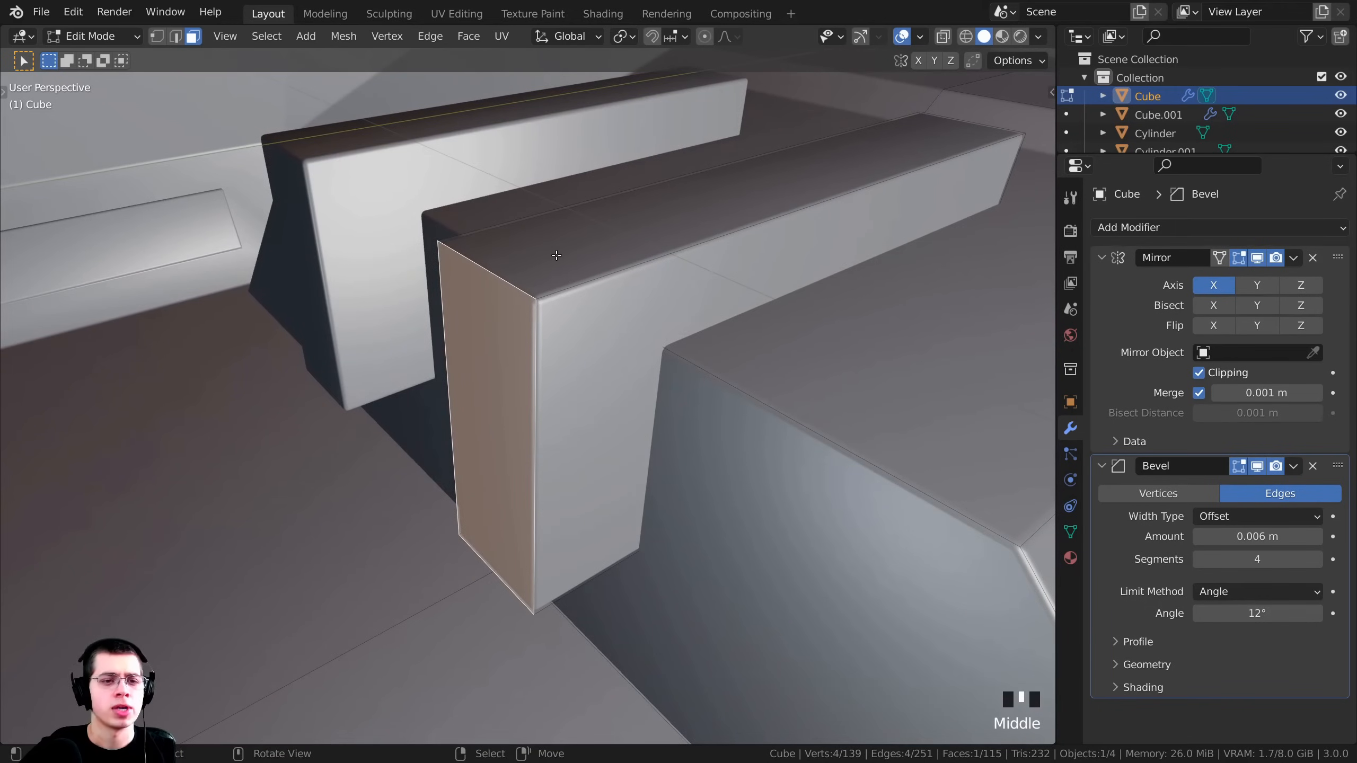
{"action": "key", "text": "x"}
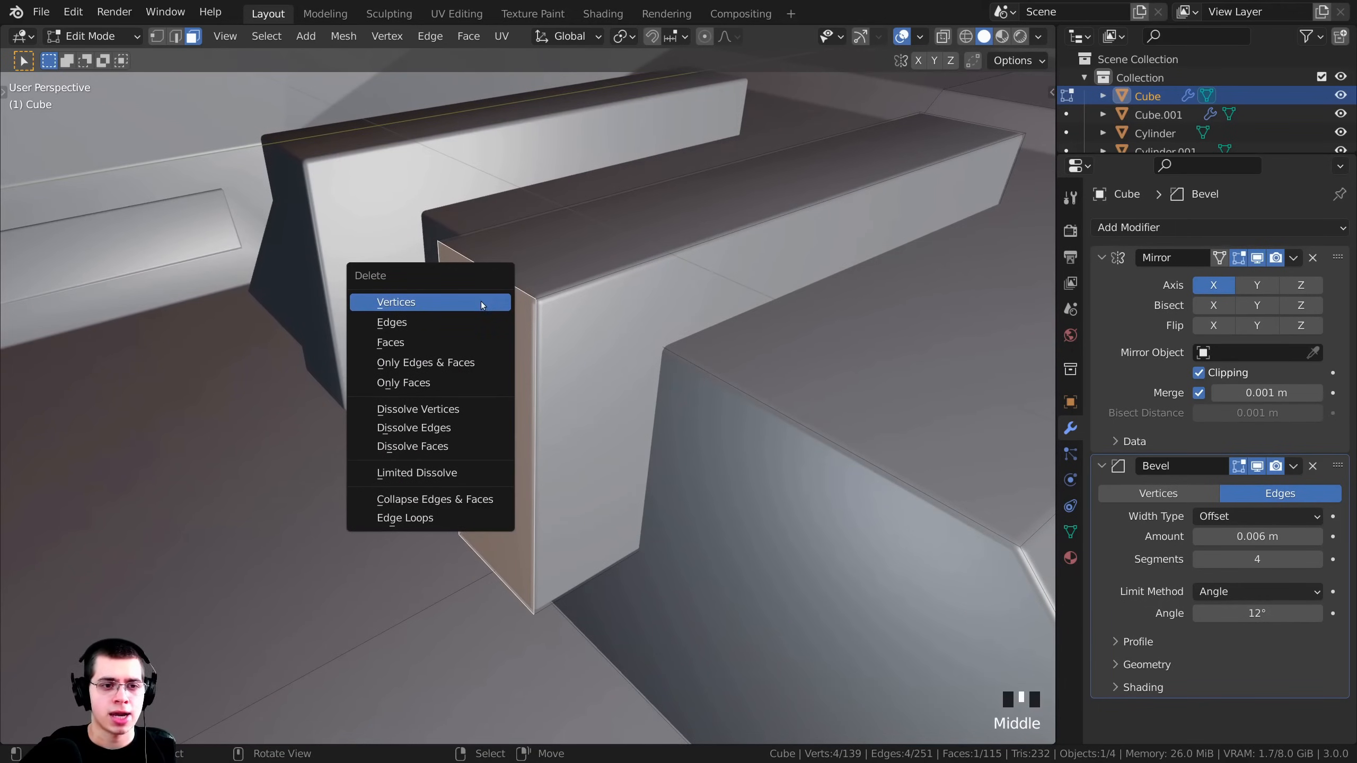
{"action": "left_click", "coordinate": [390, 344]}
{"action": "middle_click_drag", "start_coordinate": [406, 332], "coordinate": [470, 267]}
{"action": "right_click", "coordinate": [494, 281]}
{"action": "middle_click_drag", "start_coordinate": [470, 267], "coordinate": [610, 385], "text": "shift"}
{"action": "left_click", "coordinate": [515, 287]}
Examine the mirrored blocks inside the recess from several angles.
{"action": "scroll", "coordinate": [410, 245], "scroll_direction": "down", "scroll_amount": 1}
{"action": "scroll", "coordinate": [471, 268], "scroll_direction": "down", "scroll_amount": 3}
{"action": "scroll", "coordinate": [527, 376], "scroll_direction": "up", "scroll_amount": 2}
{"action": "scroll", "coordinate": [558, 301], "scroll_direction": "down", "scroll_amount": 3}
{"action": "middle_click_drag", "start_coordinate": [610, 385], "coordinate": [620, 359], "text": "shift"}
{"action": "middle_click_drag", "start_coordinate": [619, 359], "coordinate": [625, 338], "text": "shift"}
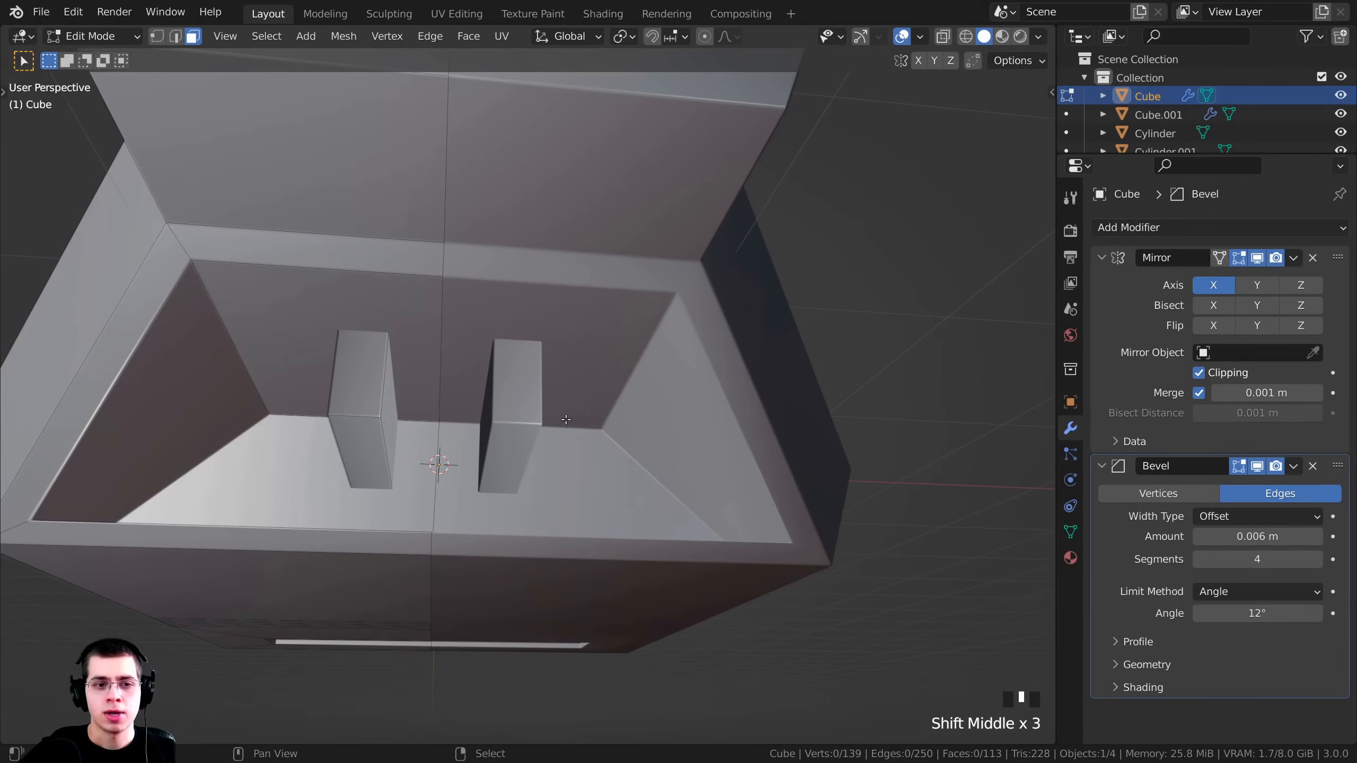
{"action": "scroll", "coordinate": [566, 420], "scroll_direction": "up", "scroll_amount": 4}
{"action": "middle_click_drag", "start_coordinate": [566, 420], "coordinate": [527, 377]}
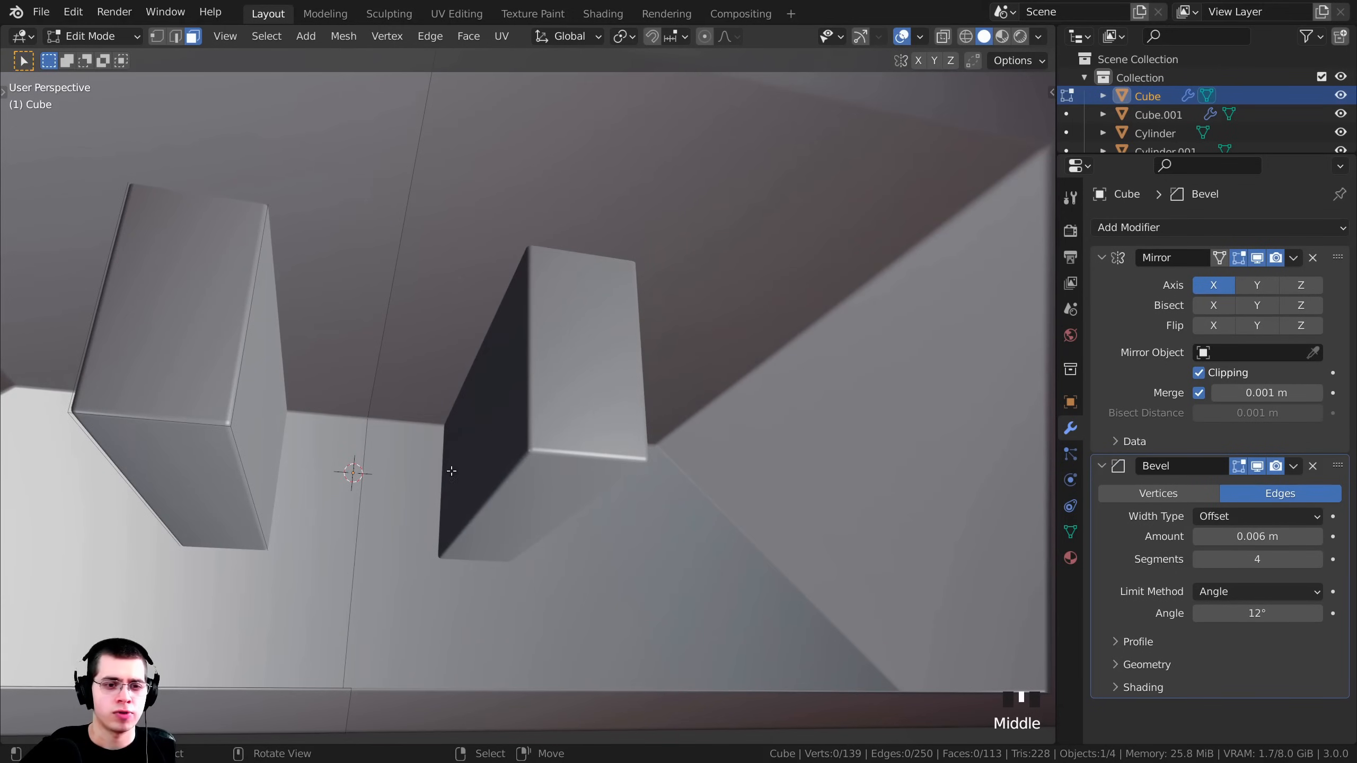
{"action": "middle_click_drag", "start_coordinate": [452, 471], "coordinate": [829, 337]}
{"action": "middle_click_drag", "start_coordinate": [656, 401], "coordinate": [681, 394], "text": "shift"}
{"action": "scroll", "coordinate": [528, 380], "scroll_direction": "up", "scroll_amount": 2}
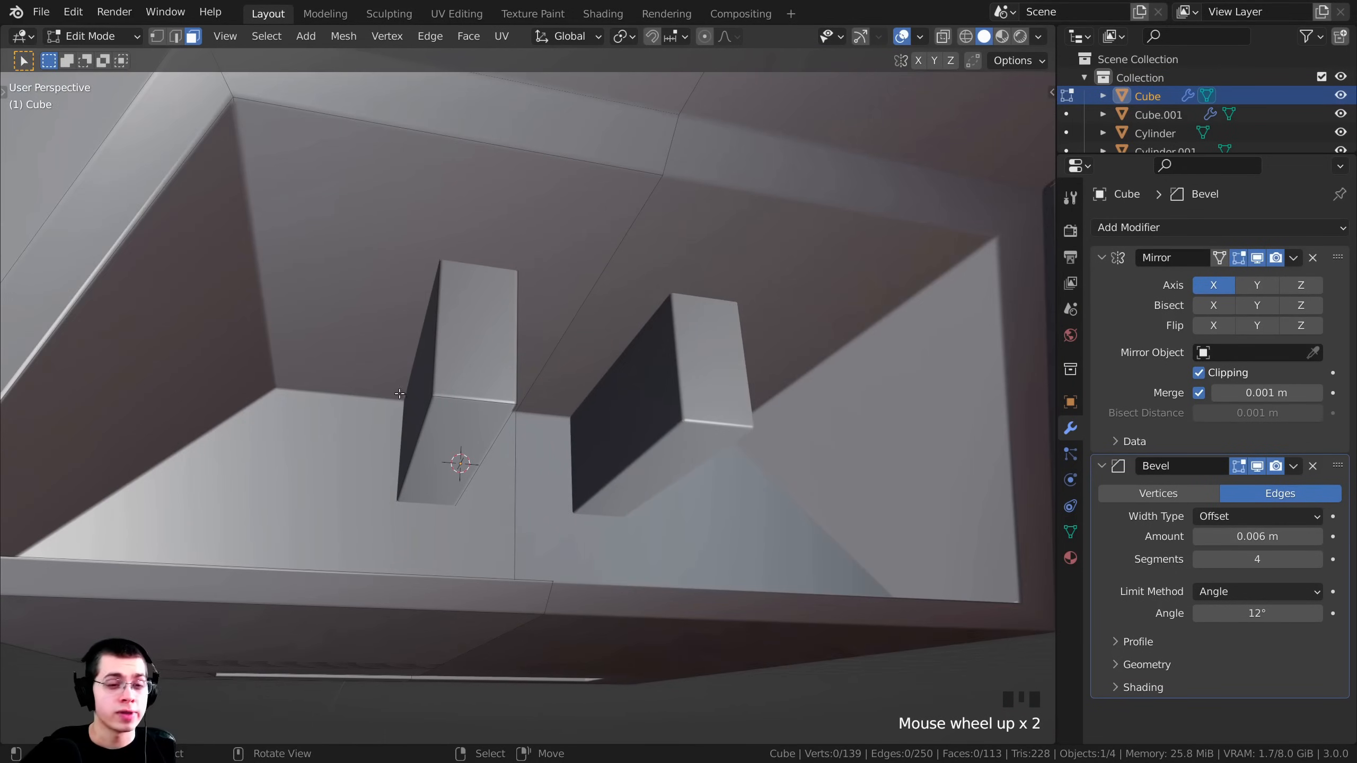
Select the whole block, recalculate its normals to the outside and check the result in object mode.
{"action": "key", "text": "l"}
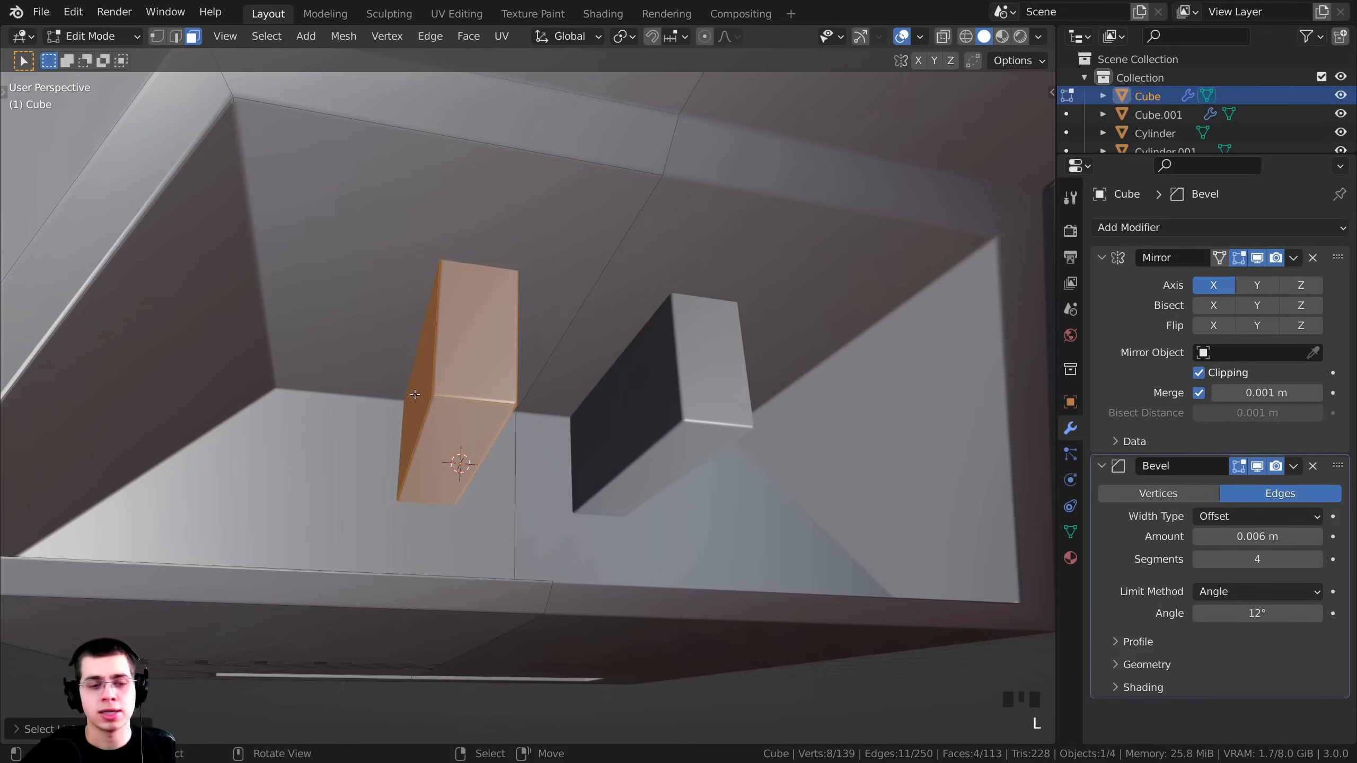
{"action": "middle_click_drag", "start_coordinate": [400, 389], "coordinate": [401, 362], "text": "shift"}
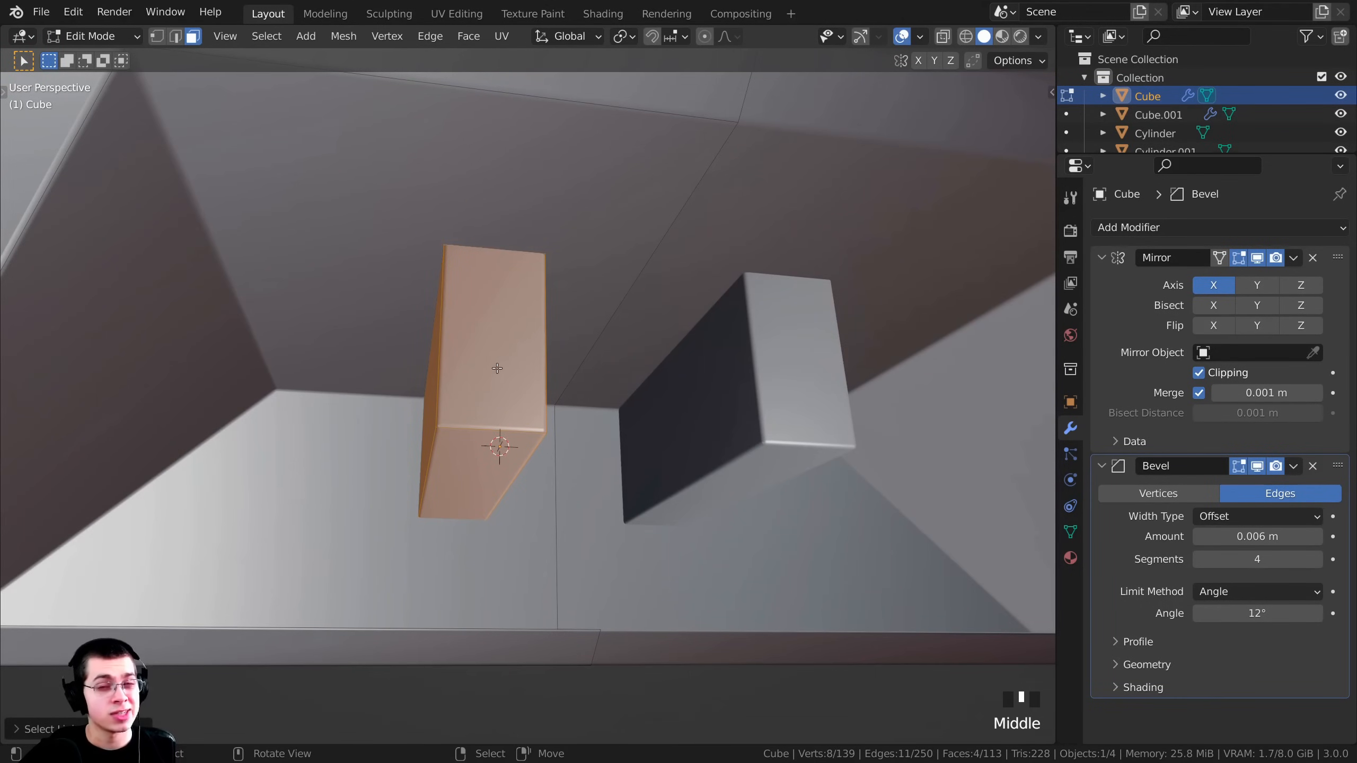
{"action": "middle_click_drag", "start_coordinate": [463, 379], "coordinate": [470, 394]}
{"action": "scroll", "coordinate": [470, 395], "scroll_direction": "down", "scroll_amount": 4}
{"action": "key", "text": "g"}
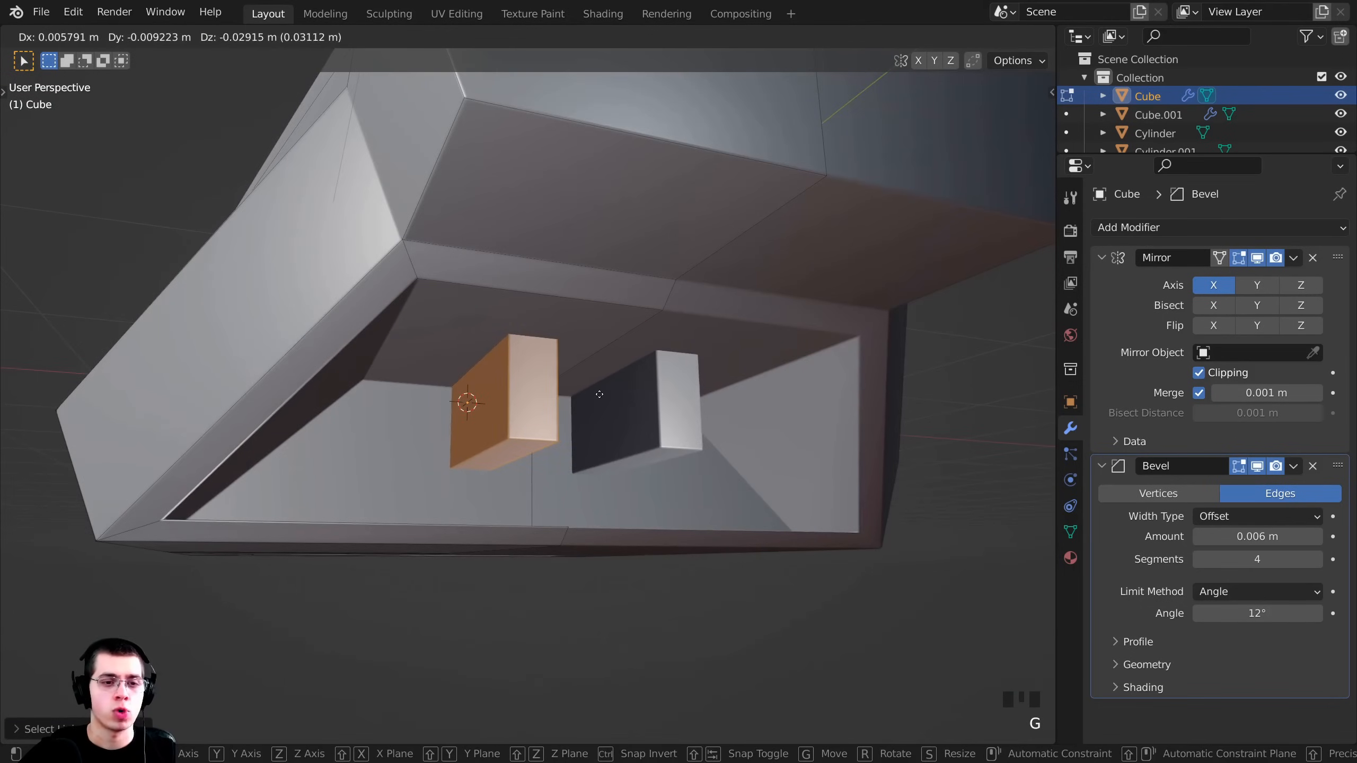
{"action": "key", "text": "Escape"}
{"action": "middle_click_drag", "start_coordinate": [418, 462], "coordinate": [694, 348]}
{"action": "scroll", "coordinate": [586, 330], "scroll_direction": "up", "scroll_amount": 2}
{"action": "key", "text": "shift+n"}
{"action": "key", "text": "Tab"}
{"action": "scroll", "coordinate": [578, 415], "scroll_direction": "up", "scroll_amount": 2}
{"action": "key", "text": "Tab"}
Scale the whole block down slightly in all directions.
{"action": "scroll", "coordinate": [587, 410], "scroll_direction": "up", "scroll_amount": 5}
{"action": "middle_click_drag", "start_coordinate": [695, 347], "coordinate": [696, 358], "text": "shift"}
{"action": "key", "text": "s"}
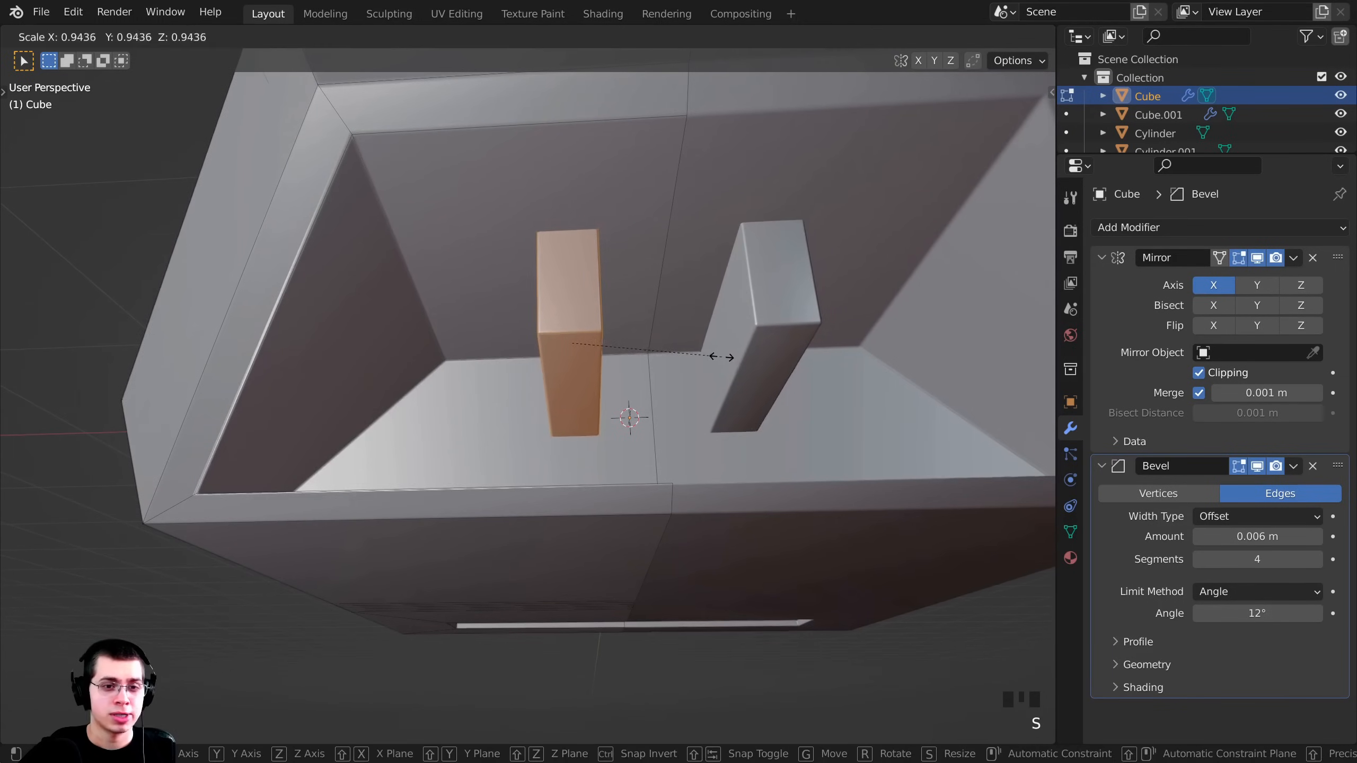
{"action": "left_click", "coordinate": [700, 359]}
{"action": "scroll", "coordinate": [689, 354], "scroll_direction": "up", "scroll_amount": 3}
{"action": "key", "text": "g"}
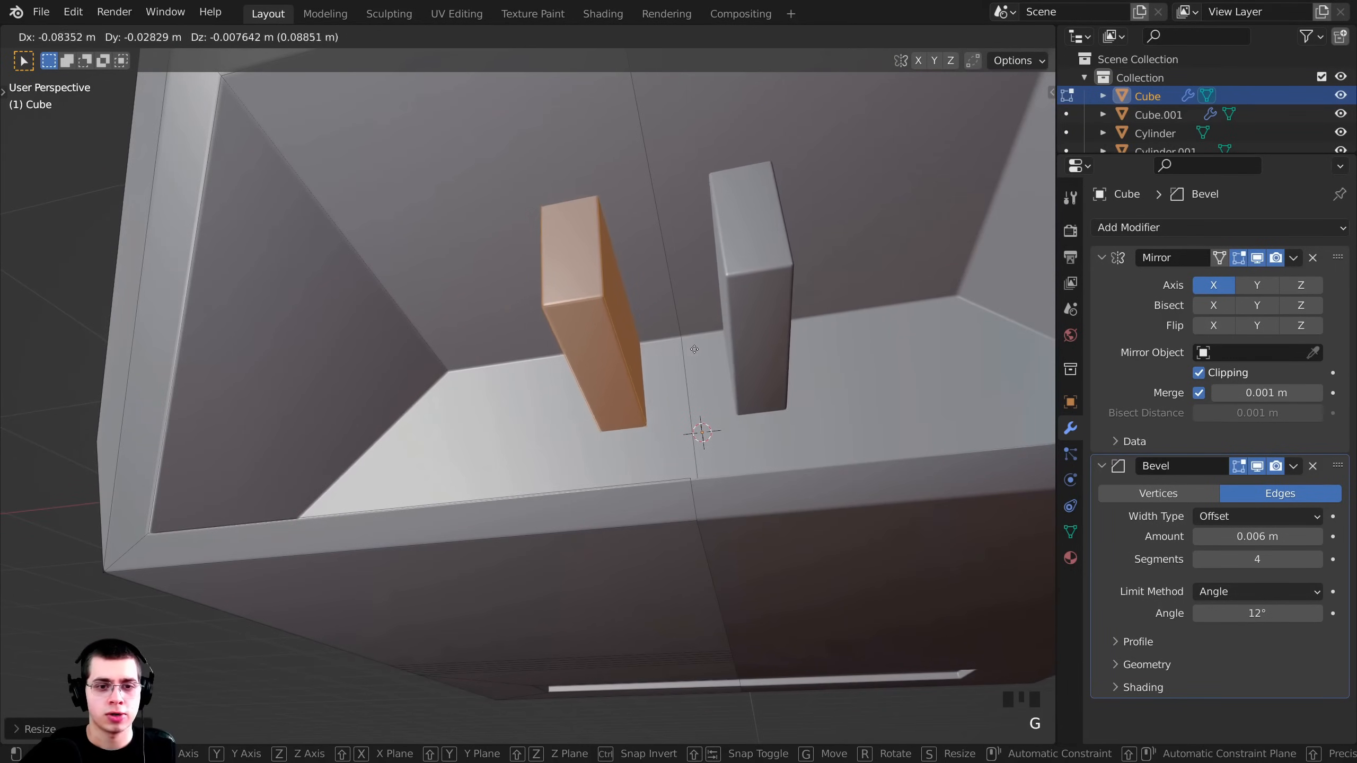
{"action": "right_click", "coordinate": [694, 349]}
Narrow the block along the global X axis and nudge it into position inside the recess.
{"action": "middle_click_drag", "start_coordinate": [694, 349], "coordinate": [719, 359]}
{"action": "key", "text": "s"}
{"action": "key", "text": "x"}
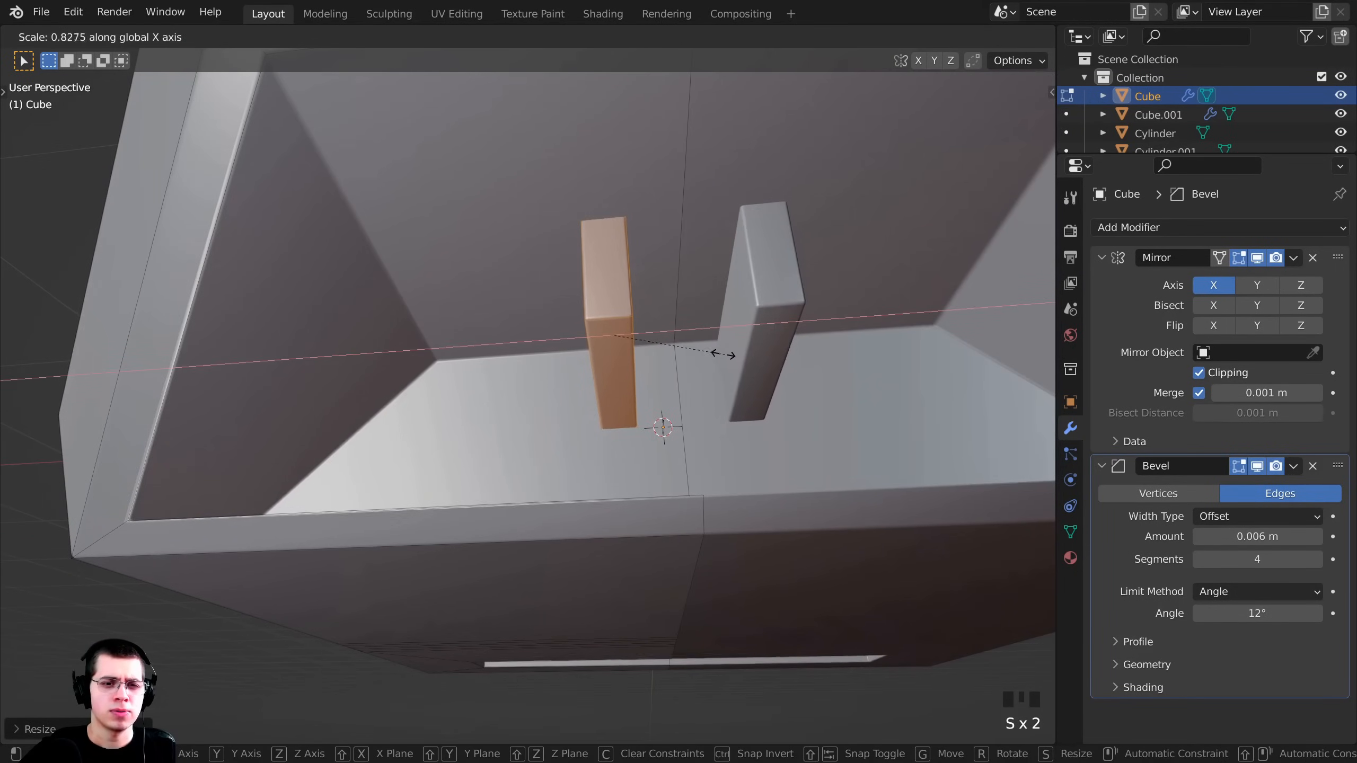
{"action": "left_click", "coordinate": [710, 353]}
{"action": "middle_click_drag", "start_coordinate": [711, 353], "coordinate": [695, 358]}
{"action": "key", "text": "g"}
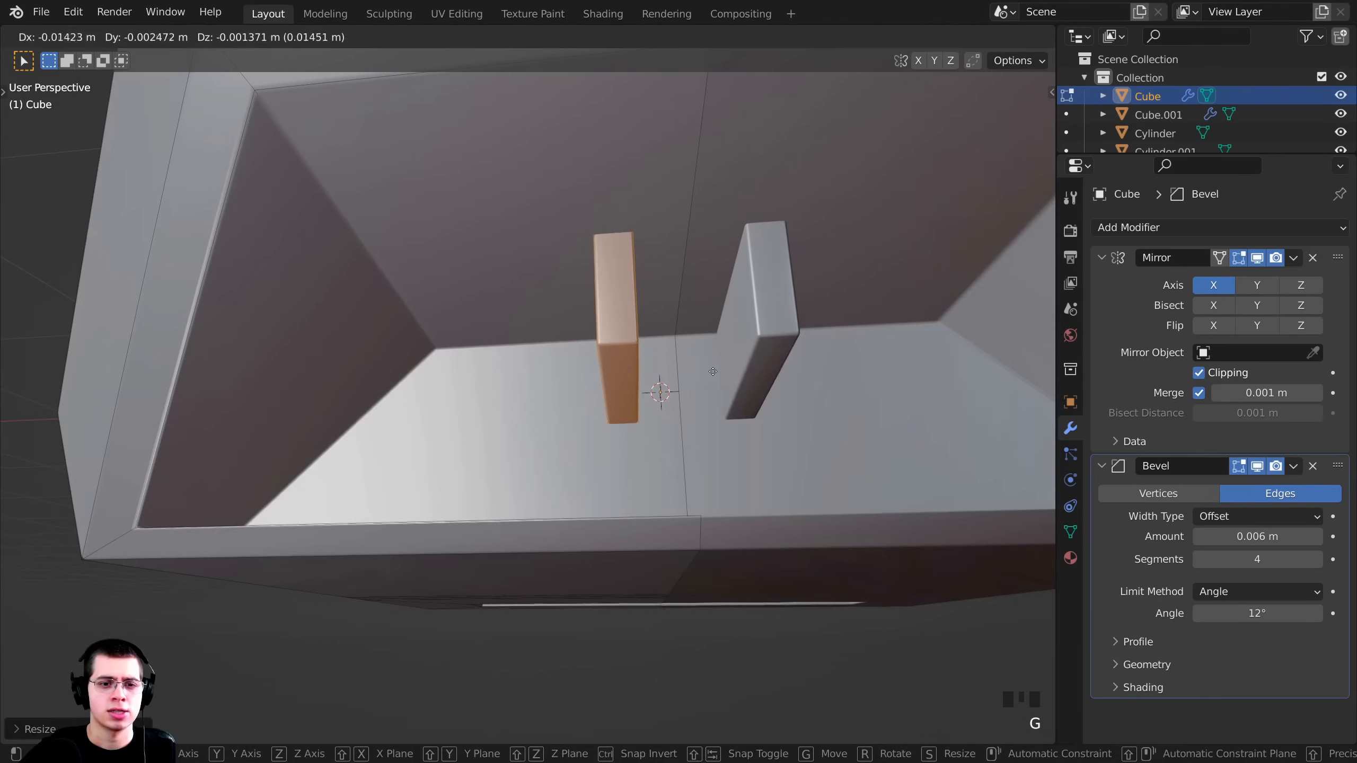
{"action": "left_click", "coordinate": [689, 358]}
Duplicate the block along X toward the recess's side wall and raise the copy about 0.087 m along Z.
{"action": "middle_click_drag", "start_coordinate": [554, 378], "coordinate": [685, 385]}
{"action": "key", "text": "shift+d"}
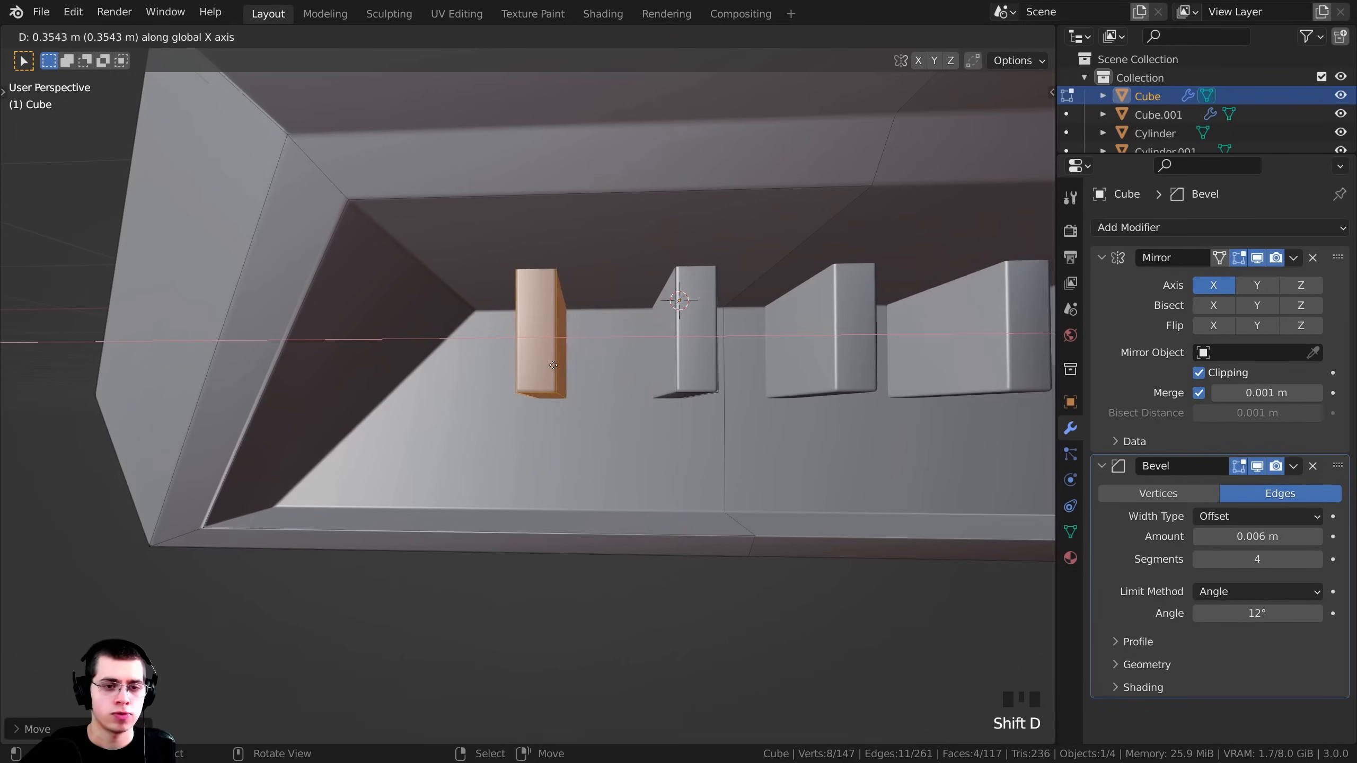
{"action": "left_click", "coordinate": [627, 399]}
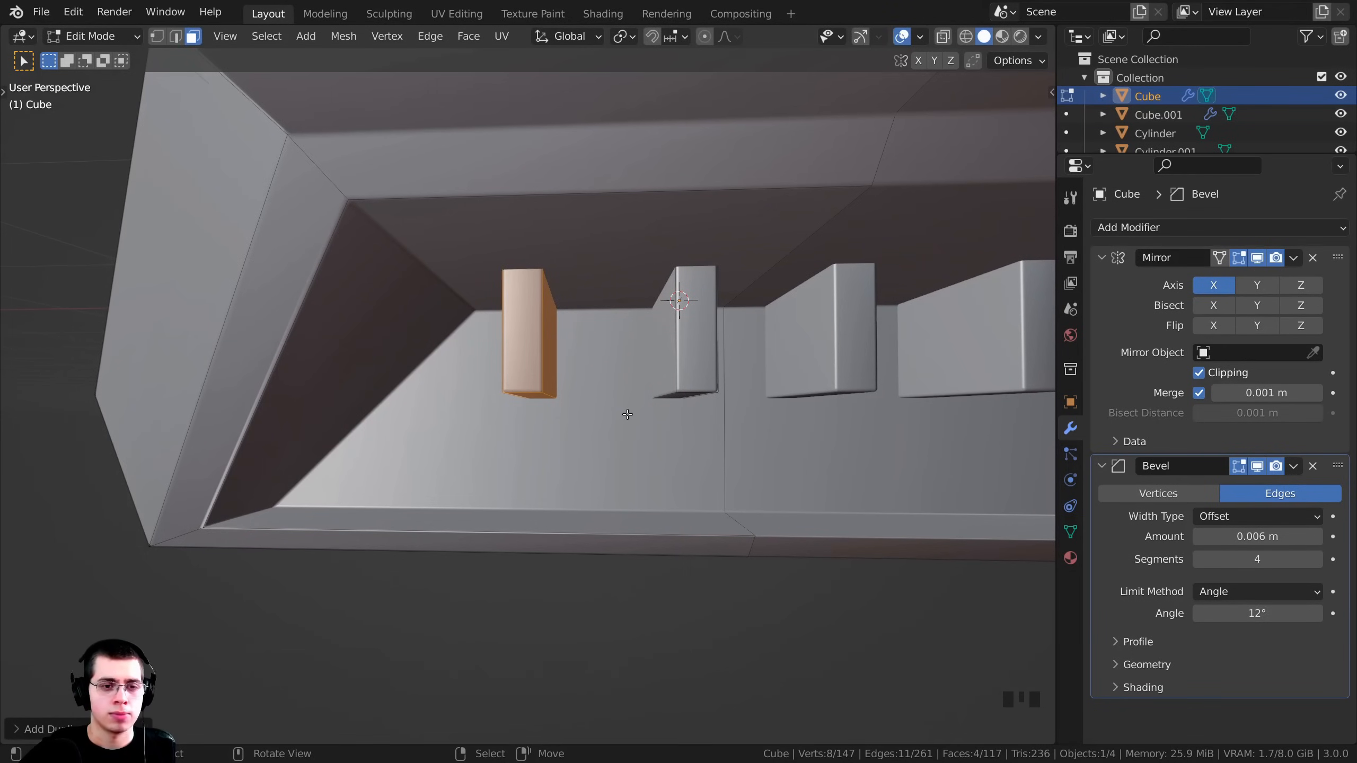
{"action": "key", "text": "g"}
{"action": "key", "text": "z"}
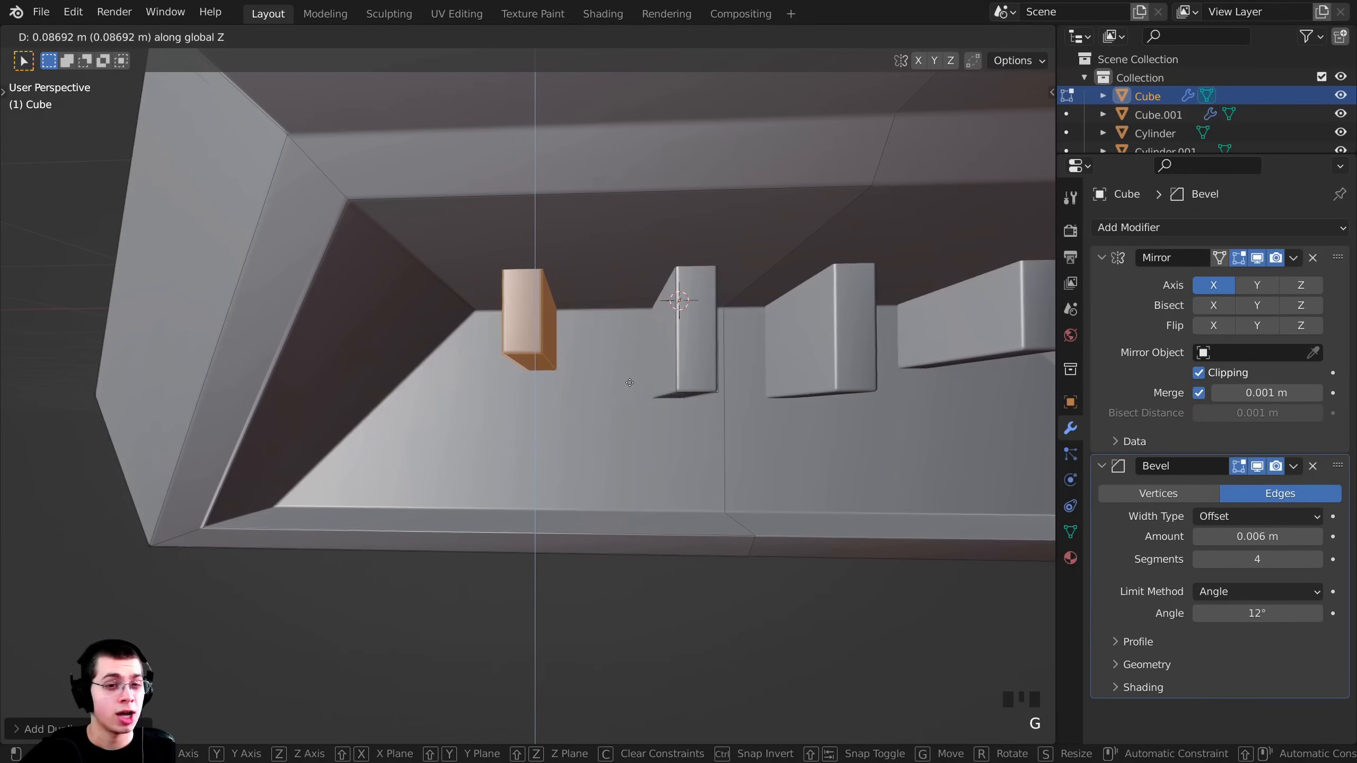
{"action": "left_click", "coordinate": [630, 381]}
Adjust the depth of the outer block copy by moving it along the global Y axis.
{"action": "middle_click_drag", "start_coordinate": [630, 380], "coordinate": [480, 333]}
{"action": "key", "text": "g"}
{"action": "key", "text": "y"}
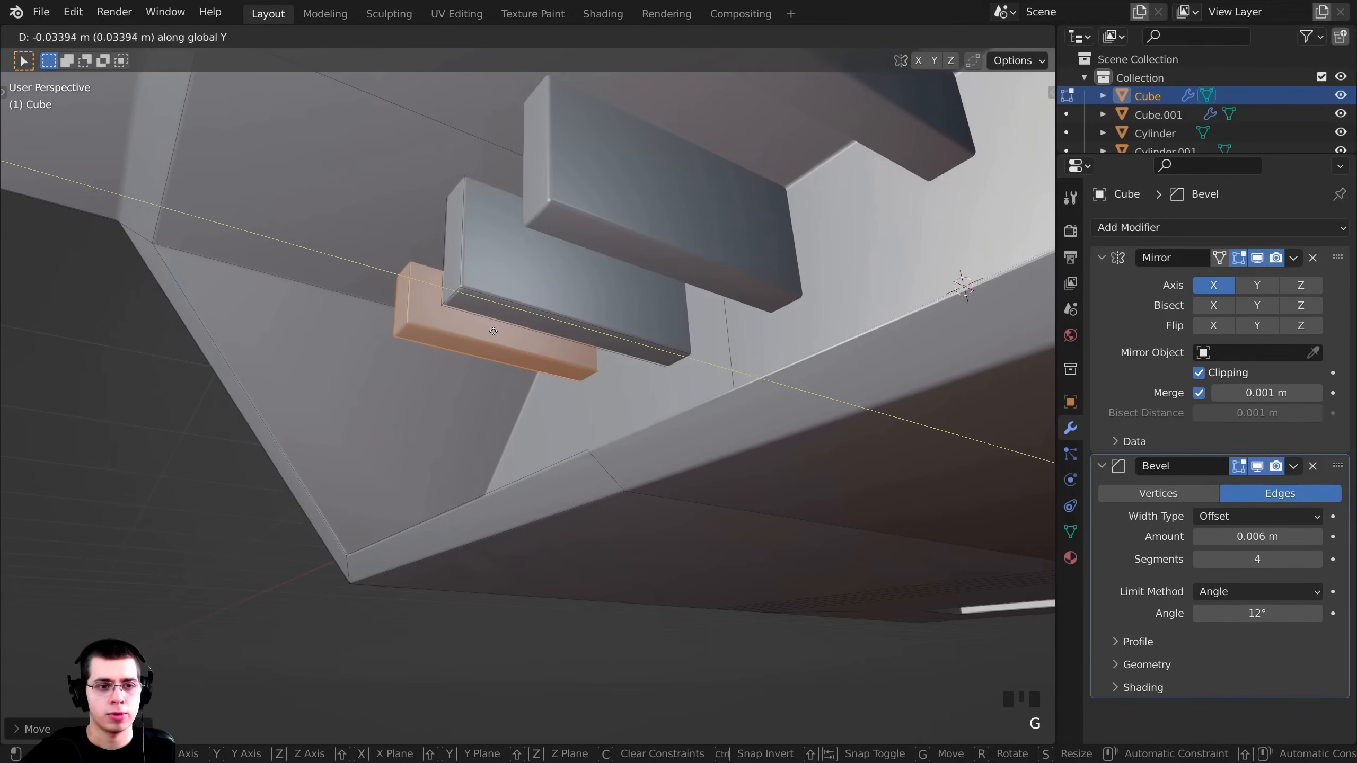
{"action": "left_click", "coordinate": [530, 334]}
Widen the outer block along the global X axis and check the mirrored blocks in Object Mode before resuming mesh editing.
{"action": "middle_click_drag", "start_coordinate": [530, 334], "coordinate": [586, 394]}
{"action": "middle_click_drag", "start_coordinate": [560, 337], "coordinate": [546, 341]}
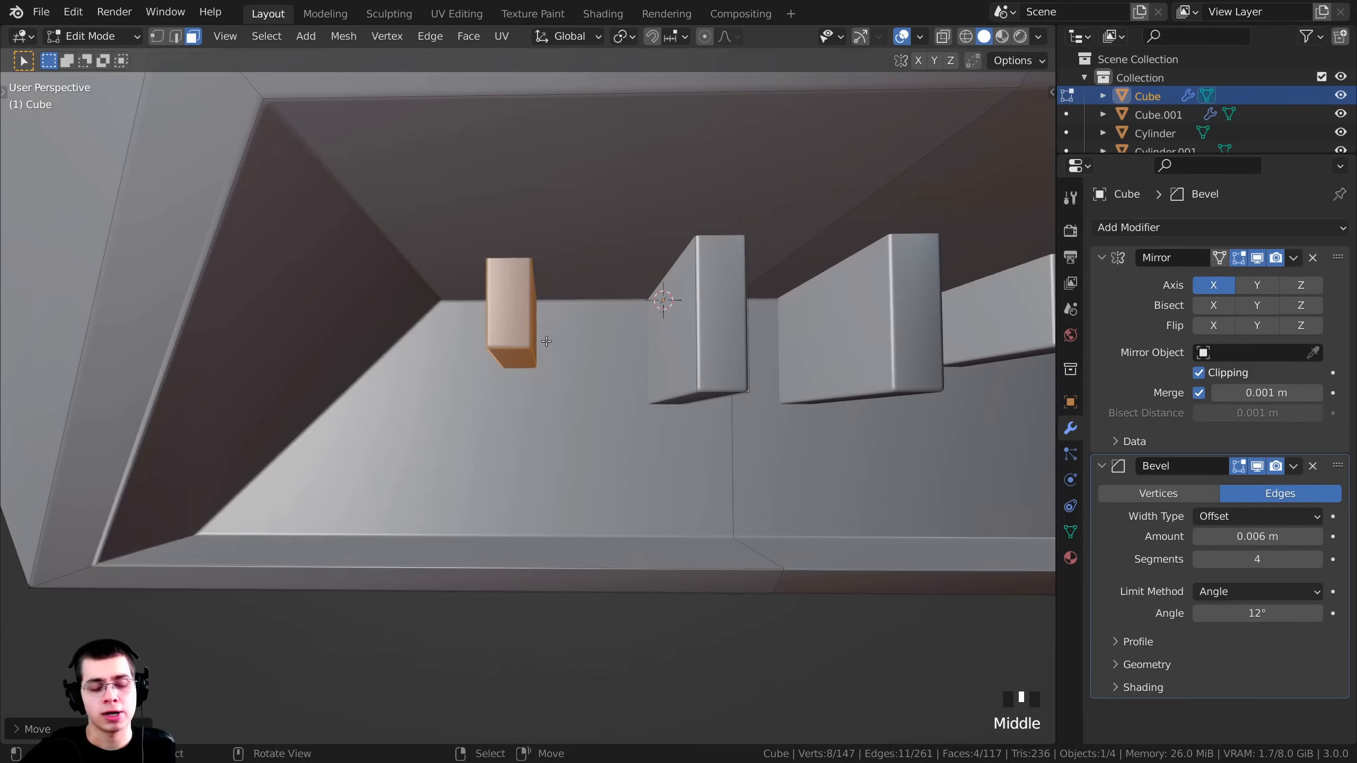
{"action": "key", "text": "s"}
{"action": "key", "text": "x"}
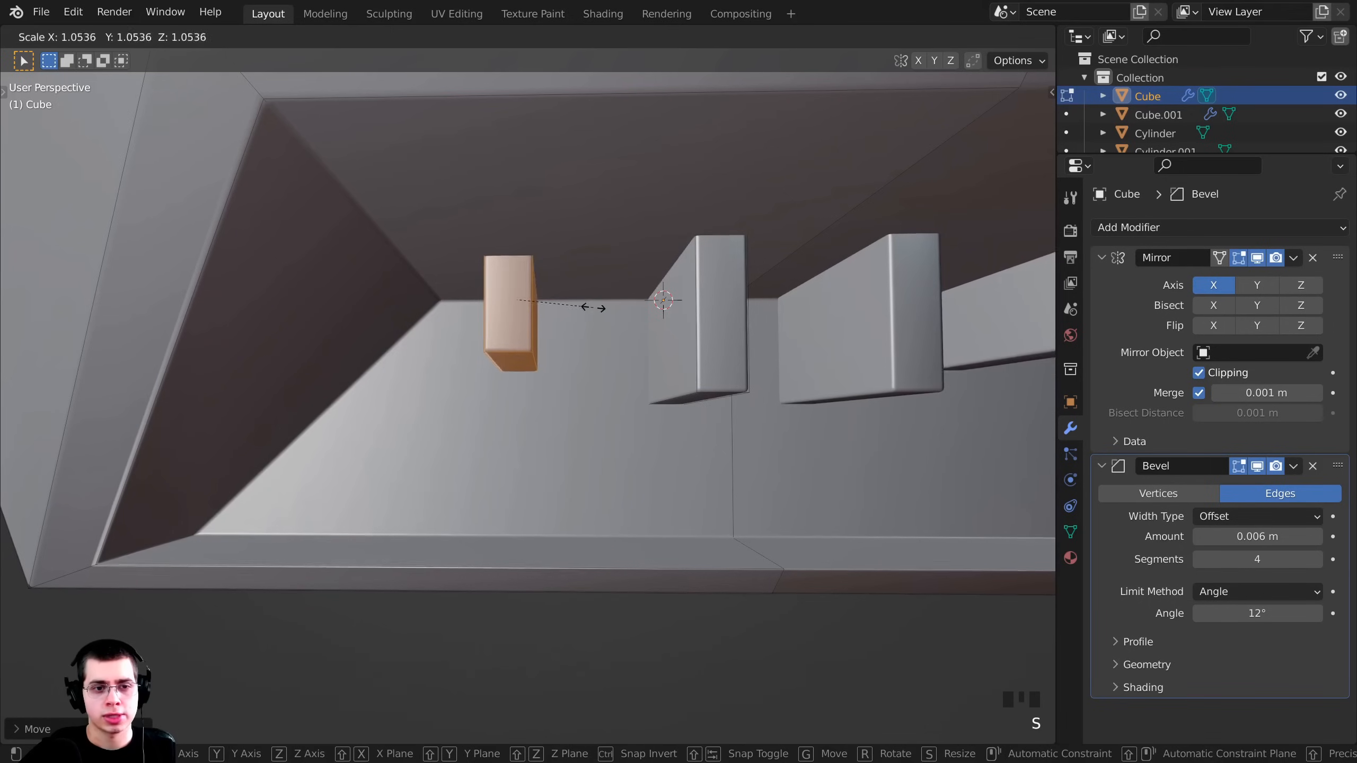
{"action": "left_click", "coordinate": [756, 311]}
{"action": "middle_click_drag", "start_coordinate": [754, 311], "coordinate": [412, 346]}
{"action": "key", "text": "Tab"}
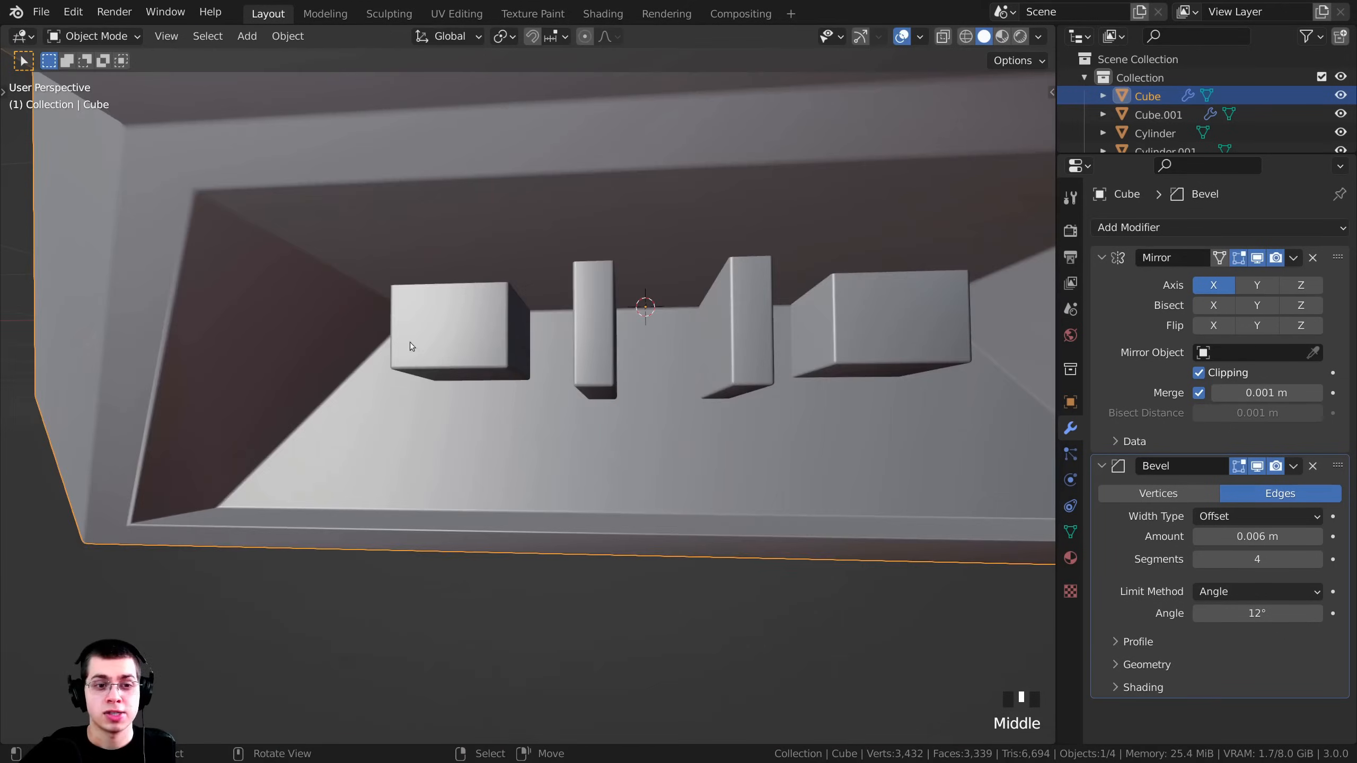
{"action": "middle_click_drag", "start_coordinate": [550, 342], "coordinate": [490, 337], "text": "shift"}
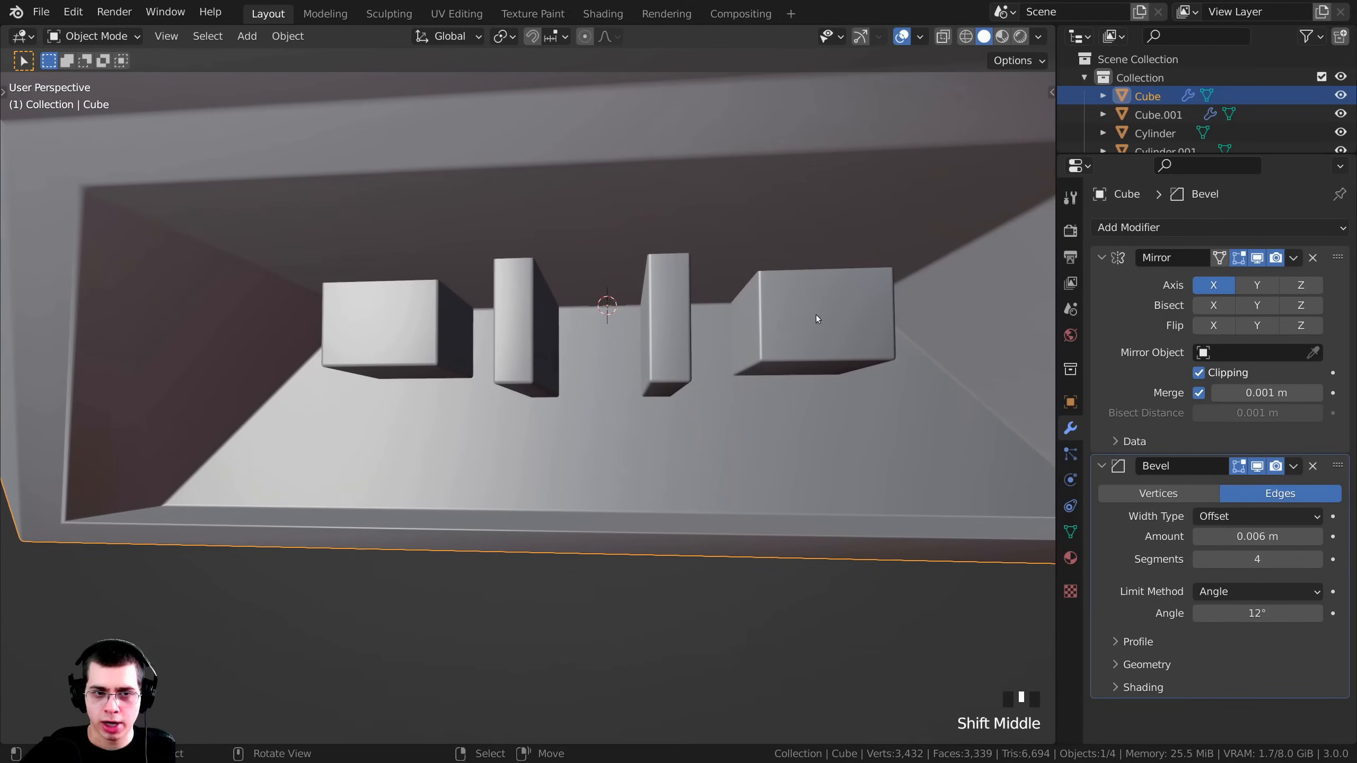
{"action": "middle_click_drag", "start_coordinate": [818, 312], "coordinate": [512, 335]}
{"action": "key", "text": "Tab"}
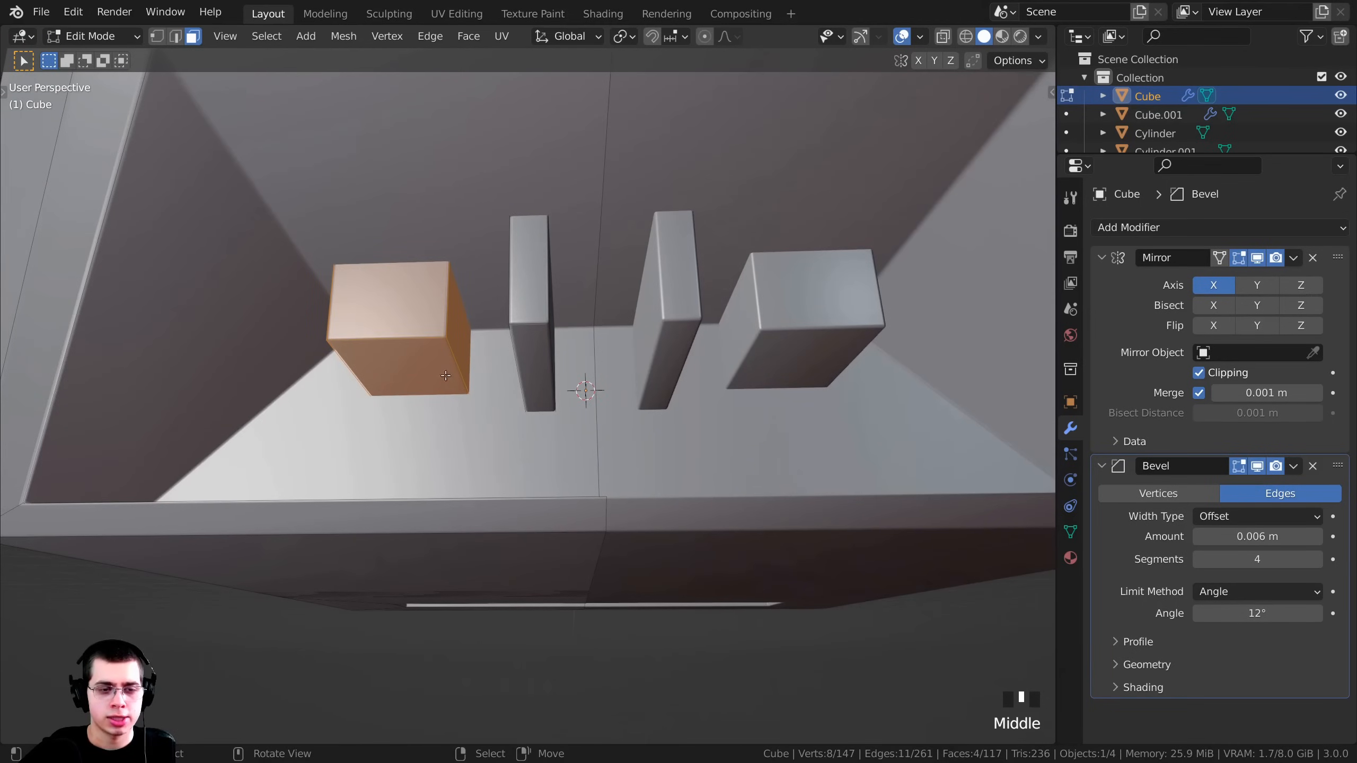
Duplicate the outer block's bottom face and place the copy in the gap between the outer and inner blocks.
{"action": "right_click", "coordinate": [417, 364]}
{"action": "middle_click_drag", "start_coordinate": [425, 372], "coordinate": [390, 401]}
{"action": "key", "text": "shift+d"}
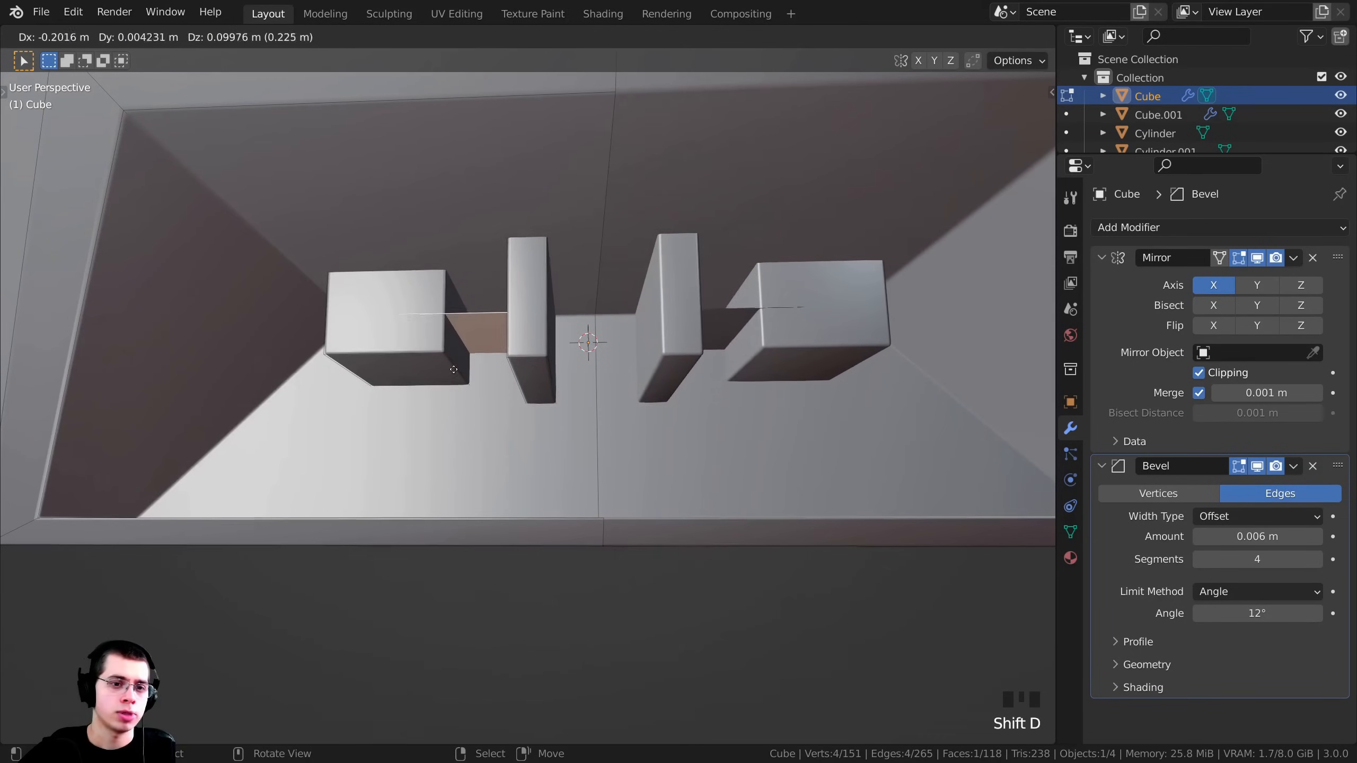
{"action": "left_click", "coordinate": [564, 351]}
{"action": "scroll", "coordinate": [563, 351], "scroll_direction": "down", "scroll_amount": 3}
{"action": "scroll", "coordinate": [563, 352], "scroll_direction": "up", "scroll_amount": 2}
Move the duplicated face about -0.18 m along the global Y axis and nudge it into place between the blocks.
{"action": "middle_click_drag", "start_coordinate": [564, 352], "coordinate": [653, 309]}
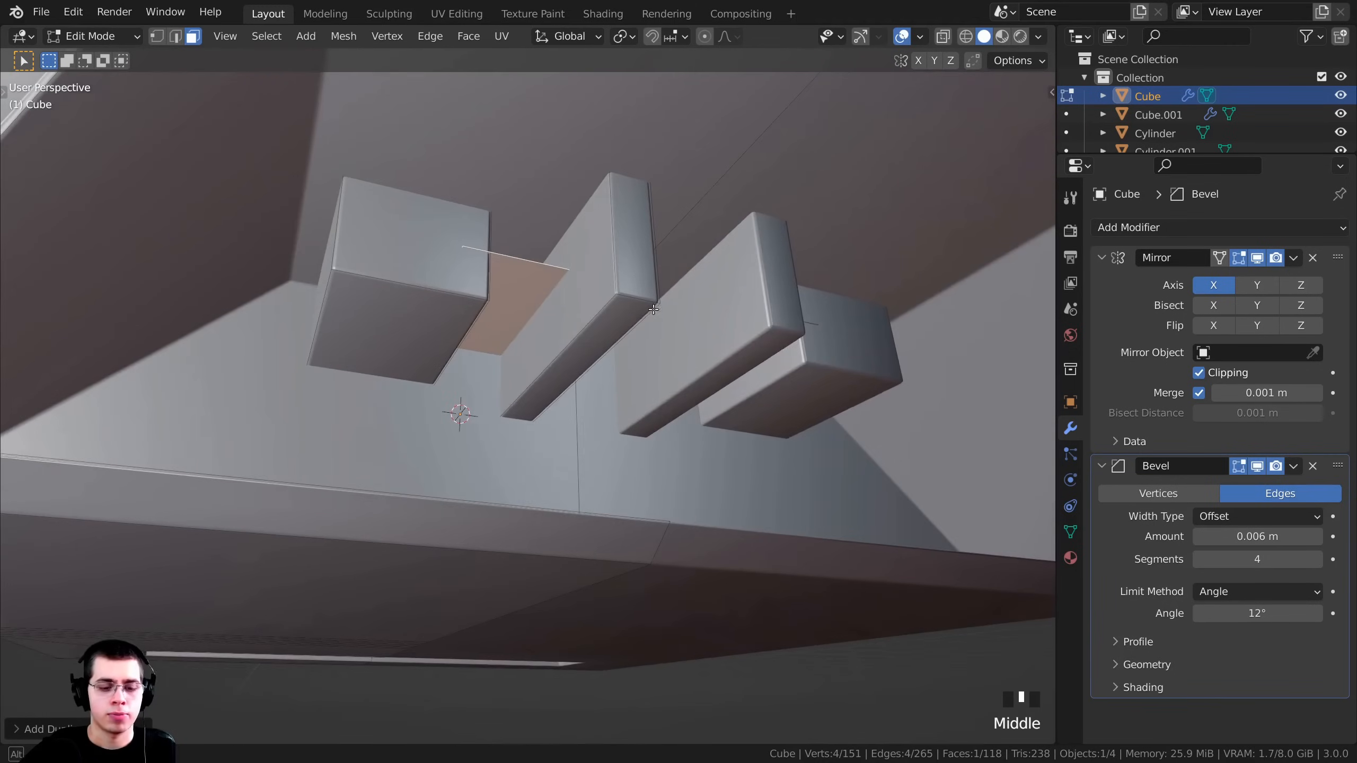
{"action": "key", "text": "g"}
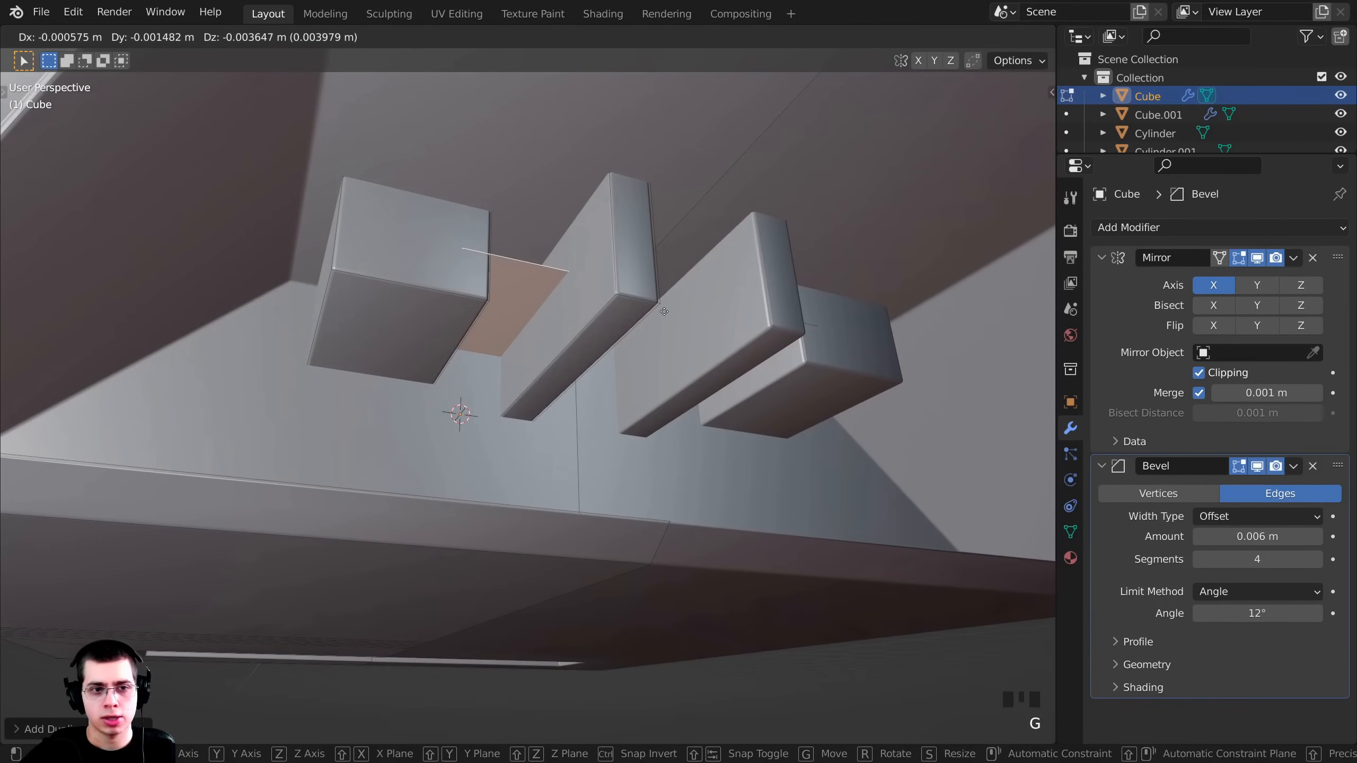
{"action": "key", "text": "y"}
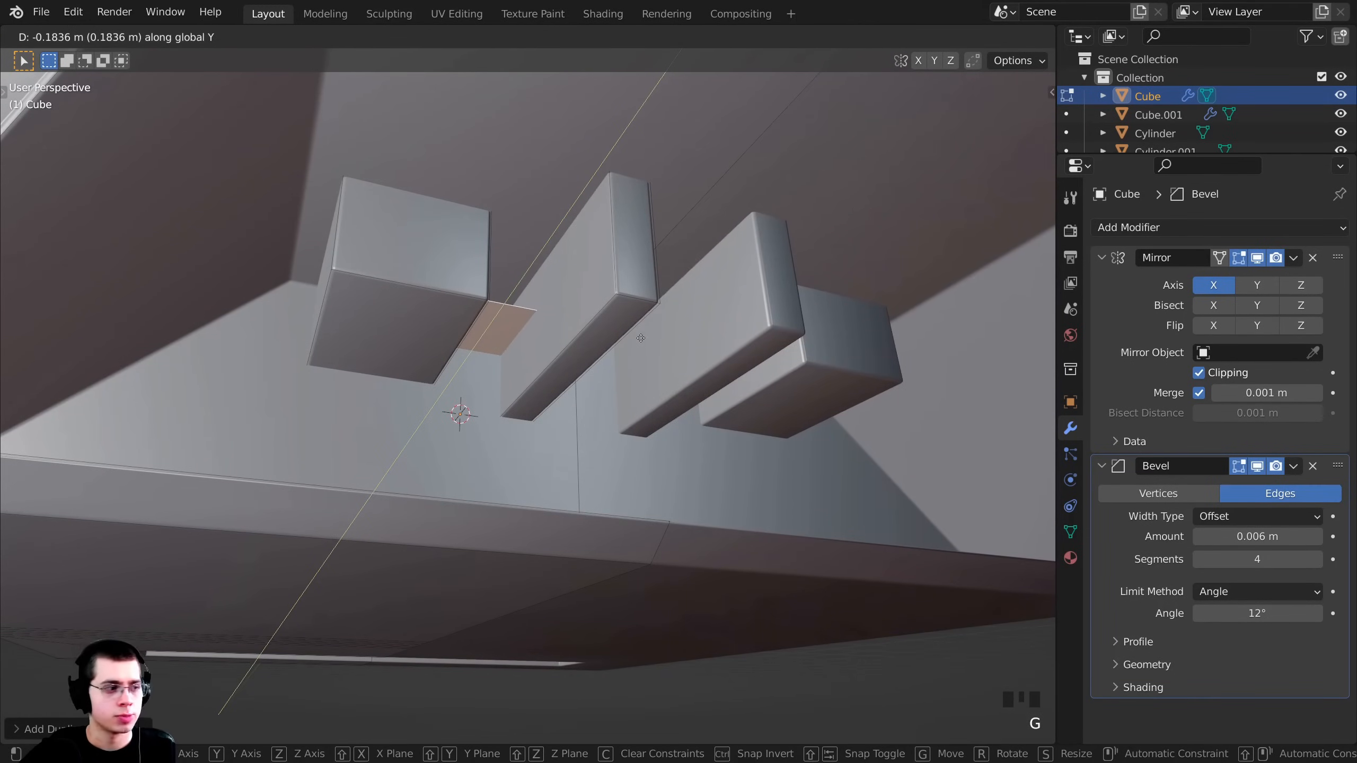
{"action": "left_click", "coordinate": [641, 337]}
{"action": "middle_click_drag", "start_coordinate": [641, 338], "coordinate": [588, 375]}
{"action": "key", "text": "g"}
{"action": "left_click", "coordinate": [581, 389]}
{"action": "scroll", "coordinate": [594, 370], "scroll_direction": "down", "scroll_amount": 1}
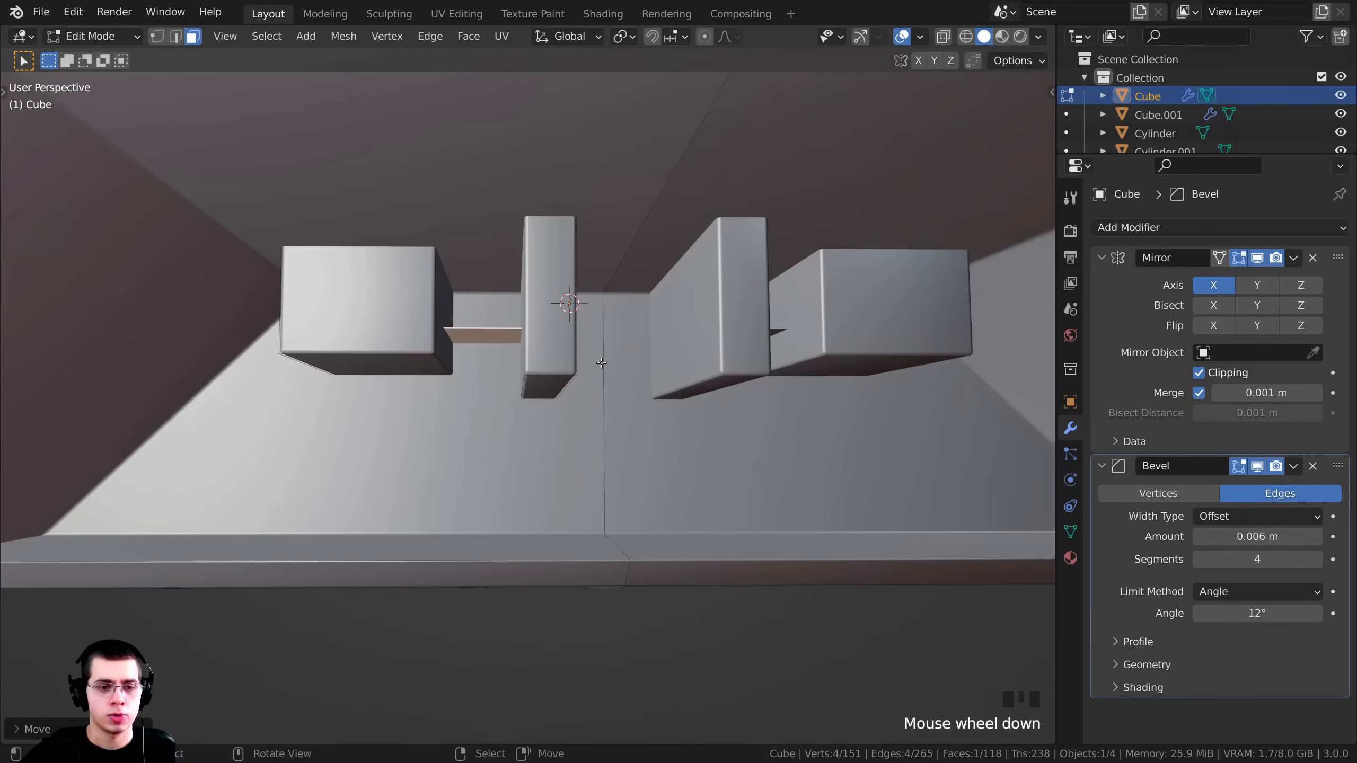
Stretch the duplicated face along the global X axis so it spans the blocks from the side wall to the mirror seam.
{"action": "key", "text": "s"}
{"action": "key", "text": "x"}
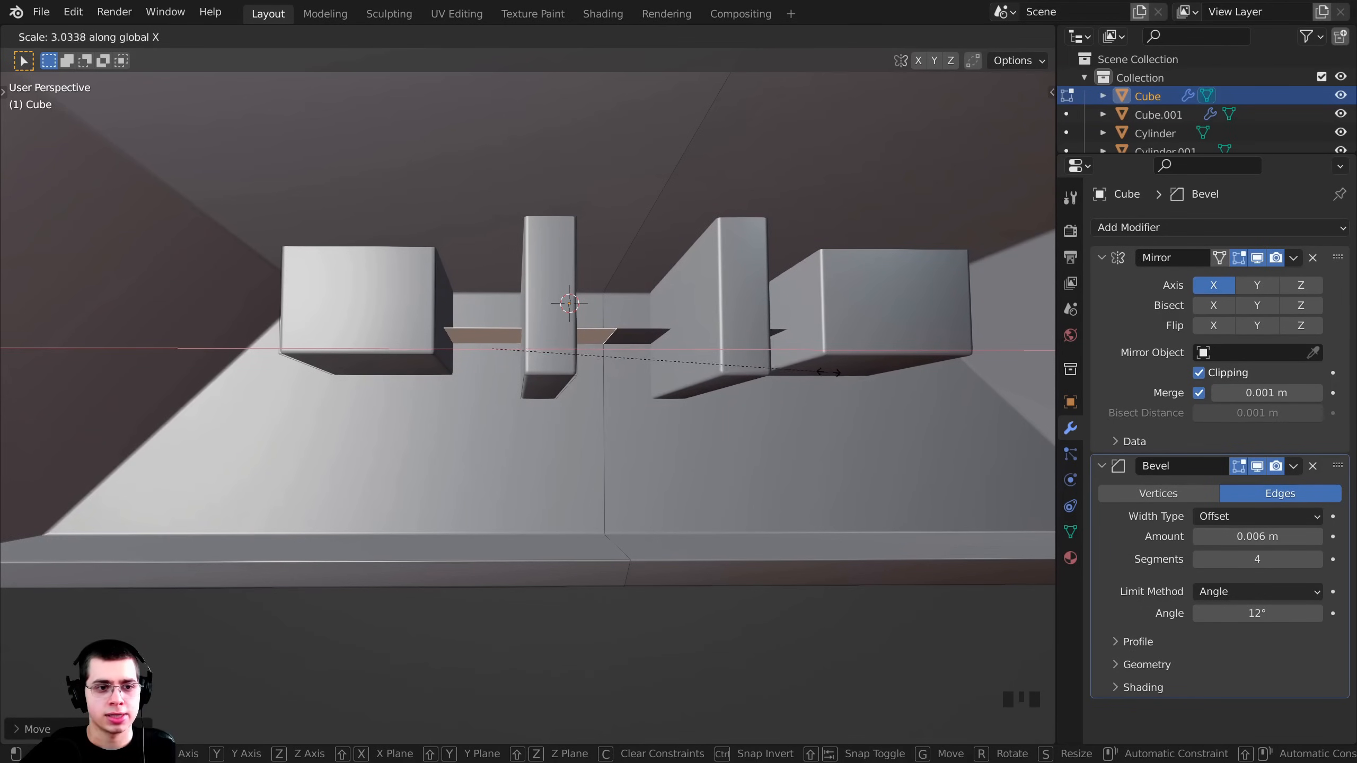
{"action": "left_click", "coordinate": [954, 370]}
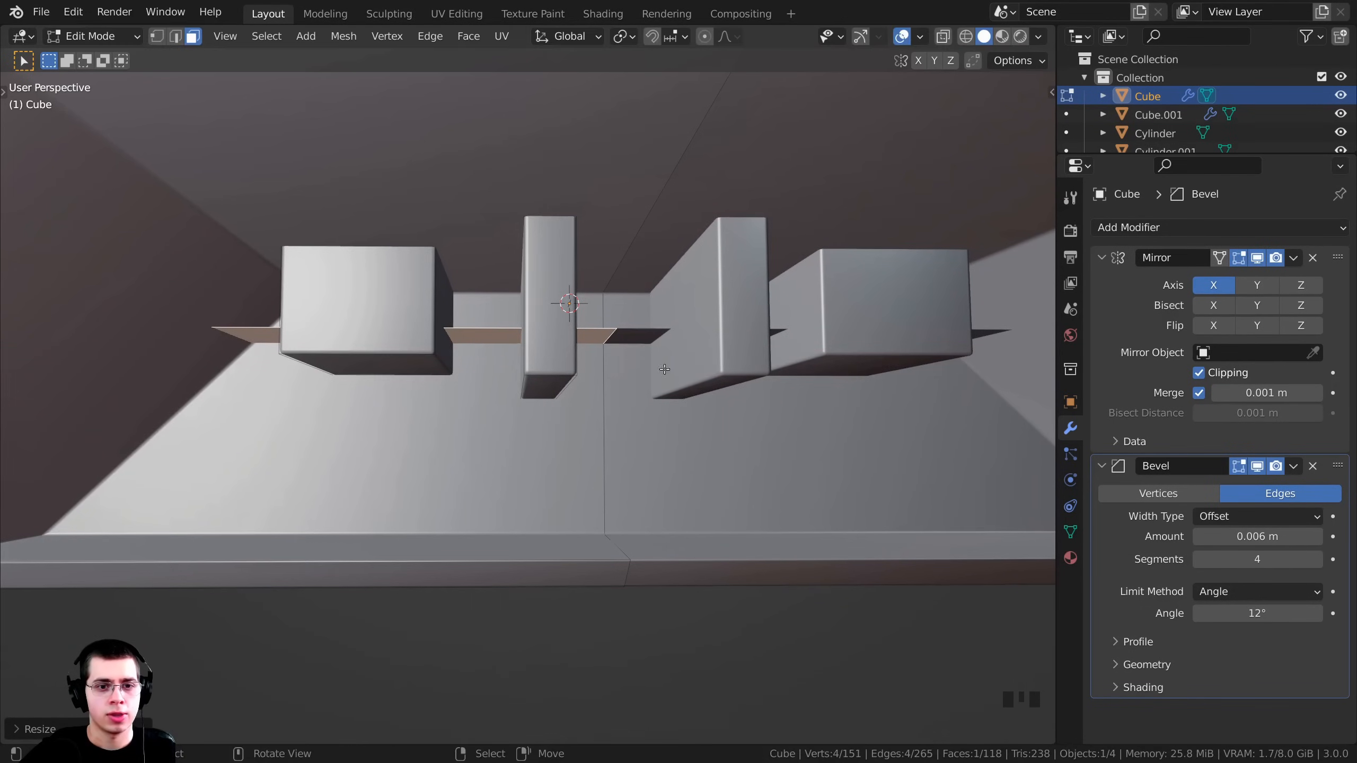
{"action": "scroll", "coordinate": [523, 331], "scroll_direction": "up", "scroll_amount": 1}
{"action": "middle_click_drag", "start_coordinate": [551, 318], "coordinate": [595, 344]}
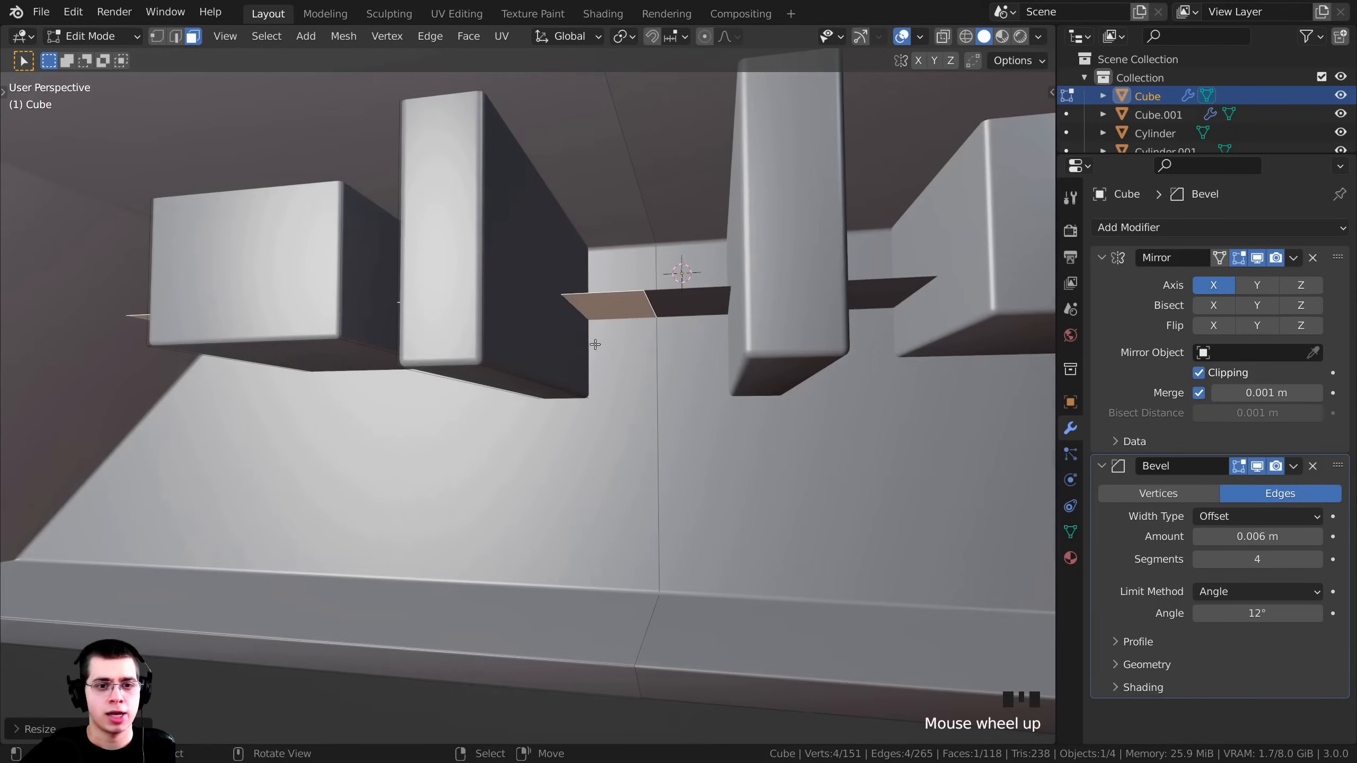
{"action": "middle_click_drag", "start_coordinate": [280, 363], "coordinate": [153, 250]}
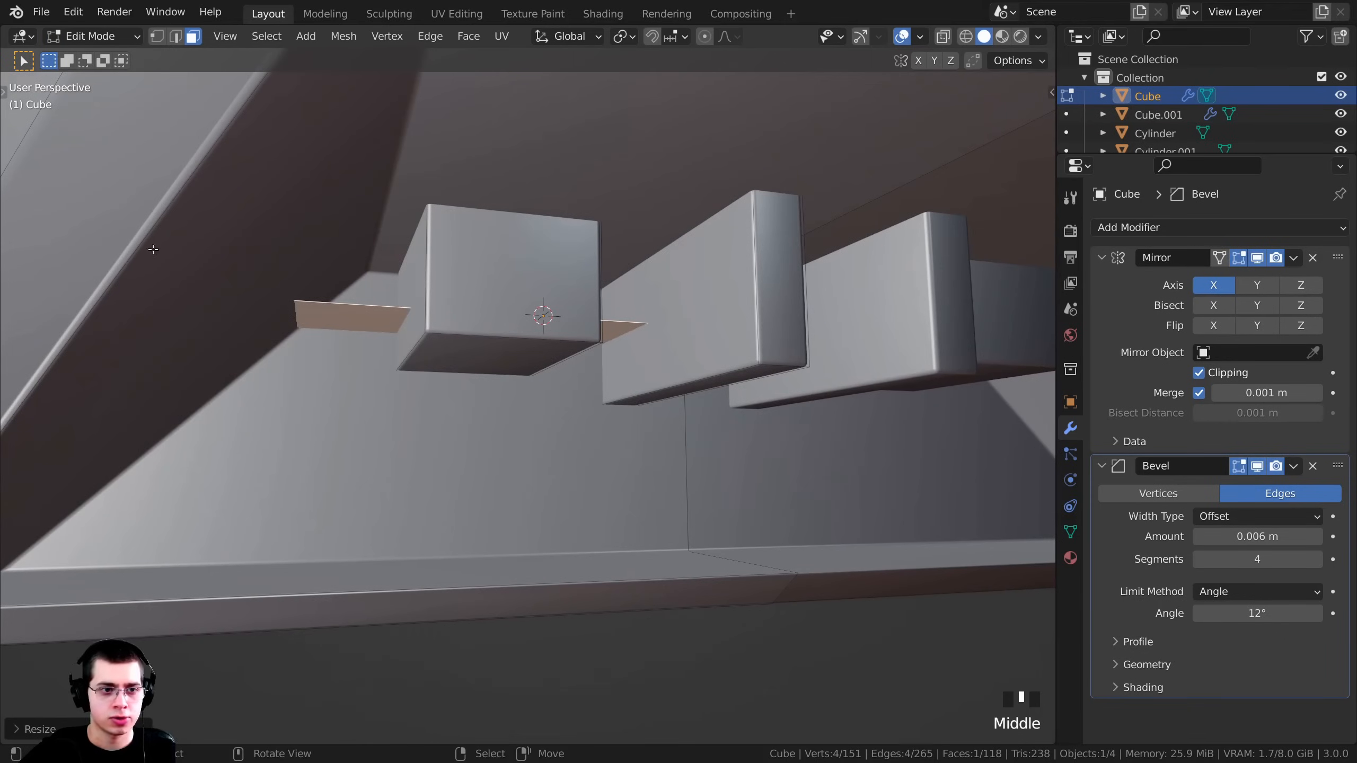
Lower the long strip face slightly along the global Z axis.
{"action": "scroll", "coordinate": [276, 278], "scroll_direction": "down", "scroll_amount": 1}
{"action": "middle_click_drag", "start_coordinate": [315, 332], "coordinate": [420, 342]}
{"action": "key", "text": "g"}
{"action": "key", "text": "x"}
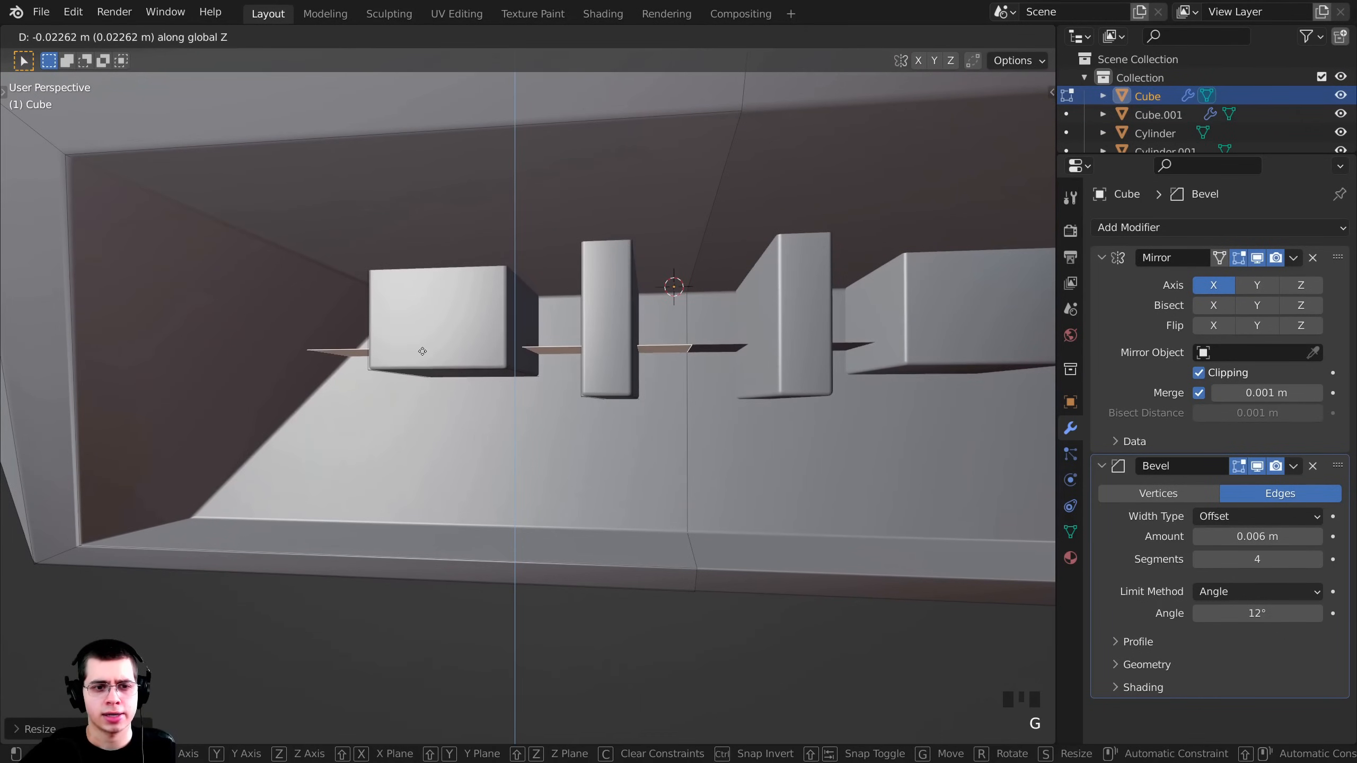
{"action": "left_click", "coordinate": [420, 345]}
{"action": "scroll", "coordinate": [565, 344], "scroll_direction": "down", "scroll_amount": 1}
{"action": "scroll", "coordinate": [565, 344], "scroll_direction": "up", "scroll_amount": 2}
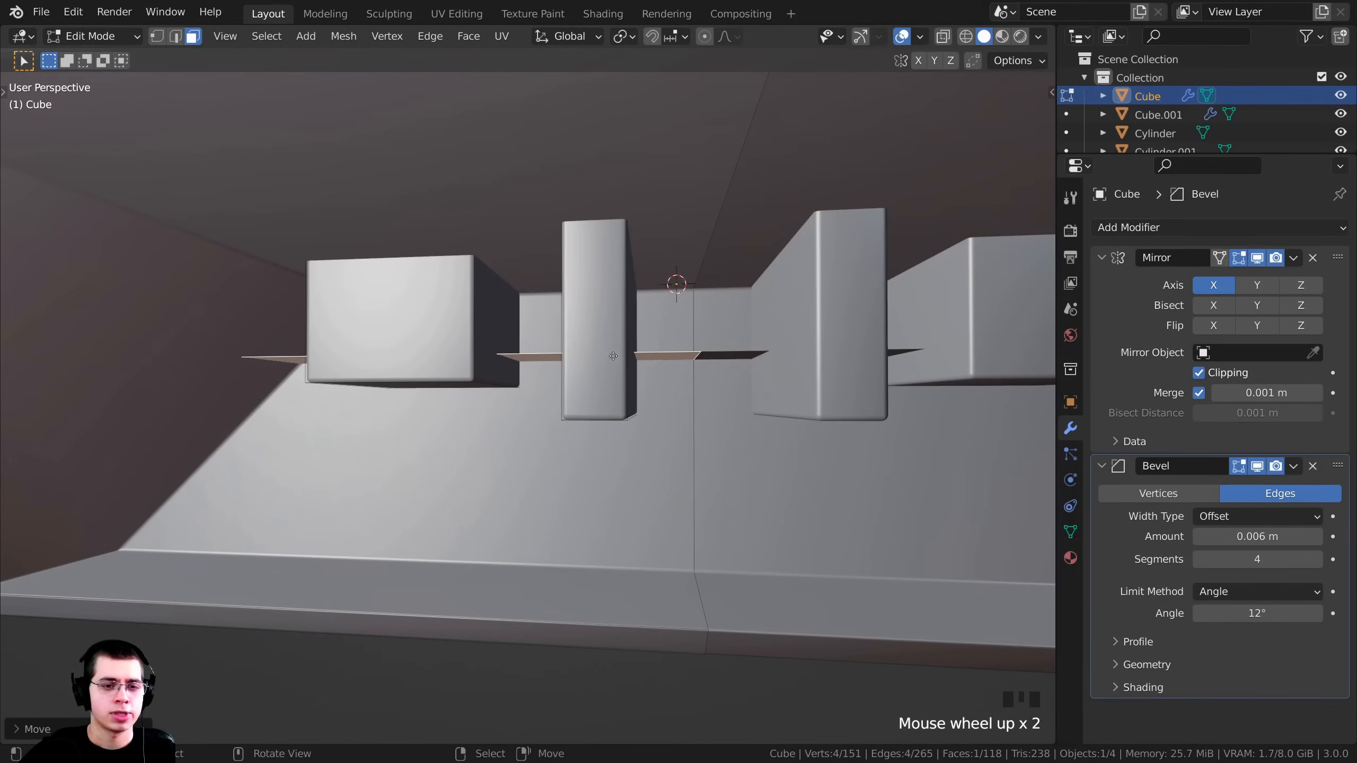
Extrude the strip about 0.04 m into a bar, select the whole bar and recalculate its normals.
{"action": "key", "text": "e"}
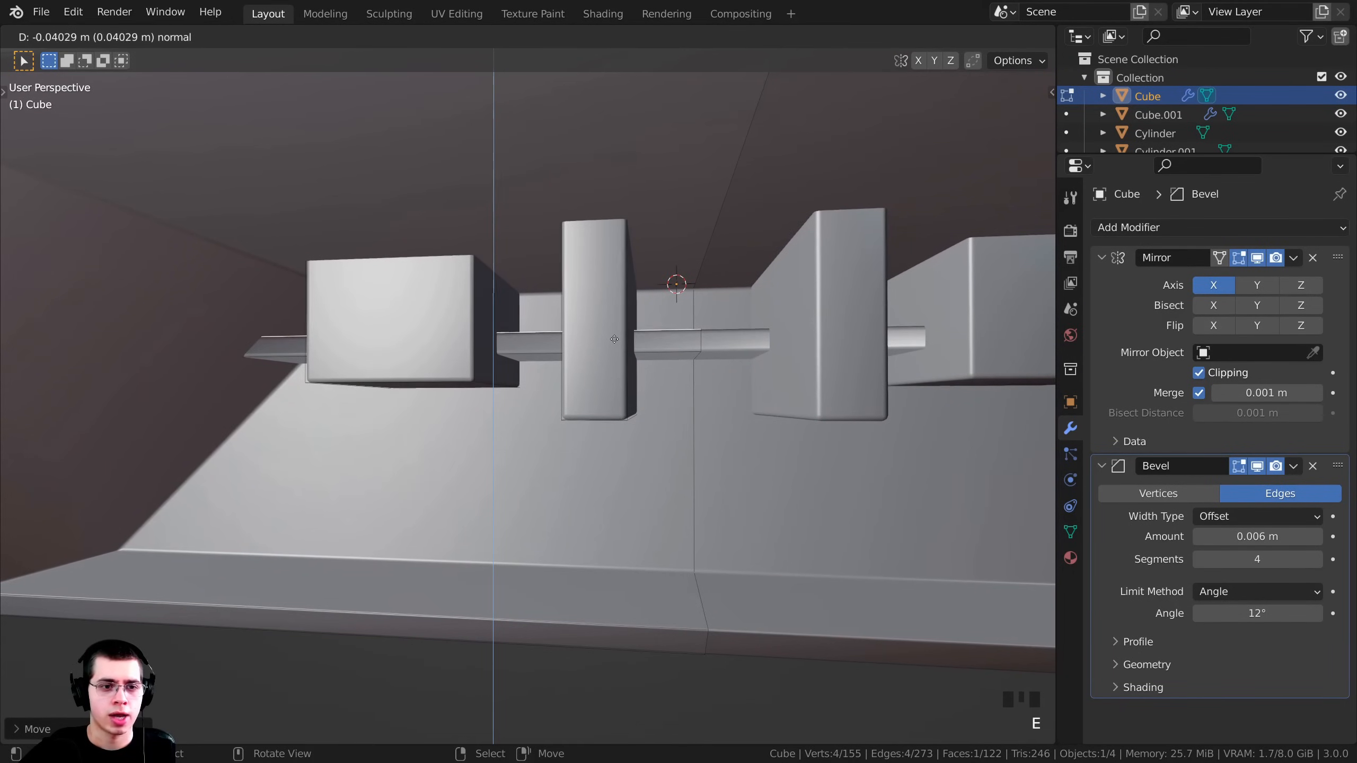
{"action": "left_click", "coordinate": [615, 338]}
{"action": "middle_click_drag", "start_coordinate": [615, 339], "coordinate": [539, 342]}
{"action": "scroll", "coordinate": [539, 351], "scroll_direction": "up", "scroll_amount": 2}
{"action": "left_click", "coordinate": [535, 339], "text": "alt"}
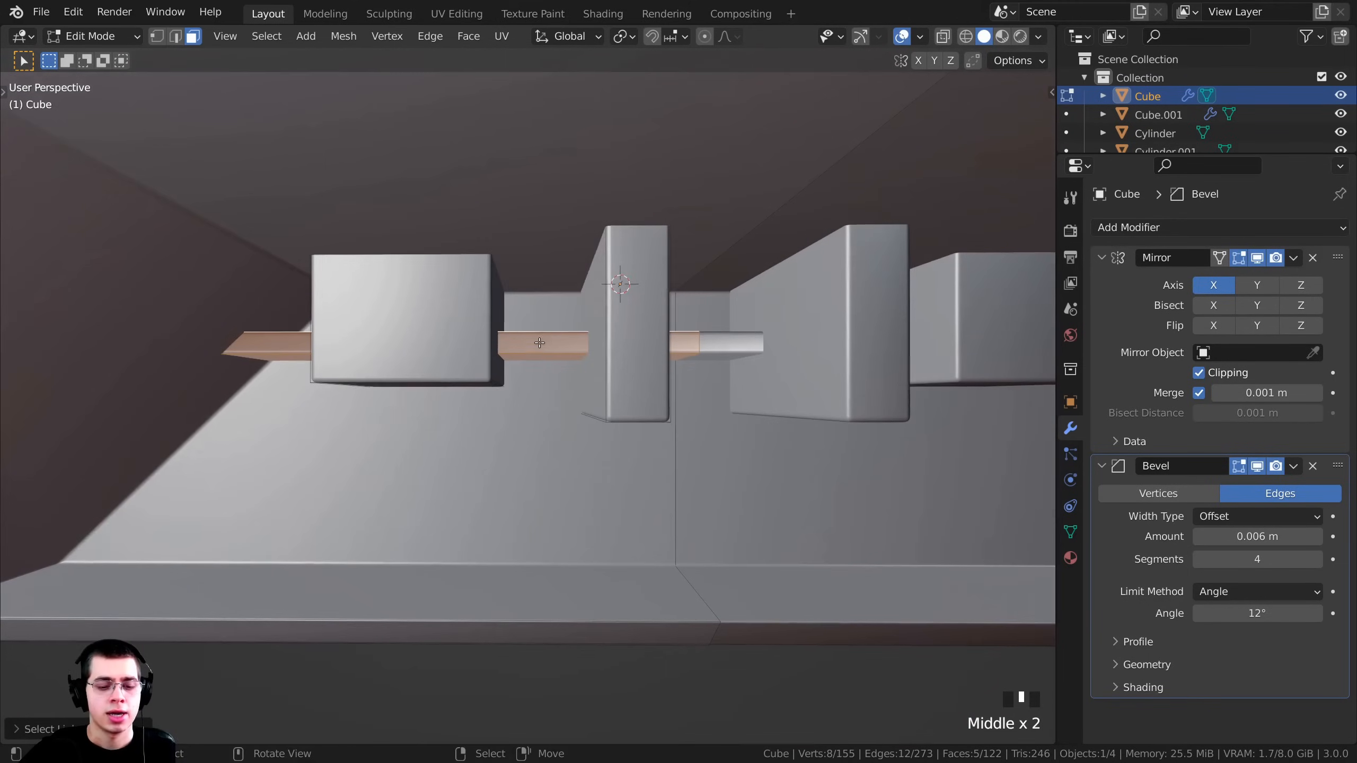
{"action": "key", "text": "shift+n"}
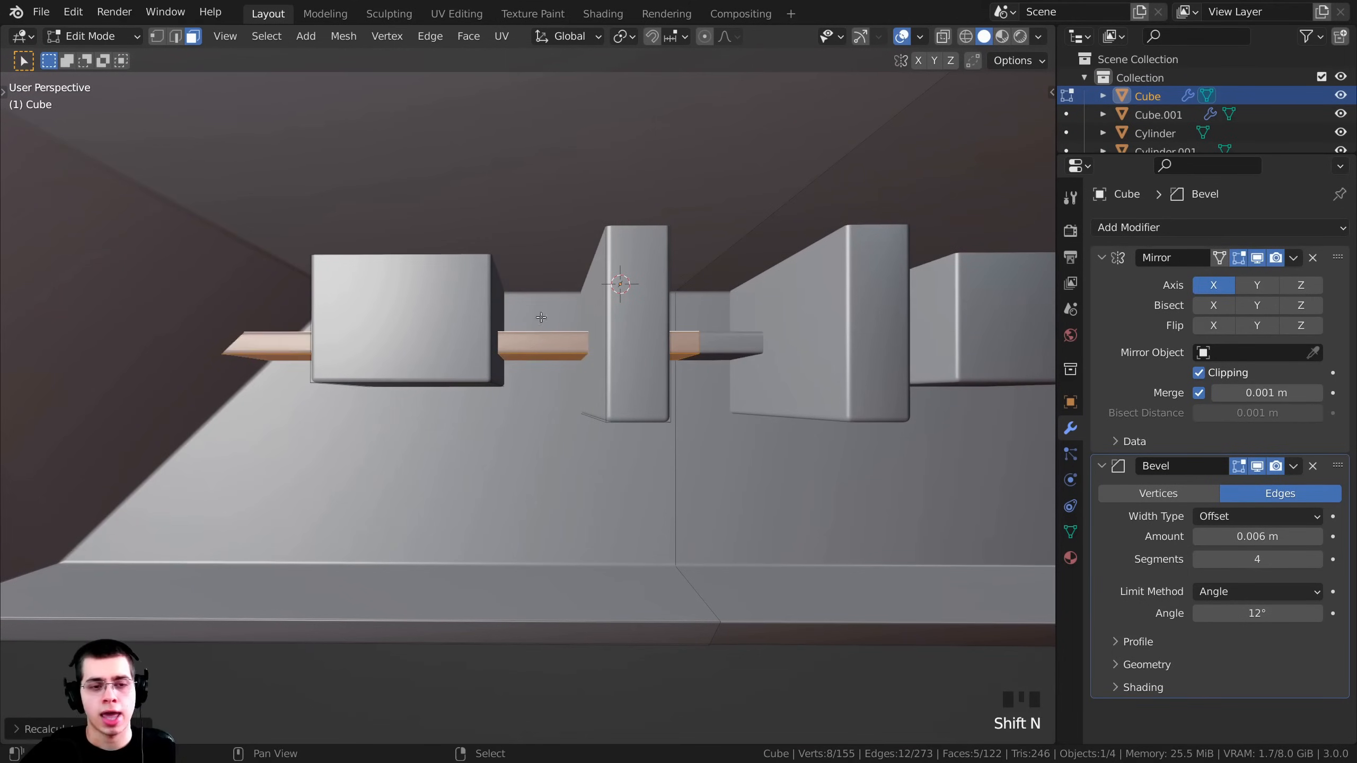
Nudge the whole bar into position so it runs through the row of blocks.
{"action": "middle_click_drag", "start_coordinate": [323, 463], "coordinate": [506, 341]}
{"action": "key", "text": "g"}
{"action": "left_click", "coordinate": [526, 309]}
{"action": "scroll", "coordinate": [526, 309], "scroll_direction": "down", "scroll_amount": 2}
{"action": "scroll", "coordinate": [592, 338], "scroll_direction": "up", "scroll_amount": 3}
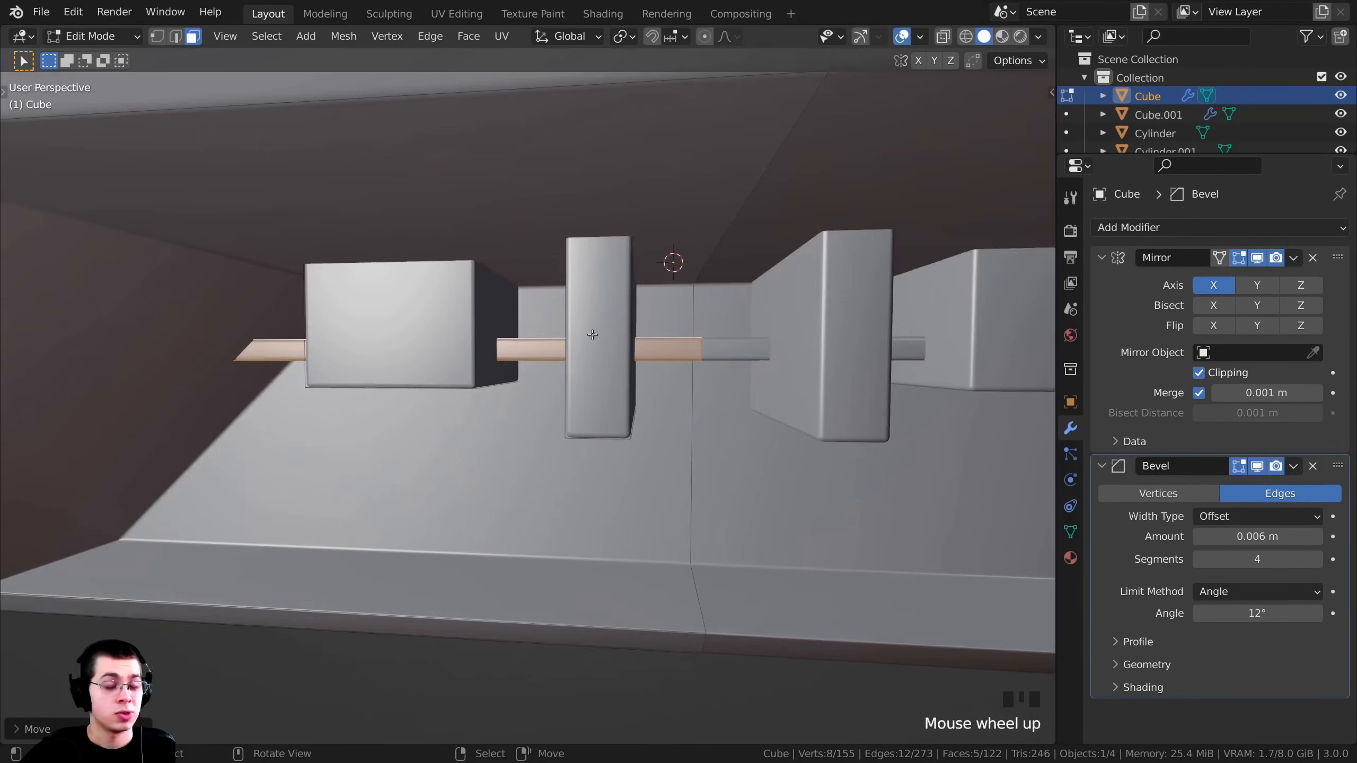
Duplicate the bar and raise the copy about 0.09 m along the global Z axis.
{"action": "scroll", "coordinate": [590, 475], "scroll_direction": "down", "scroll_amount": 2}
{"action": "scroll", "coordinate": [590, 475], "scroll_direction": "up", "scroll_amount": 1}
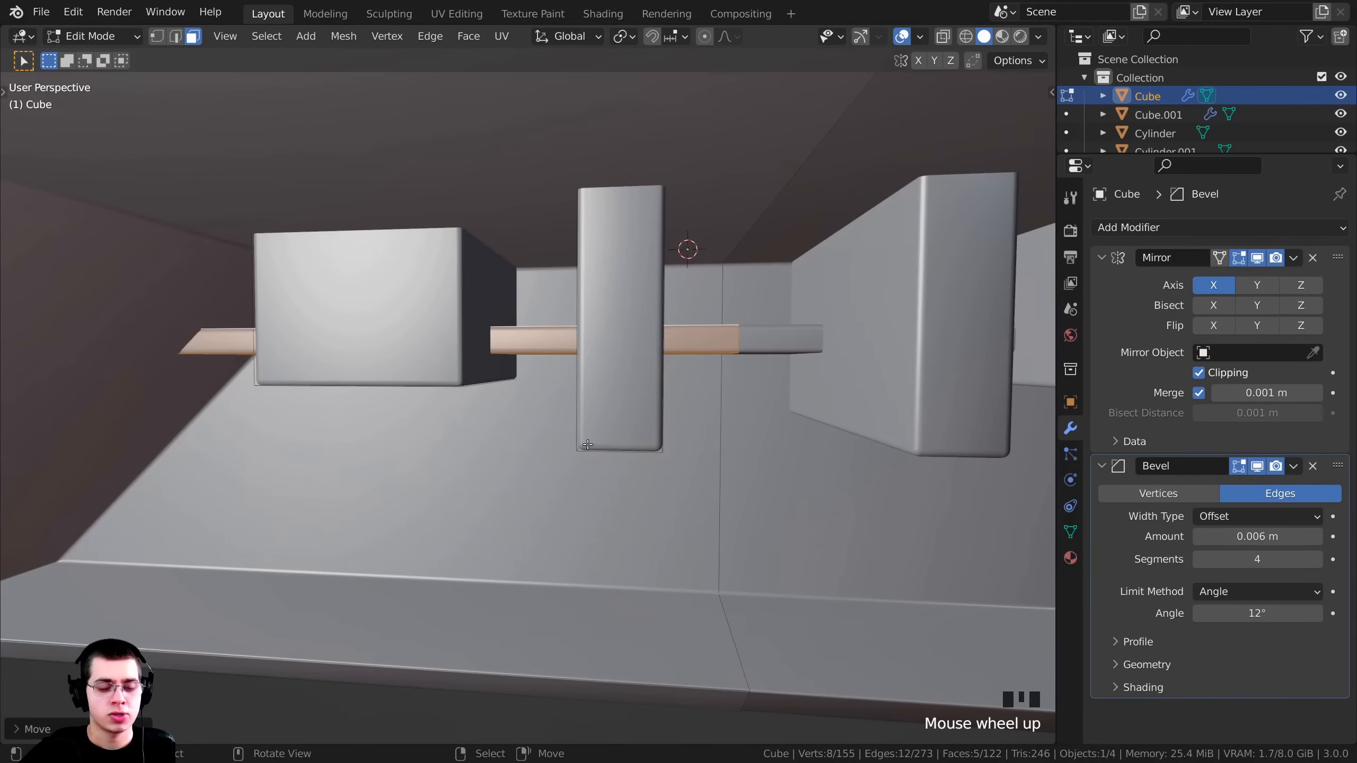
{"action": "key", "text": "shift+d"}
{"action": "key", "text": "z"}
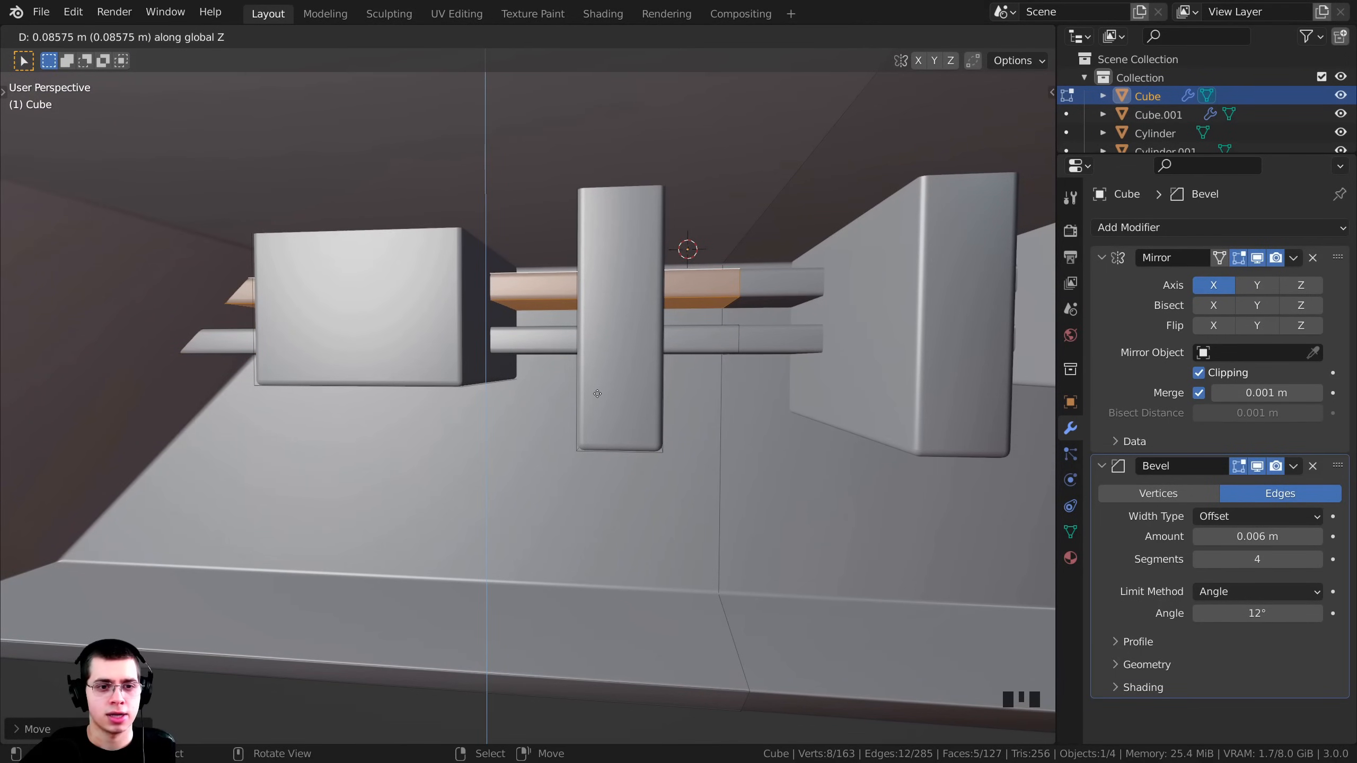
{"action": "left_click", "coordinate": [596, 390]}
{"action": "scroll", "coordinate": [595, 390], "scroll_direction": "down", "scroll_amount": 3}
{"action": "middle_click_drag", "start_coordinate": [596, 390], "coordinate": [538, 330]}
{"action": "scroll", "coordinate": [538, 329], "scroll_direction": "up", "scroll_amount": 2}
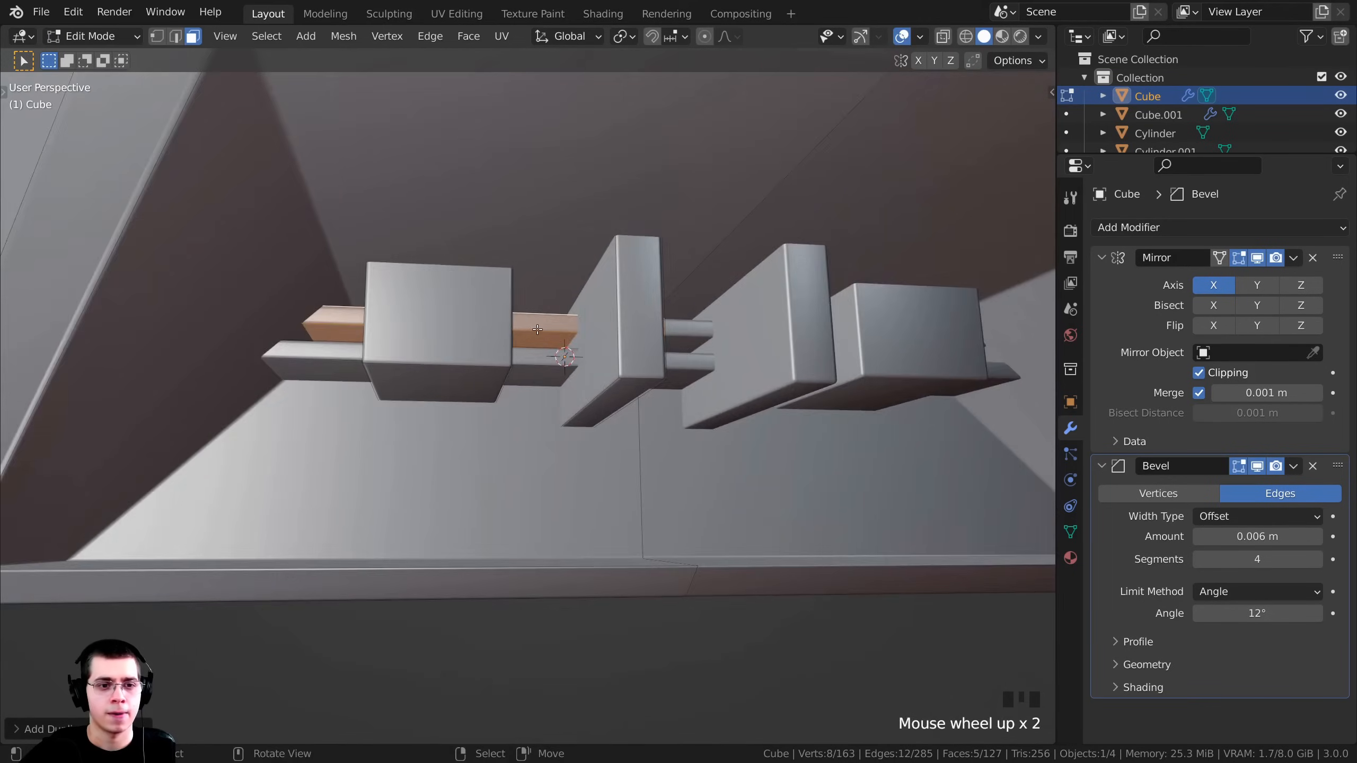
Delete the long rear face and the end face of both bars where they are hidden inside the hull.
{"action": "scroll", "coordinate": [538, 330], "scroll_direction": "up", "scroll_amount": 1}
{"action": "middle_click_drag", "start_coordinate": [470, 289], "coordinate": [481, 374]}
{"action": "scroll", "coordinate": [497, 450], "scroll_direction": "down", "scroll_amount": 3}
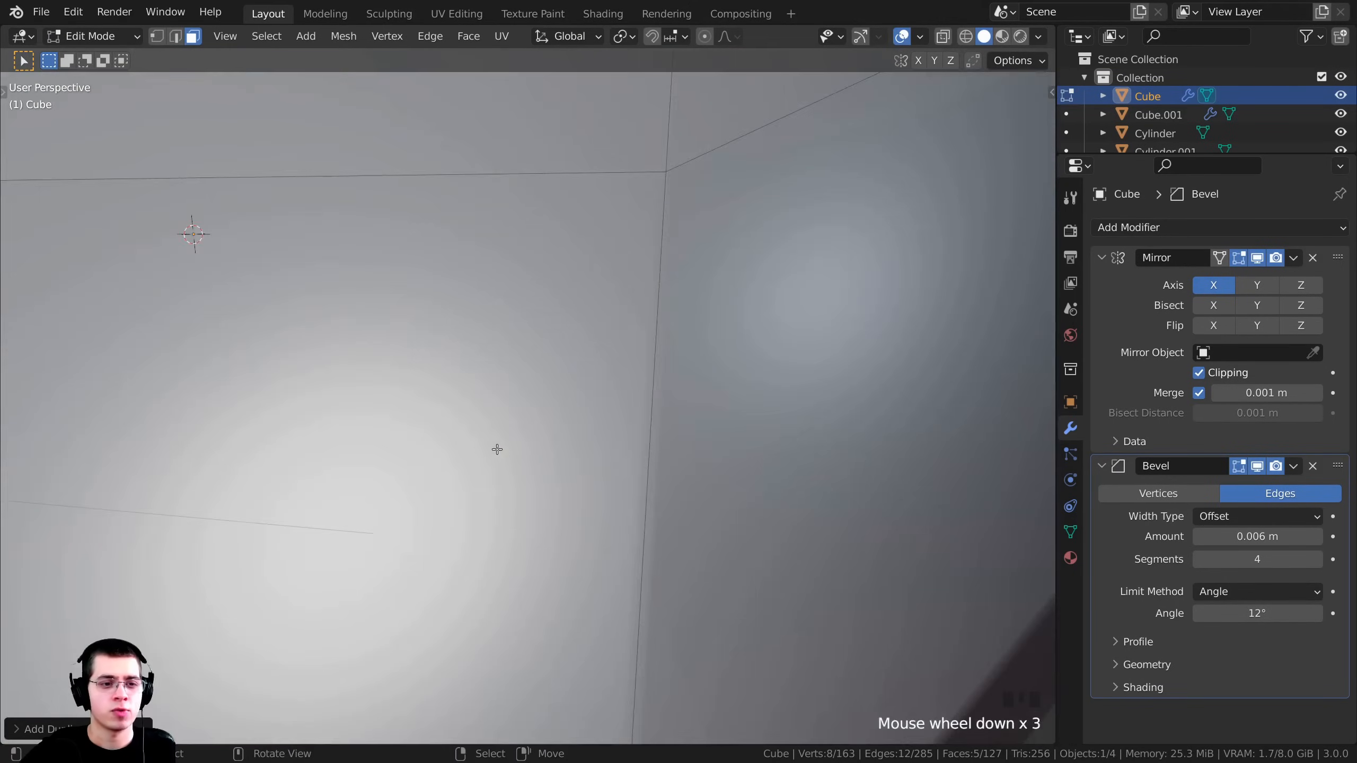
{"action": "middle_click_drag", "start_coordinate": [496, 449], "coordinate": [425, 417]}
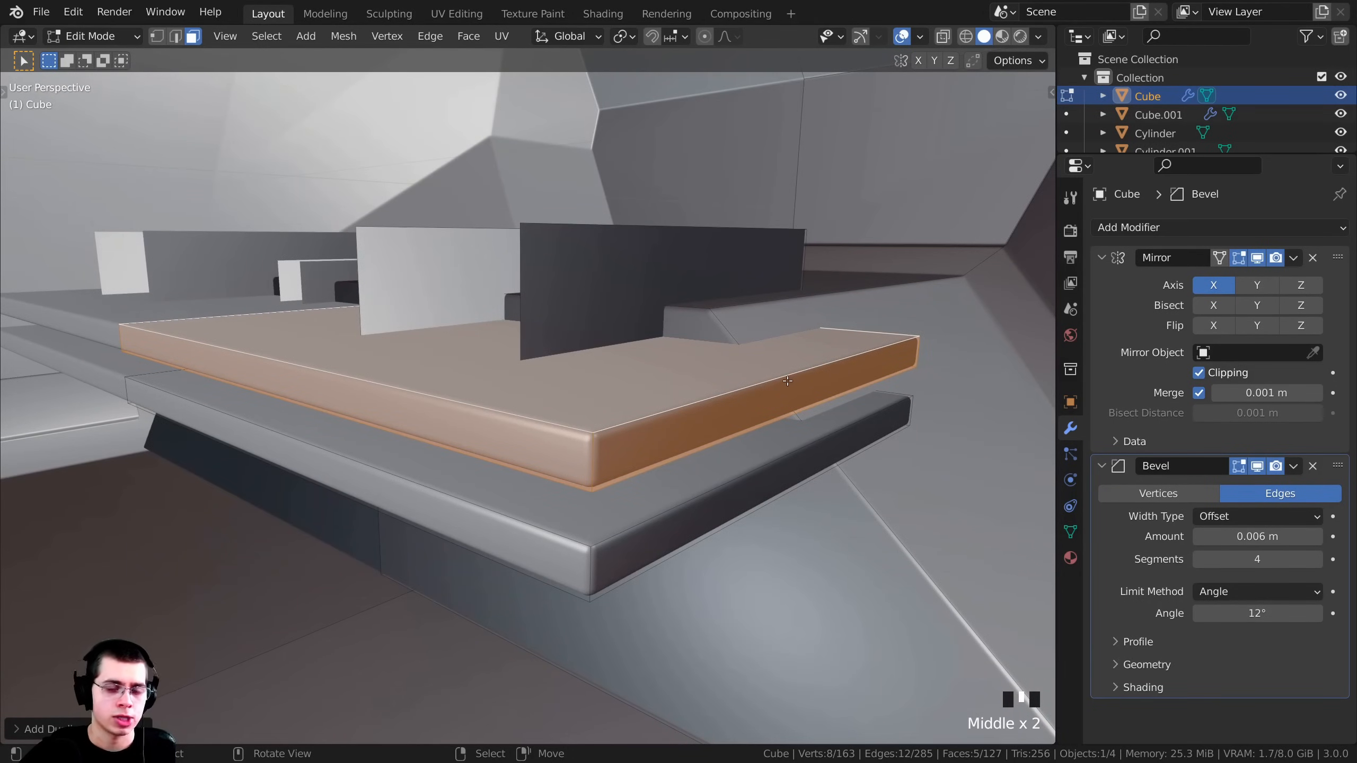
{"action": "right_click", "coordinate": [517, 437]}
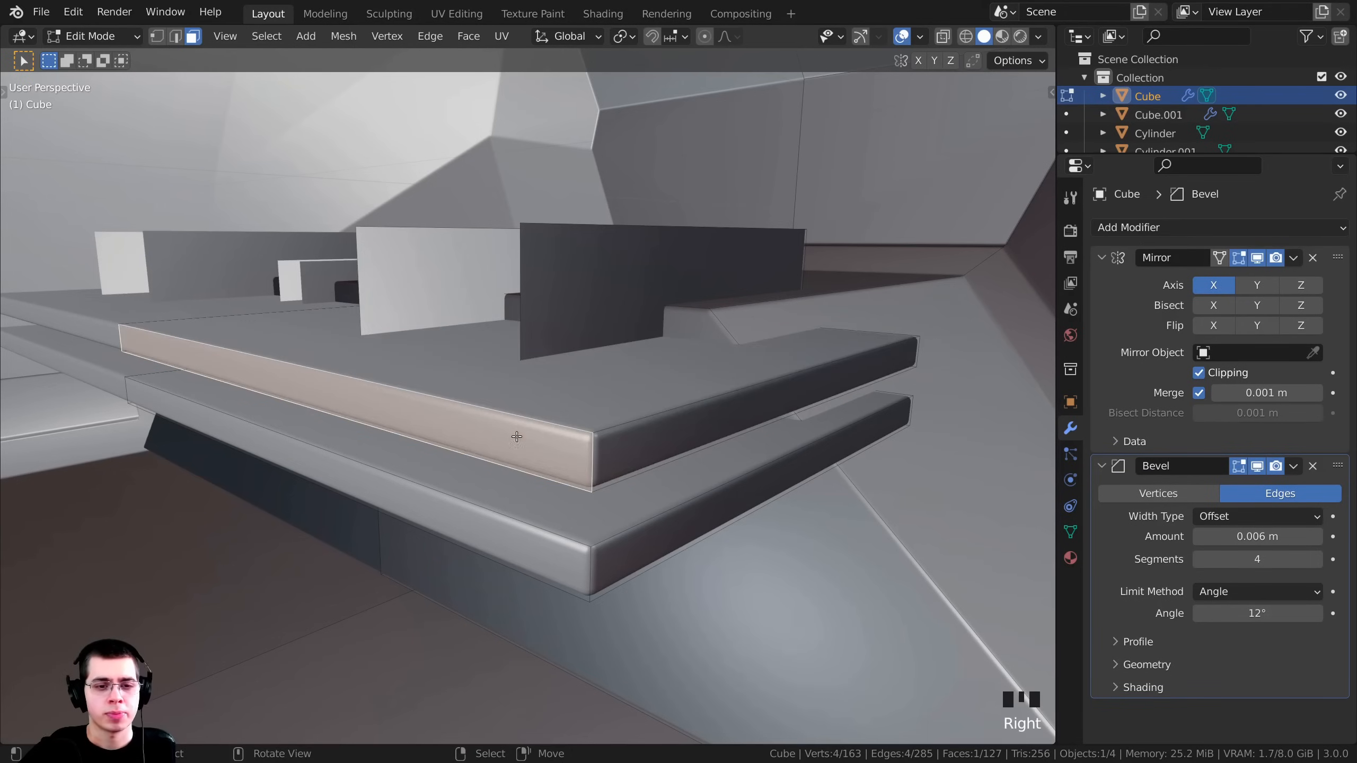
{"action": "right_click", "coordinate": [547, 553], "text": "shift"}
{"action": "right_click", "coordinate": [630, 458], "text": "shift"}
{"action": "right_click", "coordinate": [643, 551], "text": "shift"}
{"action": "scroll", "coordinate": [642, 551], "scroll_direction": "down", "scroll_amount": 2}
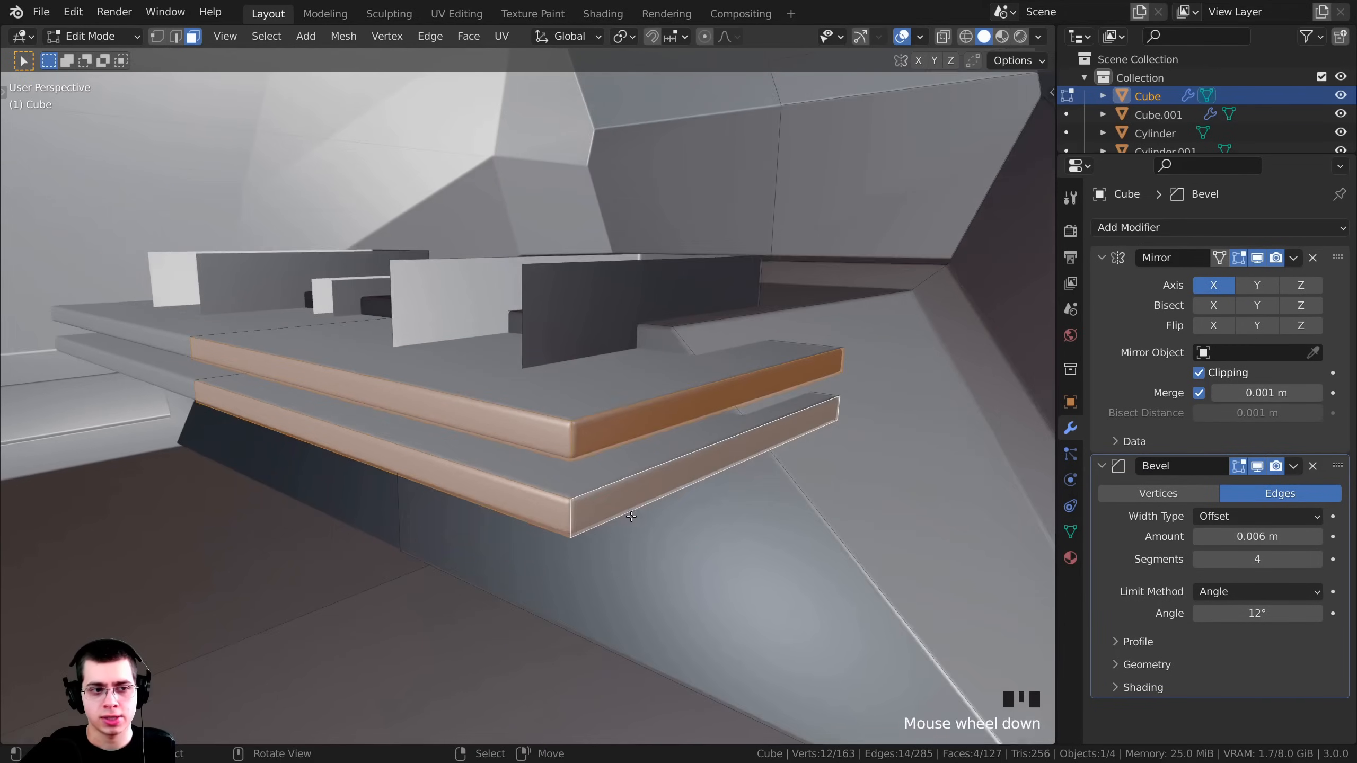
{"action": "middle_click_drag", "start_coordinate": [642, 551], "coordinate": [385, 400]}
{"action": "key", "text": "x"}
{"action": "left_click", "coordinate": [484, 410]}
Return to Object Mode, inspect the filled recess and save the file Robot Part 1.blend.
{"action": "key", "text": "Tab"}
{"action": "scroll", "coordinate": [530, 403], "scroll_direction": "down", "scroll_amount": 4}
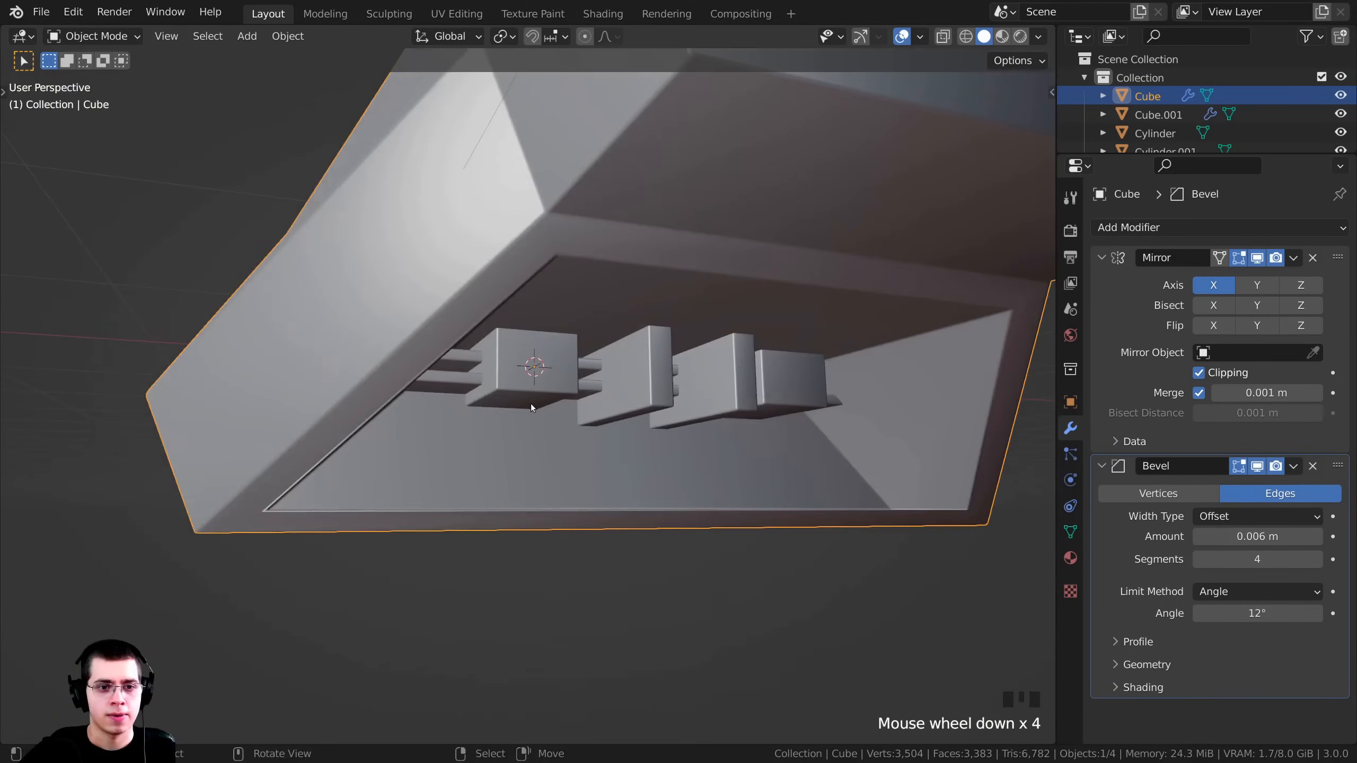
{"action": "middle_click_drag", "start_coordinate": [530, 403], "coordinate": [489, 409]}
{"action": "scroll", "coordinate": [547, 388], "scroll_direction": "up", "scroll_amount": 1}
{"action": "scroll", "coordinate": [488, 409], "scroll_direction": "up", "scroll_amount": 1}
{"action": "key", "text": "Tab"}
{"action": "middle_click_drag", "start_coordinate": [464, 213], "coordinate": [500, 209], "text": "shift"}
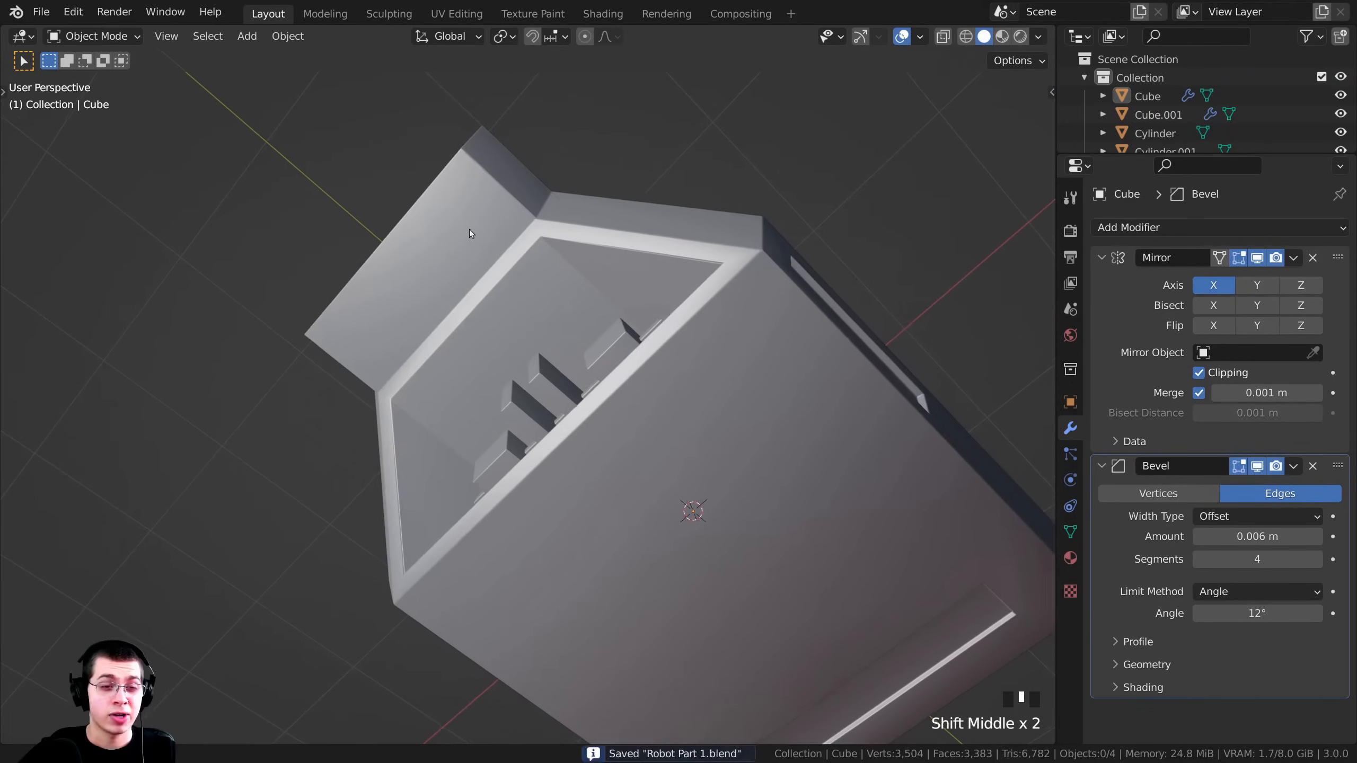
{"action": "middle_click_drag", "start_coordinate": [500, 209], "coordinate": [520, 281], "text": "shift"}
{"action": "scroll", "coordinate": [500, 189], "scroll_direction": "up", "scroll_amount": 1}
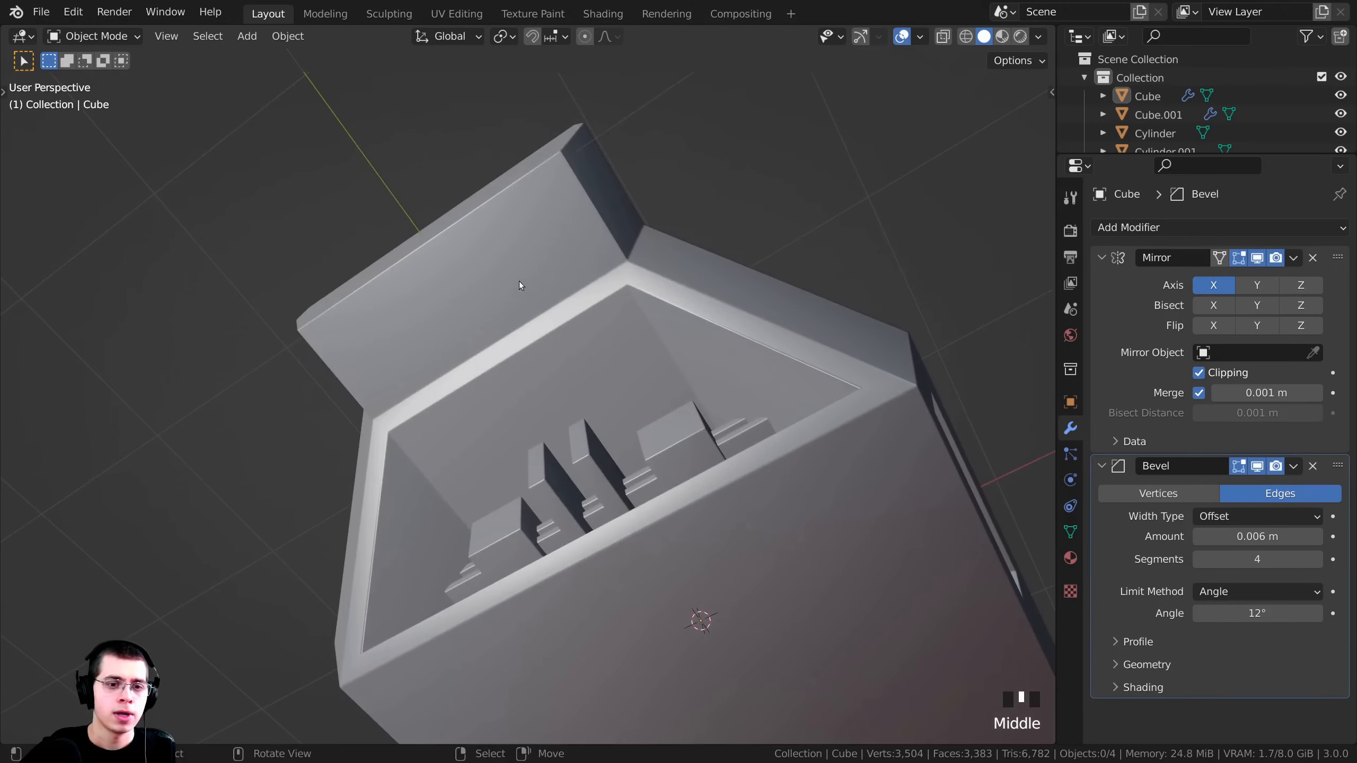
Duplicate one face of the outer block and place the copy on the overhanging panel's underside beside the recess.
{"action": "key", "text": "Tab"}
{"action": "middle_click_drag", "start_coordinate": [504, 361], "coordinate": [487, 500]}
{"action": "key", "text": "shift+d"}
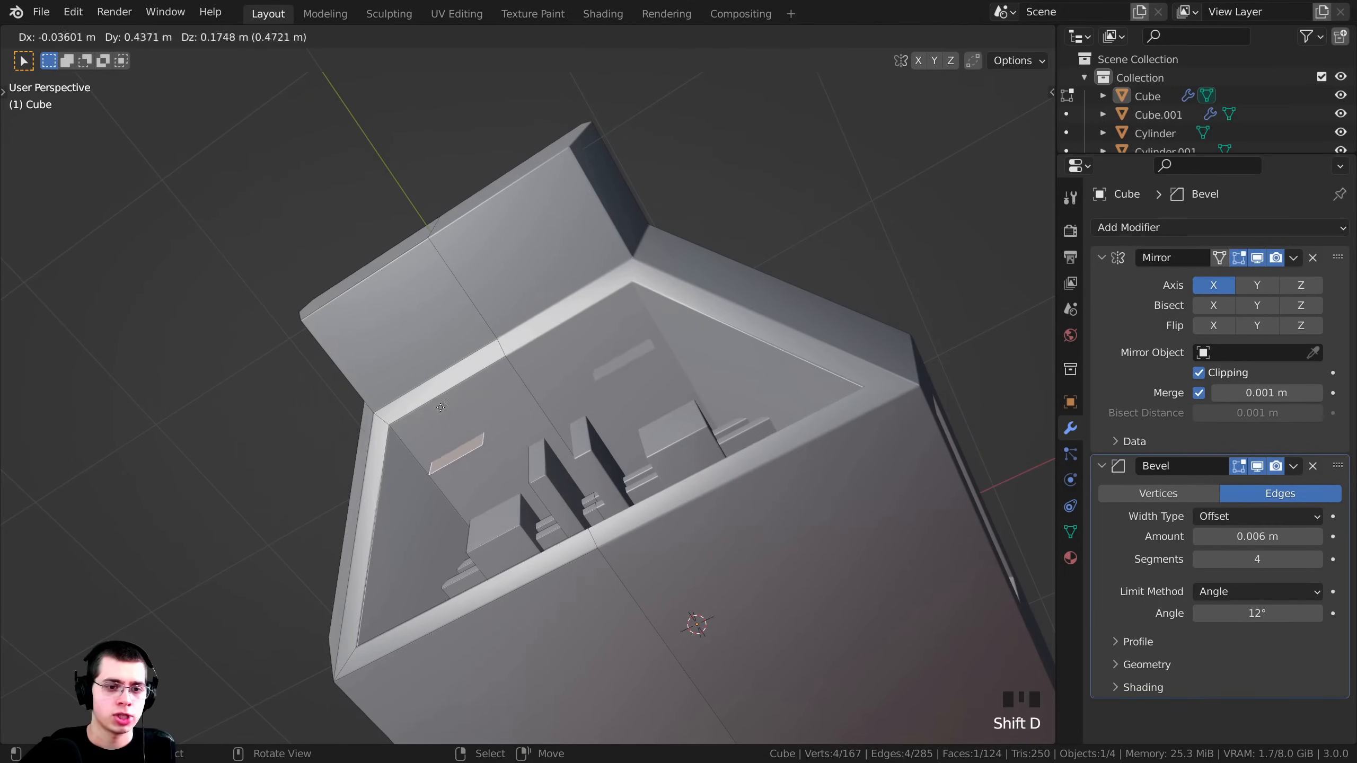
{"action": "left_click", "coordinate": [396, 314]}
{"action": "middle_click_drag", "start_coordinate": [395, 317], "coordinate": [661, 418]}
{"action": "key", "text": "g"}
{"action": "left_click", "coordinate": [347, 475]}
Scale the duplicated face down to a small rectangle and shift it along the global Z axis near the overhang.
{"action": "scroll", "coordinate": [555, 362], "scroll_direction": "up", "scroll_amount": 2}
{"action": "key", "text": "s"}
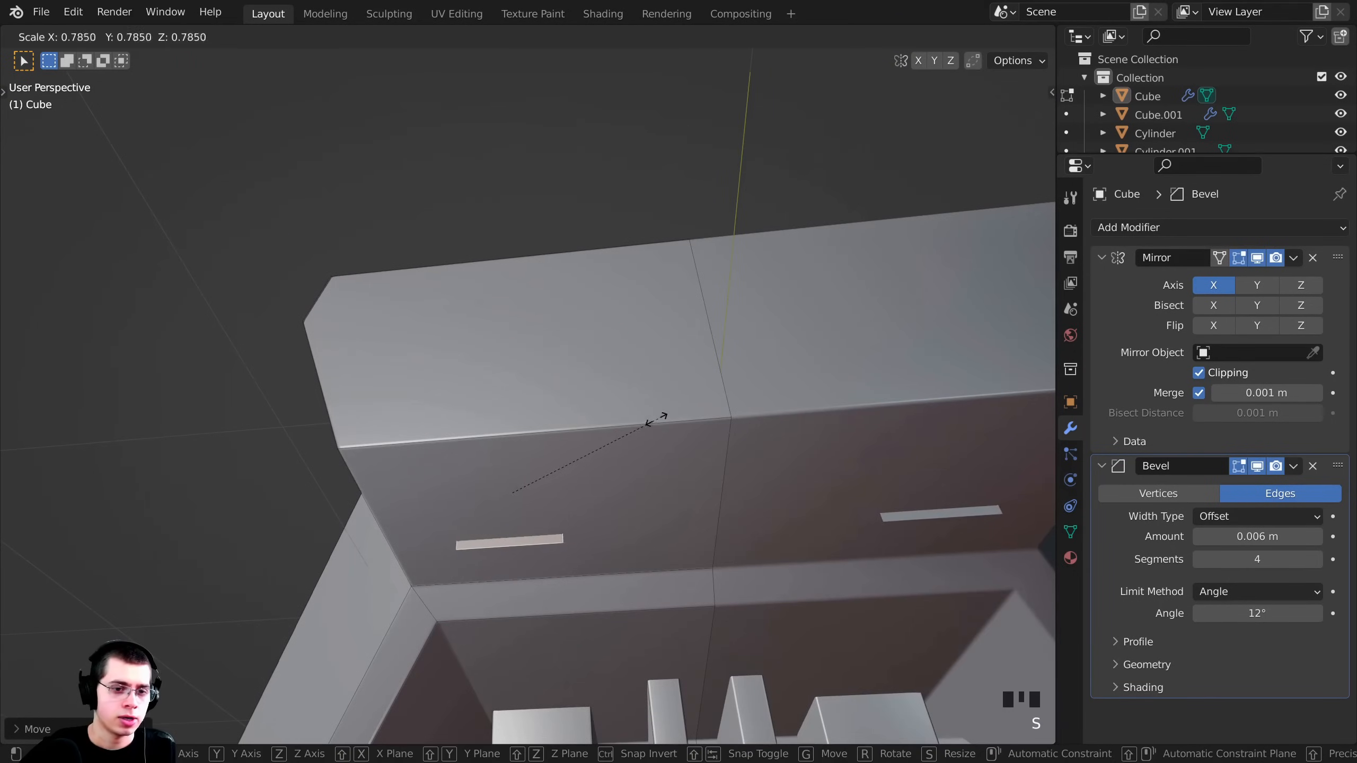
{"action": "left_click", "coordinate": [558, 457]}
{"action": "mouse_move", "coordinate": [558, 457]}
{"action": "middle_mouse_down"}
{"action": "mouse_move", "coordinate": [516, 509]}
{"action": "mouse_move", "coordinate": [535, 455]}
{"action": "middle_mouse_up"}
{"action": "key", "text": "g"}
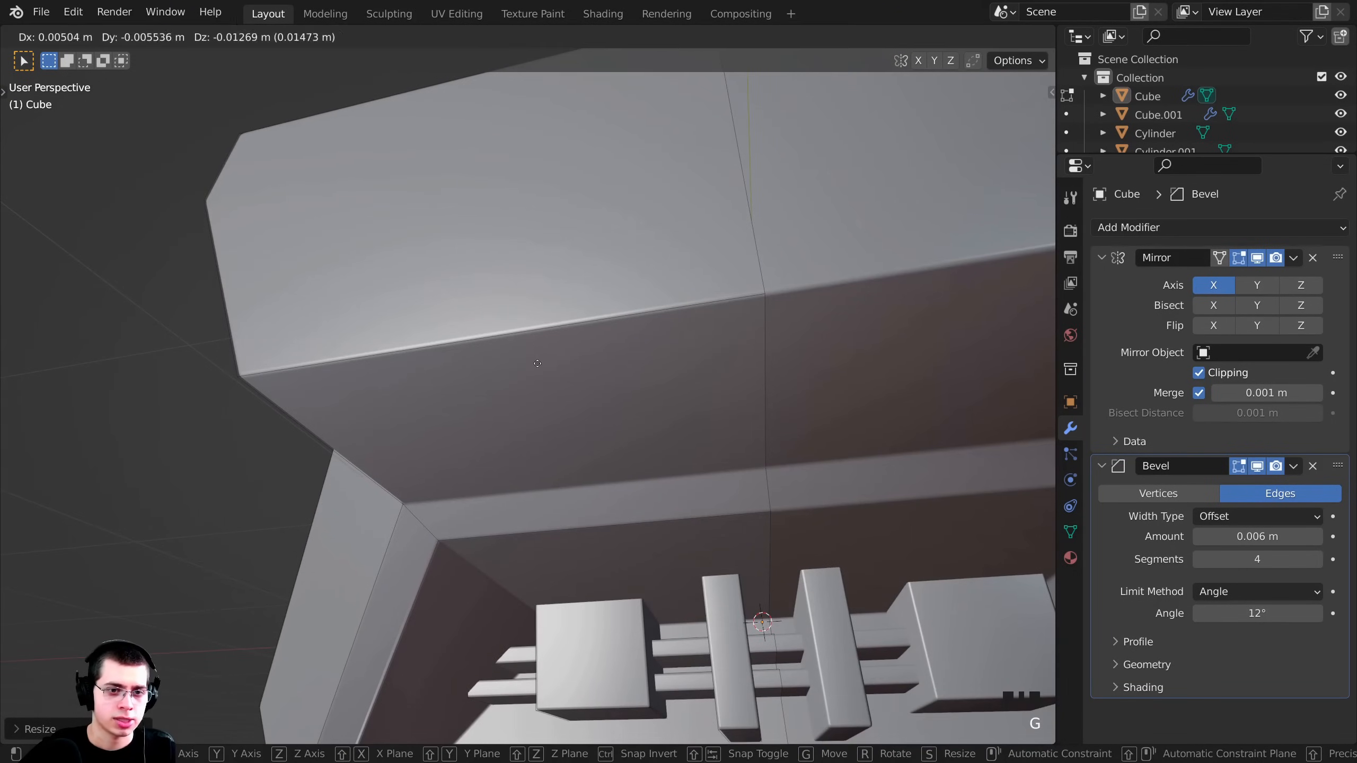
{"action": "key", "text": "z"}
{"action": "left_click", "coordinate": [538, 408]}
{"action": "scroll", "coordinate": [538, 408], "scroll_direction": "down", "scroll_amount": 2}
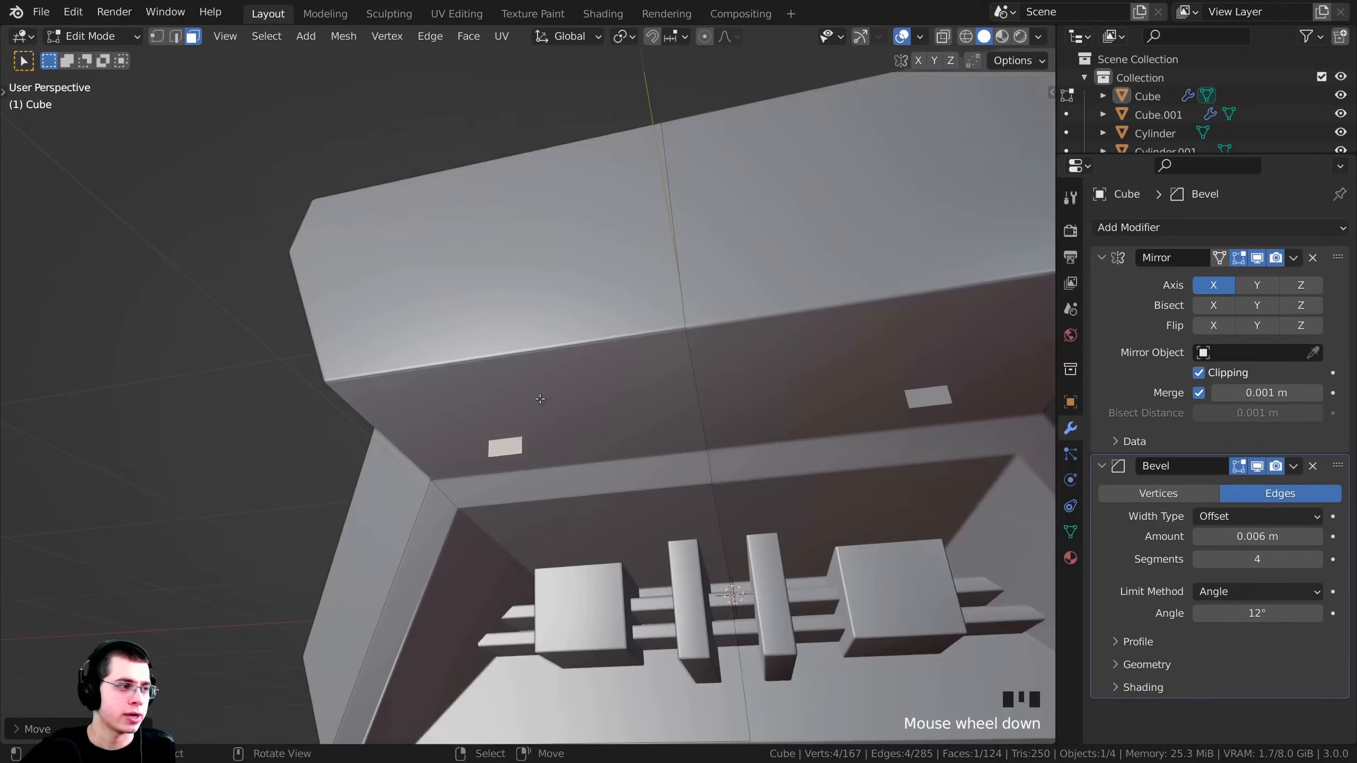
Move the small rectangular face across the overhanging panel's underside and shift it along the global Y axis.
{"action": "middle_click_drag", "start_coordinate": [538, 407], "coordinate": [735, 429], "text": "shift"}
{"action": "key", "text": "g"}
{"action": "left_click", "coordinate": [599, 391]}
{"action": "key", "text": "g"}
{"action": "key", "text": "y"}
{"action": "left_click", "coordinate": [843, 435]}
Scale the small face down to a thin strip and reposition it close to the overhang's underside.
{"action": "key", "text": "s"}
{"action": "left_click", "coordinate": [732, 428]}
{"action": "key", "text": "g"}
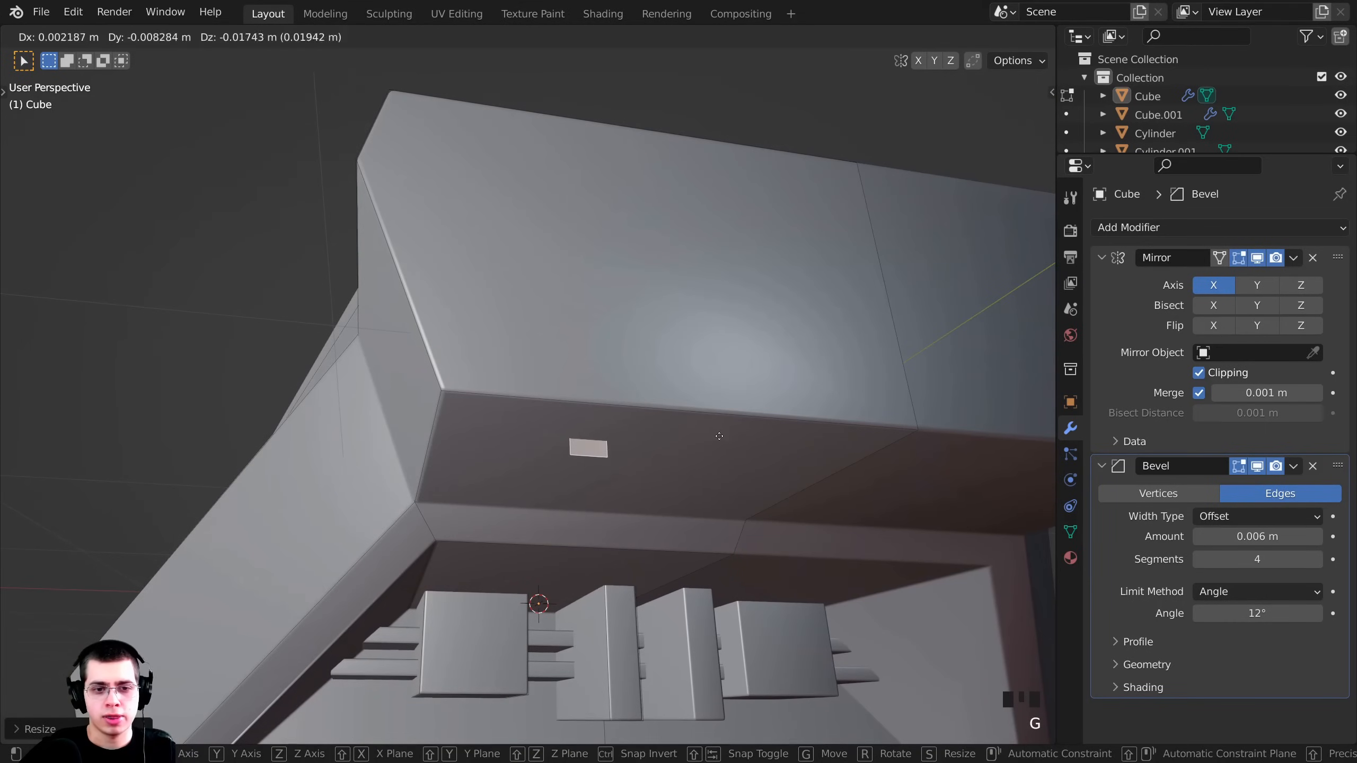
{"action": "left_click", "coordinate": [719, 435]}
{"action": "key", "text": "s"}
{"action": "left_click", "coordinate": [693, 436]}
{"action": "key", "text": "g"}
{"action": "left_click", "coordinate": [694, 426]}
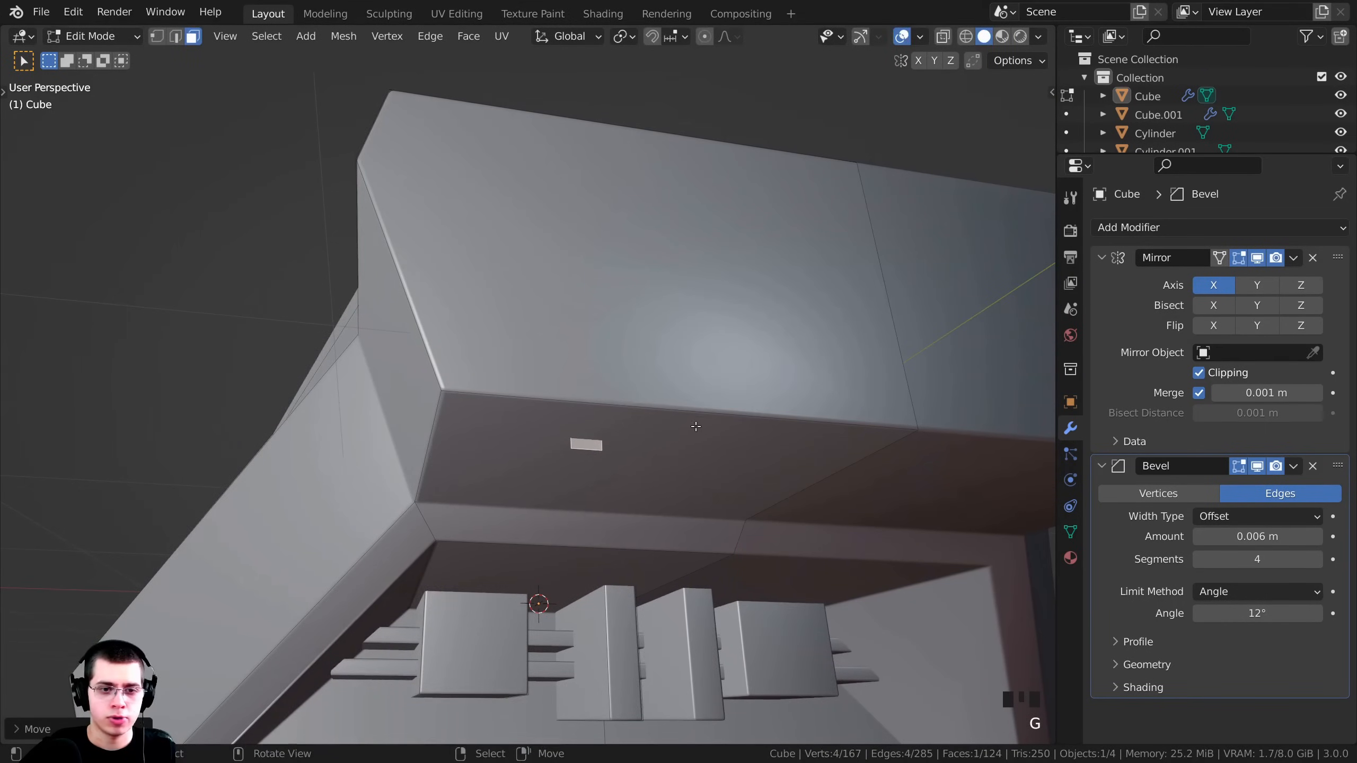
Extrude the thin face about 0.622 m along its normal into a long bar under the overhang.
{"action": "scroll", "coordinate": [694, 426], "scroll_direction": "up", "scroll_amount": 1}
{"action": "middle_click_drag", "start_coordinate": [694, 425], "coordinate": [718, 361]}
{"action": "key", "text": "e"}
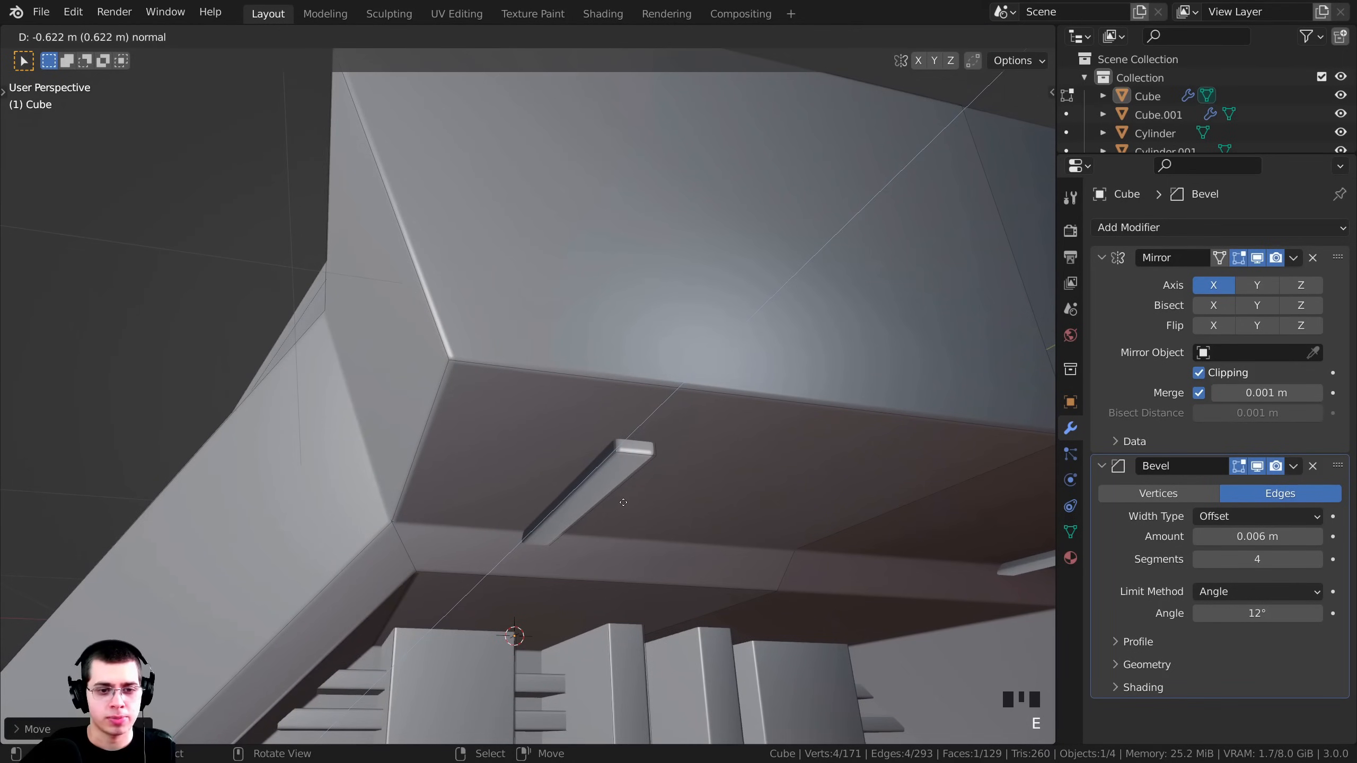
{"action": "left_click", "coordinate": [621, 503]}
Delete the bar's end face and long upper face where they are hidden inside the hull.
{"action": "middle_click_drag", "start_coordinate": [622, 504], "coordinate": [676, 472], "text": "shift"}
{"action": "scroll", "coordinate": [415, 442], "scroll_direction": "up", "scroll_amount": 2}
{"action": "key", "text": "x"}
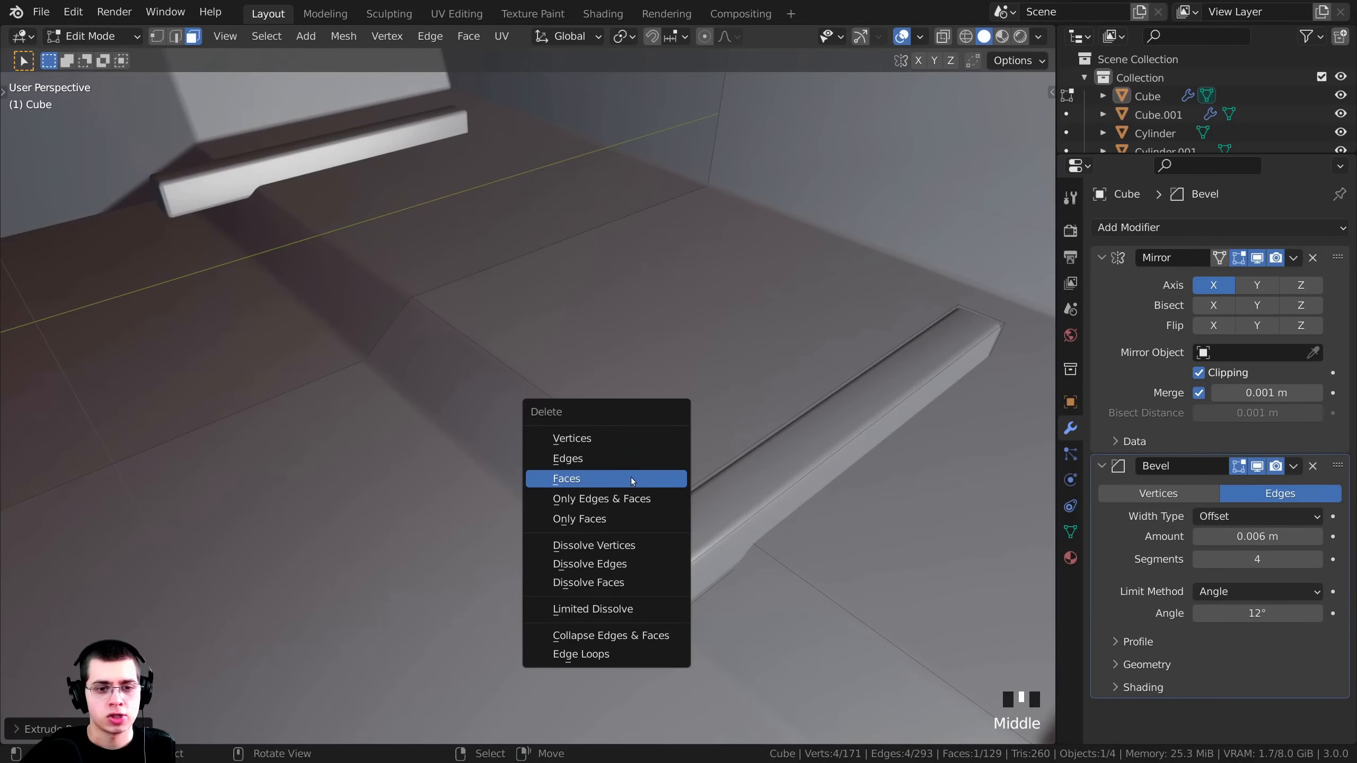
{"action": "left_click", "coordinate": [611, 485]}
{"action": "right_click", "coordinate": [653, 542]}
{"action": "key", "text": "x"}
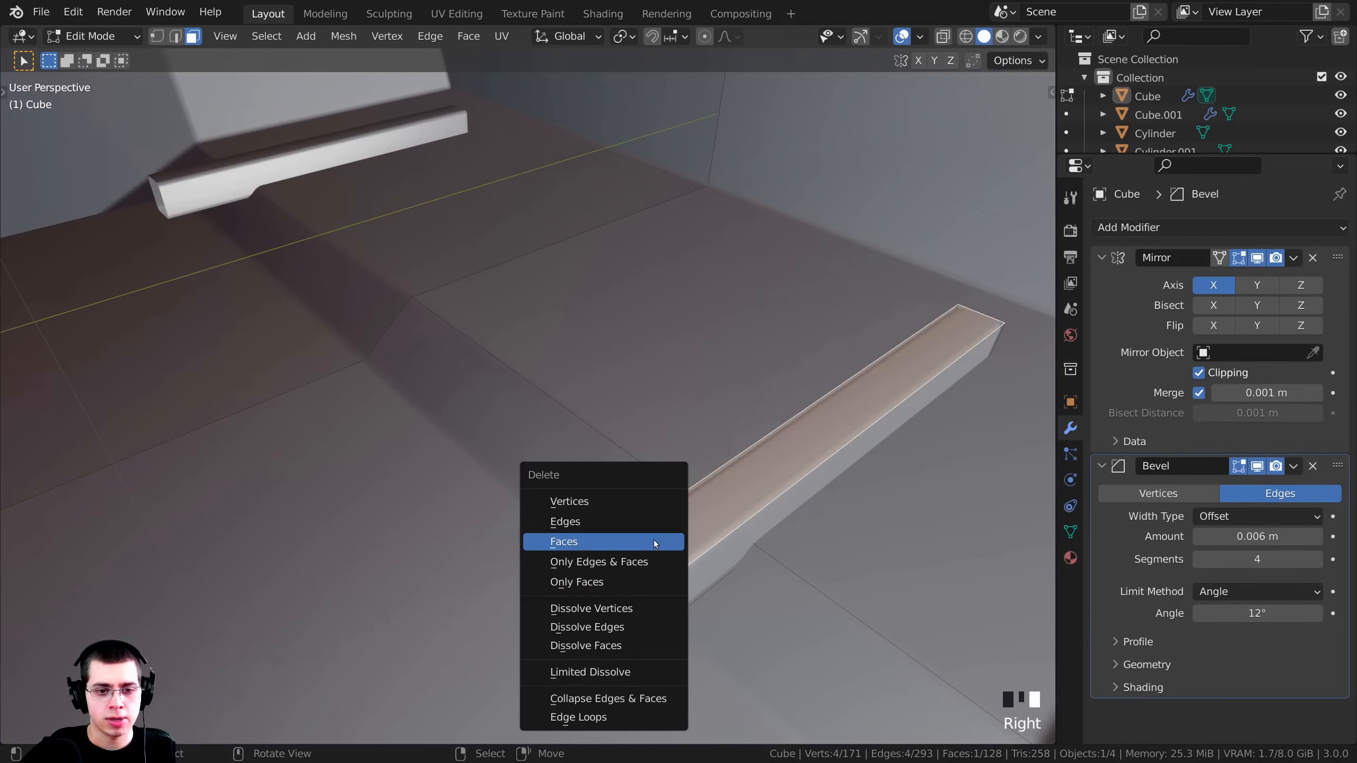
{"action": "left_click", "coordinate": [654, 542]}
Select the whole linked bar under the overhang and recalculate its normals.
{"action": "middle_click_drag", "start_coordinate": [653, 543], "coordinate": [426, 322]}
{"action": "scroll", "coordinate": [485, 419], "scroll_direction": "down", "scroll_amount": 2}
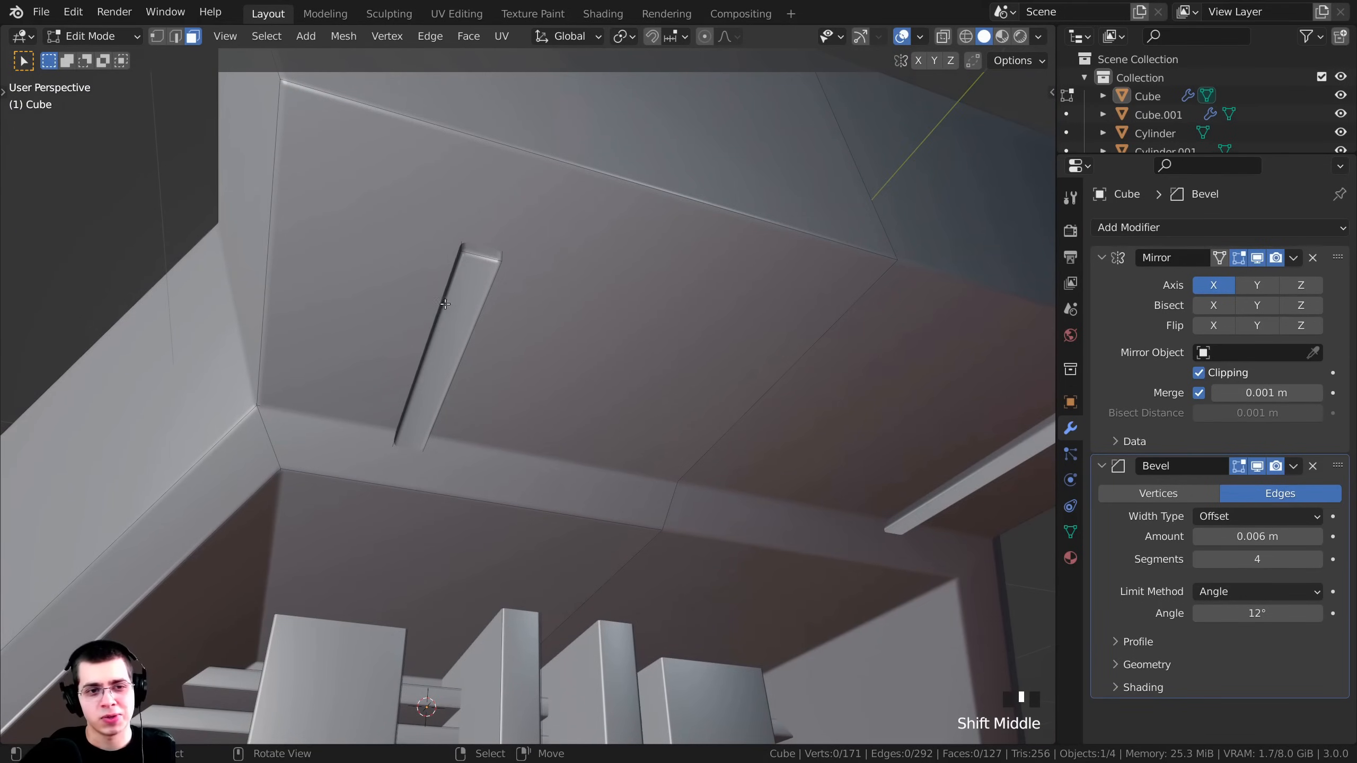
{"action": "key", "text": "l"}
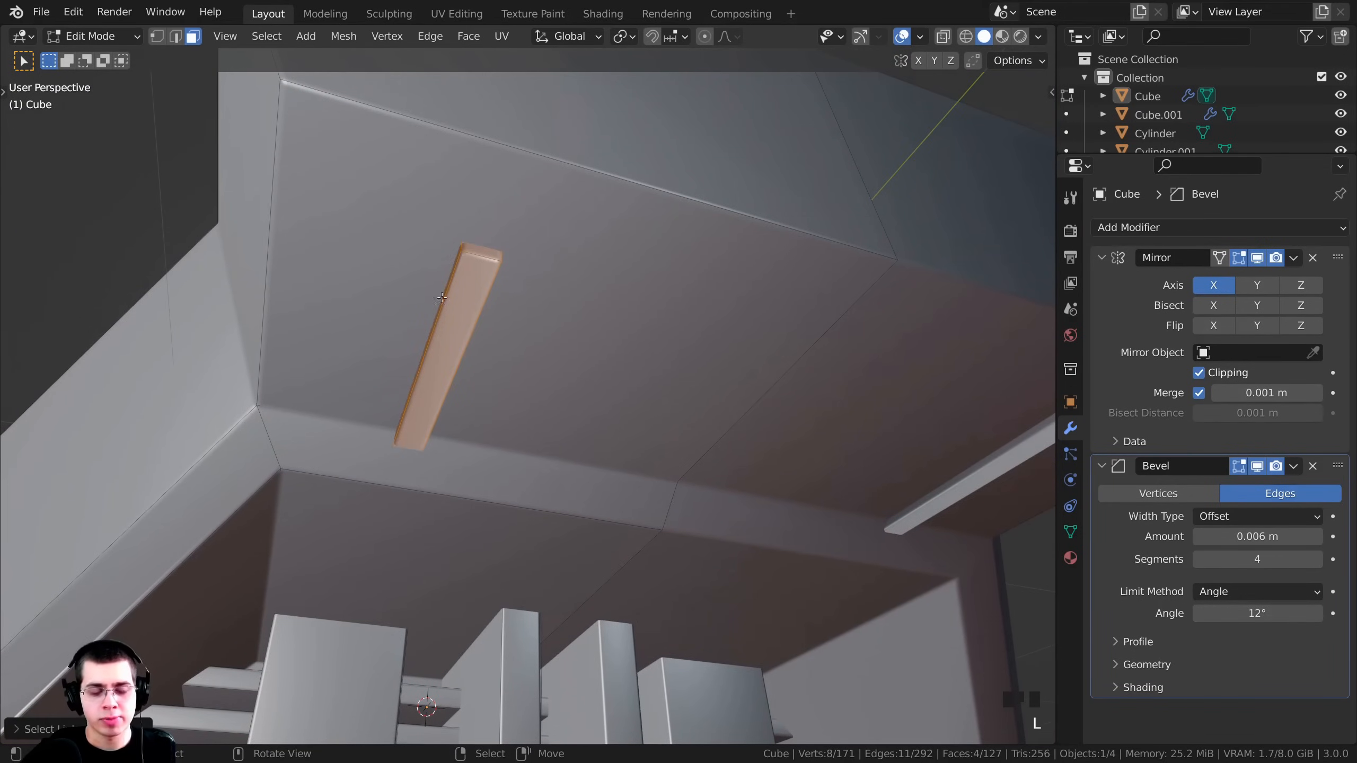
{"action": "middle_click_drag", "start_coordinate": [483, 310], "coordinate": [464, 268]}
{"action": "key", "text": "shift+n"}
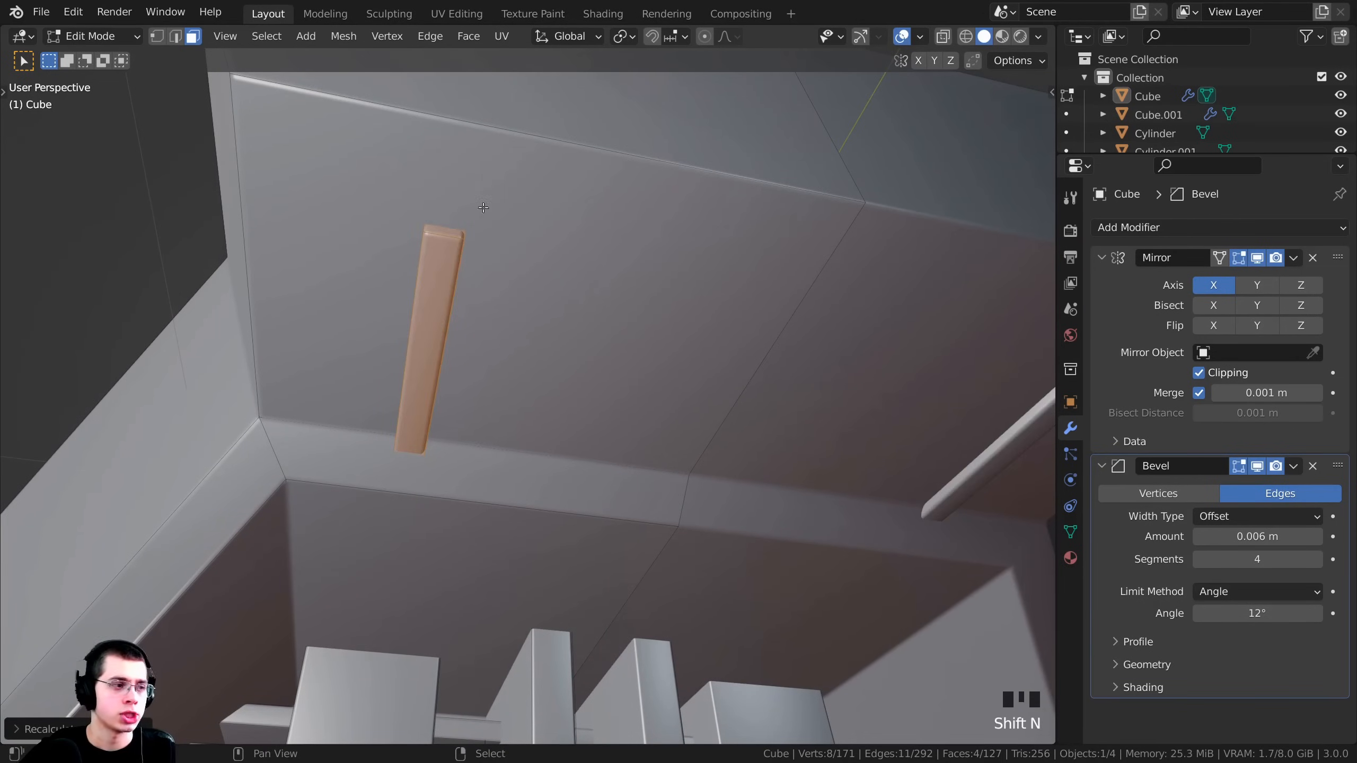
Widen the bar to about 1.48 times along the global X axis and nudge it slightly along global Z.
{"action": "scroll", "coordinate": [596, 352], "scroll_direction": "down", "scroll_amount": 1}
{"action": "middle_click_drag", "start_coordinate": [596, 352], "coordinate": [483, 386]}
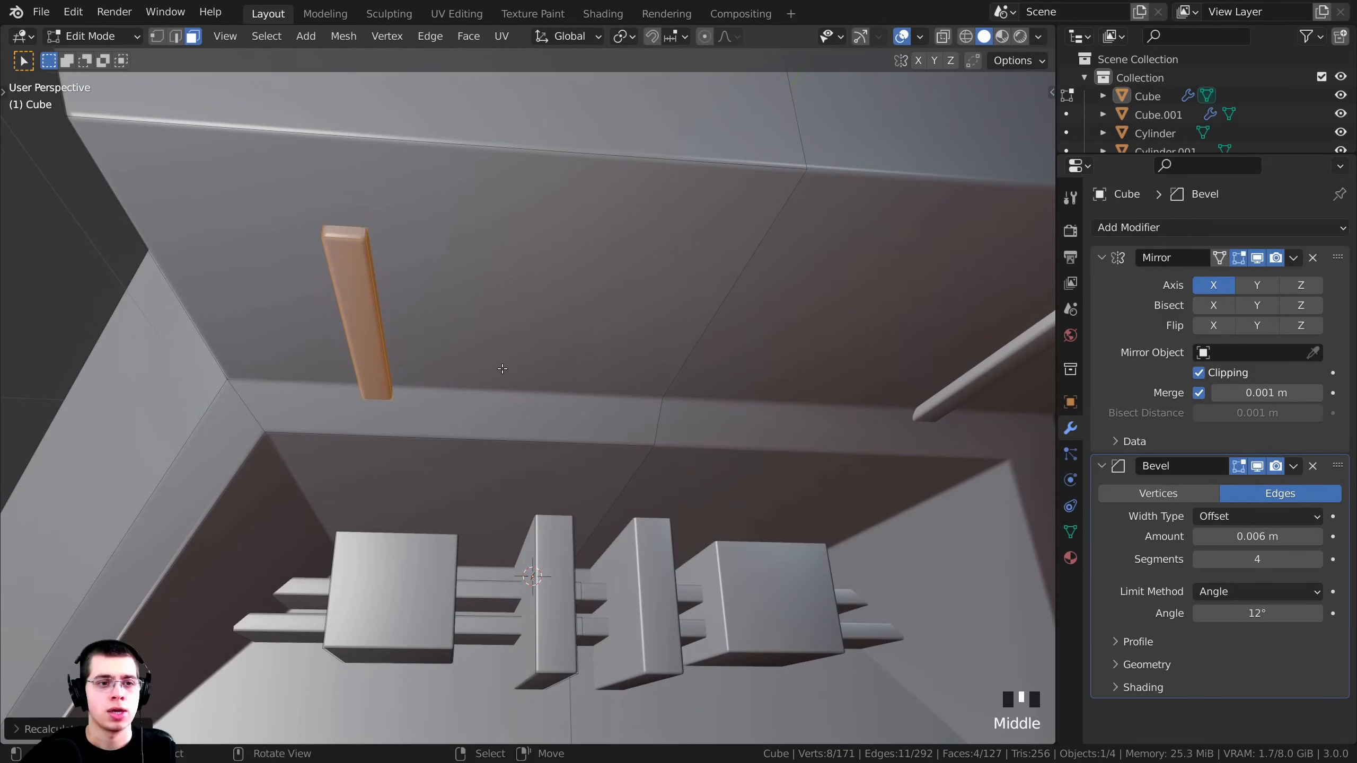
{"action": "key", "text": "s"}
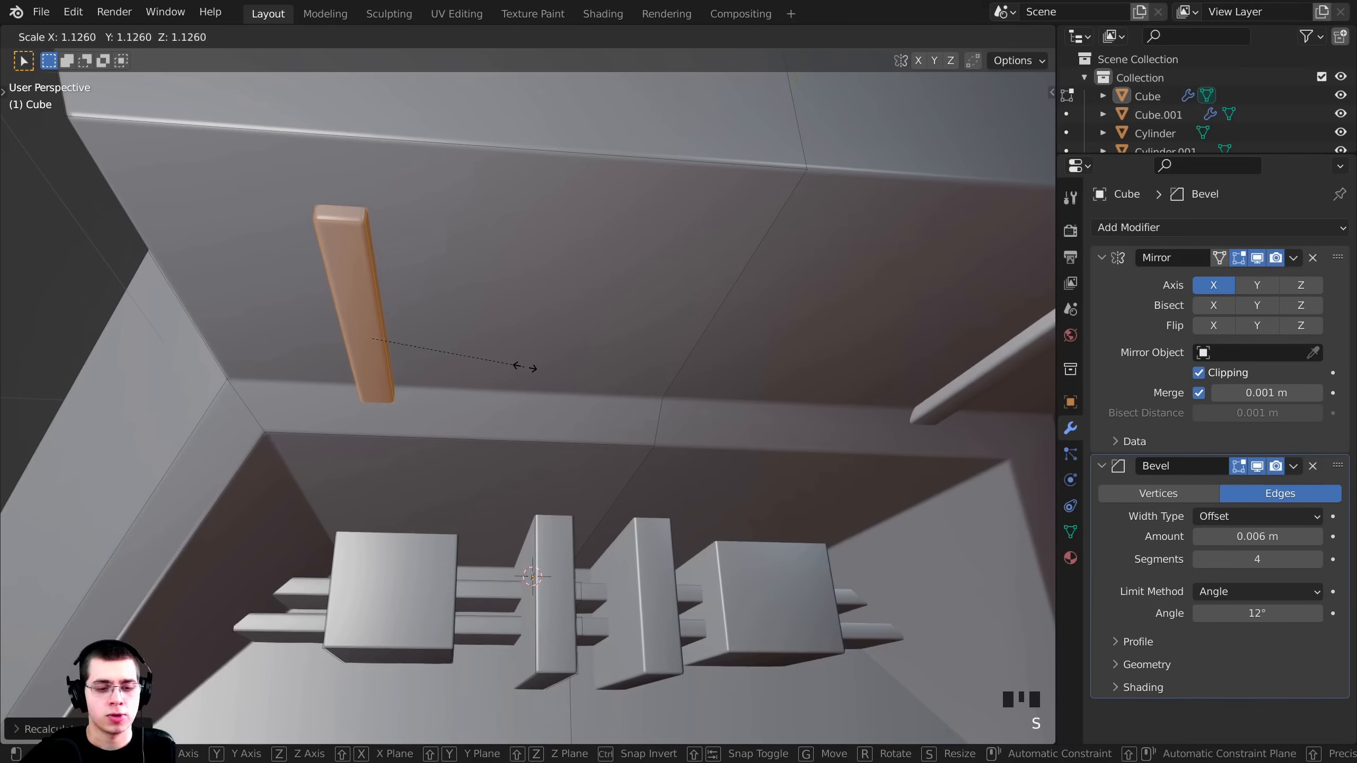
{"action": "key", "text": "y"}
{"action": "key", "text": "x"}
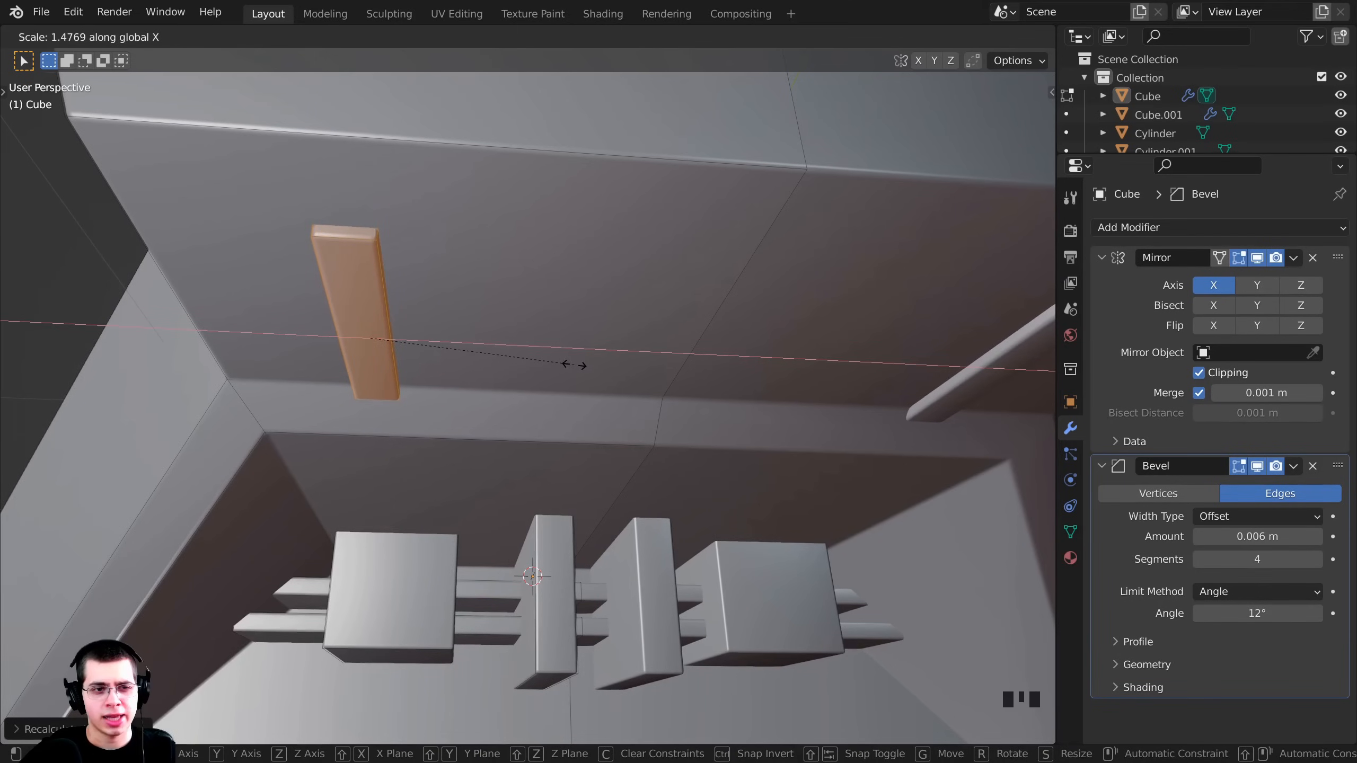
{"action": "left_click", "coordinate": [568, 366]}
{"action": "key", "text": "g"}
{"action": "key", "text": "z"}
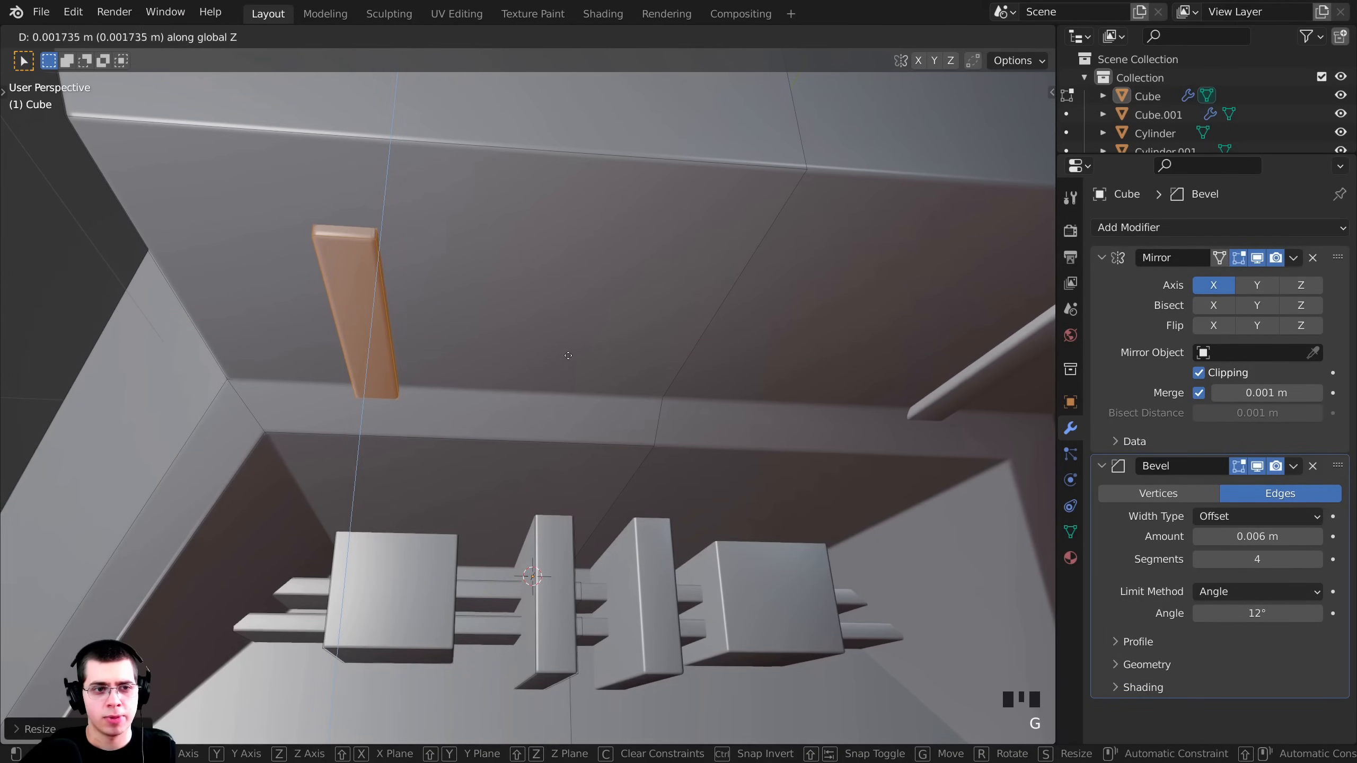
{"action": "left_click", "coordinate": [568, 356]}
Duplicate the whole bar and offset the copy about -0.156 m along the global X axis.
{"action": "scroll", "coordinate": [551, 384], "scroll_direction": "down", "scroll_amount": 3}
{"action": "middle_click_drag", "start_coordinate": [551, 384], "coordinate": [376, 263]}
{"action": "key", "text": "Tab"}
{"action": "middle_click_drag", "start_coordinate": [608, 206], "coordinate": [576, 243], "text": "alt"}
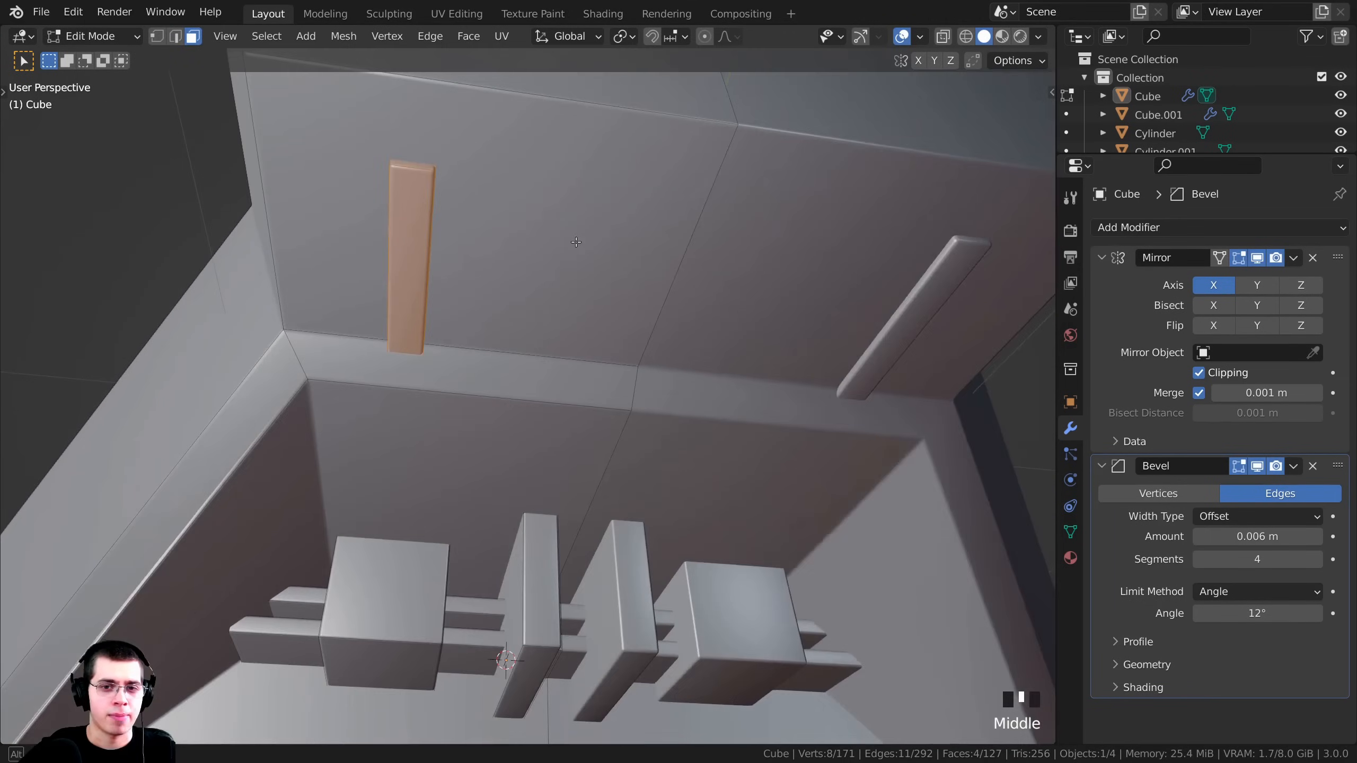
{"action": "key", "text": "alt+a"}
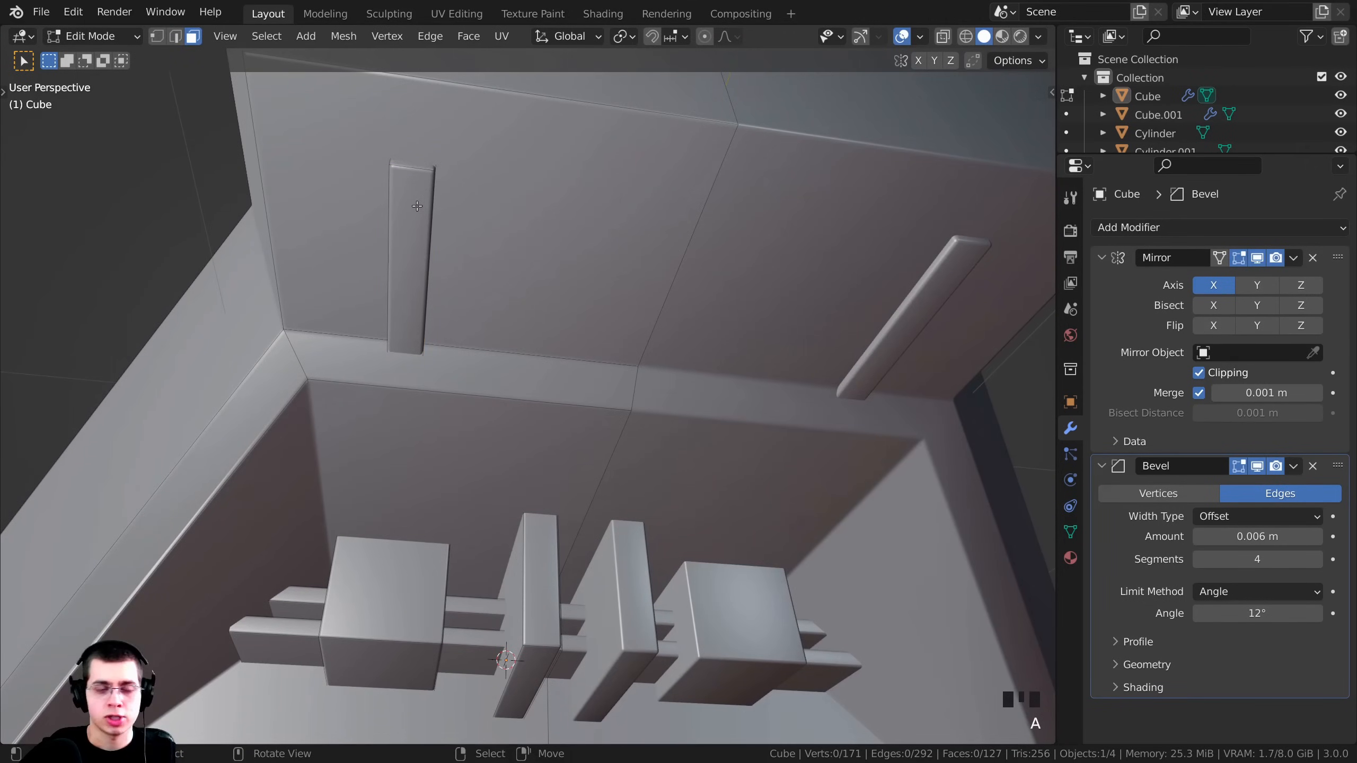
{"action": "key", "text": "l"}
{"action": "middle_click_drag", "start_coordinate": [429, 202], "coordinate": [438, 241]}
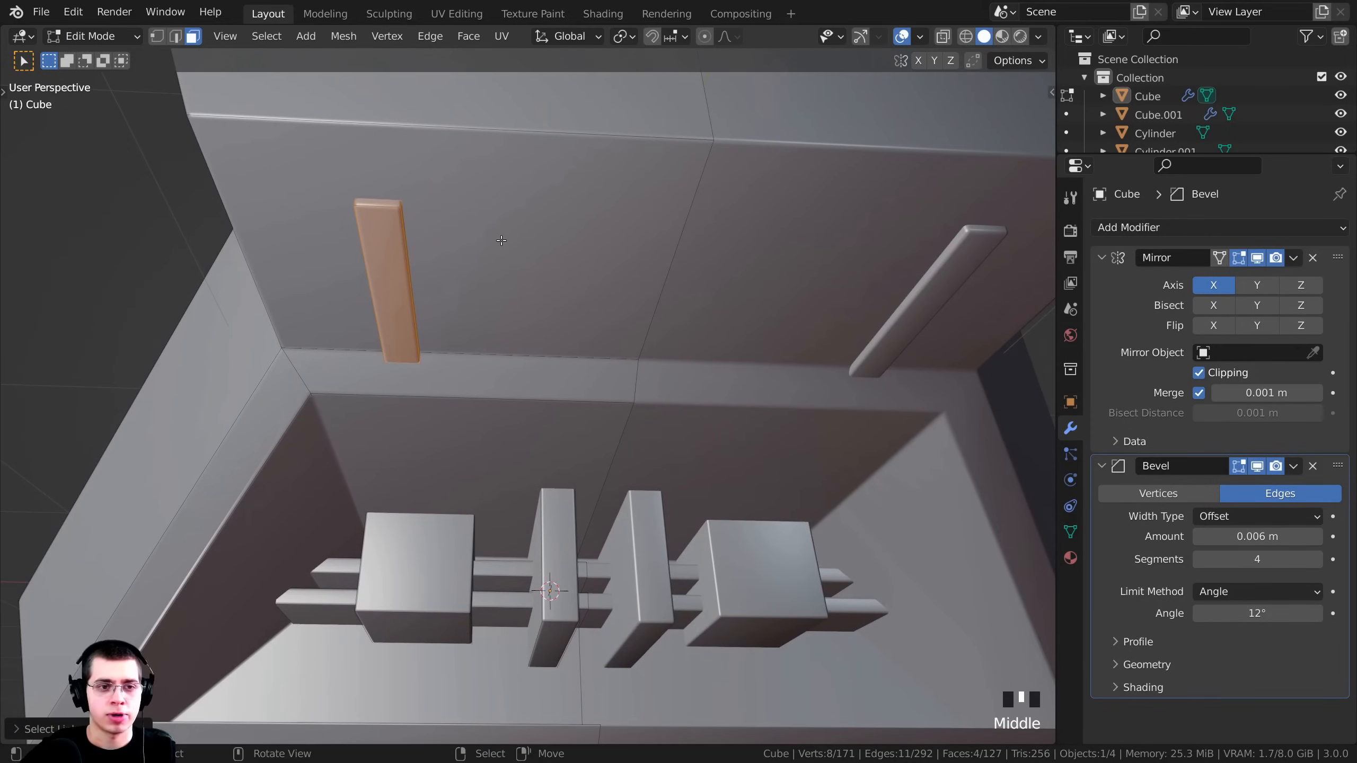
{"action": "key", "text": "shift+d"}
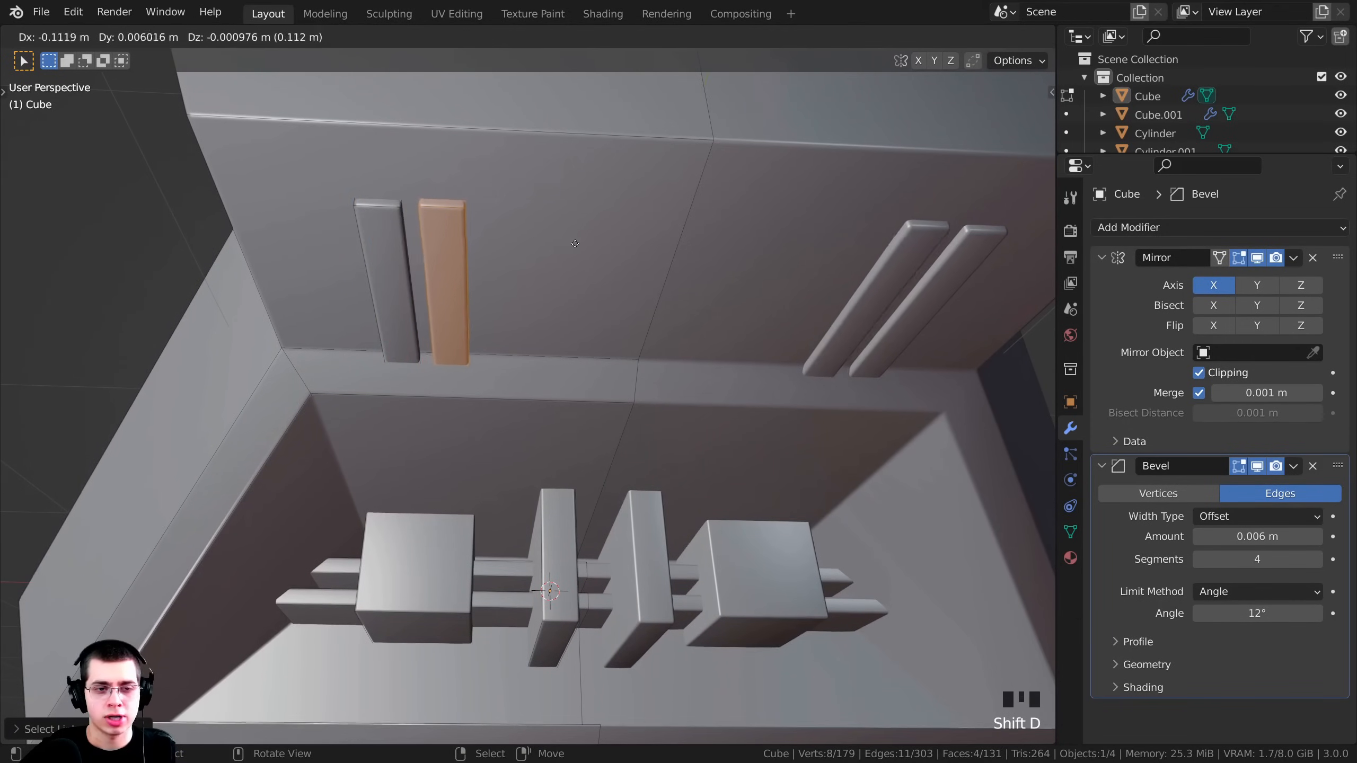
{"action": "key", "text": "x"}
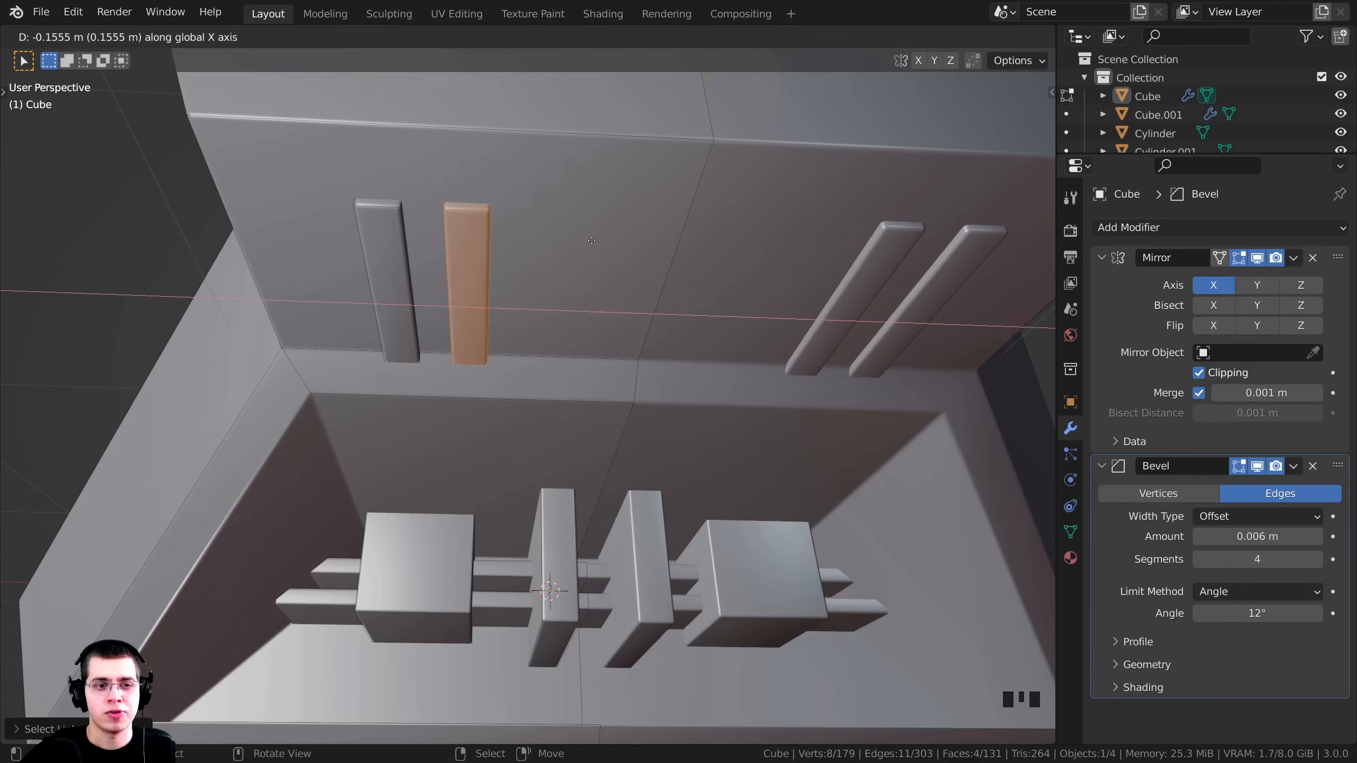
{"action": "left_click", "coordinate": [591, 241]}
Duplicate the copied bar's underside face and move it along the global X axis to the mirror centreline.
{"action": "middle_click_drag", "start_coordinate": [591, 241], "coordinate": [422, 295]}
{"action": "left_click", "coordinate": [419, 297]}
{"action": "scroll", "coordinate": [418, 298], "scroll_direction": "up", "scroll_amount": 2}
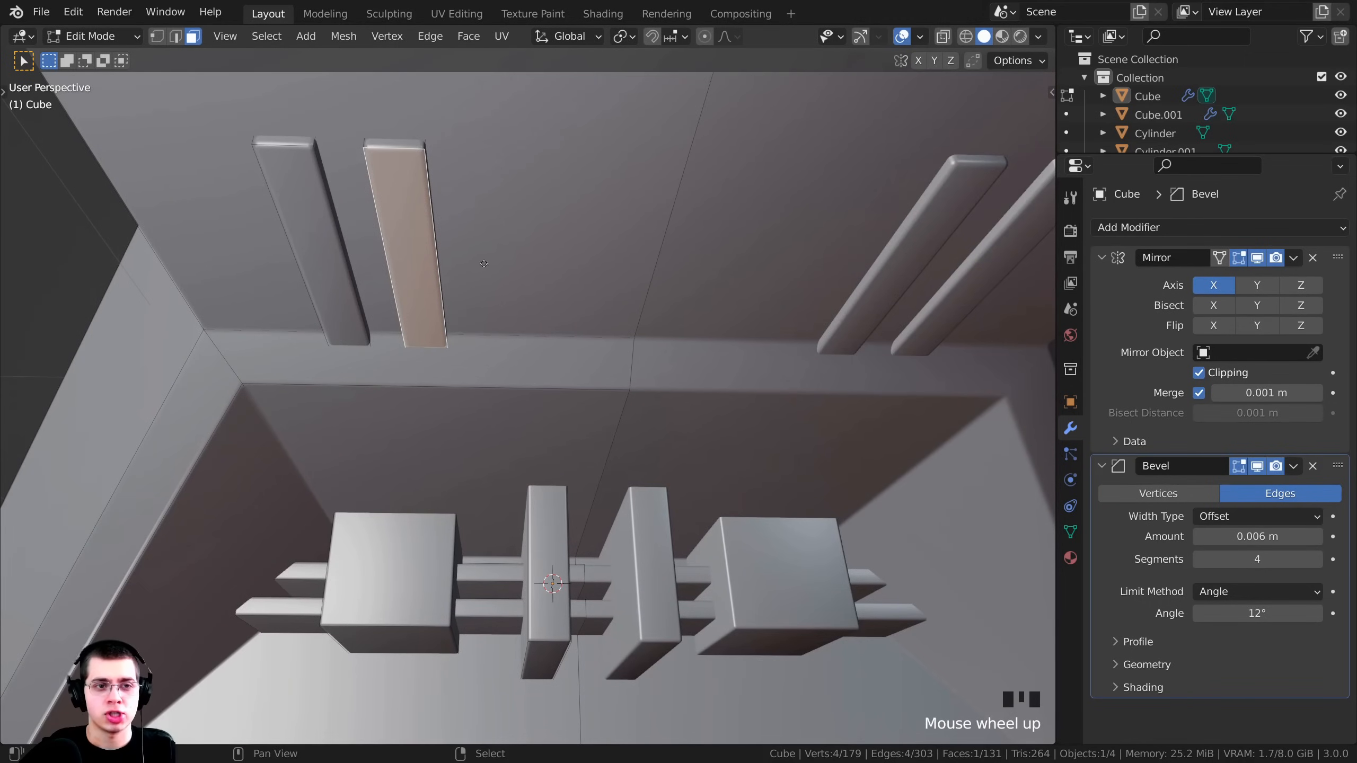
{"action": "key", "text": "shift+d"}
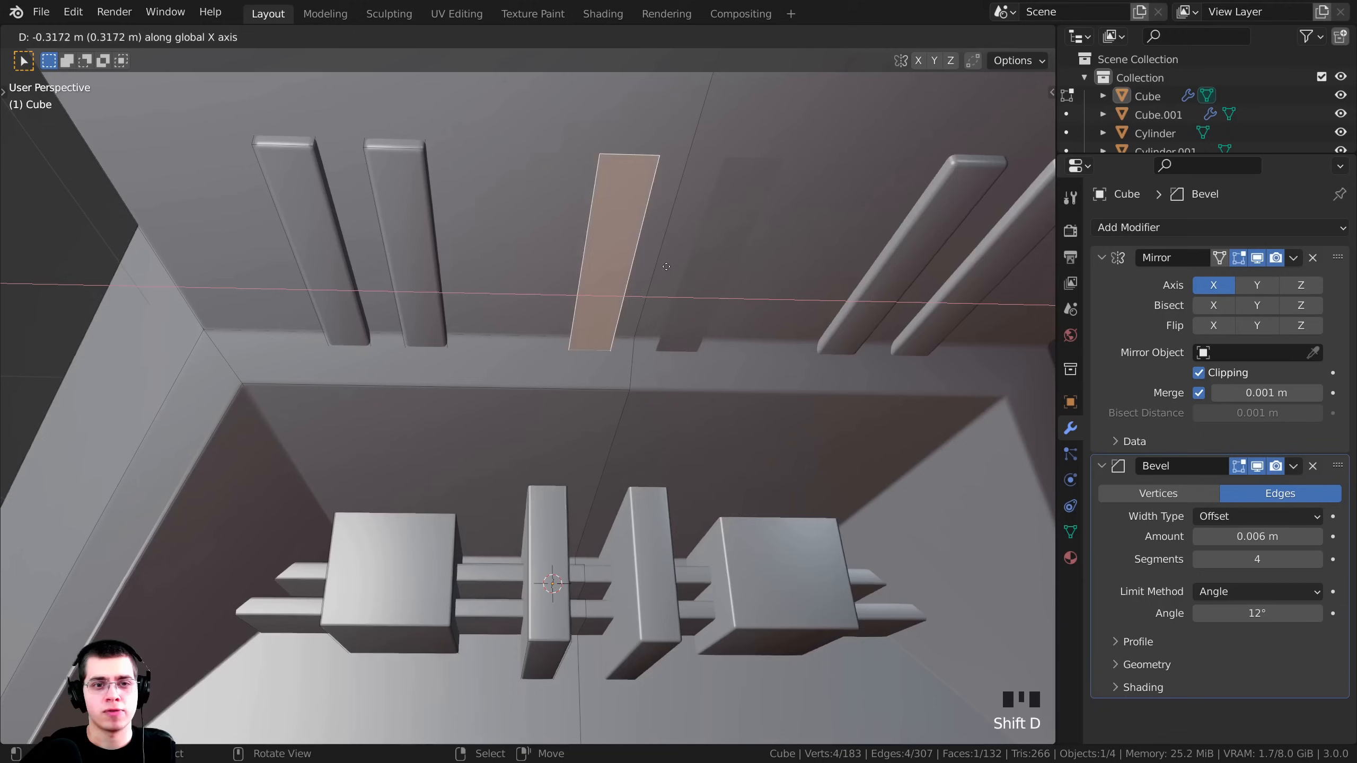
{"action": "left_click", "coordinate": [696, 272]}
Extrude the centre face about 0.053 m along its normal into a wide central bar.
{"action": "middle_click_drag", "start_coordinate": [696, 271], "coordinate": [673, 316]}
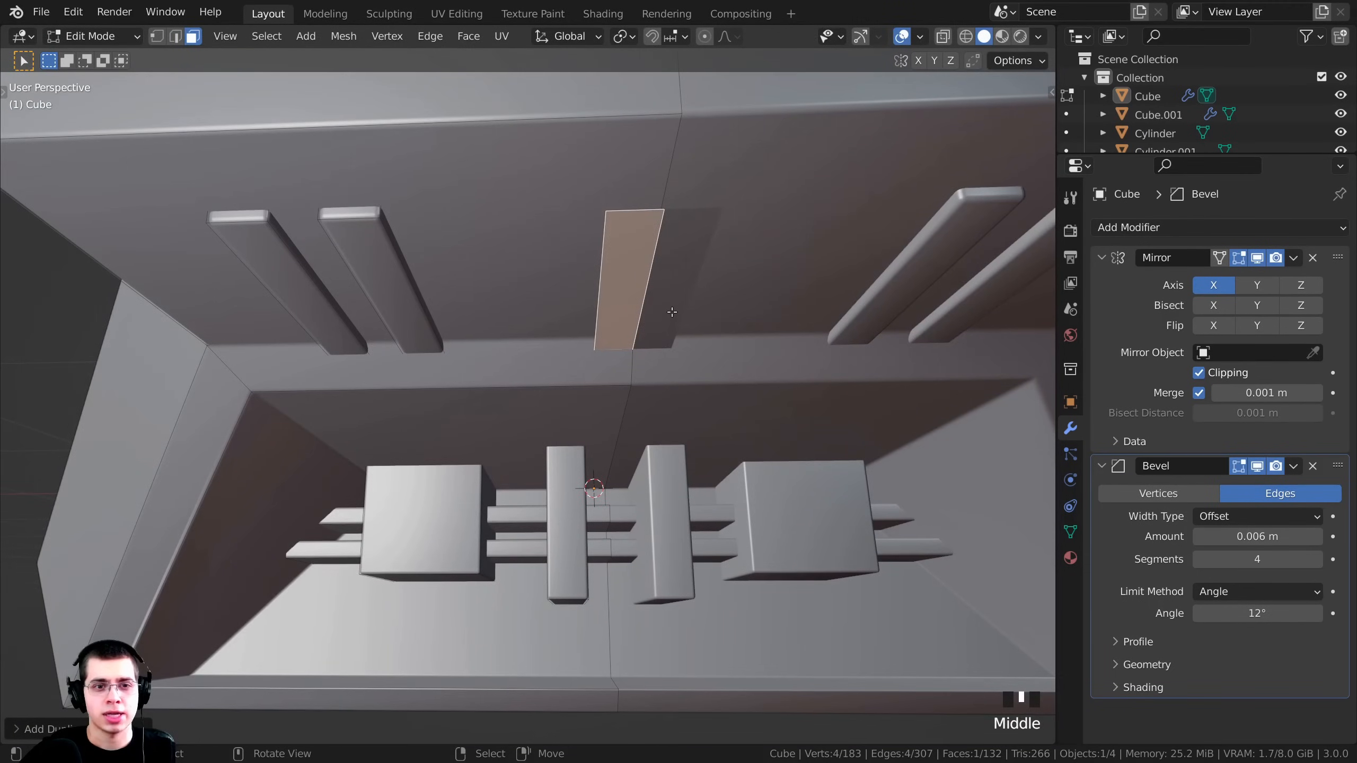
{"action": "key", "text": "e"}
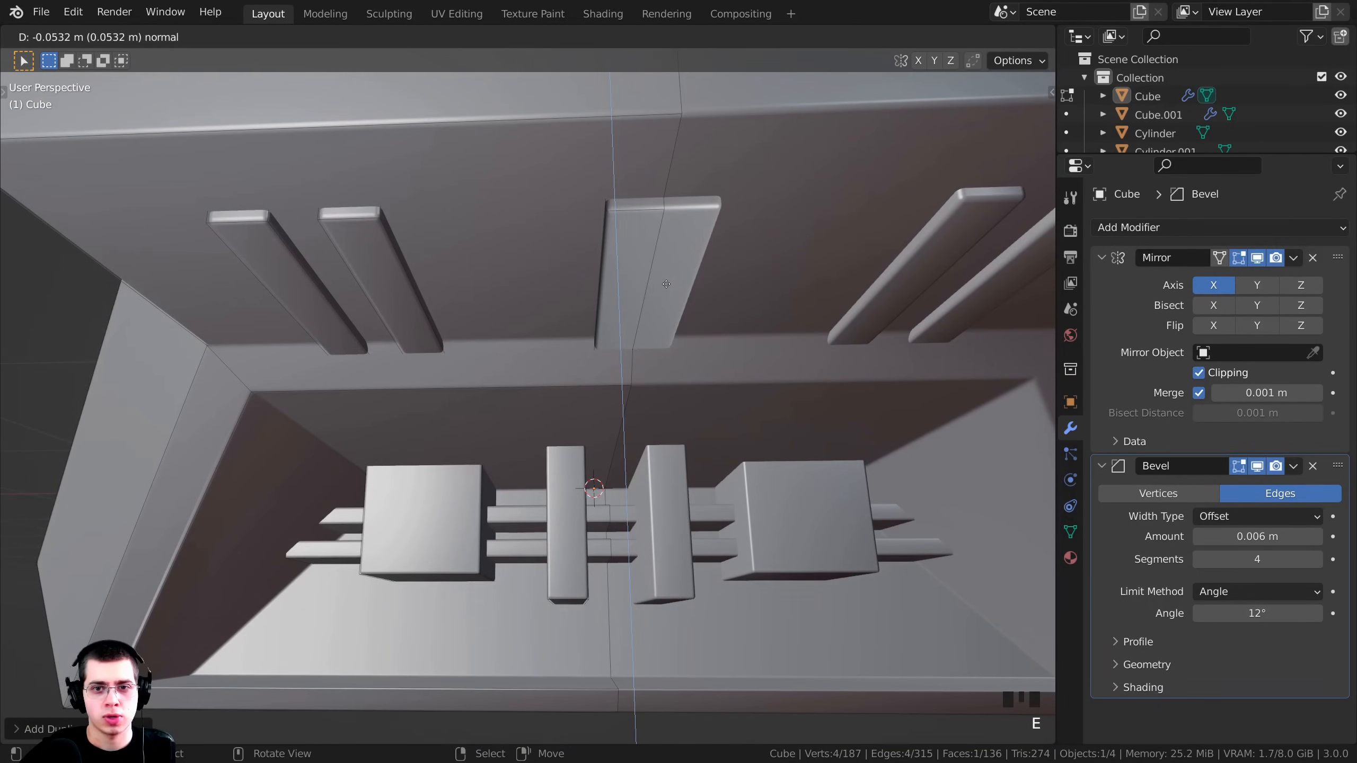
{"action": "left_click", "coordinate": [668, 288]}
Delete the central bar's upper face and rear end face where they are hidden inside the hull.
{"action": "mouse_move", "coordinate": [668, 288]}
{"action": "middle_mouse_down"}
{"action": "mouse_move", "coordinate": [515, 328]}
{"action": "mouse_move", "coordinate": [665, 281]}
{"action": "middle_mouse_up"}
{"action": "key", "text": "x"}
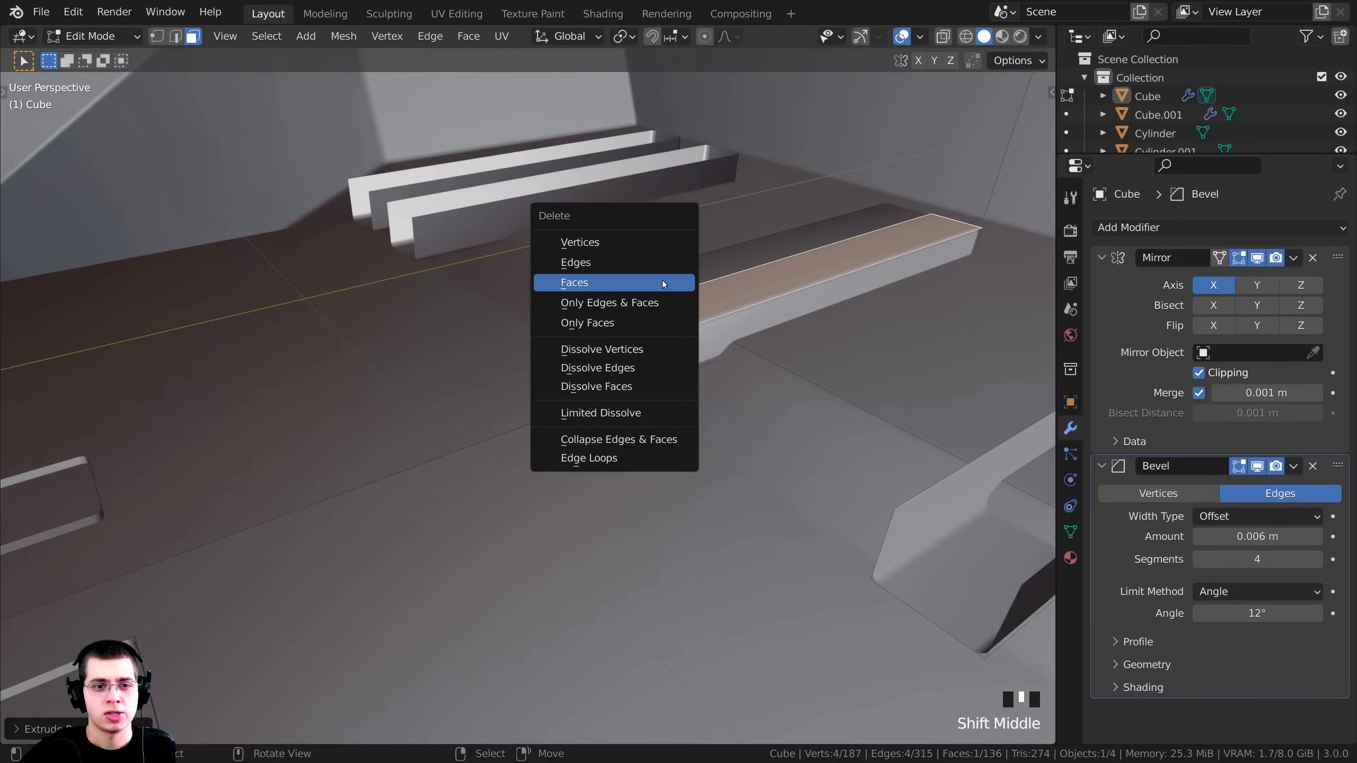
{"action": "left_click", "coordinate": [662, 280]}
{"action": "scroll", "coordinate": [587, 385], "scroll_direction": "up", "scroll_amount": 2}
{"action": "key", "text": "x"}
{"action": "left_click", "coordinate": [587, 384]}
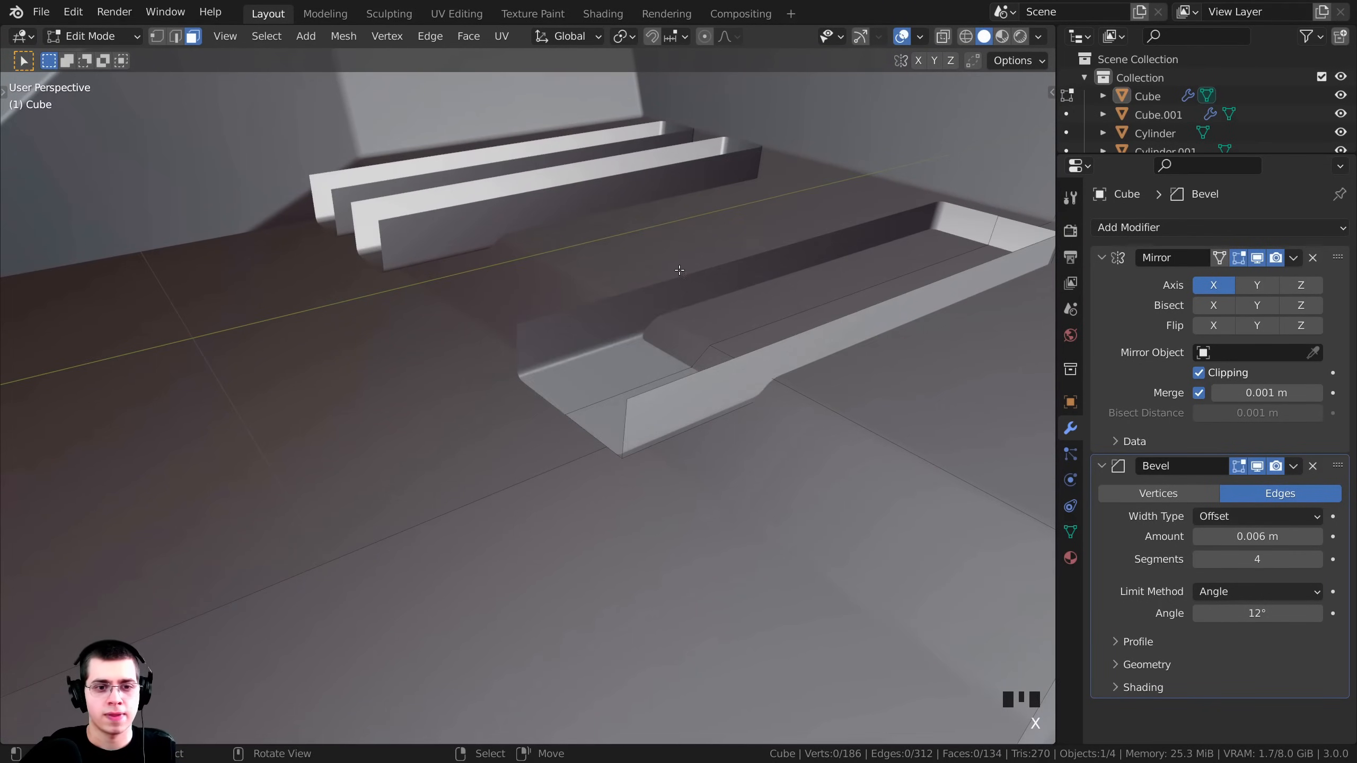
Select the whole linked central bar and recalculate its normals.
{"action": "middle_click_drag", "start_coordinate": [587, 385], "coordinate": [358, 278]}
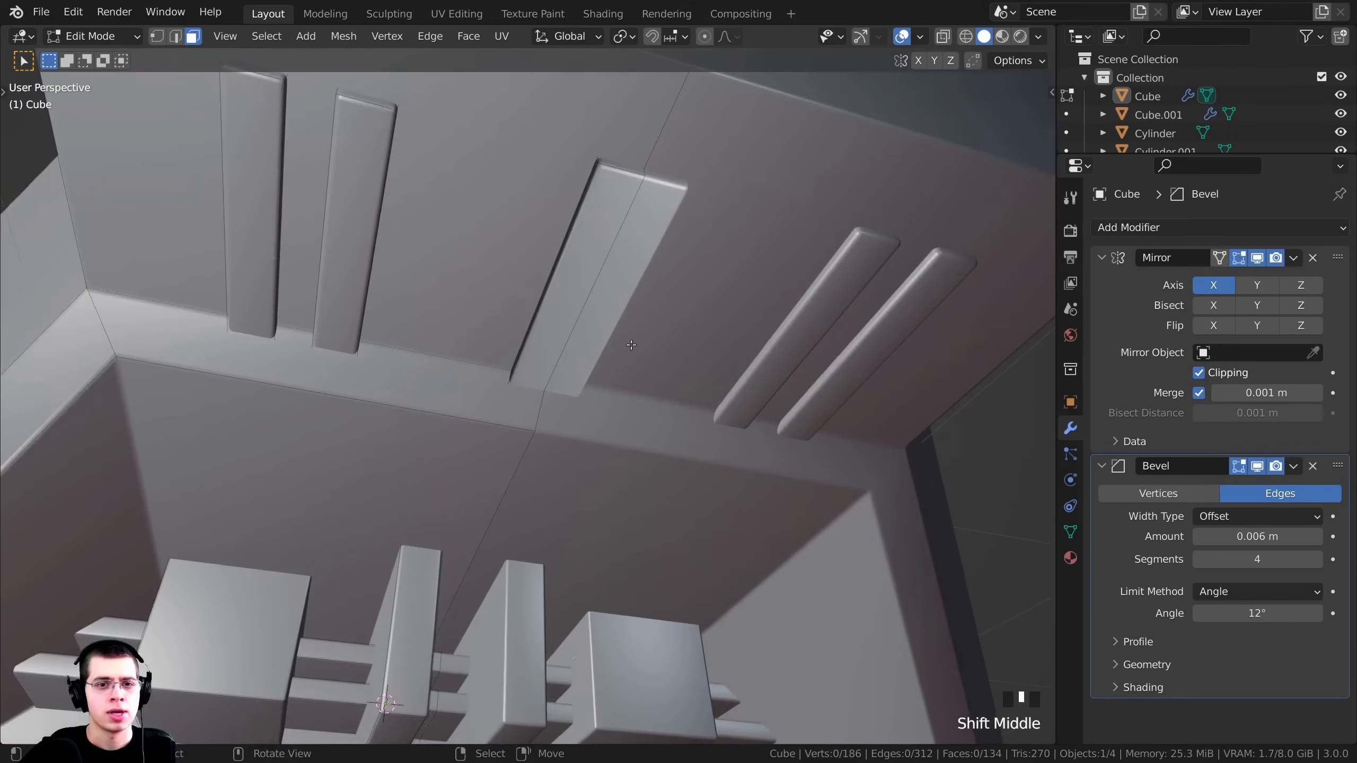
{"action": "scroll", "coordinate": [358, 278], "scroll_direction": "down", "scroll_amount": 3}
{"action": "middle_click_drag", "start_coordinate": [413, 350], "coordinate": [588, 297], "text": "shift"}
{"action": "scroll", "coordinate": [587, 224], "scroll_direction": "up", "scroll_amount": 1}
{"action": "key", "text": "l"}
{"action": "scroll", "coordinate": [588, 297], "scroll_direction": "up", "scroll_amount": 1}
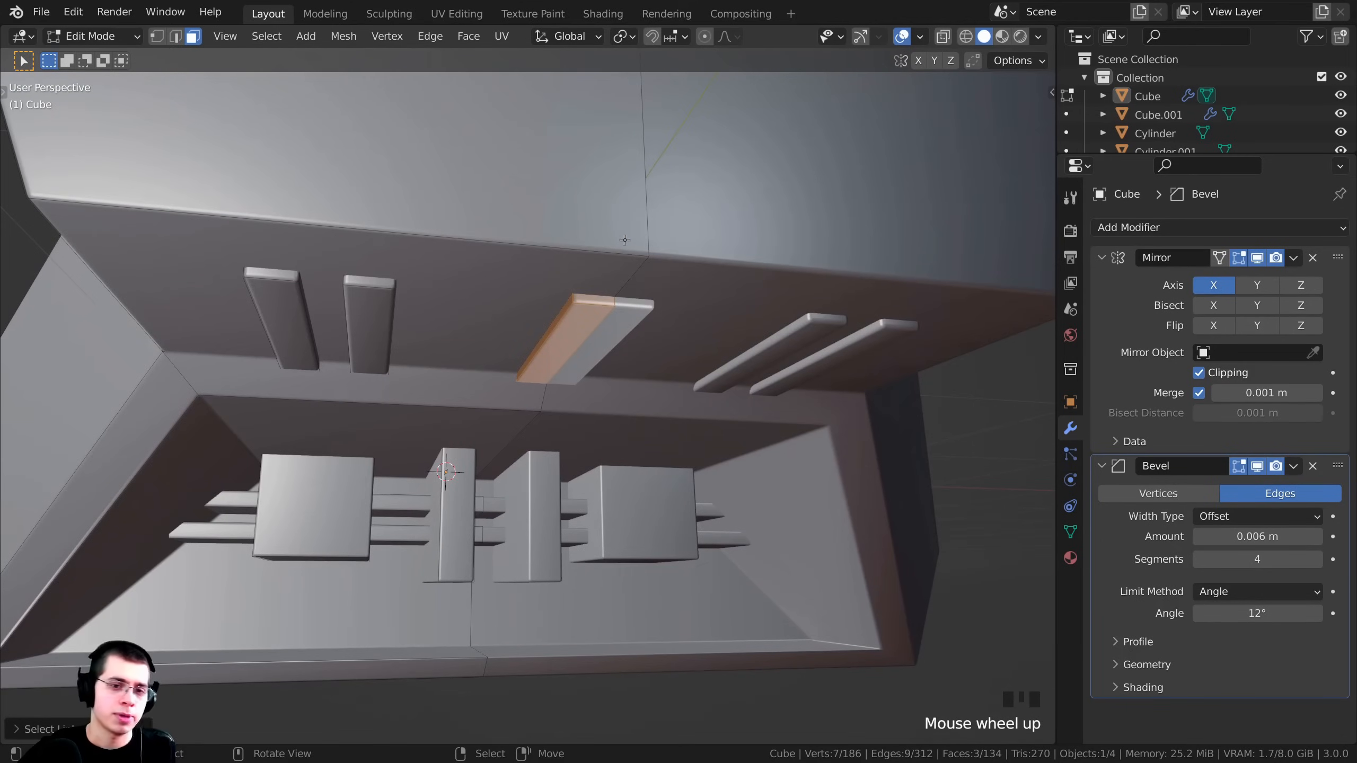
{"action": "key", "text": "shift+n"}
Return to Object Mode and deselect all objects.
{"action": "scroll", "coordinate": [588, 278], "scroll_direction": "down", "scroll_amount": 2}
{"action": "mouse_move", "coordinate": [513, 342]}
{"action": "middle_mouse_down"}
{"action": "mouse_move", "coordinate": [494, 259]}
{"action": "mouse_move", "coordinate": [477, 335]}
{"action": "mouse_move", "coordinate": [588, 257]}
{"action": "mouse_move", "coordinate": [606, 227]}
{"action": "middle_mouse_up"}
{"action": "scroll", "coordinate": [487, 335], "scroll_direction": "down", "scroll_amount": 3}
{"action": "key", "text": "Tab"}
{"action": "key", "text": "a"}
{"action": "key", "text": "alt+a"}
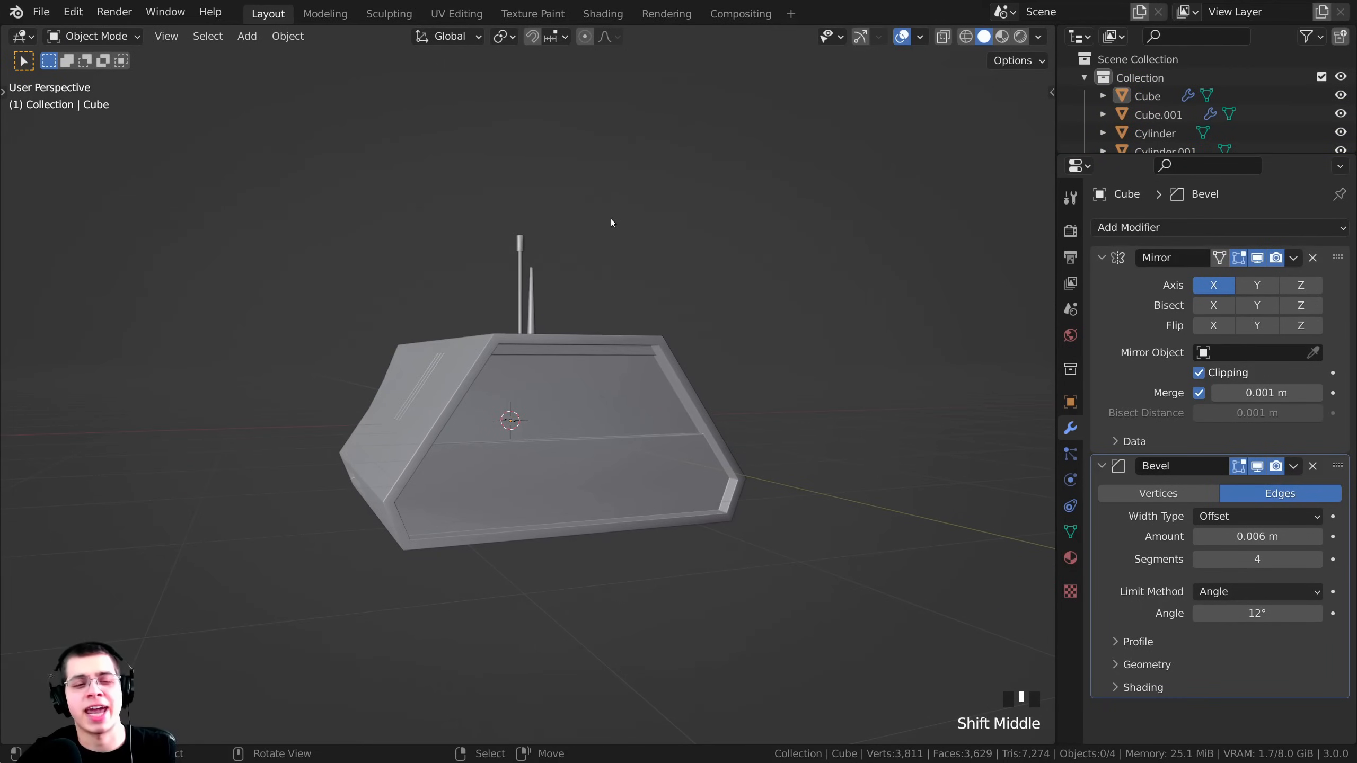
Reset the 3D cursor to the world origin and add a UV sphere there.
{"action": "scroll", "coordinate": [611, 219], "scroll_direction": "down", "scroll_amount": 2}
{"action": "middle_click_drag", "start_coordinate": [643, 241], "coordinate": [669, 240]}
{"action": "key", "text": "shift+c"}
{"action": "middle_click_drag", "start_coordinate": [513, 492], "coordinate": [431, 377]}
{"action": "key", "text": "shift+a"}
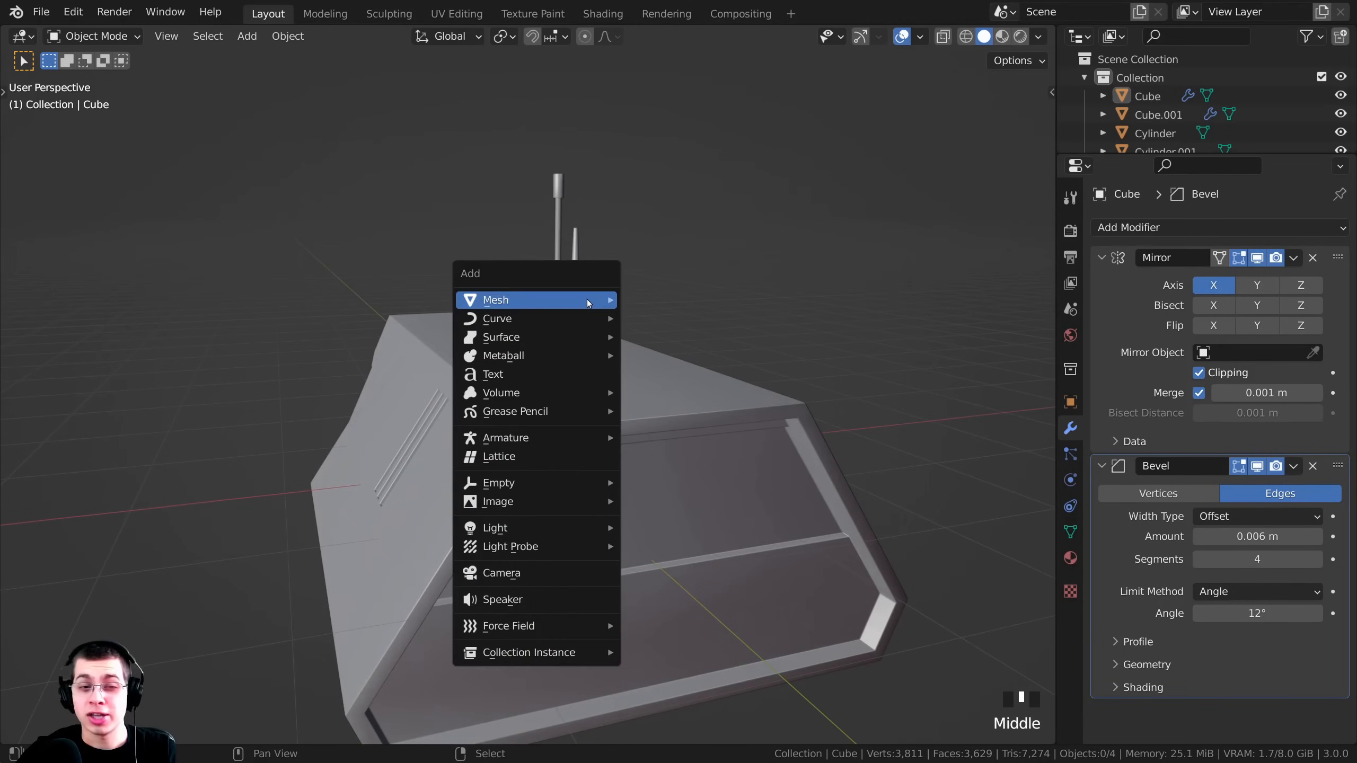
{"action": "mouse_move", "coordinate": [587, 299]}
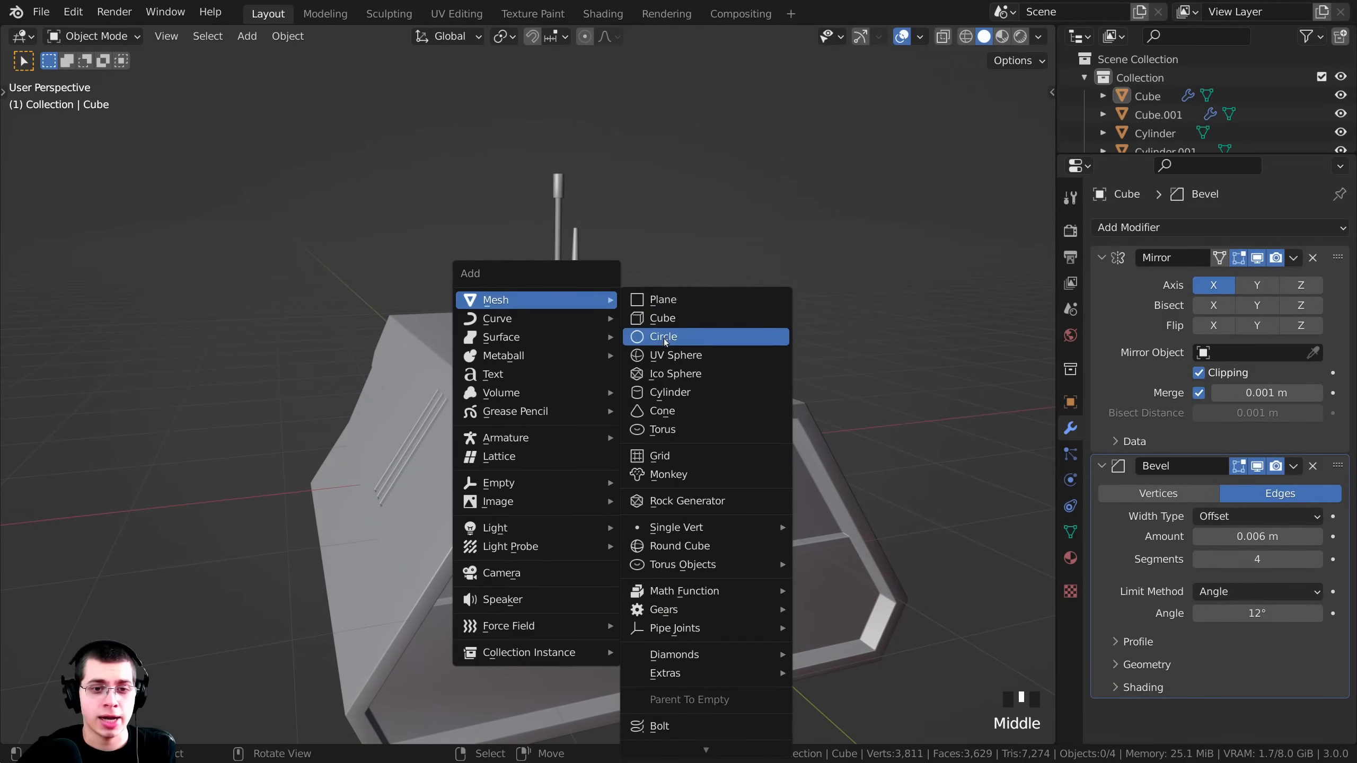
{"action": "left_click", "coordinate": [663, 358]}
Move the sphere along the global Y axis until it sits outside the hull's open recessed end.
{"action": "scroll", "coordinate": [606, 482], "scroll_direction": "down", "scroll_amount": 3}
{"action": "middle_click_drag", "start_coordinate": [606, 483], "coordinate": [713, 475]}
{"action": "middle_click_drag", "start_coordinate": [713, 475], "coordinate": [671, 445], "text": "shift"}
{"action": "key", "text": "g"}
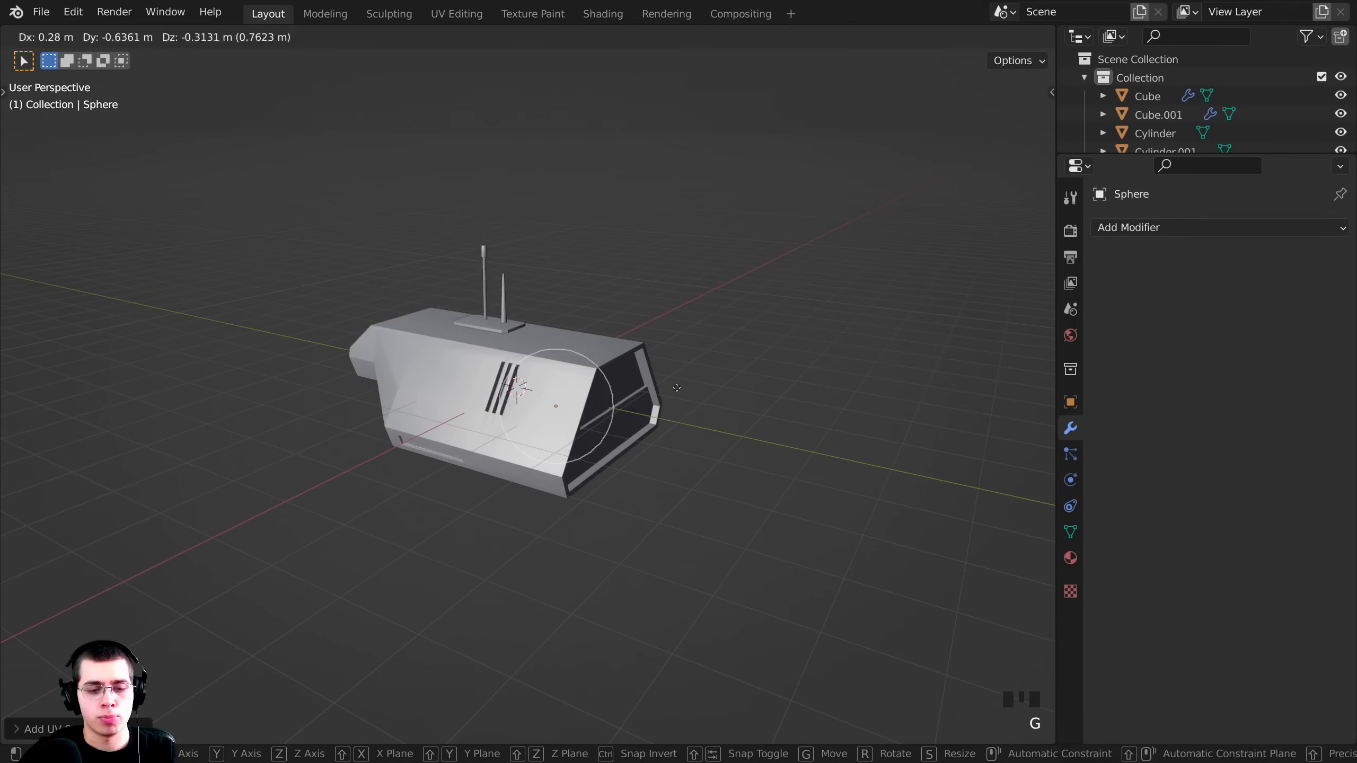
{"action": "key", "text": "y"}
{"action": "left_click", "coordinate": [796, 415]}
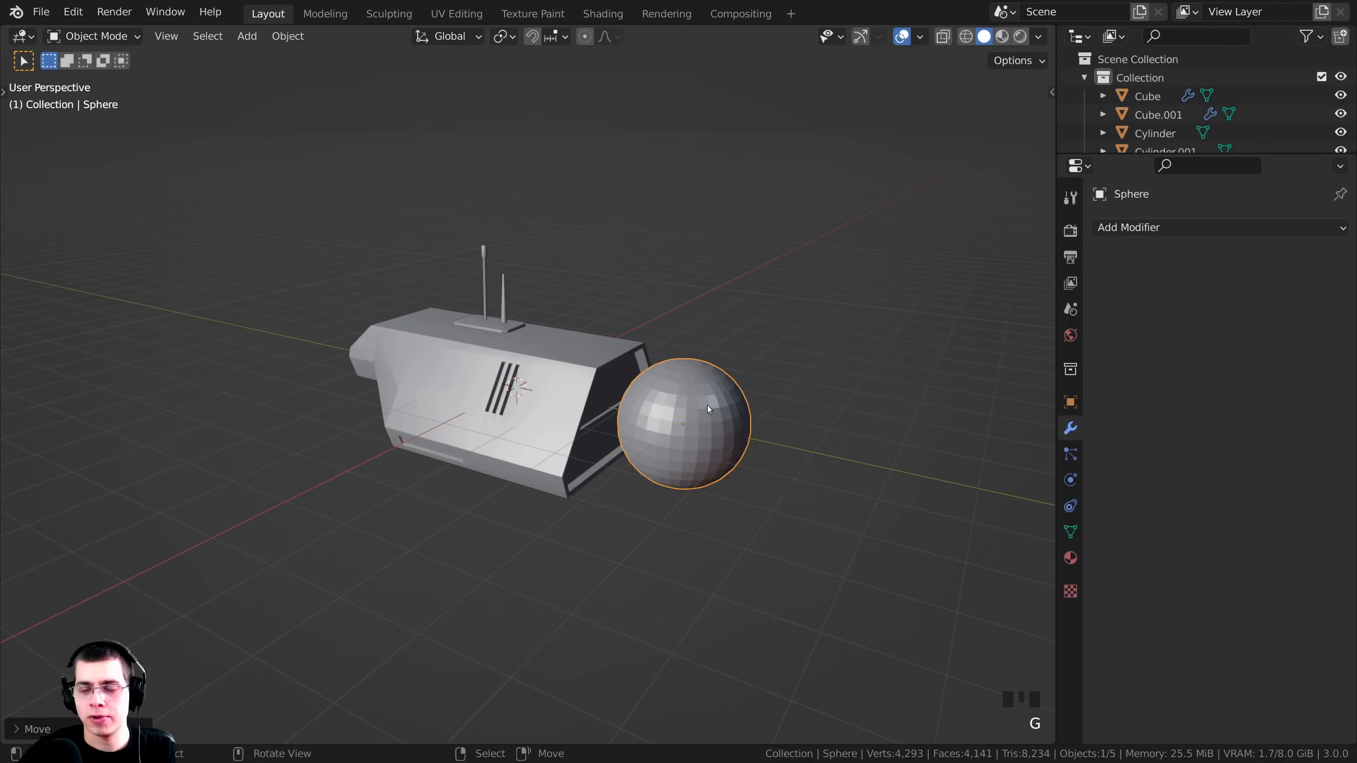
Rotate the sphere 90° about the global X axis.
{"action": "scroll", "coordinate": [765, 298], "scroll_direction": "up", "scroll_amount": 1}
{"action": "key", "text": "r"}
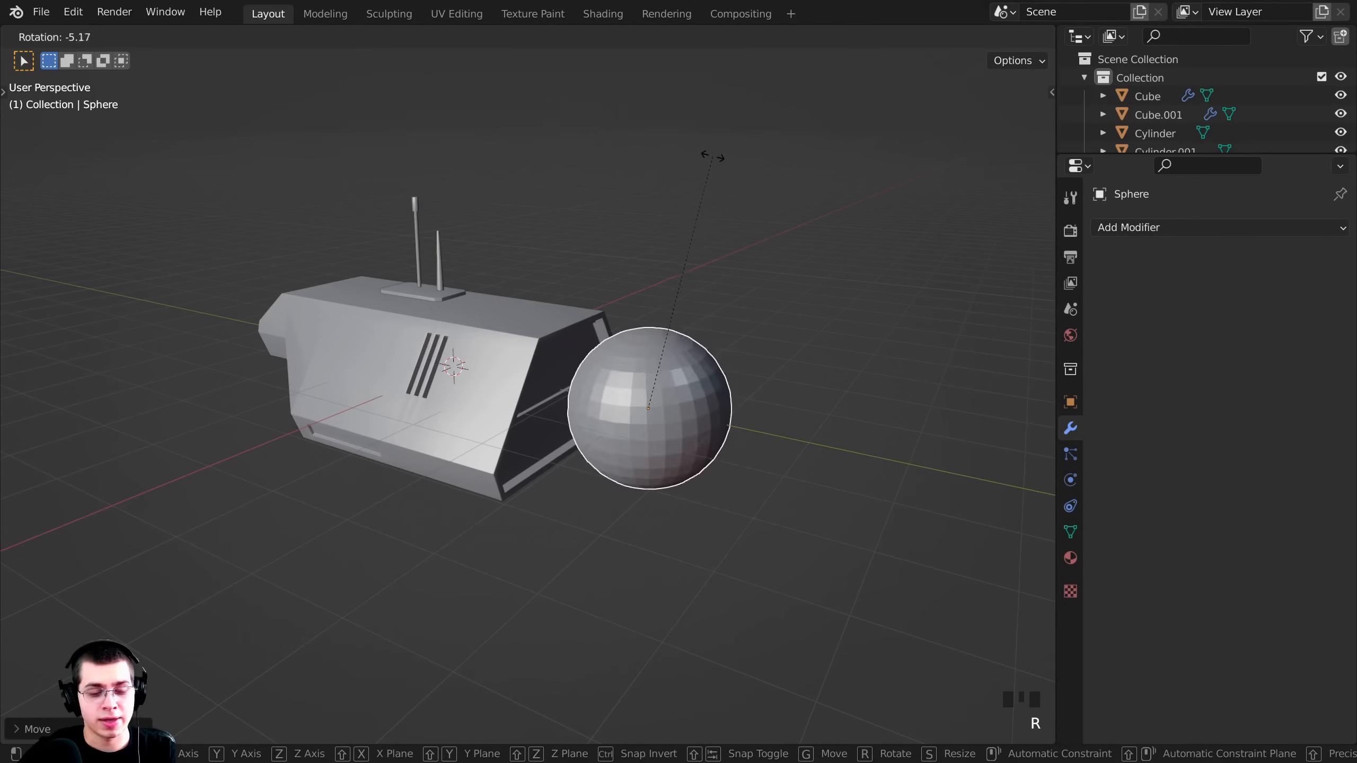
{"action": "key", "text": "x"}
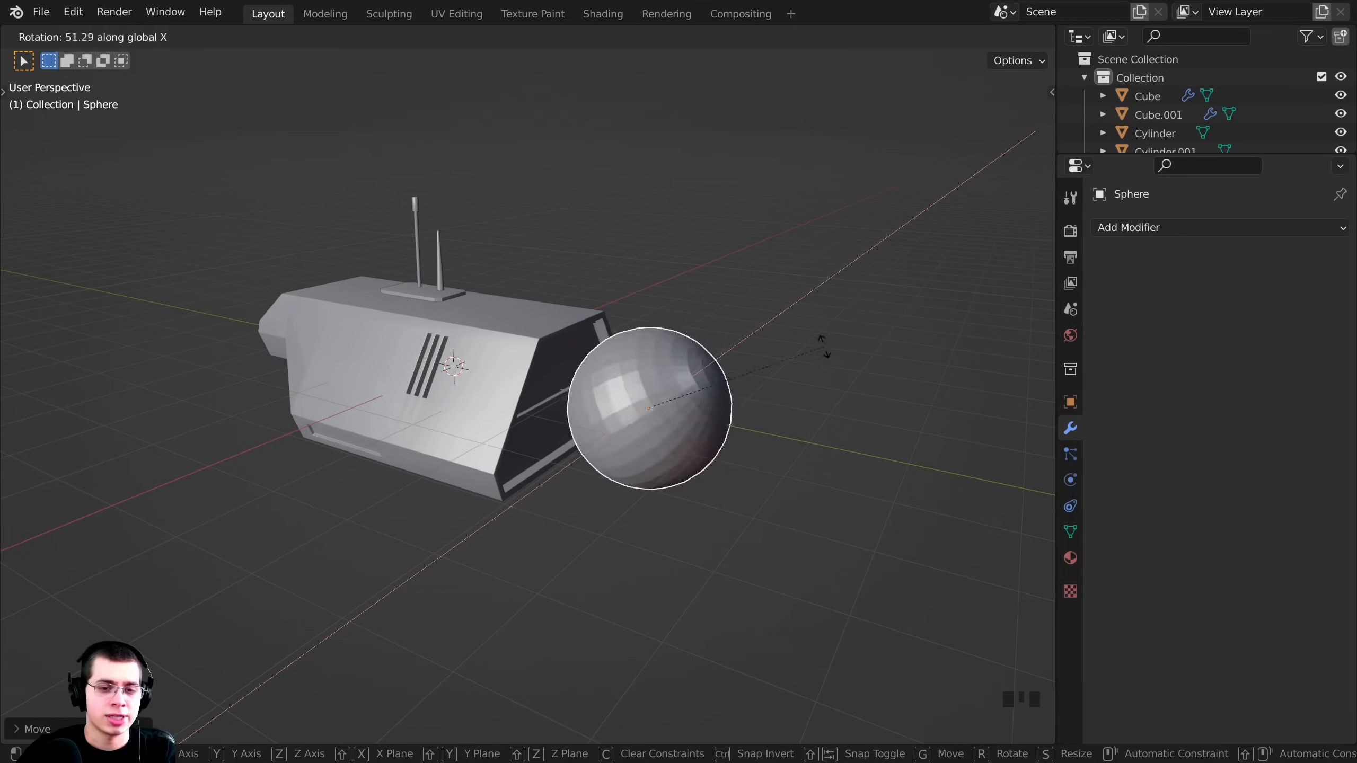
{"action": "type", "text": "90"}
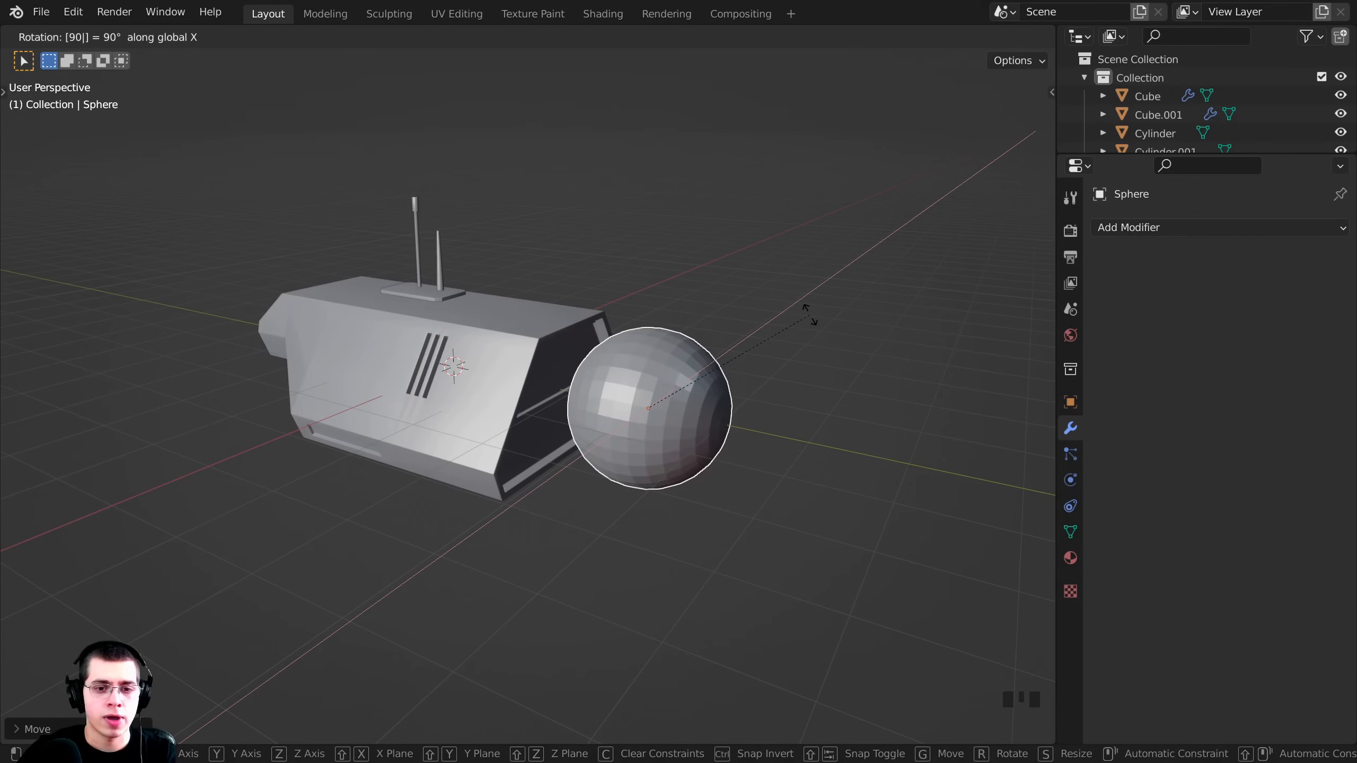
{"action": "key", "text": "Return"}
Open the rotated sphere's mesh in Edit Mode with vertex selection active.
{"action": "middle_click_drag", "start_coordinate": [772, 348], "coordinate": [572, 323]}
{"action": "middle_click_drag", "start_coordinate": [696, 385], "coordinate": [785, 394]}
{"action": "scroll", "coordinate": [785, 395], "scroll_direction": "up", "scroll_amount": 1}
{"action": "middle_click_drag", "start_coordinate": [784, 394], "coordinate": [757, 394], "text": "shift"}
{"action": "scroll", "coordinate": [698, 361], "scroll_direction": "up", "scroll_amount": 2}
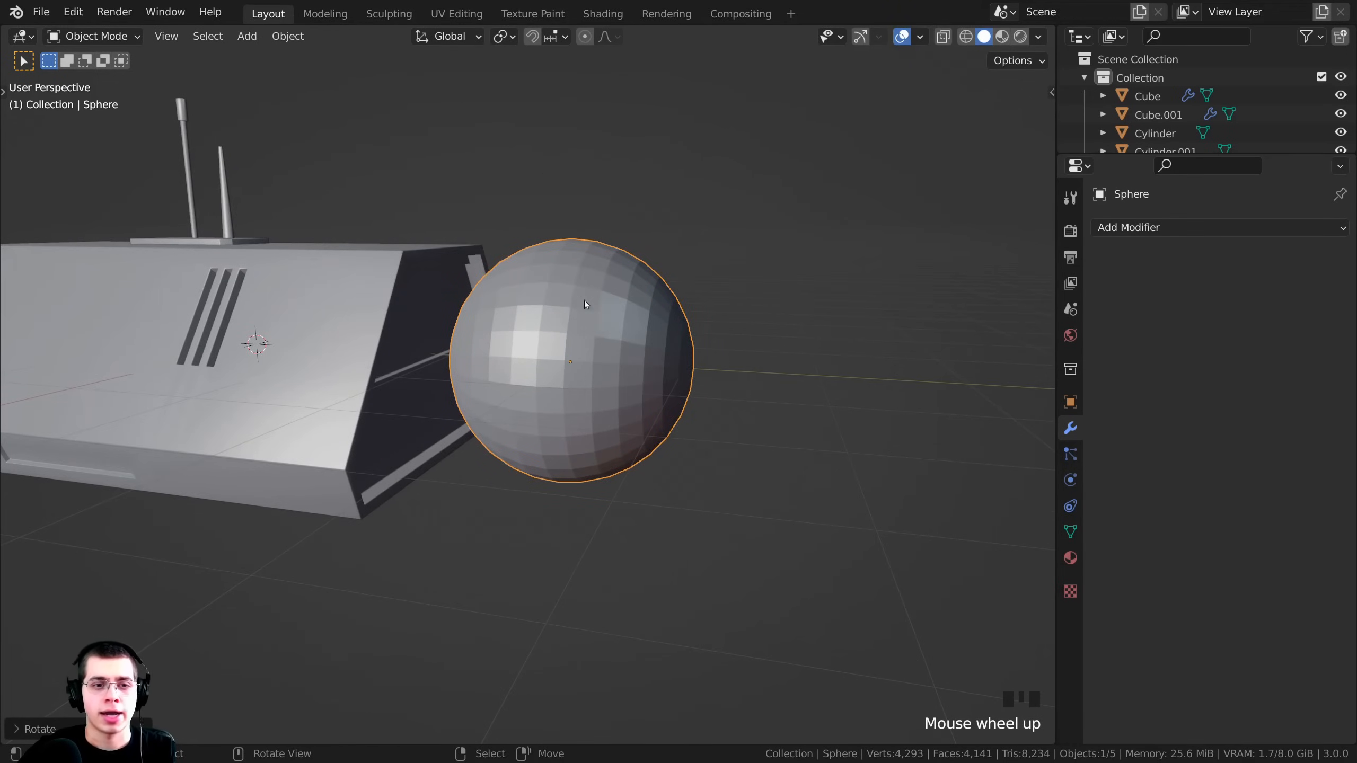
{"action": "key", "text": "Tab"}
{"action": "middle_click_drag", "start_coordinate": [585, 304], "coordinate": [554, 366]}
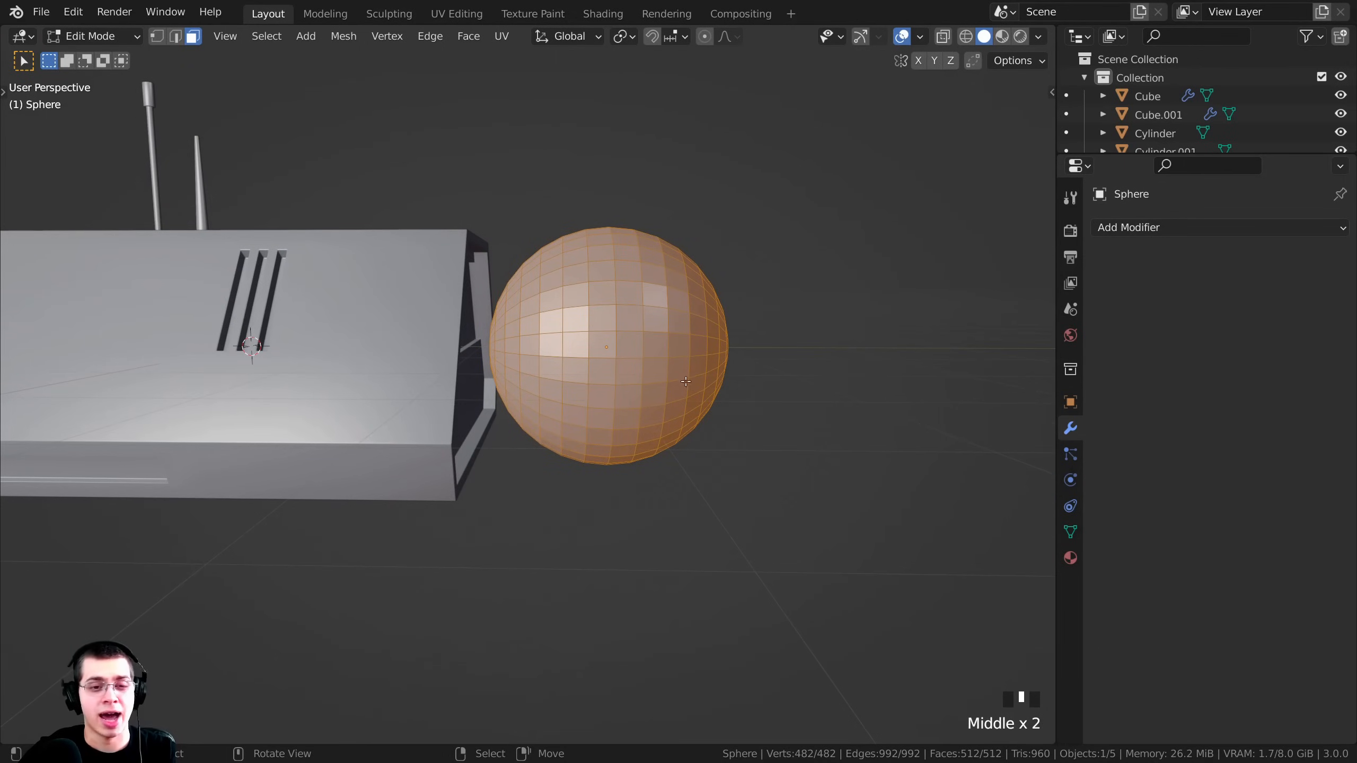
{"action": "middle_click_drag", "start_coordinate": [686, 382], "coordinate": [675, 383]}
{"action": "key", "text": "1"}
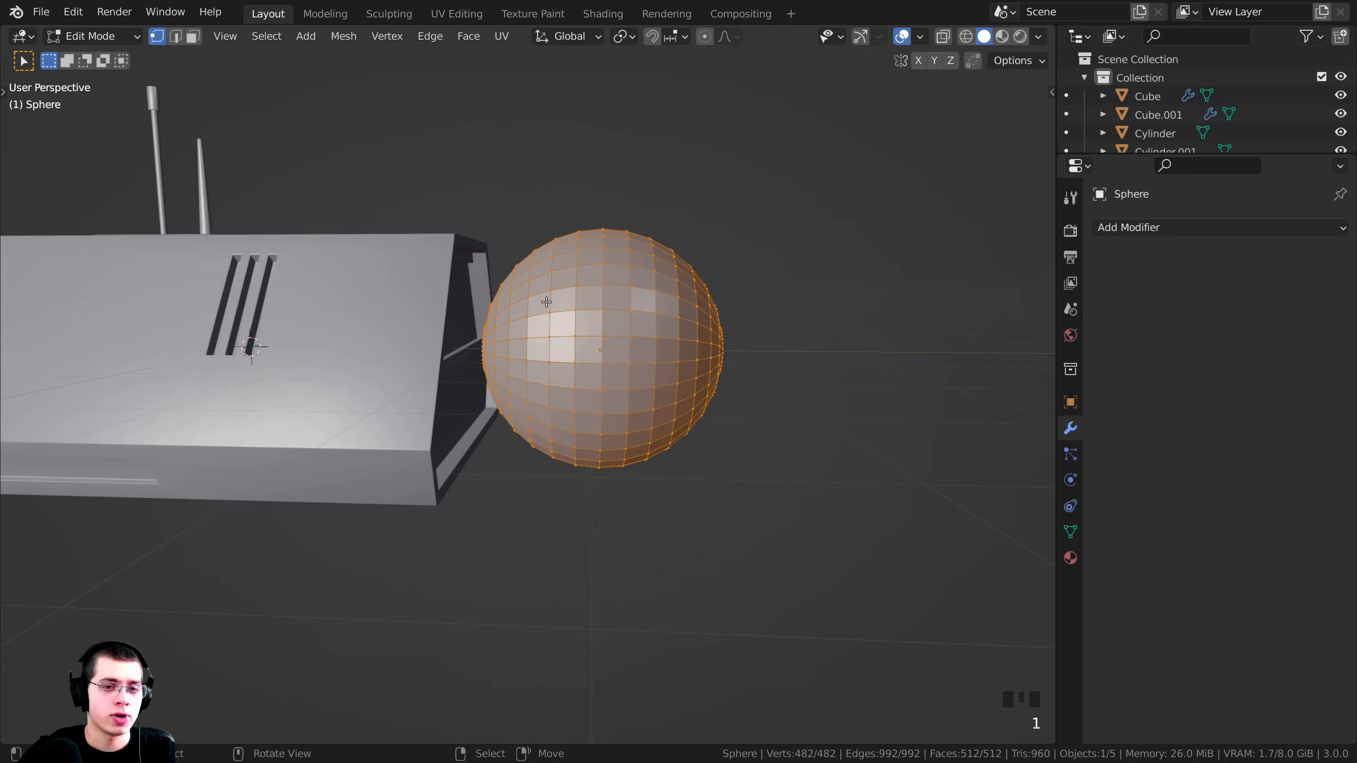
{"action": "middle_click_drag", "start_coordinate": [604, 305], "coordinate": [604, 313], "text": "shift"}
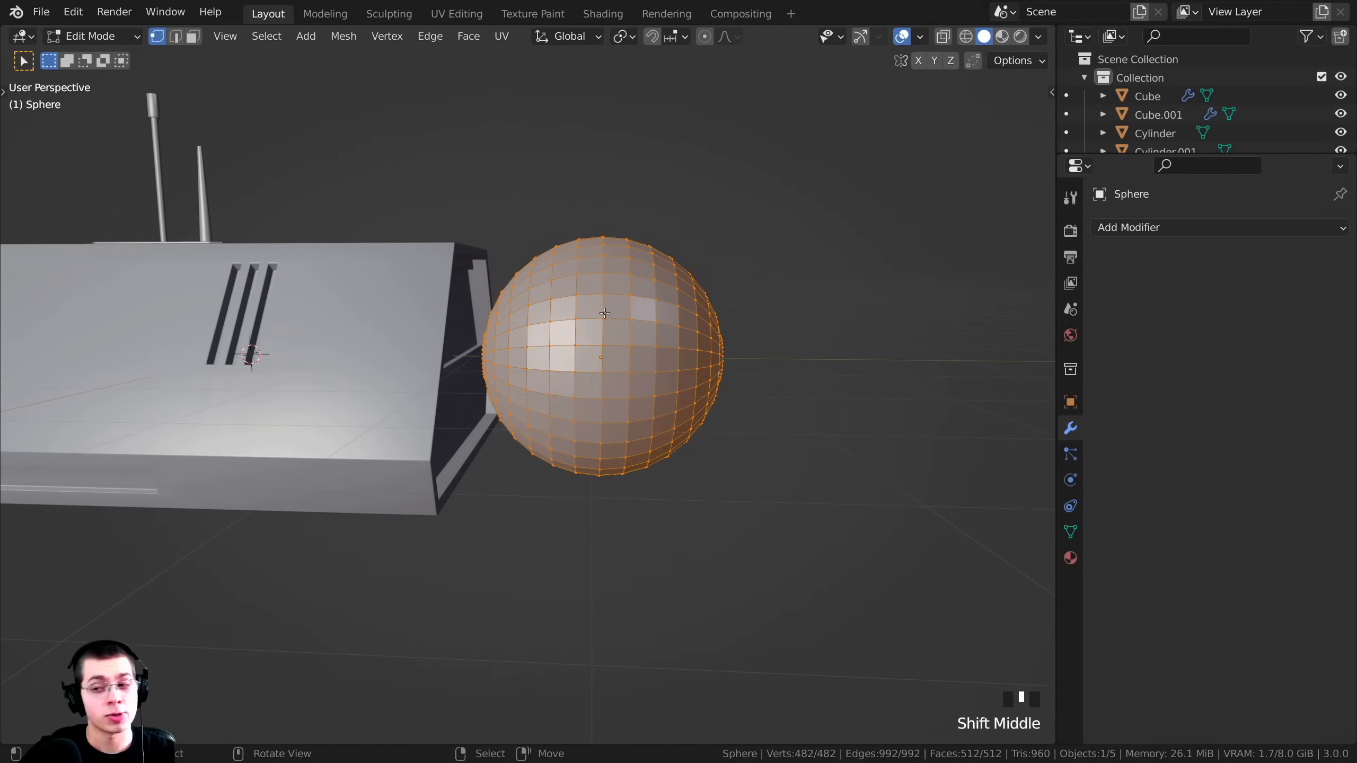
Show the sphere in right orthographic view with wireframe shading.
{"action": "key", "text": "KP_5"}
{"action": "key", "text": "KP_3"}
{"action": "middle_click_drag", "start_coordinate": [604, 313], "coordinate": [634, 324], "text": "shift"}
{"action": "scroll", "coordinate": [634, 324], "scroll_direction": "up", "scroll_amount": 3}
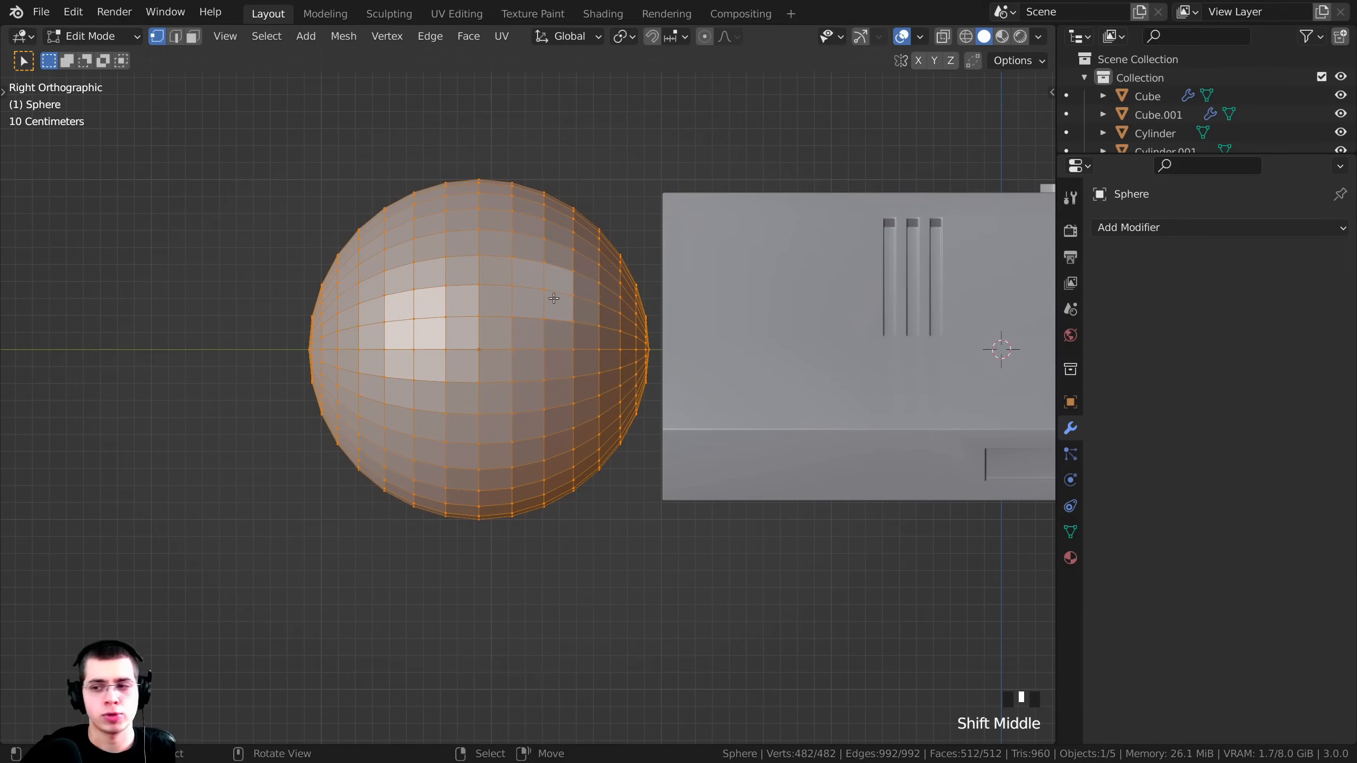
{"action": "key", "text": "z"}
{"action": "key", "text": "z"}
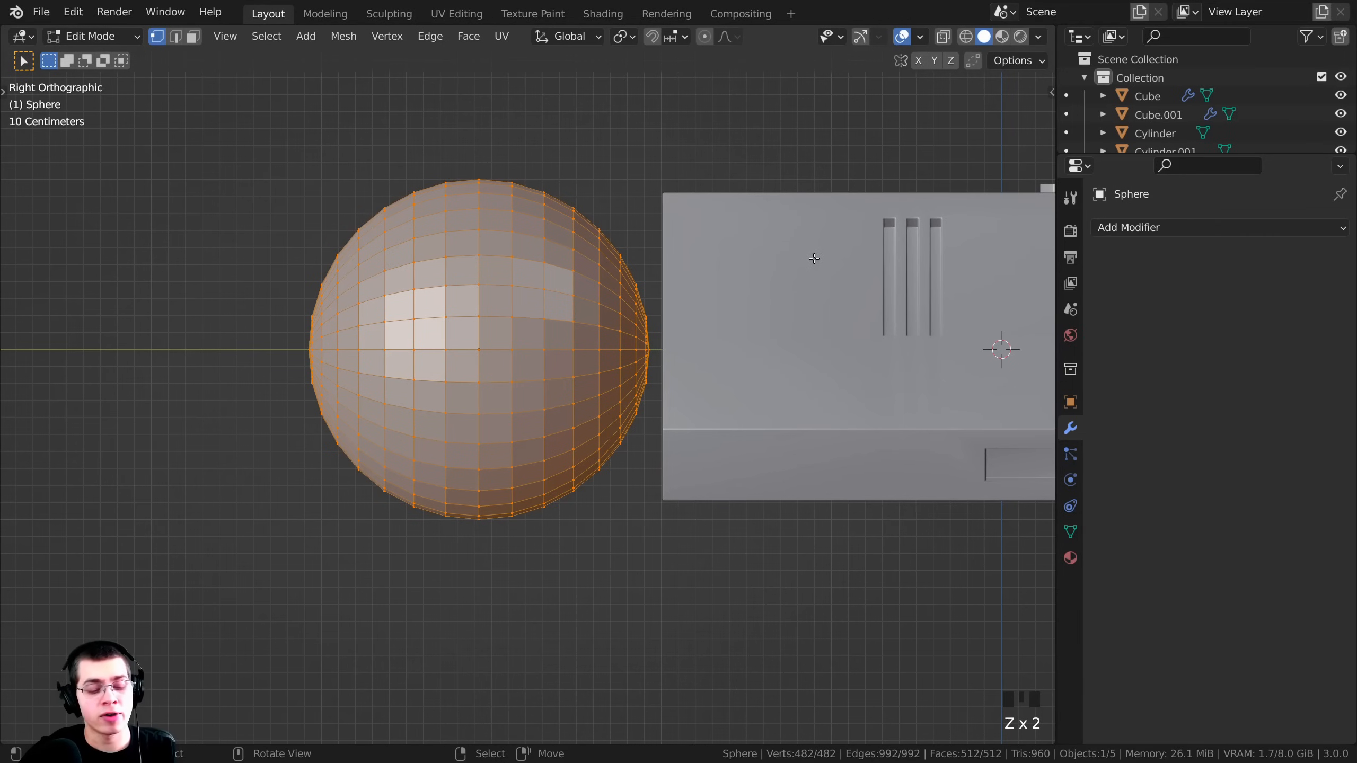
{"action": "key", "text": "z"}
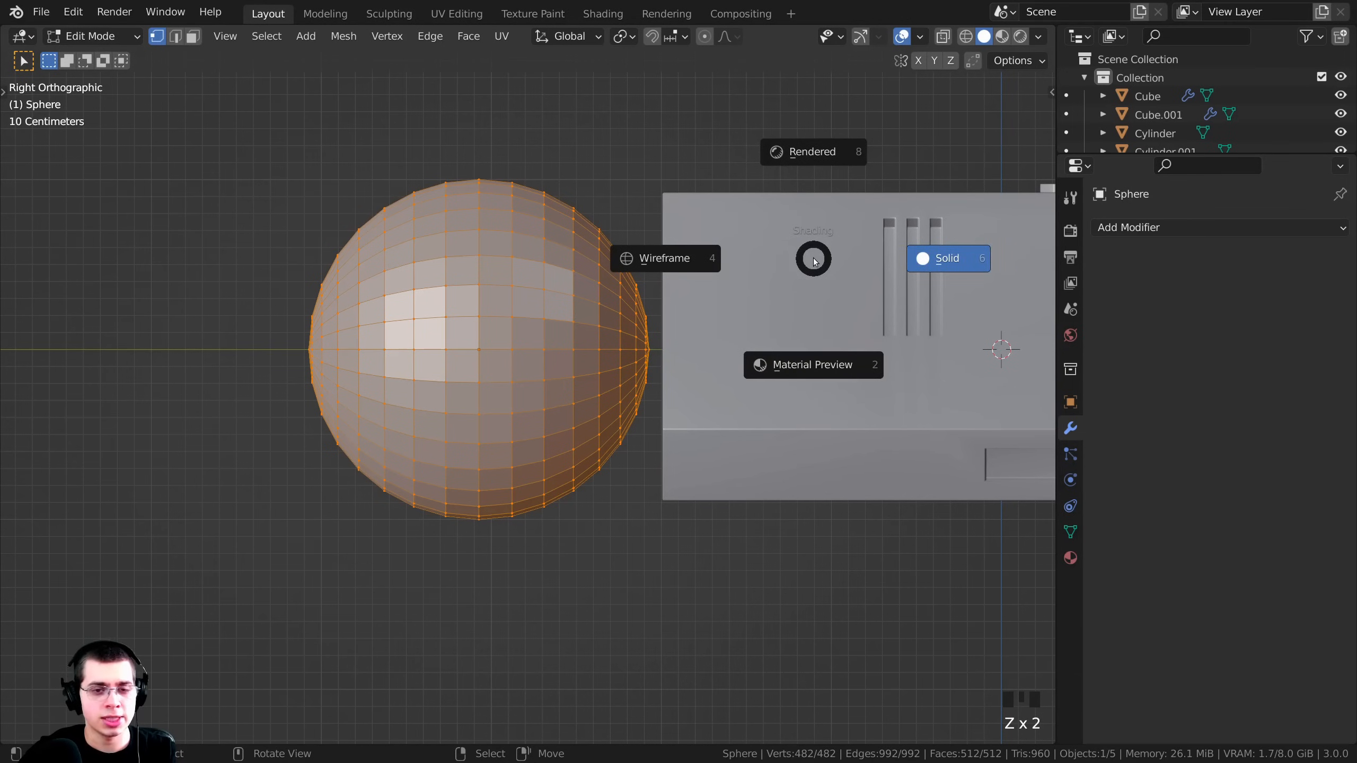
{"action": "left_click", "coordinate": [667, 256]}
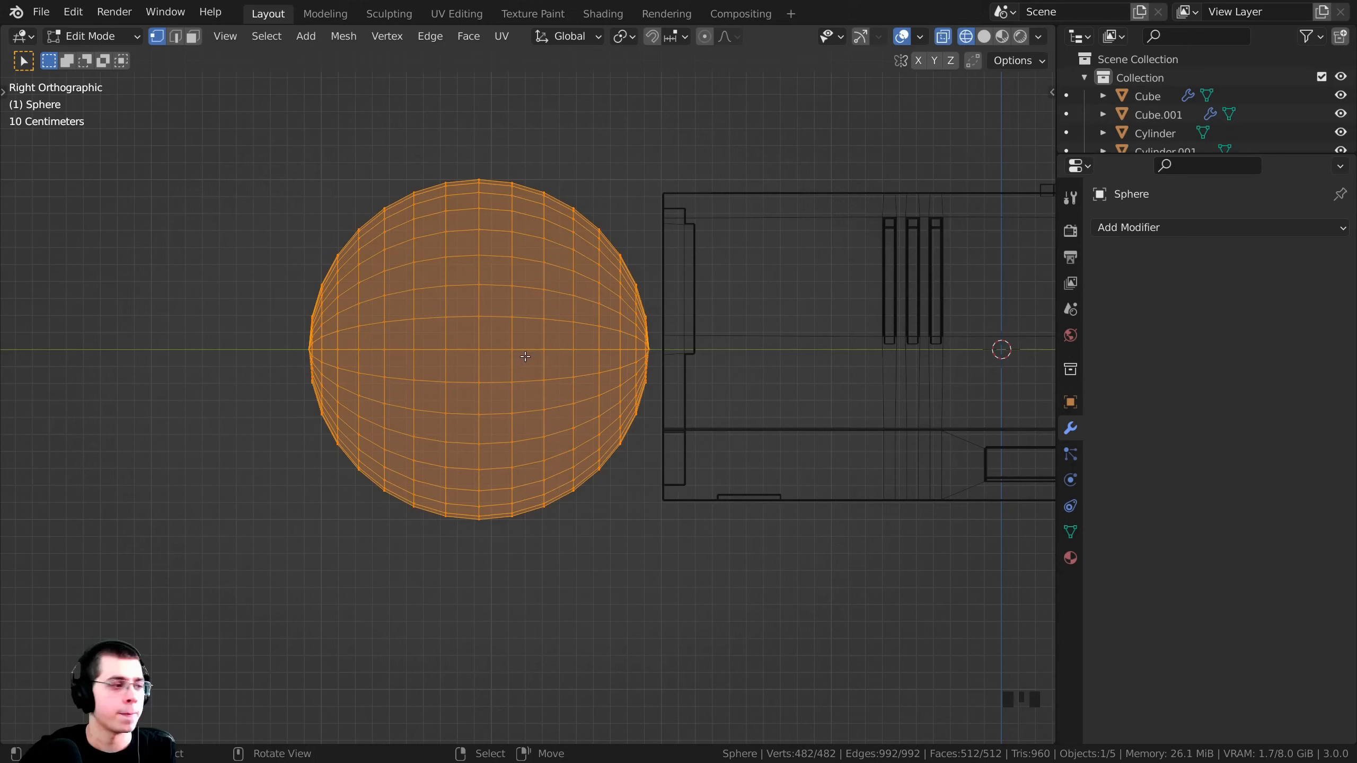
Delete the vertices of the sphere half facing the hull, keeping the centre ring of vertices.
{"action": "key", "text": "a"}
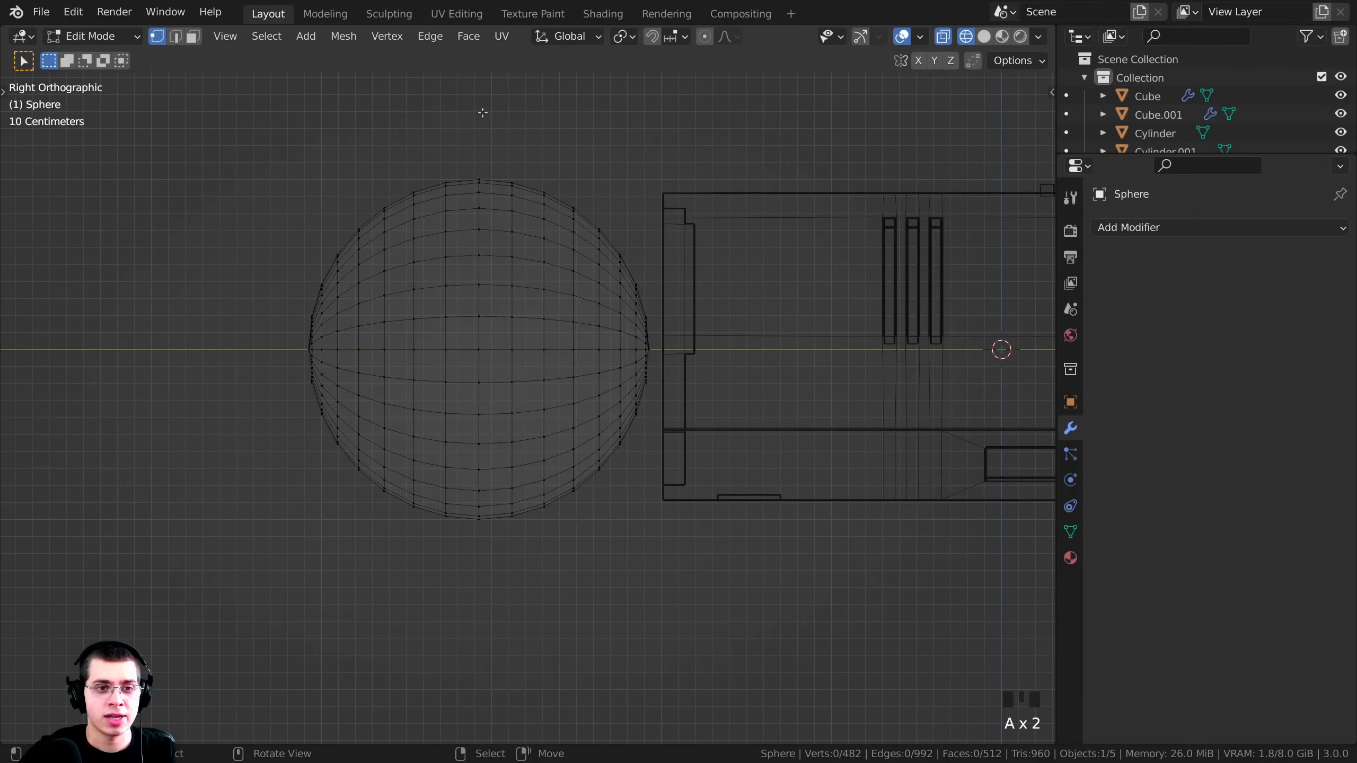
{"action": "left_click_drag", "start_coordinate": [483, 109], "coordinate": [692, 615]}
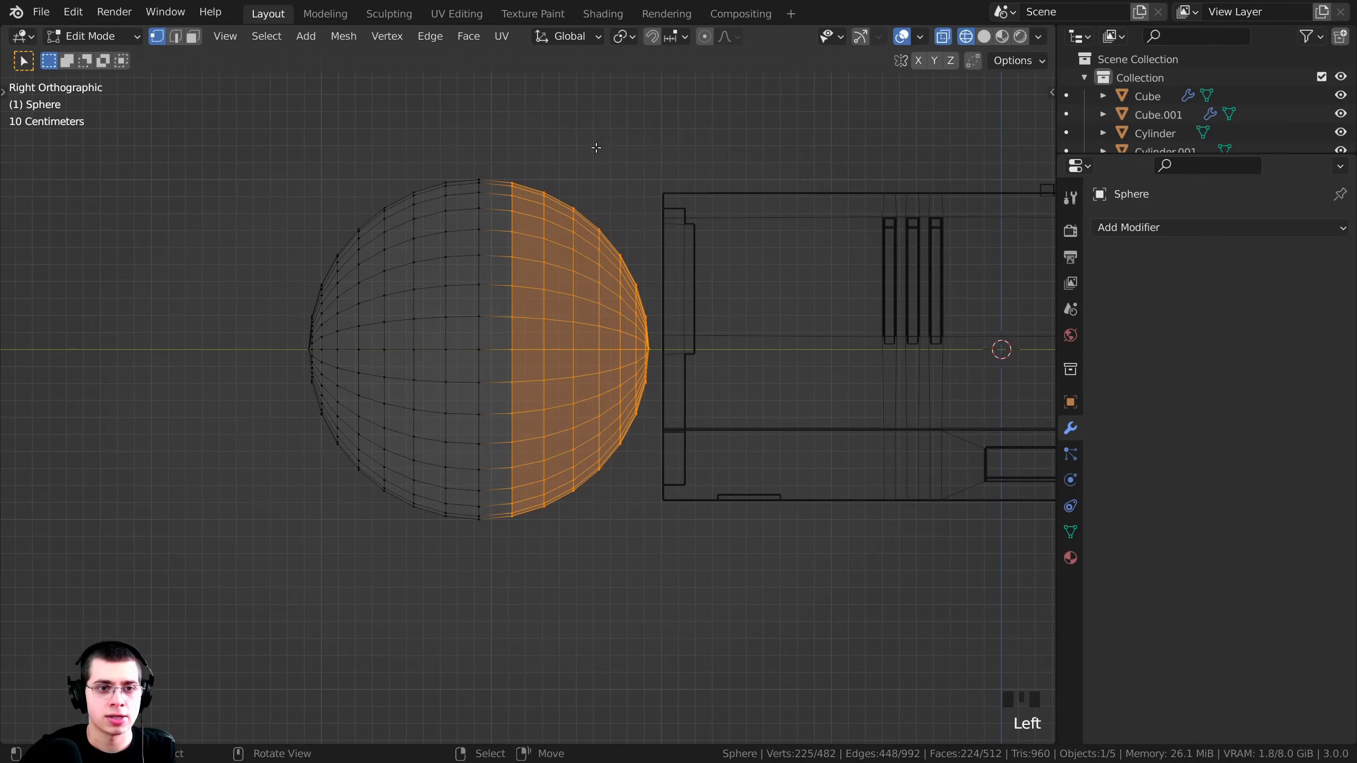
{"action": "key", "text": "x"}
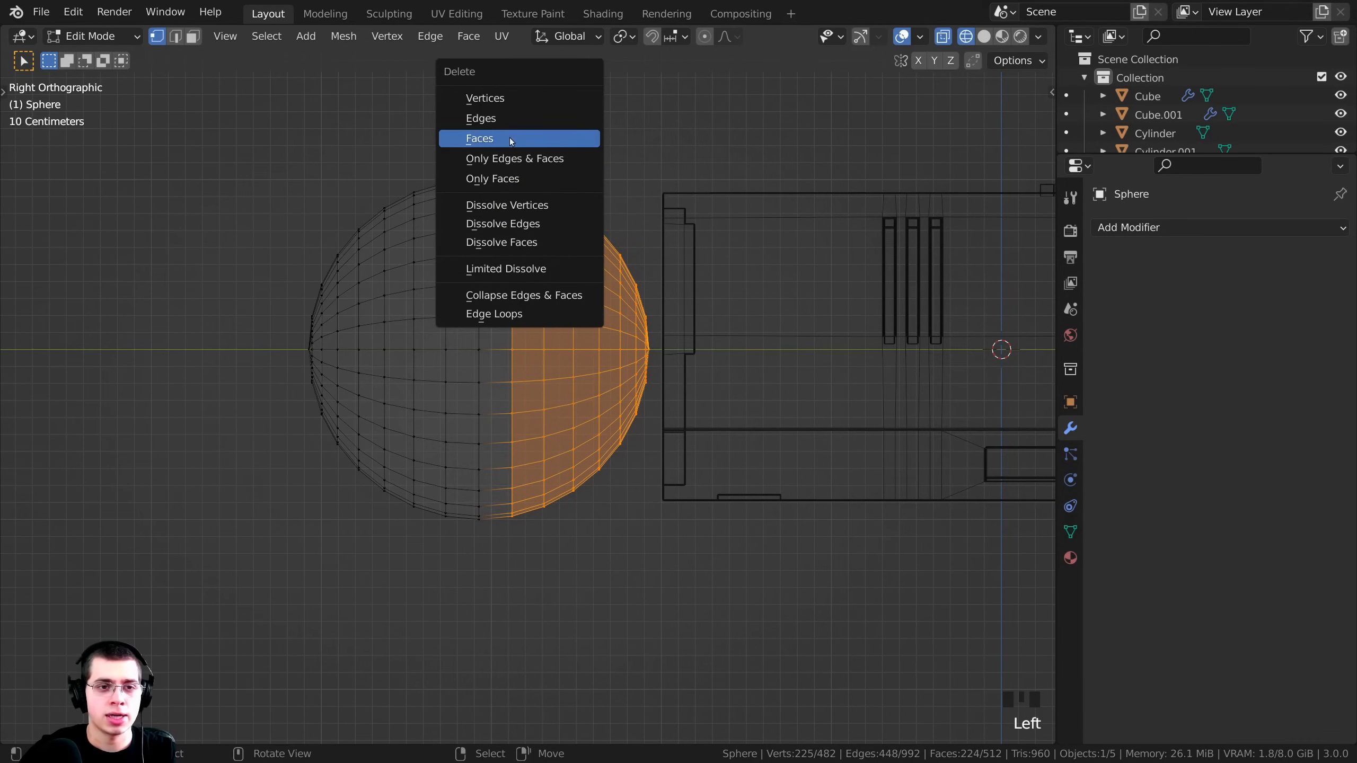
{"action": "left_click", "coordinate": [497, 100]}
{"action": "scroll", "coordinate": [447, 202], "scroll_direction": "down", "scroll_amount": 1}
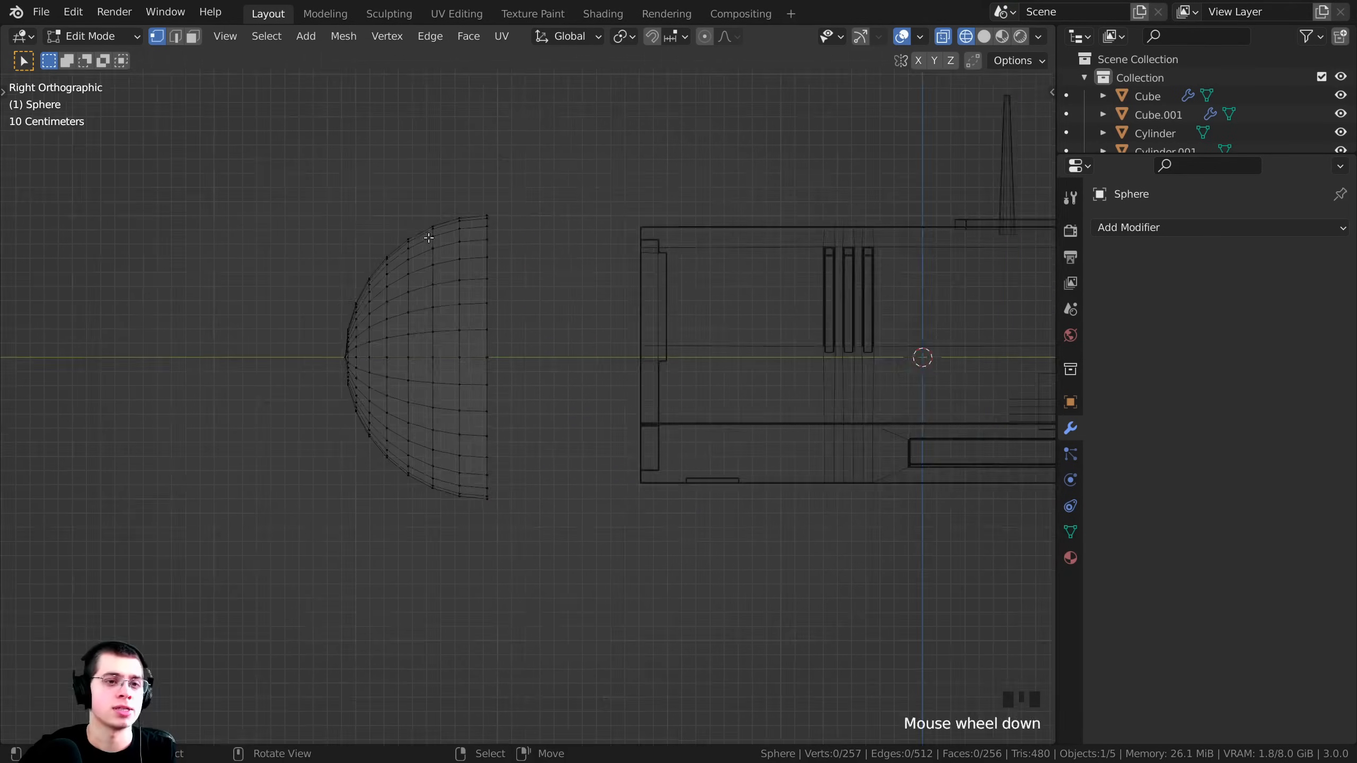
In solid shading, extrude the hemisphere's open rim loop and scale it outward by about 1.19 to form a flat flange.
{"action": "key", "text": "shift+z"}
{"action": "middle_click_drag", "start_coordinate": [447, 246], "coordinate": [574, 328]}
{"action": "scroll", "coordinate": [578, 327], "scroll_direction": "up", "scroll_amount": 4}
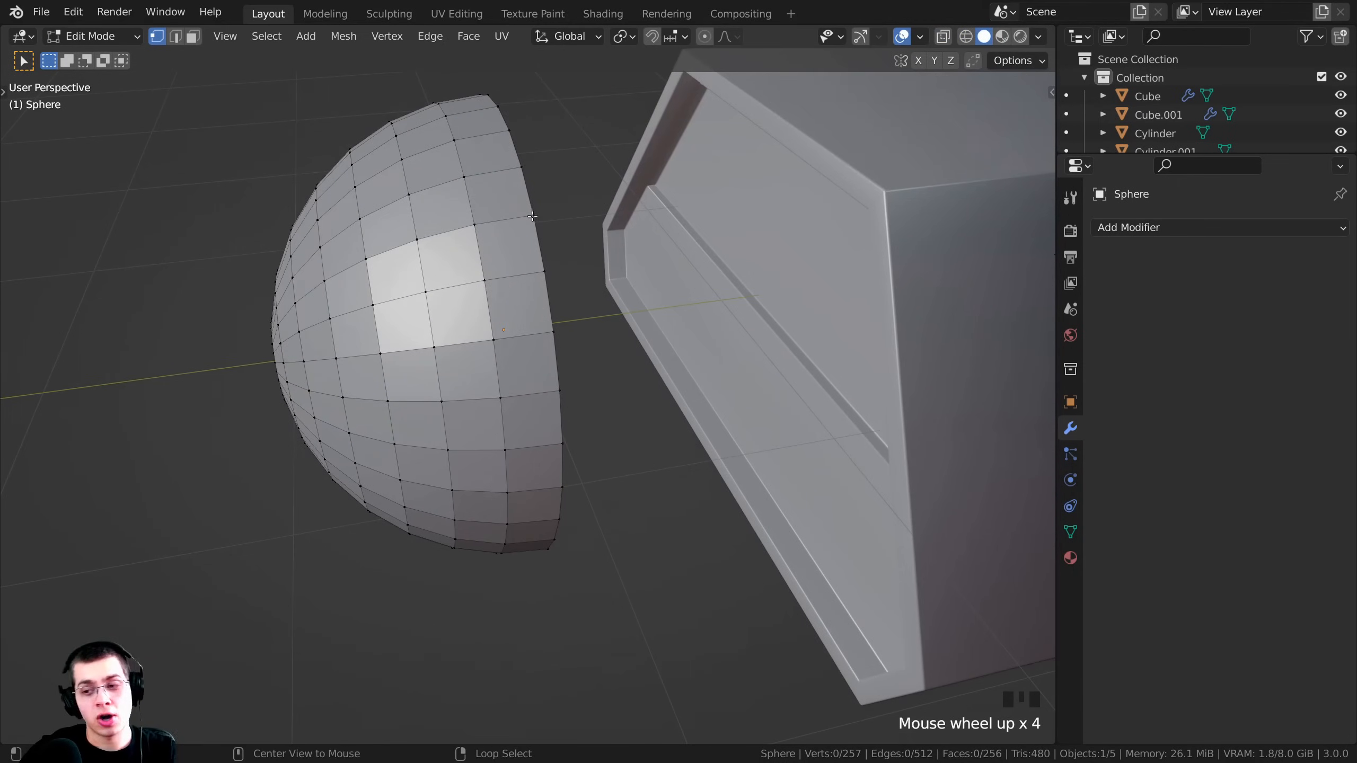
{"action": "left_click", "coordinate": [542, 214], "text": "alt"}
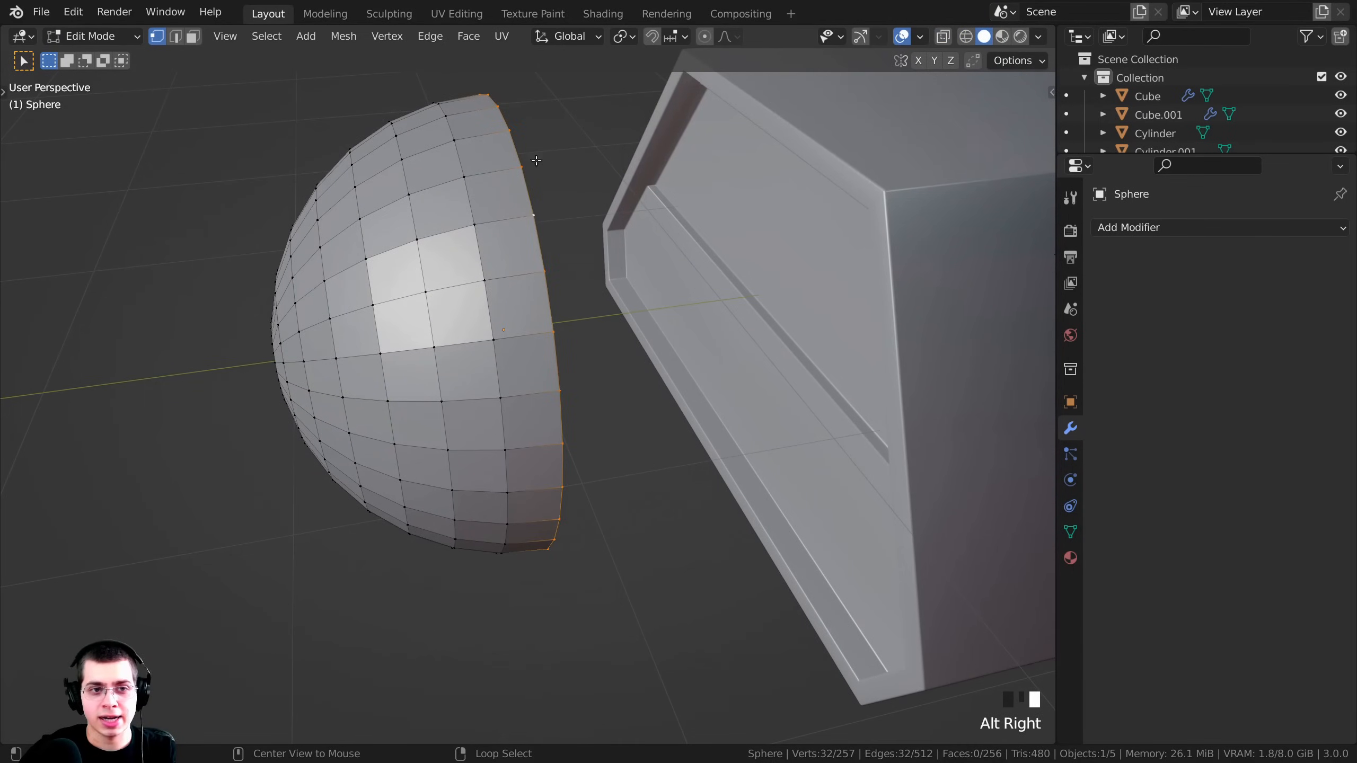
{"action": "middle_click_drag", "start_coordinate": [621, 494], "coordinate": [552, 272]}
{"action": "scroll", "coordinate": [588, 321], "scroll_direction": "up", "scroll_amount": 3}
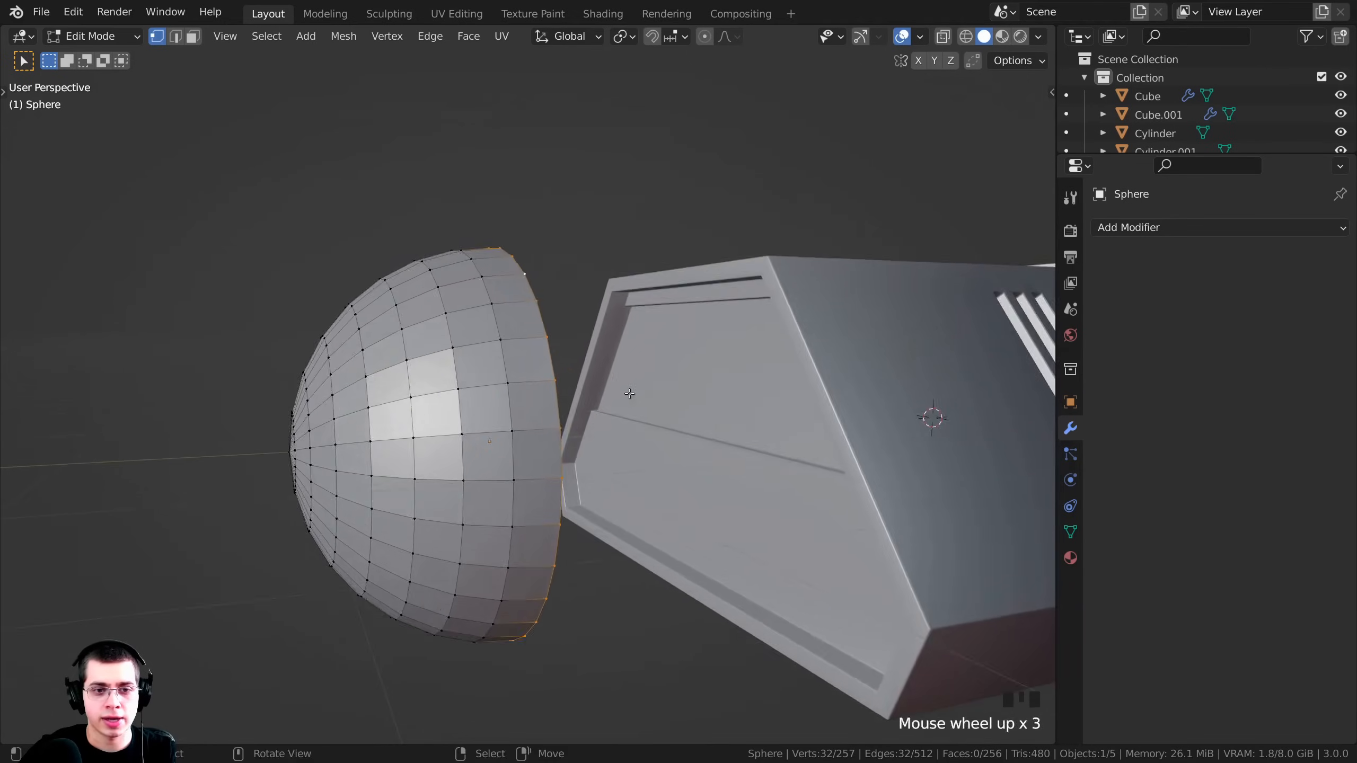
{"action": "scroll", "coordinate": [695, 411], "scroll_direction": "down", "scroll_amount": 2}
{"action": "key", "text": "e"}
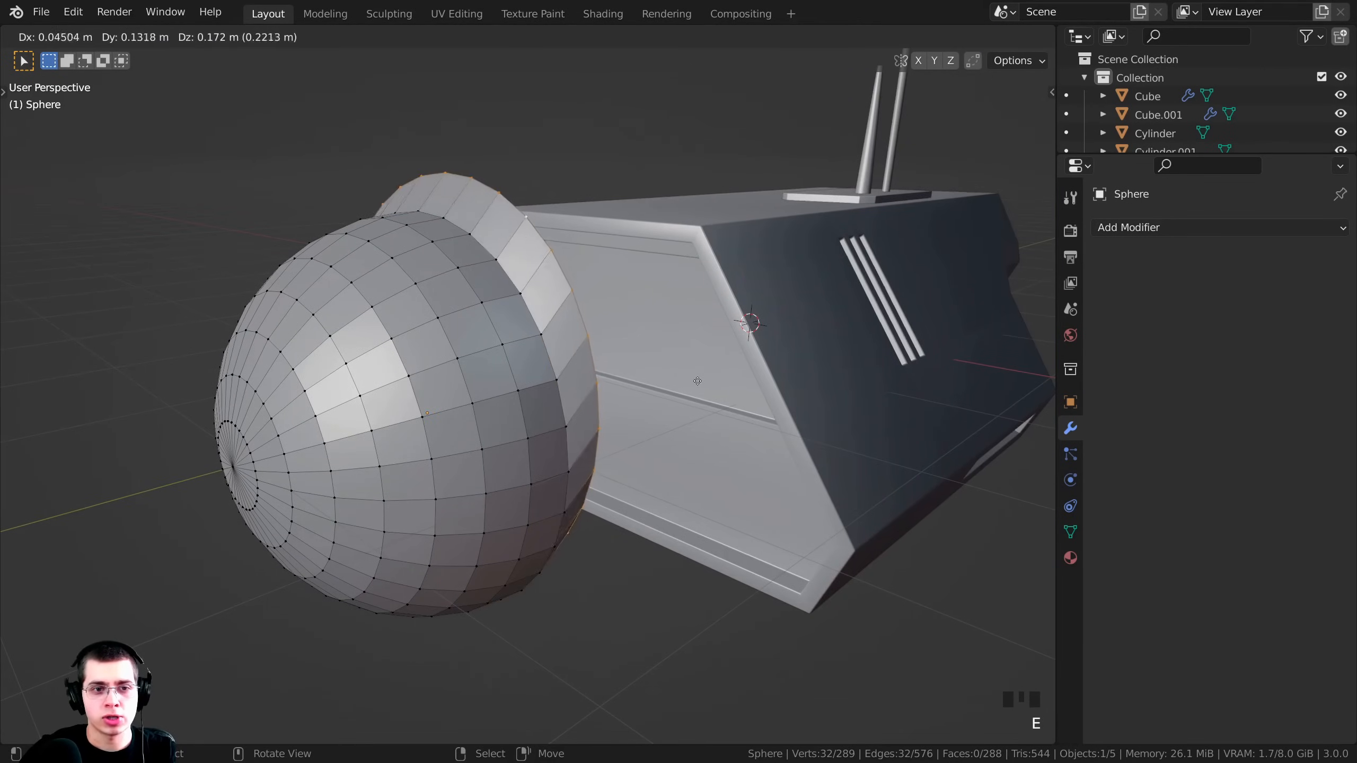
{"action": "key", "text": "s"}
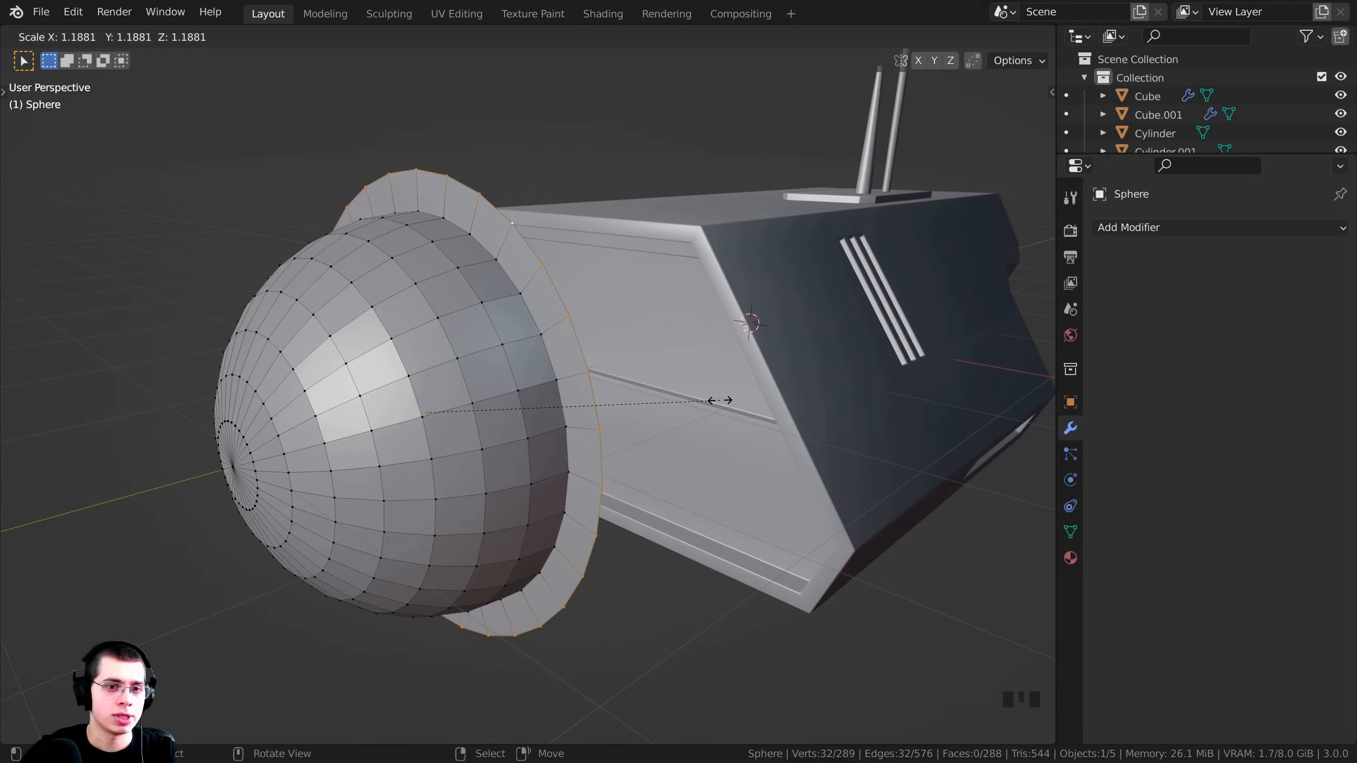
{"action": "left_click", "coordinate": [720, 400]}
Extrude the flange's outer edge loop about 0.21 m along the global Y axis toward the hull, and return to Object Mode.
{"action": "middle_click_drag", "start_coordinate": [694, 364], "coordinate": [420, 513]}
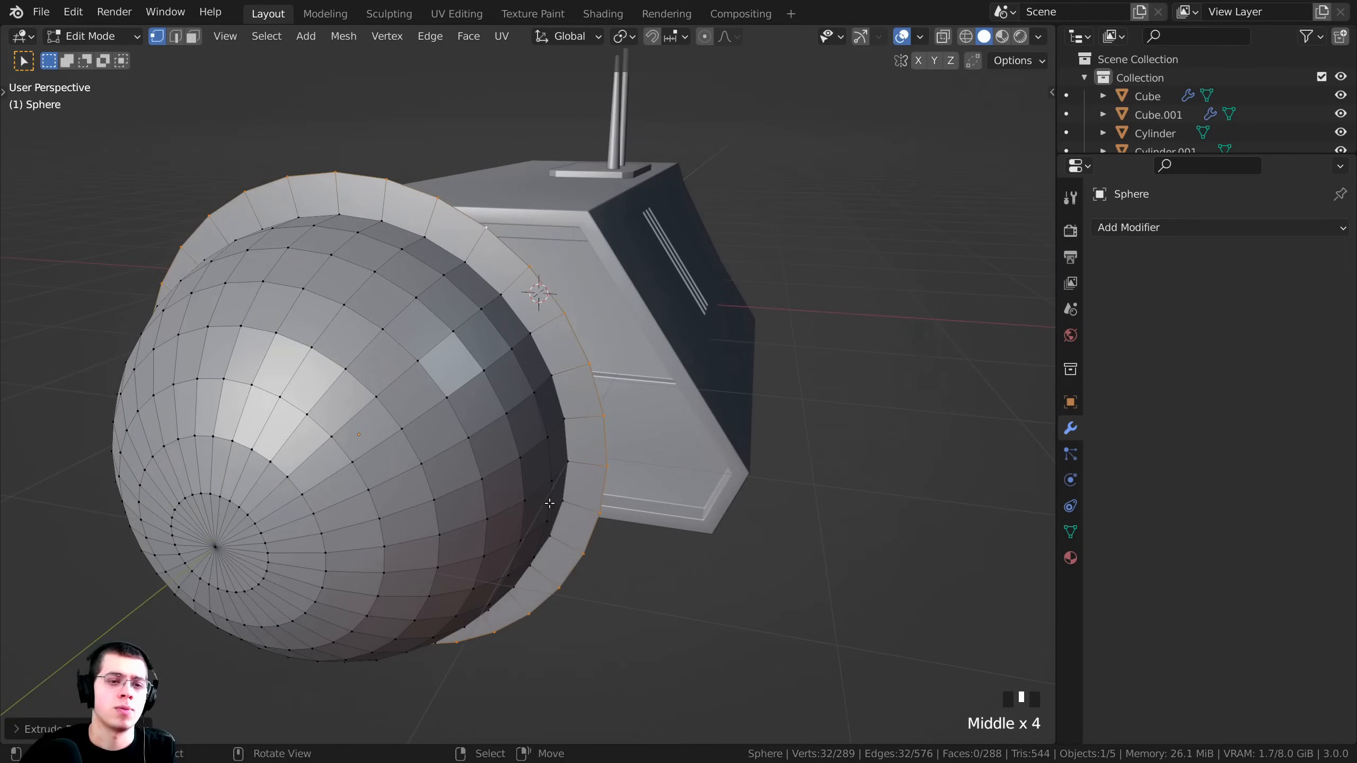
{"action": "middle_click_drag", "start_coordinate": [549, 503], "coordinate": [529, 447]}
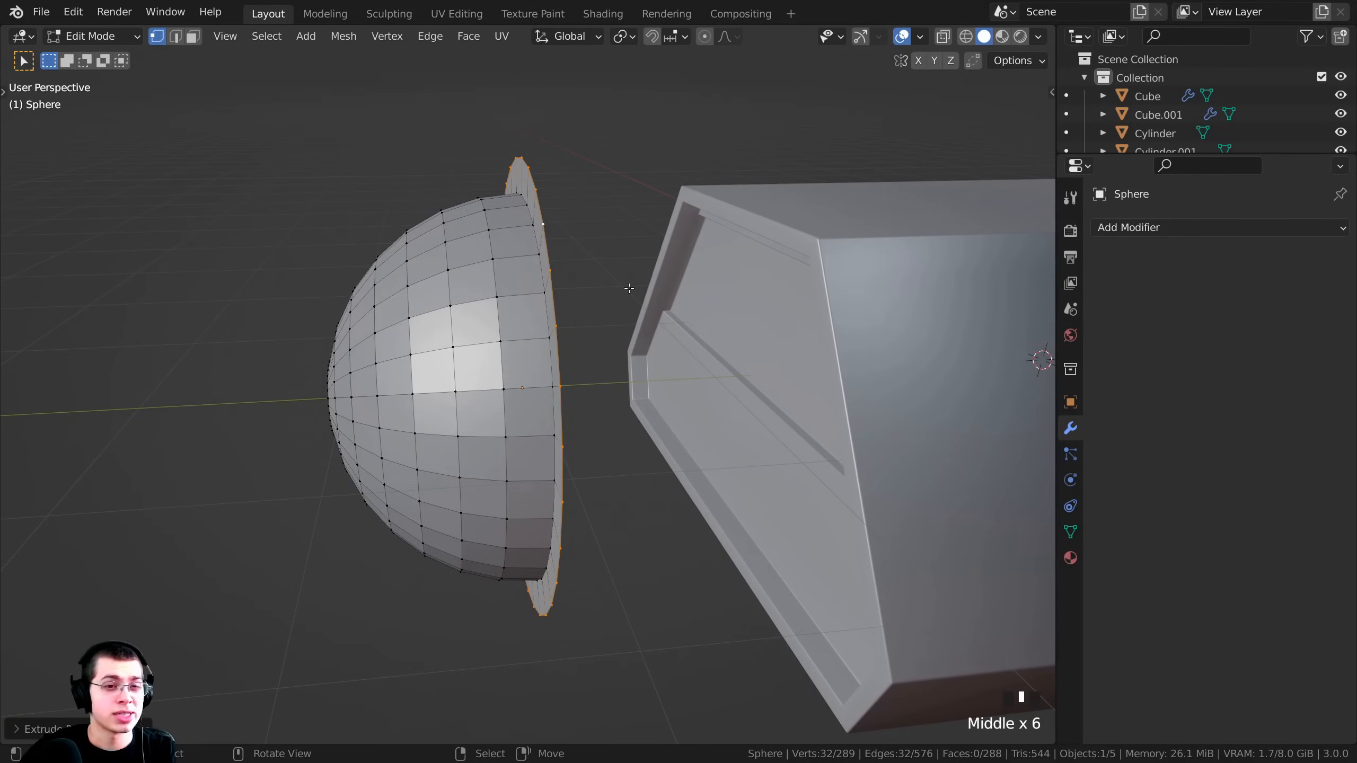
{"action": "key", "text": "e"}
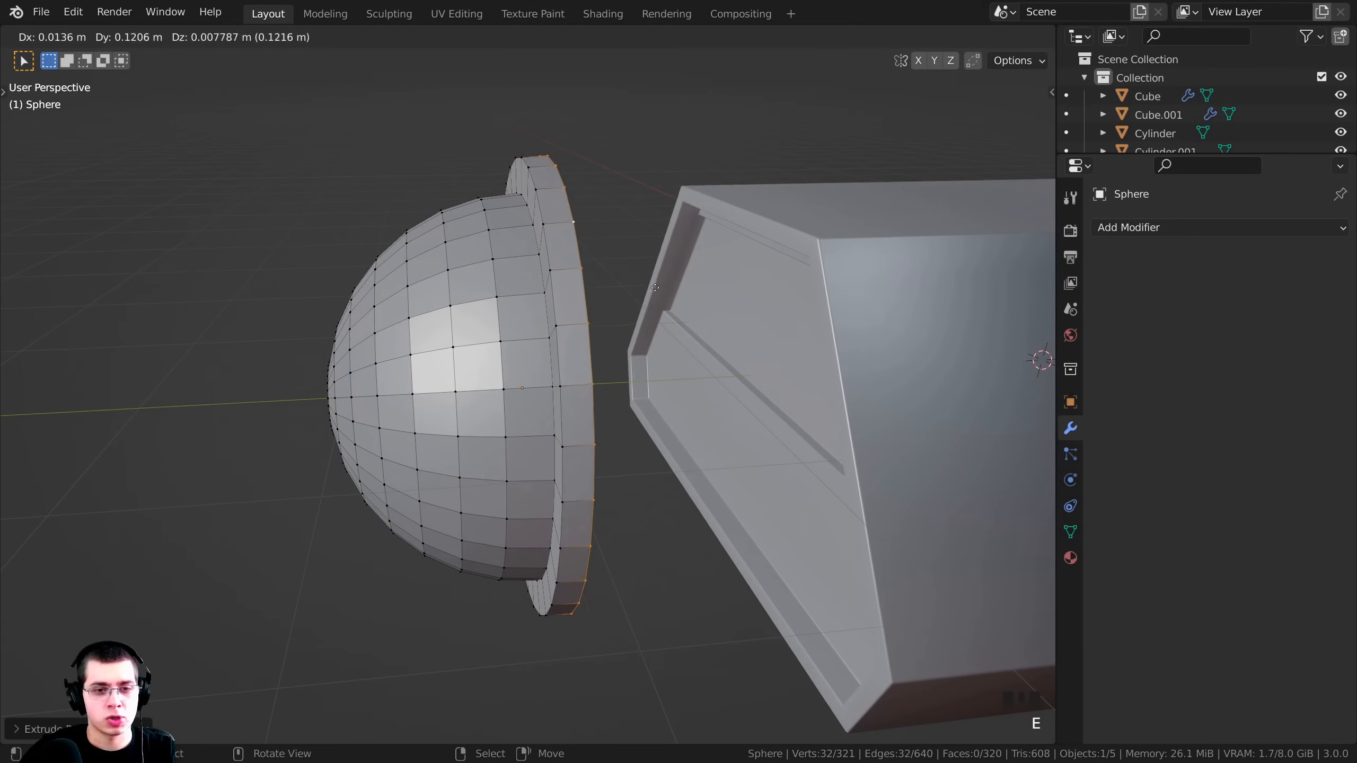
{"action": "key", "text": "y"}
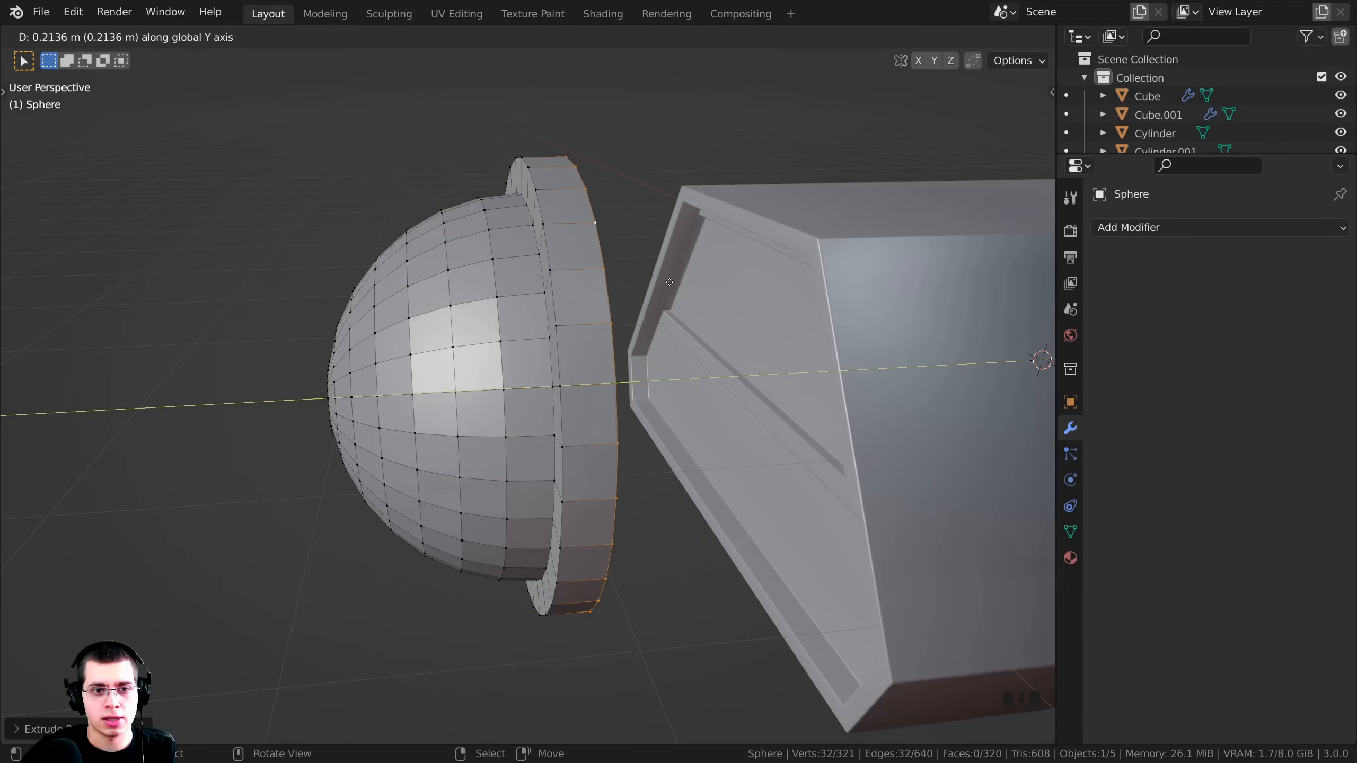
{"action": "left_click", "coordinate": [670, 281]}
{"action": "middle_click_drag", "start_coordinate": [670, 281], "coordinate": [527, 391]}
{"action": "key", "text": "Tab"}
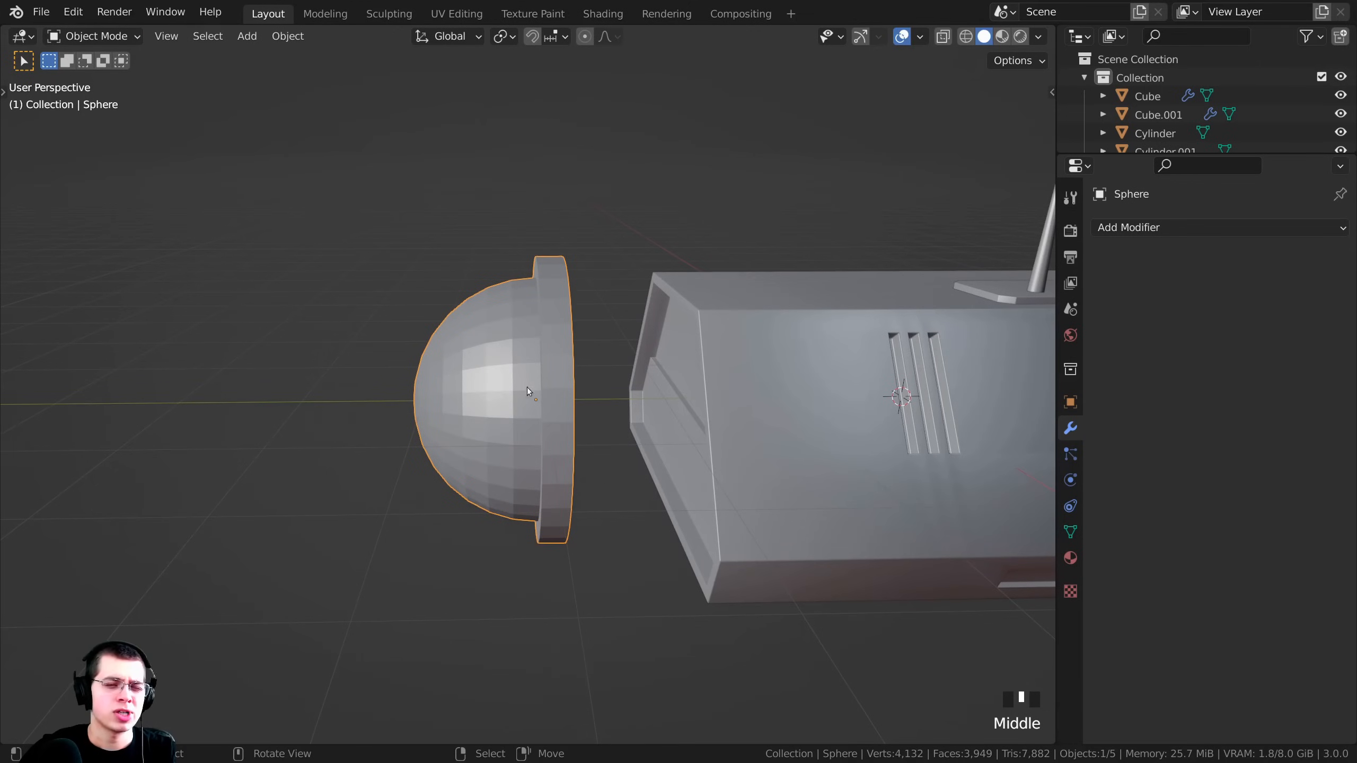
Scale the whole dome mesh down slightly along the global Y axis in Edit Mode, and return to Object Mode.
{"action": "key", "text": "Tab"}
{"action": "key", "text": "a"}
{"action": "key", "text": "a"}
{"action": "key", "text": "a"}
{"action": "middle_click_drag", "start_coordinate": [727, 378], "coordinate": [422, 308]}
{"action": "middle_click_drag", "start_coordinate": [522, 369], "coordinate": [476, 369]}
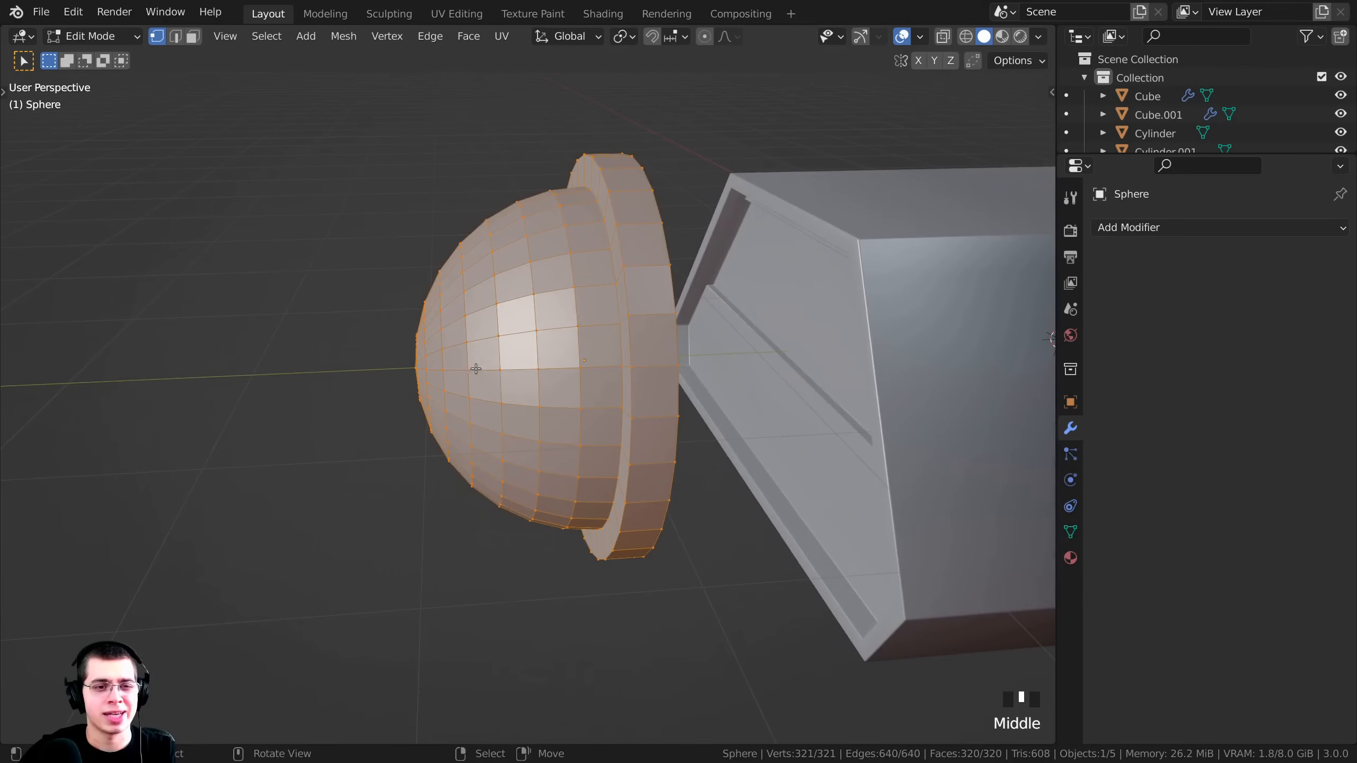
{"action": "middle_click_drag", "start_coordinate": [723, 325], "coordinate": [866, 274], "text": "shift"}
{"action": "scroll", "coordinate": [1000, 364], "scroll_direction": "down", "scroll_amount": 1}
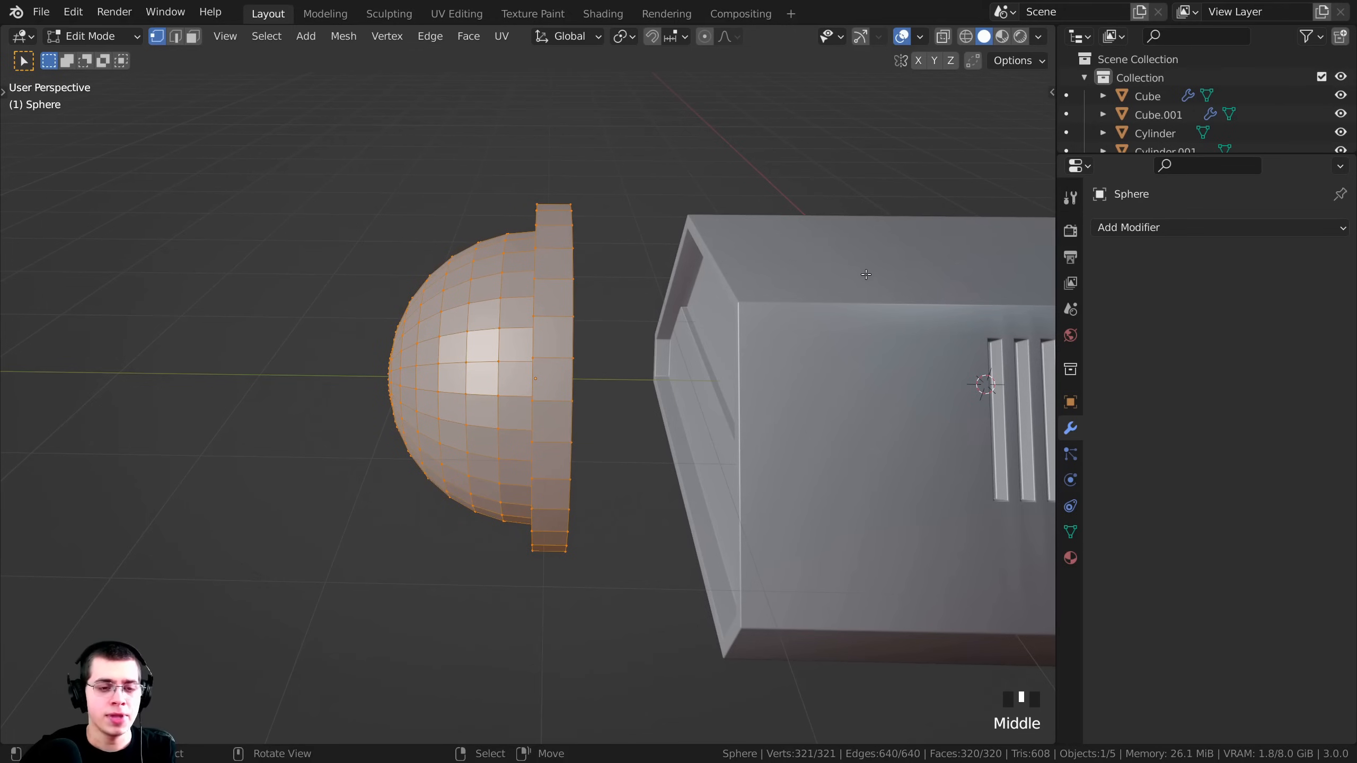
{"action": "key", "text": "s"}
{"action": "key", "text": "y"}
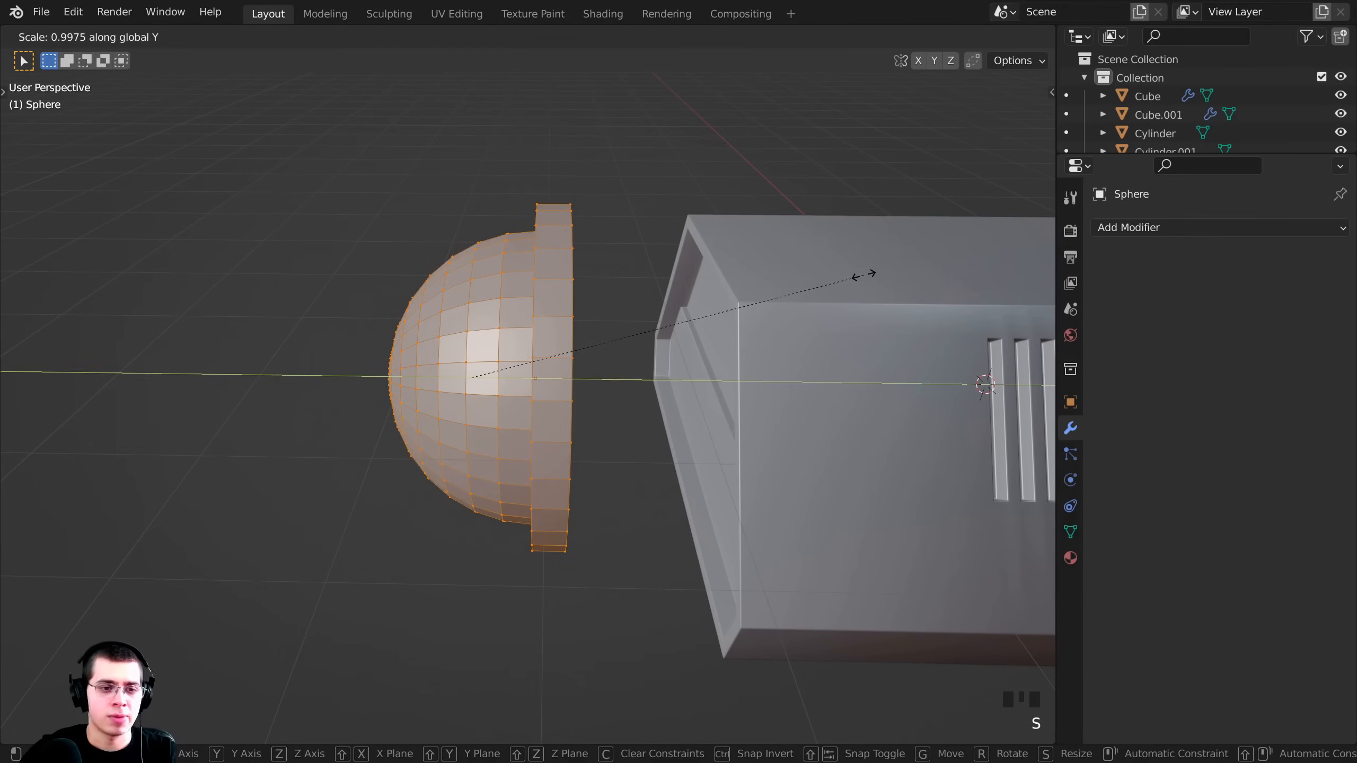
{"action": "left_click", "coordinate": [809, 276]}
{"action": "scroll", "coordinate": [694, 374], "scroll_direction": "down", "scroll_amount": 3}
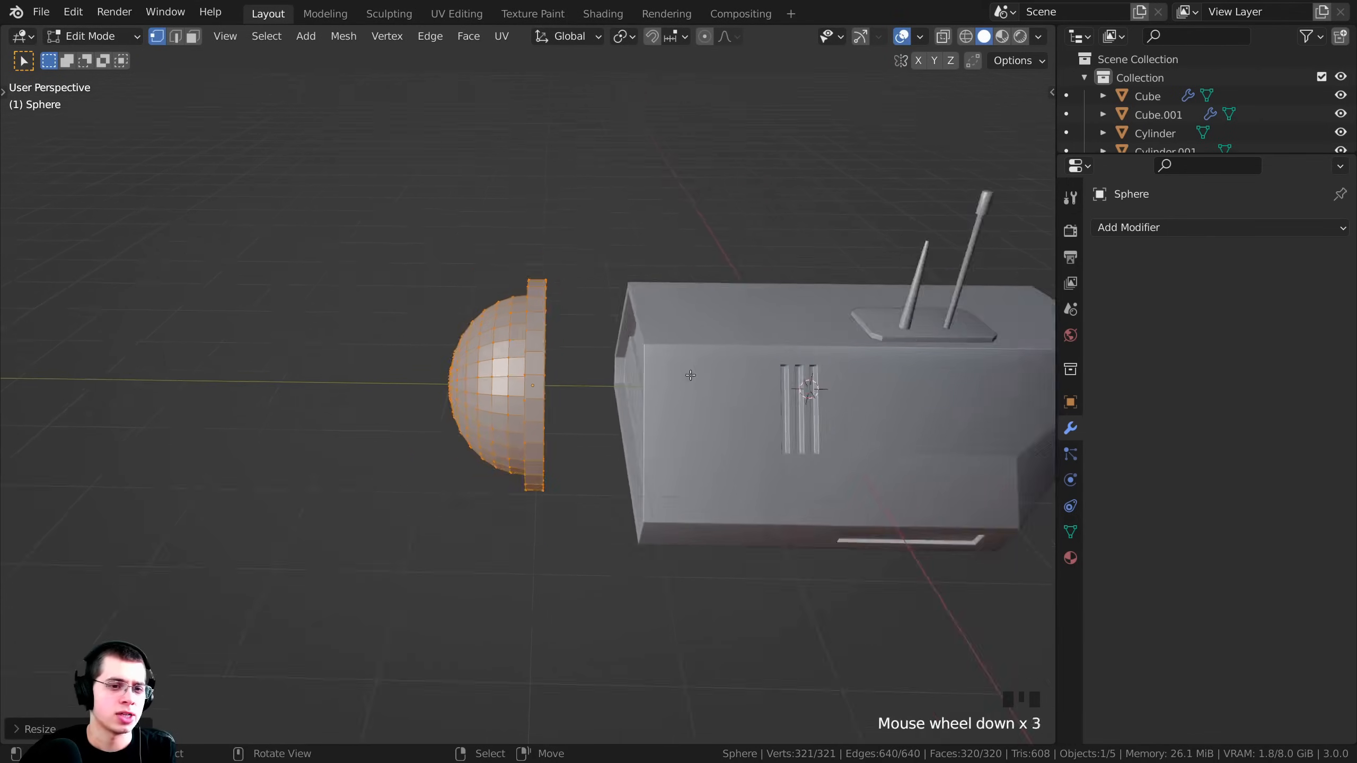
{"action": "key", "text": "Tab"}
Apply Shade Smooth to the flanged dome.
{"action": "middle_click_drag", "start_coordinate": [691, 376], "coordinate": [540, 405]}
{"action": "middle_click_drag", "start_coordinate": [452, 409], "coordinate": [455, 374]}
{"action": "scroll", "coordinate": [561, 395], "scroll_direction": "up", "scroll_amount": 4}
{"action": "scroll", "coordinate": [453, 249], "scroll_direction": "up", "scroll_amount": 2}
{"action": "scroll", "coordinate": [478, 299], "scroll_direction": "up", "scroll_amount": 1}
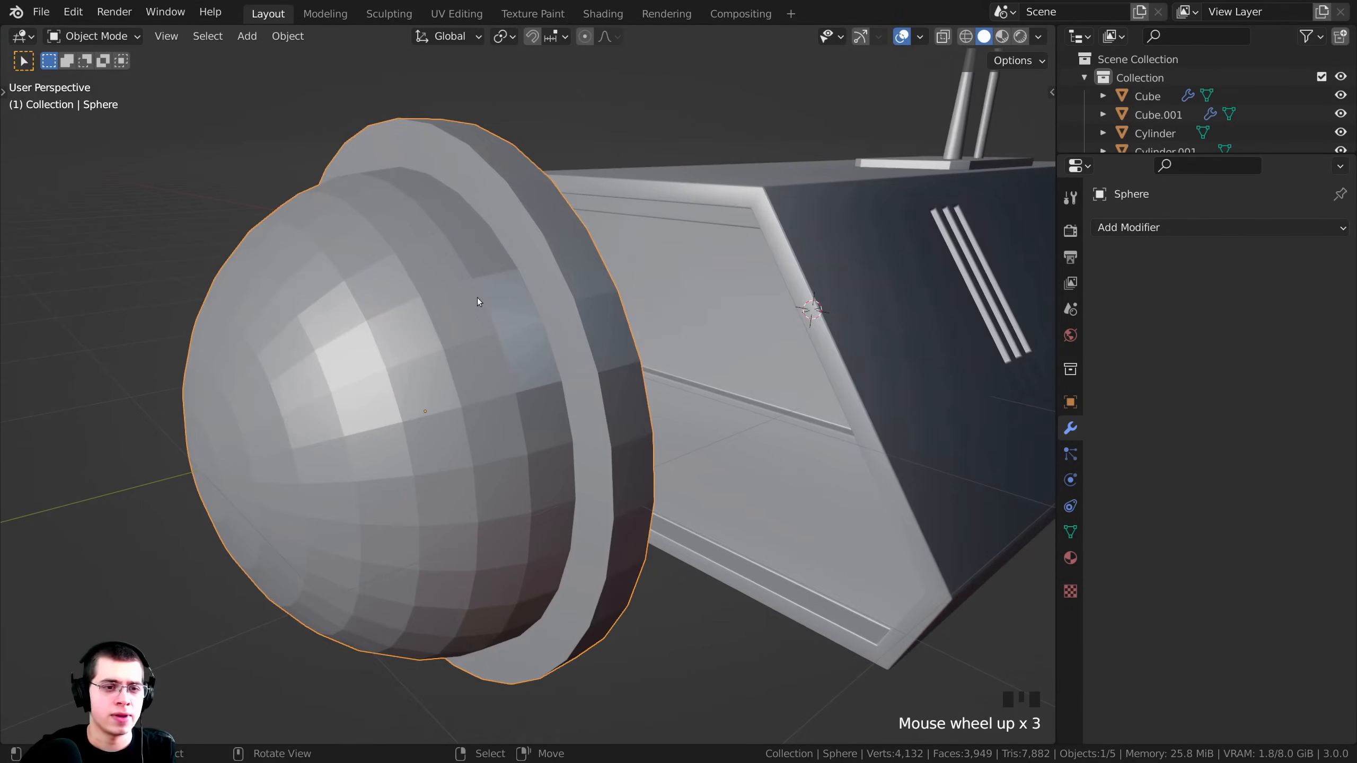
{"action": "scroll", "coordinate": [432, 380], "scroll_direction": "up", "scroll_amount": 1}
{"action": "middle_click_drag", "start_coordinate": [512, 320], "coordinate": [481, 329]}
{"action": "right_click", "coordinate": [448, 330]}
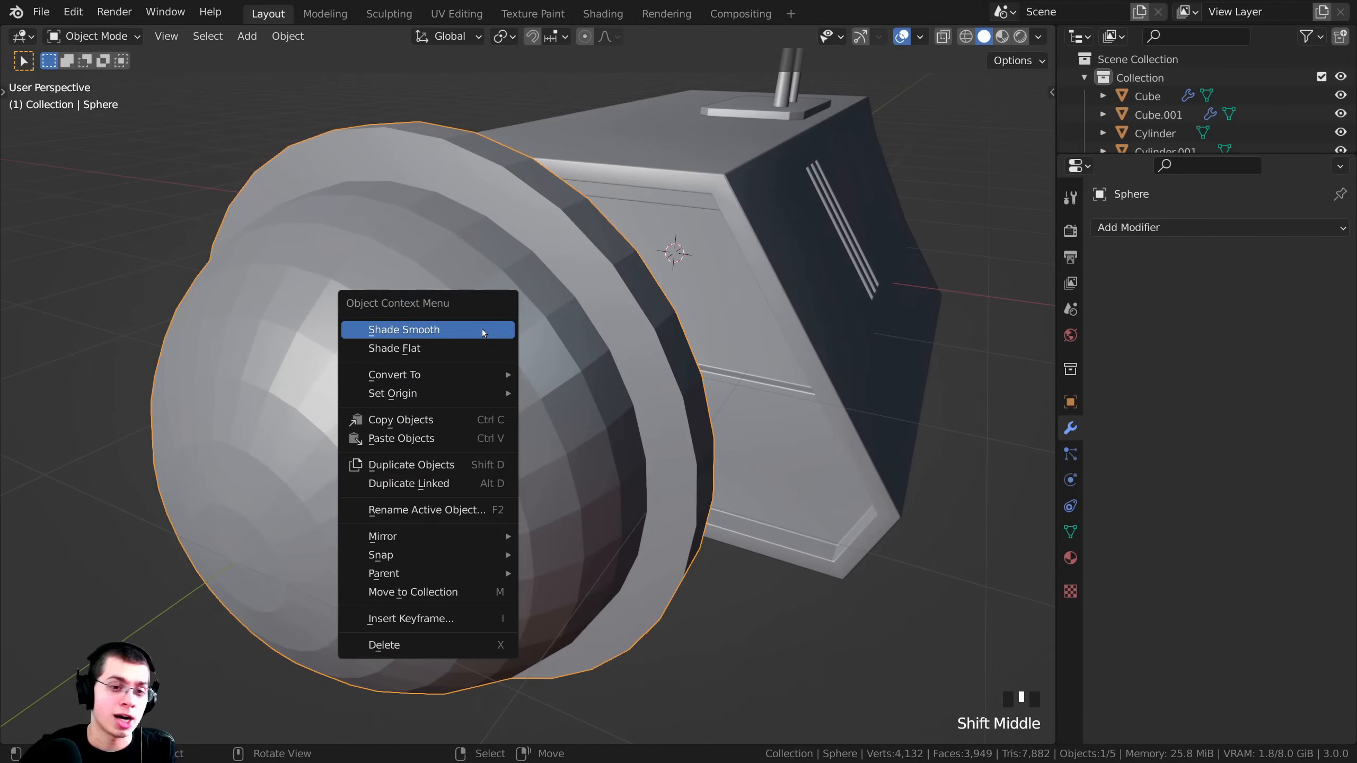
{"action": "left_click", "coordinate": [430, 329]}
Bevel the flange's outer edge loop on the dome side with 3 segments and a width of about 0.006 m.
{"action": "middle_click_drag", "start_coordinate": [412, 276], "coordinate": [646, 425]}
{"action": "scroll", "coordinate": [646, 425], "scroll_direction": "up", "scroll_amount": 3}
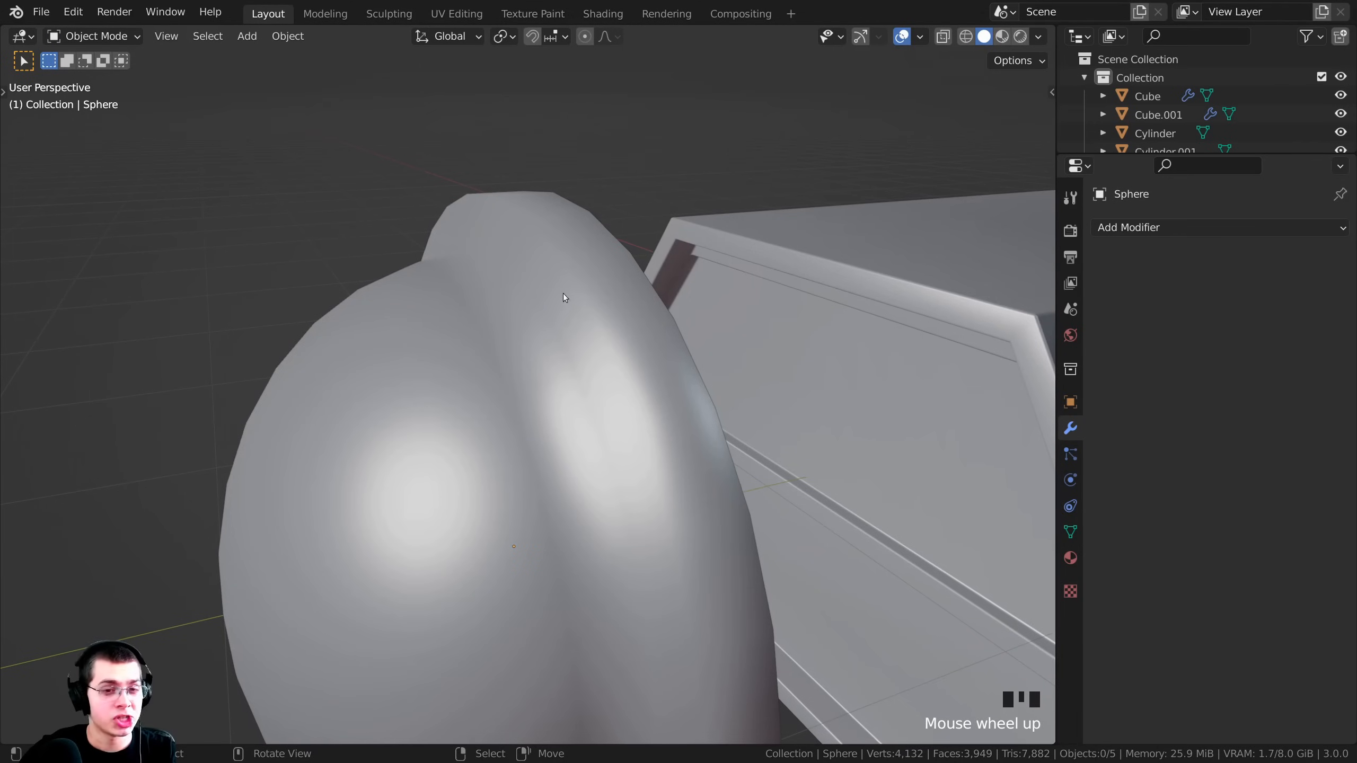
{"action": "middle_click_drag", "start_coordinate": [517, 322], "coordinate": [515, 275]}
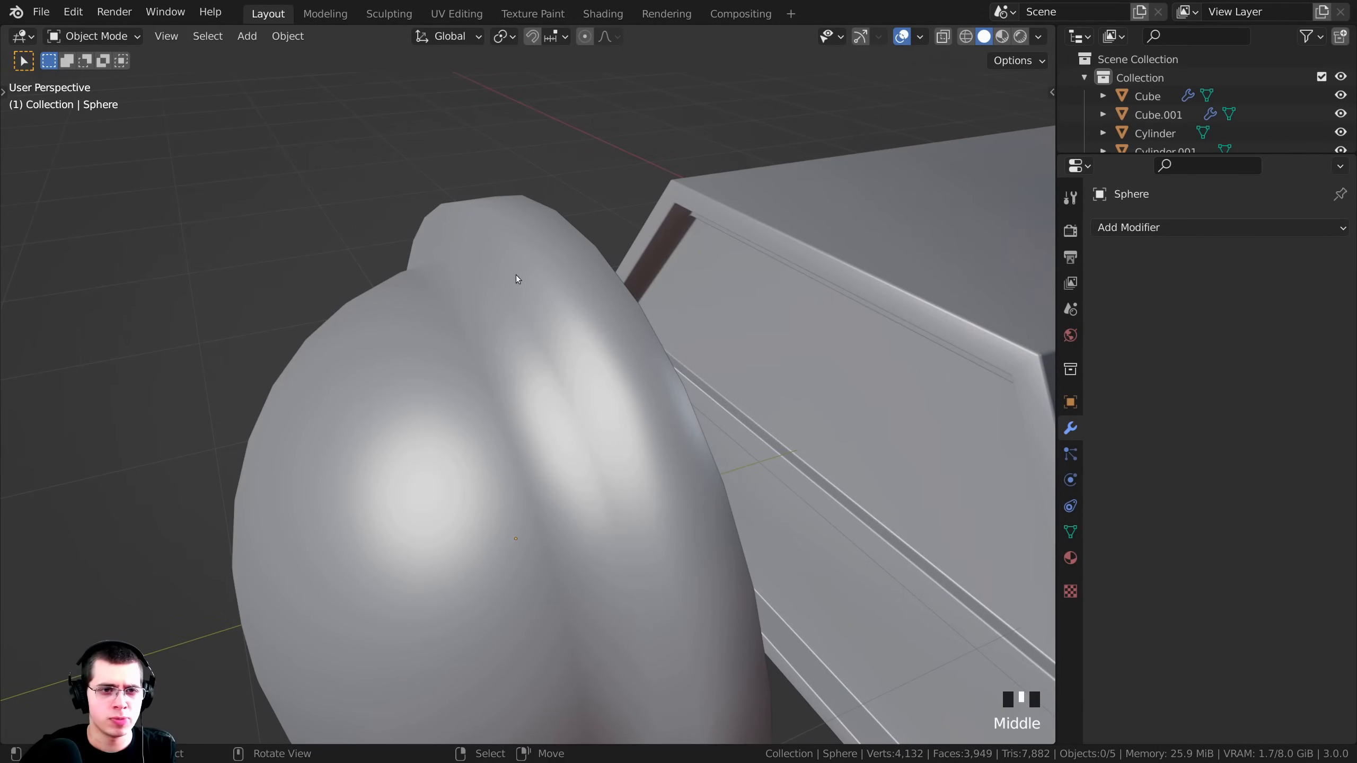
{"action": "left_click", "coordinate": [525, 293]}
{"action": "key", "text": "Tab"}
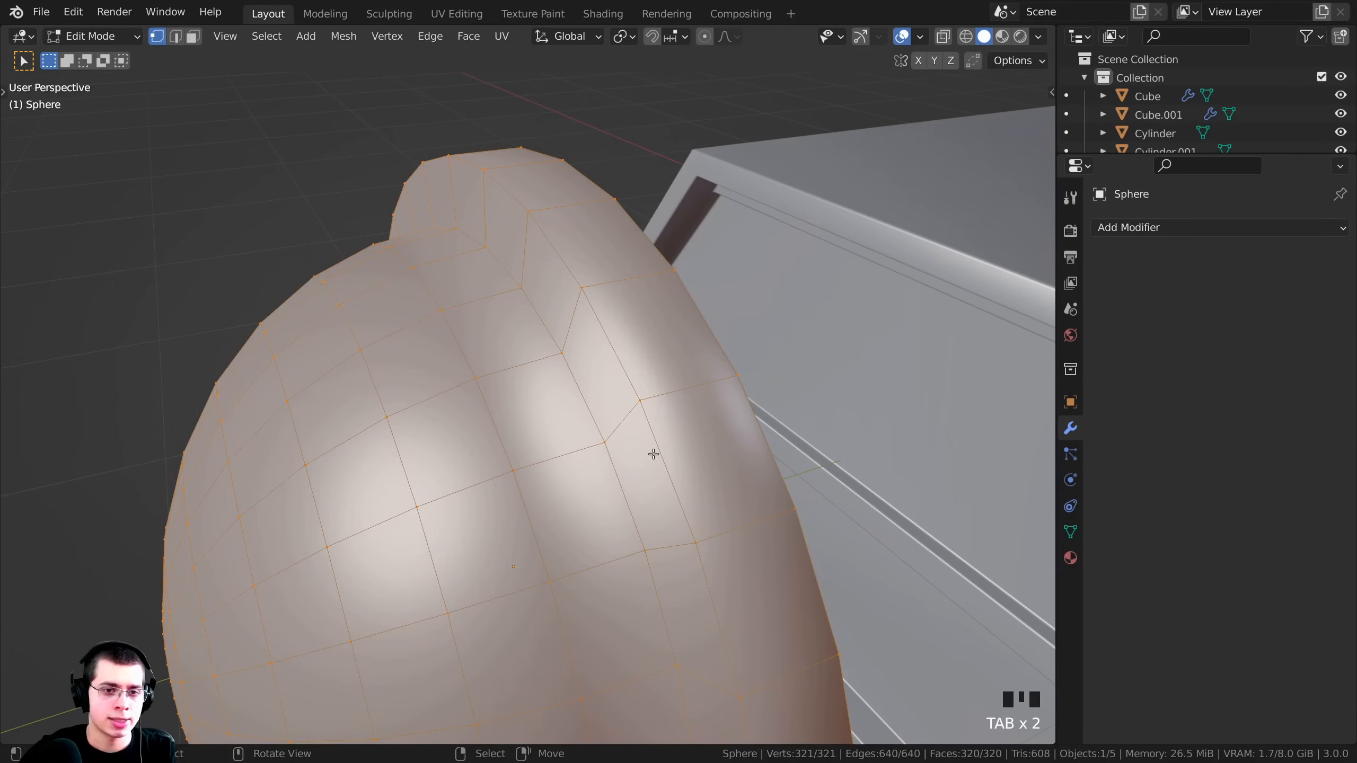
{"action": "middle_click_drag", "start_coordinate": [627, 363], "coordinate": [598, 385], "text": "shift"}
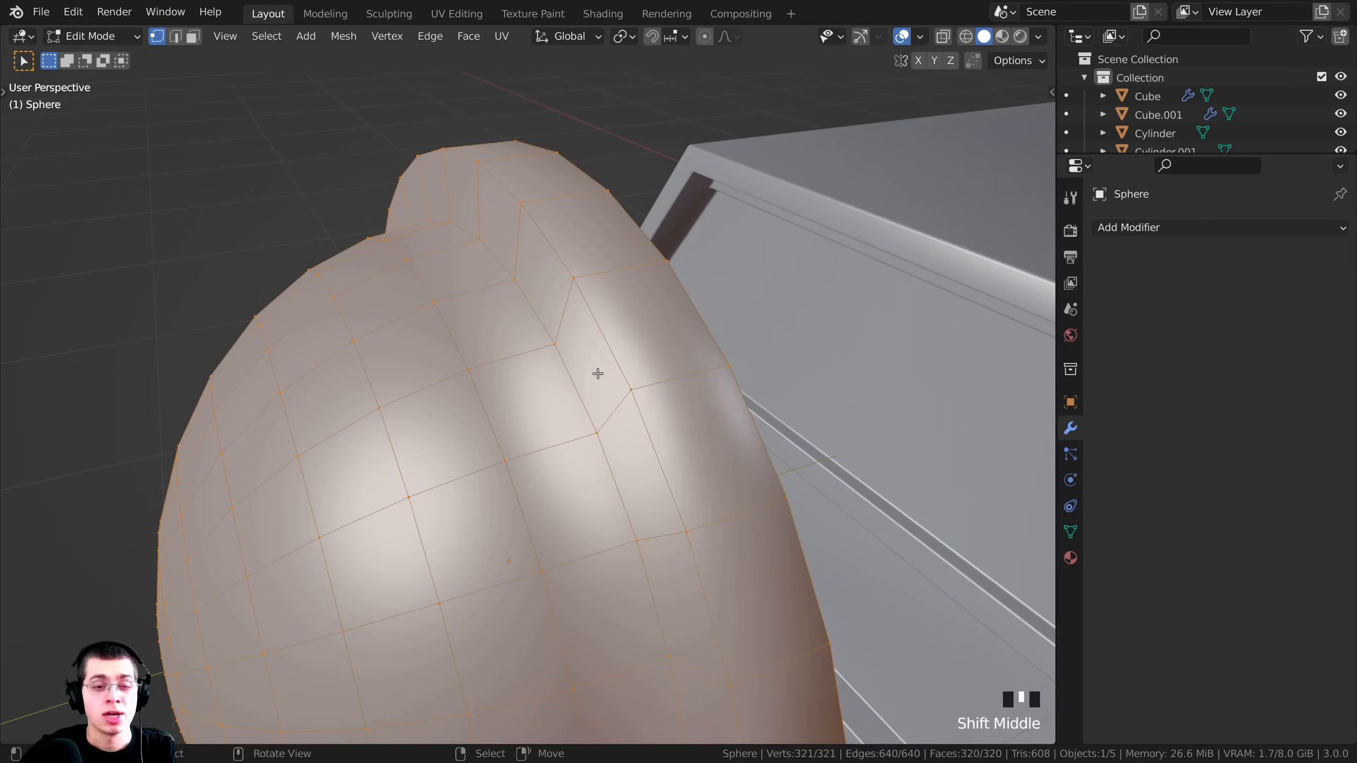
{"action": "right_click", "coordinate": [594, 319], "text": "alt"}
{"action": "middle_click_drag", "start_coordinate": [682, 379], "coordinate": [695, 369]}
{"action": "scroll", "coordinate": [763, 353], "scroll_direction": "up", "scroll_amount": 2}
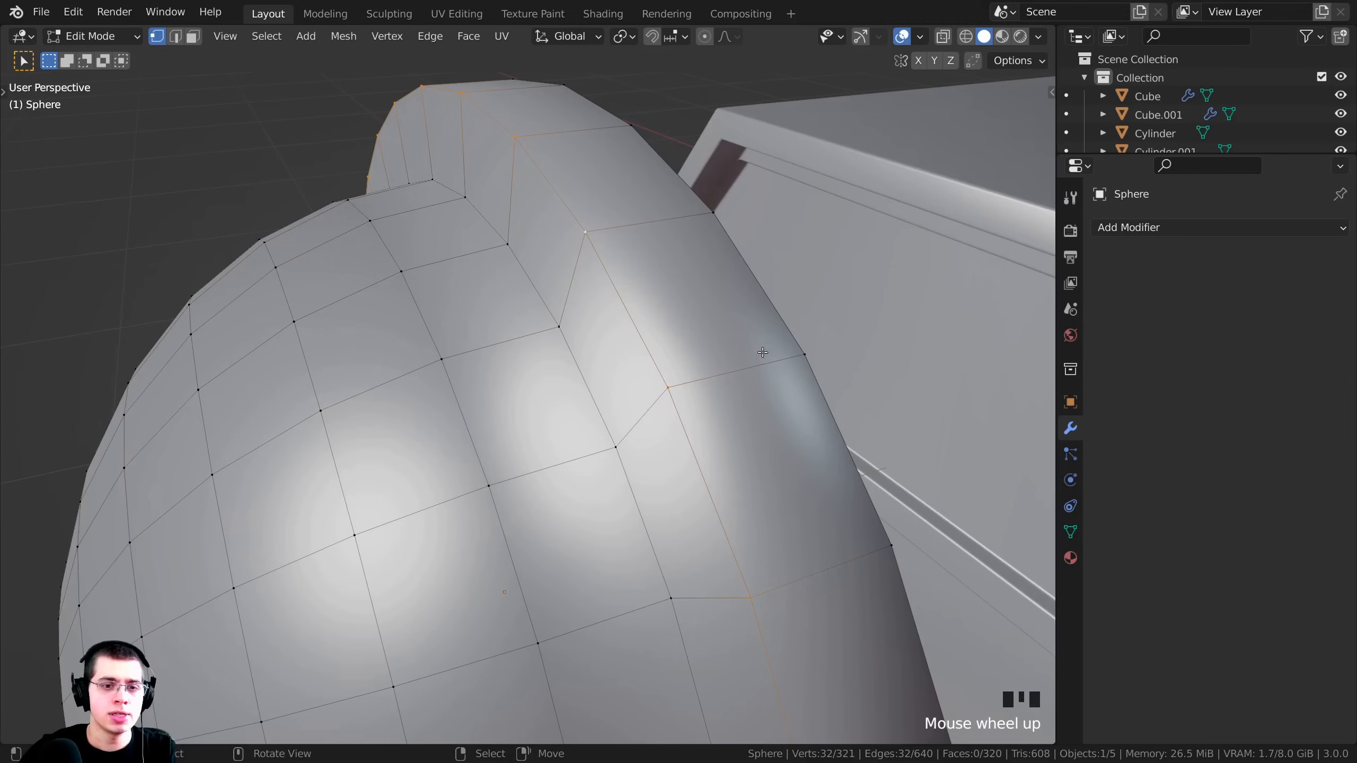
{"action": "key", "text": "ctrl+b"}
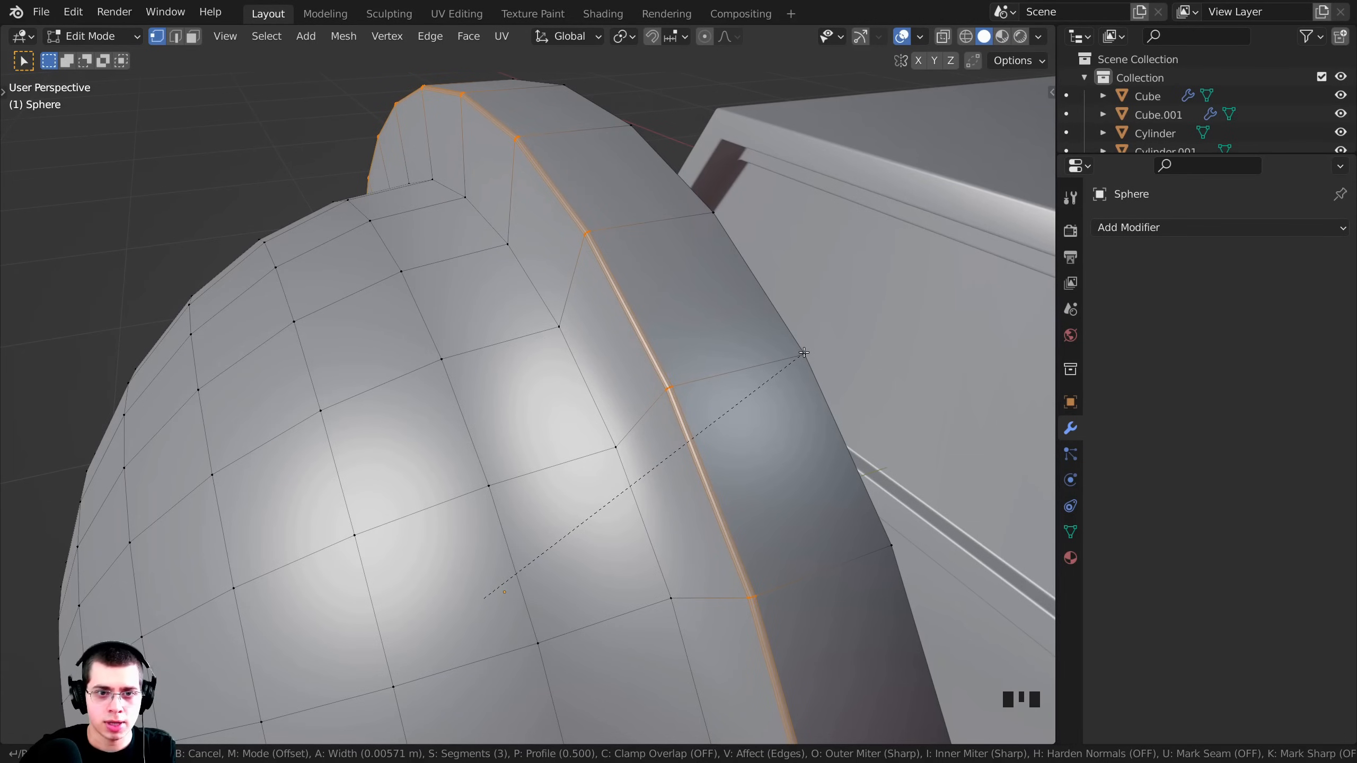
{"action": "left_click", "coordinate": [804, 352]}
{"action": "scroll", "coordinate": [756, 374], "scroll_direction": "up", "scroll_amount": 2}
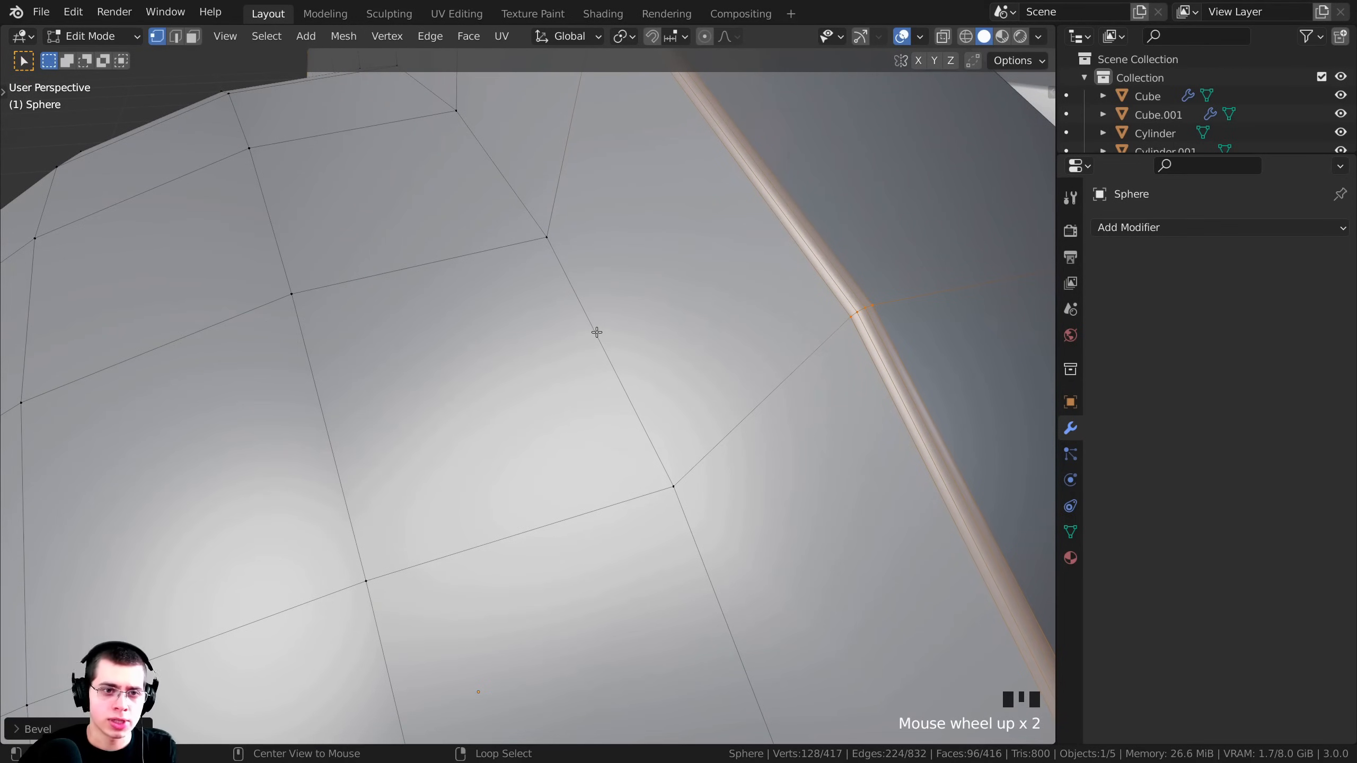
Bevel the edge loop where the dome meets the flange with 3 segments and about 0.002 m width, and return to Object Mode.
{"action": "right_click", "coordinate": [585, 308], "text": "alt"}
{"action": "scroll", "coordinate": [552, 324], "scroll_direction": "down", "scroll_amount": 4}
{"action": "middle_click_drag", "start_coordinate": [553, 324], "coordinate": [721, 451]}
{"action": "scroll", "coordinate": [666, 446], "scroll_direction": "up", "scroll_amount": 4}
{"action": "scroll", "coordinate": [721, 450], "scroll_direction": "up", "scroll_amount": 3}
{"action": "key", "text": "ctrl+b"}
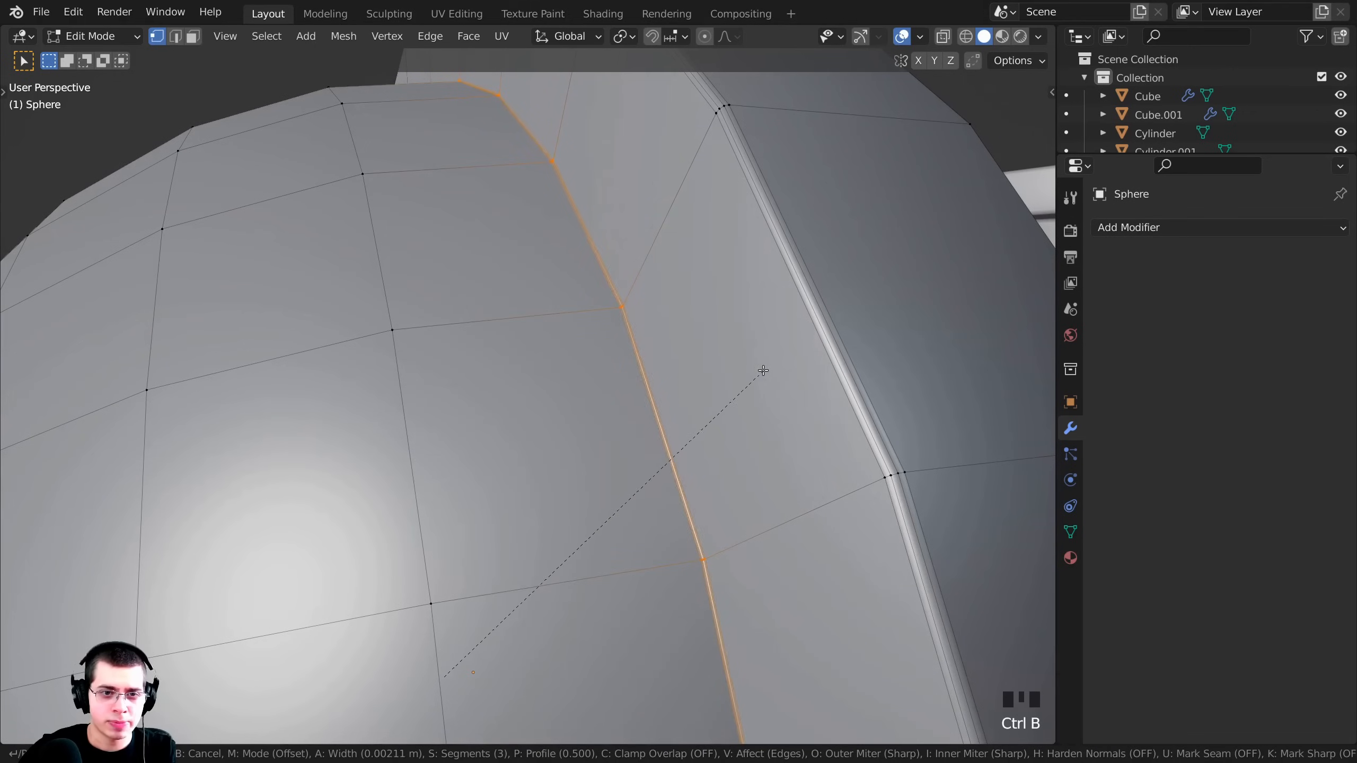
{"action": "left_click", "coordinate": [764, 371]}
{"action": "scroll", "coordinate": [764, 370], "scroll_direction": "down", "scroll_amount": 6}
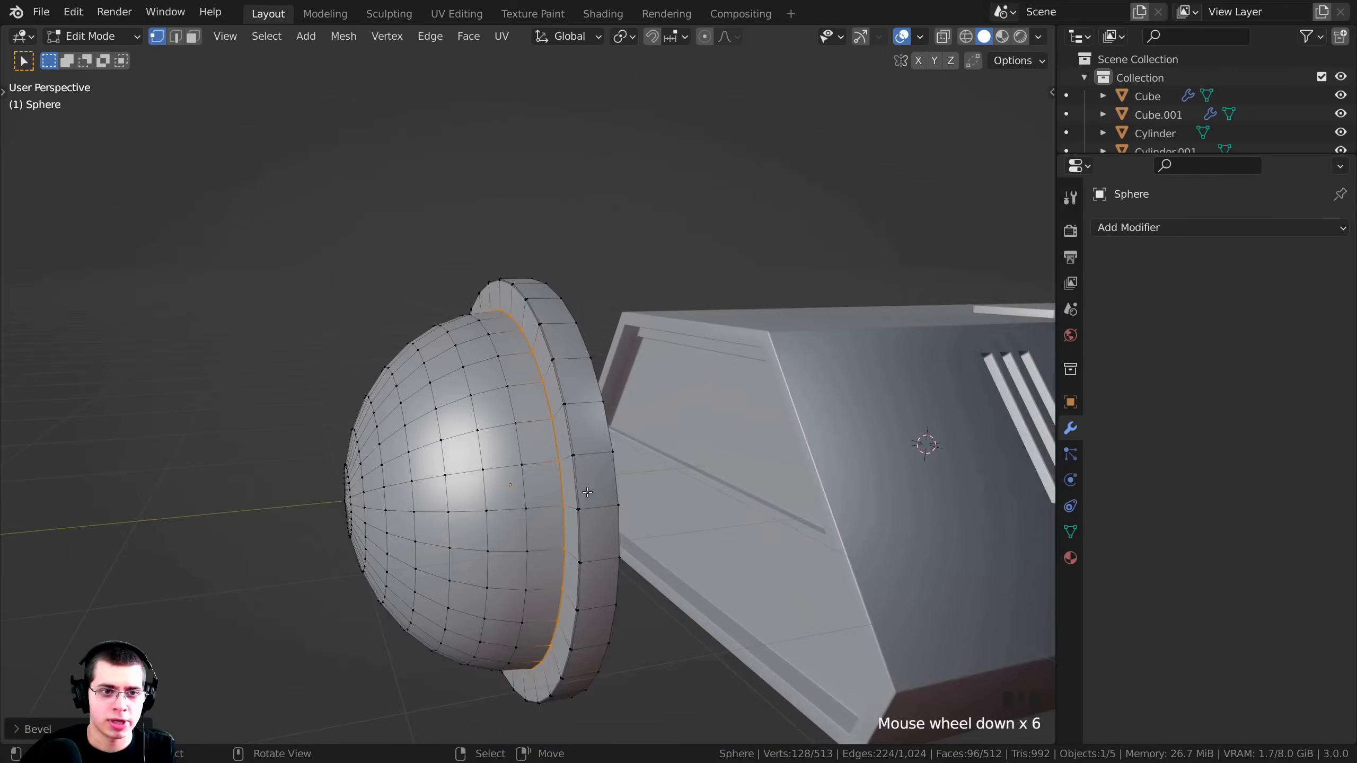
{"action": "middle_click_drag", "start_coordinate": [764, 370], "coordinate": [828, 395]}
{"action": "scroll", "coordinate": [828, 395], "scroll_direction": "up", "scroll_amount": 1}
{"action": "scroll", "coordinate": [545, 452], "scroll_direction": "down", "scroll_amount": 1}
{"action": "key", "text": "Tab"}
Add a Subdivision modifier with viewport level 1 to the flanged dome.
{"action": "scroll", "coordinate": [662, 446], "scroll_direction": "up", "scroll_amount": 1}
{"action": "middle_click_drag", "start_coordinate": [545, 452], "coordinate": [708, 321]}
{"action": "scroll", "coordinate": [386, 175], "scroll_direction": "up", "scroll_amount": 3}
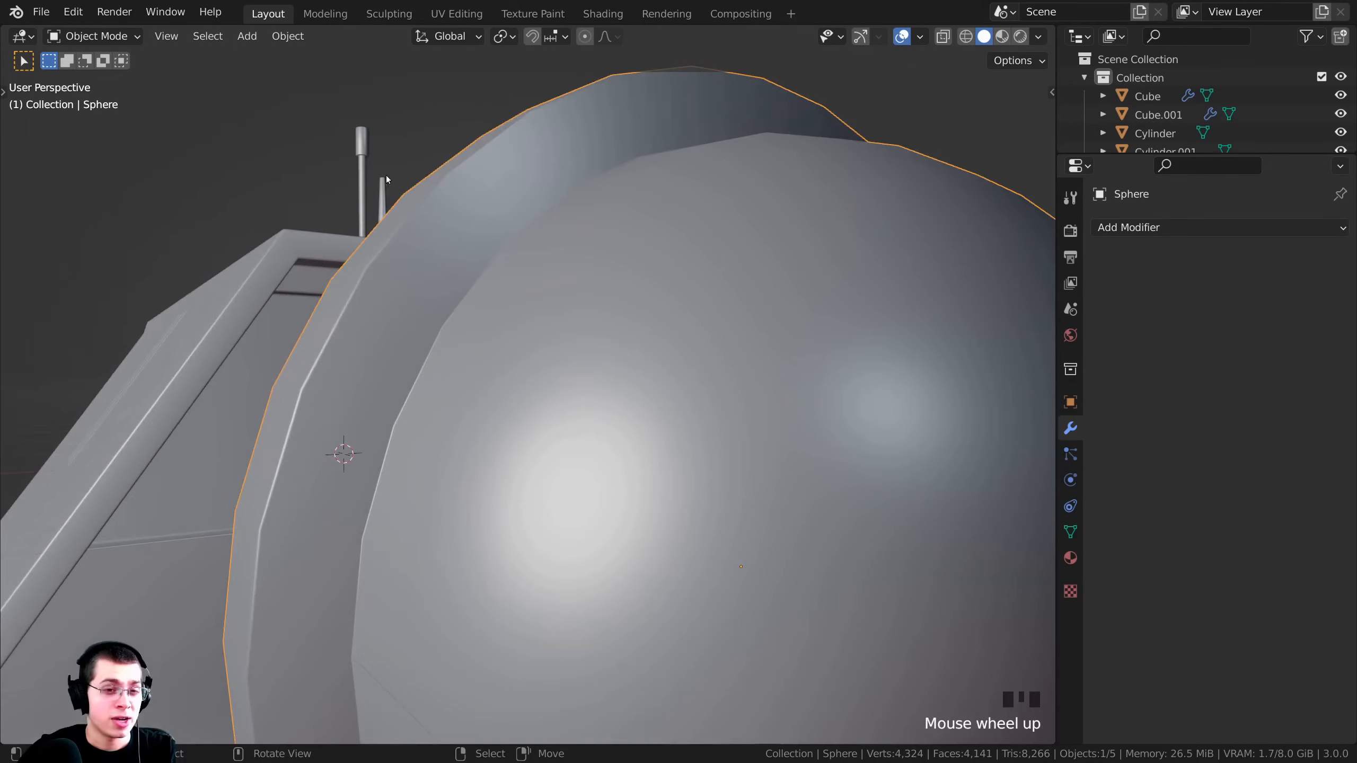
{"action": "middle_click_drag", "start_coordinate": [386, 175], "coordinate": [361, 246]}
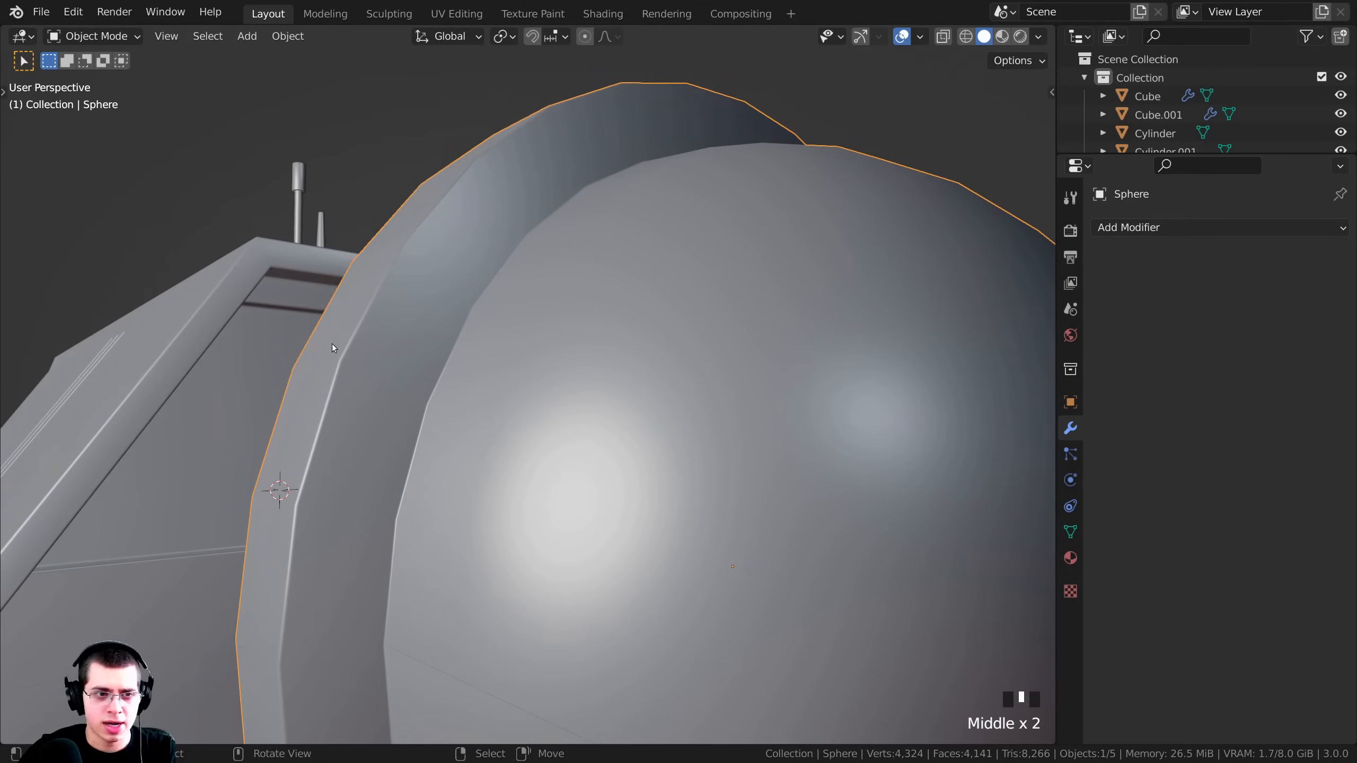
{"action": "middle_click_drag", "start_coordinate": [332, 343], "coordinate": [416, 306], "text": "shift"}
{"action": "scroll", "coordinate": [348, 386], "scroll_direction": "up", "scroll_amount": 1}
{"action": "scroll", "coordinate": [547, 318], "scroll_direction": "down", "scroll_amount": 3}
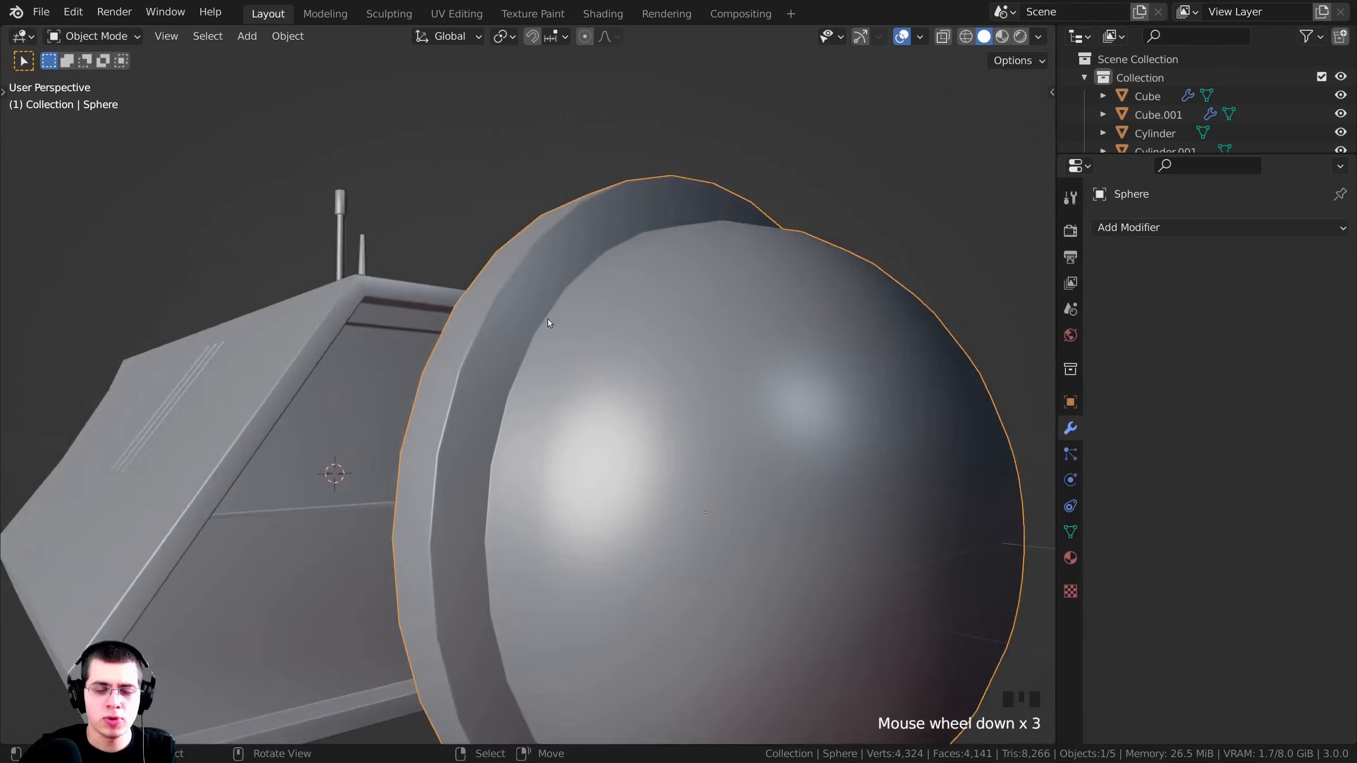
{"action": "middle_click_drag", "start_coordinate": [547, 318], "coordinate": [445, 440]}
{"action": "scroll", "coordinate": [588, 416], "scroll_direction": "up", "scroll_amount": 2}
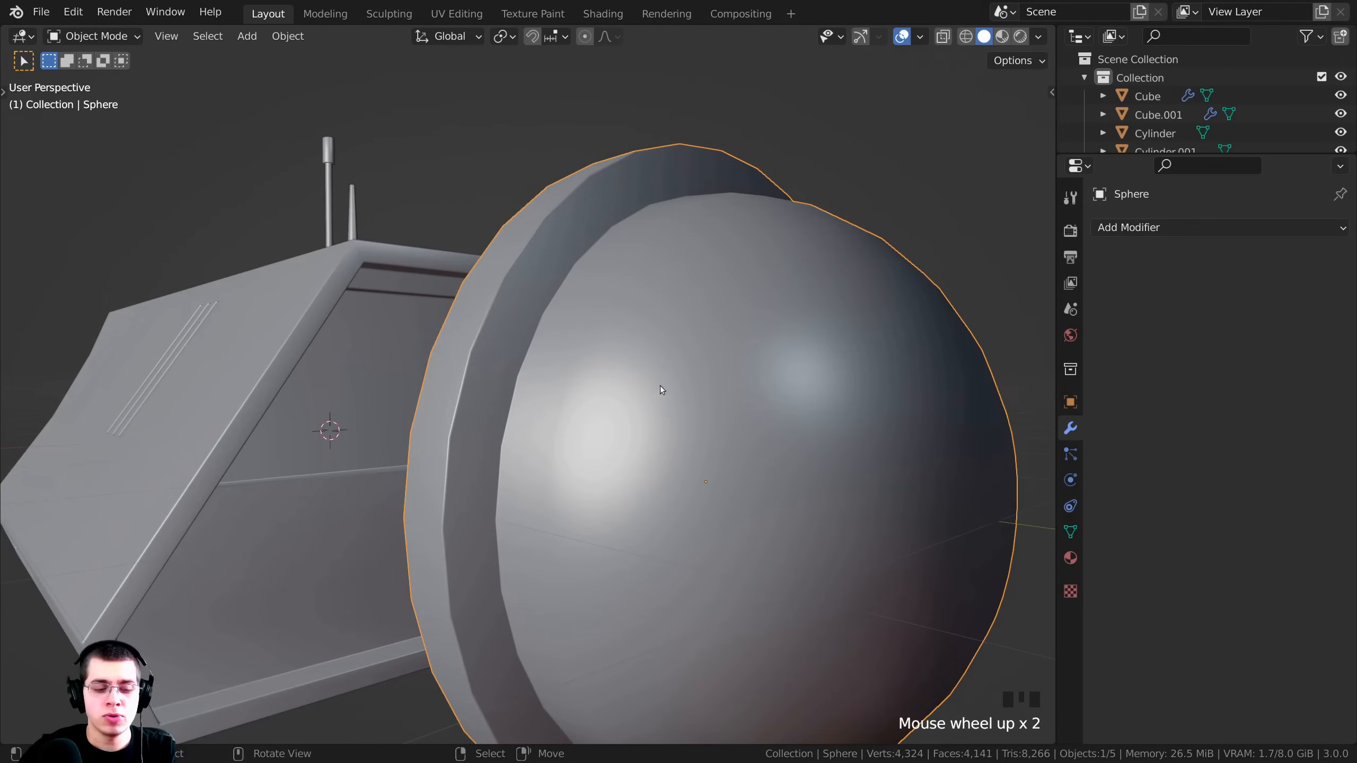
{"action": "middle_click_drag", "start_coordinate": [698, 335], "coordinate": [580, 423], "text": "shift"}
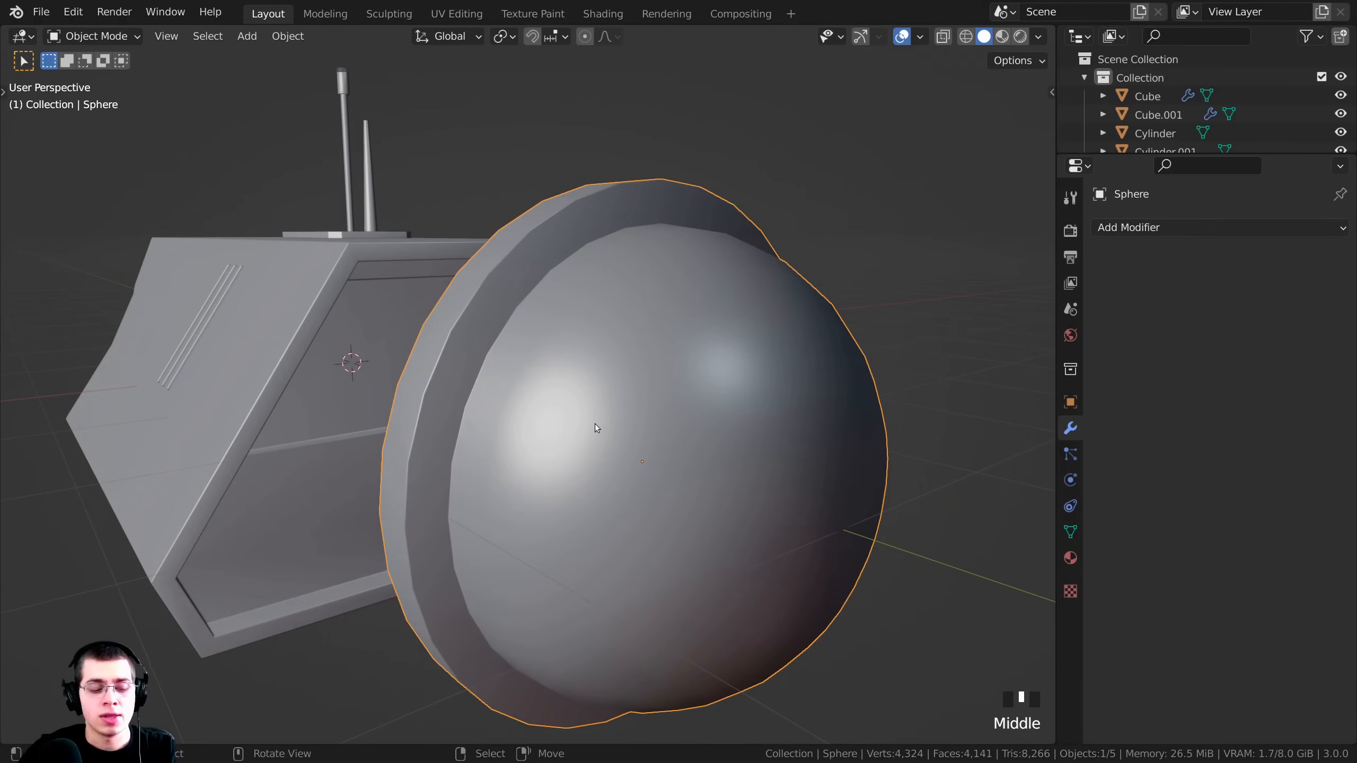
{"action": "key", "text": "ctrl+1"}
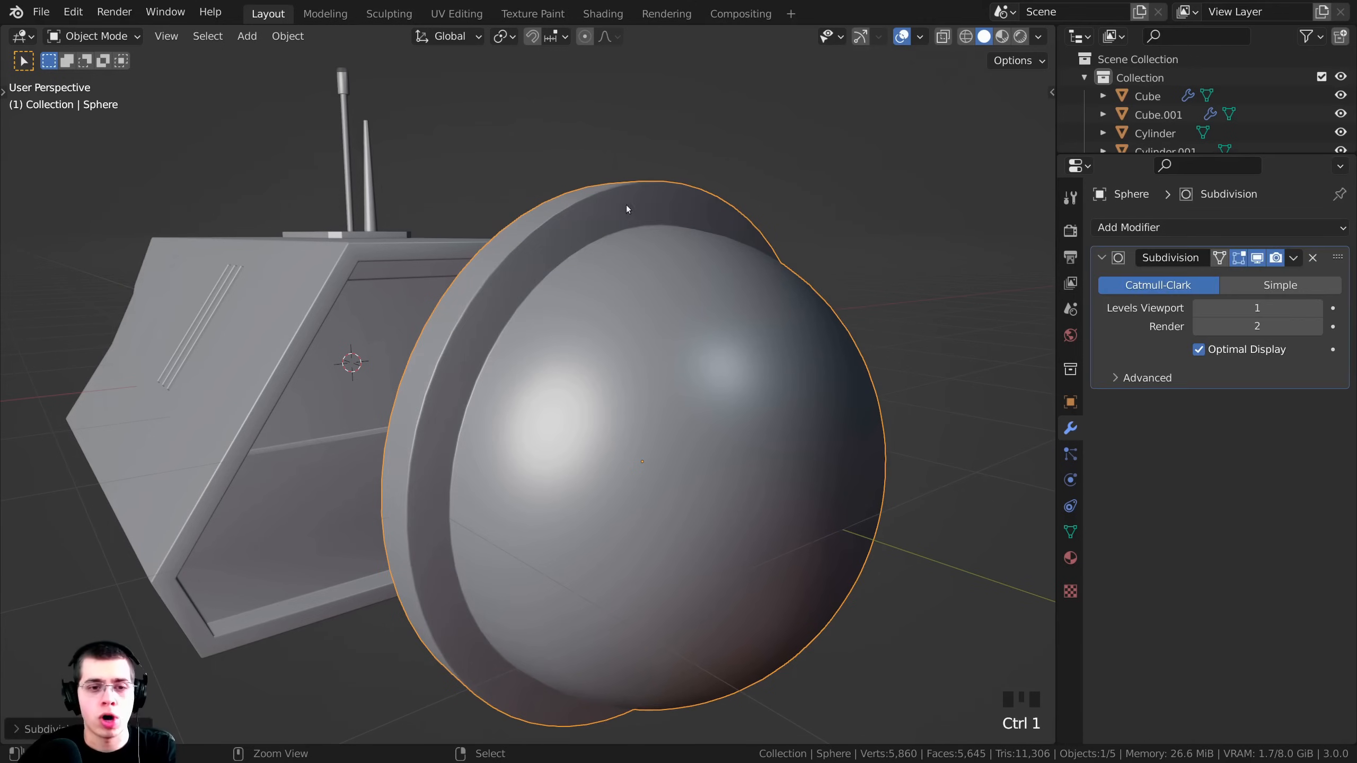
Set the dome's Subdivision render level to 1.
{"action": "middle_click_drag", "start_coordinate": [698, 197], "coordinate": [657, 405]}
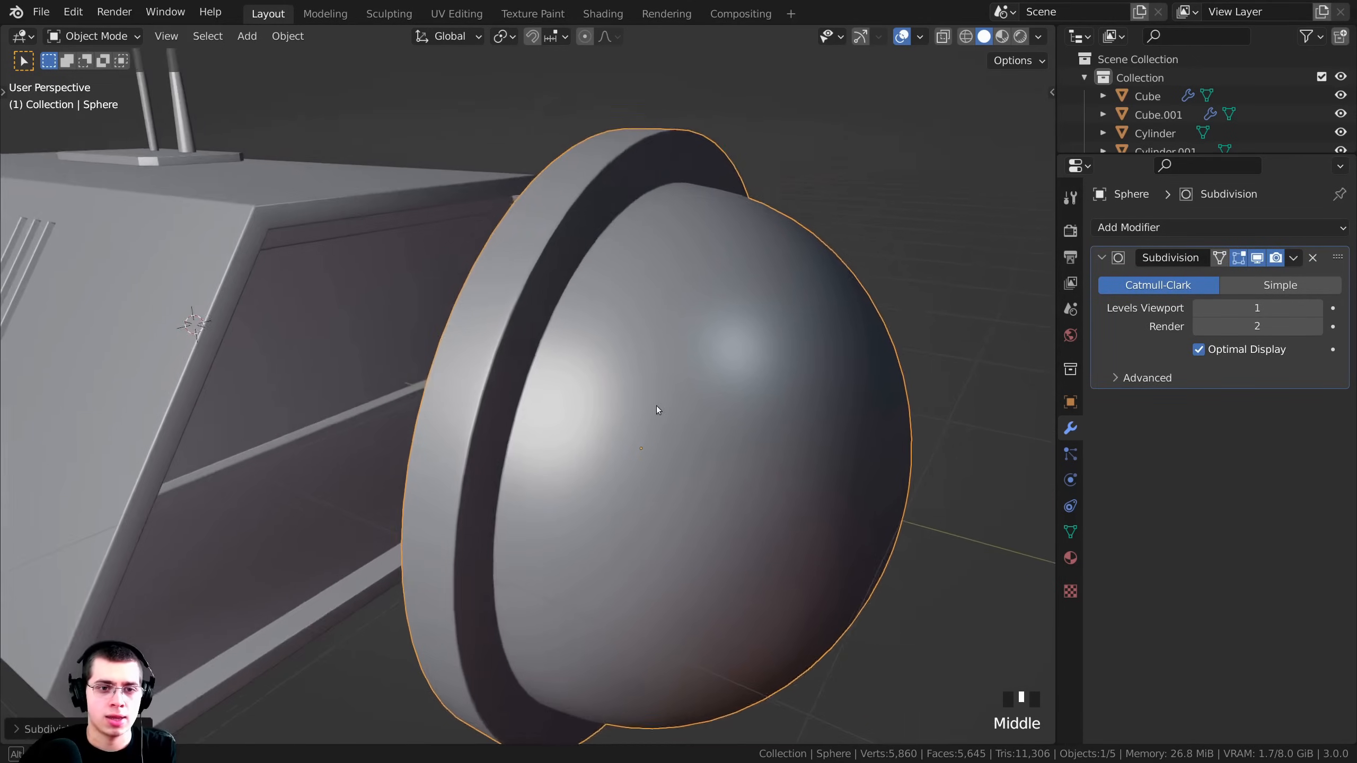
{"action": "scroll", "coordinate": [523, 231], "scroll_direction": "up", "scroll_amount": 2}
{"action": "middle_click_drag", "start_coordinate": [523, 232], "coordinate": [421, 160]}
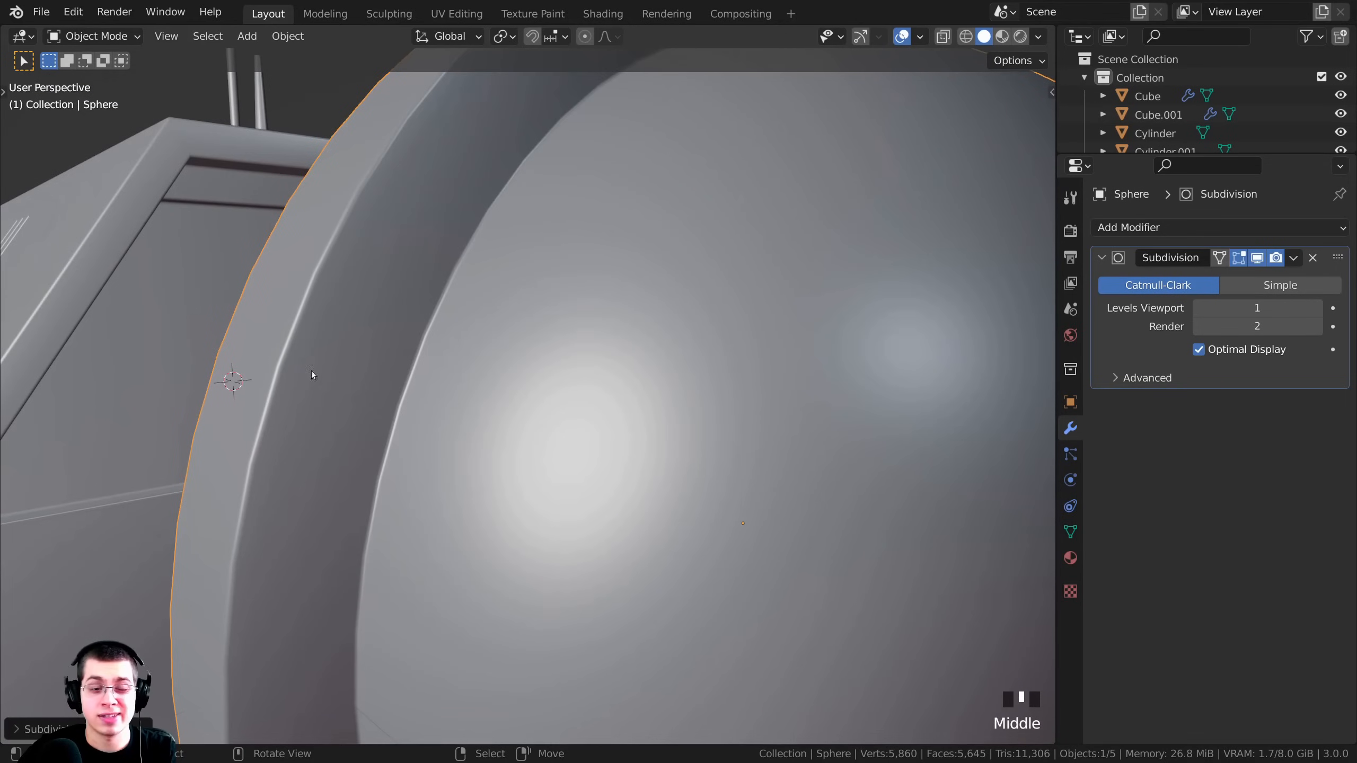
{"action": "middle_click_drag", "start_coordinate": [336, 172], "coordinate": [472, 299]}
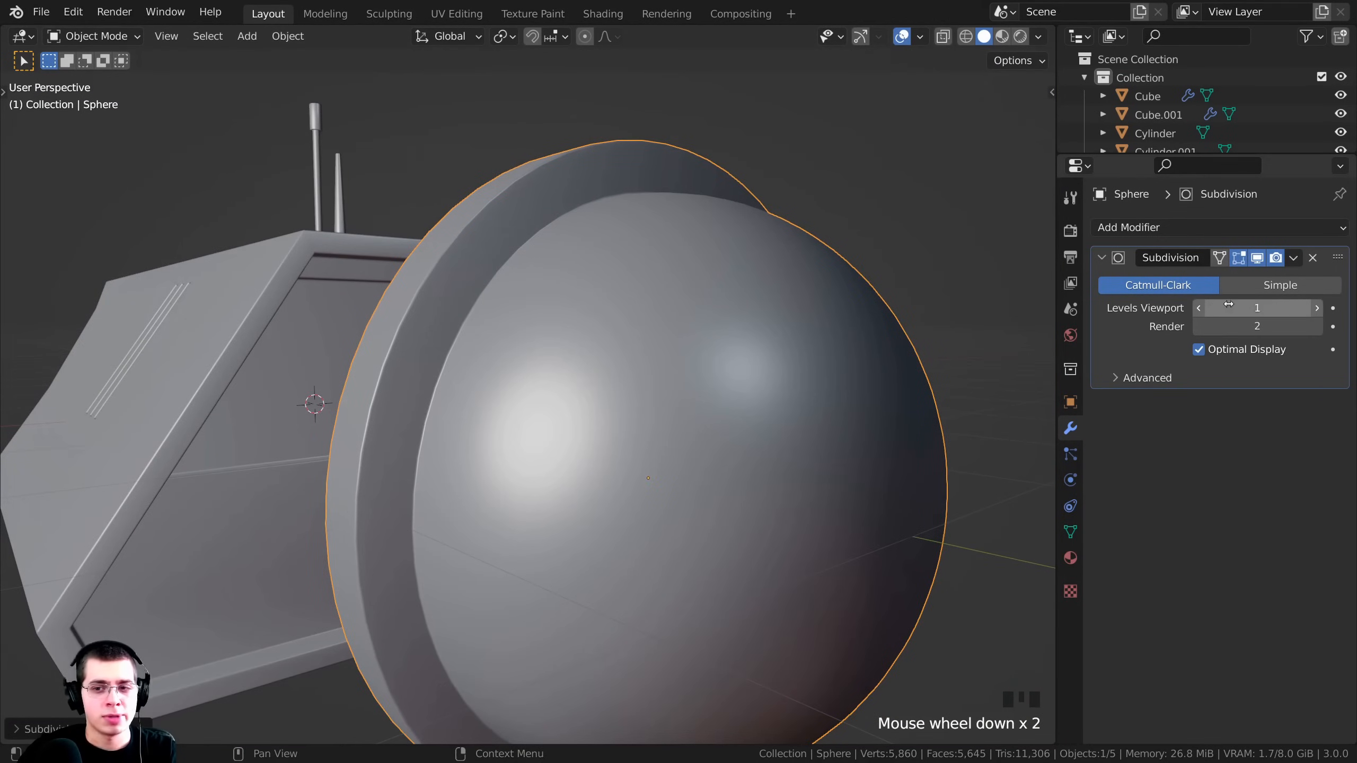
{"action": "left_click", "coordinate": [1200, 326]}
Scale the flanged dome down to fit within the hull's end panel.
{"action": "middle_click_drag", "start_coordinate": [791, 342], "coordinate": [951, 333]}
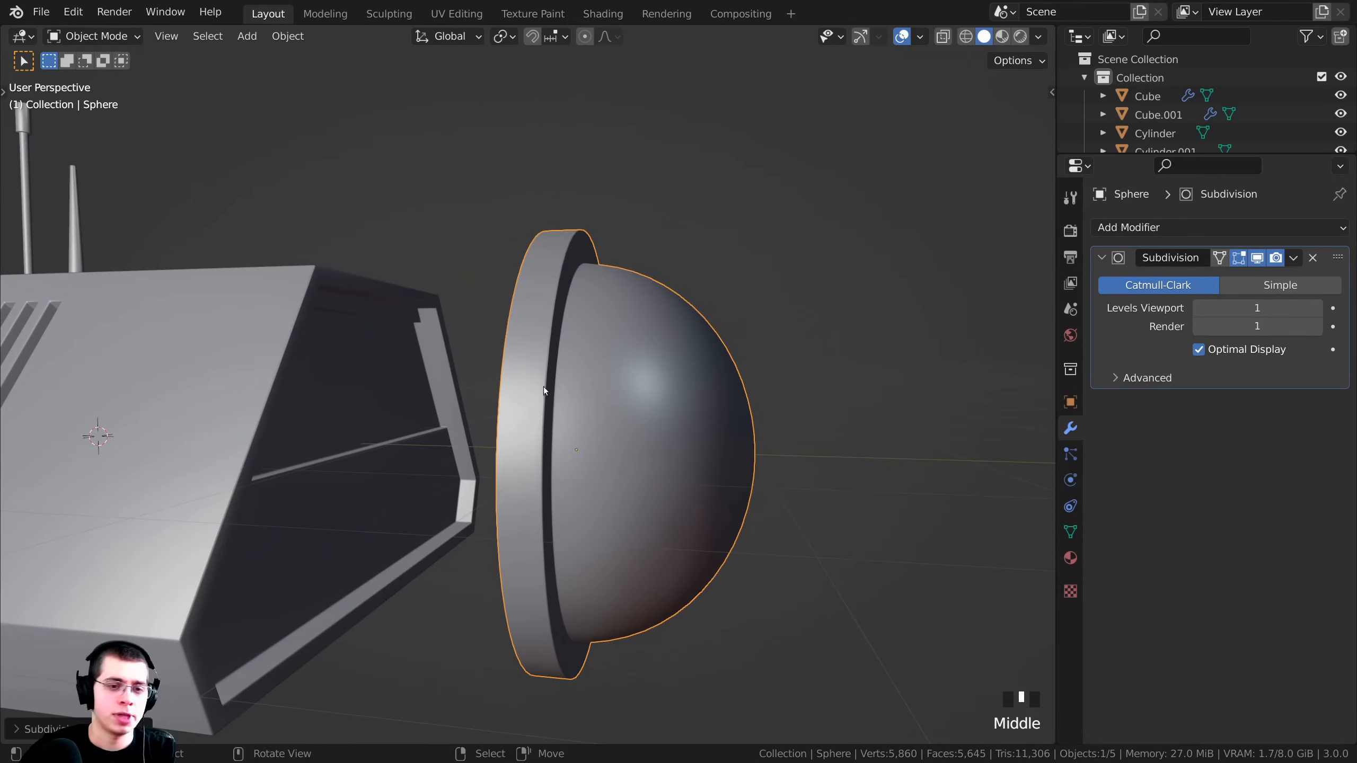
{"action": "scroll", "coordinate": [543, 391], "scroll_direction": "down", "scroll_amount": 4}
{"action": "scroll", "coordinate": [958, 404], "scroll_direction": "up", "scroll_amount": 2}
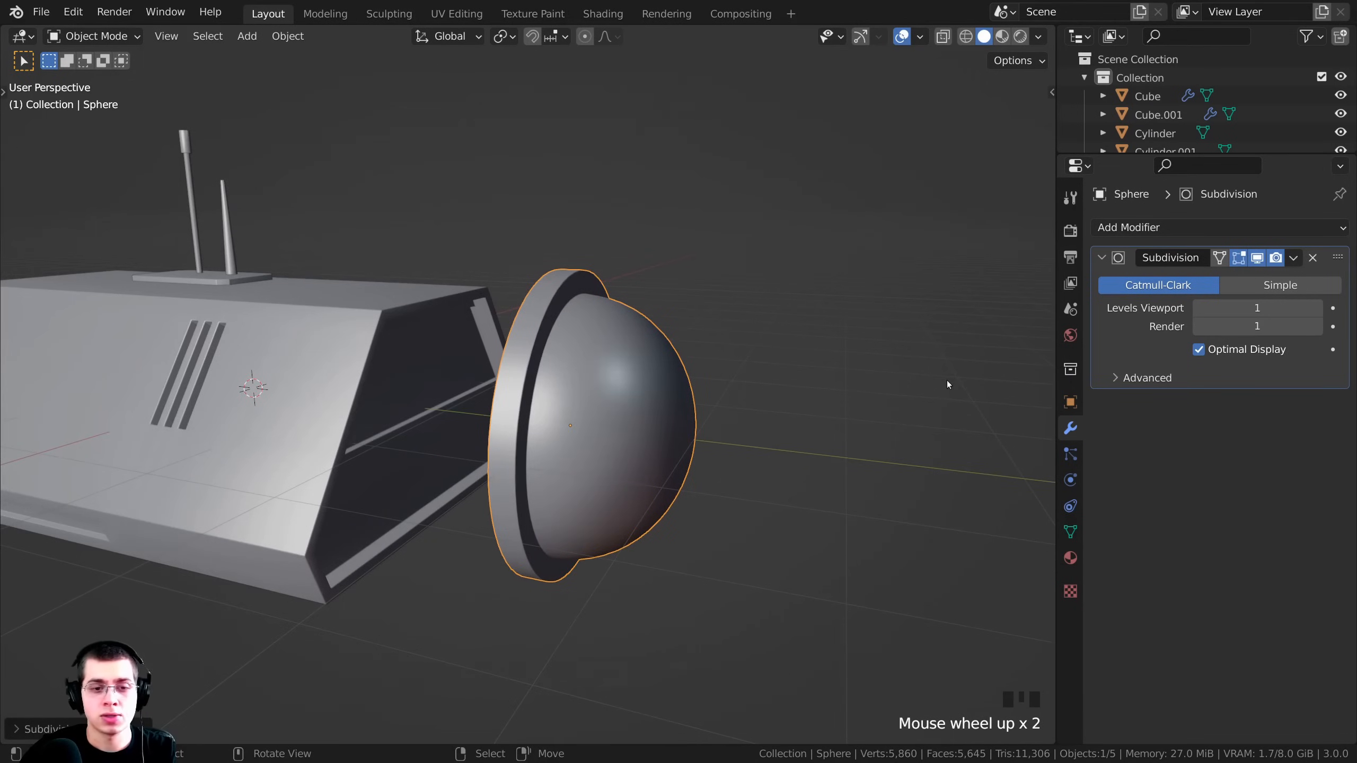
{"action": "key", "text": "s"}
{"action": "left_click", "coordinate": [753, 422]}
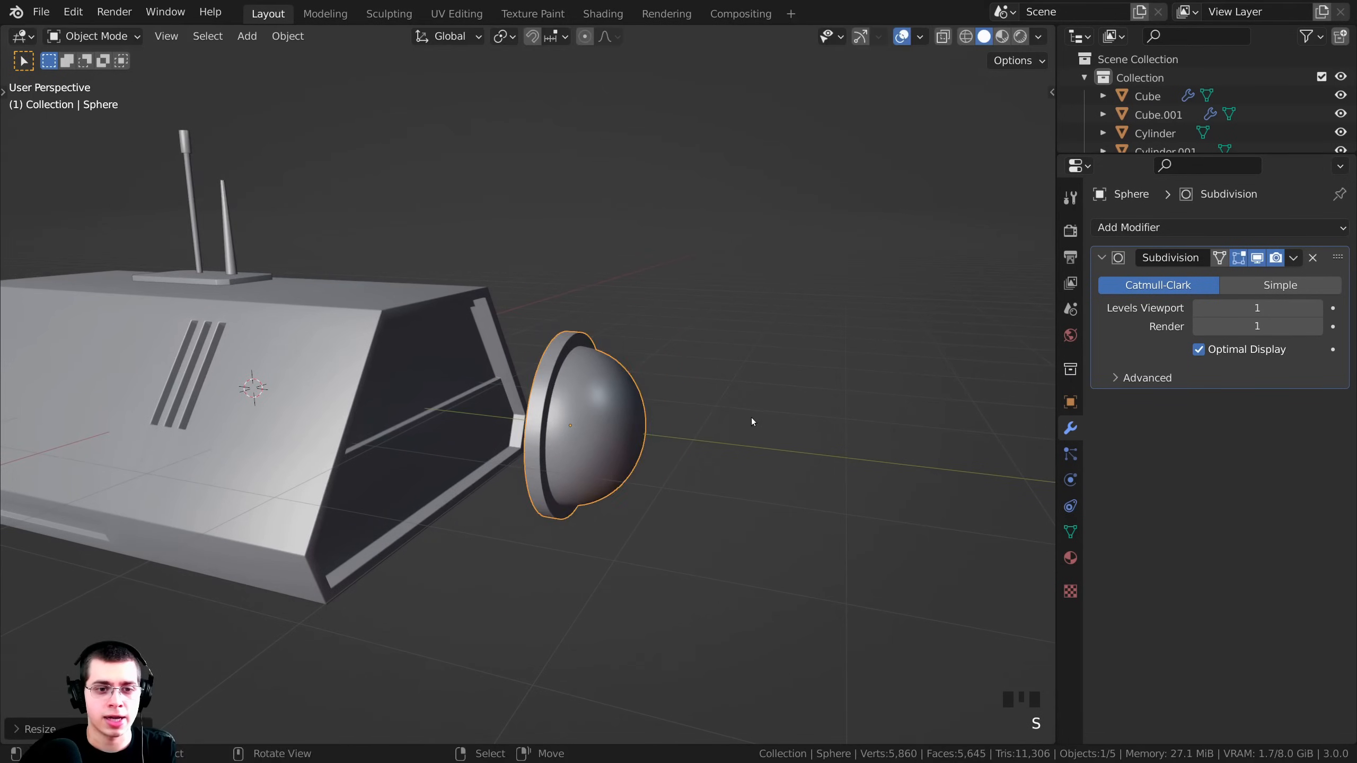
Move the flanged dome along the global Y axis so its flange sits against the hull's recessed end panel.
{"action": "middle_click_drag", "start_coordinate": [751, 418], "coordinate": [912, 418]}
{"action": "key", "text": "g"}
{"action": "key", "text": "y"}
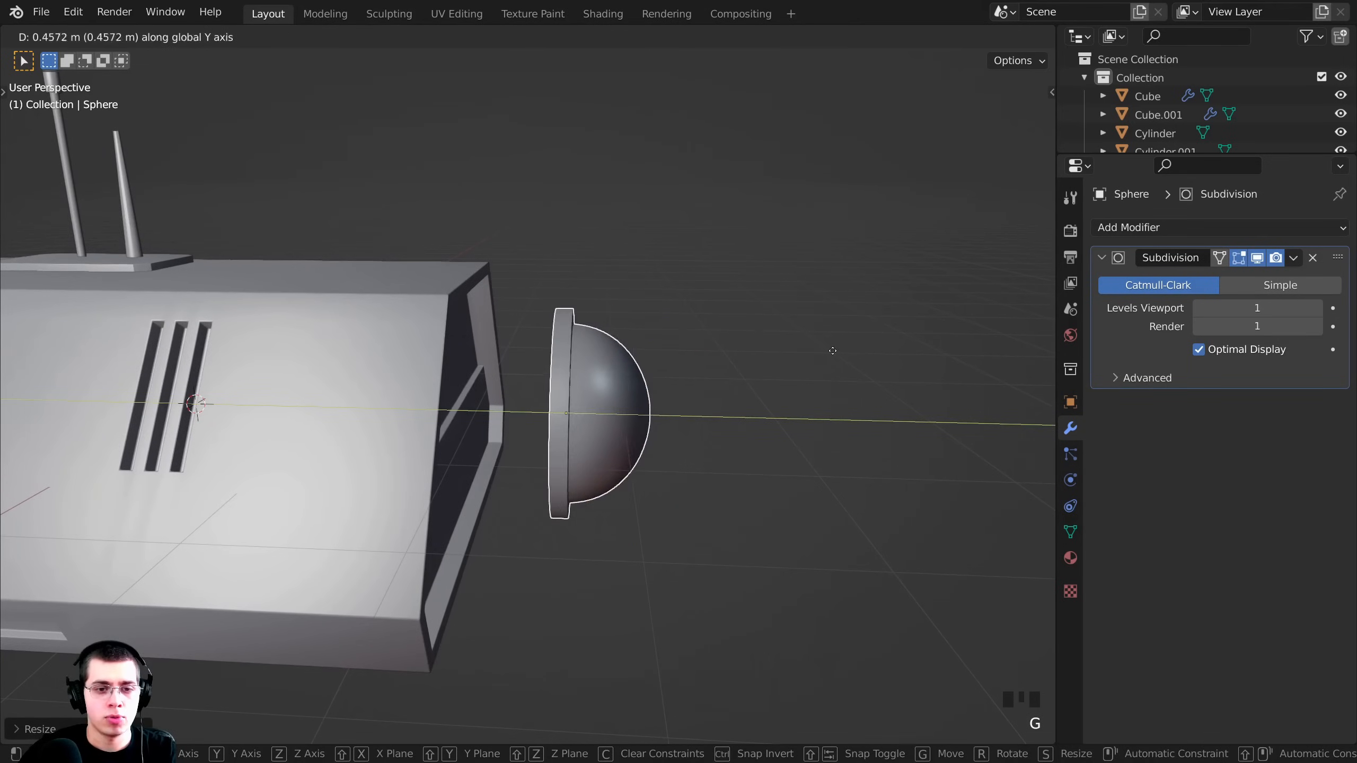
{"action": "left_click", "coordinate": [728, 352]}
{"action": "middle_click_drag", "start_coordinate": [766, 367], "coordinate": [801, 353]}
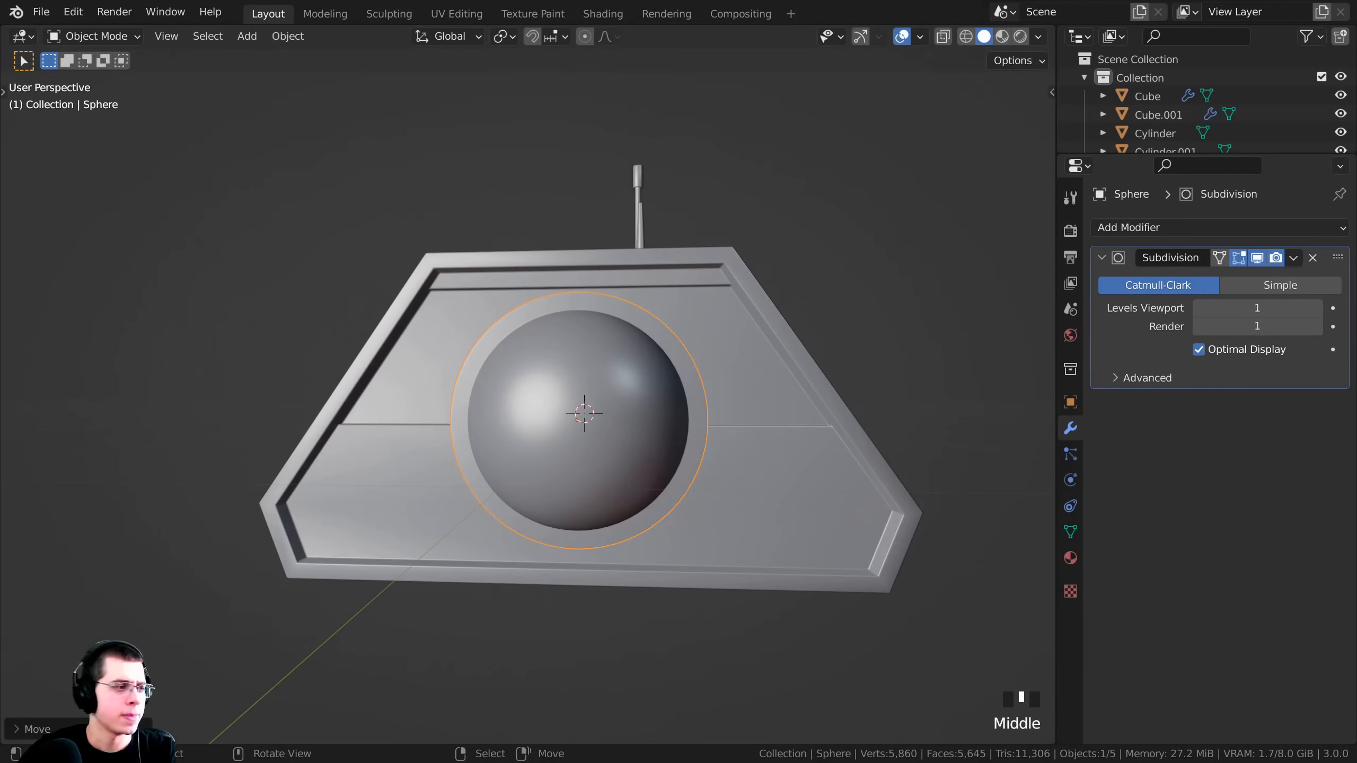
Shrink the dome further on the hull's end panel, fine-tuning its size in the front orthographic view.
{"action": "middle_click_drag", "start_coordinate": [1023, 393], "coordinate": [988, 398]}
{"action": "key", "text": "s"}
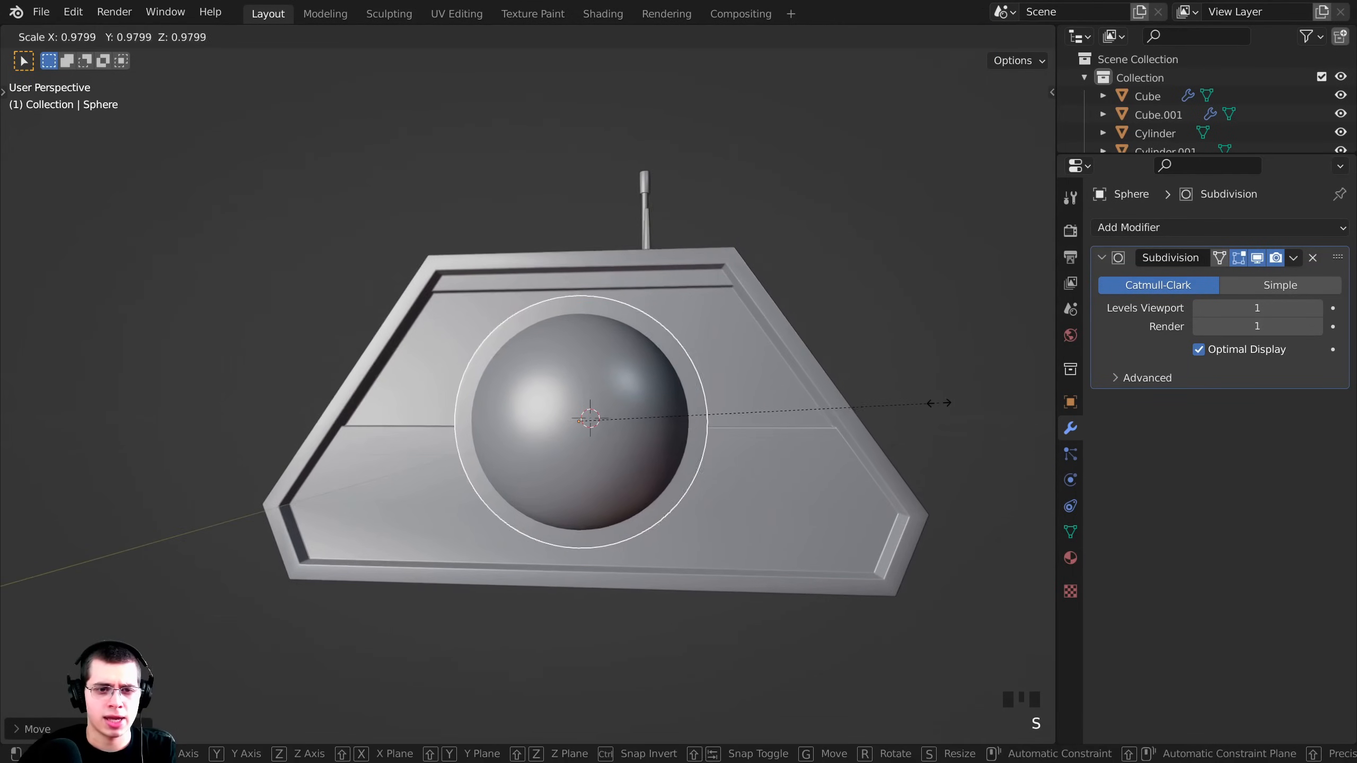
{"action": "left_click", "coordinate": [627, 405]}
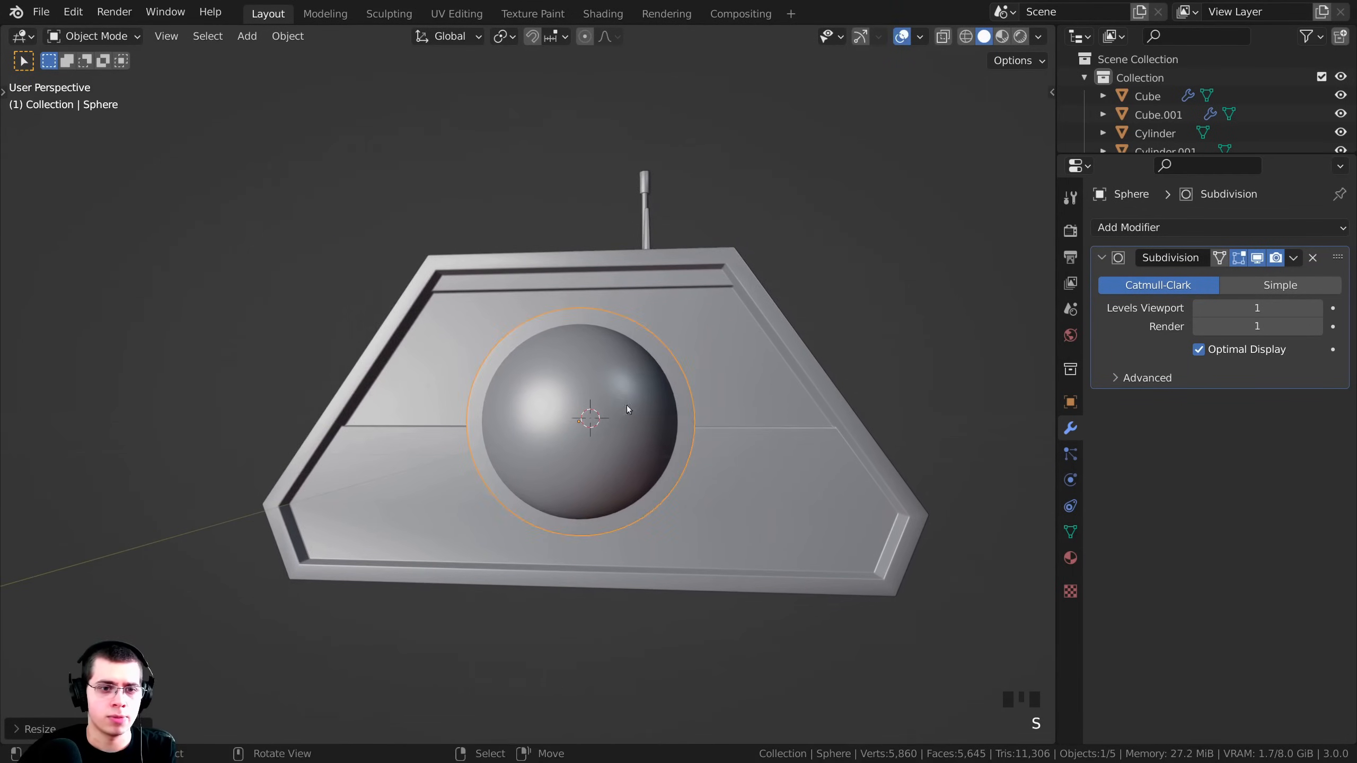
{"action": "middle_click_drag", "start_coordinate": [627, 405], "coordinate": [551, 484]}
{"action": "key", "text": "KP_1"}
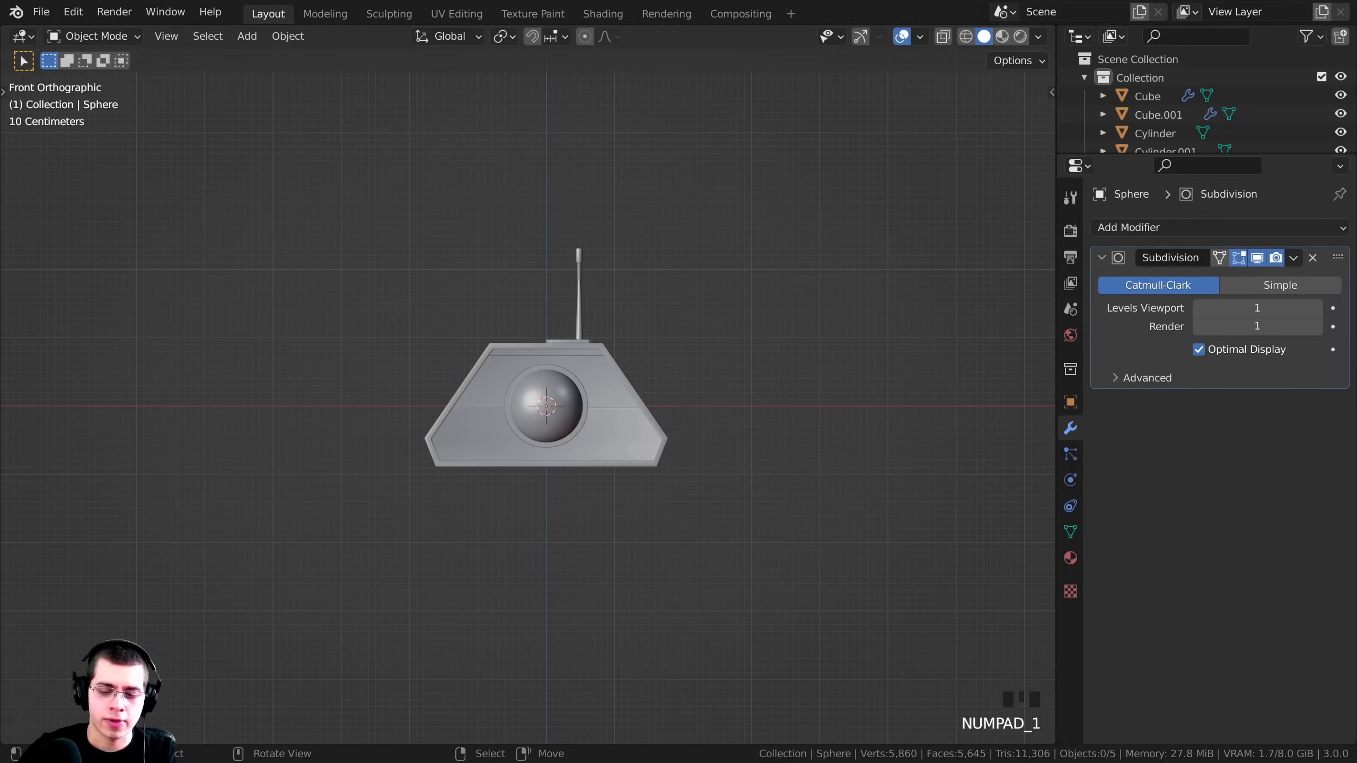
{"action": "scroll", "coordinate": [821, 363], "scroll_direction": "up", "scroll_amount": 4}
{"action": "key", "text": "s"}
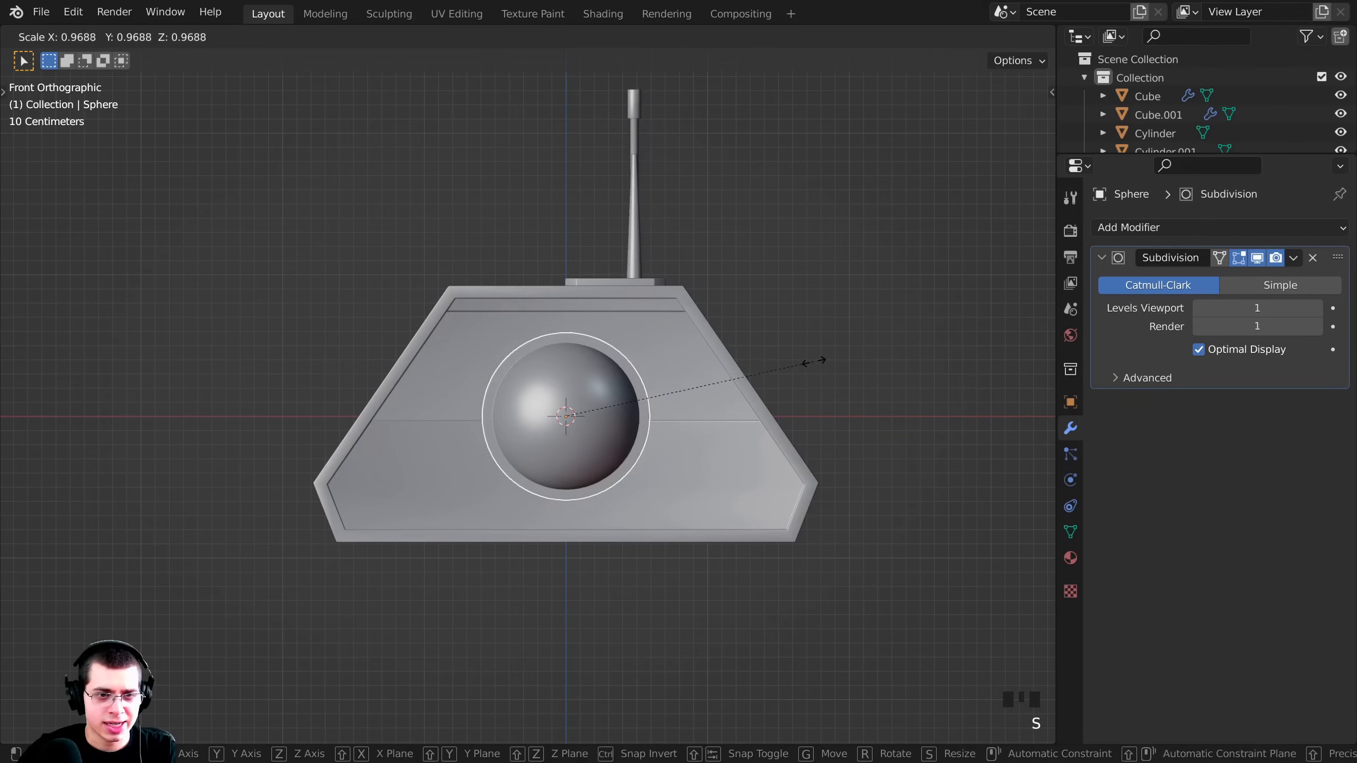
{"action": "left_click", "coordinate": [810, 363]}
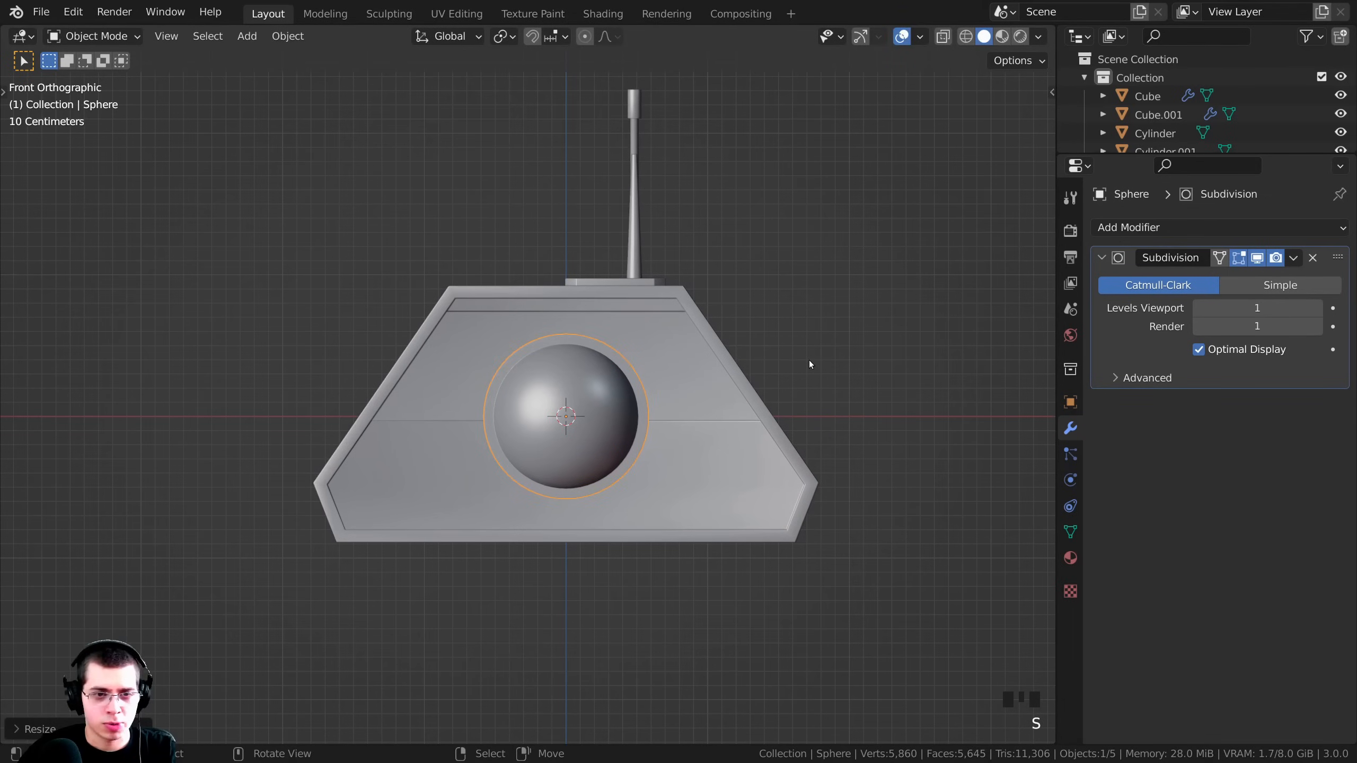
Move the dome up about 0.04 m along the global Z axis on the end panel.
{"action": "key", "text": "g"}
{"action": "key", "text": "z"}
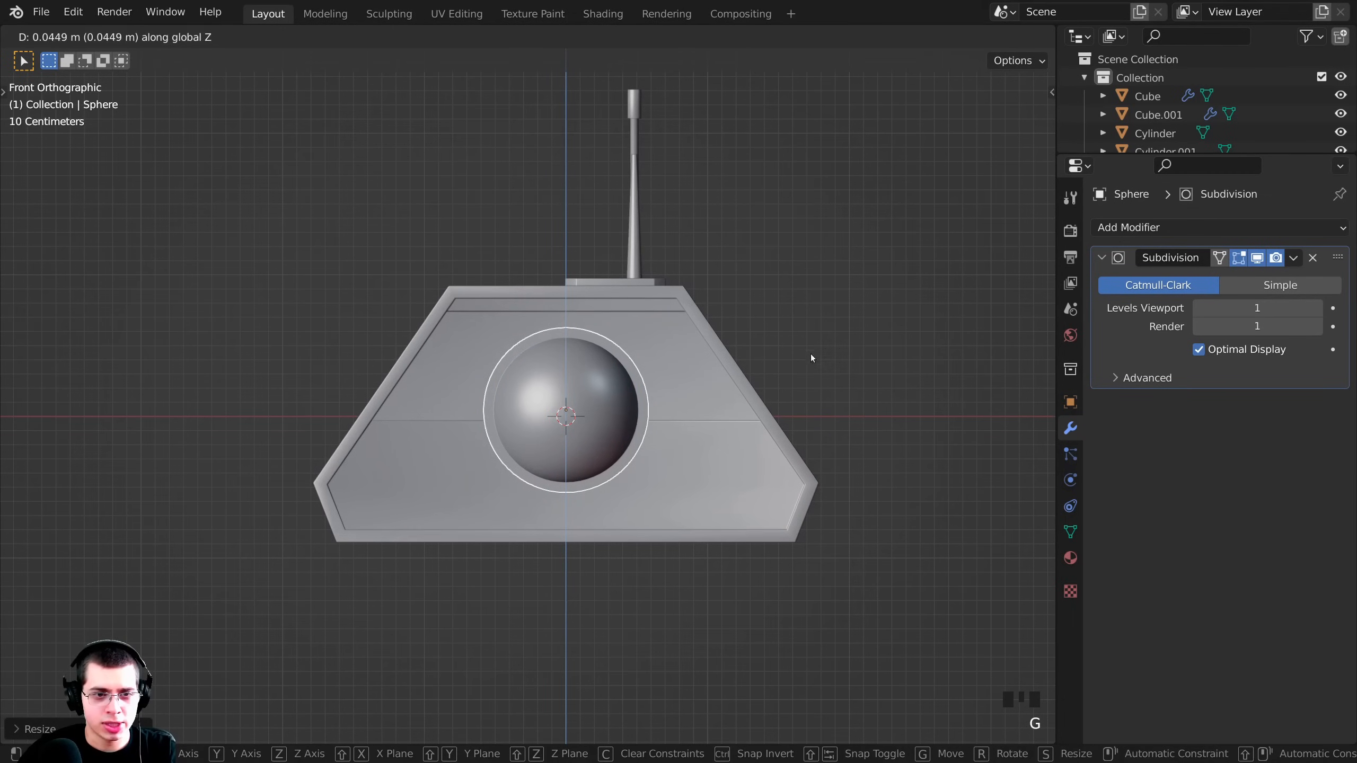
{"action": "left_click", "coordinate": [809, 358]}
{"action": "middle_click_drag", "start_coordinate": [809, 358], "coordinate": [623, 320], "text": "shift"}
{"action": "scroll", "coordinate": [743, 228], "scroll_direction": "down", "scroll_amount": 3}
{"action": "key", "text": "KP_1"}
{"action": "scroll", "coordinate": [624, 321], "scroll_direction": "up", "scroll_amount": 5}
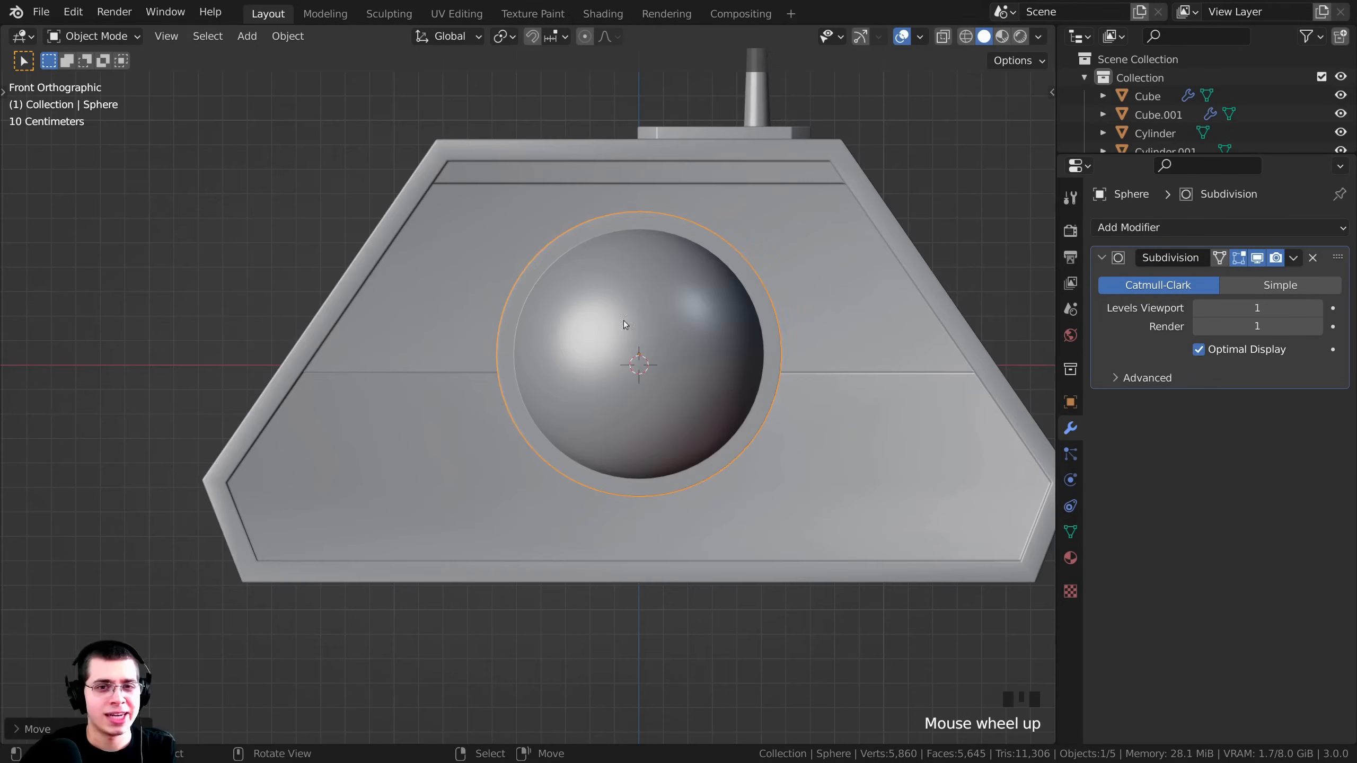
{"action": "scroll", "coordinate": [575, 428], "scroll_direction": "up", "scroll_amount": 1}
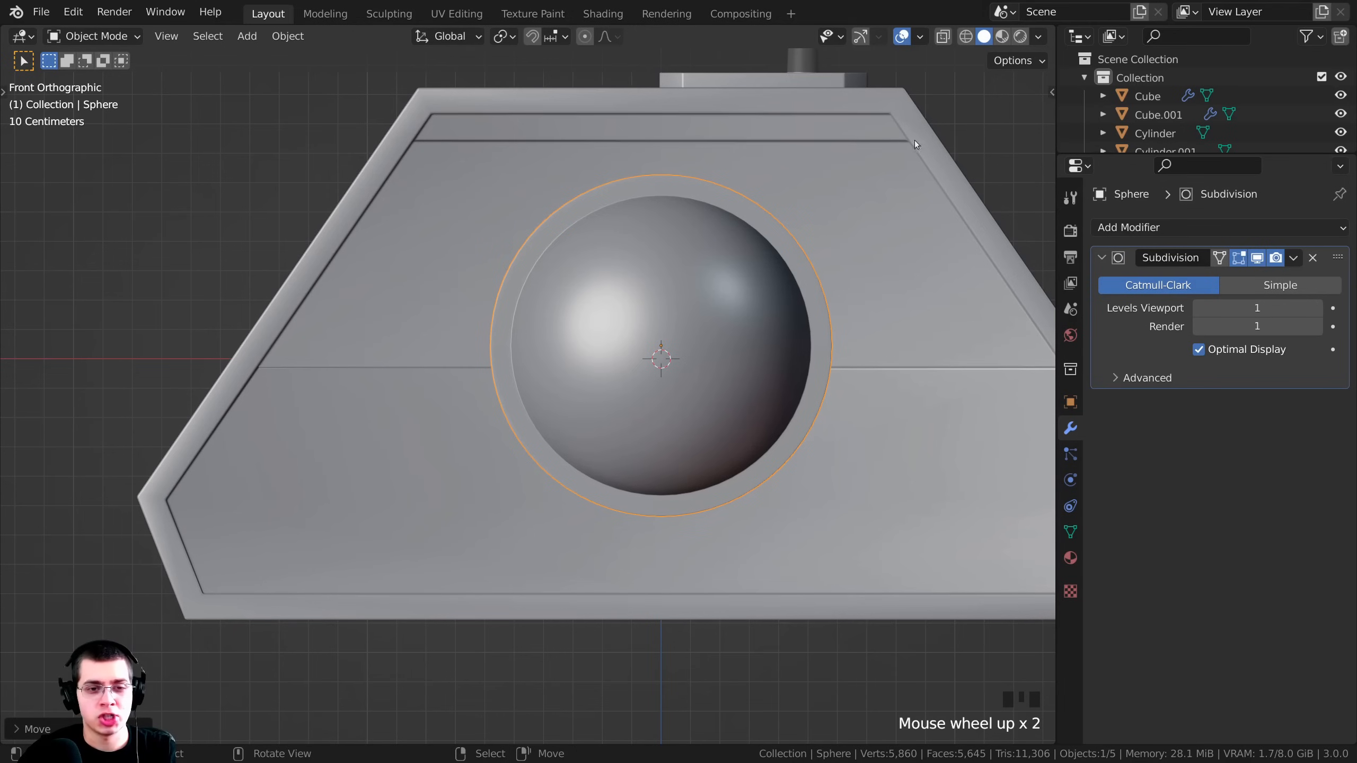
Duplicate the dome to the lower left of the end panel and scale the copy down to a small dome.
{"action": "key", "text": "shift+d"}
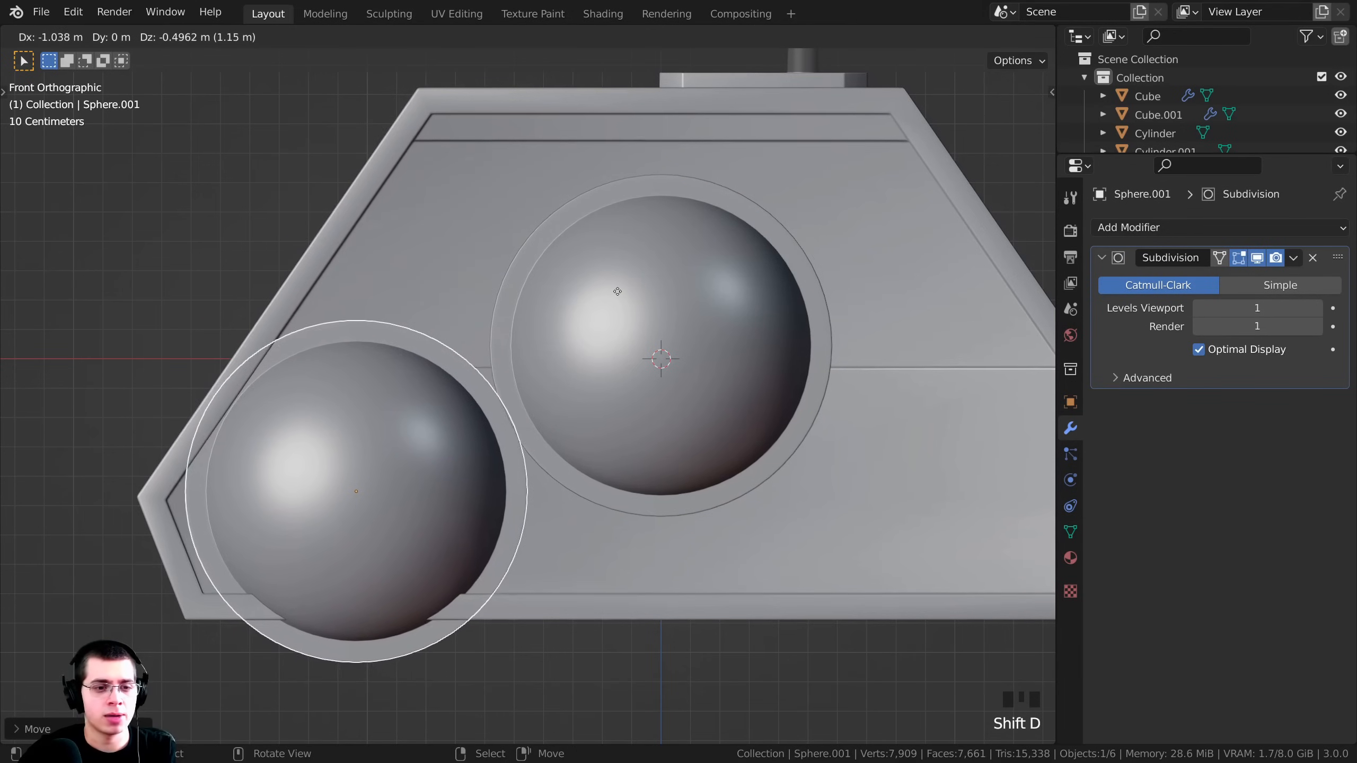
{"action": "left_click", "coordinate": [617, 291]}
{"action": "key", "text": "s"}
{"action": "left_click", "coordinate": [471, 449]}
Enlarge the small dome slightly and reposition it a little higher and closer to the large dome.
{"action": "key", "text": "g"}
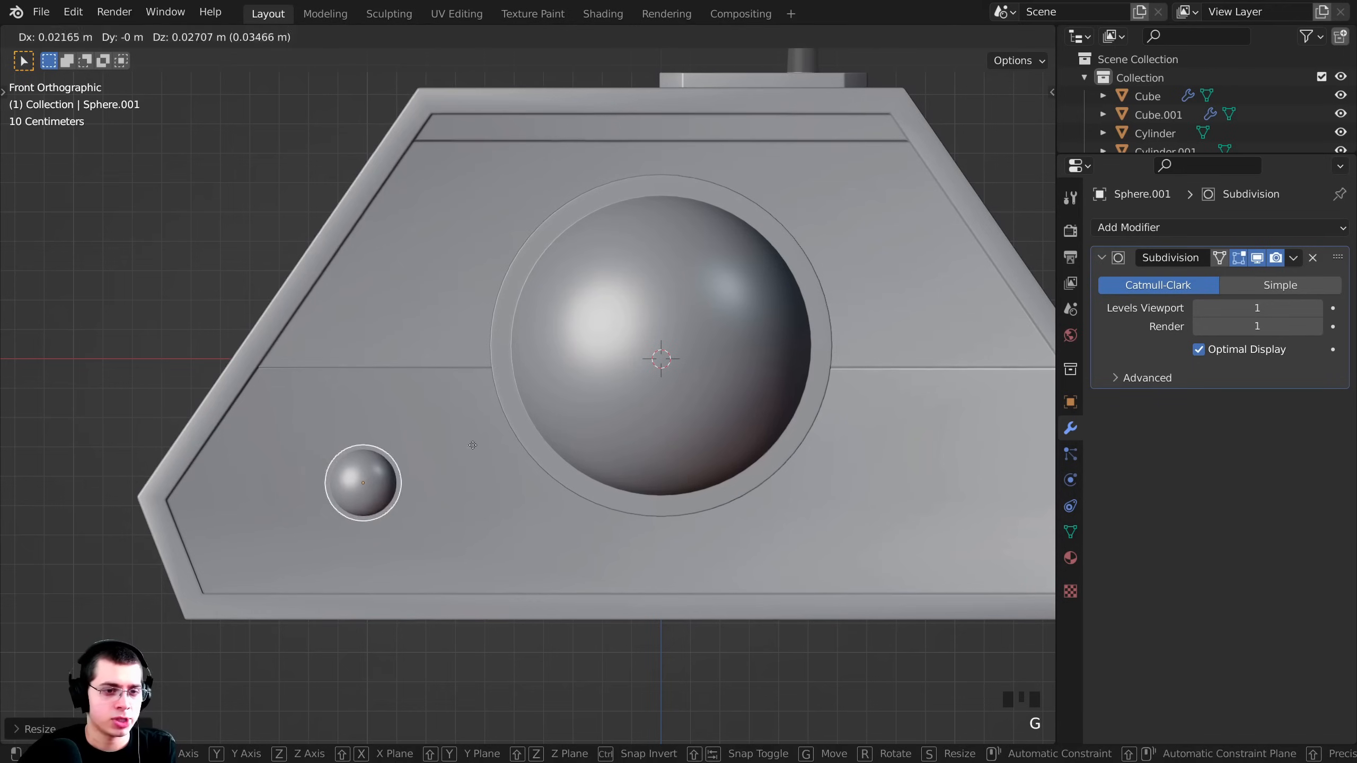
{"action": "key", "text": "s"}
{"action": "key", "text": "g"}
{"action": "left_click", "coordinate": [542, 423]}
{"action": "key", "text": "g"}
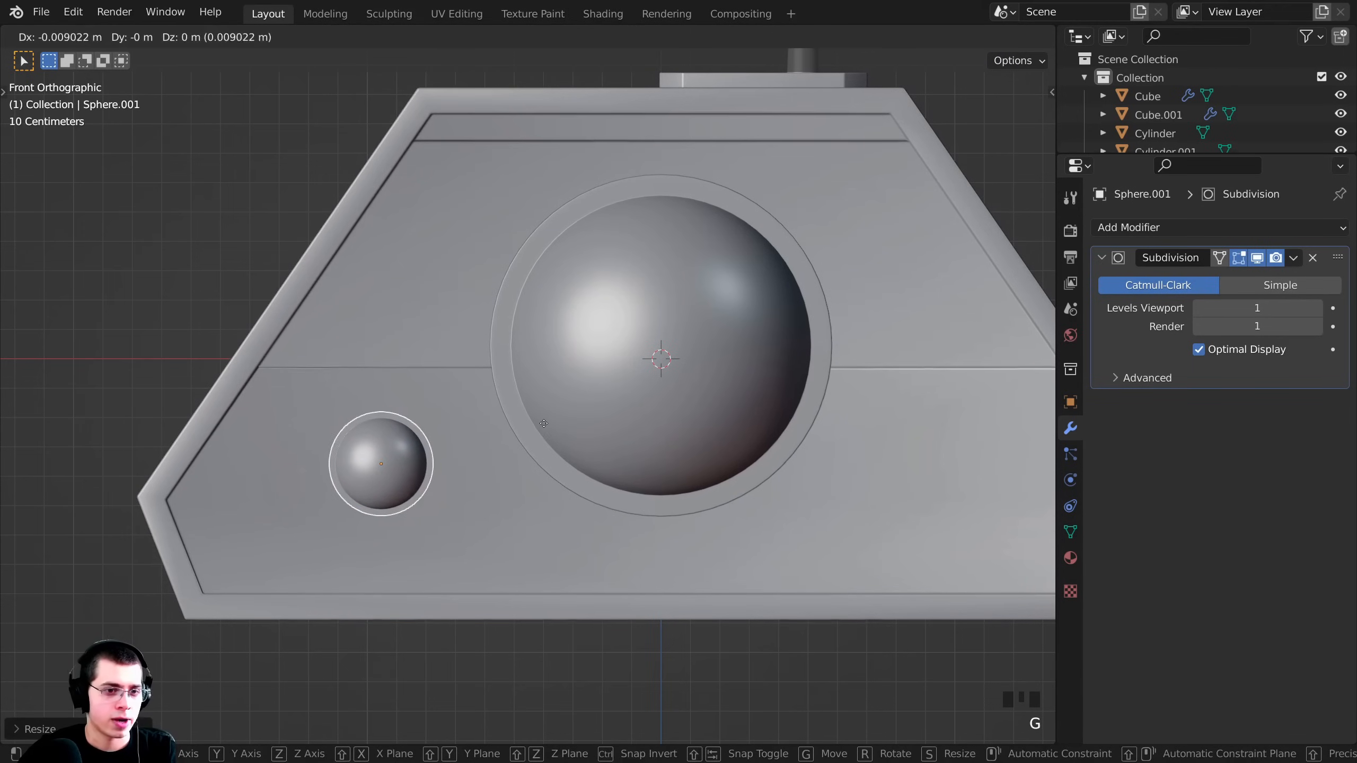
{"action": "left_click", "coordinate": [543, 422]}
{"action": "key", "text": "s"}
{"action": "left_click", "coordinate": [521, 422]}
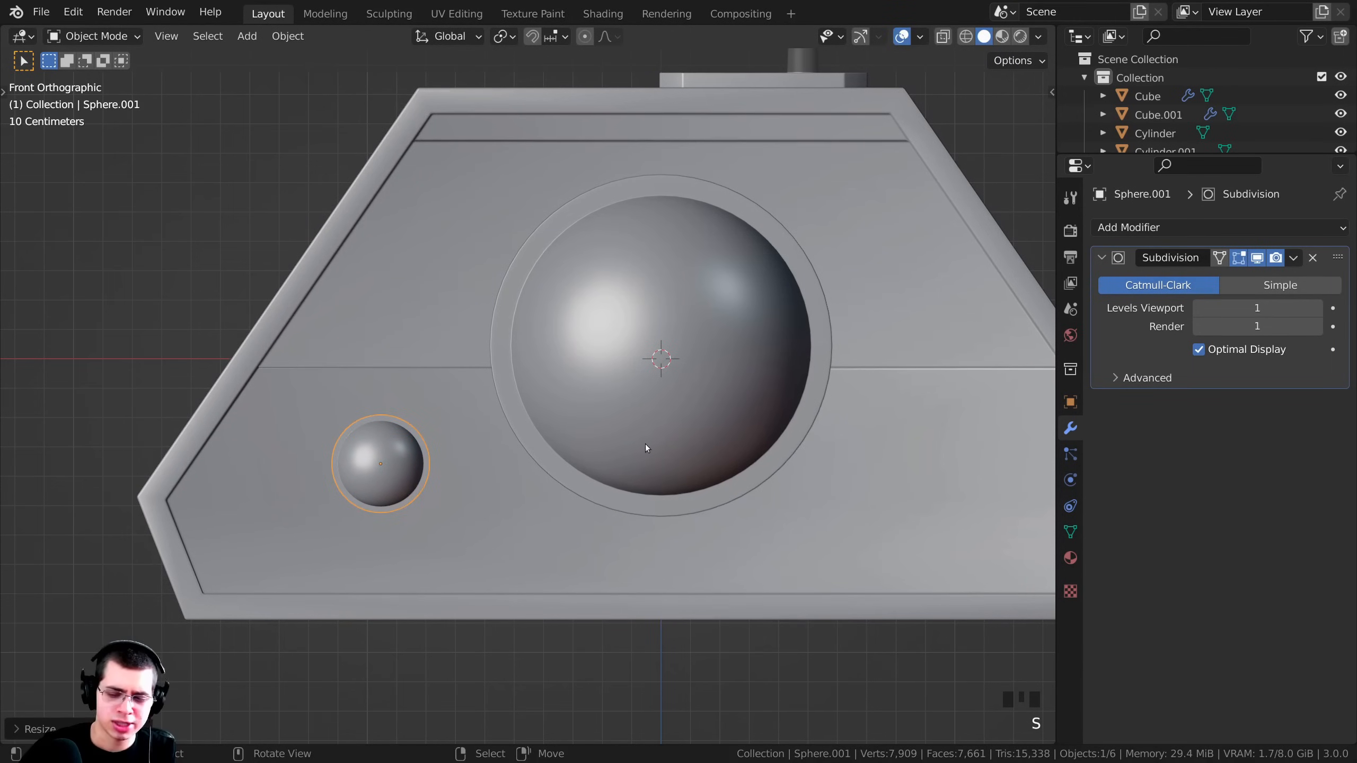
Move the small dome along the global Y axis to seat its flange against the end panel, and deselect everything.
{"action": "key", "text": "KP_Decimal"}
{"action": "scroll", "coordinate": [644, 443], "scroll_direction": "down", "scroll_amount": 3}
{"action": "middle_click_drag", "start_coordinate": [558, 436], "coordinate": [641, 417]}
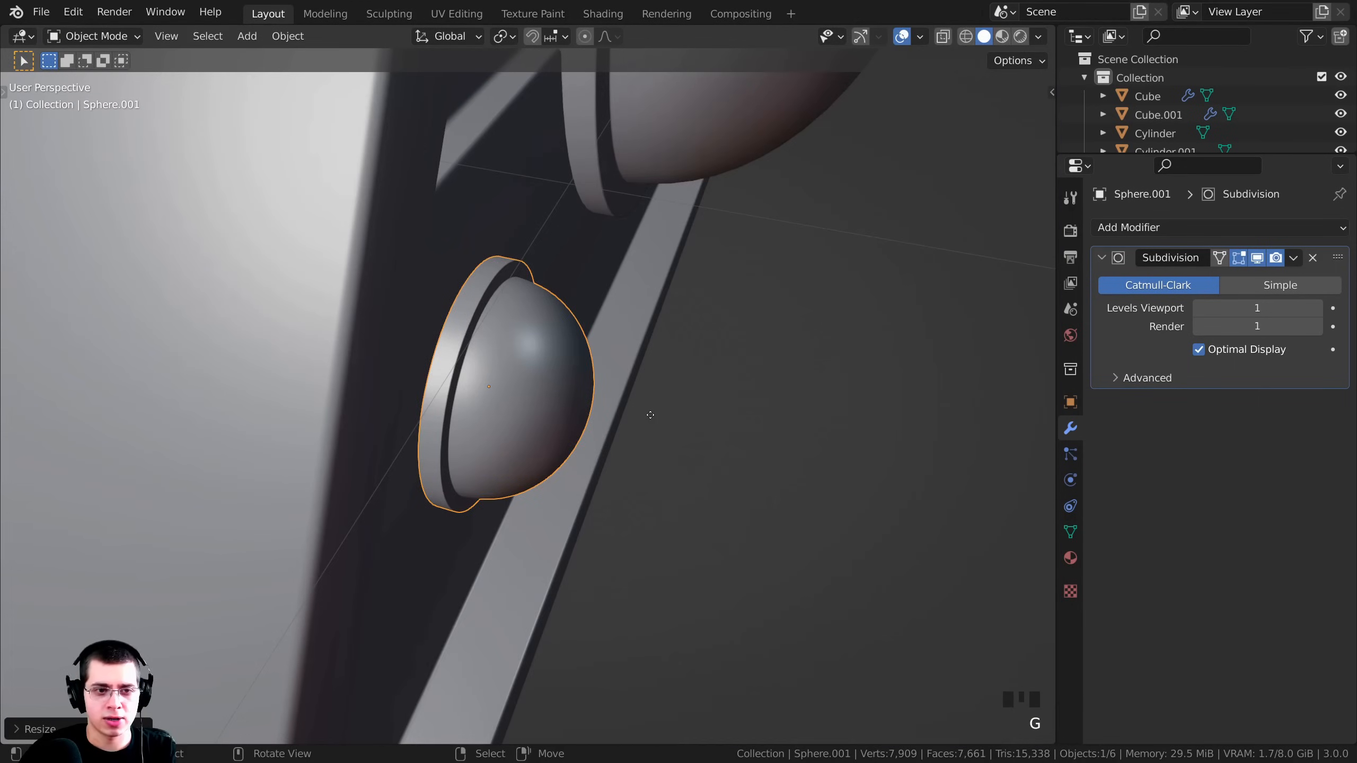
{"action": "key", "text": "g"}
{"action": "key", "text": "g"}
{"action": "key", "text": "y"}
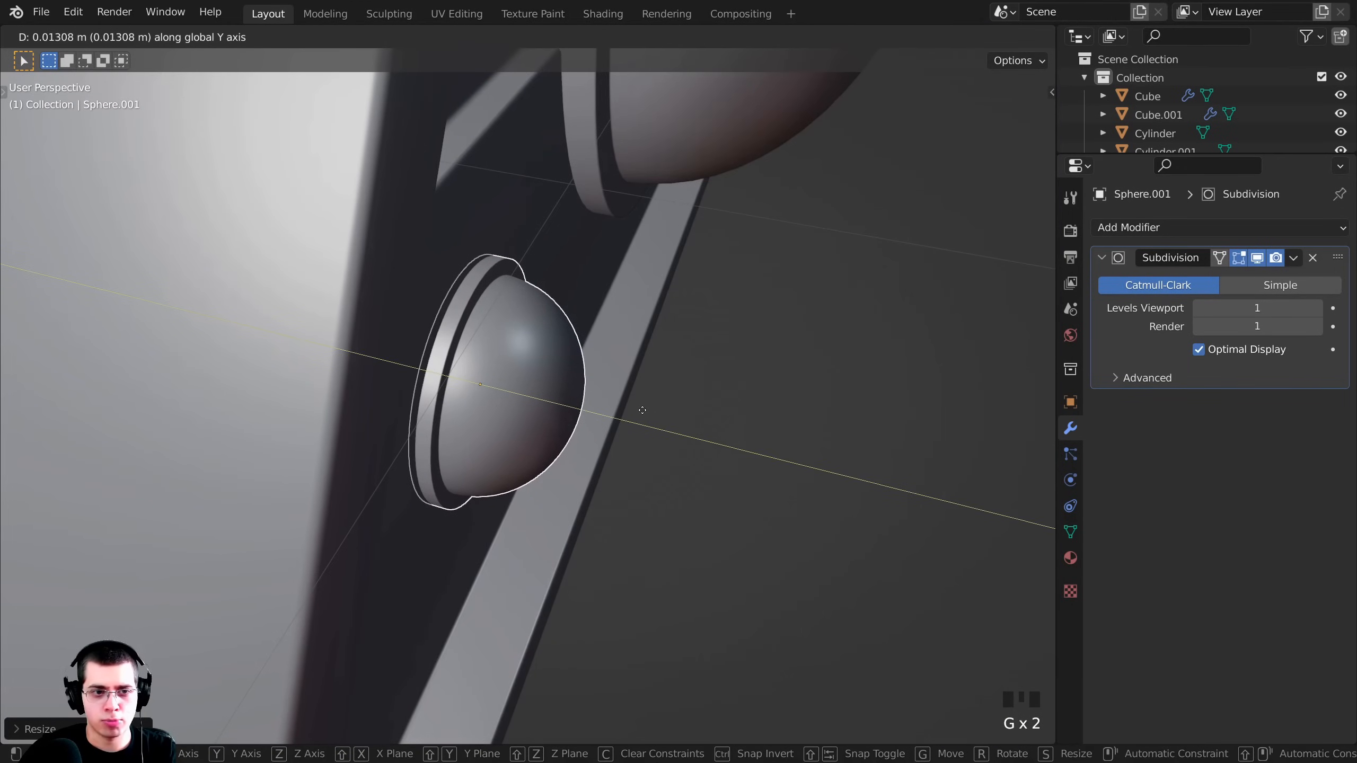
{"action": "left_click", "coordinate": [739, 469]}
{"action": "scroll", "coordinate": [739, 469], "scroll_direction": "down", "scroll_amount": 8}
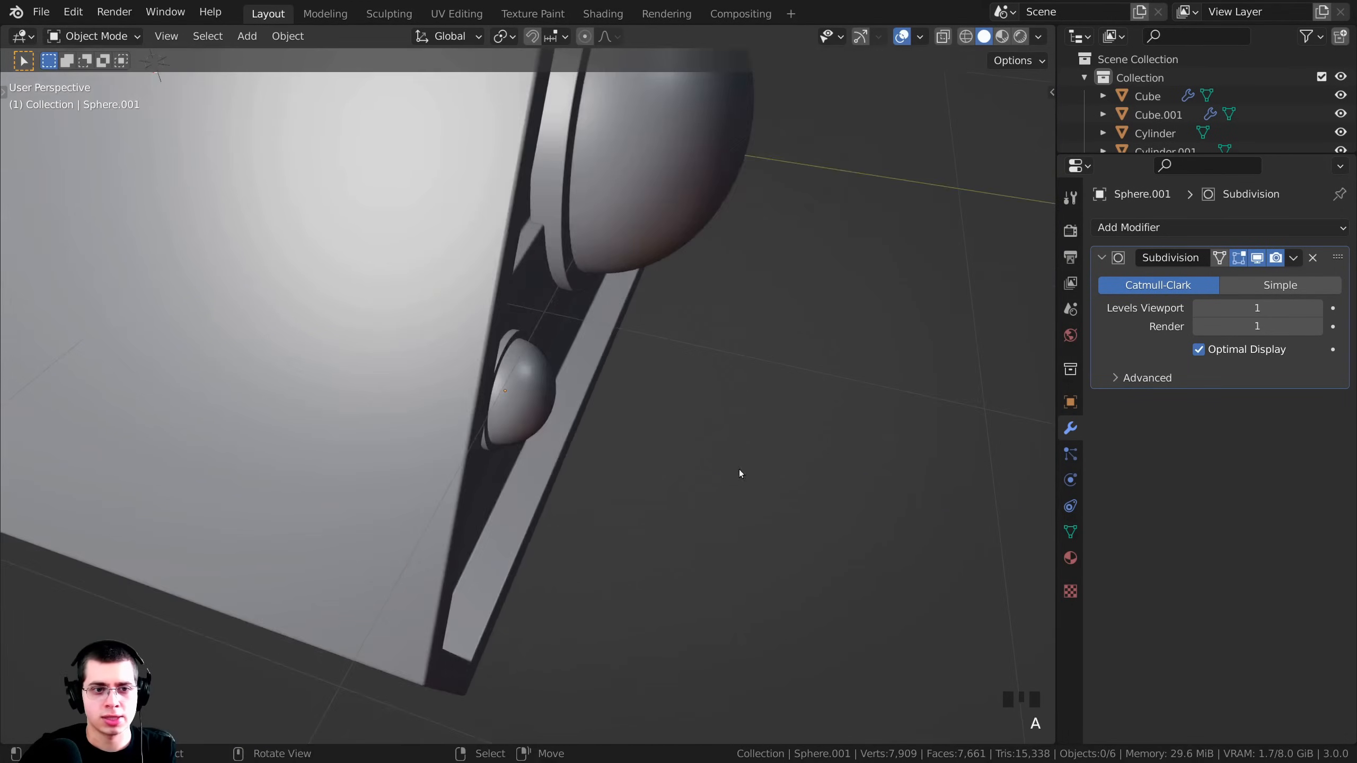
Save the robot model file.
{"action": "middle_click_drag", "start_coordinate": [577, 384], "coordinate": [512, 363]}
{"action": "scroll", "coordinate": [454, 281], "scroll_direction": "down", "scroll_amount": 3}
{"action": "key", "text": "ctrl+s"}
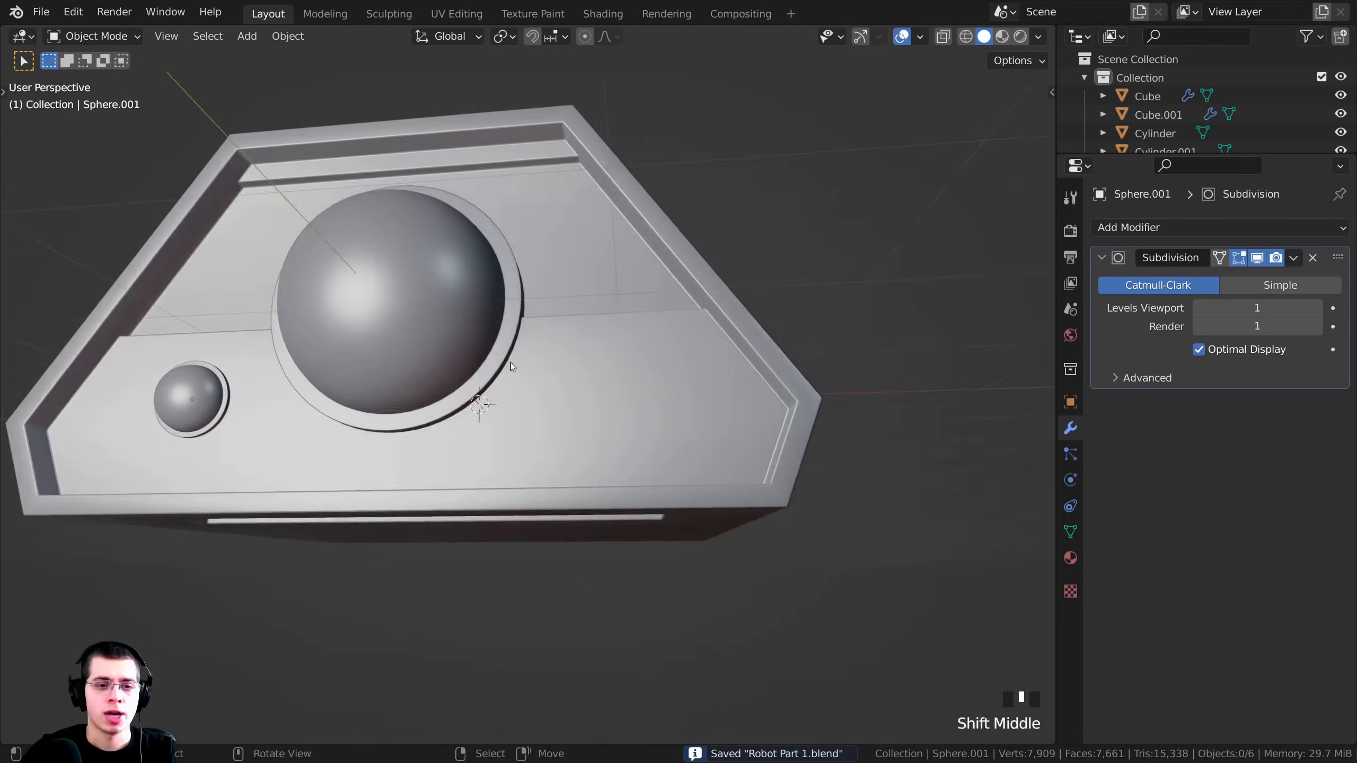
Reset the 3D cursor to the world origin and frame all objects in the view.
{"action": "scroll", "coordinate": [745, 373], "scroll_direction": "up", "scroll_amount": 3}
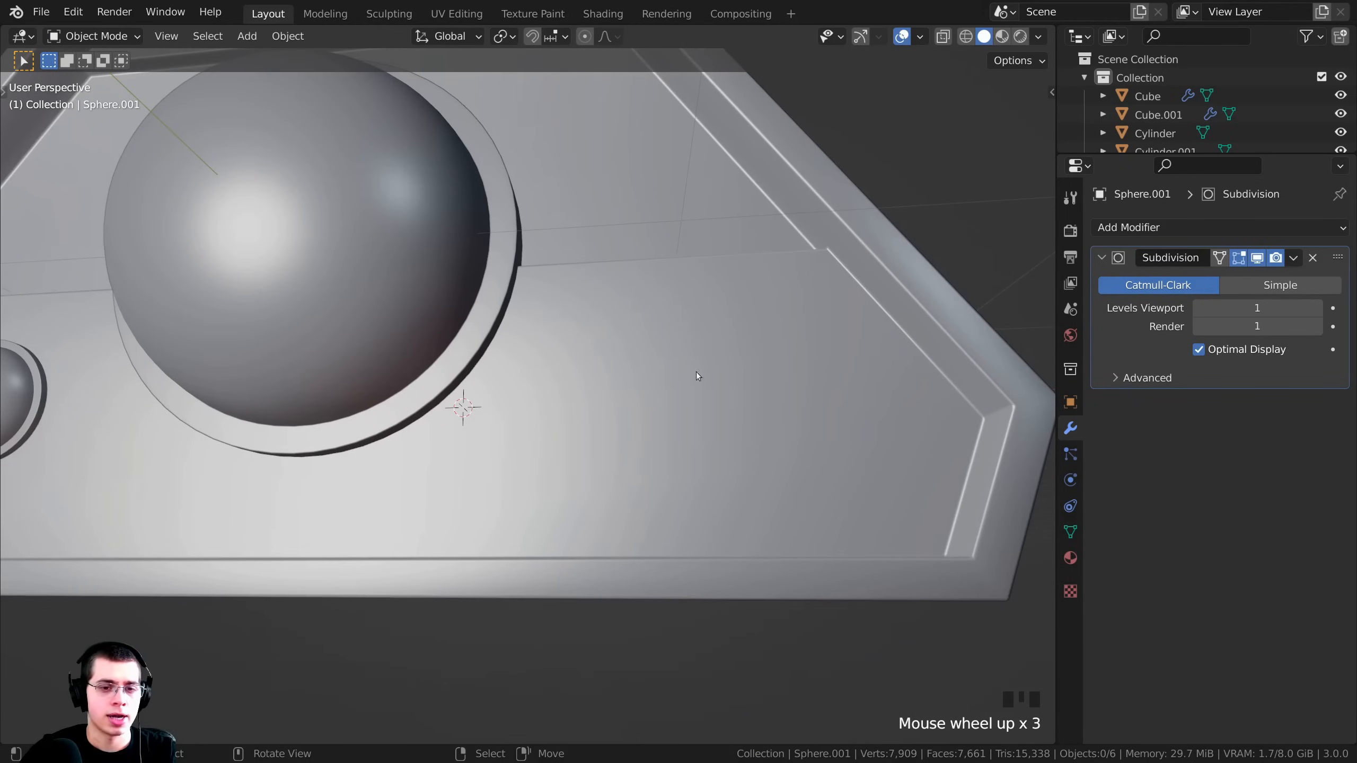
{"action": "scroll", "coordinate": [689, 374], "scroll_direction": "down", "scroll_amount": 5}
{"action": "middle_click_drag", "start_coordinate": [689, 375], "coordinate": [548, 333]}
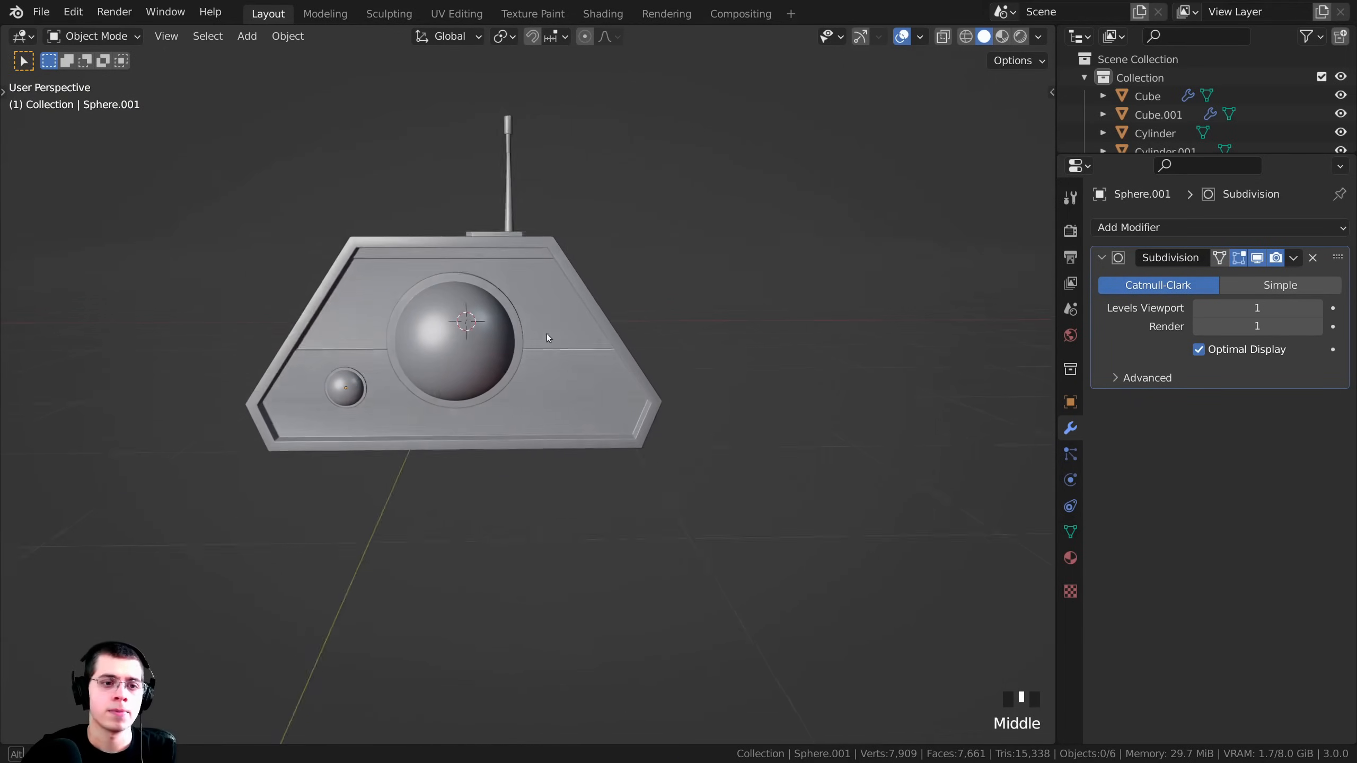
{"action": "key", "text": "shift+c"}
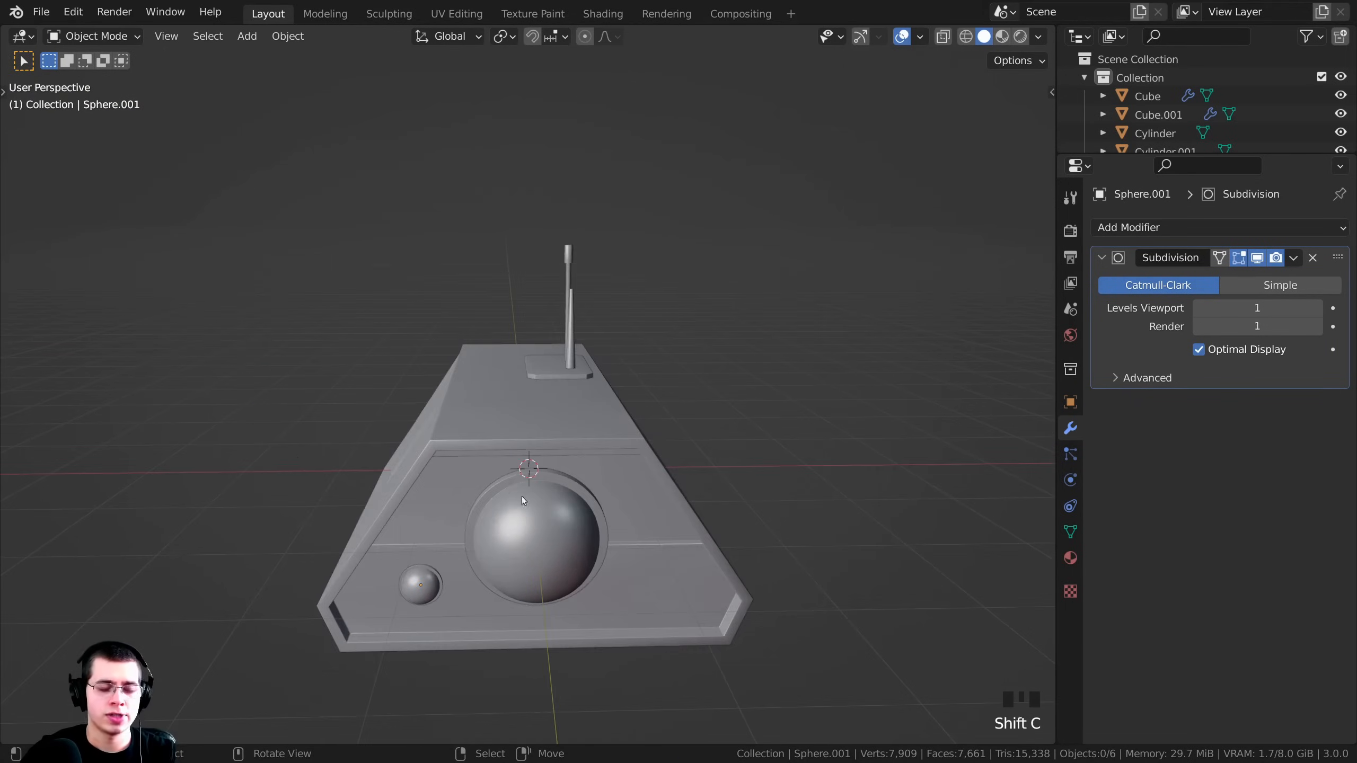
Add a cube and move it out in front of the hull's end panel, beside the large dome.
{"action": "middle_click_drag", "start_coordinate": [571, 118], "coordinate": [727, 271]}
{"action": "middle_click_drag", "start_coordinate": [632, 189], "coordinate": [548, 112]}
{"action": "key", "text": "shift+a"}
{"action": "mouse_move", "coordinate": [547, 110]}
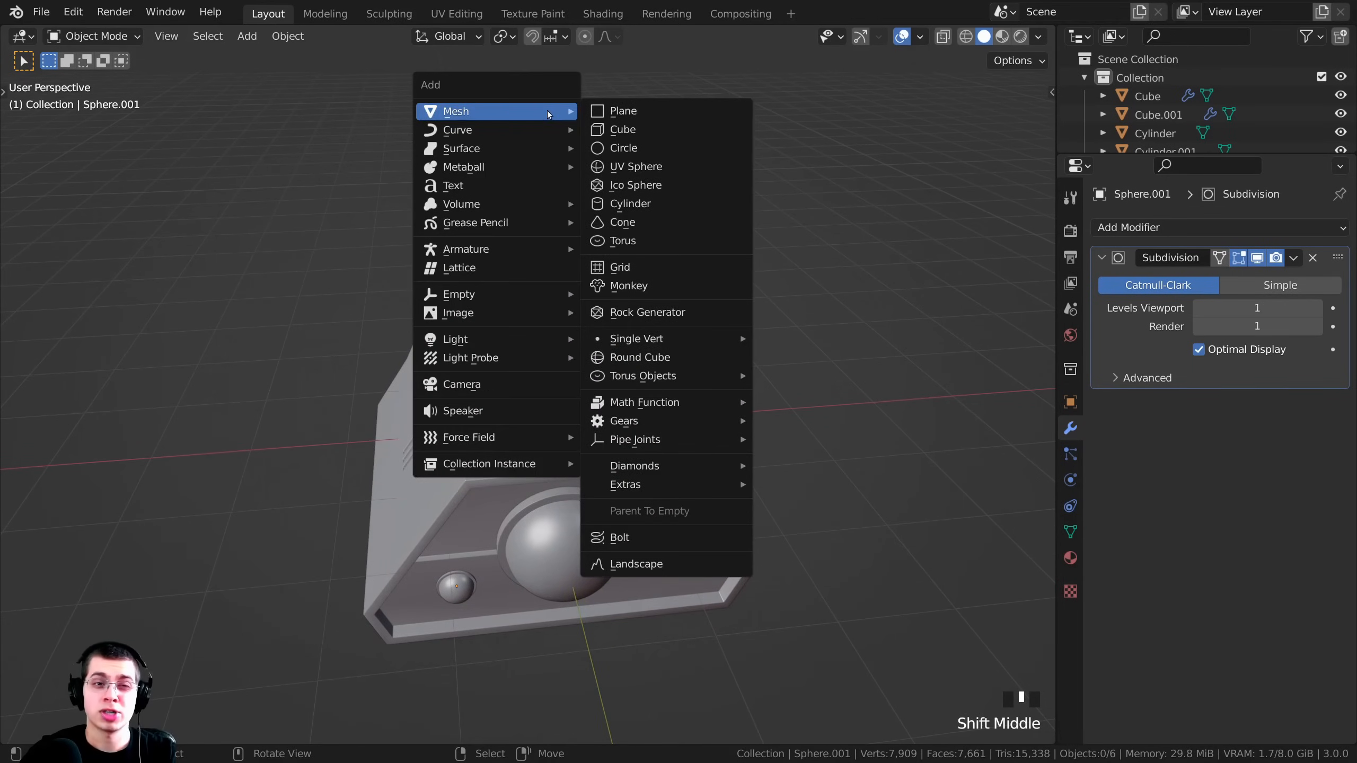
{"action": "left_click", "coordinate": [609, 131]}
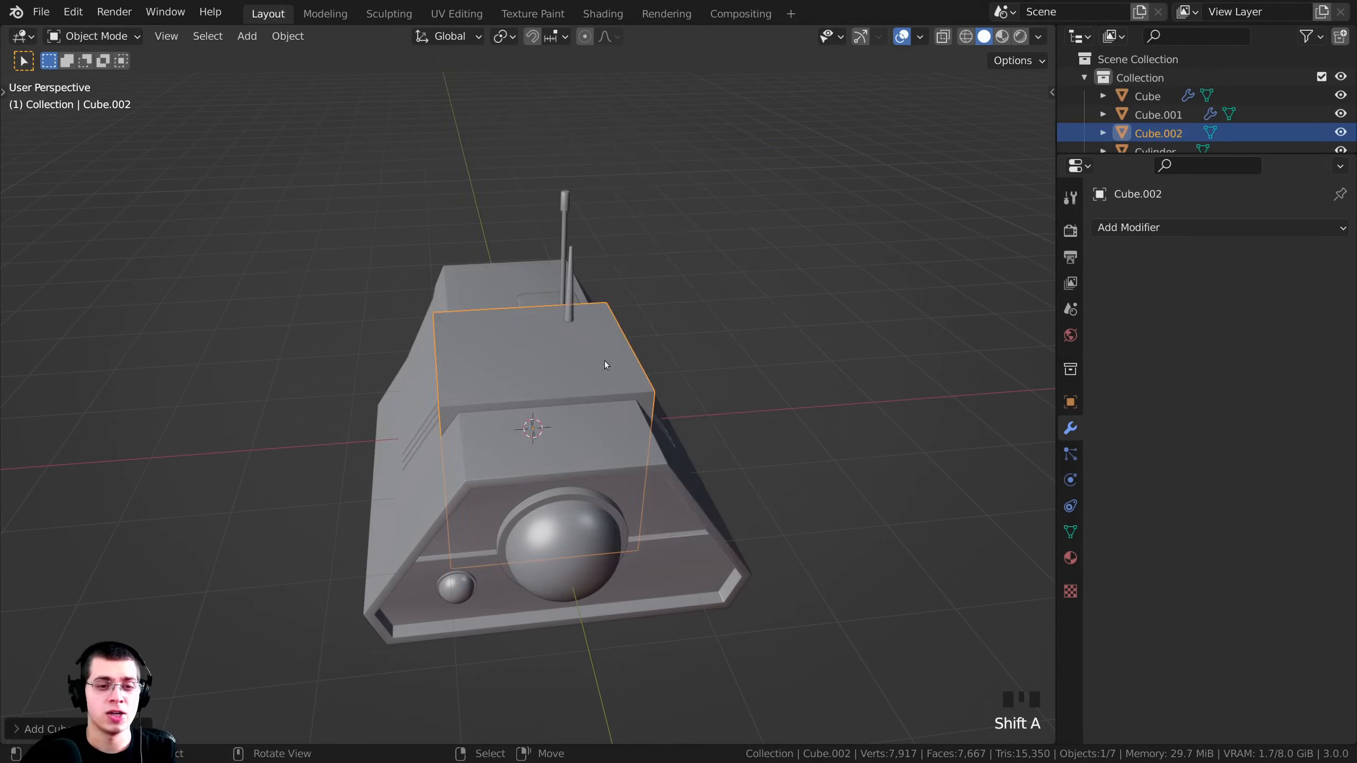
{"action": "middle_click_drag", "start_coordinate": [604, 361], "coordinate": [655, 252]}
{"action": "key", "text": "g"}
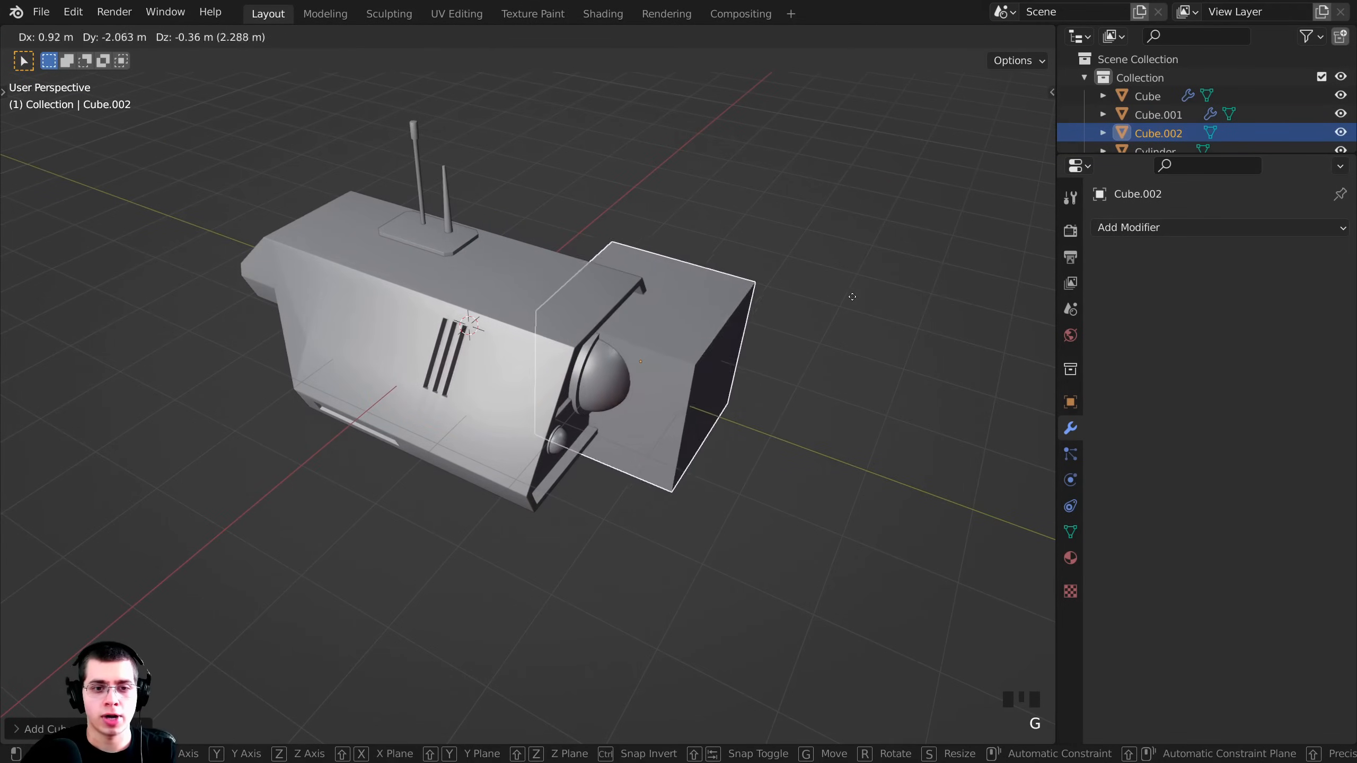
{"action": "left_click", "coordinate": [801, 289]}
Scale the cube down to a small block and move it against the end panel beside the large dome.
{"action": "middle_click_drag", "start_coordinate": [807, 290], "coordinate": [957, 257]}
{"action": "key", "text": "s"}
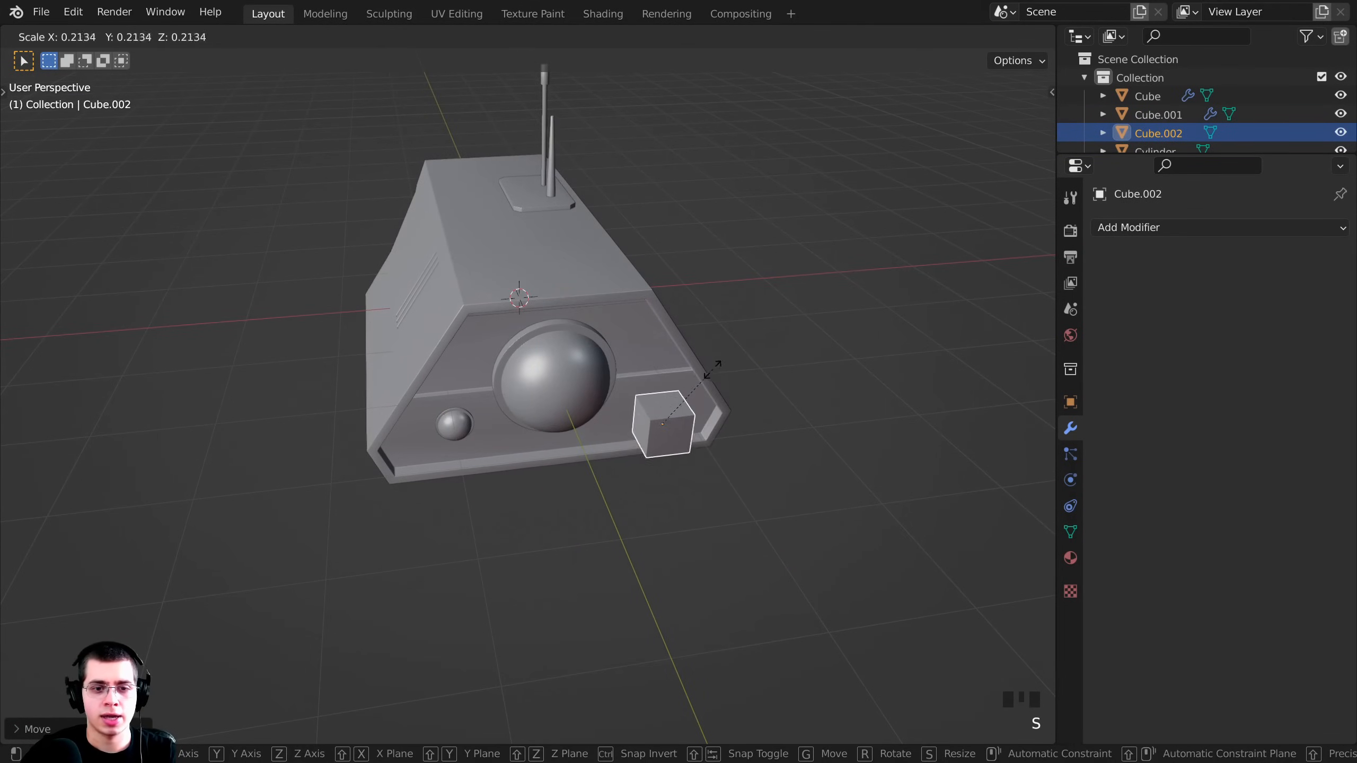
{"action": "left_click", "coordinate": [672, 394]}
{"action": "middle_click_drag", "start_coordinate": [672, 393], "coordinate": [723, 355], "text": "shift"}
{"action": "key", "text": "KP_Decimal"}
{"action": "scroll", "coordinate": [583, 364], "scroll_direction": "down", "scroll_amount": 6}
{"action": "key", "text": "g"}
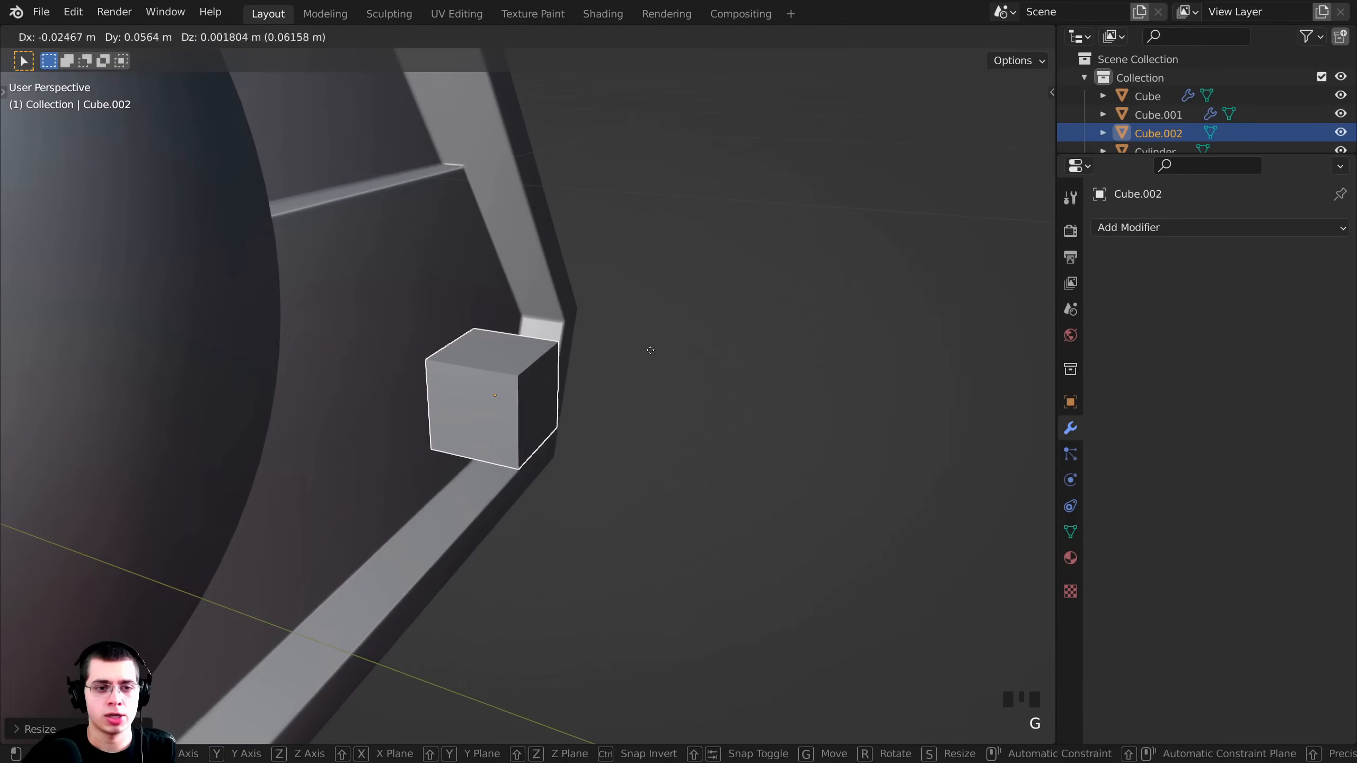
{"action": "left_click", "coordinate": [488, 331]}
Shrink the block to roughly half size and adjust its position on the panel's lower section.
{"action": "scroll", "coordinate": [488, 331], "scroll_direction": "up", "scroll_amount": 3}
{"action": "key", "text": "s"}
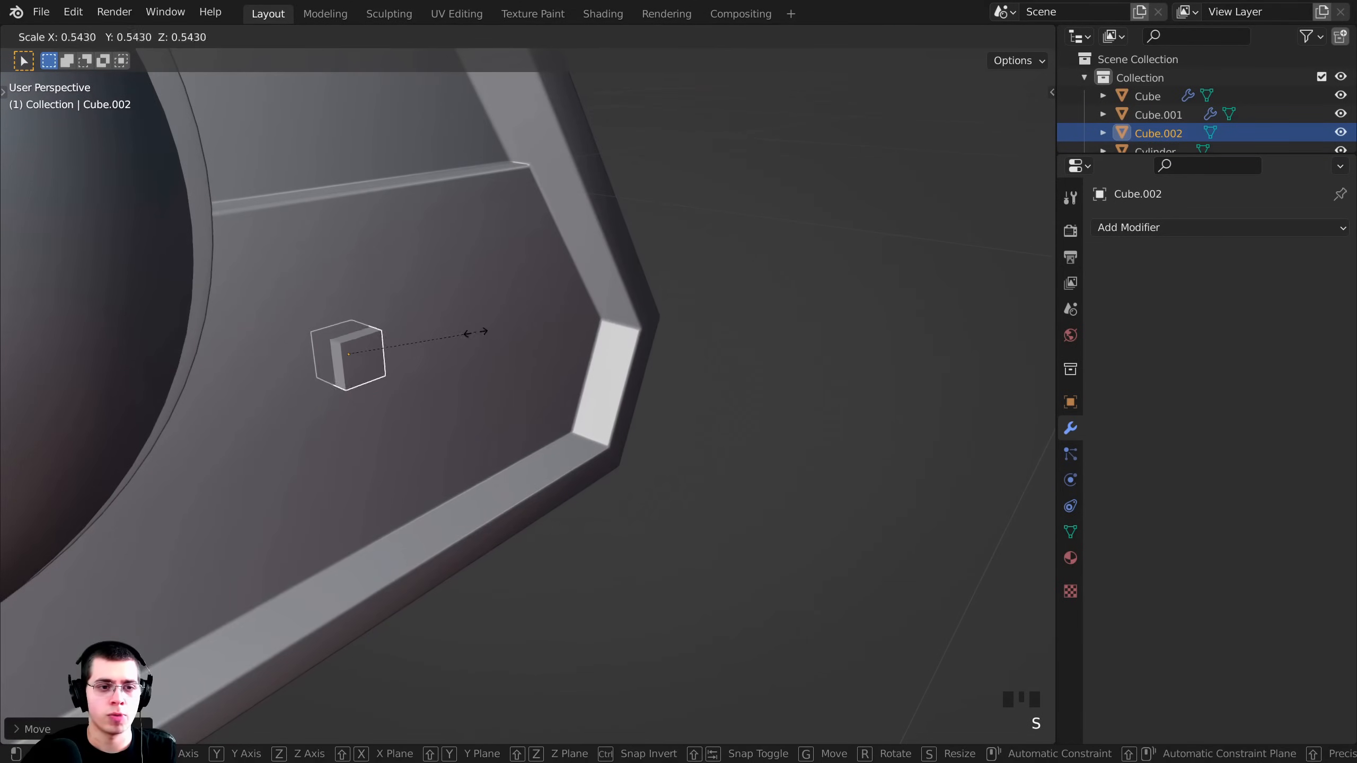
{"action": "left_click", "coordinate": [437, 335]}
{"action": "key", "text": "g"}
{"action": "left_click", "coordinate": [446, 342]}
{"action": "middle_click_drag", "start_coordinate": [446, 342], "coordinate": [342, 321]}
{"action": "middle_click_drag", "start_coordinate": [342, 321], "coordinate": [459, 369], "text": "shift"}
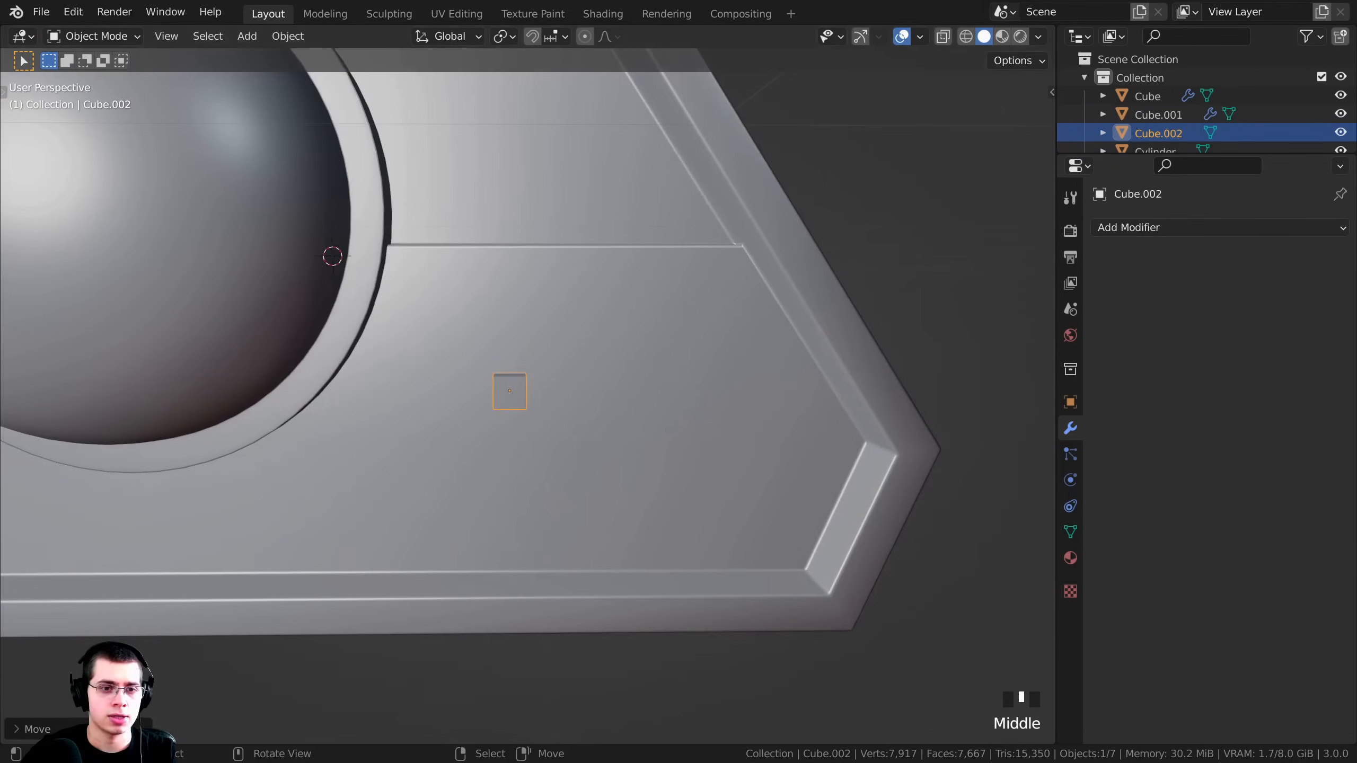
Stretch the block's mesh along the global X axis into a horizontal bar about 3.5 times as wide as tall.
{"action": "key", "text": "Tab"}
{"action": "key", "text": "KP_Decimal"}
{"action": "scroll", "coordinate": [611, 411], "scroll_direction": "down", "scroll_amount": 11}
{"action": "middle_click_drag", "start_coordinate": [612, 411], "coordinate": [614, 404]}
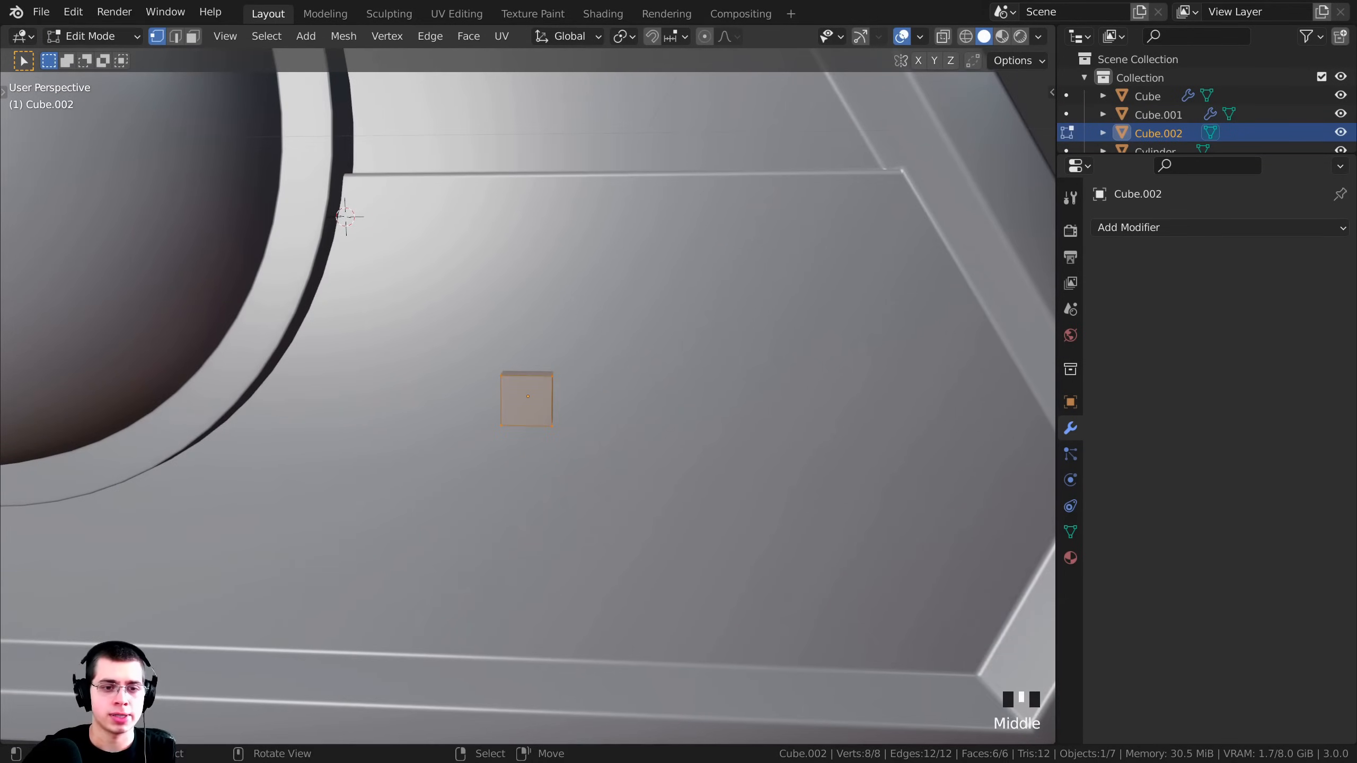
{"action": "key", "text": "s"}
{"action": "key", "text": "y"}
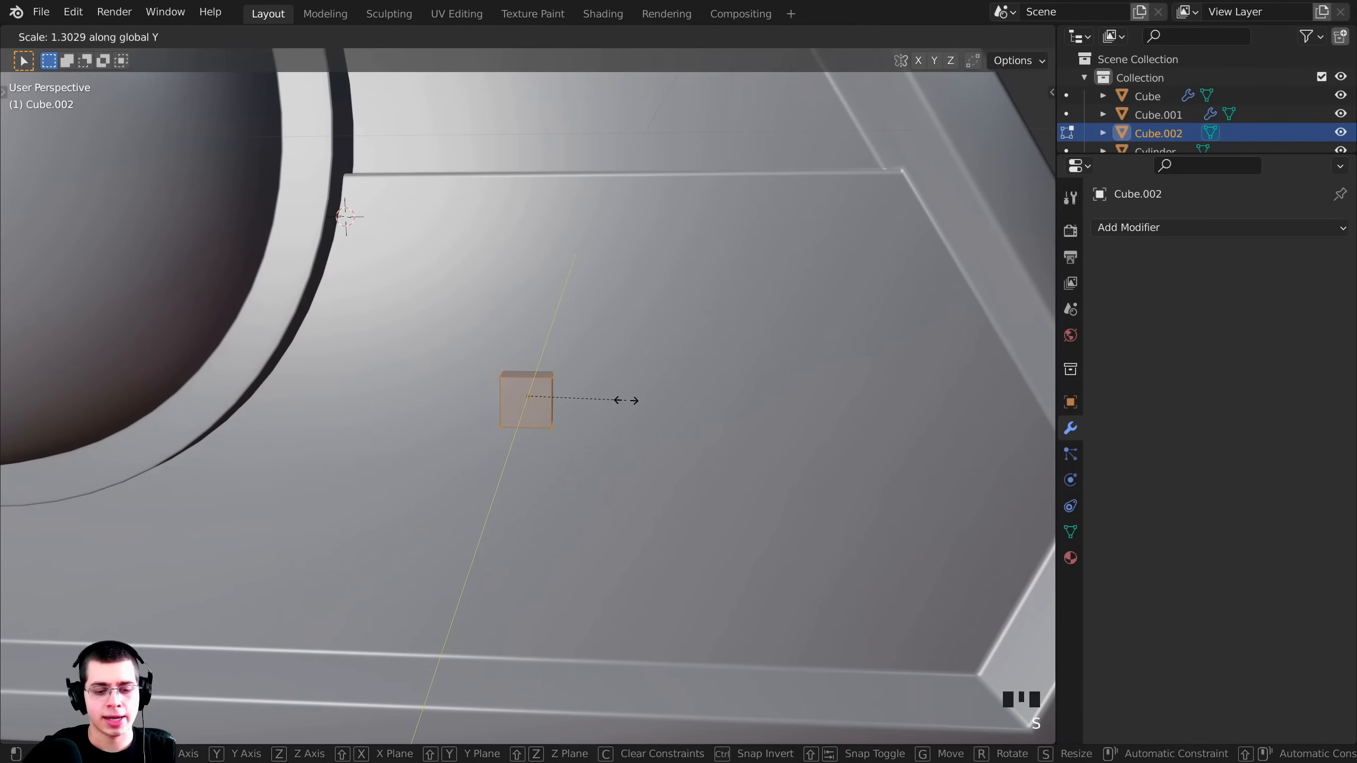
{"action": "key", "text": "x"}
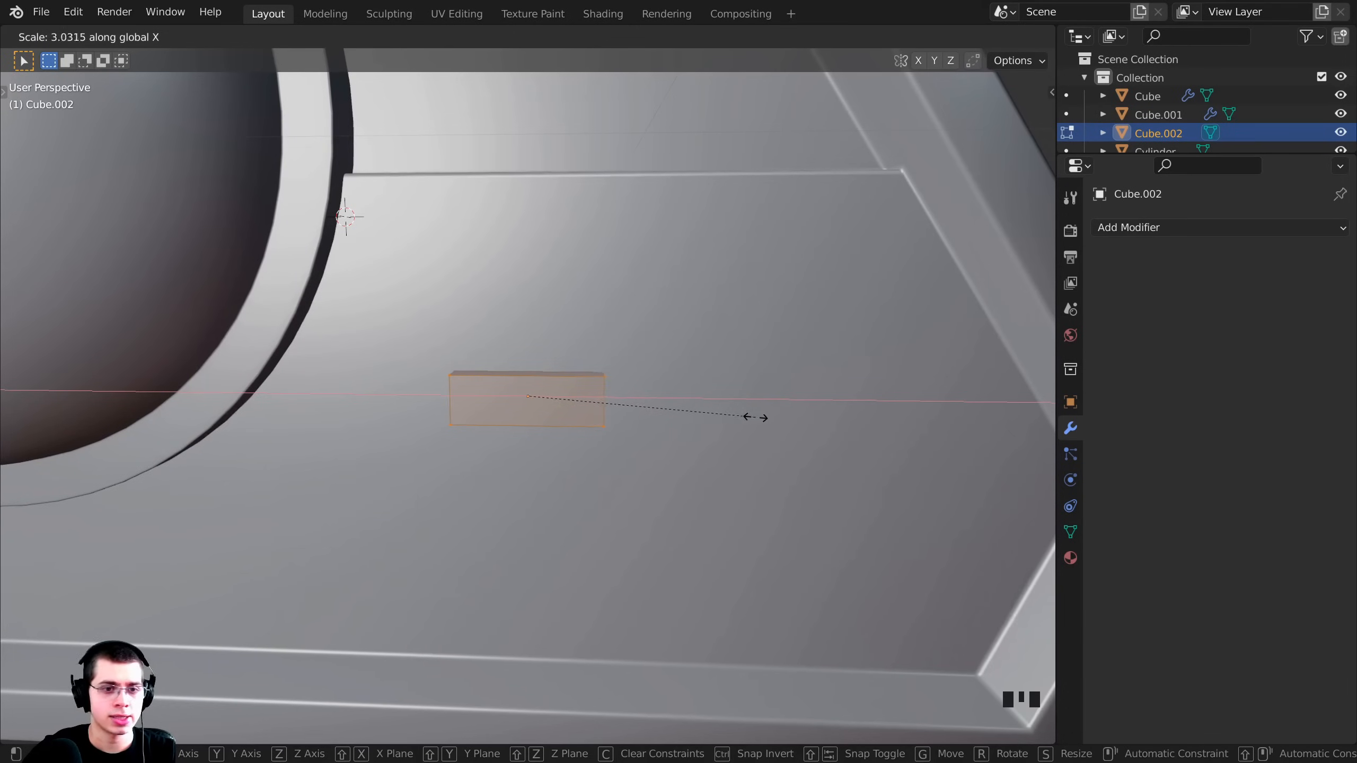
{"action": "left_click", "coordinate": [794, 416]}
Adjust the bar's overall size and slide it along the global X axis between the large dome and the panel's edge.
{"action": "scroll", "coordinate": [556, 416], "scroll_direction": "down", "scroll_amount": 5}
{"action": "middle_click_drag", "start_coordinate": [555, 415], "coordinate": [600, 367]}
{"action": "key", "text": "s"}
{"action": "left_click", "coordinate": [636, 370]}
{"action": "key", "text": "Tab"}
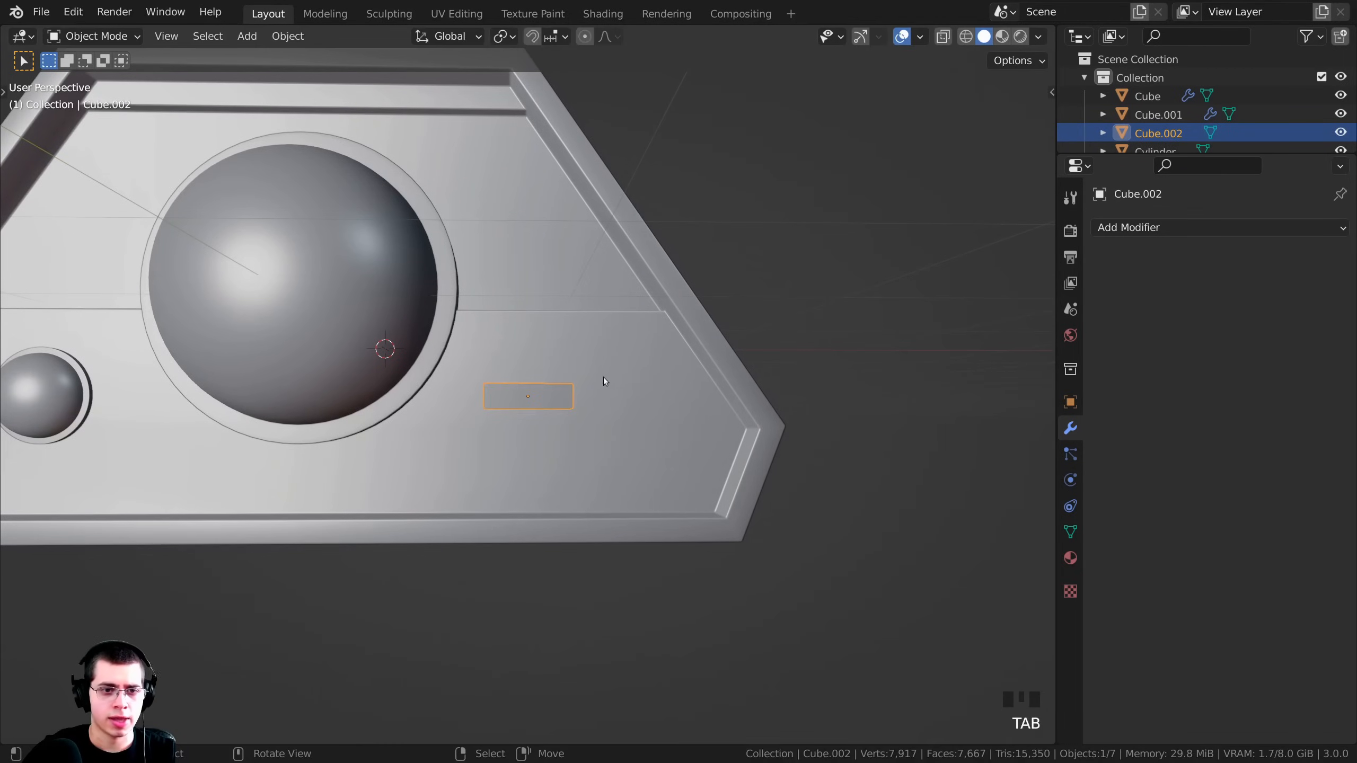
{"action": "key", "text": "g"}
{"action": "key", "text": "x"}
{"action": "left_click", "coordinate": [649, 374]}
{"action": "scroll", "coordinate": [632, 388], "scroll_direction": "down", "scroll_amount": 2}
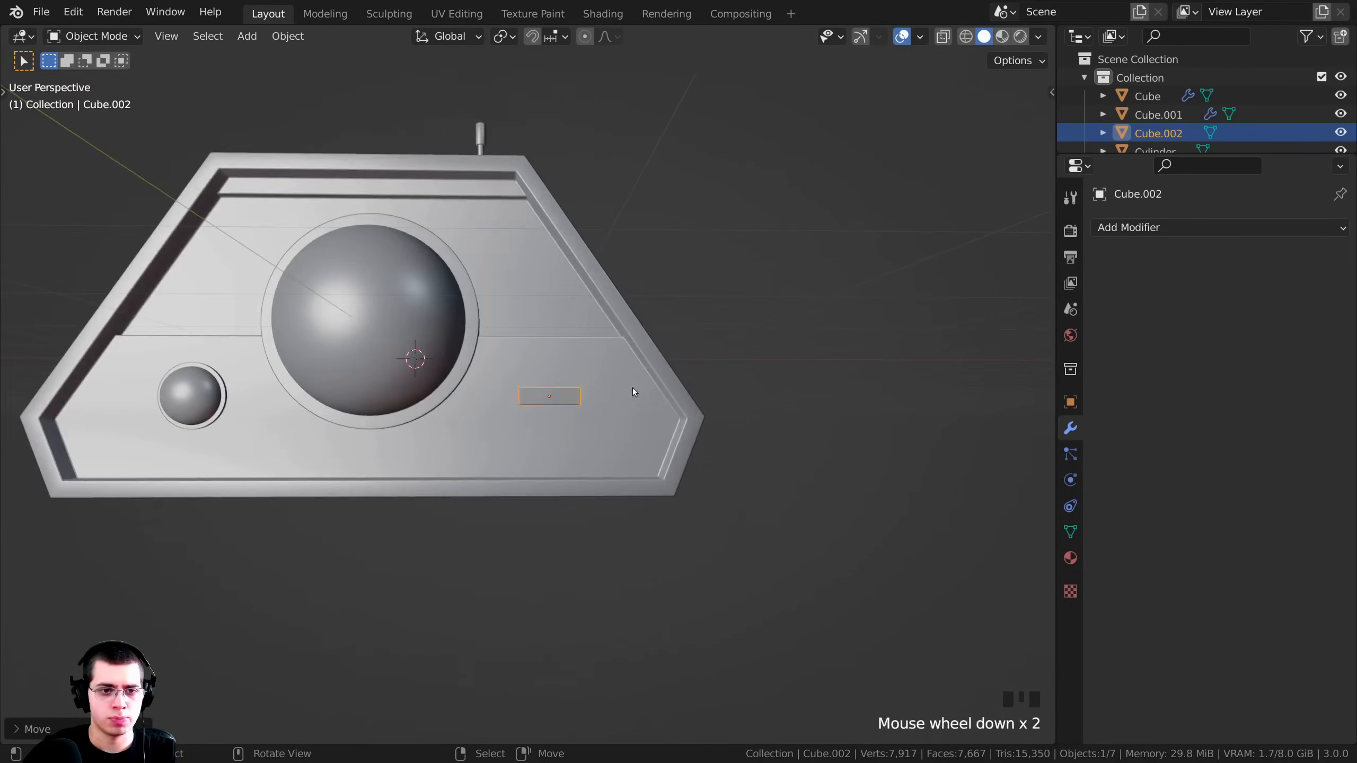
Delete the bar's back face, the one facing into the hull.
{"action": "middle_click_drag", "start_coordinate": [632, 388], "coordinate": [755, 342]}
{"action": "scroll", "coordinate": [624, 388], "scroll_direction": "up", "scroll_amount": 5}
{"action": "key", "text": "Tab"}
{"action": "scroll", "coordinate": [593, 379], "scroll_direction": "up", "scroll_amount": 3}
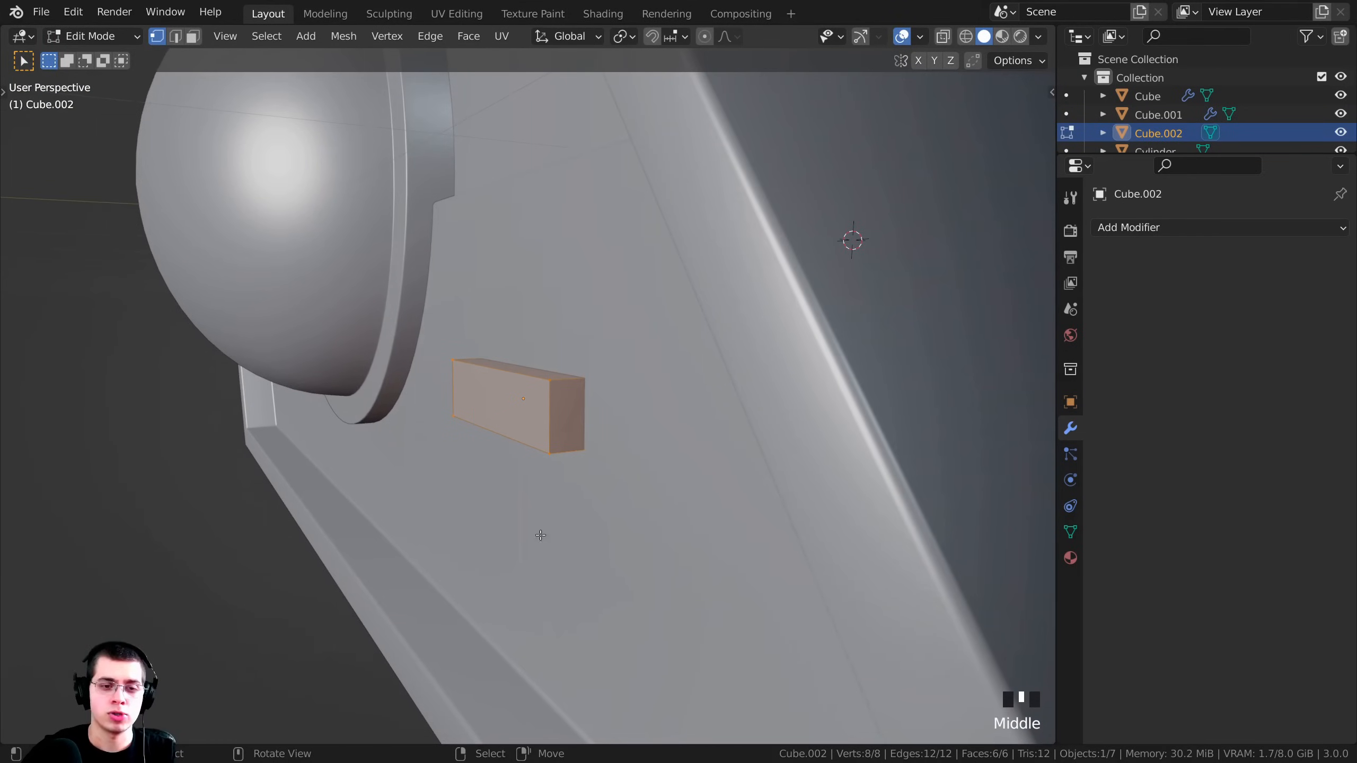
{"action": "middle_click_drag", "start_coordinate": [511, 508], "coordinate": [434, 410]}
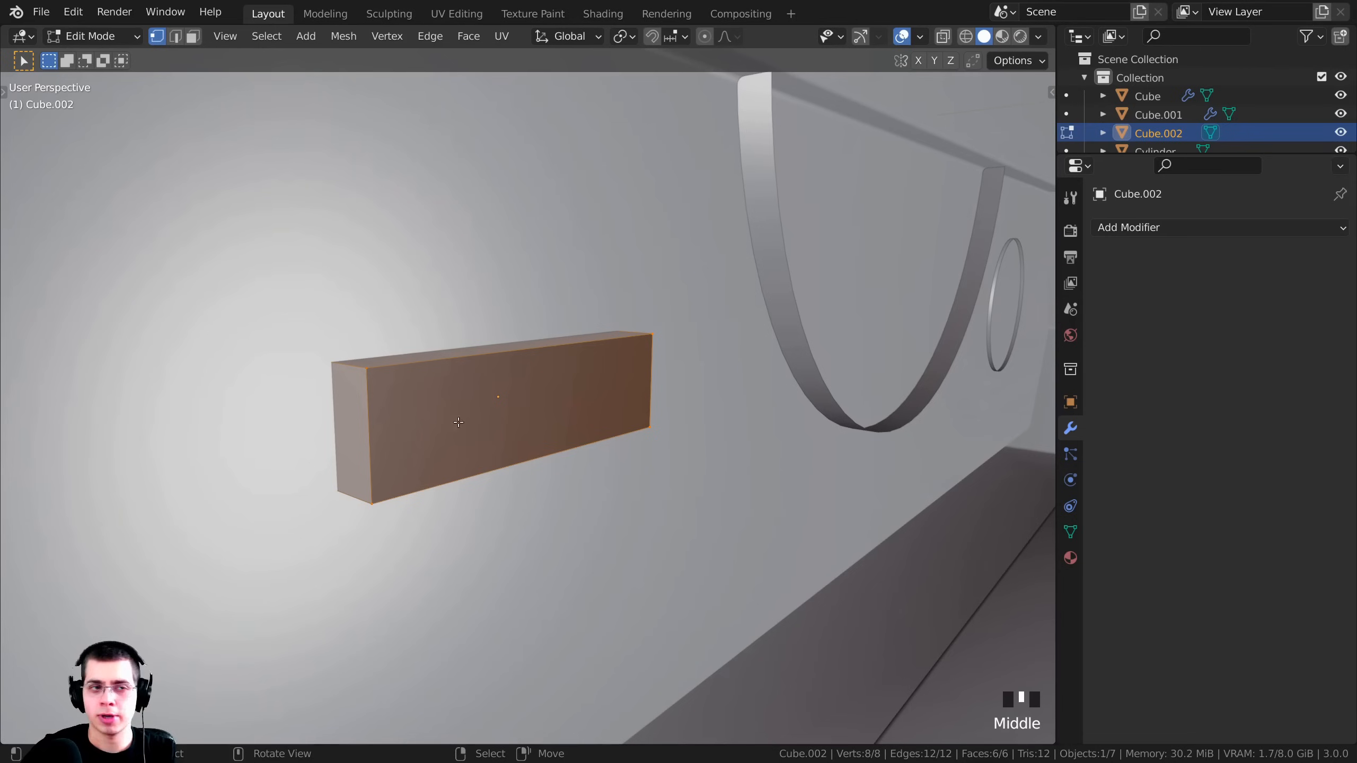
{"action": "left_click", "coordinate": [194, 37]}
{"action": "right_click", "coordinate": [526, 381]}
{"action": "middle_click_drag", "start_coordinate": [526, 382], "coordinate": [501, 342]}
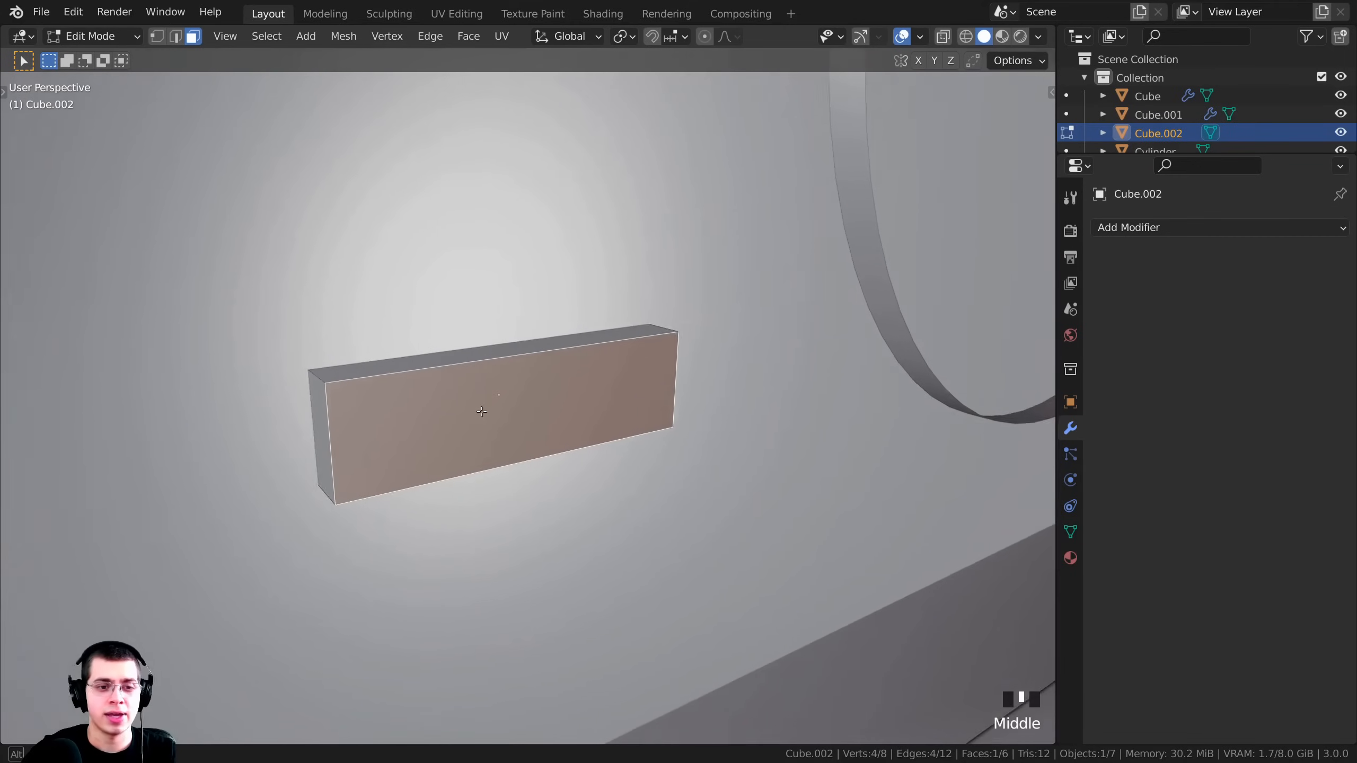
{"action": "scroll", "coordinate": [502, 342], "scroll_direction": "up", "scroll_amount": 2}
{"action": "key", "text": "x"}
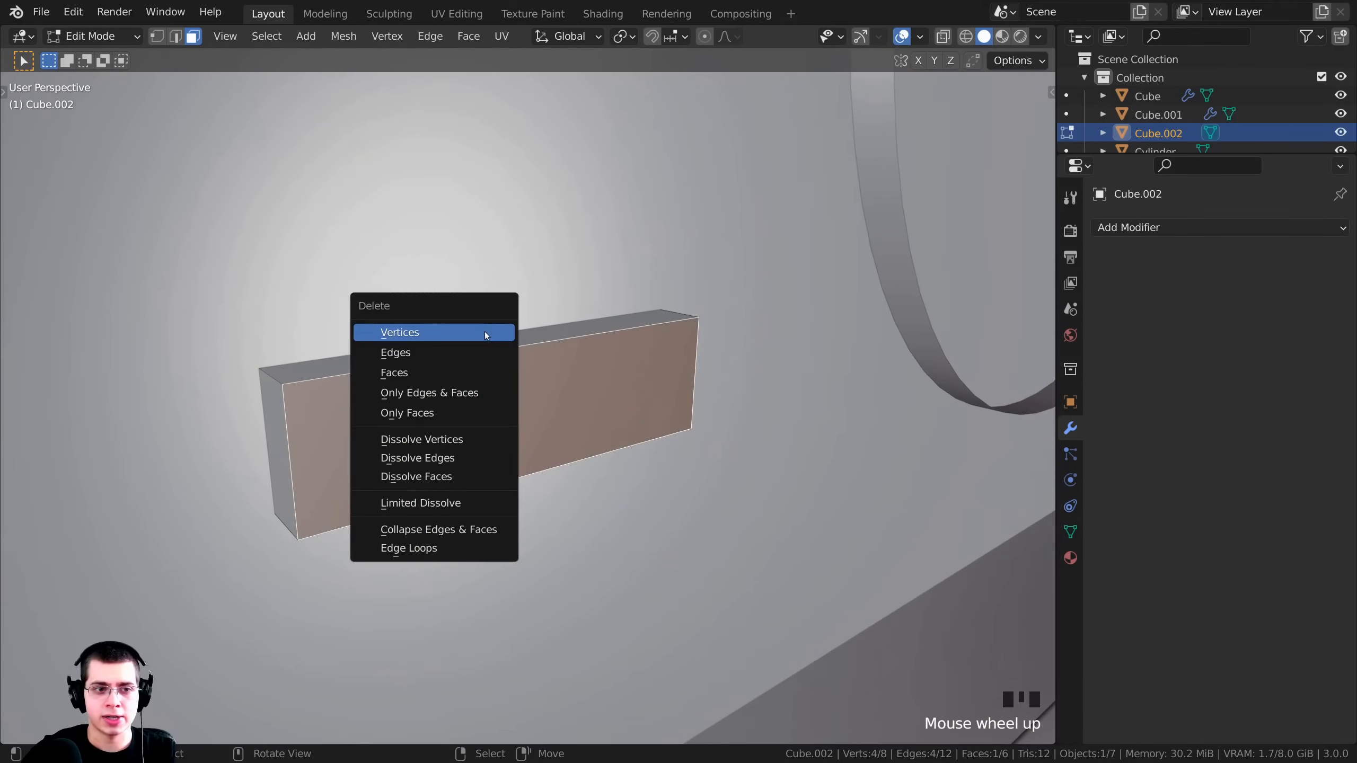
{"action": "left_click", "coordinate": [435, 374]}
Select the whole bar mesh and flatten it along the global Y axis into a thin plate.
{"action": "middle_click_drag", "start_coordinate": [435, 375], "coordinate": [684, 177]}
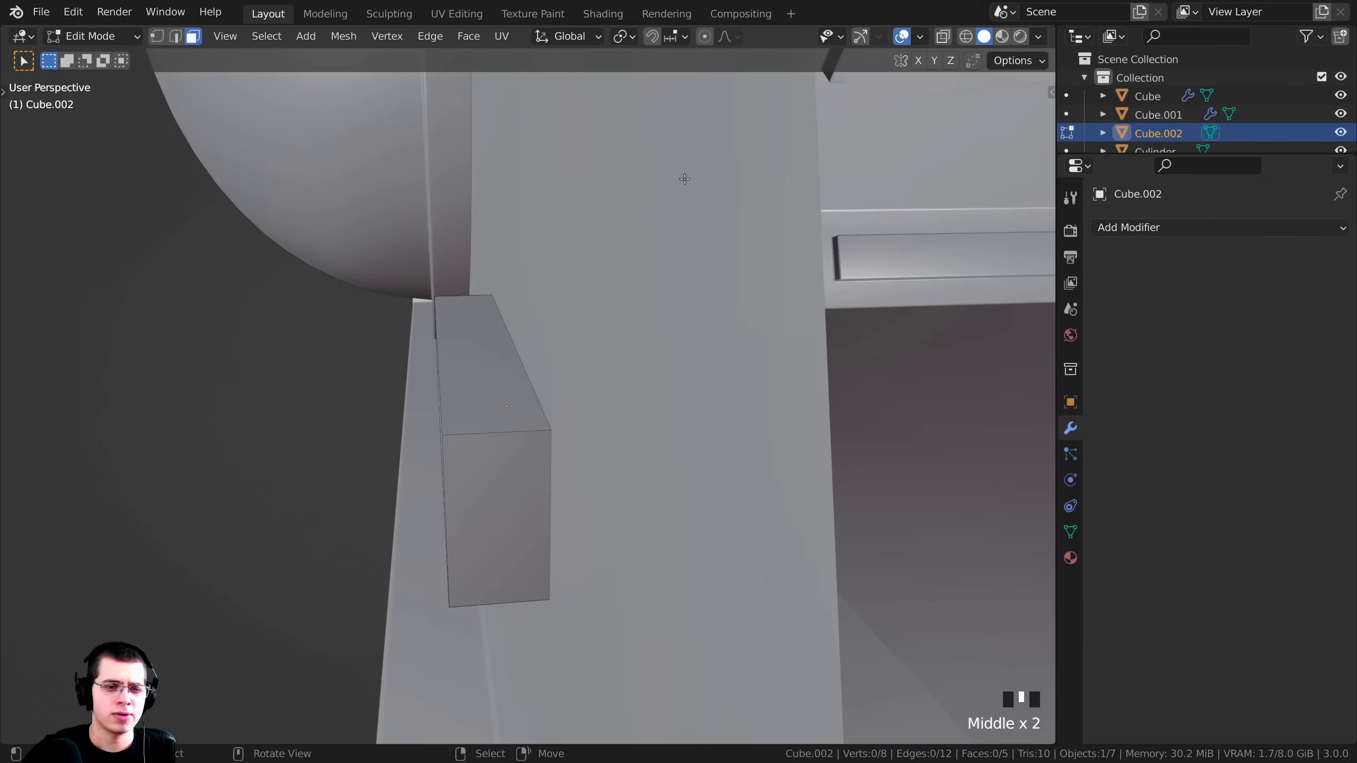
{"action": "key", "text": "a"}
{"action": "middle_click_drag", "start_coordinate": [554, 365], "coordinate": [722, 342]}
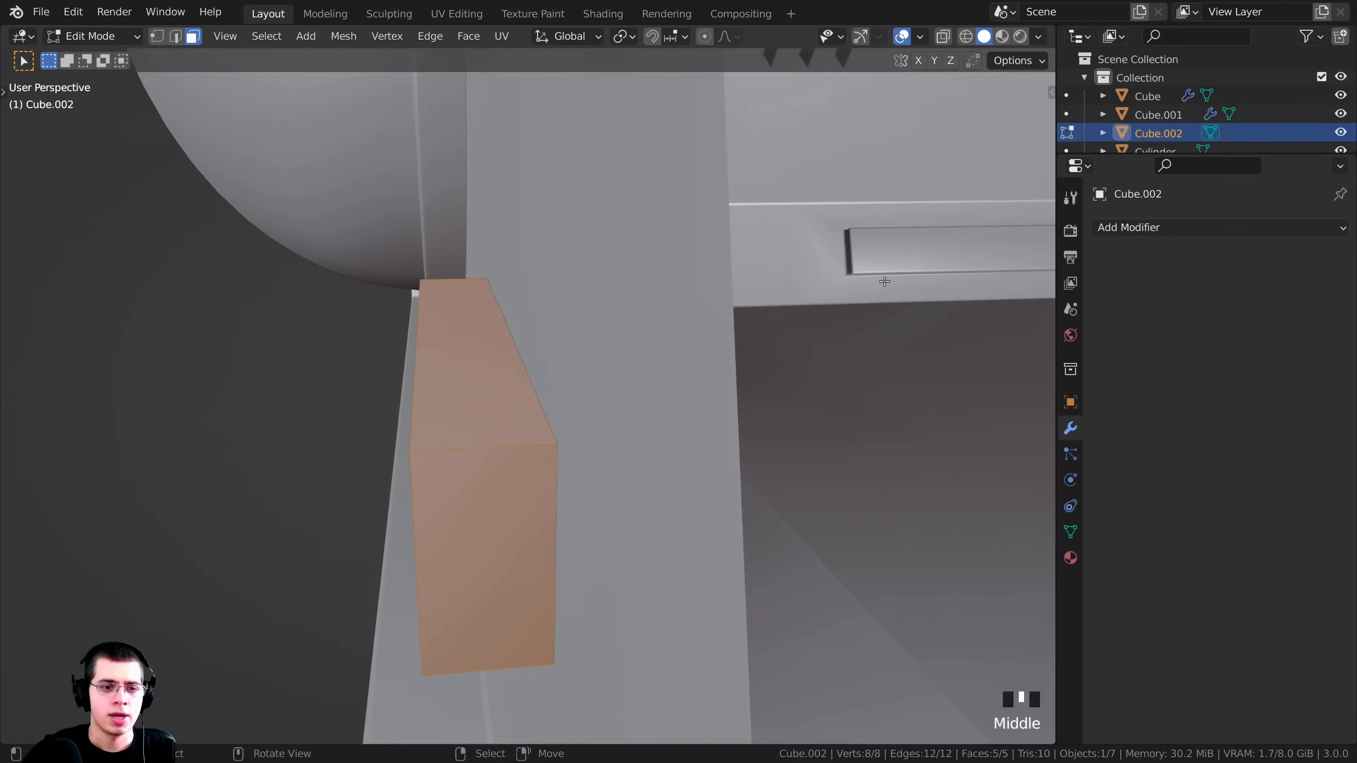
{"action": "key", "text": "s"}
{"action": "key", "text": "y"}
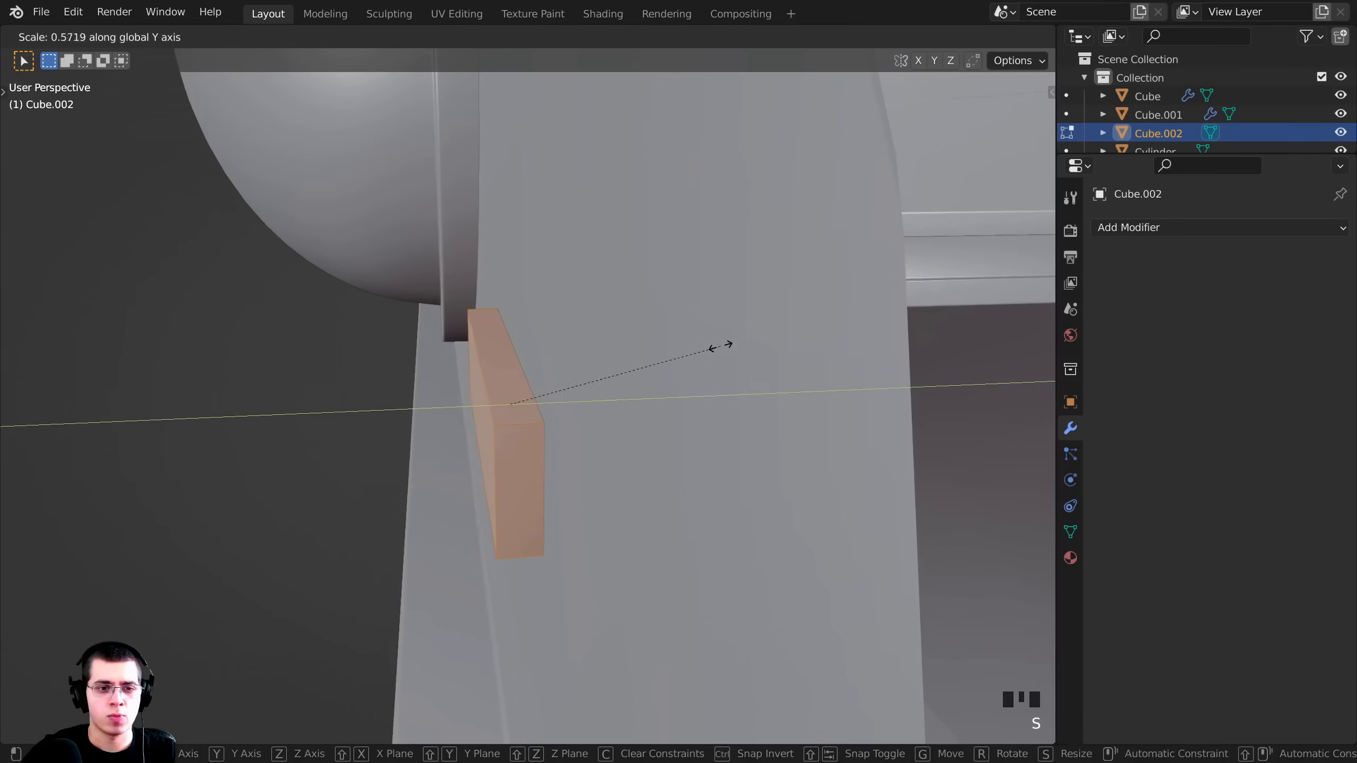
{"action": "left_click", "coordinate": [604, 381]}
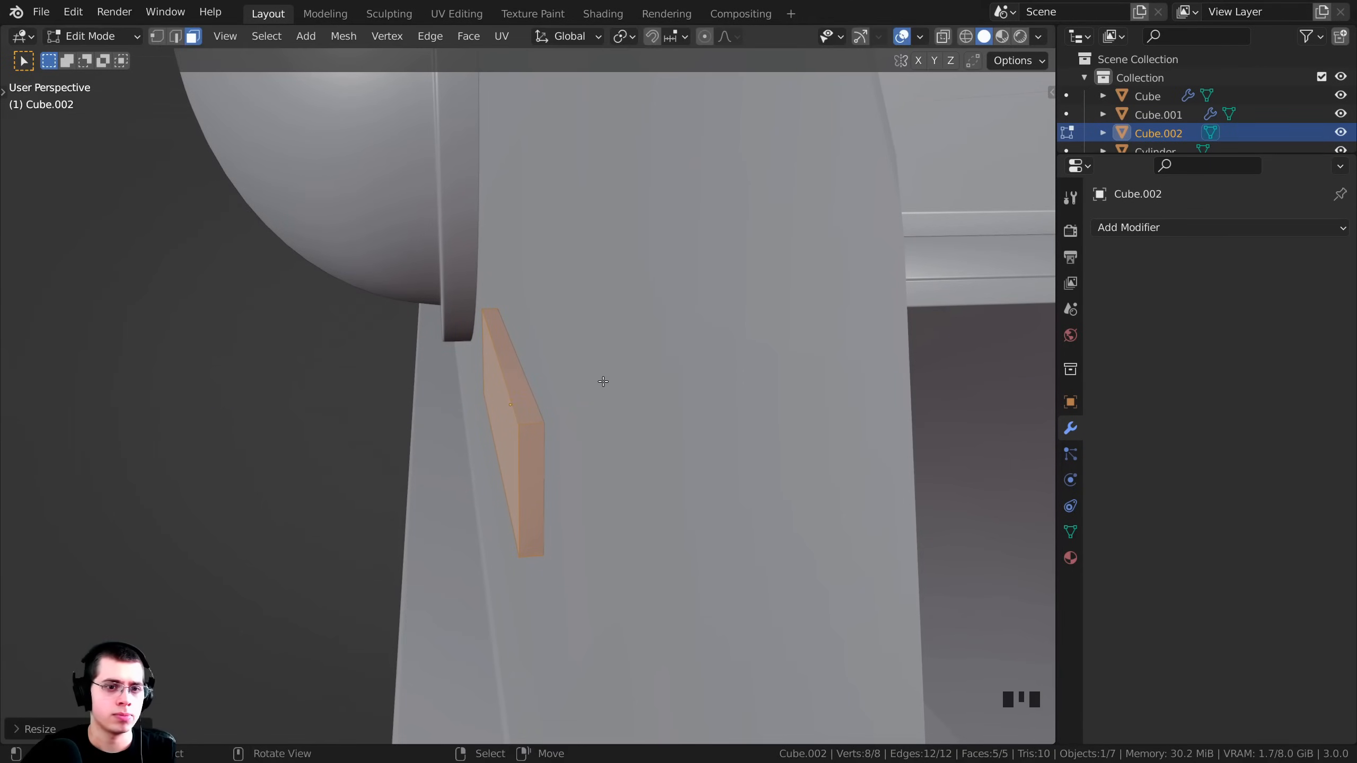
Fine-tune the plate's overall size on the end panel and return to Object Mode.
{"action": "middle_click_drag", "start_coordinate": [600, 382], "coordinate": [732, 372]}
{"action": "key", "text": "s"}
{"action": "left_click", "coordinate": [702, 392]}
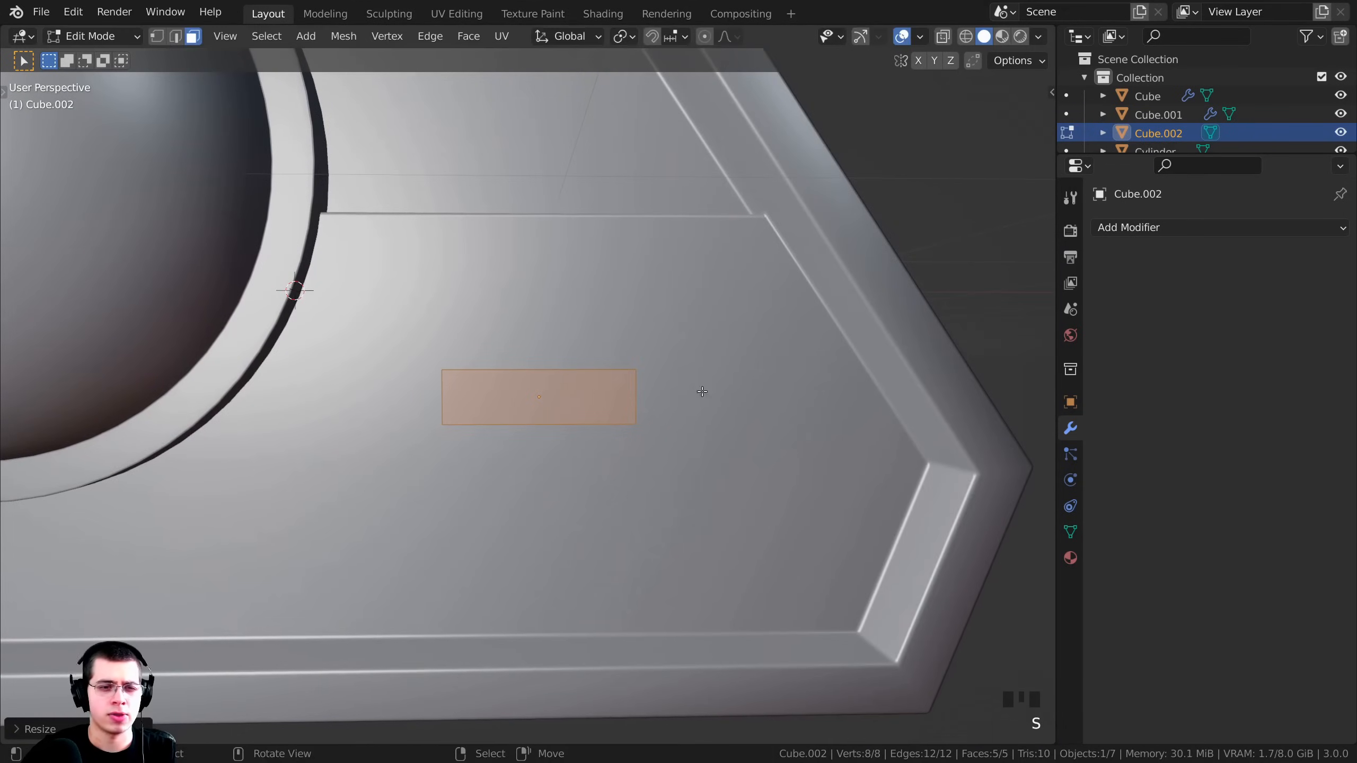
{"action": "scroll", "coordinate": [700, 393], "scroll_direction": "down", "scroll_amount": 5}
{"action": "key", "text": "s"}
{"action": "left_click", "coordinate": [609, 397]}
{"action": "key", "text": "Tab"}
Add a Subdivision modifier with 2 viewport and render levels to the thin plate.
{"action": "scroll", "coordinate": [606, 398], "scroll_direction": "down", "scroll_amount": 4}
{"action": "scroll", "coordinate": [606, 399], "scroll_direction": "up", "scroll_amount": 10}
{"action": "middle_click_drag", "start_coordinate": [609, 400], "coordinate": [691, 341]}
{"action": "scroll", "coordinate": [682, 385], "scroll_direction": "up", "scroll_amount": 2}
{"action": "key", "text": "ctrl+2"}
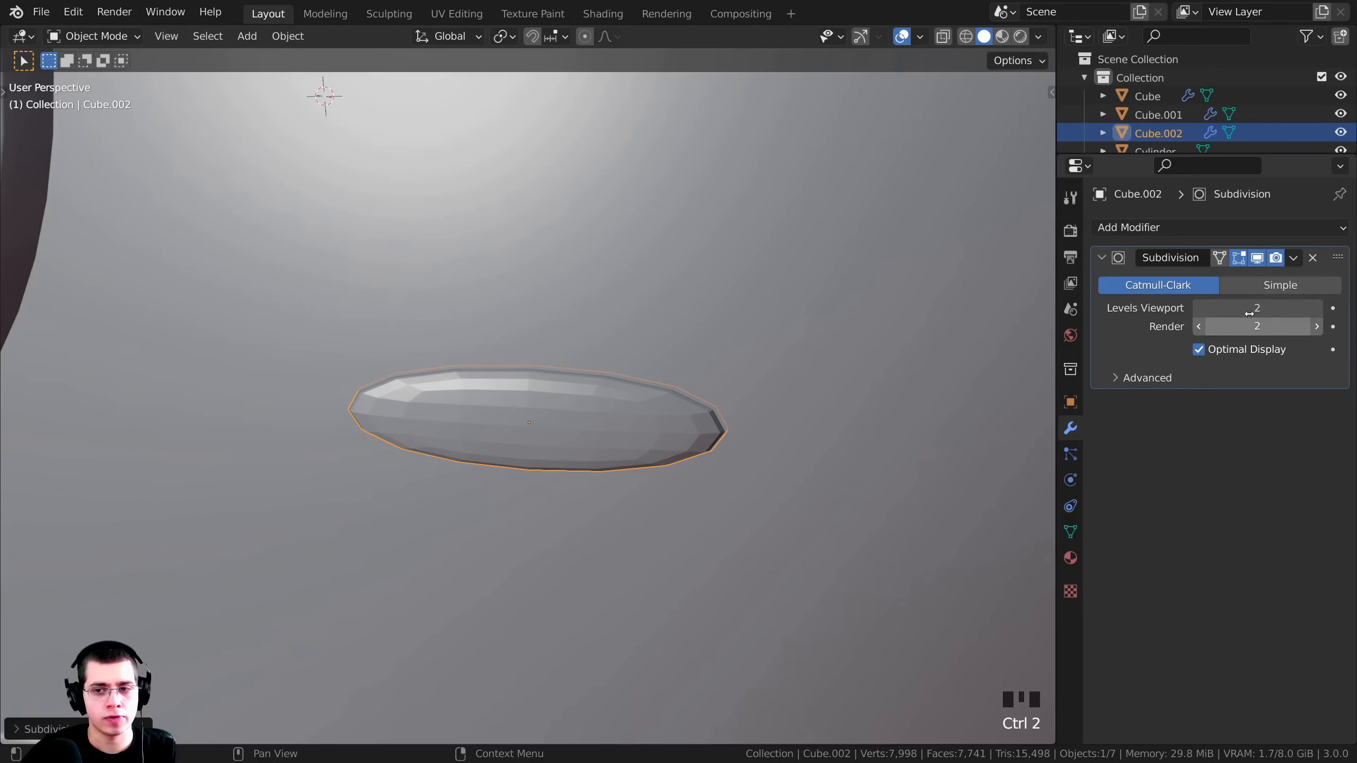
{"action": "left_click", "coordinate": [1163, 228]}
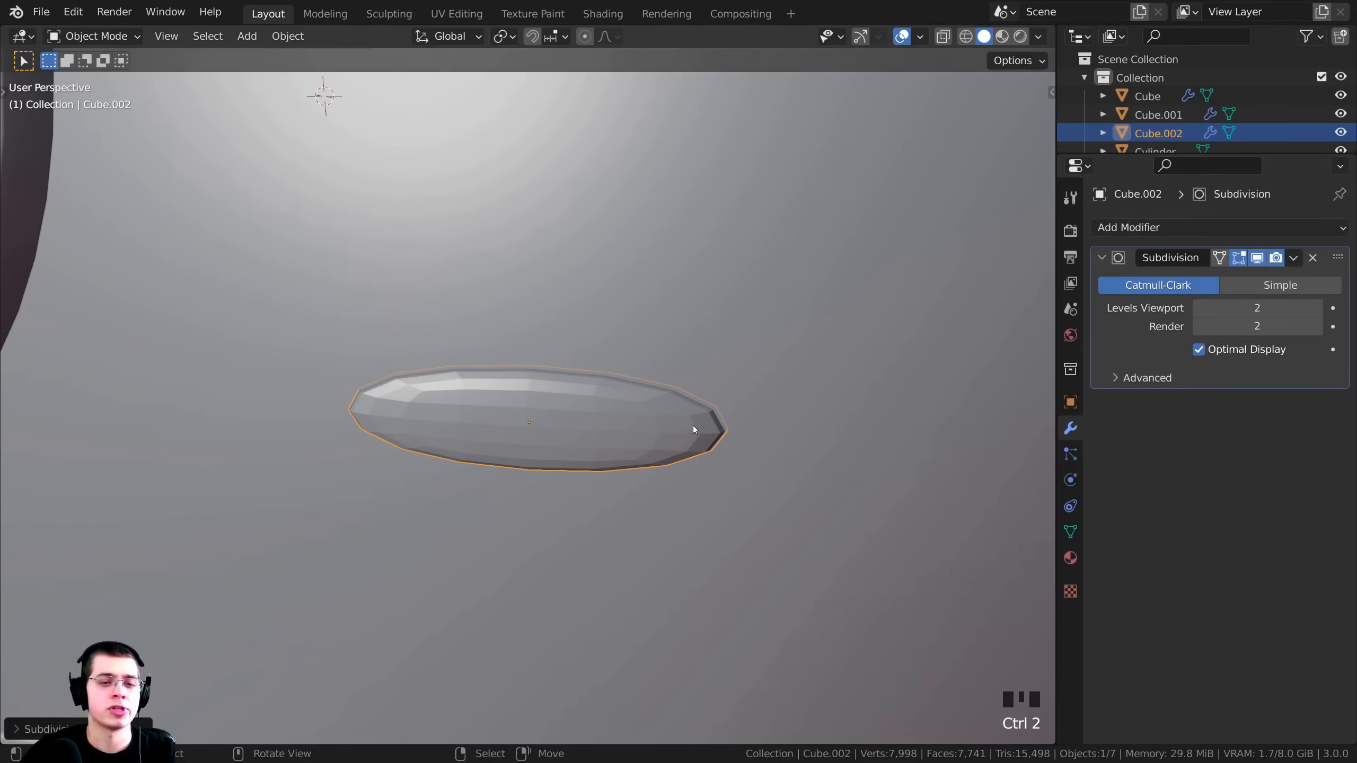
{"action": "scroll", "coordinate": [693, 426], "scroll_direction": "up", "scroll_amount": 1}
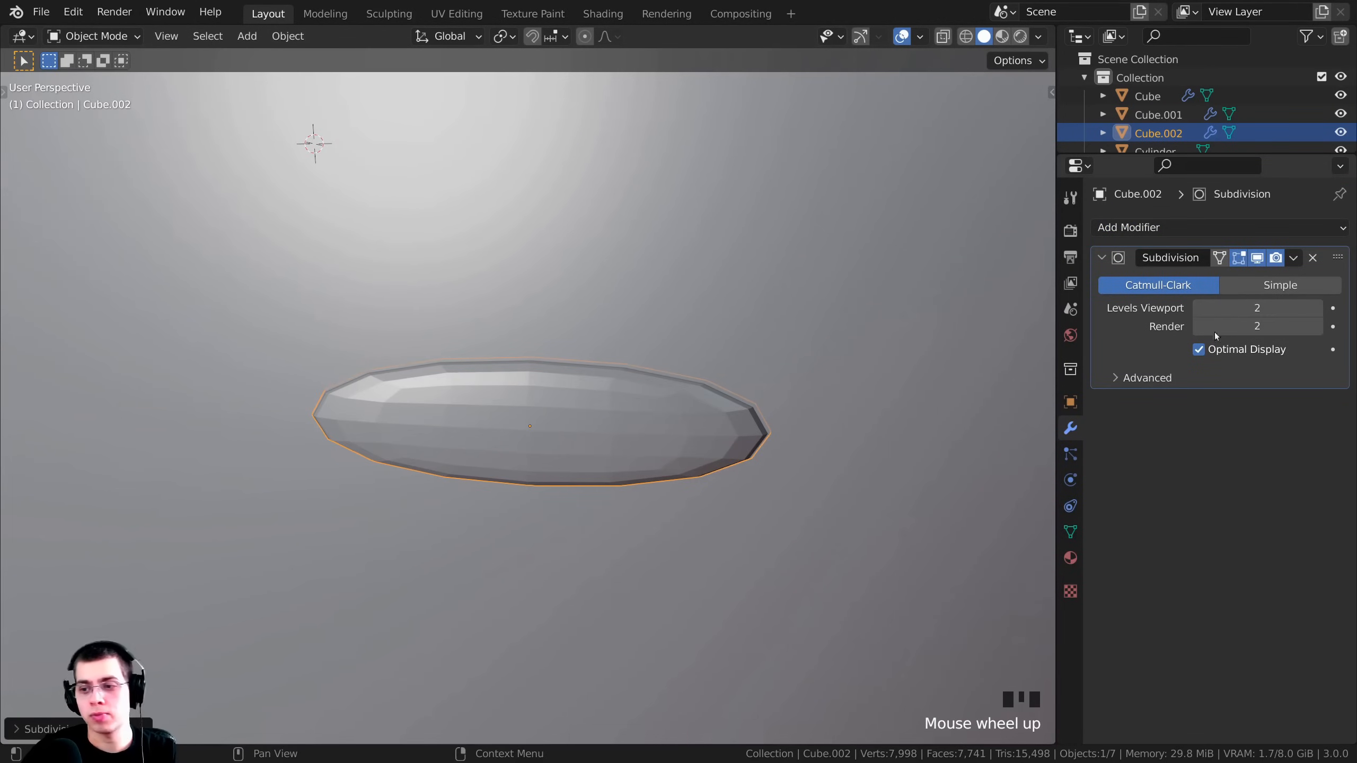
Apply smooth shading to the subdivided plate.
{"action": "middle_click_drag", "start_coordinate": [738, 437], "coordinate": [490, 335]}
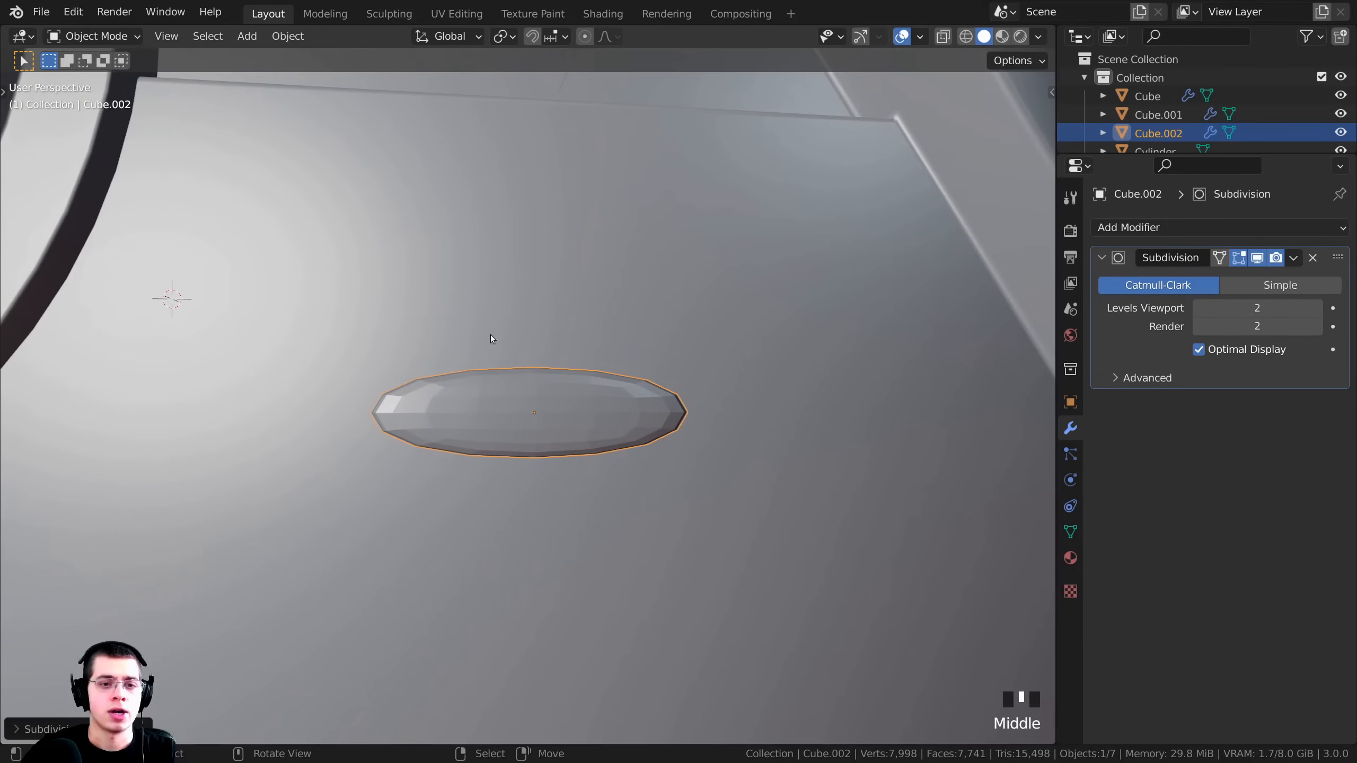
{"action": "right_click", "coordinate": [454, 303]}
{"action": "left_click", "coordinate": [463, 307]}
{"action": "scroll", "coordinate": [513, 333], "scroll_direction": "down", "scroll_amount": 5}
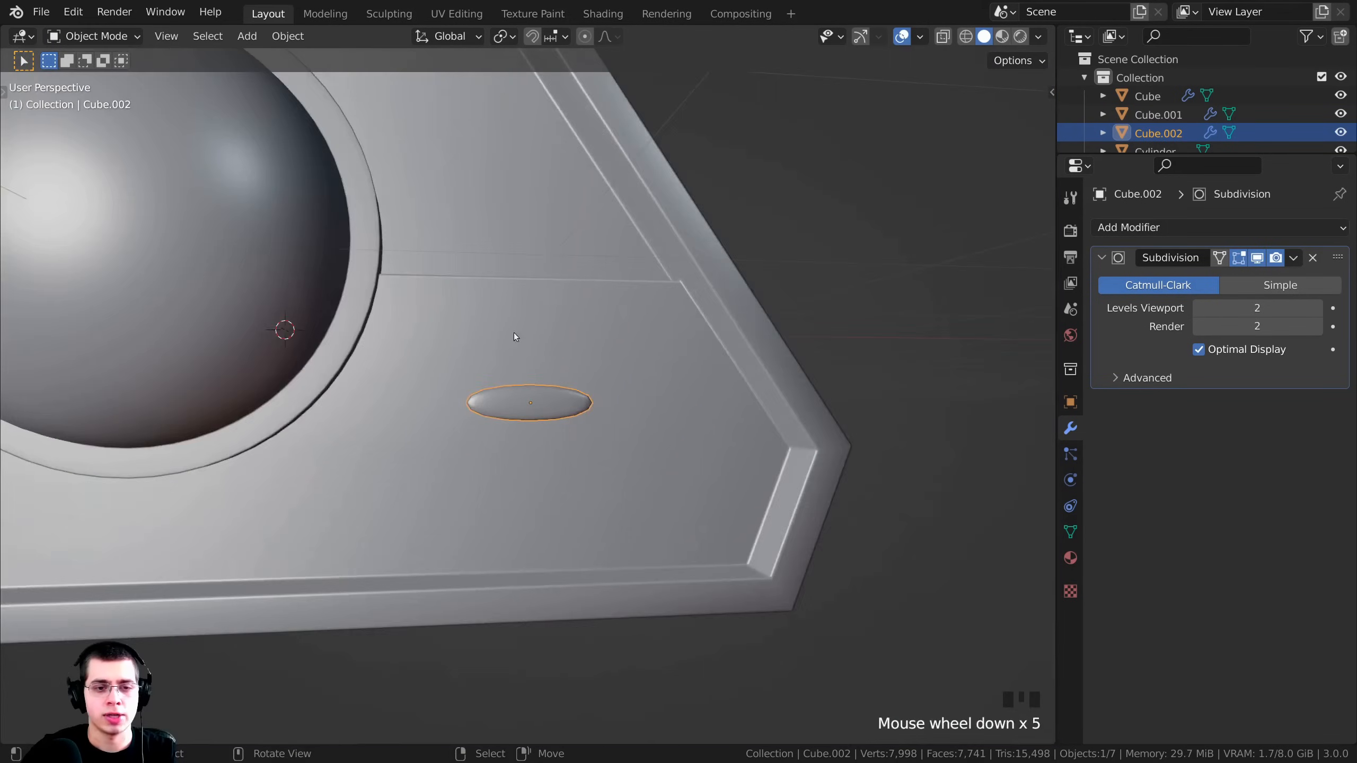
{"action": "scroll", "coordinate": [484, 367], "scroll_direction": "up", "scroll_amount": 2}
{"action": "scroll", "coordinate": [561, 351], "scroll_direction": "down", "scroll_amount": 5}
Add a centered horizontal loop cut running along the length of the plate.
{"action": "key", "text": "Tab"}
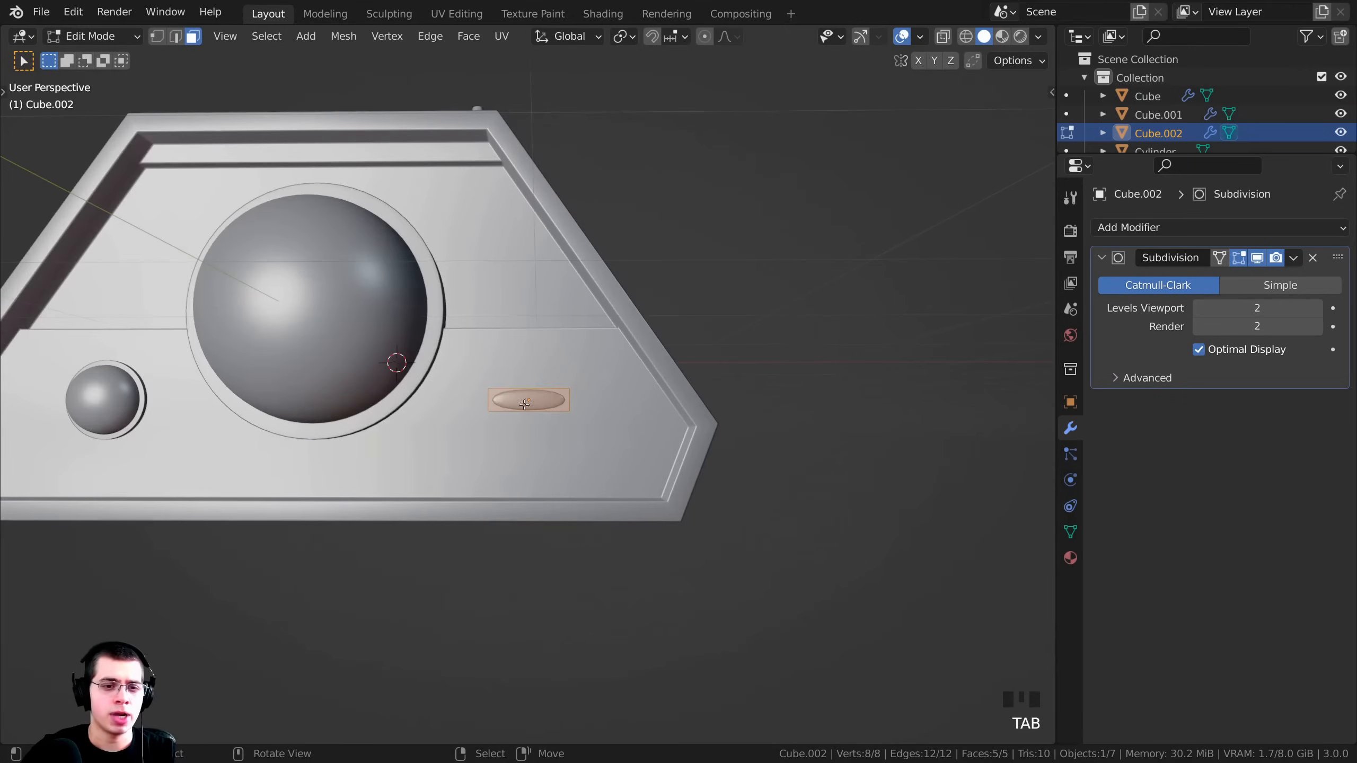
{"action": "scroll", "coordinate": [600, 366], "scroll_direction": "up", "scroll_amount": 6}
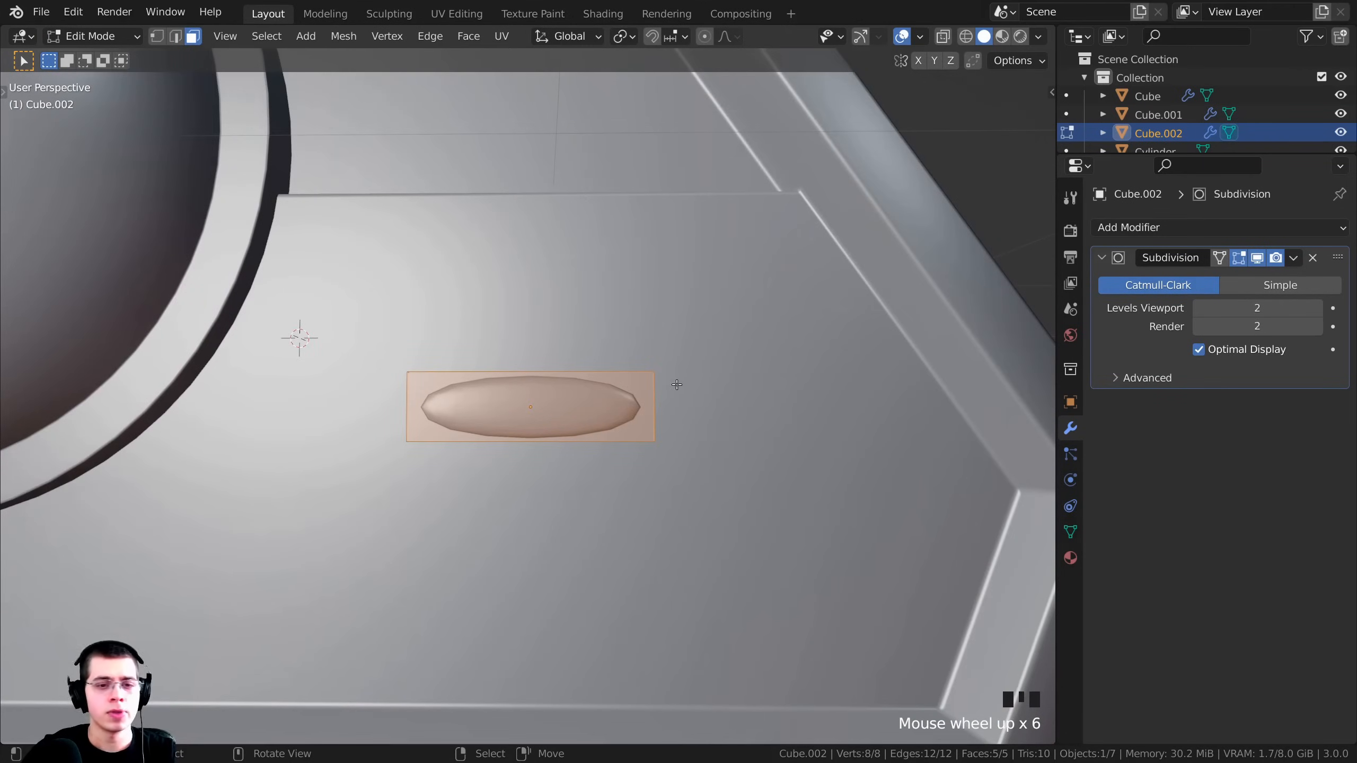
{"action": "scroll", "coordinate": [677, 385], "scroll_direction": "up", "scroll_amount": 1}
{"action": "middle_click_drag", "start_coordinate": [706, 388], "coordinate": [696, 394]}
{"action": "key", "text": "ctrl+r"}
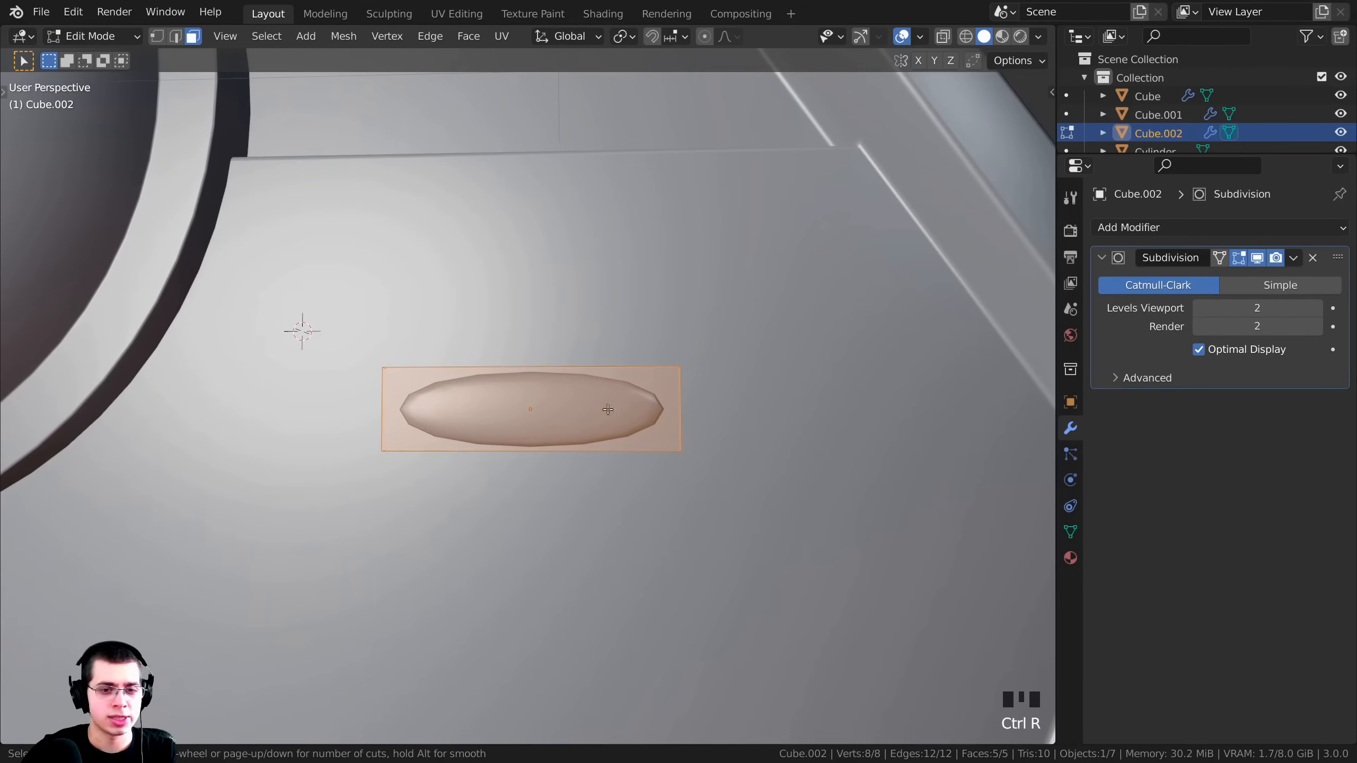
{"action": "left_click", "coordinate": [680, 406]}
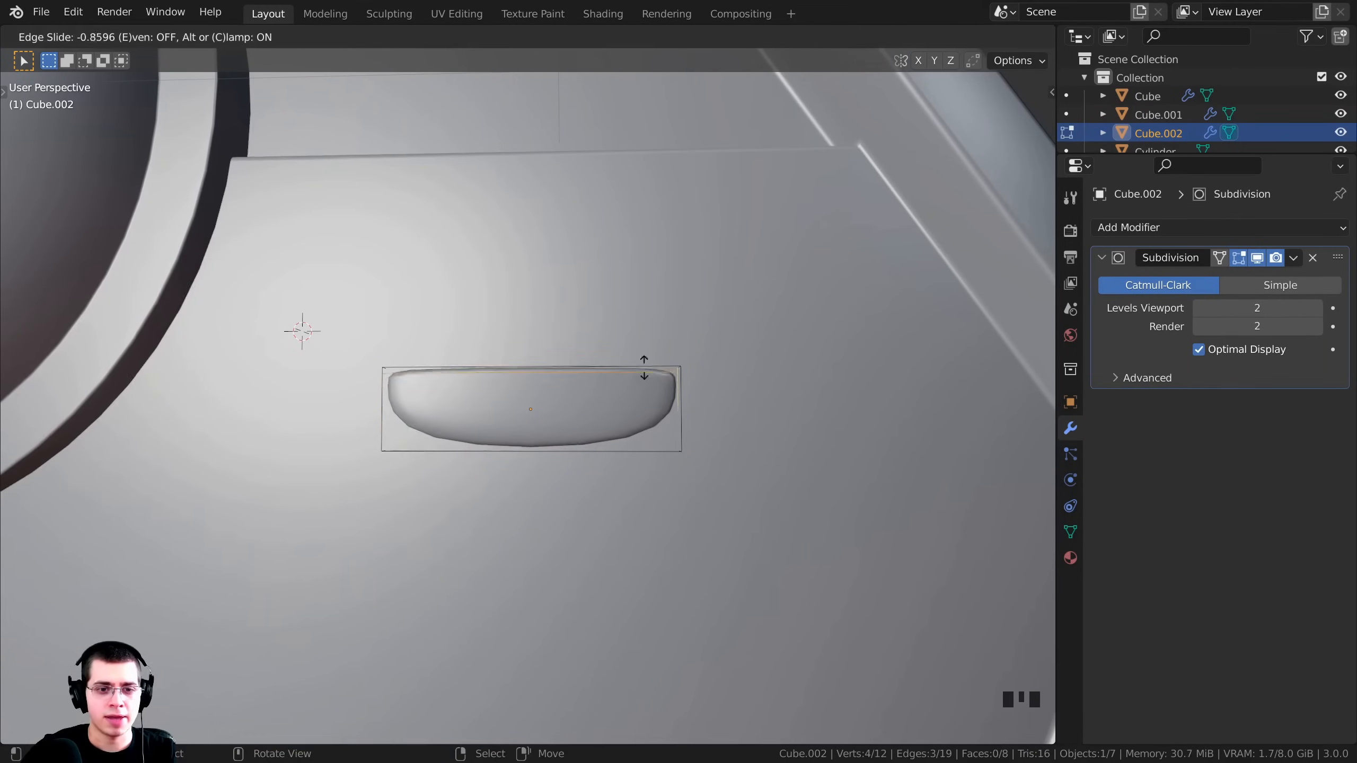
{"action": "right_click", "coordinate": [606, 294]}
Scale the horizontal edge loop by about 1.16 along the global X axis to push the plate's ends outward.
{"action": "middle_click_drag", "start_coordinate": [645, 470], "coordinate": [700, 427]}
{"action": "key", "text": "s"}
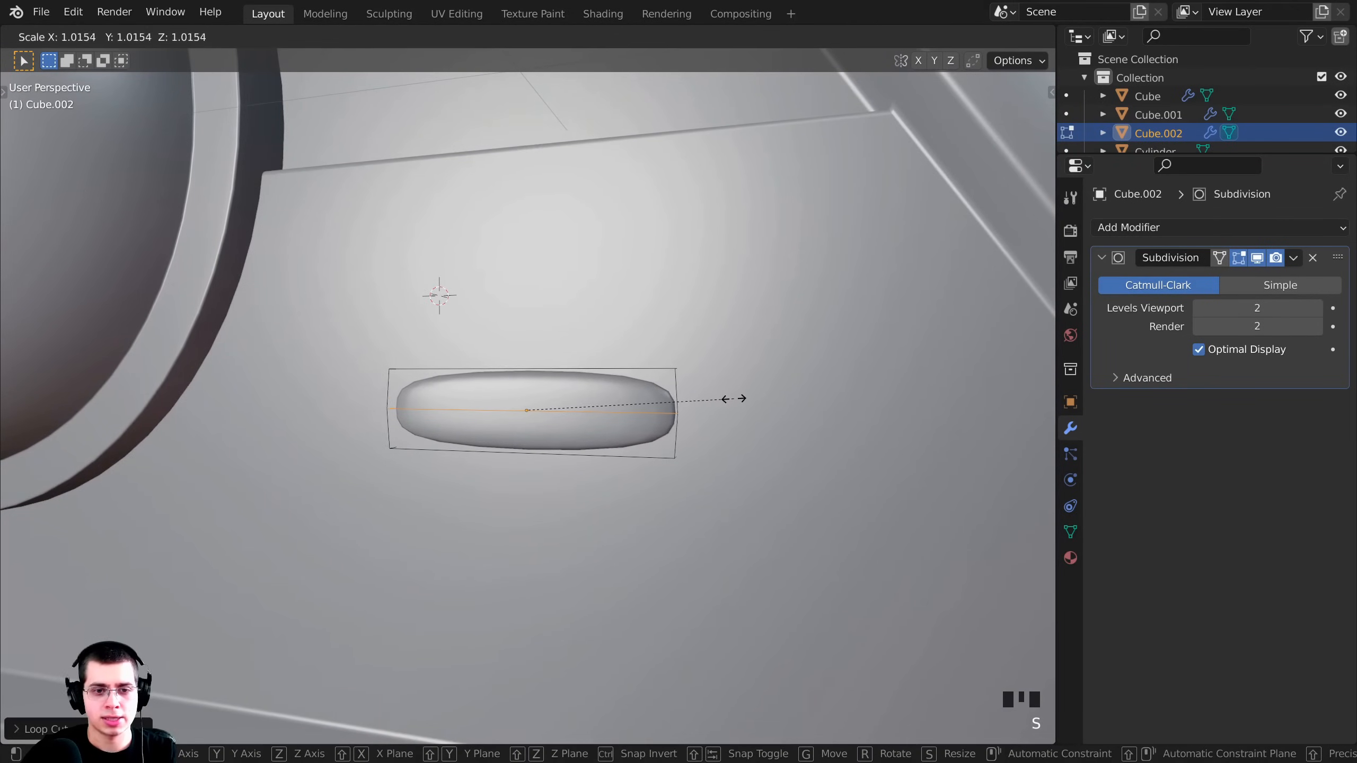
{"action": "key", "text": "x"}
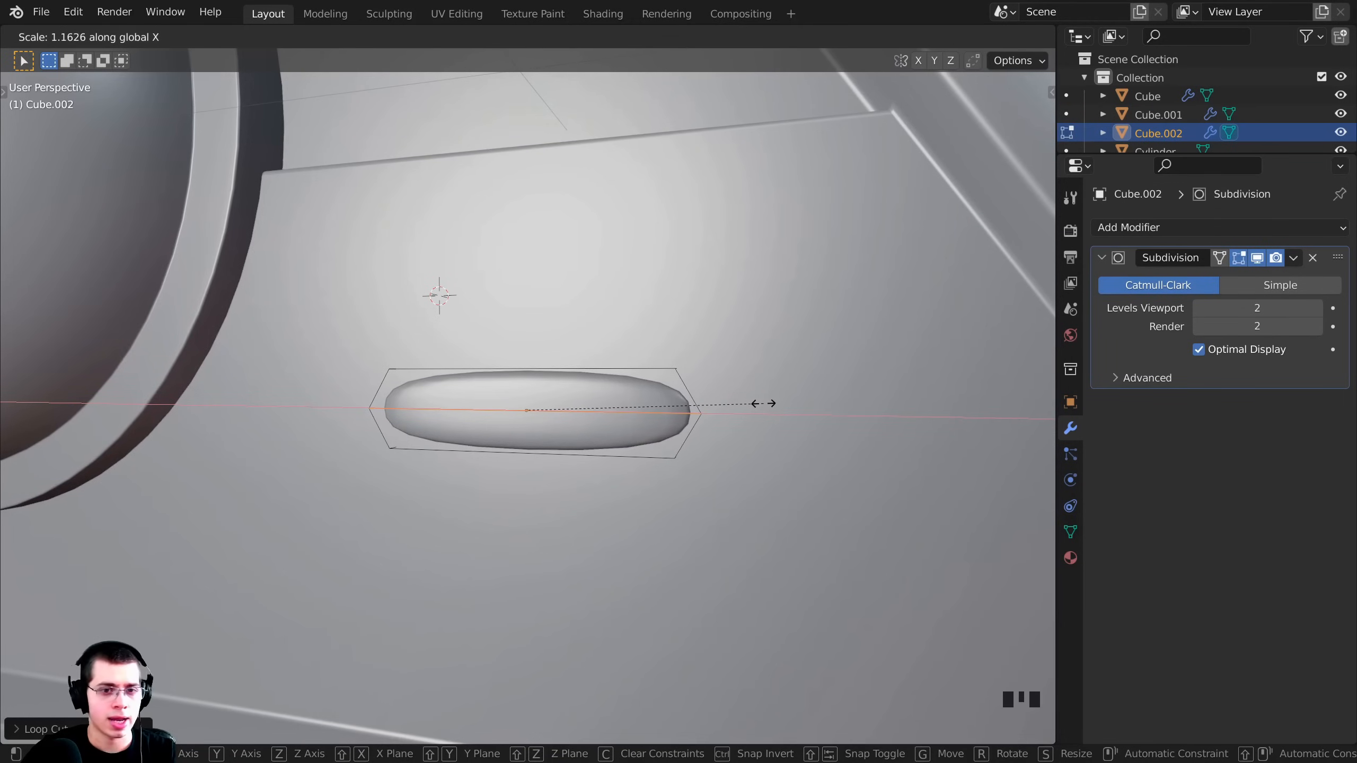
{"action": "left_click", "coordinate": [764, 403]}
Select the whole plate mesh, adjust its overall size, and rescale it along the global X axis.
{"action": "middle_click_drag", "start_coordinate": [764, 404], "coordinate": [451, 442]}
{"action": "key", "text": "a"}
{"action": "key", "text": "a"}
{"action": "key", "text": "a"}
{"action": "scroll", "coordinate": [724, 494], "scroll_direction": "up", "scroll_amount": 2}
{"action": "key", "text": "s"}
{"action": "left_click", "coordinate": [742, 500]}
{"action": "key", "text": "s"}
{"action": "key", "text": "x"}
{"action": "left_click", "coordinate": [754, 461]}
Add two evenly spaced vertical loop cuts across the width of the rounded plate.
{"action": "scroll", "coordinate": [439, 363], "scroll_direction": "up", "scroll_amount": 4}
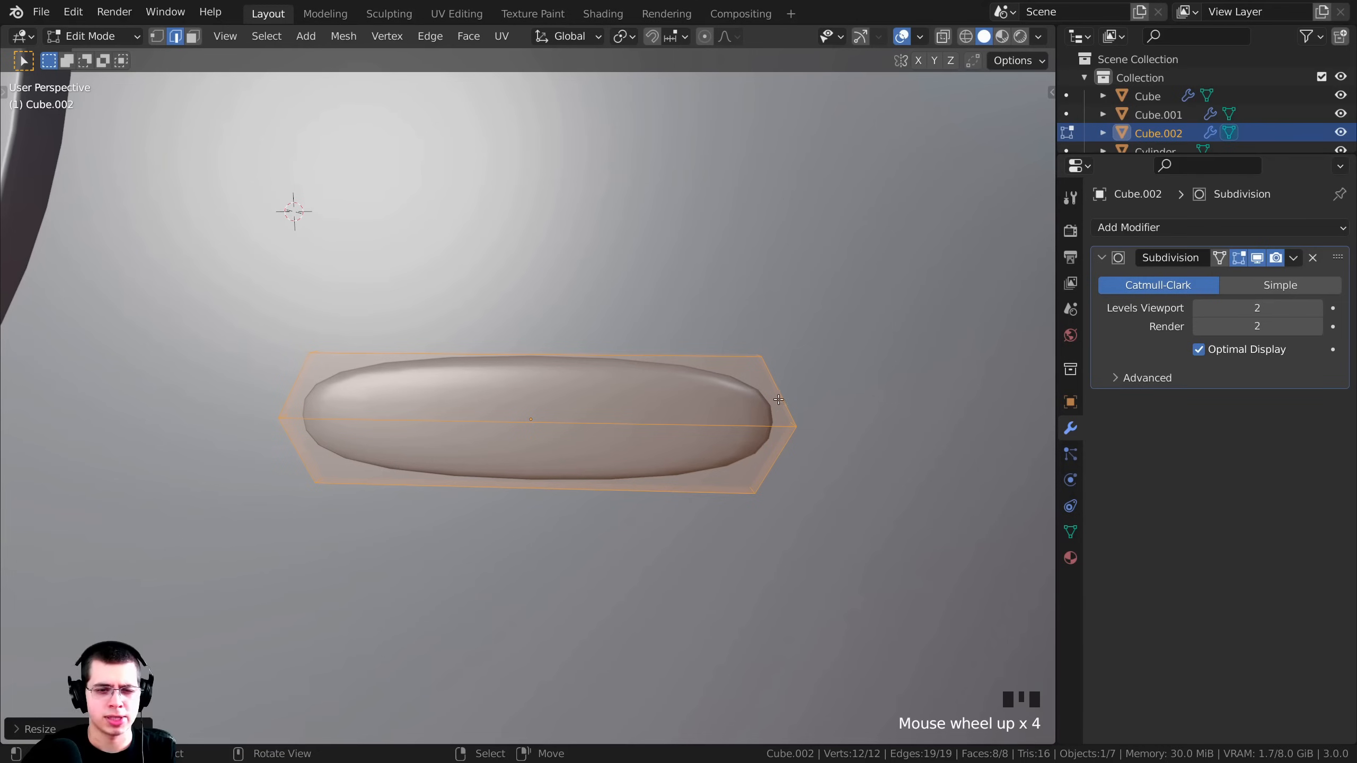
{"action": "scroll", "coordinate": [544, 368], "scroll_direction": "down", "scroll_amount": 1}
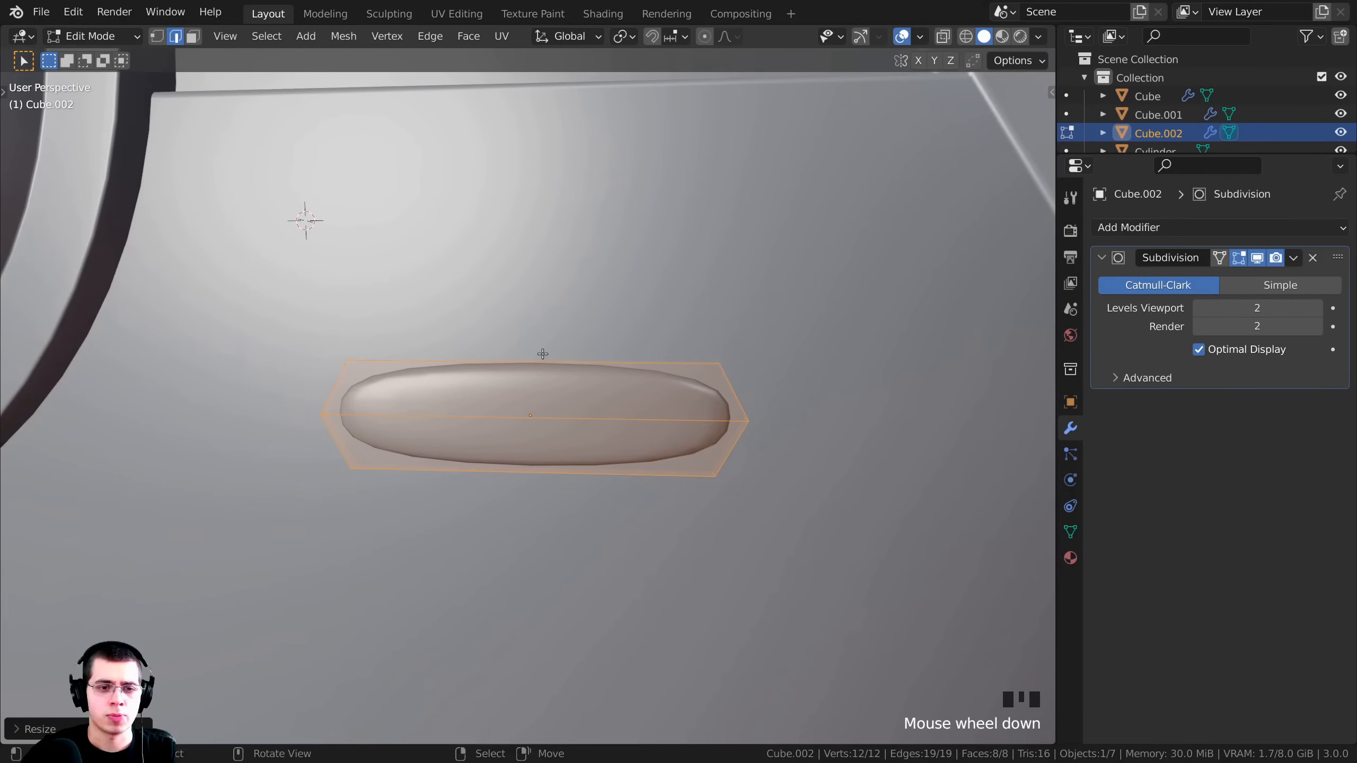
{"action": "key", "text": "ctrl+r"}
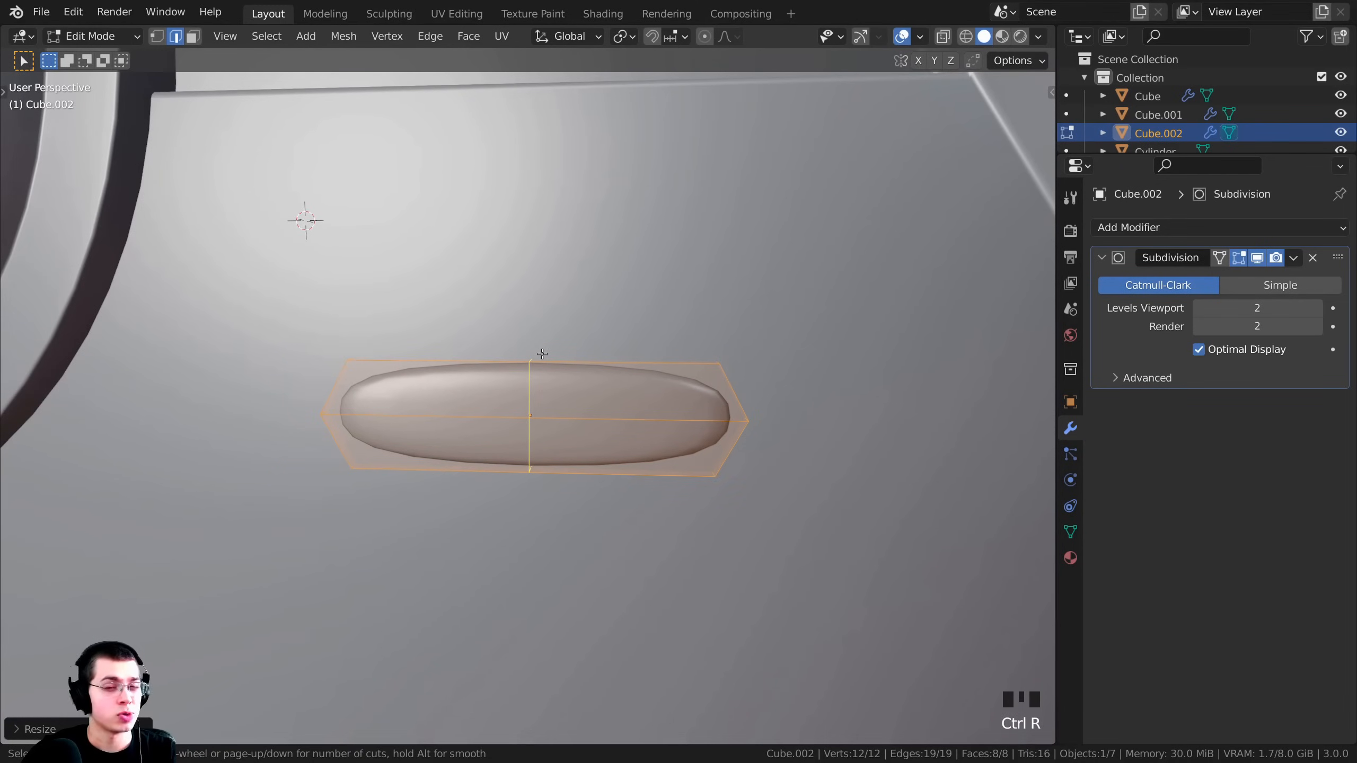
{"action": "scroll", "coordinate": [542, 354], "scroll_direction": "up", "scroll_amount": 1}
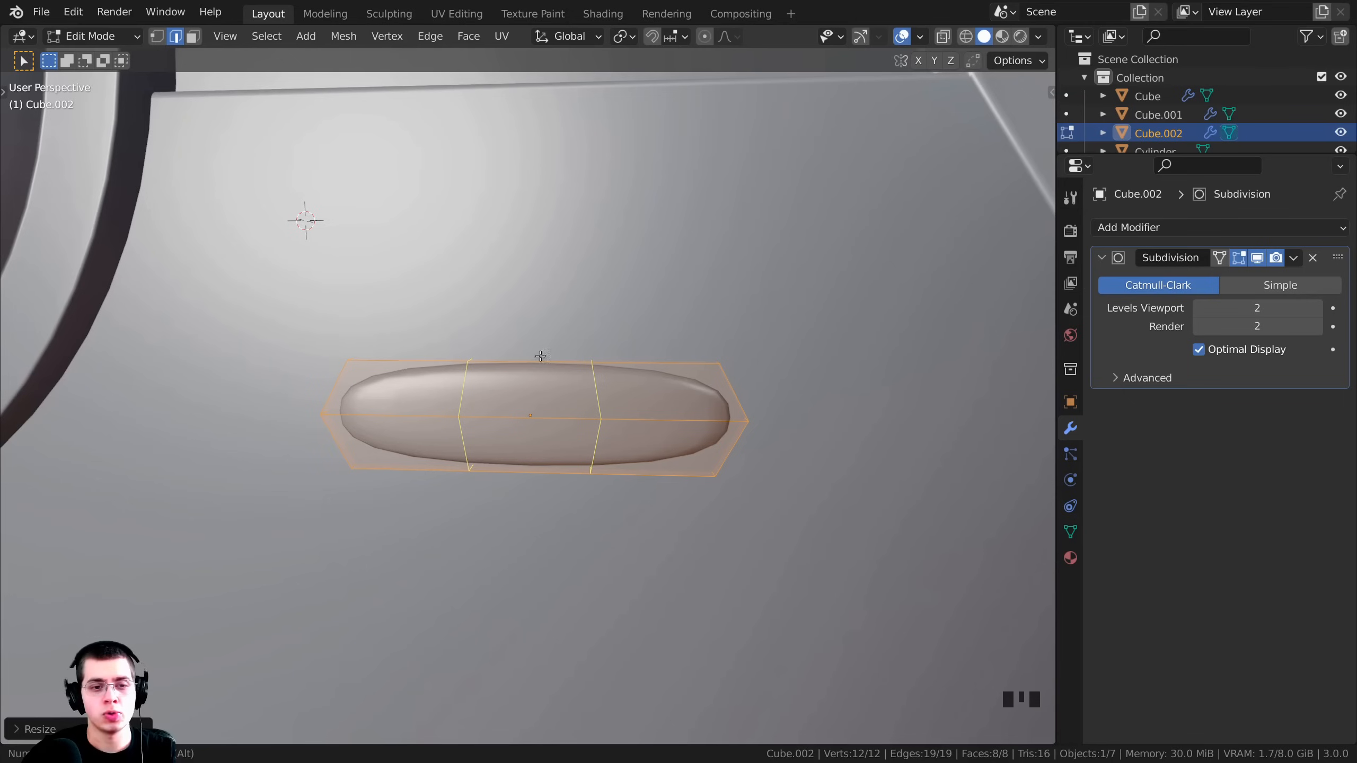
{"action": "left_click", "coordinate": [521, 375]}
{"action": "right_click", "coordinate": [499, 342]}
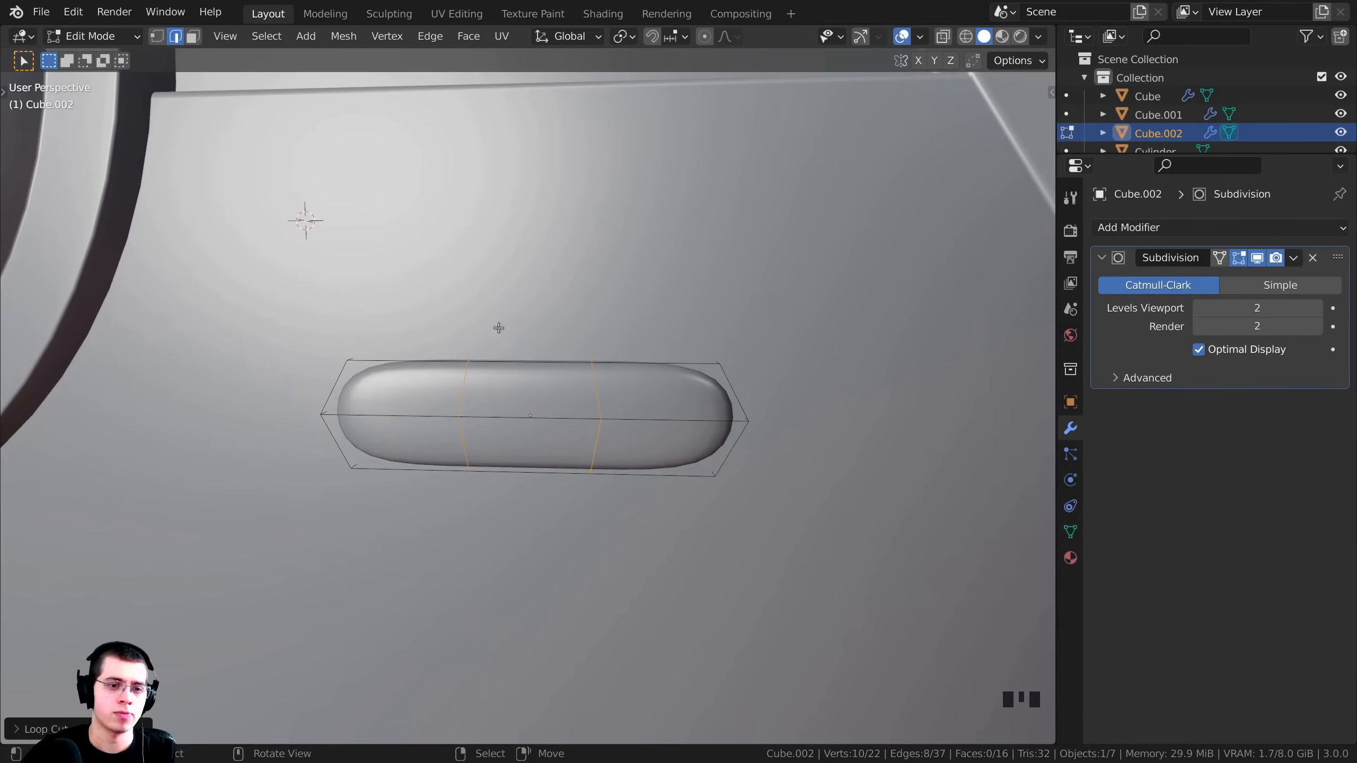
Scale the two vertical edge loops apart by about 2.29 along the global X axis, toward the plate's ends.
{"action": "mouse_move", "coordinate": [661, 450]}
{"action": "middle_mouse_down"}
{"action": "mouse_move", "coordinate": [638, 456]}
{"action": "mouse_move", "coordinate": [667, 432]}
{"action": "middle_mouse_up"}
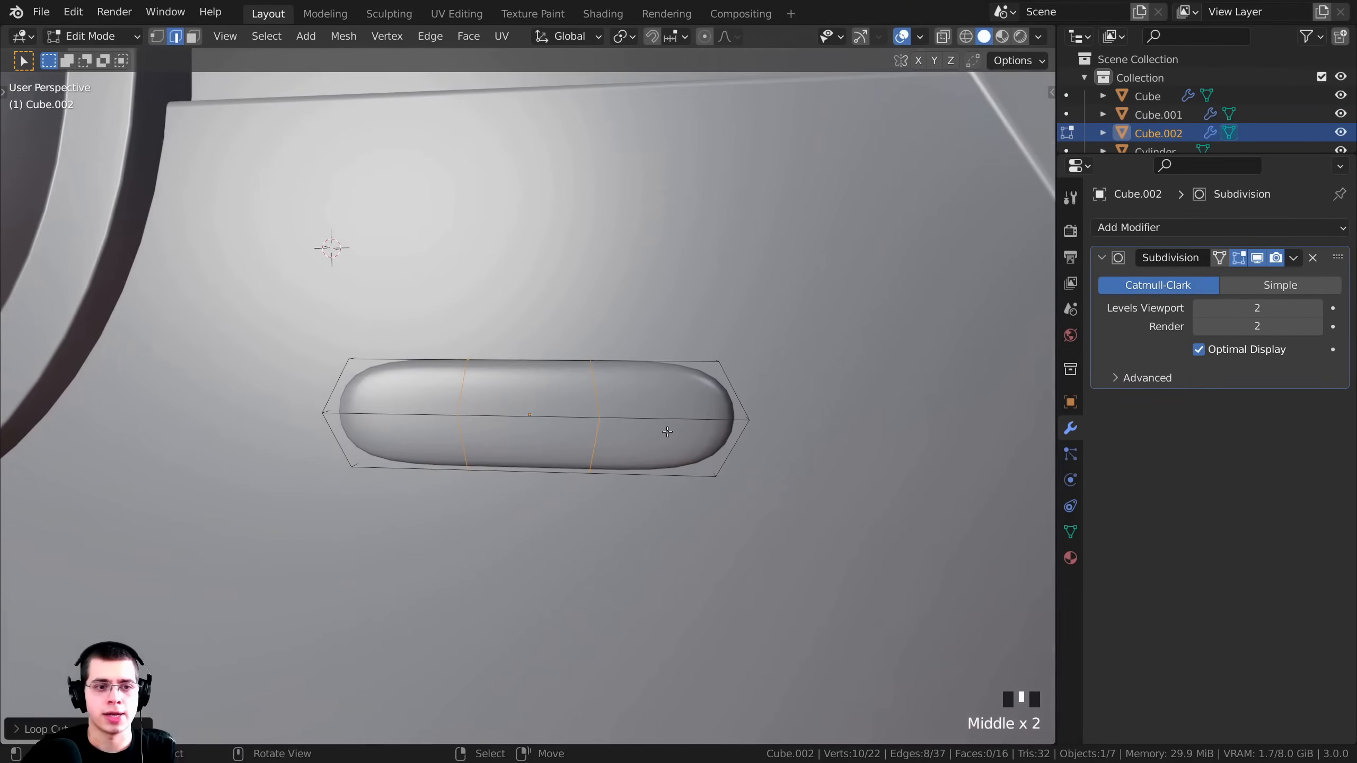
{"action": "key", "text": "s"}
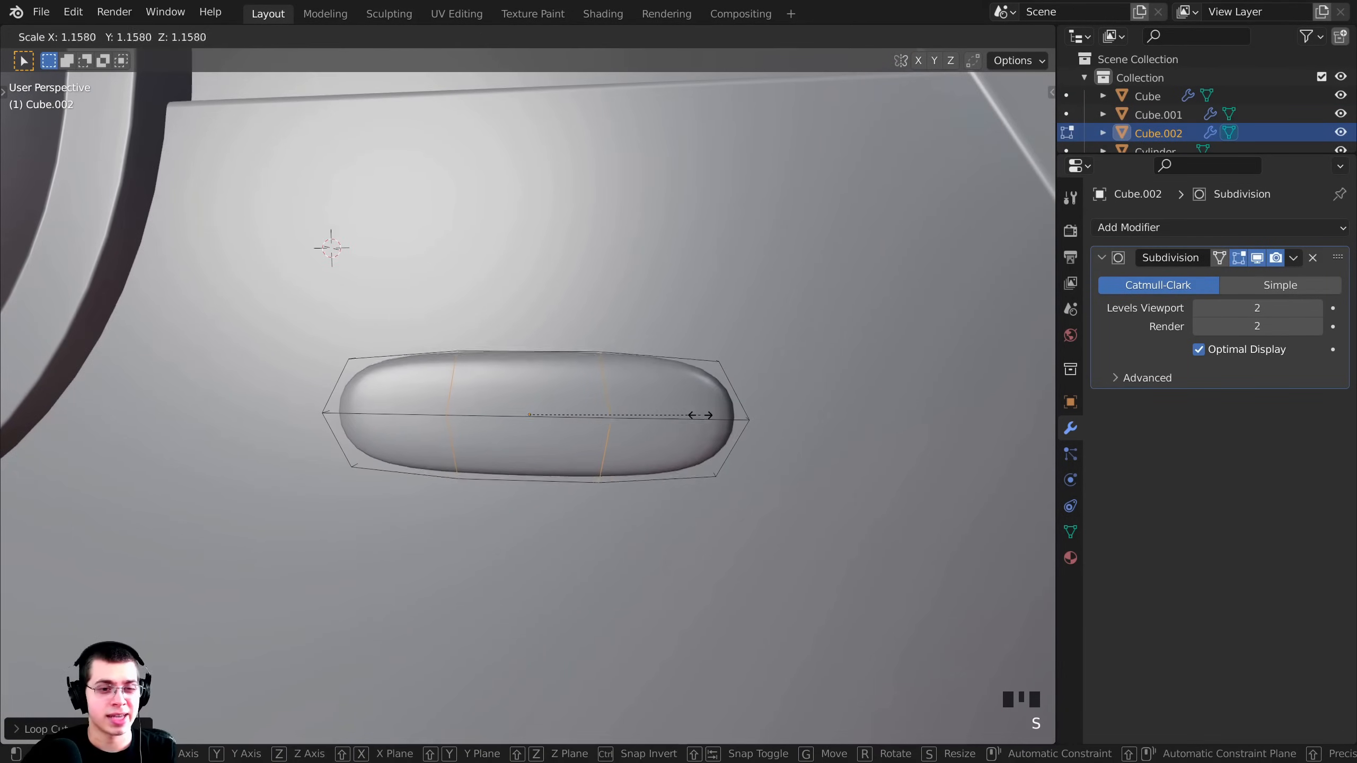
{"action": "key", "text": "x"}
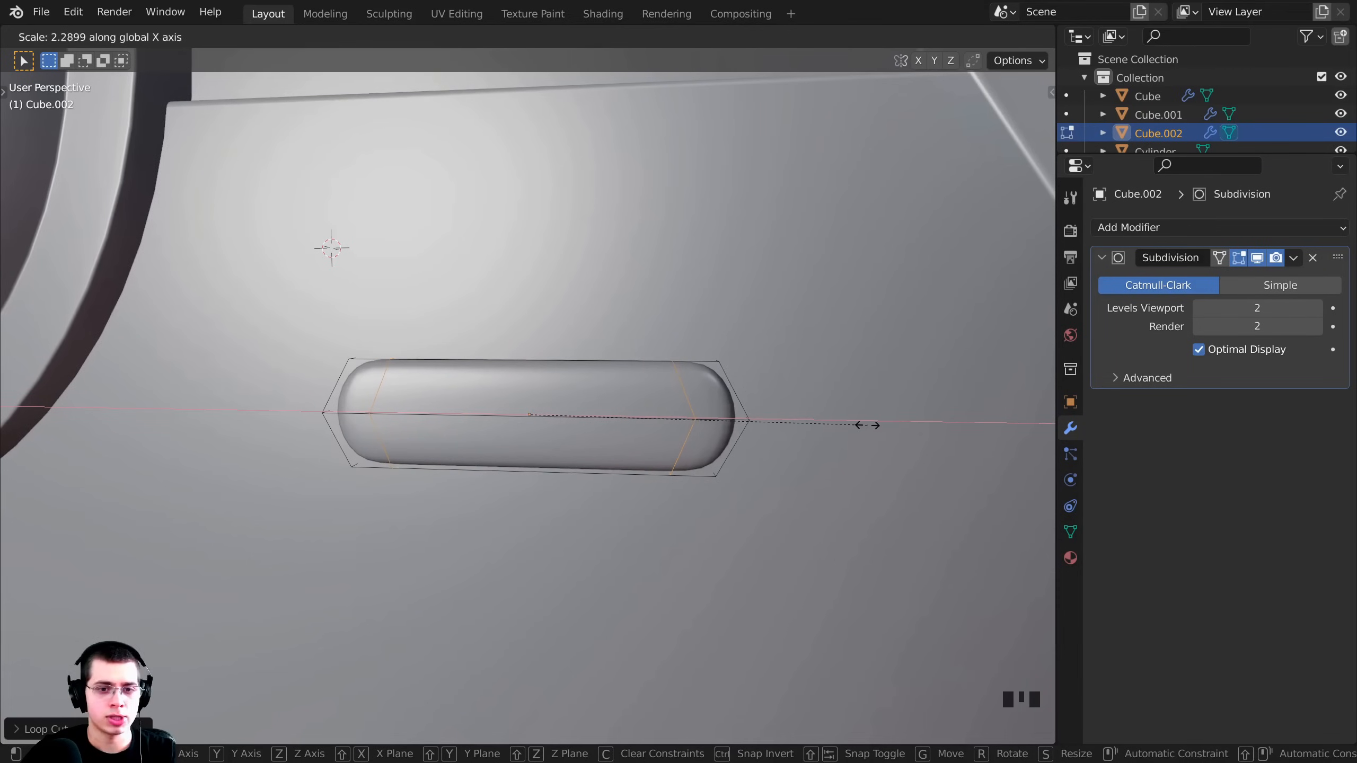
{"action": "middle_click_drag", "start_coordinate": [615, 385], "coordinate": [661, 409]}
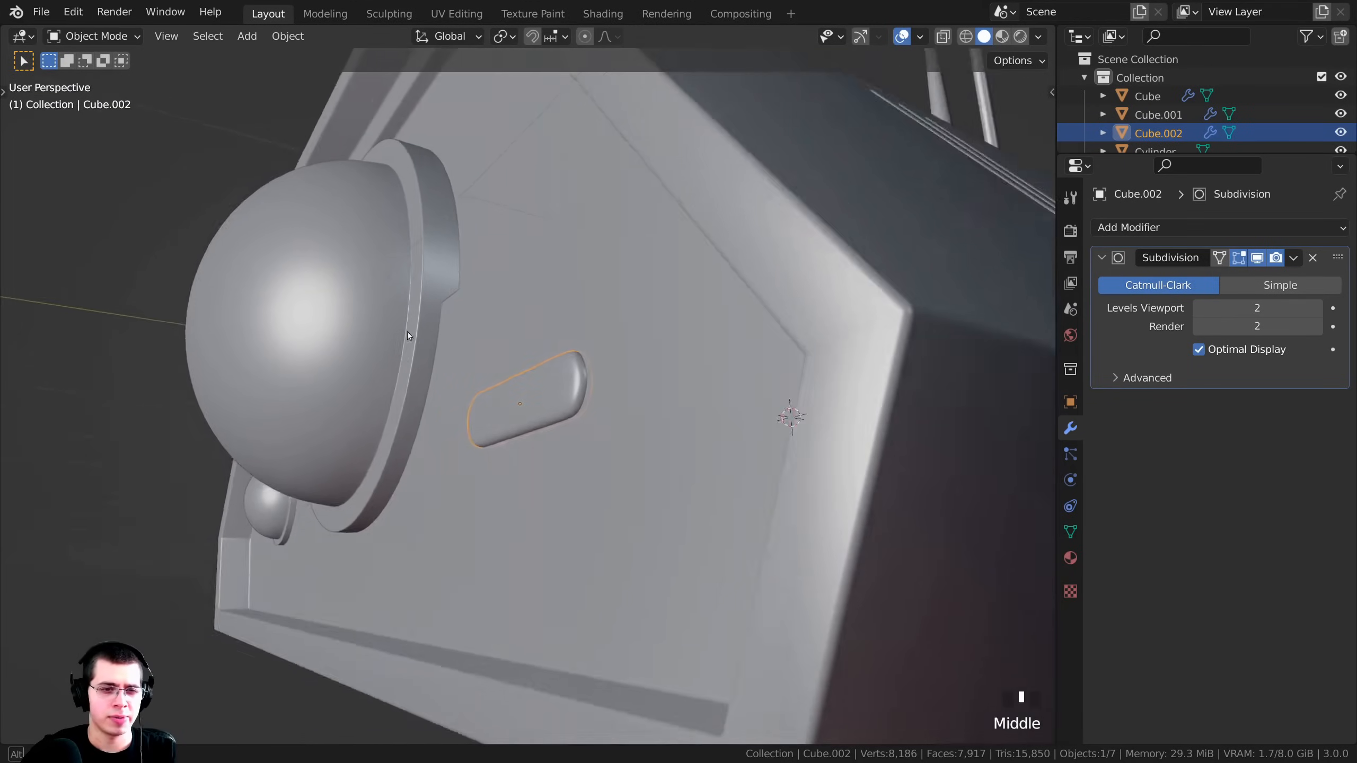
{"action": "middle_click_drag", "start_coordinate": [486, 442], "coordinate": [632, 373]}
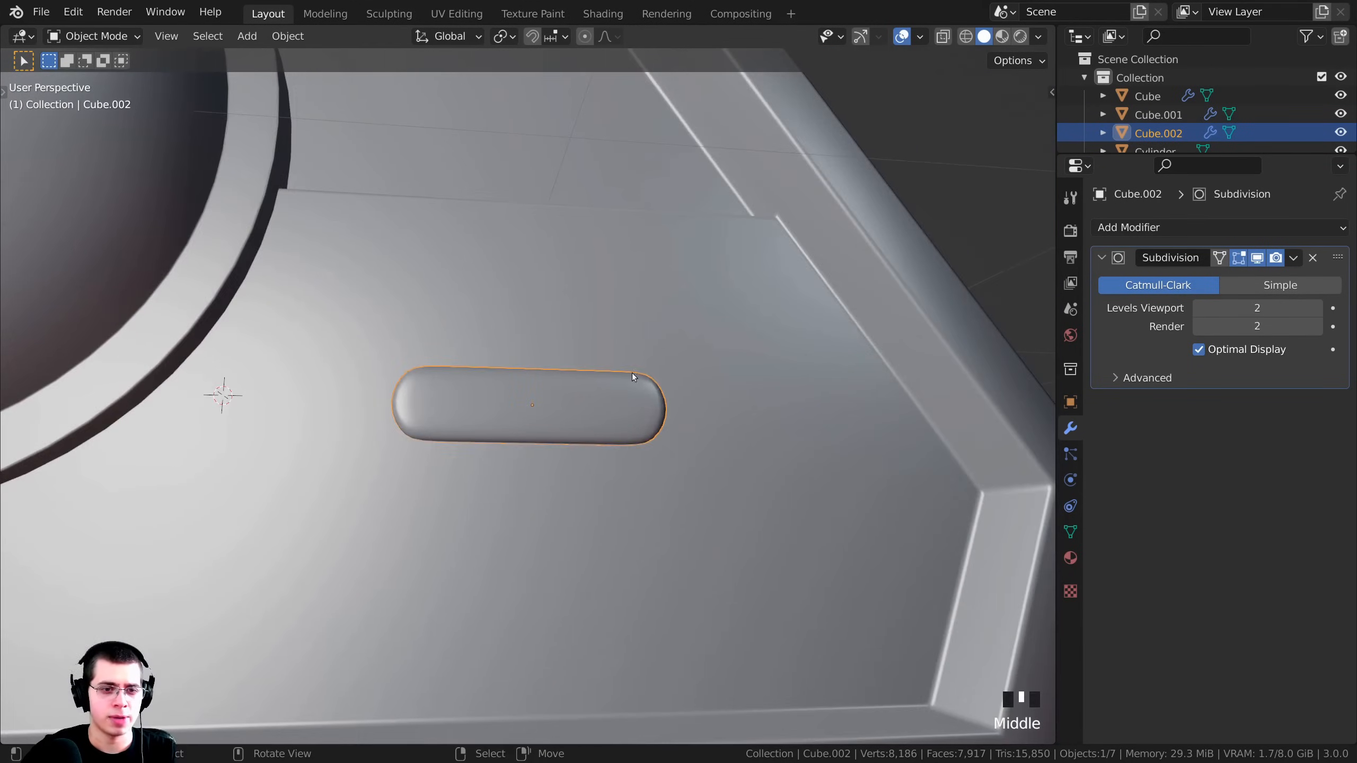
Add a loop cut around the plate's side walls and slide it close to the front face to sharpen the rim.
{"action": "scroll", "coordinate": [488, 407], "scroll_direction": "down", "scroll_amount": 5}
{"action": "middle_click_drag", "start_coordinate": [581, 431], "coordinate": [566, 405]}
{"action": "scroll", "coordinate": [467, 369], "scroll_direction": "up", "scroll_amount": 5}
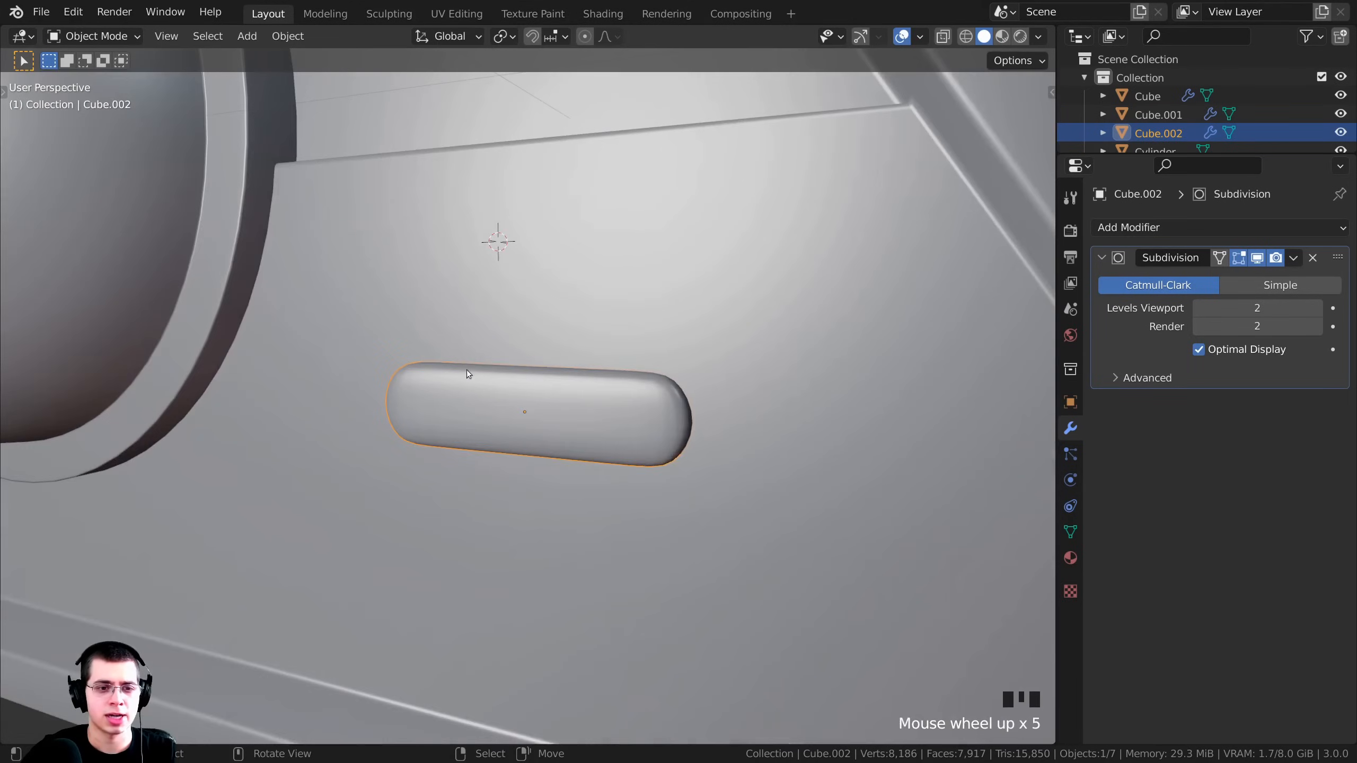
{"action": "middle_click_drag", "start_coordinate": [466, 369], "coordinate": [644, 357]}
{"action": "scroll", "coordinate": [736, 399], "scroll_direction": "up", "scroll_amount": 3}
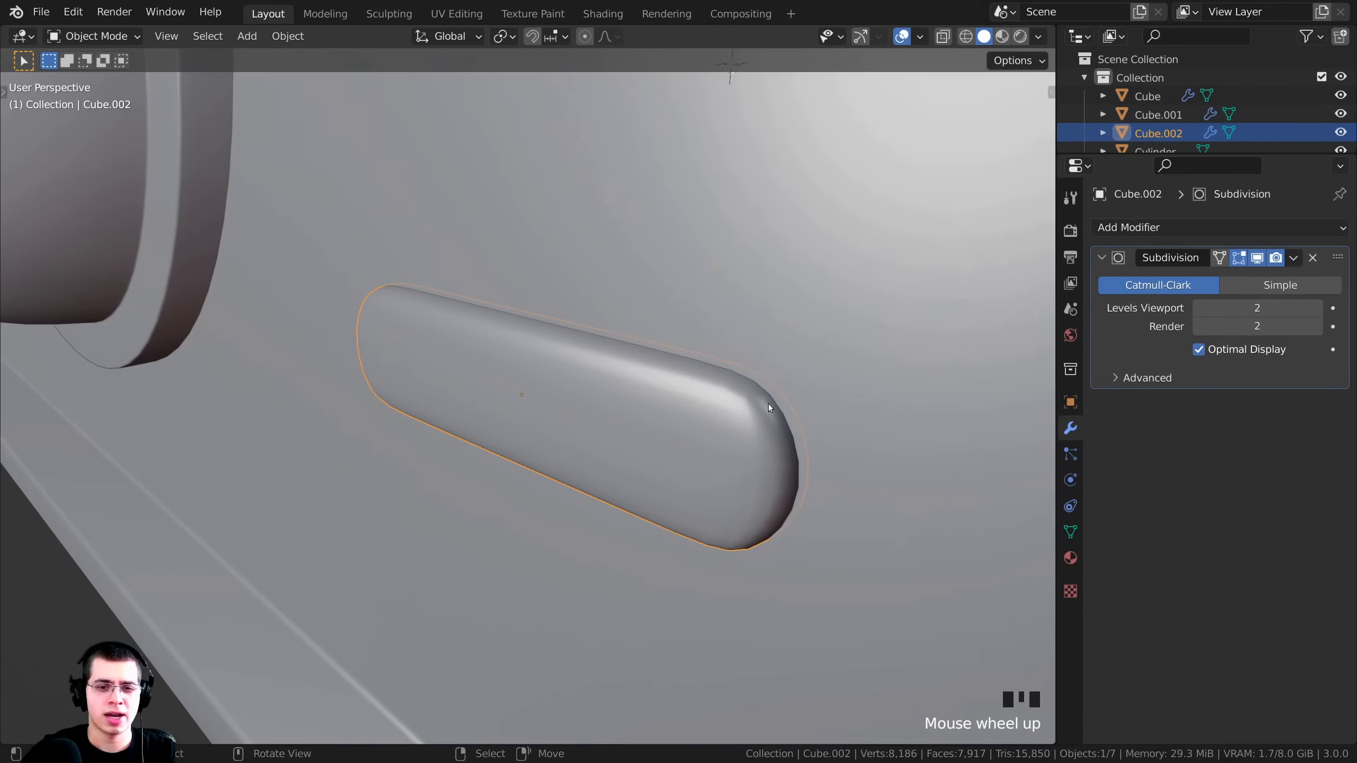
{"action": "middle_click_drag", "start_coordinate": [768, 403], "coordinate": [699, 351]}
{"action": "scroll", "coordinate": [696, 464], "scroll_direction": "up", "scroll_amount": 1}
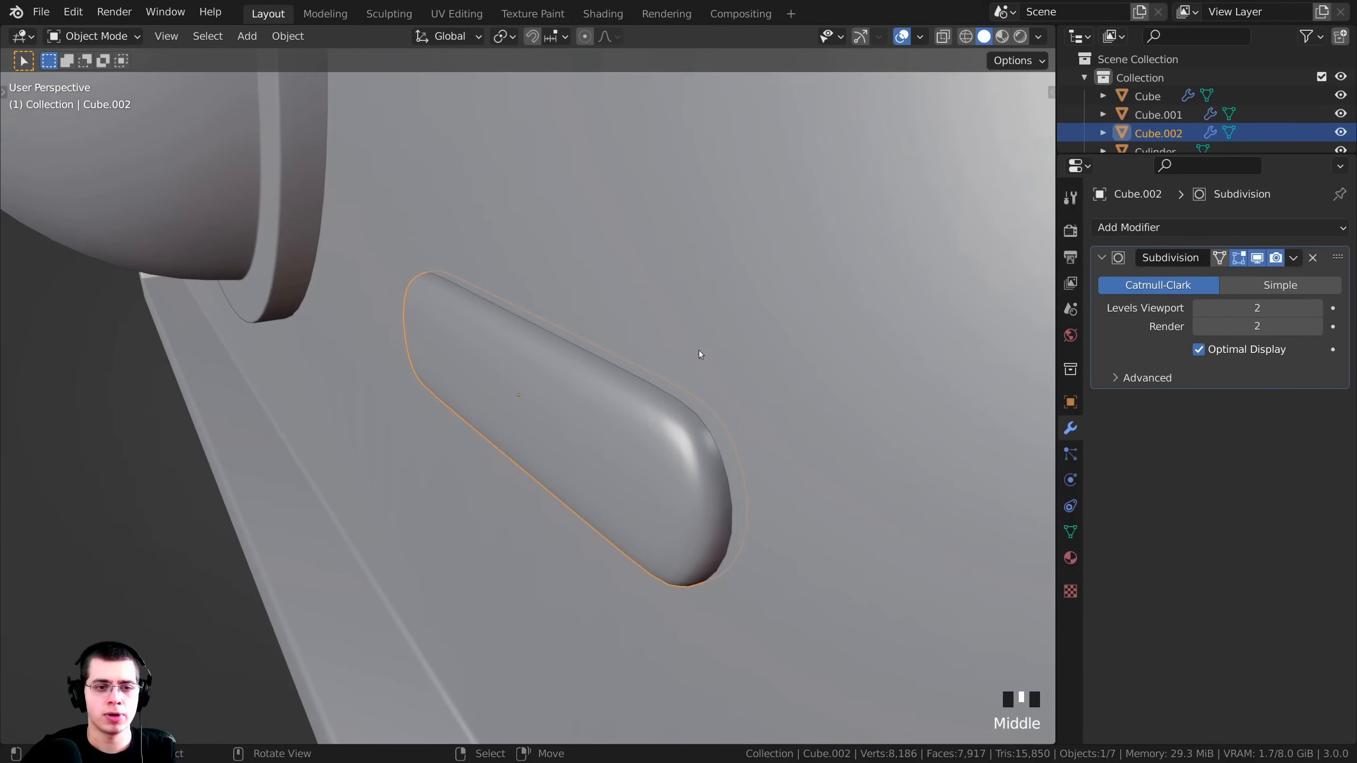
{"action": "key", "text": "Tab"}
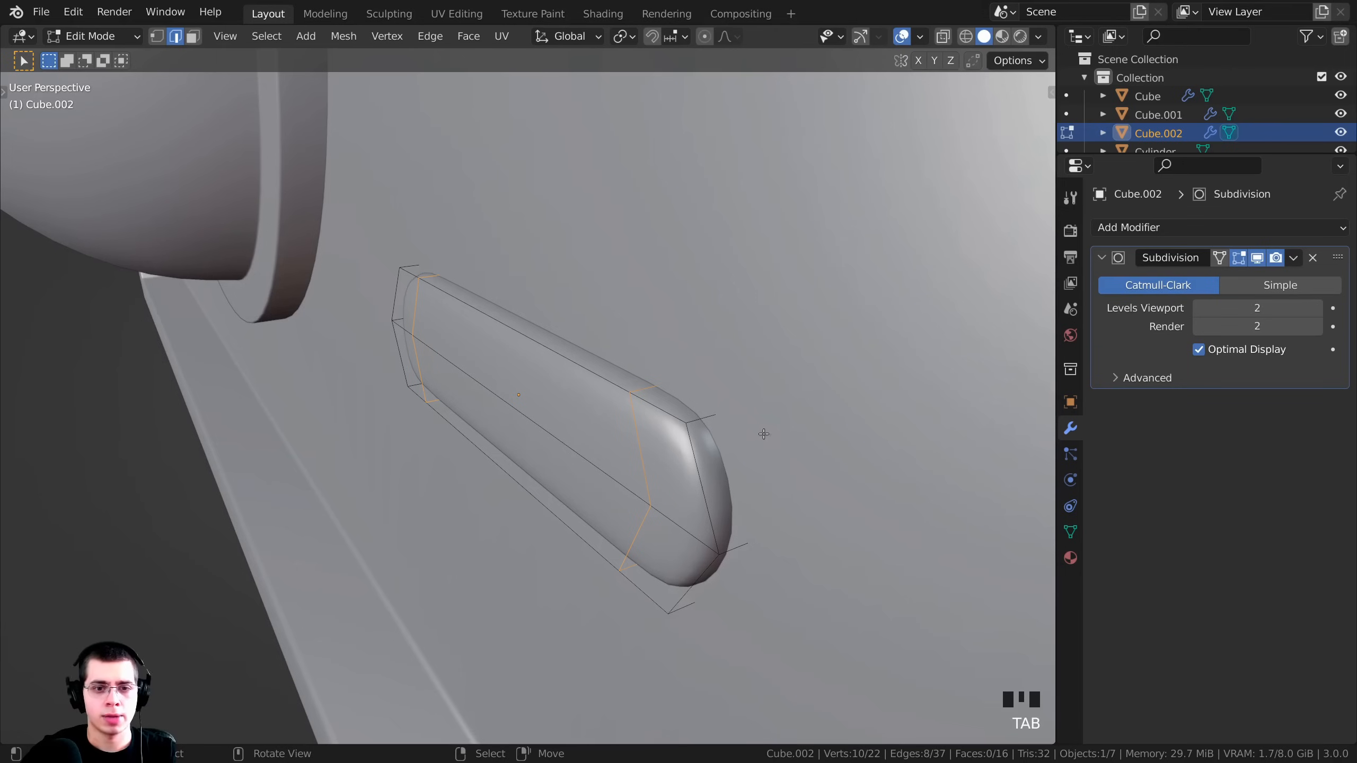
{"action": "key", "text": "ctrl+r"}
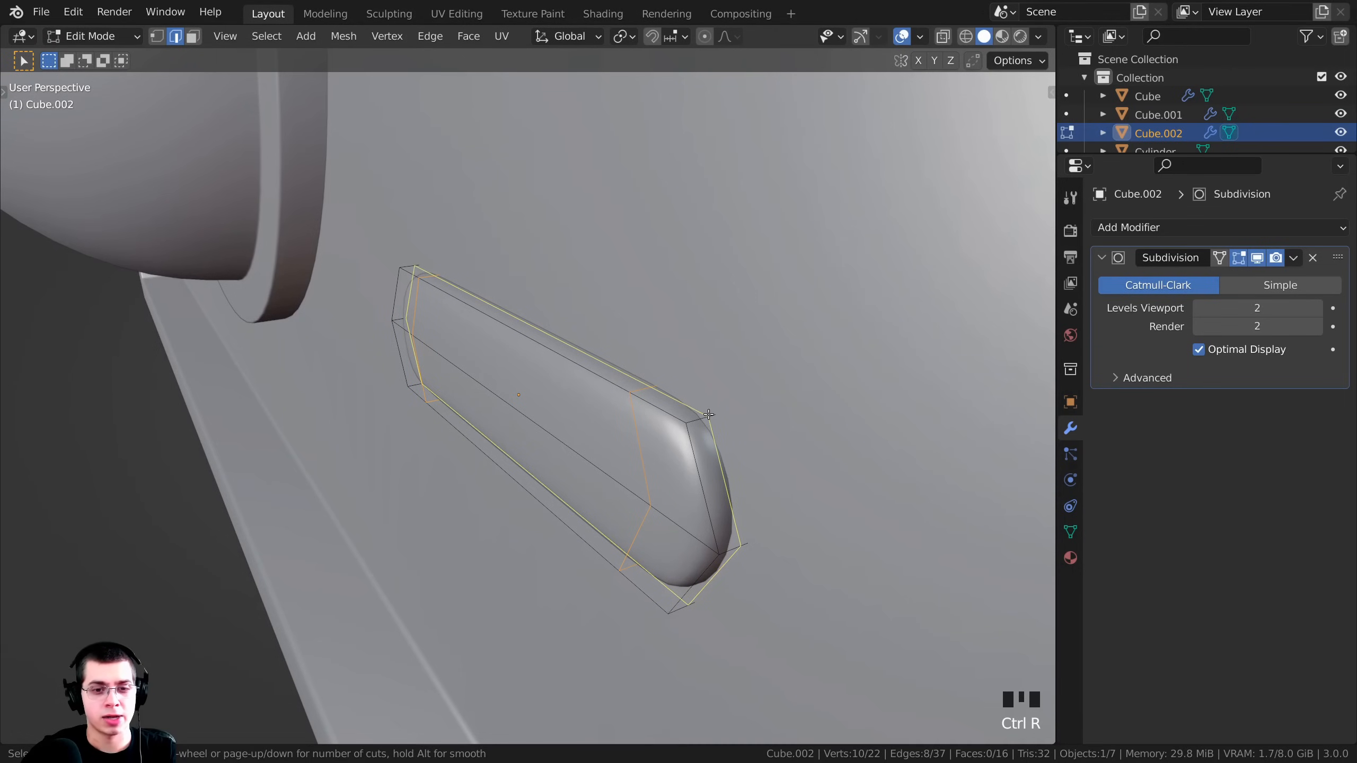
{"action": "left_click", "coordinate": [708, 415]}
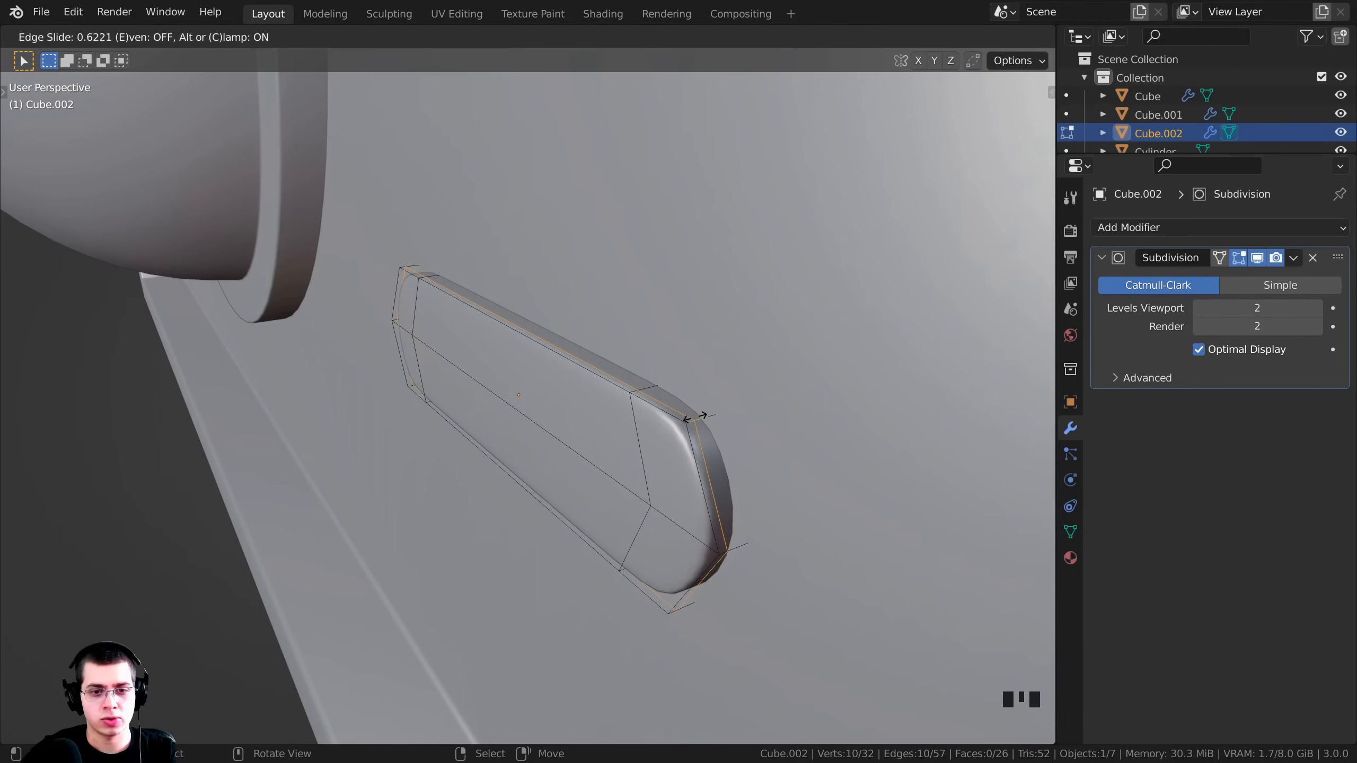
{"action": "left_click", "coordinate": [695, 419]}
{"action": "key", "text": "Tab"}
Move the whole plate mesh along the global Y axis so it sits almost flush in the end panel.
{"action": "scroll", "coordinate": [697, 416], "scroll_direction": "down", "scroll_amount": 2}
{"action": "middle_click_drag", "start_coordinate": [697, 416], "coordinate": [612, 403]}
{"action": "scroll", "coordinate": [710, 395], "scroll_direction": "up", "scroll_amount": 3}
{"action": "key", "text": "Tab"}
{"action": "key", "text": "a"}
{"action": "key", "text": "a"}
{"action": "key", "text": "g"}
{"action": "key", "text": "y"}
{"action": "left_click", "coordinate": [734, 383]}
{"action": "key", "text": "Tab"}
{"action": "scroll", "coordinate": [701, 396], "scroll_direction": "down", "scroll_amount": 4}
{"action": "scroll", "coordinate": [623, 373], "scroll_direction": "down", "scroll_amount": 7}
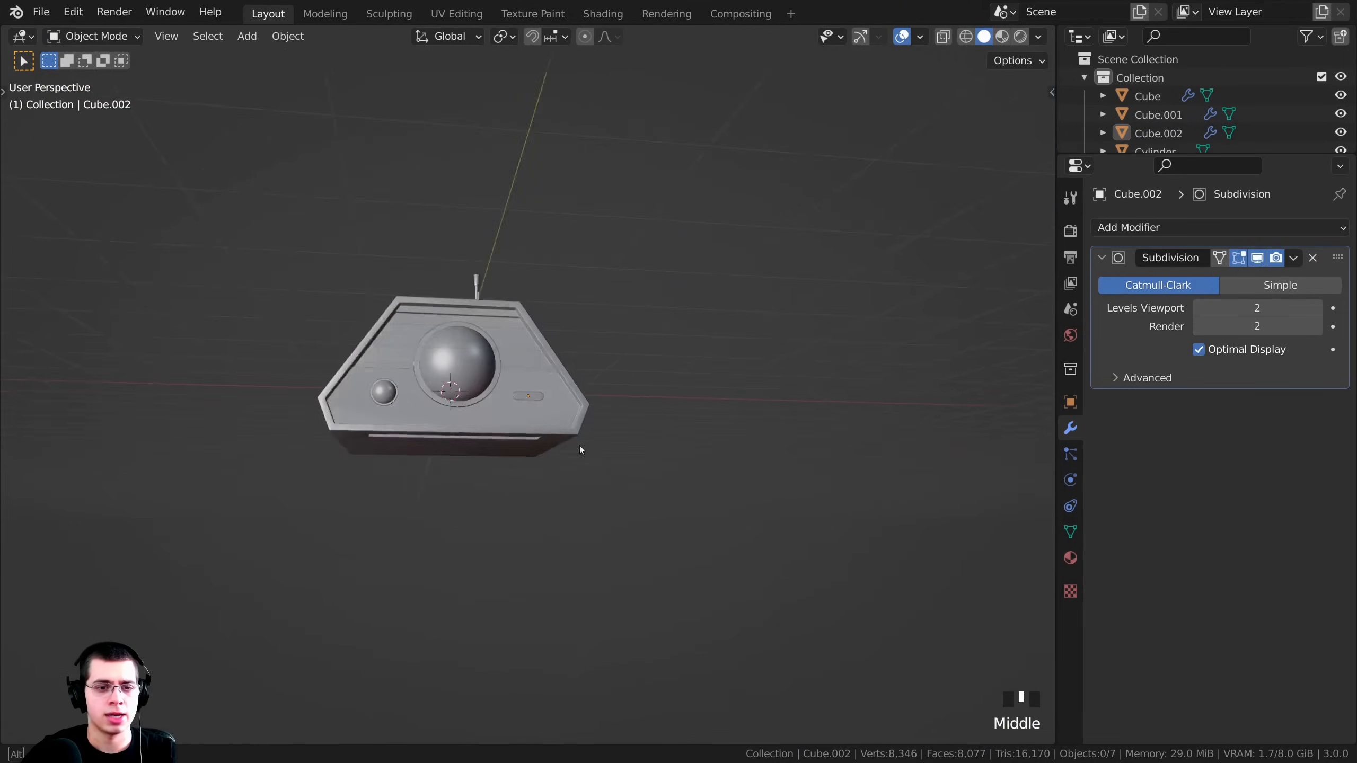
{"action": "left_click", "coordinate": [551, 460]}
{"action": "scroll", "coordinate": [554, 392], "scroll_direction": "up", "scroll_amount": 7}
{"action": "scroll", "coordinate": [551, 391], "scroll_direction": "up", "scroll_amount": 4}
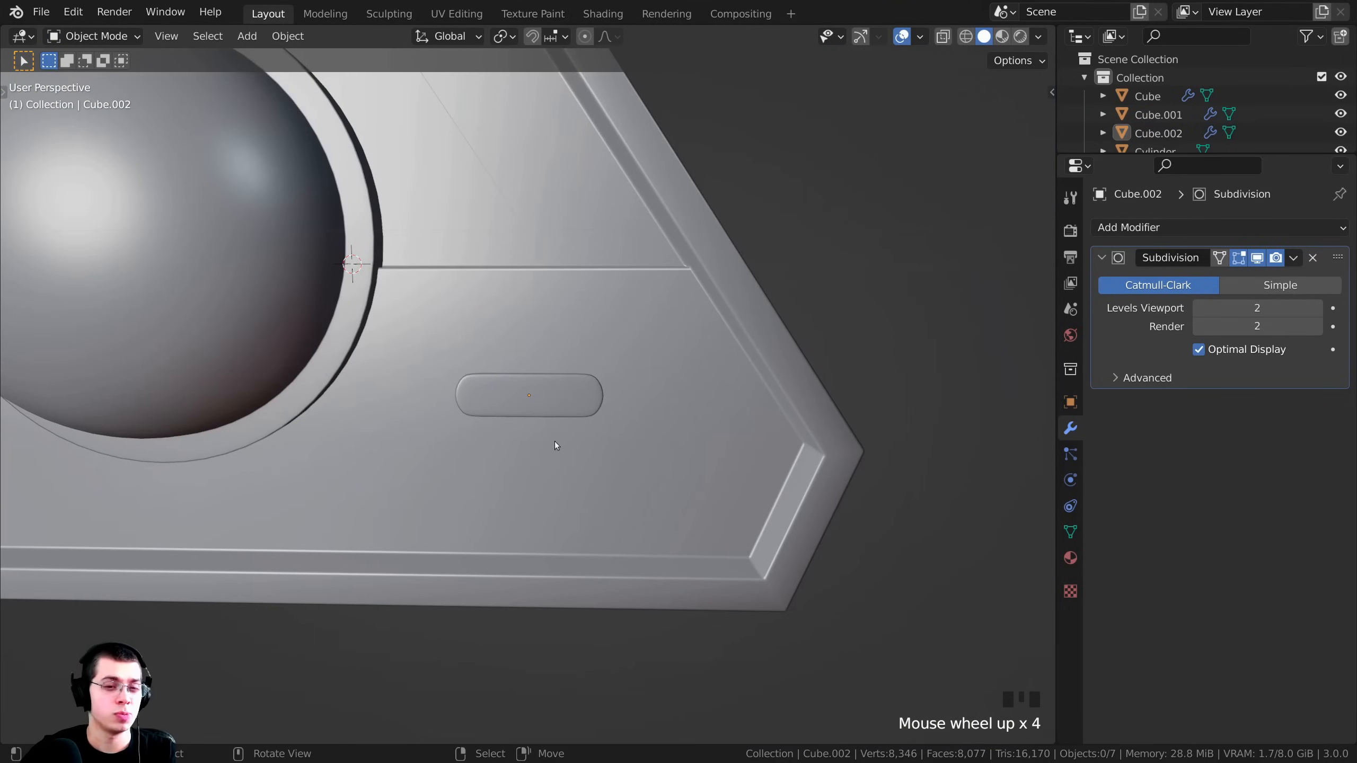
Duplicate the whole plate mesh and place the copy about 0.16 m below the original along global Z.
{"action": "right_click", "coordinate": [566, 393]}
{"action": "scroll", "coordinate": [428, 228], "scroll_direction": "up", "scroll_amount": 2}
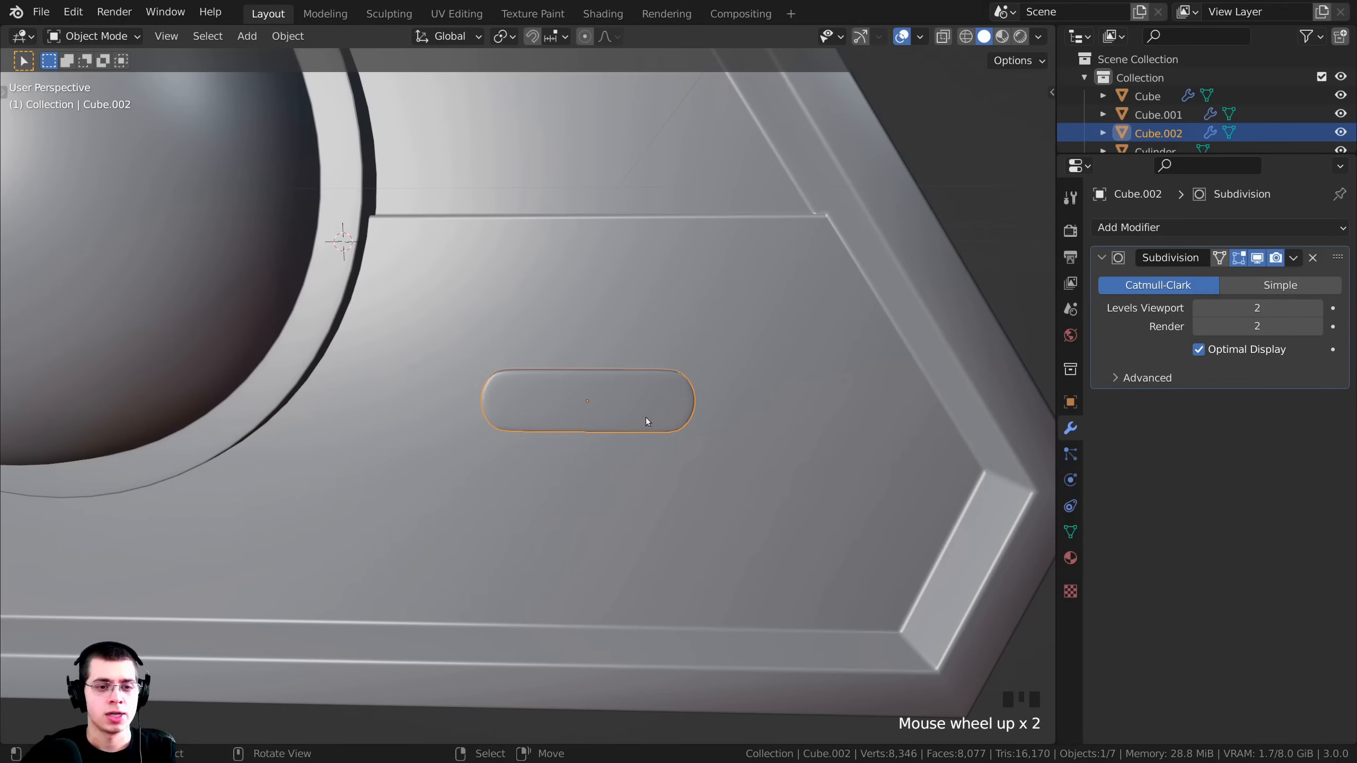
{"action": "key", "text": "Tab"}
{"action": "mouse_move", "coordinate": [641, 322]}
{"action": "middle_mouse_down", "text": "shift"}
{"action": "mouse_move", "coordinate": [627, 361]}
{"action": "mouse_move", "coordinate": [662, 337]}
{"action": "middle_mouse_up", "text": "shift"}
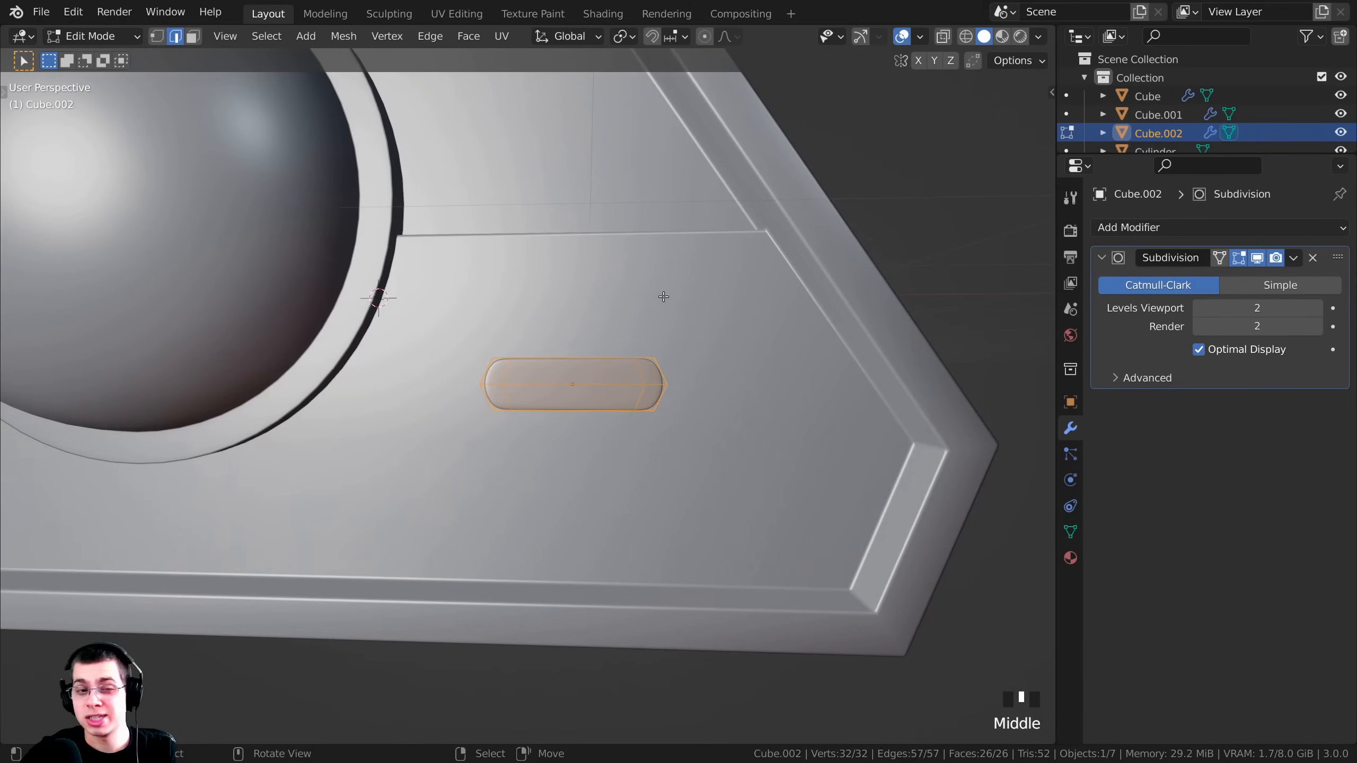
{"action": "key", "text": "a"}
{"action": "key", "text": "a"}
{"action": "key", "text": "a"}
{"action": "scroll", "coordinate": [788, 342], "scroll_direction": "up", "scroll_amount": 1}
{"action": "middle_click_drag", "start_coordinate": [788, 342], "coordinate": [727, 261]}
{"action": "scroll", "coordinate": [727, 261], "scroll_direction": "up", "scroll_amount": 2}
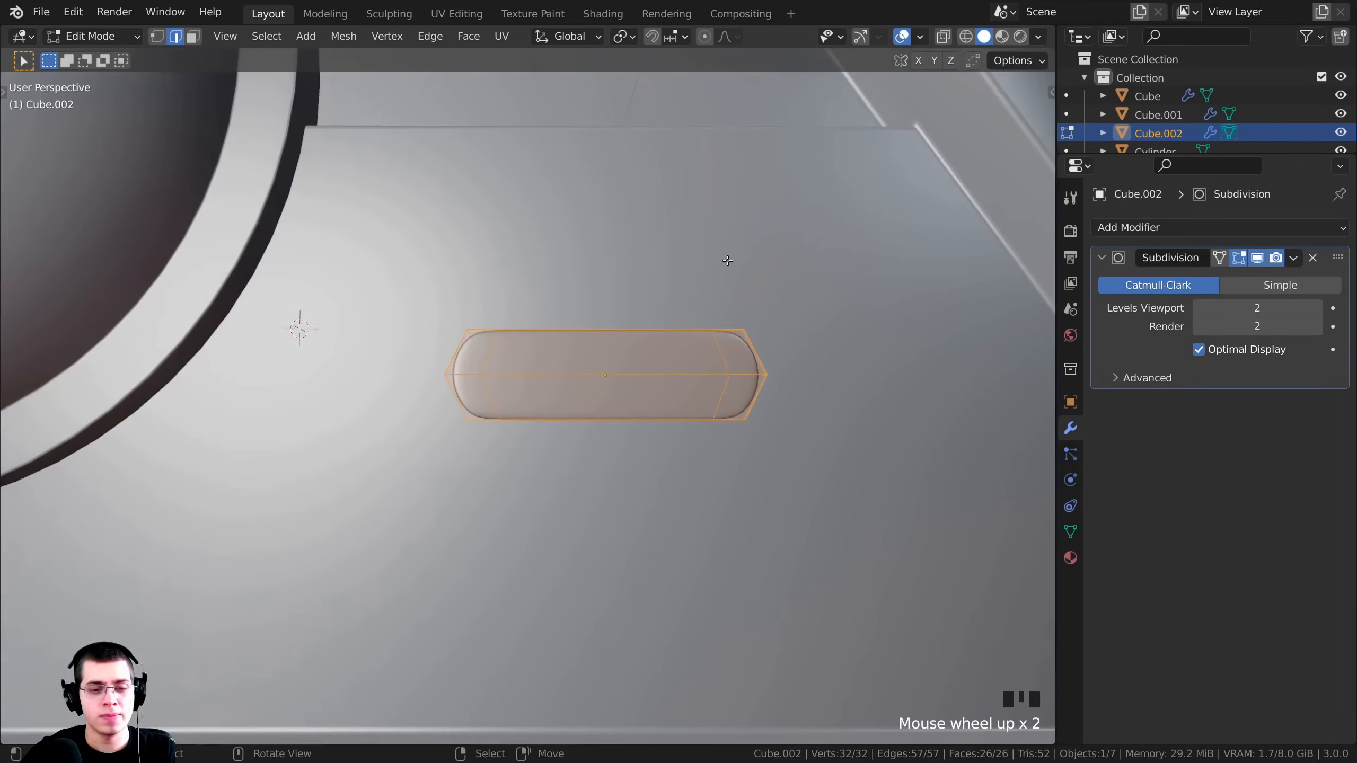
{"action": "scroll", "coordinate": [730, 261], "scroll_direction": "down", "scroll_amount": 1}
{"action": "key", "text": "shift+d"}
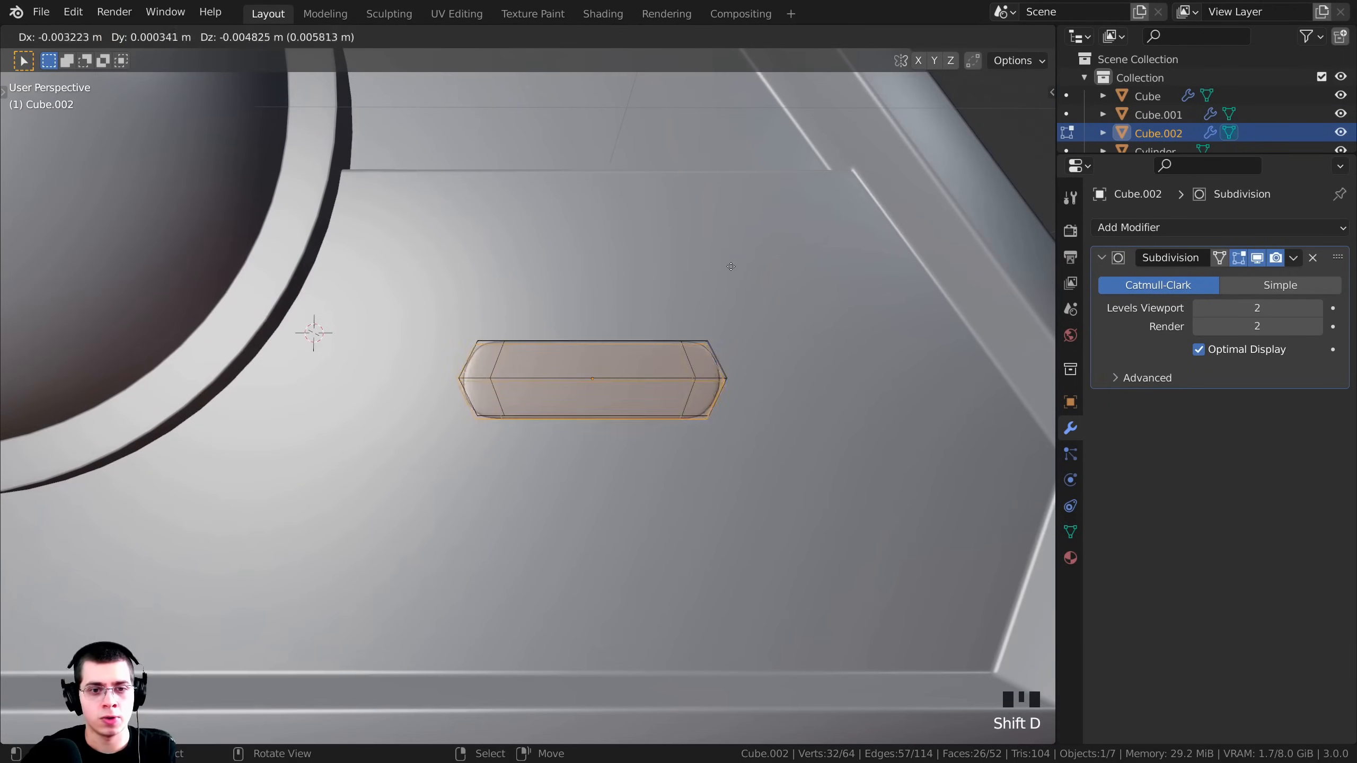
{"action": "key", "text": "z"}
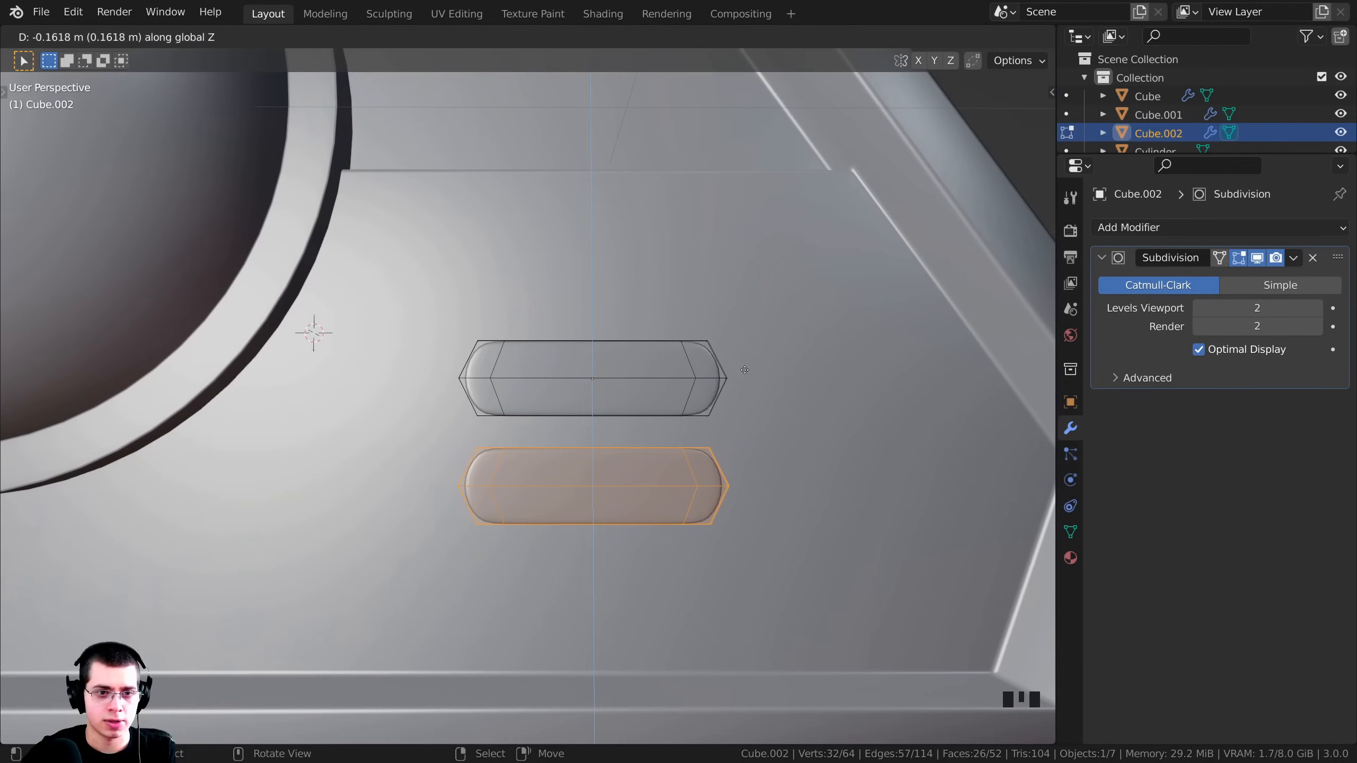
{"action": "left_click", "coordinate": [745, 370]}
Adjust the height of the plate pair along global Z and shift it about 0.02 m along global X.
{"action": "scroll", "coordinate": [745, 370], "scroll_direction": "down", "scroll_amount": 8}
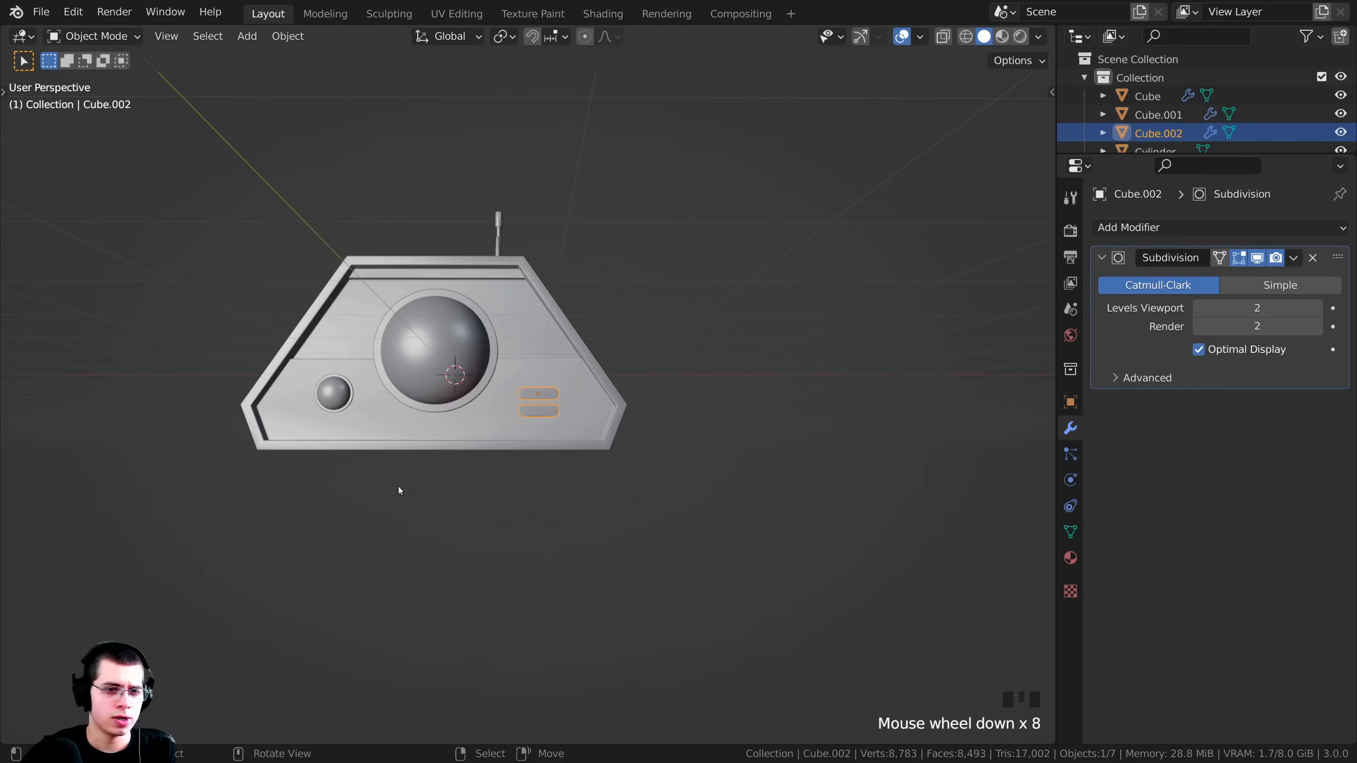
{"action": "middle_click_drag", "start_coordinate": [399, 487], "coordinate": [451, 483]}
{"action": "scroll", "coordinate": [452, 483], "scroll_direction": "up", "scroll_amount": 1}
{"action": "key", "text": "g"}
{"action": "key", "text": "z"}
{"action": "left_click", "coordinate": [460, 485]}
{"action": "key", "text": "g"}
{"action": "key", "text": "x"}
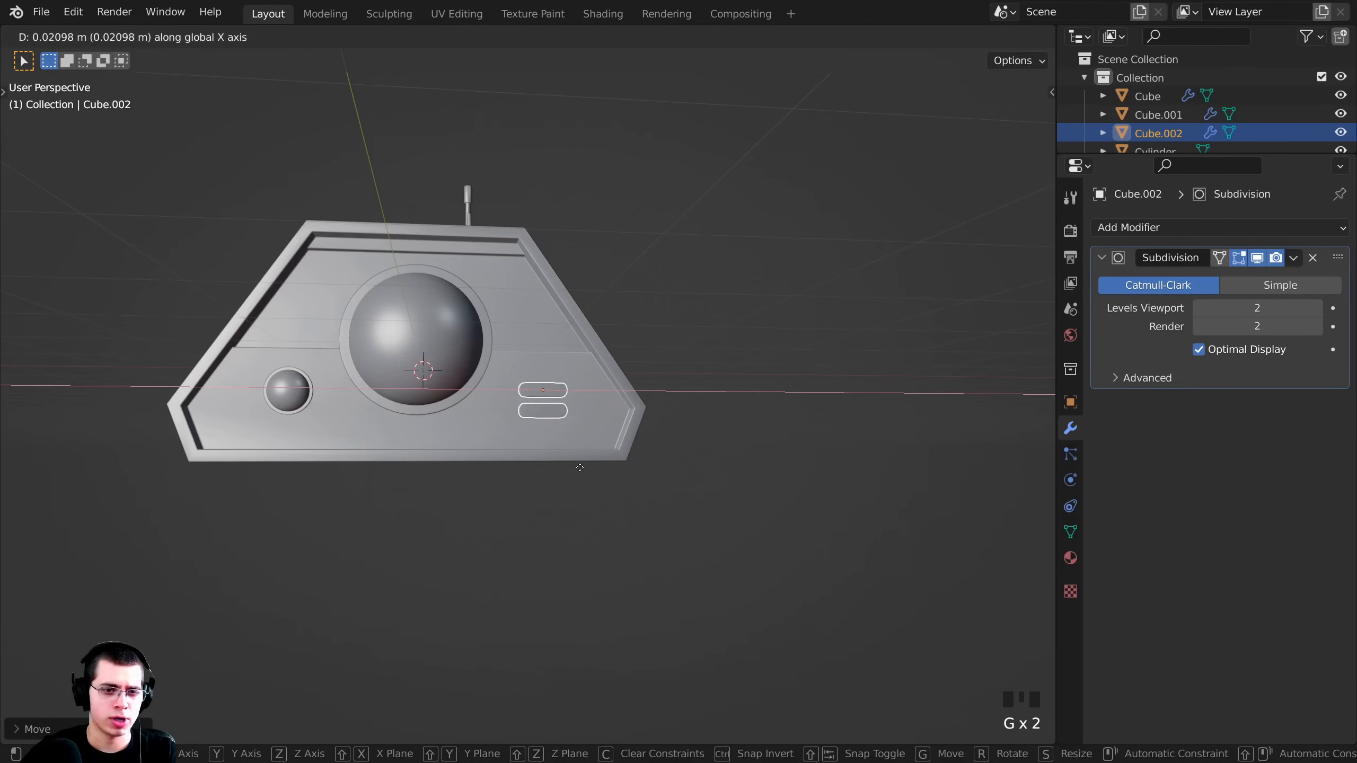
{"action": "left_click", "coordinate": [580, 469]}
Fine-tune the height of the plate pair along global Z, deselect it, and save the file.
{"action": "scroll", "coordinate": [579, 470], "scroll_direction": "down", "scroll_amount": 2}
{"action": "middle_click_drag", "start_coordinate": [579, 469], "coordinate": [567, 452]}
{"action": "key", "text": "g"}
{"action": "key", "text": "z"}
{"action": "left_click", "coordinate": [562, 447]}
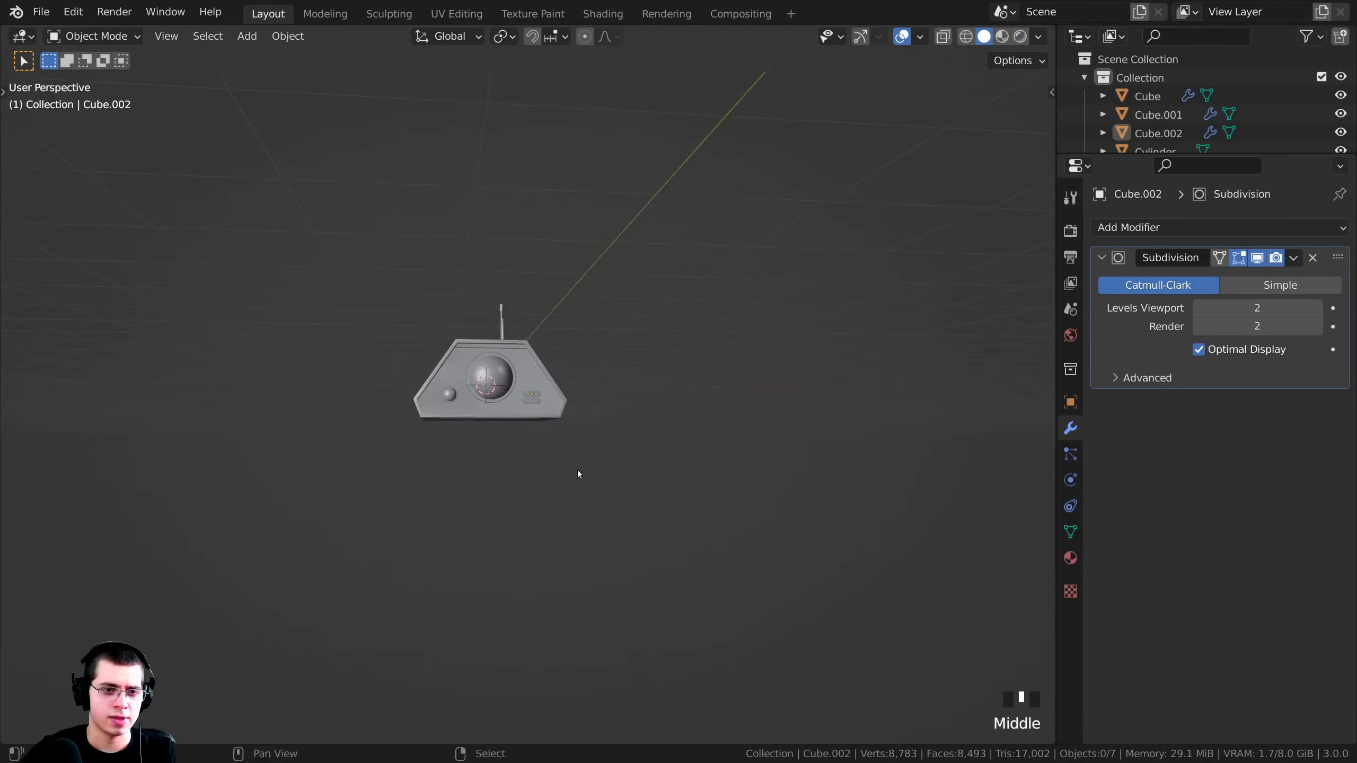
{"action": "middle_click_drag", "start_coordinate": [579, 472], "coordinate": [467, 341]}
{"action": "key", "text": "ctrl+s"}
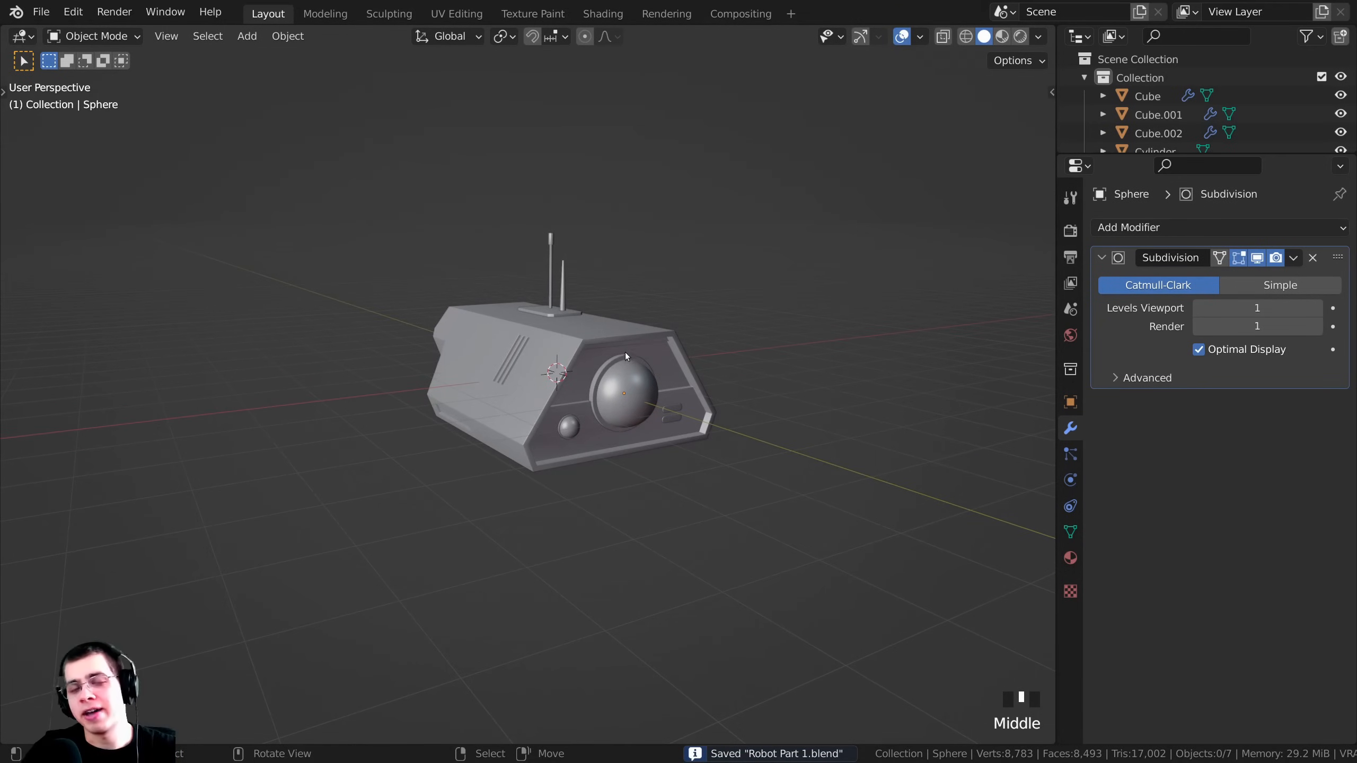
{"action": "middle_click_drag", "start_coordinate": [625, 353], "coordinate": [673, 337]}
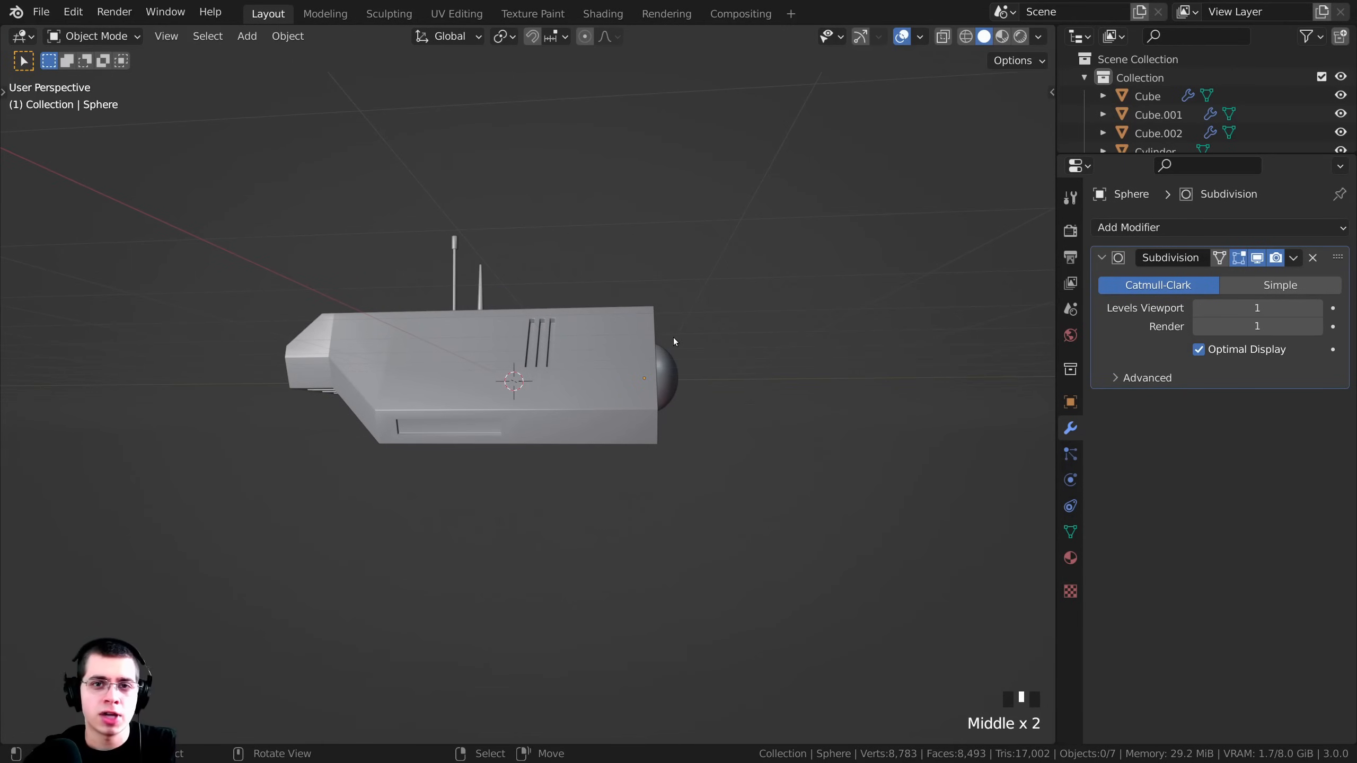
{"action": "middle_click_drag", "start_coordinate": [602, 396], "coordinate": [569, 401]}
{"action": "scroll", "coordinate": [600, 426], "scroll_direction": "down", "scroll_amount": 2}
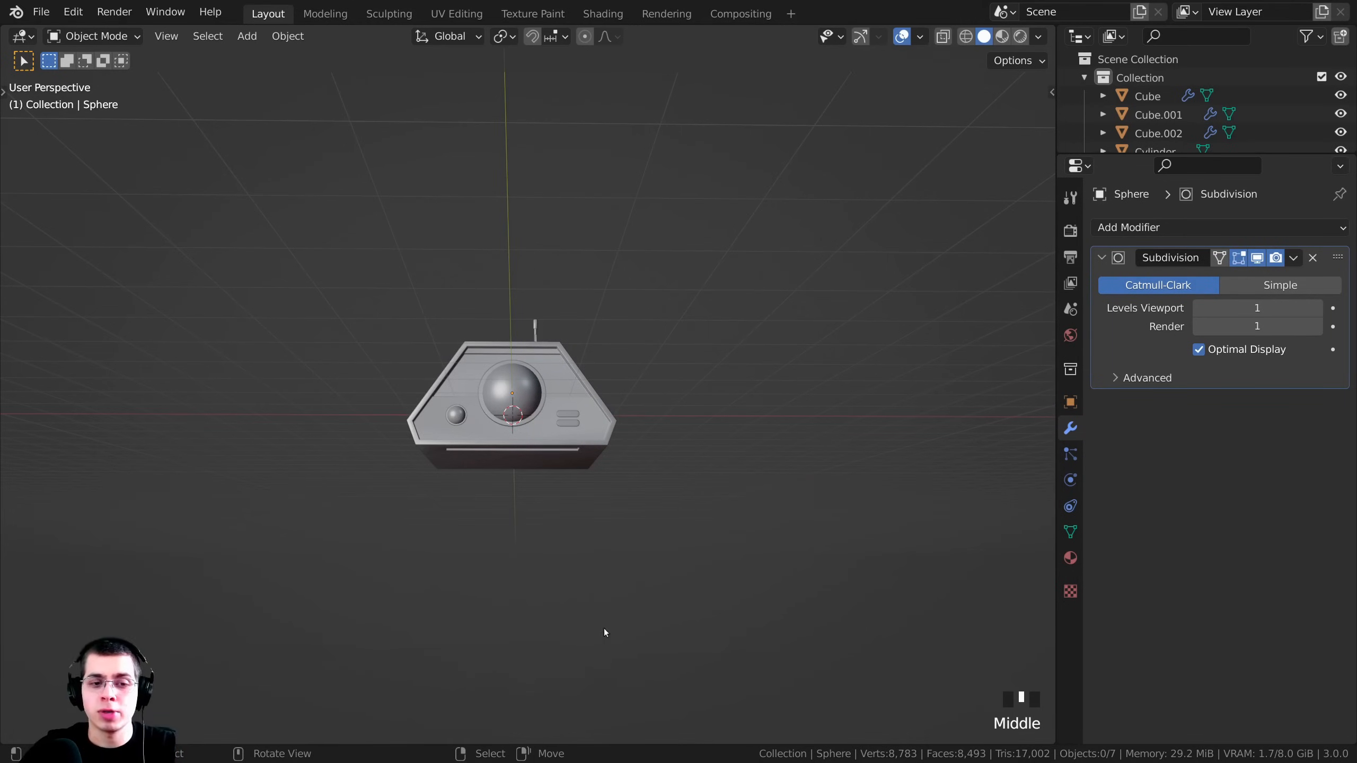
{"action": "middle_click_drag", "start_coordinate": [604, 628], "coordinate": [589, 454], "text": "shift"}
{"action": "scroll", "coordinate": [589, 455], "scroll_direction": "down", "scroll_amount": 1}
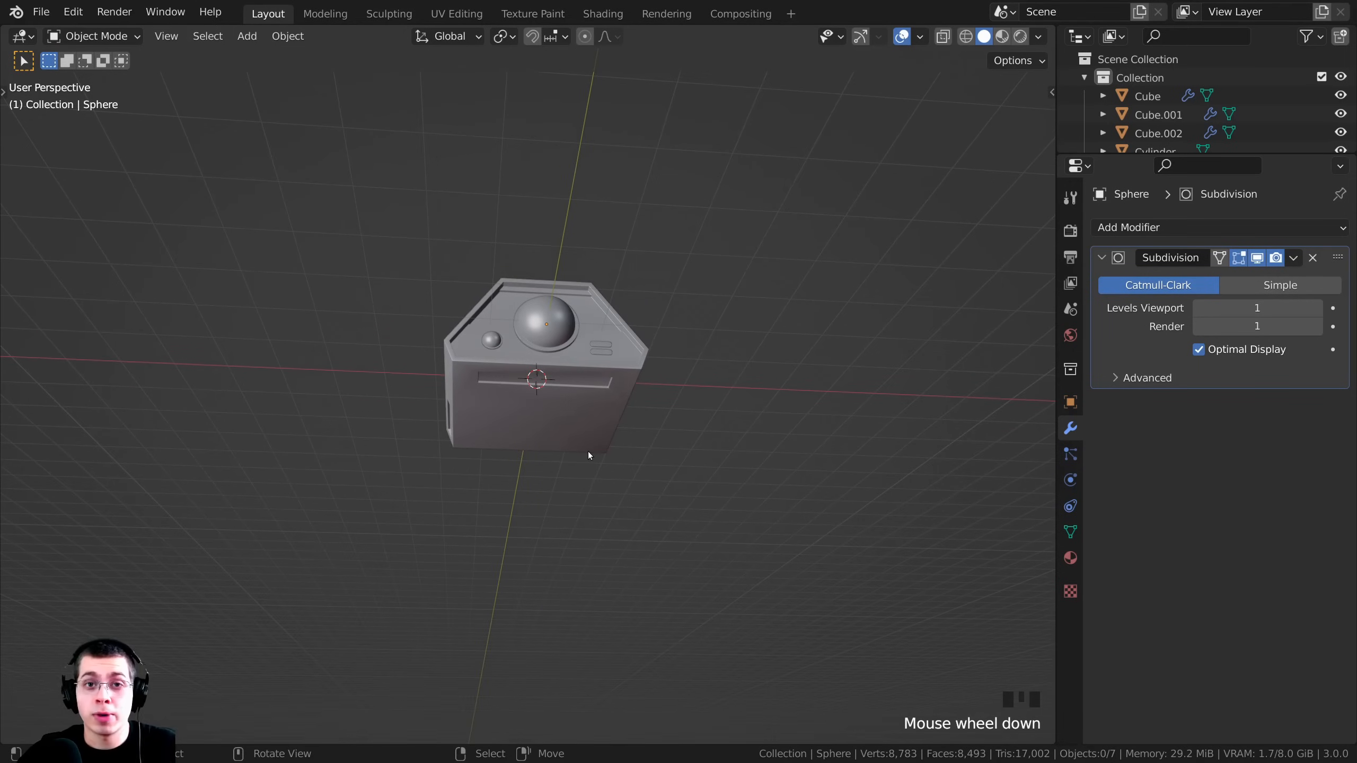